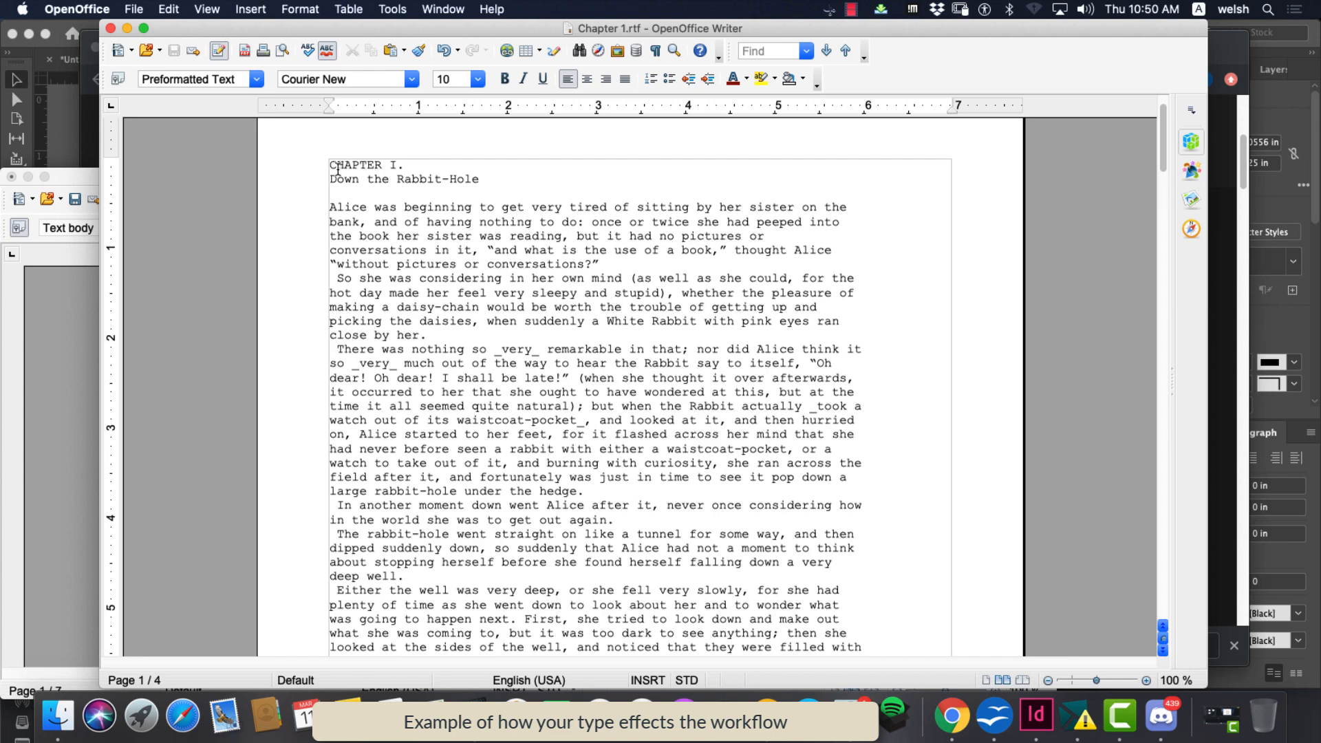
Reposition the Chapter 1.rtf window and show the nonprinting characters in the document
{"action": "left_click_drag", "start_coordinate": [217, 32], "coordinate": [168, 31]}
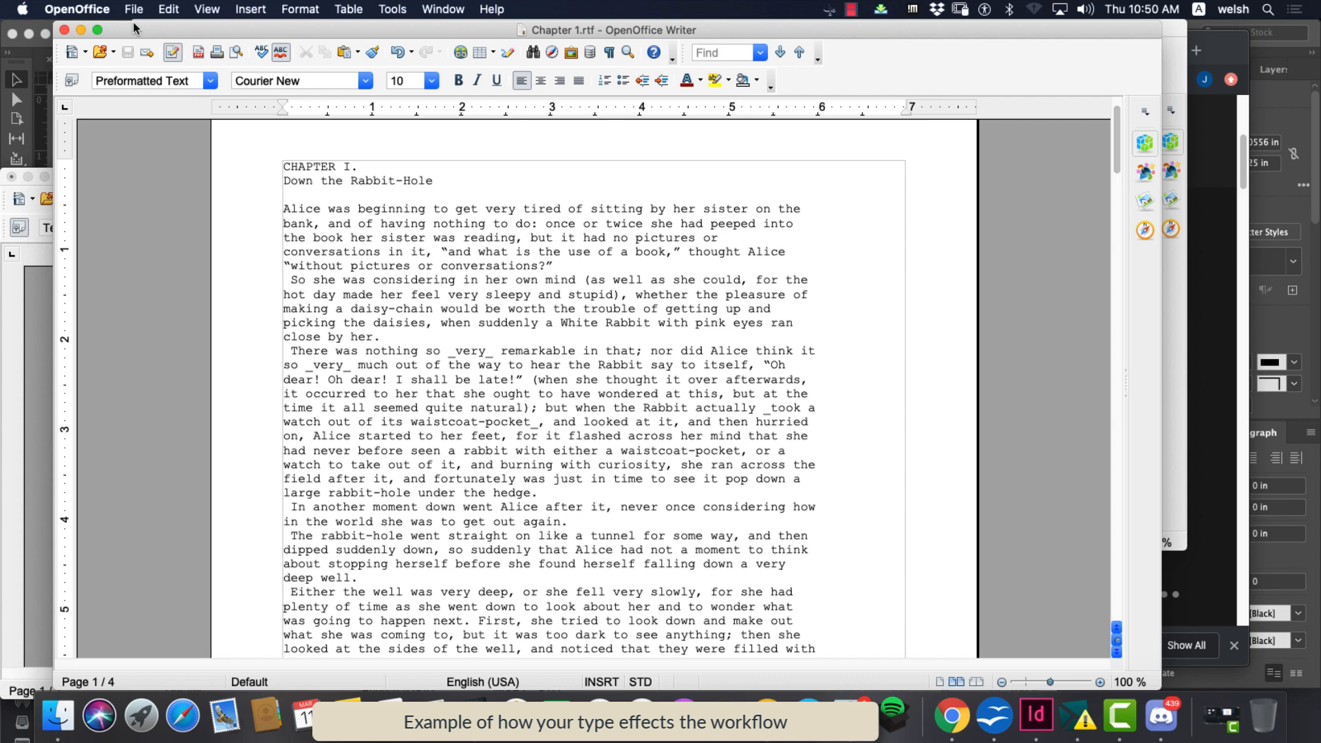
{"action": "left_click_drag", "start_coordinate": [137, 31], "coordinate": [62, 29]}
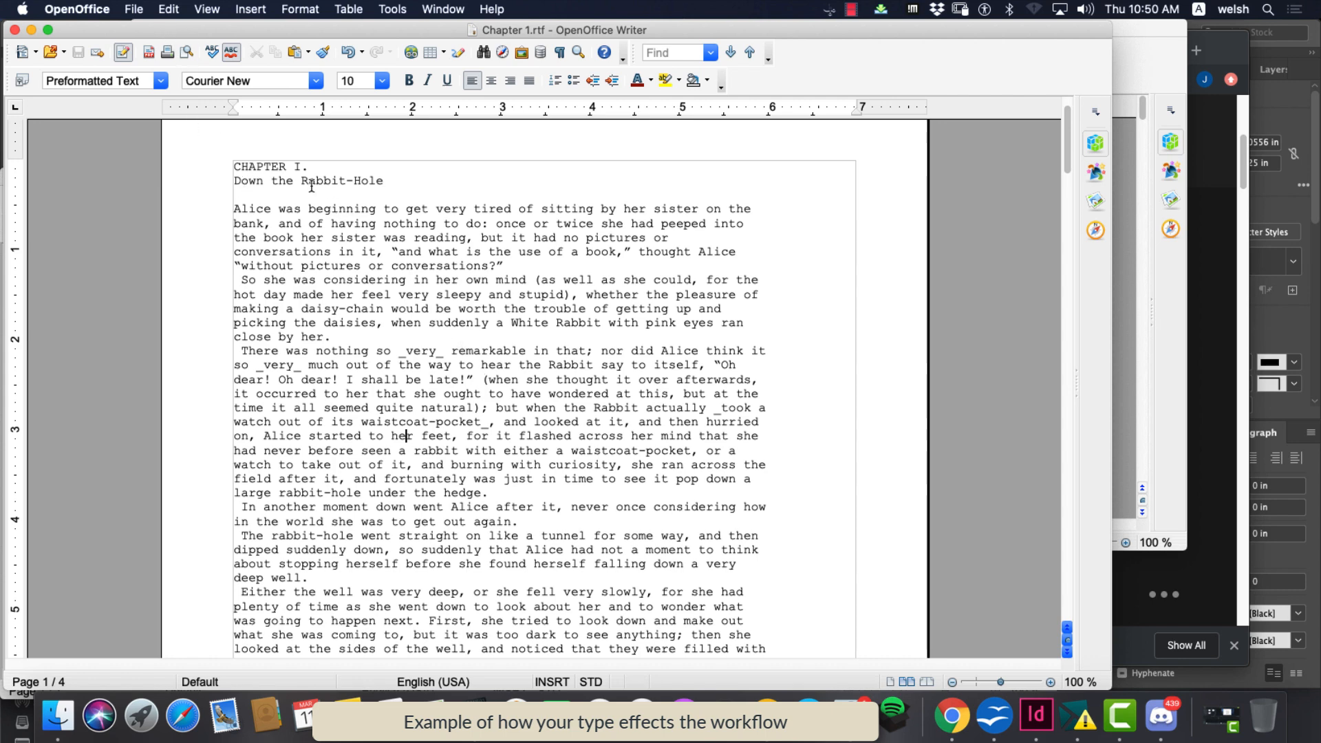
{"action": "left_click", "coordinate": [162, 10]}
{"action": "mouse_move", "coordinate": [207, 9]}
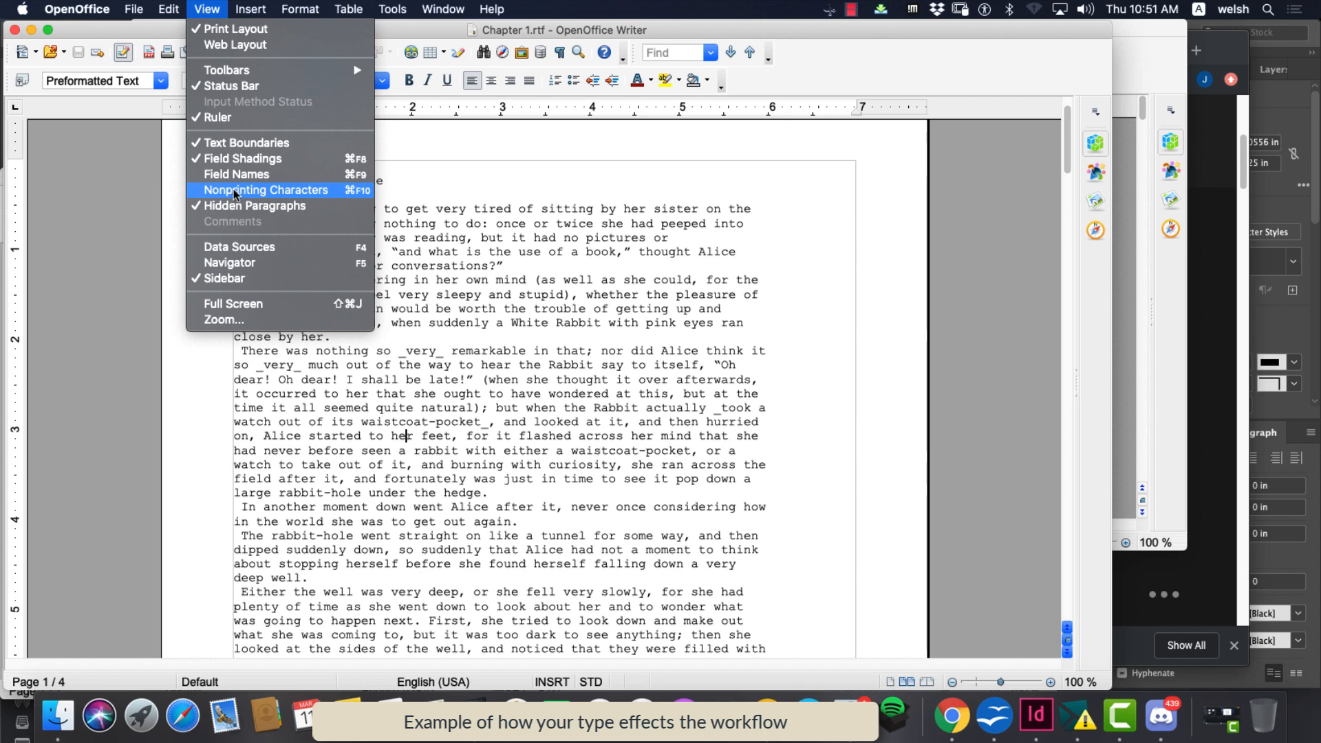
{"action": "left_click", "coordinate": [204, 192]}
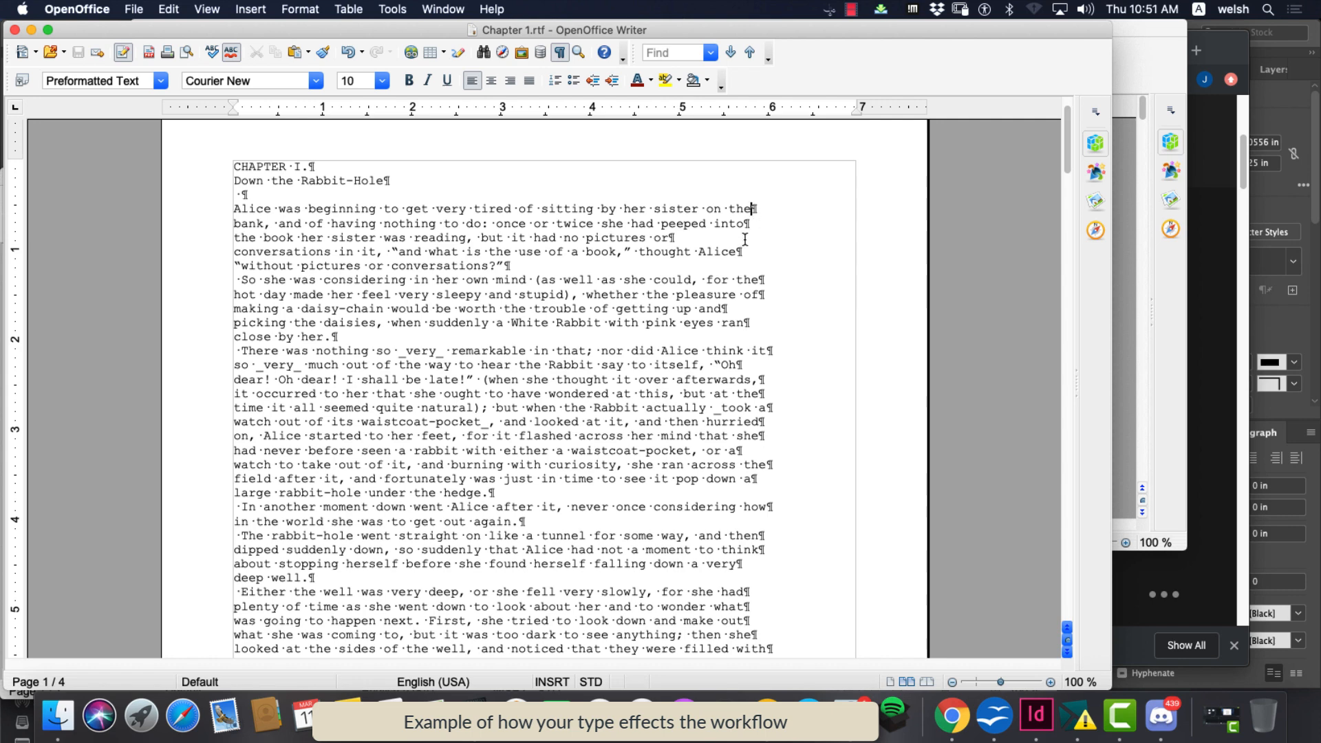
{"action": "left_click", "coordinate": [233, 223]}
{"action": "left_click", "coordinate": [168, 9]}
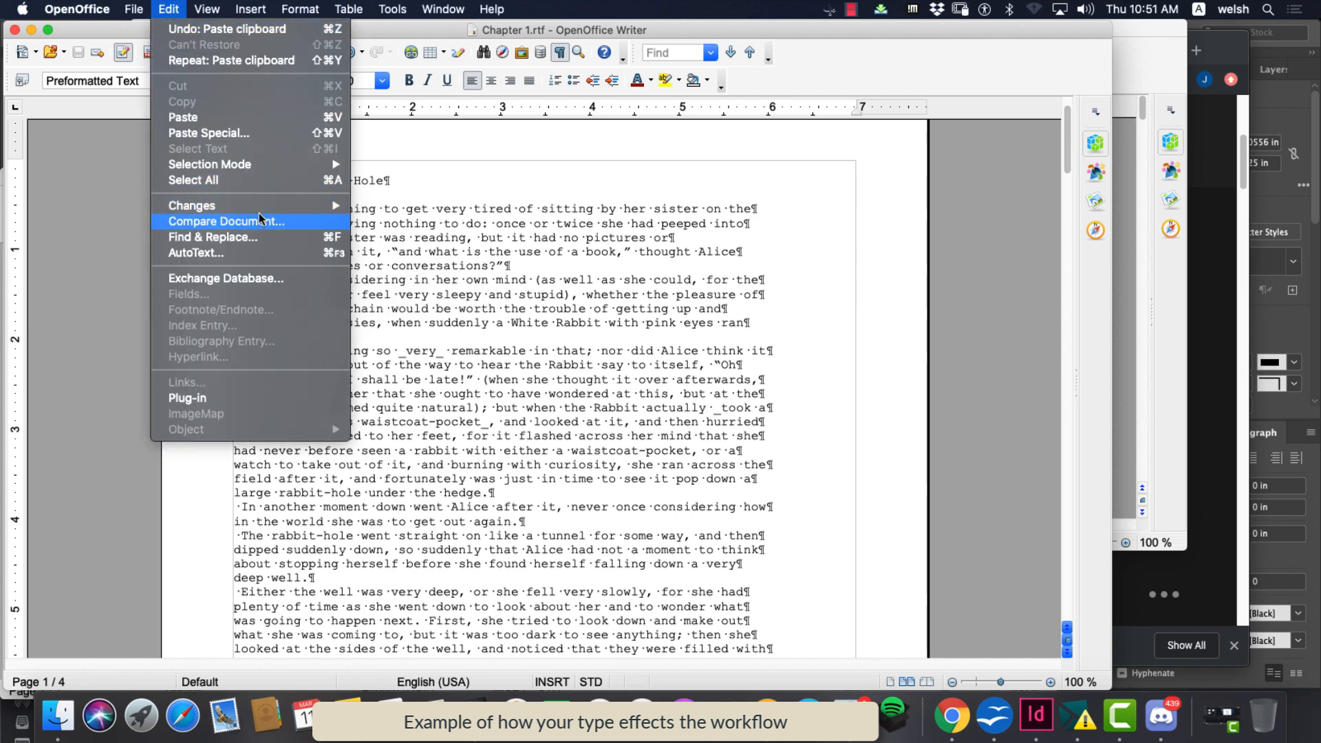
{"action": "mouse_move", "coordinate": [220, 9]}
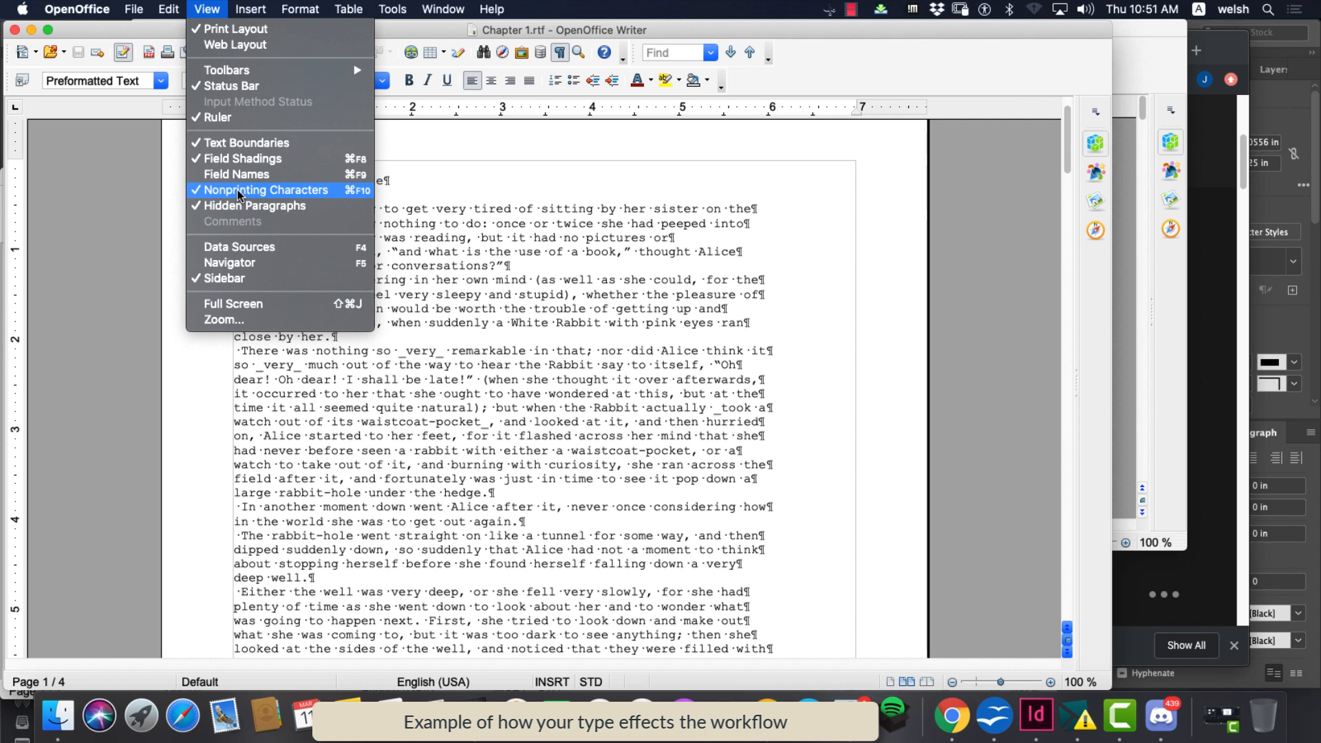
{"action": "mouse_move", "coordinate": [98, 14]}
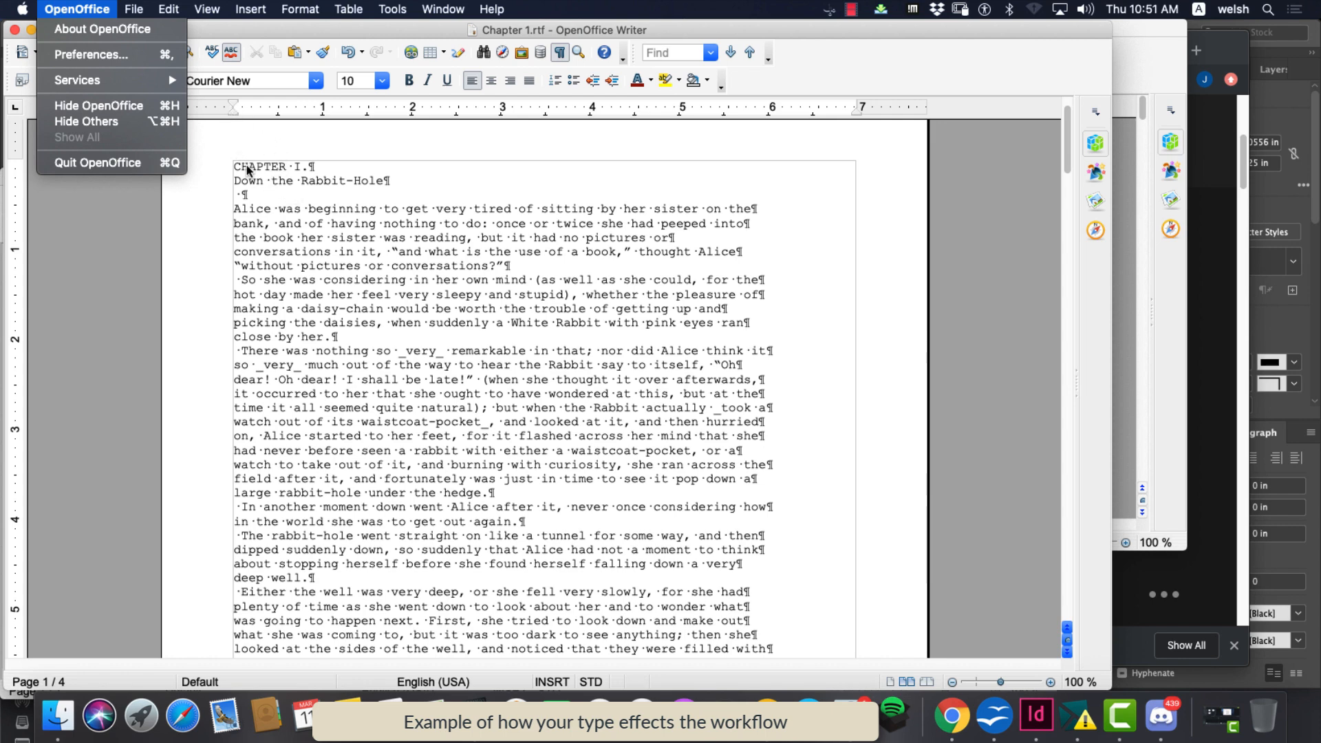
{"action": "mouse_move", "coordinate": [147, 8]}
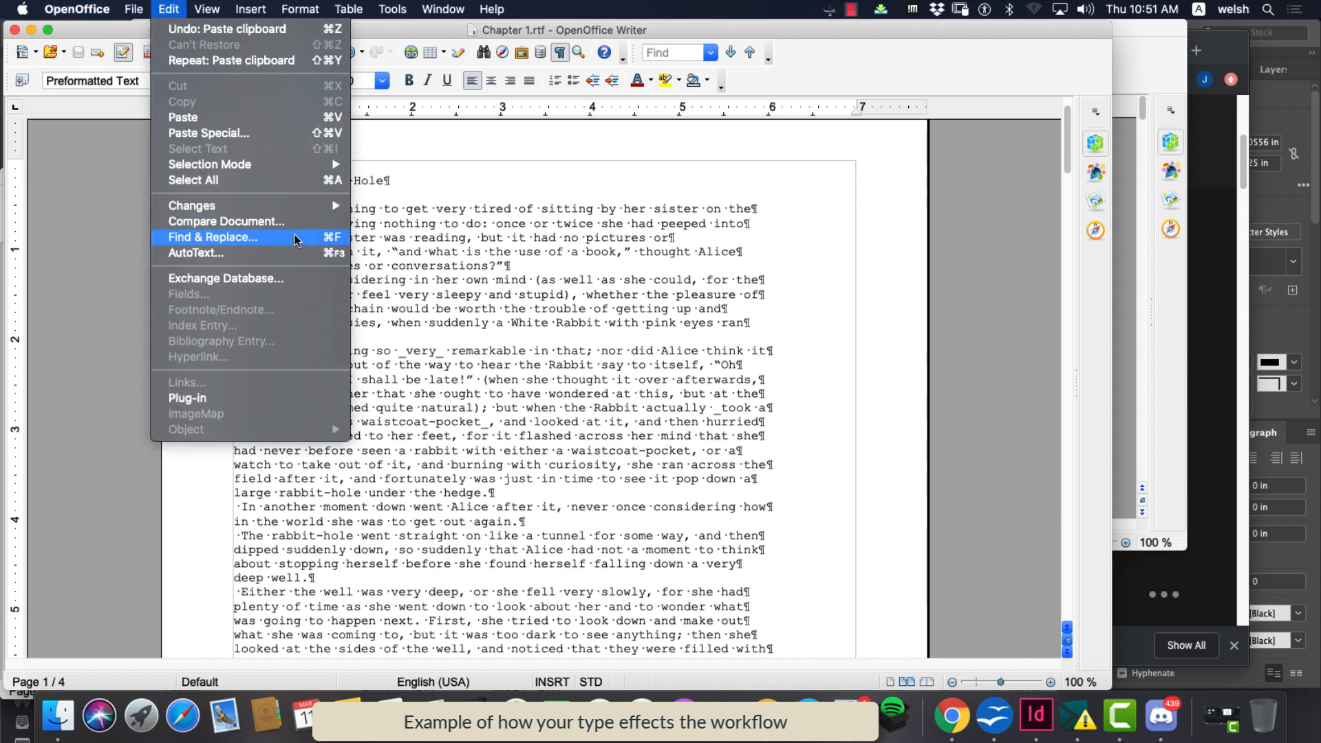
{"action": "left_click", "coordinate": [465, 199]}
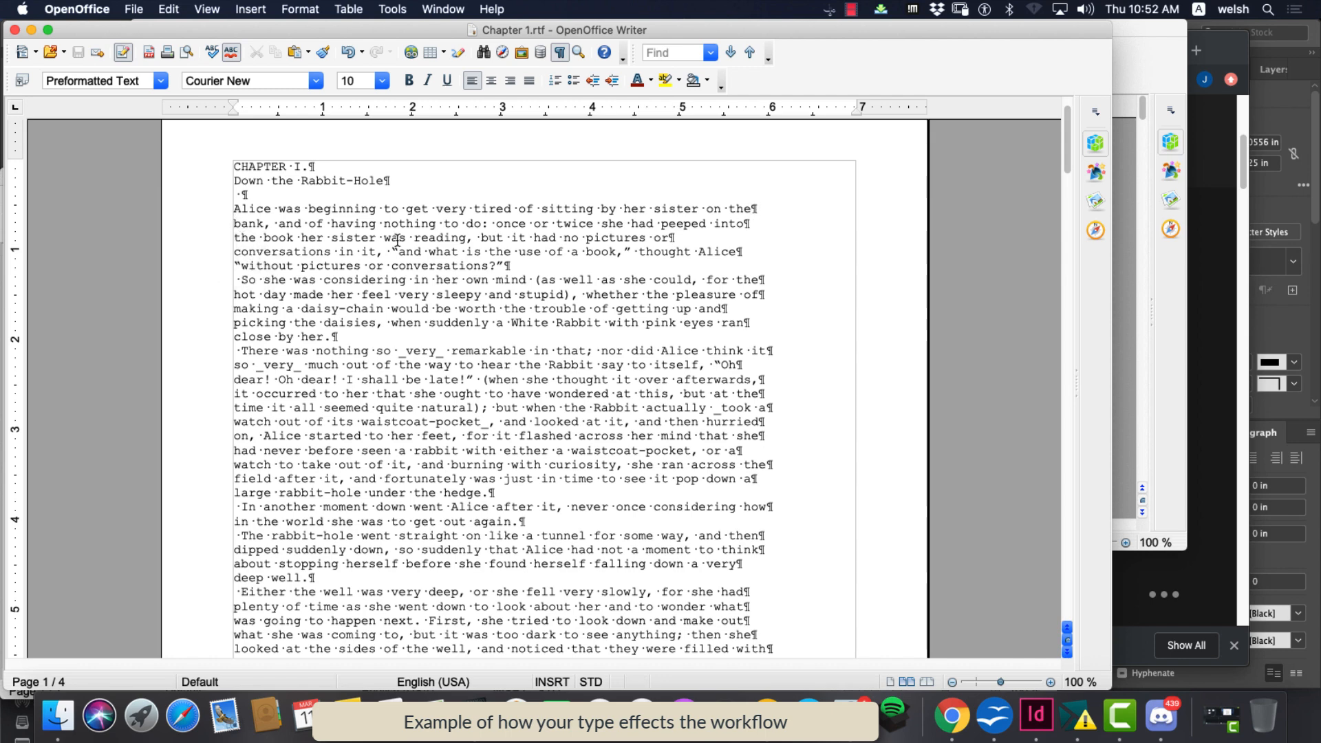
Remove the line-end paragraph breaks in the opening paragraph, from "on the bank" through "without pictures or conversations?"
{"action": "key", "text": "BackSpace"}
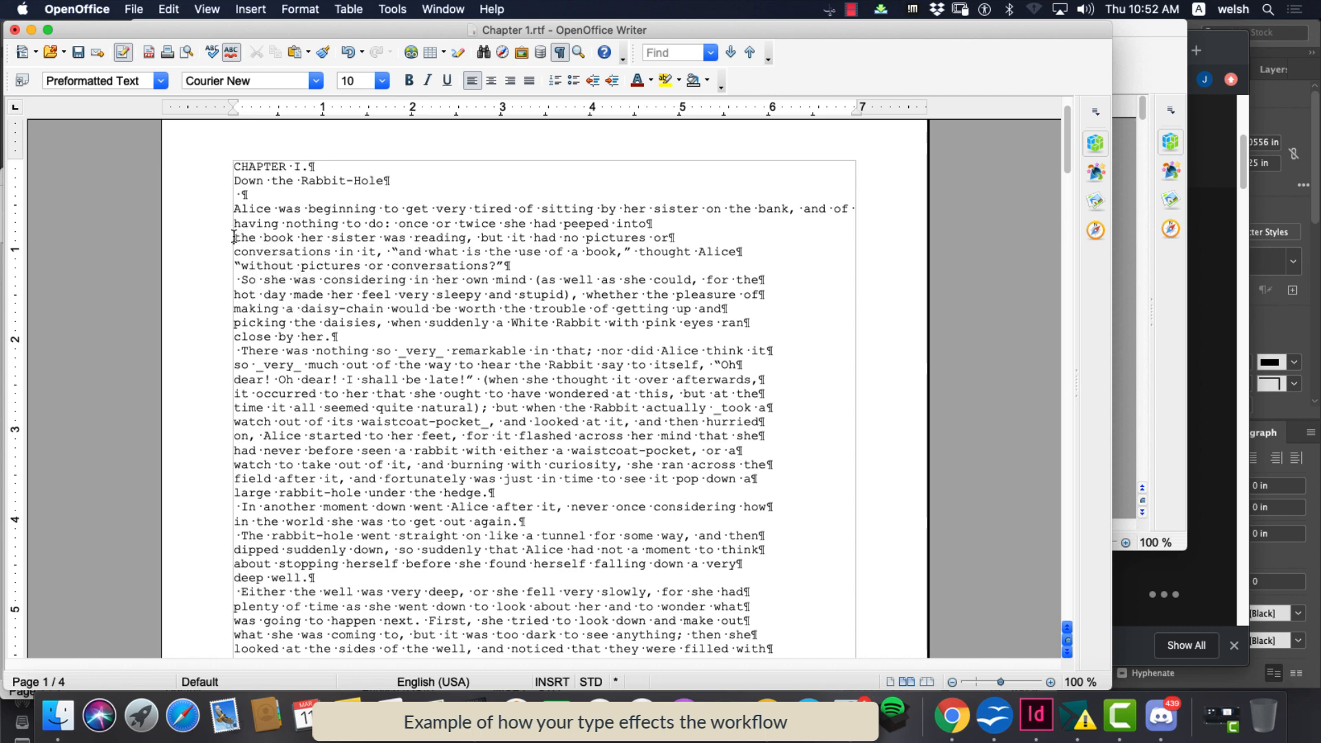
{"action": "key", "text": "BackSpace"}
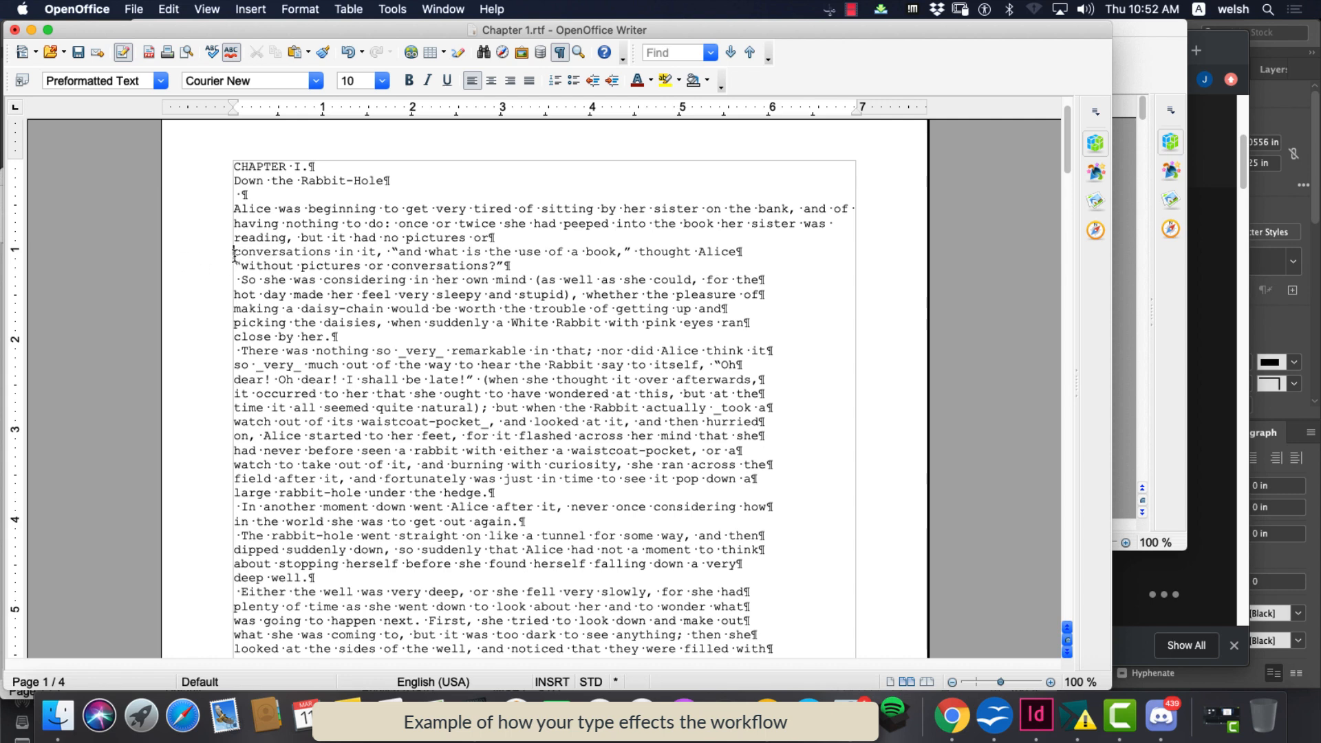
{"action": "key", "text": "BackSpace"}
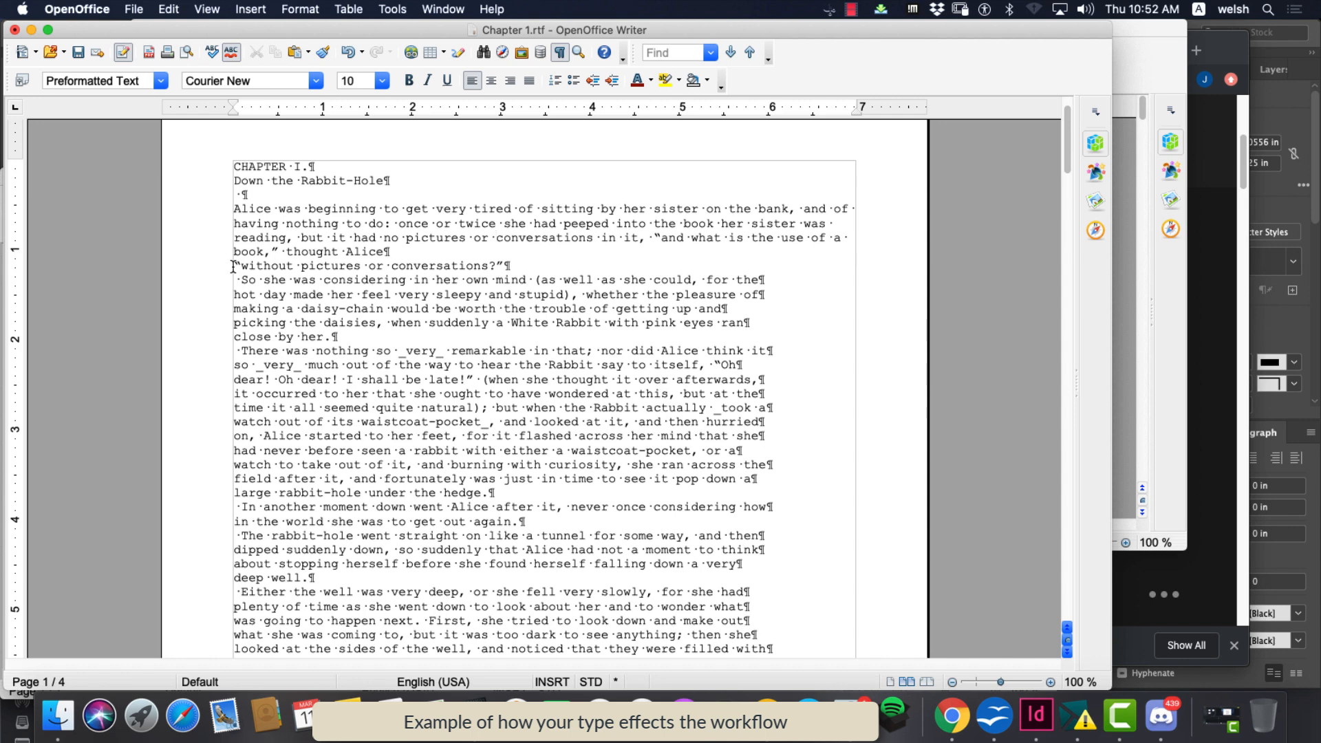
{"action": "key", "text": "BackSpace"}
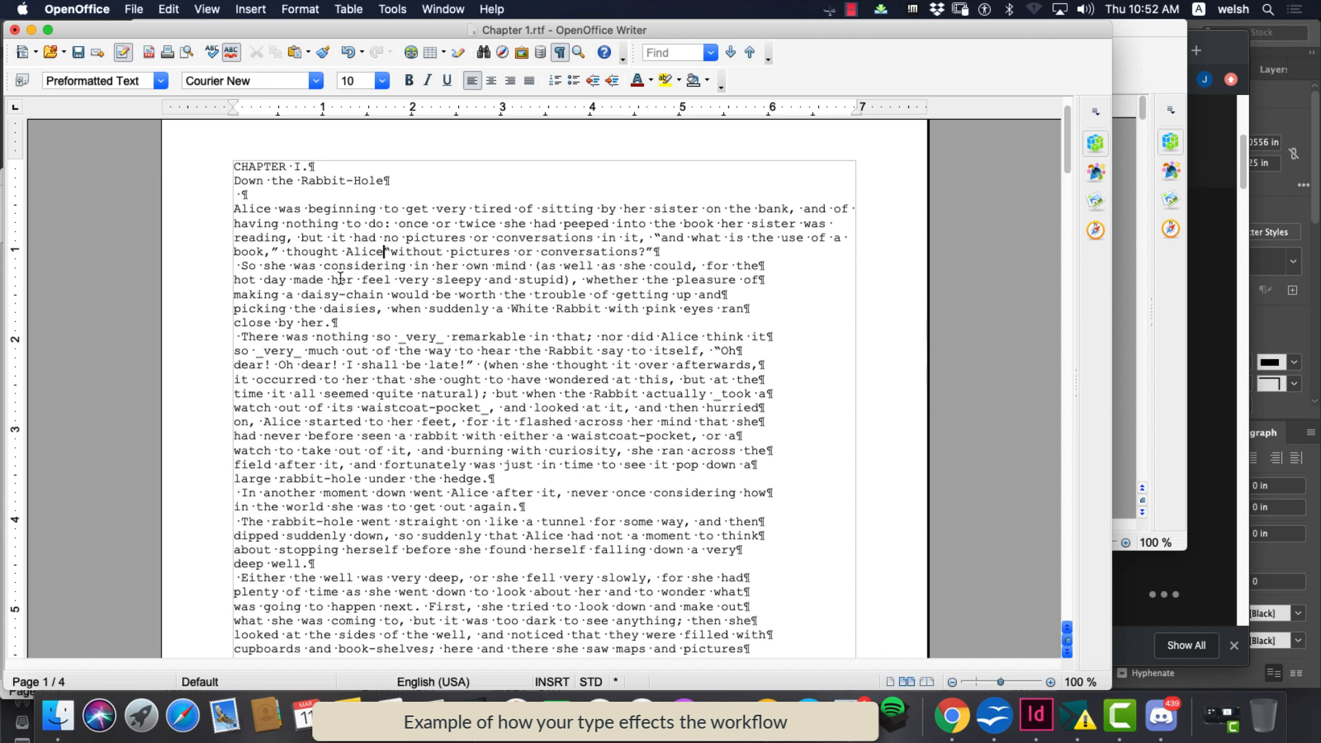
Join the broken lines from "So she was considering" through "close by her." to the opening paragraph by deleting their paragraph breaks
{"action": "left_click", "coordinate": [224, 269]}
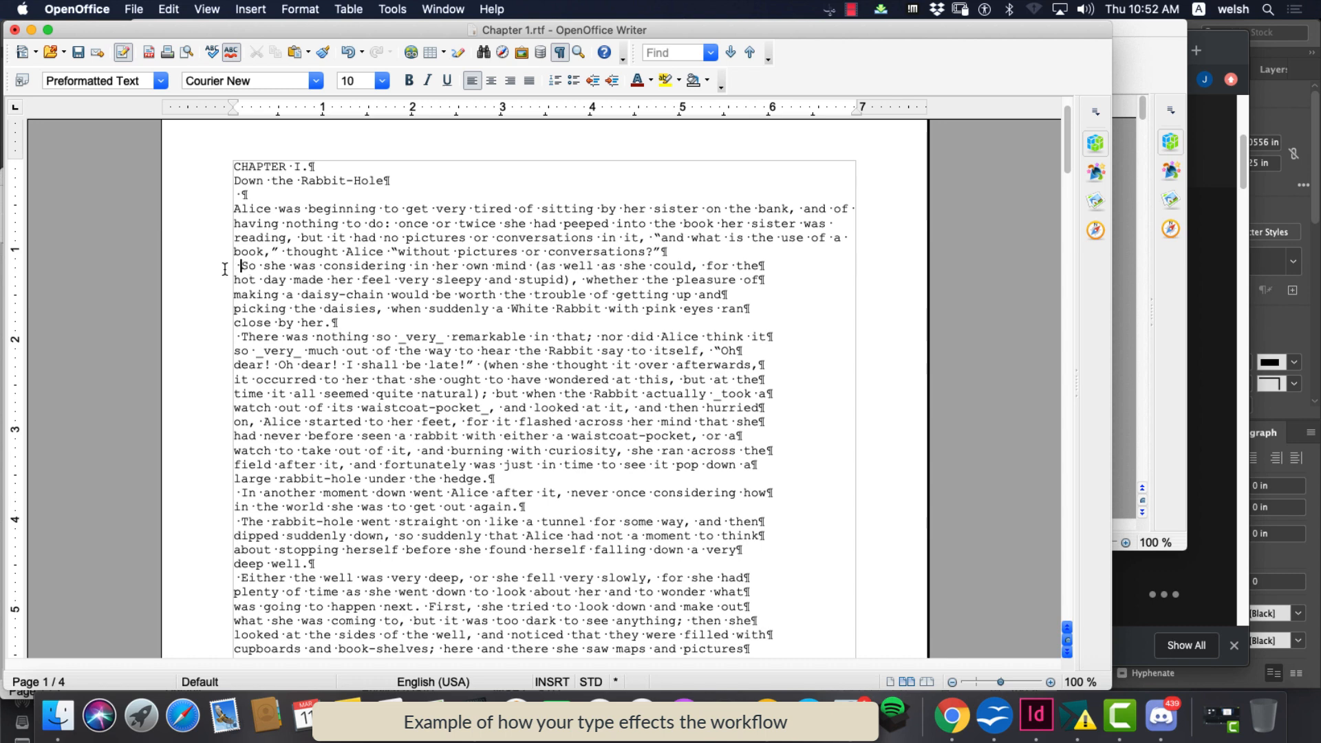
{"action": "key", "text": "BackSpace"}
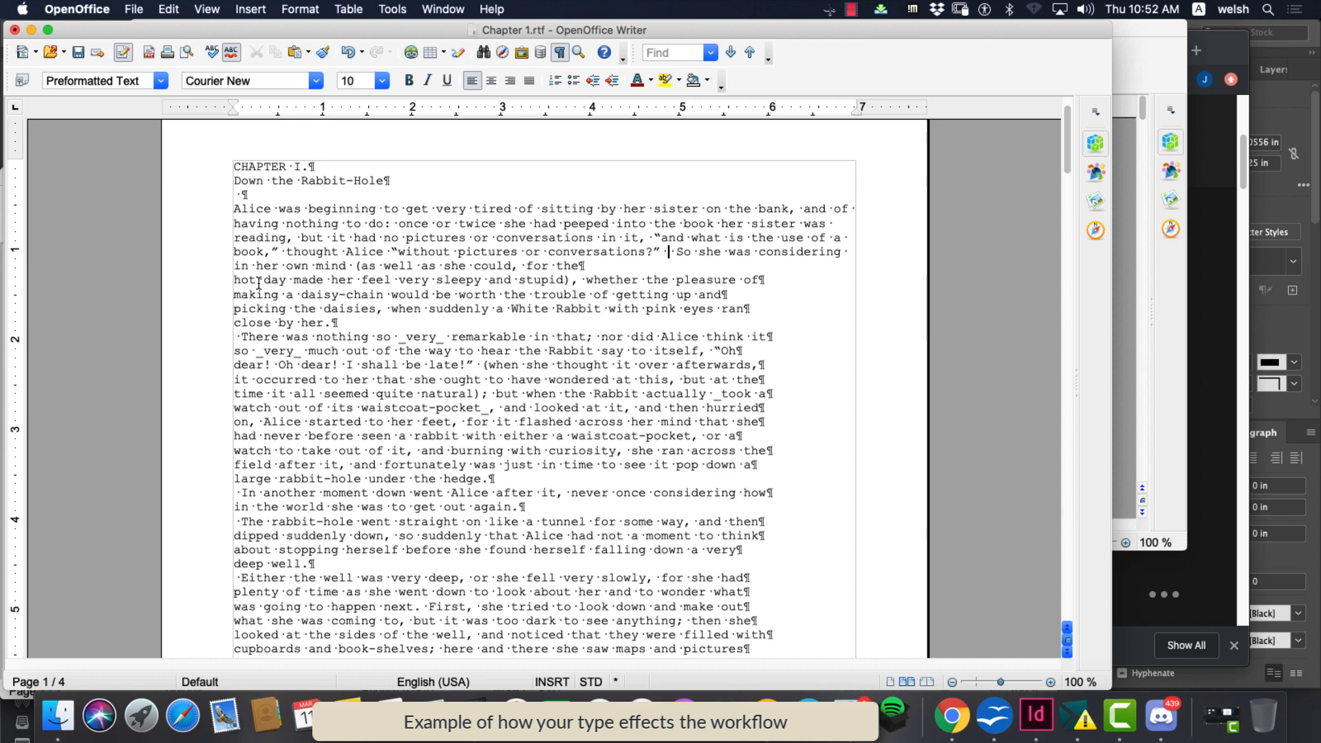
{"action": "left_click", "coordinate": [237, 281]}
{"action": "key", "text": "BackSpace"}
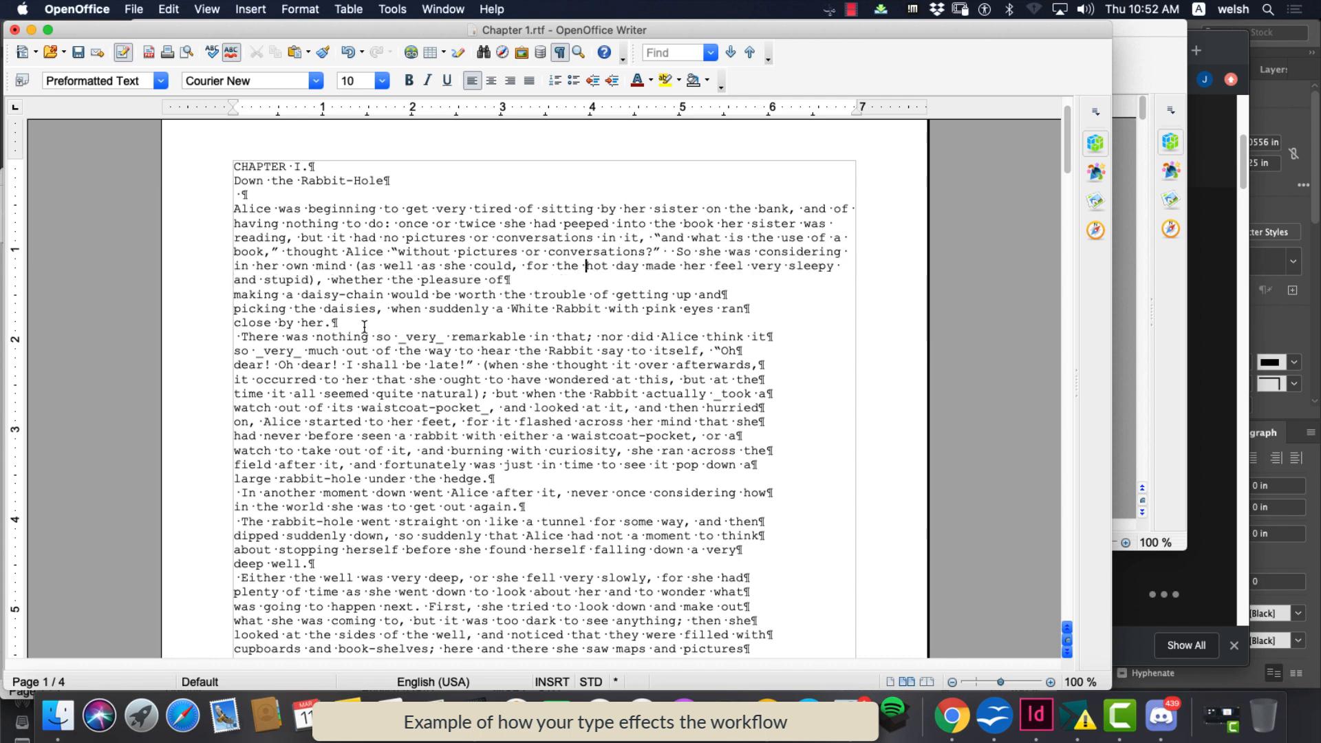
{"action": "left_click", "coordinate": [237, 297]}
{"action": "key", "text": "BackSpace"}
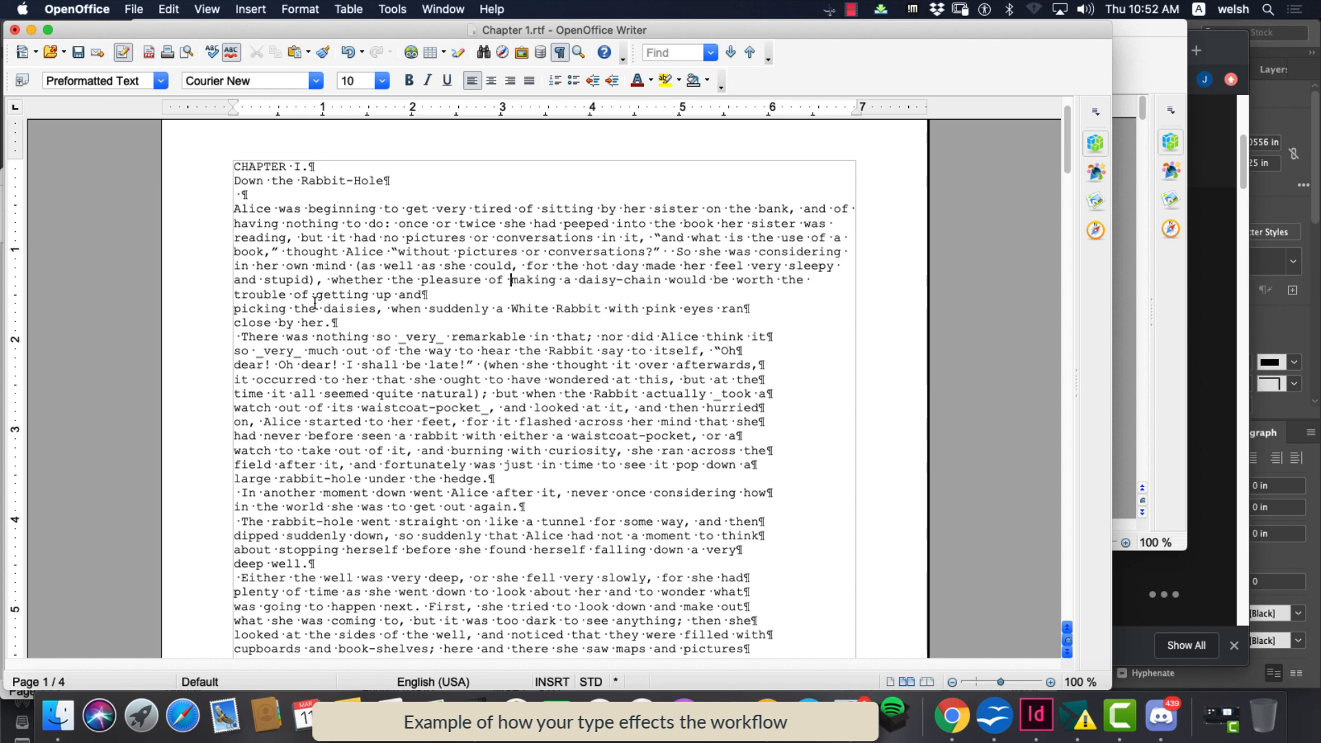
{"action": "left_click", "coordinate": [236, 309]}
{"action": "key", "text": "BackSpace"}
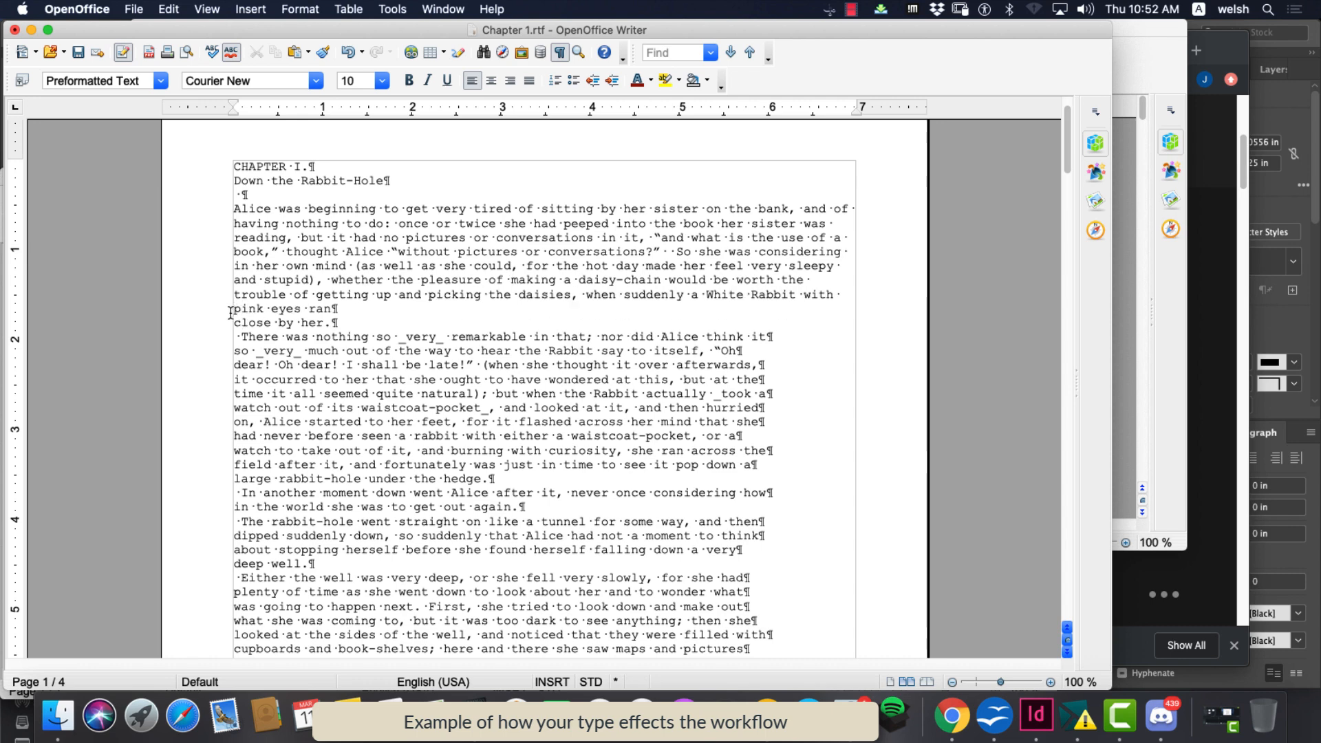
{"action": "left_click", "coordinate": [236, 323]}
{"action": "key", "text": "BackSpace"}
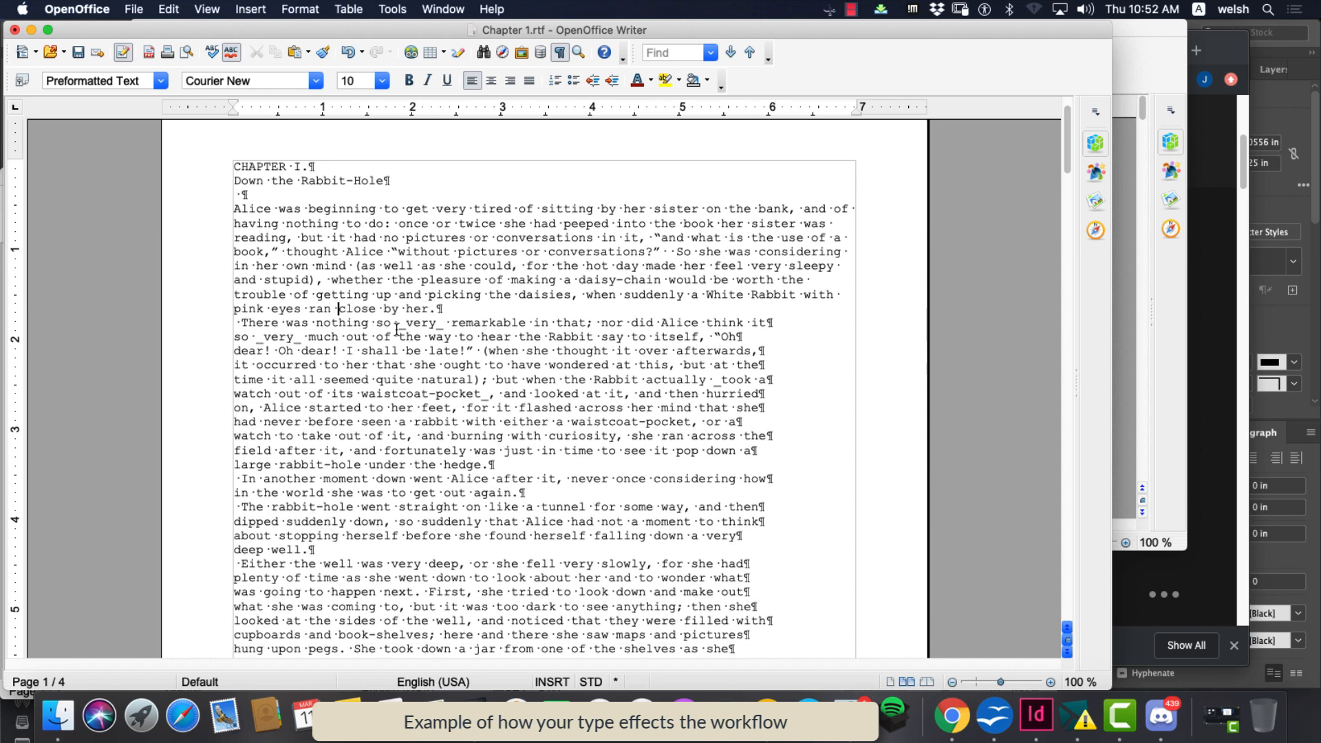
Add an empty line after "close by her." and delete the stray space in the empty line above the opening paragraph
{"action": "left_click", "coordinate": [477, 309]}
{"action": "key", "text": "Return"}
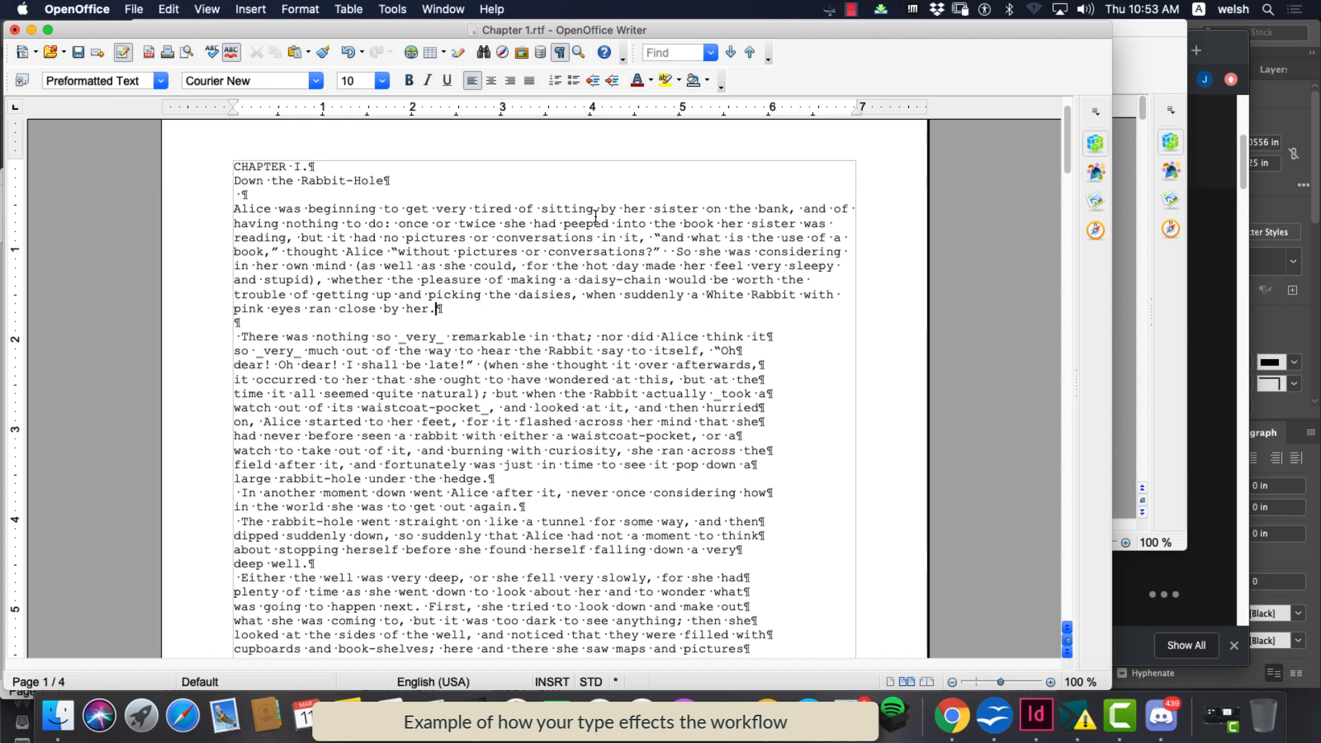
{"action": "left_click", "coordinate": [242, 194]}
{"action": "key", "text": "space"}
{"action": "key", "text": "BackSpace"}
{"action": "left_click_drag", "start_coordinate": [235, 209], "coordinate": [440, 313]}
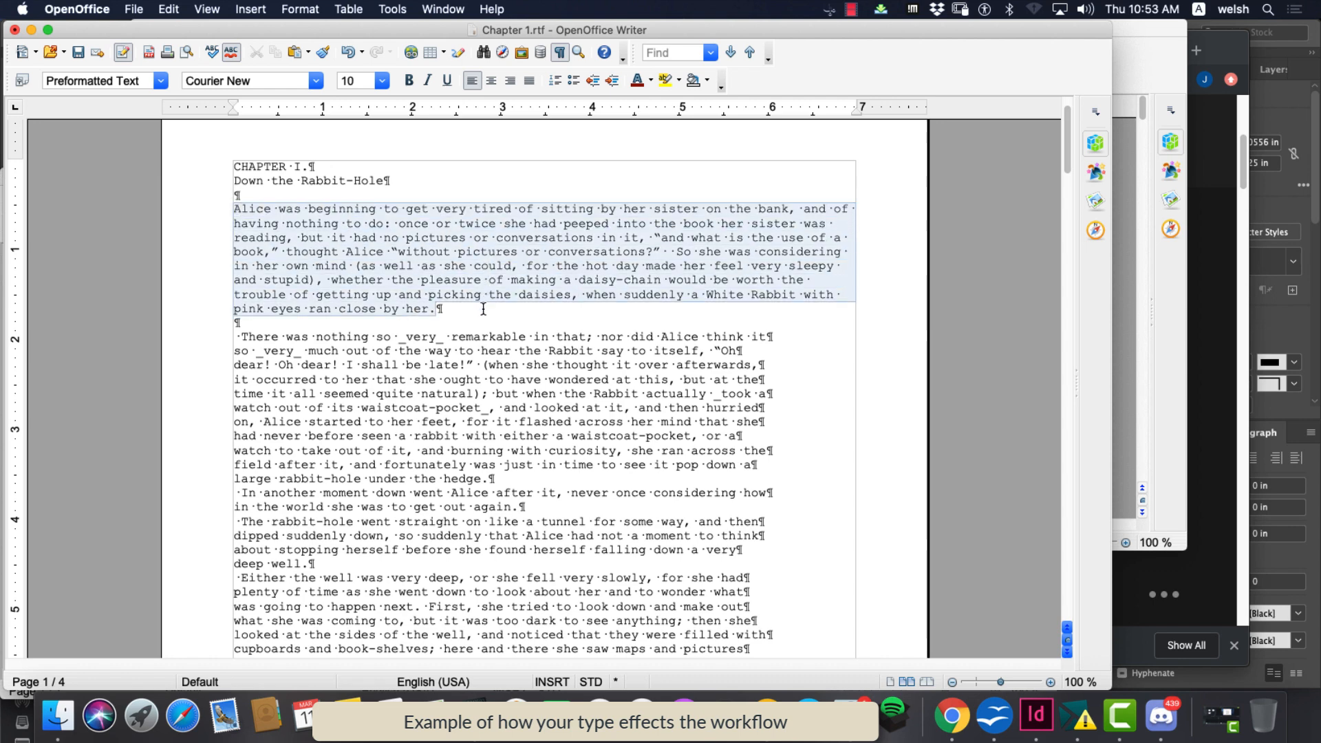
{"action": "left_click", "coordinate": [440, 312]}
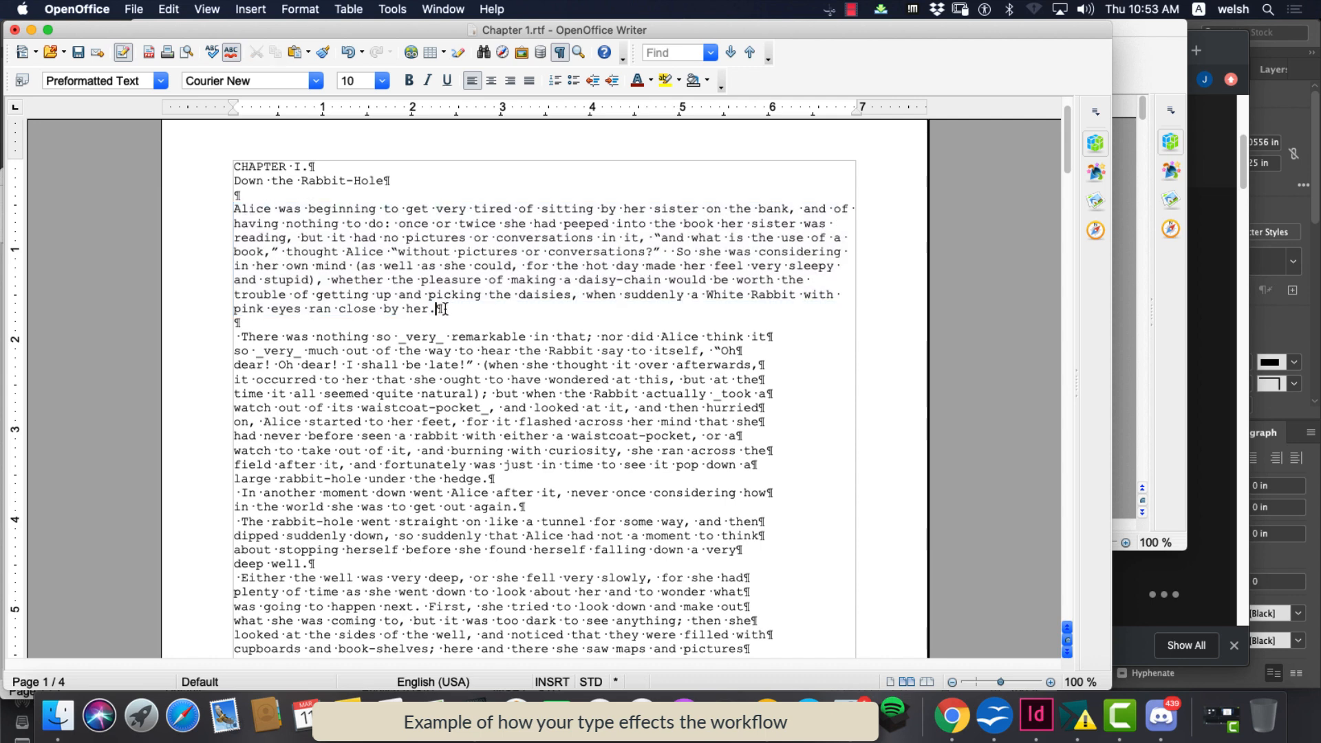
Delete the leading space before "There was nothing so" at the start of the next paragraph
{"action": "left_click", "coordinate": [258, 321]}
{"action": "left_click", "coordinate": [244, 338]}
{"action": "key", "text": "BackSpace"}
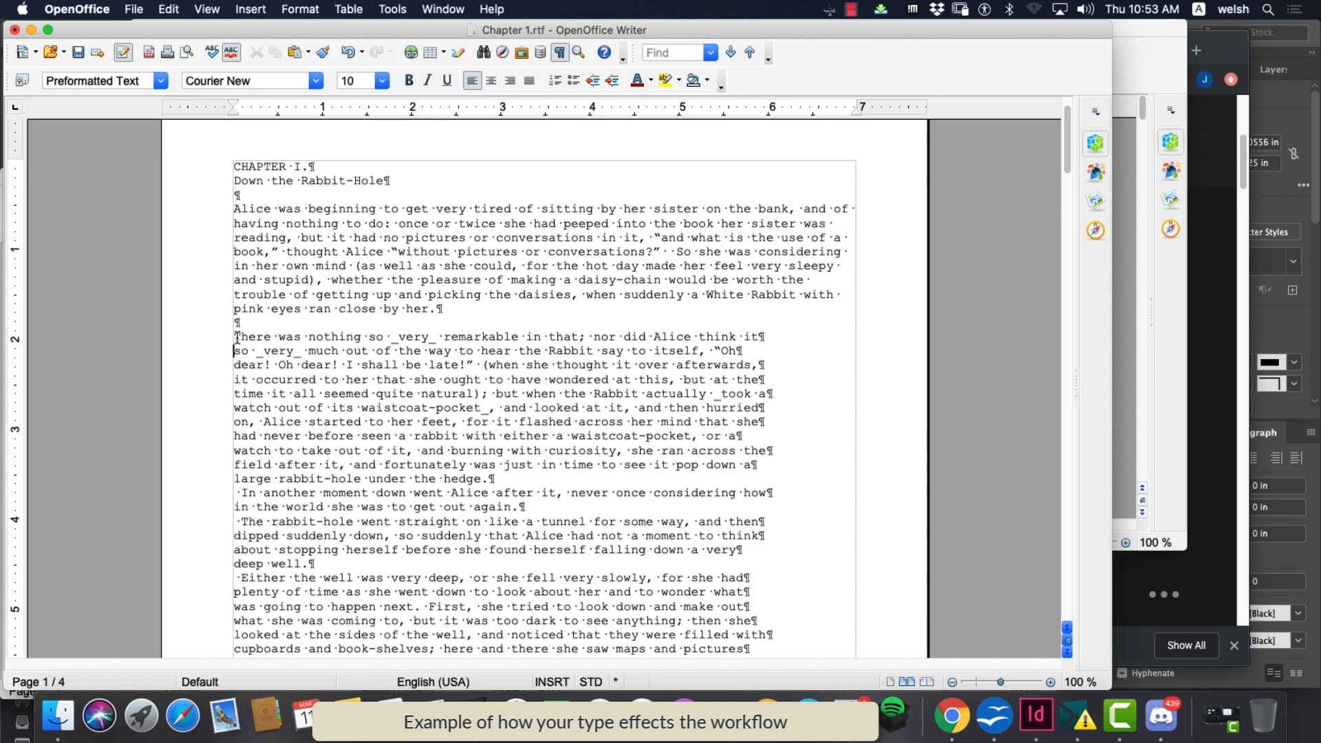
Open Find & Replace with its additional options shown and move the dialog clear of the text
{"action": "left_click", "coordinate": [169, 9]}
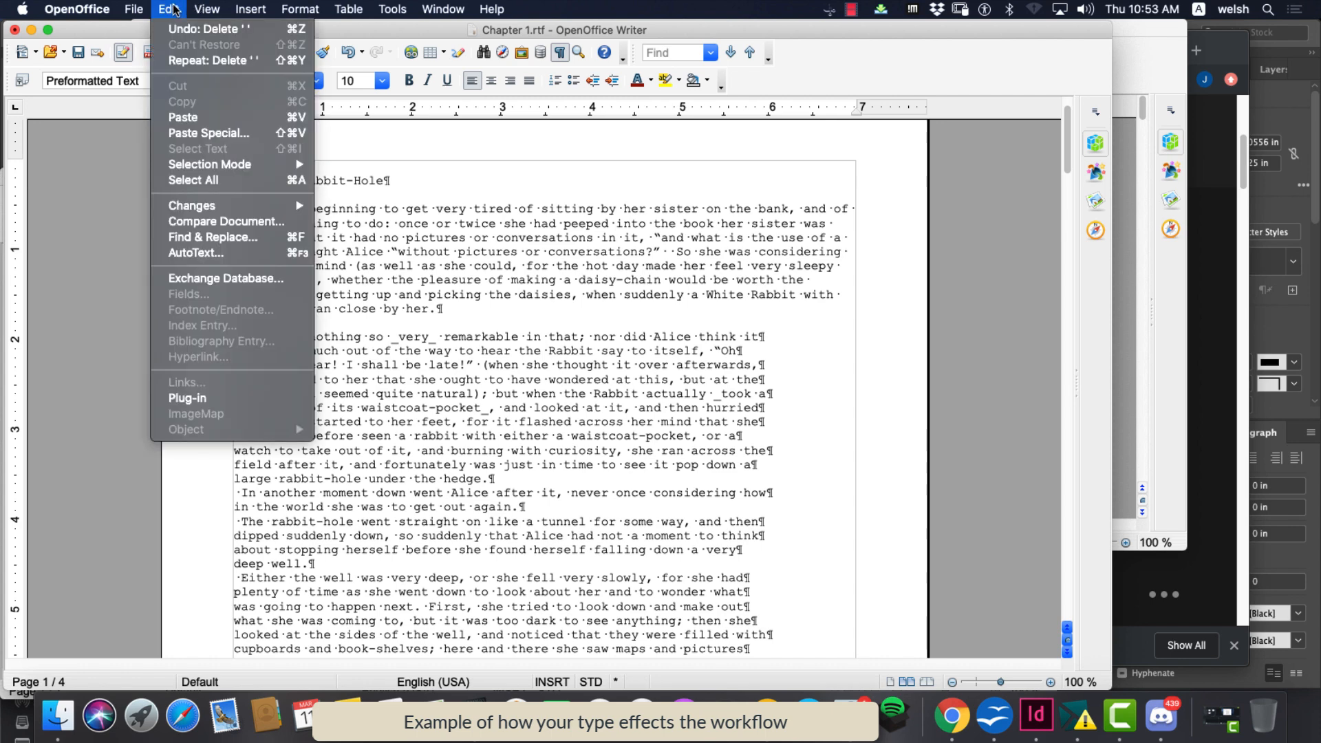
{"action": "left_click", "coordinate": [192, 237]}
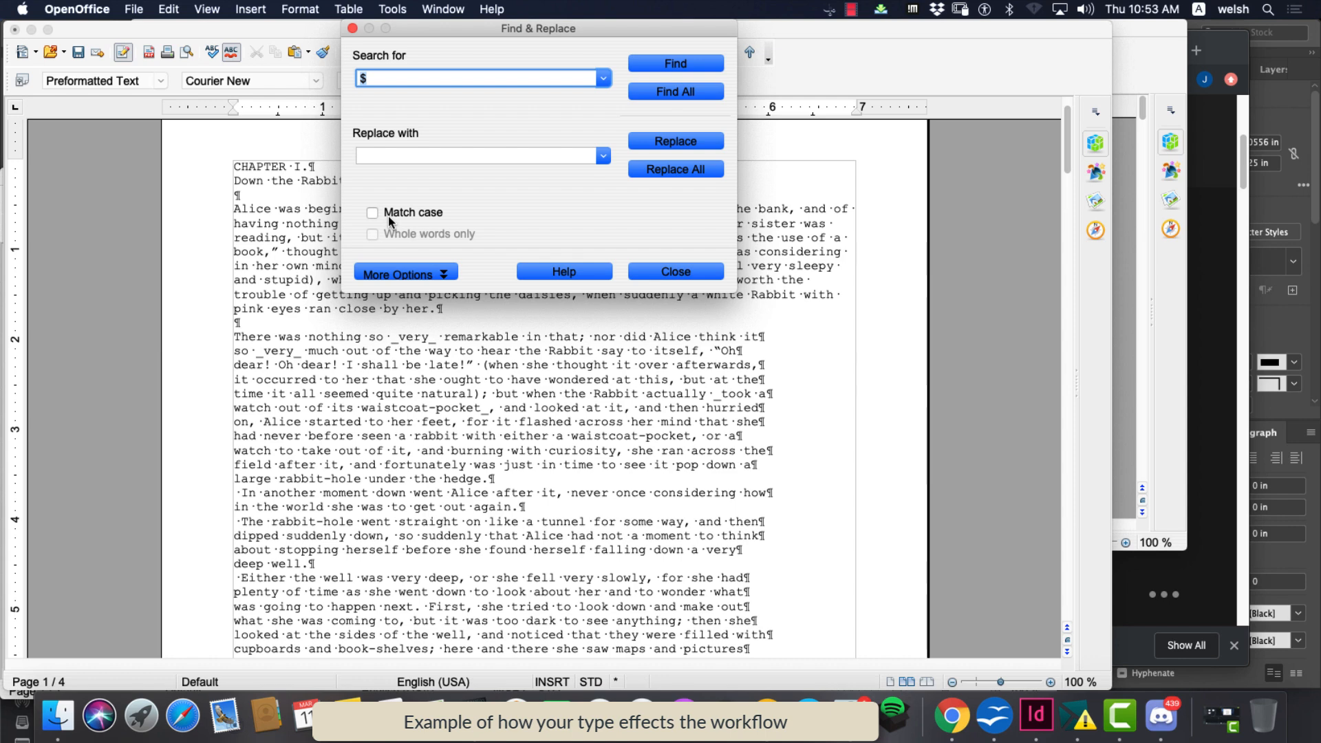
{"action": "left_click", "coordinate": [405, 274]}
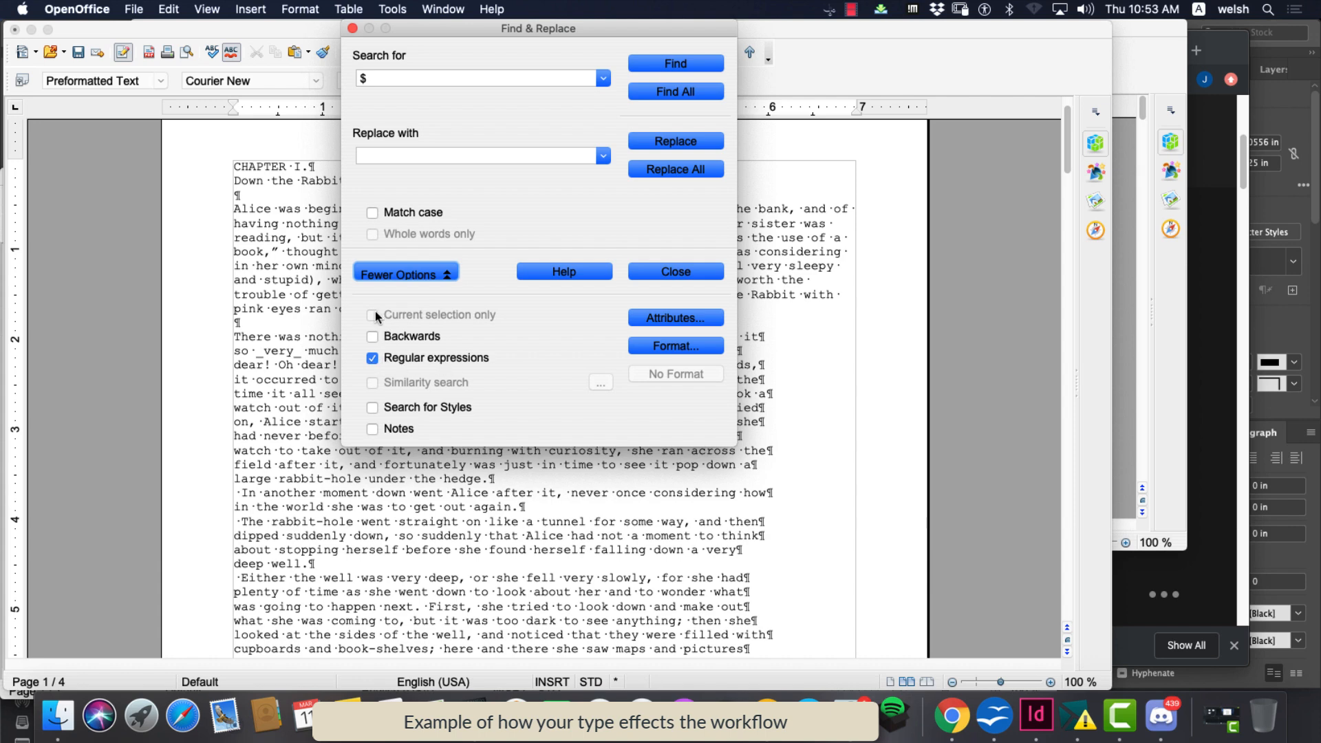
{"action": "left_click_drag", "start_coordinate": [410, 32], "coordinate": [1011, 210]}
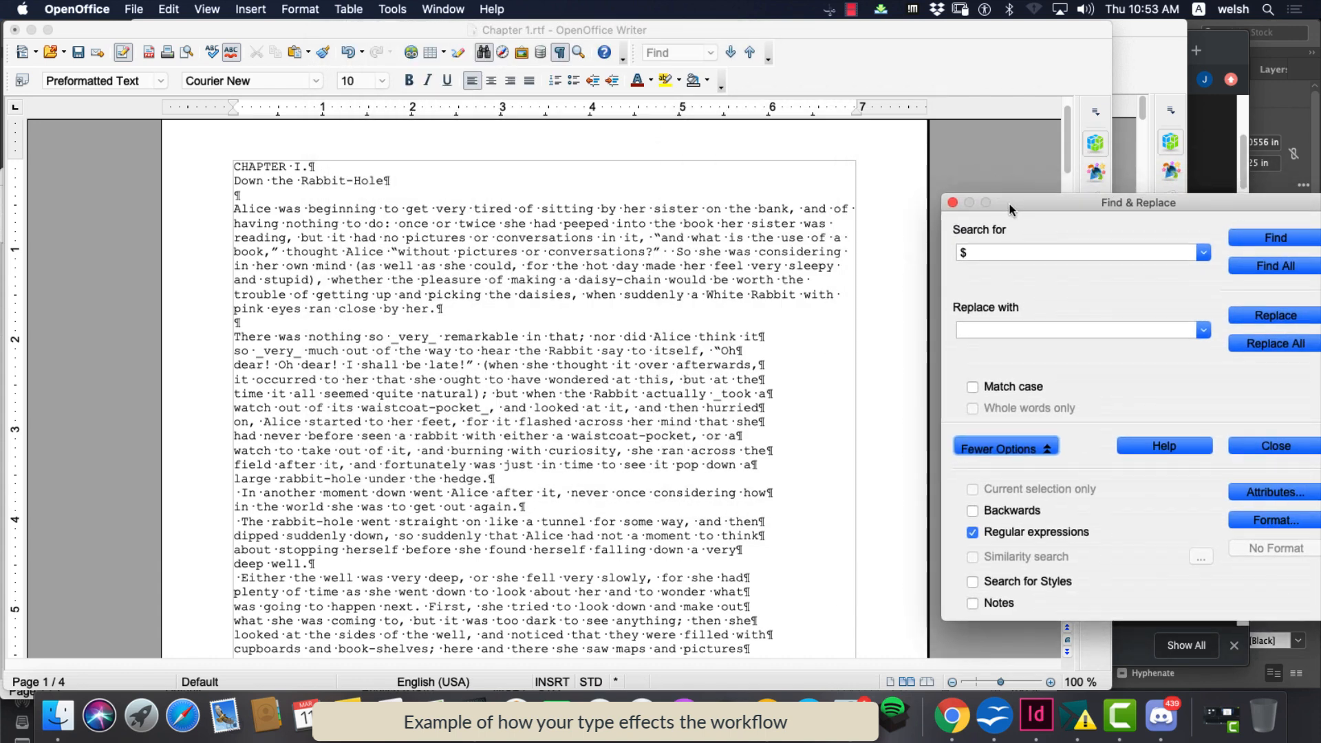
Select the text from "There was nothing so" to "pop down a", stopping before that line's paragraph mark, and bring the Find & Replace dialog closer
{"action": "left_click", "coordinate": [692, 494]}
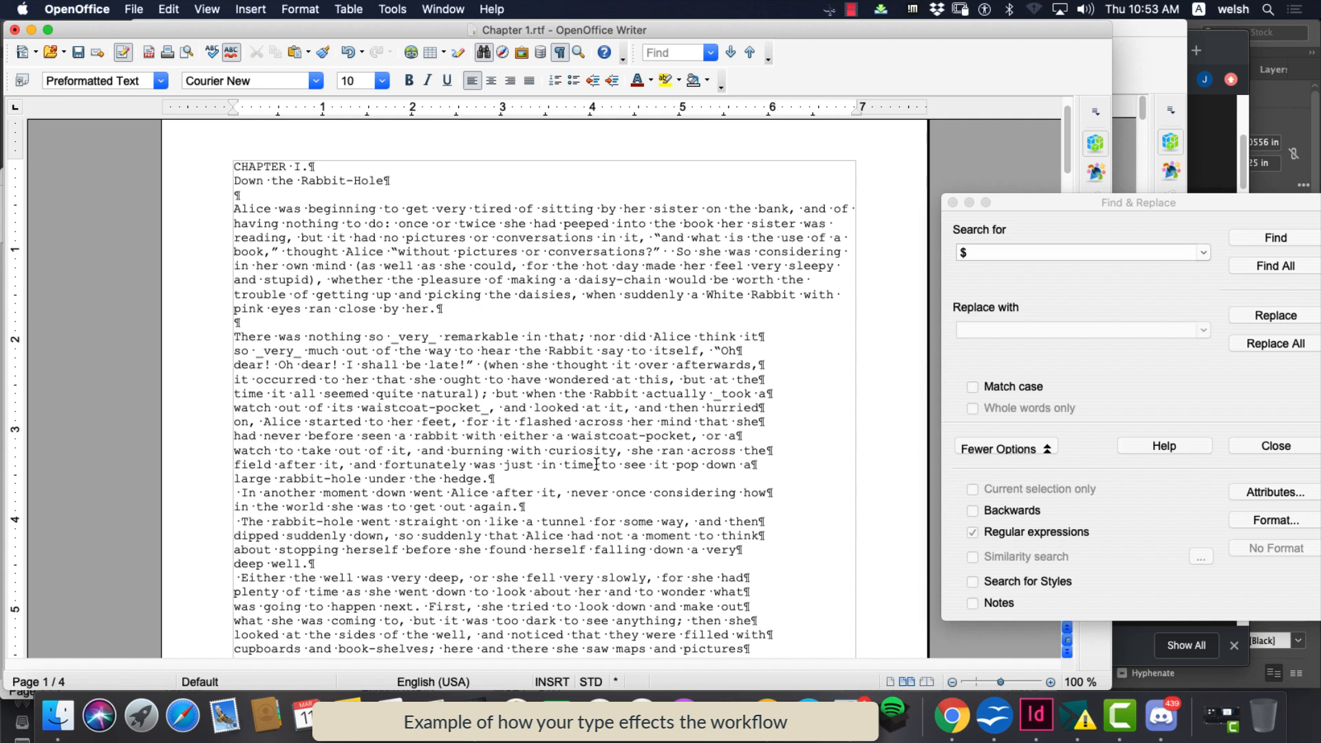
{"action": "left_click_drag", "start_coordinate": [753, 466], "coordinate": [216, 337]}
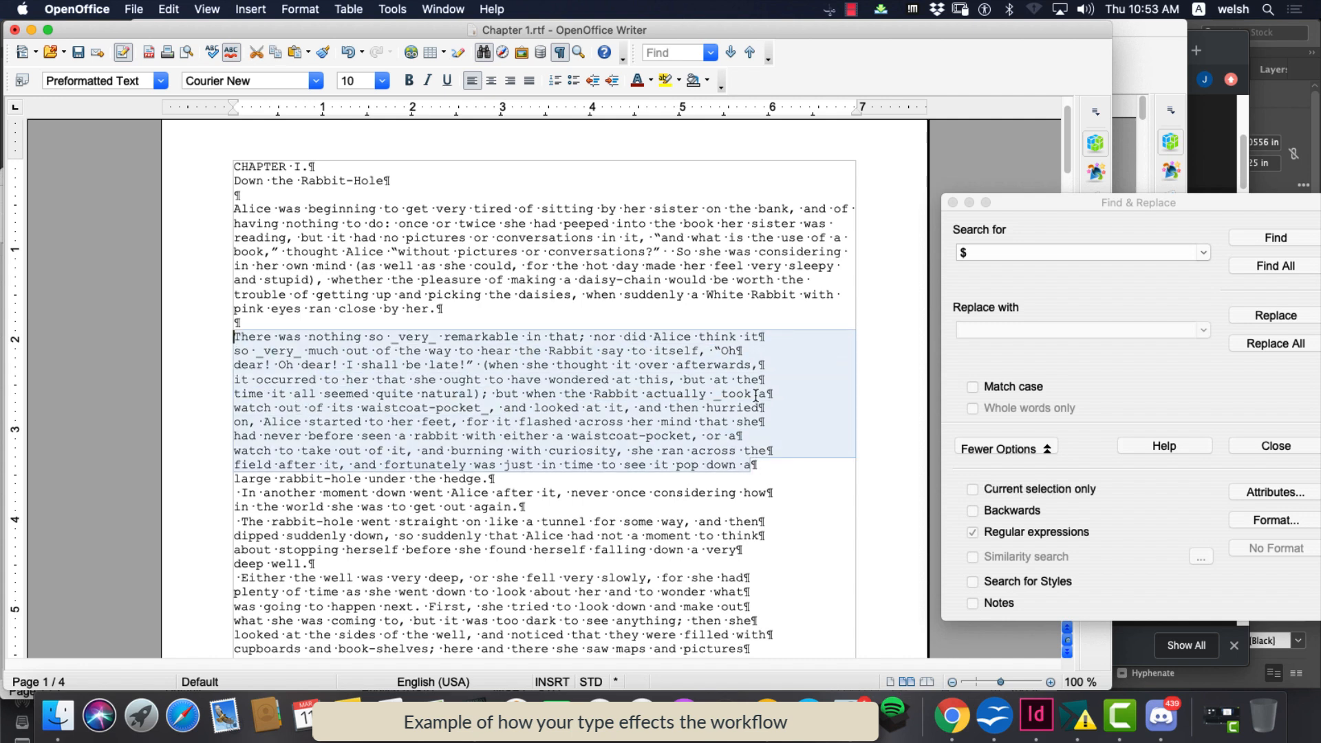
{"action": "left_click_drag", "start_coordinate": [1045, 201], "coordinate": [525, 202]}
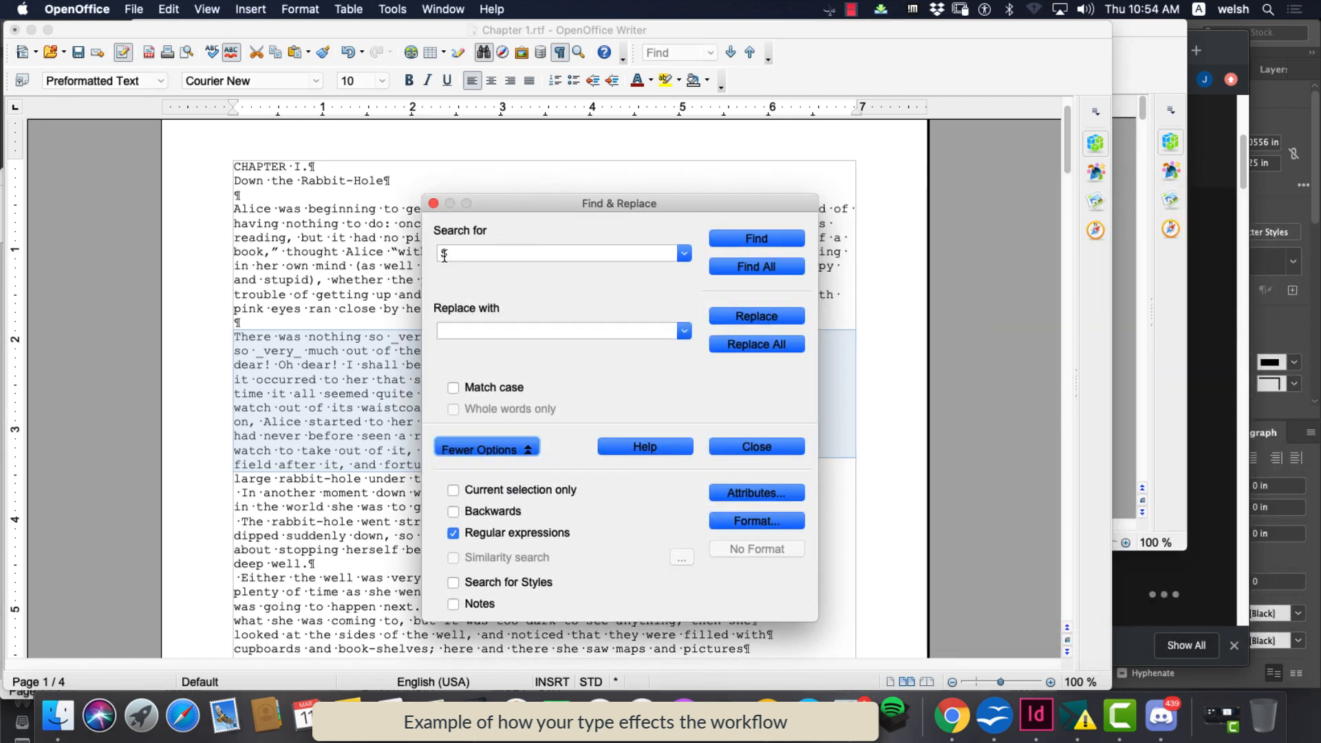
Replace all $ paragraph ends with a space in the current selection only, and move the dialog off the text
{"action": "left_click", "coordinate": [461, 330]}
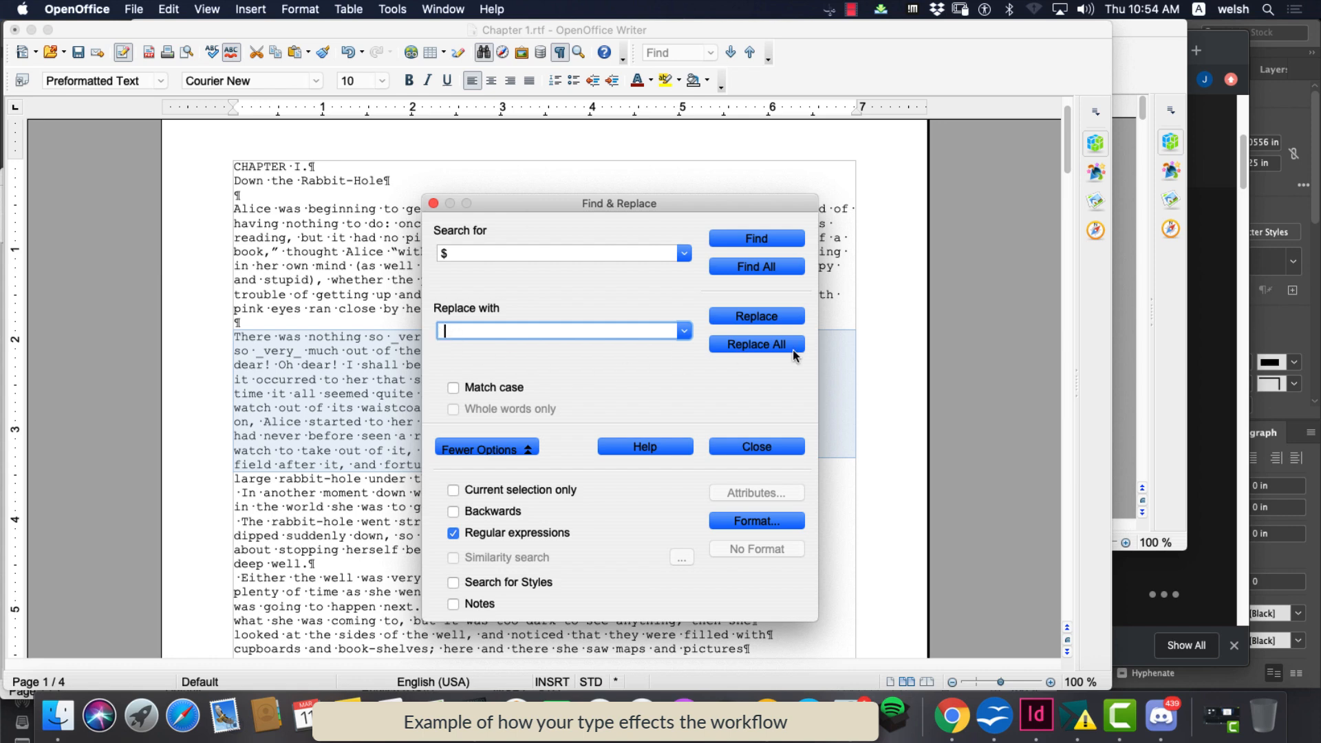
{"action": "left_click", "coordinate": [505, 490]}
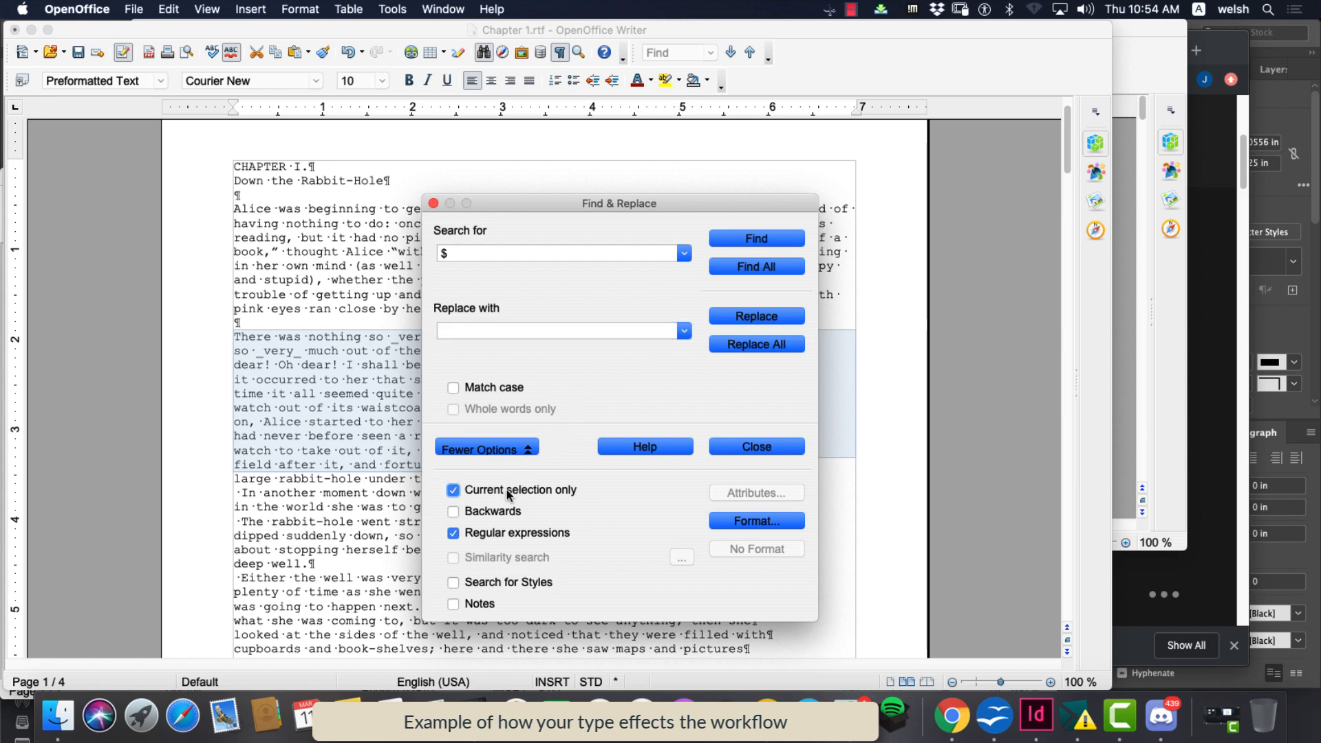
{"action": "left_click", "coordinate": [728, 346]}
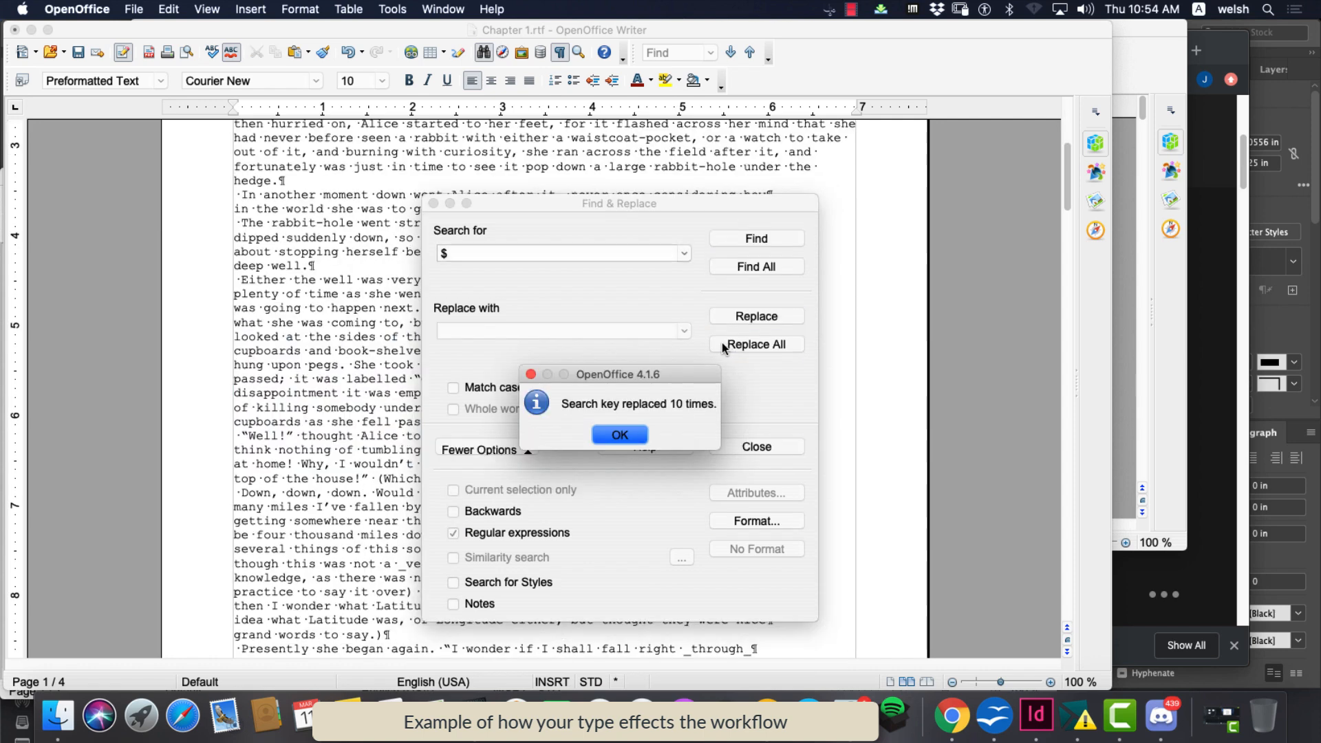
{"action": "left_click_drag", "start_coordinate": [684, 366], "coordinate": [885, 500]}
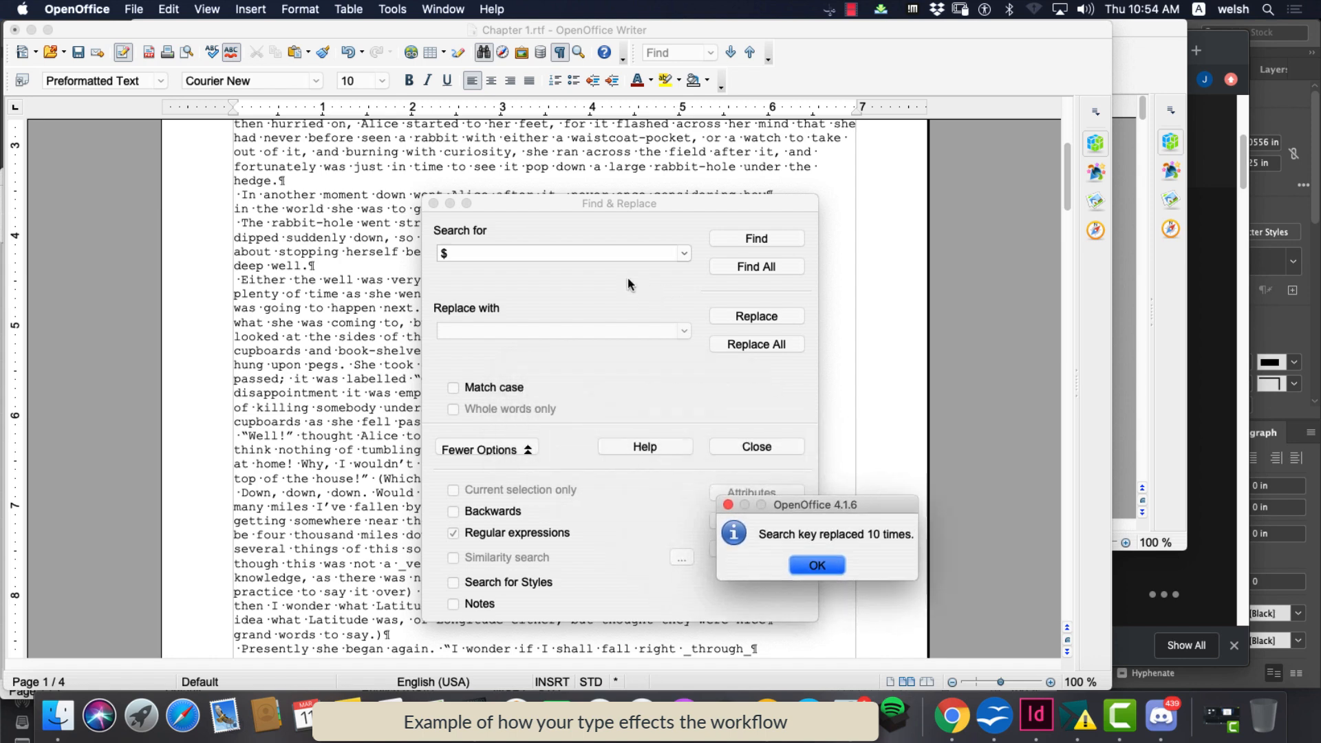
{"action": "left_click", "coordinate": [826, 568]}
{"action": "left_click_drag", "start_coordinate": [508, 203], "coordinate": [937, 428]}
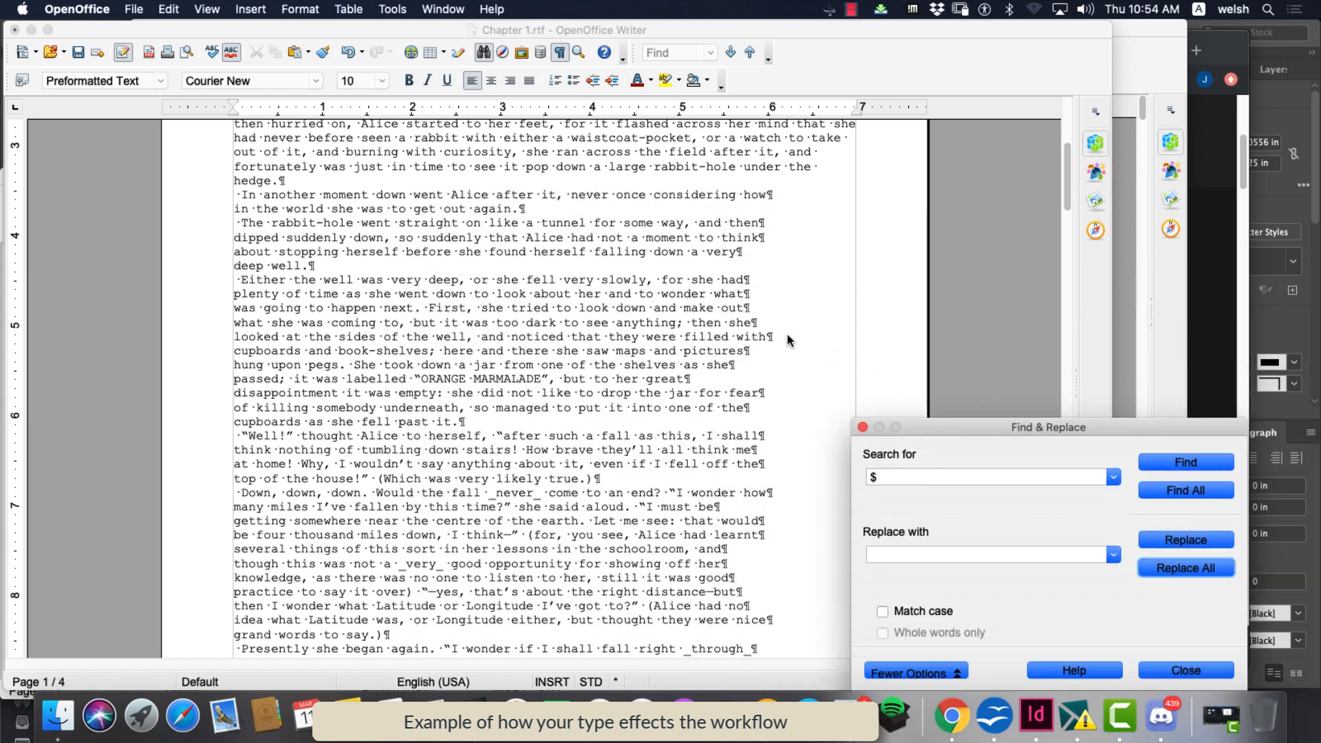
Delete everything after "hedge." through the end of the document, and select the remaining Chapter 1 text
{"action": "scroll", "coordinate": [754, 332], "scroll_direction": "up", "scroll_amount": 6}
{"action": "scroll", "coordinate": [754, 333], "scroll_direction": "up", "scroll_amount": 2}
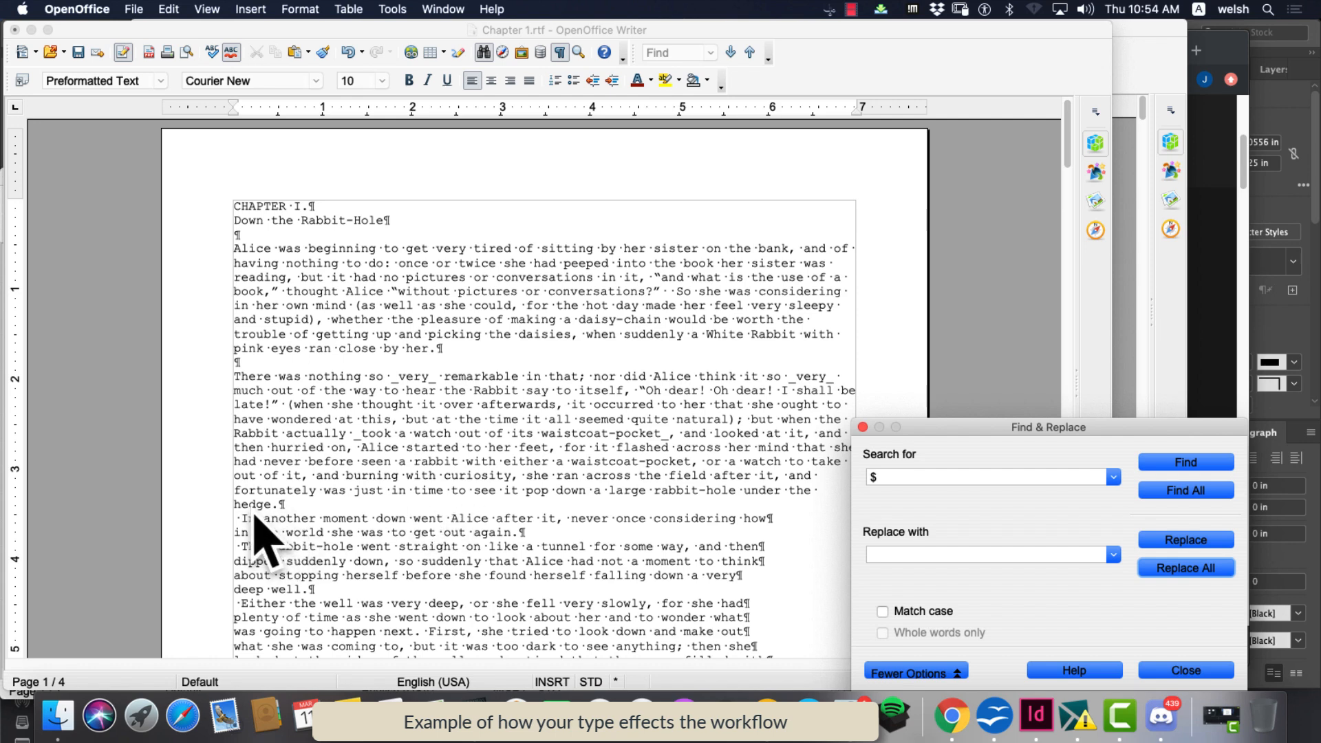
{"action": "left_click", "coordinate": [238, 491]}
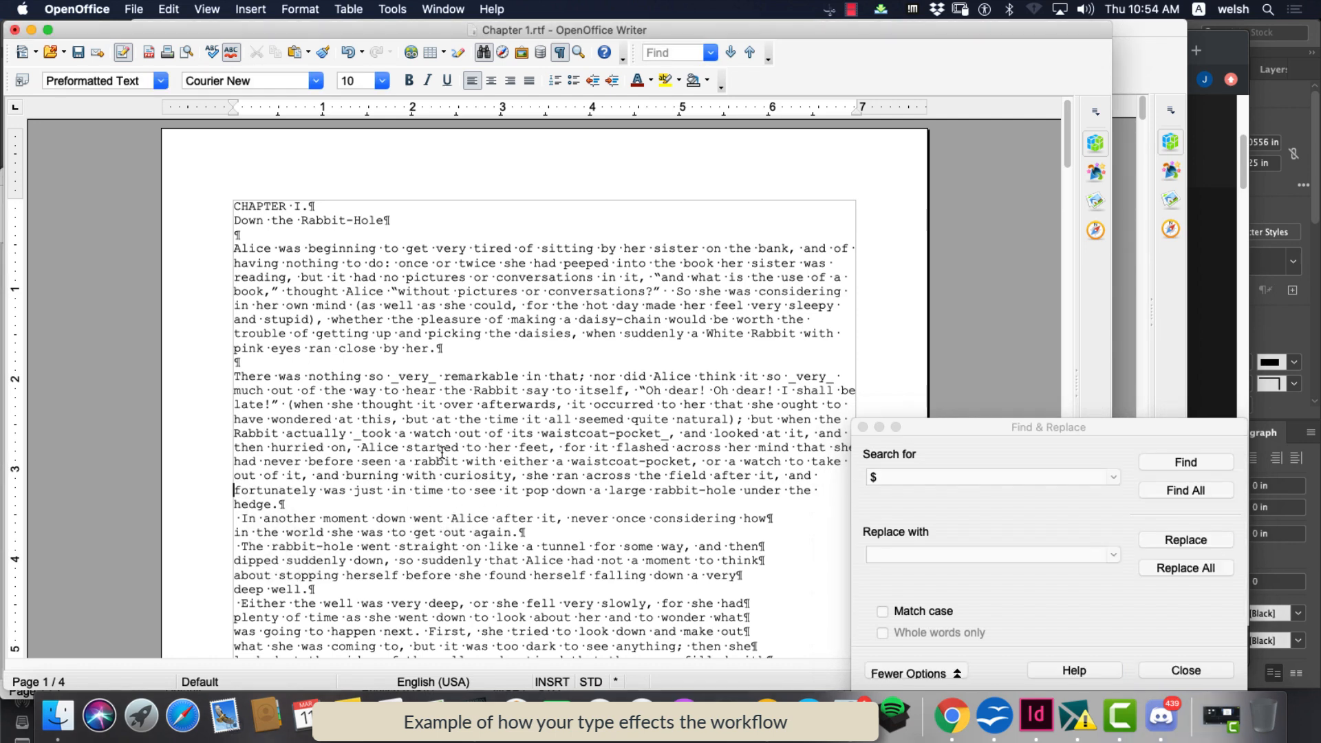
{"action": "left_click_drag", "start_coordinate": [320, 507], "coordinate": [444, 668]}
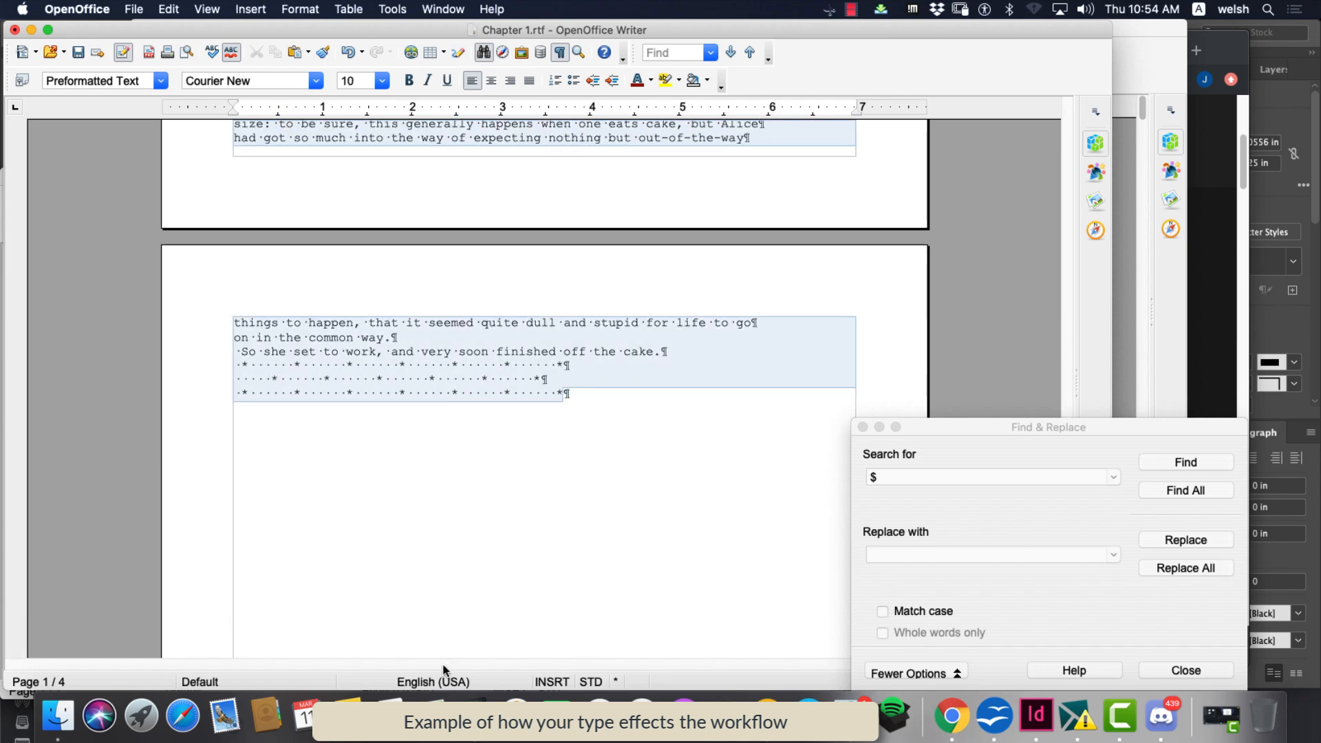
{"action": "key", "text": "BackSpace"}
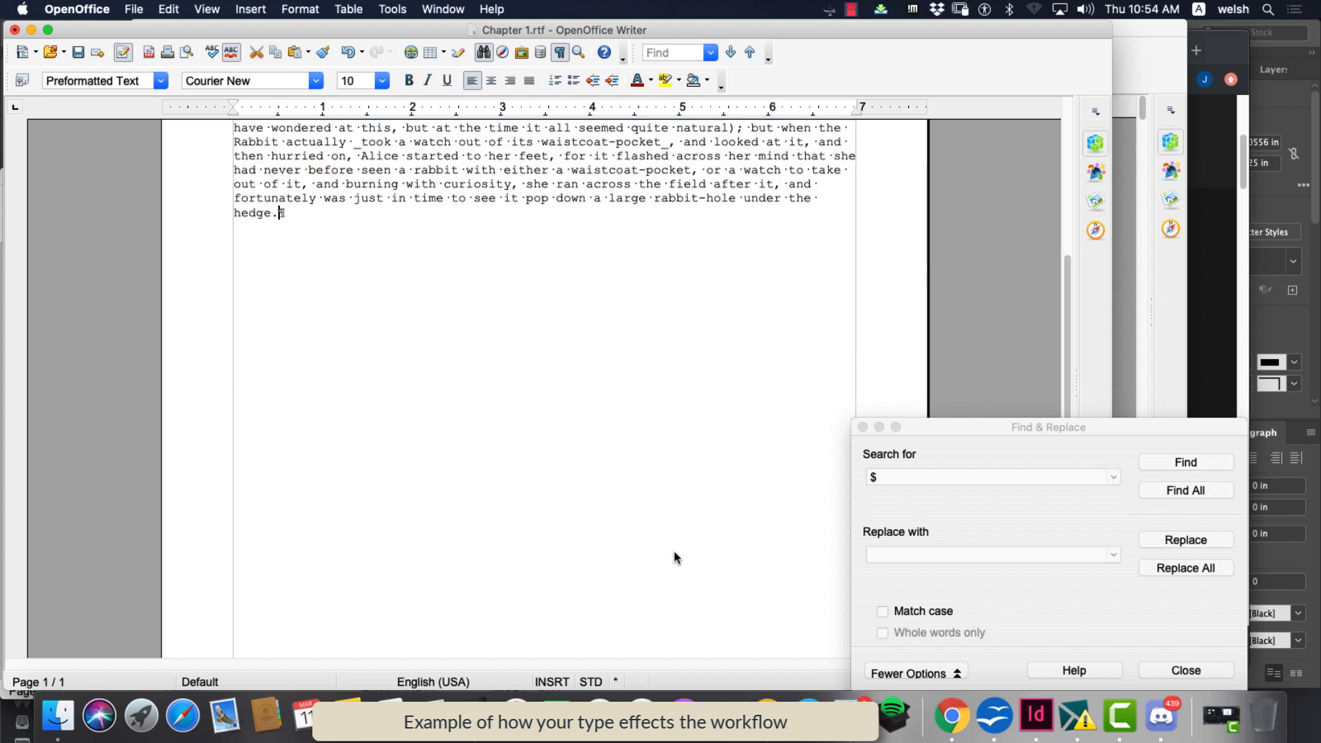
{"action": "scroll", "coordinate": [554, 378], "scroll_direction": "up", "scroll_amount": 10}
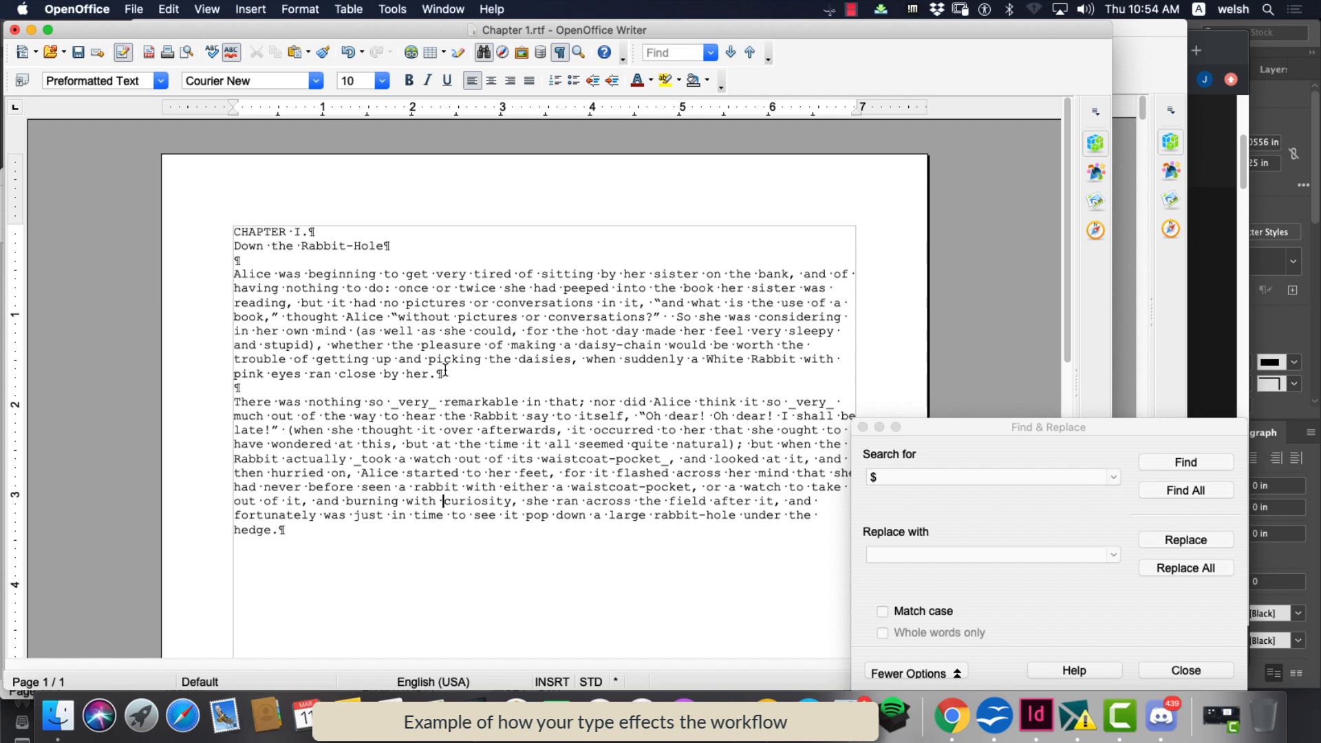
{"action": "left_click", "coordinate": [237, 388]}
{"action": "left_click_drag", "start_coordinate": [285, 530], "coordinate": [183, 188]}
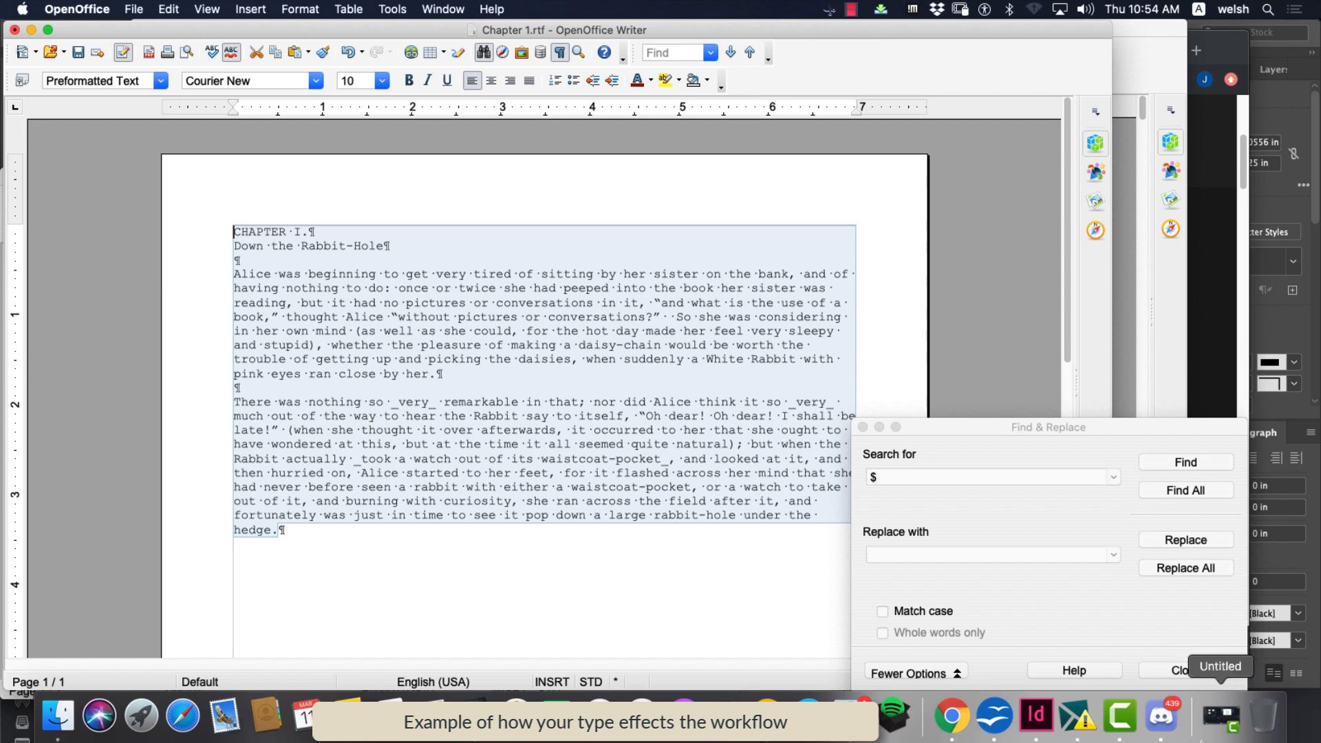
Switch to InDesign and open the book page template from the Templates folder inside Old book video on the Desktop
{"action": "left_click", "coordinate": [1036, 716]}
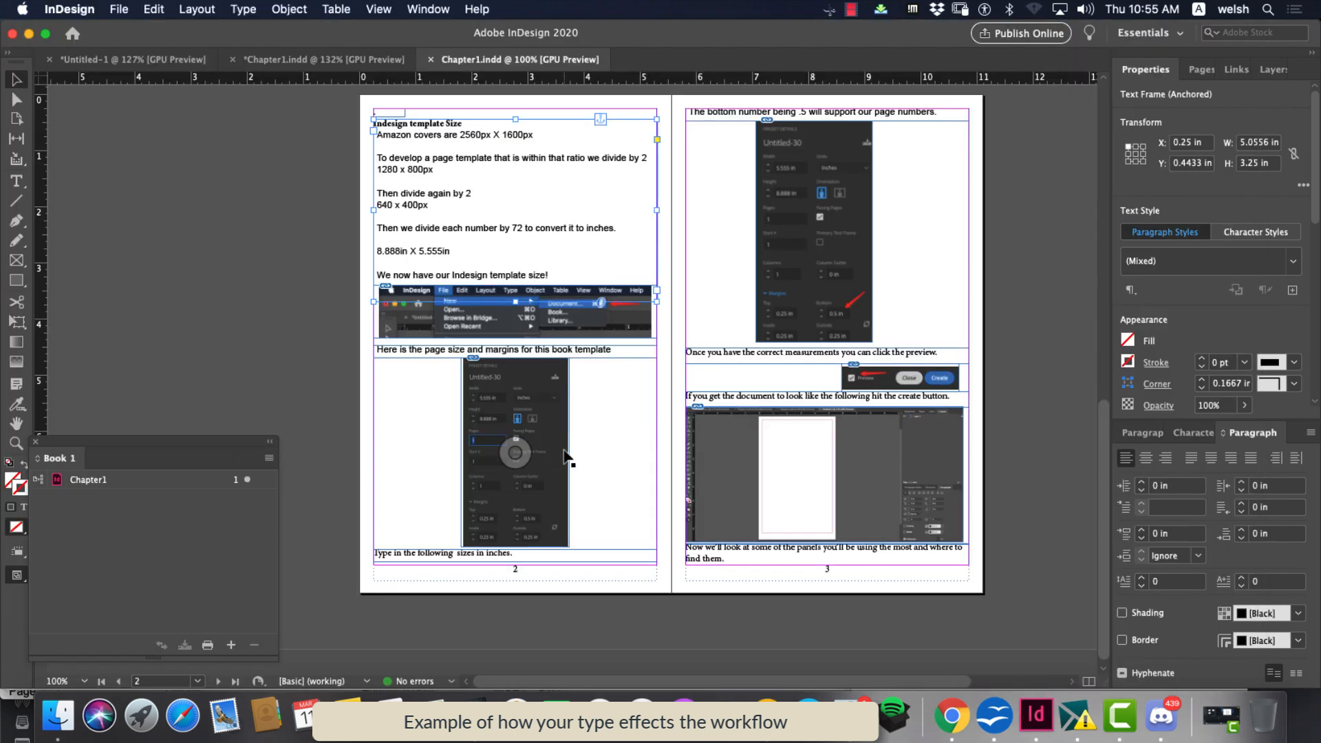
{"action": "left_click", "coordinate": [120, 9]}
{"action": "left_click", "coordinate": [138, 44]}
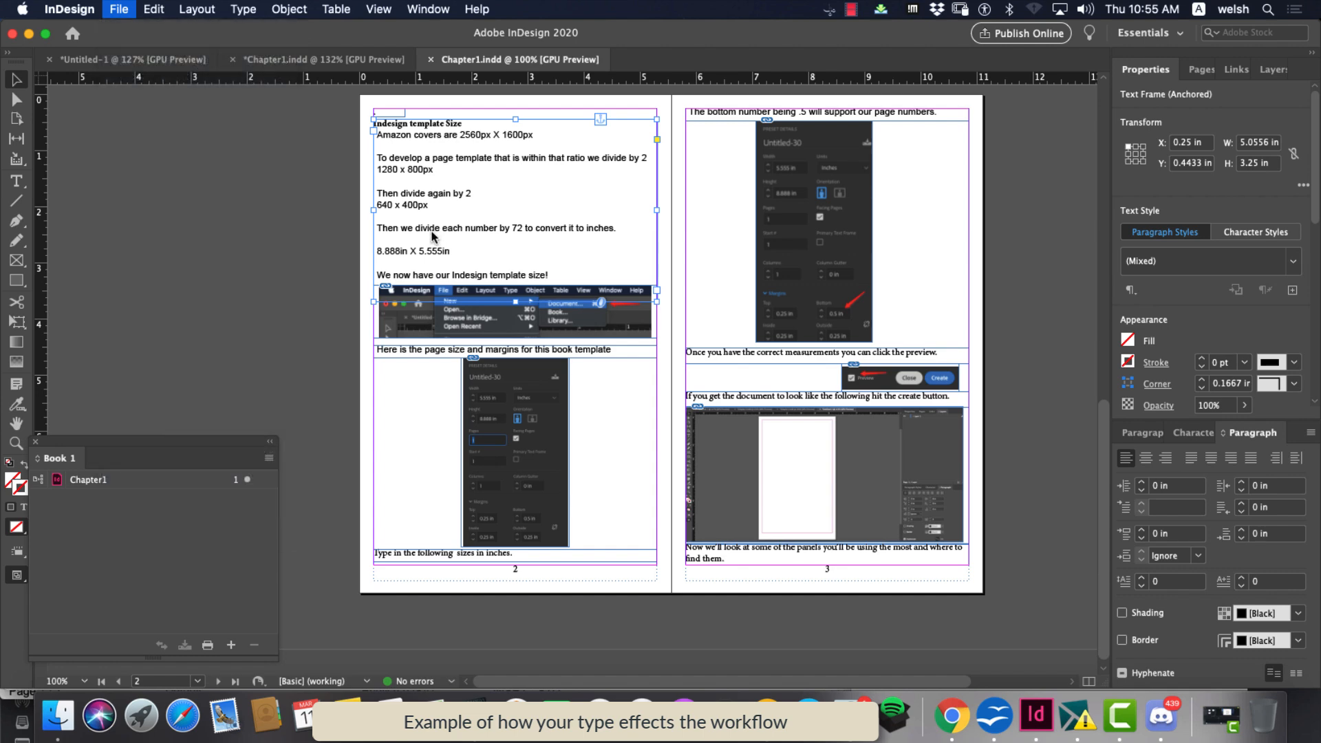
{"action": "left_click", "coordinate": [669, 141]}
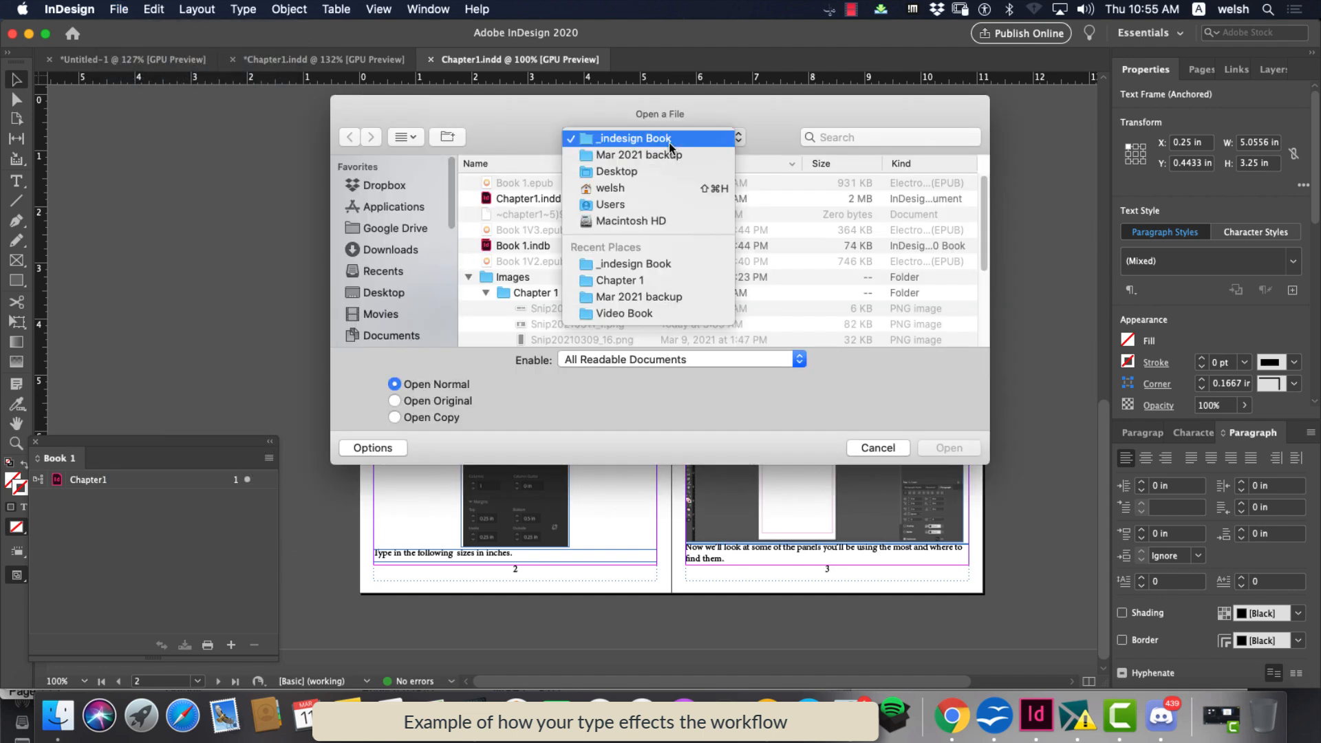
{"action": "left_click", "coordinate": [648, 171]}
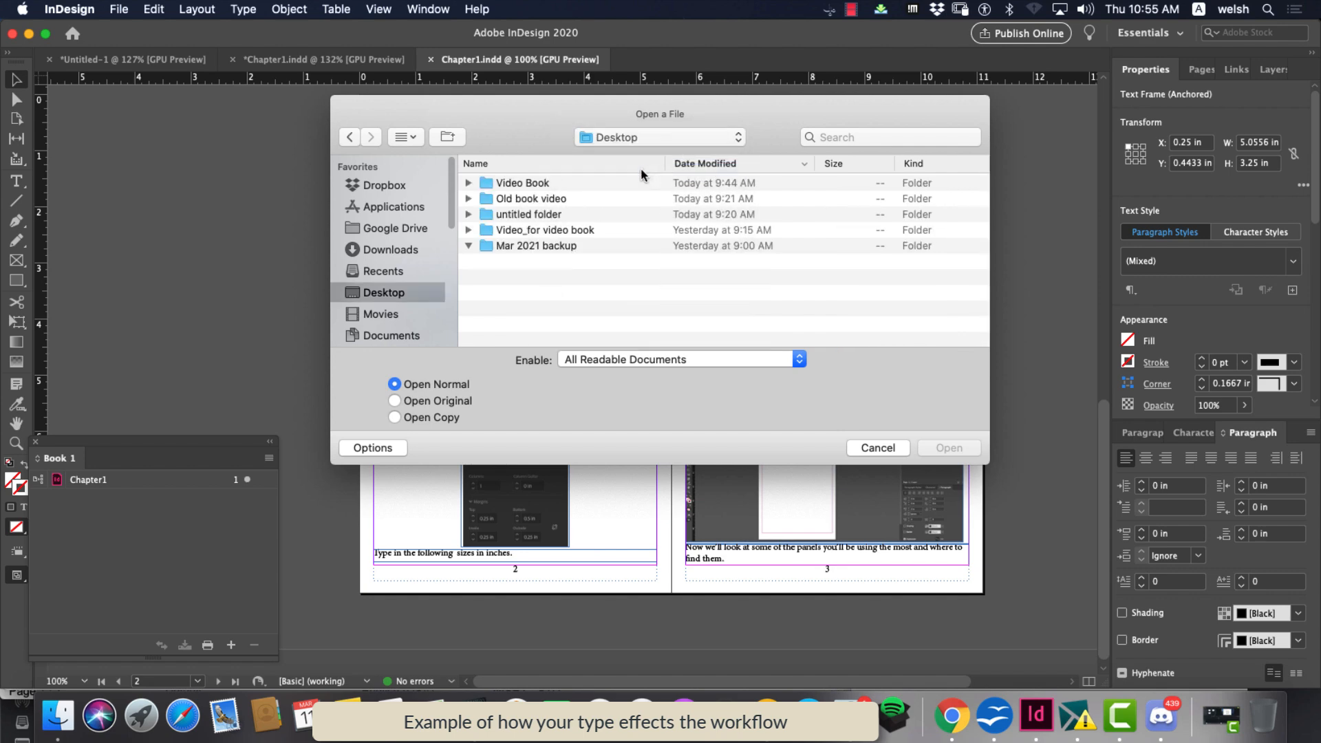
{"action": "left_click", "coordinate": [468, 199]}
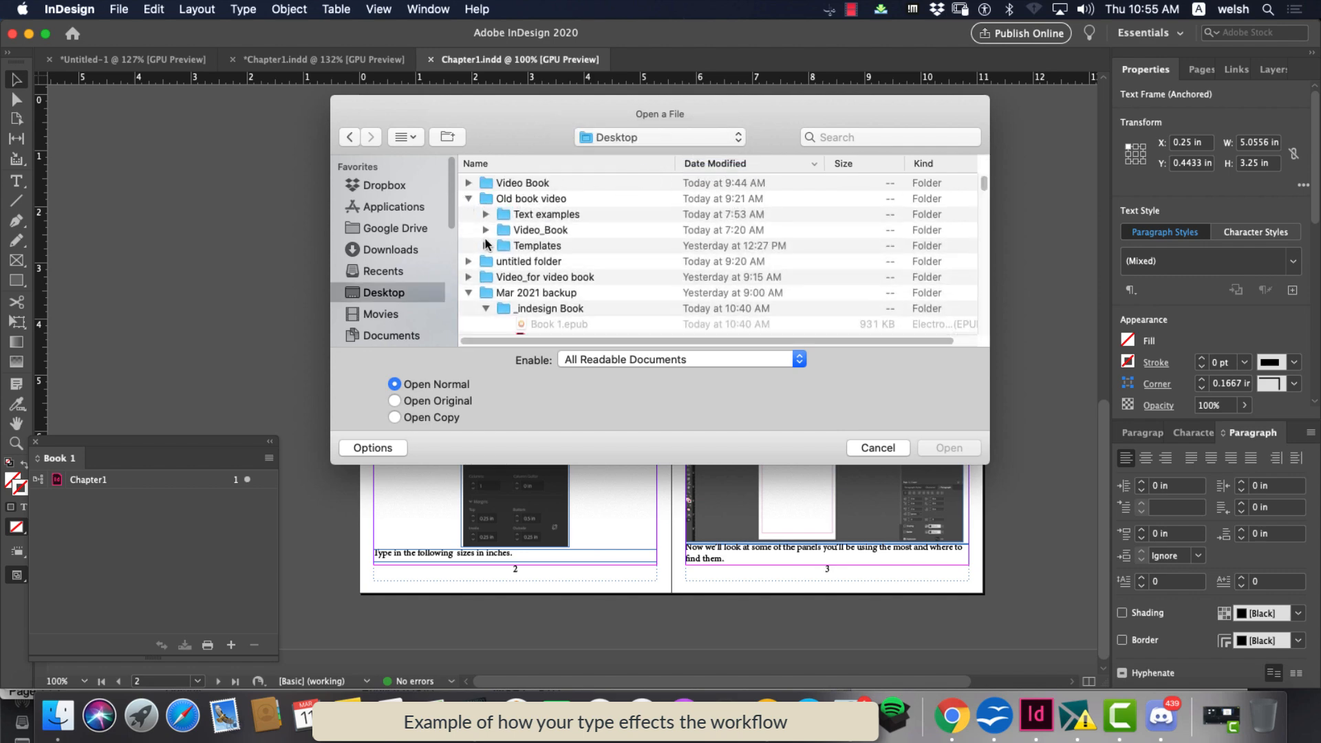
{"action": "double_click", "coordinate": [505, 246]}
{"action": "double_click", "coordinate": [524, 232]}
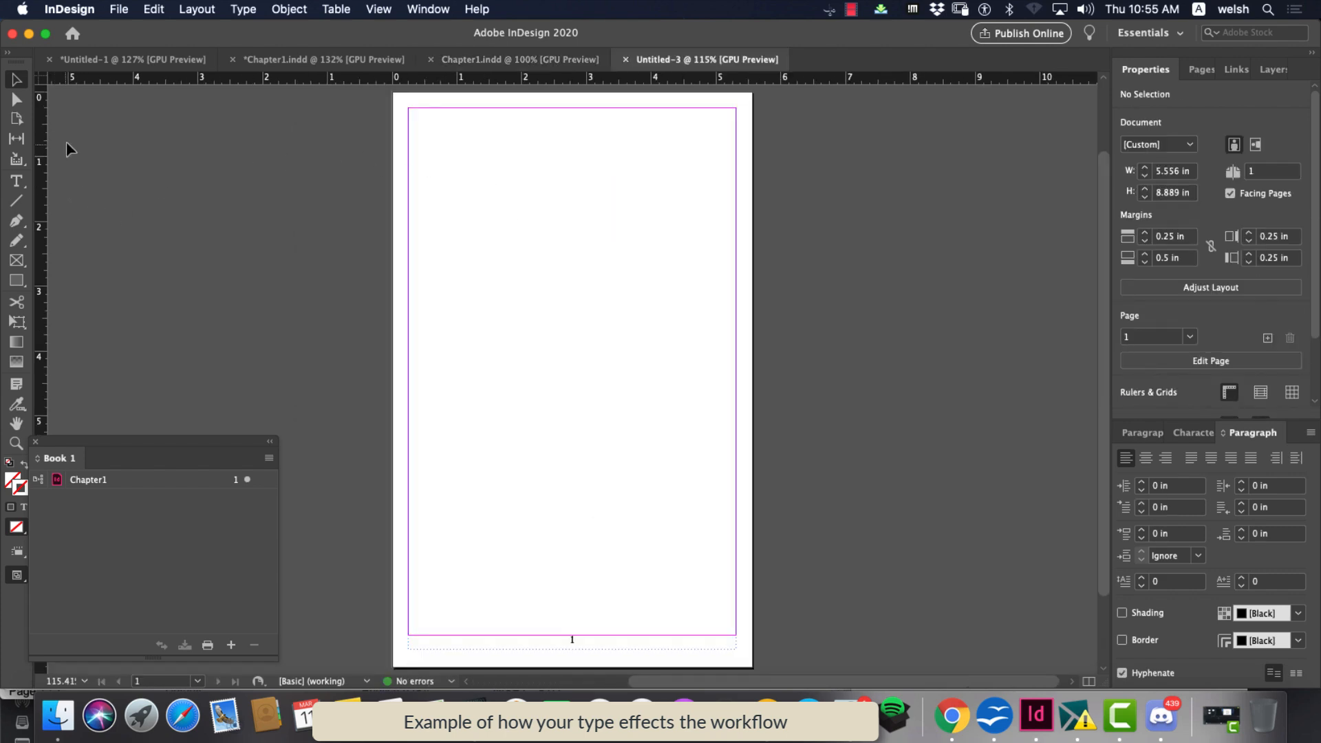
Switch to OpenOffice Writer and save the shortened chapter as Good Text.rtf in the Video Book folder, replacing the existing file
{"action": "left_click", "coordinate": [998, 720]}
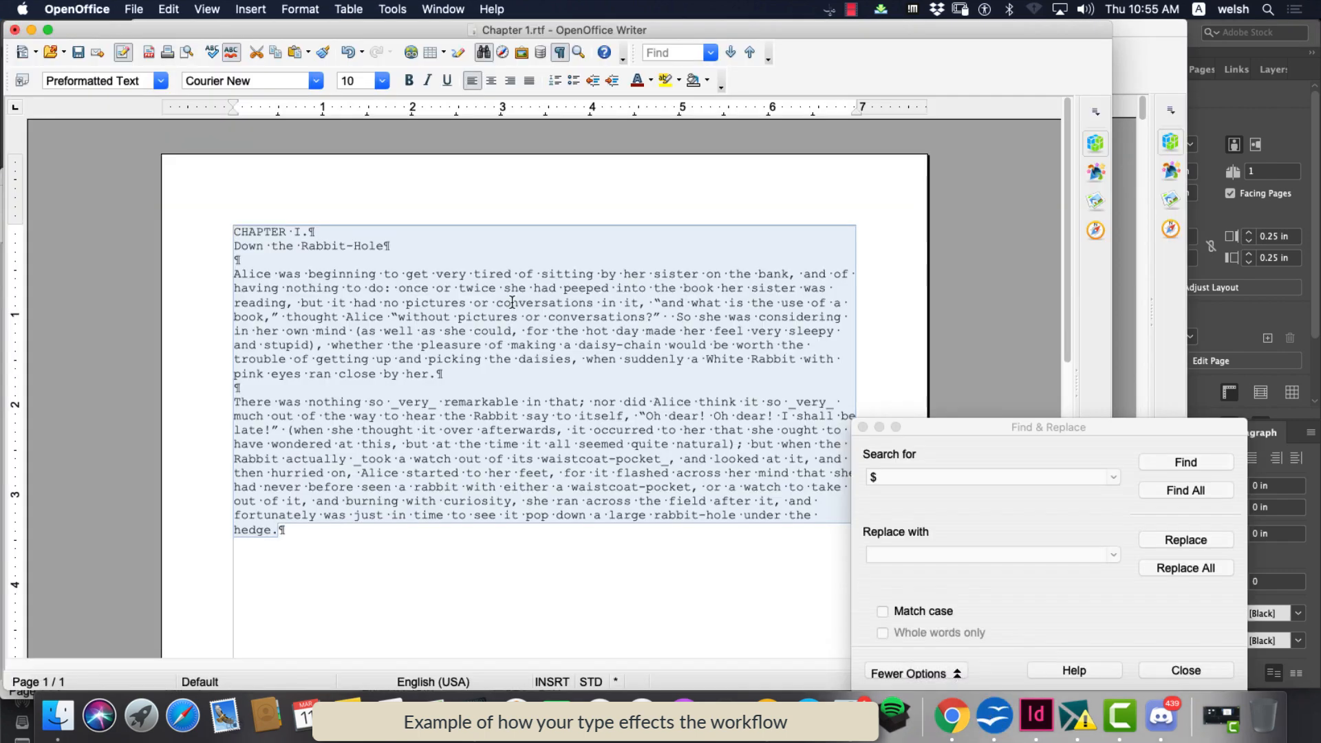
{"action": "left_click", "coordinate": [135, 9]}
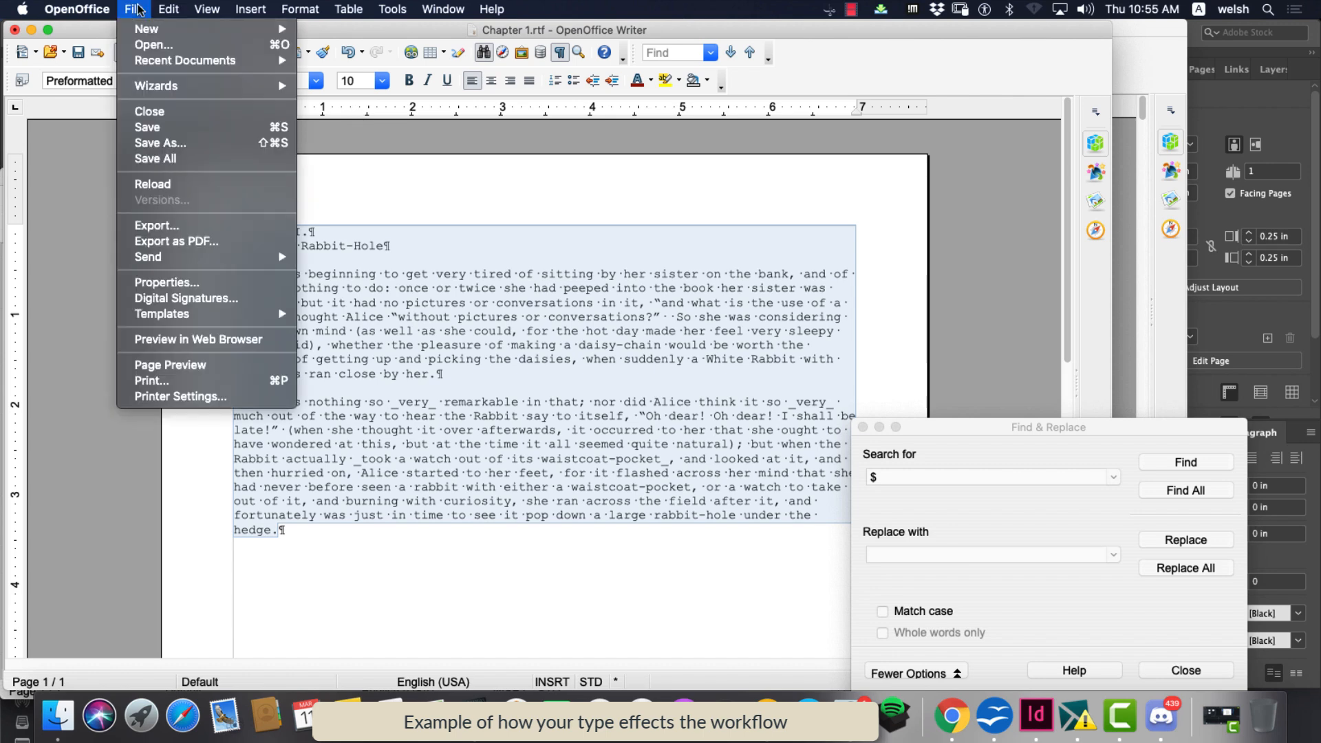
{"action": "left_click", "coordinate": [165, 142]}
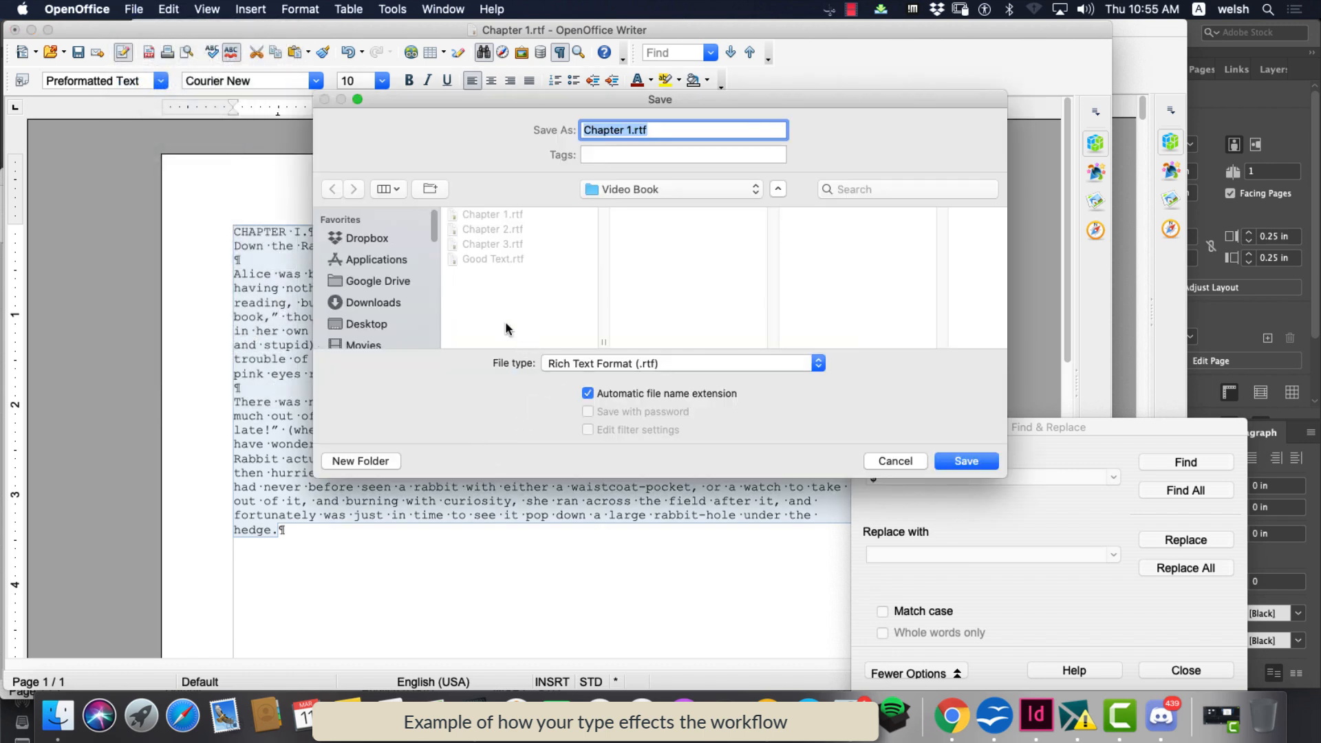
{"action": "left_click", "coordinate": [487, 260]}
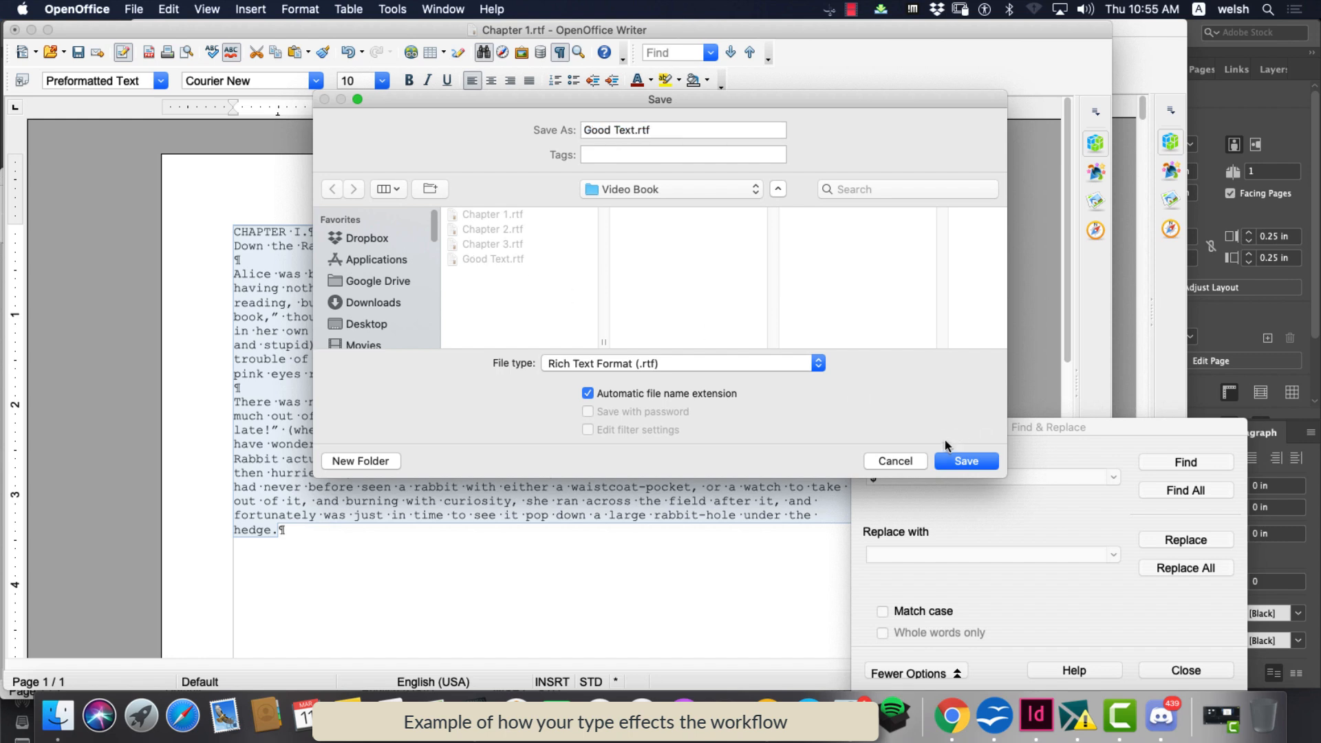
{"action": "left_click", "coordinate": [955, 461]}
{"action": "left_click", "coordinate": [751, 210]}
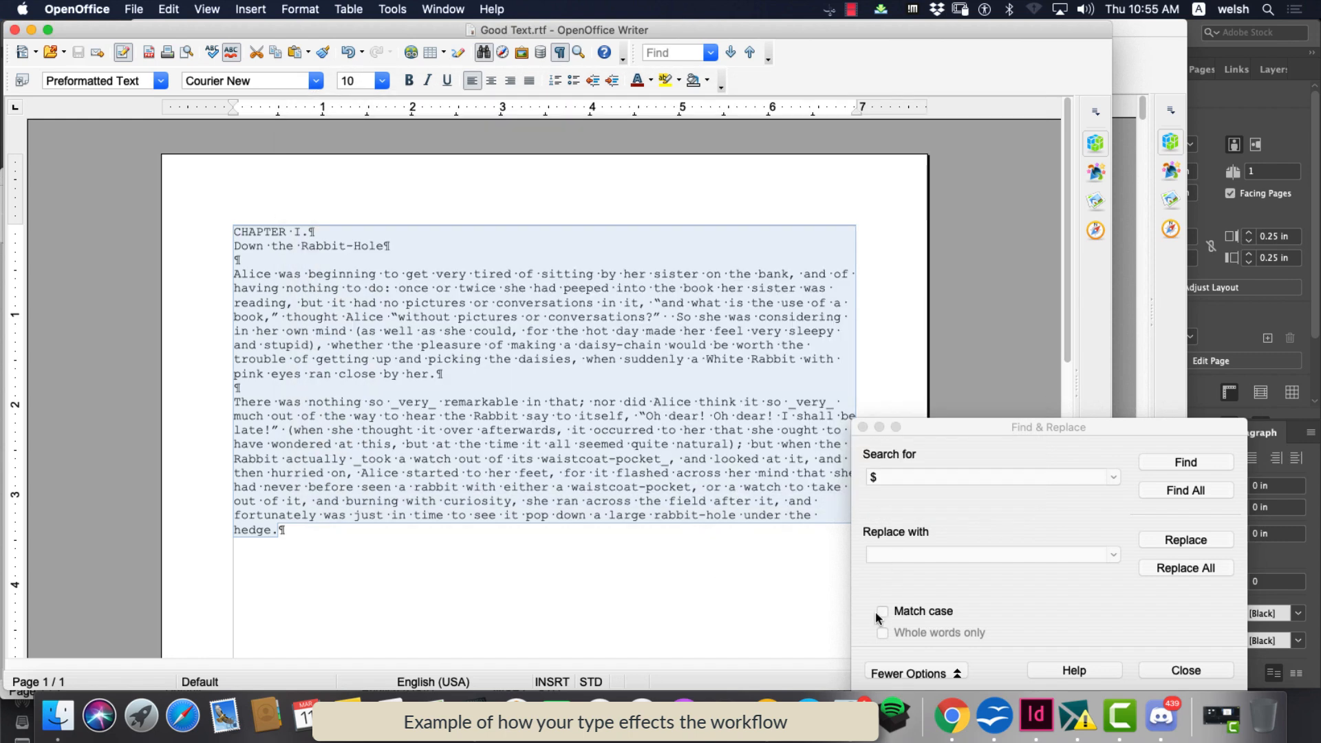
Switch to InDesign and place Good Text.rtf from the Video Book folder with the current import options at the upper-left margin corner of page 1
{"action": "left_click", "coordinate": [1223, 337]}
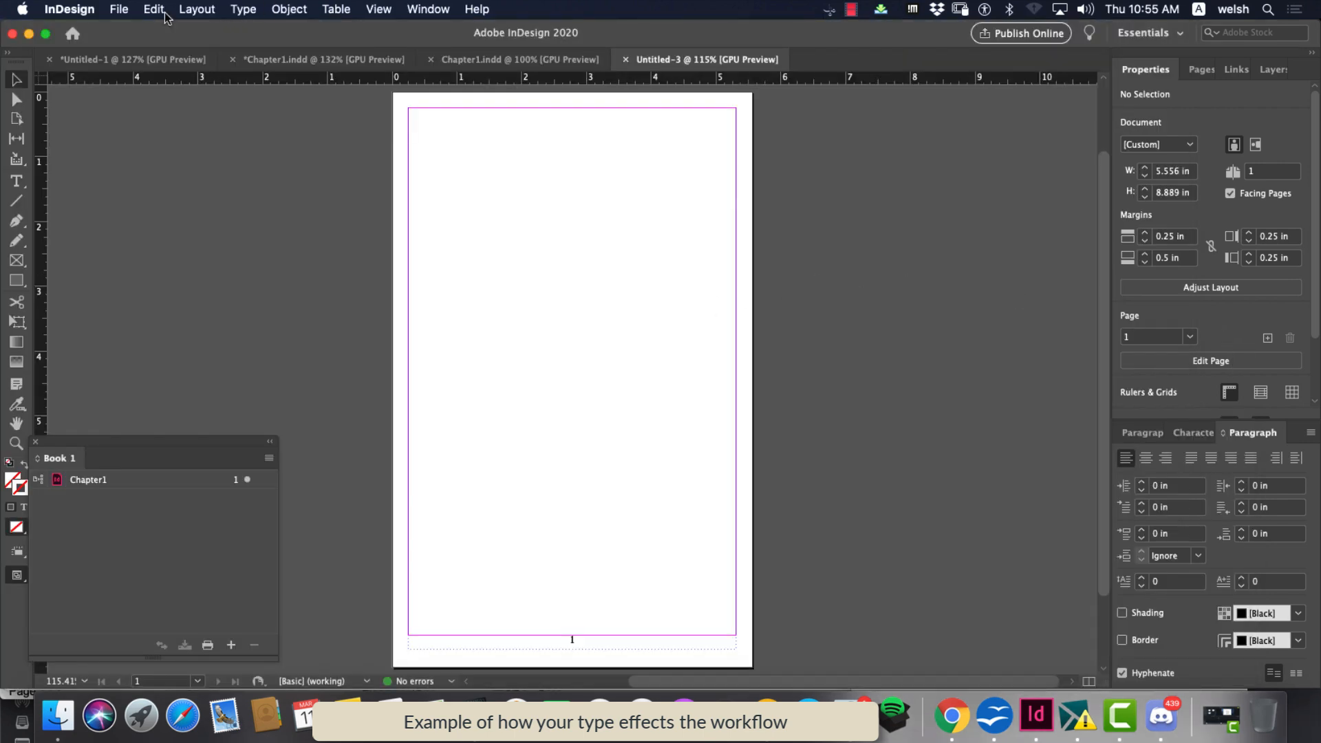
{"action": "left_click", "coordinate": [123, 14]}
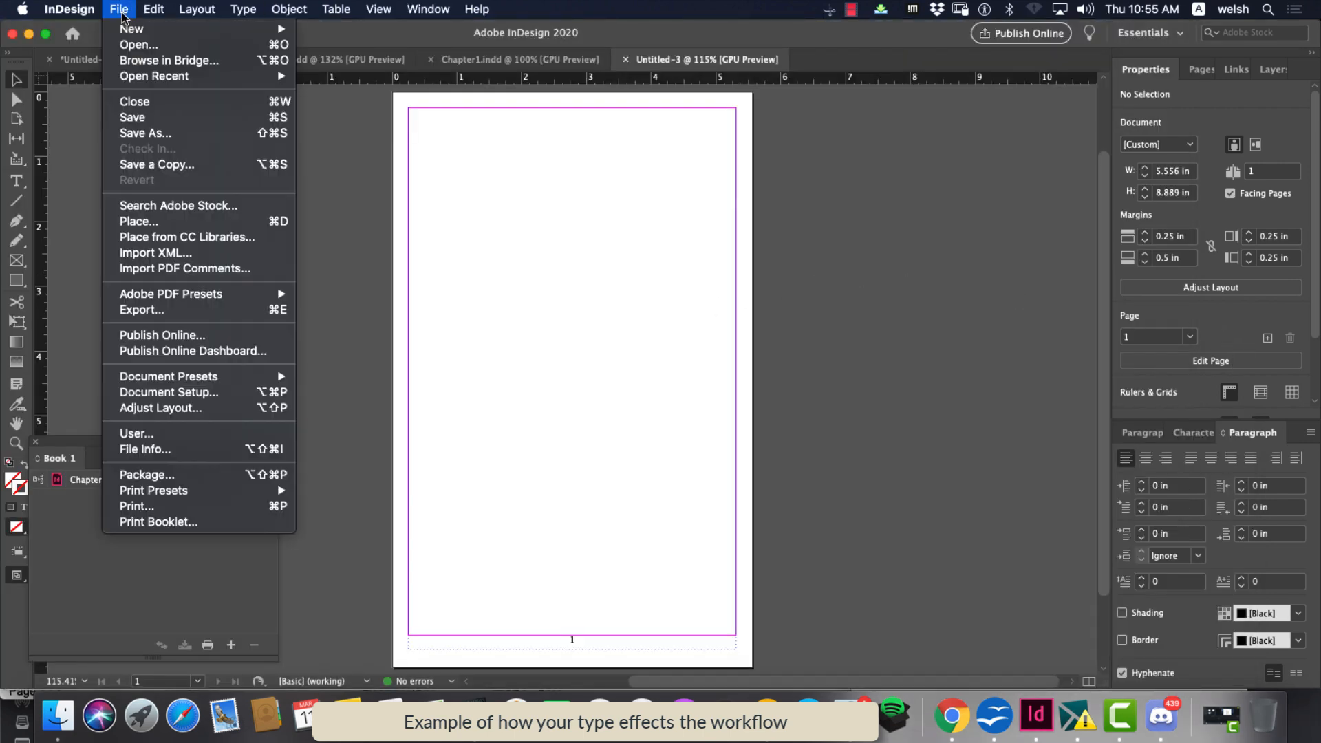
{"action": "left_click", "coordinate": [139, 221]}
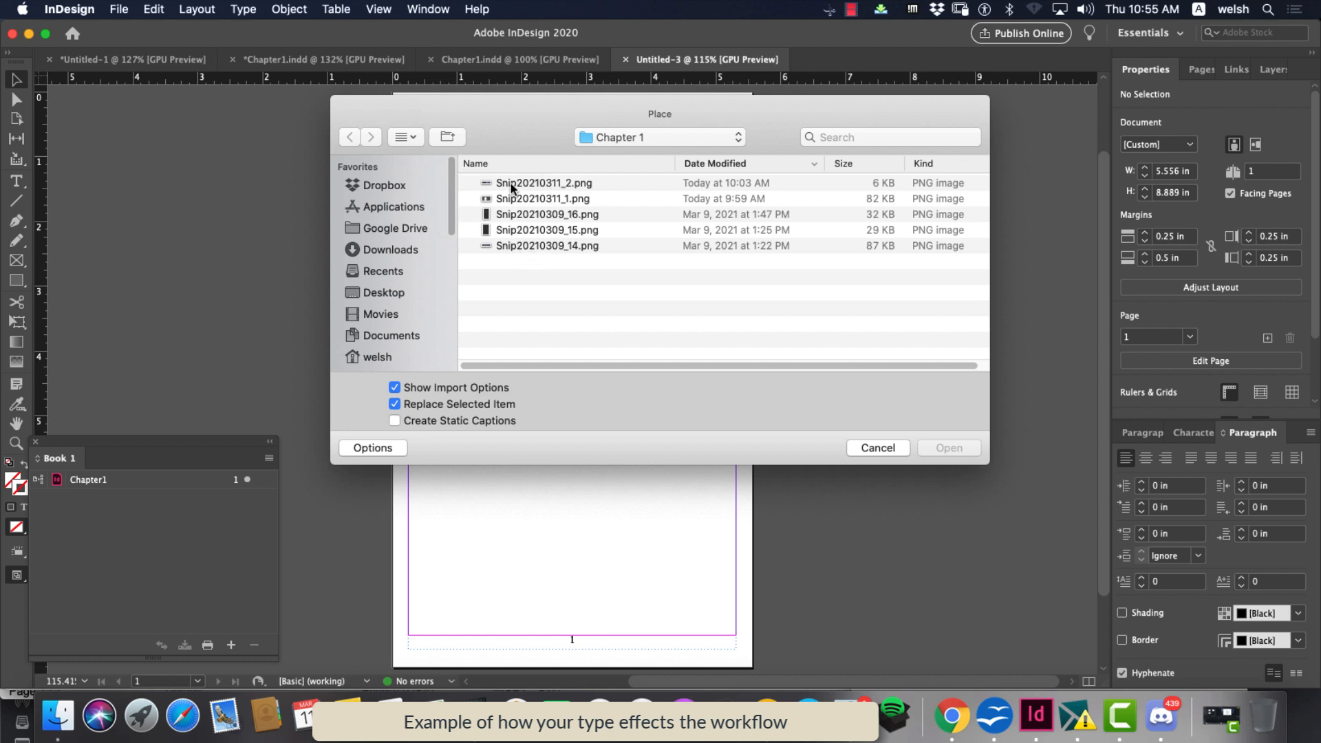
{"action": "left_click", "coordinate": [613, 139]}
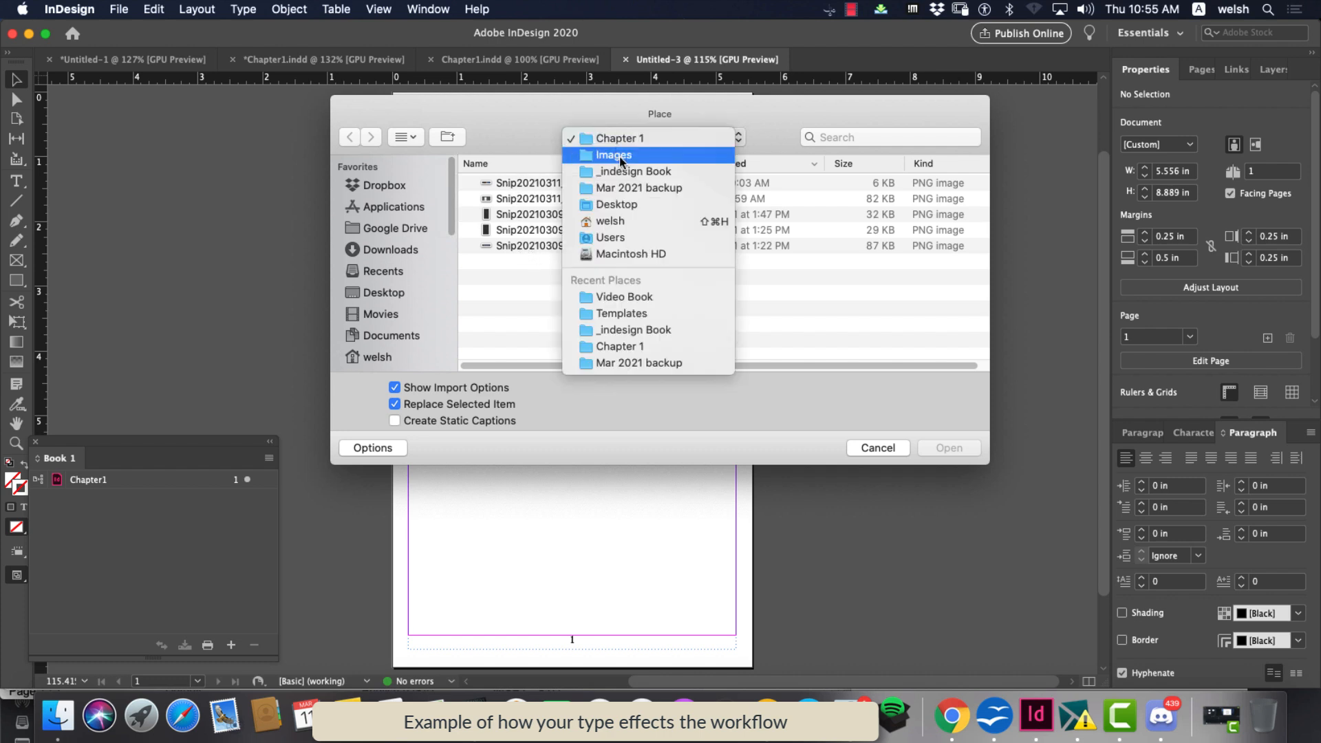
{"action": "left_click", "coordinate": [623, 170]}
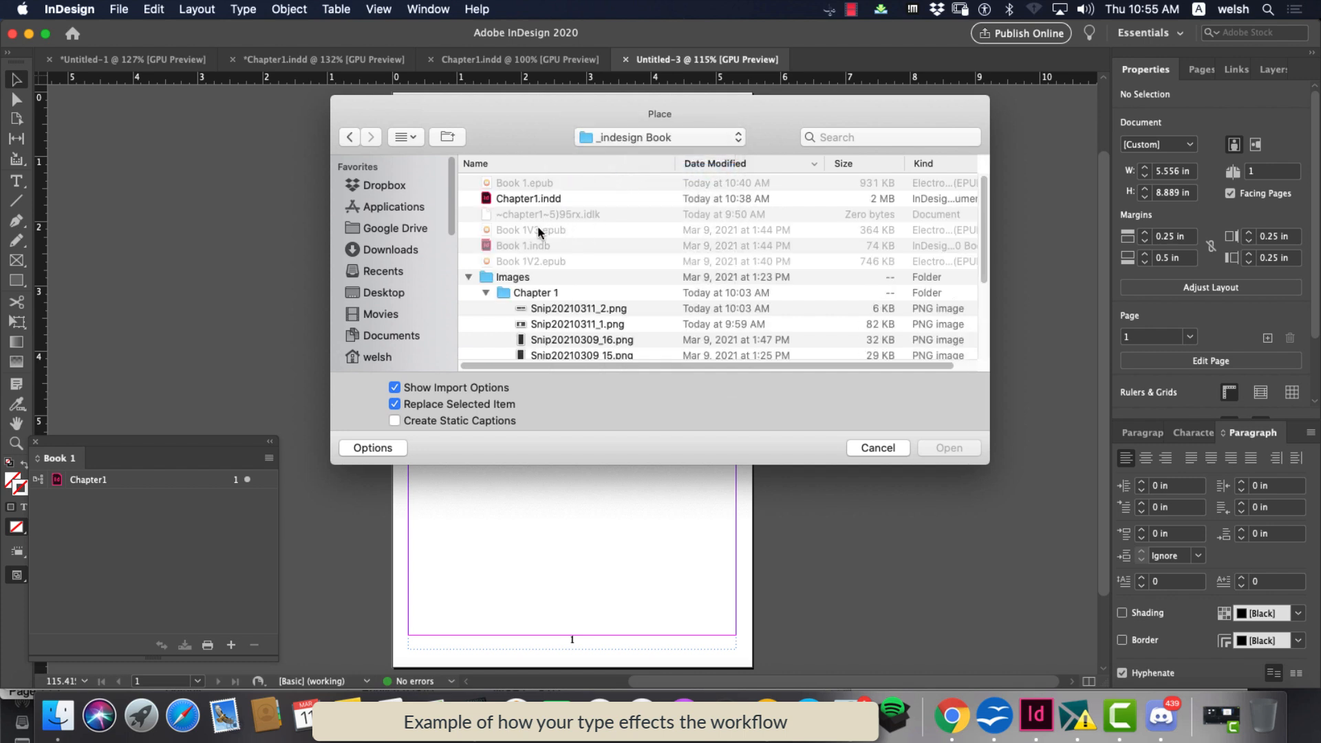
{"action": "left_click", "coordinate": [637, 140]}
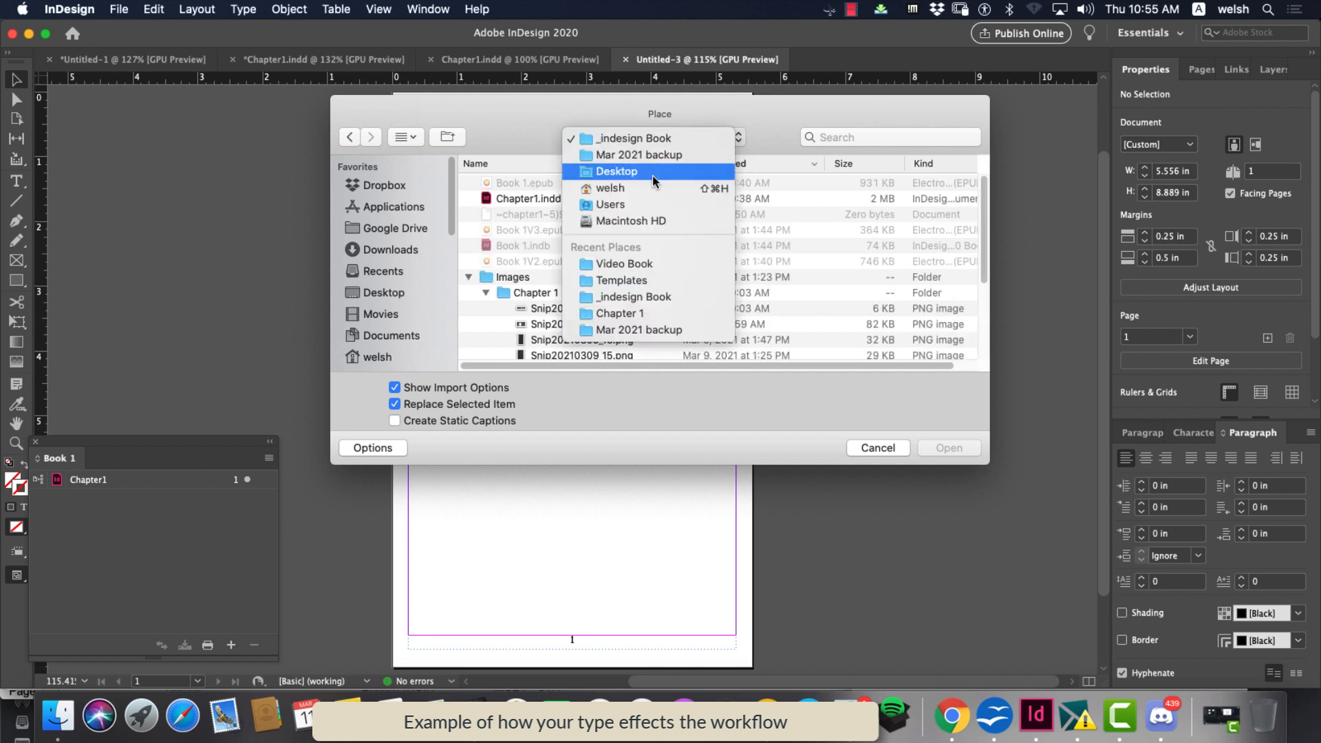
{"action": "left_click", "coordinate": [619, 264]}
{"action": "double_click", "coordinate": [533, 183]}
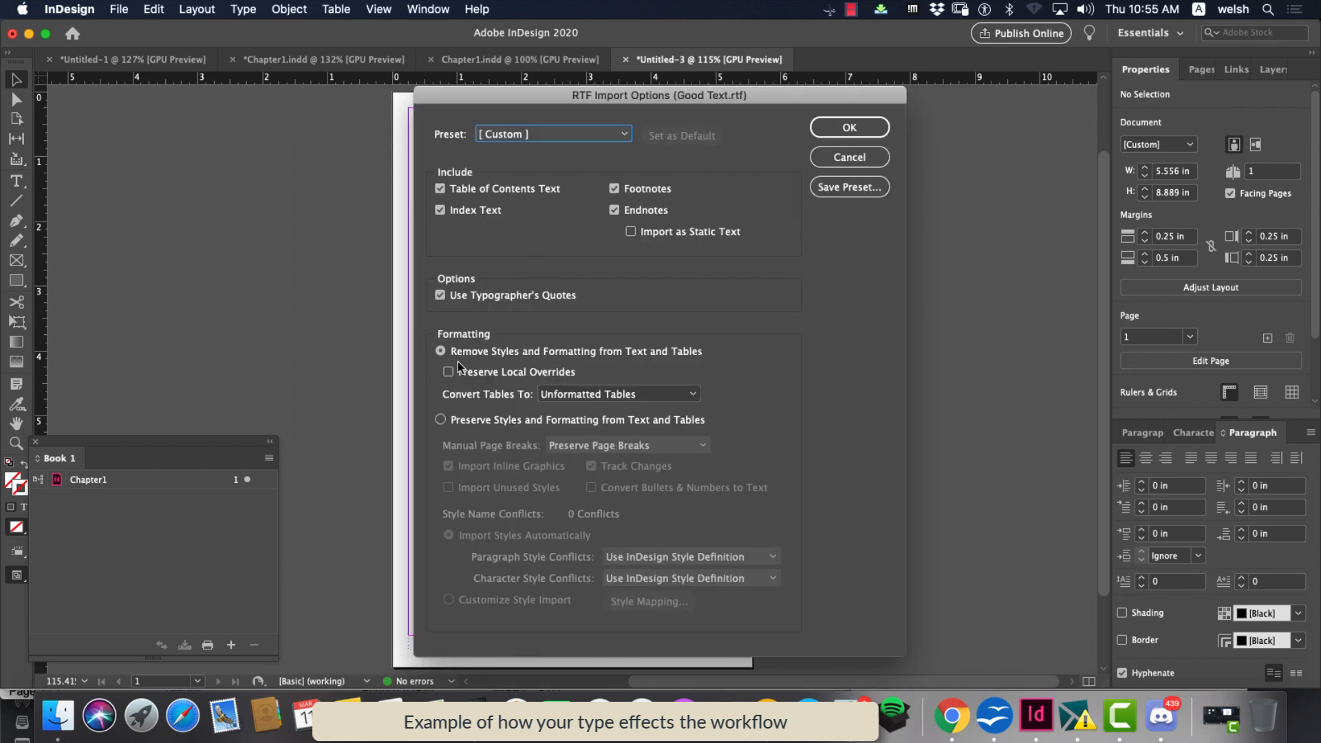
{"action": "left_click", "coordinate": [834, 127]}
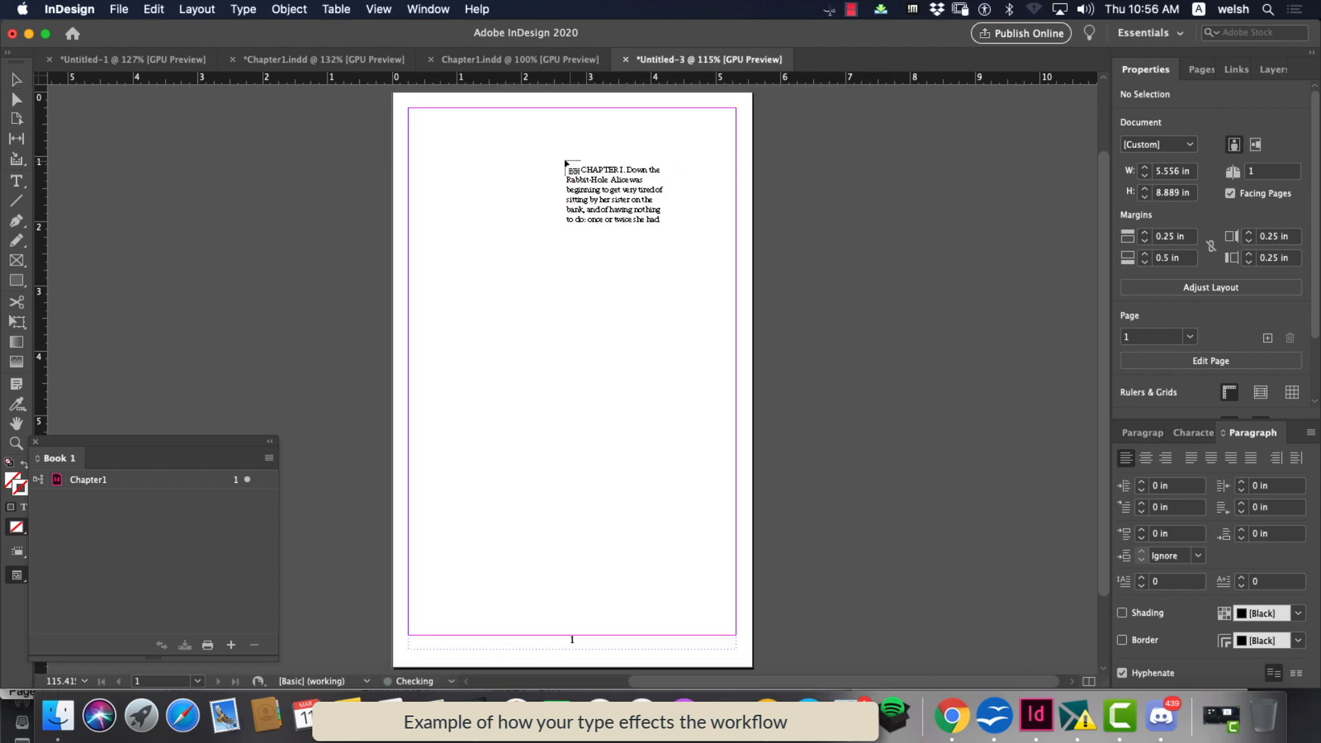
{"action": "left_click", "coordinate": [411, 114]}
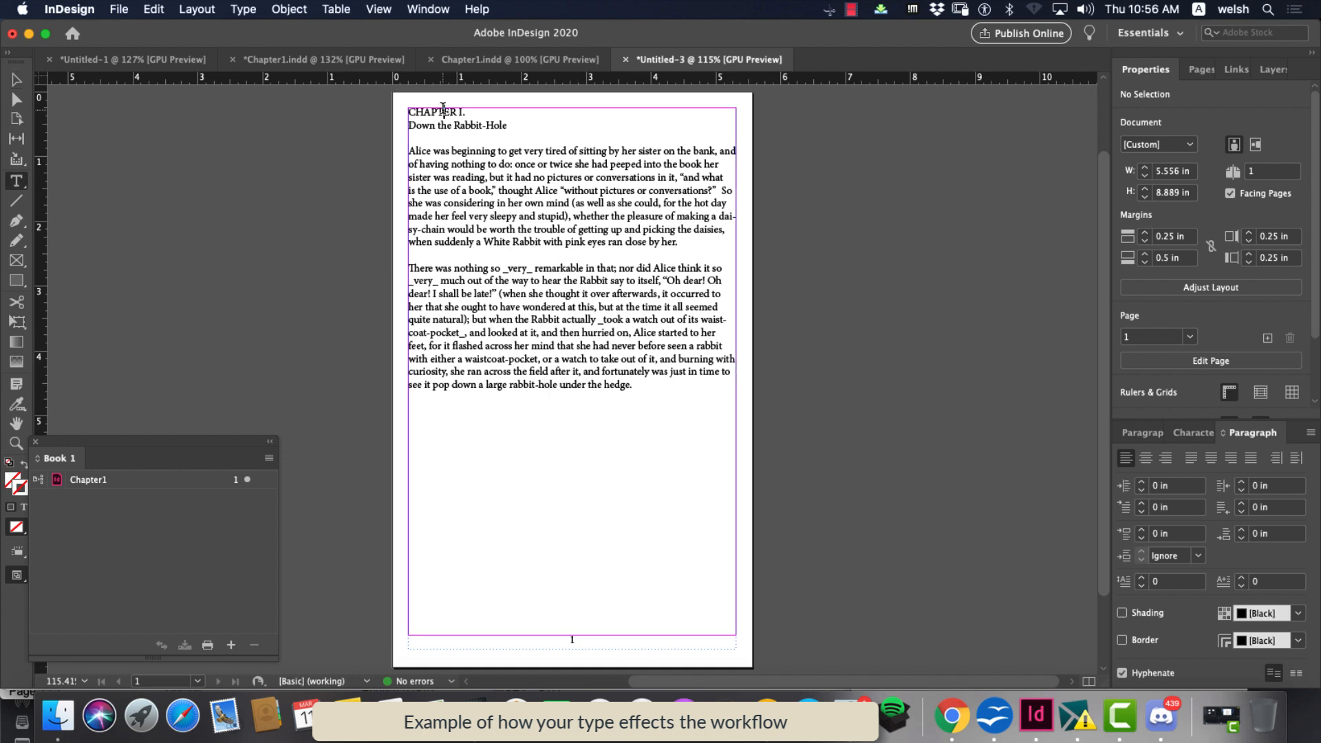
Apply the Chapter_number paragraph style to "CHAPTER I." and the chapter_name style to "Down the Rabbit-Hole"
{"action": "triple_click", "coordinate": [444, 113]}
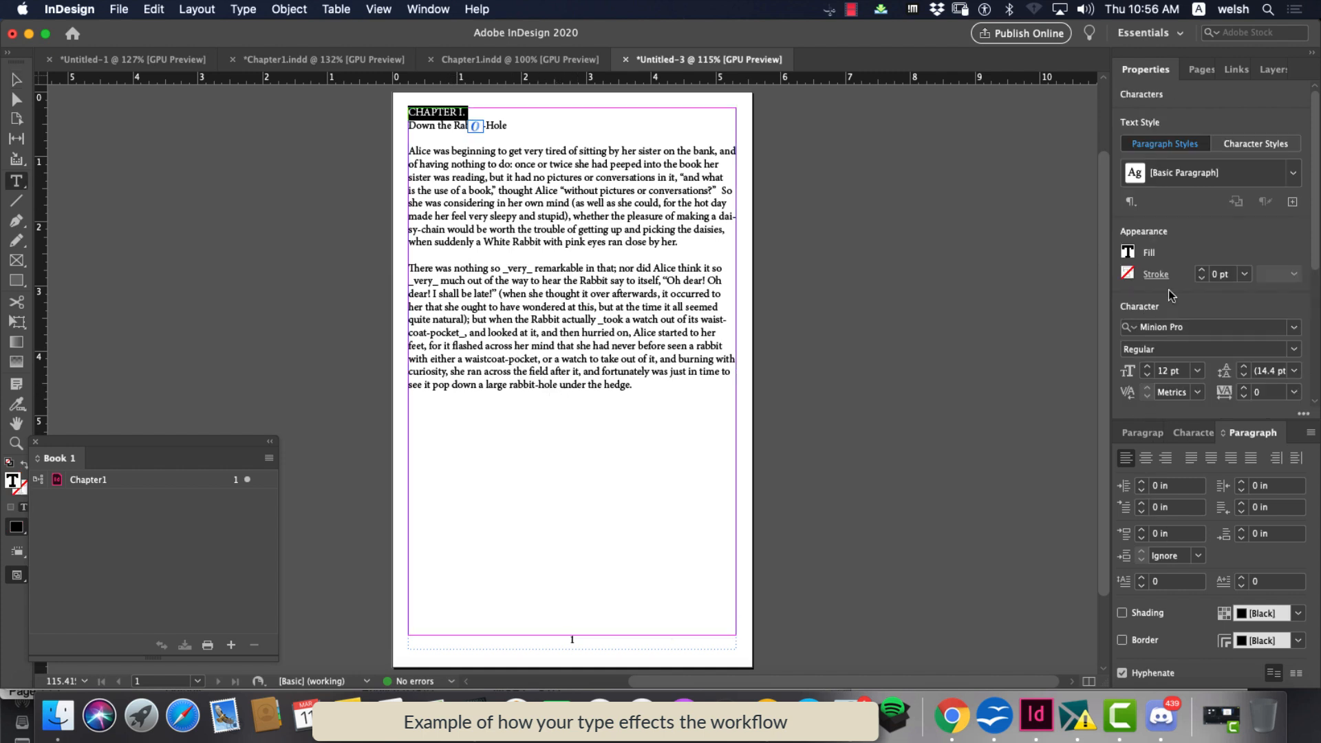
{"action": "left_click", "coordinate": [1142, 432]}
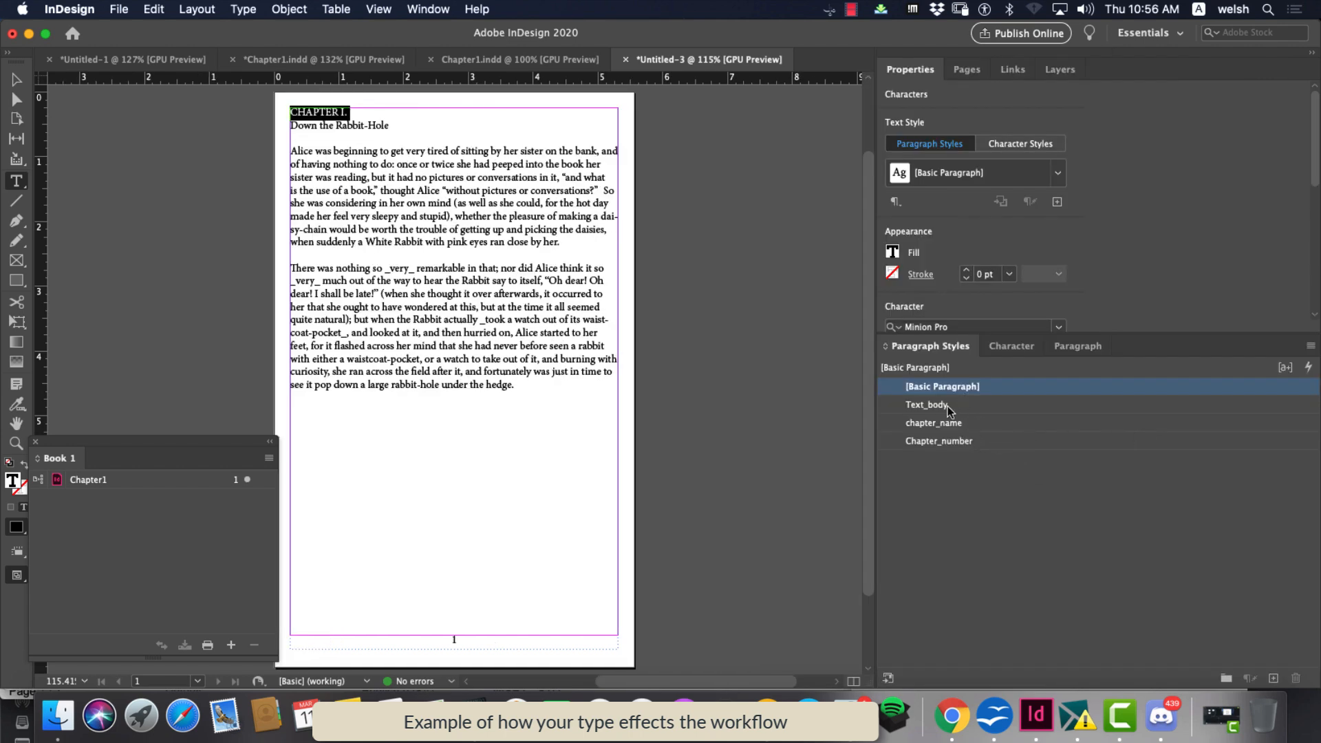
{"action": "left_click", "coordinate": [960, 442]}
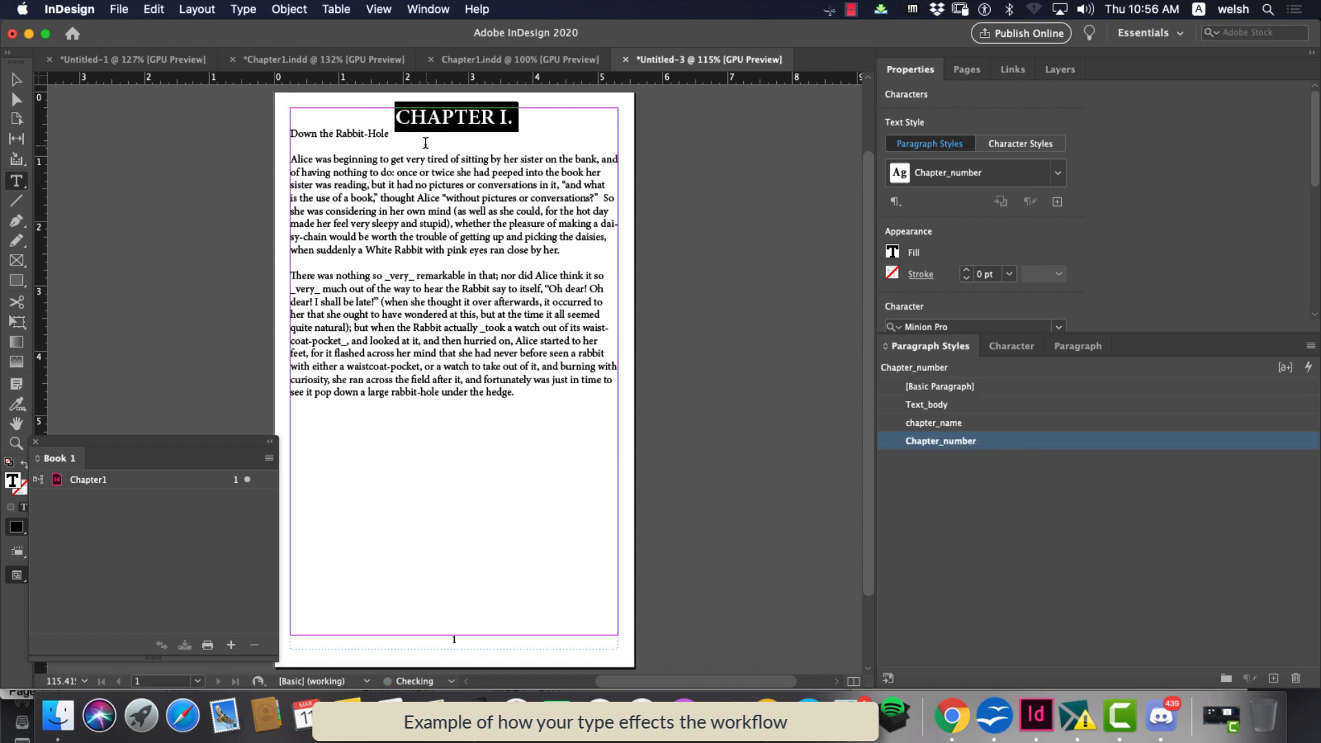
{"action": "triple_click", "coordinate": [394, 137]}
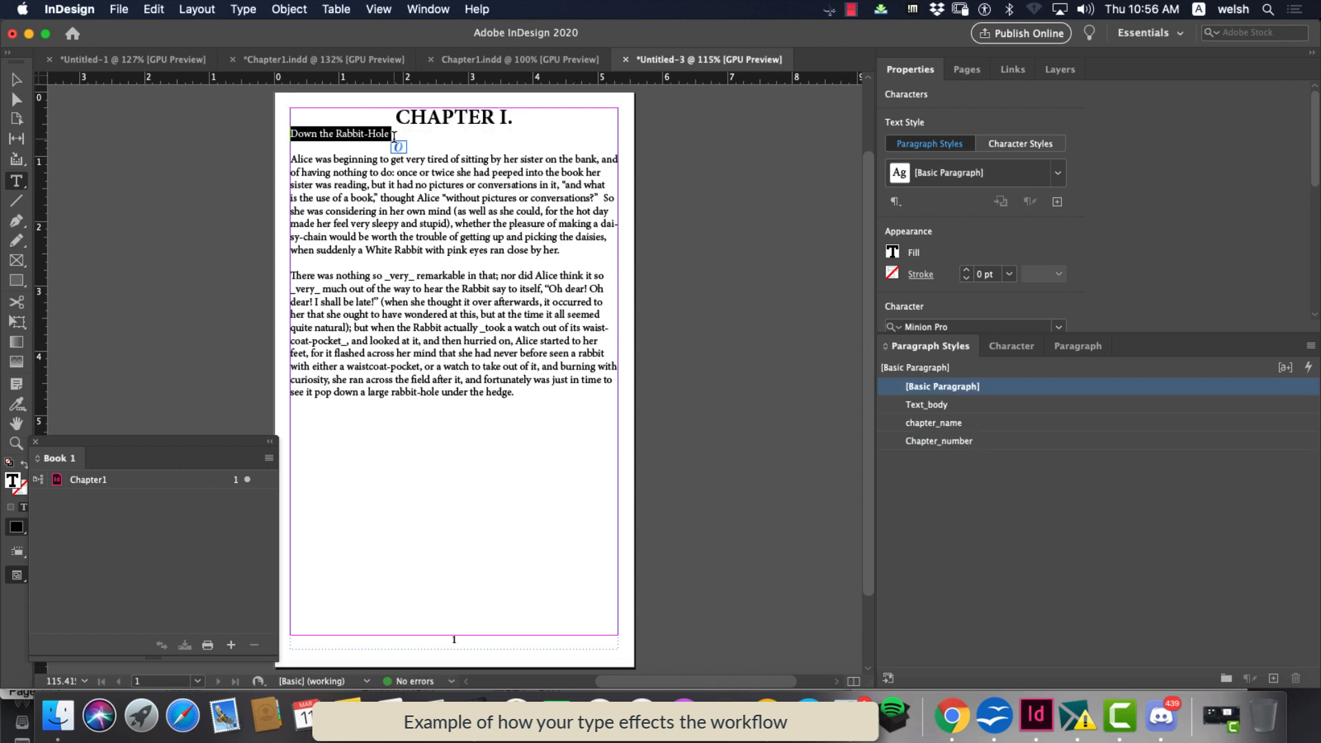
{"action": "left_click", "coordinate": [957, 427]}
Apply the Text_body paragraph style to all body text from "Alice was beginning" to "under the hedge."
{"action": "left_click", "coordinate": [510, 395]}
{"action": "left_click_drag", "start_coordinate": [510, 397], "coordinate": [286, 167]}
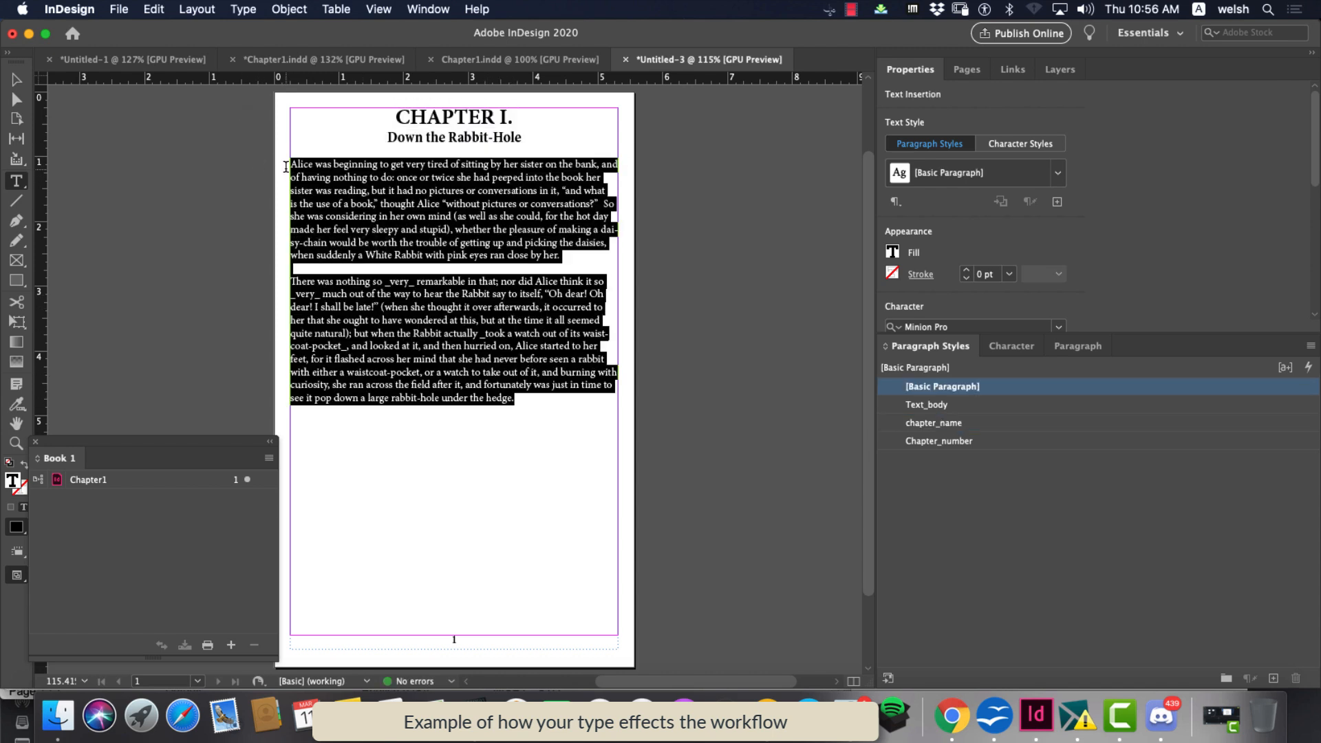
{"action": "left_click", "coordinate": [936, 406]}
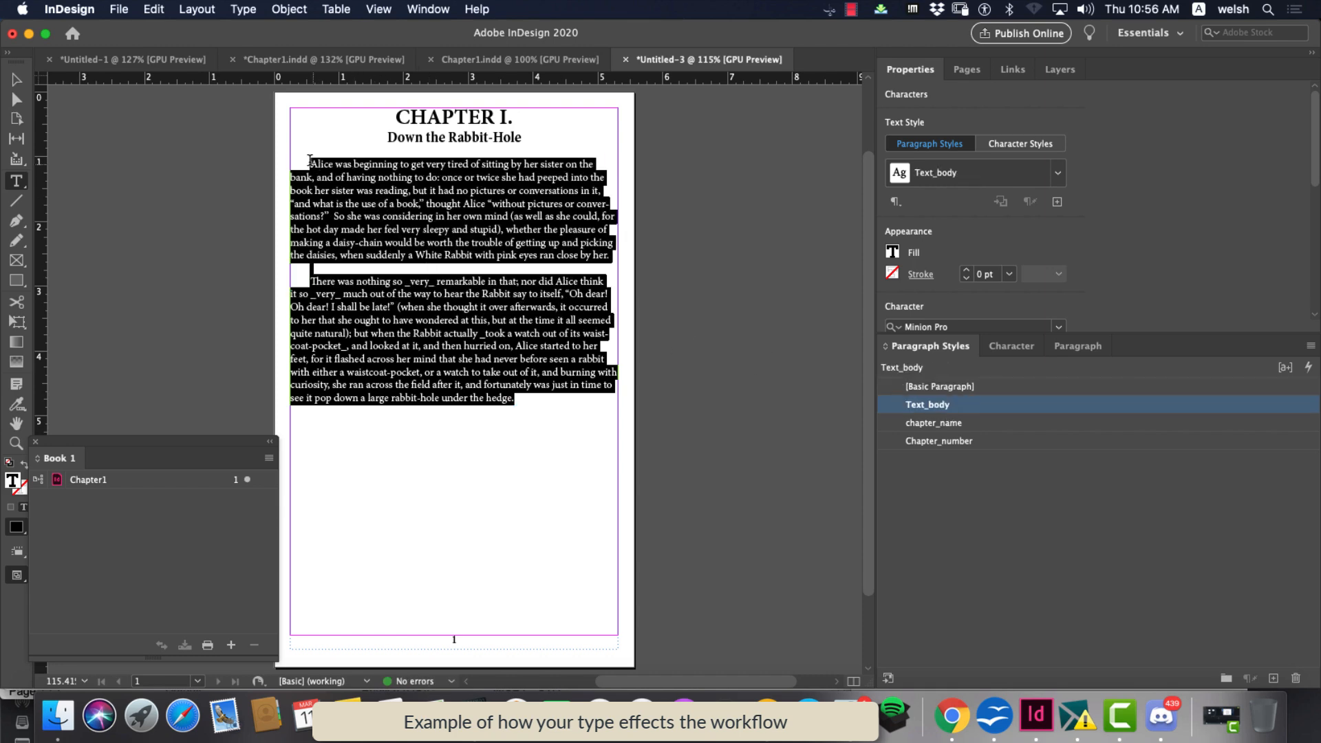
Check which paragraph styles are applied to the body text, the chapter number and the chapter name
{"action": "left_click", "coordinate": [307, 158]}
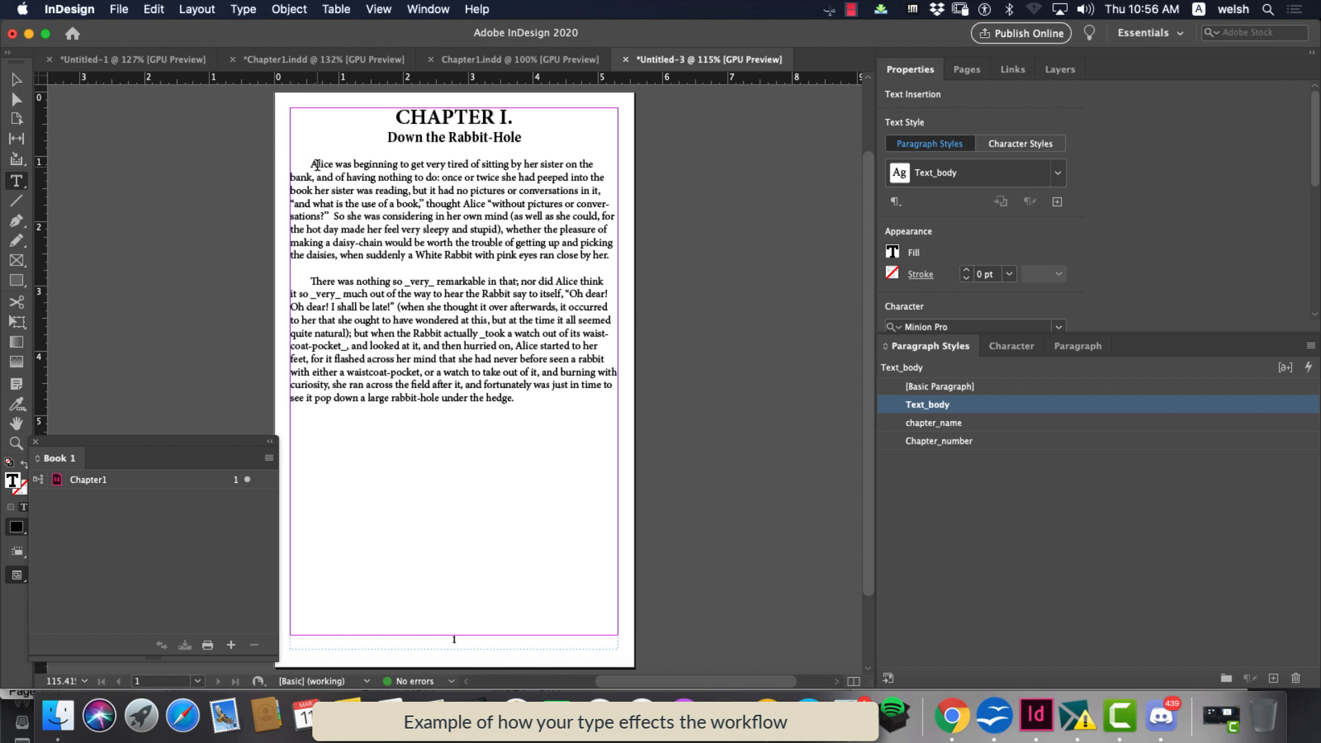
{"action": "left_click", "coordinate": [425, 120]}
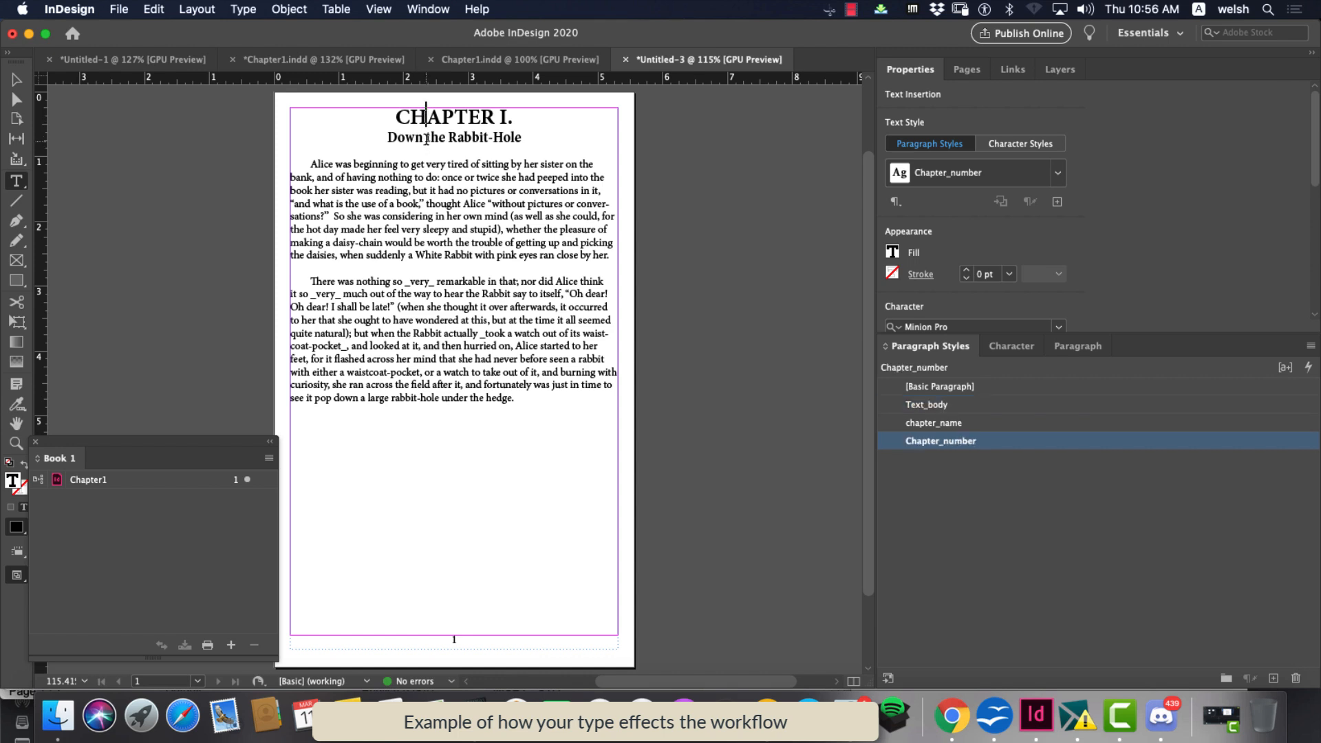
{"action": "left_click", "coordinate": [423, 138]}
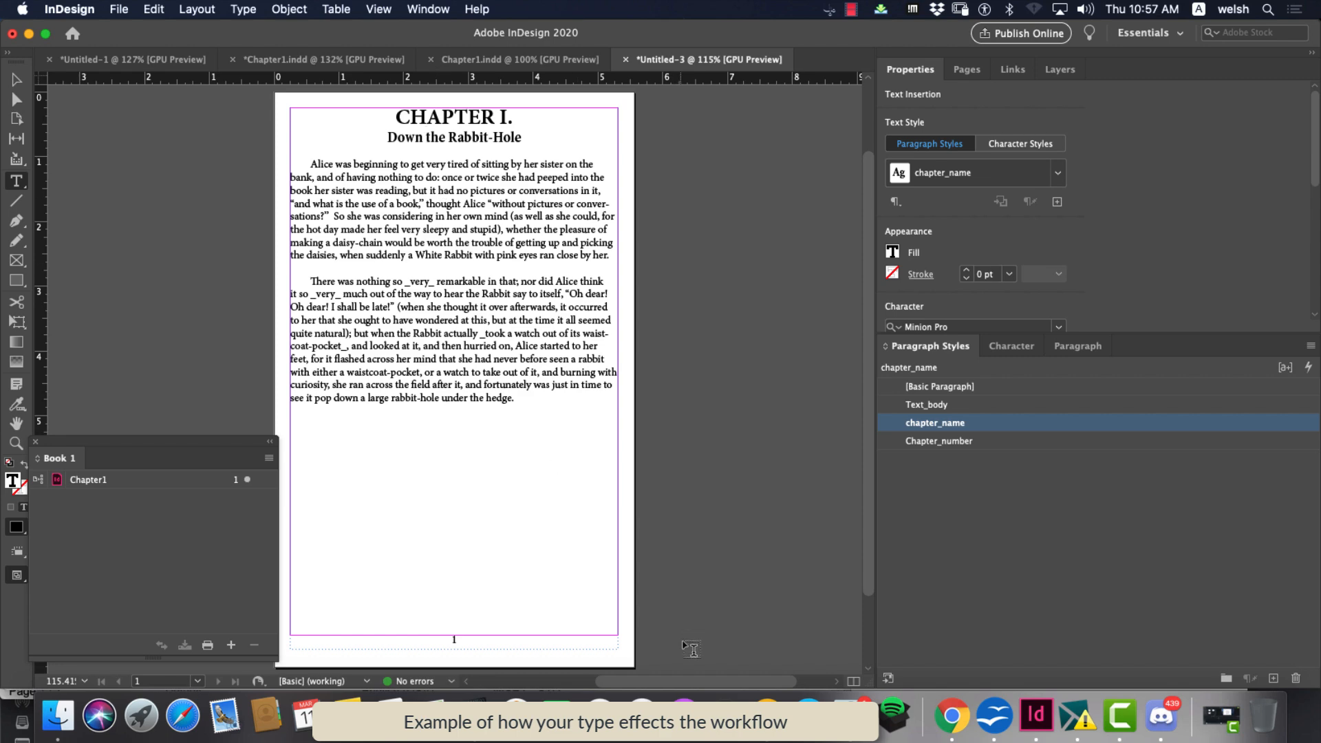
Switch to OpenOffice Writer, deselect the text in Good Text.rtf and bring the whole Find & Replace dialog into view
{"action": "left_click", "coordinate": [991, 719]}
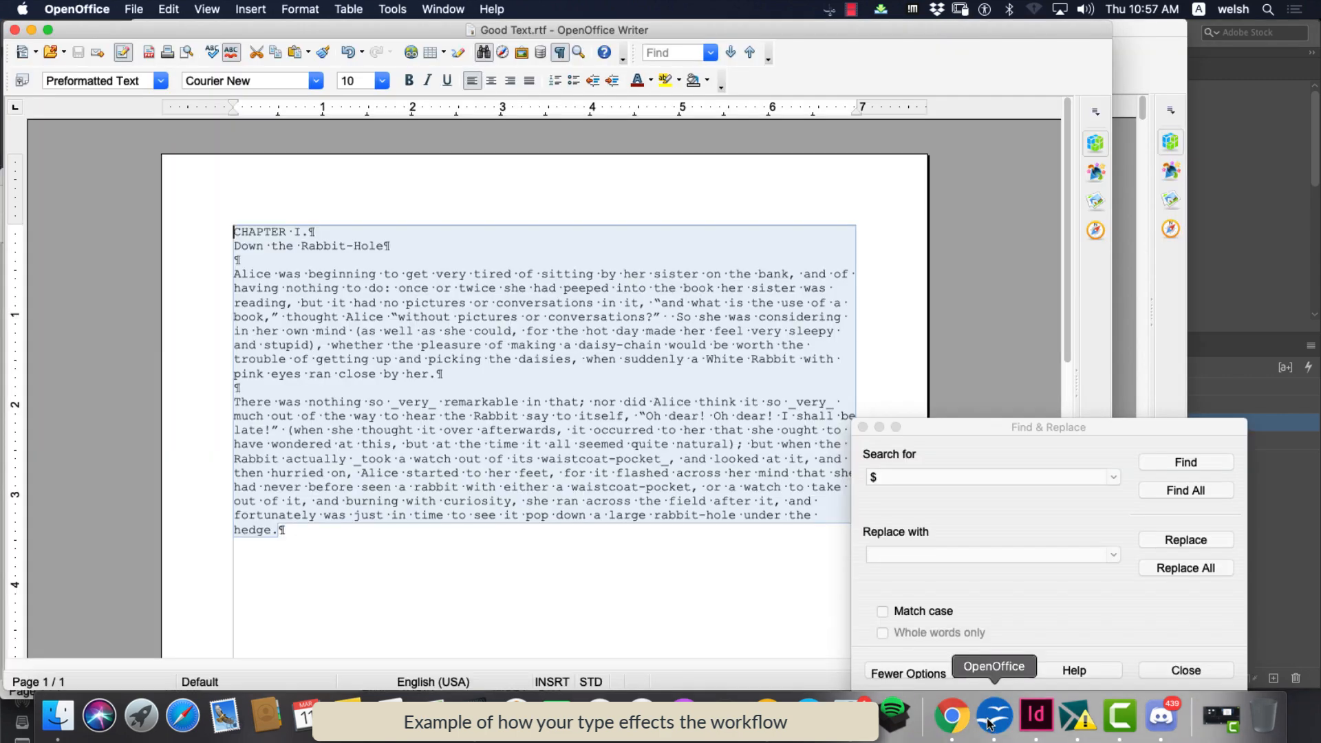
{"action": "left_click", "coordinate": [310, 232]}
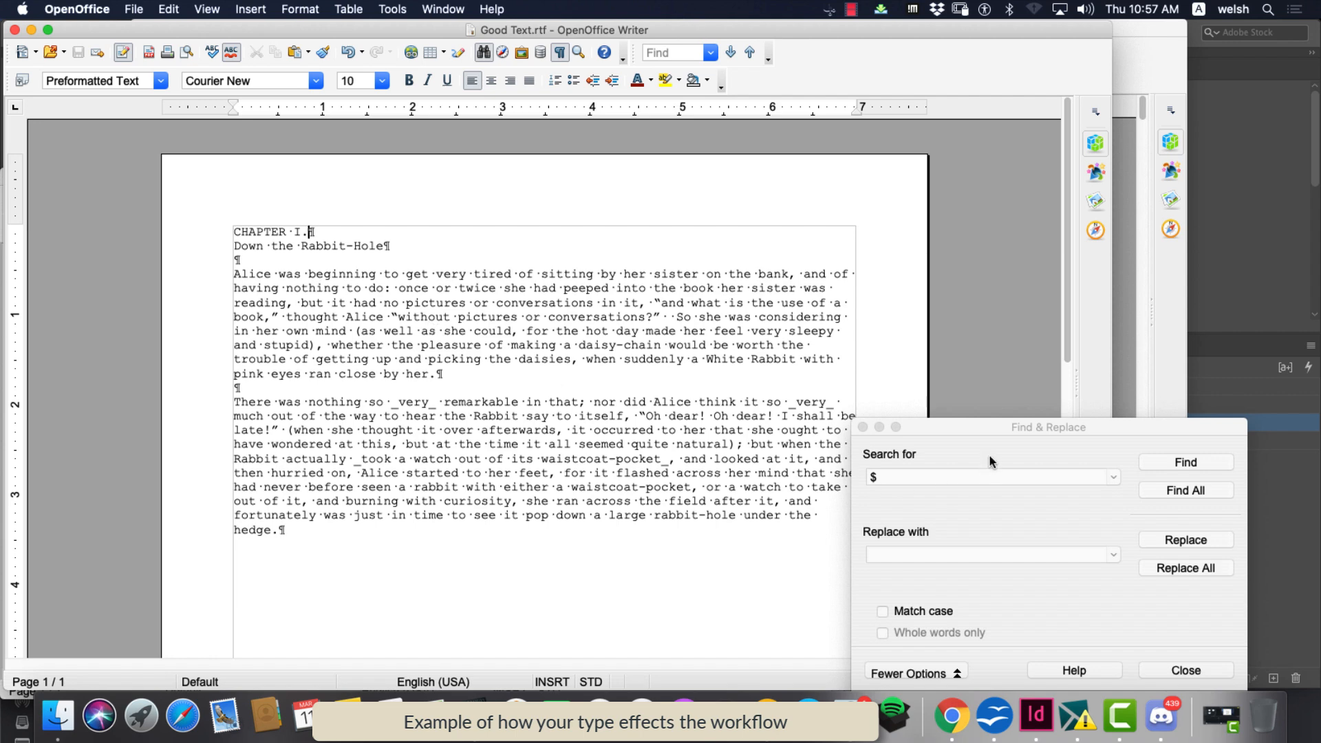
{"action": "left_click_drag", "start_coordinate": [973, 427], "coordinate": [936, 155]}
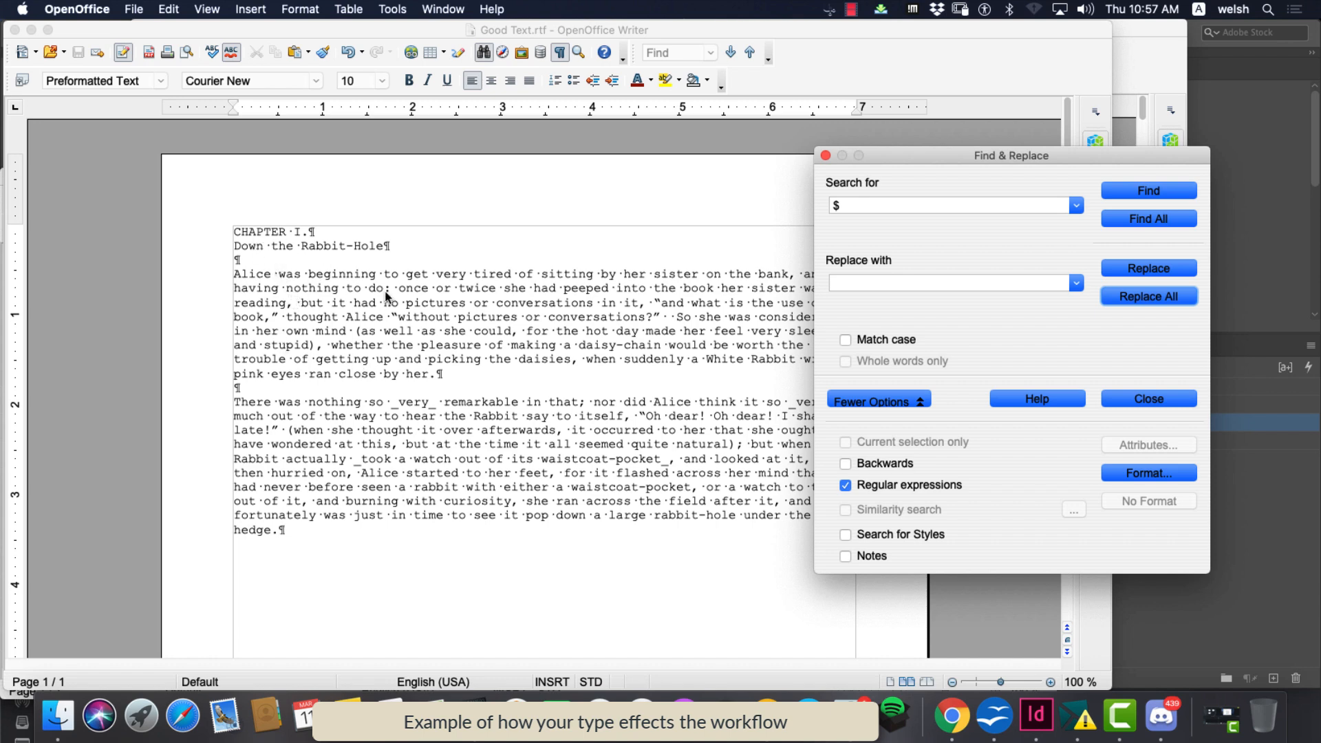
{"action": "left_click", "coordinate": [851, 9]}
{"action": "left_click", "coordinate": [857, 28]}
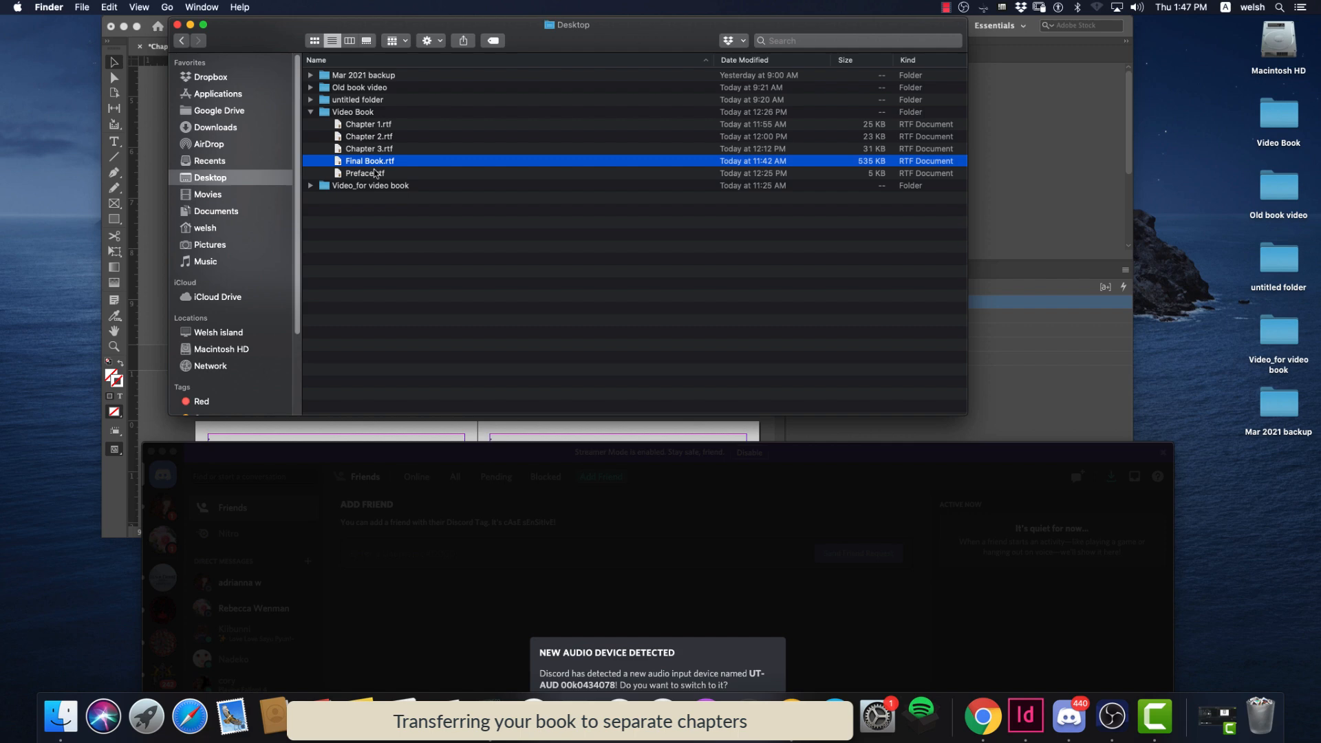
Open Final Book.rtf from the Video Book folder with OpenOffice
{"action": "right_click", "coordinate": [345, 161]}
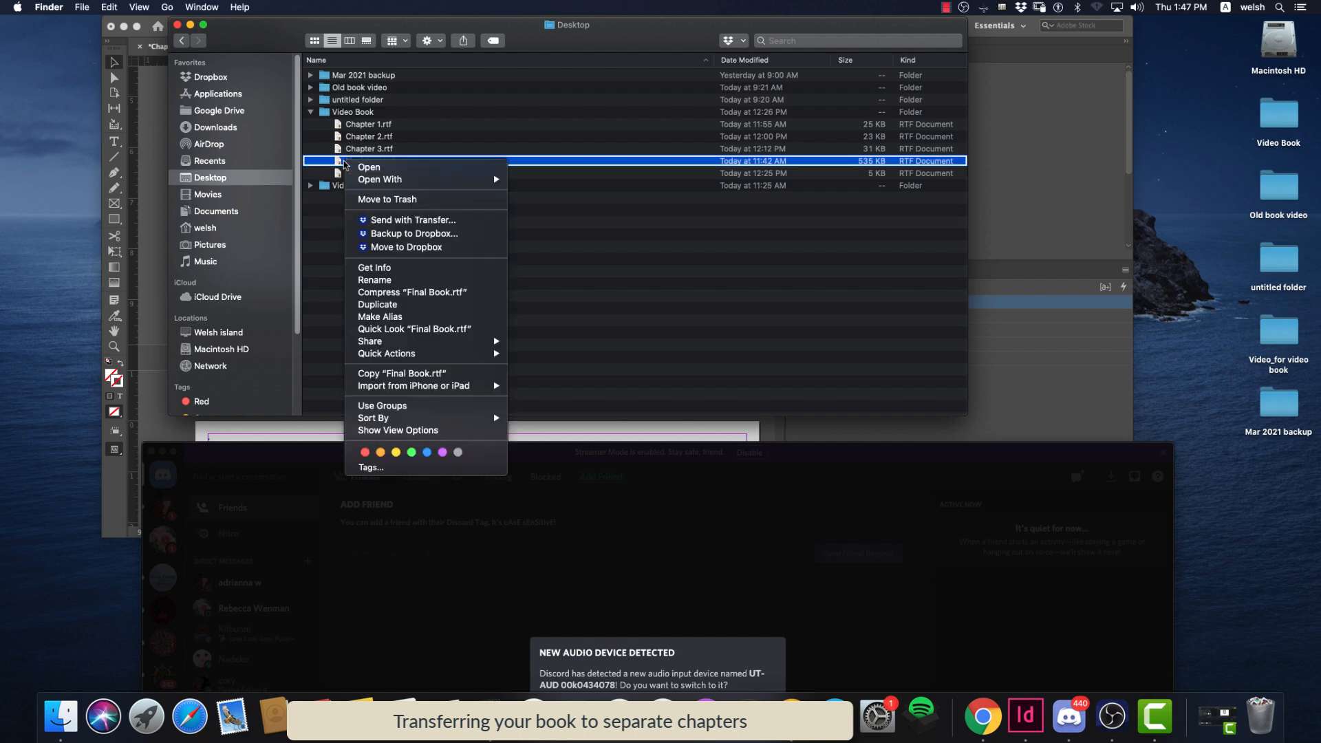
{"action": "mouse_move", "coordinate": [389, 181]}
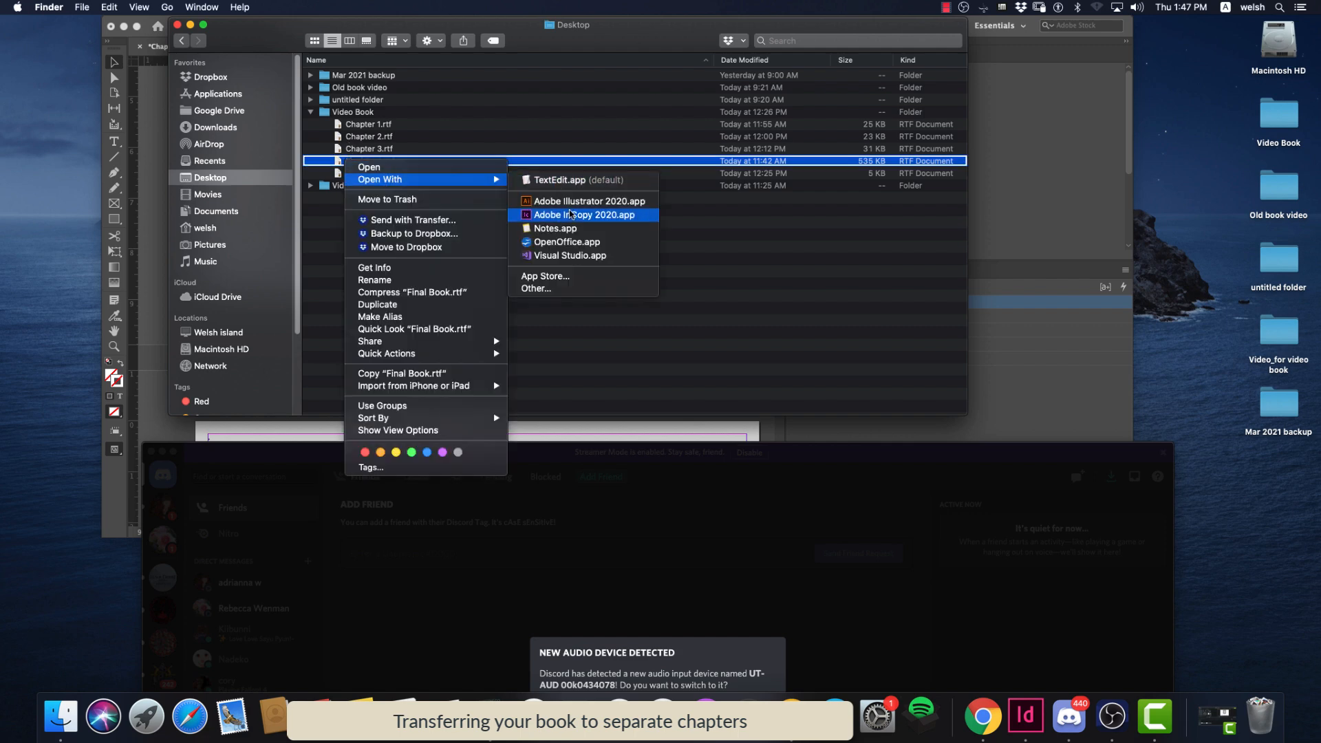
{"action": "left_click", "coordinate": [570, 242]}
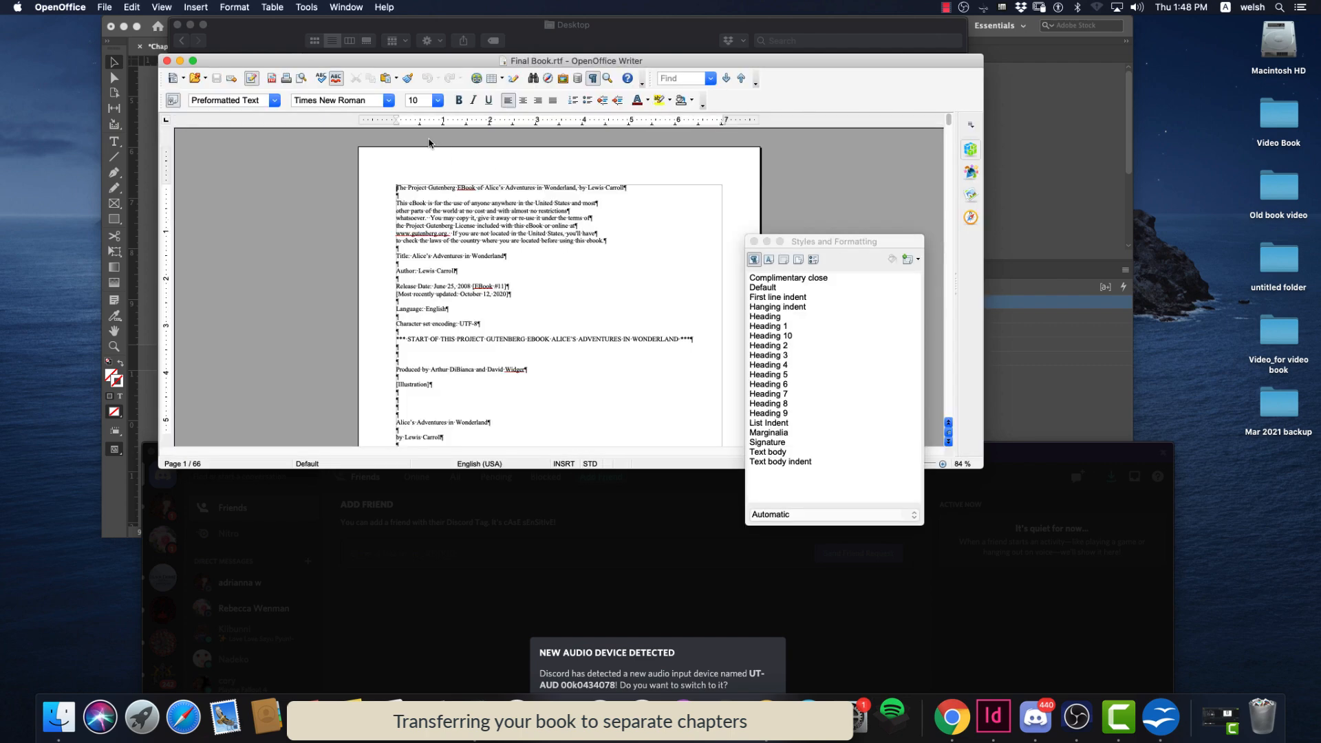
Set the document zoom to 100% and enlarge the Final Book.rtf window
{"action": "left_click", "coordinate": [167, 9]}
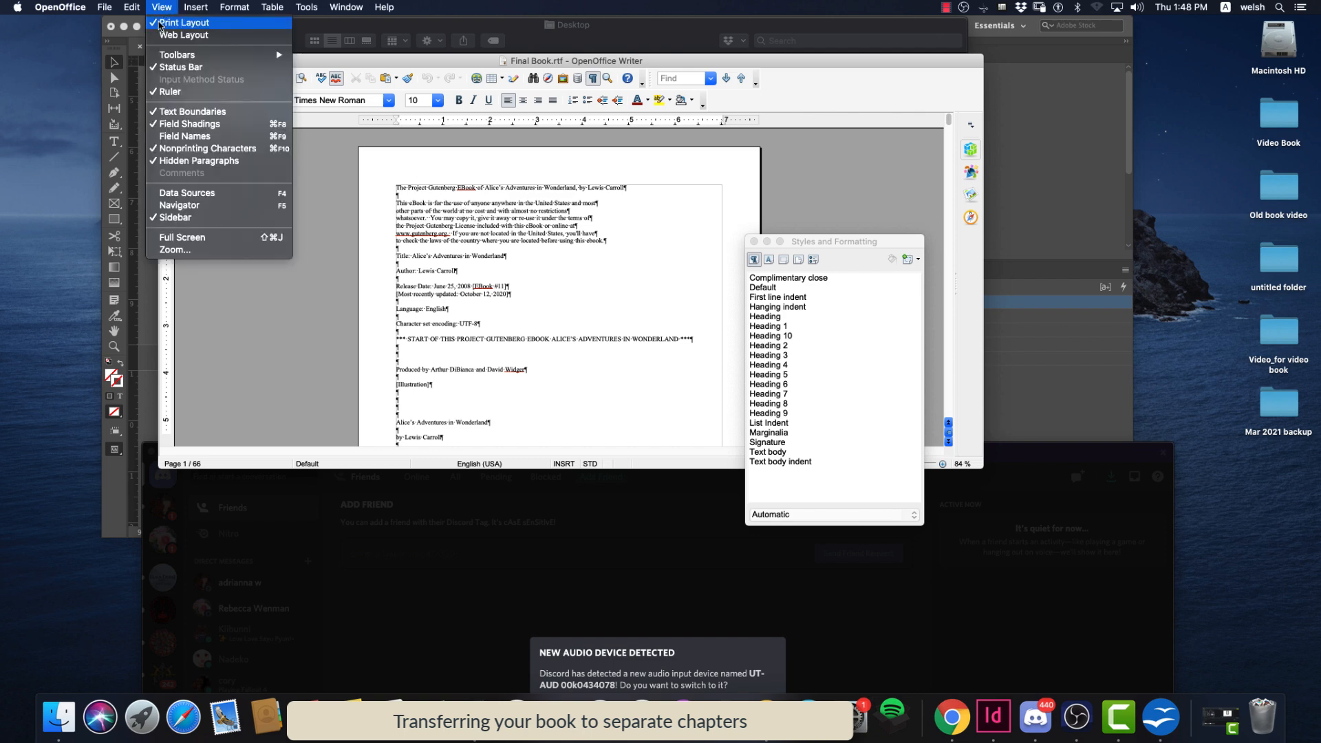
{"action": "left_click", "coordinate": [220, 249]}
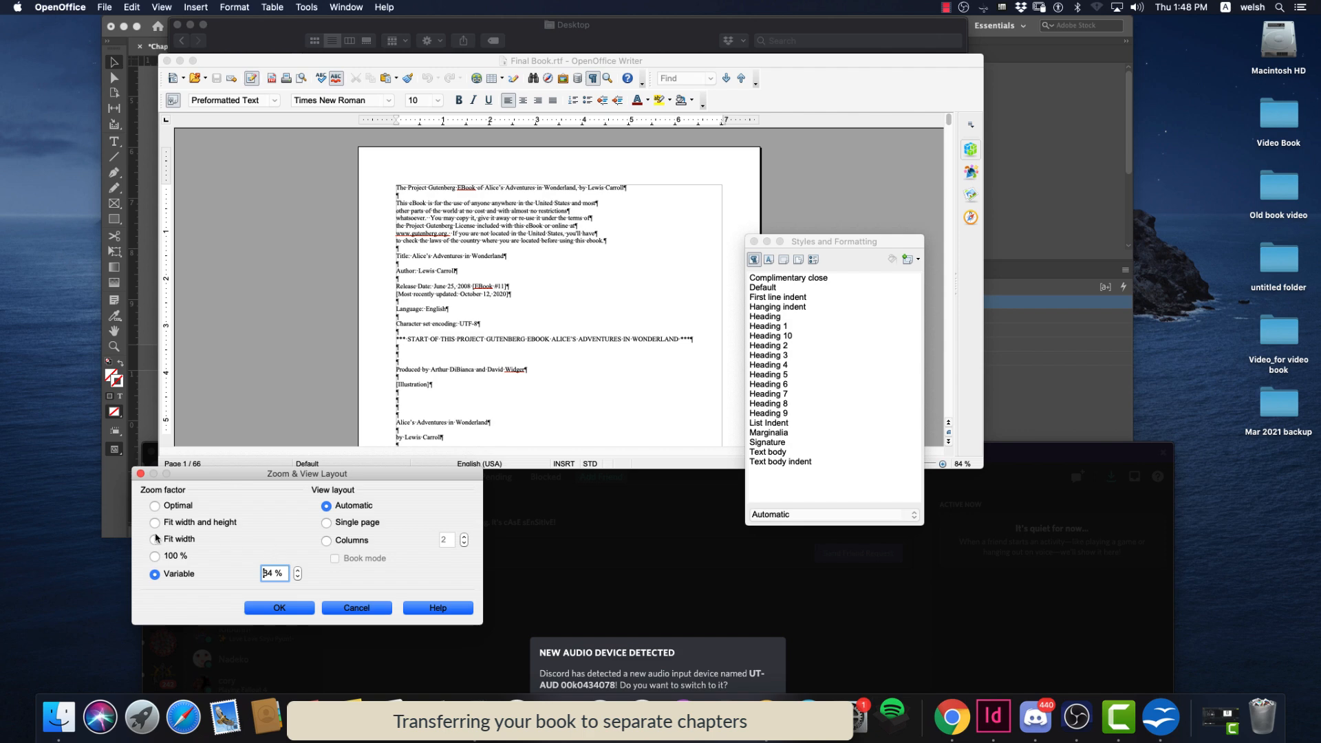
{"action": "left_click", "coordinate": [155, 556]}
{"action": "left_click", "coordinate": [279, 607]}
{"action": "left_click", "coordinate": [956, 403]}
{"action": "left_click_drag", "start_coordinate": [984, 472], "coordinate": [1123, 686]}
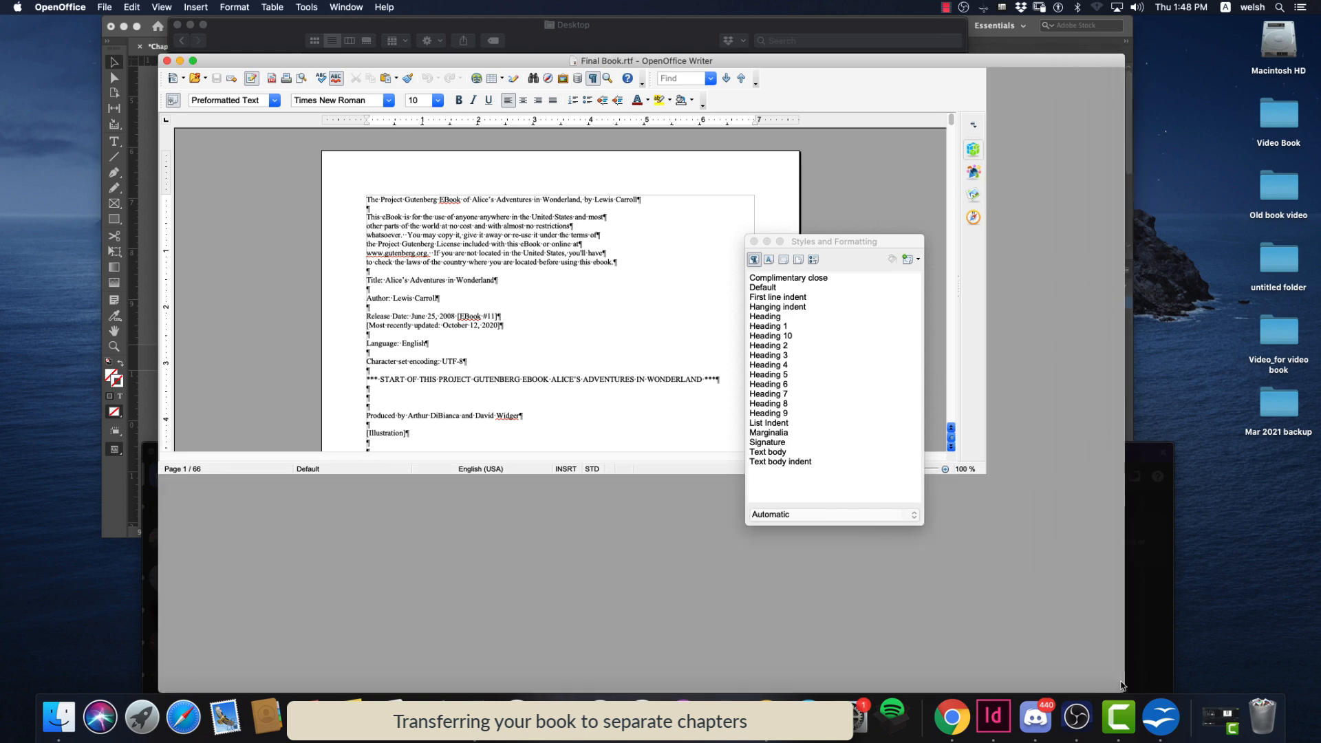
Look through the front matter, the contents list and the beginning of Chapter I in Final Book.rtf
{"action": "scroll", "coordinate": [596, 338], "scroll_direction": "down", "scroll_amount": 5}
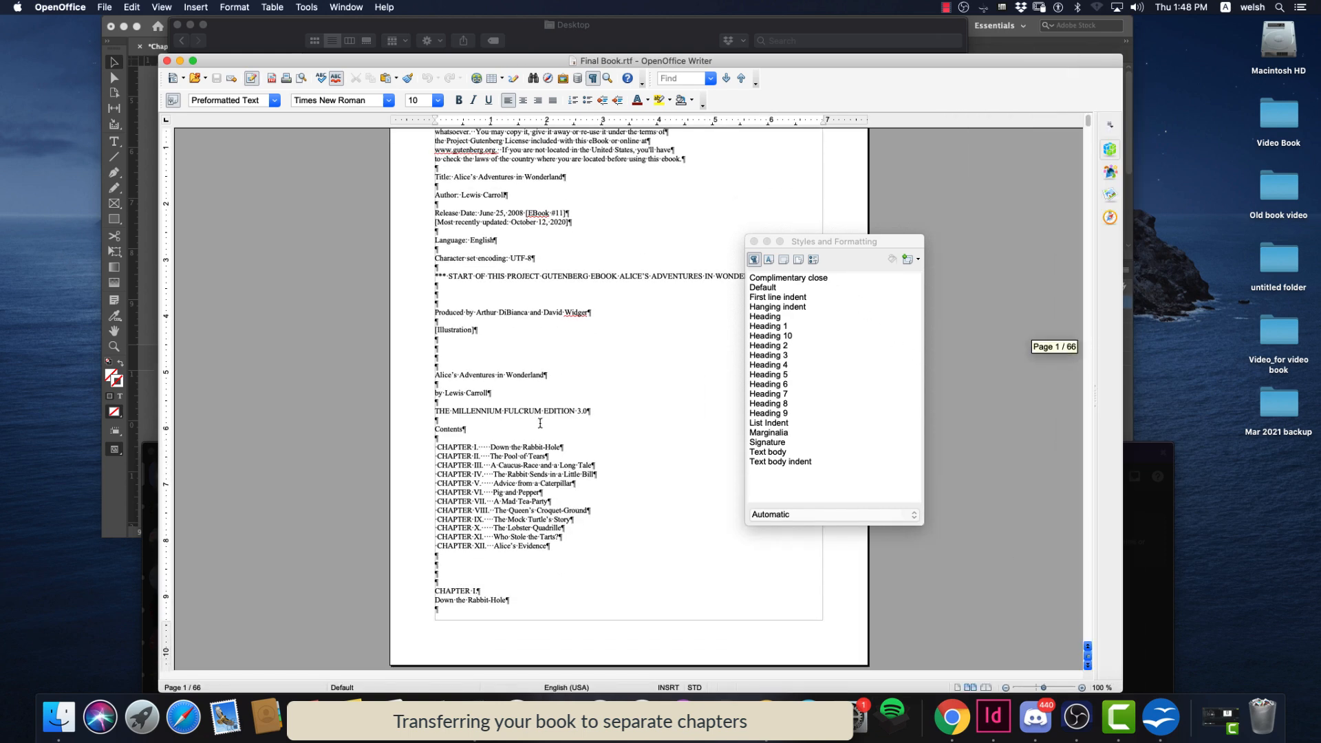
{"action": "scroll", "coordinate": [551, 413], "scroll_direction": "down", "scroll_amount": 10}
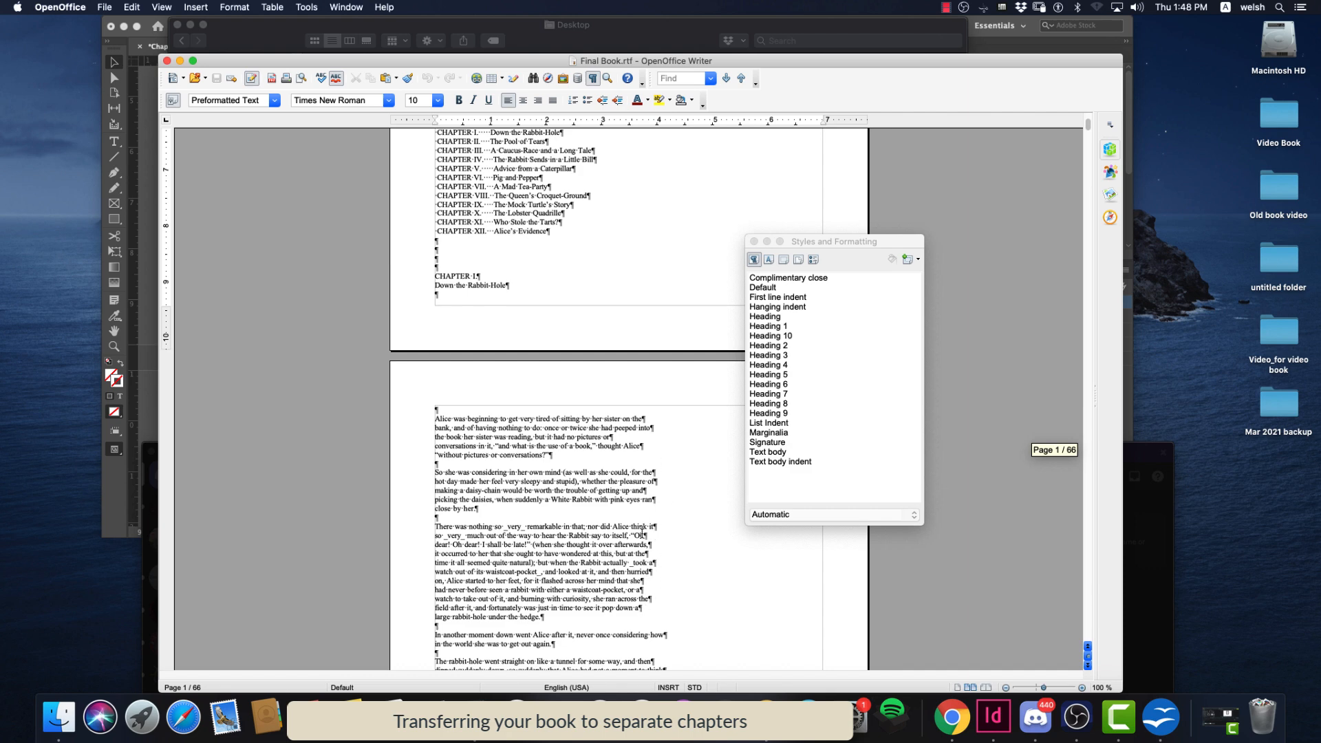
{"action": "scroll", "coordinate": [645, 519], "scroll_direction": "down", "scroll_amount": 3}
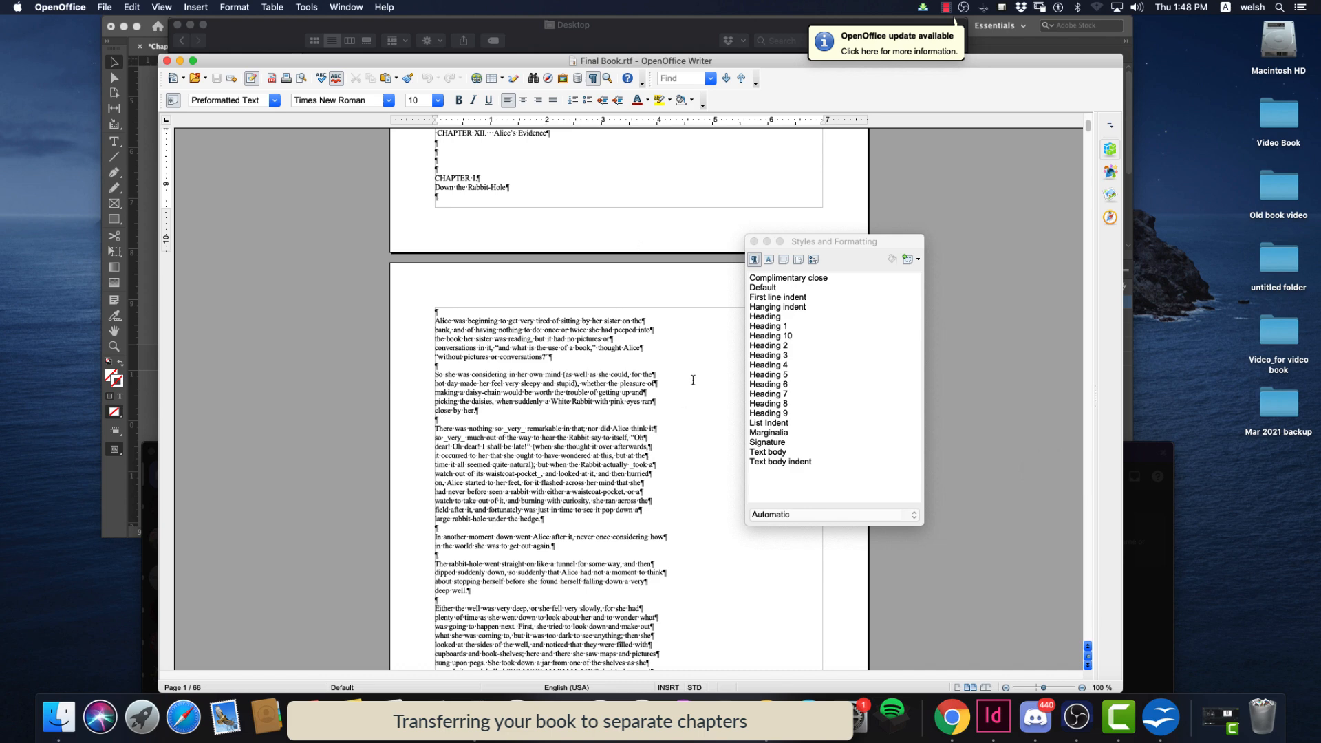
{"action": "scroll", "coordinate": [605, 330], "scroll_direction": "down", "scroll_amount": 10}
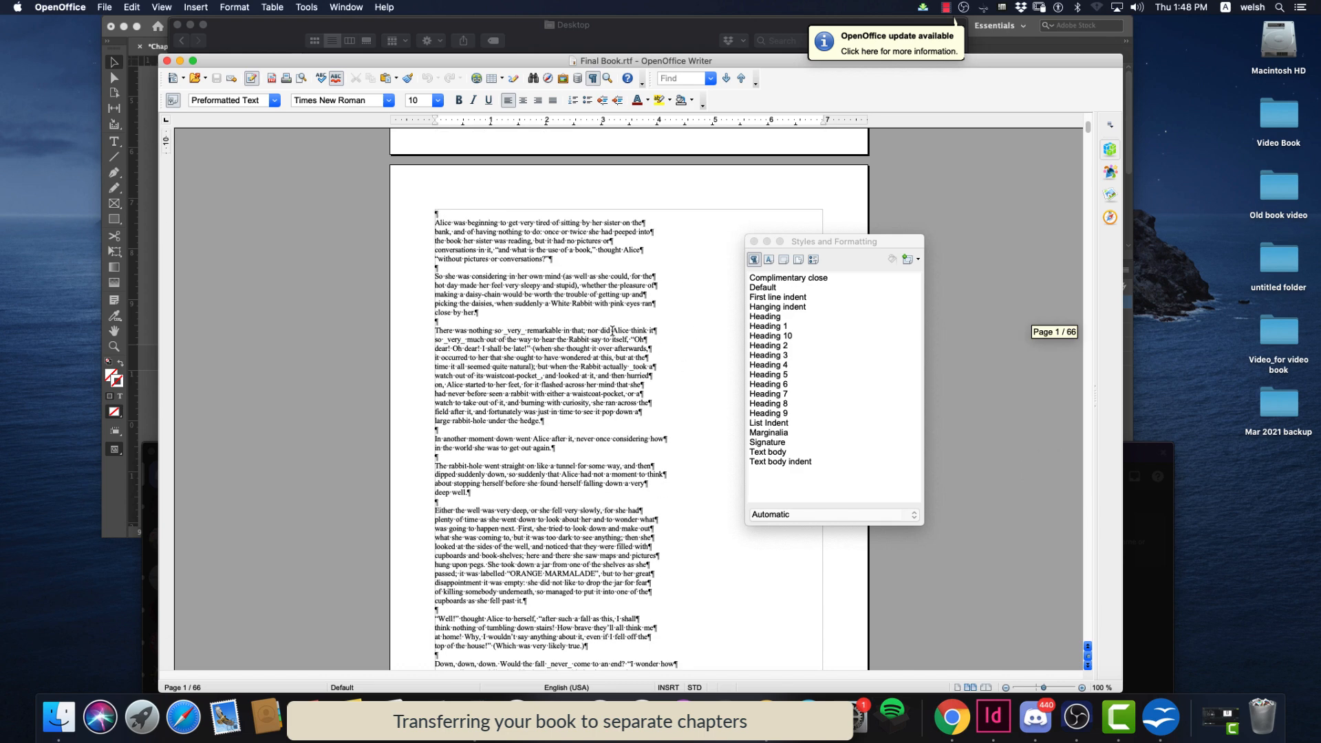
{"action": "scroll", "coordinate": [614, 327], "scroll_direction": "up", "scroll_amount": 20}
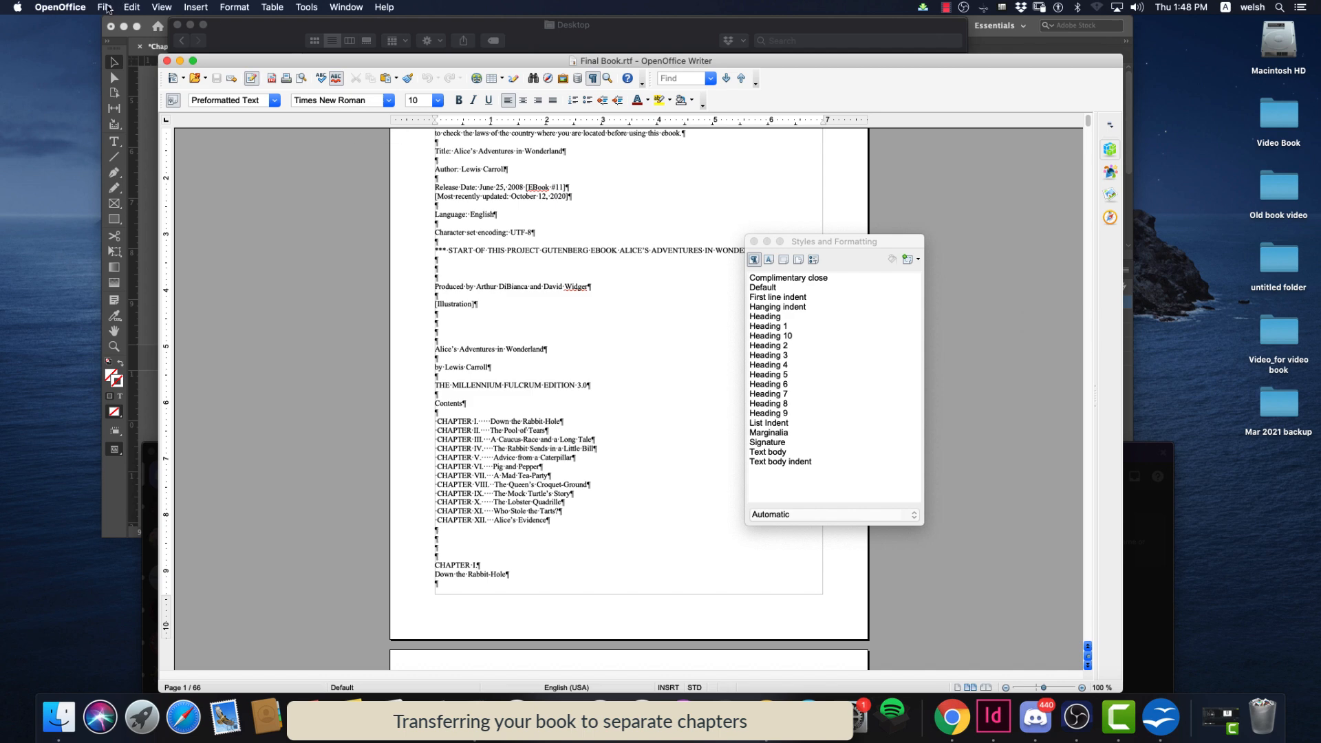
Switch to Finder and open Chapter 1.rtf from the Video Book folder with OpenOffice
{"action": "left_click", "coordinate": [67, 726]}
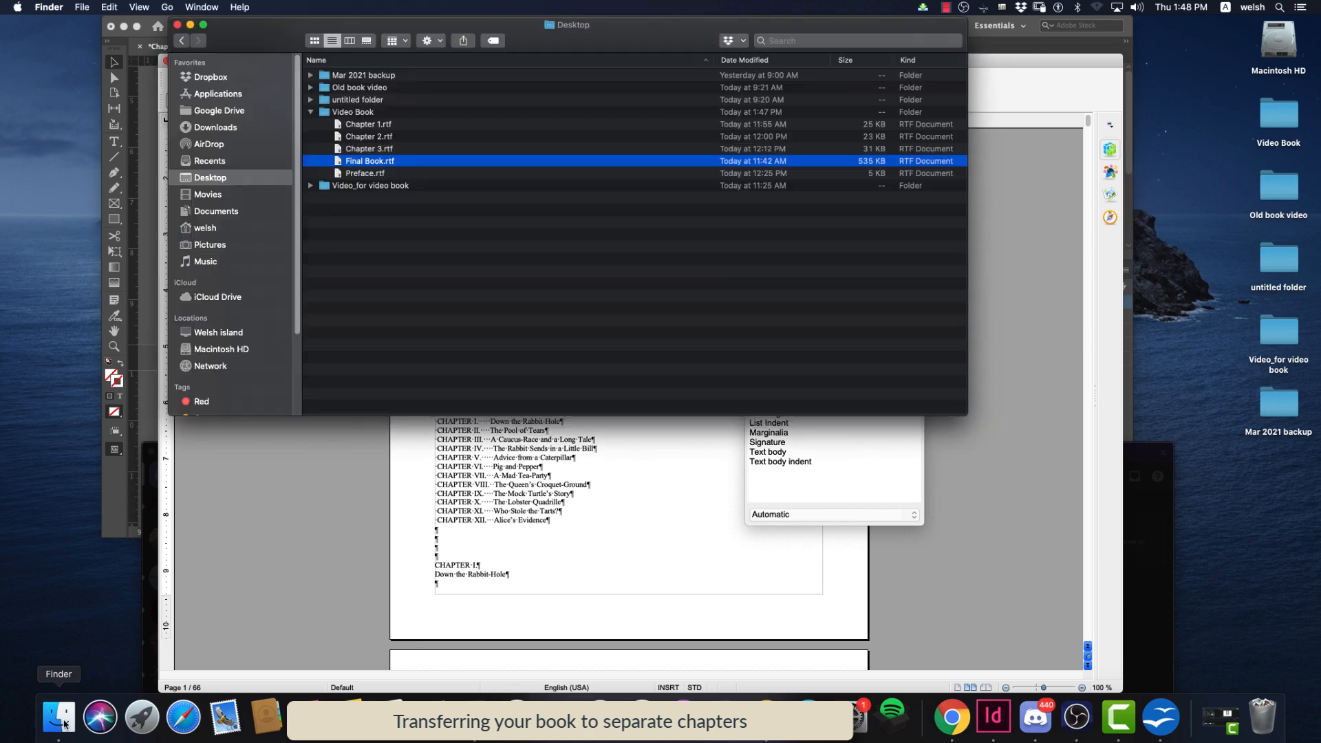
{"action": "left_click", "coordinate": [351, 126]}
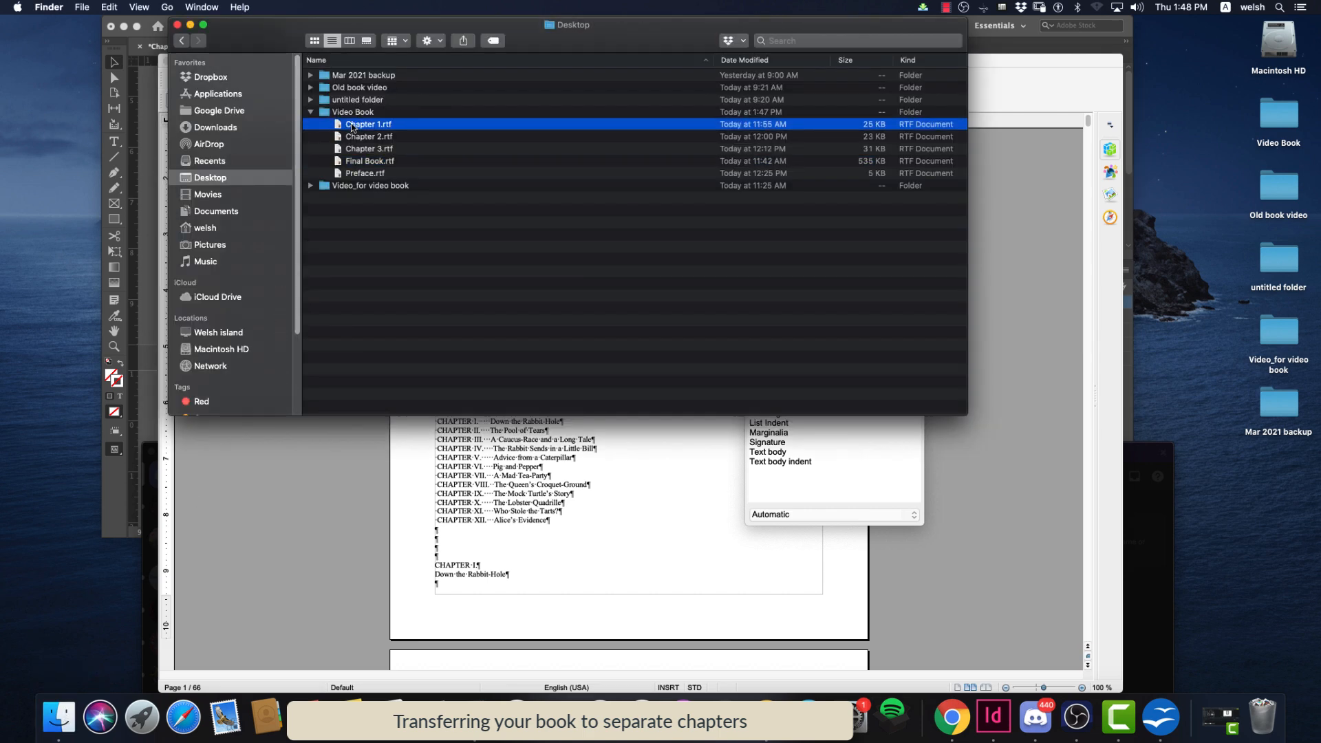
{"action": "right_click", "coordinate": [351, 126]}
{"action": "mouse_move", "coordinate": [424, 148]}
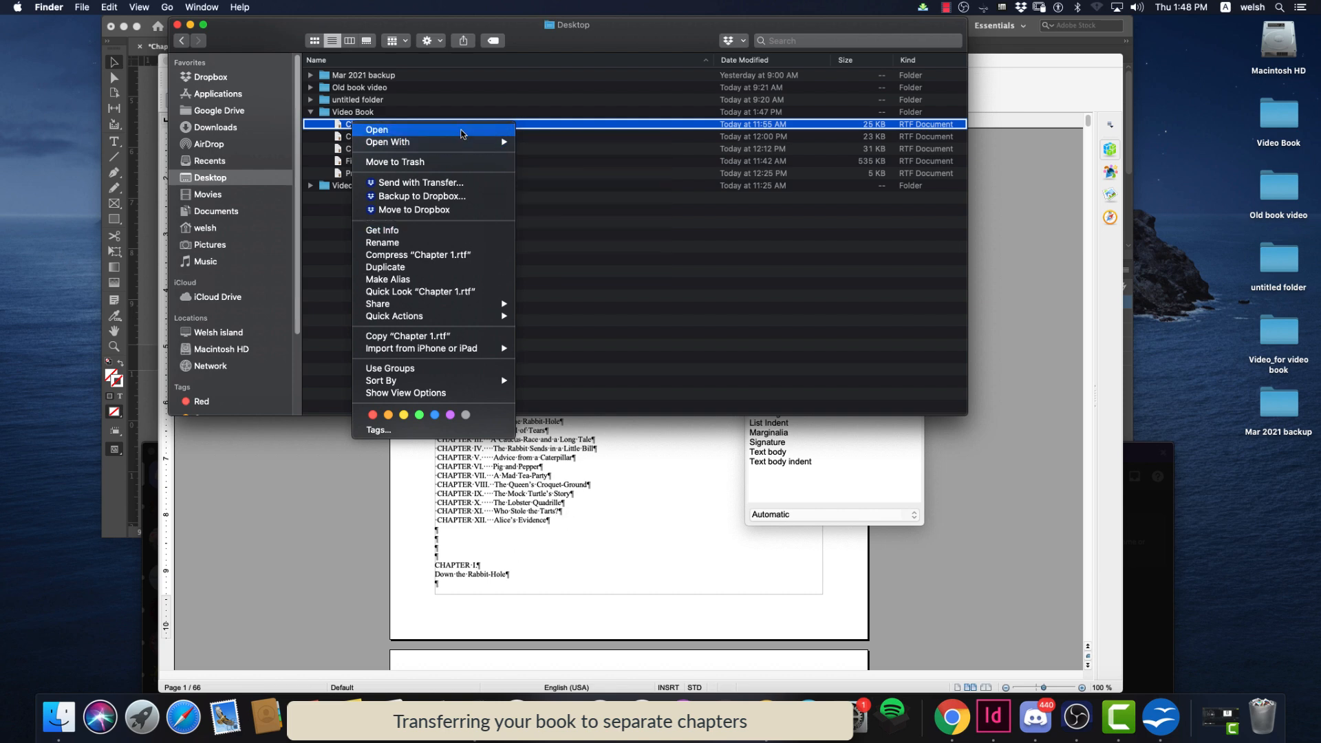
{"action": "left_click", "coordinate": [592, 205]}
Review the separated Chapter 1.rtf text from its heading to the end of the chapter
{"action": "scroll", "coordinate": [472, 292], "scroll_direction": "down", "scroll_amount": 2}
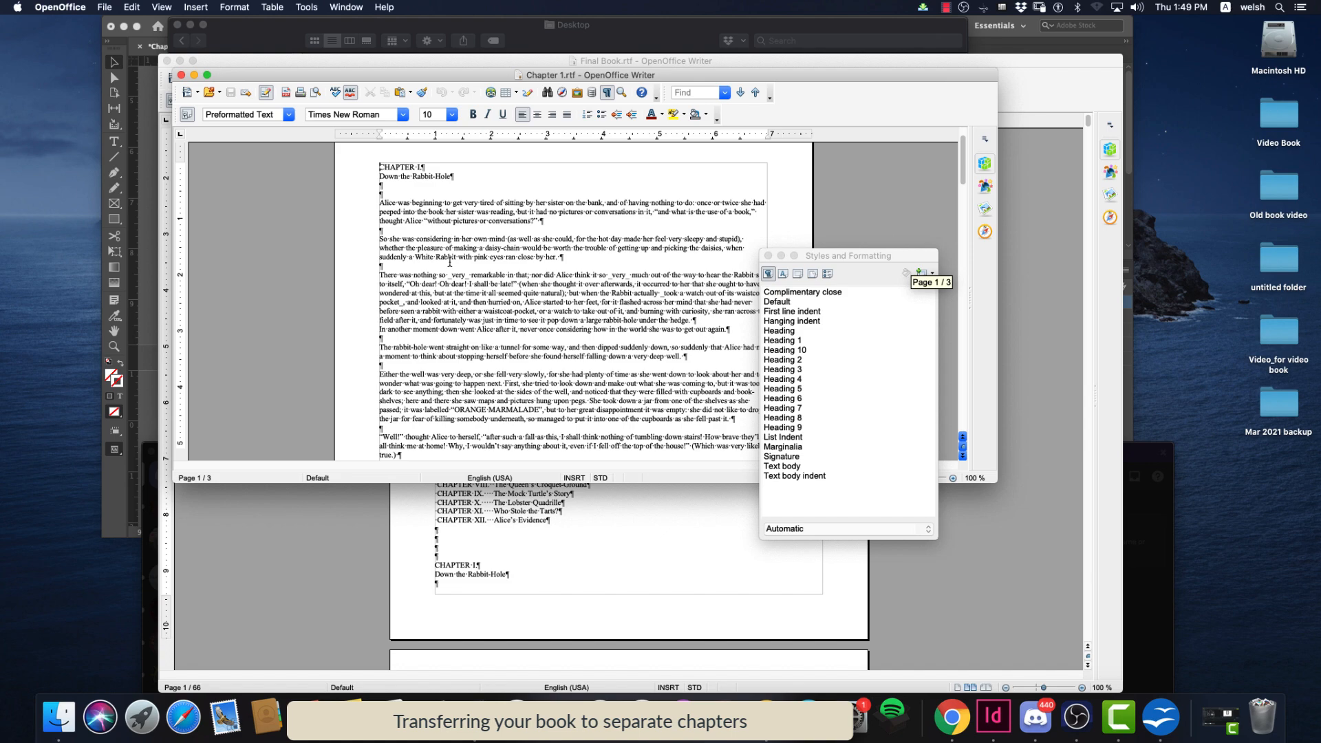
{"action": "scroll", "coordinate": [449, 259], "scroll_direction": "down", "scroll_amount": 15}
{"action": "scroll", "coordinate": [450, 266], "scroll_direction": "down", "scroll_amount": 15}
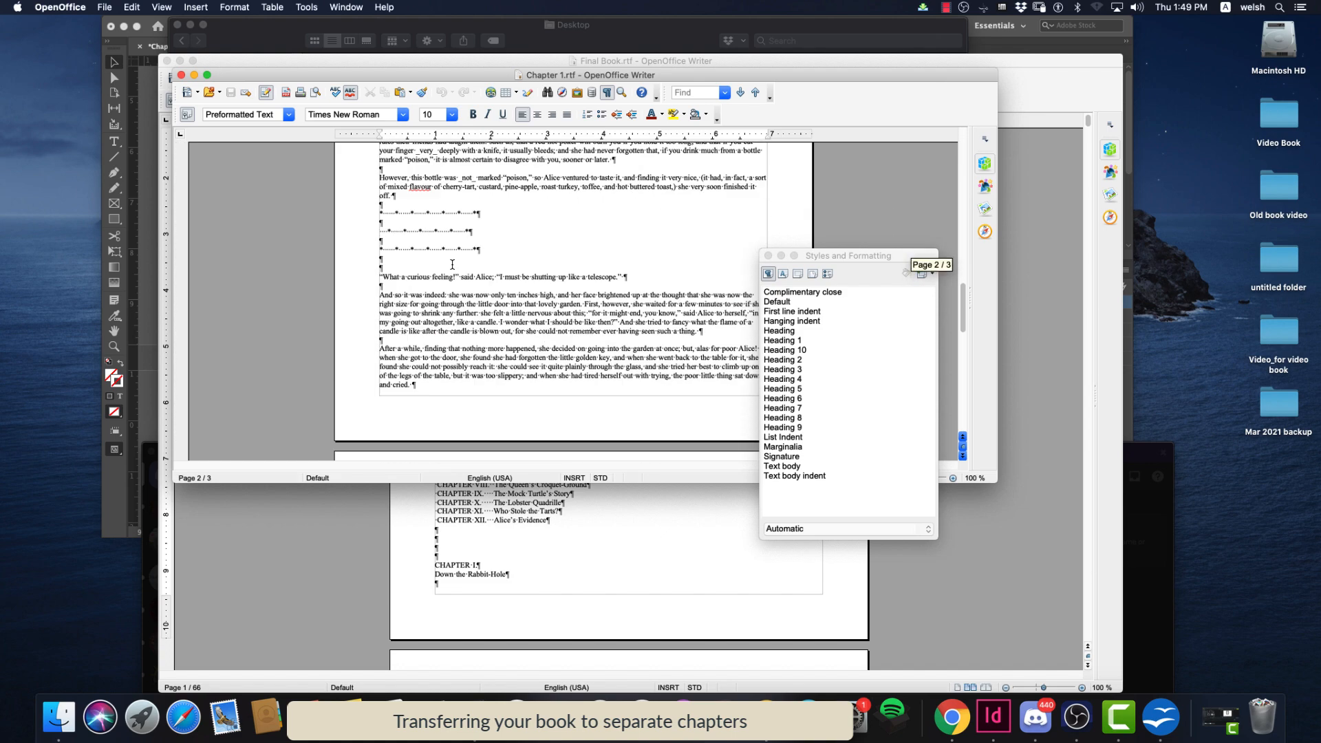
{"action": "scroll", "coordinate": [452, 265], "scroll_direction": "down", "scroll_amount": 3}
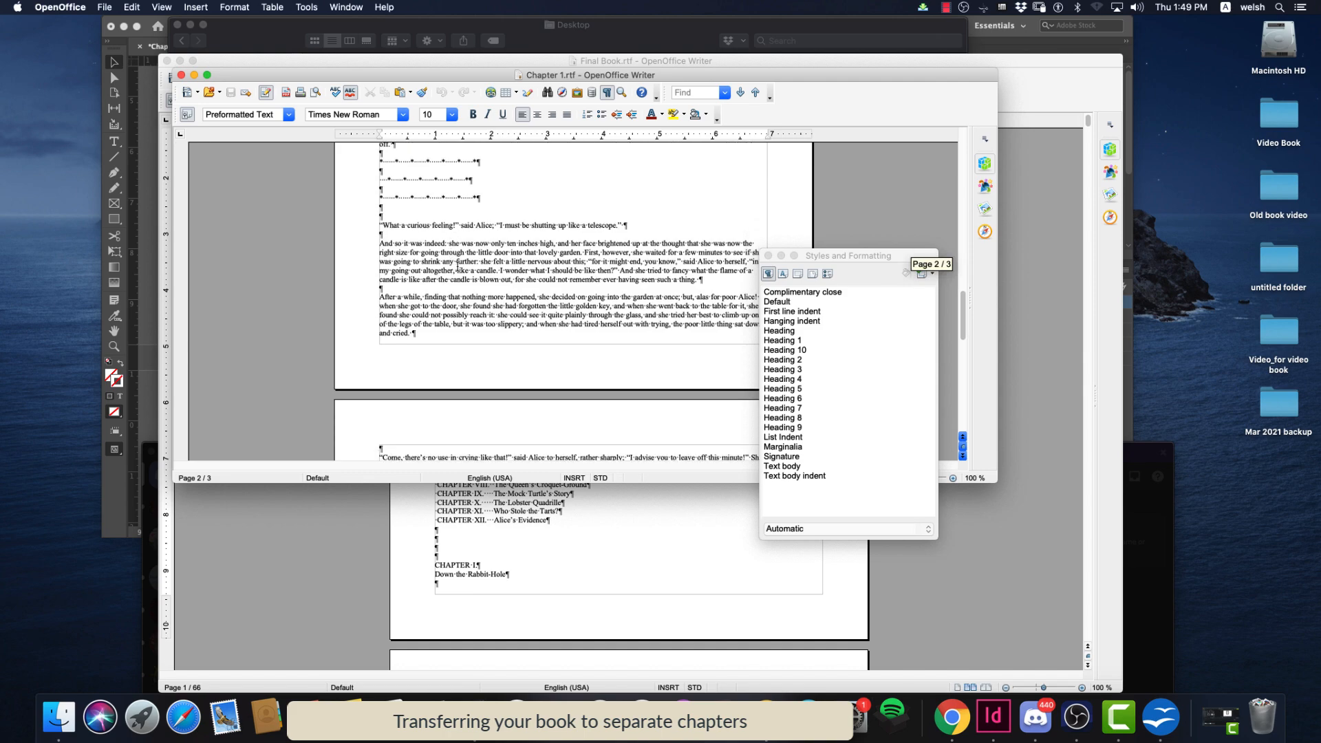
{"action": "scroll", "coordinate": [457, 267], "scroll_direction": "down", "scroll_amount": 10}
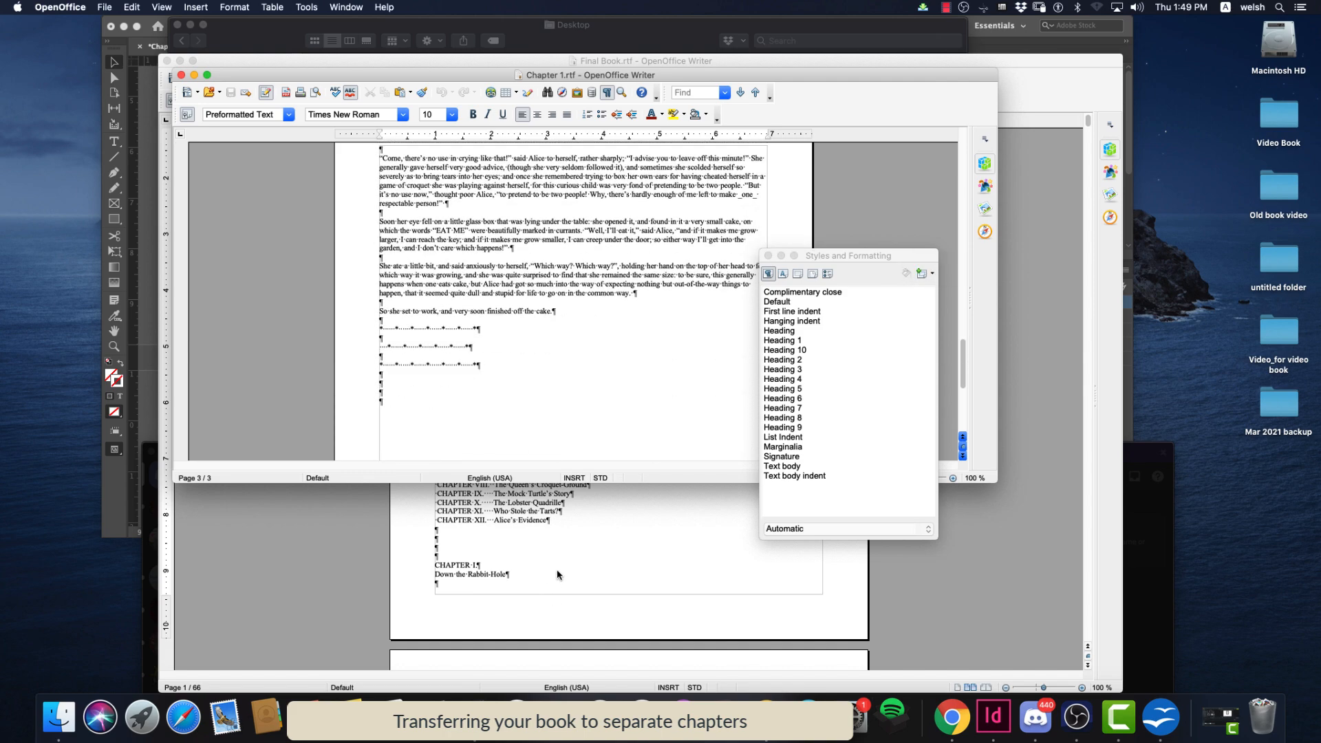
Return to Final Book.rtf and locate where Chapter I ends and Chapter II begins
{"action": "left_click", "coordinate": [557, 575]}
{"action": "scroll", "coordinate": [521, 395], "scroll_direction": "down", "scroll_amount": 5}
{"action": "scroll", "coordinate": [517, 363], "scroll_direction": "down", "scroll_amount": 15}
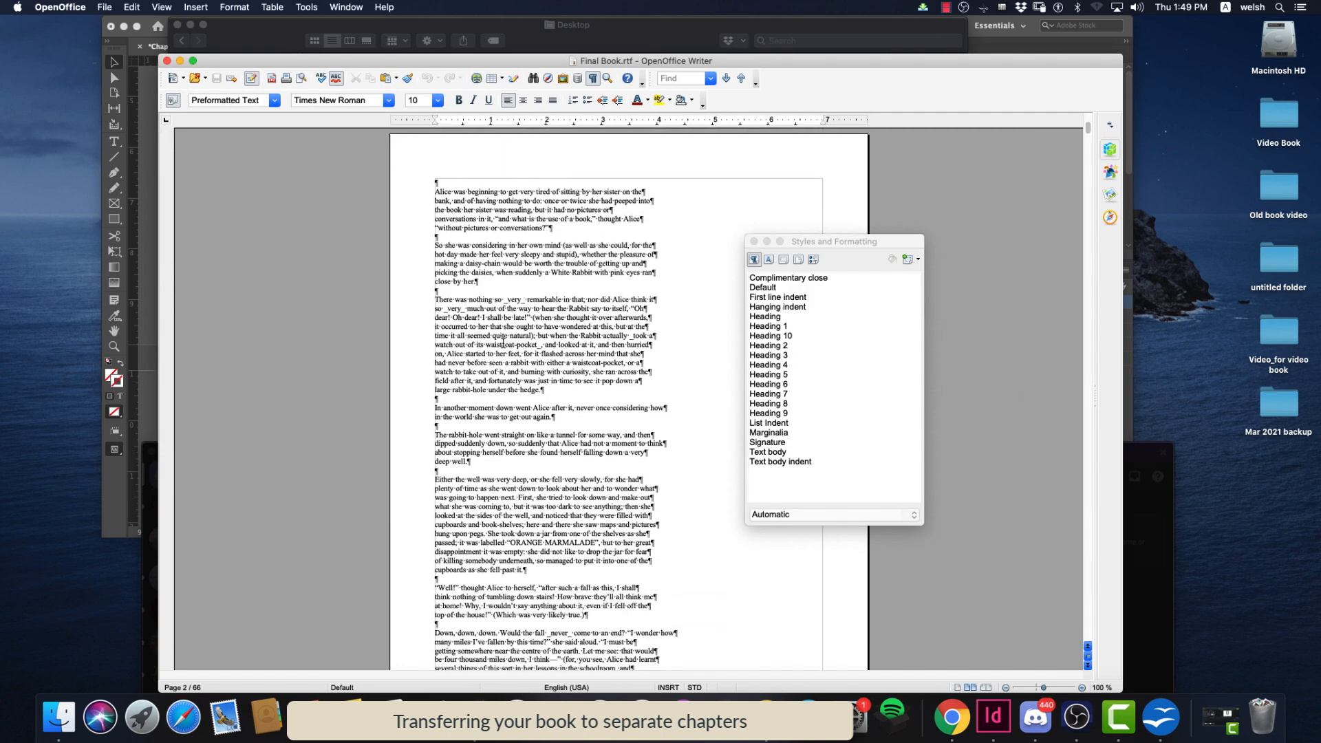
{"action": "scroll", "coordinate": [496, 356], "scroll_direction": "up", "scroll_amount": 5}
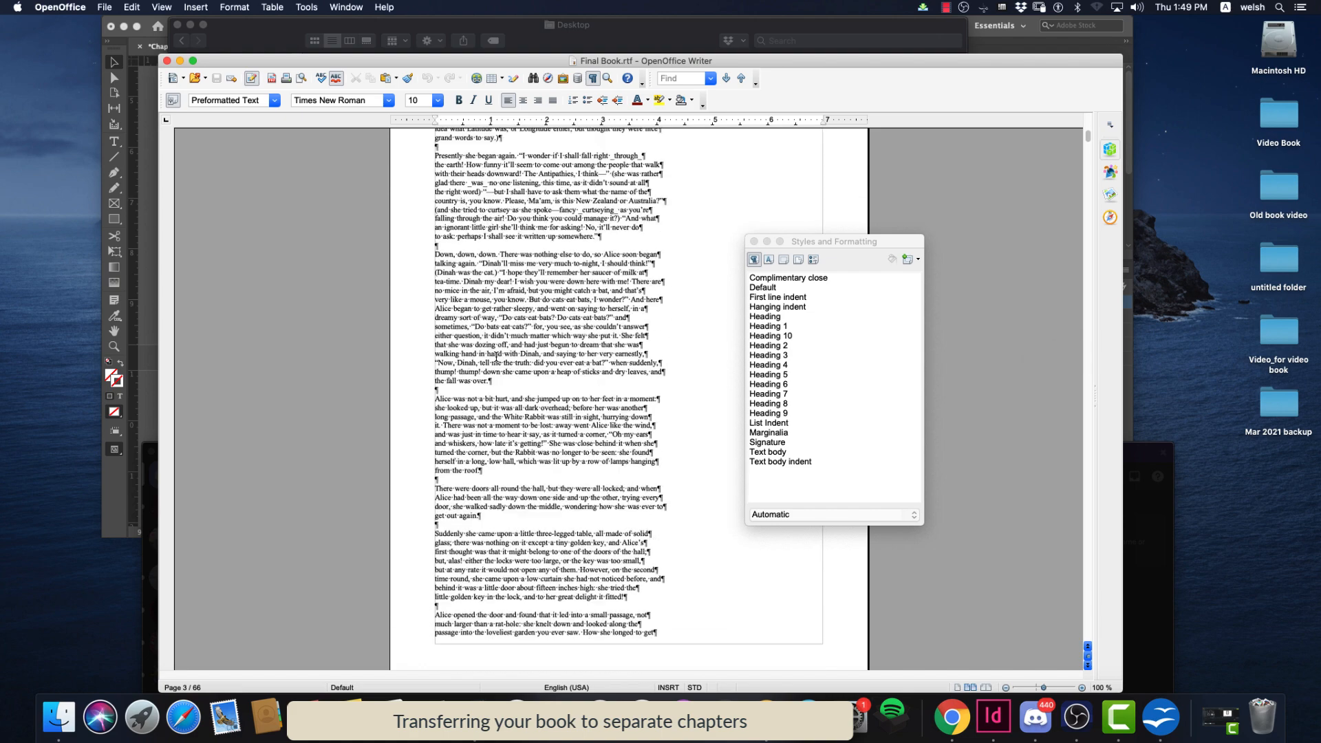
{"action": "scroll", "coordinate": [497, 352], "scroll_direction": "up", "scroll_amount": 10}
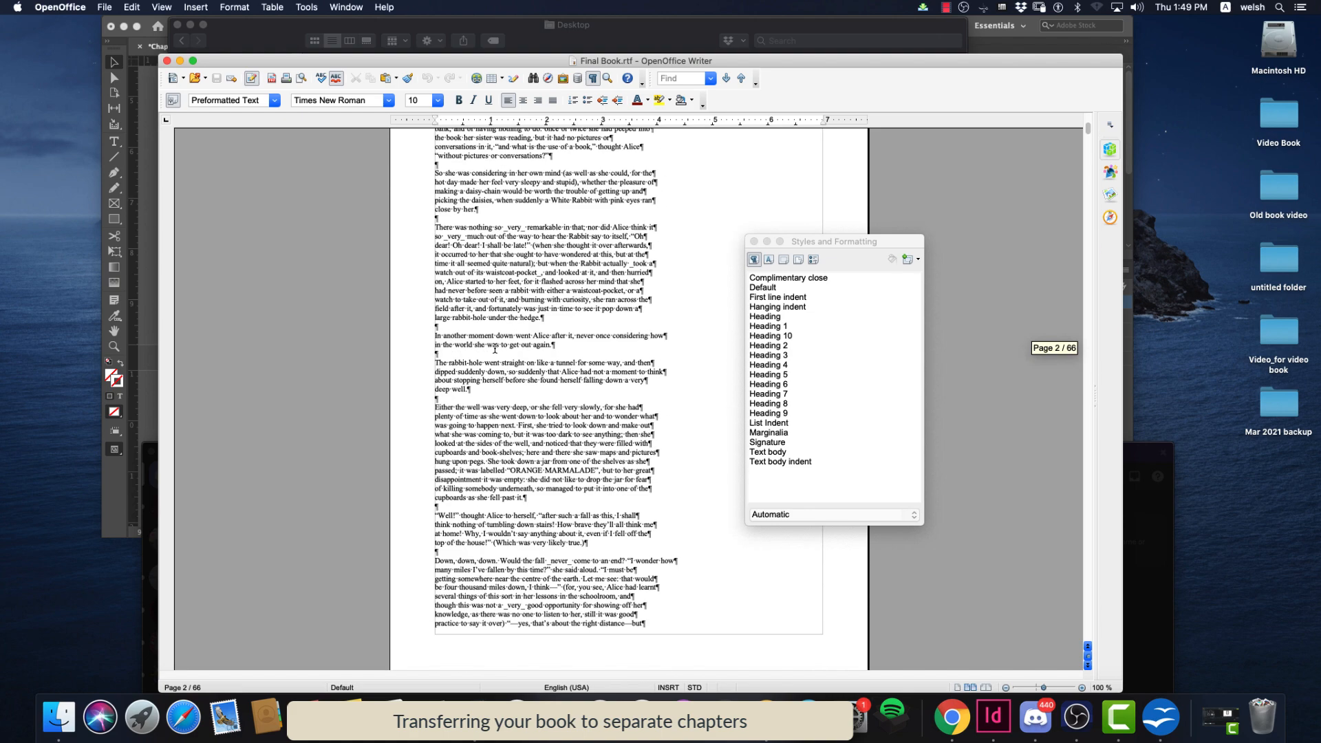
{"action": "scroll", "coordinate": [495, 346], "scroll_direction": "up", "scroll_amount": 8}
{"action": "scroll", "coordinate": [485, 382], "scroll_direction": "down", "scroll_amount": 10}
{"action": "scroll", "coordinate": [485, 391], "scroll_direction": "down", "scroll_amount": 17}
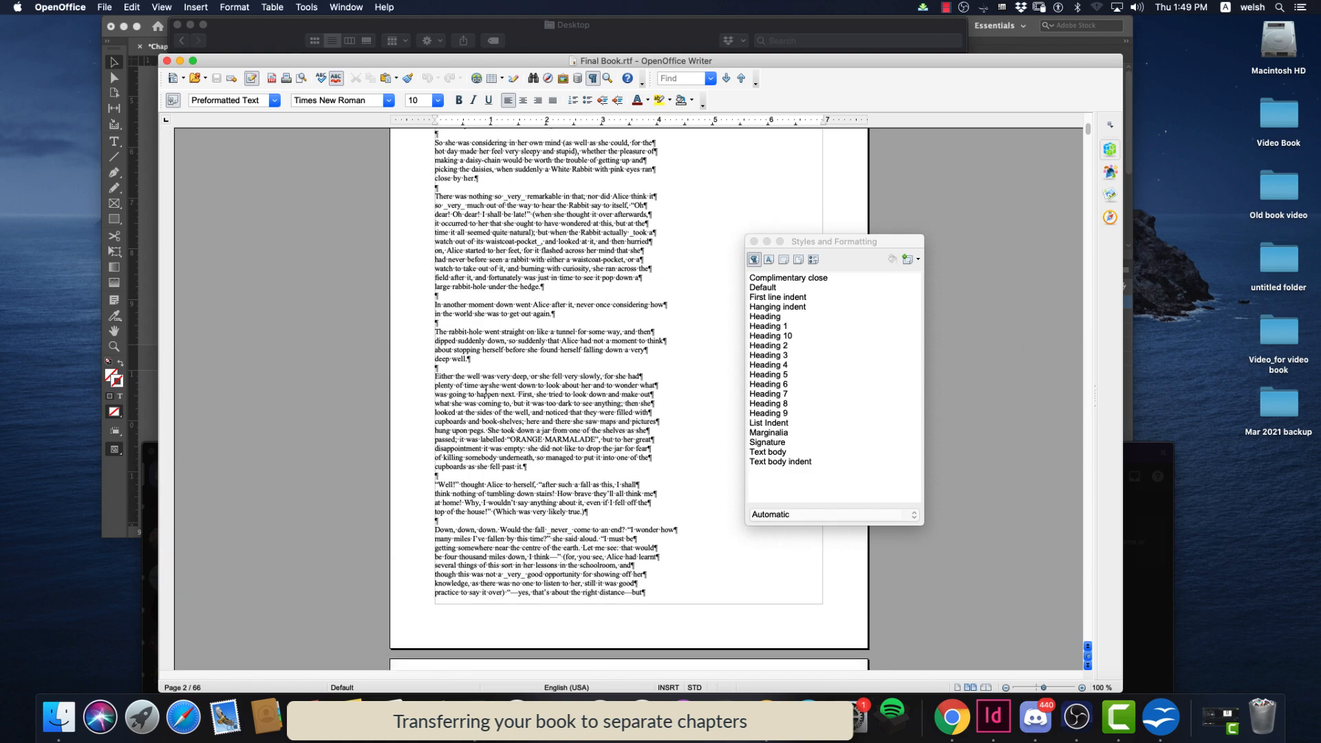
{"action": "scroll", "coordinate": [484, 390], "scroll_direction": "down", "scroll_amount": 14}
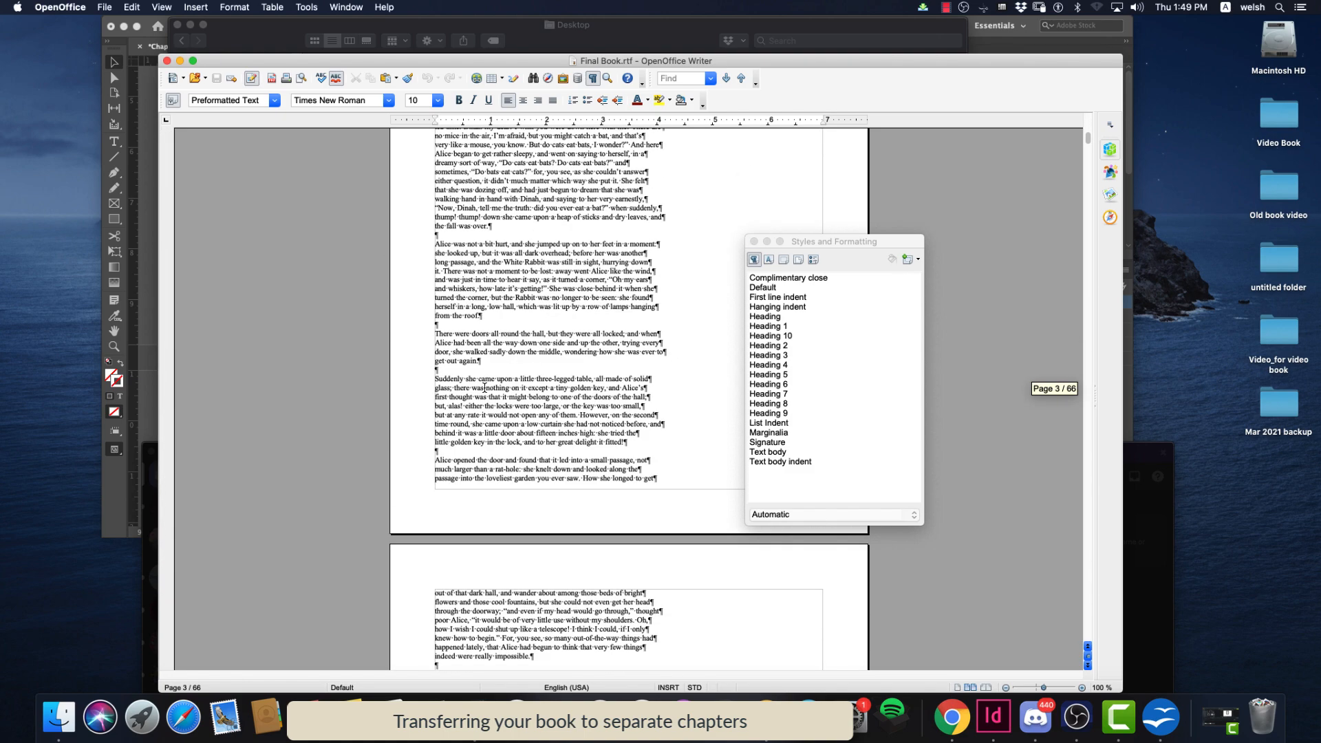
{"action": "scroll", "coordinate": [606, 404], "scroll_direction": "down", "scroll_amount": 20}
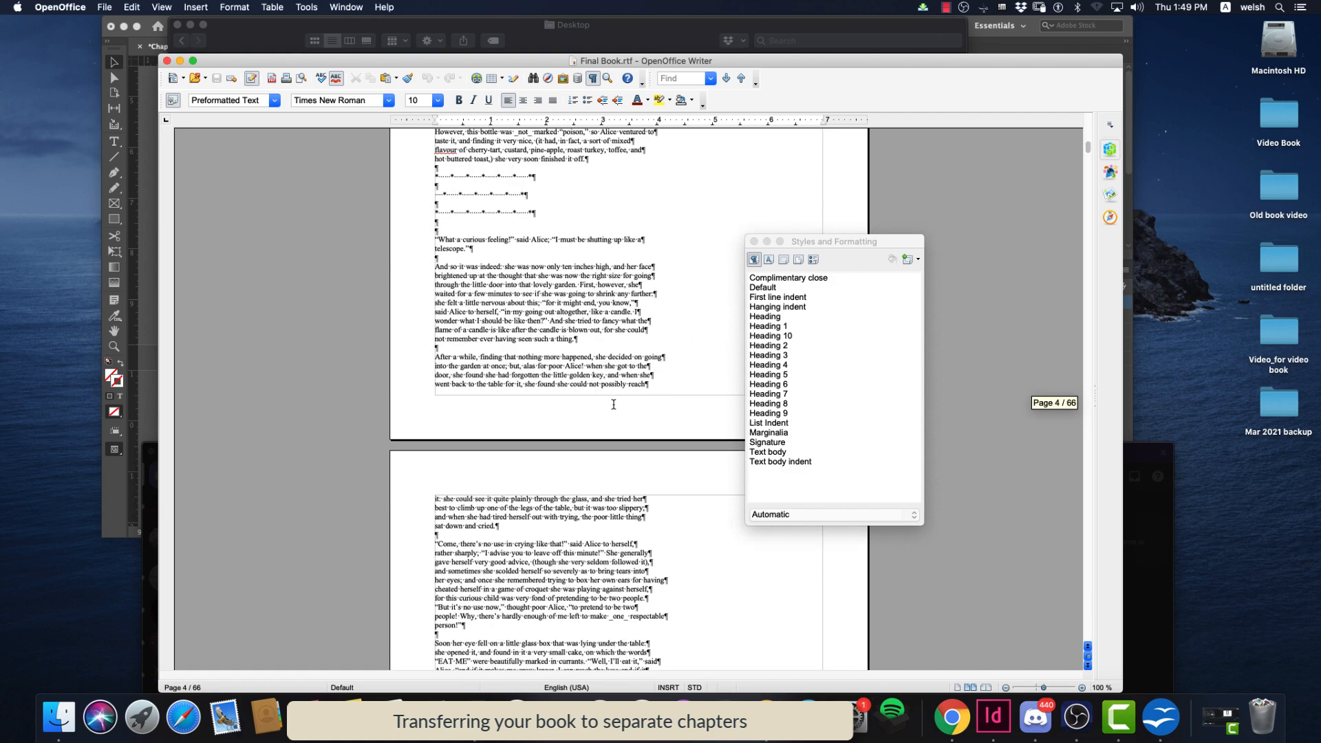
{"action": "scroll", "coordinate": [593, 404], "scroll_direction": "down", "scroll_amount": 5}
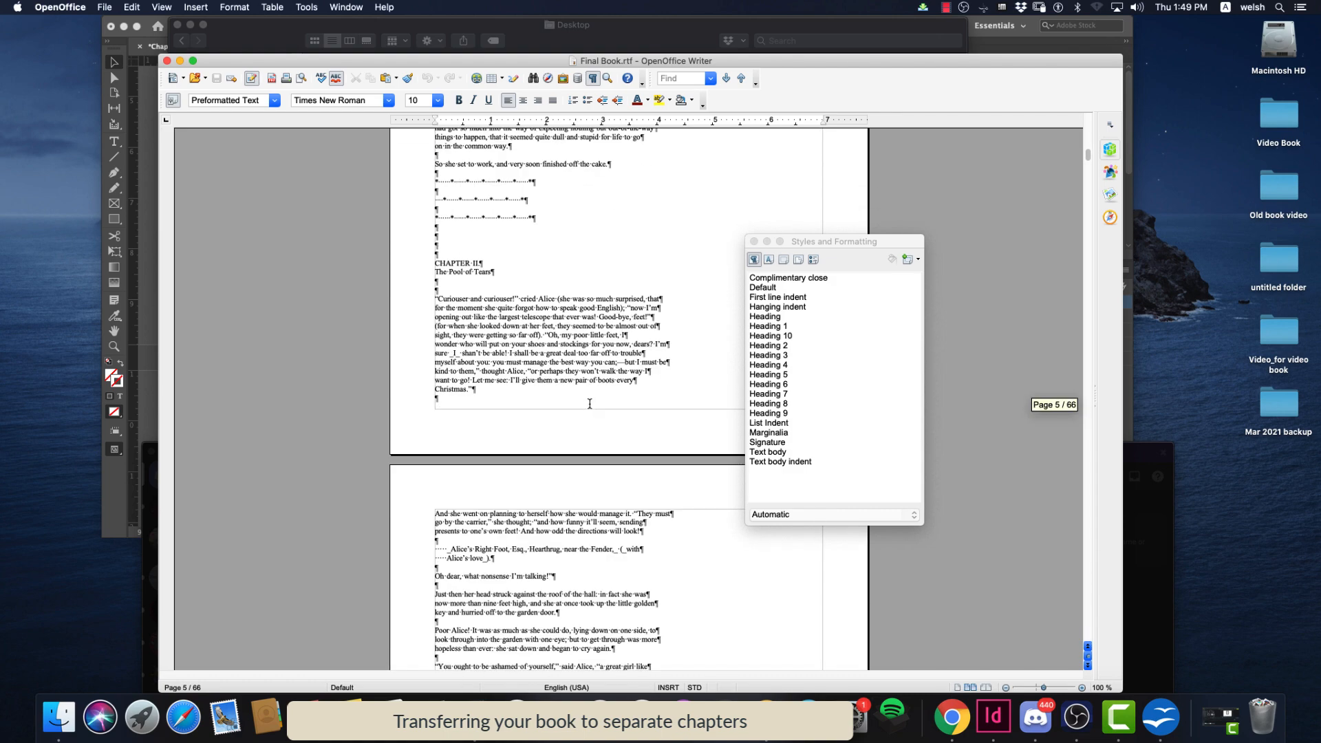
{"action": "scroll", "coordinate": [543, 372], "scroll_direction": "up", "scroll_amount": 4}
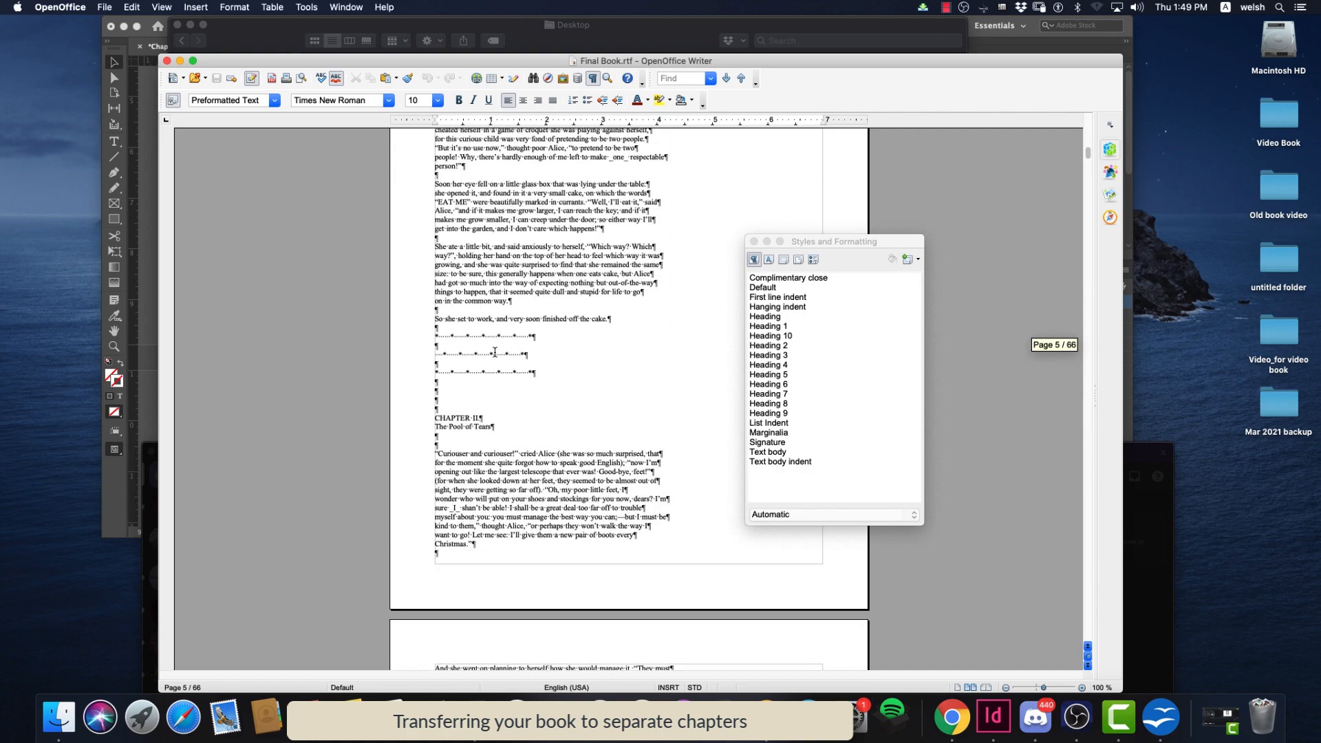
Copy all of Chapter II, from its heading to "swam to the shore.", into a new text document and maximize its window
{"action": "left_click_drag", "start_coordinate": [436, 418], "coordinate": [622, 254]}
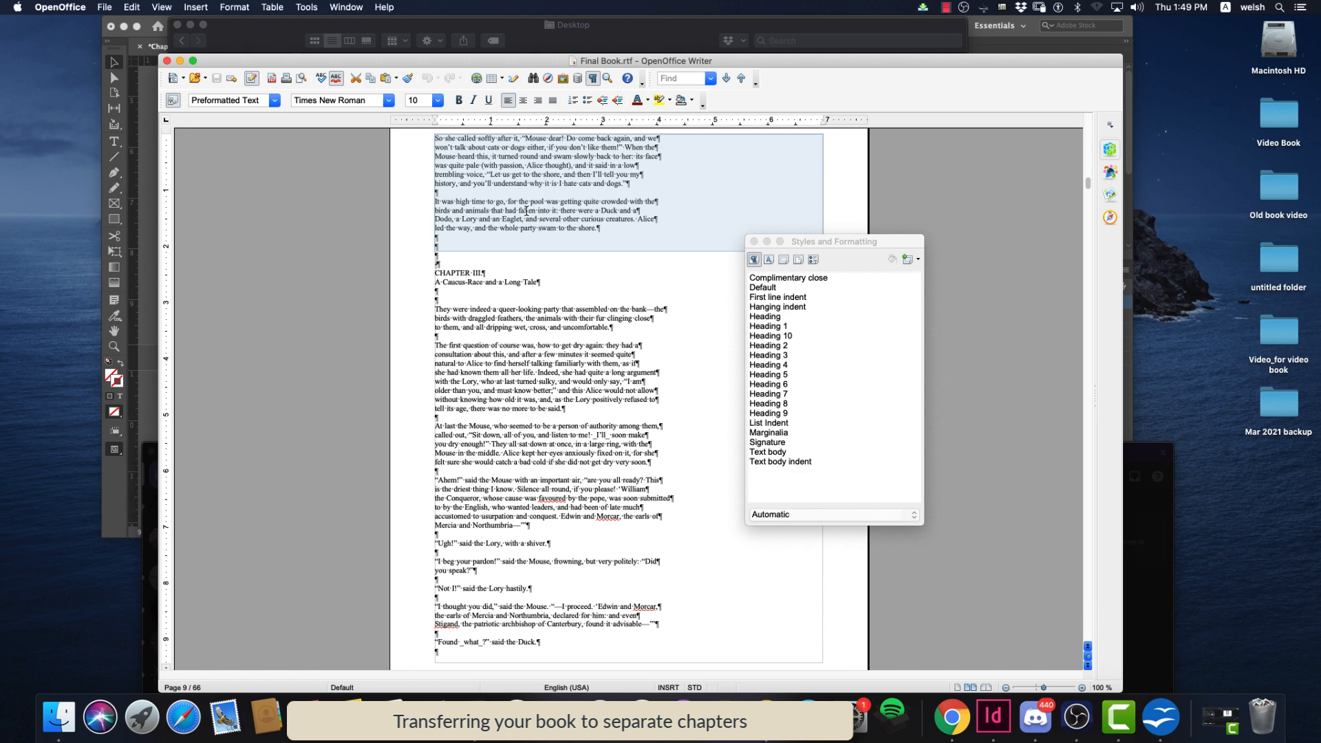
{"action": "left_click", "coordinate": [106, 8]}
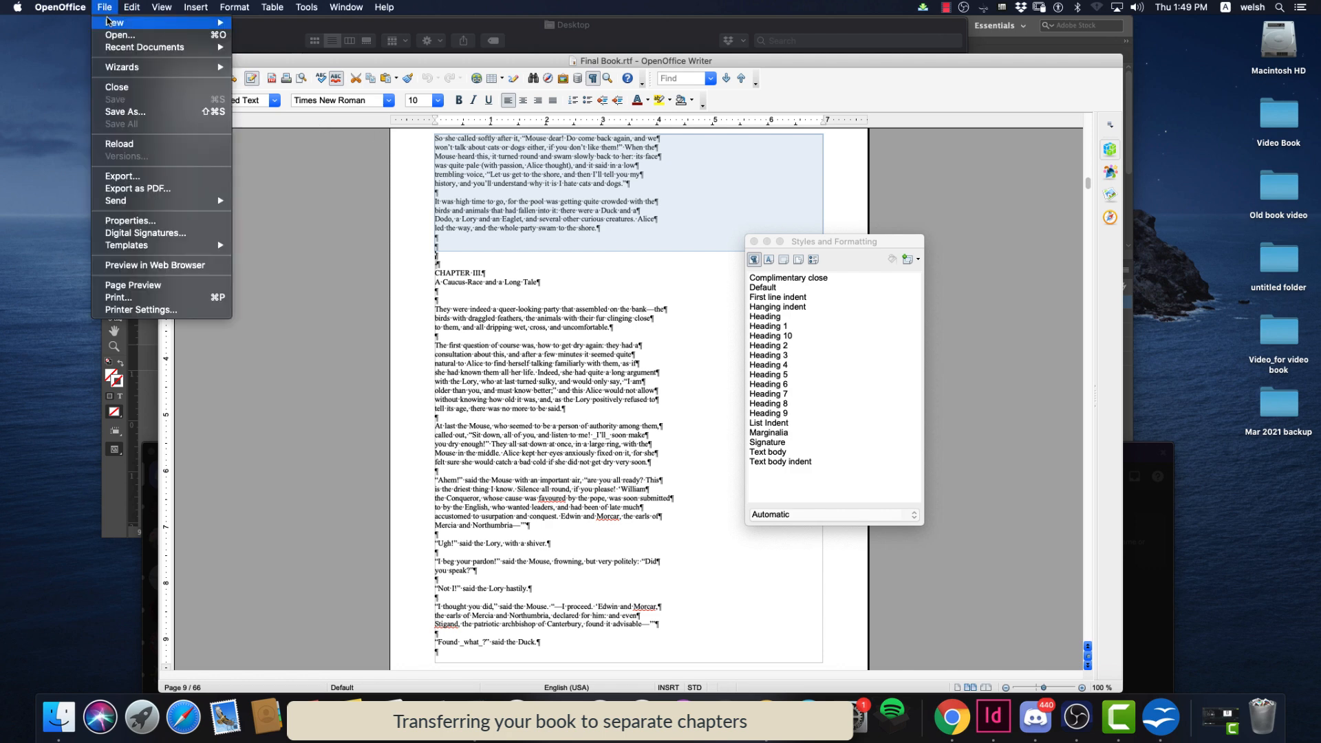
{"action": "left_click", "coordinate": [258, 27]}
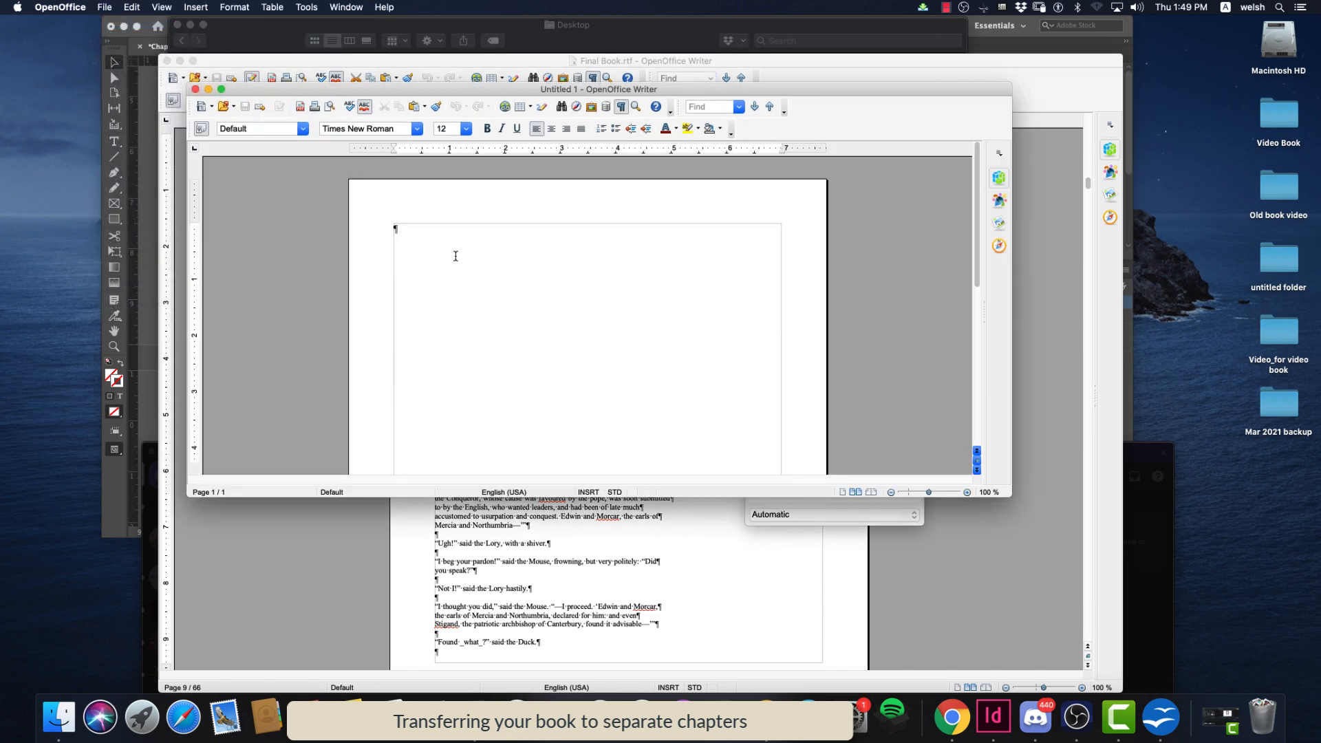
{"action": "key", "text": "super+v"}
{"action": "scroll", "coordinate": [506, 276], "scroll_direction": "down", "scroll_amount": 1}
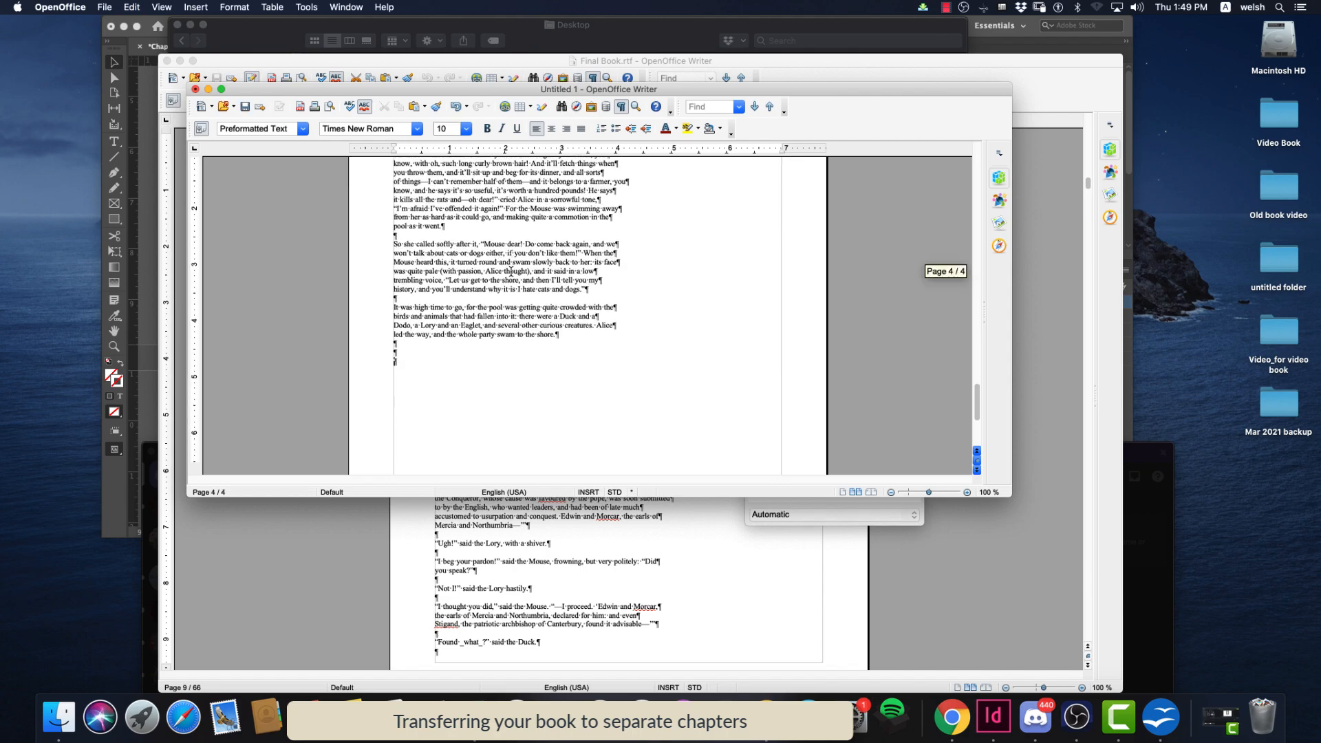
{"action": "scroll", "coordinate": [515, 271], "scroll_direction": "up", "scroll_amount": 4}
{"action": "left_click", "coordinate": [223, 91]}
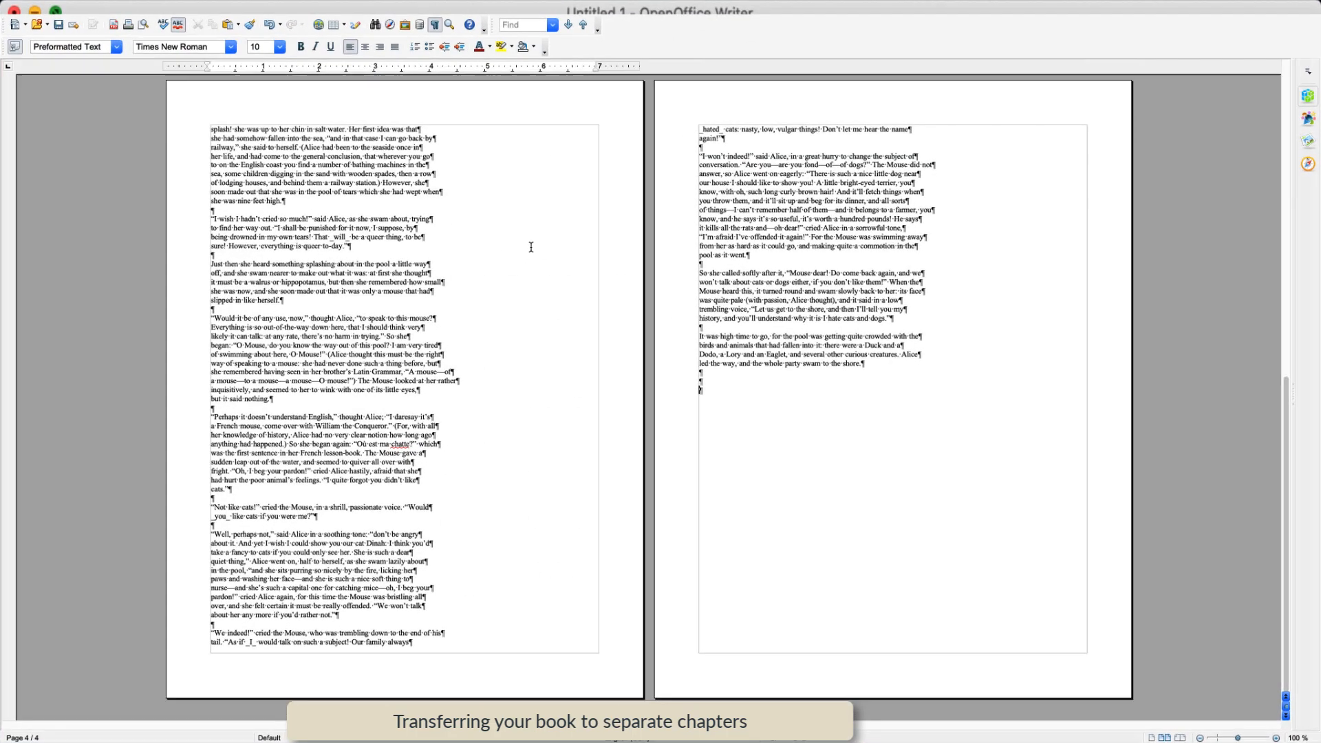
Add one extra blank paragraph at each paragraph break in Chapter II from "Christmas." through the break before "After a time she heard"
{"action": "scroll", "coordinate": [412, 227], "scroll_direction": "up", "scroll_amount": 6}
{"action": "scroll", "coordinate": [411, 227], "scroll_direction": "up", "scroll_amount": 5}
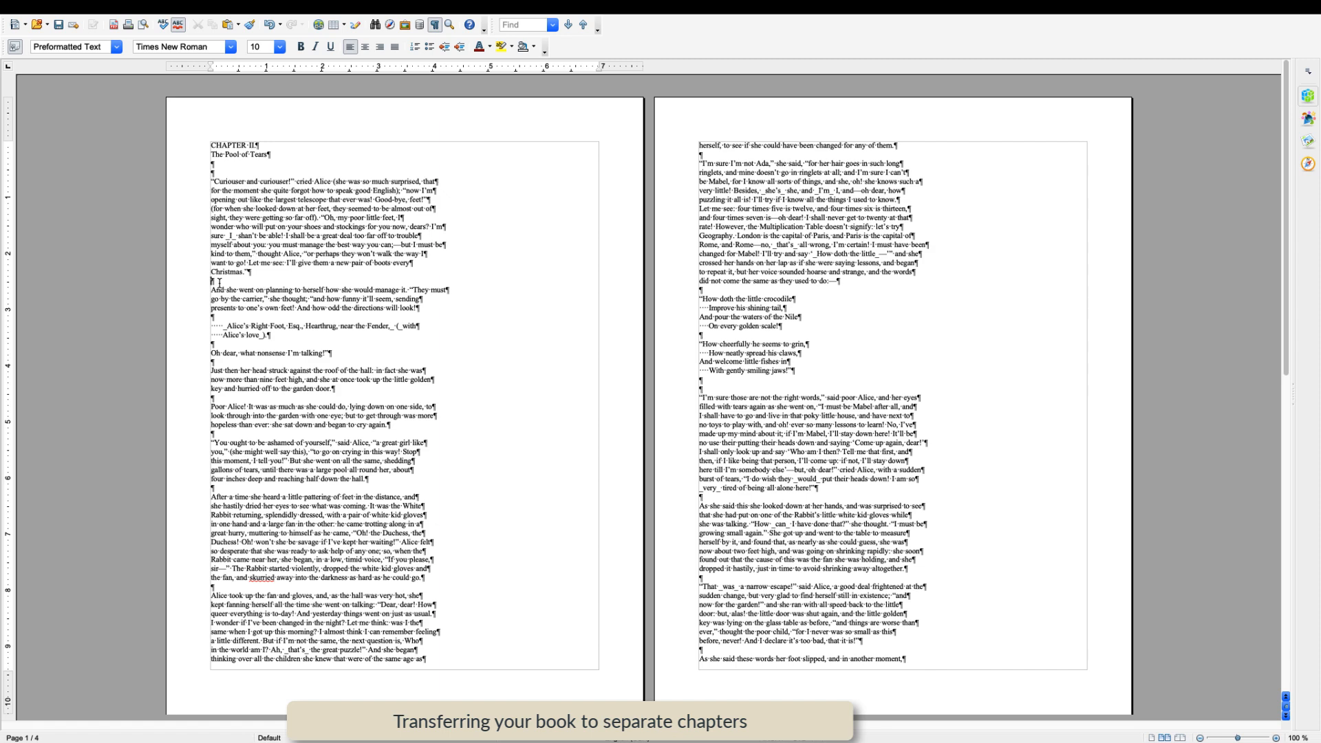
{"action": "key", "text": "Return"}
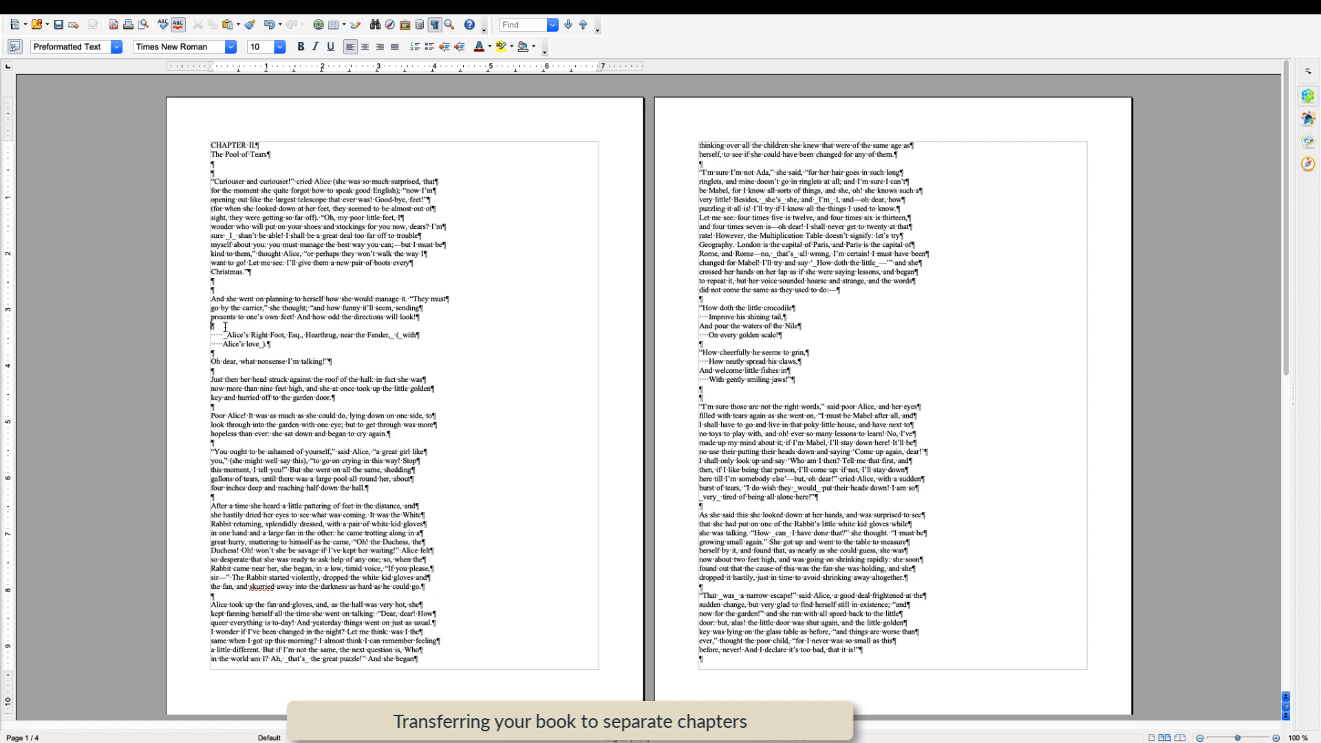
{"action": "key", "text": "Return"}
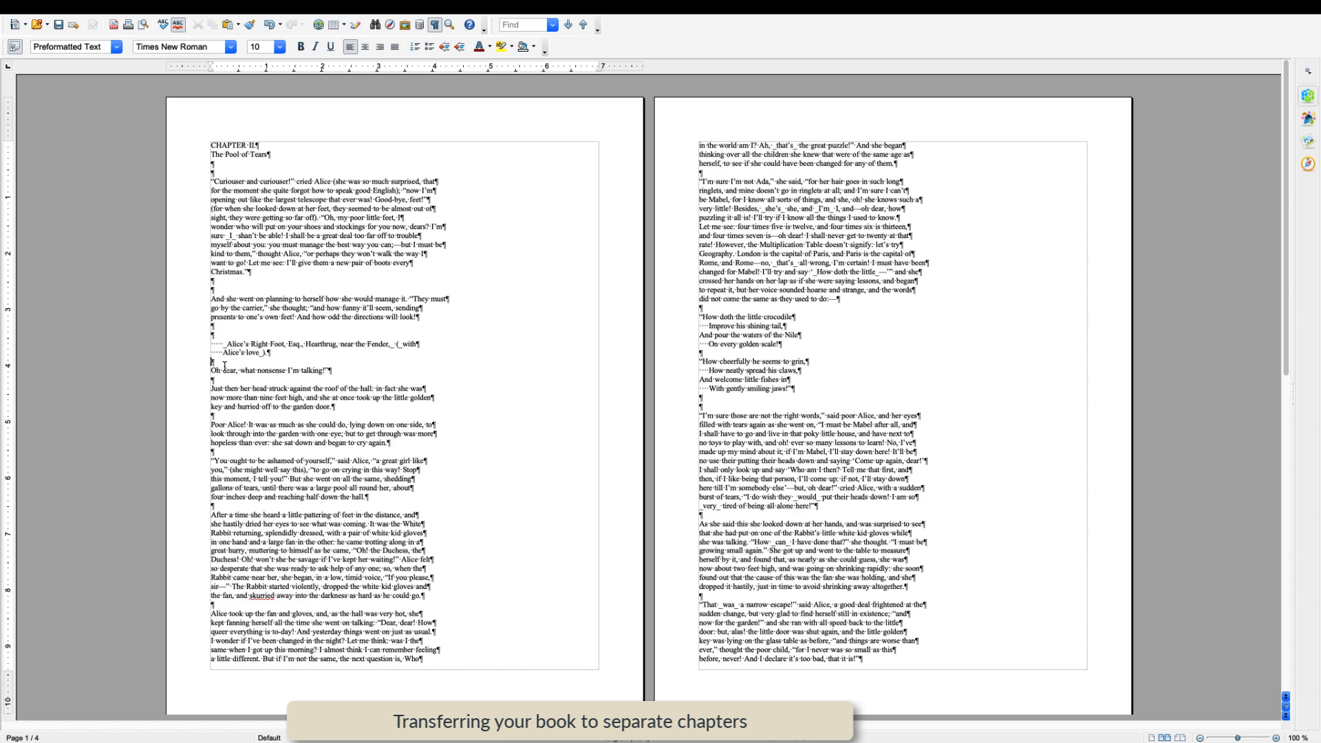
{"action": "key", "text": "Return"}
{"action": "key", "text": "Return"}
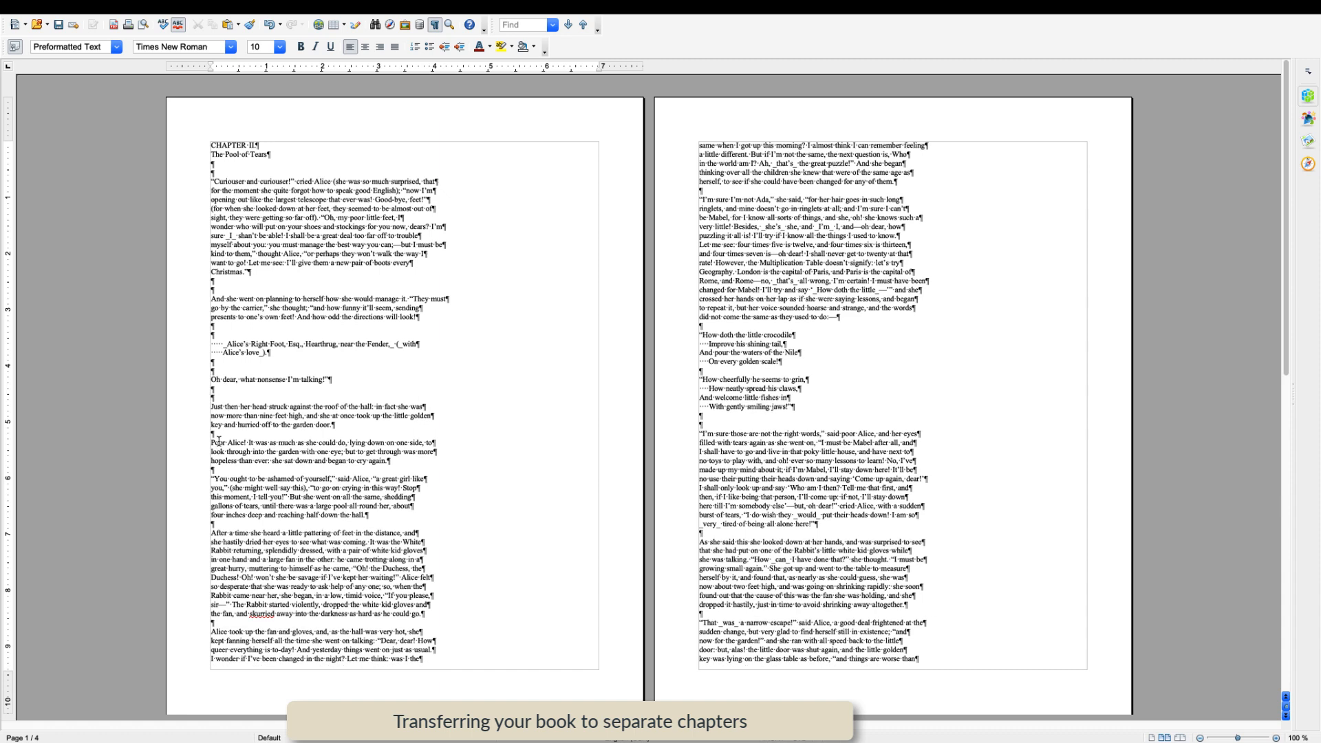
{"action": "key", "text": "Return"}
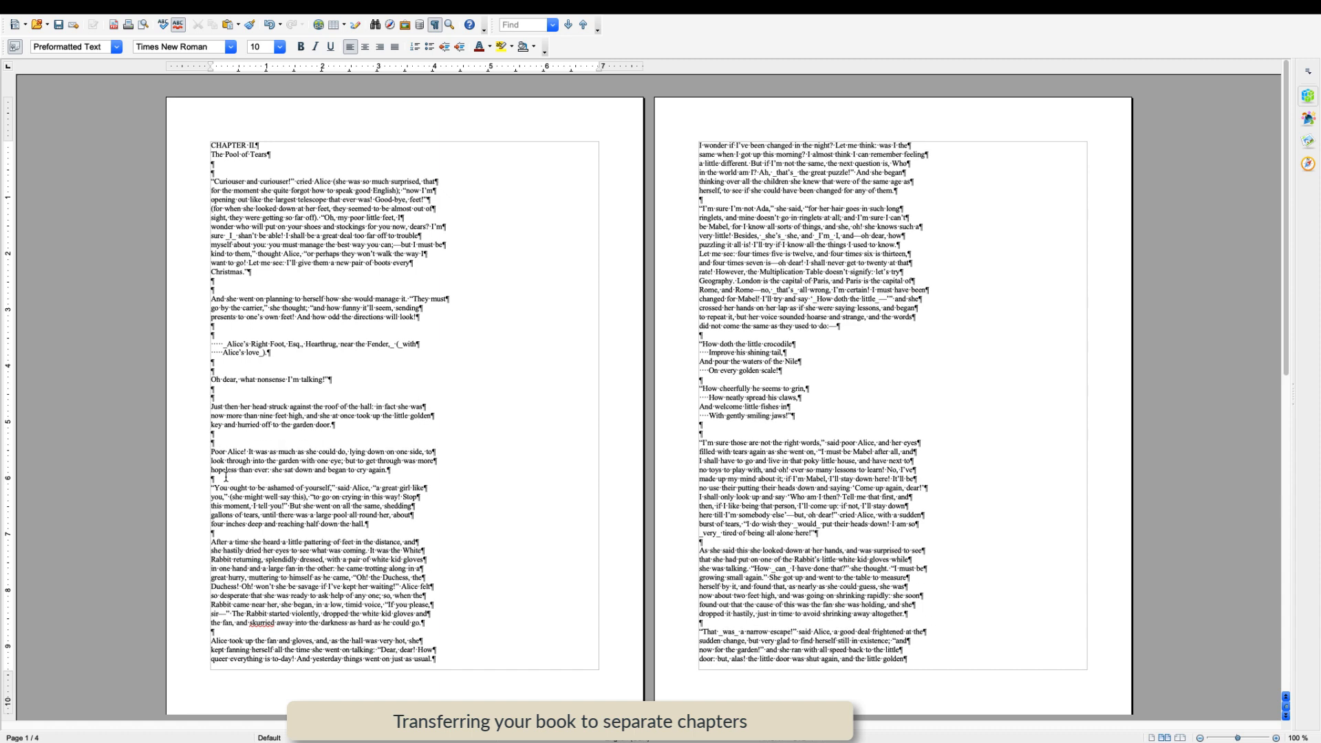
{"action": "key", "text": "Return"}
{"action": "key", "text": "Return"}
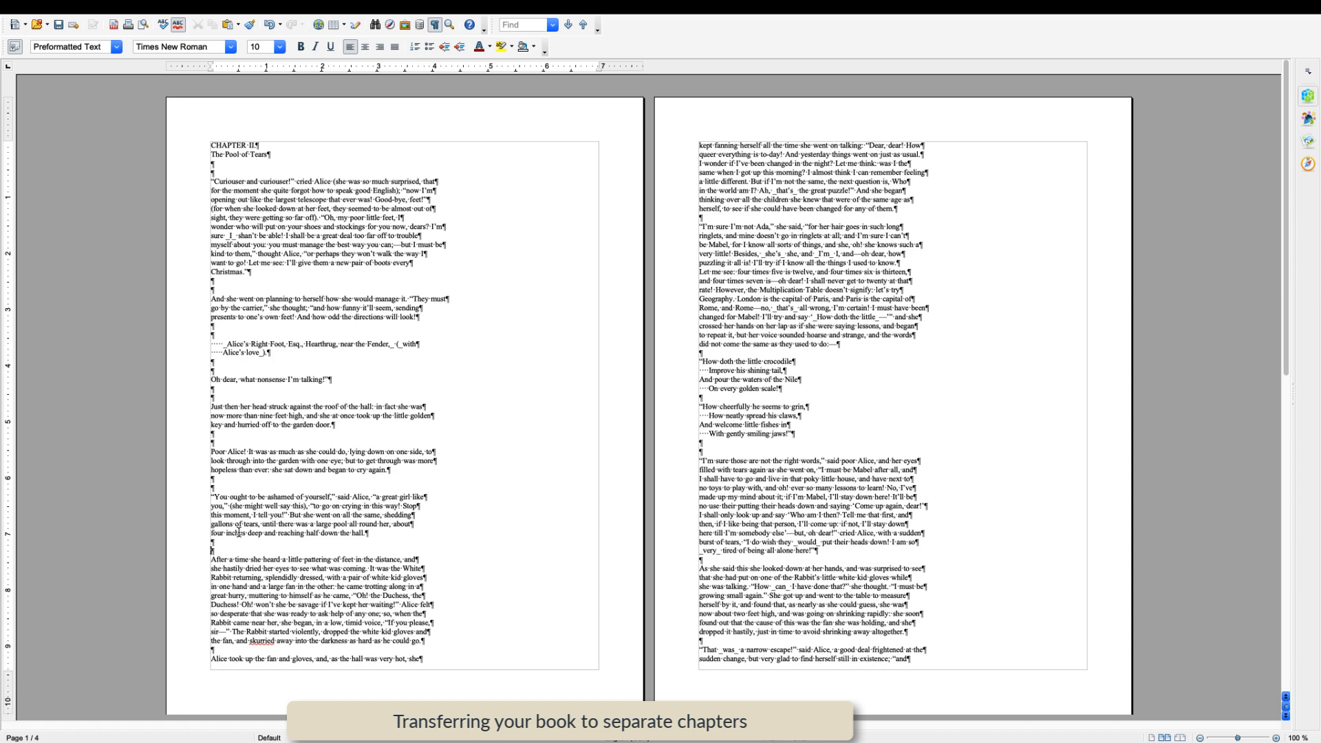
Add an extra blank paragraph before "Alice took up the fan", "As she said these words" and "I wish I hadn't cried so much!"
{"action": "scroll", "coordinate": [238, 569], "scroll_direction": "down", "scroll_amount": 5}
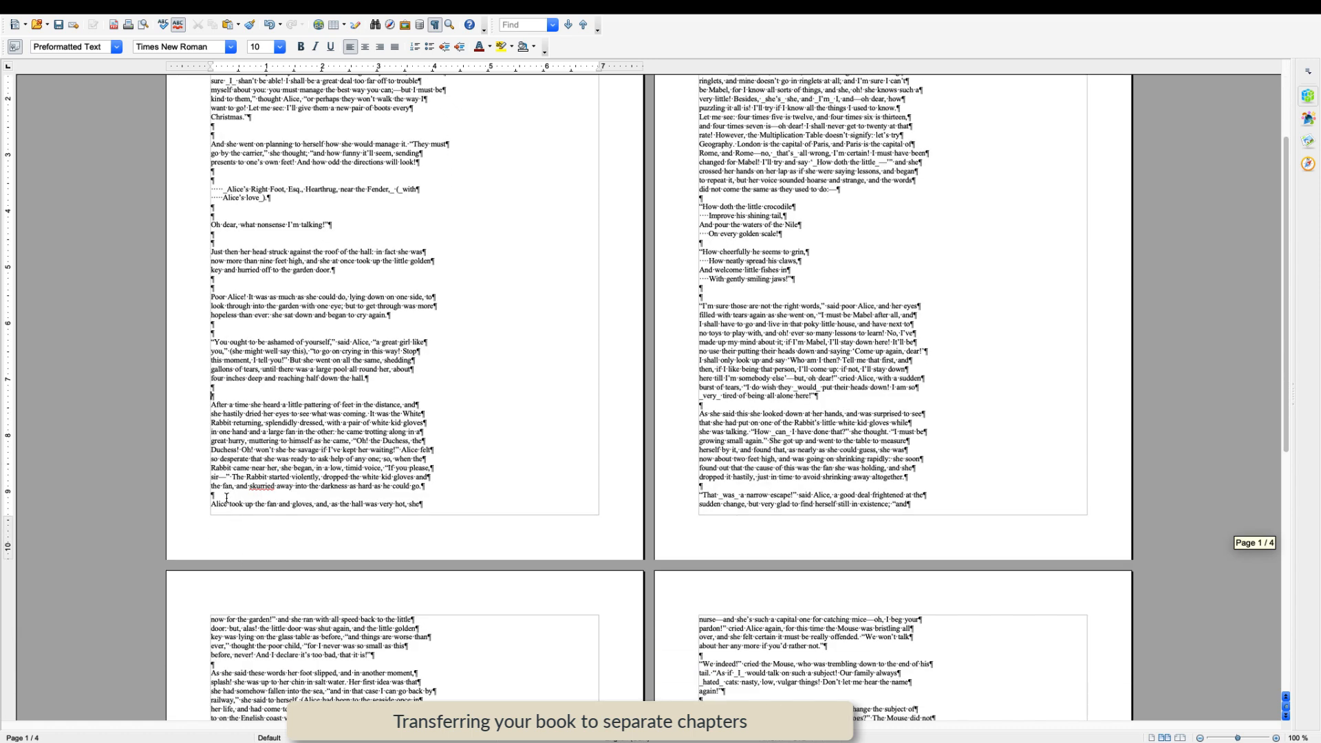
{"action": "left_click", "coordinate": [227, 496]}
{"action": "key", "text": "Return"}
{"action": "scroll", "coordinate": [230, 481], "scroll_direction": "down", "scroll_amount": 7}
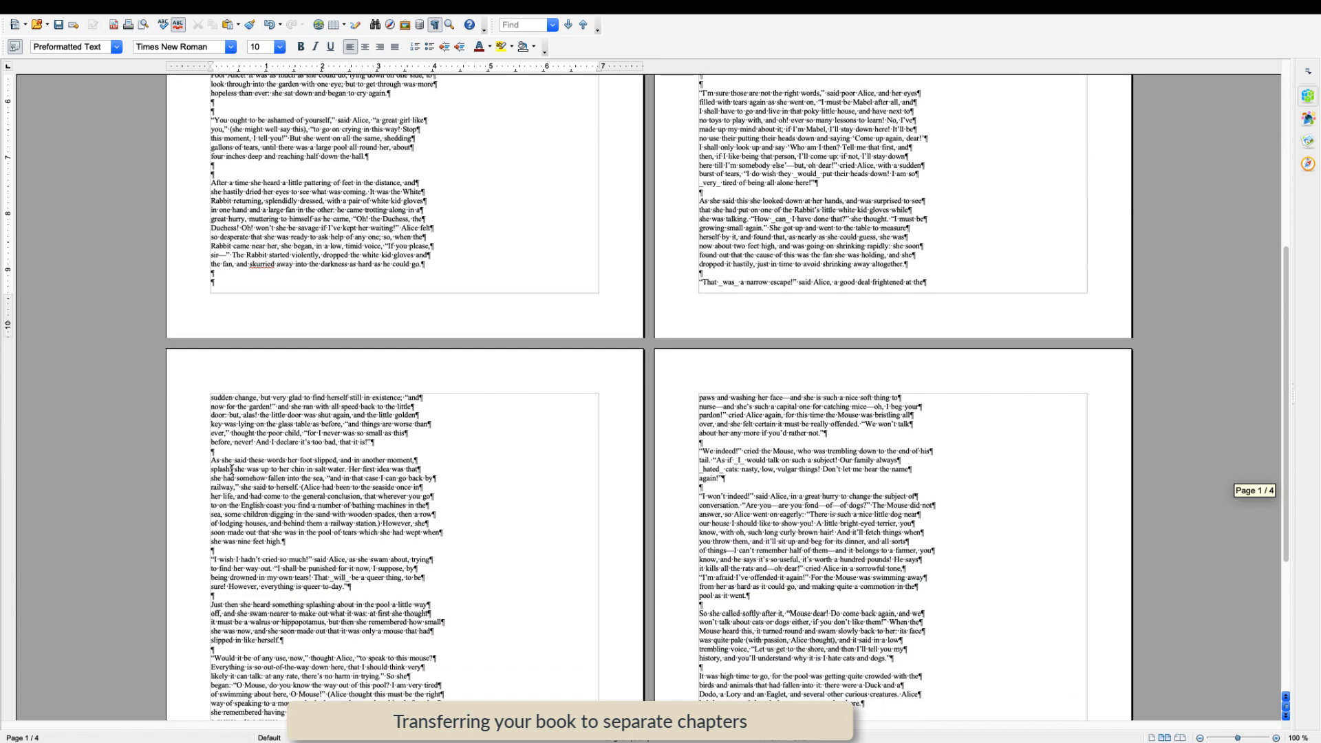
{"action": "left_click", "coordinate": [229, 451]}
{"action": "key", "text": "Return"}
{"action": "scroll", "coordinate": [237, 503], "scroll_direction": "down", "scroll_amount": 1}
{"action": "left_click", "coordinate": [227, 539]}
{"action": "key", "text": "Return"}
Add an extra blank paragraph before "Just then she heard", "Would it be of any use", "Perhaps it doesn't understand English" and "Not like cats!"
{"action": "scroll", "coordinate": [235, 544], "scroll_direction": "down", "scroll_amount": 4}
{"action": "left_click", "coordinate": [227, 474]}
{"action": "key", "text": "Return"}
{"action": "scroll", "coordinate": [230, 503], "scroll_direction": "down", "scroll_amount": 2}
{"action": "left_click", "coordinate": [229, 474]}
{"action": "key", "text": "Return"}
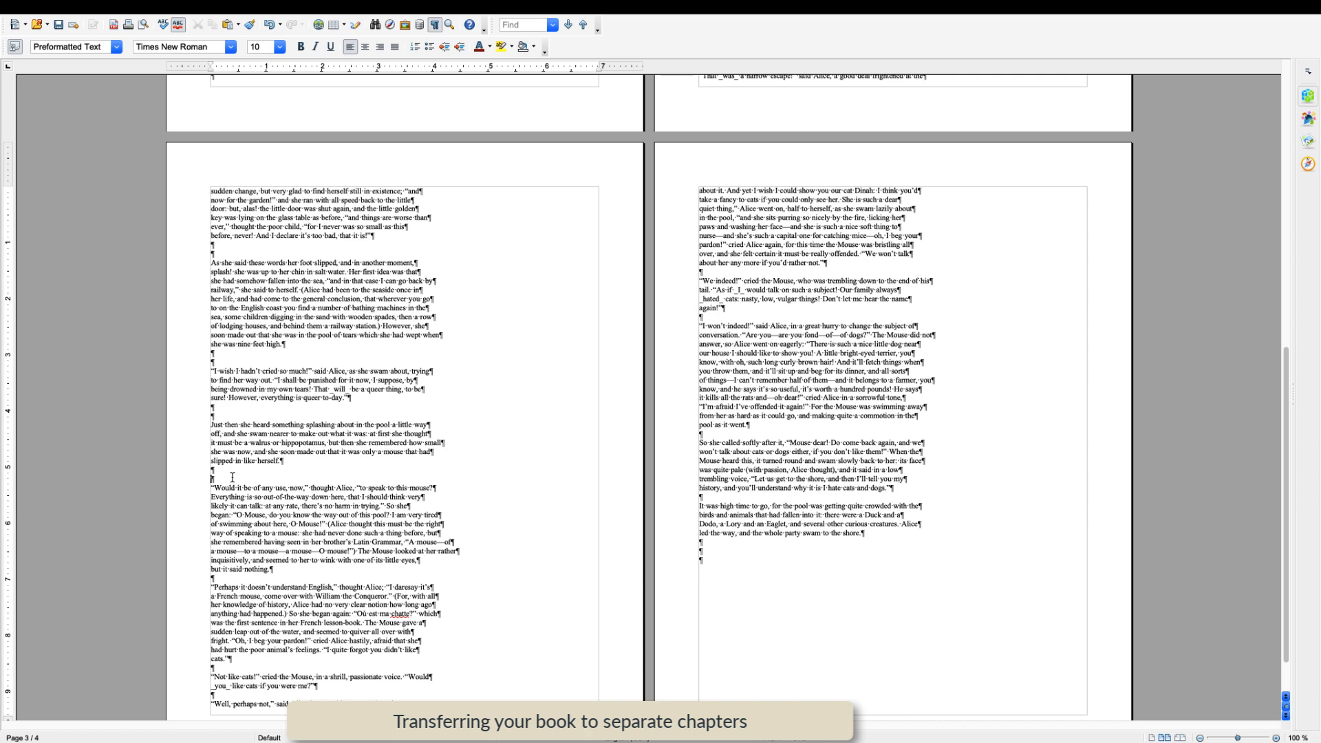
{"action": "scroll", "coordinate": [232, 482], "scroll_direction": "down", "scroll_amount": 2}
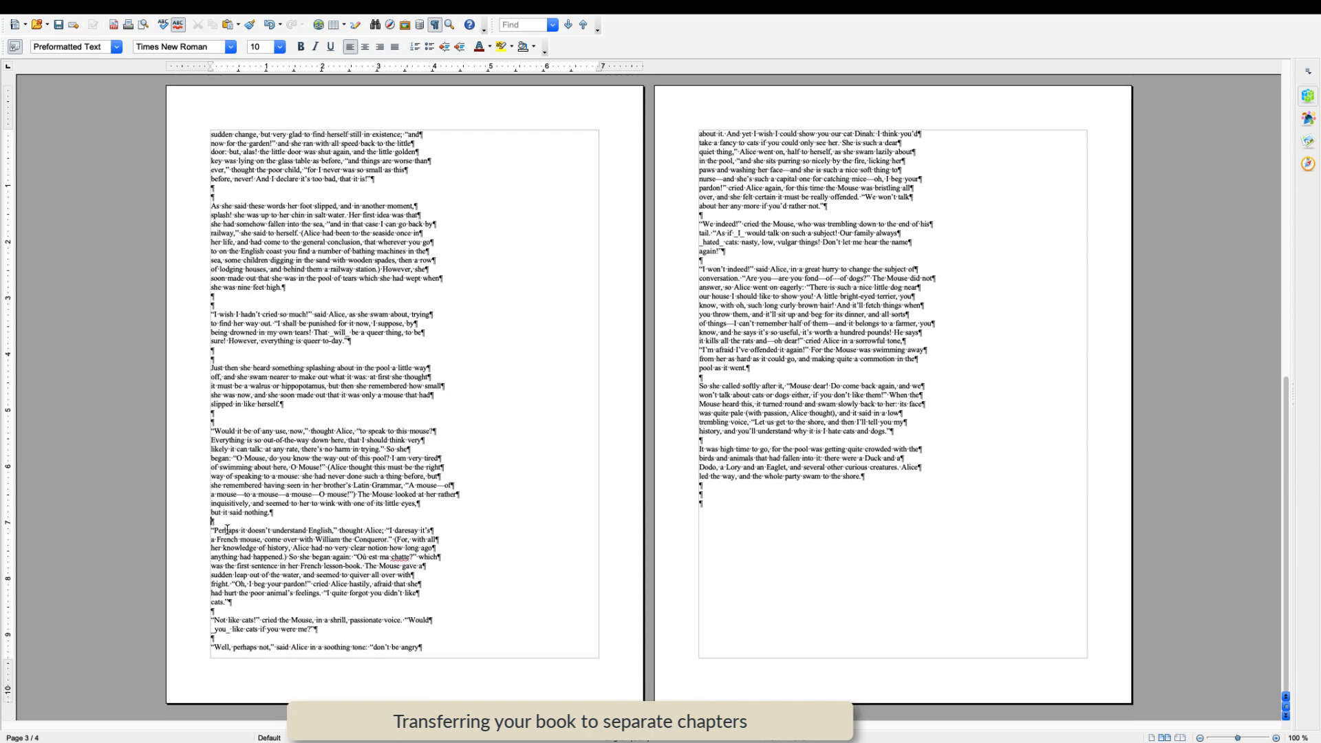
{"action": "left_click", "coordinate": [225, 525]}
{"action": "key", "text": "Return"}
{"action": "left_click", "coordinate": [228, 621]}
{"action": "key", "text": "Return"}
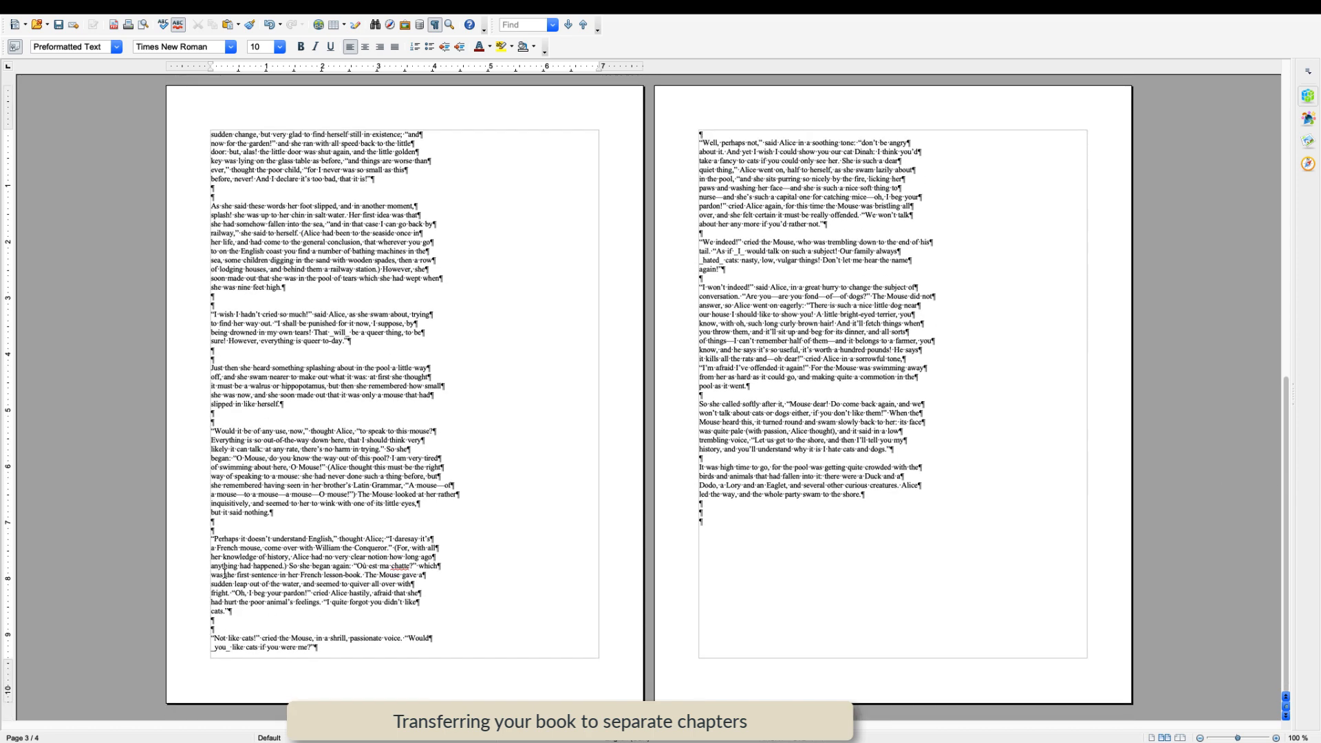
Set the document view to a variable zoom of 127 %
{"action": "left_click", "coordinate": [159, 8]}
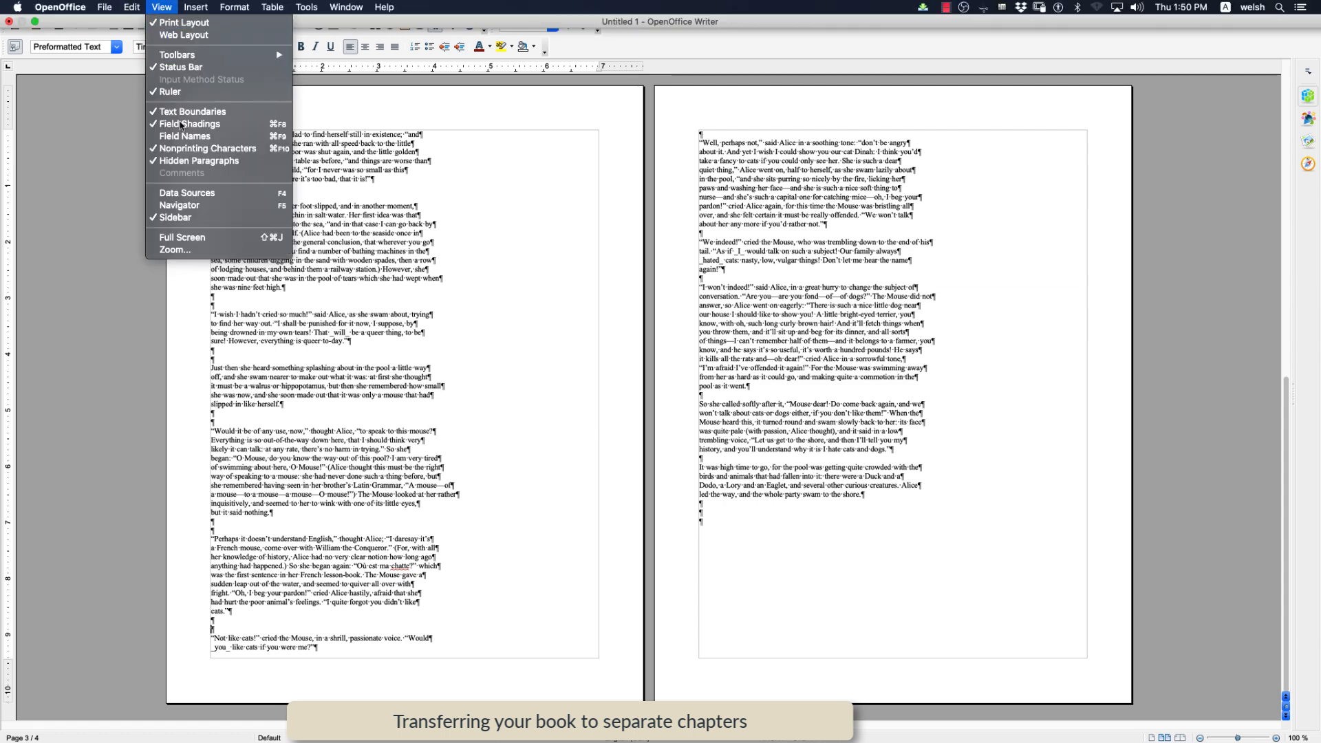
{"action": "left_click", "coordinate": [180, 250]}
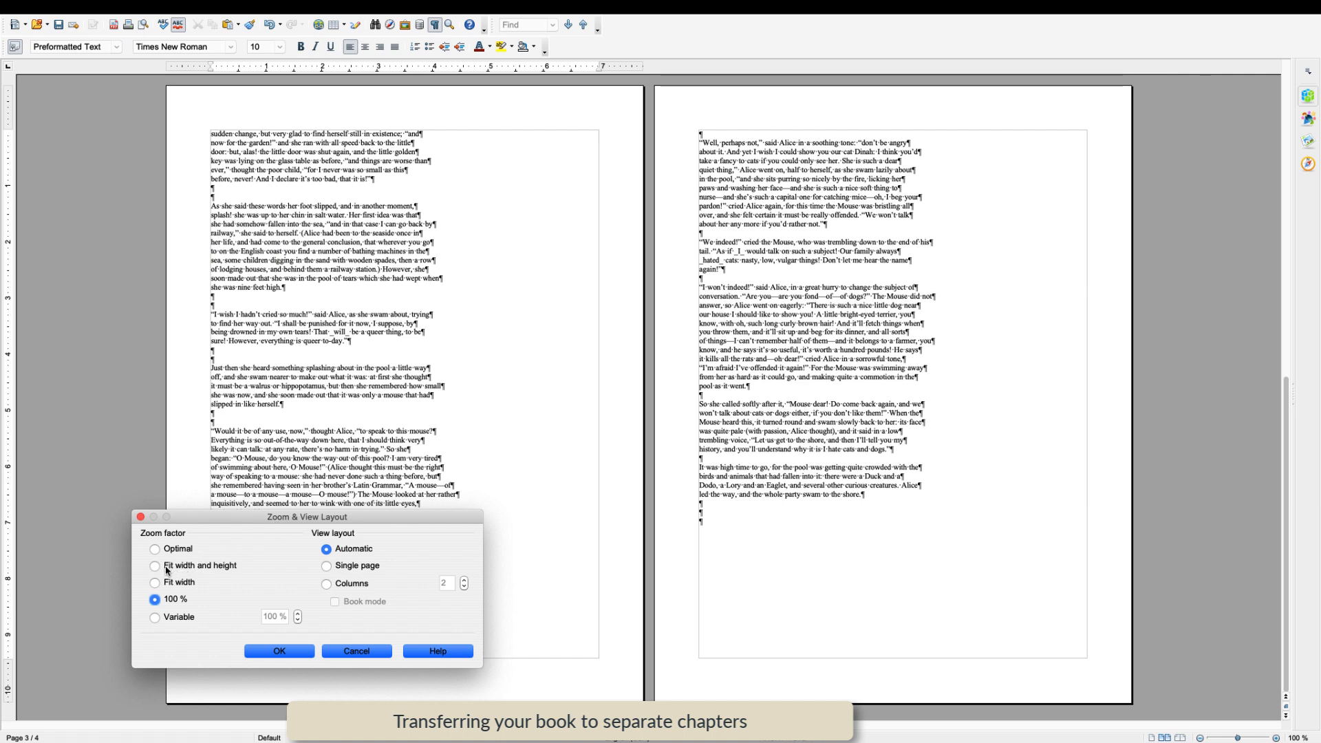
{"action": "left_click", "coordinate": [155, 618]}
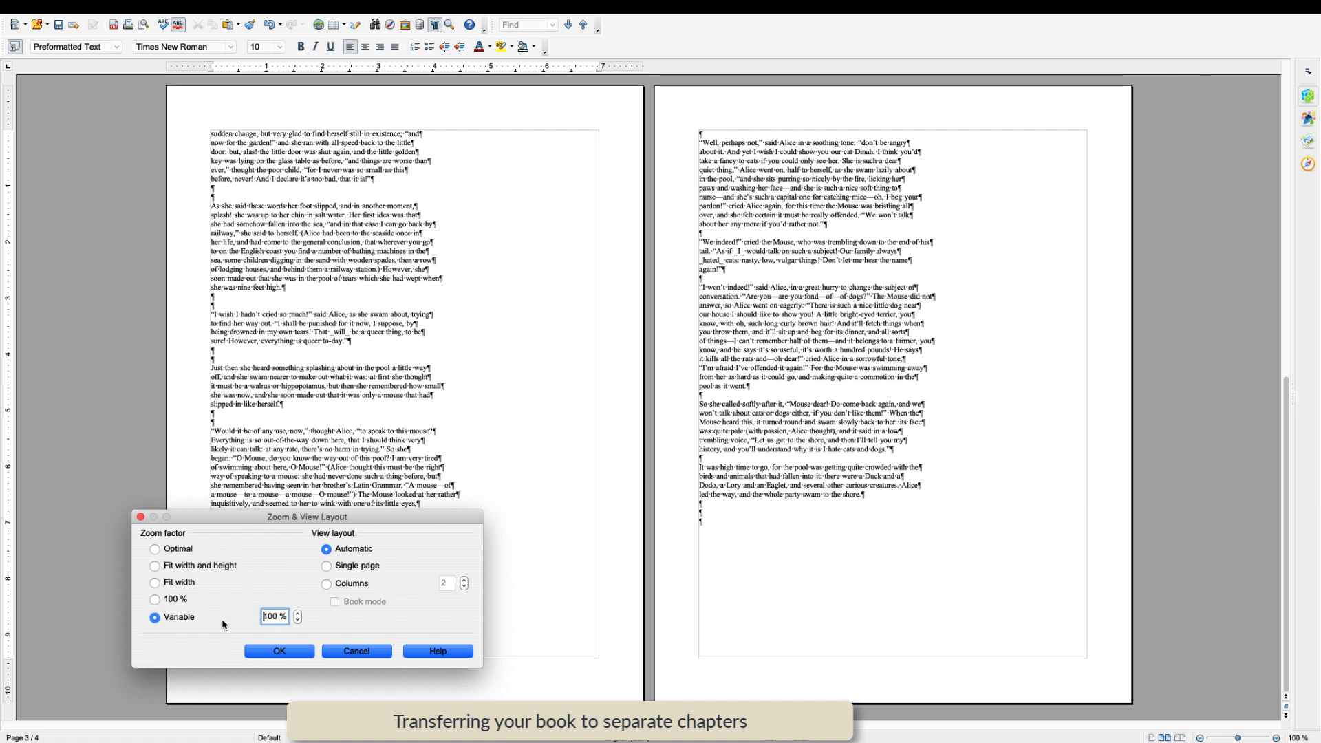
{"action": "left_click", "coordinate": [298, 614]}
{"action": "left_click", "coordinate": [298, 613]}
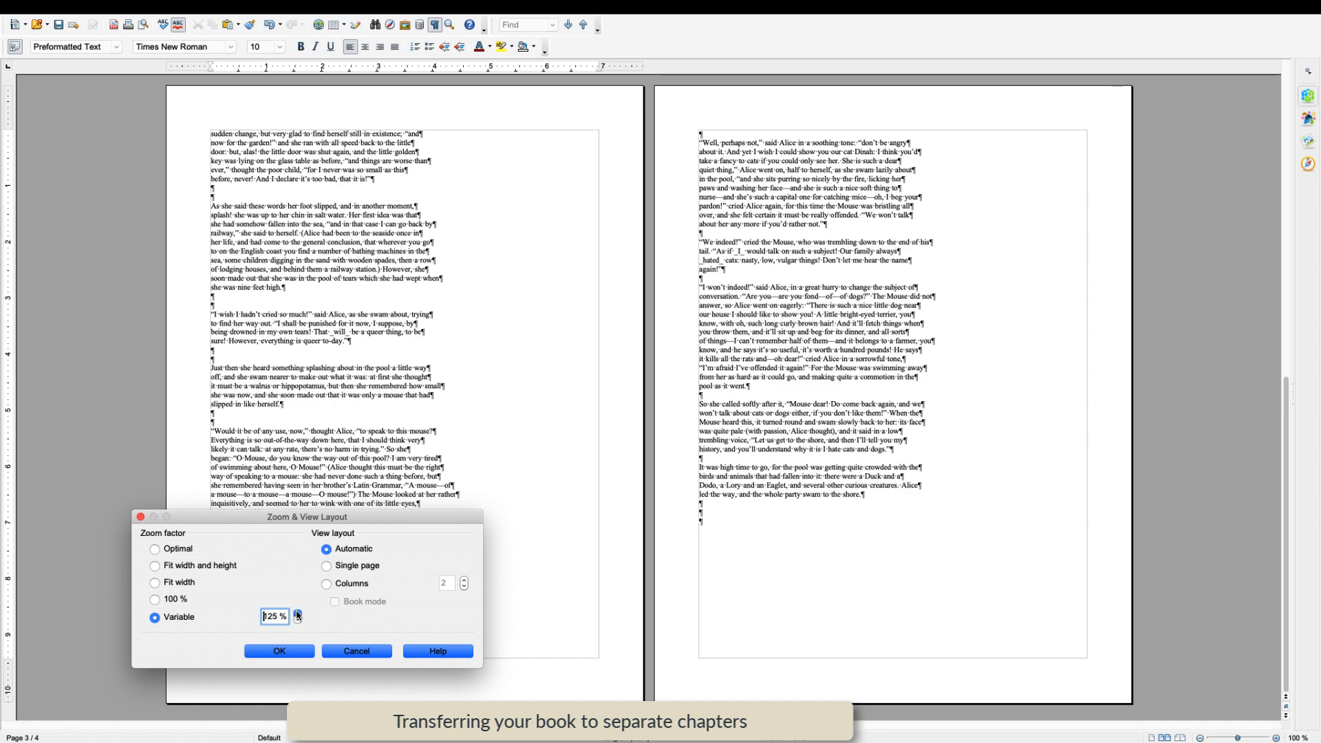
{"action": "left_click", "coordinate": [276, 654]}
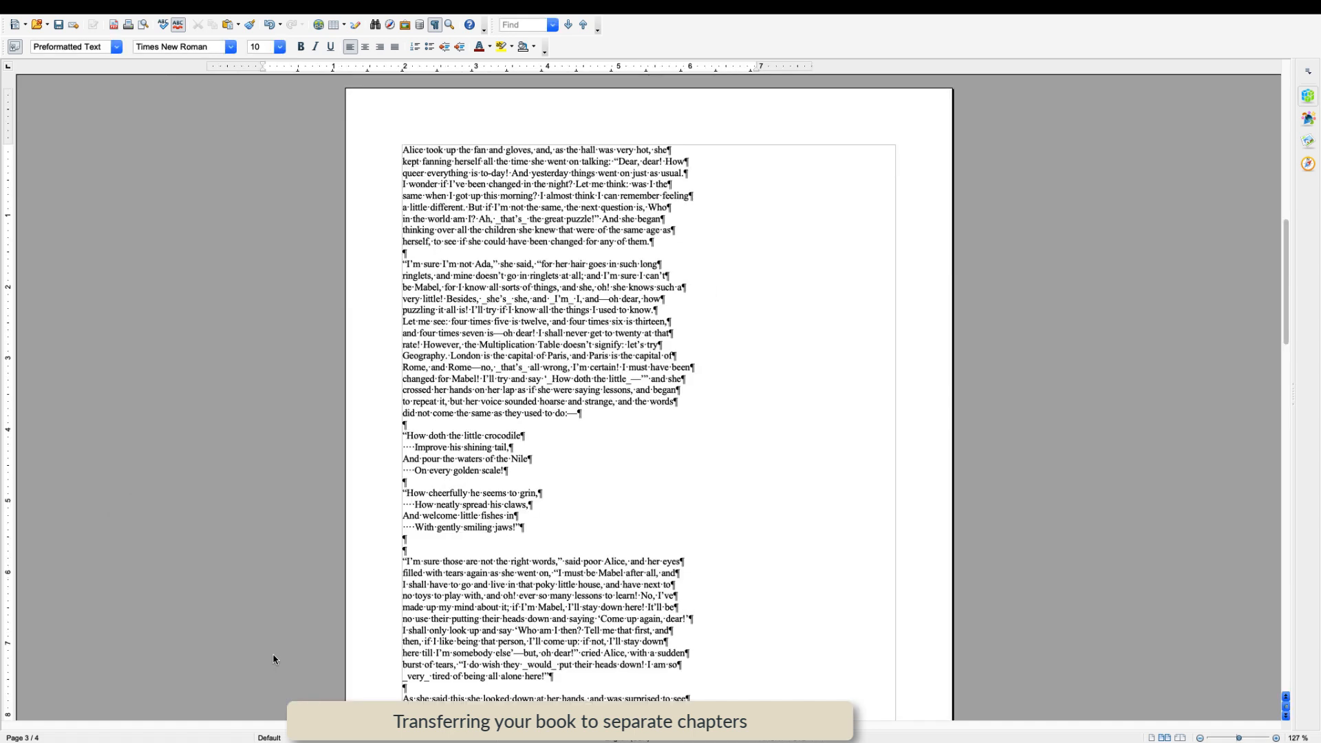
Insert an extra blank paragraph before "I'm sure I'm not Ada" and before "How doth the little crocodile"
{"action": "scroll", "coordinate": [464, 423], "scroll_direction": "down", "scroll_amount": 10}
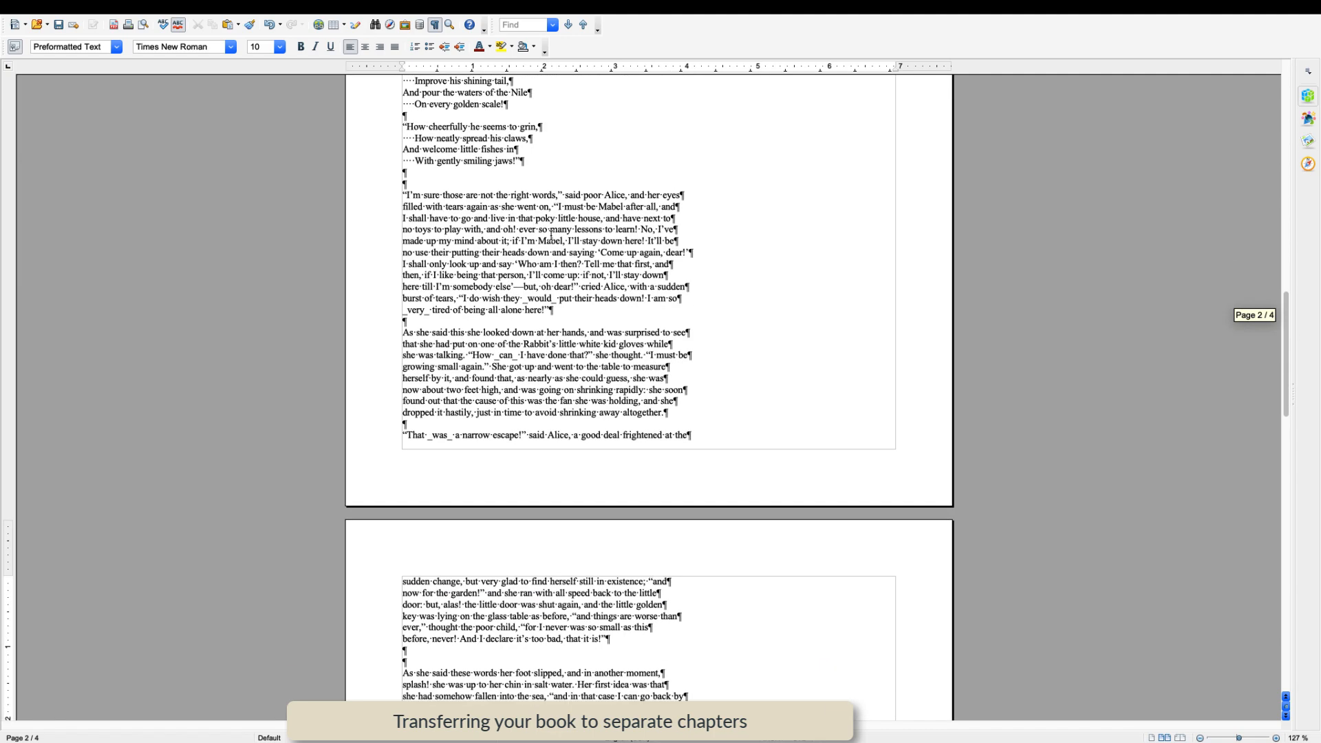
{"action": "scroll", "coordinate": [418, 263], "scroll_direction": "up", "scroll_amount": 12}
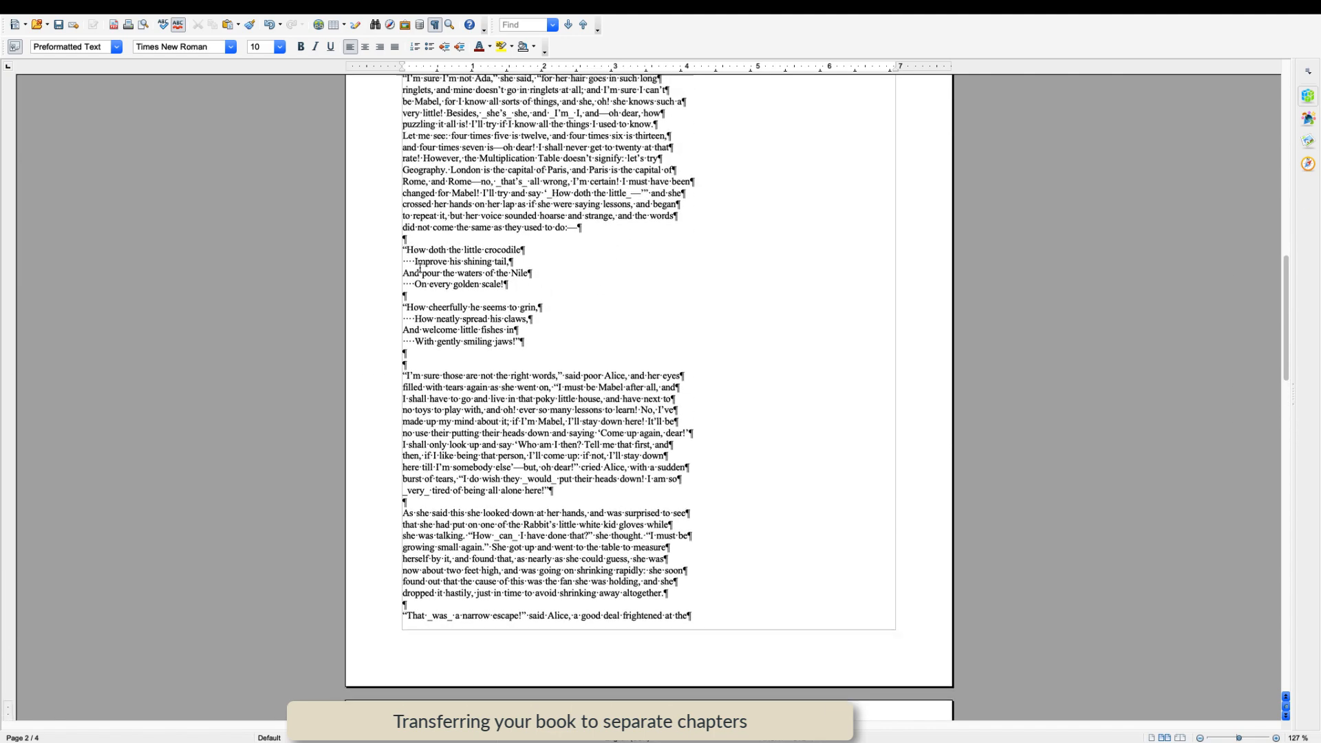
{"action": "scroll", "coordinate": [418, 264], "scroll_direction": "up", "scroll_amount": 6}
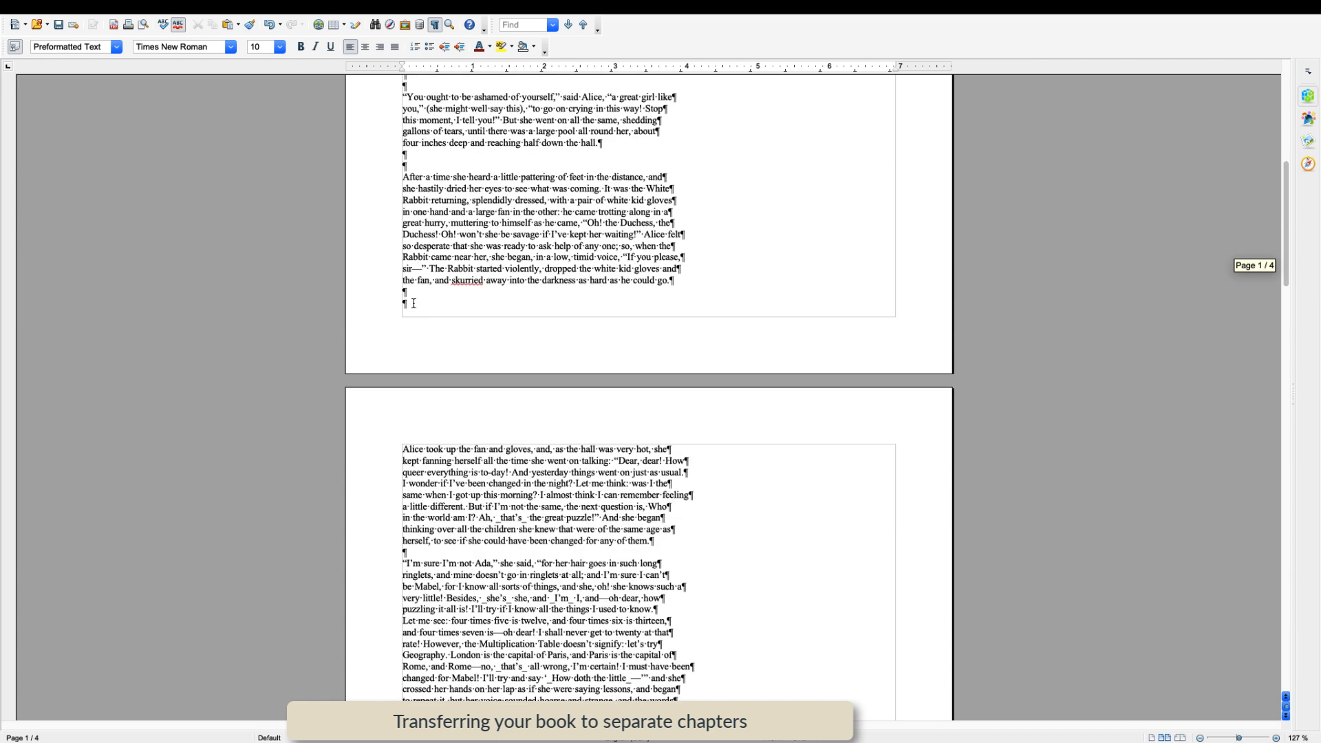
{"action": "scroll", "coordinate": [430, 364], "scroll_direction": "down", "scroll_amount": 3}
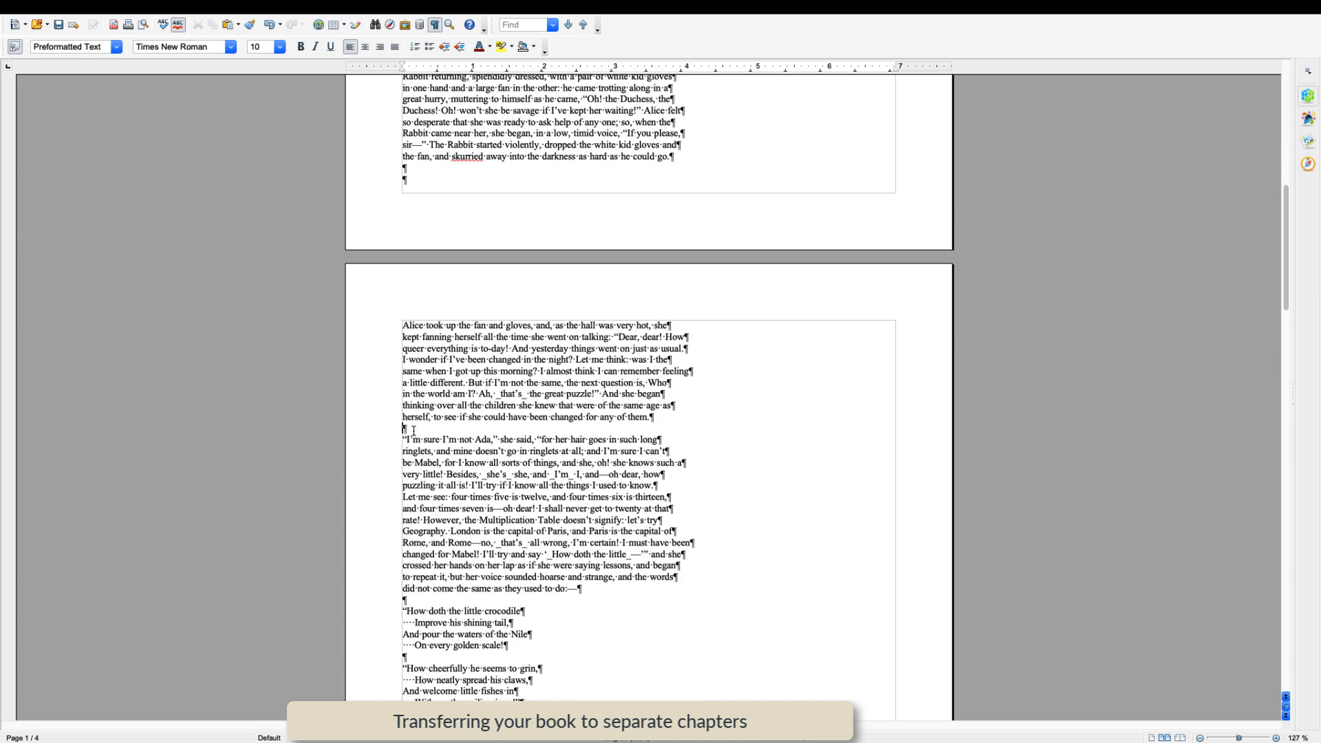
{"action": "left_click", "coordinate": [433, 429]}
{"action": "key", "text": "Return"}
{"action": "scroll", "coordinate": [435, 440], "scroll_direction": "down", "scroll_amount": 4}
{"action": "left_click", "coordinate": [420, 424]}
{"action": "key", "text": "Return"}
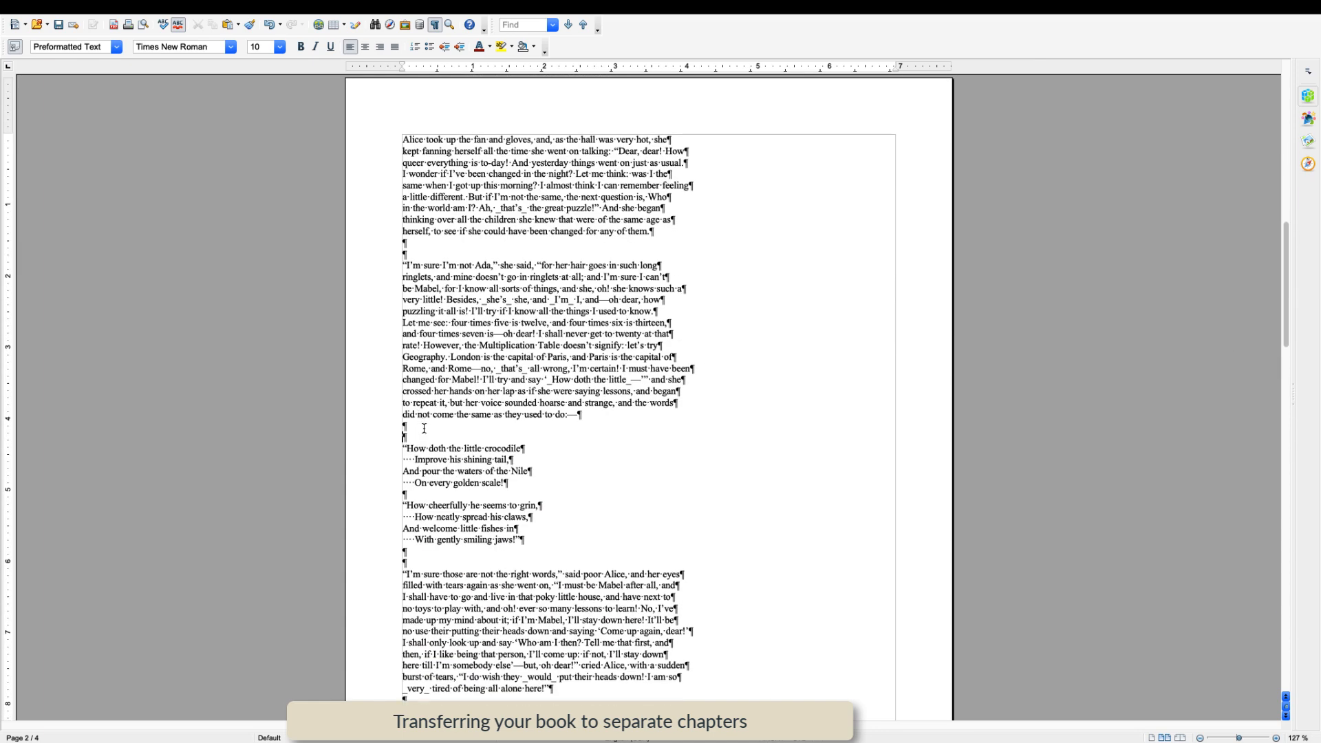
Insert an extra blank paragraph before the "How cheerfully he seems to grin" verse and another after "With gently smiling jaws!"
{"action": "scroll", "coordinate": [420, 424], "scroll_direction": "down", "scroll_amount": 3}
{"action": "left_click", "coordinate": [418, 362]}
{"action": "key", "text": "Return"}
{"action": "scroll", "coordinate": [419, 362], "scroll_direction": "down", "scroll_amount": 2}
{"action": "left_click", "coordinate": [420, 351]}
{"action": "key", "text": "Return"}
Insert an extra blank paragraph before "As she said this she looked down" and before "That was a narrow escape!"
{"action": "scroll", "coordinate": [419, 367], "scroll_direction": "down", "scroll_amount": 3}
{"action": "scroll", "coordinate": [419, 367], "scroll_direction": "down", "scroll_amount": 1}
{"action": "left_click", "coordinate": [416, 311]}
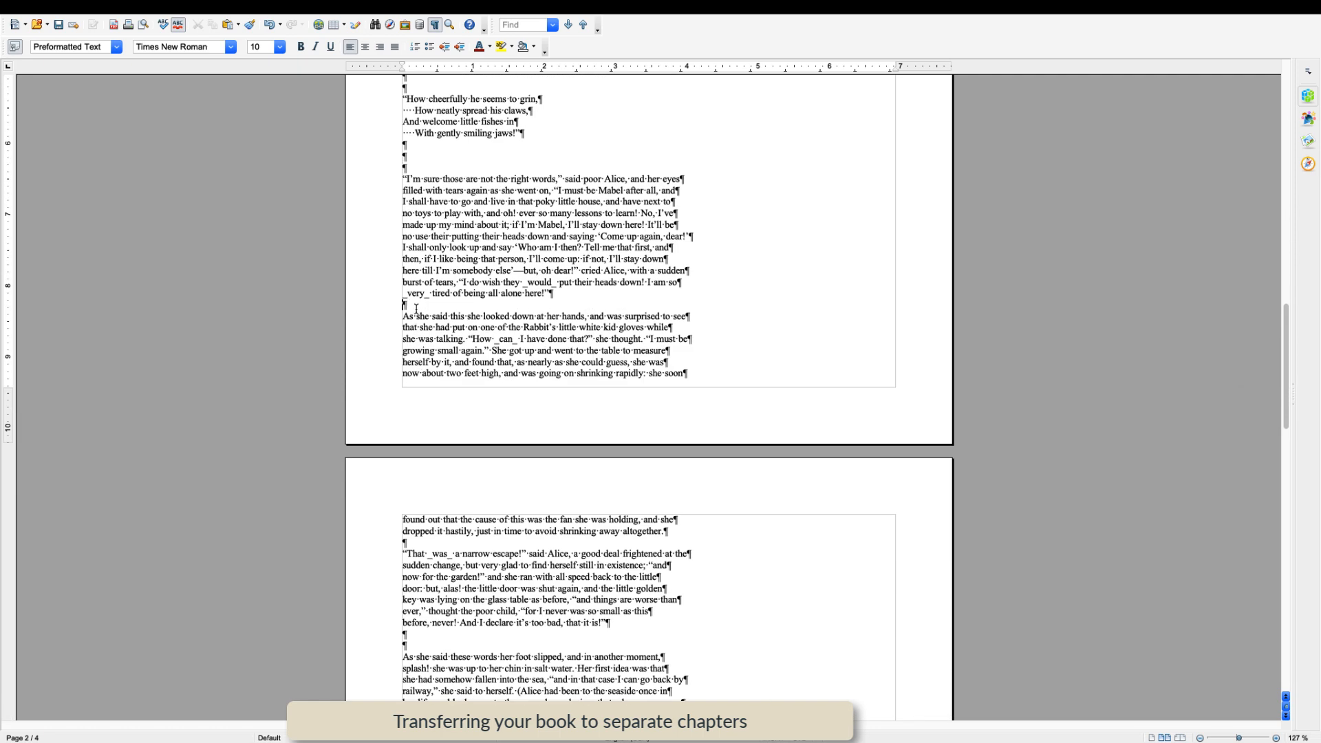
{"action": "key", "text": "Return"}
{"action": "scroll", "coordinate": [417, 344], "scroll_direction": "down", "scroll_amount": 2}
{"action": "left_click", "coordinate": [415, 463]}
{"action": "key", "text": "Return"}
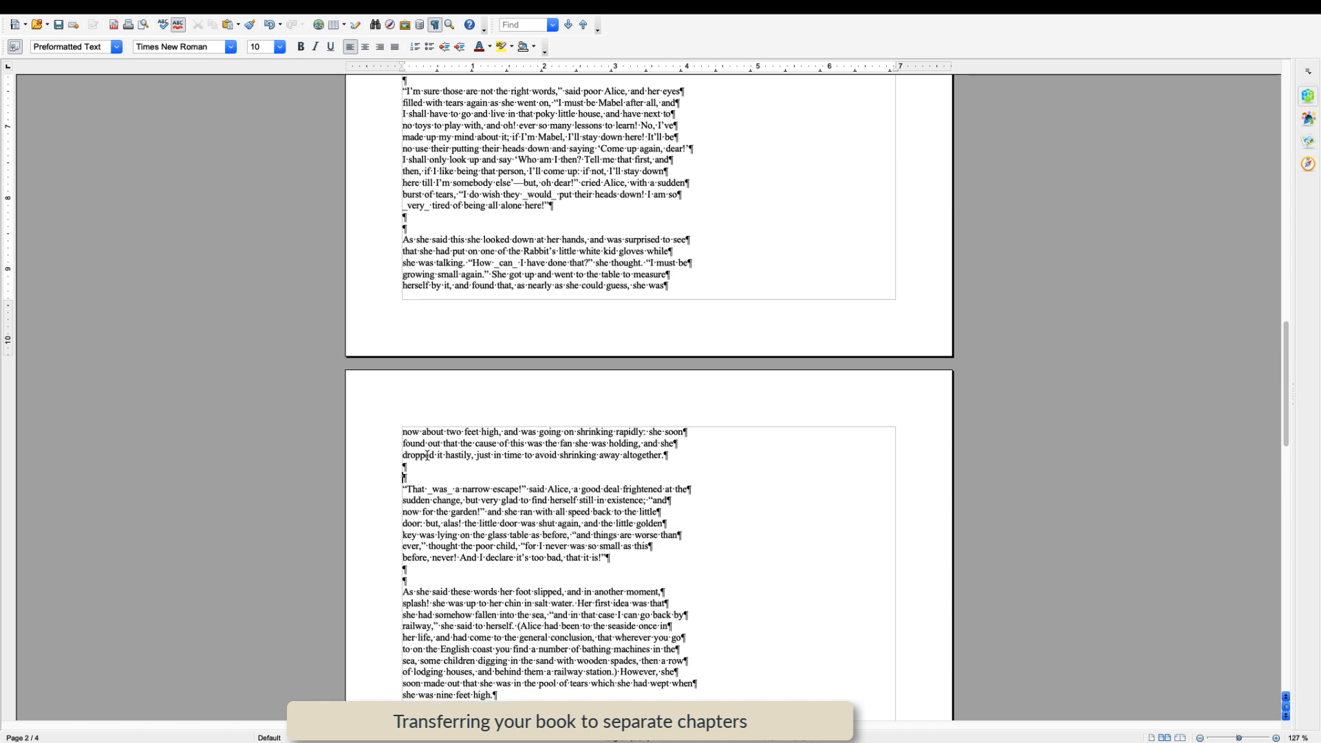
Insert one more blank paragraph before "As she said these words", "I wish I hadn't cried so much!" and "Just then she heard something"
{"action": "scroll", "coordinate": [424, 446], "scroll_direction": "down", "scroll_amount": 2}
{"action": "left_click", "coordinate": [415, 444]}
{"action": "key", "text": "Return"}
{"action": "scroll", "coordinate": [420, 454], "scroll_direction": "down", "scroll_amount": 2}
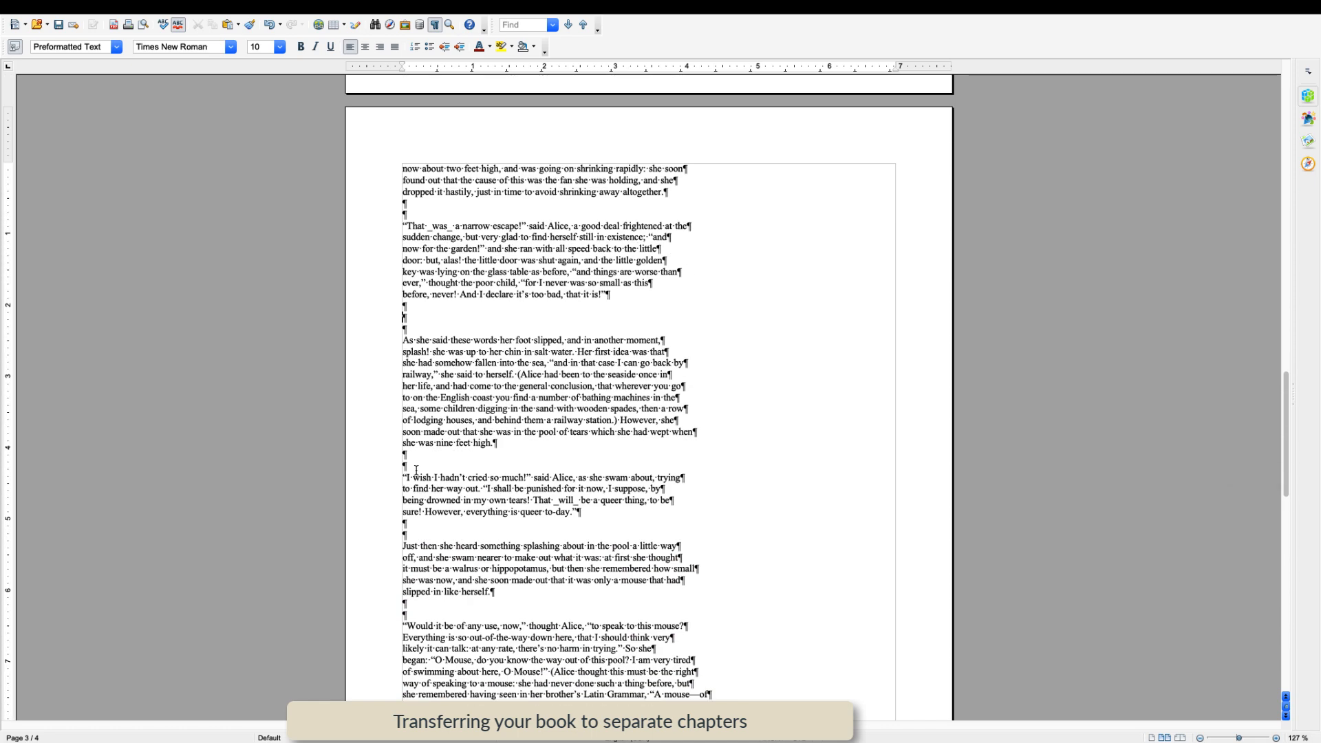
{"action": "left_click", "coordinate": [427, 469]}
{"action": "key", "text": "Return"}
{"action": "scroll", "coordinate": [424, 463], "scroll_direction": "down", "scroll_amount": 2}
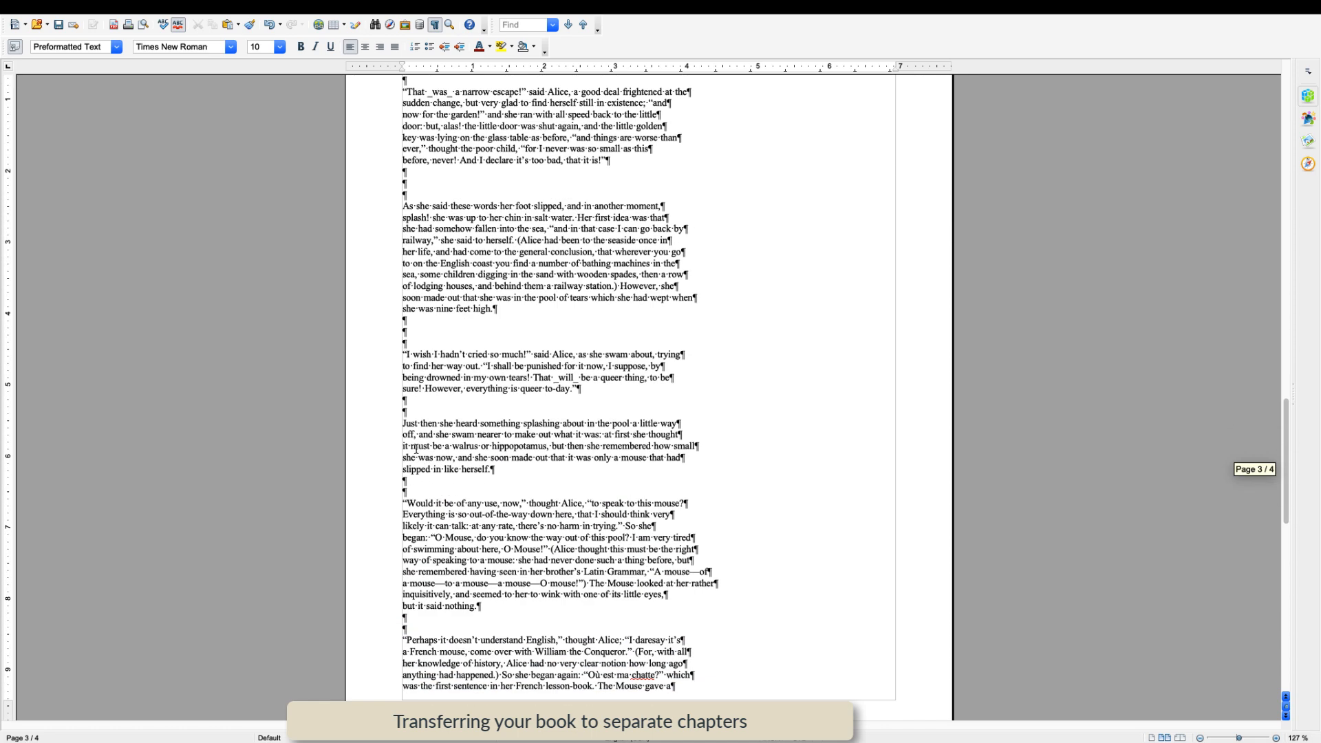
{"action": "left_click", "coordinate": [425, 411]}
{"action": "key", "text": "Return"}
Insert one more blank paragraph before "Would it be of any use, now", "Perhaps it doesn't understand English" and "Not like cats!"
{"action": "scroll", "coordinate": [421, 434], "scroll_direction": "down", "scroll_amount": 3}
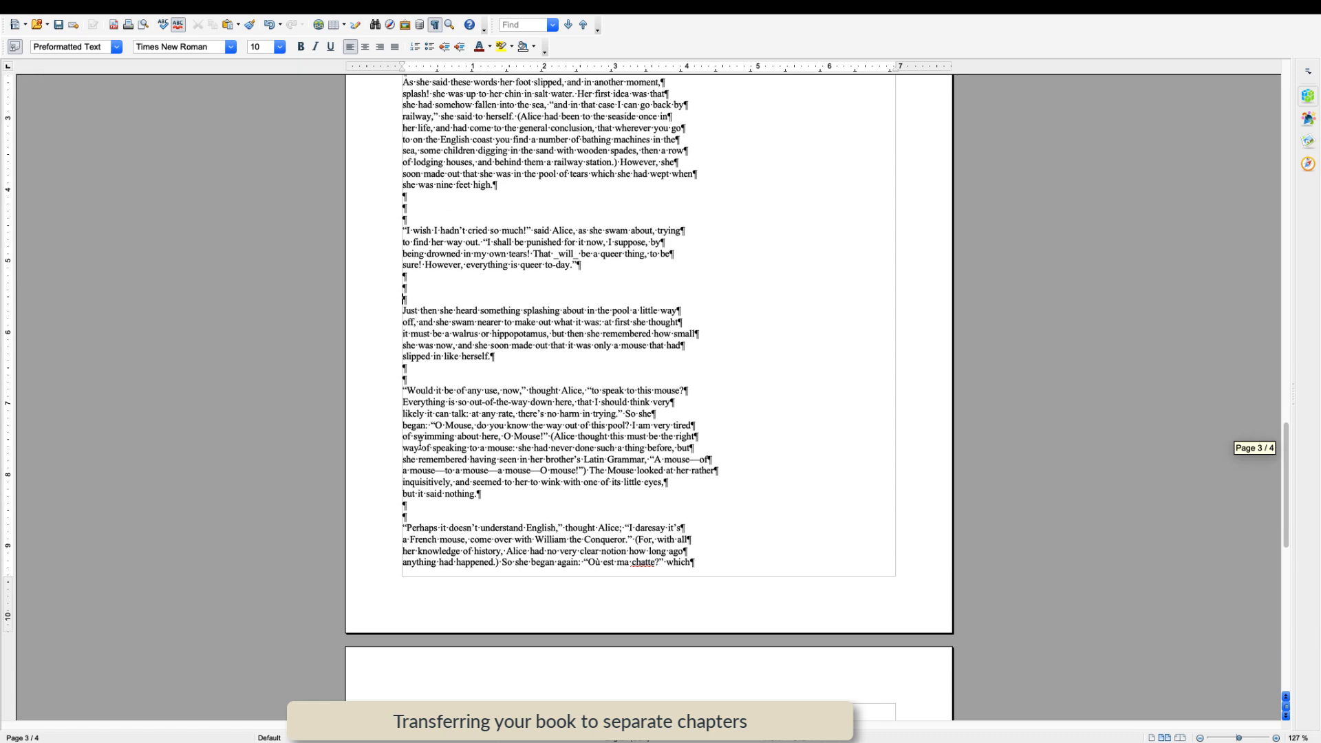
{"action": "left_click", "coordinate": [418, 336]}
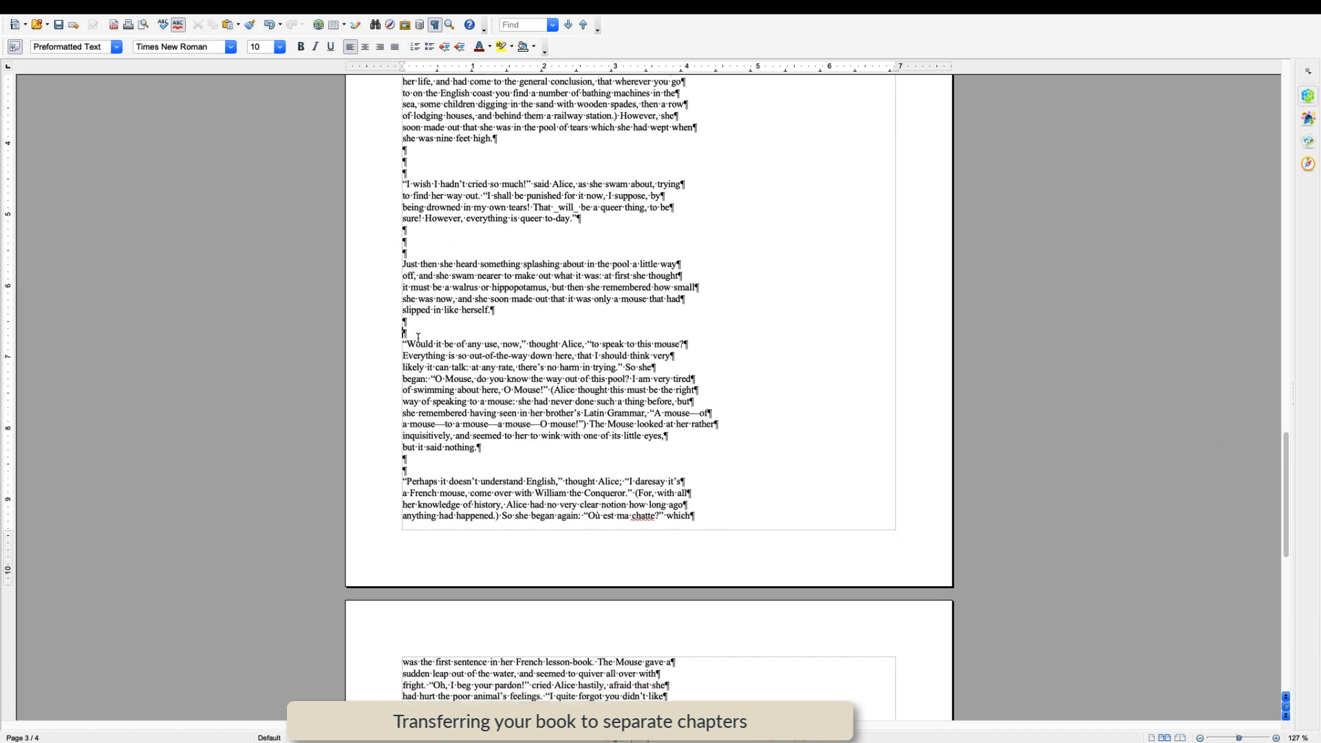
{"action": "key", "text": "Return"}
{"action": "scroll", "coordinate": [412, 398], "scroll_direction": "down", "scroll_amount": 2}
{"action": "left_click", "coordinate": [411, 383]}
{"action": "key", "text": "Return"}
{"action": "scroll", "coordinate": [414, 448], "scroll_direction": "down", "scroll_amount": 2}
{"action": "left_click", "coordinate": [406, 525]}
{"action": "key", "text": "Return"}
Add an extra blank paragraph before "Well, perhaps not" and before "We indeed!"
{"action": "scroll", "coordinate": [413, 520], "scroll_direction": "down", "scroll_amount": 2}
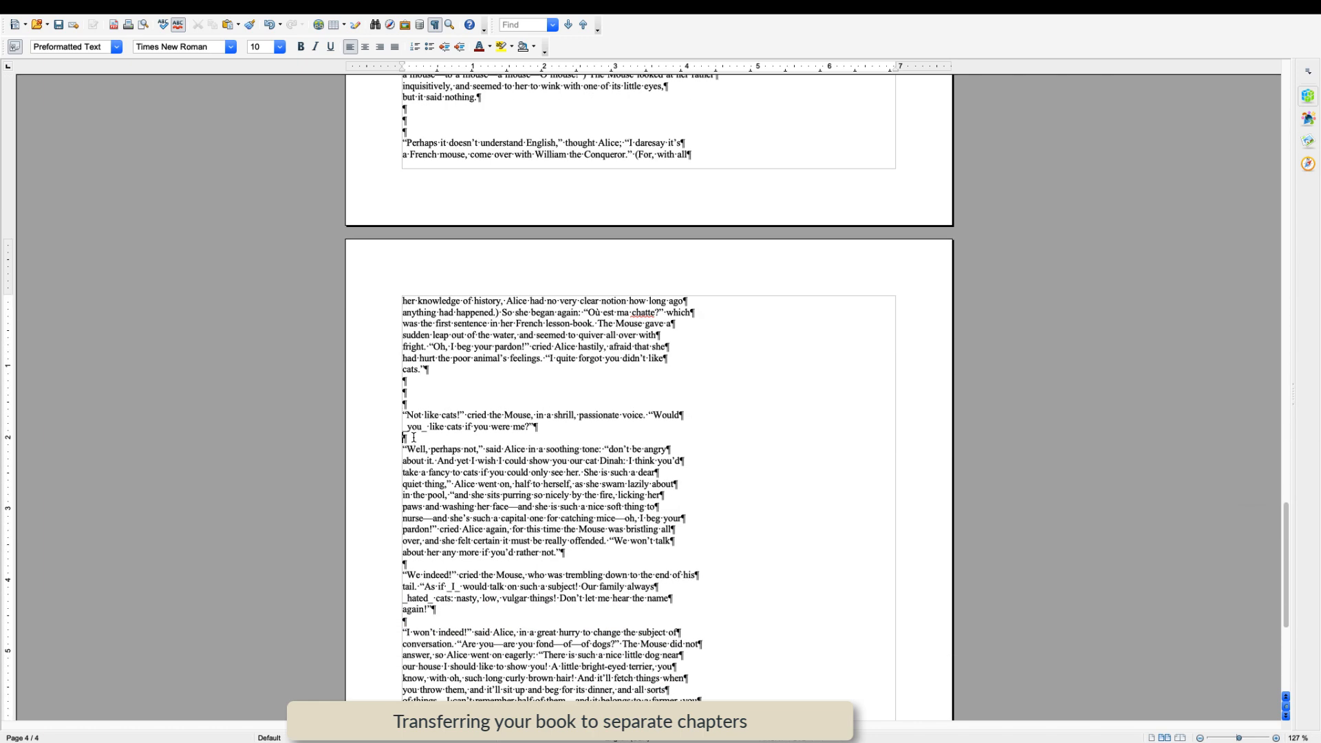
{"action": "left_click", "coordinate": [413, 438]}
{"action": "key", "text": "Return"}
{"action": "scroll", "coordinate": [420, 454], "scroll_direction": "down", "scroll_amount": 2}
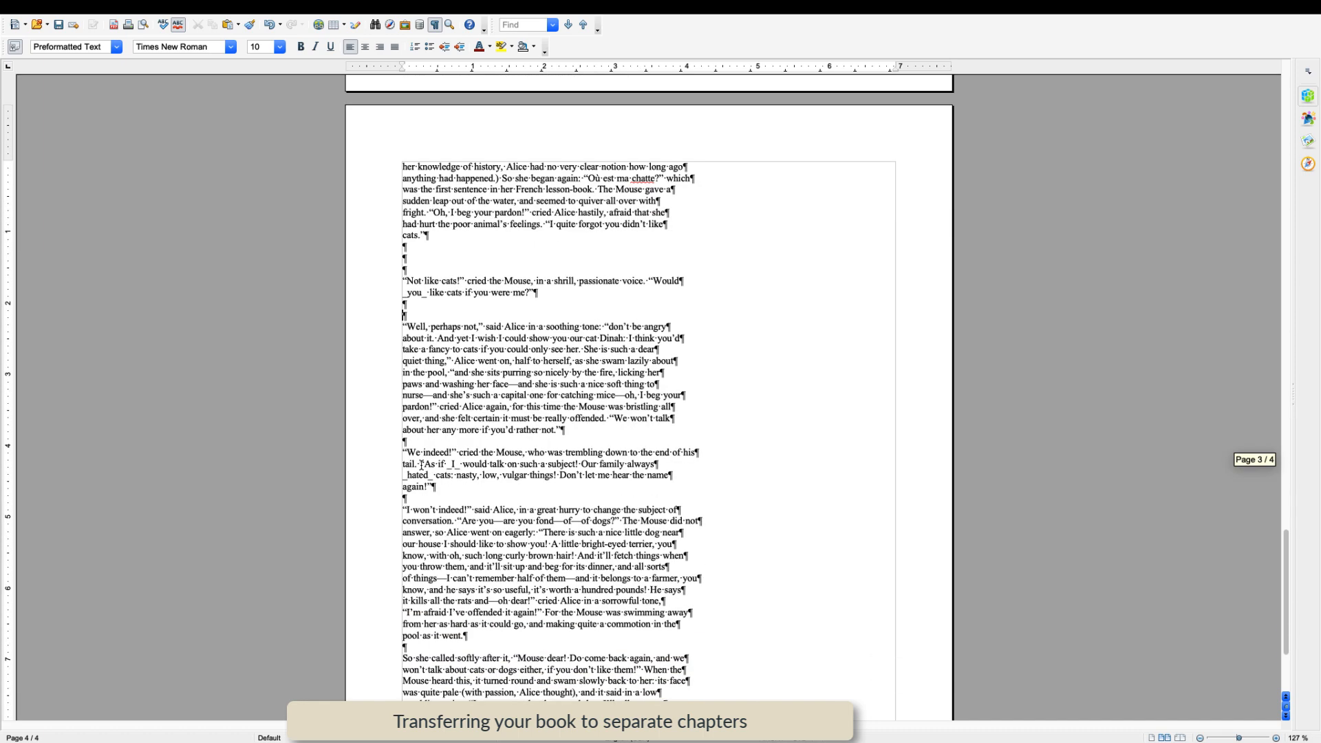
{"action": "left_click", "coordinate": [414, 442]}
{"action": "key", "text": "Return"}
Add an extra blank paragraph before "I won't indeed!", "So she called softly after it" and "It was high time to go"
{"action": "scroll", "coordinate": [424, 490], "scroll_direction": "down", "scroll_amount": 3}
{"action": "left_click", "coordinate": [413, 473]}
{"action": "key", "text": "Return"}
{"action": "scroll", "coordinate": [424, 485], "scroll_direction": "down", "scroll_amount": 1}
{"action": "left_click", "coordinate": [413, 480]}
{"action": "key", "text": "Return"}
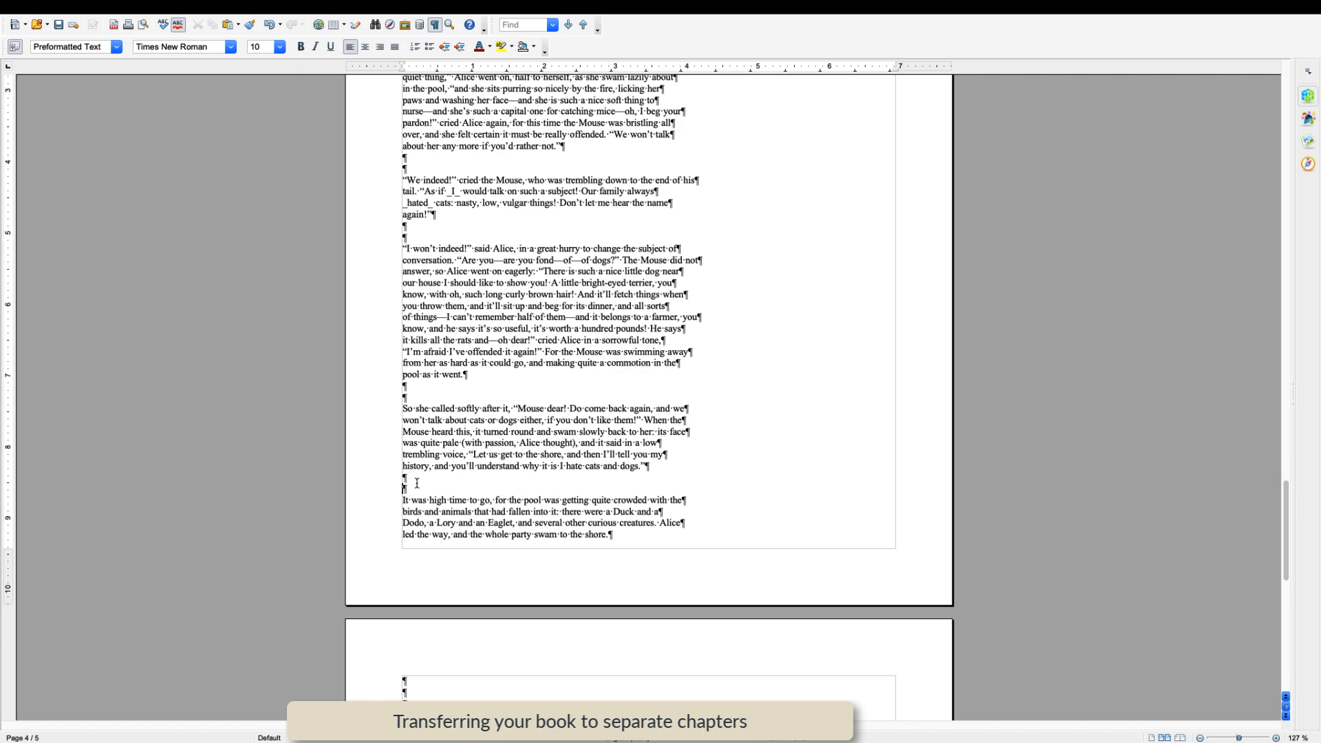
{"action": "scroll", "coordinate": [415, 485], "scroll_direction": "down", "scroll_amount": 1}
Open Find & Replace, enter $ as the search term and expand the extra options with Regular expressions enabled
{"action": "scroll", "coordinate": [473, 430], "scroll_direction": "up", "scroll_amount": 6}
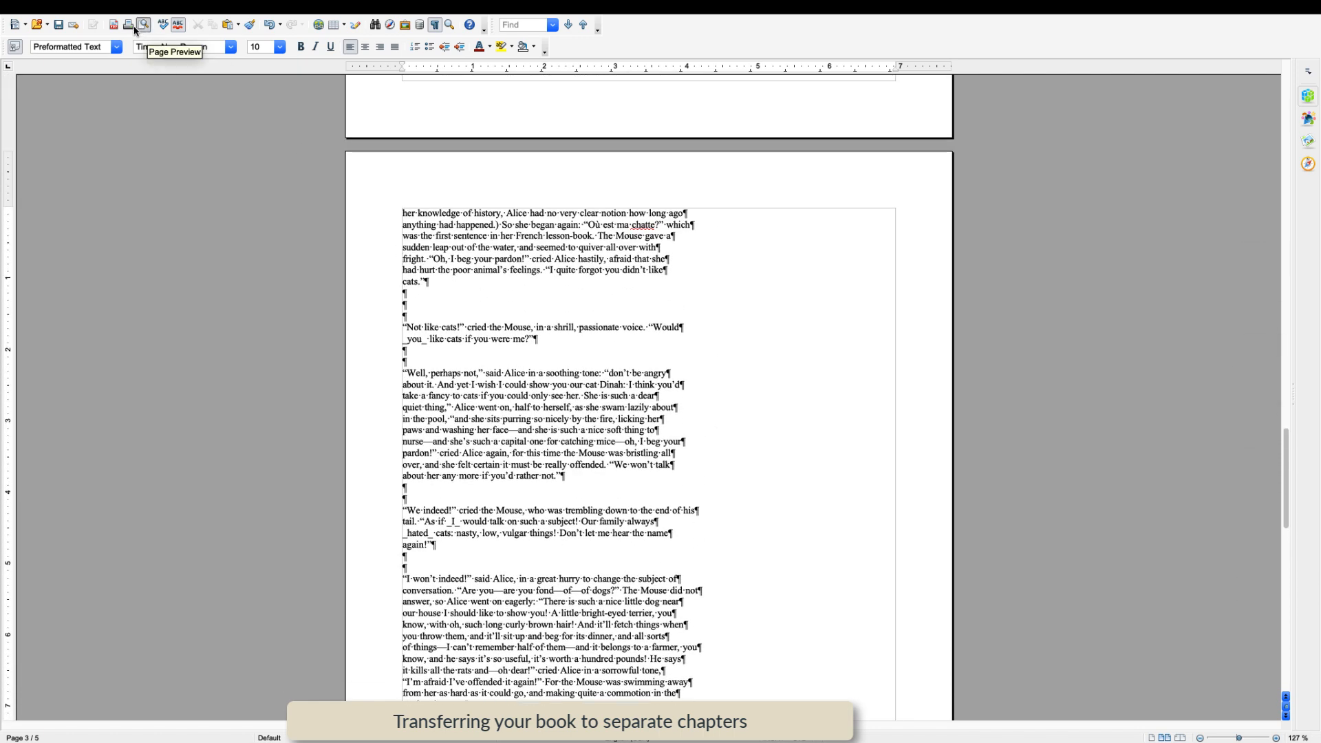
{"action": "left_click", "coordinate": [97, 129]}
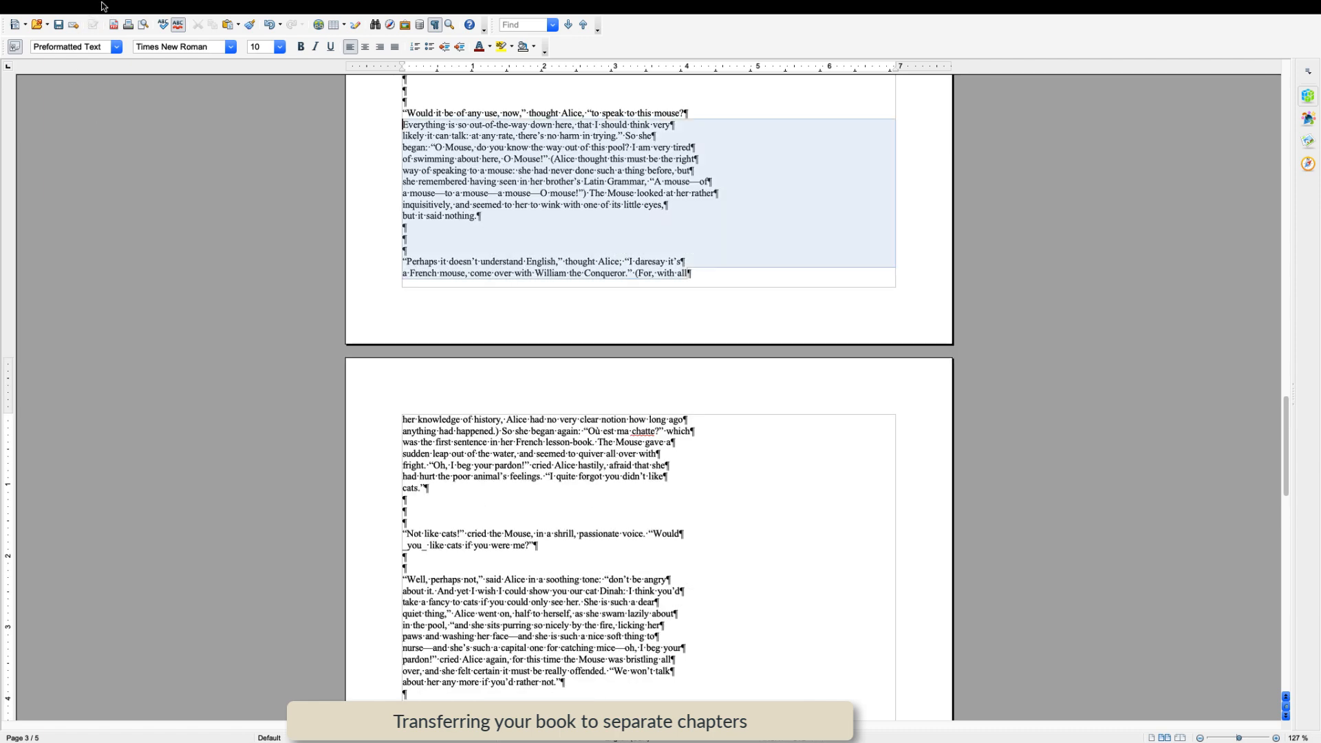
{"action": "left_click", "coordinate": [161, 182]}
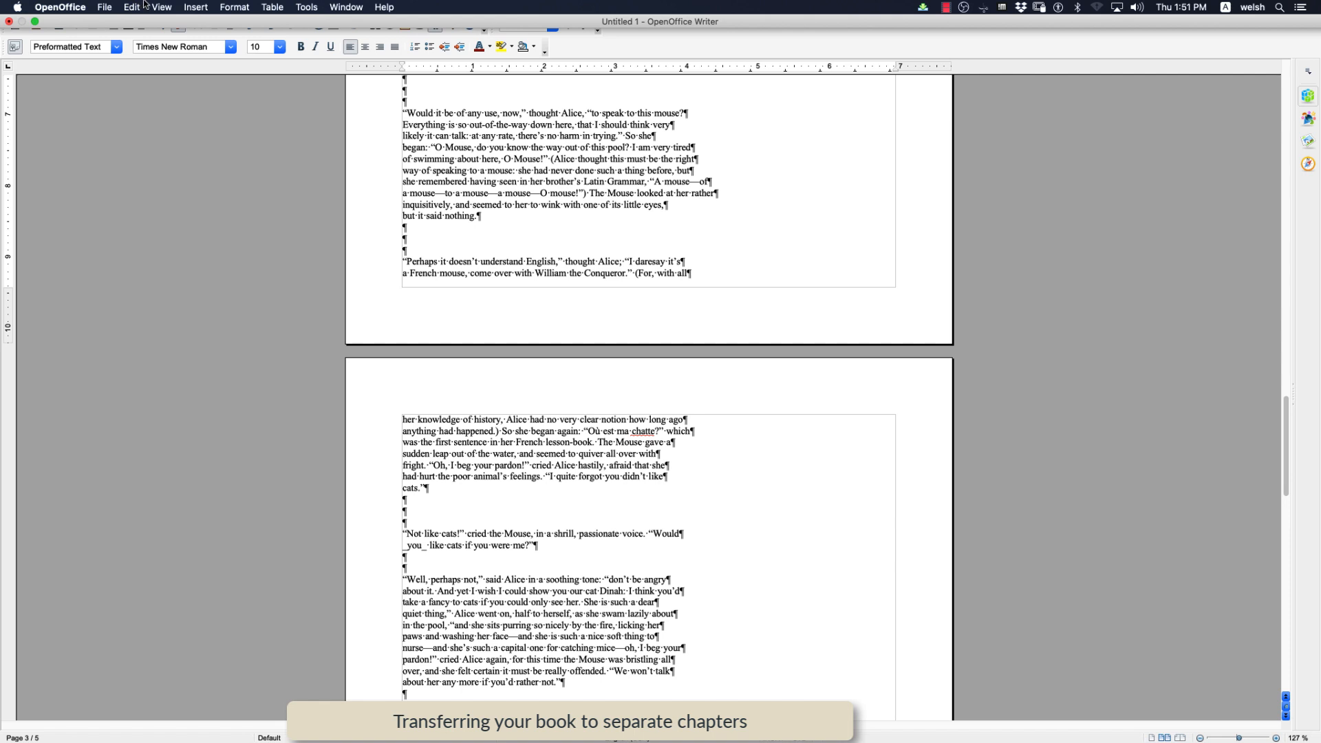
{"action": "left_click", "coordinate": [161, 7]}
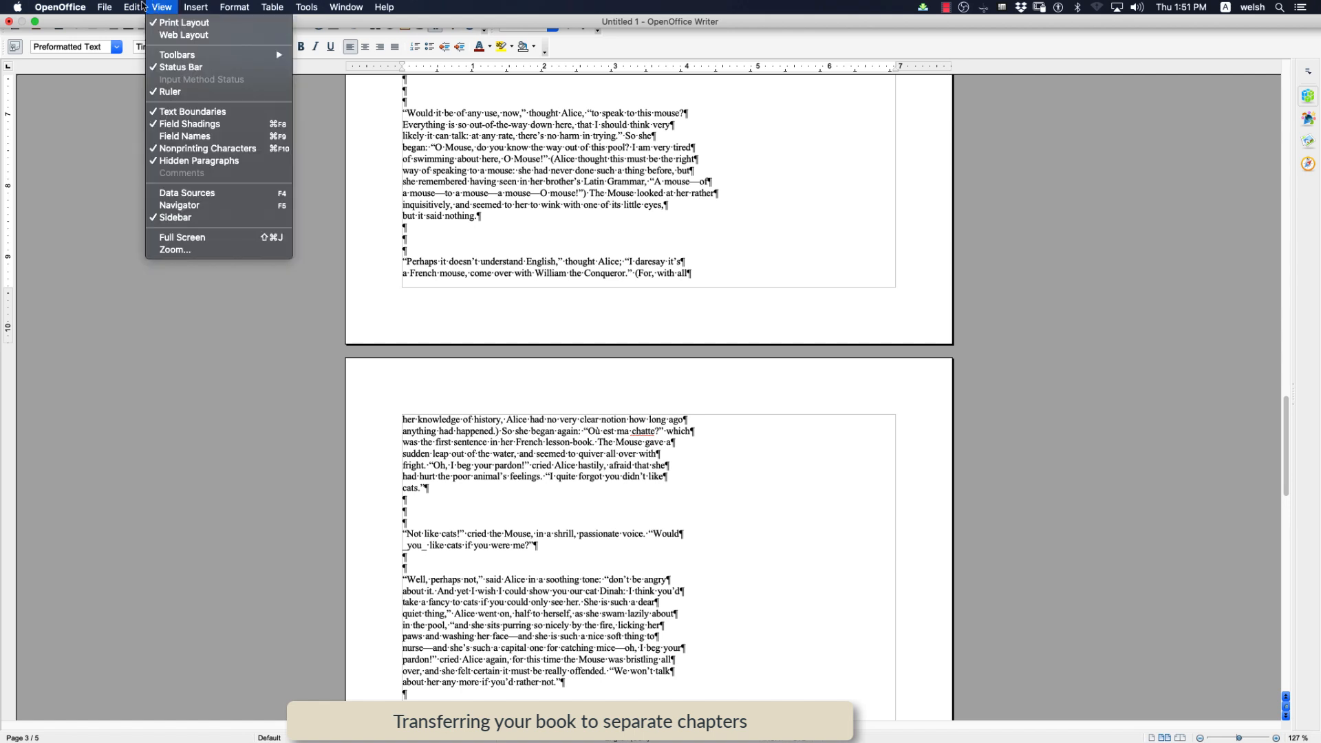
{"action": "mouse_move", "coordinate": [133, 6]}
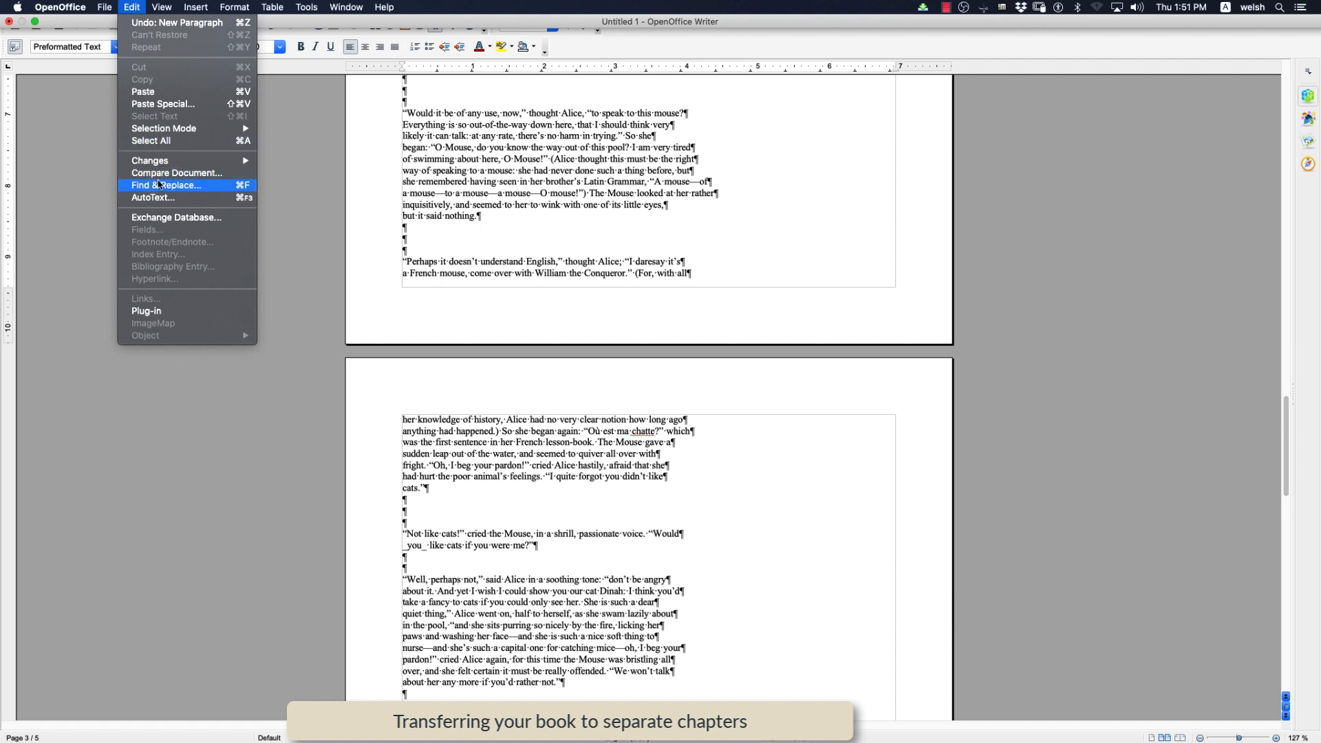
{"action": "left_click", "coordinate": [157, 187]}
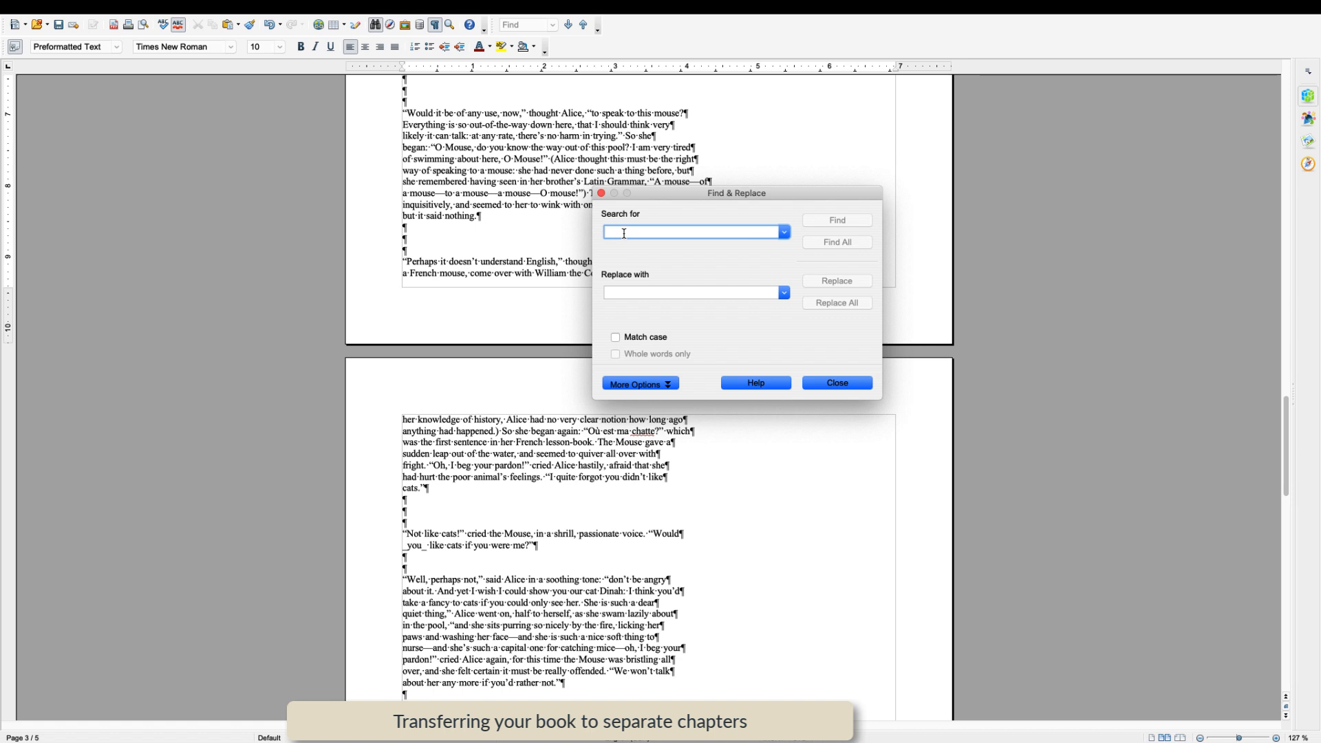
{"action": "type", "text": "$"}
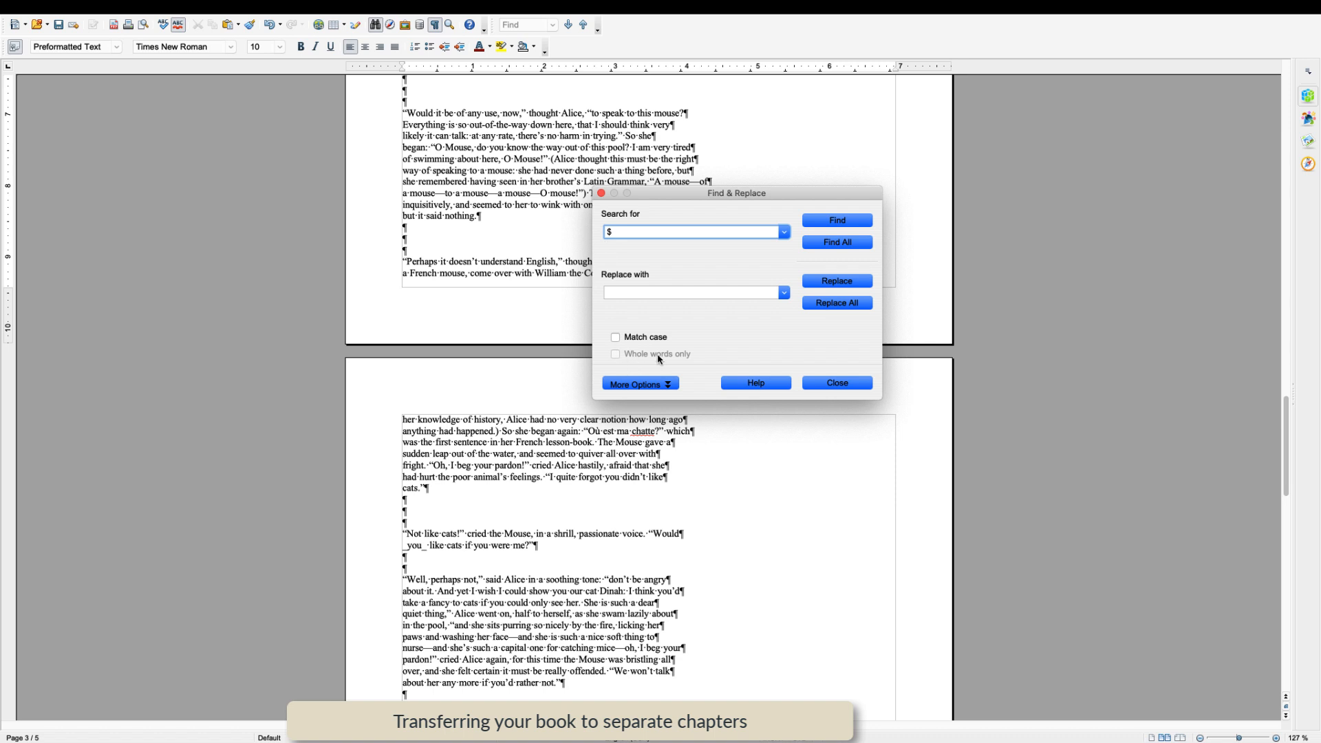
{"action": "left_click", "coordinate": [654, 386]}
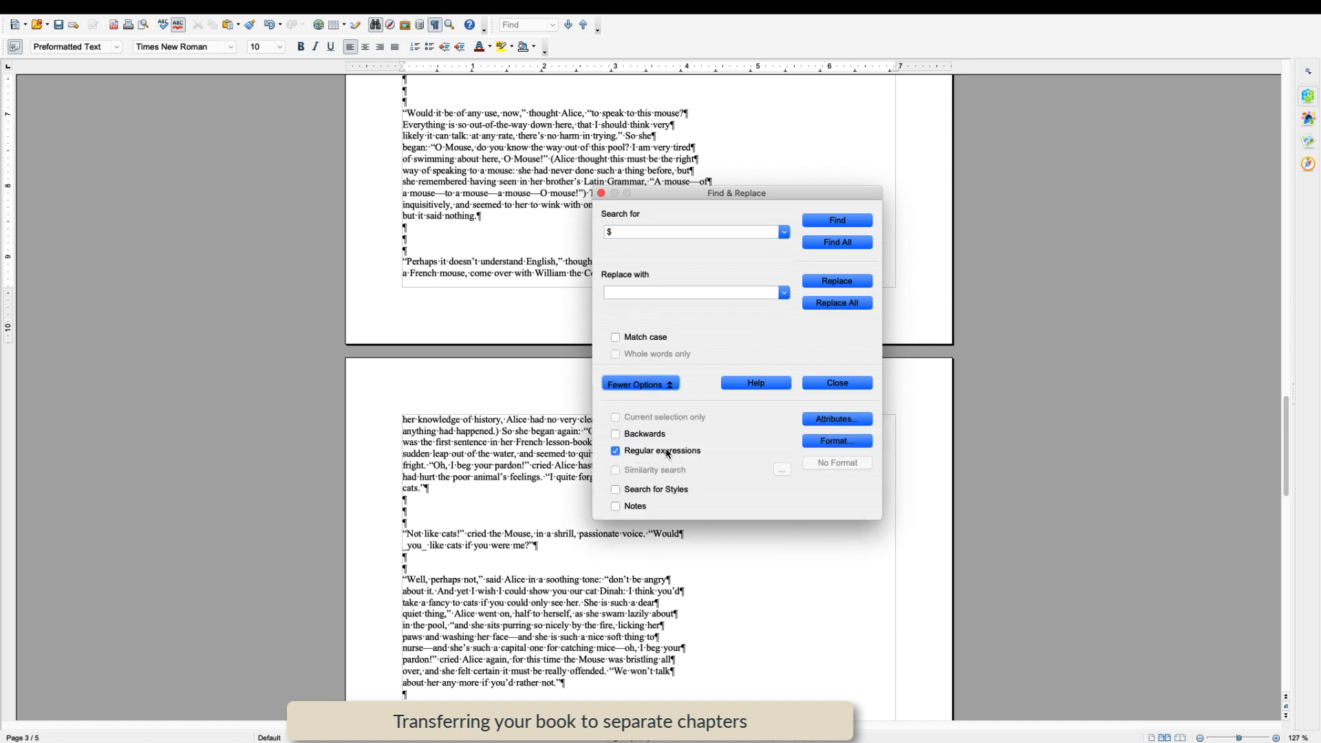
Replace all $ matches in the chapter with a single space and close Find & Replace
{"action": "left_click", "coordinate": [613, 293]}
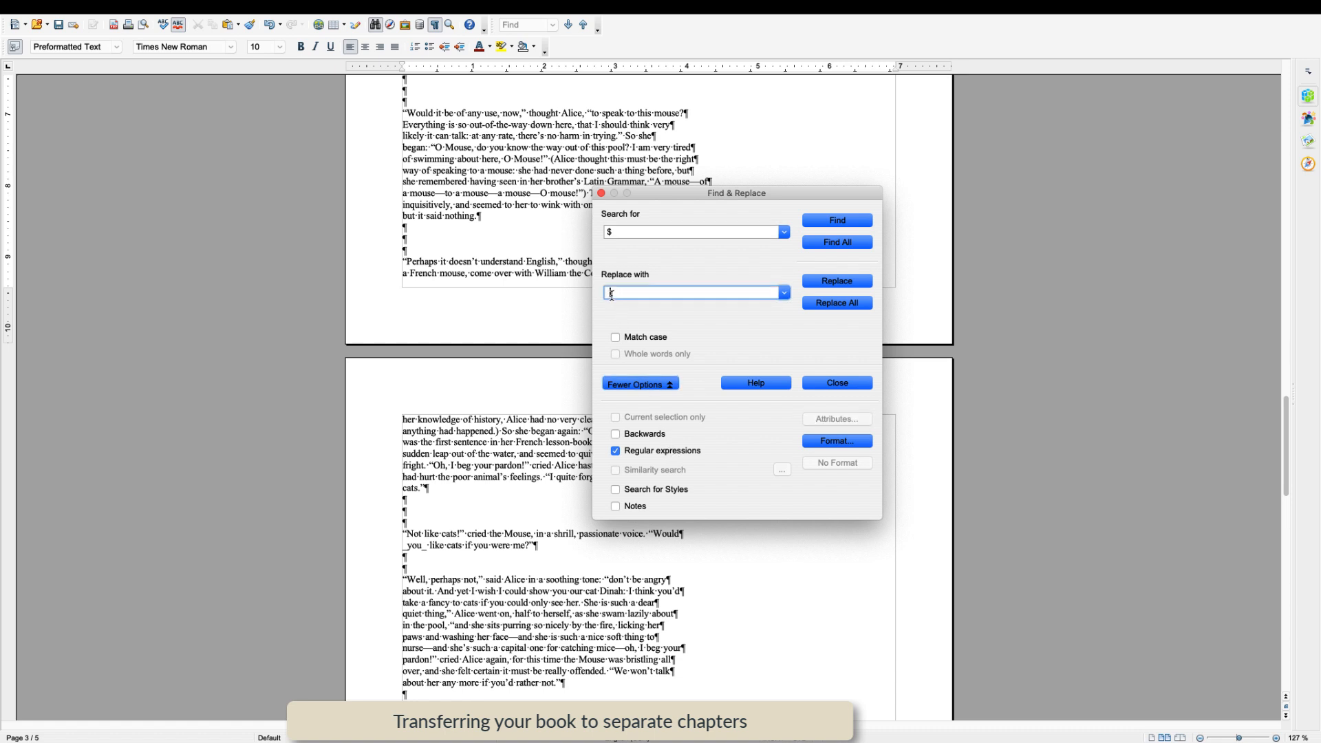
{"action": "left_click", "coordinate": [815, 304]}
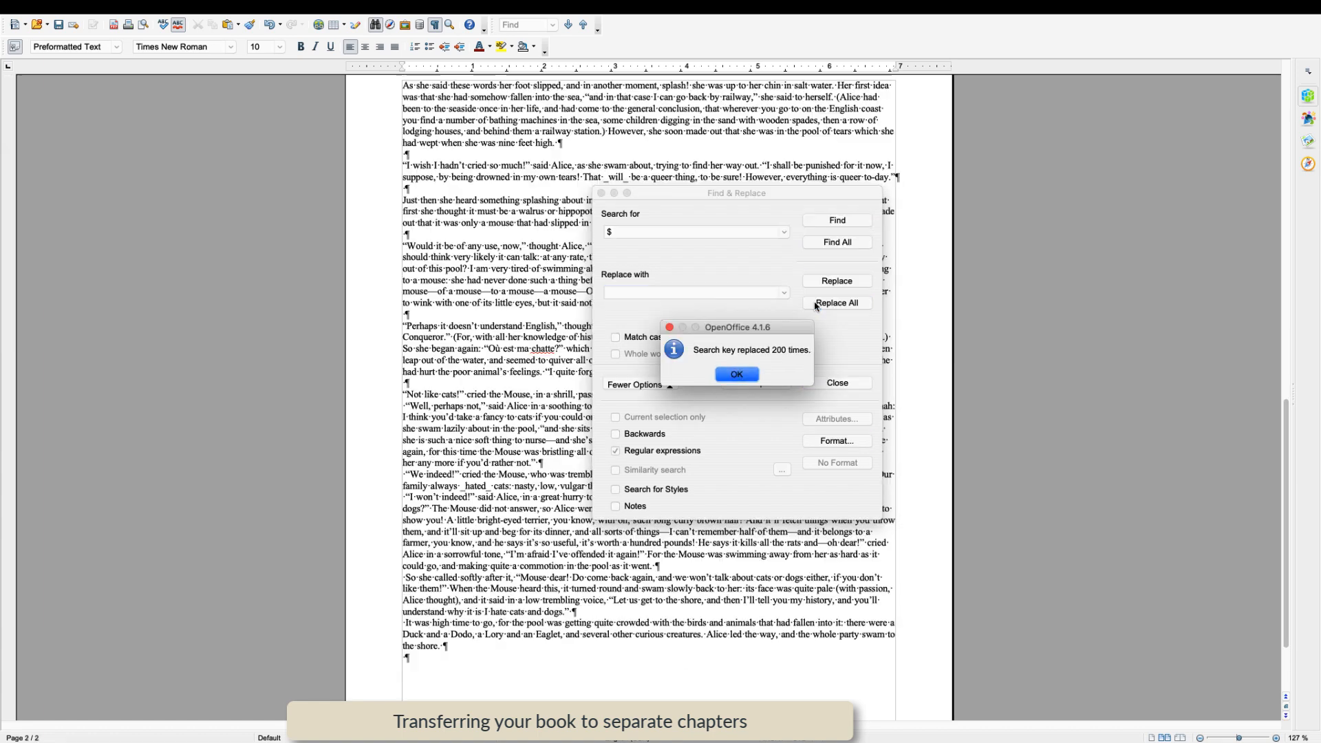
{"action": "left_click", "coordinate": [748, 376]}
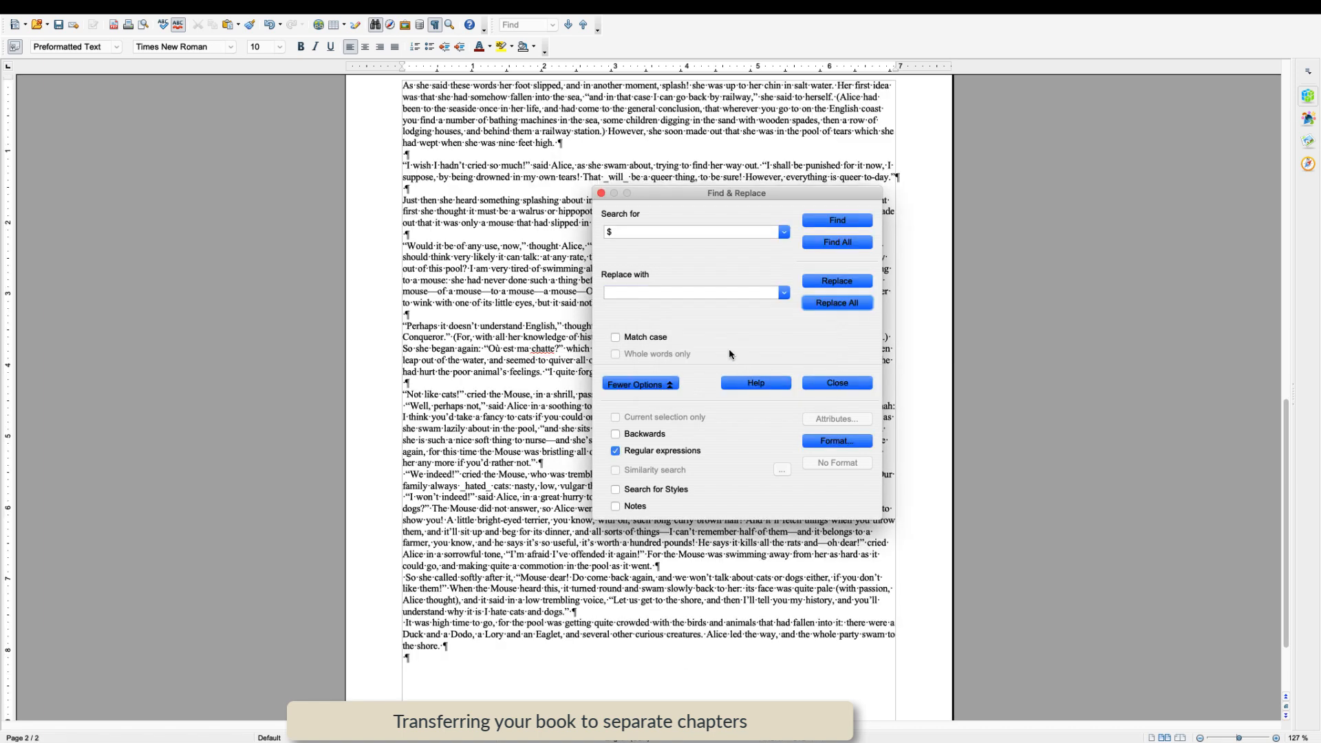
{"action": "left_click", "coordinate": [603, 193]}
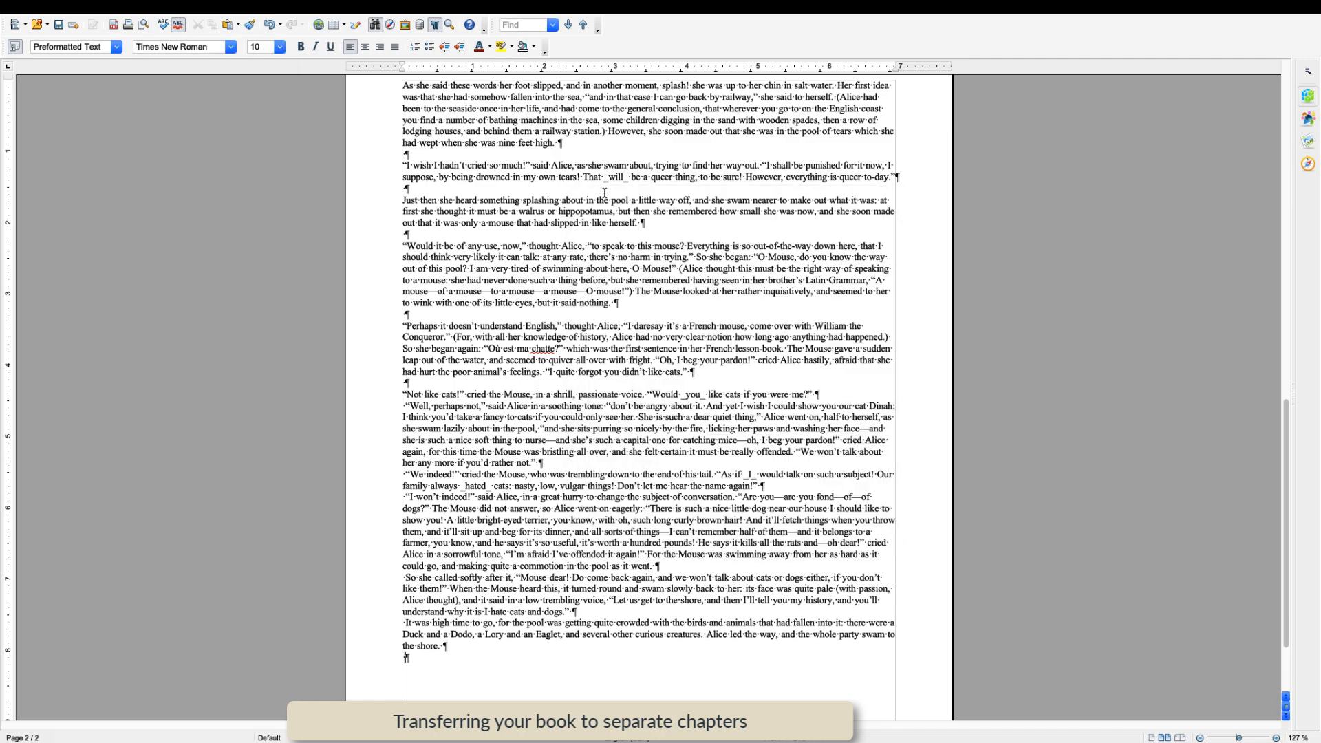
Insert a blank paragraph before "And she went on planning", "Alice's Right Foot, Esq." and "Oh dear, what nonsense"
{"action": "scroll", "coordinate": [580, 224], "scroll_direction": "up", "scroll_amount": 5}
{"action": "scroll", "coordinate": [579, 224], "scroll_direction": "up", "scroll_amount": 14}
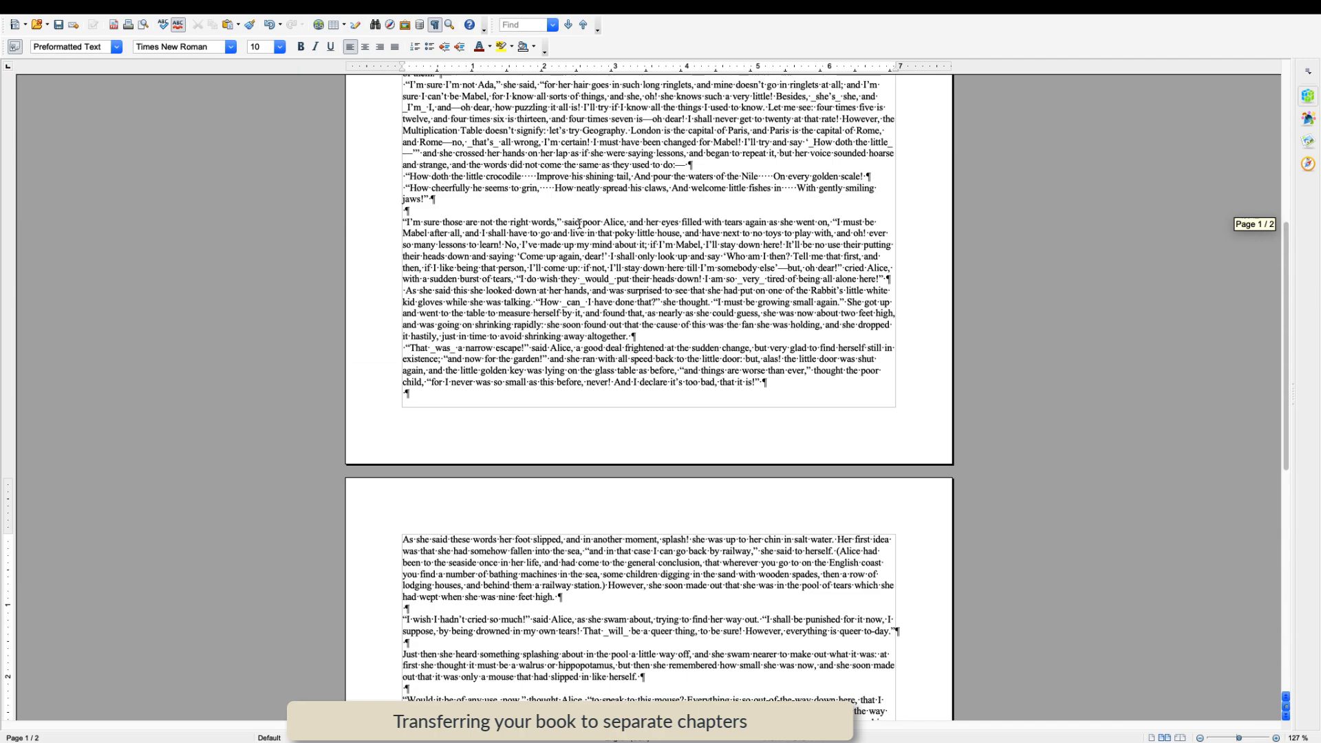
{"action": "scroll", "coordinate": [580, 225], "scroll_direction": "up", "scroll_amount": 3}
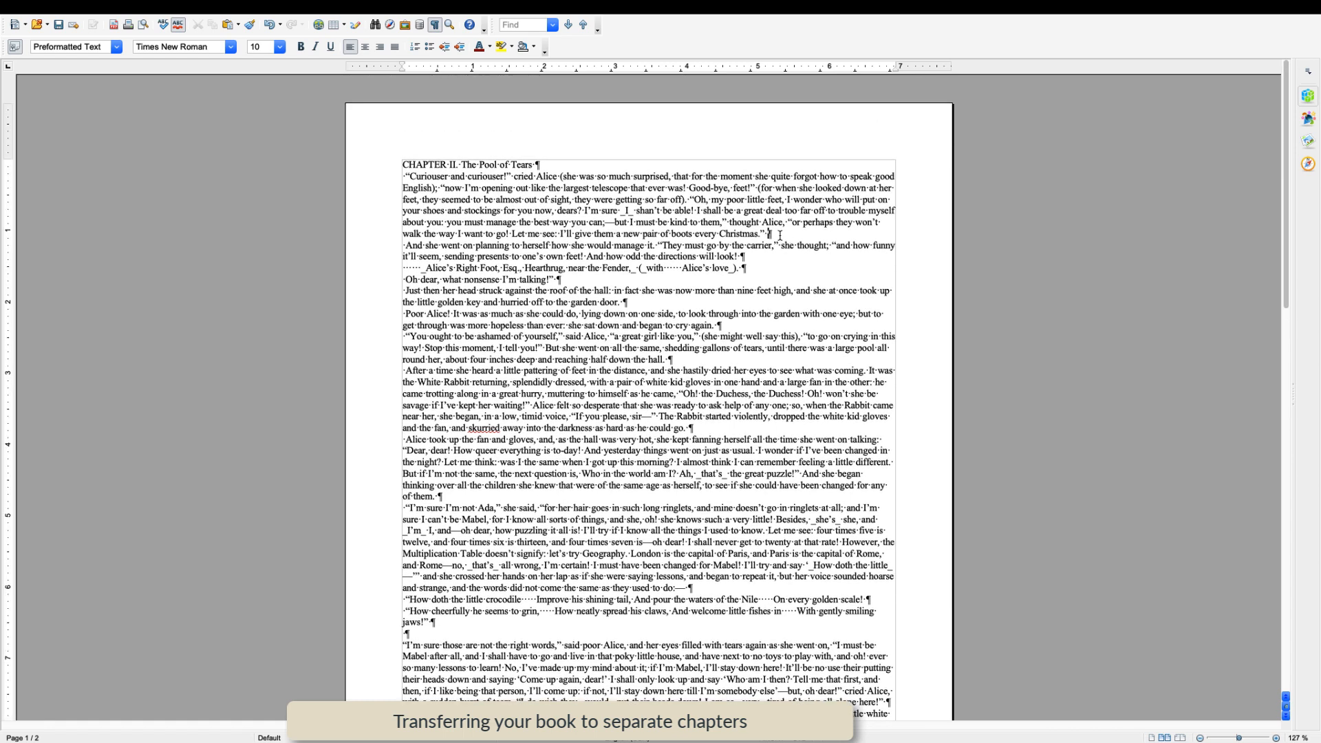
{"action": "left_click", "coordinate": [779, 235]}
{"action": "key", "text": "Return"}
{"action": "key", "text": "Return"}
{"action": "left_click", "coordinate": [754, 291]}
{"action": "key", "text": "Return"}
Insert a blank paragraph before "Just then her head struck", "Poor Alice!" and "You ought to be ashamed of yourself"
{"action": "left_click", "coordinate": [615, 315]}
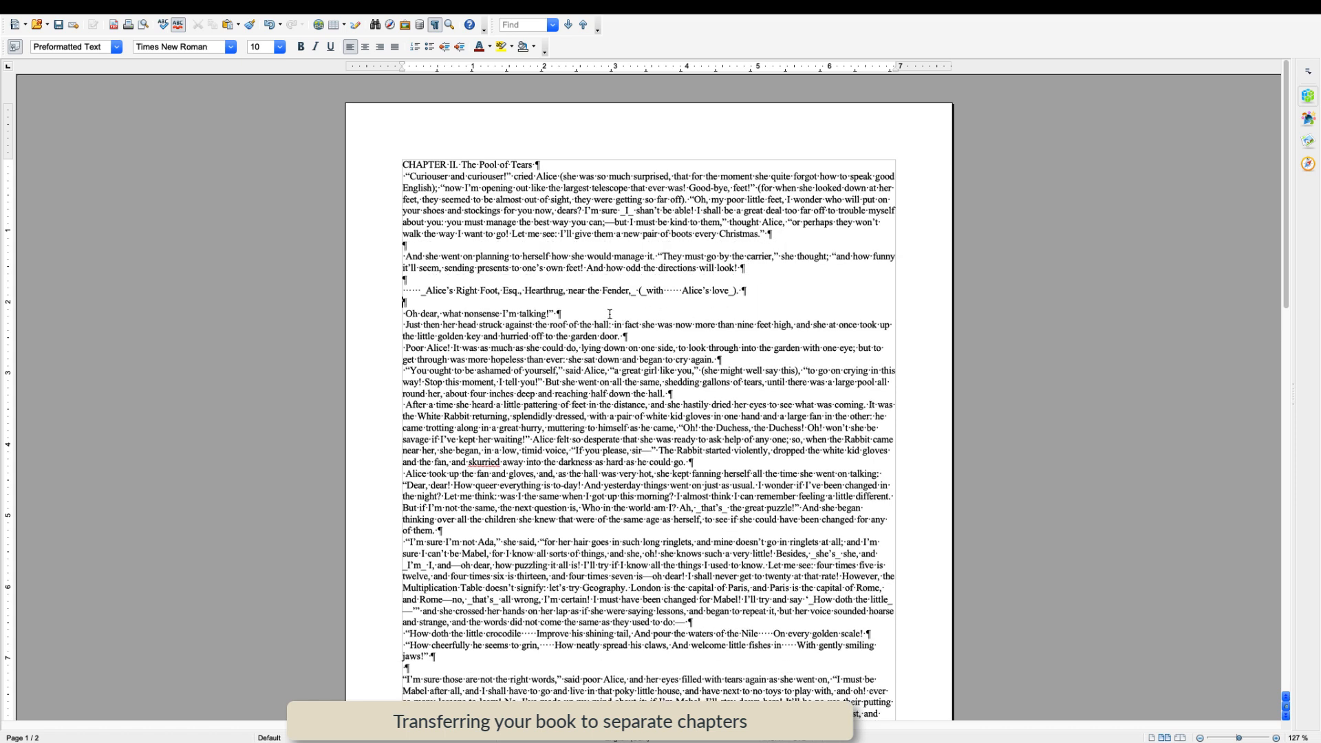
{"action": "key", "text": "Return"}
{"action": "left_click", "coordinate": [634, 351]}
{"action": "key", "text": "Return"}
{"action": "left_click", "coordinate": [729, 382]}
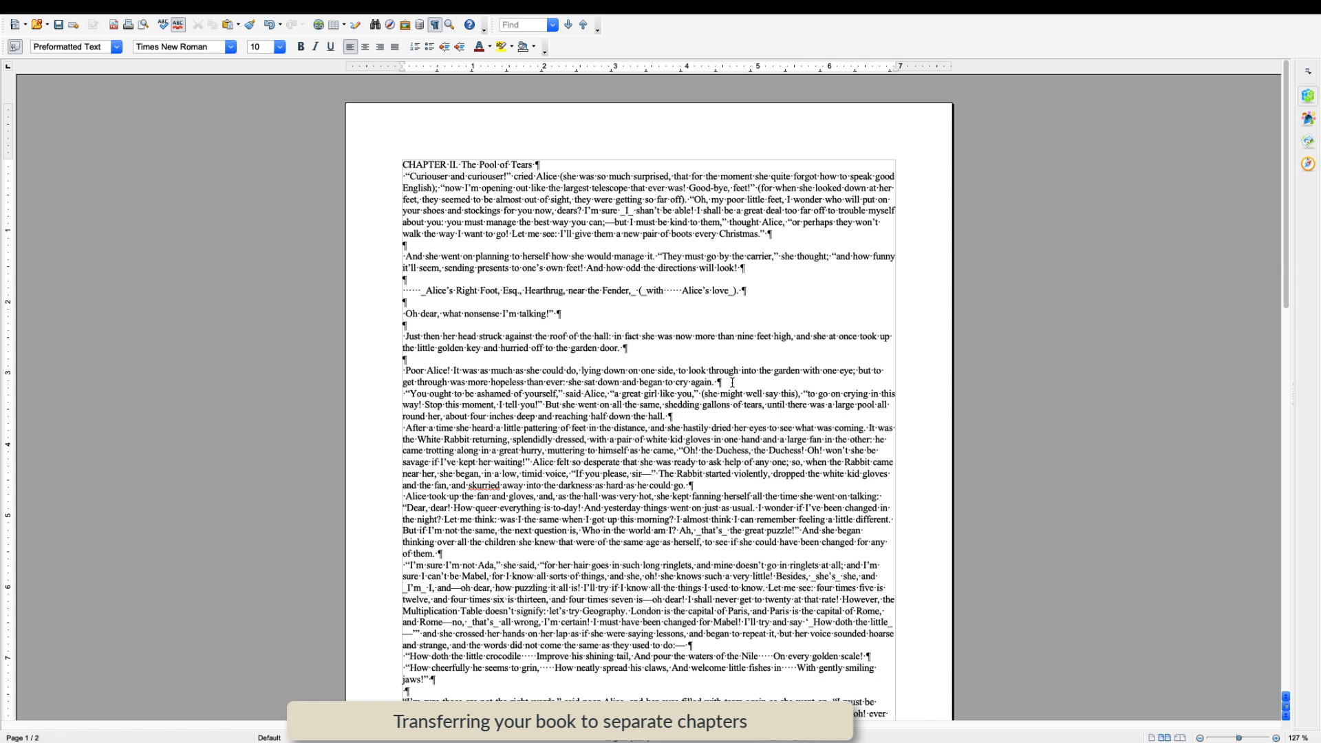
{"action": "key", "text": "Return"}
Add a blank paragraph before "After a time she heard" and before "Alice took up the fan and gloves"
{"action": "scroll", "coordinate": [721, 393], "scroll_direction": "down", "scroll_amount": 1}
{"action": "left_click", "coordinate": [696, 390]}
{"action": "key", "text": "Return"}
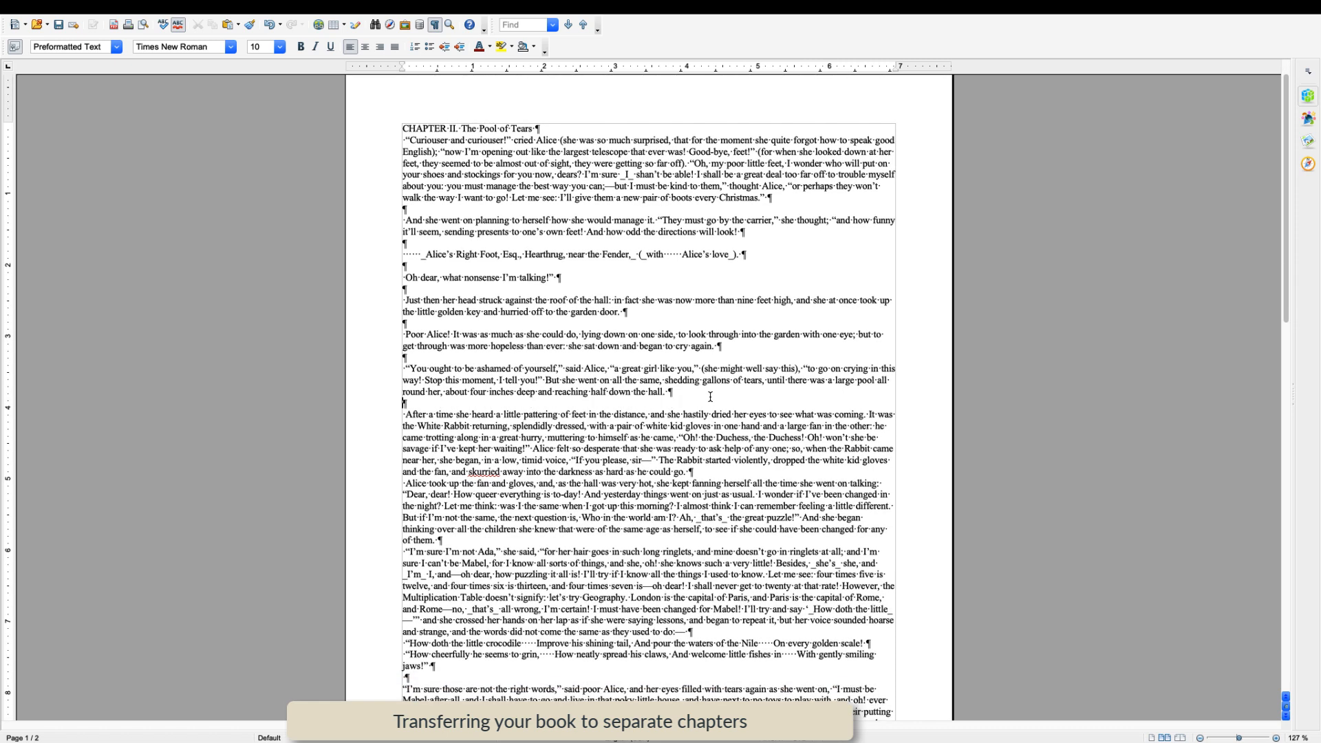
{"action": "scroll", "coordinate": [696, 357], "scroll_direction": "down", "scroll_amount": 3}
{"action": "left_click", "coordinate": [704, 344]}
{"action": "key", "text": "Return"}
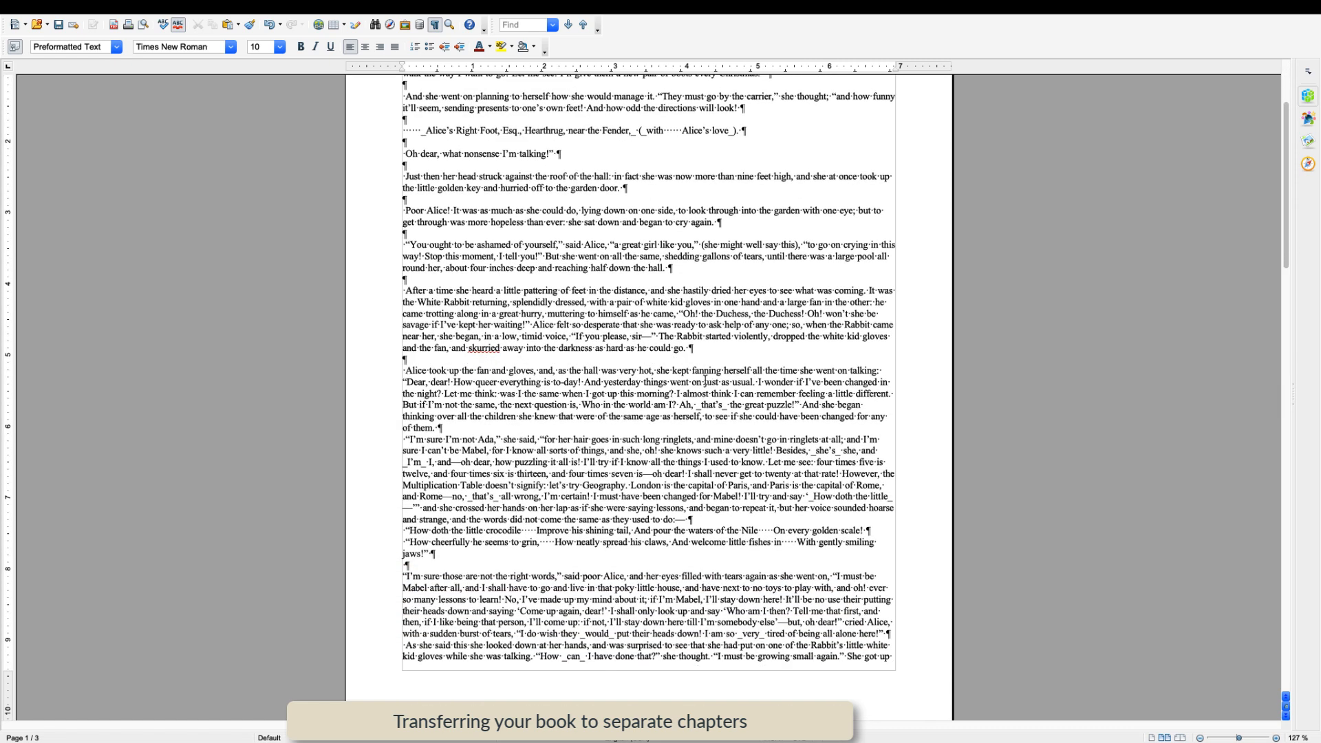
Add a blank paragraph before "I'm sure I'm not Ada" and before "How doth the little crocodile"
{"action": "scroll", "coordinate": [709, 365], "scroll_direction": "down", "scroll_amount": 2}
{"action": "left_click", "coordinate": [489, 366]}
{"action": "key", "text": "Return"}
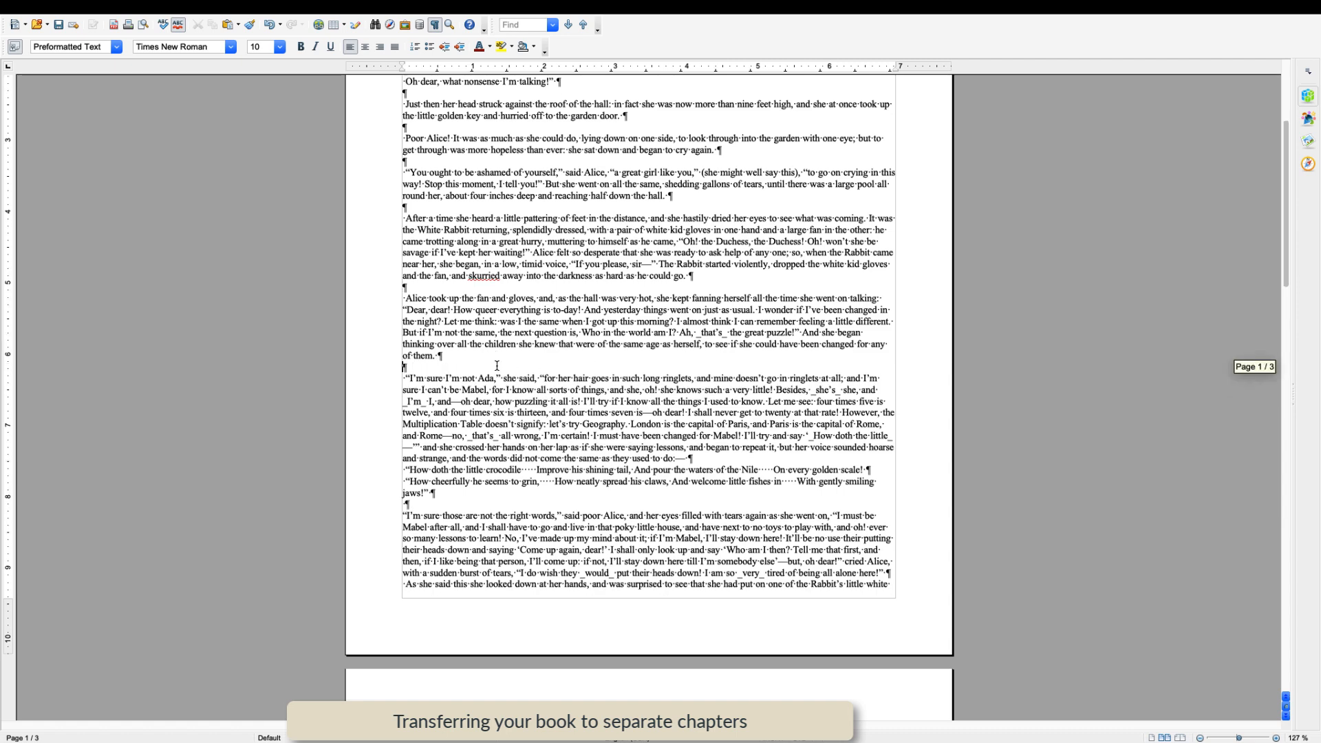
{"action": "scroll", "coordinate": [489, 366], "scroll_direction": "down", "scroll_amount": 3}
{"action": "left_click", "coordinate": [705, 345]}
{"action": "key", "text": "Return"}
Add a blank paragraph after "With gently smiling jaws!" and before "That was a narrow escape!"
{"action": "scroll", "coordinate": [703, 354], "scroll_direction": "down", "scroll_amount": 2}
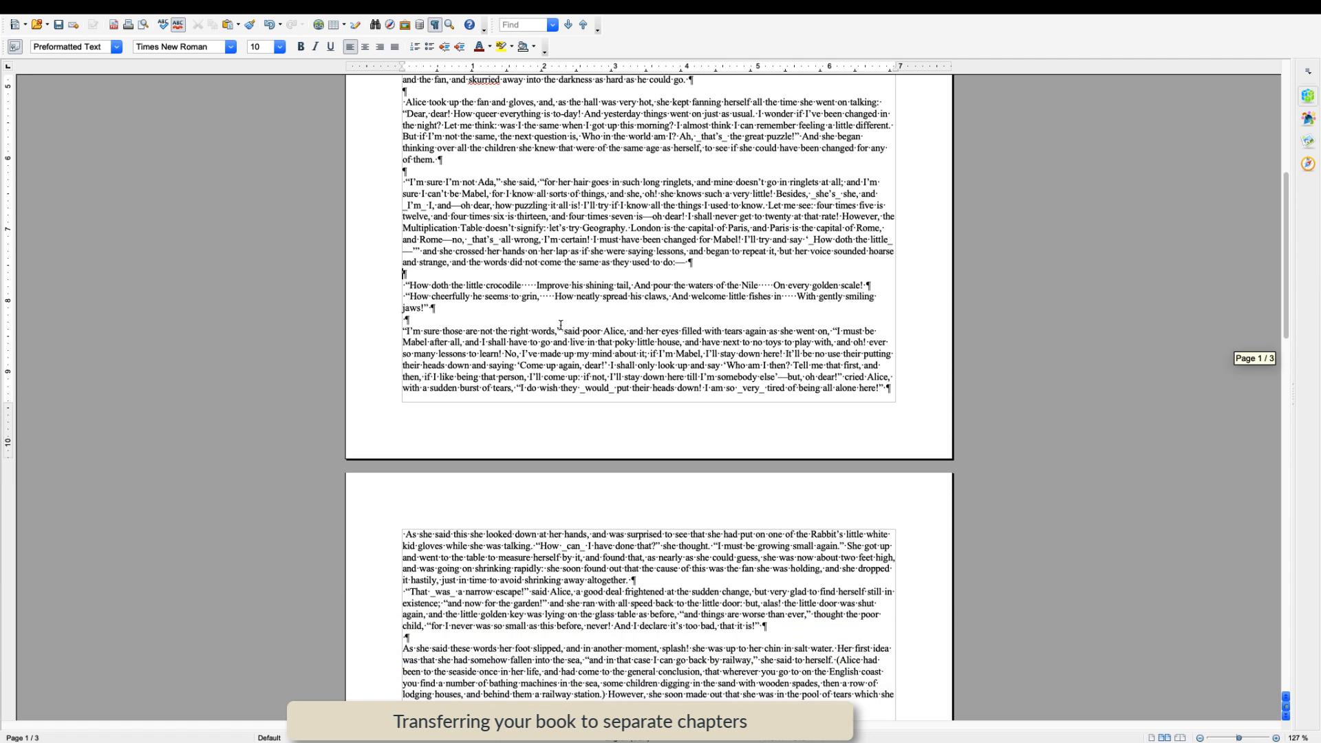
{"action": "left_click", "coordinate": [453, 310]}
{"action": "key", "text": "Return"}
{"action": "scroll", "coordinate": [466, 333], "scroll_direction": "down", "scroll_amount": 4}
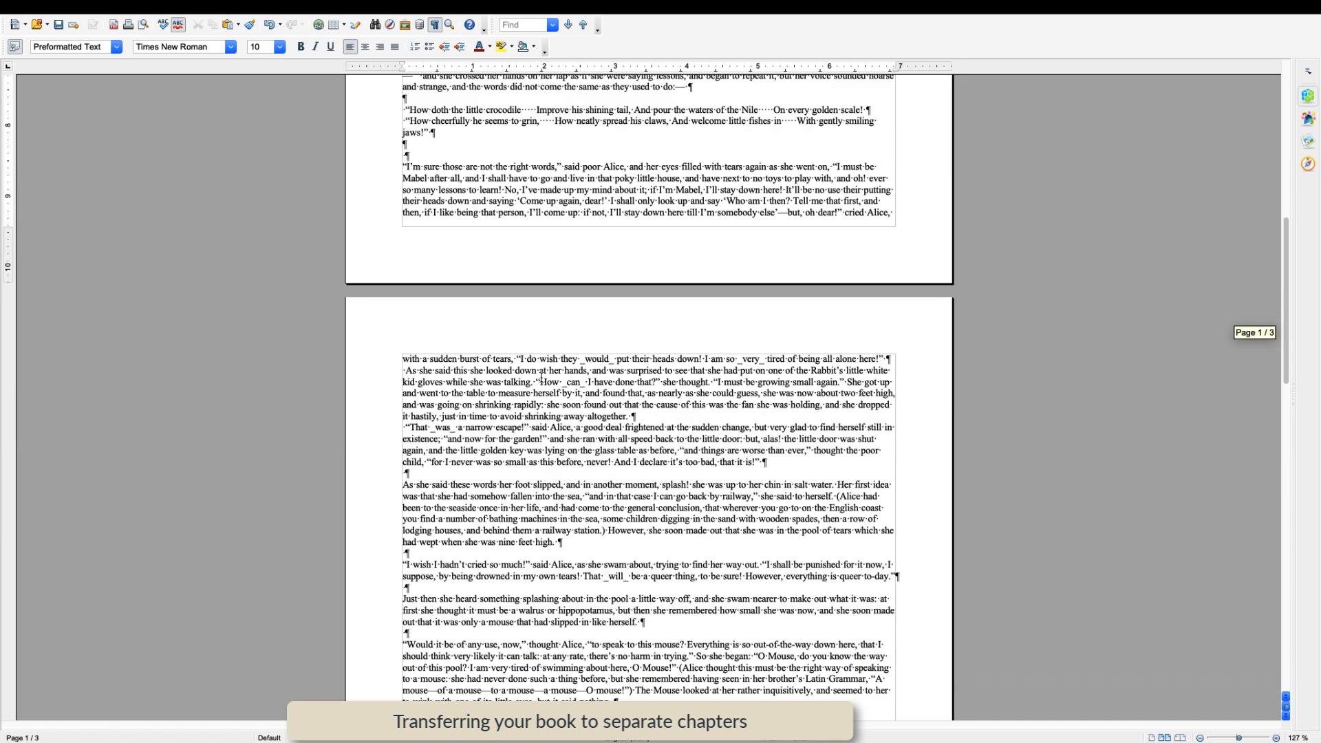
{"action": "left_click", "coordinate": [637, 412]}
{"action": "key", "text": "Return"}
Add a blank paragraph before "I won't indeed!" and before "It was high time to go"
{"action": "scroll", "coordinate": [685, 416], "scroll_direction": "down", "scroll_amount": 2}
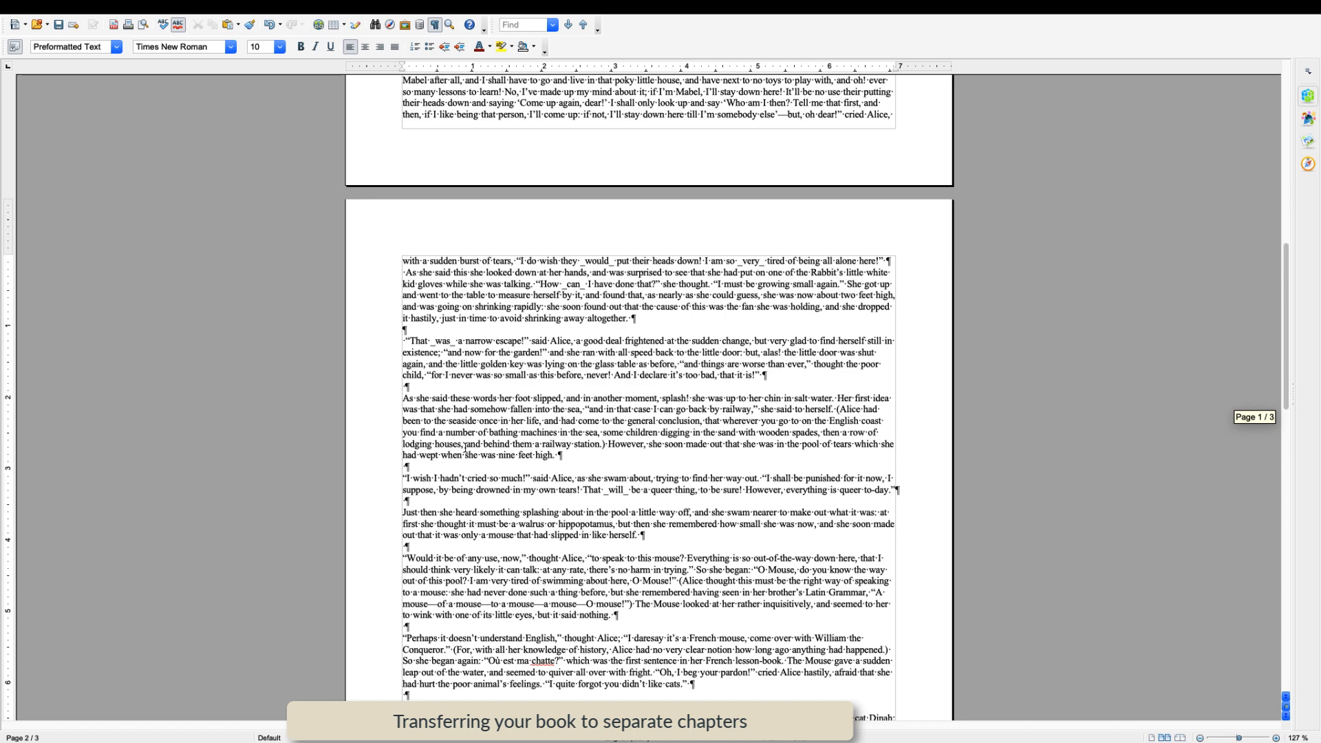
{"action": "scroll", "coordinate": [475, 461], "scroll_direction": "down", "scroll_amount": 3}
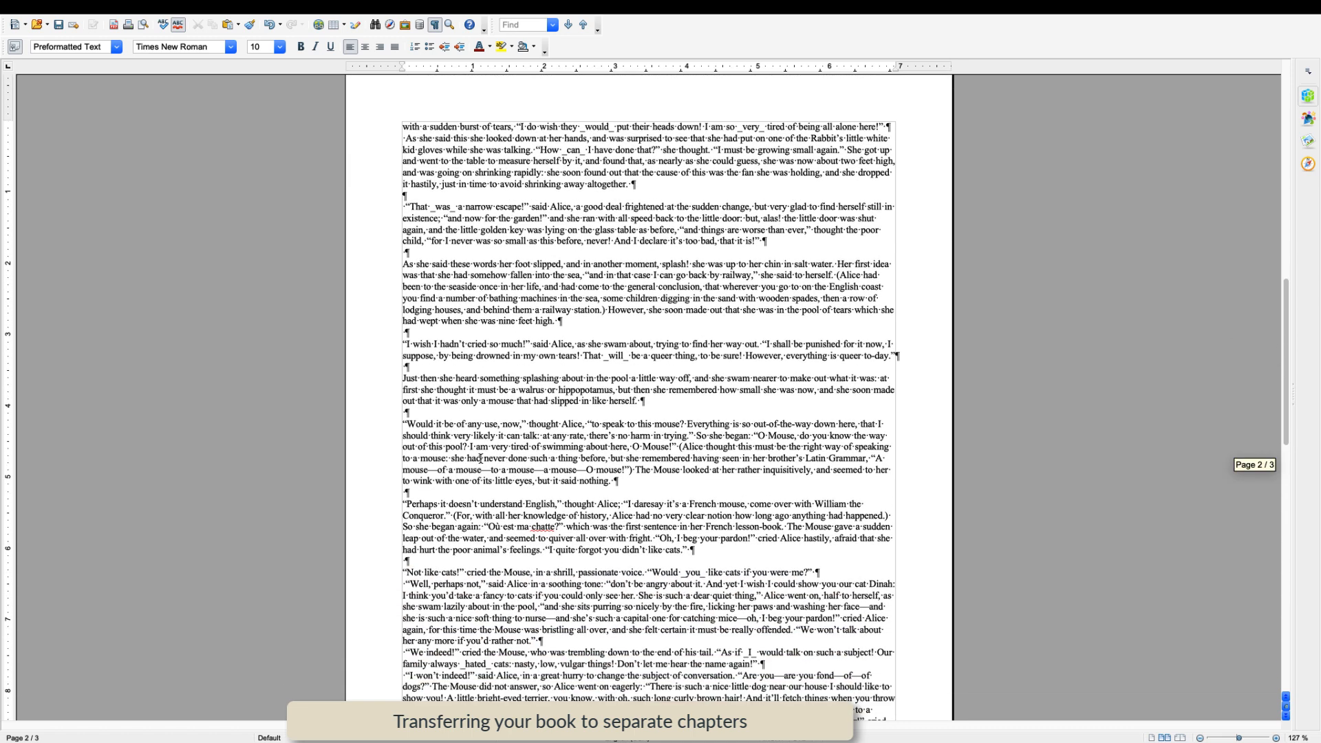
{"action": "scroll", "coordinate": [479, 459], "scroll_direction": "down", "scroll_amount": 6}
{"action": "scroll", "coordinate": [463, 446], "scroll_direction": "down", "scroll_amount": 2}
{"action": "key", "text": "Return"}
{"action": "scroll", "coordinate": [718, 411], "scroll_direction": "down", "scroll_amount": 2}
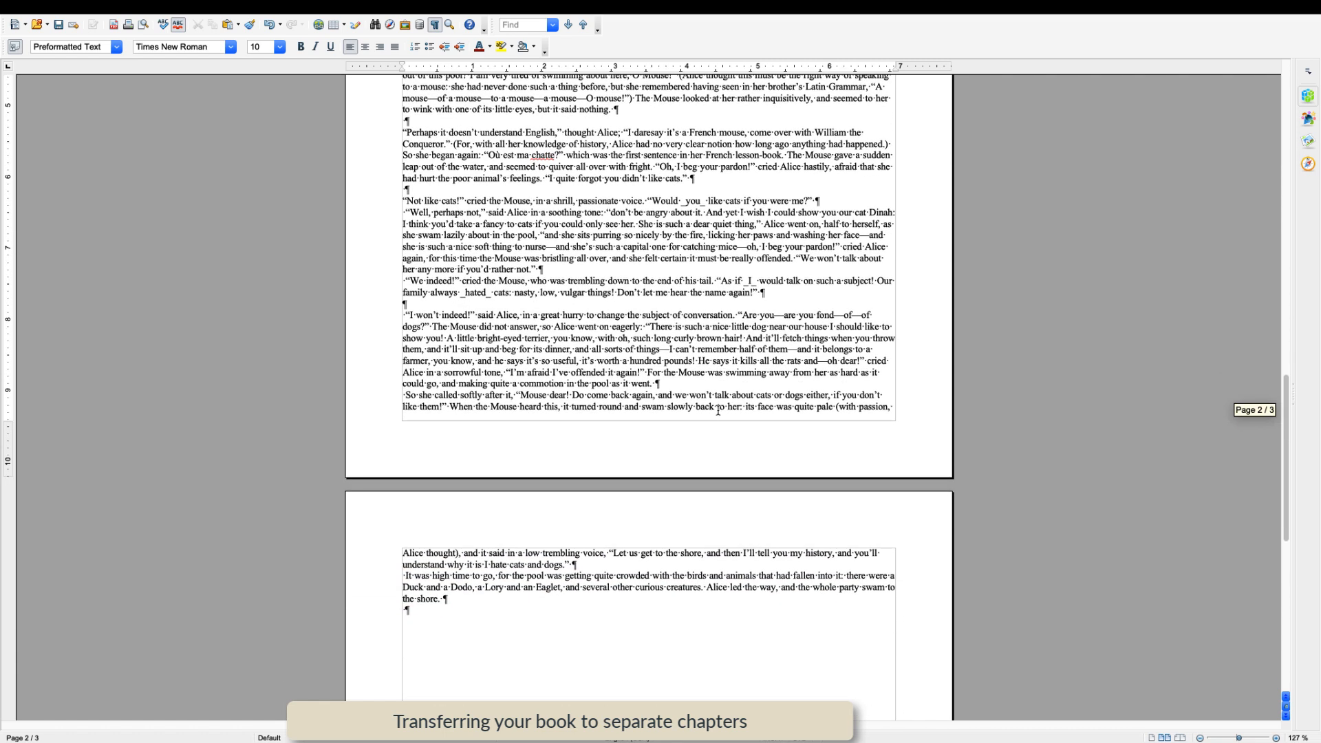
{"action": "scroll", "coordinate": [717, 411], "scroll_direction": "down", "scroll_amount": 2}
{"action": "left_click", "coordinate": [611, 500]}
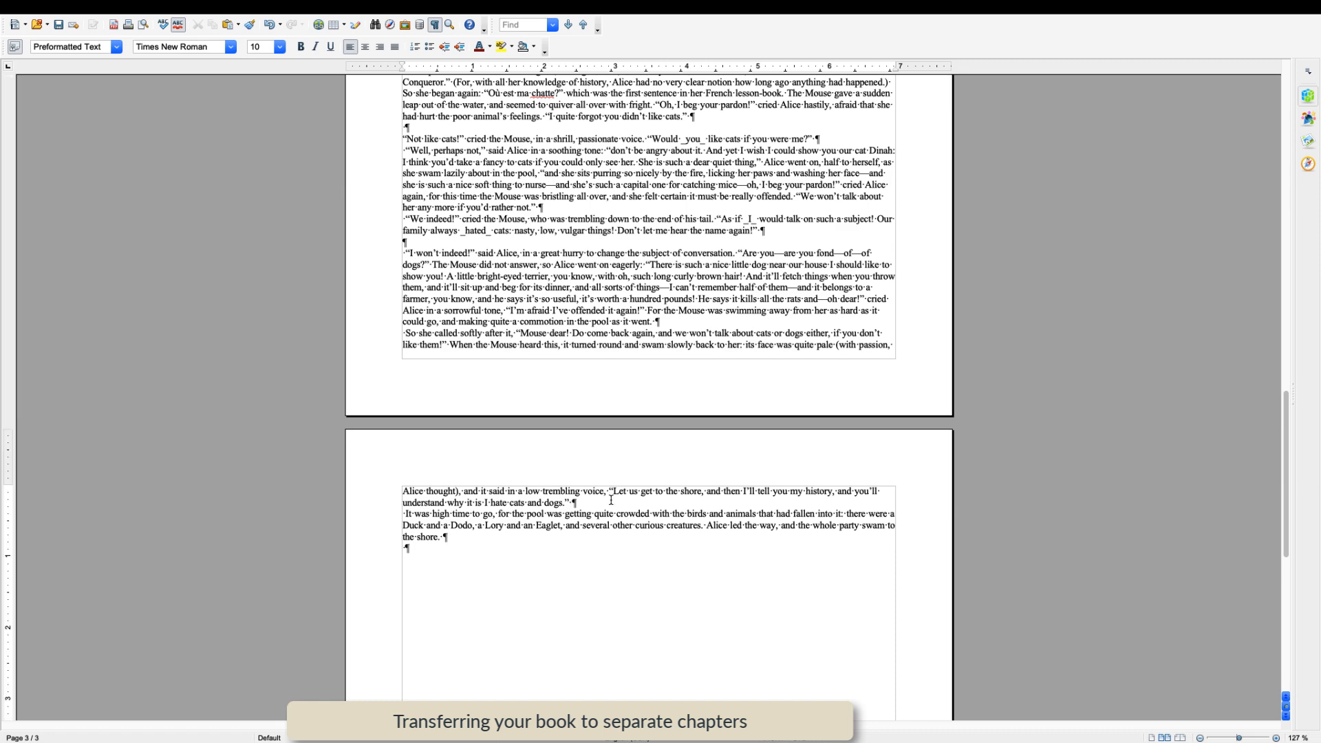
{"action": "key", "text": "Return"}
Move "The Pool of Tears" onto its own line below "CHAPTER II." and add two blank paragraphs beneath it
{"action": "scroll", "coordinate": [611, 501], "scroll_direction": "down", "scroll_amount": 5}
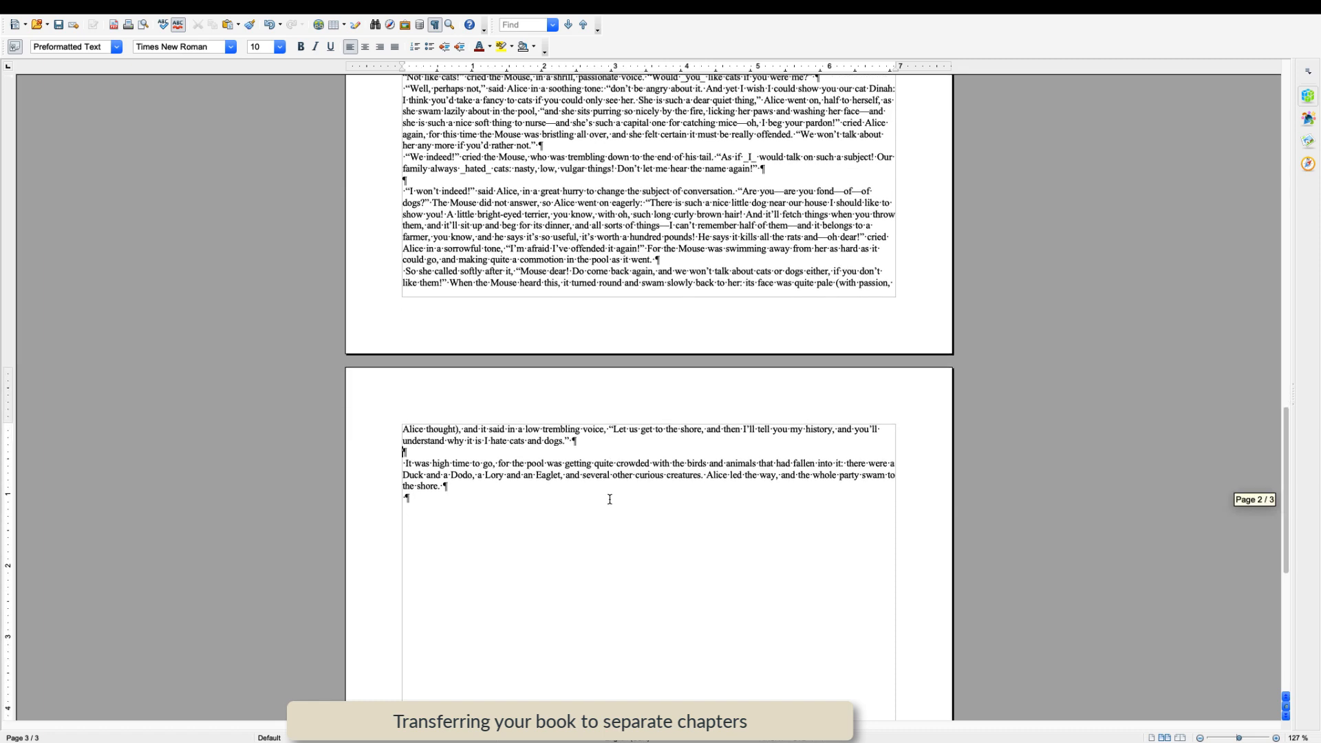
{"action": "scroll", "coordinate": [610, 499], "scroll_direction": "up", "scroll_amount": 15}
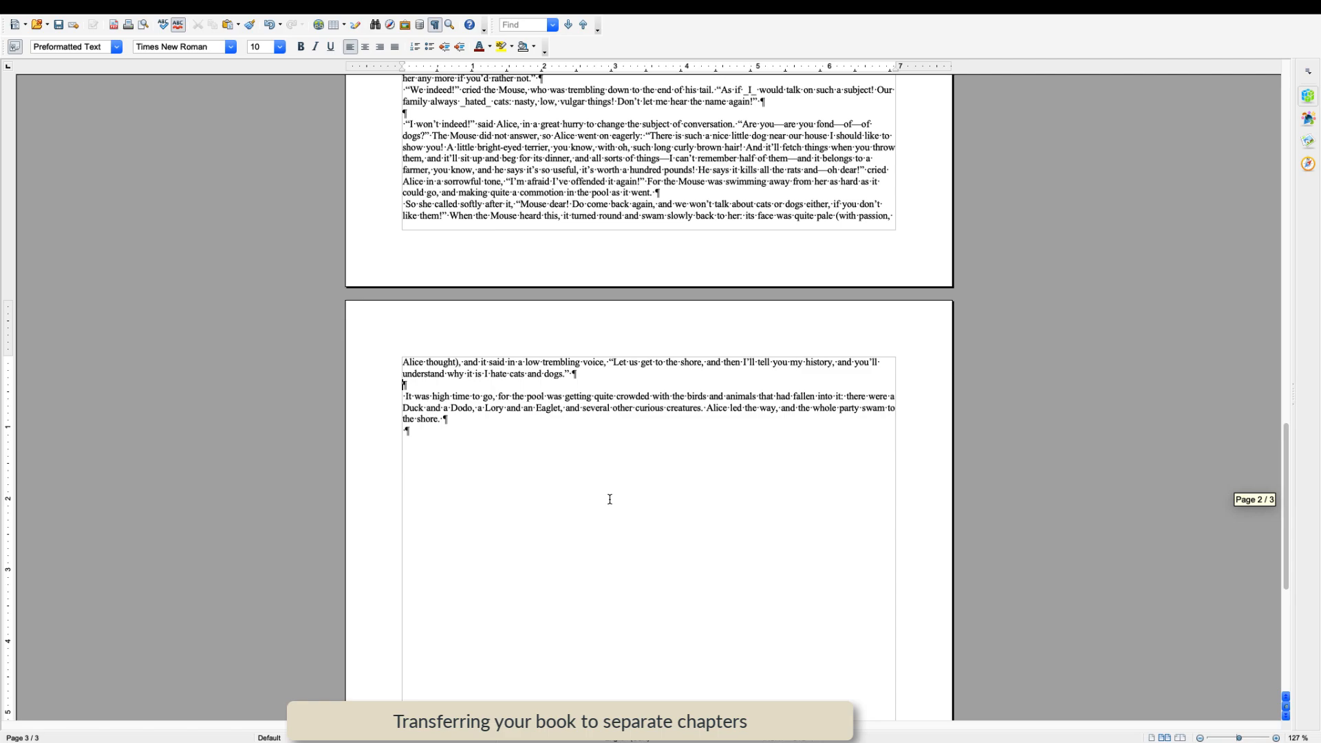
{"action": "scroll", "coordinate": [610, 497], "scroll_direction": "up", "scroll_amount": 10}
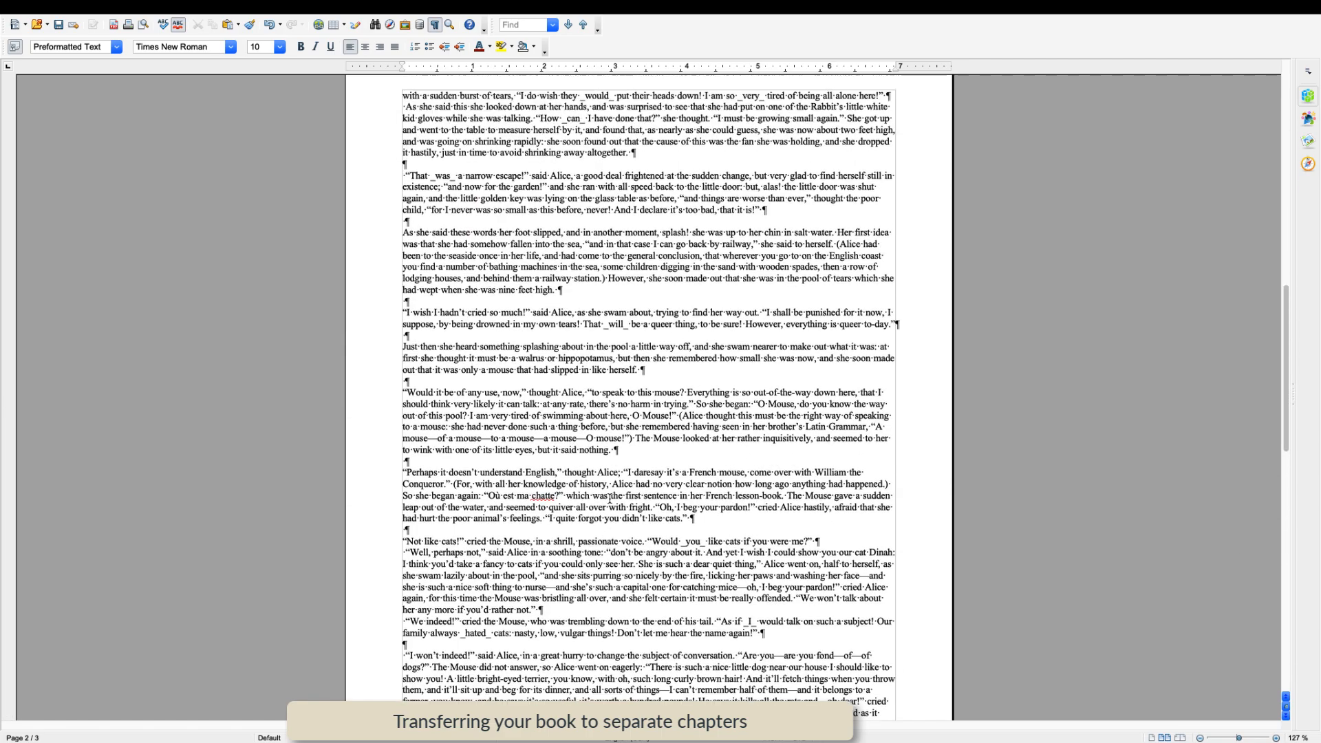
{"action": "scroll", "coordinate": [609, 497], "scroll_direction": "up", "scroll_amount": 13}
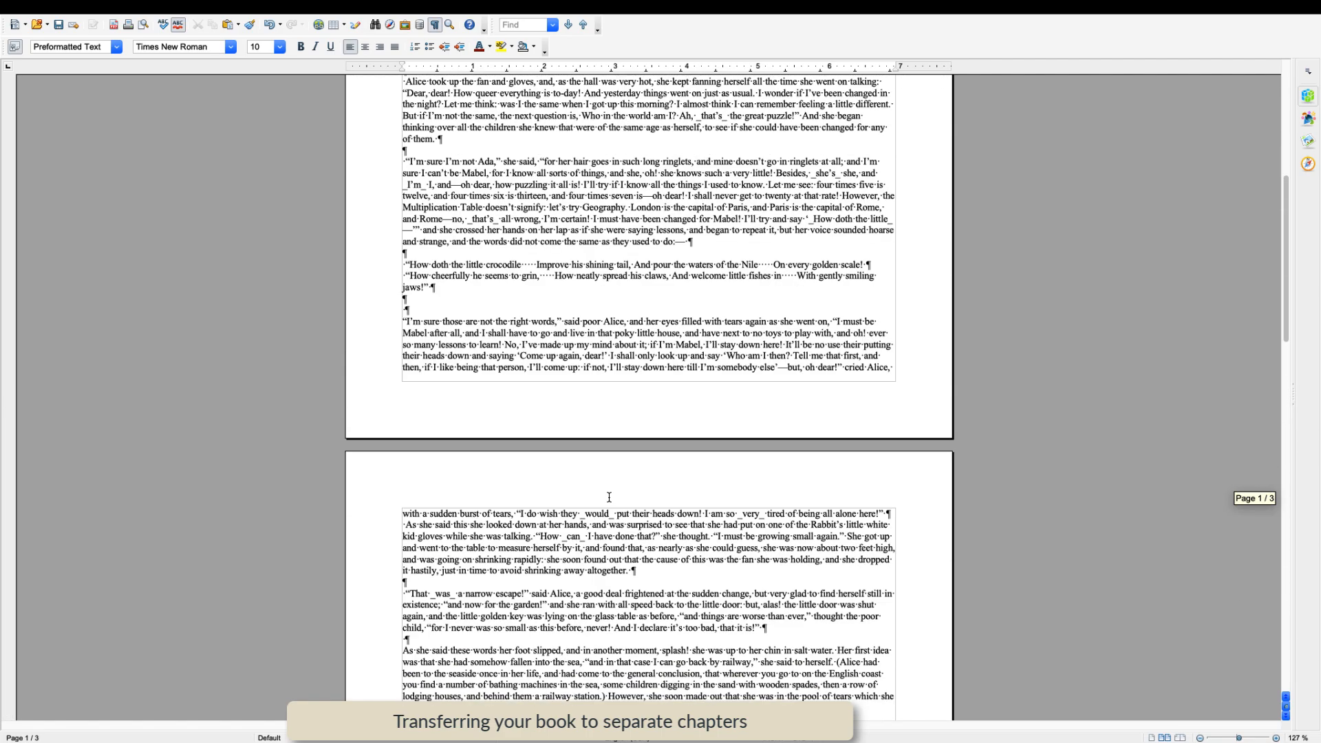
{"action": "scroll", "coordinate": [609, 497], "scroll_direction": "up", "scroll_amount": 3}
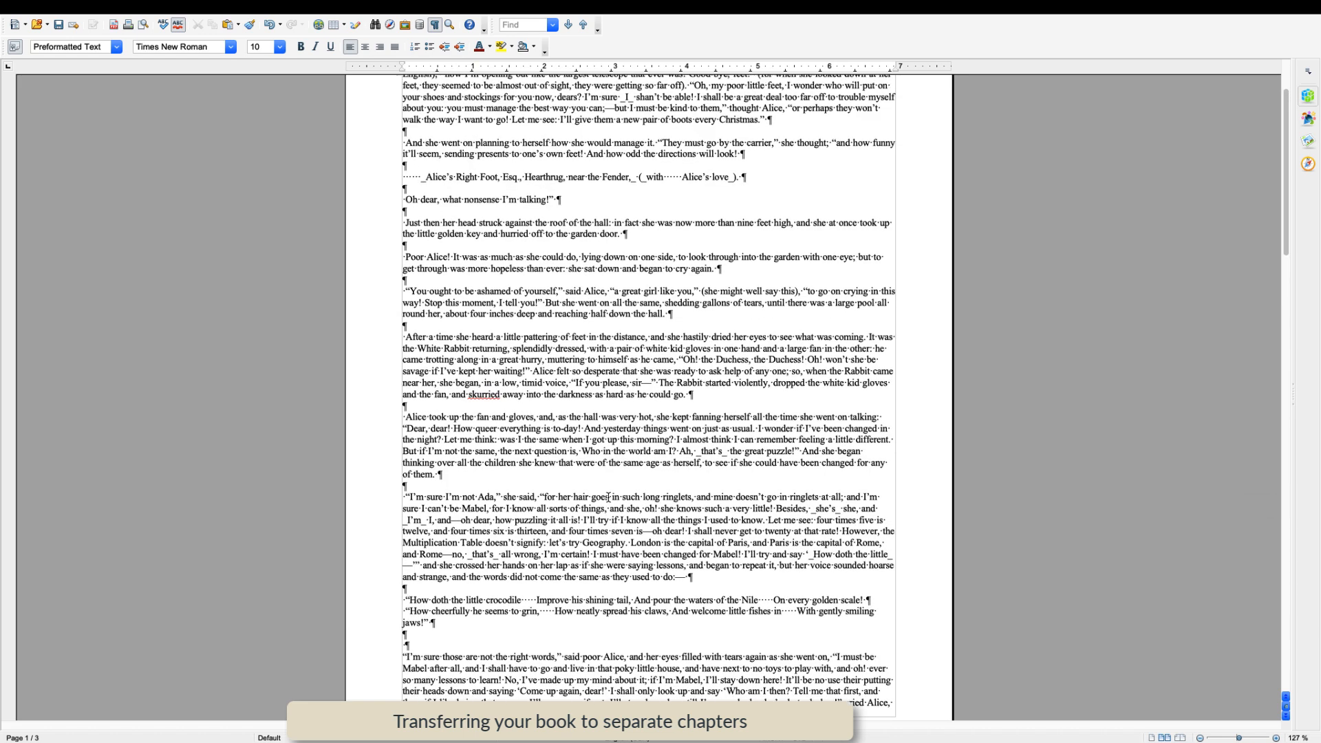
{"action": "left_click", "coordinate": [461, 113]}
{"action": "key", "text": "Return"}
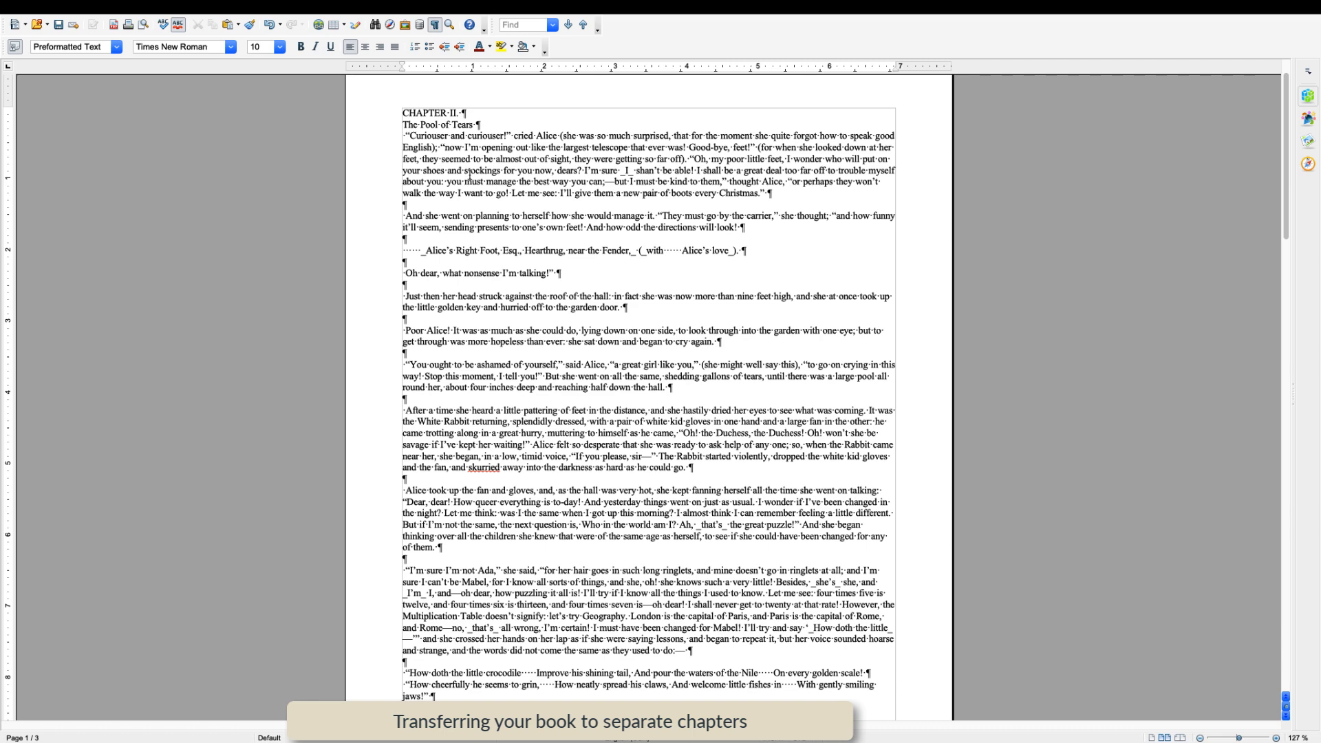
{"action": "key", "text": "End"}
{"action": "key", "text": "Return"}
{"action": "key", "text": "Return"}
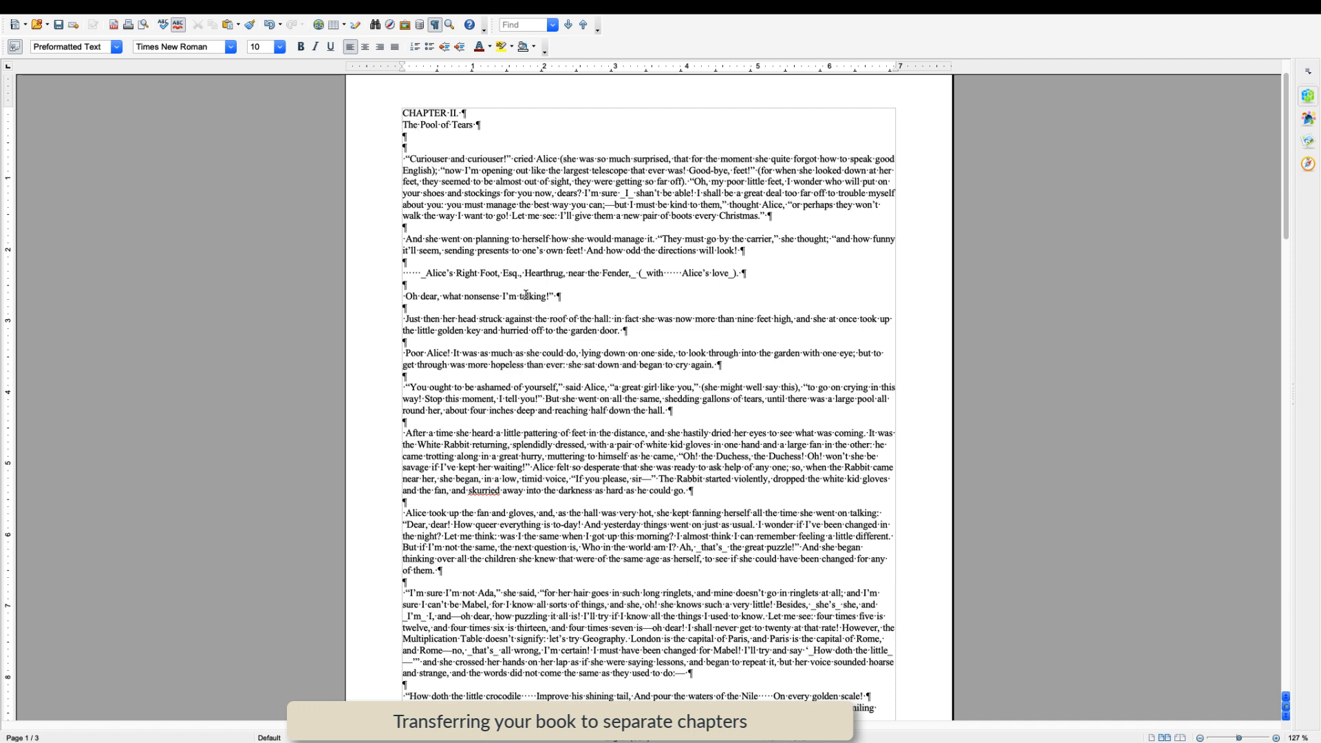
Start saving the document under a new name, choosing the Video Book folder and the file name Chapter 2
{"action": "scroll", "coordinate": [526, 295], "scroll_direction": "down", "scroll_amount": 1}
{"action": "scroll", "coordinate": [526, 294], "scroll_direction": "down", "scroll_amount": 3}
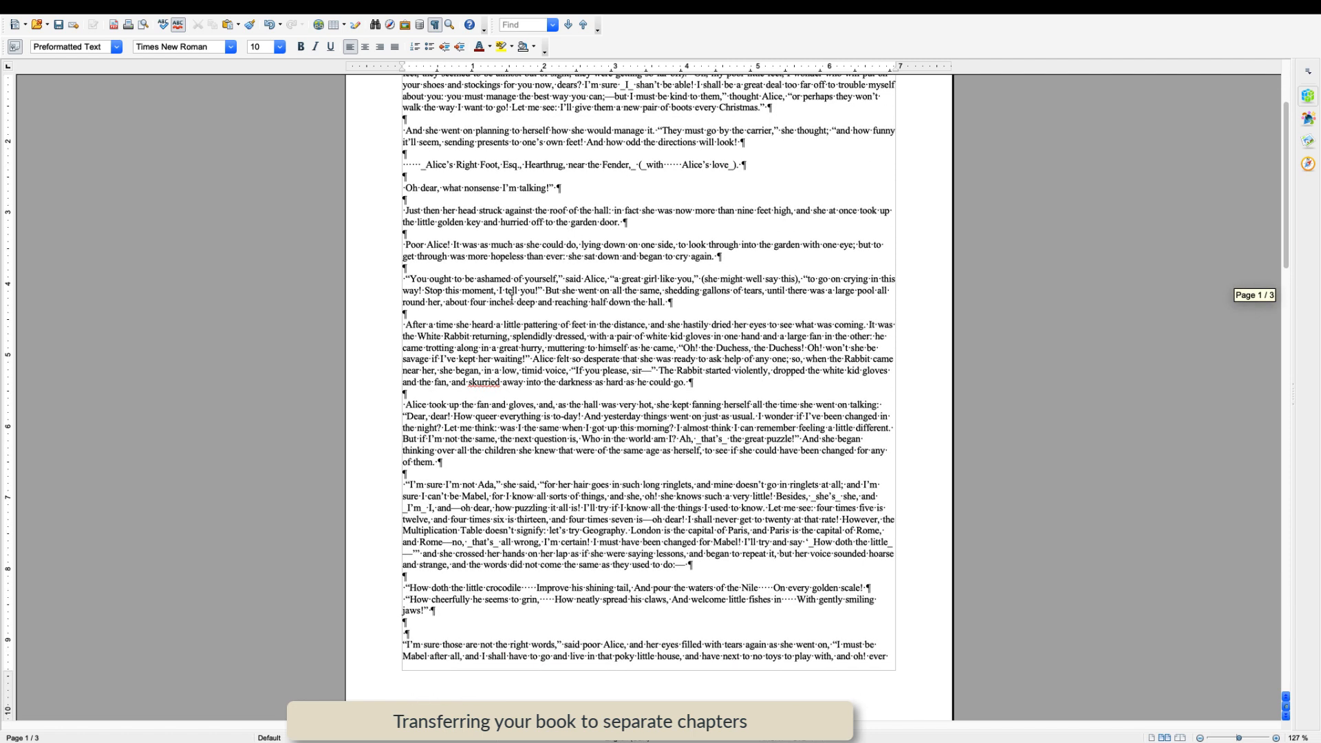
{"action": "mouse_move", "coordinate": [221, 15]}
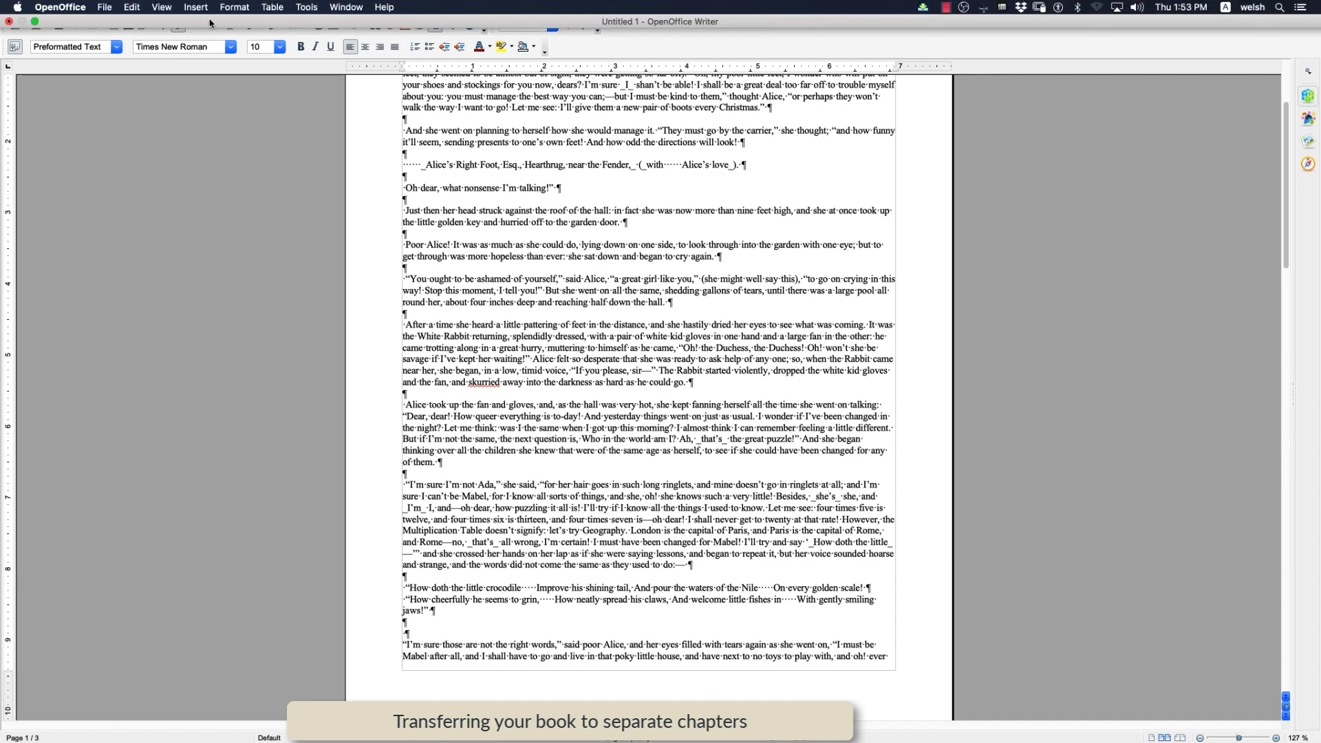
{"action": "left_click", "coordinate": [105, 7]}
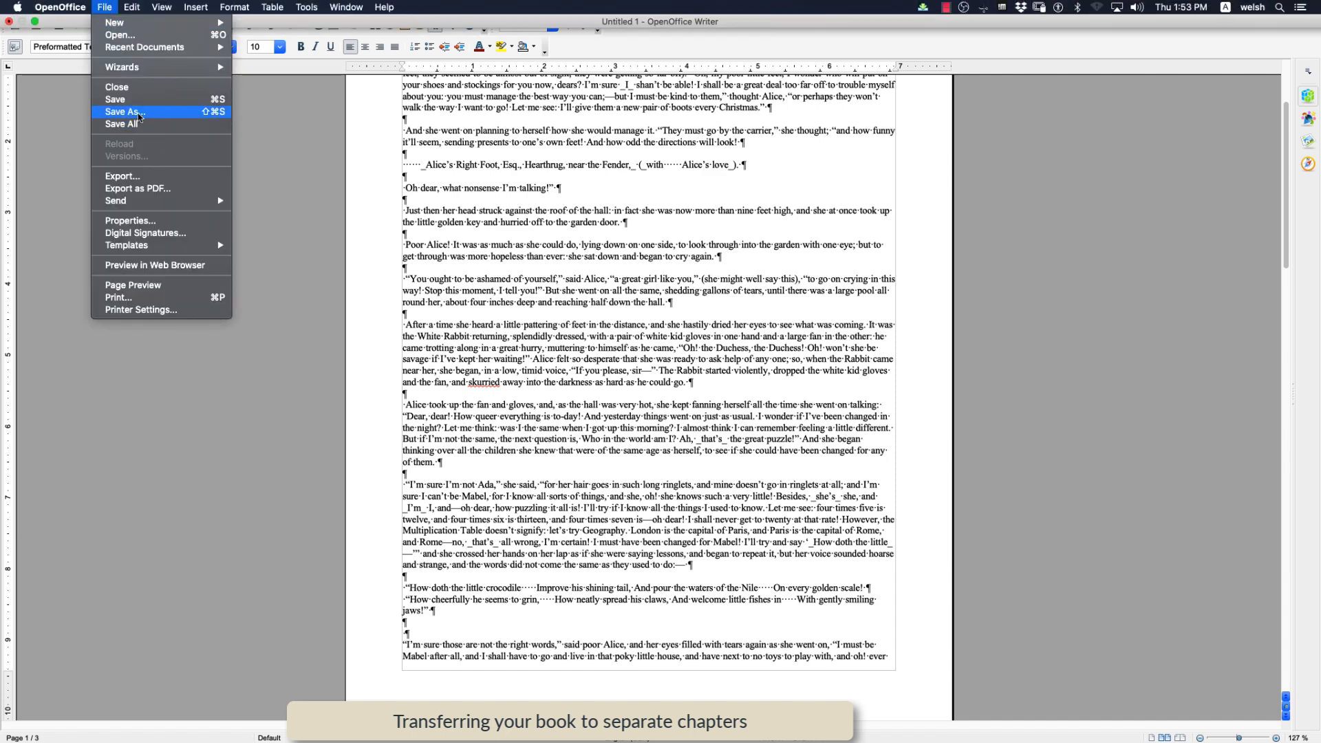
{"action": "left_click", "coordinate": [140, 111]}
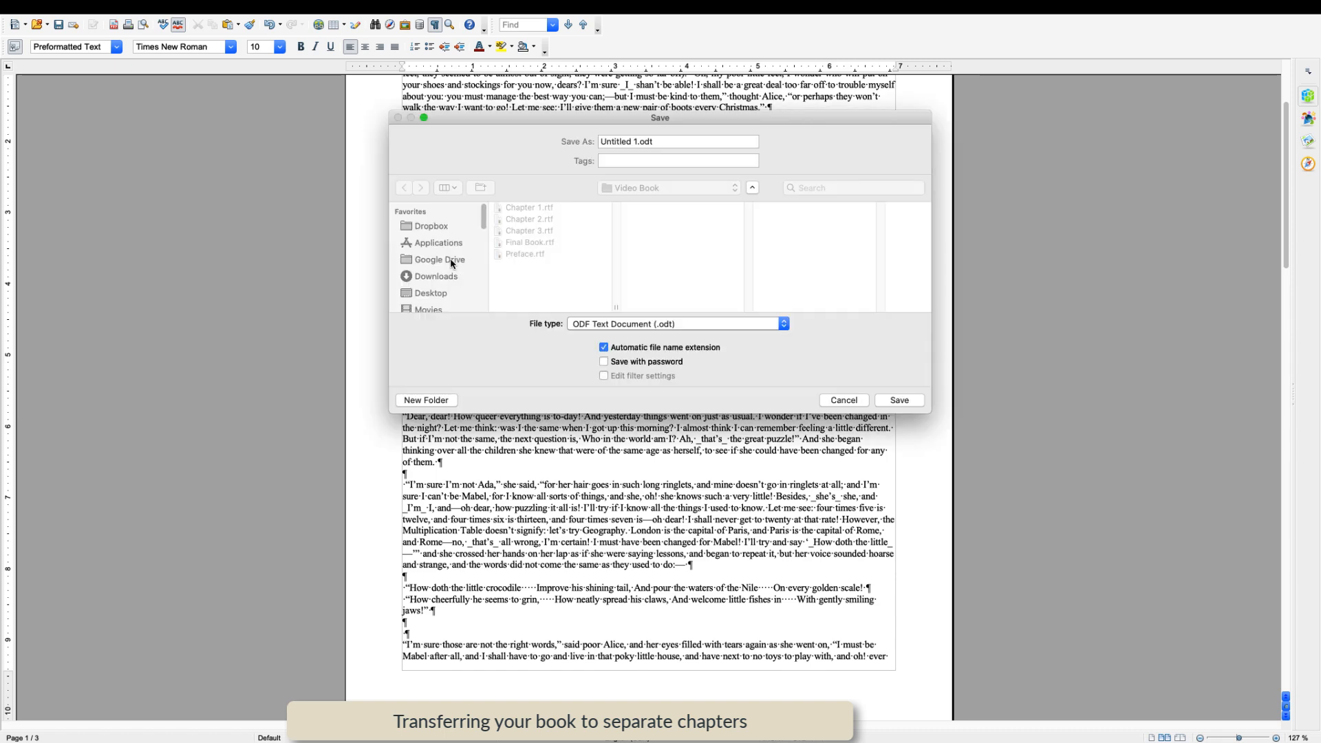
{"action": "left_click", "coordinate": [637, 188]}
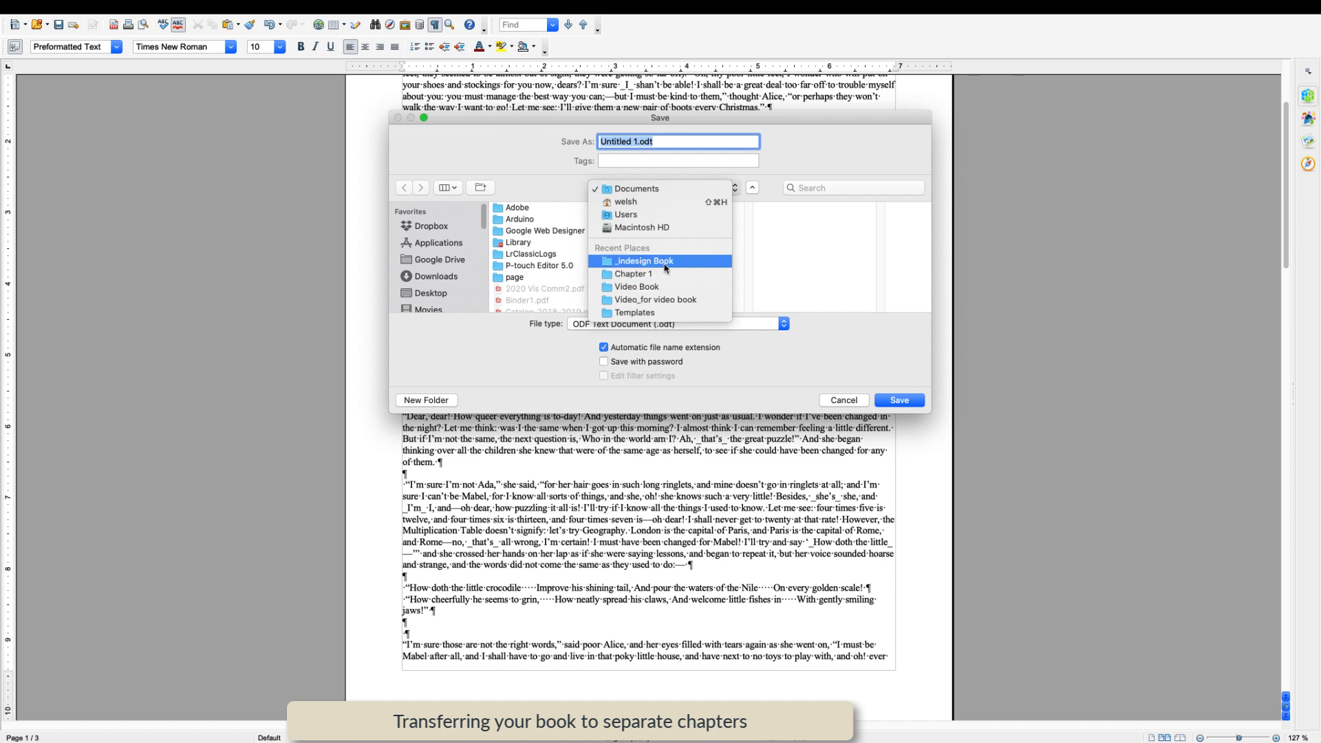
{"action": "left_click", "coordinate": [658, 285]}
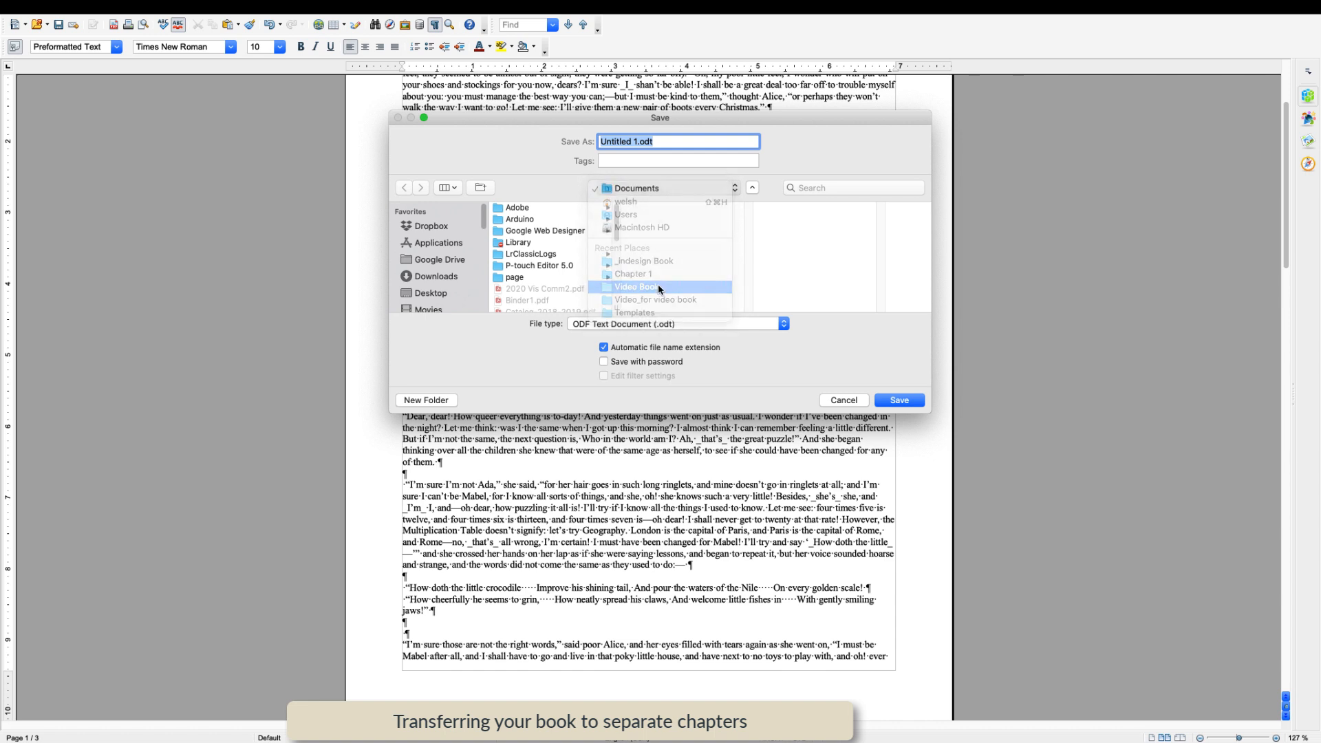
{"action": "left_click", "coordinate": [661, 222]}
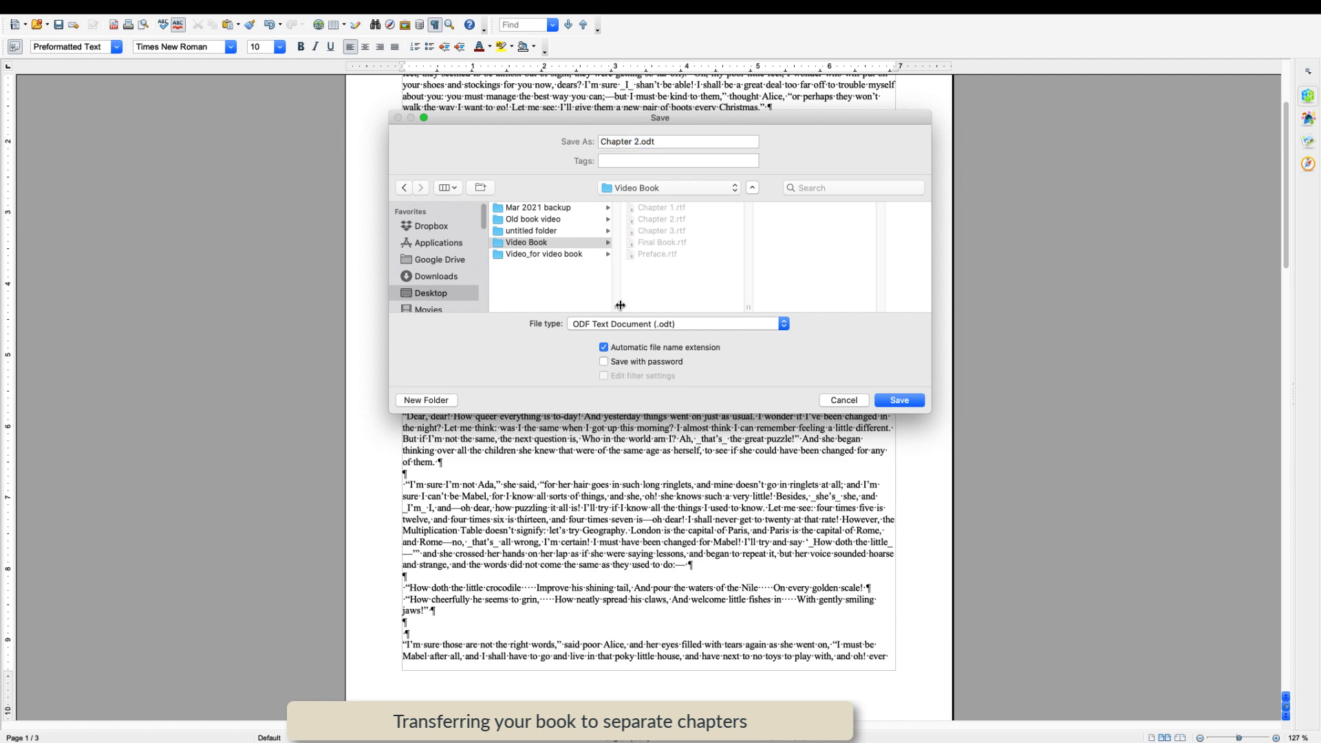
Save Chapter 2 as Rich Text Format (.rtf), replacing the existing file and keeping the current format
{"action": "left_click", "coordinate": [623, 322]}
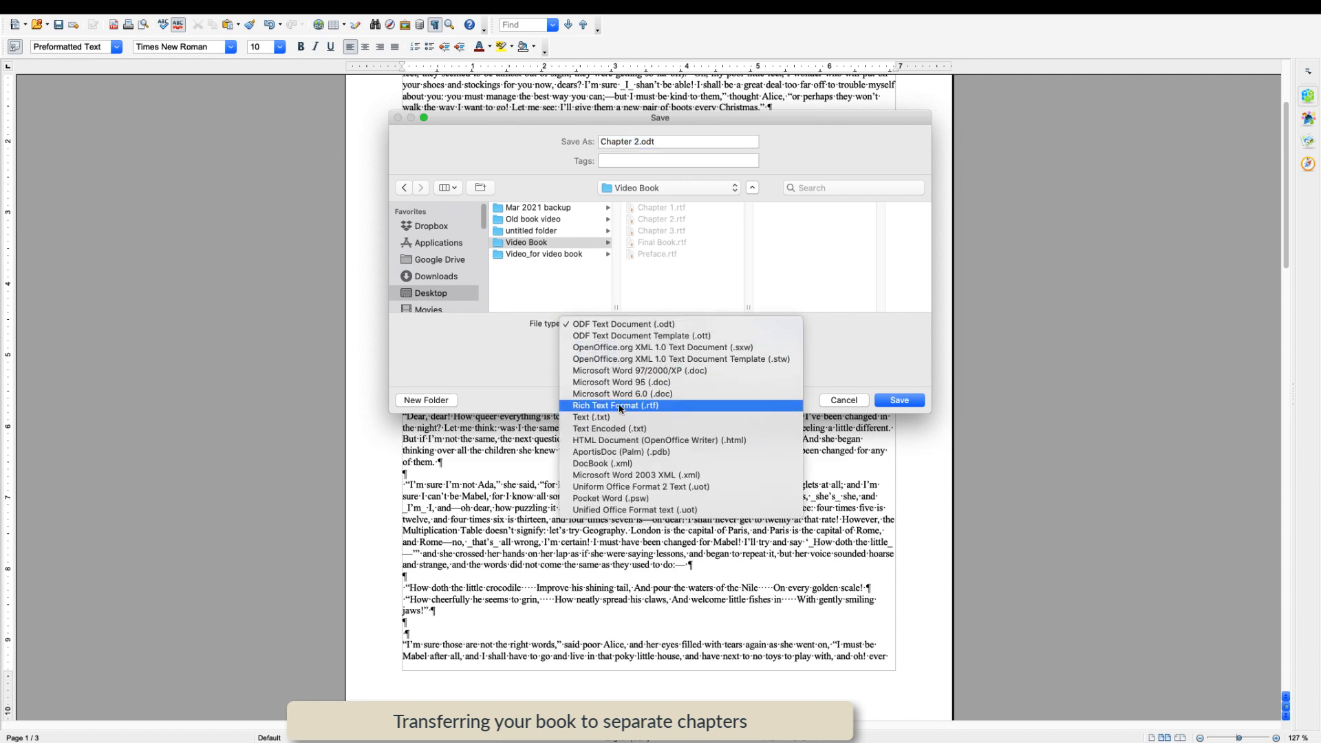
{"action": "left_click", "coordinate": [616, 405]}
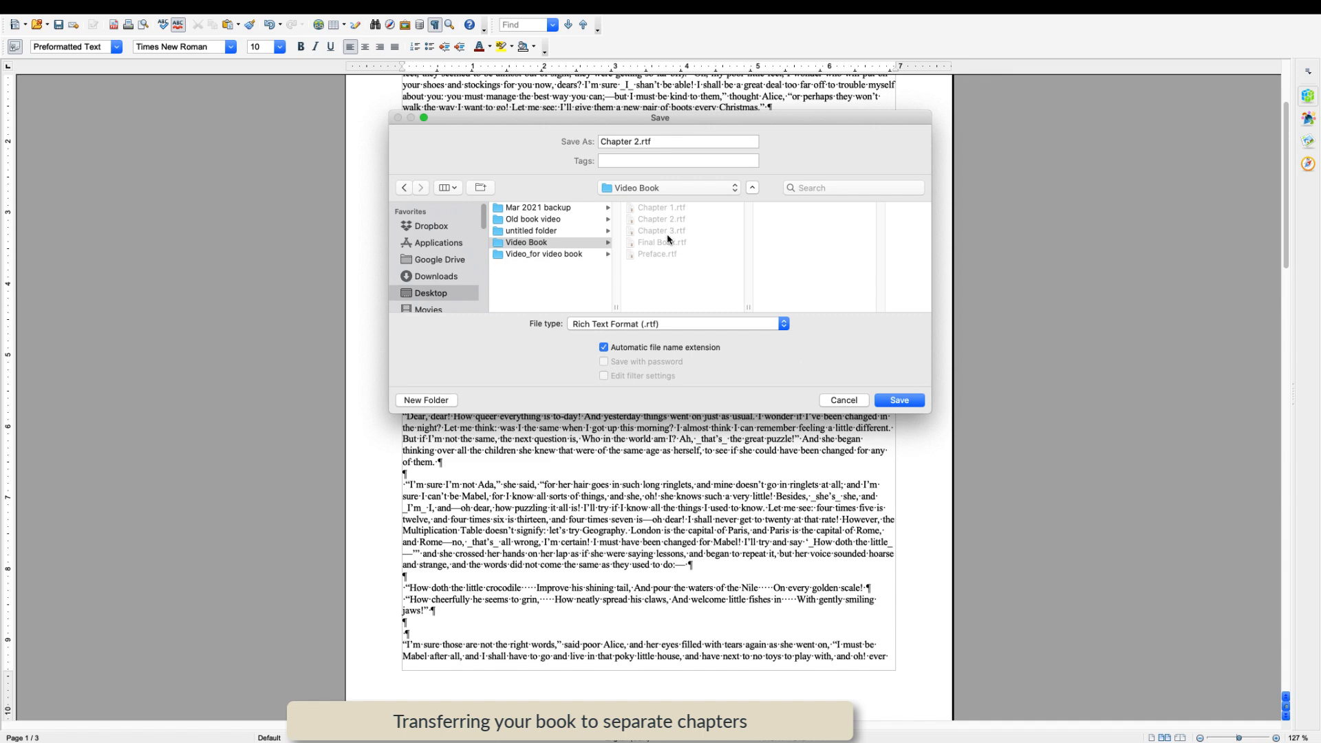
{"action": "left_click", "coordinate": [880, 403]}
{"action": "left_click", "coordinate": [740, 199]}
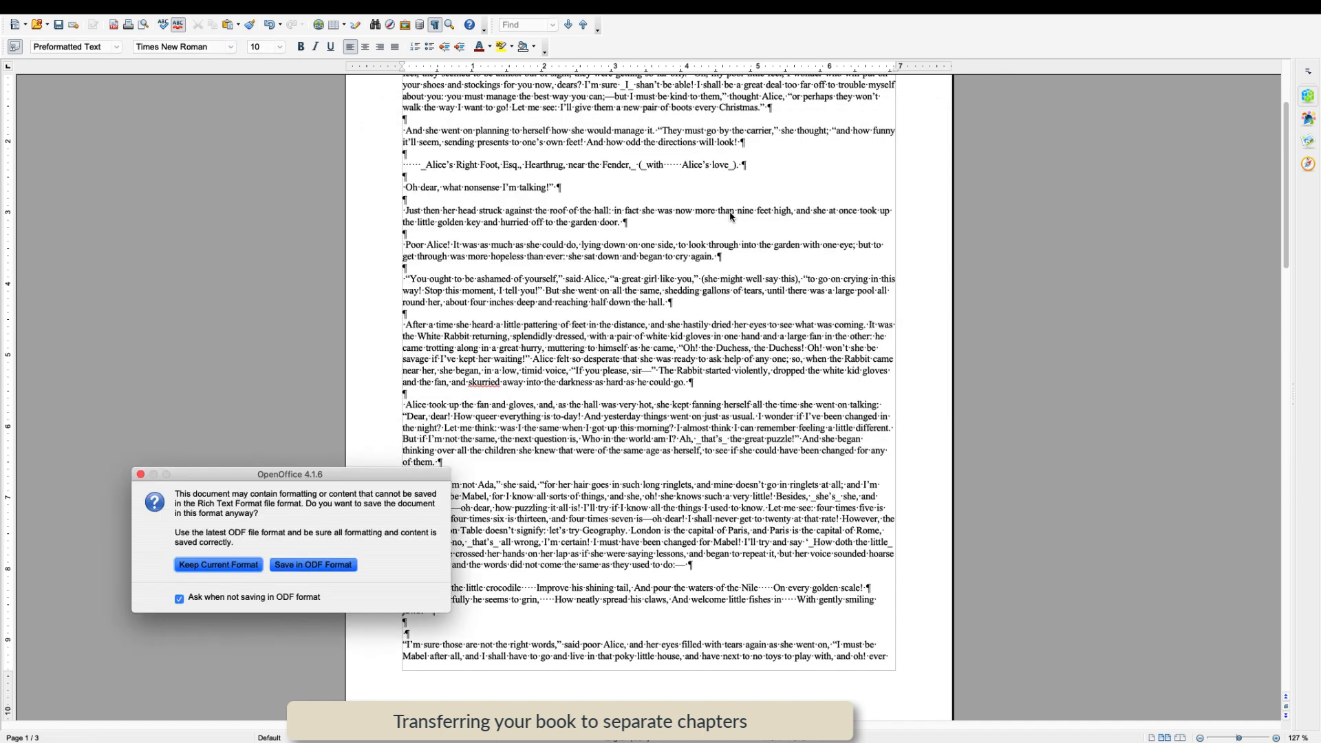
{"action": "left_click", "coordinate": [211, 569]}
{"action": "scroll", "coordinate": [430, 528], "scroll_direction": "up", "scroll_amount": 5}
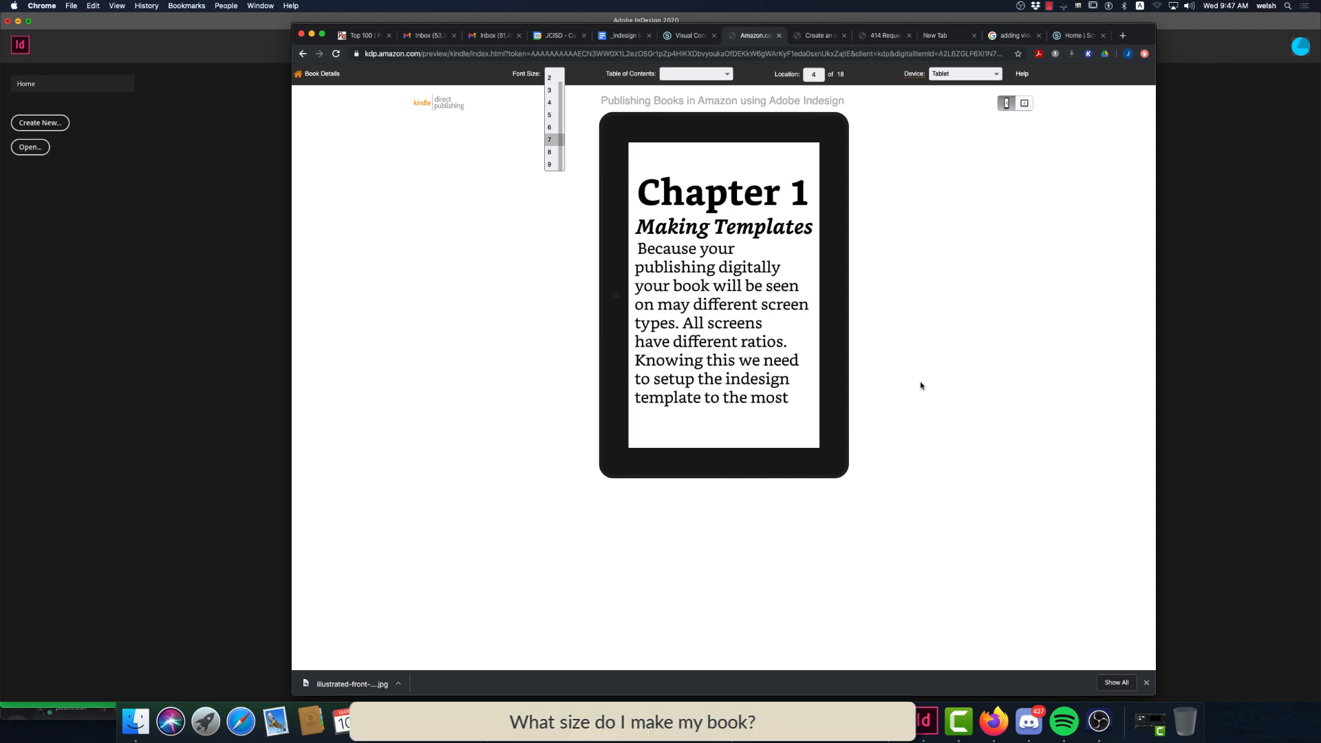
In the Kindle online previewer in Chrome, preview the Chapter 1 page as Phone, Tablet and Kindle E-reader
{"action": "left_click", "coordinate": [886, 366]}
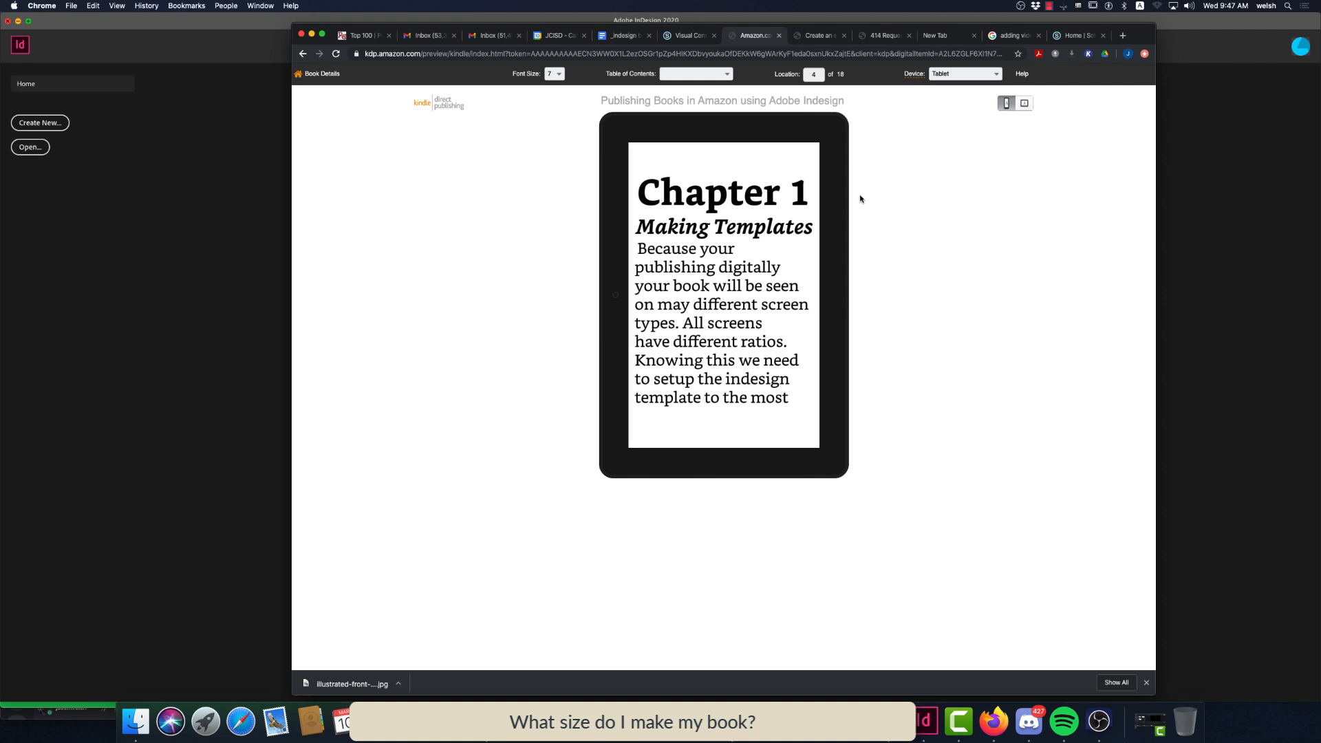
{"action": "mouse_move", "coordinate": [835, 282]}
{"action": "left_click", "coordinate": [954, 76]}
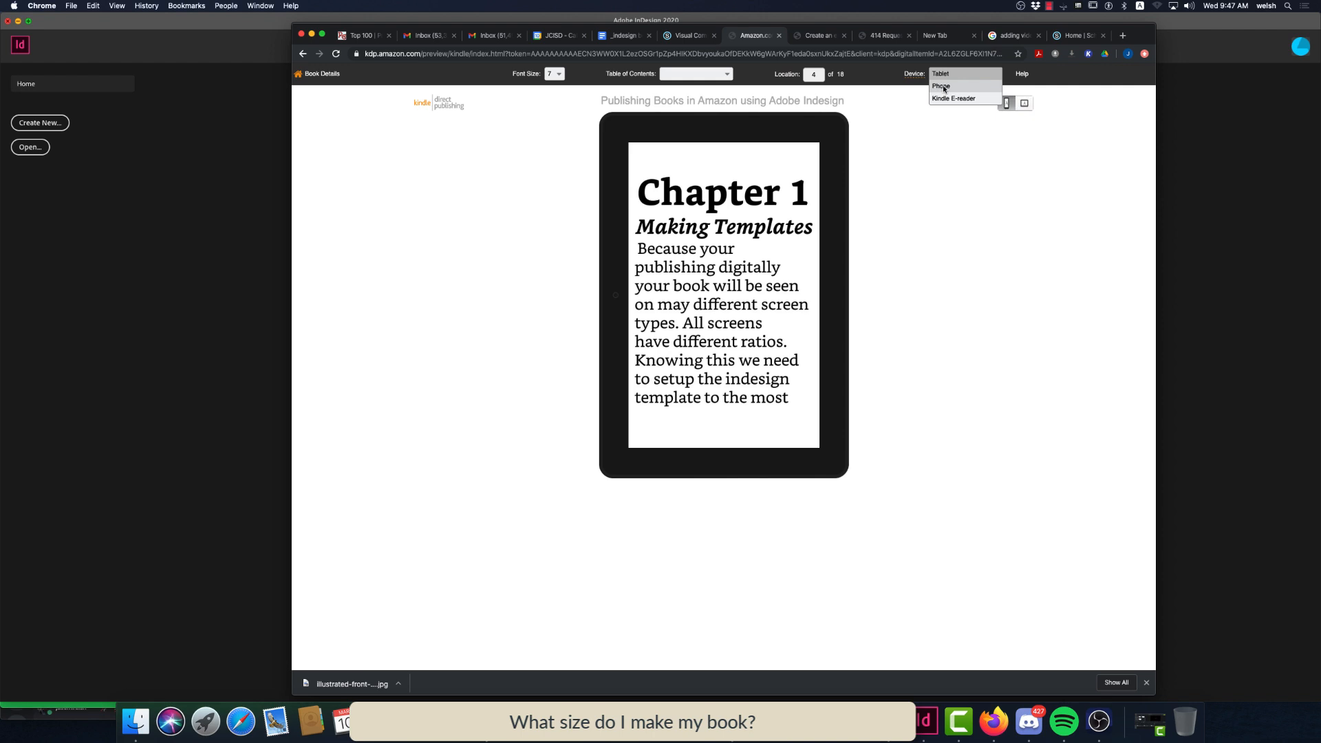
{"action": "left_click", "coordinate": [943, 88]}
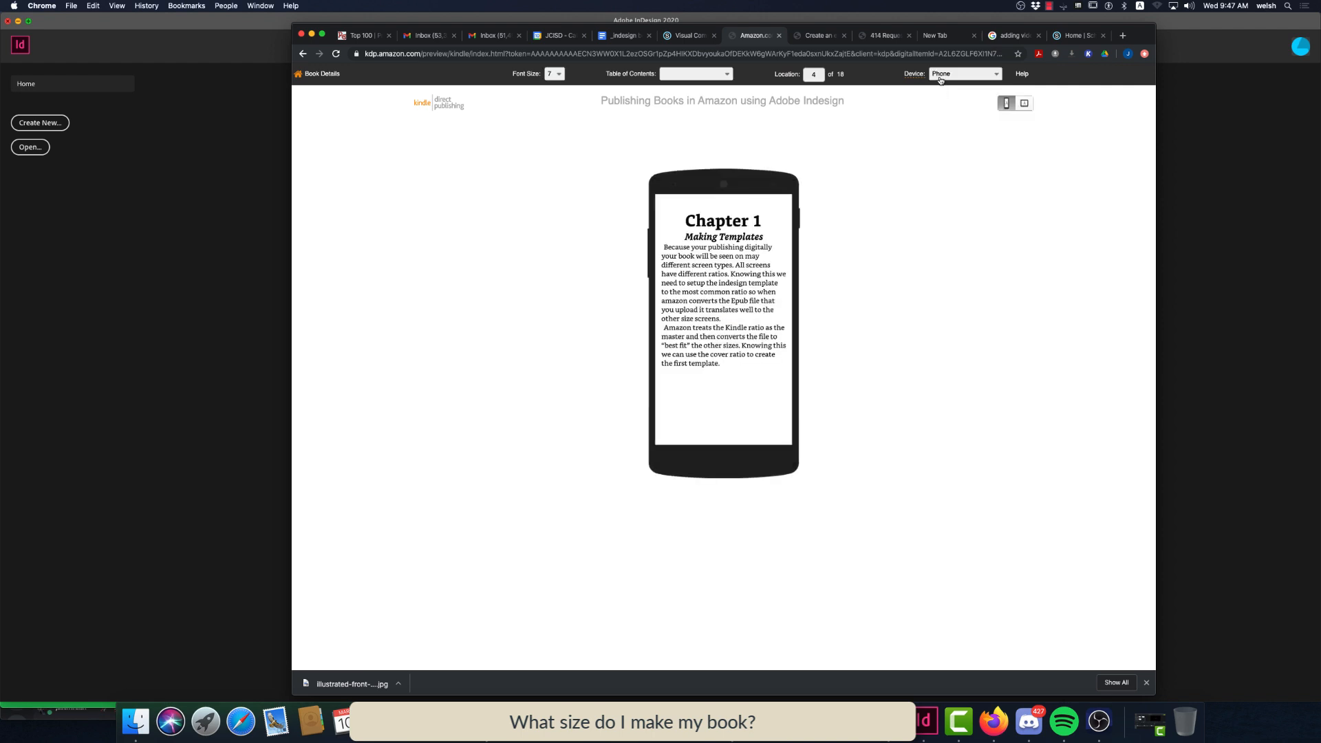
{"action": "left_click", "coordinate": [943, 76]}
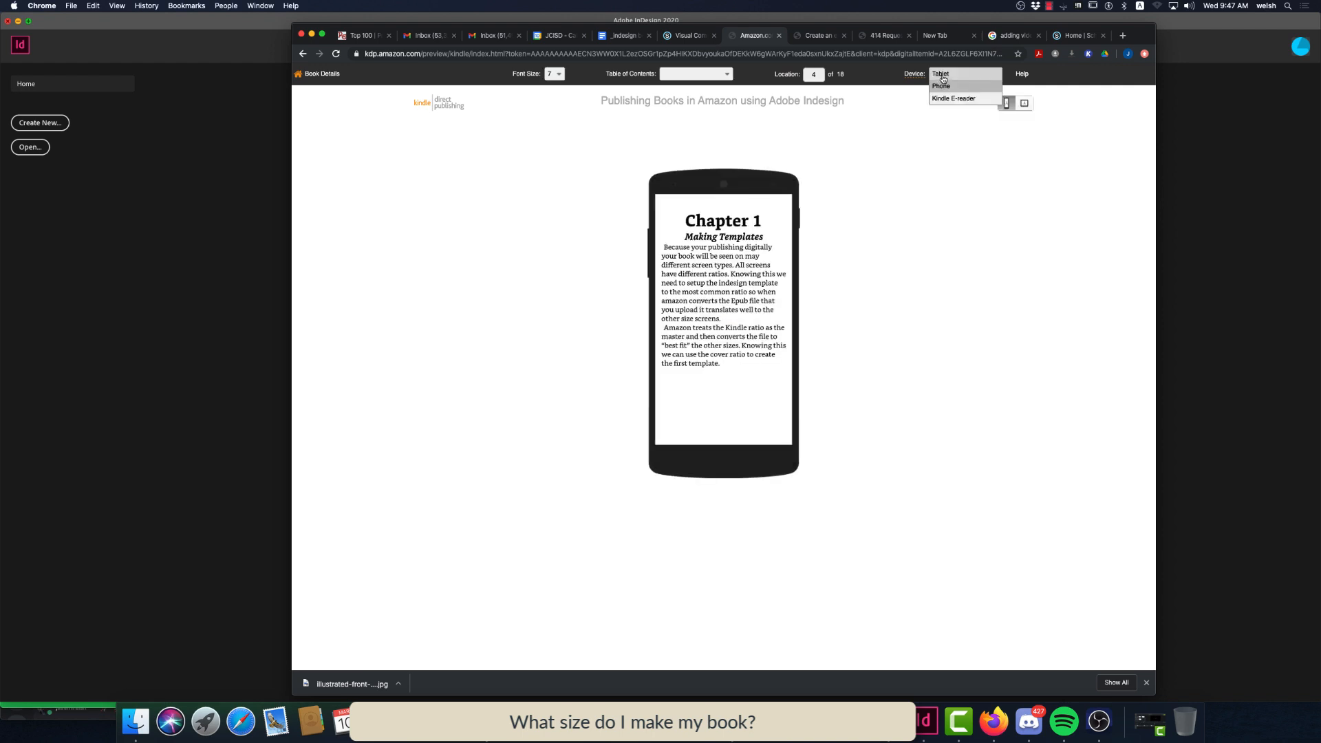
{"action": "left_click", "coordinate": [943, 75]}
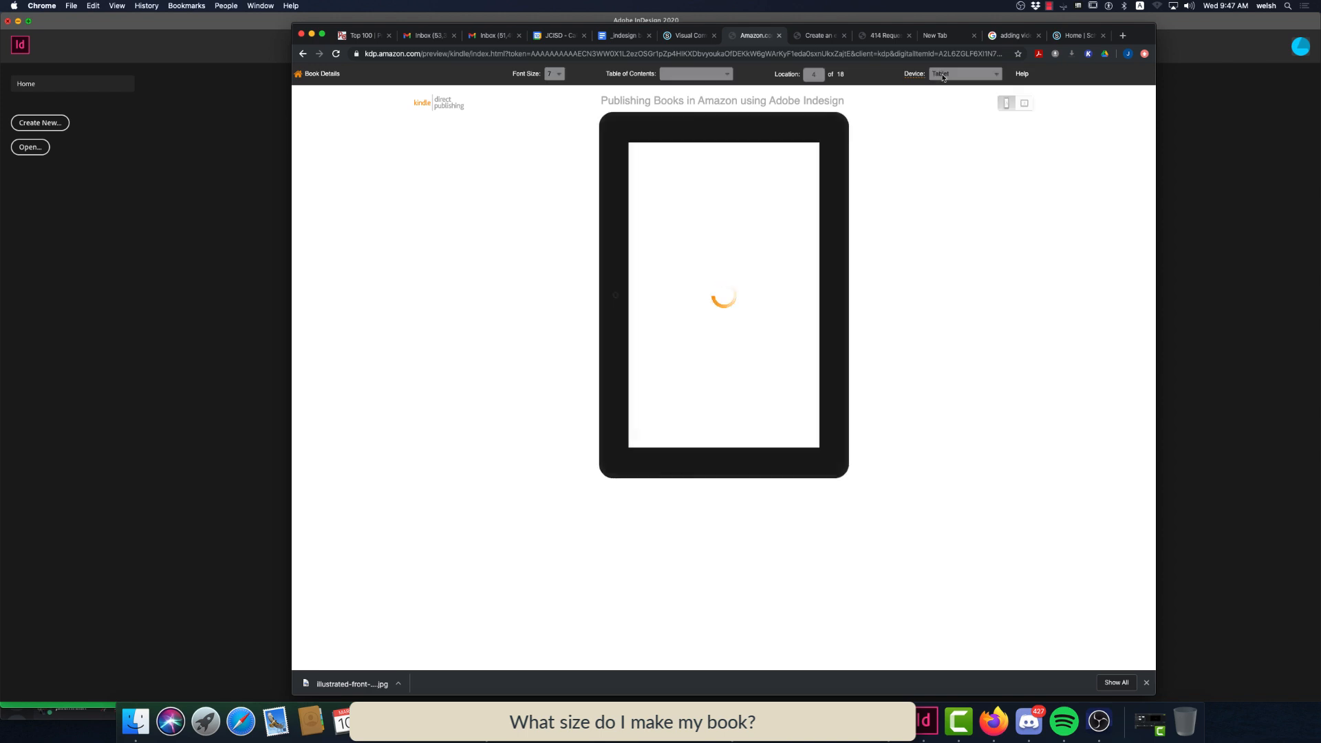
{"action": "left_click", "coordinate": [943, 76]}
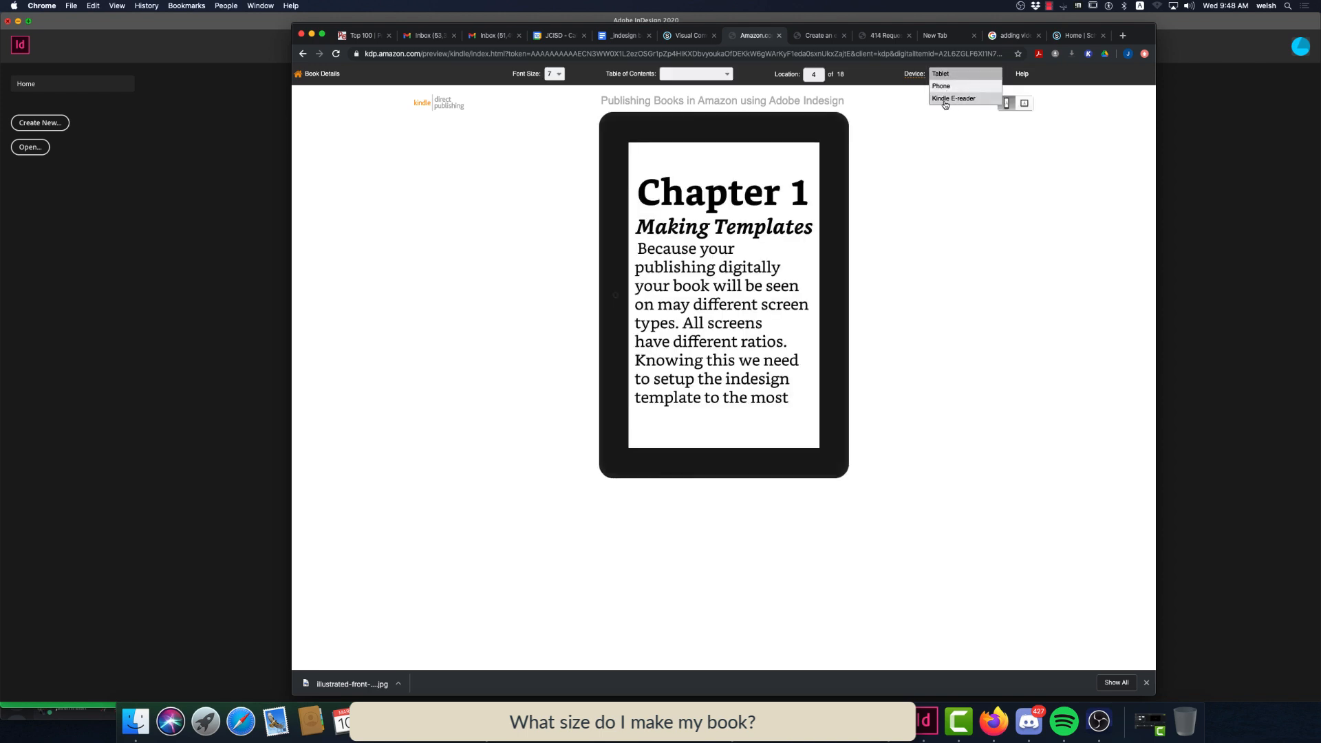
{"action": "left_click", "coordinate": [945, 100]}
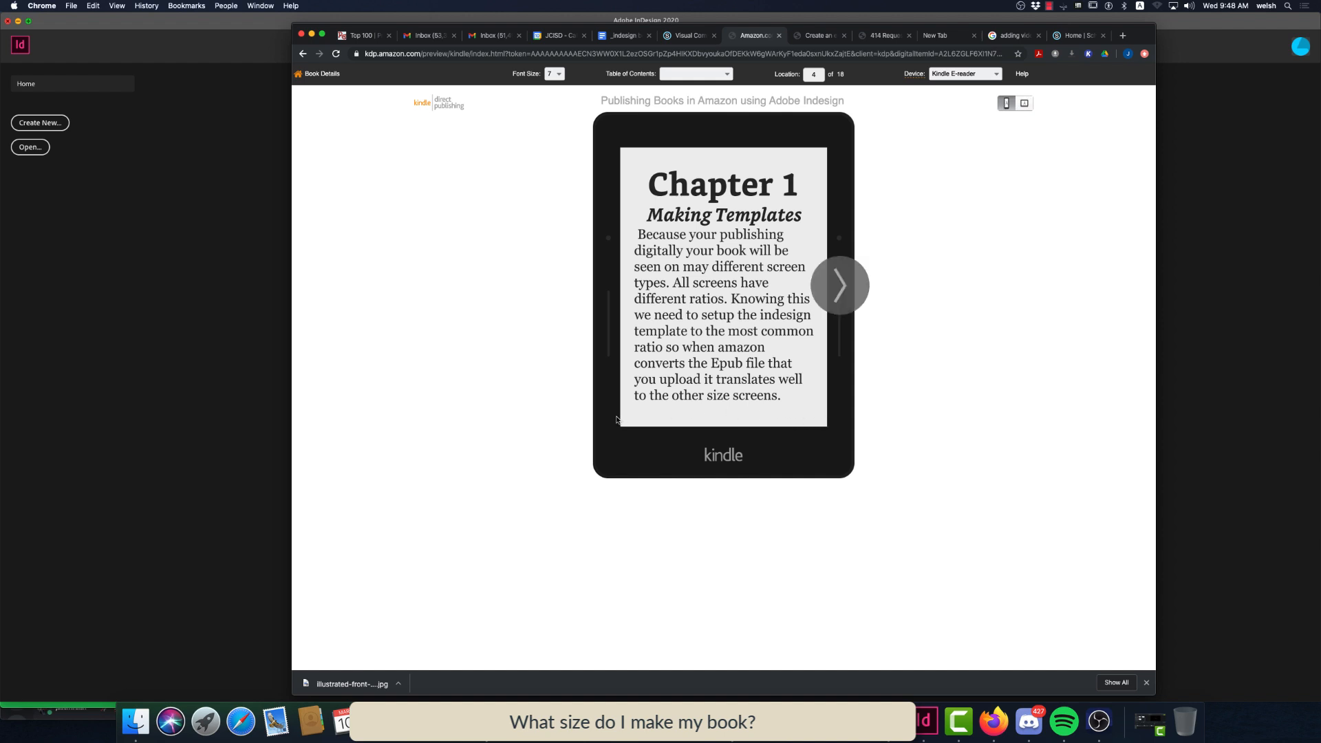
Compare the Chapter 1 page on the Phone device and again on the Kindle E-reader
{"action": "left_click", "coordinate": [953, 74]}
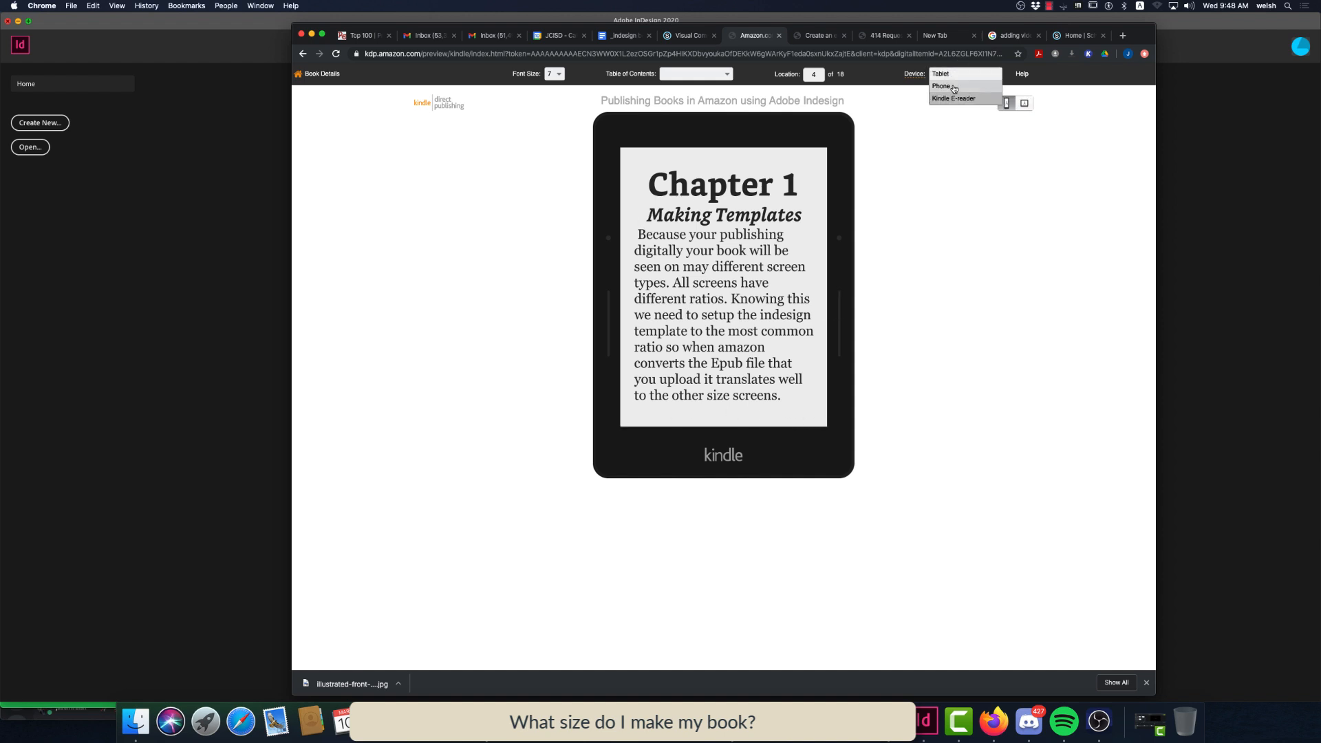
{"action": "left_click", "coordinate": [941, 86]}
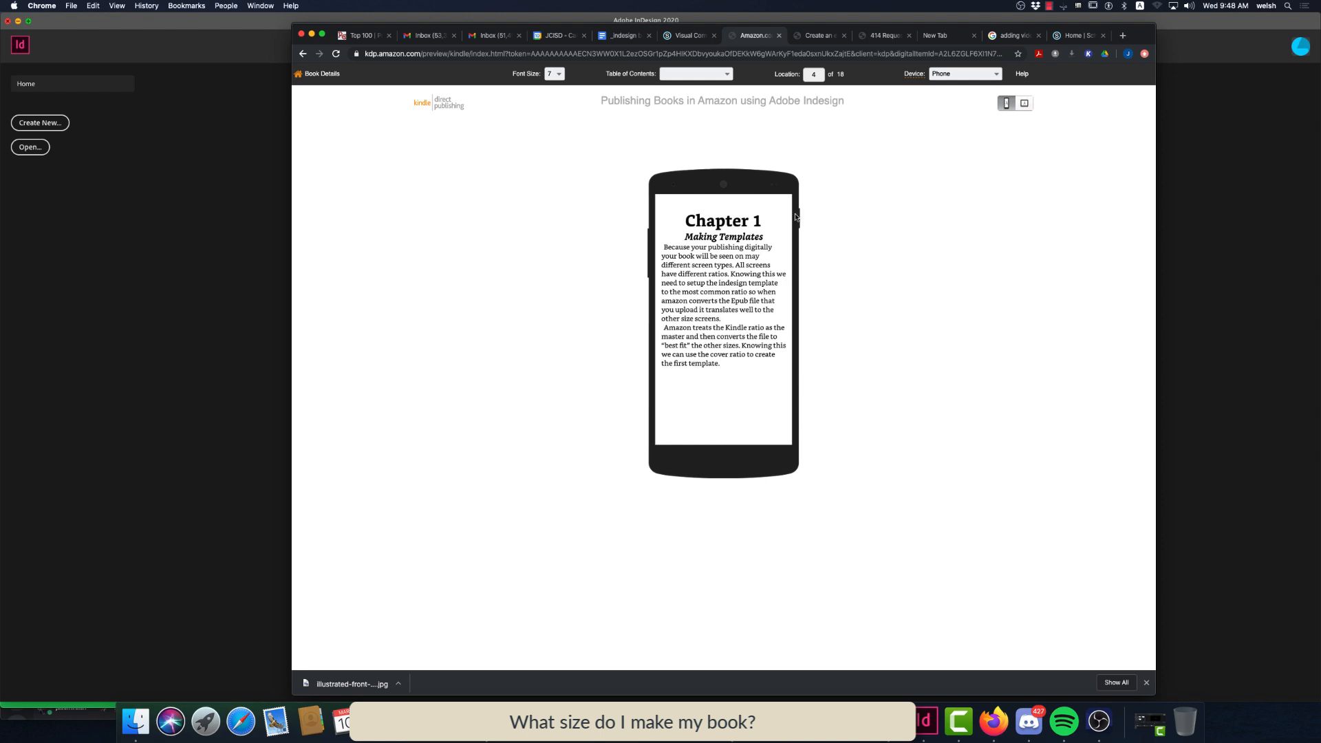
{"action": "left_click", "coordinate": [947, 73]}
{"action": "left_click", "coordinate": [956, 99]}
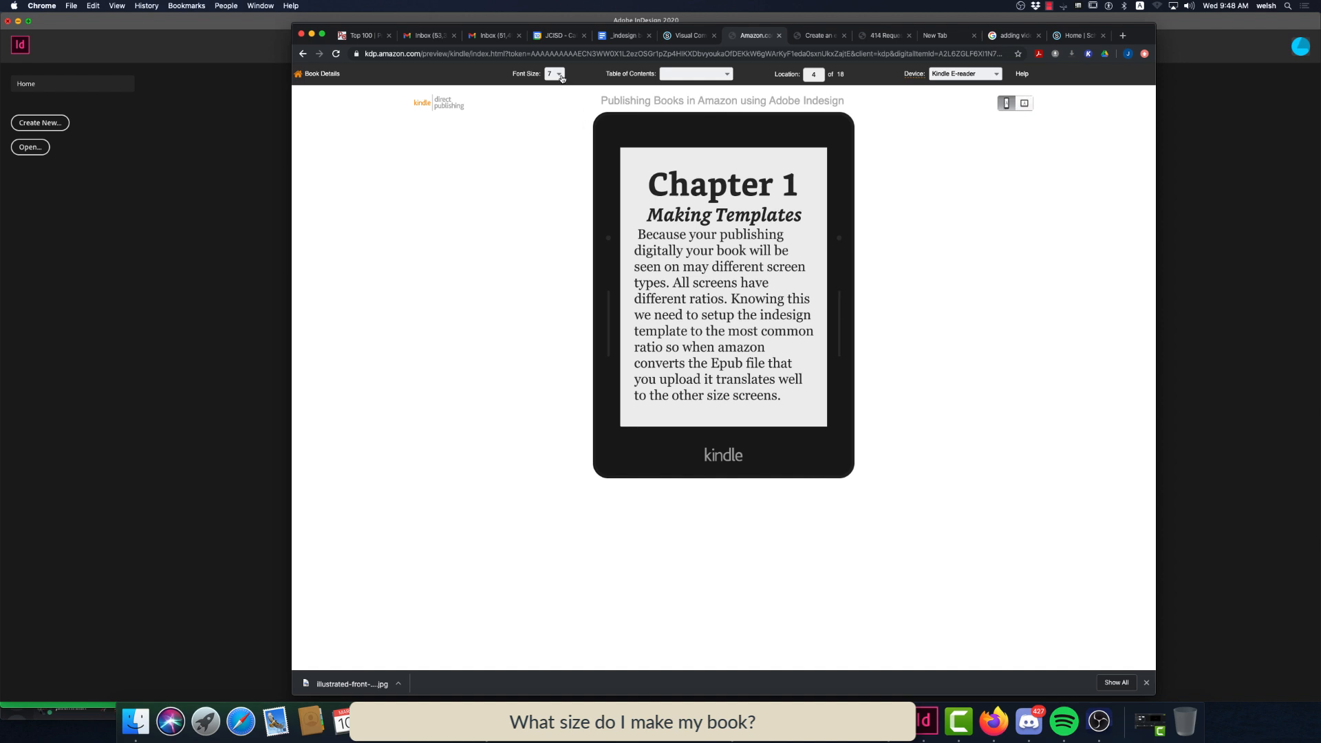
Preview the Kindle E-reader page at font sizes 3, 1, 8, 6 and 5
{"action": "left_click", "coordinate": [561, 78]}
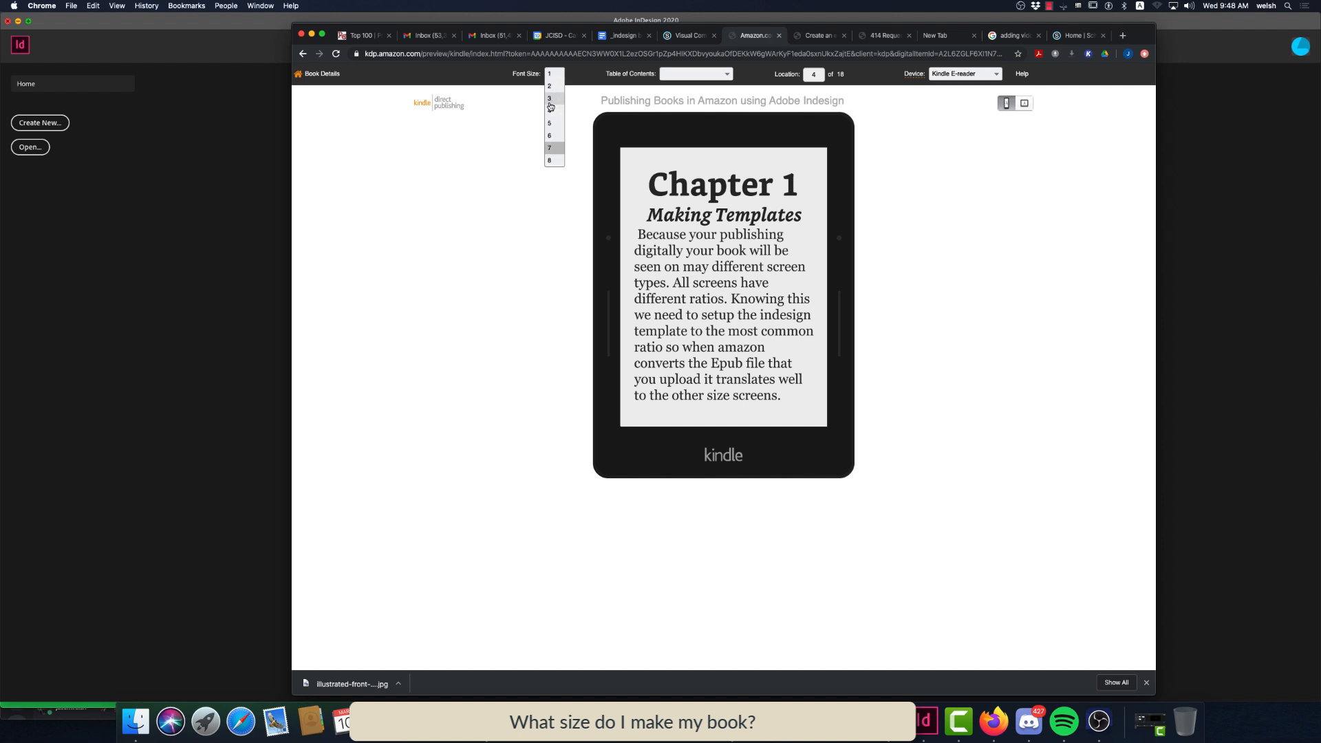
{"action": "left_click", "coordinate": [550, 101]}
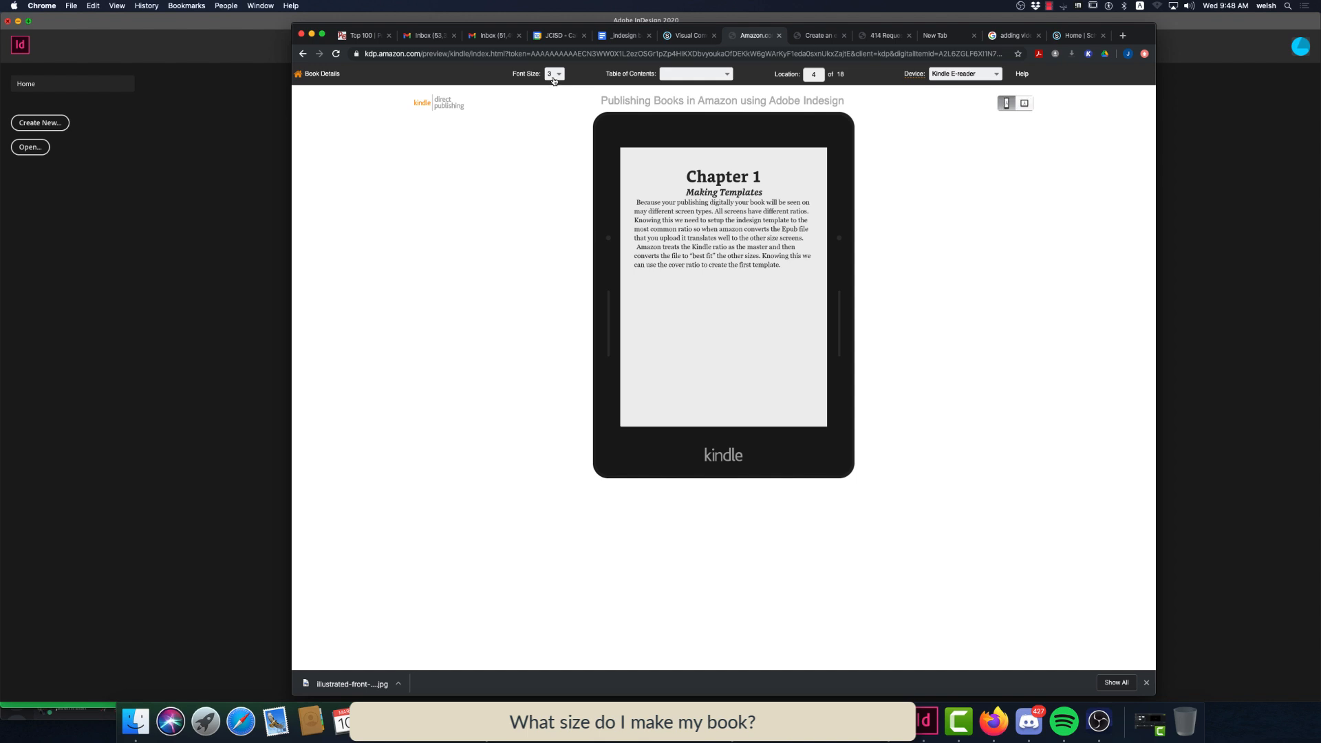
{"action": "left_click", "coordinate": [556, 74]}
{"action": "left_click", "coordinate": [554, 78]}
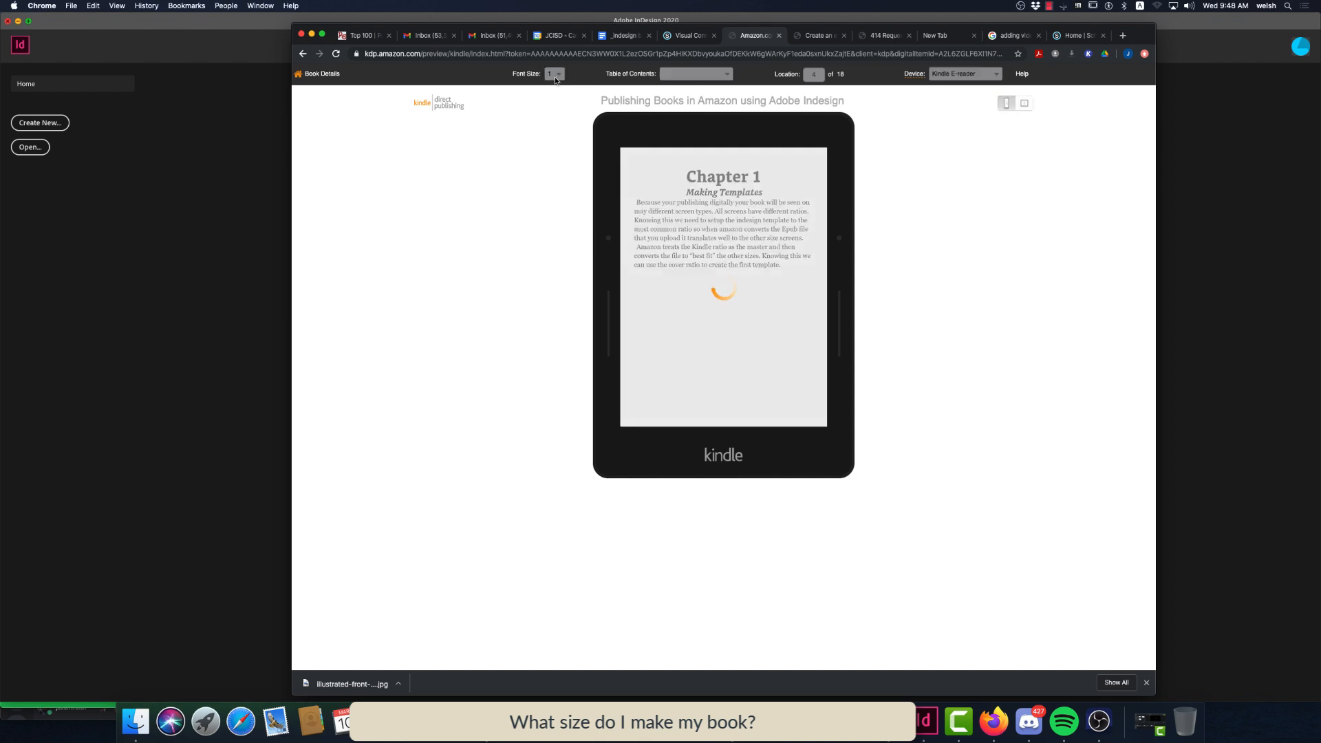
{"action": "left_click", "coordinate": [558, 79]}
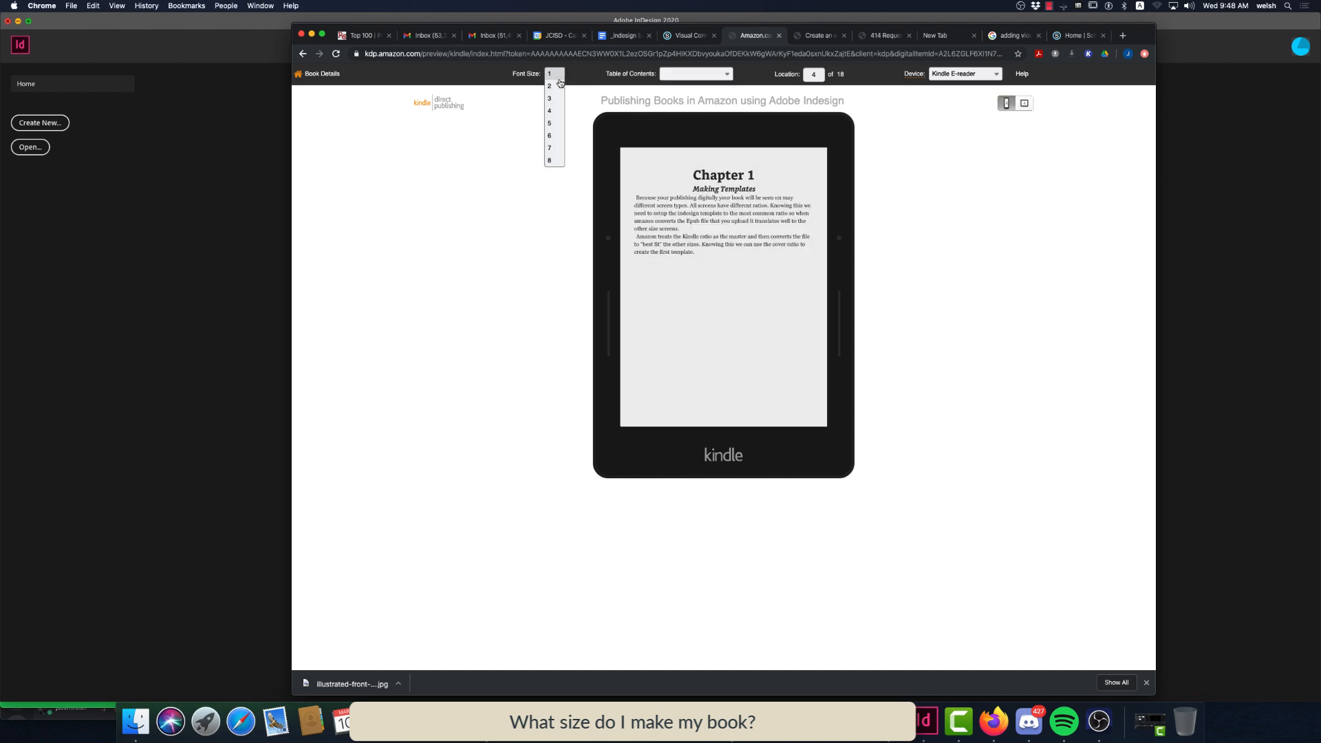
{"action": "left_click", "coordinate": [556, 161]}
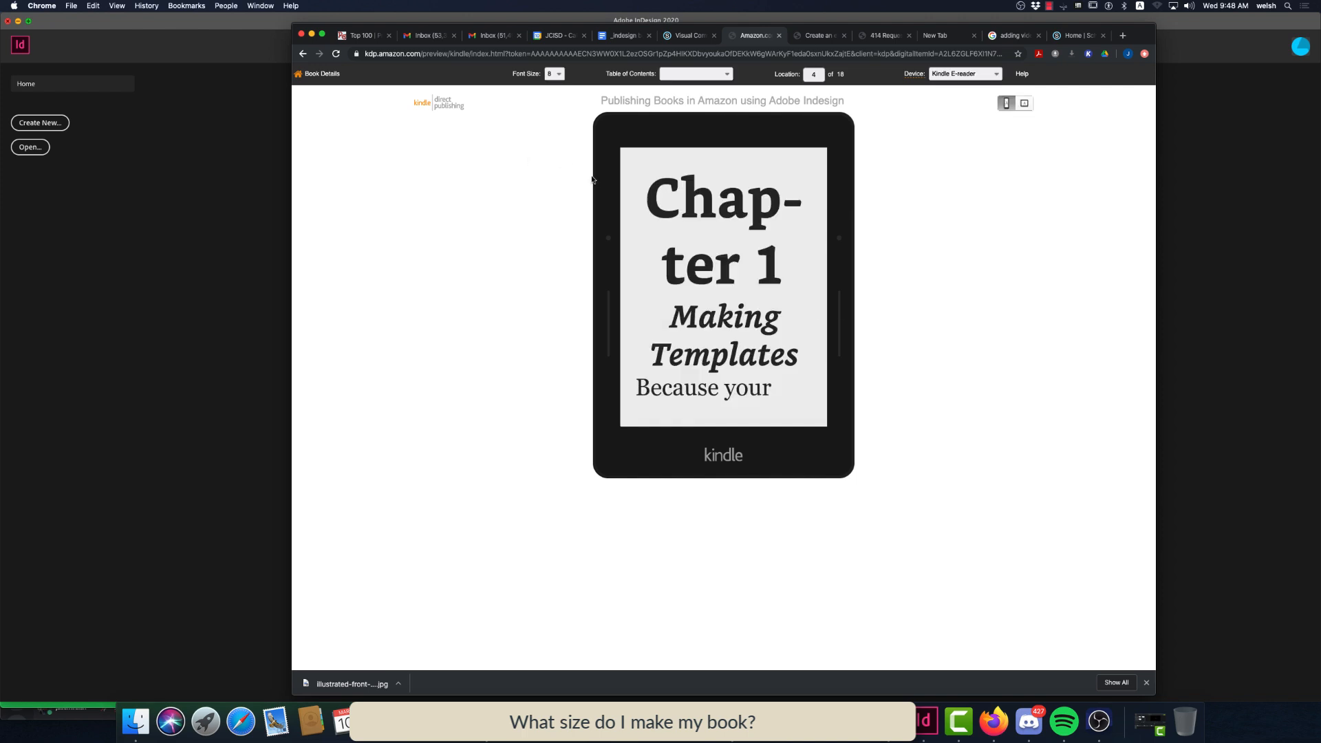
{"action": "left_click", "coordinate": [559, 76]}
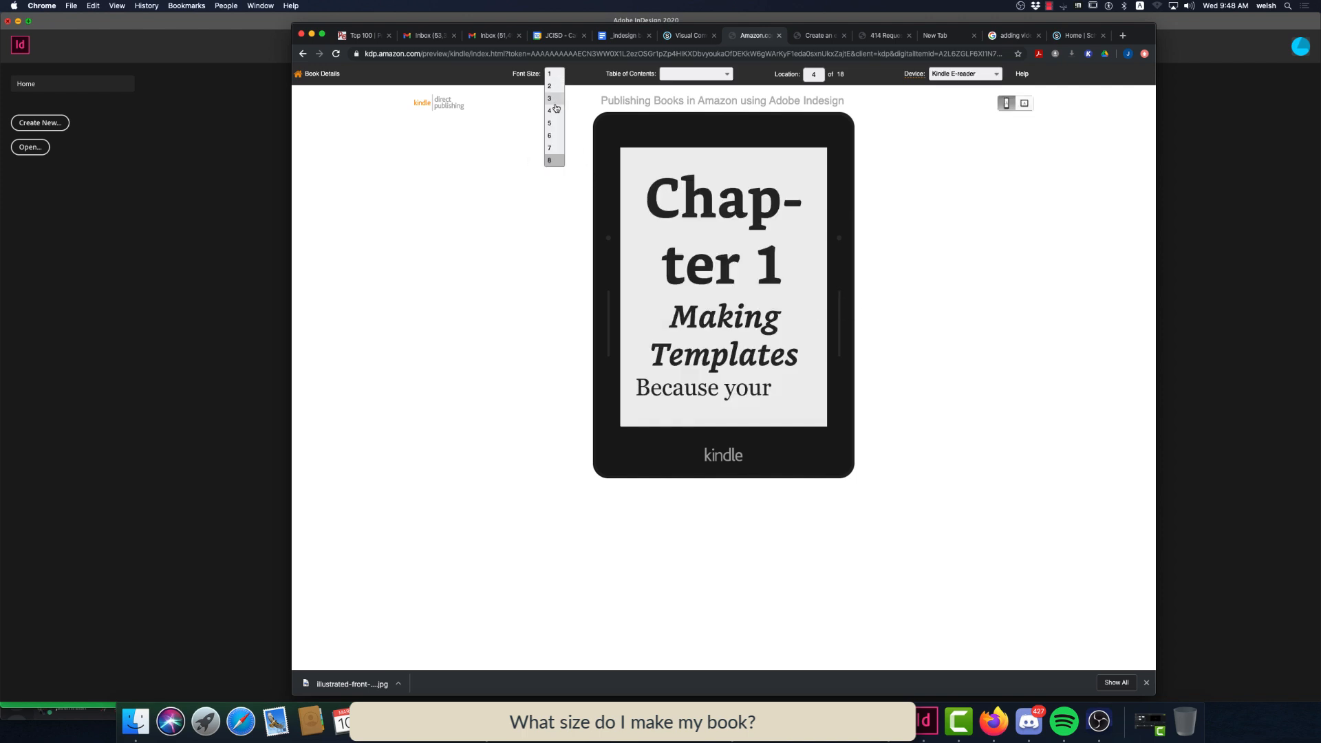
{"action": "left_click", "coordinate": [555, 135]}
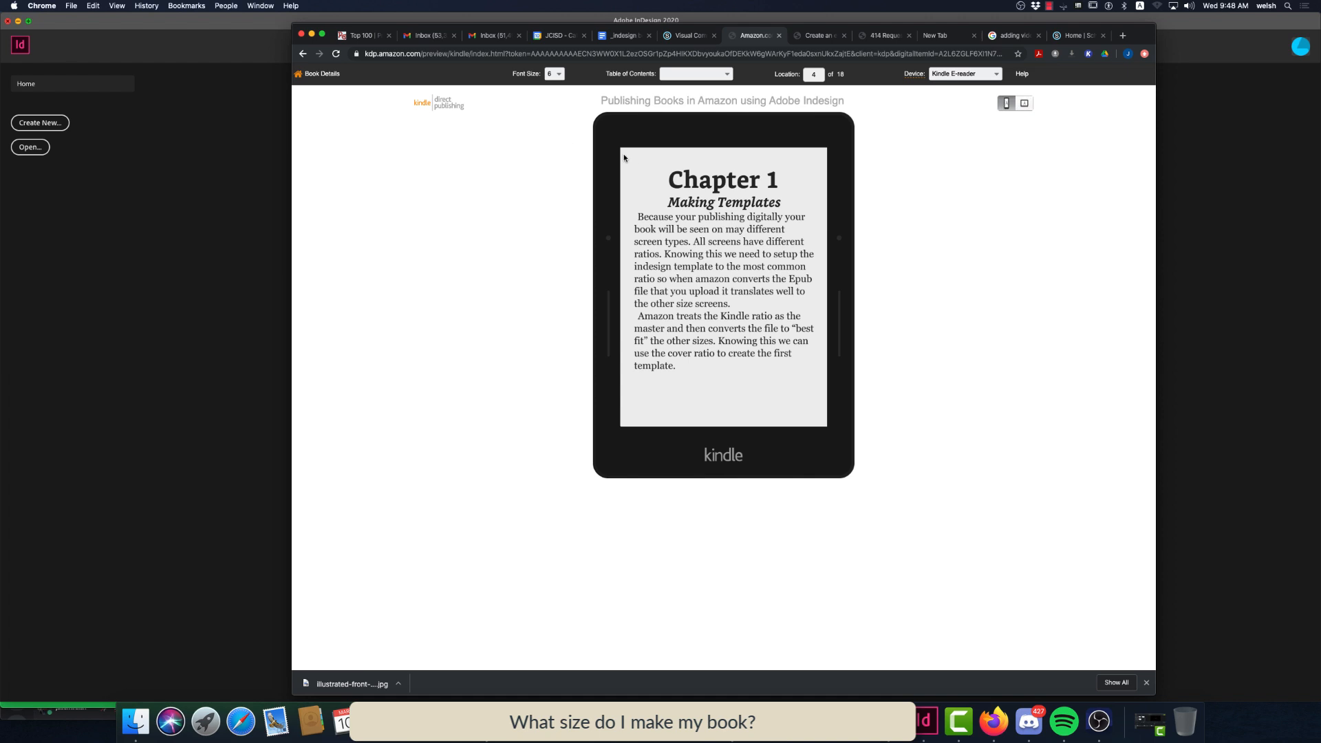
{"action": "left_click", "coordinate": [558, 75]}
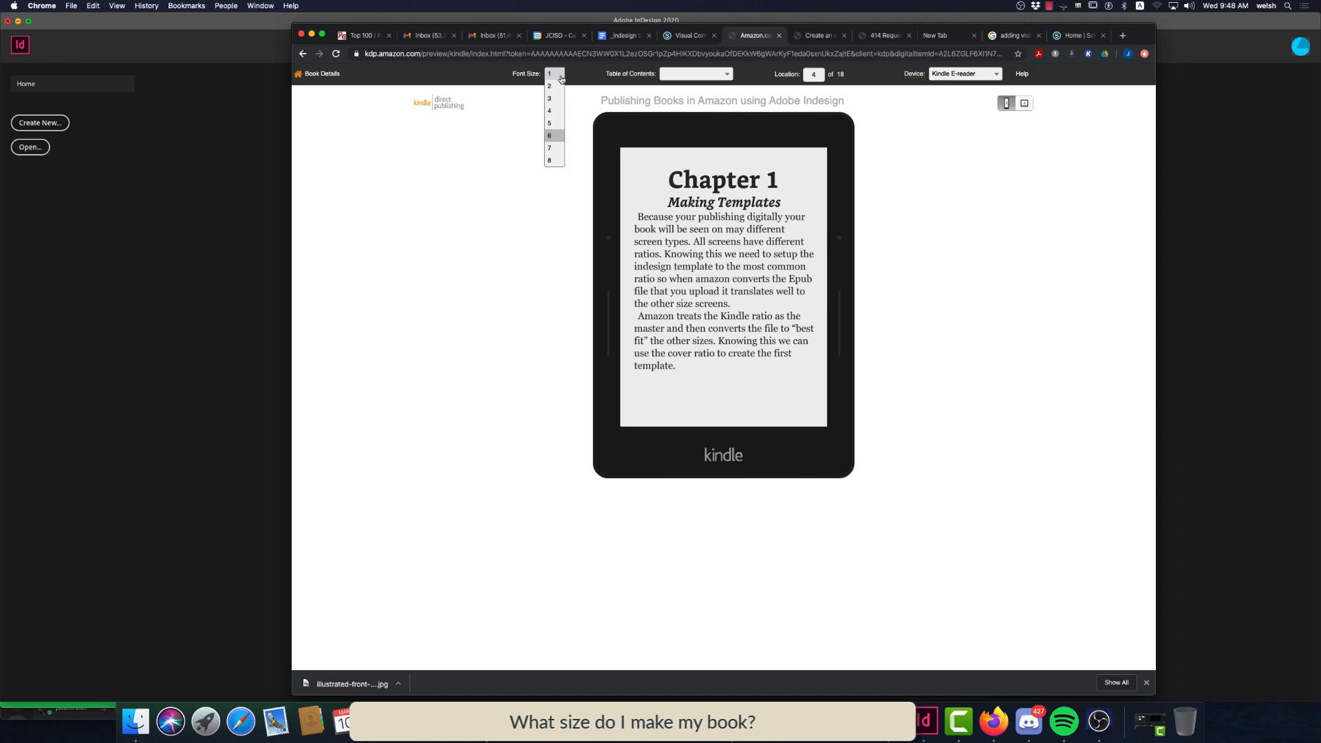
{"action": "left_click", "coordinate": [555, 123]}
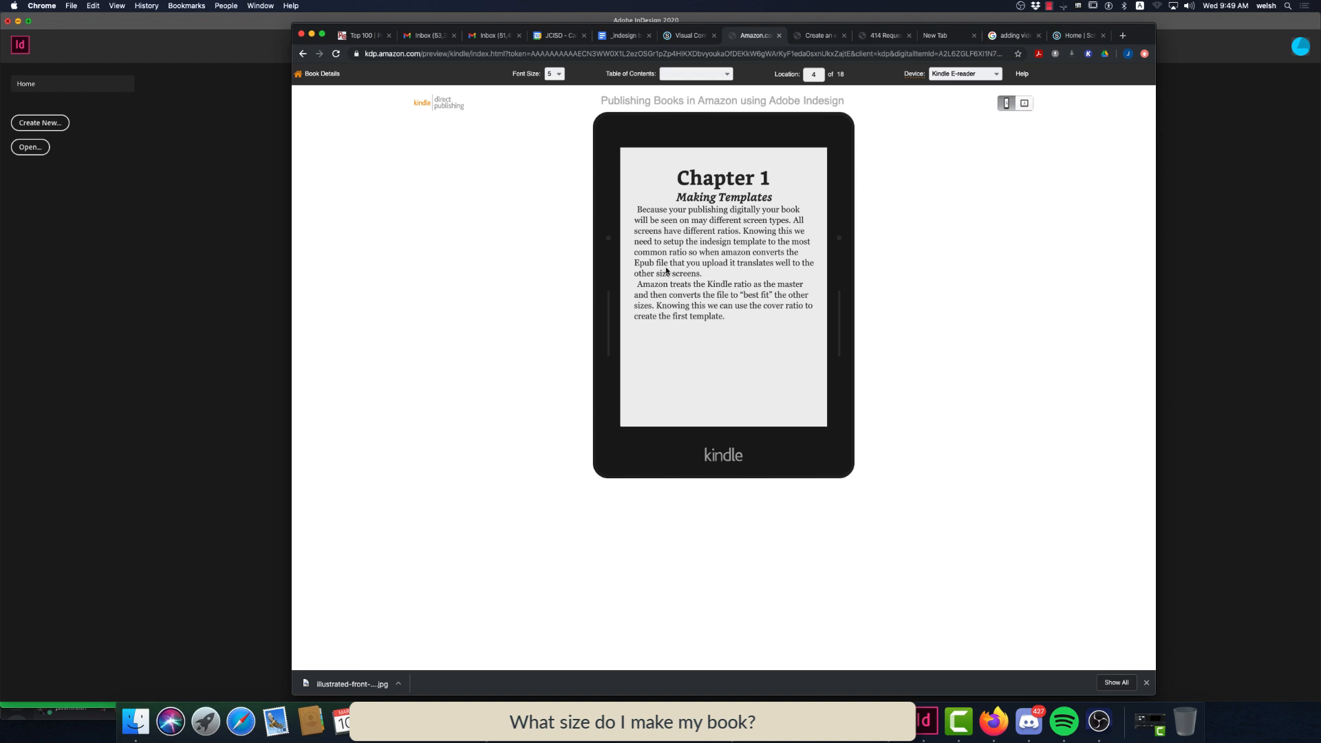
Compare the page at font size 5 on Phone and Tablet, ending on Kindle E-reader
{"action": "left_click", "coordinate": [953, 81]}
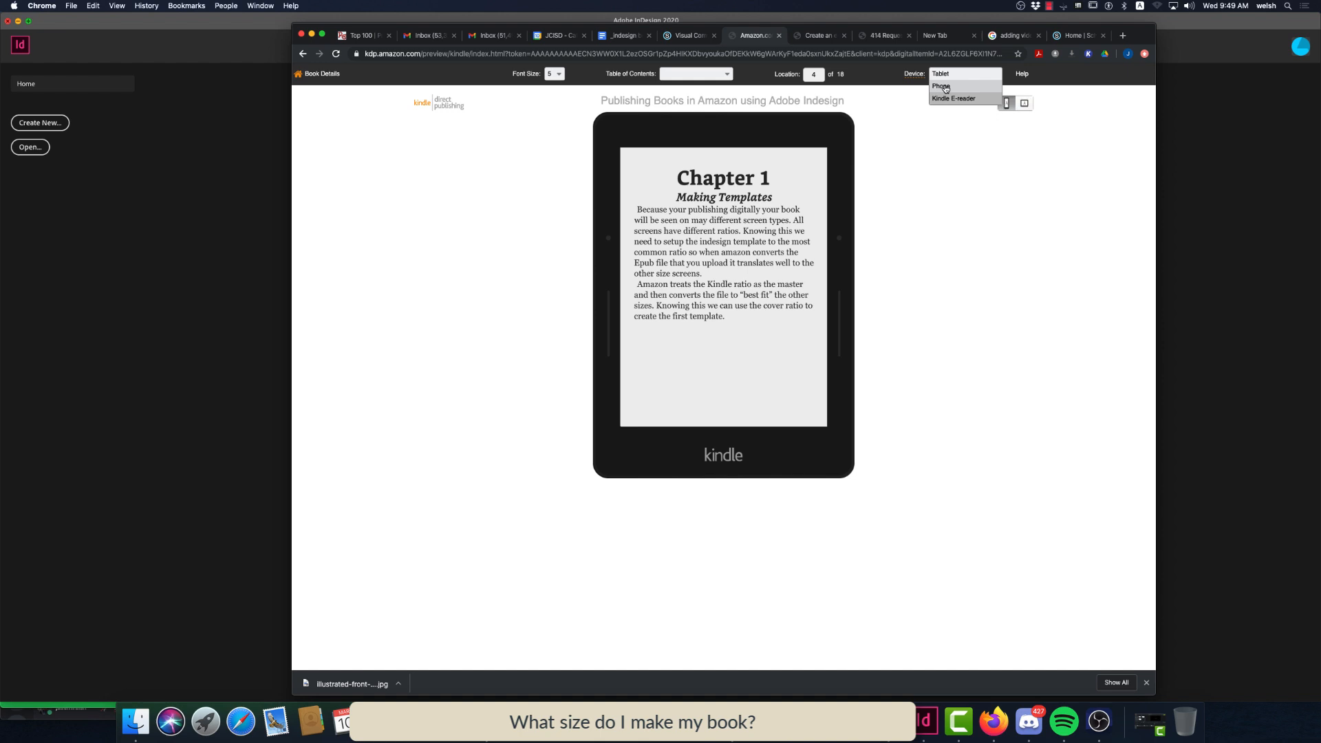
{"action": "left_click", "coordinate": [945, 88]}
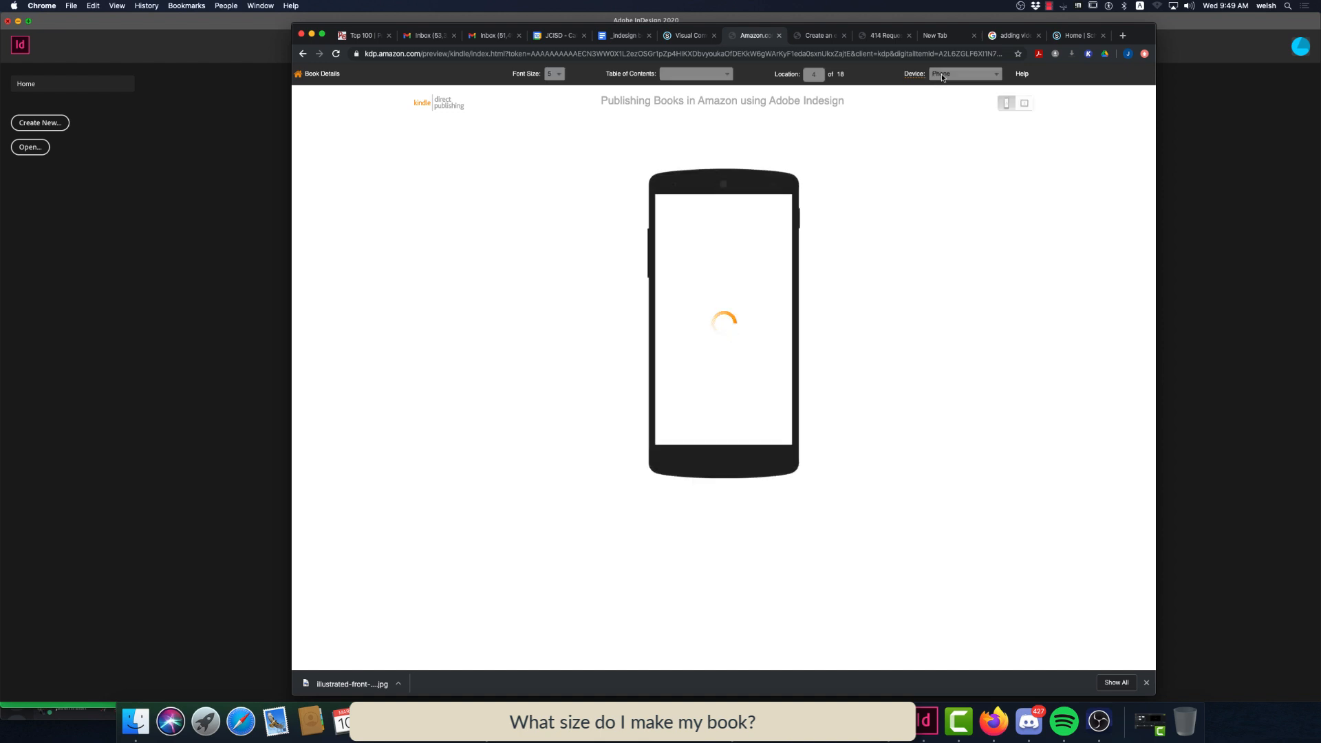
{"action": "left_click", "coordinate": [942, 78]}
{"action": "left_click", "coordinate": [942, 81]}
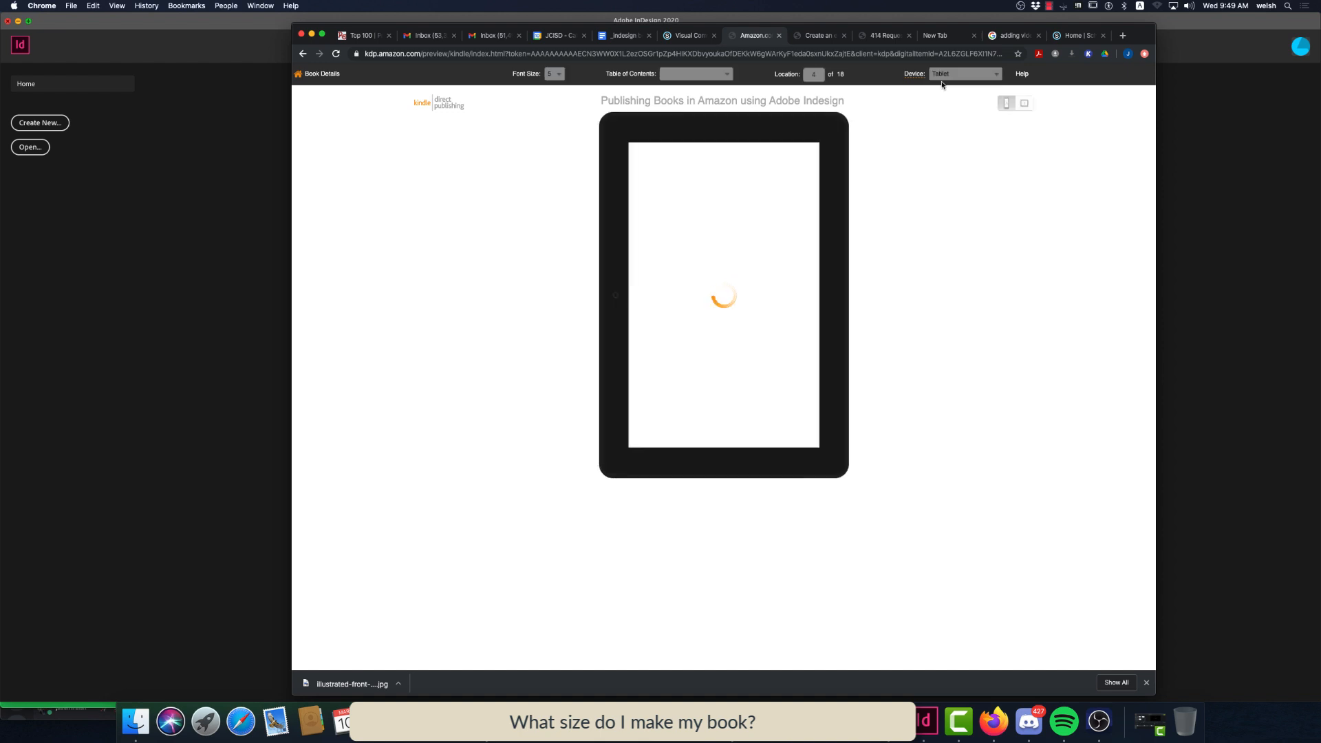
{"action": "left_click", "coordinate": [947, 76]}
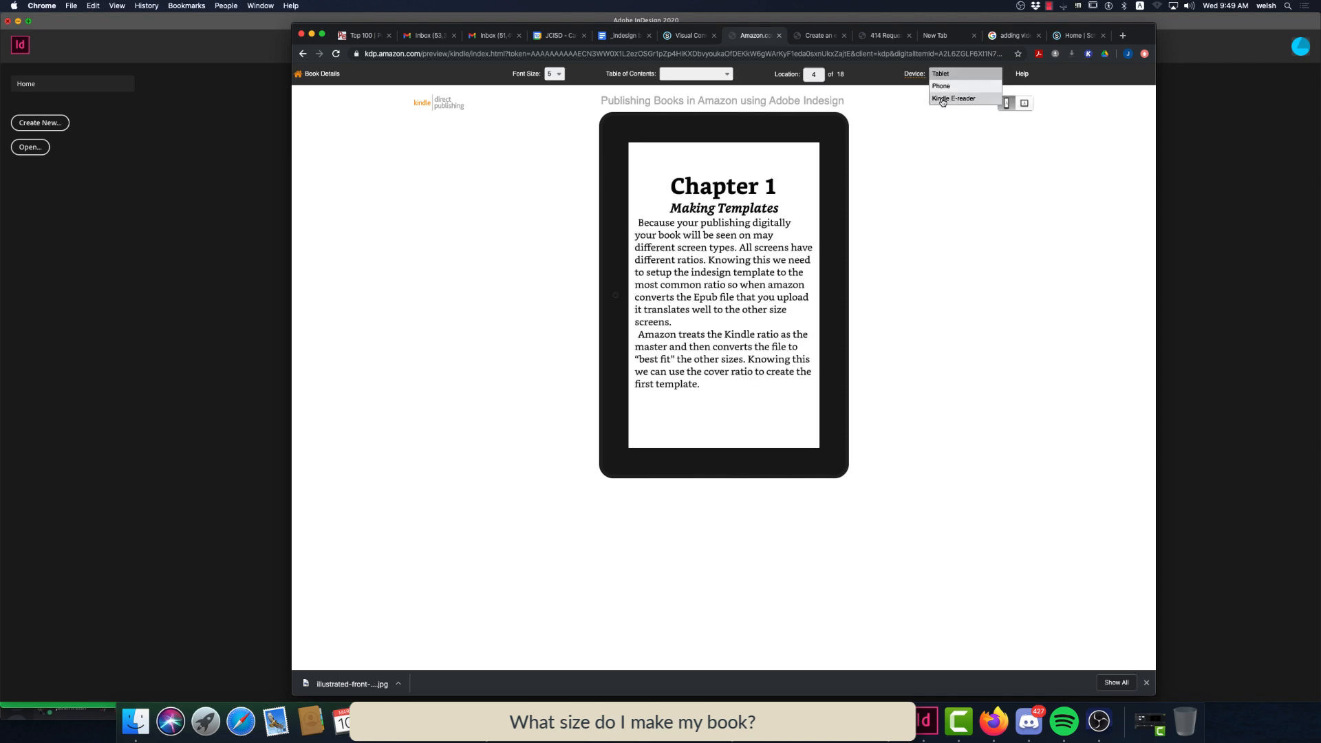
{"action": "left_click", "coordinate": [943, 99]}
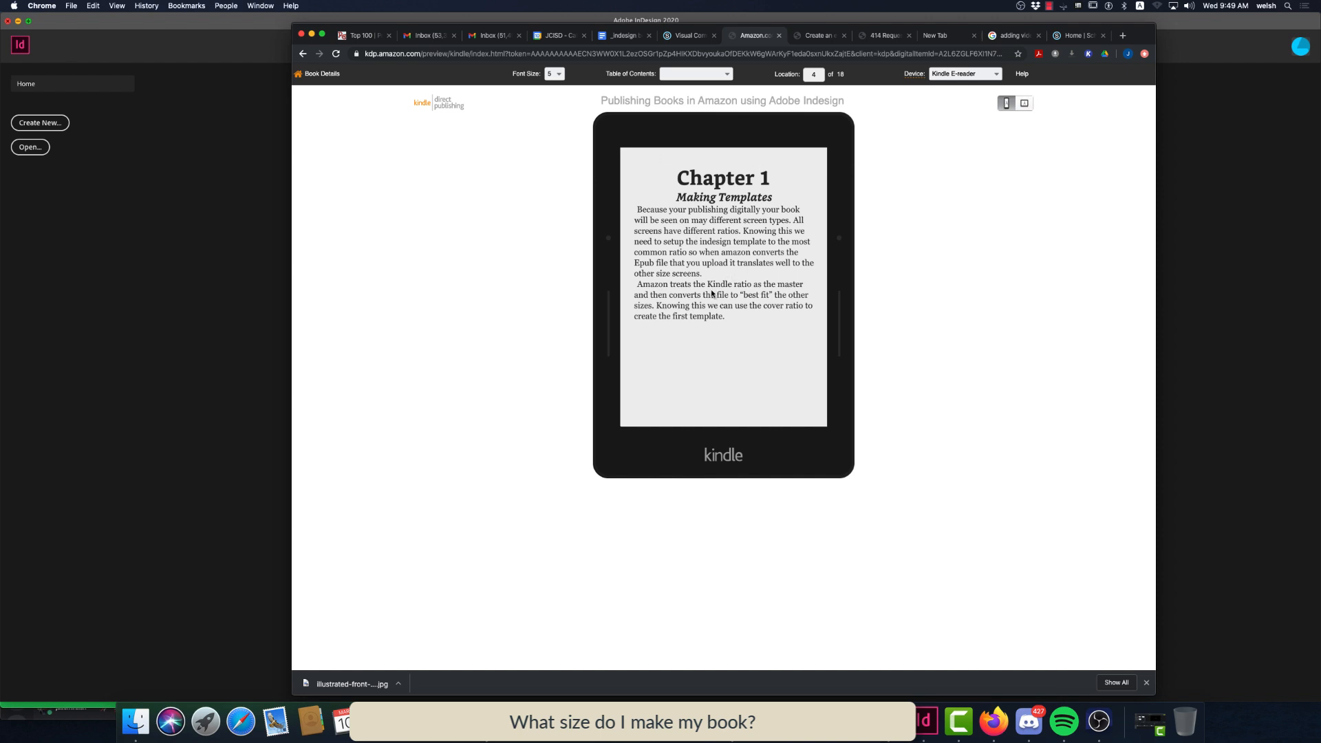
Jump to Chapter1 from the table of contents' NCX View, keeping the Kindle E-reader device
{"action": "left_click", "coordinate": [972, 76]}
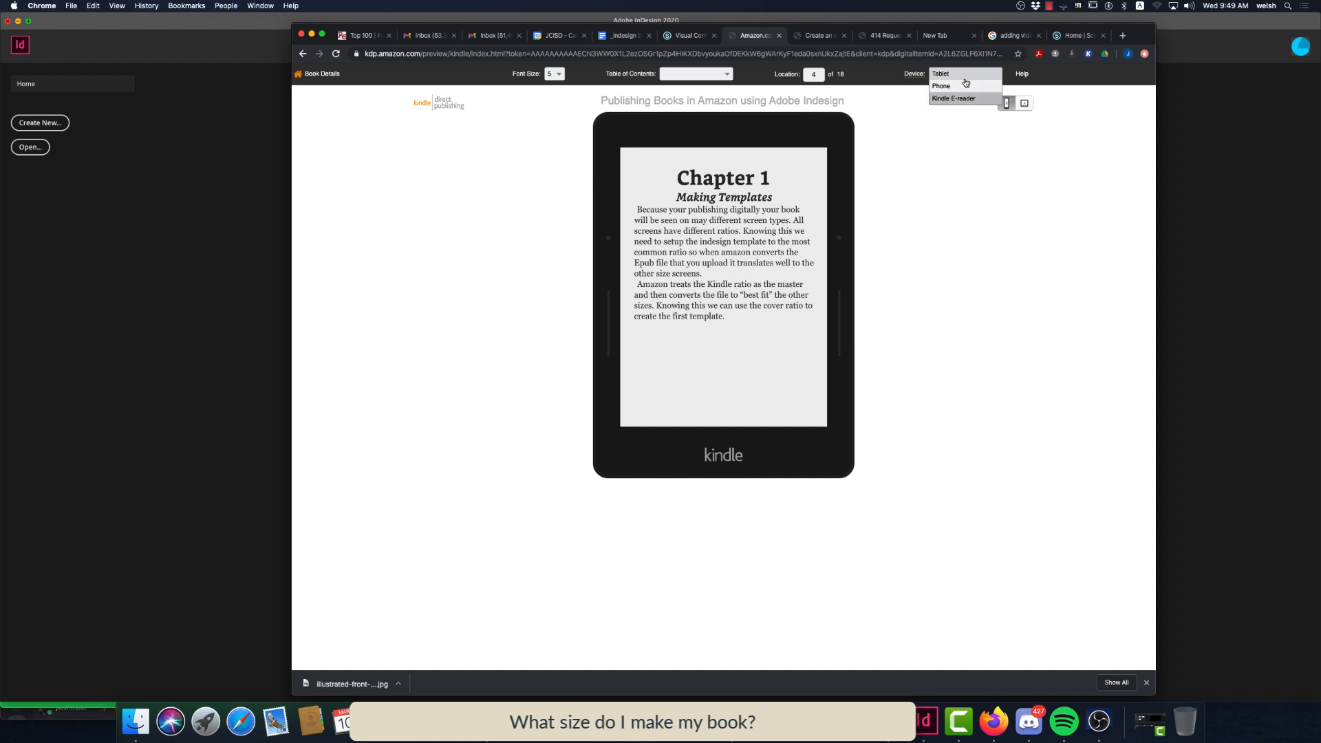
{"action": "left_click", "coordinate": [772, 229]}
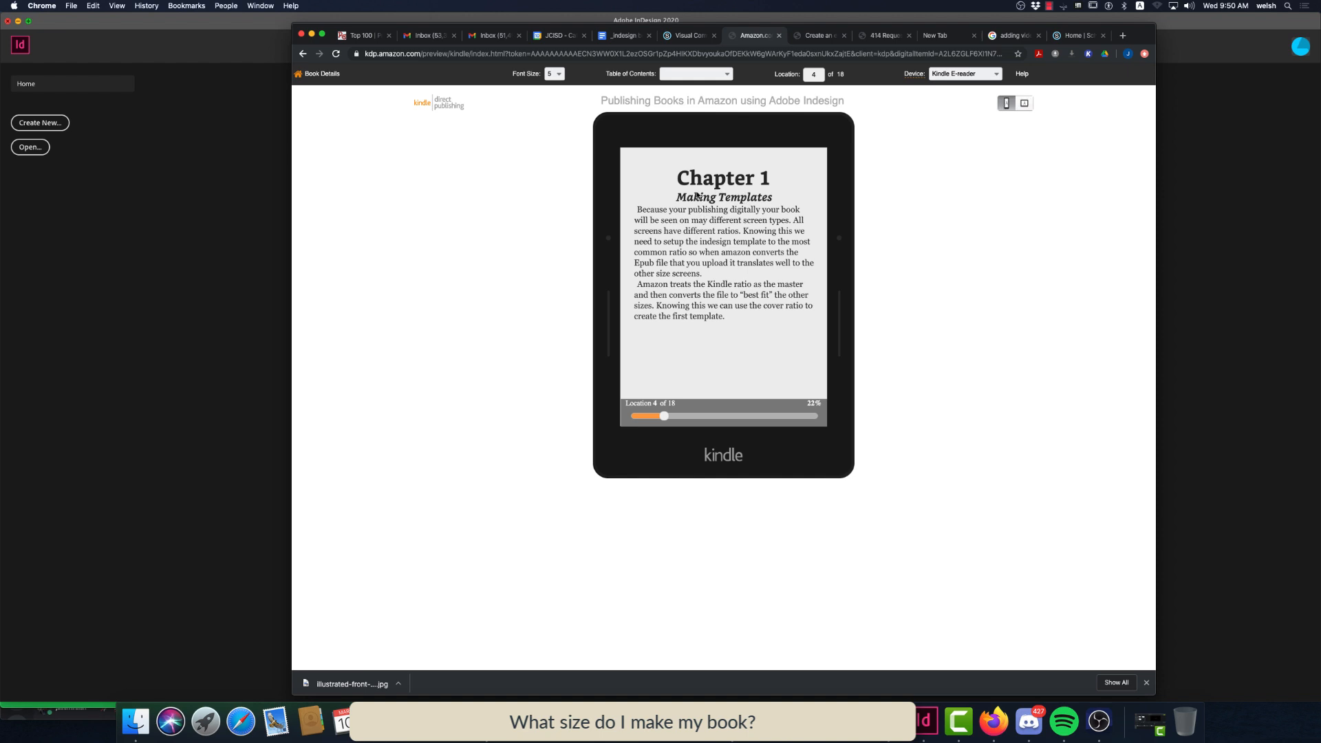
{"action": "left_click", "coordinate": [696, 75]}
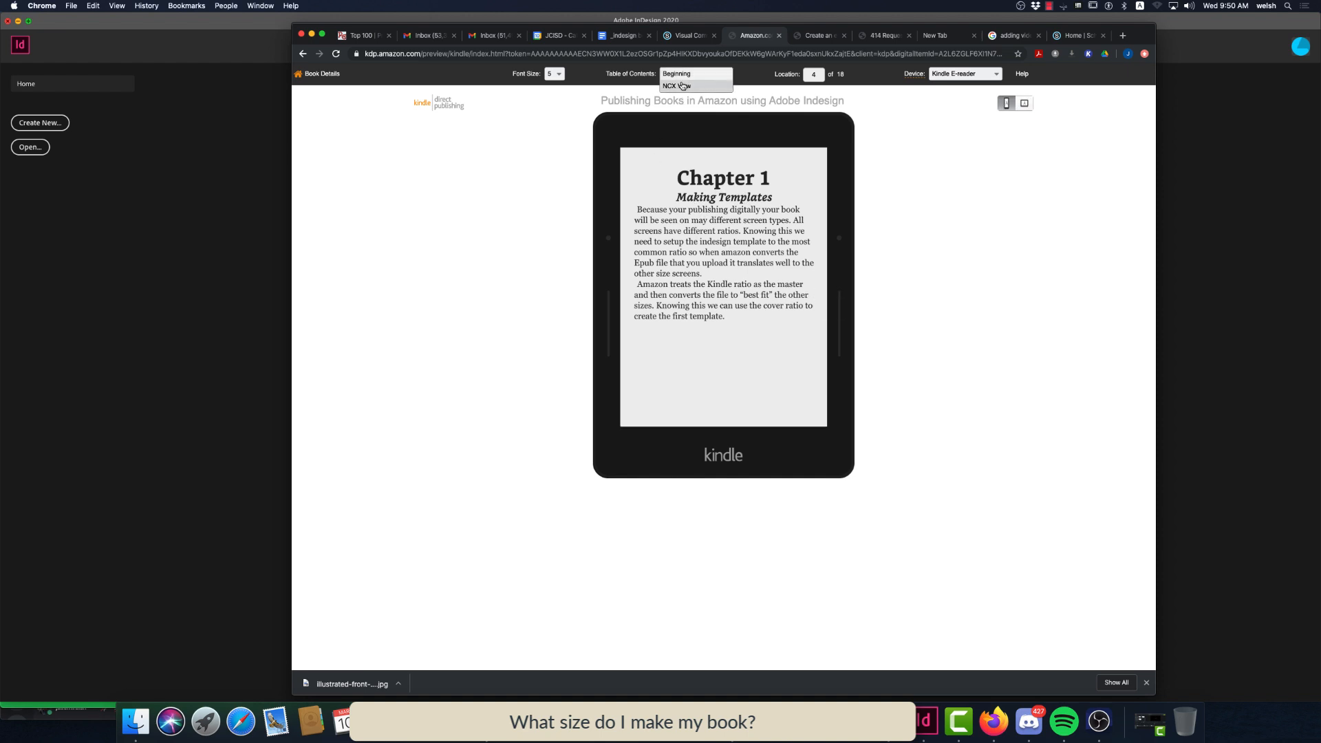
{"action": "left_click", "coordinate": [680, 86]}
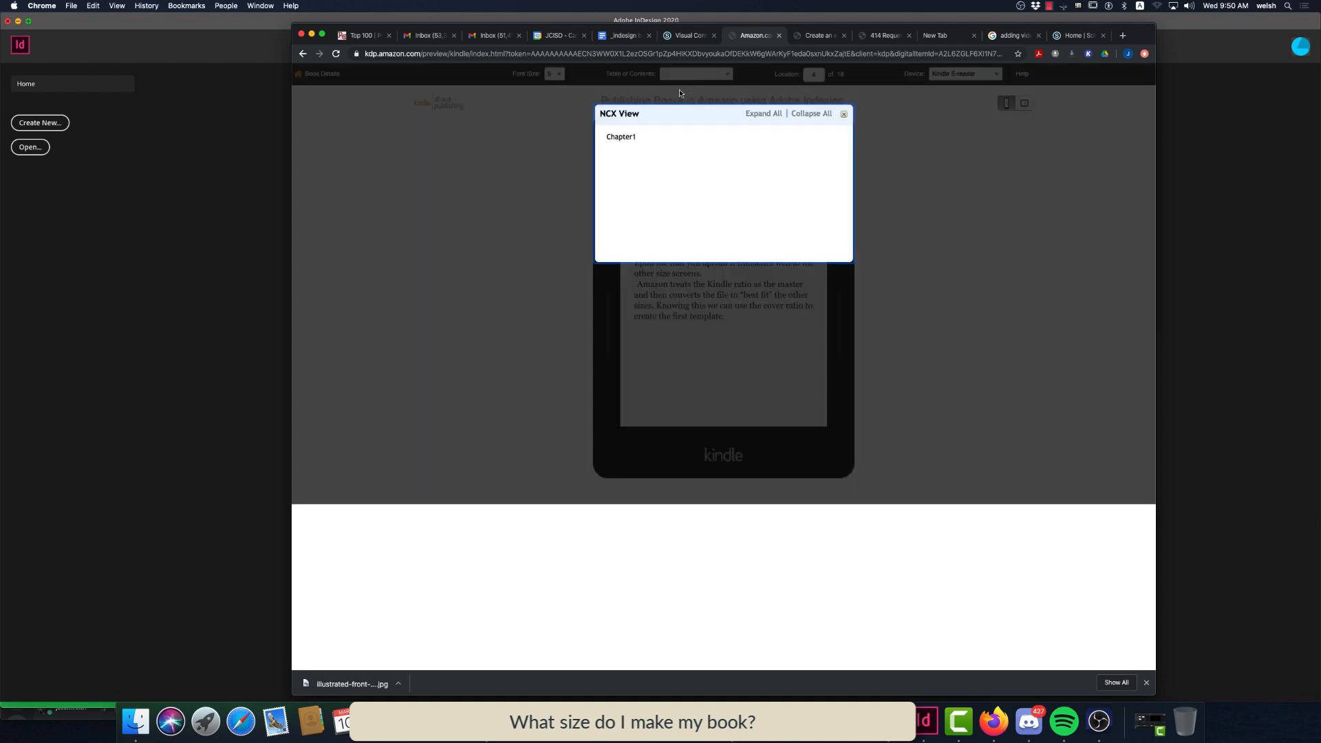
{"action": "left_click", "coordinate": [628, 138]}
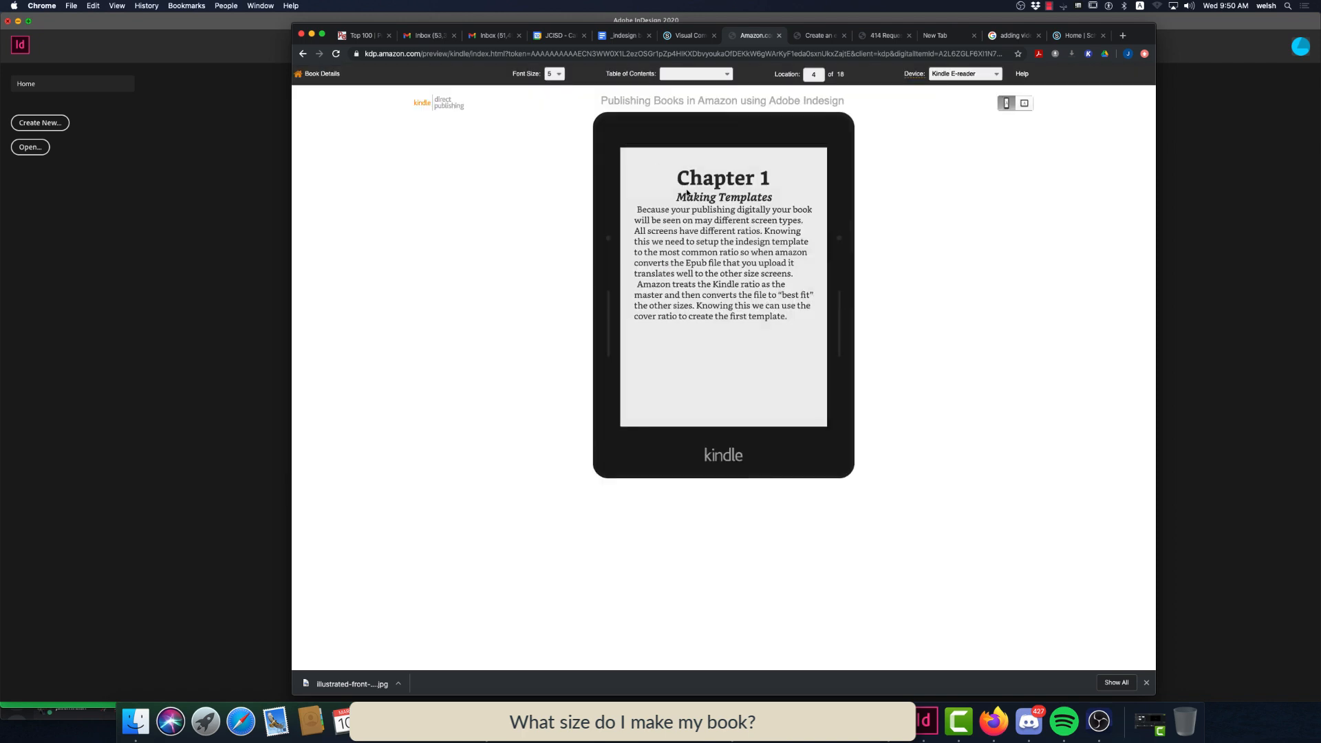
Review the NCX View chapter list again and page forward to the Indesign template Size section at location 10
{"action": "left_click", "coordinate": [691, 74]}
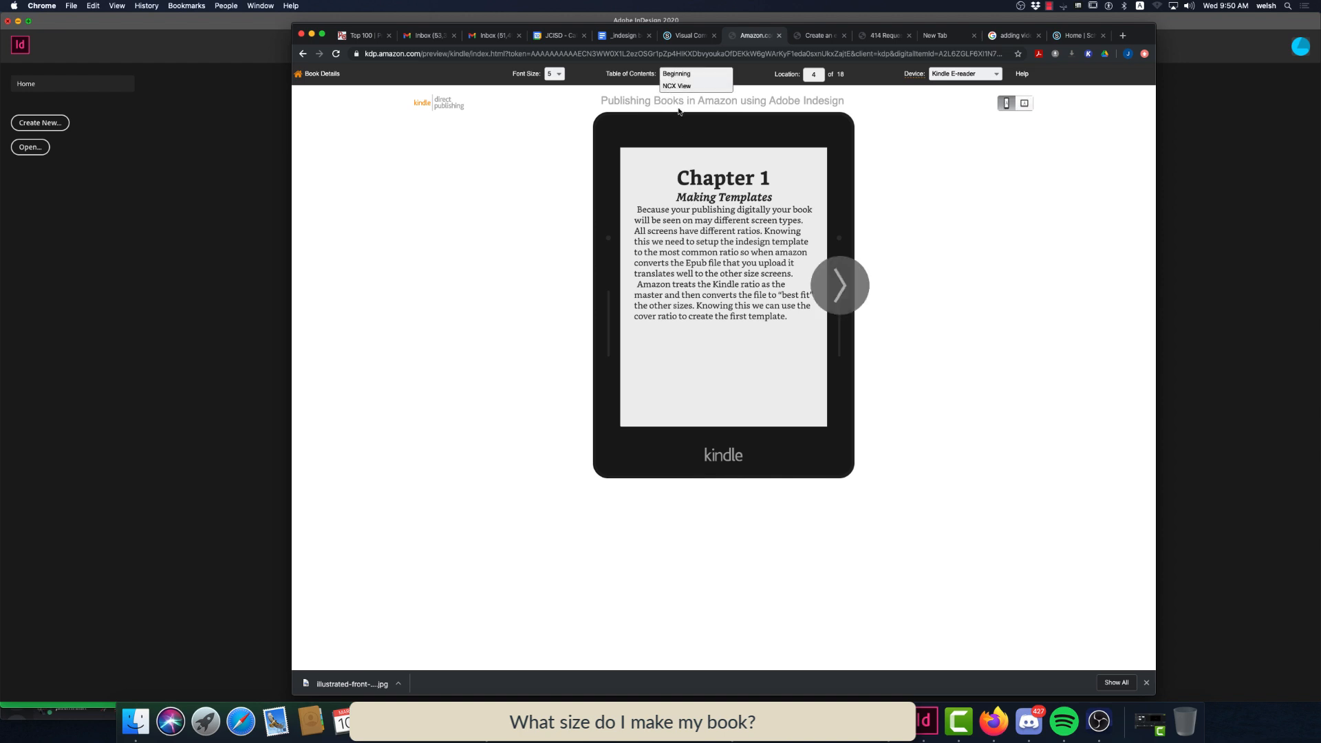
{"action": "left_click", "coordinate": [678, 87]}
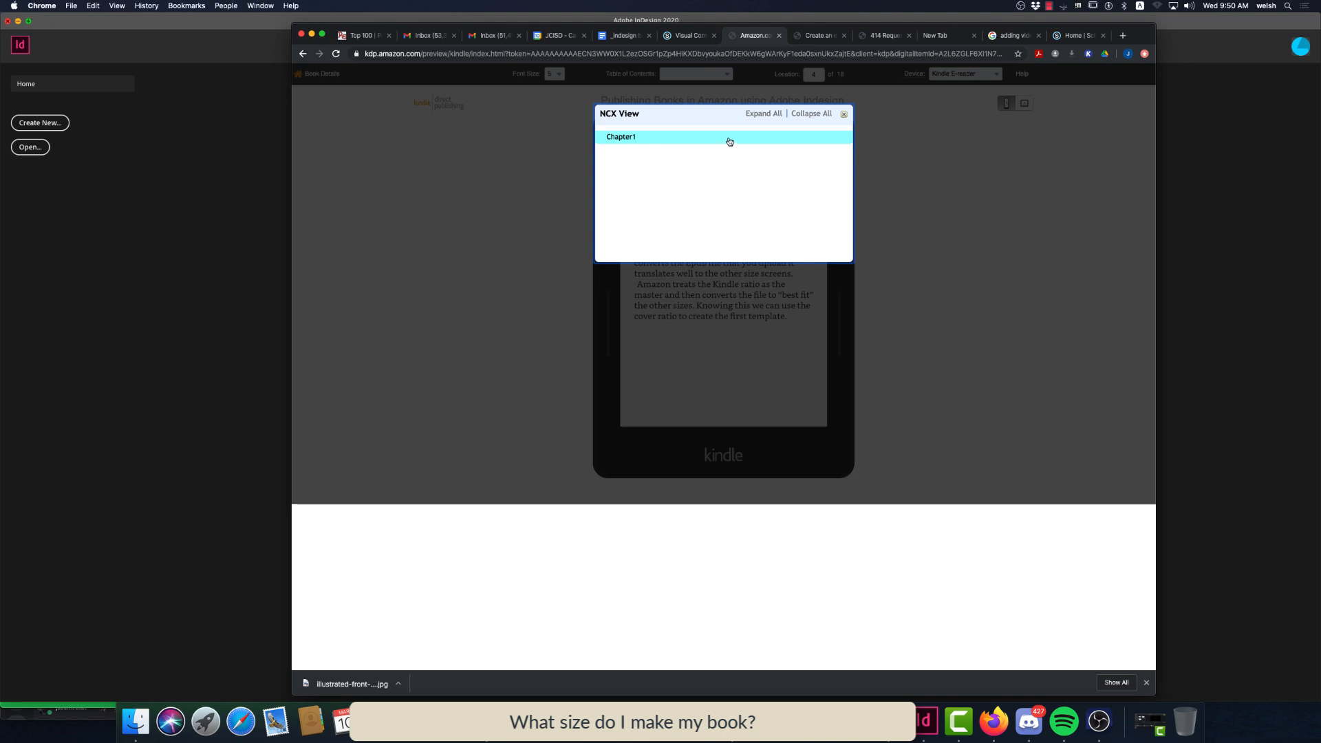
{"action": "left_click", "coordinate": [903, 197]}
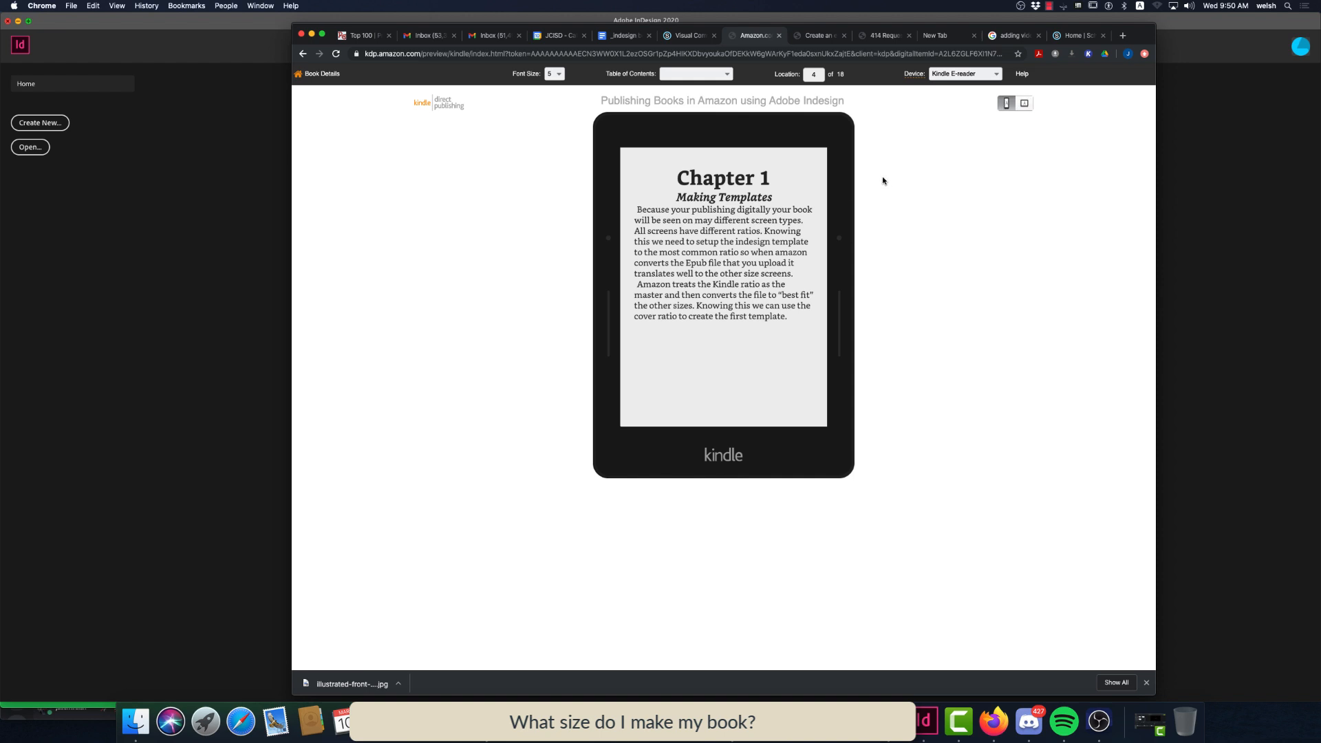
{"action": "left_click", "coordinate": [744, 344]}
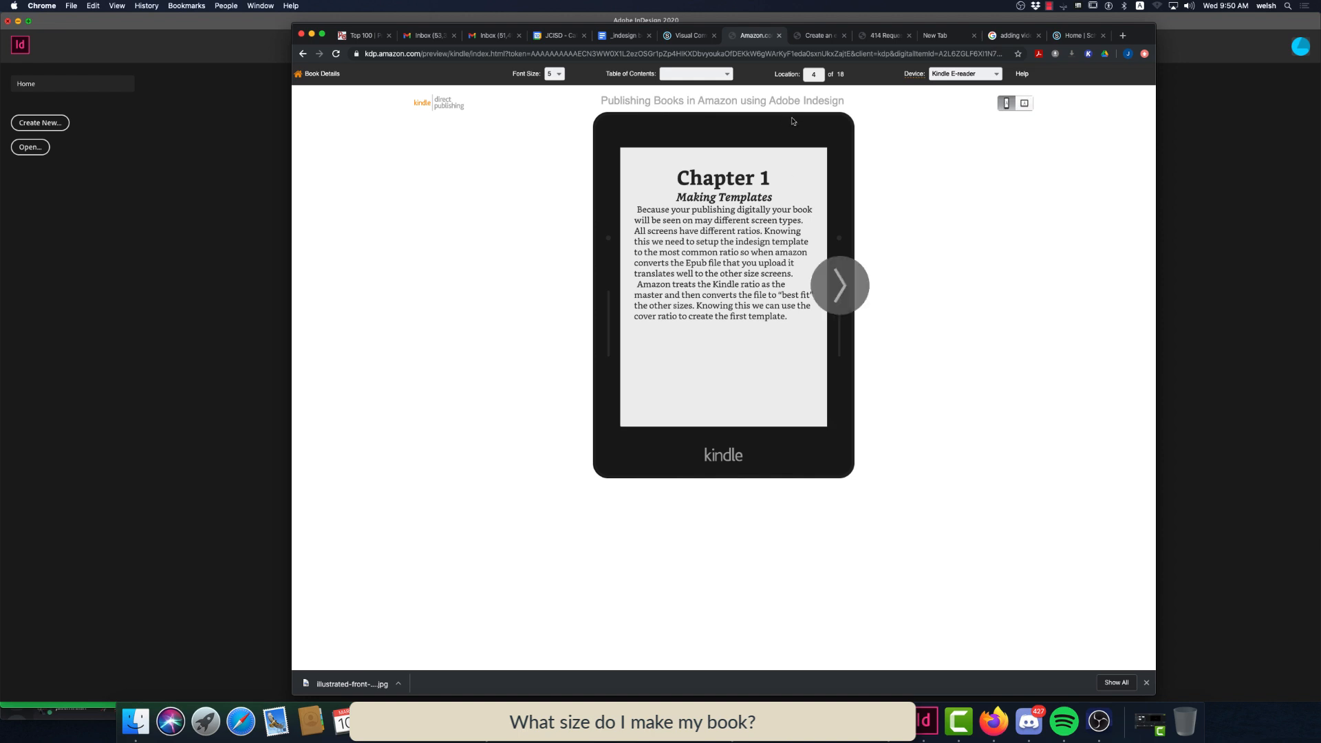
{"action": "left_click", "coordinate": [838, 306]}
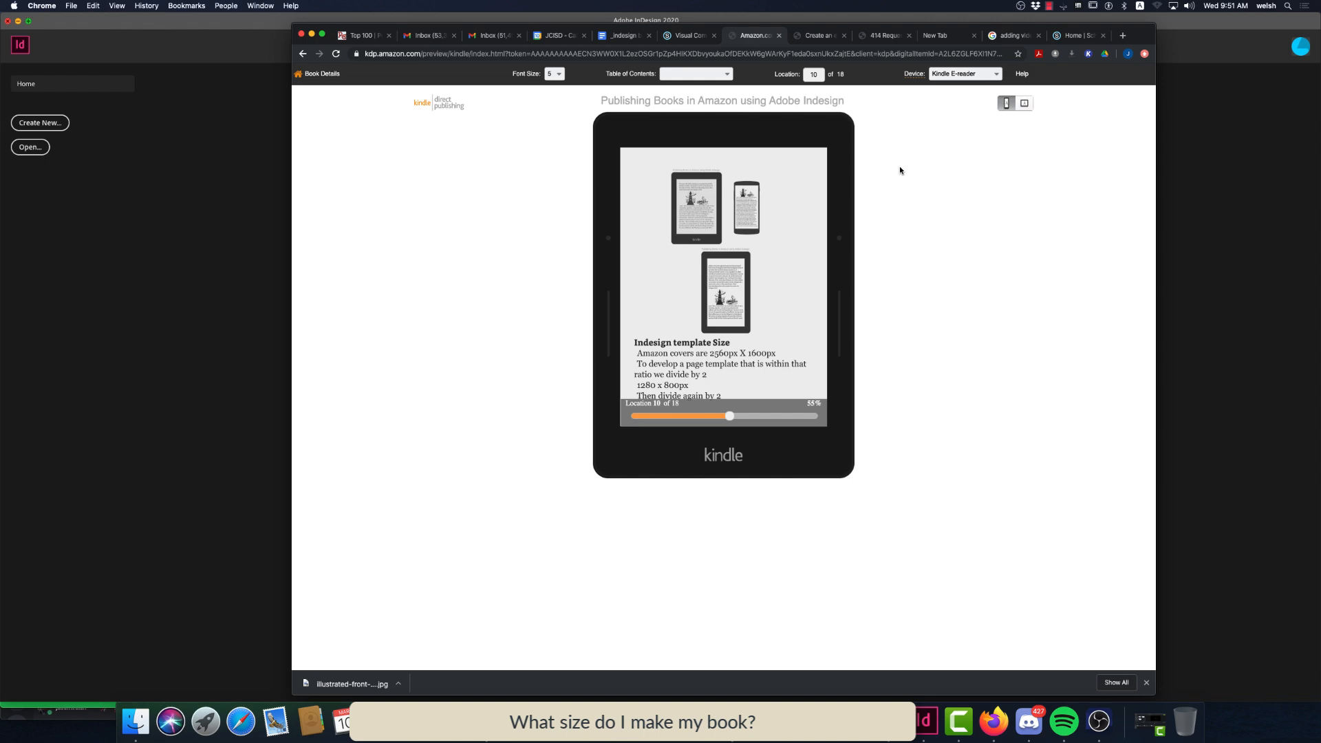
{"action": "left_click", "coordinate": [1051, 7]}
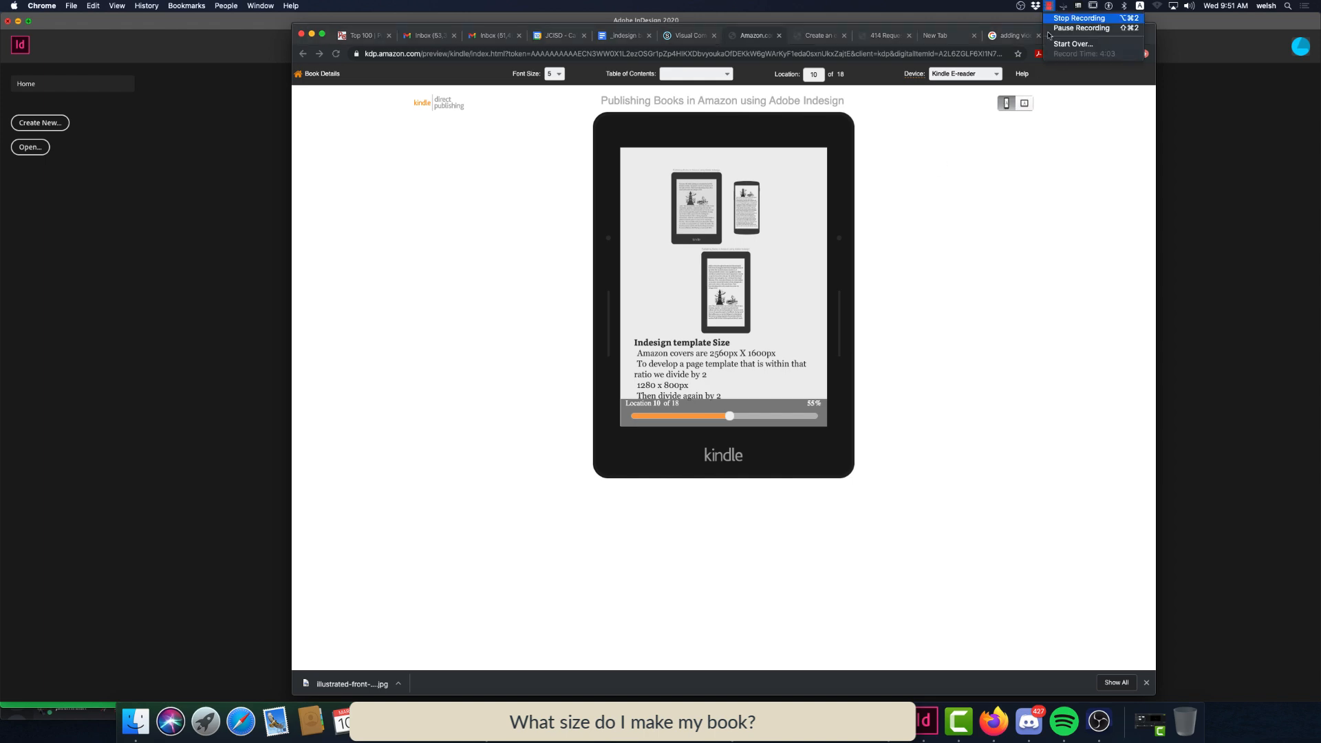
{"action": "left_click", "coordinate": [1060, 18]}
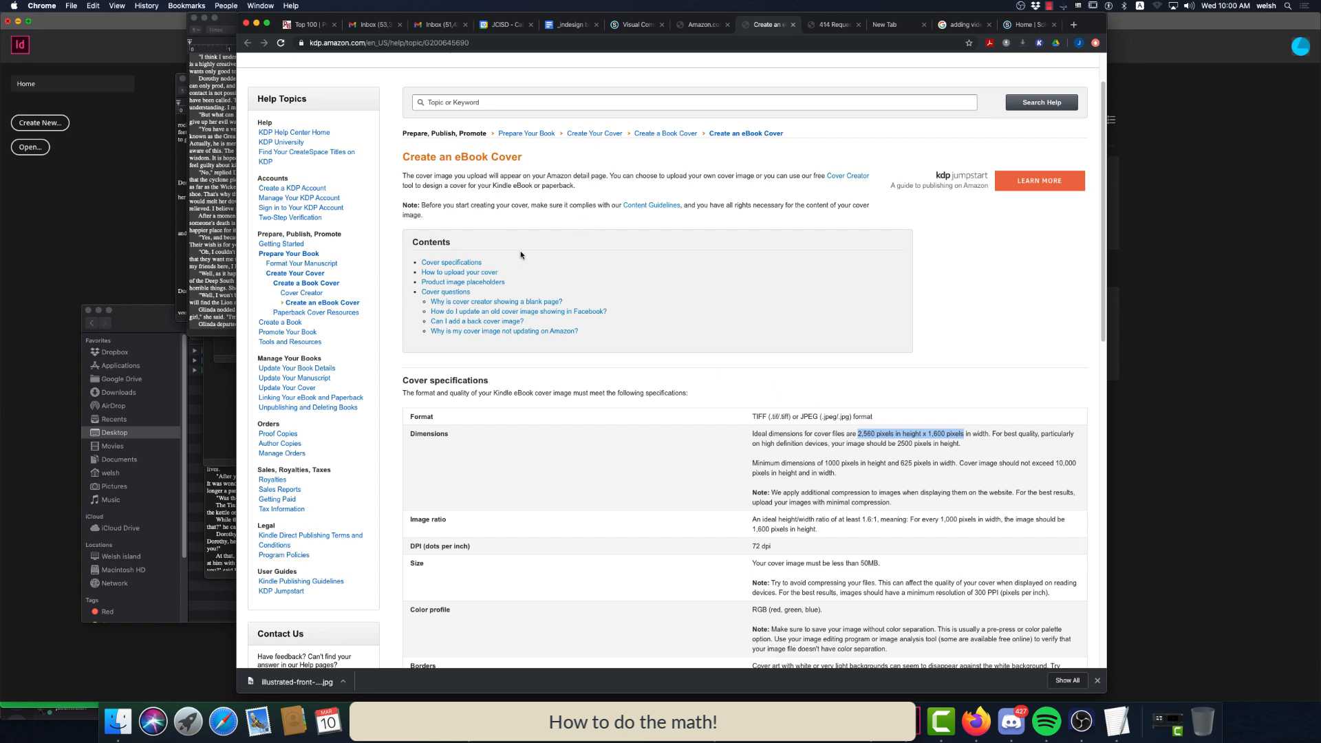
Copy "2,560 pixels in height x 1,600 pixels" from the KDP eBook cover specifications into the blank TextEdit document
{"action": "scroll", "coordinate": [526, 261], "scroll_direction": "down", "scroll_amount": 3}
{"action": "scroll", "coordinate": [703, 285], "scroll_direction": "up", "scroll_amount": 4}
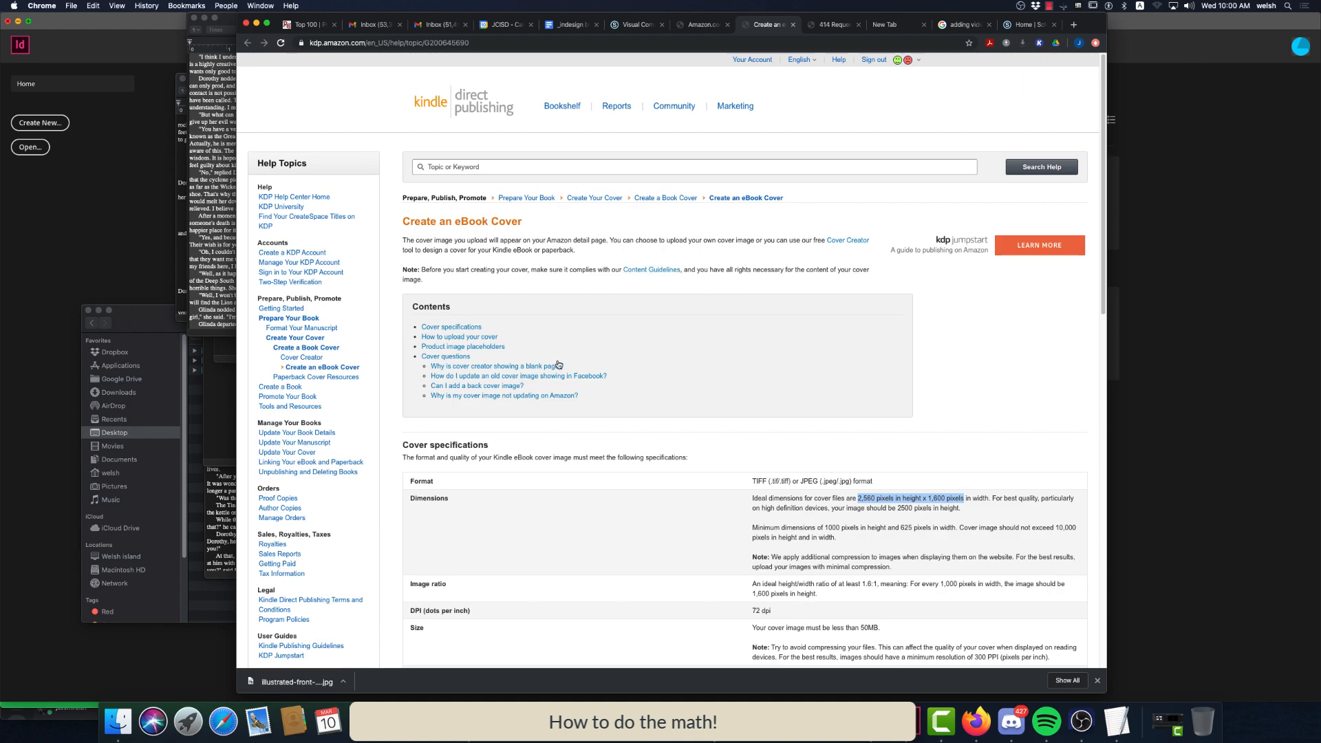
{"action": "right_click", "coordinate": [875, 501]}
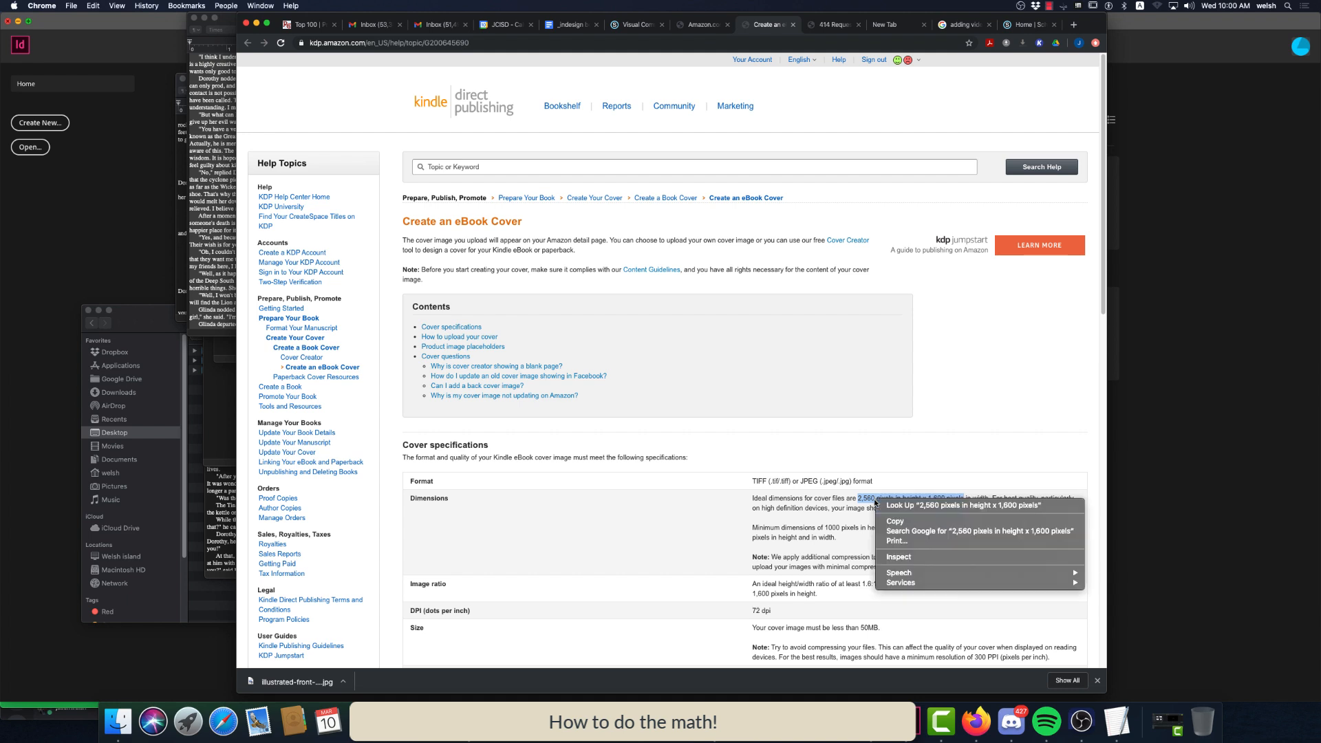
{"action": "left_click", "coordinate": [907, 527]}
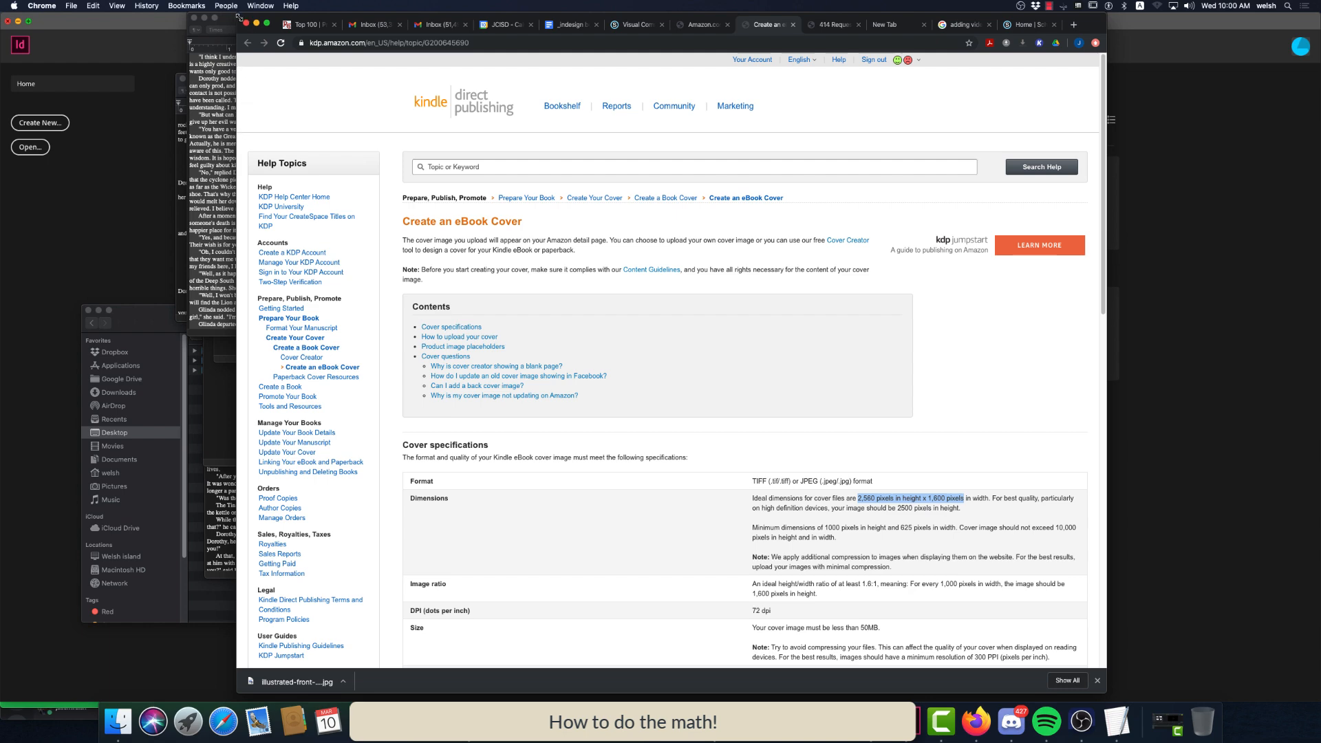
{"action": "left_click_drag", "start_coordinate": [286, 24], "coordinate": [774, 378]}
{"action": "left_click", "coordinate": [472, 324]}
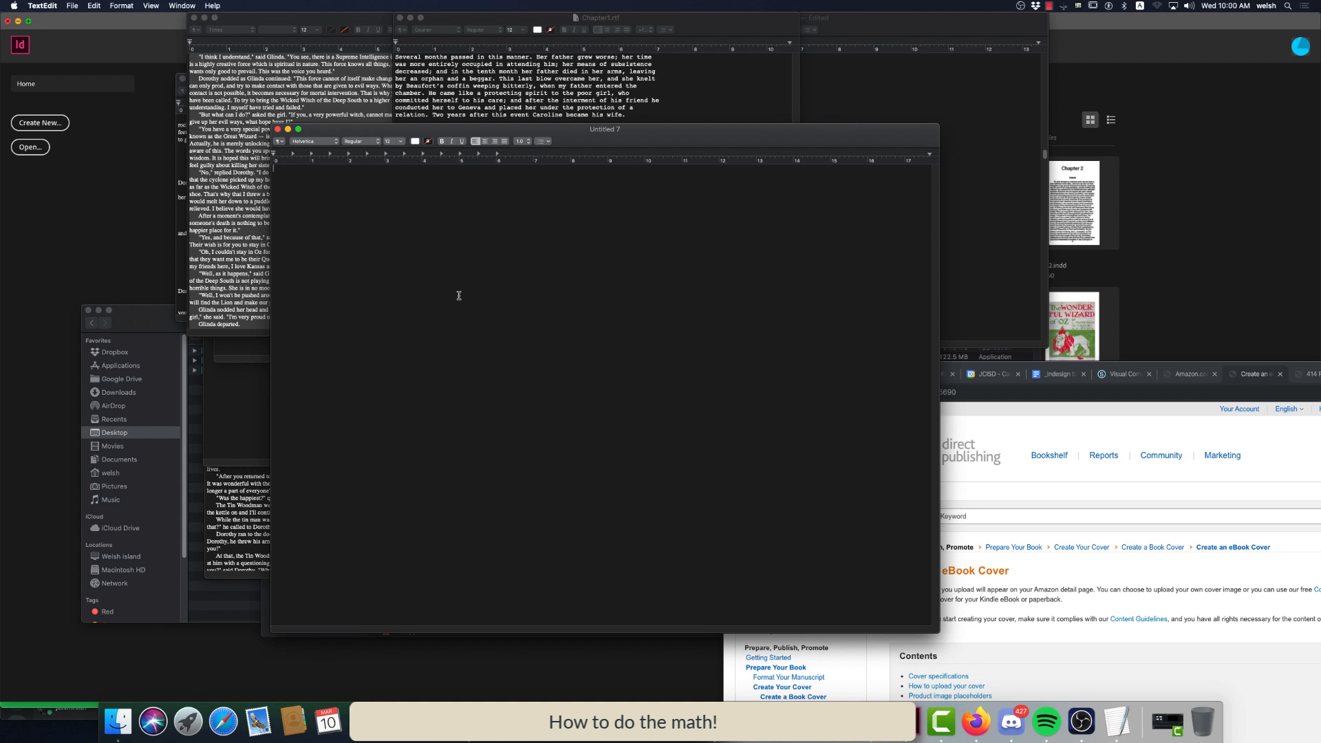
{"action": "type", "text": "2,560 pixels in height x 1,600 pixels"}
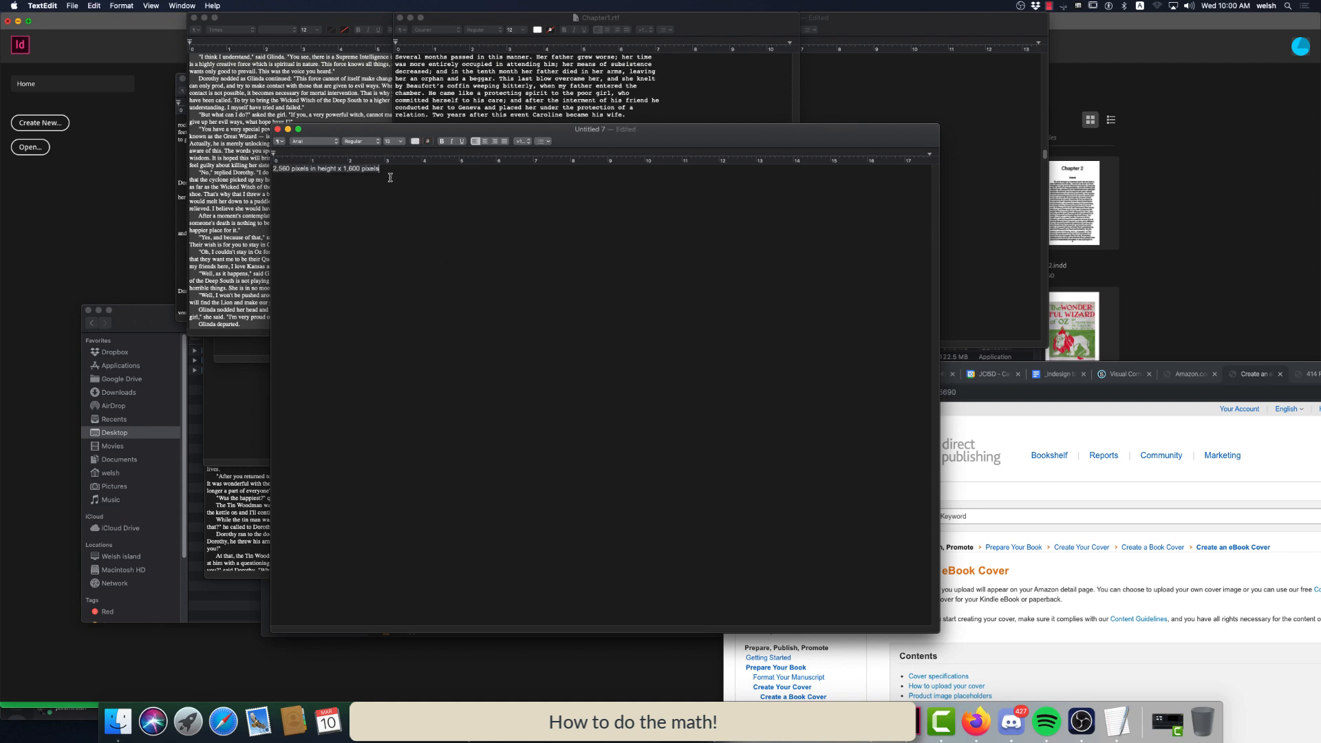
Enlarge the font of the pasted dimensions line until it spans most of the document's width
{"action": "left_click_drag", "start_coordinate": [386, 170], "coordinate": [274, 168]}
{"action": "left_click_drag", "start_coordinate": [403, 174], "coordinate": [260, 167]}
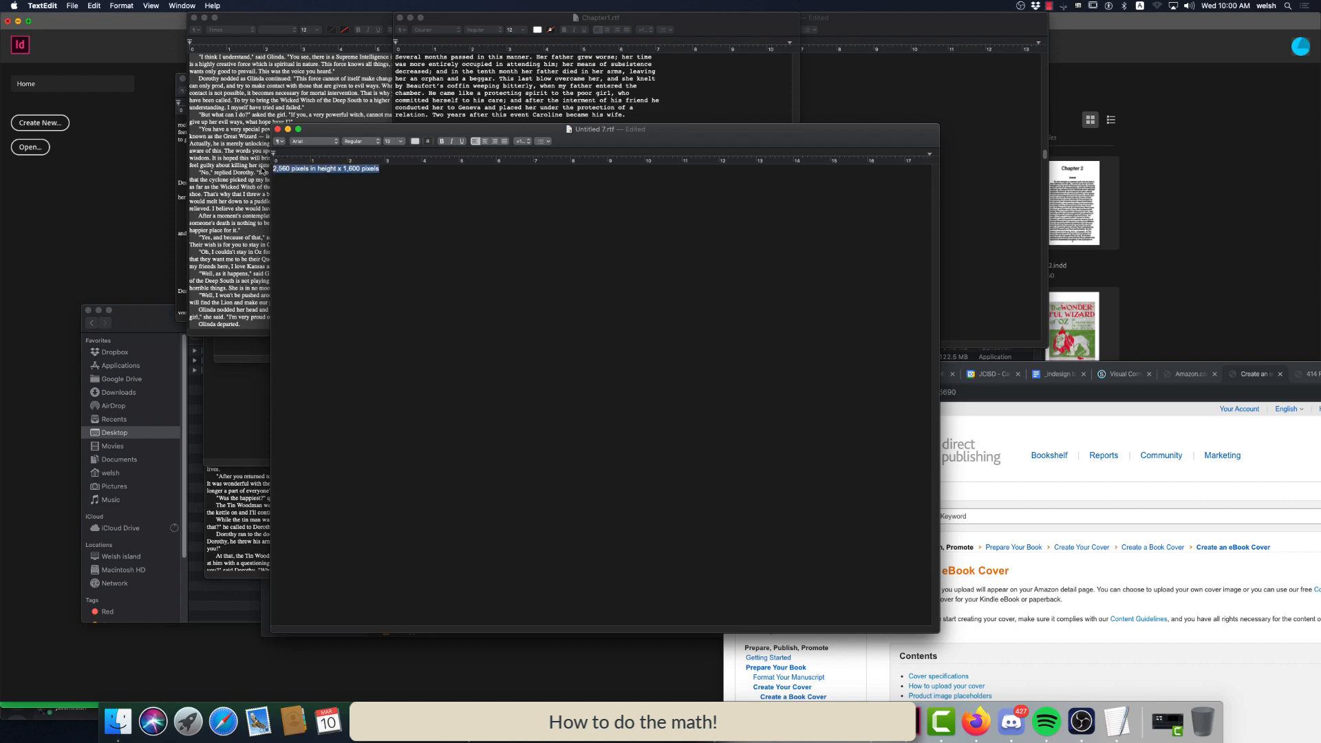
{"action": "key", "text": "super+plus"}
{"action": "key", "text": "super+plus"}
{"action": "key", "text": "super+plus"}
{"action": "key", "text": "super+plus"}
{"action": "key", "text": "super+plus"}
{"action": "key", "text": "super+plus"}
{"action": "key", "text": "super+plus"}
{"action": "key", "text": "super+plus"}
{"action": "key", "text": "super+plus"}
{"action": "key", "text": "super+plus"}
{"action": "key", "text": "super+plus"}
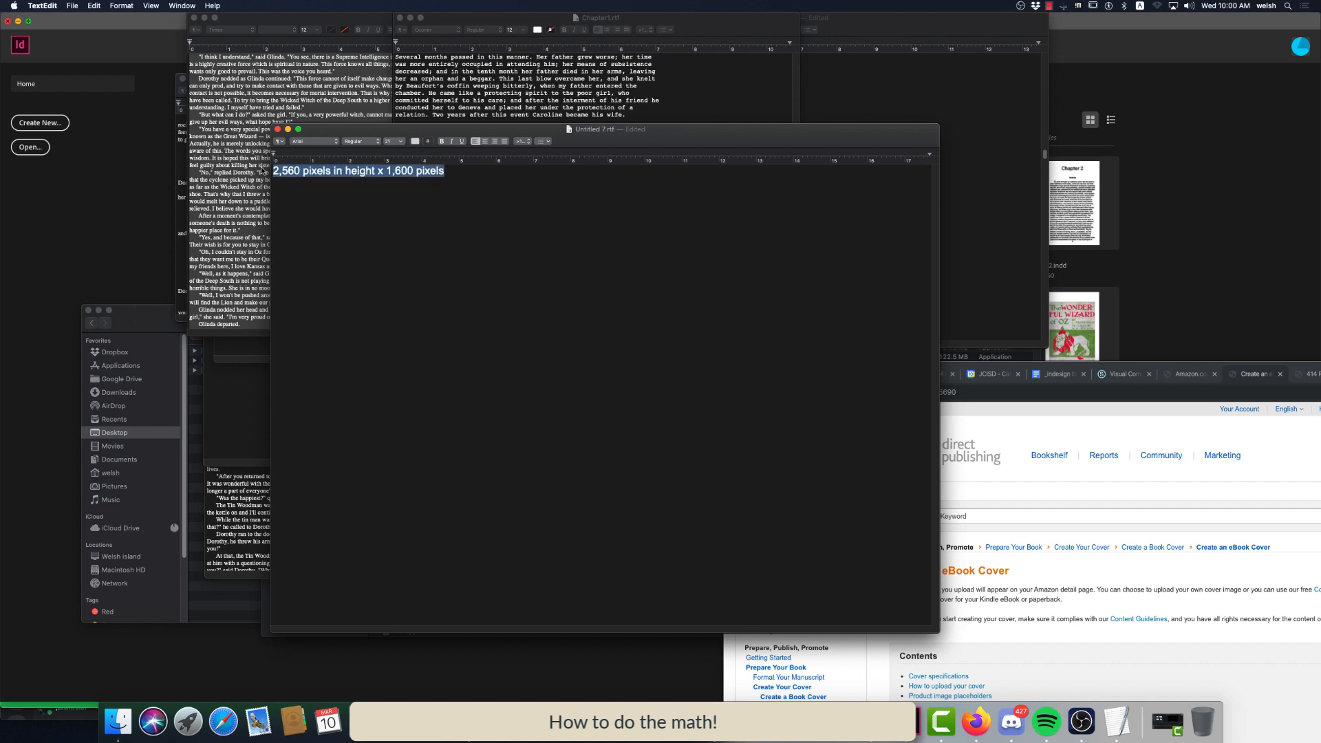
{"action": "key", "text": "super+plus"}
{"action": "key", "text": "super+plus"}
{"action": "key", "text": "super+plus"}
{"action": "key", "text": "super+plus"}
{"action": "key", "text": "super+plus"}
{"action": "key", "text": "super+plus"}
{"action": "key", "text": "super+plus"}
{"action": "key", "text": "super+plus"}
{"action": "key", "text": "super+plus"}
{"action": "key", "text": "super+plus"}
{"action": "key", "text": "super+plus"}
{"action": "key", "text": "super+plus"}
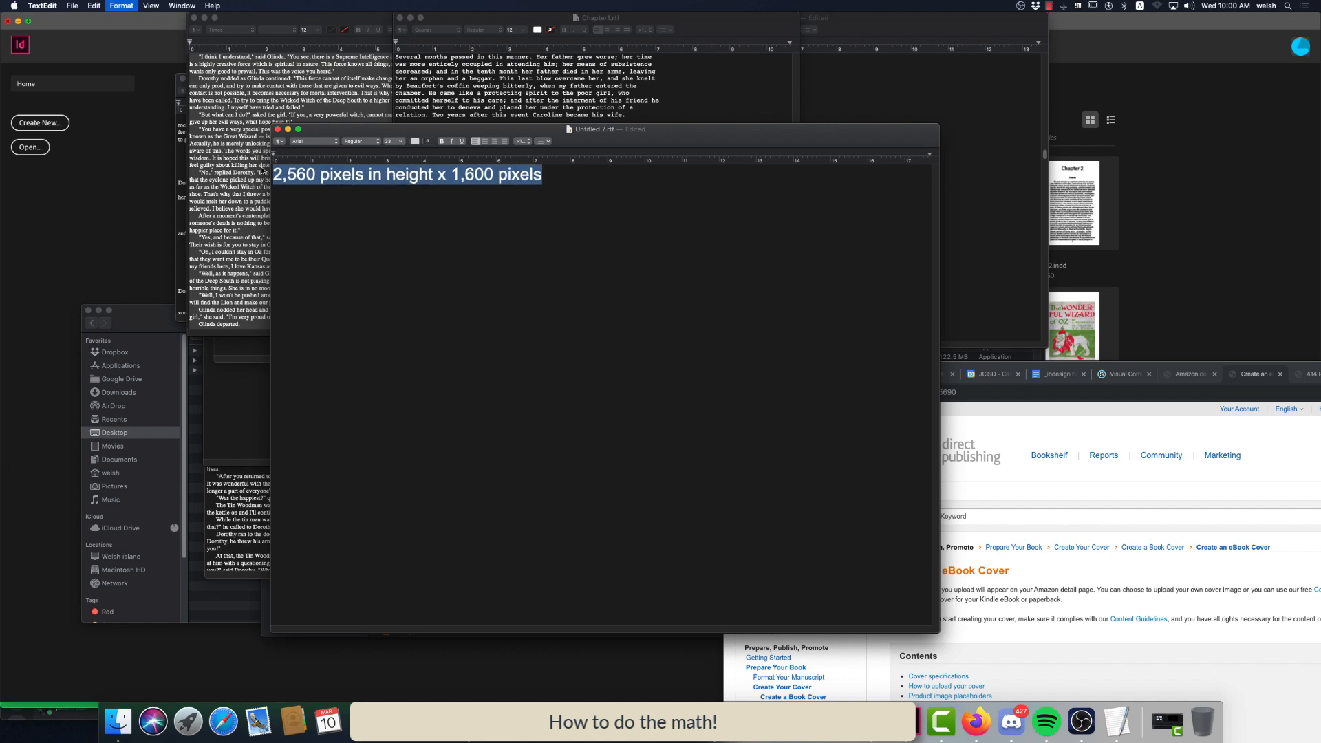
{"action": "key", "text": "super+plus"}
{"action": "key", "text": "super+plus"}
{"action": "key", "text": "super+plus"}
{"action": "key", "text": "super+plus"}
{"action": "key", "text": "super+plus"}
{"action": "key", "text": "super+plus"}
{"action": "key", "text": "super+plus"}
{"action": "key", "text": "super+plus"}
{"action": "key", "text": "super+plus"}
{"action": "key", "text": "super+plus"}
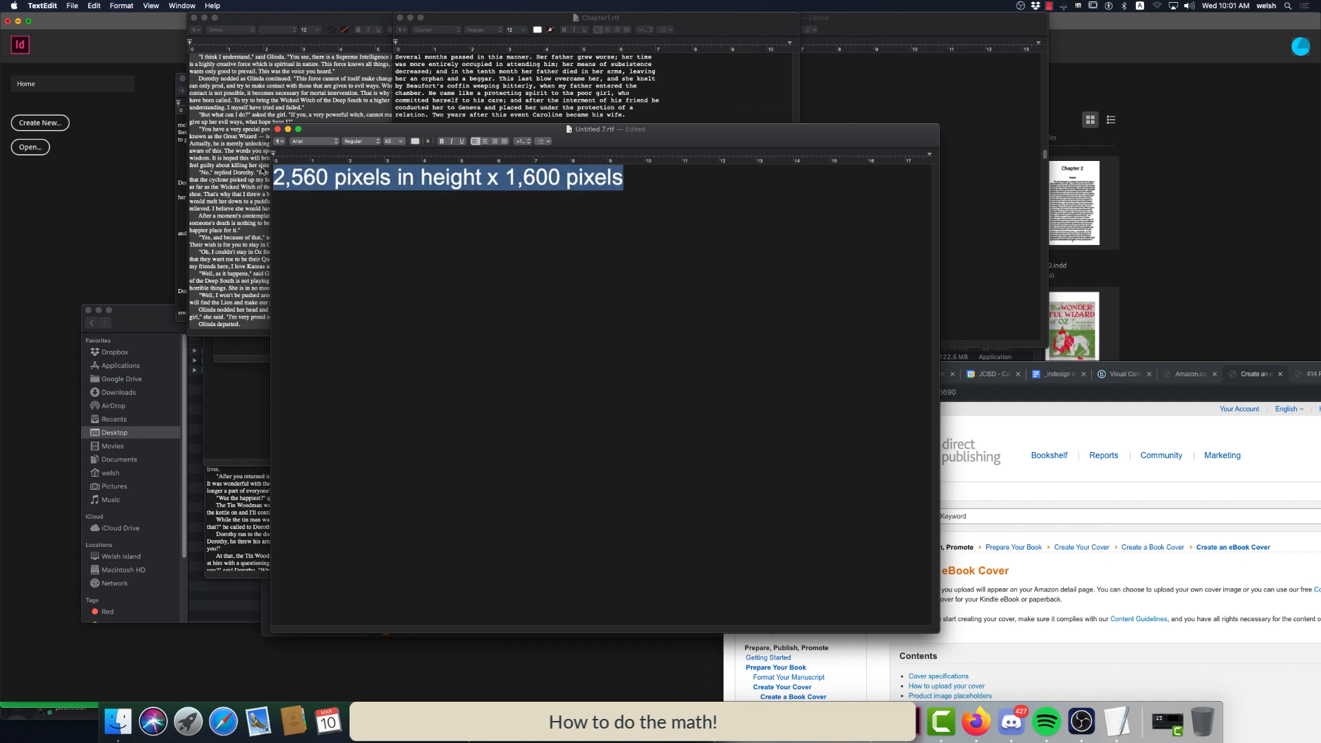
{"action": "key", "text": "super+plus"}
{"action": "key", "text": "super+plus"}
{"action": "key", "text": "super+plus"}
{"action": "key", "text": "super+plus"}
{"action": "key", "text": "super+plus"}
{"action": "key", "text": "super+plus"}
{"action": "key", "text": "super+plus"}
{"action": "key", "text": "super+plus"}
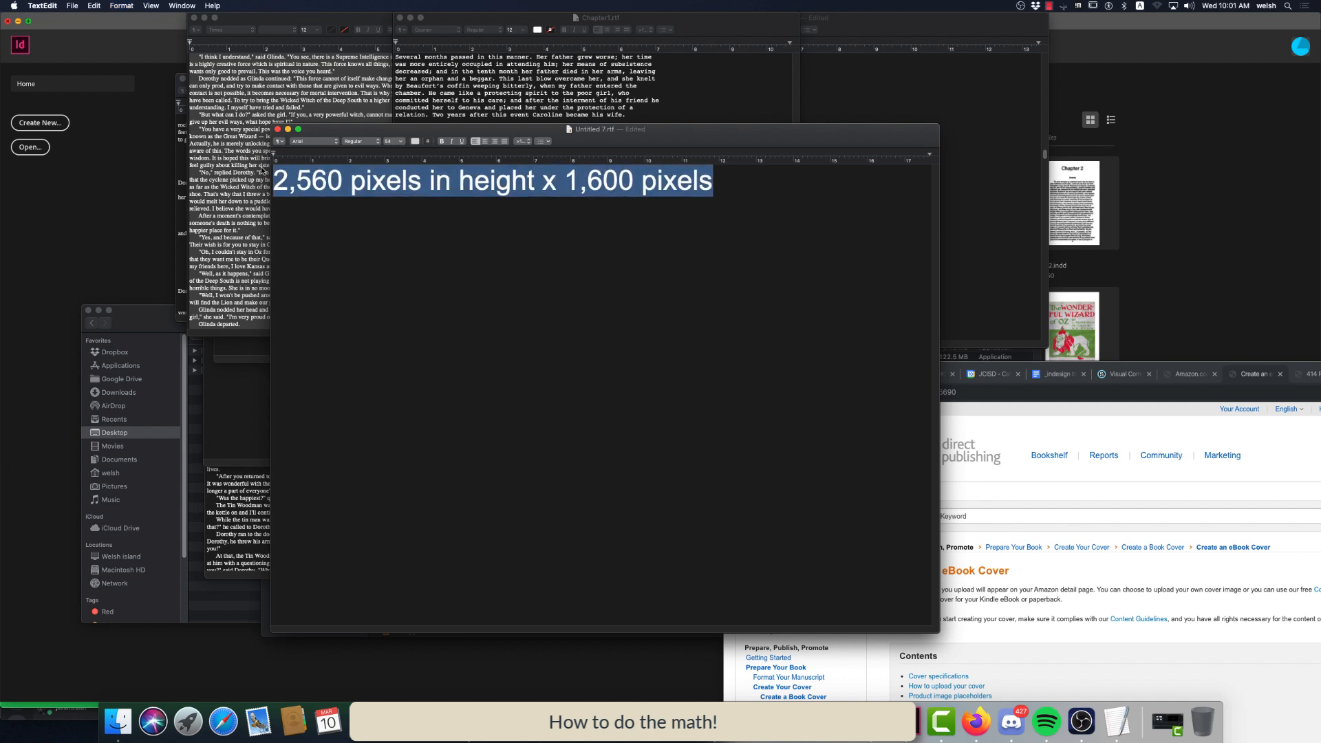
Insert blank lines below the cover dimensions line for the calculated sizes
{"action": "left_click", "coordinate": [716, 186]}
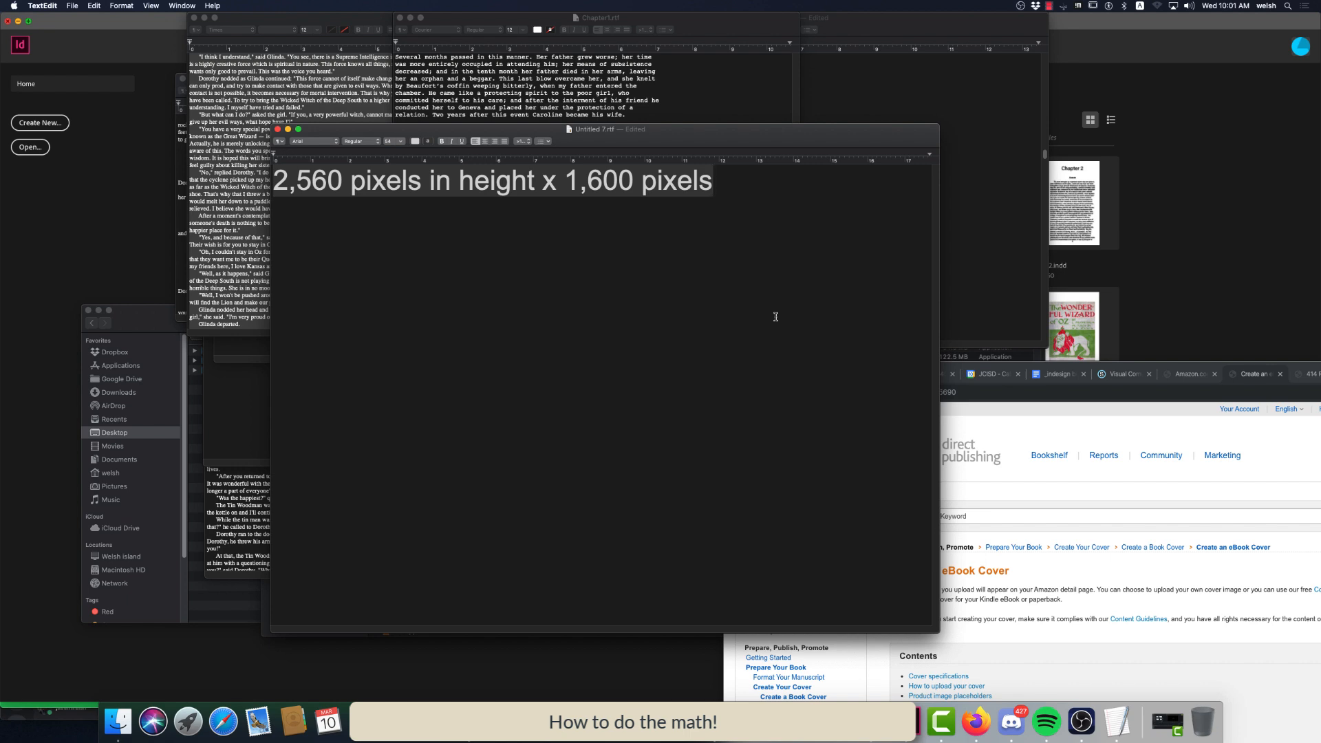
{"action": "key", "text": "Return"}
{"action": "key", "text": "Return"}
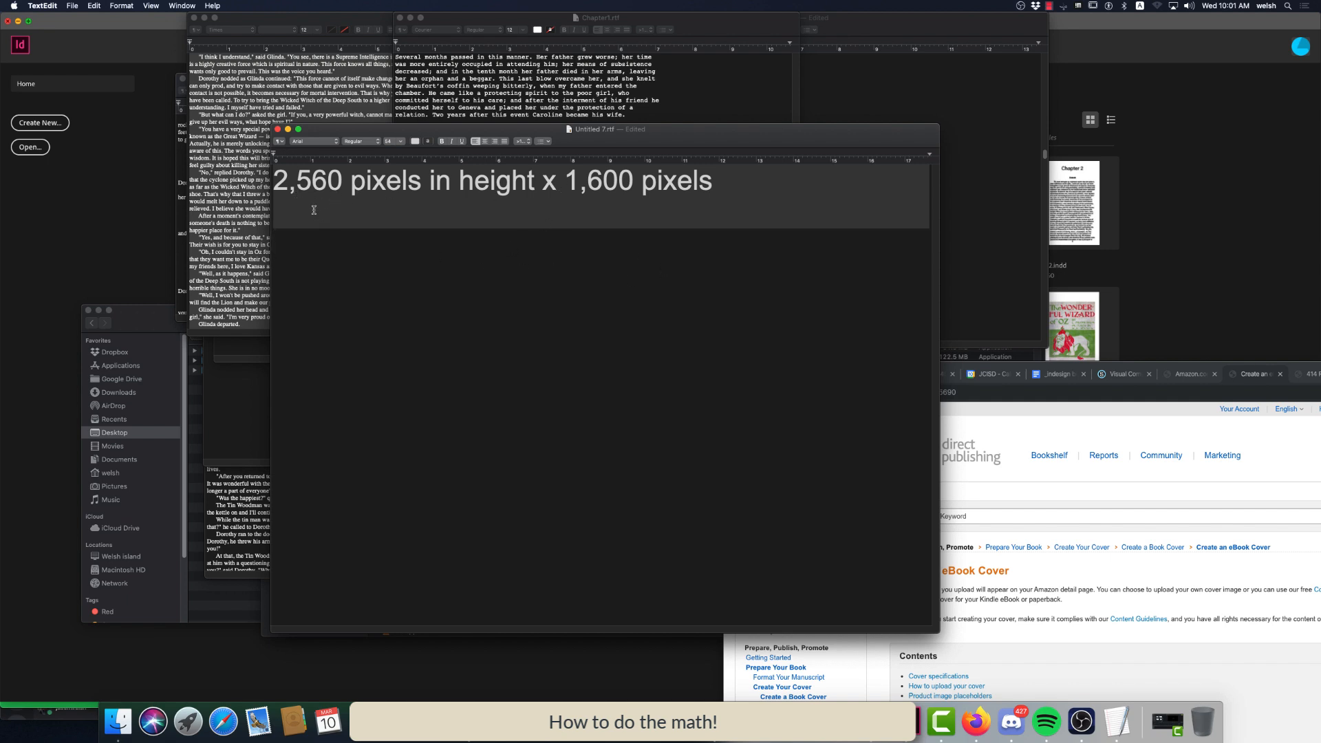
{"action": "left_click_drag", "start_coordinate": [279, 181], "coordinate": [342, 182]}
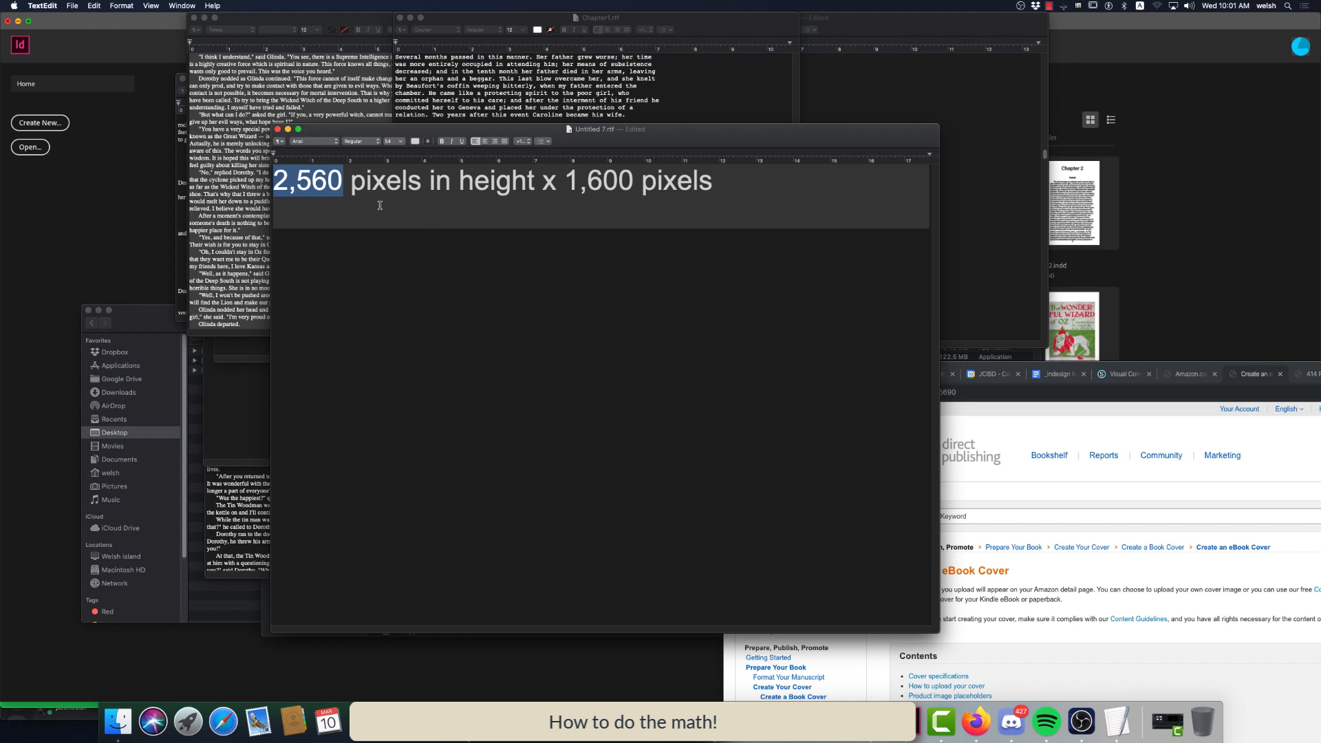
{"action": "left_click", "coordinate": [312, 183]}
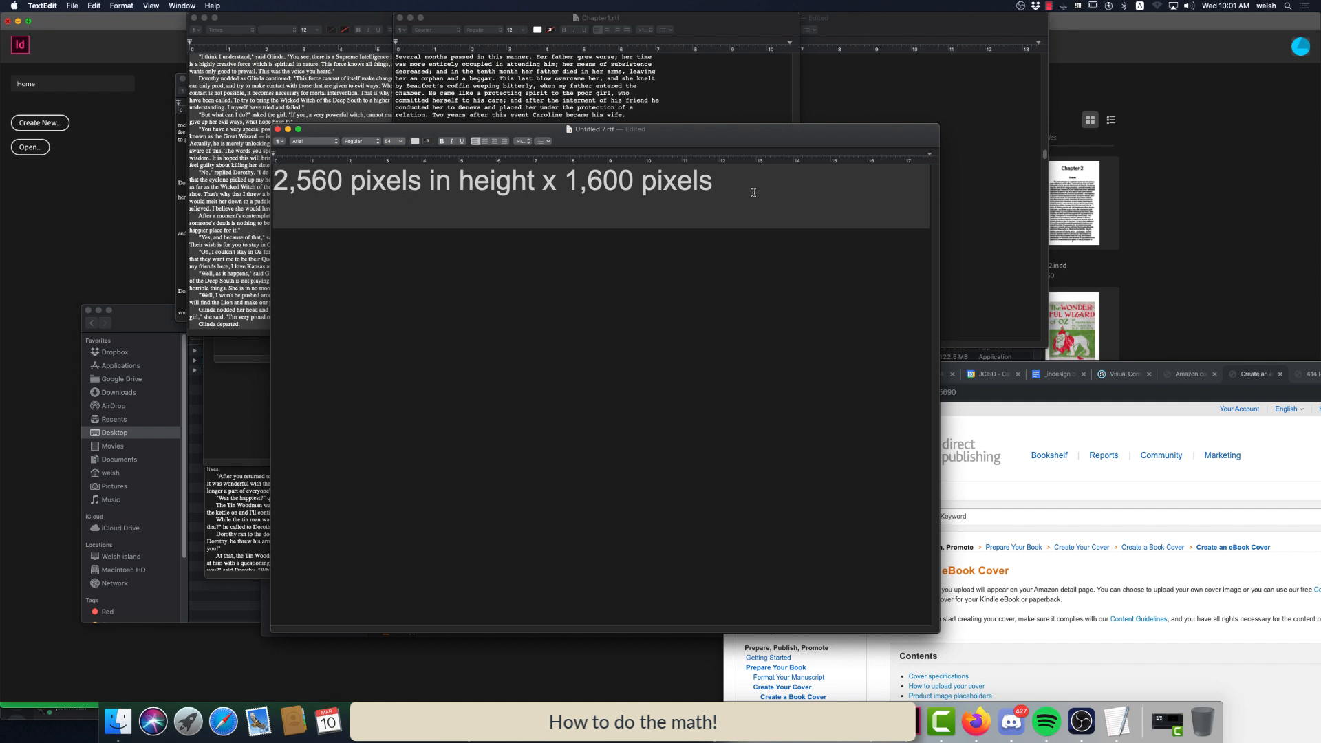
{"action": "left_click", "coordinate": [723, 190]}
{"action": "key", "text": "Return"}
{"action": "key", "text": "Return"}
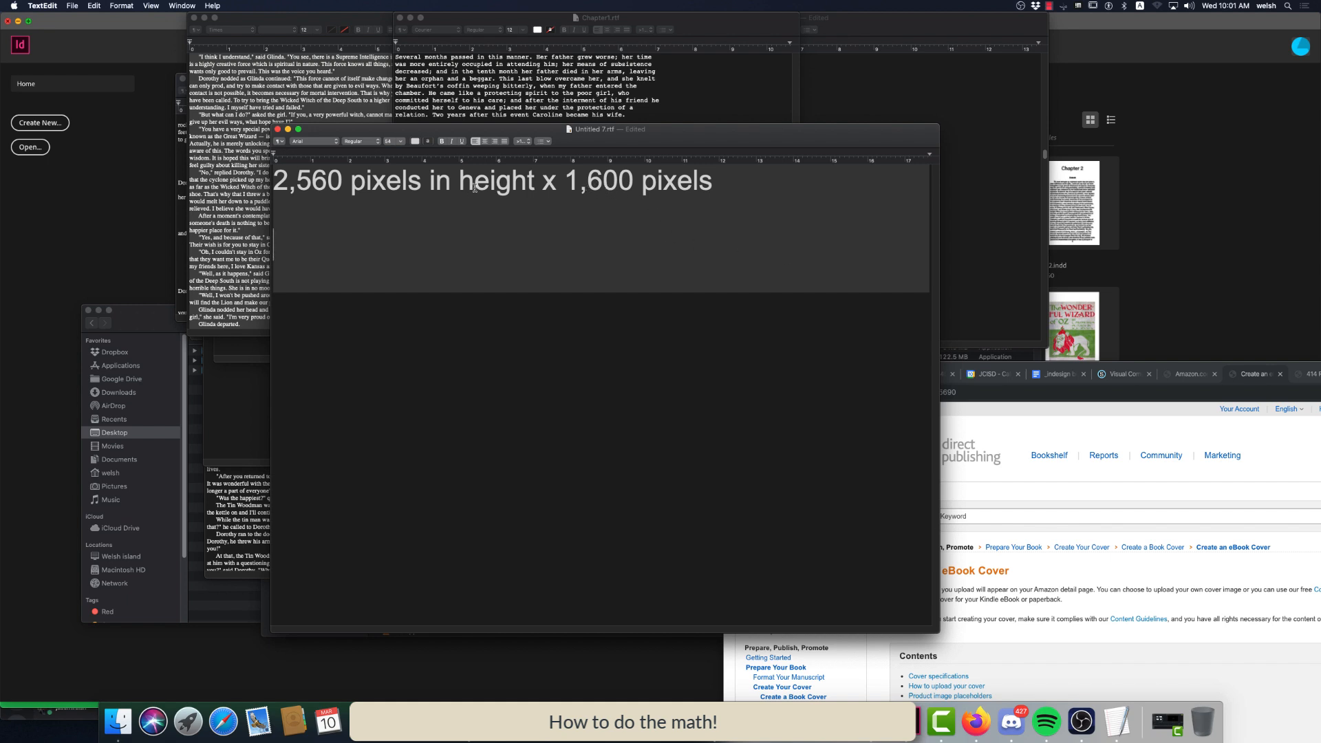
Divide the cover height 2560 by 2 in Calculator and write "1280 x" below the dimensions in TextEdit
{"action": "left_click", "coordinate": [386, 180]}
{"action": "double_click", "coordinate": [335, 182]}
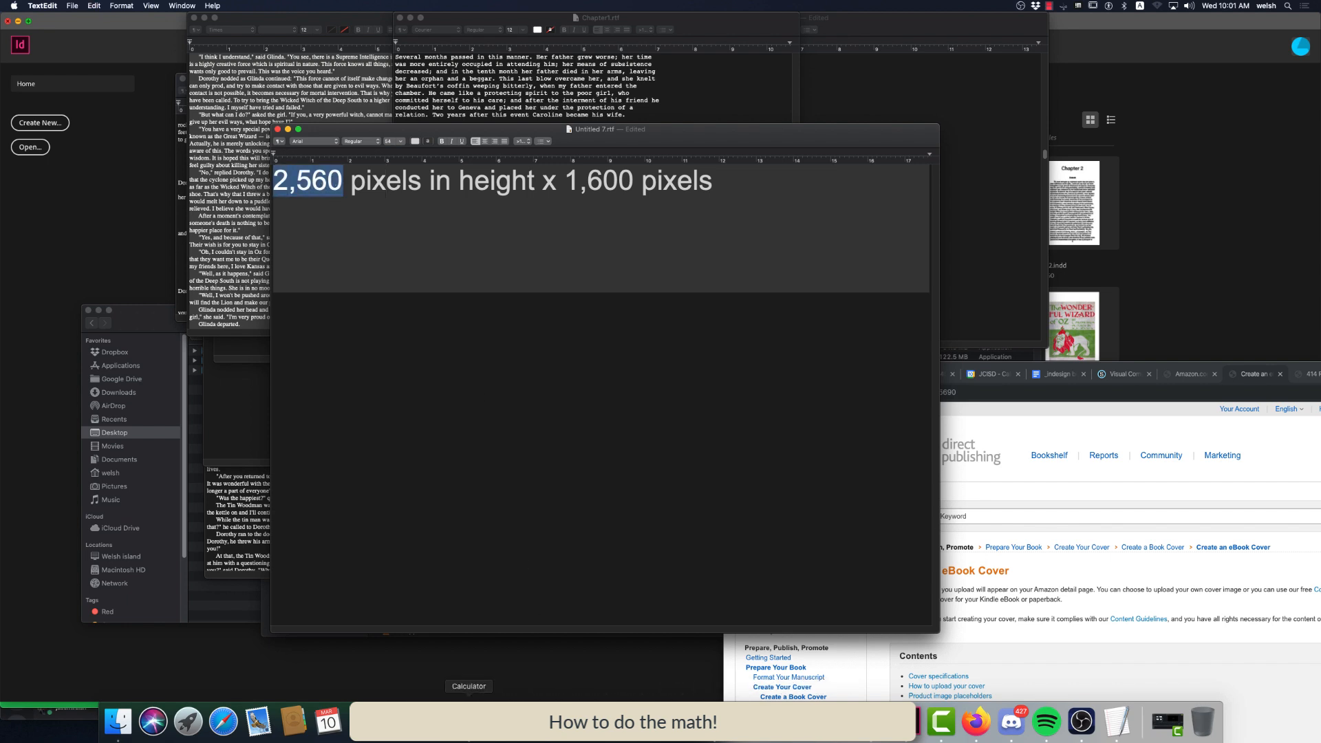
{"action": "left_click", "coordinate": [469, 721]}
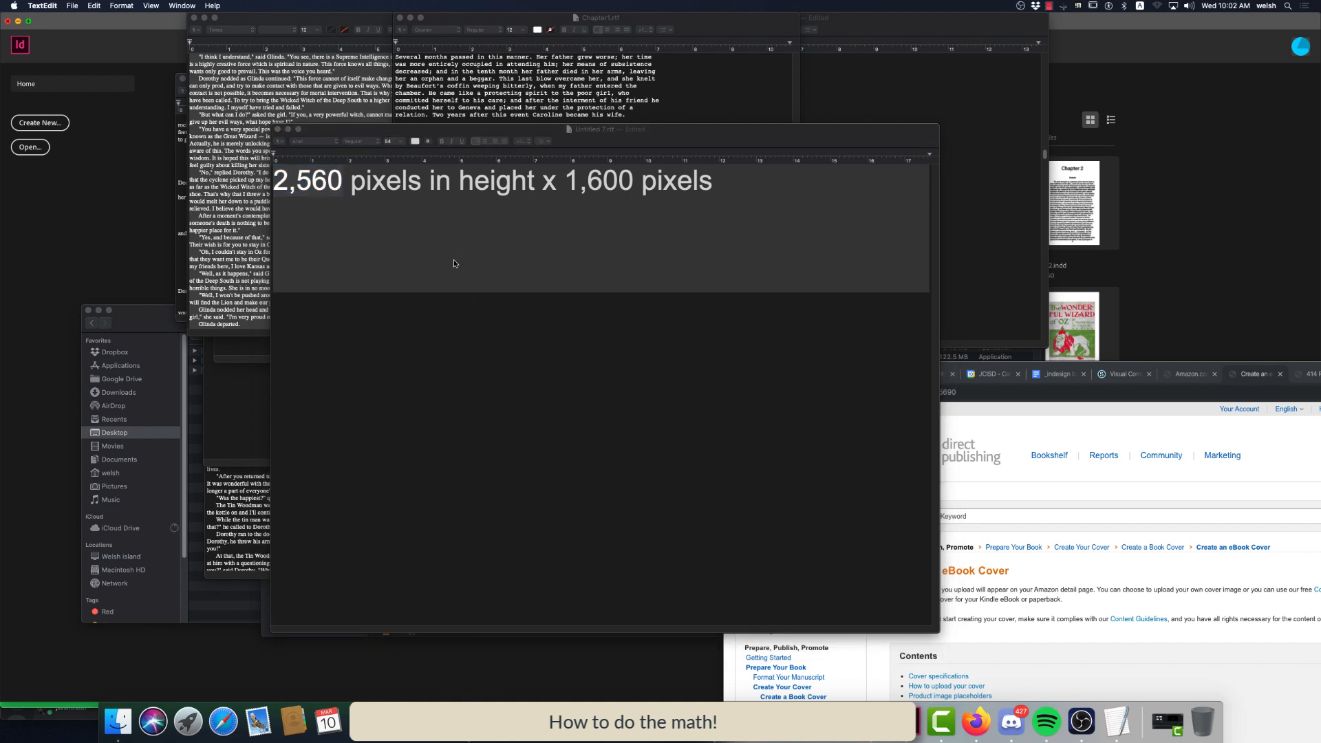
{"action": "left_click", "coordinate": [245, 412]}
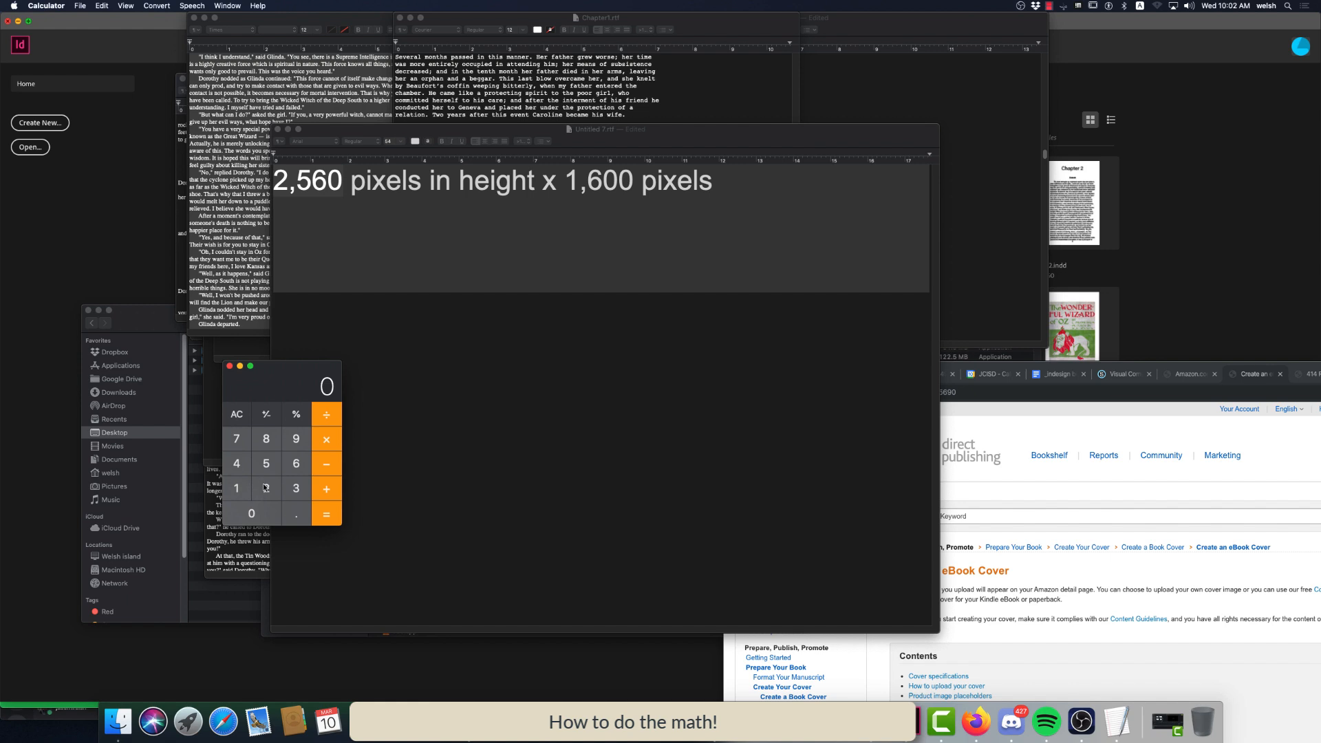
{"action": "type", "text": "2560/2"}
{"action": "key", "text": "Return"}
{"action": "left_click", "coordinate": [310, 257]}
{"action": "left_click", "coordinate": [310, 258]}
{"action": "type", "text": "12"}
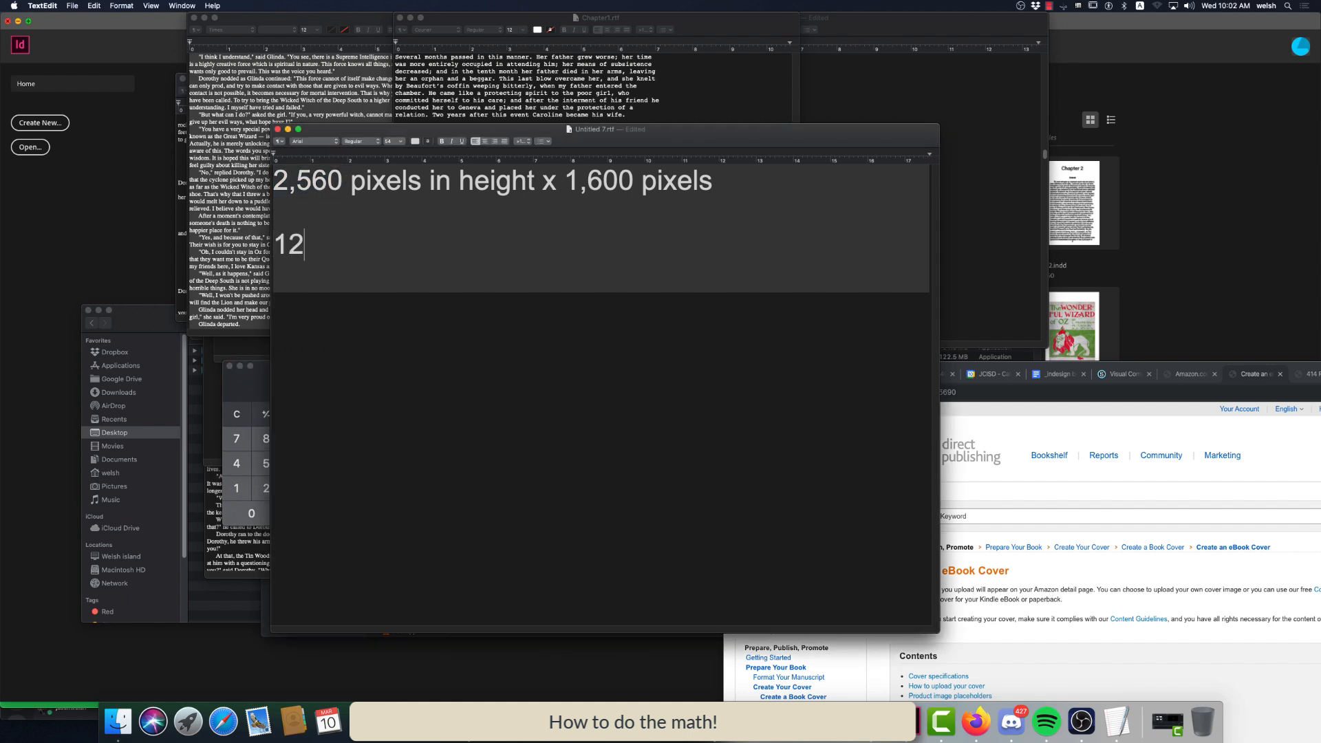
{"action": "type", "text": "80 x"}
Divide the cover width 1600 by 2 in Calculator and complete the TextEdit line as "1280 x 800"
{"action": "left_click", "coordinate": [261, 428]}
{"action": "left_click", "coordinate": [239, 489]}
{"action": "left_click", "coordinate": [296, 466]}
{"action": "double_click", "coordinate": [252, 523]}
{"action": "left_click", "coordinate": [326, 414]}
{"action": "left_click", "coordinate": [267, 489]}
{"action": "left_click", "coordinate": [329, 518]}
{"action": "left_click", "coordinate": [368, 249]}
{"action": "type", "text": "800"}
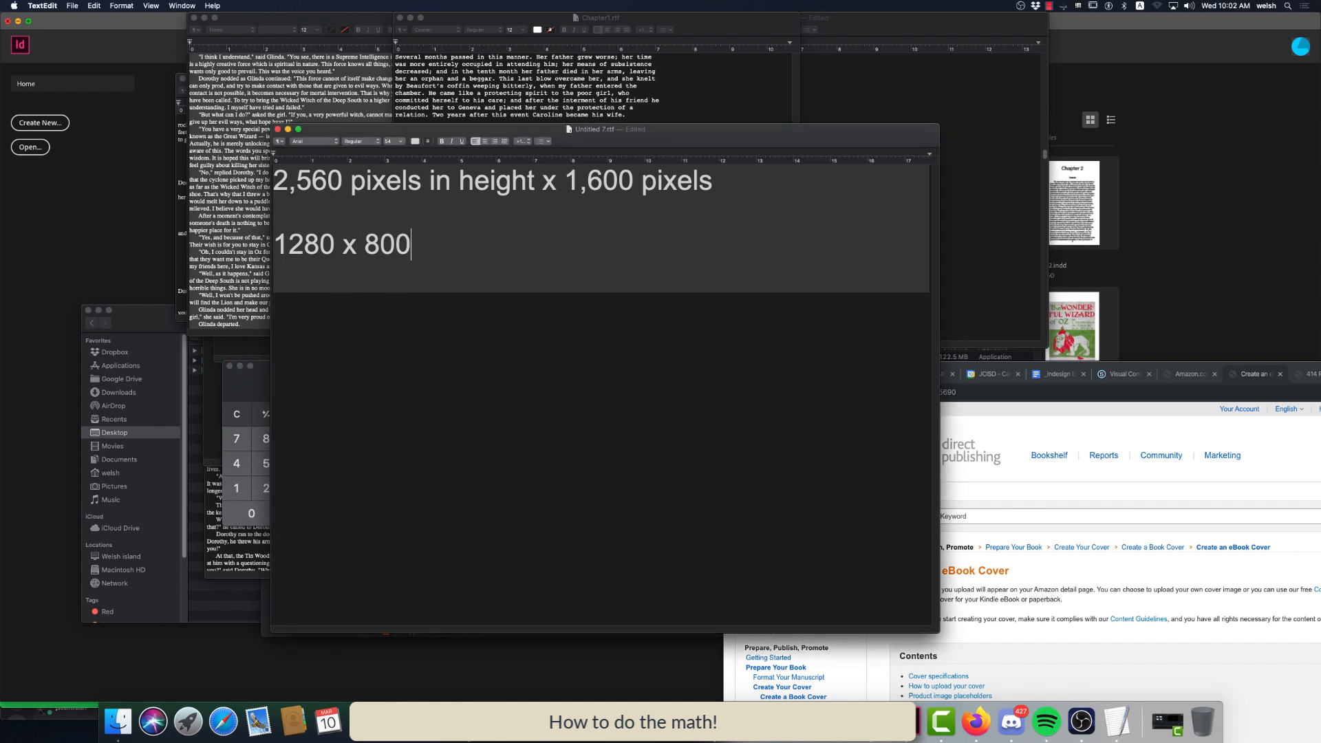
{"action": "key", "text": "Return"}
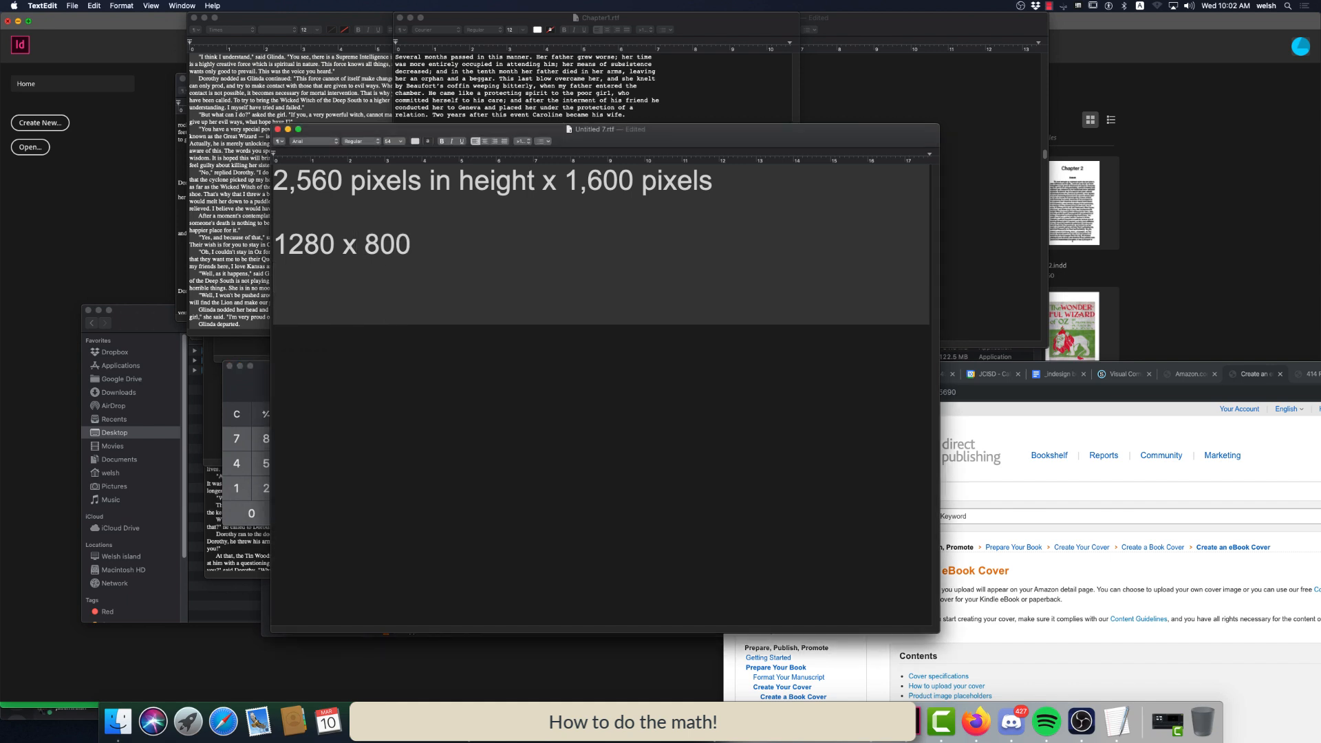
Switch to Calculator, clear it and divide 1280 by 2 for the second halving of the height
{"action": "left_click", "coordinate": [247, 395]}
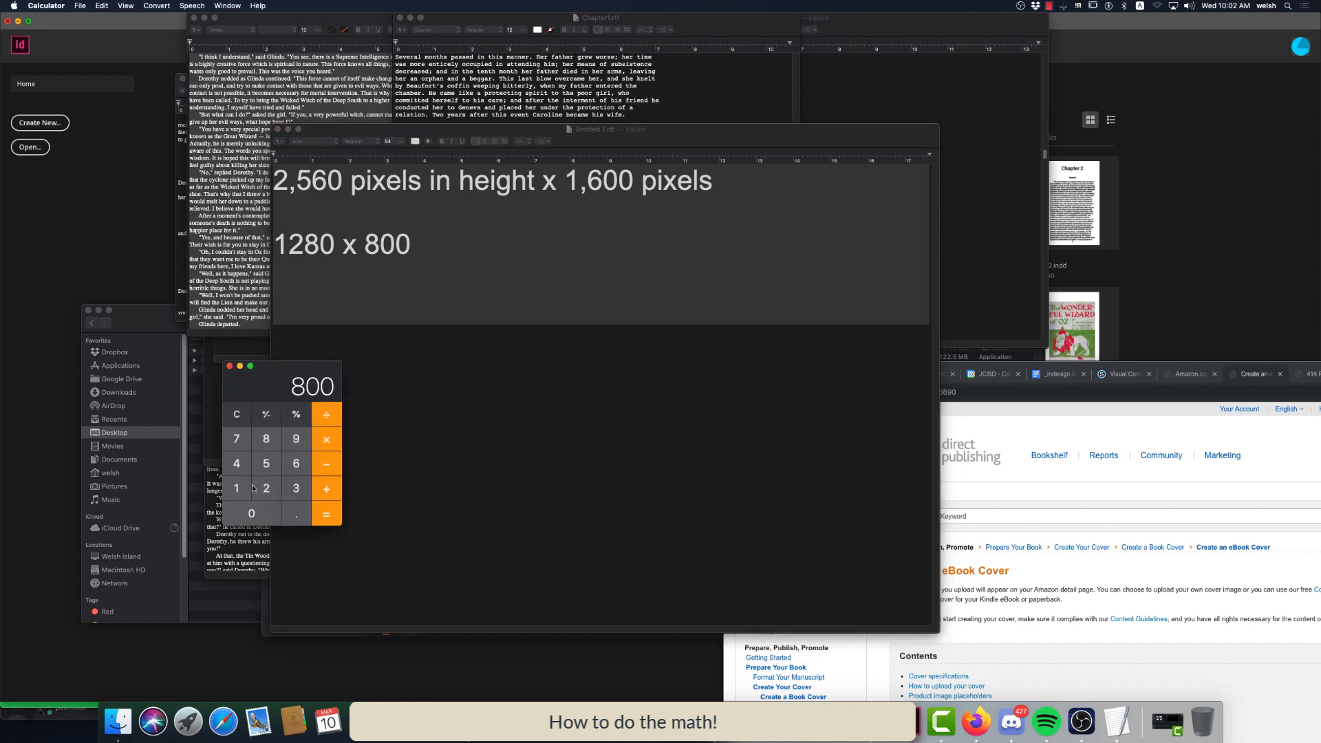
{"action": "left_click", "coordinate": [256, 488]}
{"action": "left_click", "coordinate": [237, 417]}
{"action": "left_click", "coordinate": [238, 488]}
{"action": "left_click", "coordinate": [266, 488]}
{"action": "left_click", "coordinate": [279, 441]}
{"action": "left_click", "coordinate": [251, 514]}
{"action": "left_click", "coordinate": [326, 418]}
{"action": "left_click", "coordinate": [266, 488]}
{"action": "left_click", "coordinate": [320, 512]}
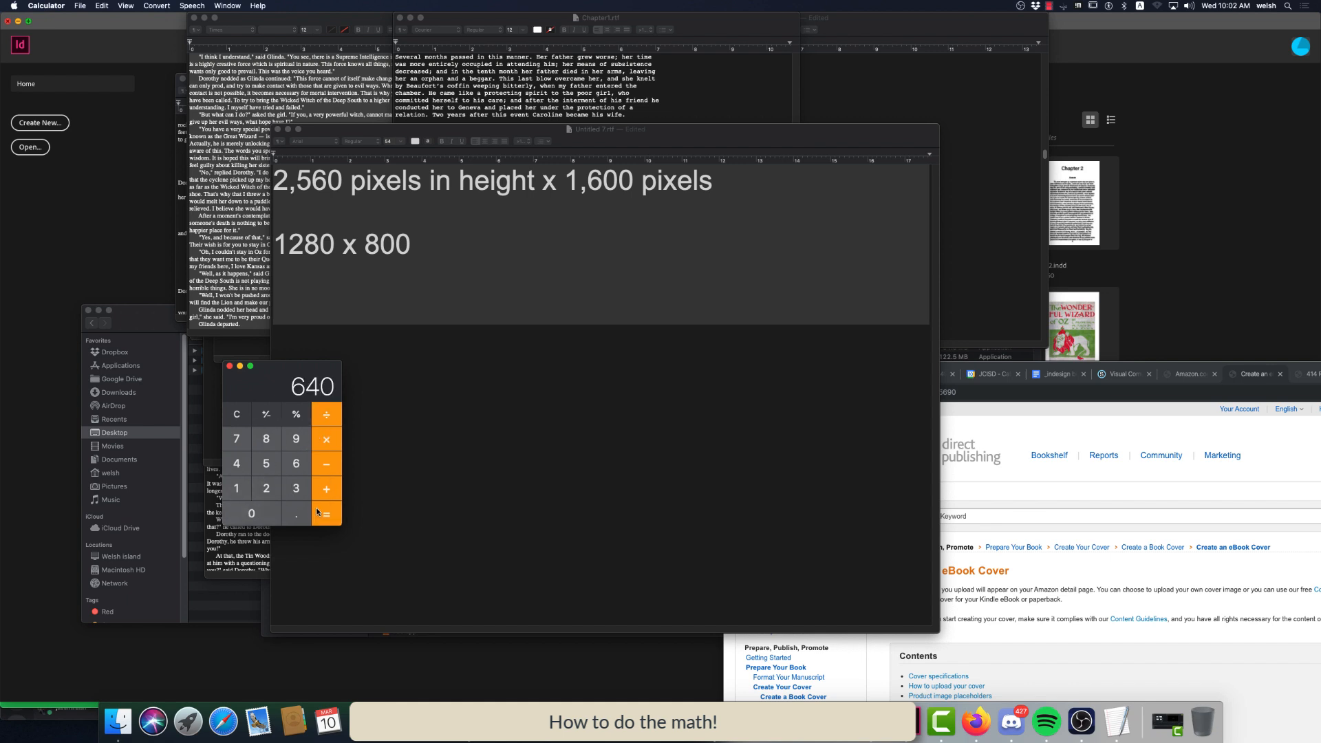
Write "640 x 400" on the line below "1280 x 800" in the TextEdit note
{"action": "left_click", "coordinate": [290, 313]}
{"action": "type", "text": "640 x"}
{"action": "left_click", "coordinate": [243, 389]}
{"action": "left_click", "coordinate": [375, 277]}
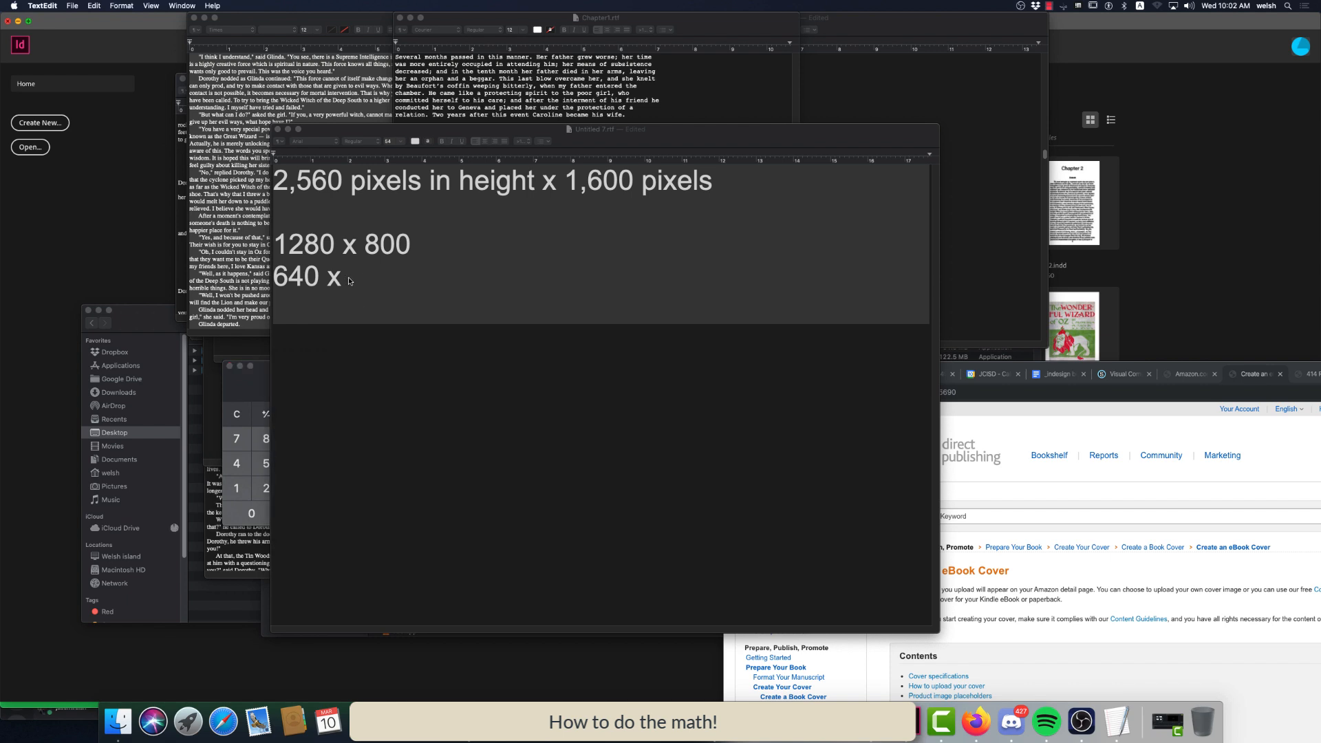
{"action": "type", "text": "400"}
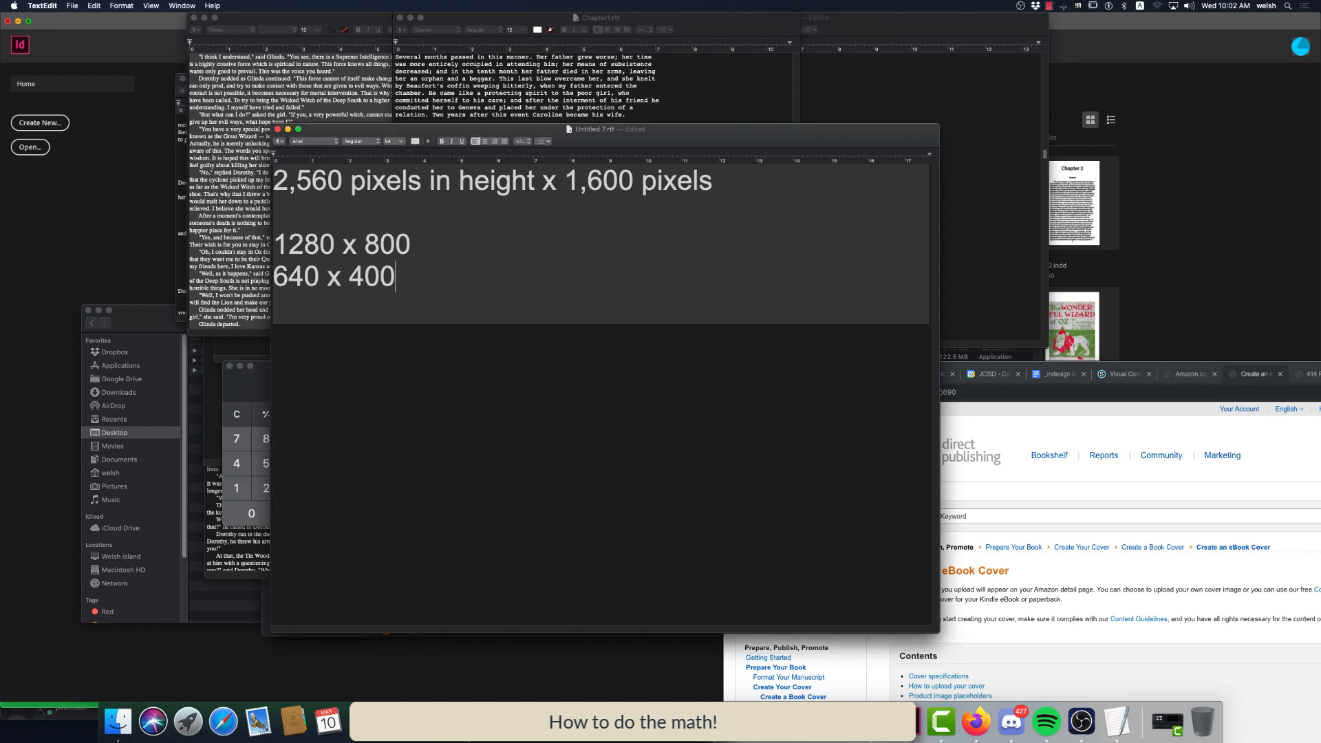
Space out the calculated sizes with a blank line between them and add empty lines below "640 x 400"
{"action": "left_click", "coordinate": [408, 263]}
{"action": "key", "text": "Return"}
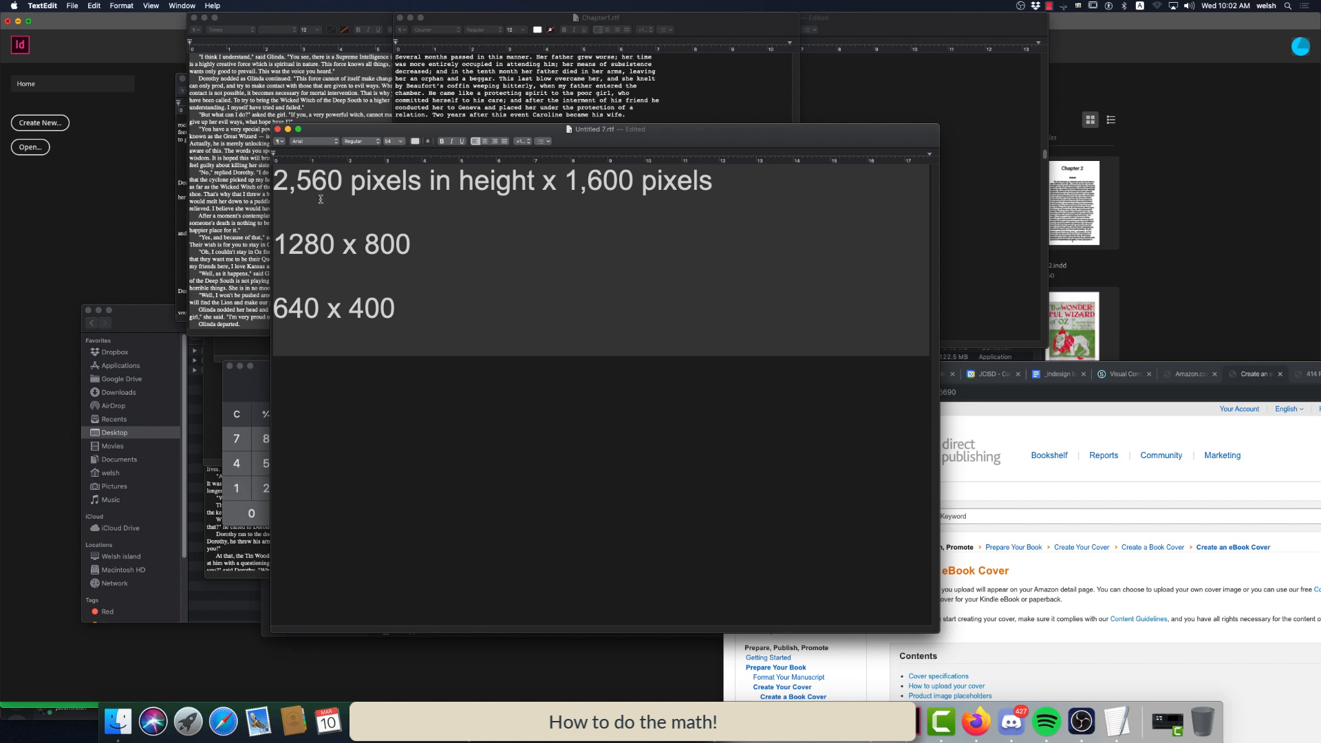
{"action": "left_click", "coordinate": [406, 309]}
{"action": "key", "text": "Return"}
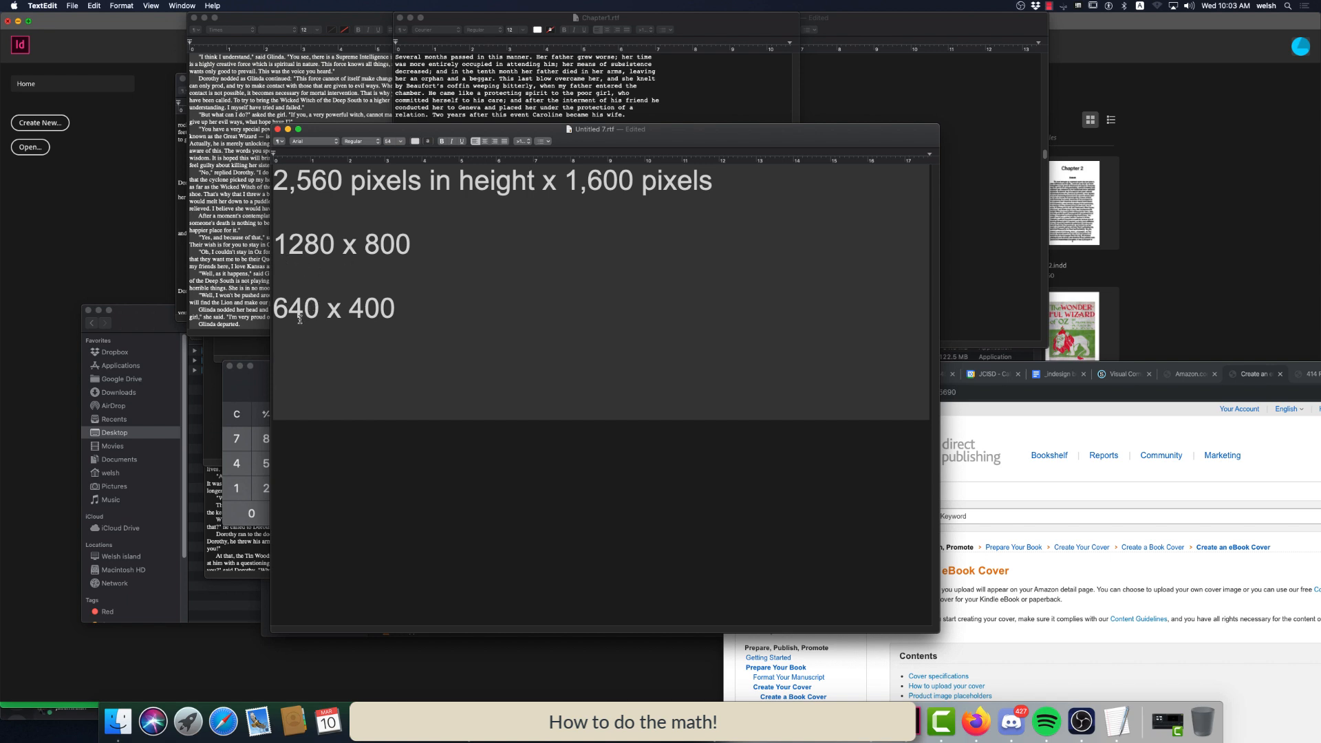
Switch to Calculator, move it clear of the notes and divide 640 by 72 to convert the height to inches
{"action": "left_click", "coordinate": [236, 389]}
{"action": "left_click_drag", "start_coordinate": [282, 365], "coordinate": [721, 363]}
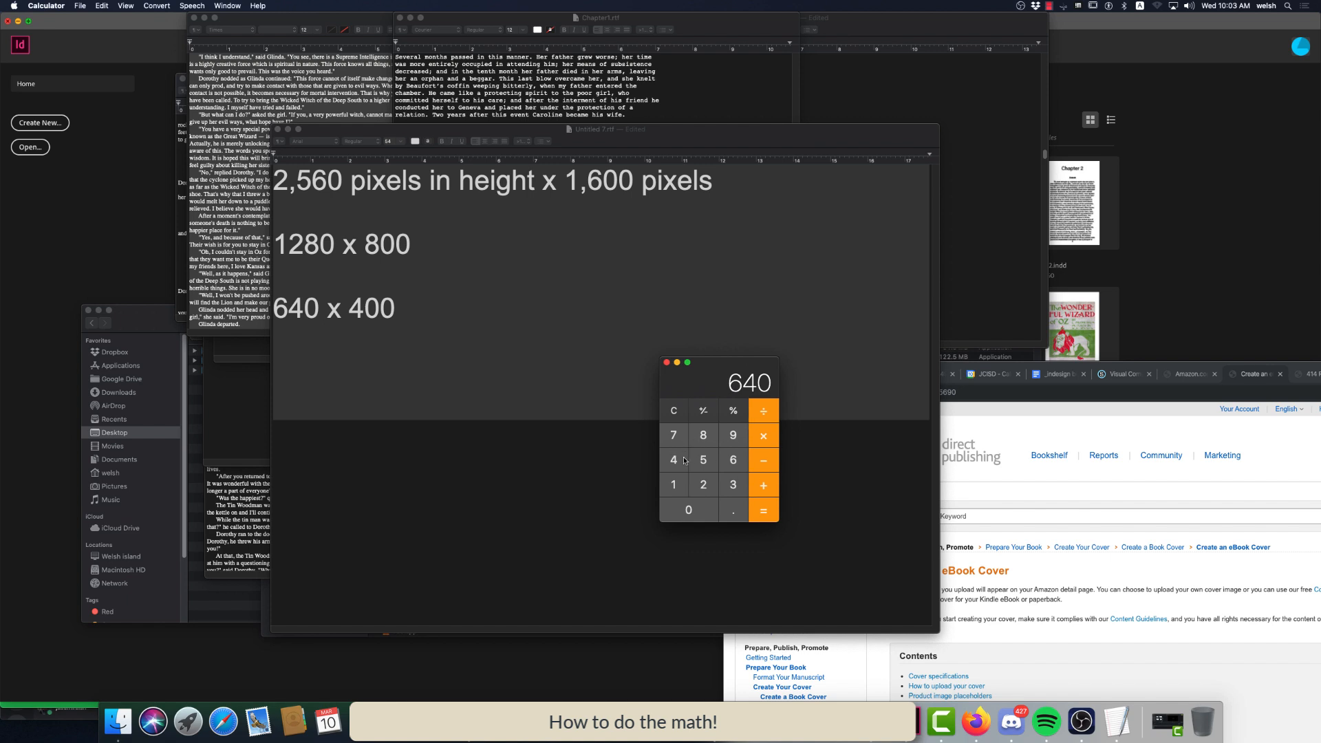
{"action": "left_click", "coordinate": [725, 461]}
{"action": "left_click", "coordinate": [691, 466]}
{"action": "left_click", "coordinate": [673, 419]}
{"action": "left_click", "coordinate": [728, 462]}
{"action": "left_click", "coordinate": [674, 461]}
{"action": "left_click", "coordinate": [695, 502]}
{"action": "left_click", "coordinate": [676, 435]}
{"action": "left_click", "coordinate": [699, 482]}
{"action": "left_click", "coordinate": [754, 513]}
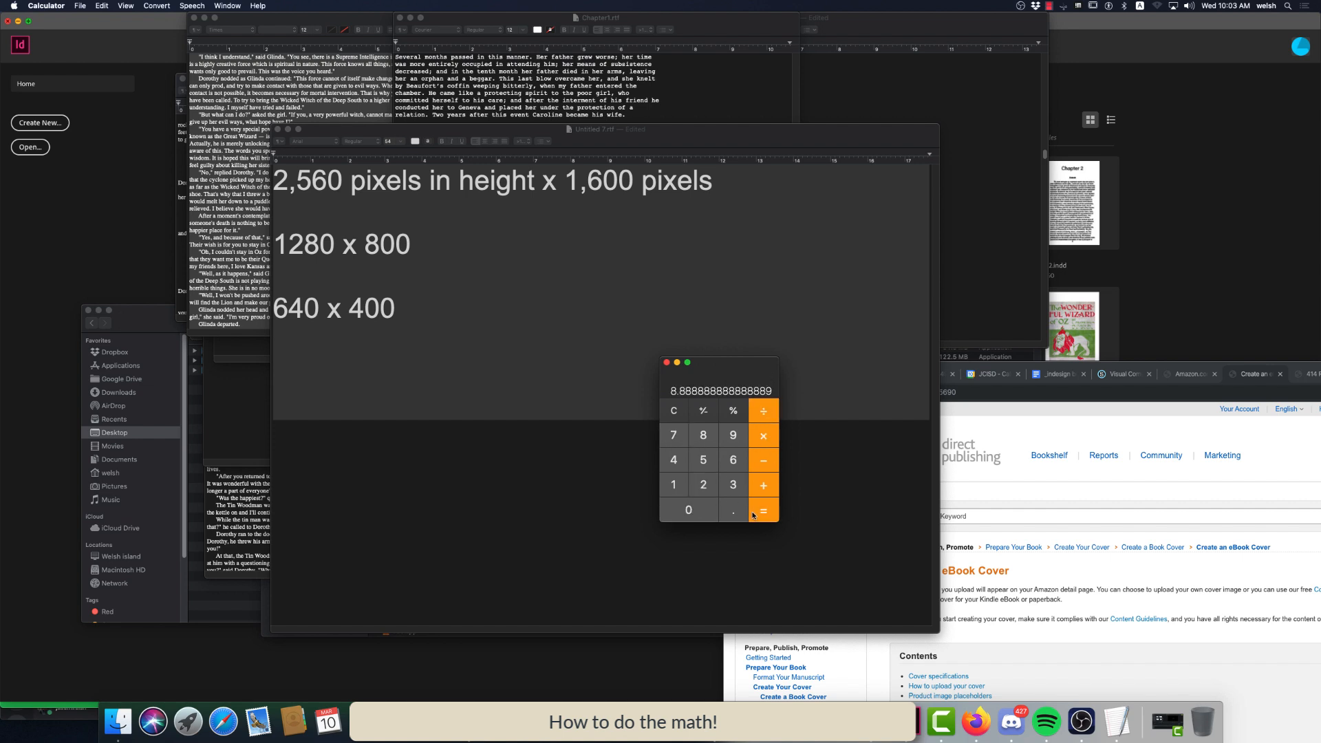
Write "8.889in x" below the 640 x 400 line in TextEdit
{"action": "left_click", "coordinate": [356, 409]}
{"action": "type", "text": "8.9"}
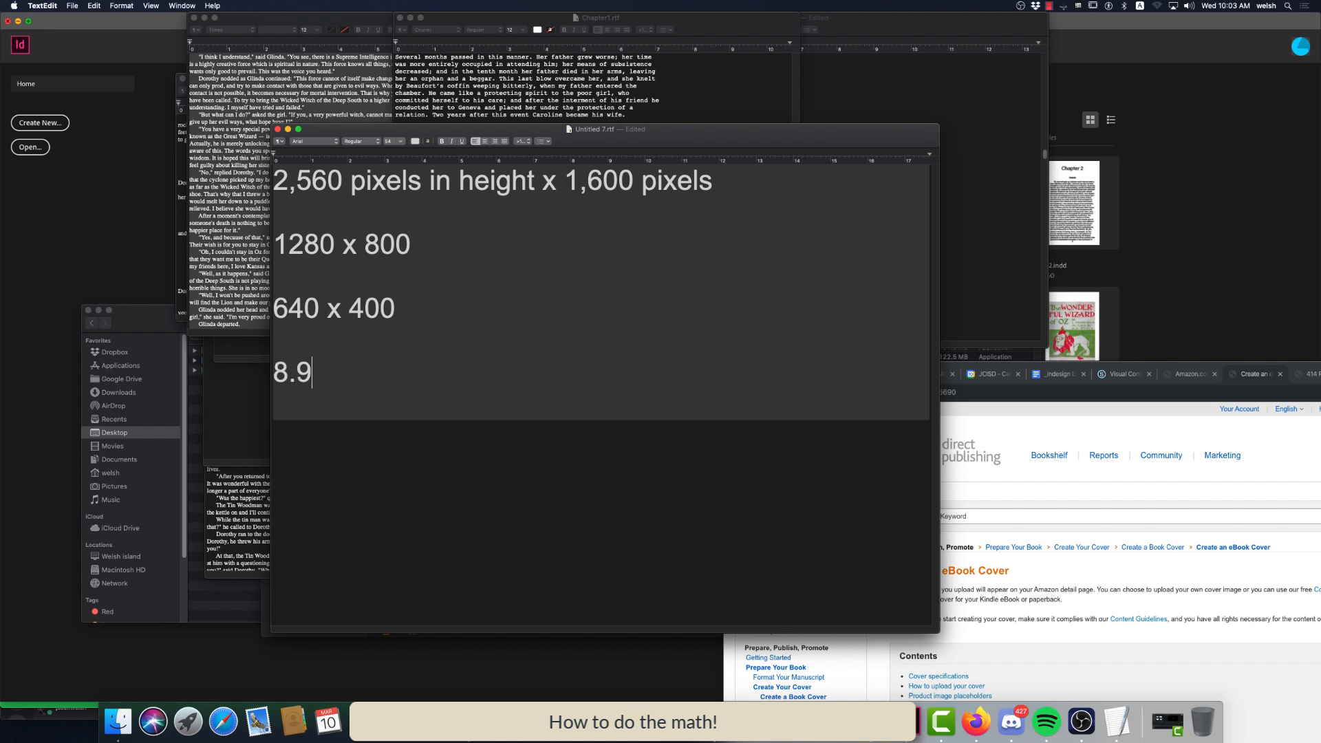
{"action": "key", "text": "BackSpace"}
{"action": "type", "text": "889in "}
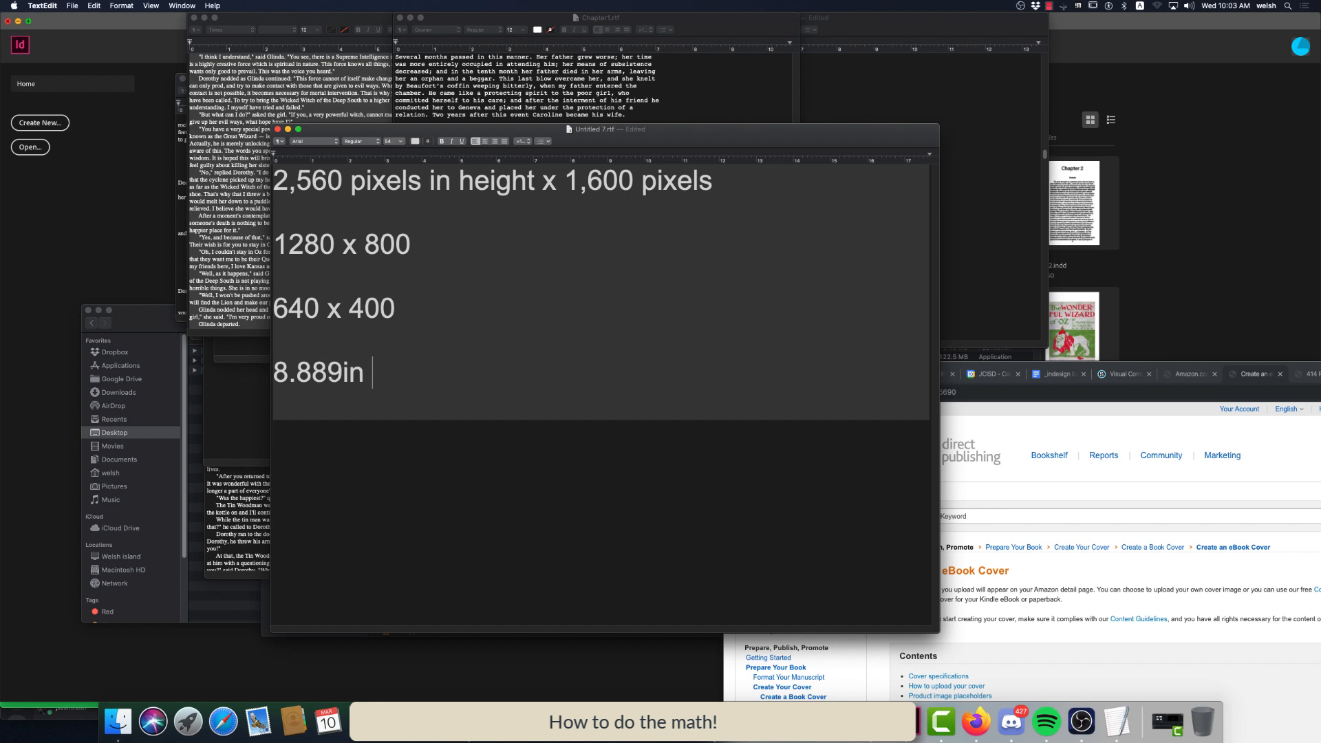
{"action": "type", "text": "x"}
Switch to Calculator, clear it and divide 400 by 72 to convert the width to inches
{"action": "left_click", "coordinate": [468, 721]}
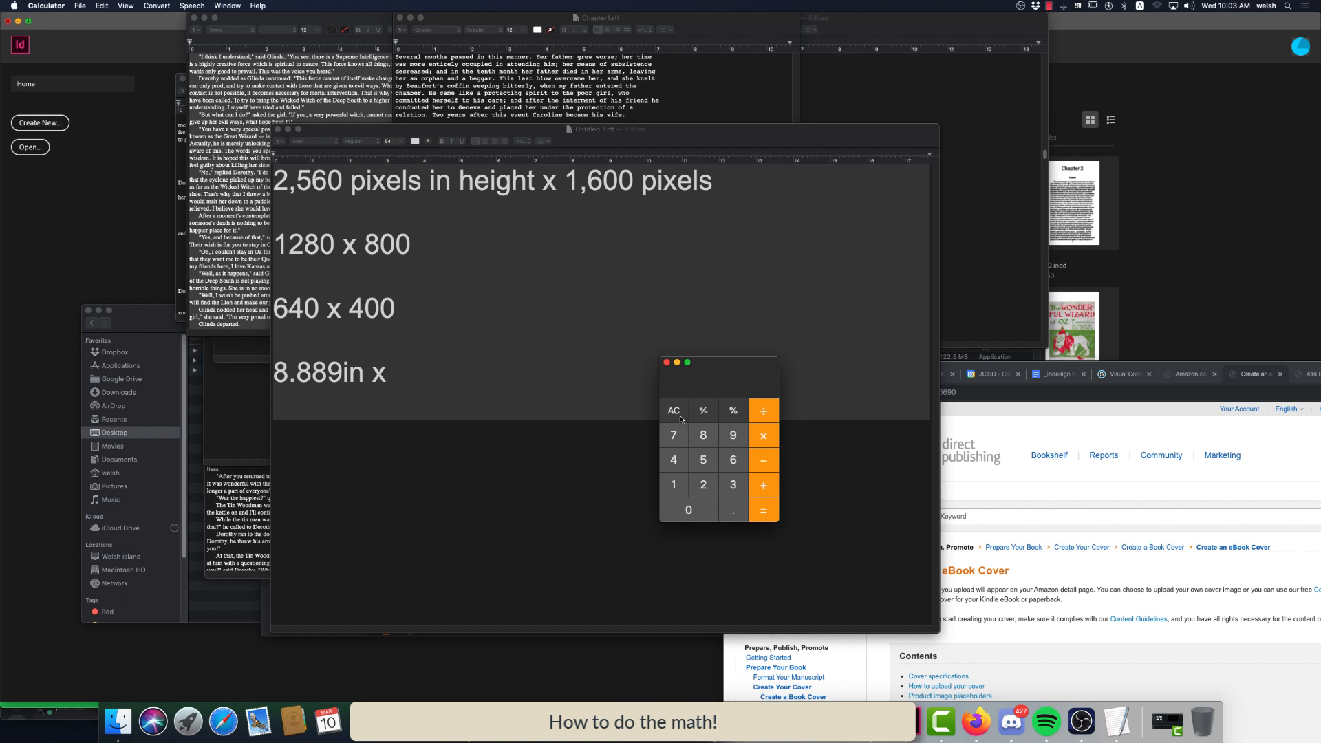
{"action": "left_click", "coordinate": [673, 460]}
{"action": "left_click", "coordinate": [686, 508]}
{"action": "left_click", "coordinate": [685, 508]}
{"action": "left_click", "coordinate": [765, 413]}
{"action": "left_click", "coordinate": [673, 435]}
{"action": "left_click", "coordinate": [703, 484]}
{"action": "left_click", "coordinate": [762, 513]}
Complete the inch dimensions line in TextEdit as "8.889in x 5.556in"
{"action": "left_click", "coordinate": [416, 374]}
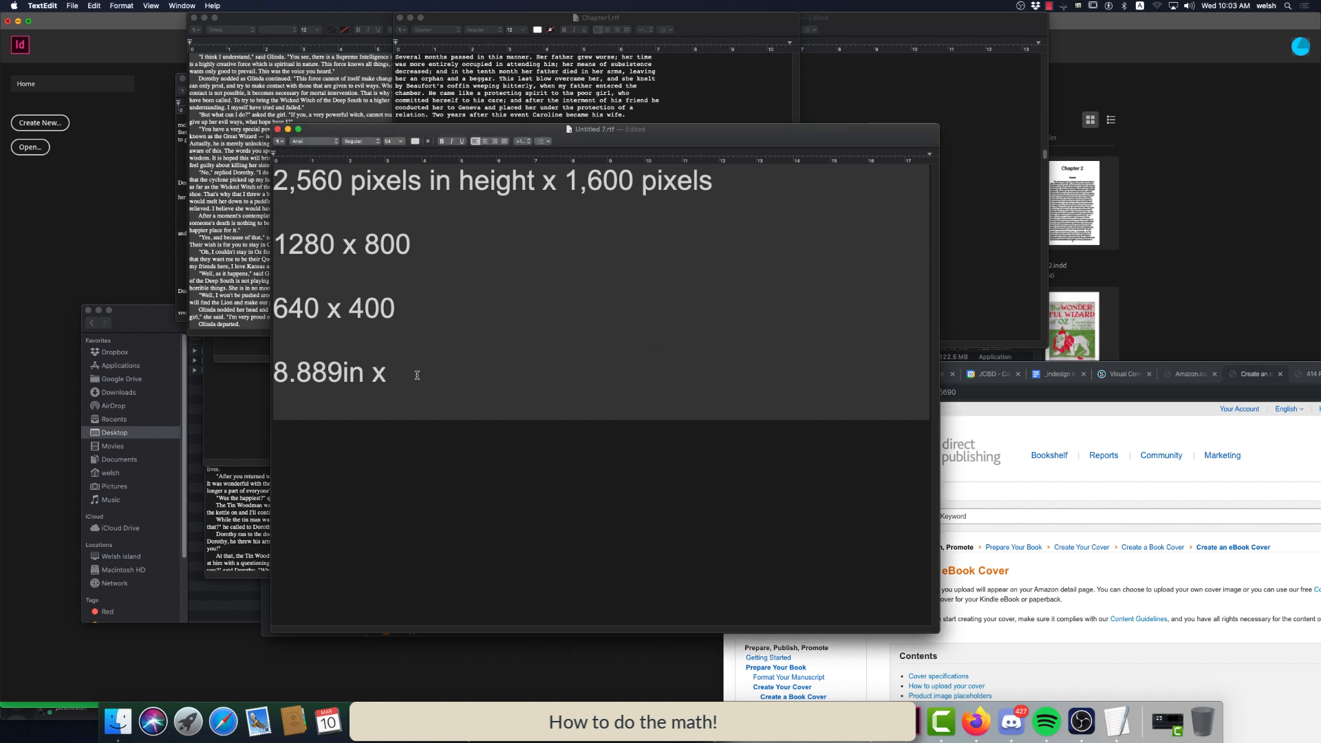
{"action": "type", "text": "5.556"}
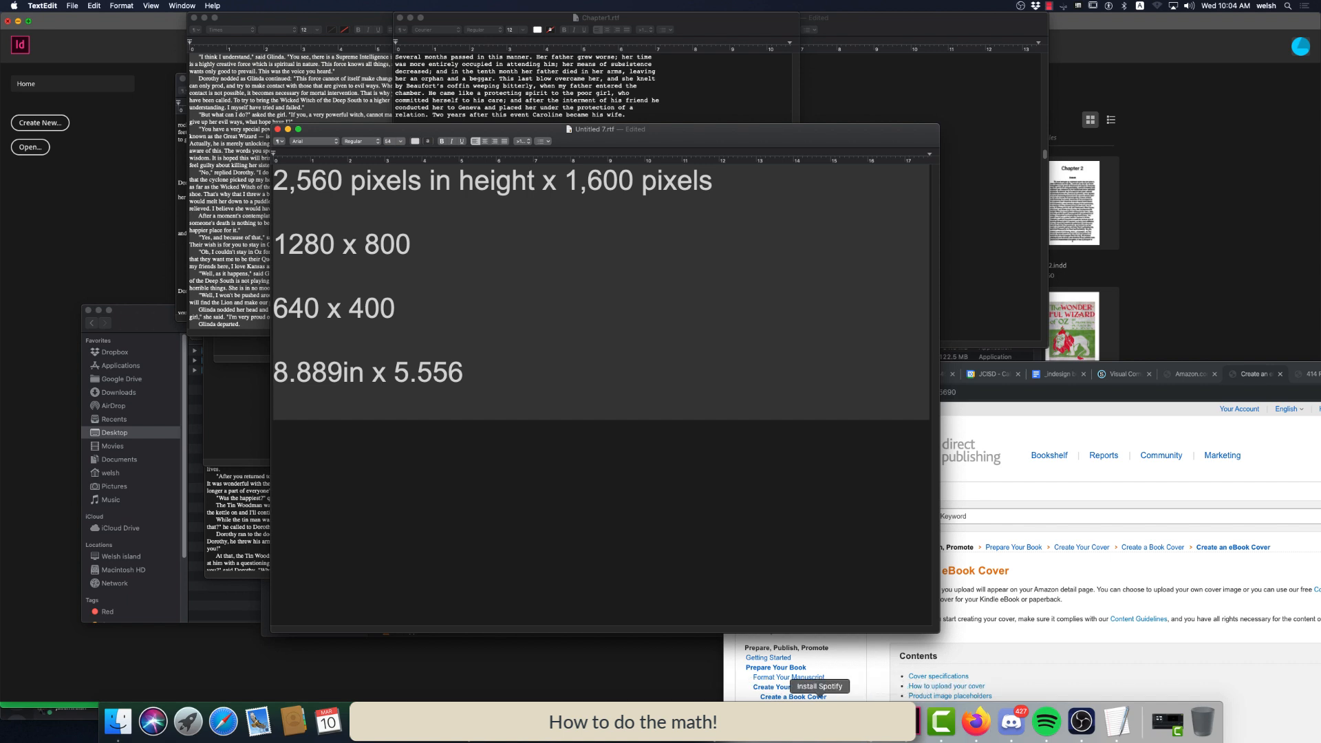
{"action": "left_click", "coordinate": [469, 721]}
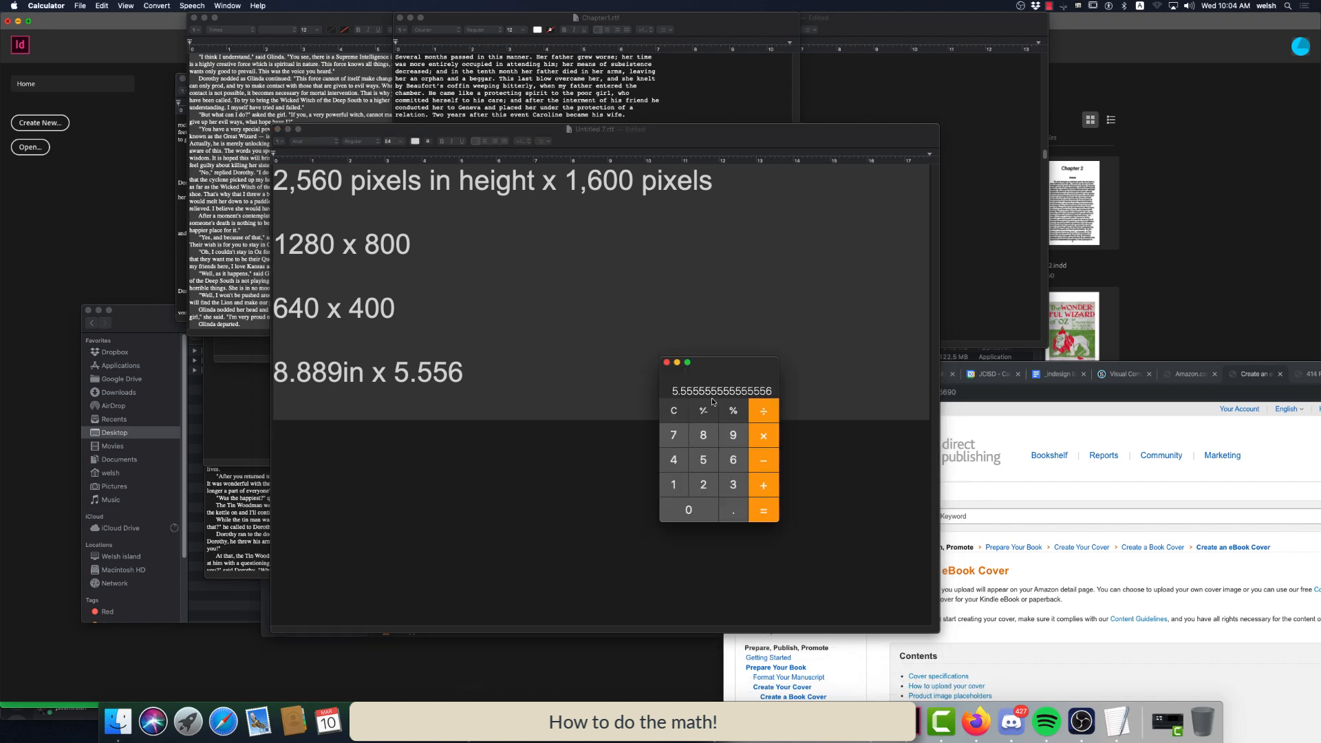
{"action": "left_click", "coordinate": [413, 380]}
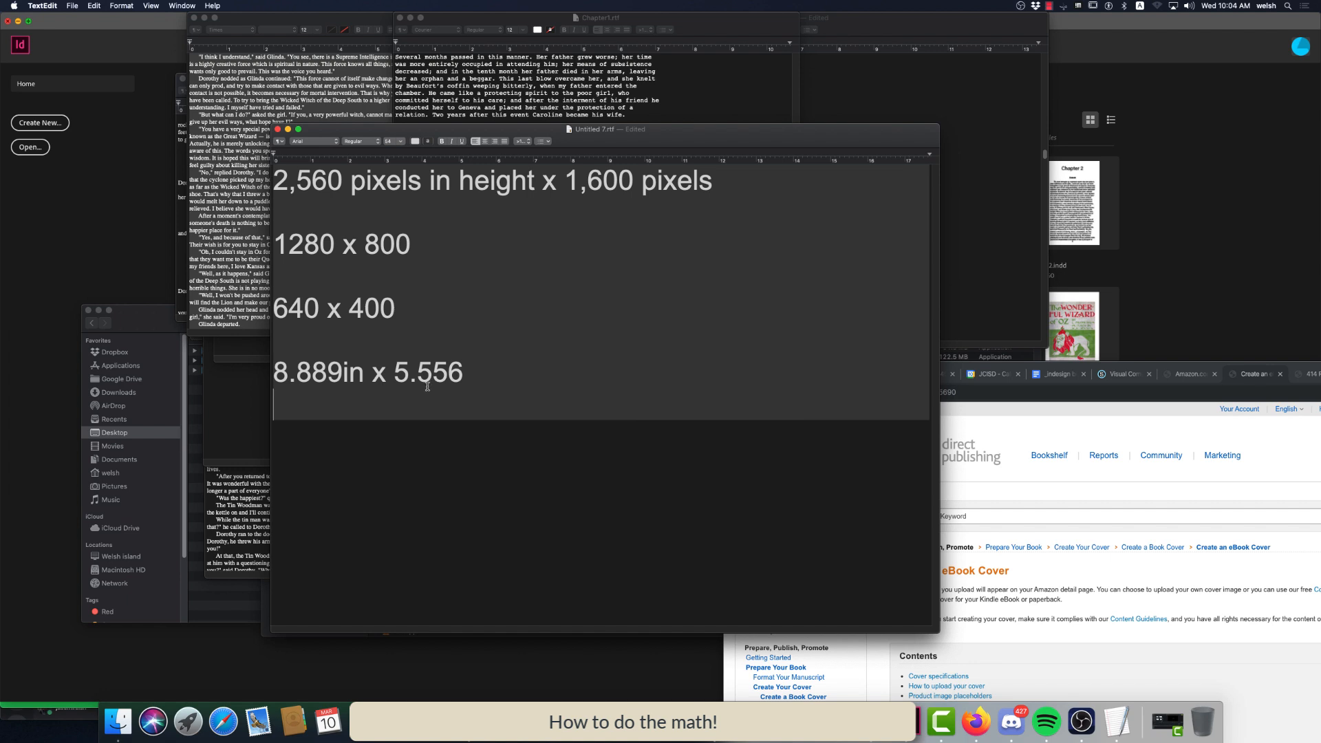
{"action": "type", "text": "in"}
Highlight the "8.889in x 5.556in" line and move the note window aside
{"action": "left_click_drag", "start_coordinate": [283, 370], "coordinate": [490, 377]}
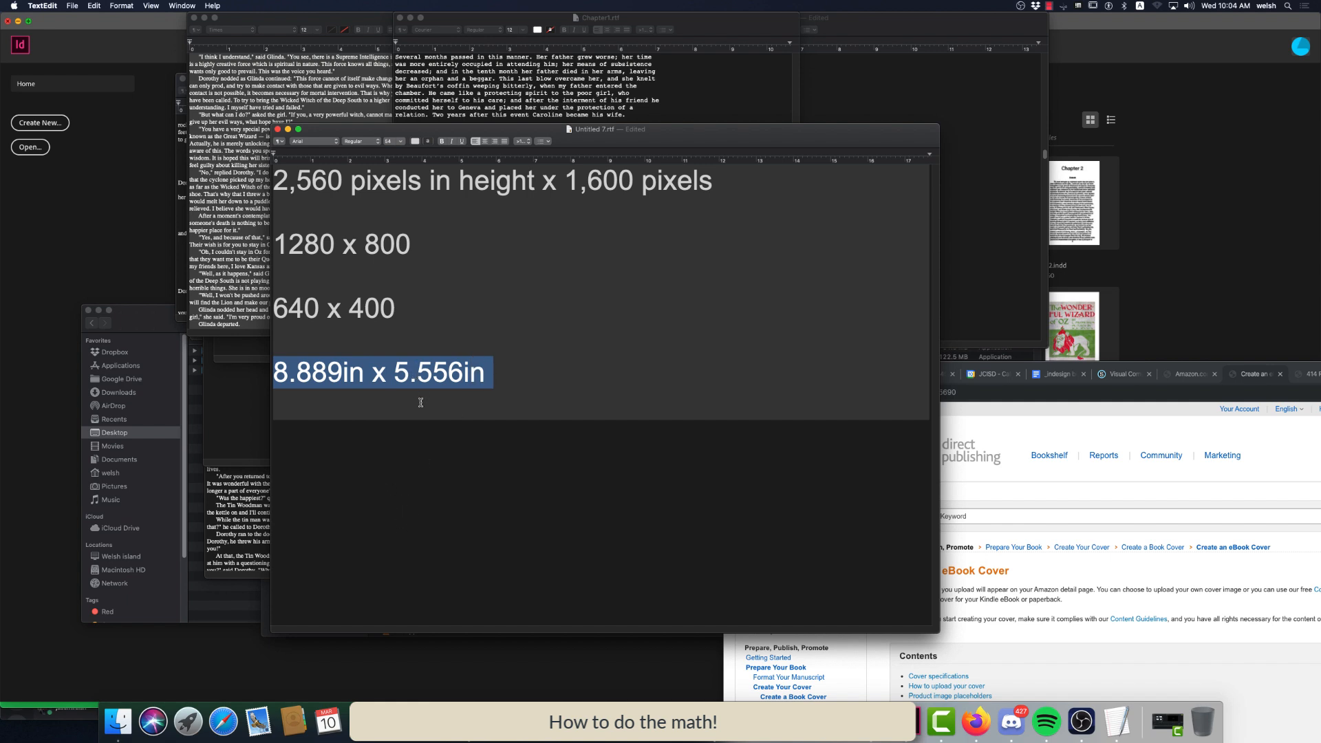
{"action": "left_click", "coordinate": [363, 322]}
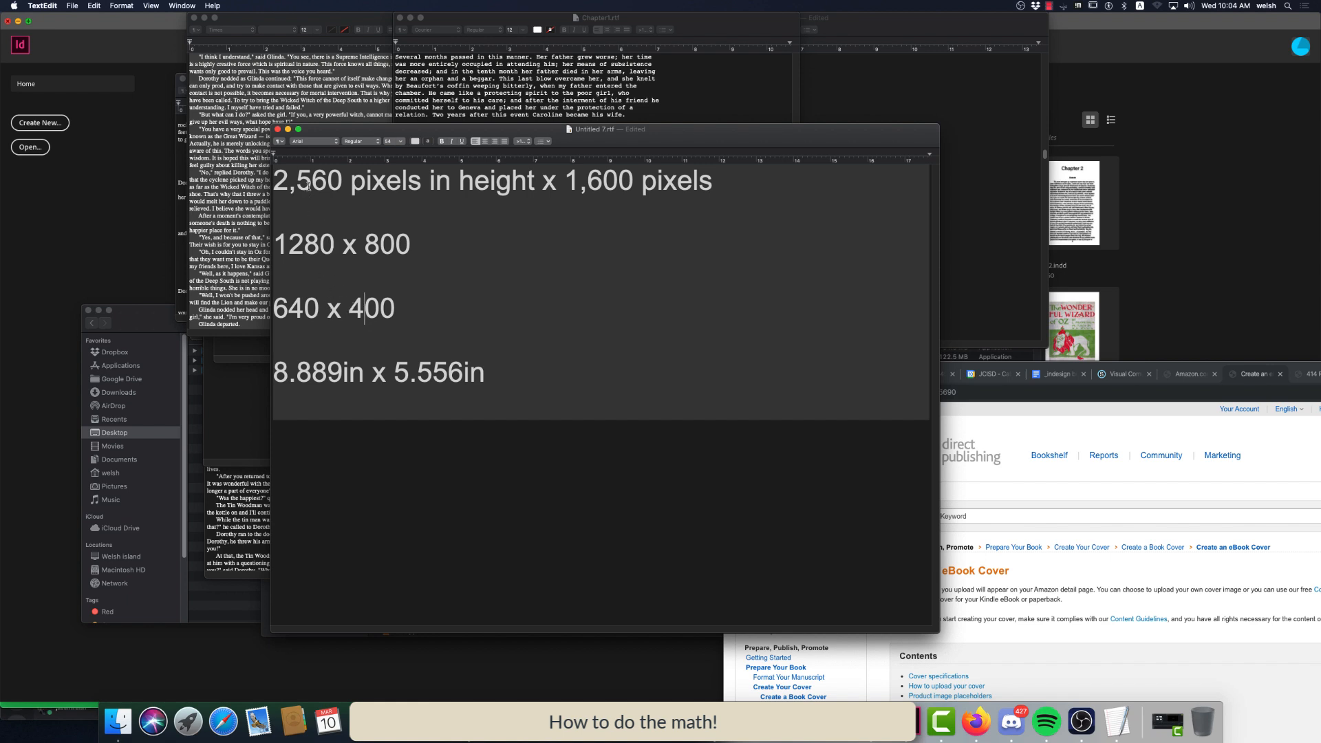
{"action": "left_click_drag", "start_coordinate": [497, 374], "coordinate": [275, 368]}
{"action": "left_click_drag", "start_coordinate": [575, 134], "coordinate": [912, 153]}
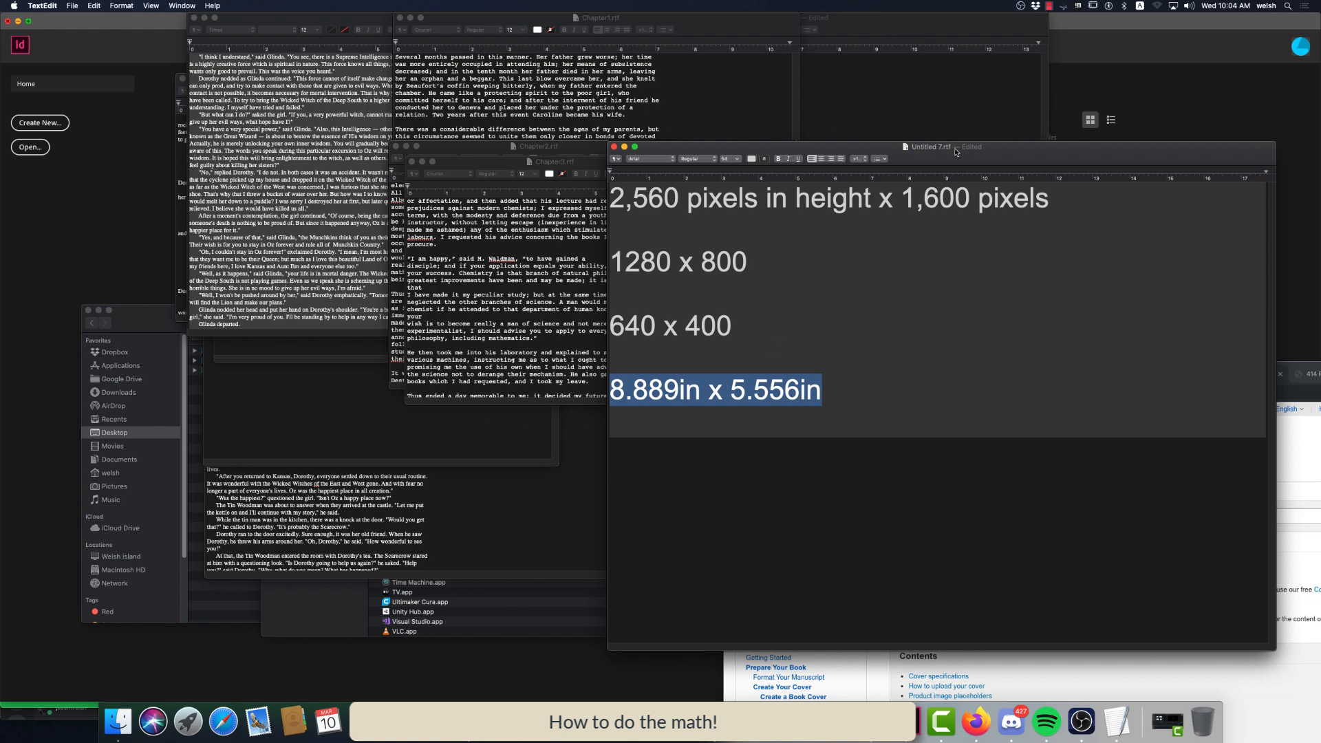
Switch to InDesign and start a new document to reach its preset settings
{"action": "left_click", "coordinate": [1049, 6]}
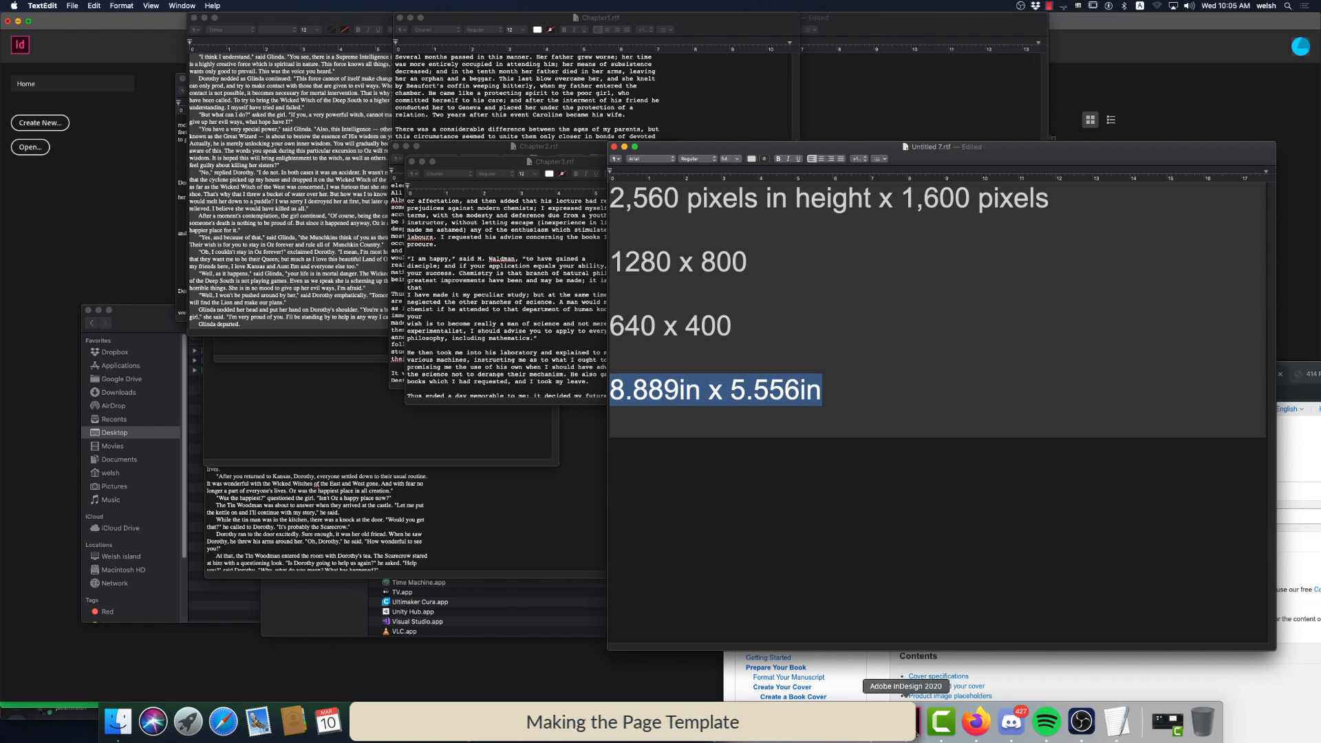
{"action": "left_click", "coordinate": [916, 733]}
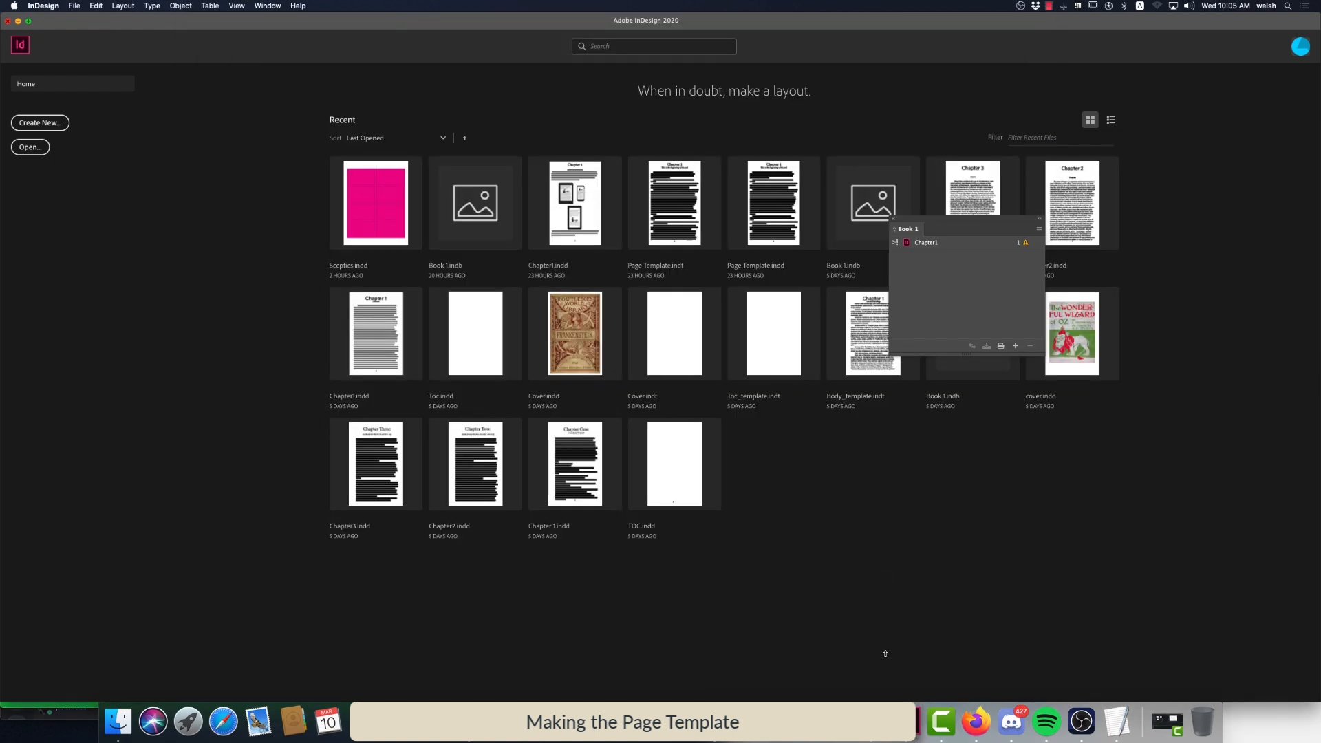
{"action": "left_click", "coordinate": [74, 6]}
{"action": "mouse_move", "coordinate": [98, 19]}
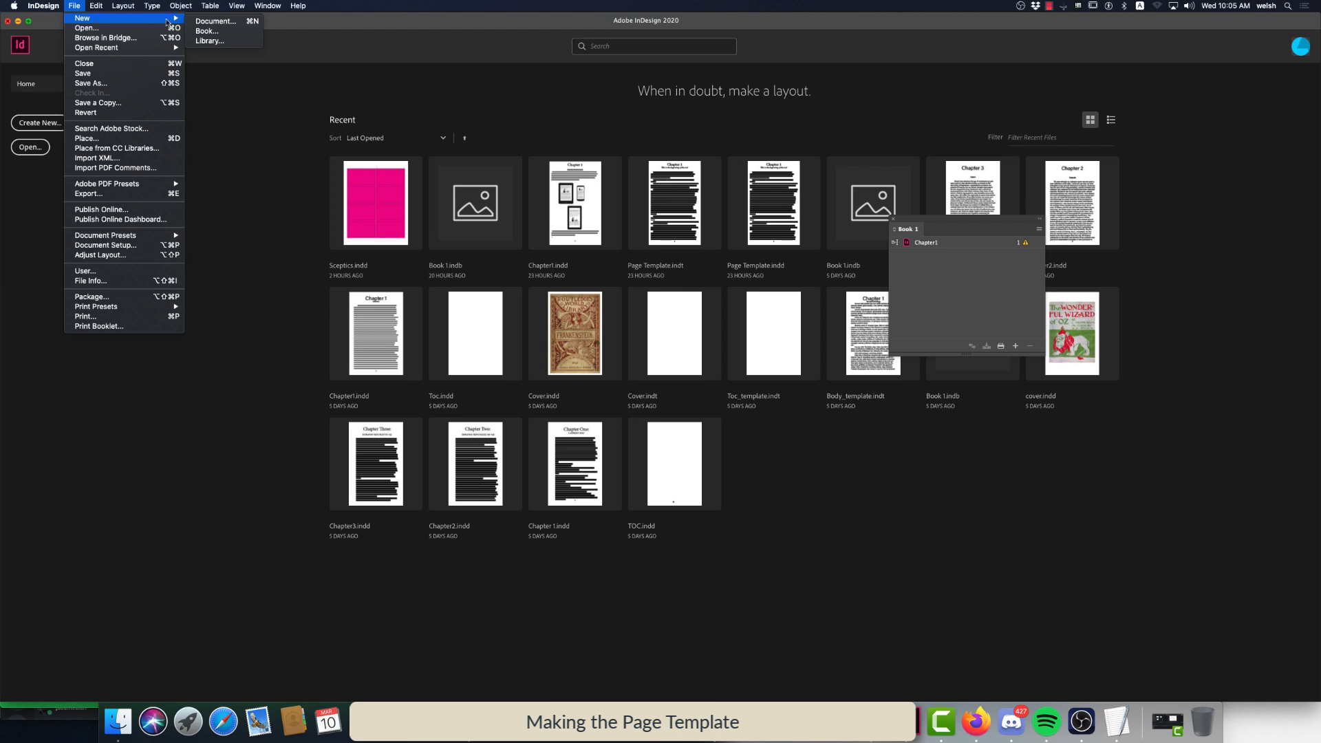
{"action": "left_click", "coordinate": [220, 23]}
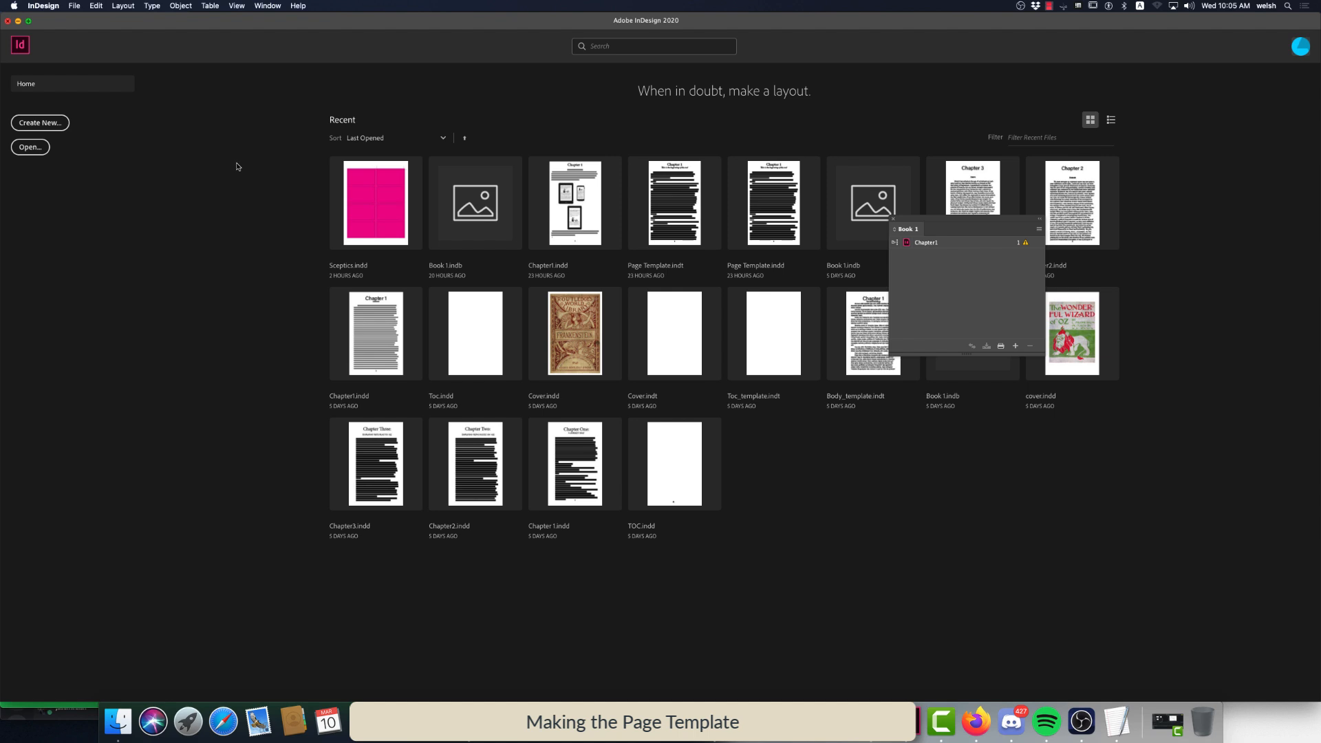
{"action": "left_click", "coordinate": [49, 124]}
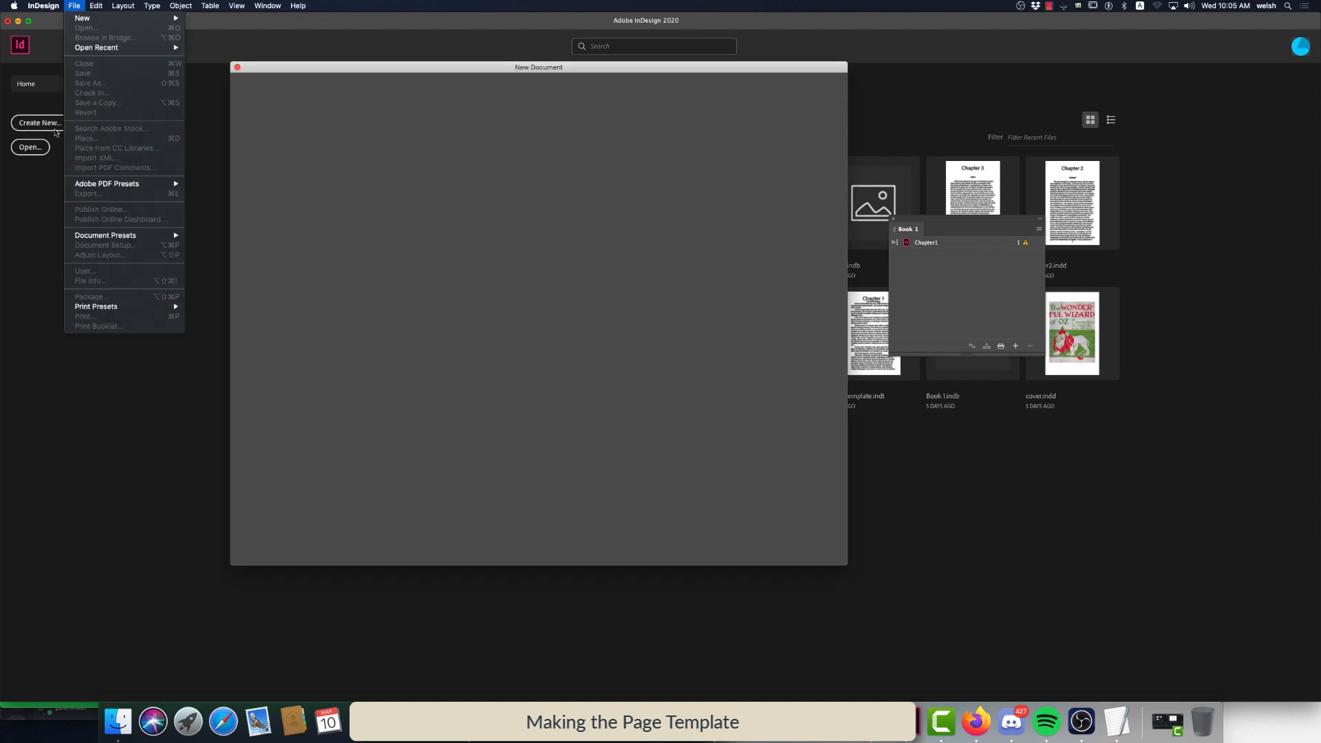
{"action": "left_click", "coordinate": [283, 139]}
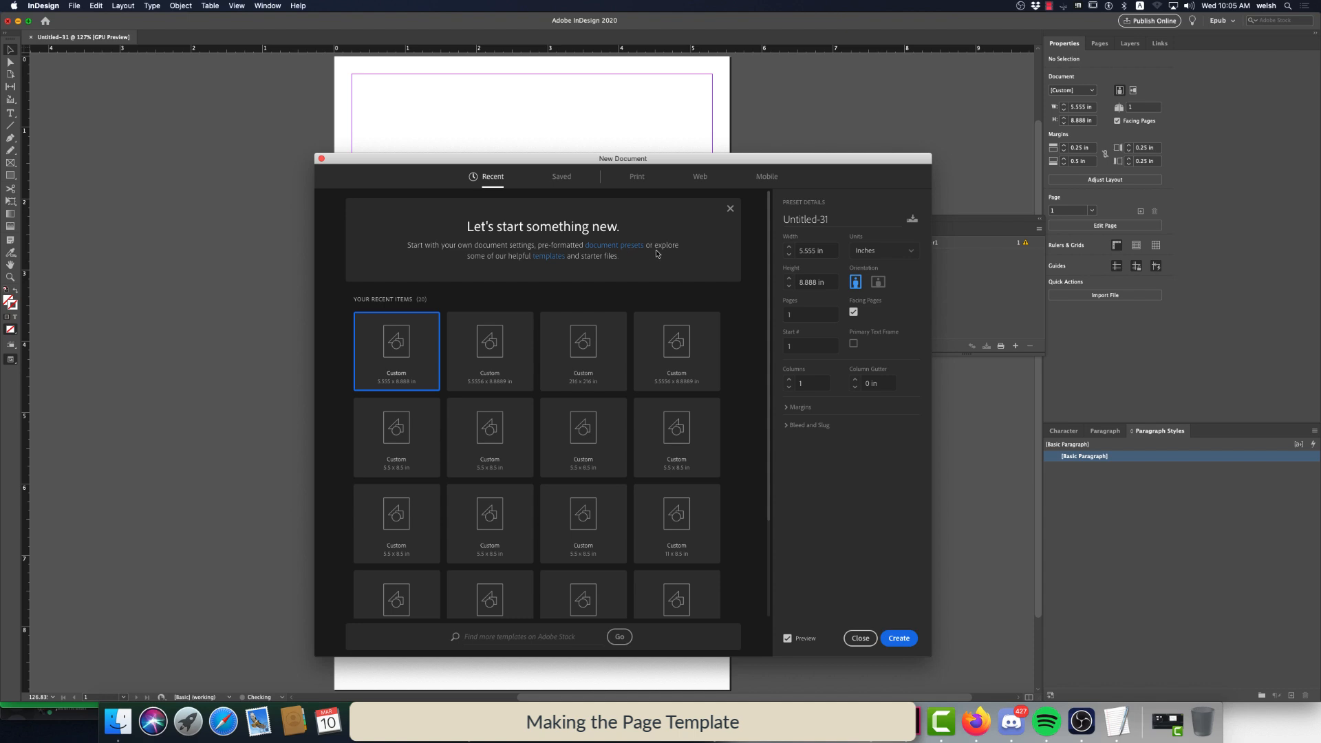
Set the new document's width to 5.556 in and its height to 8.889 in
{"action": "left_click", "coordinate": [815, 252]}
{"action": "key", "text": "Right"}
{"action": "left_click", "coordinate": [814, 251]}
{"action": "left_click", "coordinate": [815, 282]}
{"action": "left_click", "coordinate": [815, 287]}
{"action": "key", "text": "BackSpace"}
{"action": "type", "text": "9"}
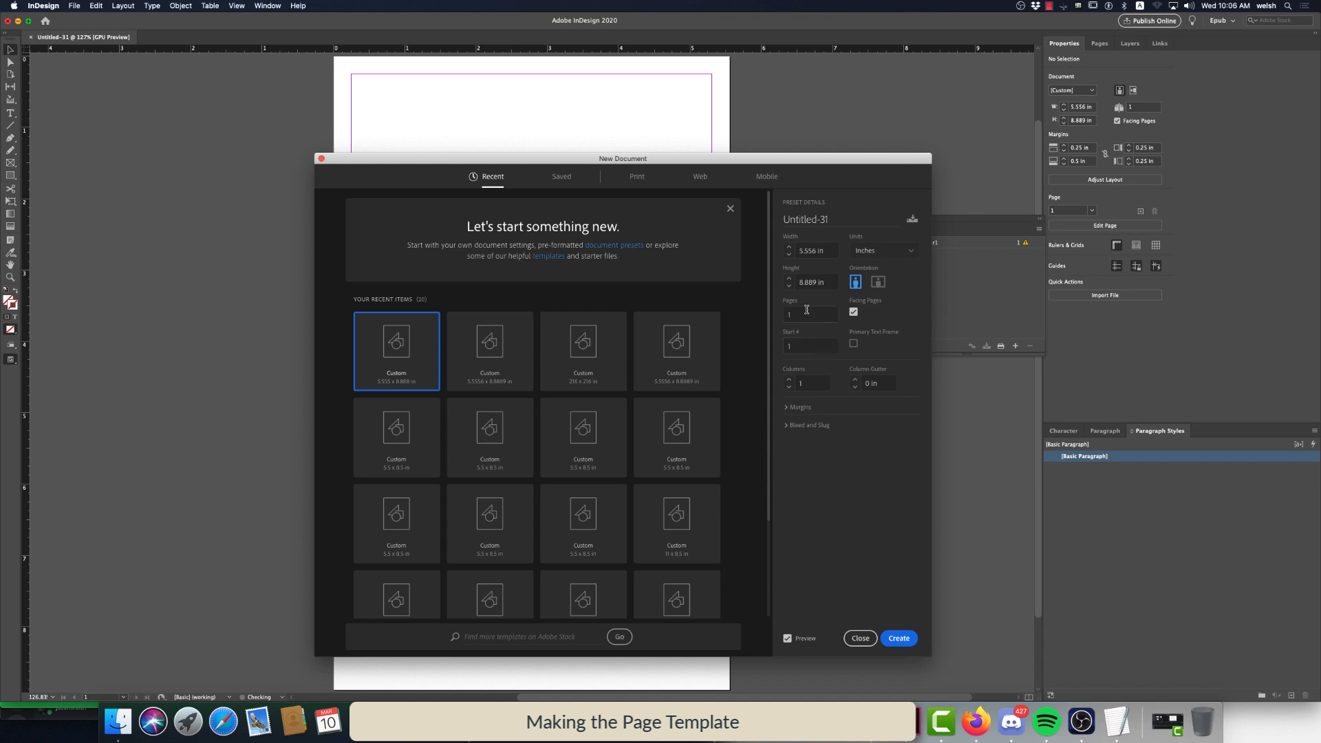
Check the new document's margin values and its bleed and slug settings
{"action": "left_click", "coordinate": [787, 406]}
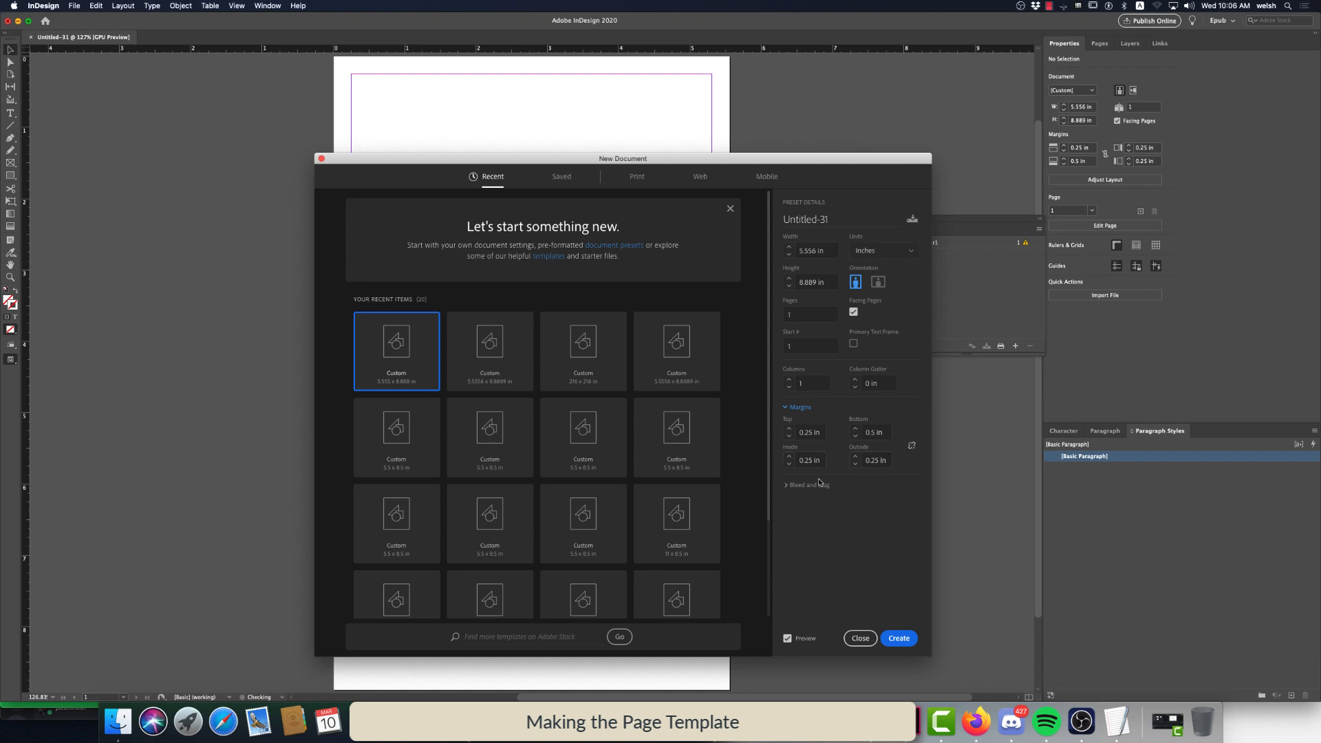
{"action": "left_click", "coordinate": [816, 432]}
{"action": "left_click", "coordinate": [884, 432]}
{"action": "left_click", "coordinate": [792, 486]}
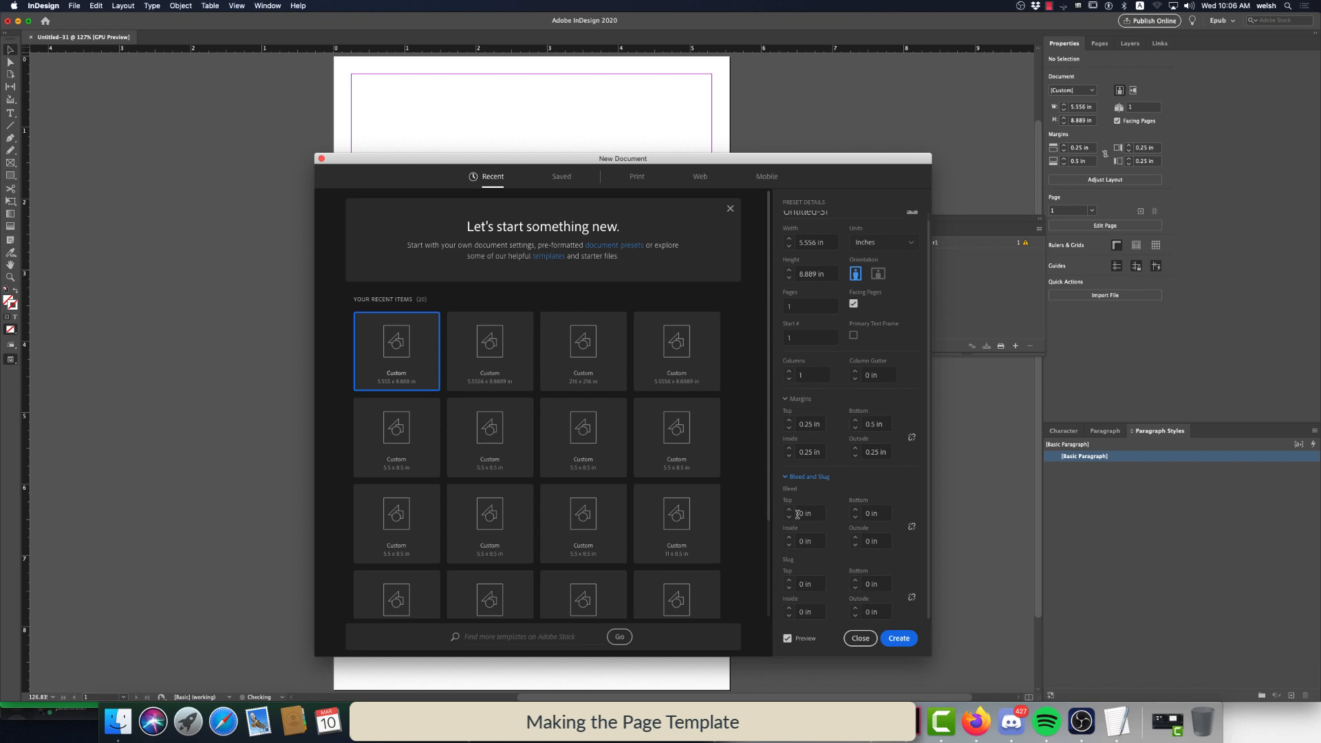
{"action": "scroll", "coordinate": [788, 495], "scroll_direction": "up", "scroll_amount": 1}
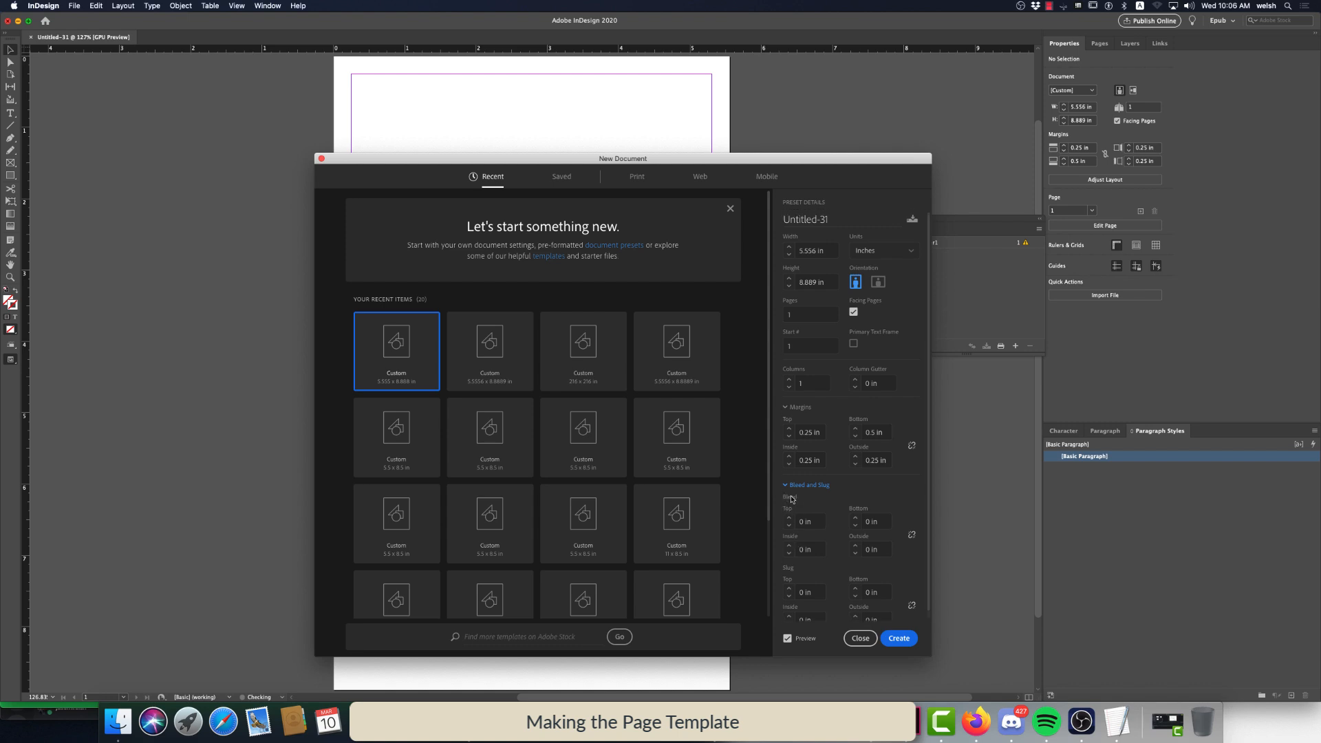
{"action": "left_click", "coordinate": [793, 485]}
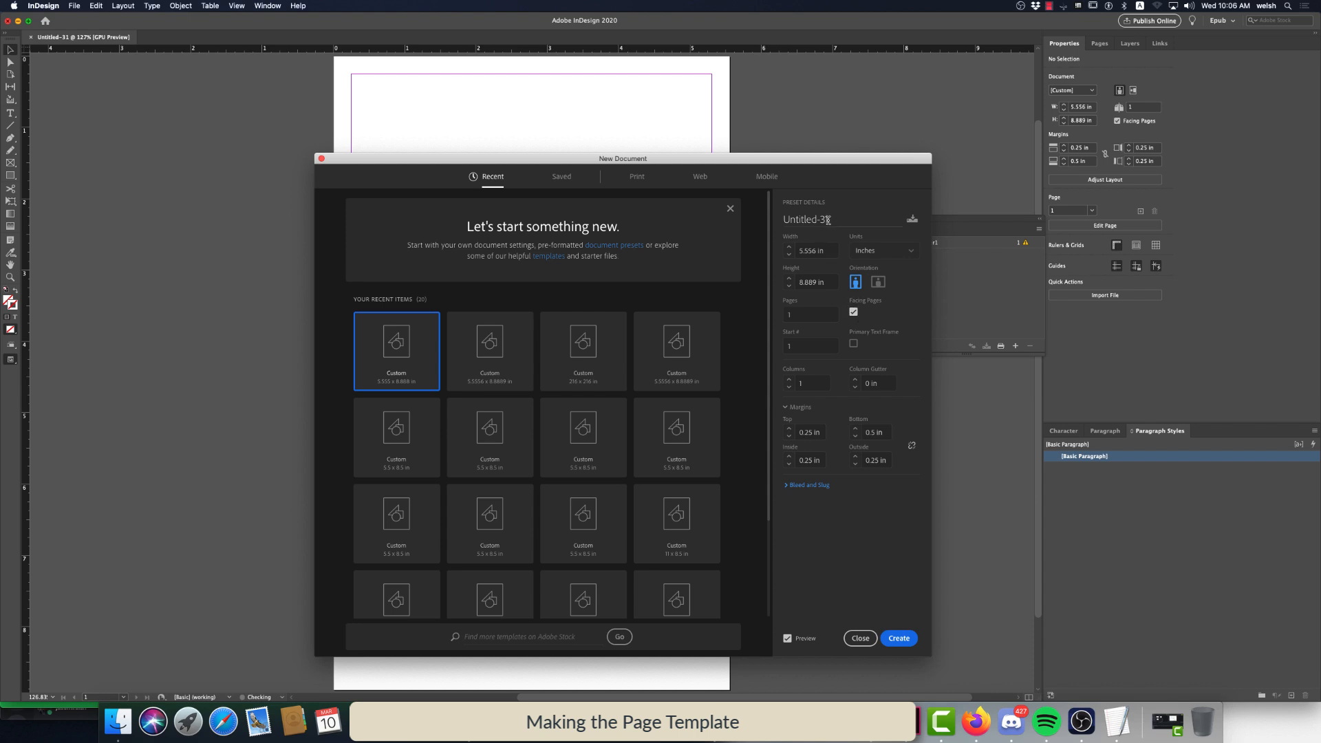
Name the new document "Page_template" and create it
{"action": "left_click_drag", "start_coordinate": [829, 219], "coordinate": [783, 220]}
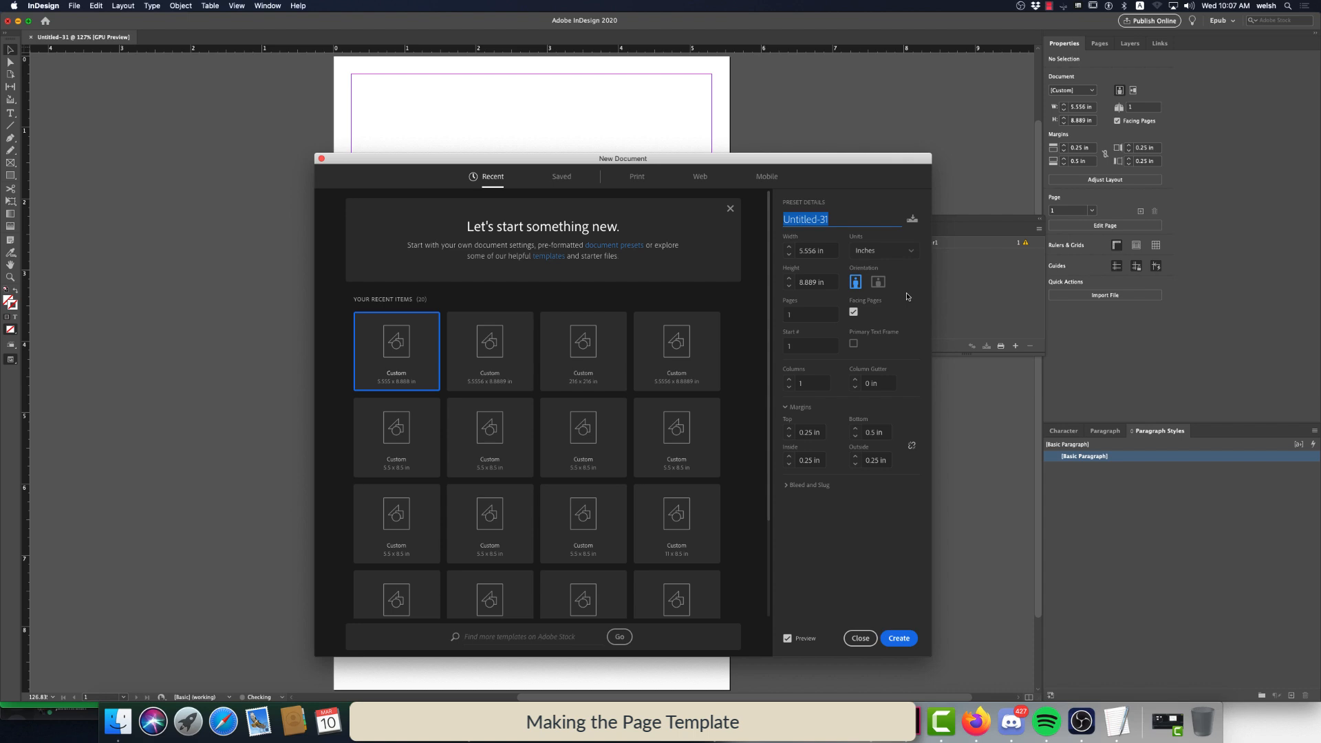
{"action": "type", "text": "Page_"}
{"action": "type", "text": " templ"}
{"action": "type", "text": "late"}
{"action": "left_click", "coordinate": [891, 640]}
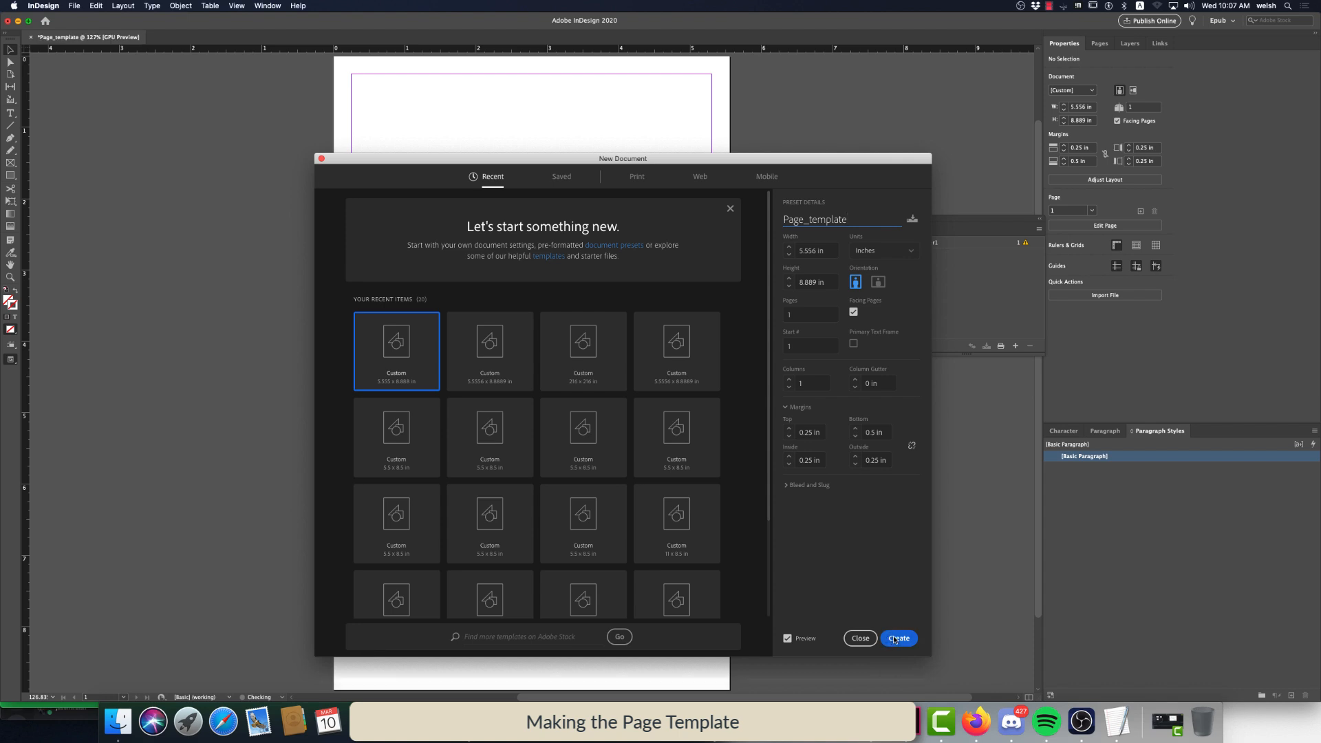
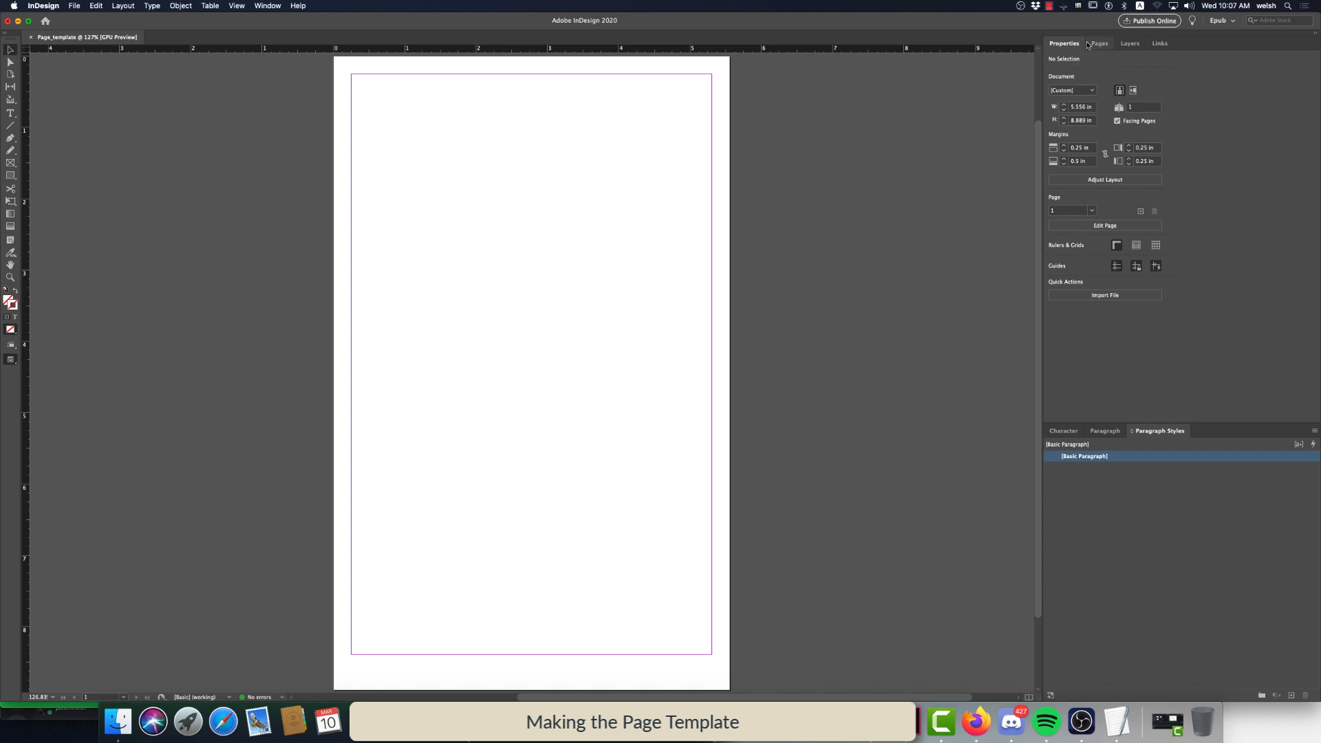
Undock the Properties panel, dock it again after Links, and look over the Pages, Properties and Layers panels
{"action": "left_click_drag", "start_coordinate": [1067, 44], "coordinate": [888, 181]}
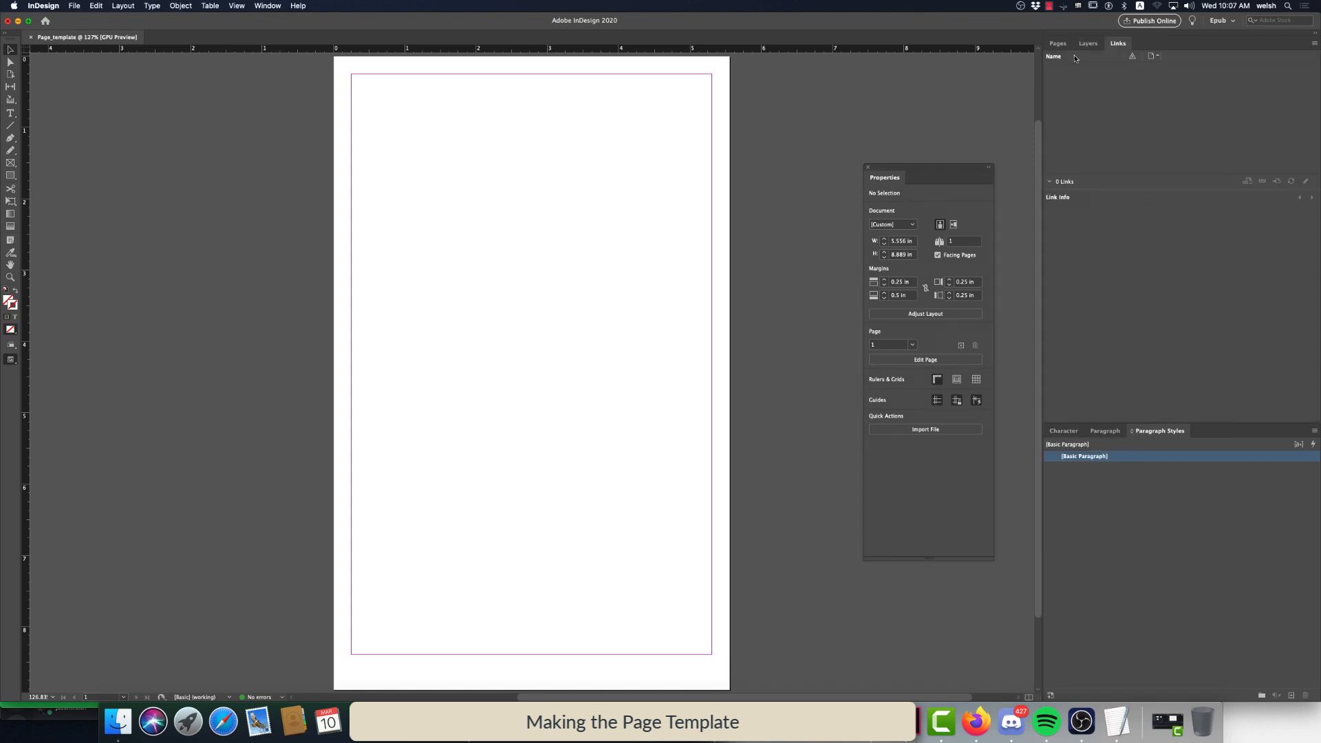
{"action": "left_click_drag", "start_coordinate": [905, 177], "coordinate": [1145, 43]}
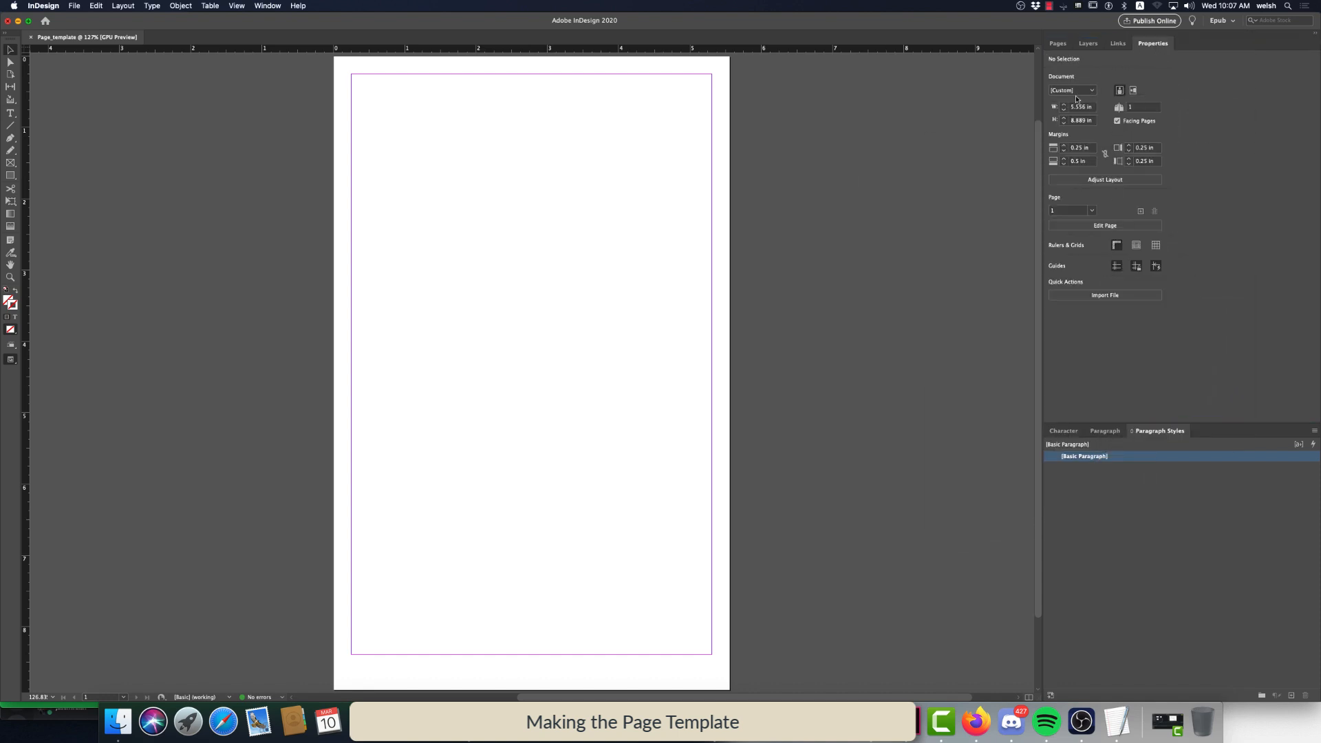
{"action": "left_click", "coordinate": [1059, 45]}
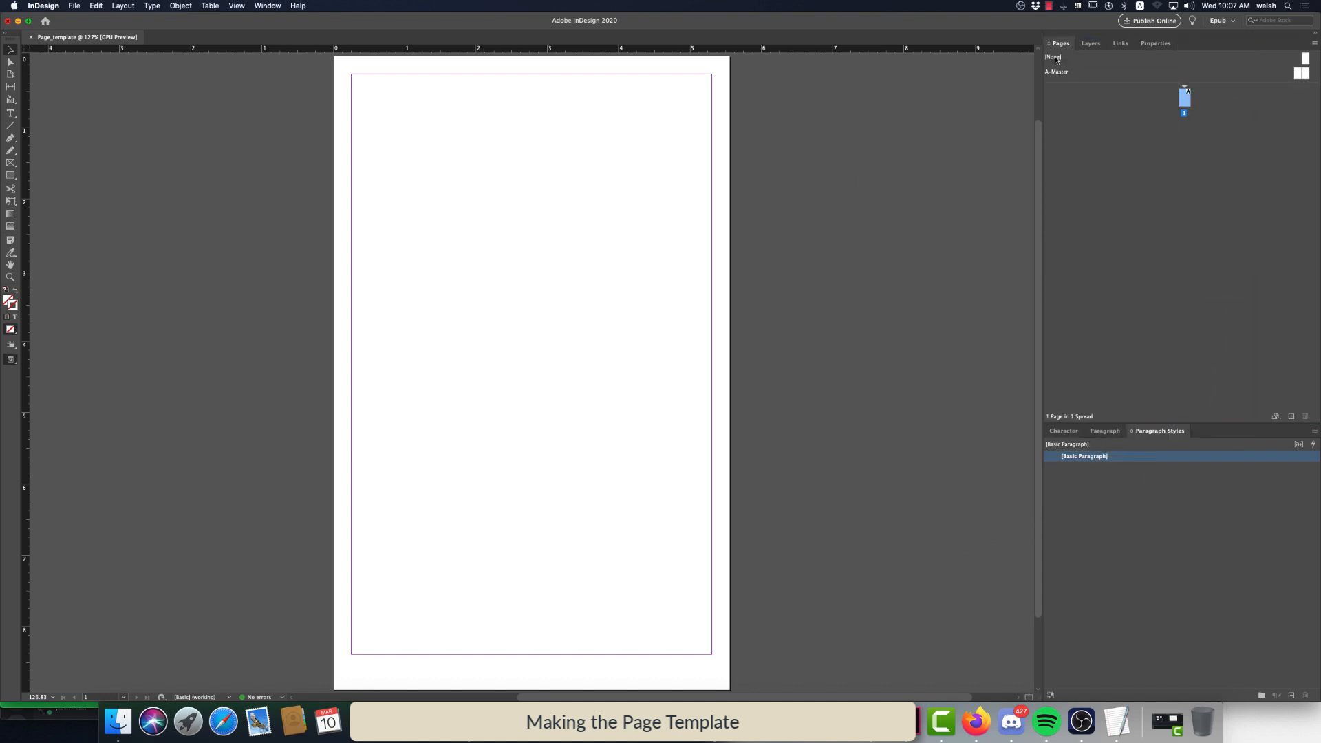
{"action": "left_click", "coordinate": [1152, 45]}
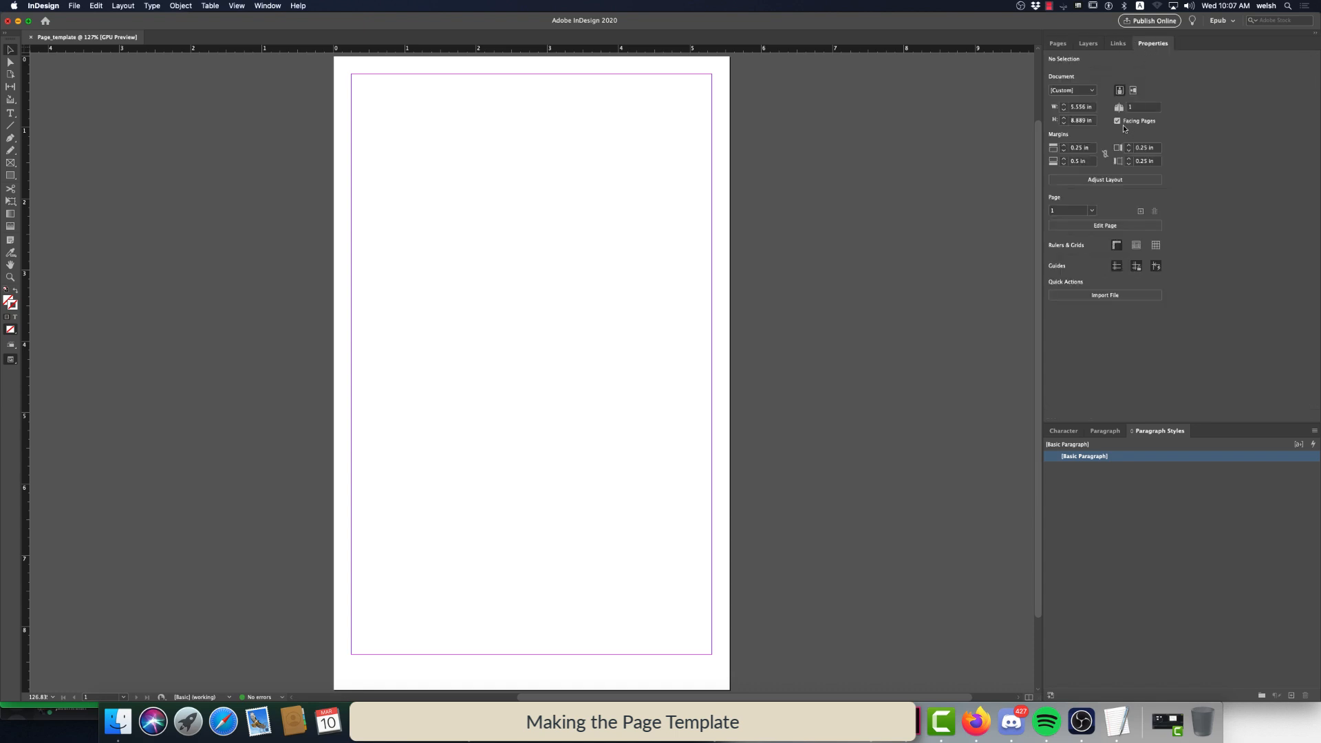
{"action": "left_click", "coordinate": [1089, 46]}
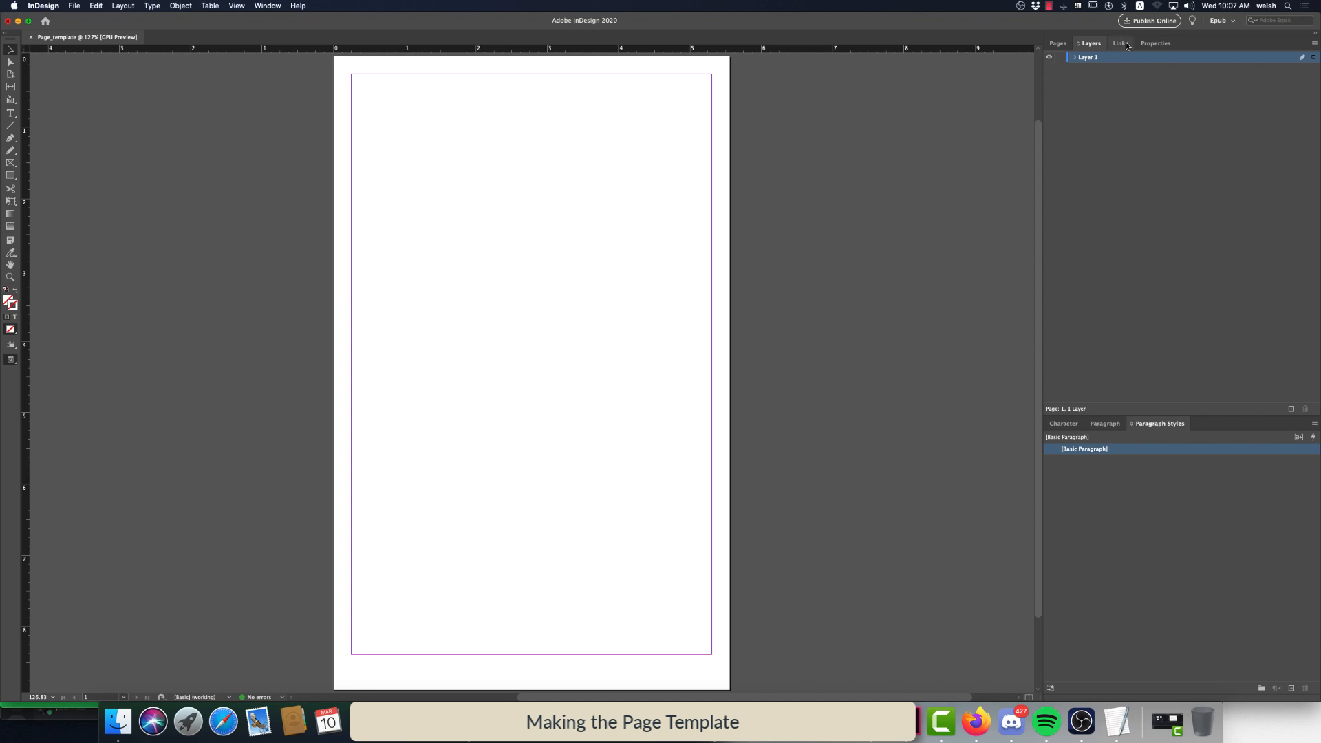
Look over the Links, Character, Paragraph and Paragraph Styles panels and the list of available panels, including the Type & Tables group
{"action": "left_click", "coordinate": [1122, 45]}
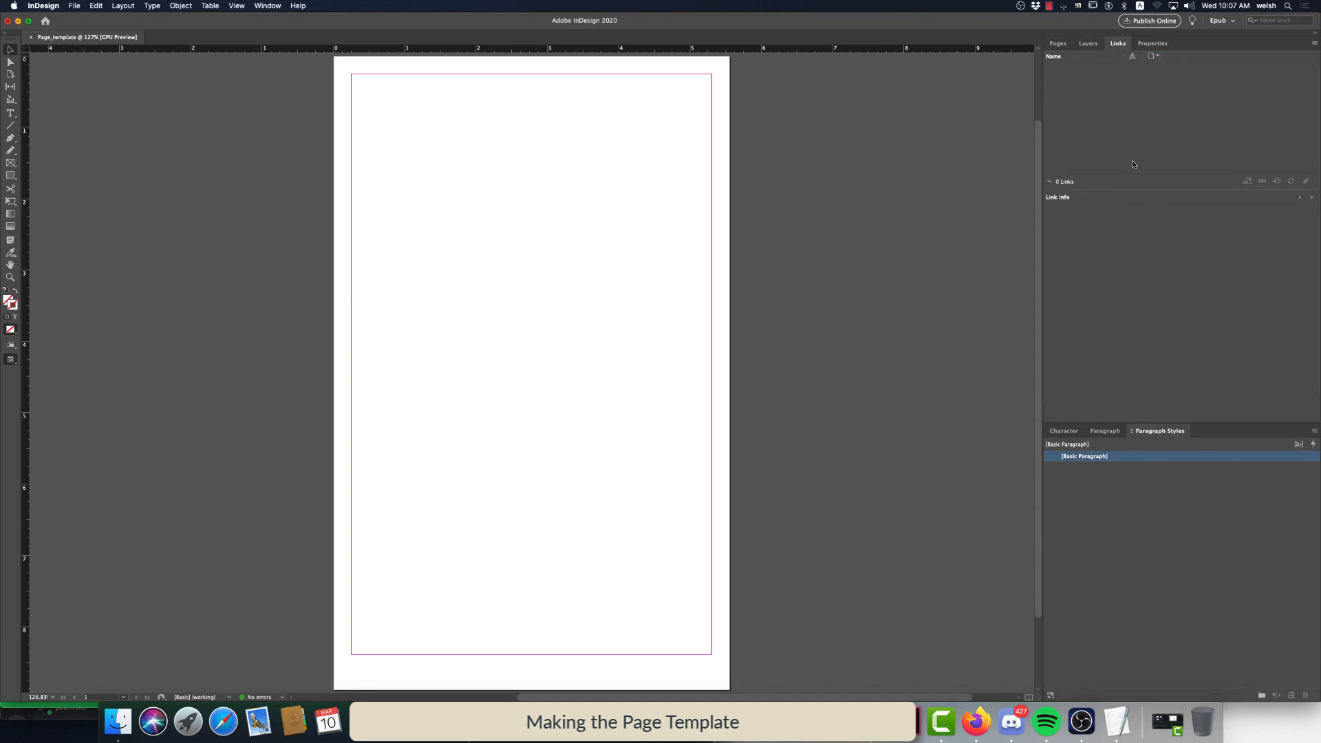
{"action": "left_click", "coordinate": [1066, 431]}
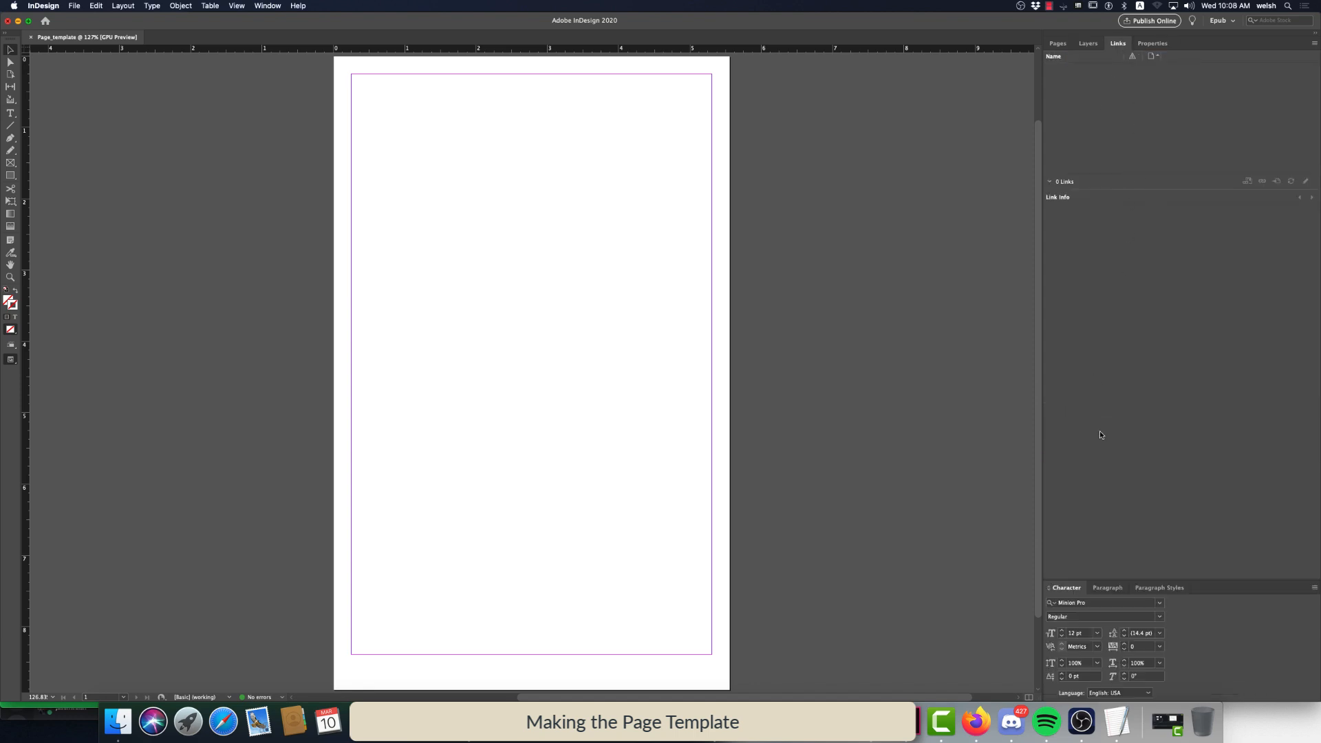
{"action": "left_click", "coordinate": [1108, 589]}
{"action": "left_click", "coordinate": [1152, 543]}
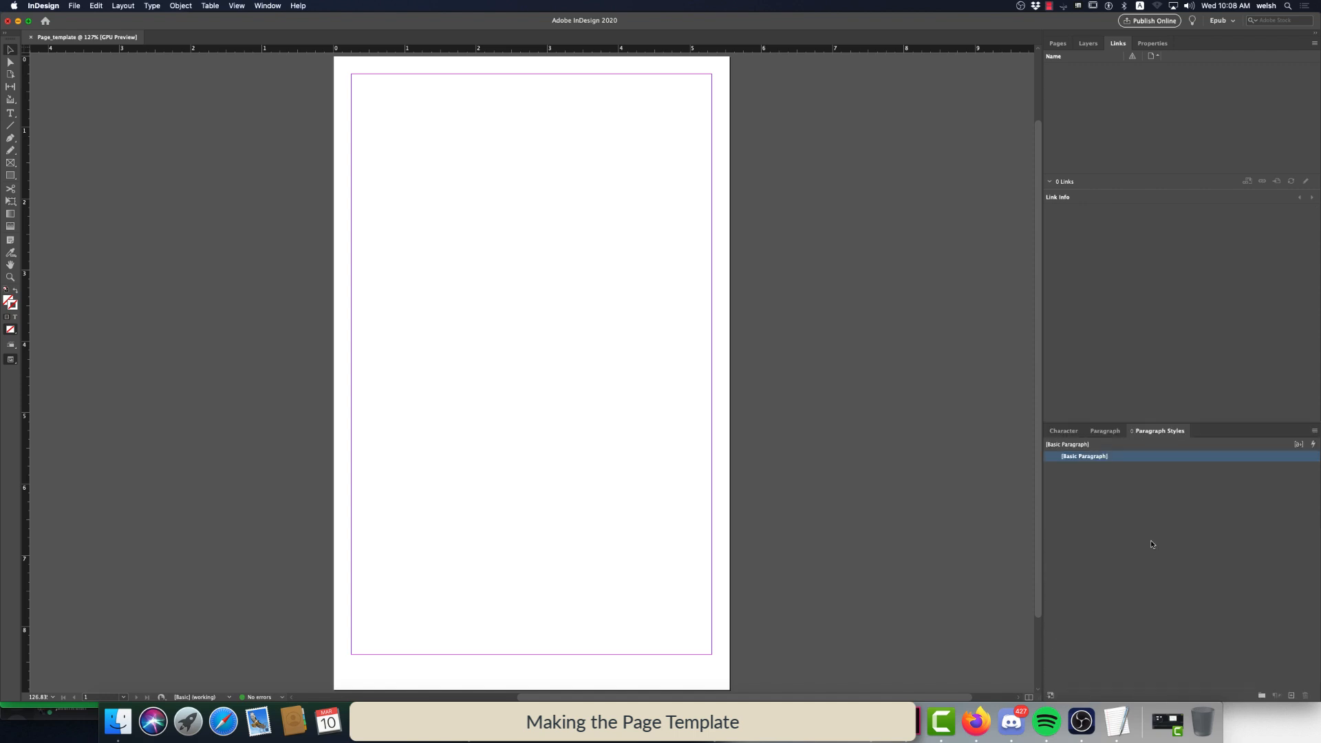
{"action": "key", "text": "super+Tab"}
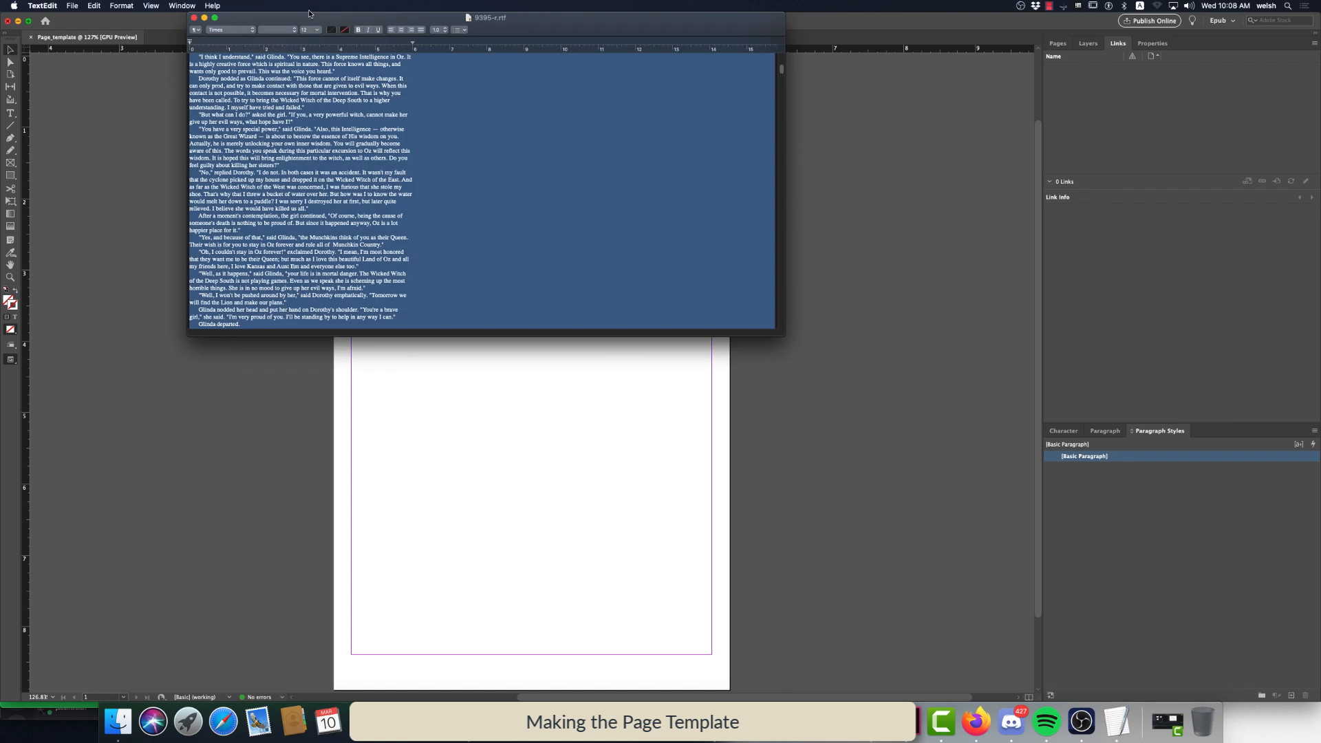
{"action": "left_click", "coordinate": [926, 223]}
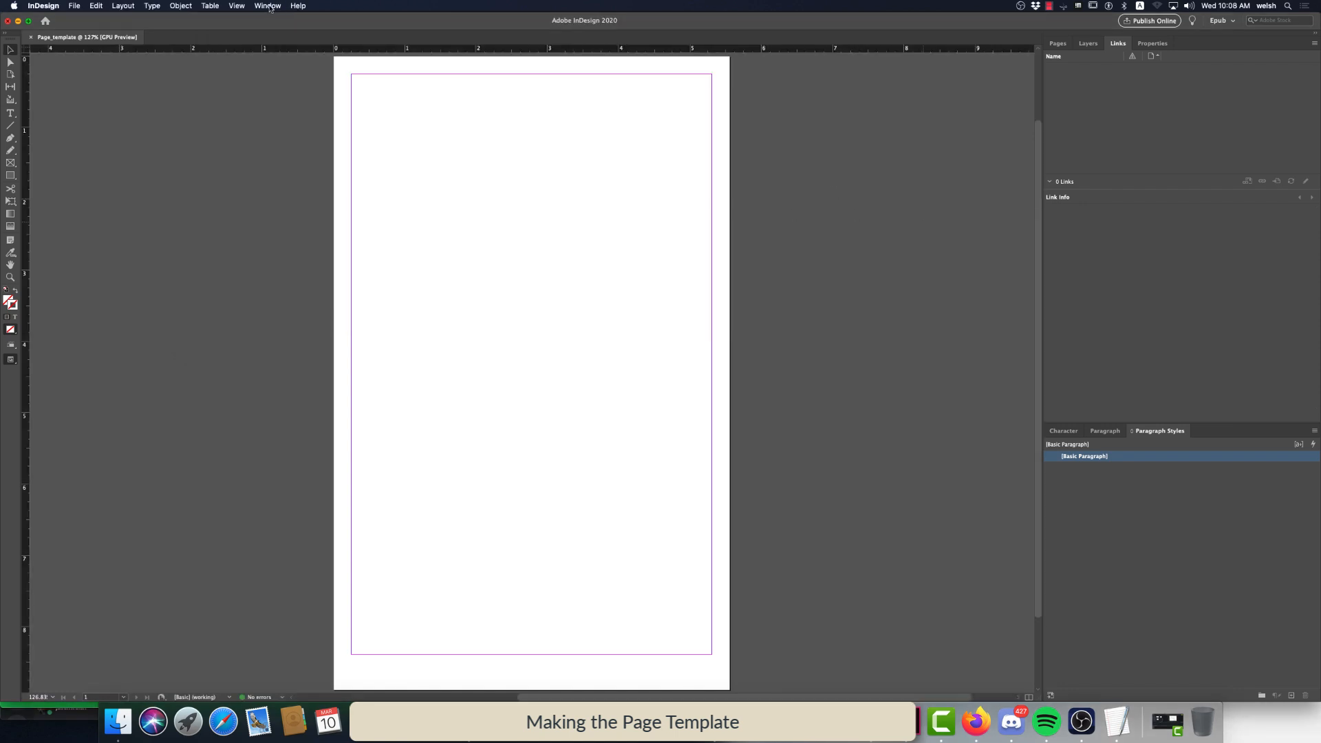
{"action": "left_click", "coordinate": [298, 6]}
{"action": "left_click", "coordinate": [268, 5]}
{"action": "left_click", "coordinate": [268, 6]}
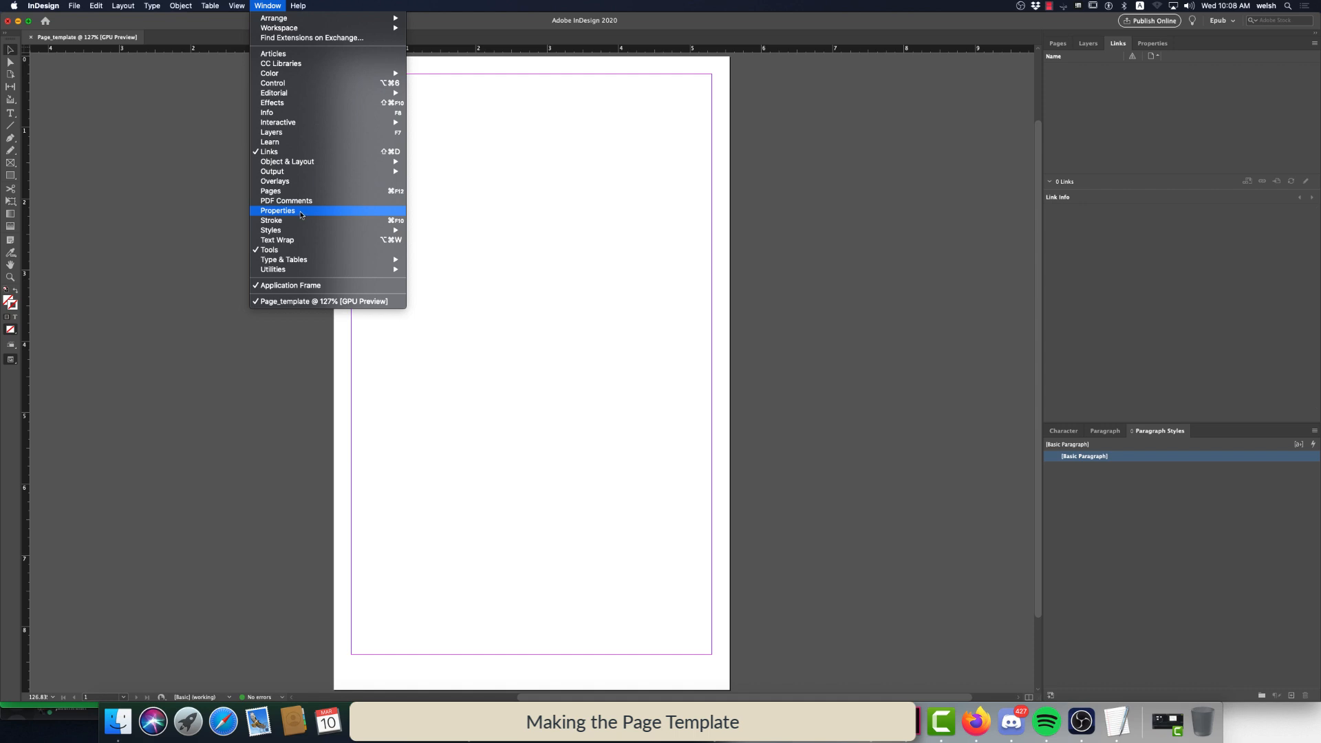
{"action": "mouse_move", "coordinate": [305, 261]}
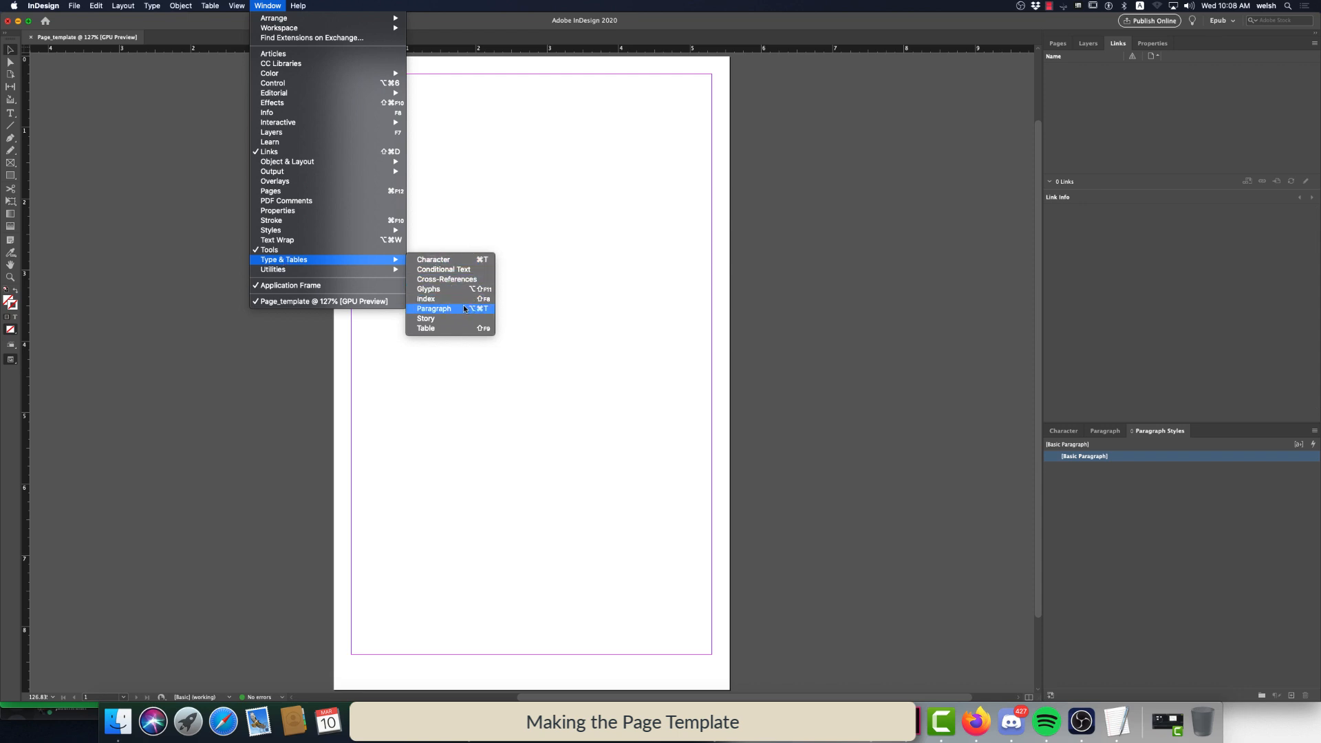
{"action": "mouse_move", "coordinate": [369, 225]}
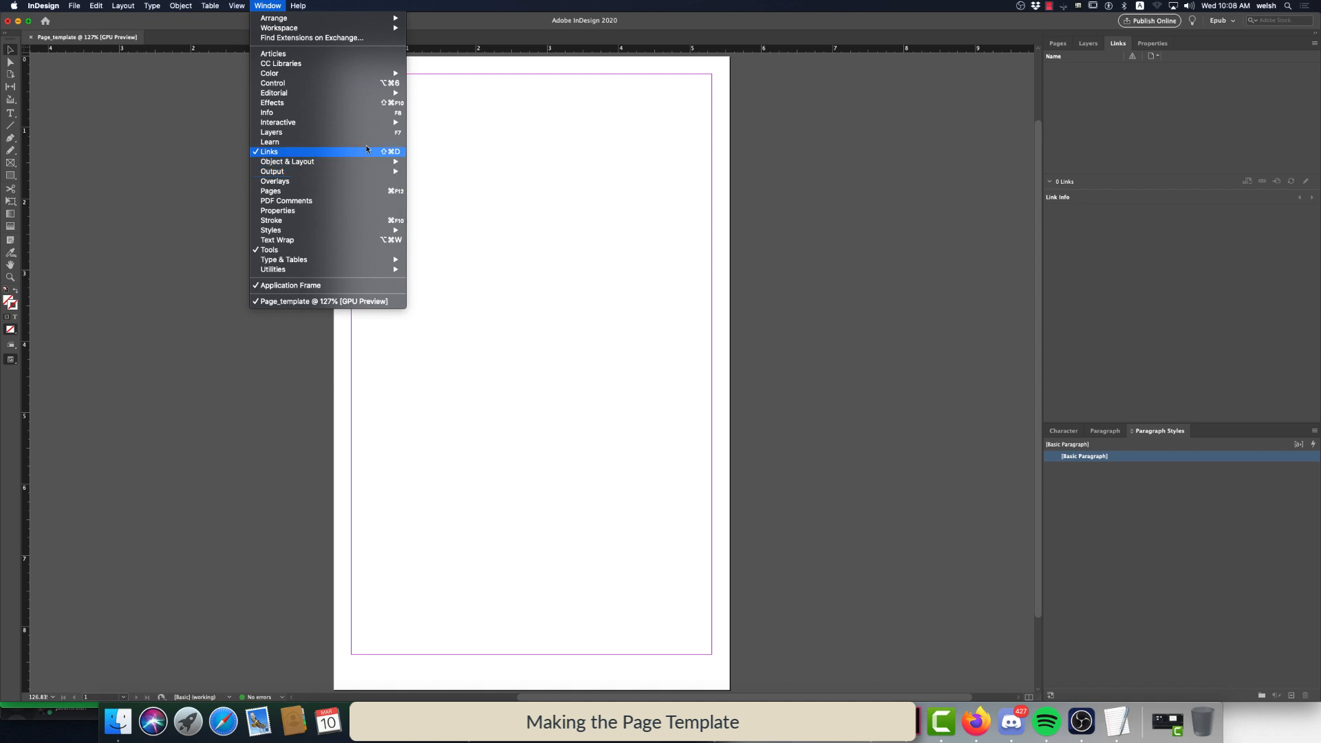
{"action": "left_click", "coordinate": [776, 224]}
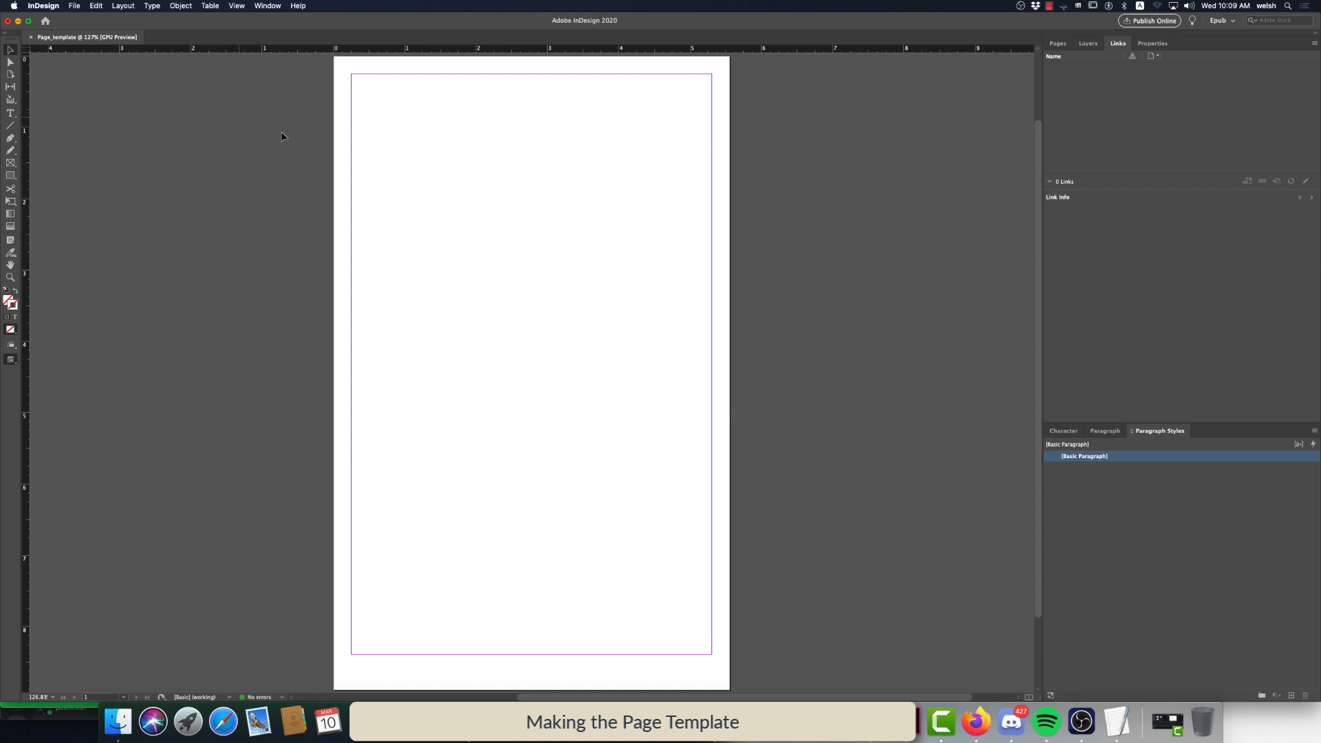
Open the A-Master spread and draw a text frame about 5.06 x 0.22 in just below the left page's bottom margin
{"action": "left_click", "coordinate": [1058, 43]}
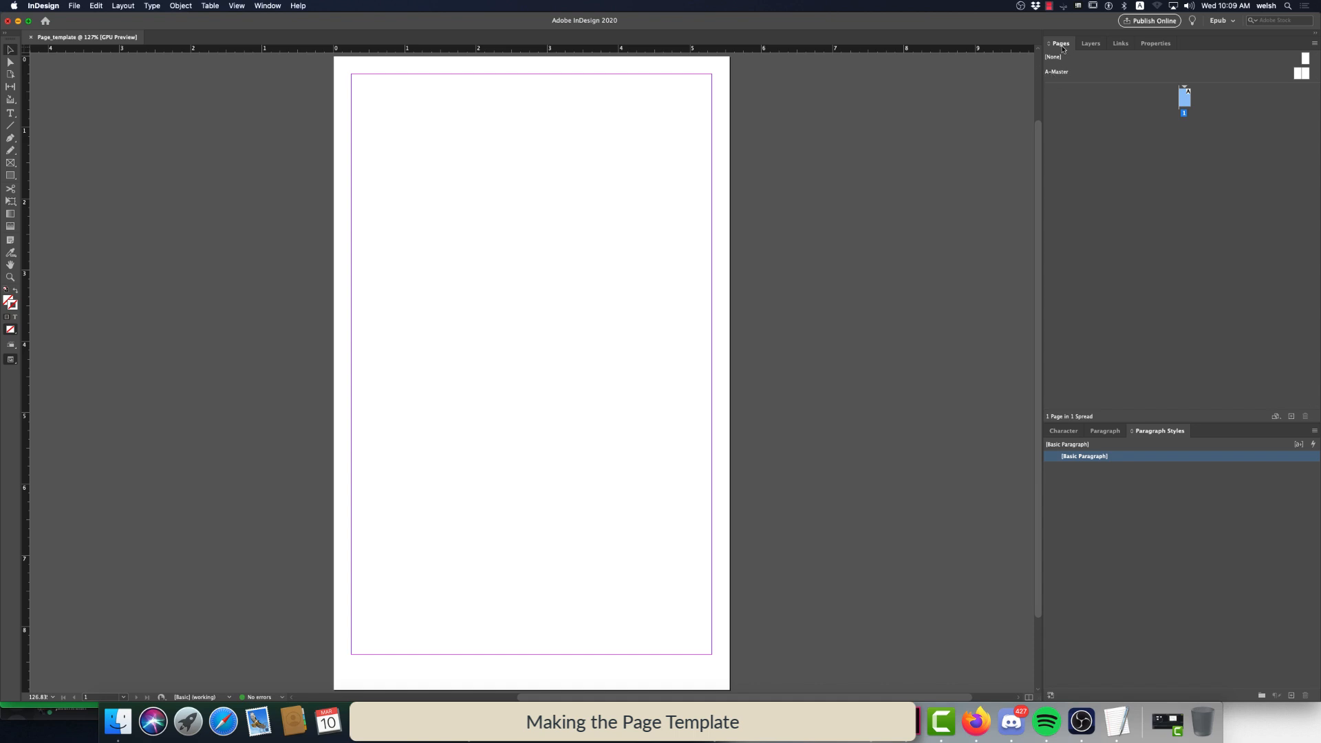
{"action": "left_click", "coordinate": [1298, 75]}
{"action": "double_click", "coordinate": [1298, 75]}
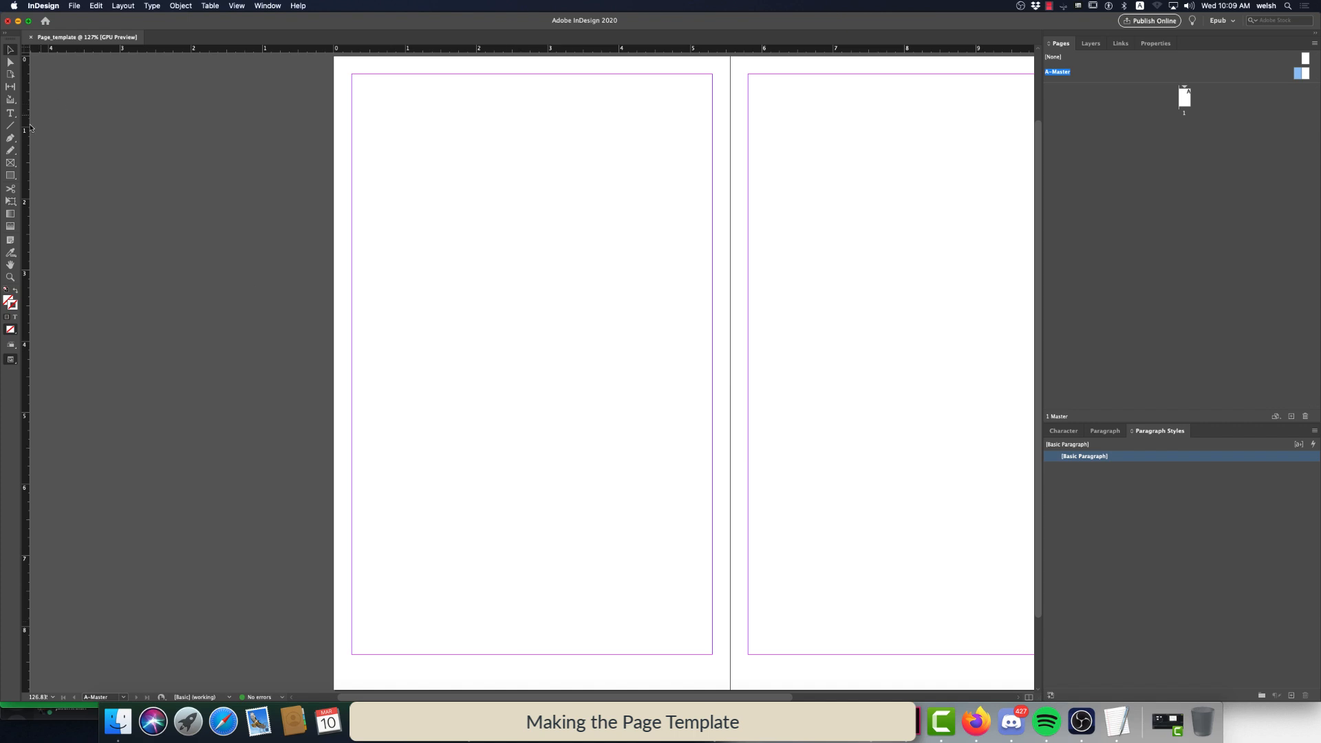
{"action": "left_click", "coordinate": [10, 113]}
{"action": "left_click_drag", "start_coordinate": [351, 654], "coordinate": [712, 671]}
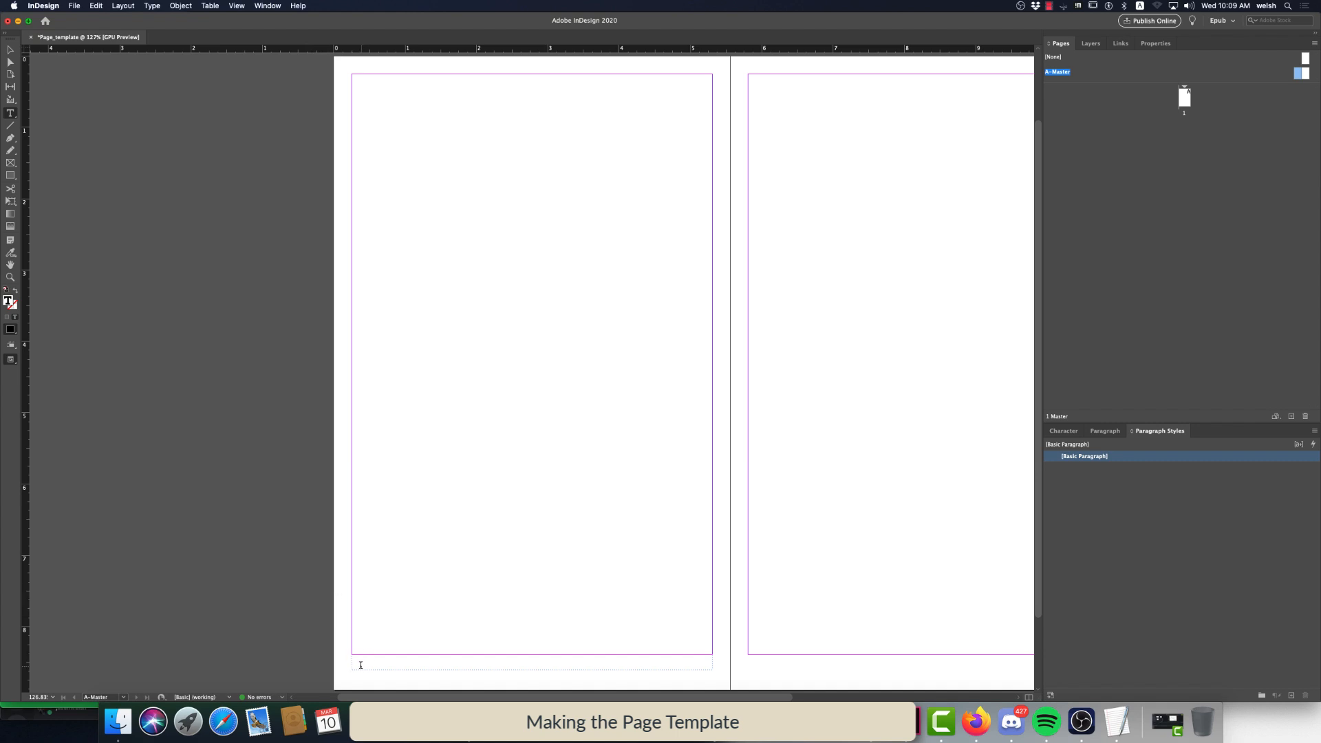
Insert a Current Page Number marker into the new text frame on the left master page
{"action": "left_click", "coordinate": [123, 6]}
{"action": "mouse_move", "coordinate": [150, 7]}
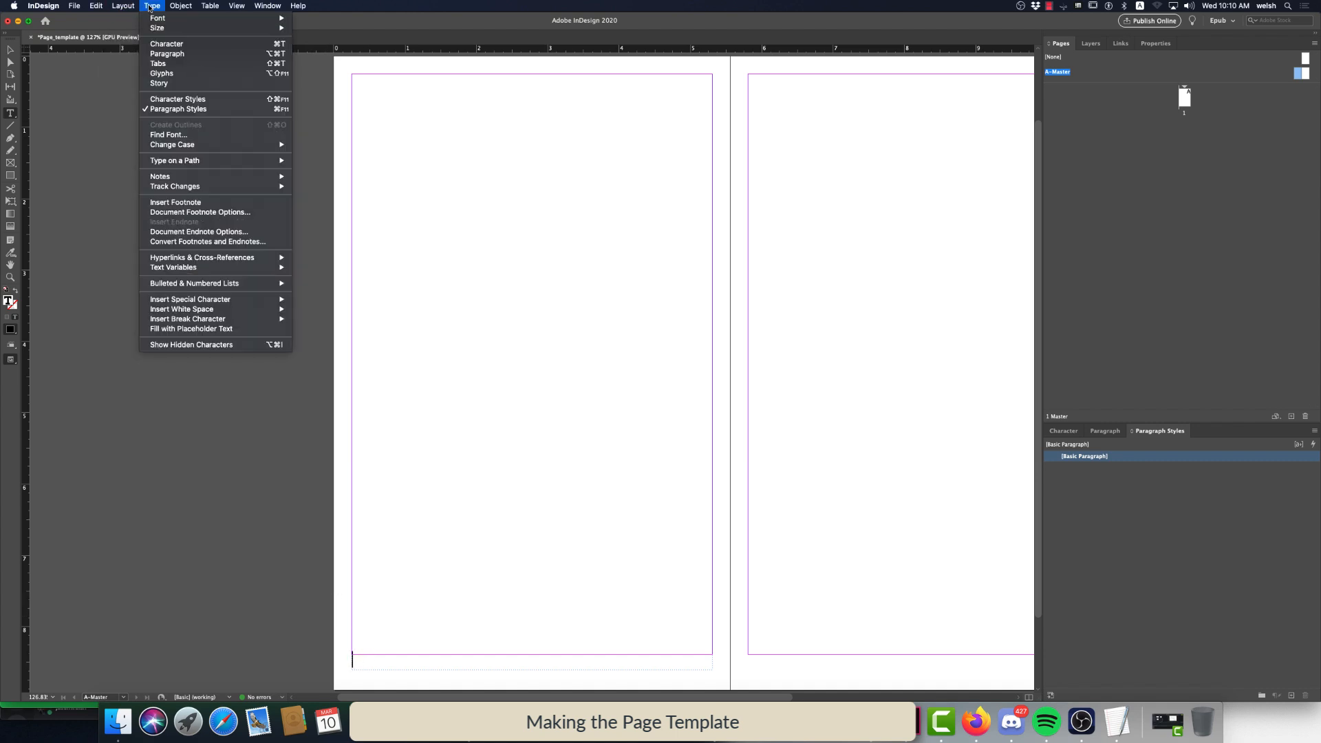
{"action": "mouse_move", "coordinate": [200, 300]}
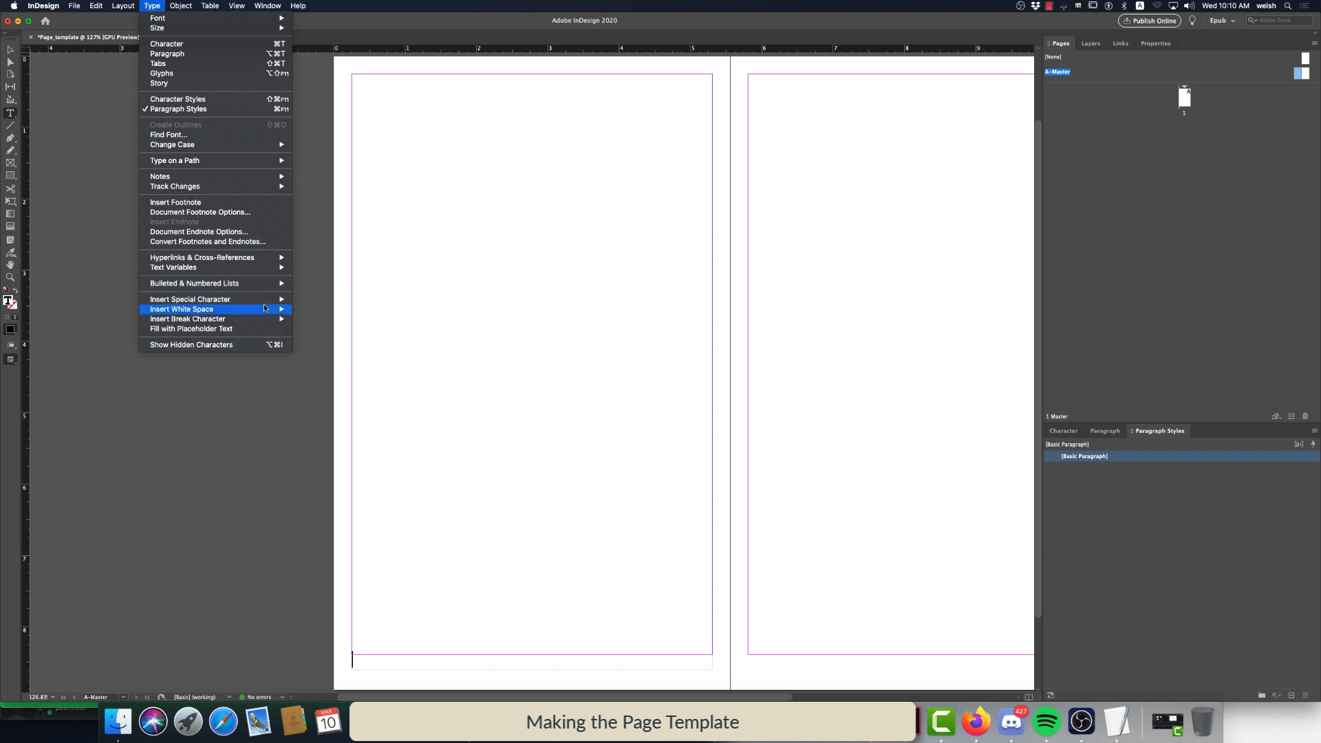
{"action": "mouse_move", "coordinate": [356, 310]}
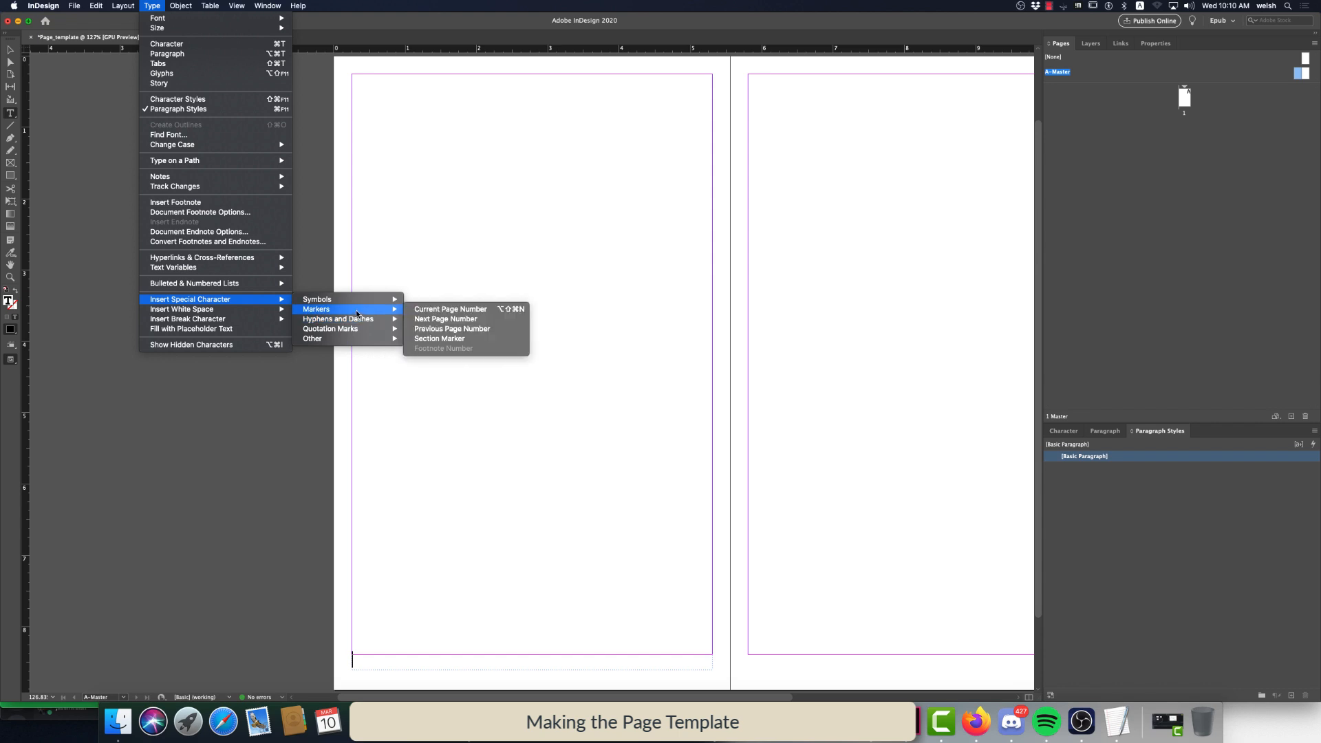
{"action": "left_click", "coordinate": [424, 311]}
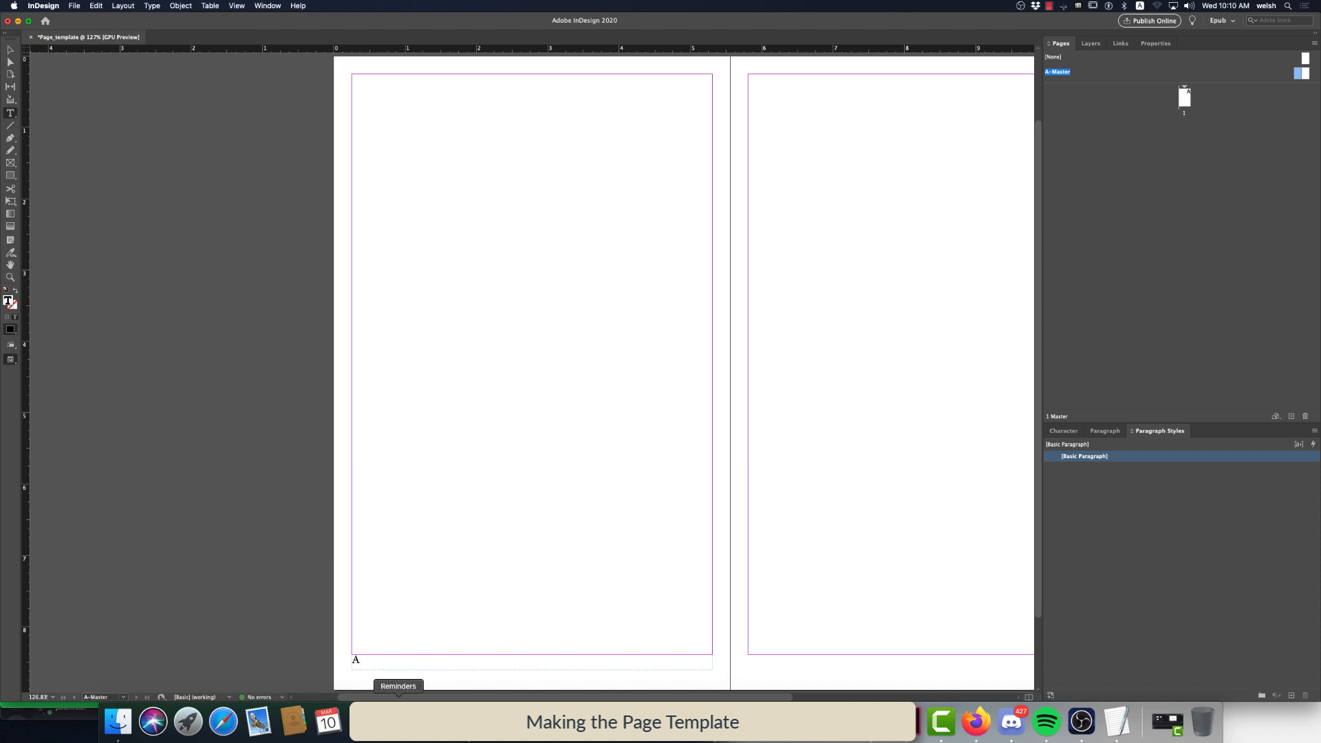
Center the page number marker horizontally in its text frame
{"action": "double_click", "coordinate": [356, 661]}
{"action": "left_click", "coordinate": [1159, 48]}
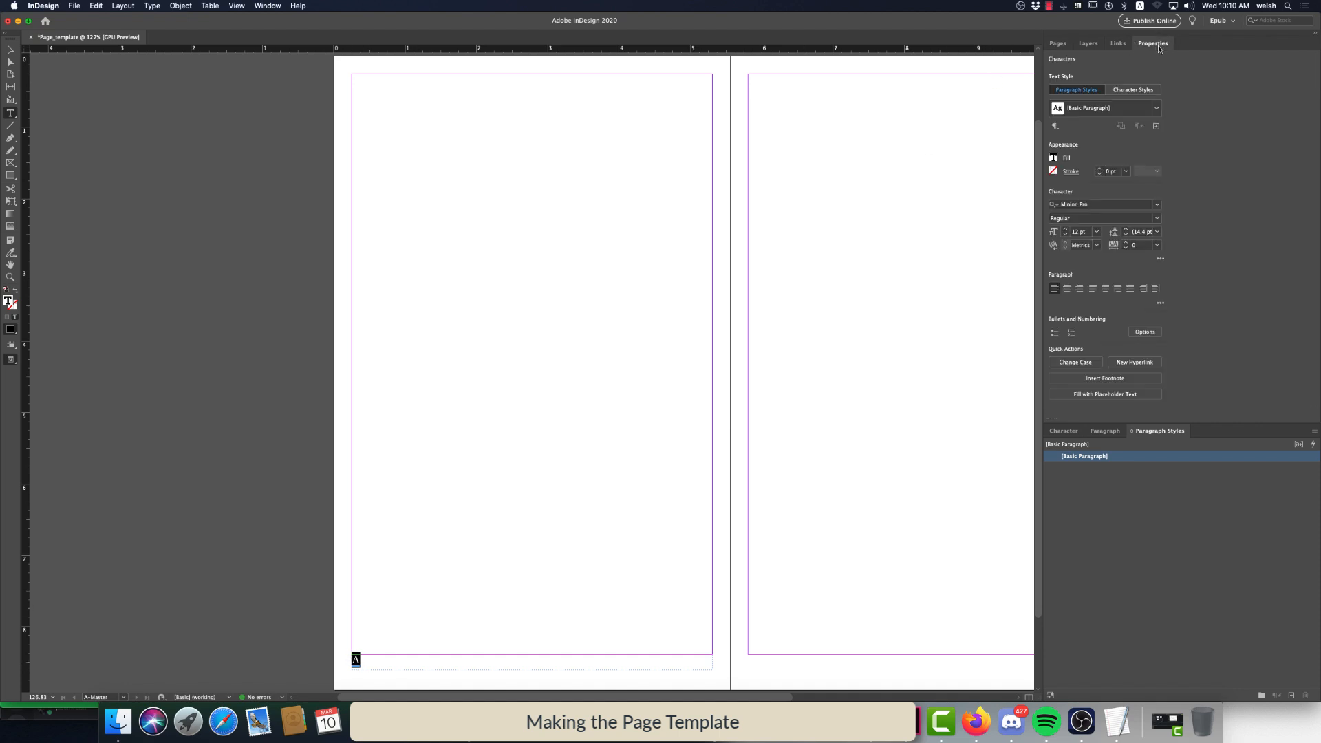
{"action": "left_click", "coordinate": [1068, 292]}
Copy the page number frame and place the duplicate just below the right master page's bottom margin, aligned with its margins
{"action": "left_click", "coordinate": [11, 52]}
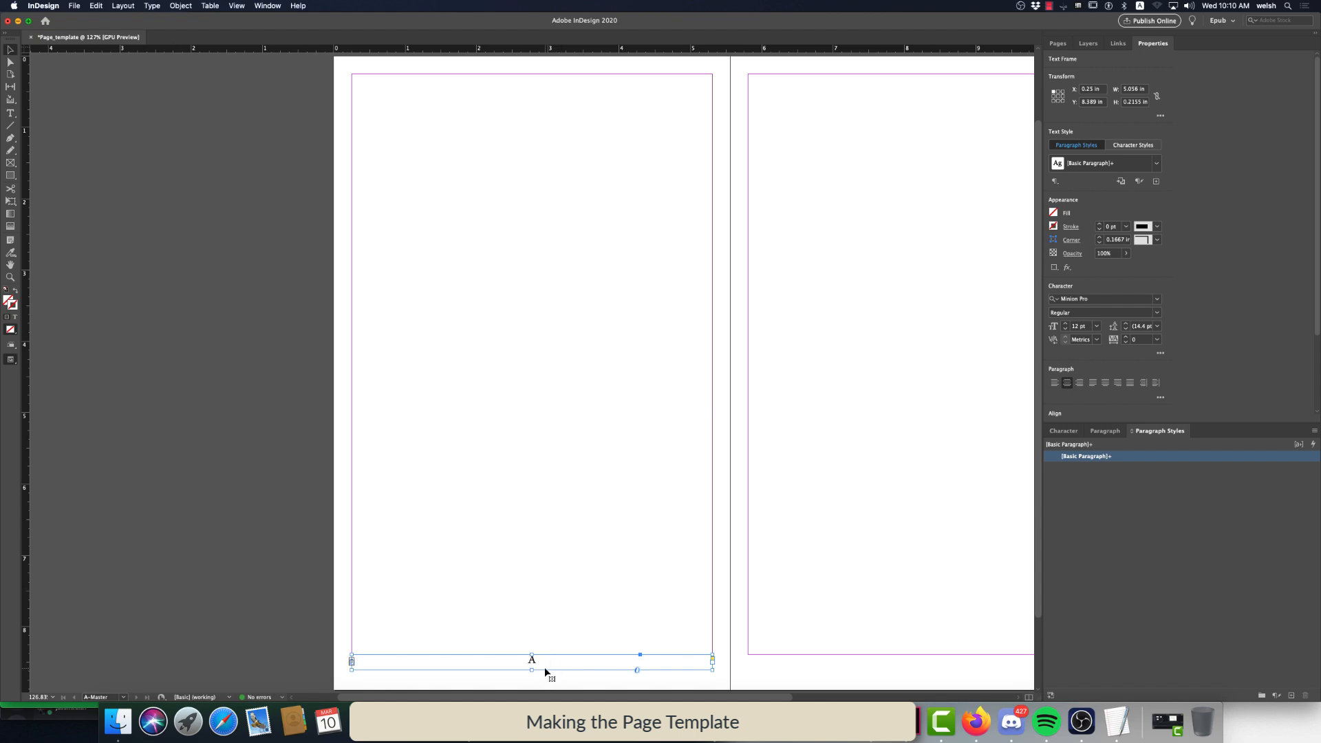
{"action": "left_click", "coordinate": [101, 8]}
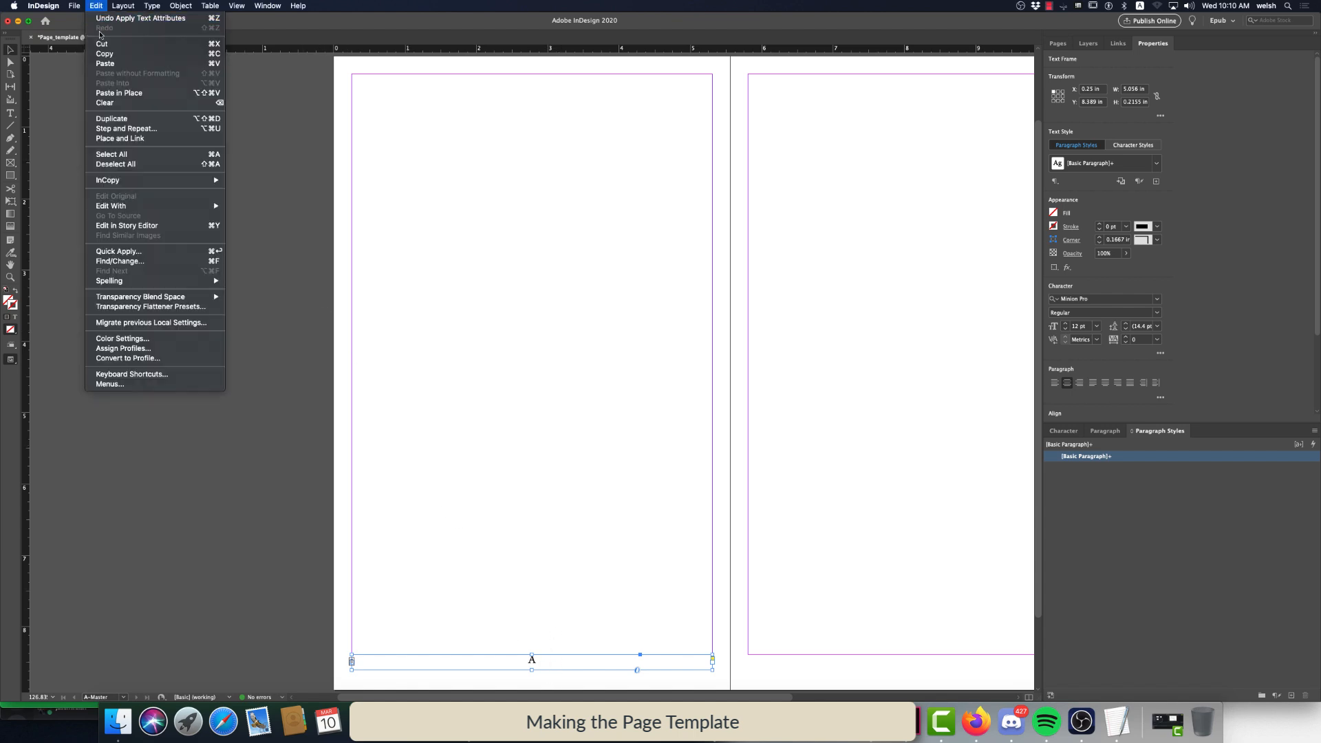
{"action": "left_click", "coordinate": [105, 53]}
{"action": "left_click", "coordinate": [95, 6]}
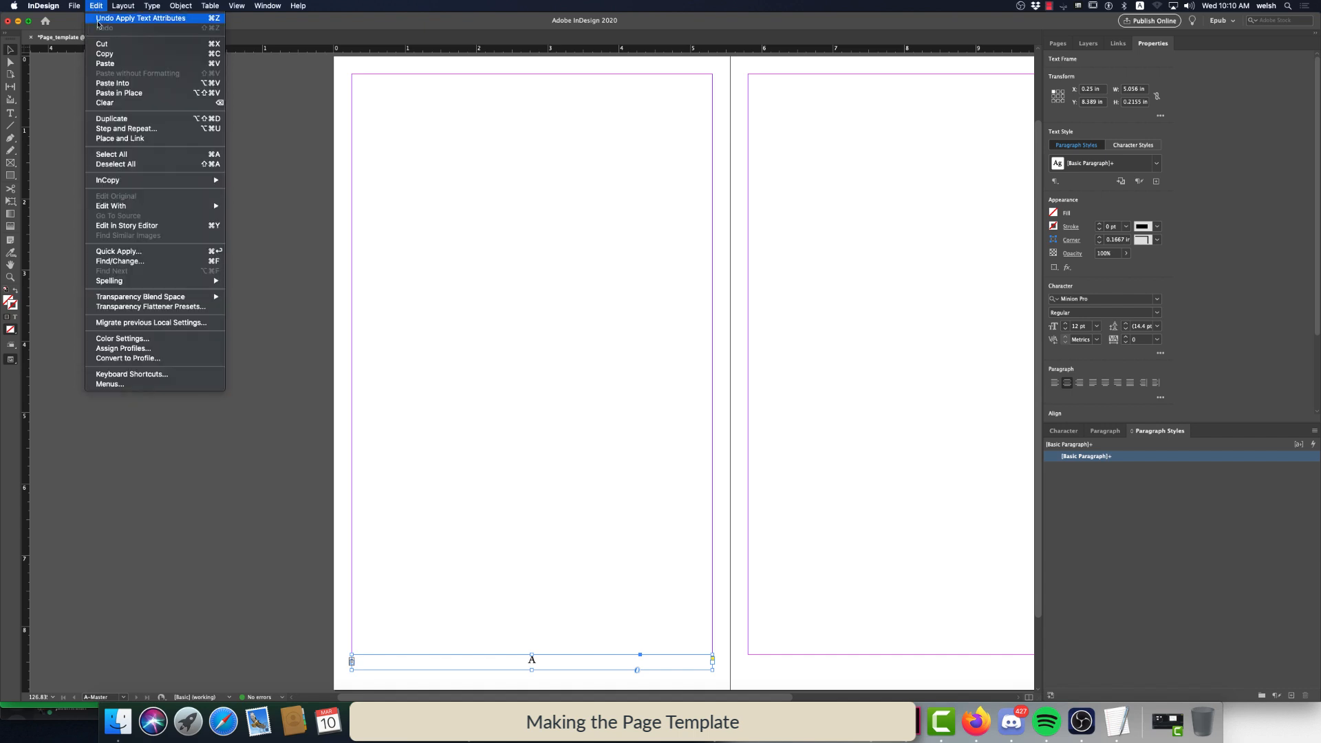
{"action": "left_click", "coordinate": [103, 62]}
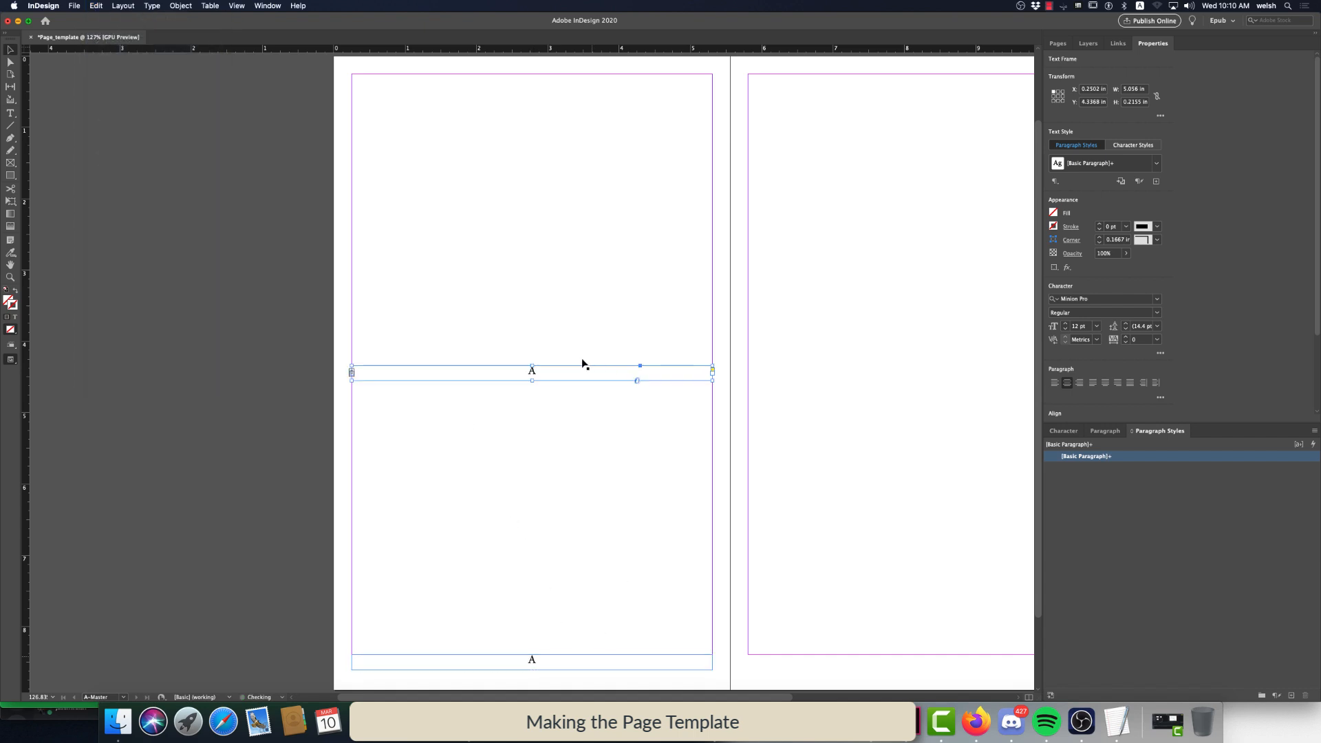
{"action": "left_click_drag", "start_coordinate": [563, 381], "coordinate": [962, 673]}
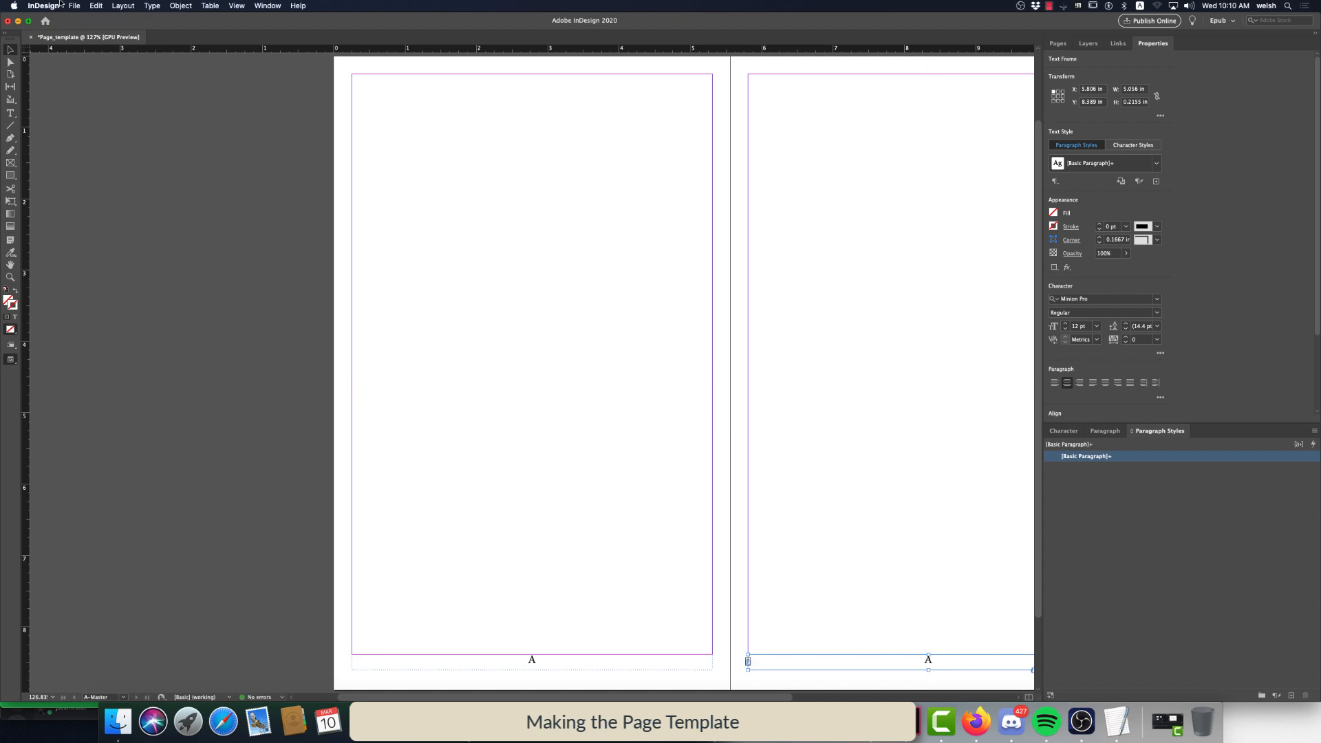
{"action": "left_click", "coordinate": [97, 6]}
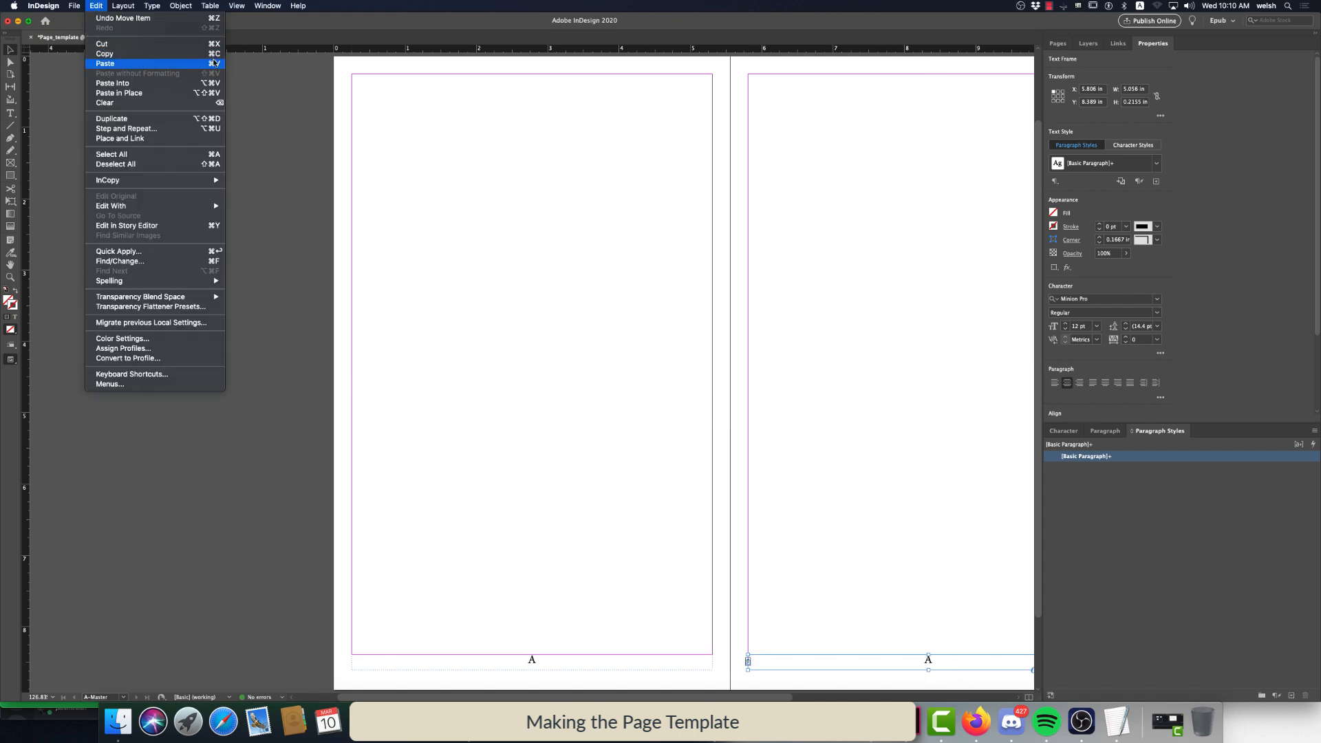
{"action": "left_click", "coordinate": [614, 436]}
{"action": "left_click", "coordinate": [94, 6]}
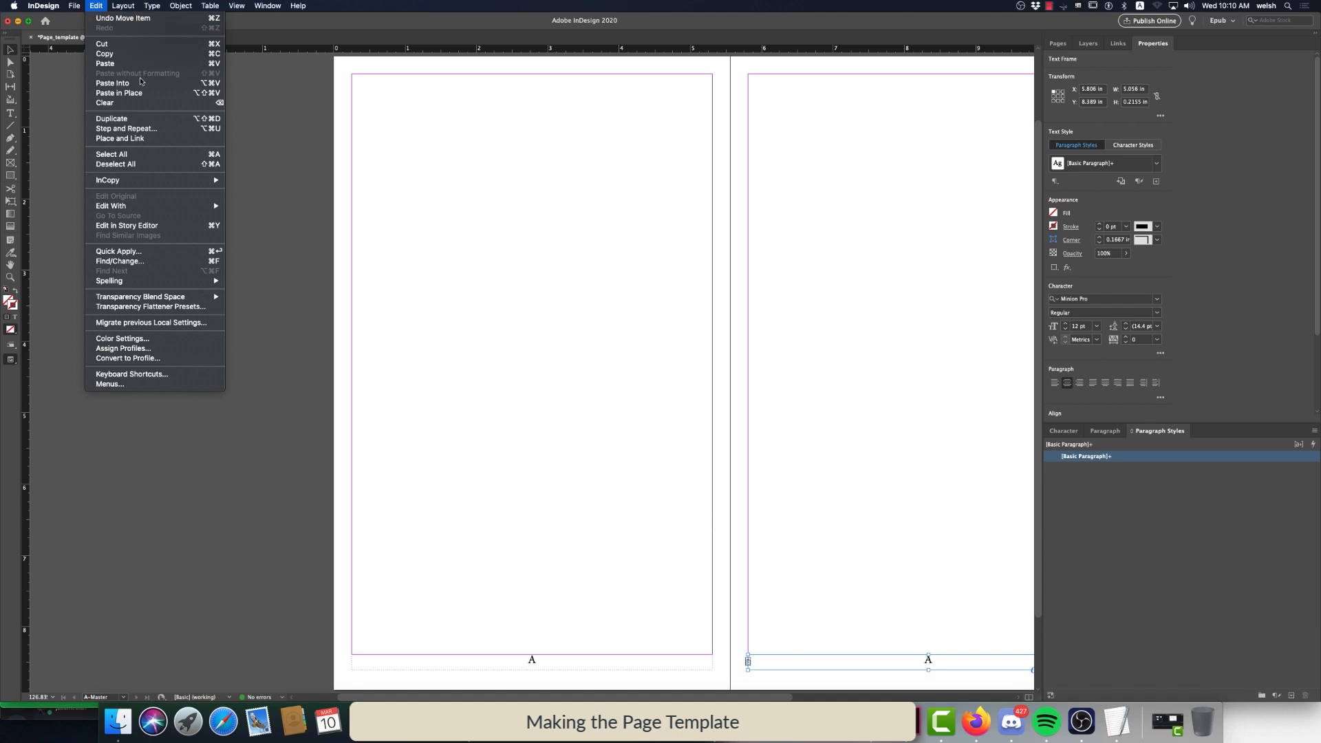
{"action": "left_click", "coordinate": [575, 437]}
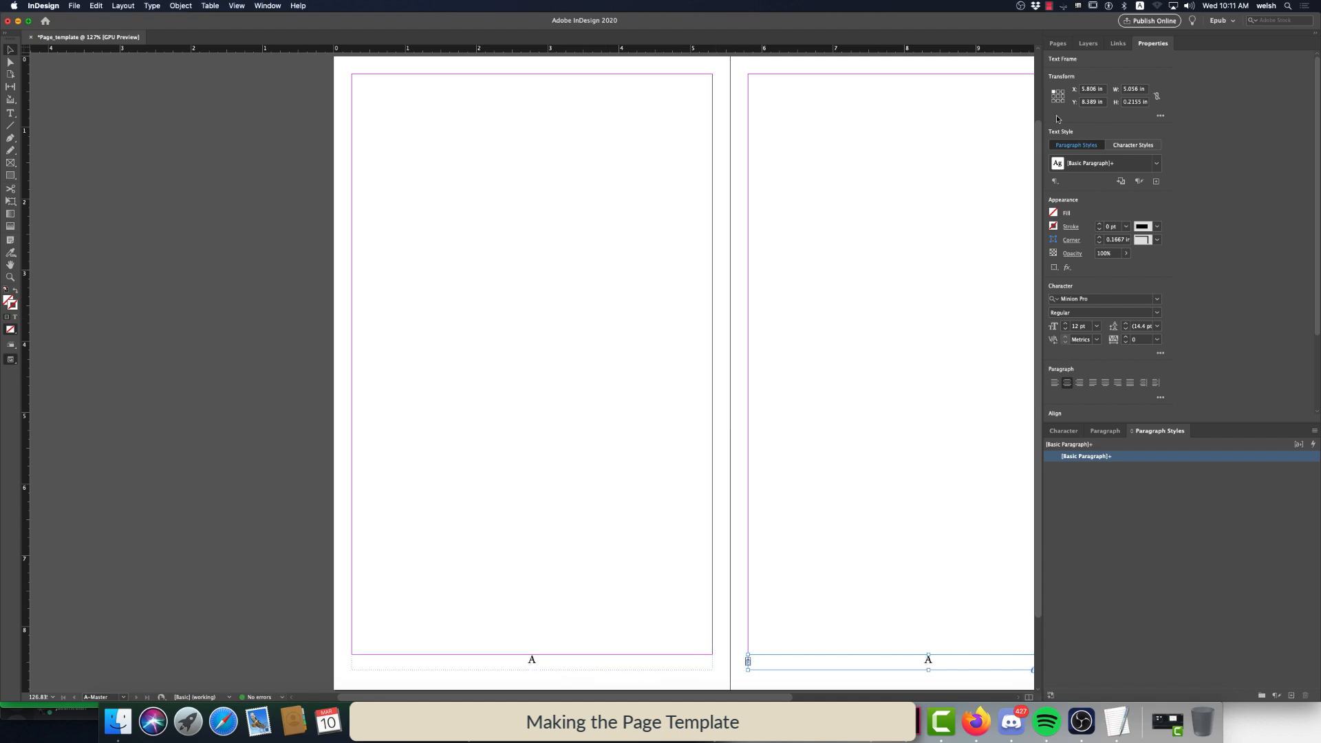
Return to document page 1 and start saving a copy of Page_template in the InDesign 2020 template format
{"action": "left_click", "coordinate": [1058, 43]}
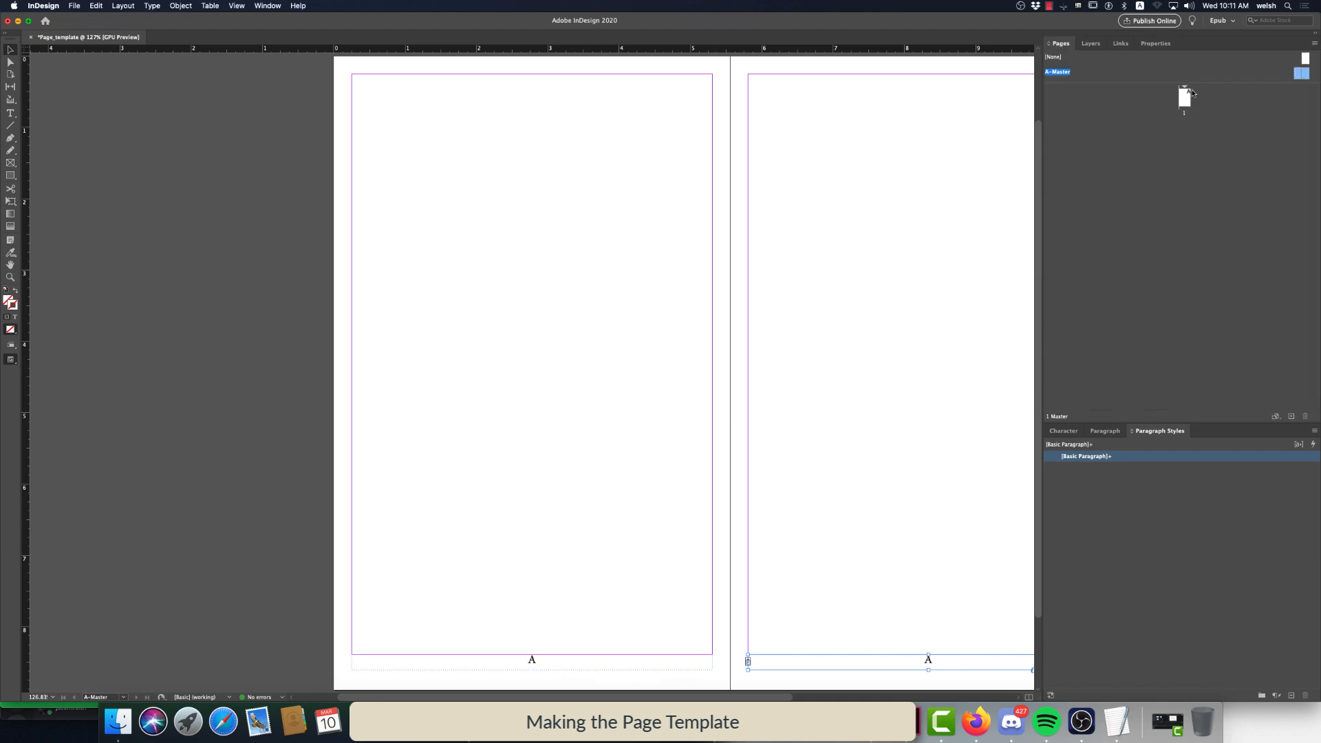
{"action": "double_click", "coordinate": [1184, 99]}
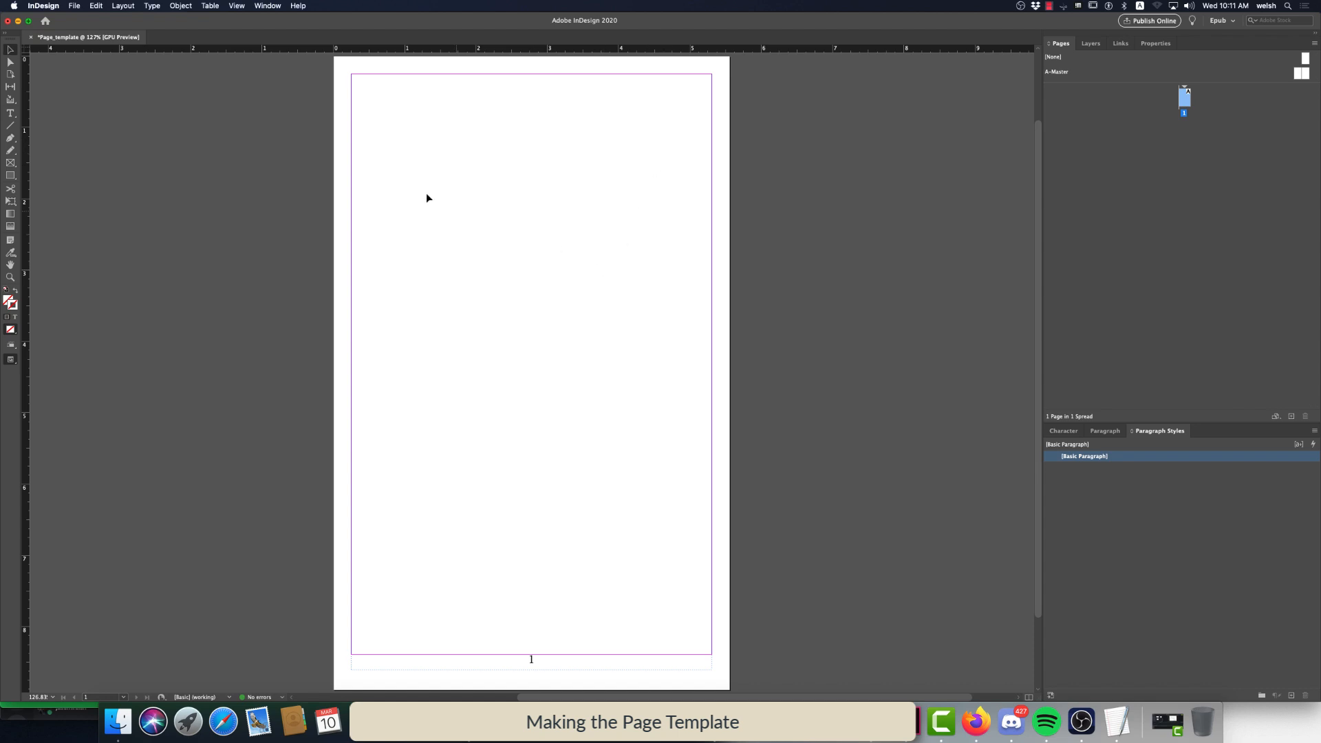
{"action": "left_click", "coordinate": [75, 6]}
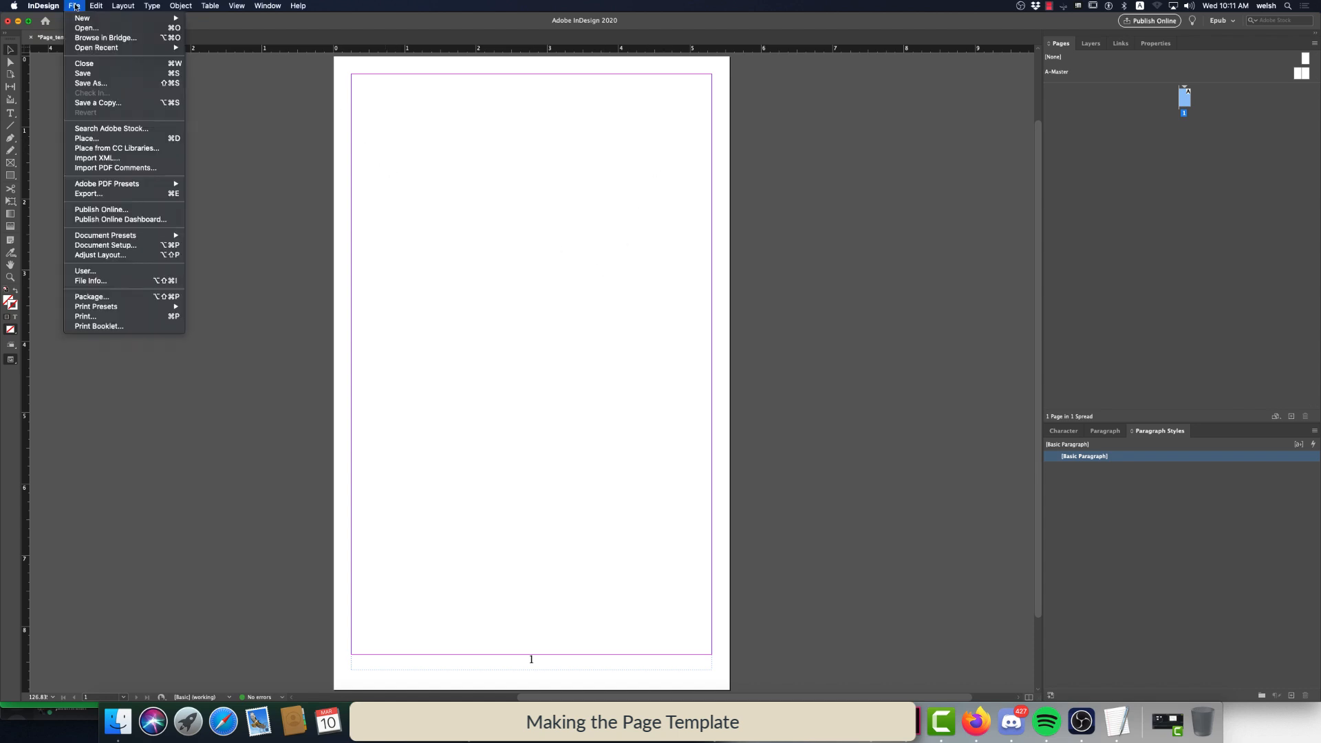
{"action": "left_click", "coordinate": [80, 83]}
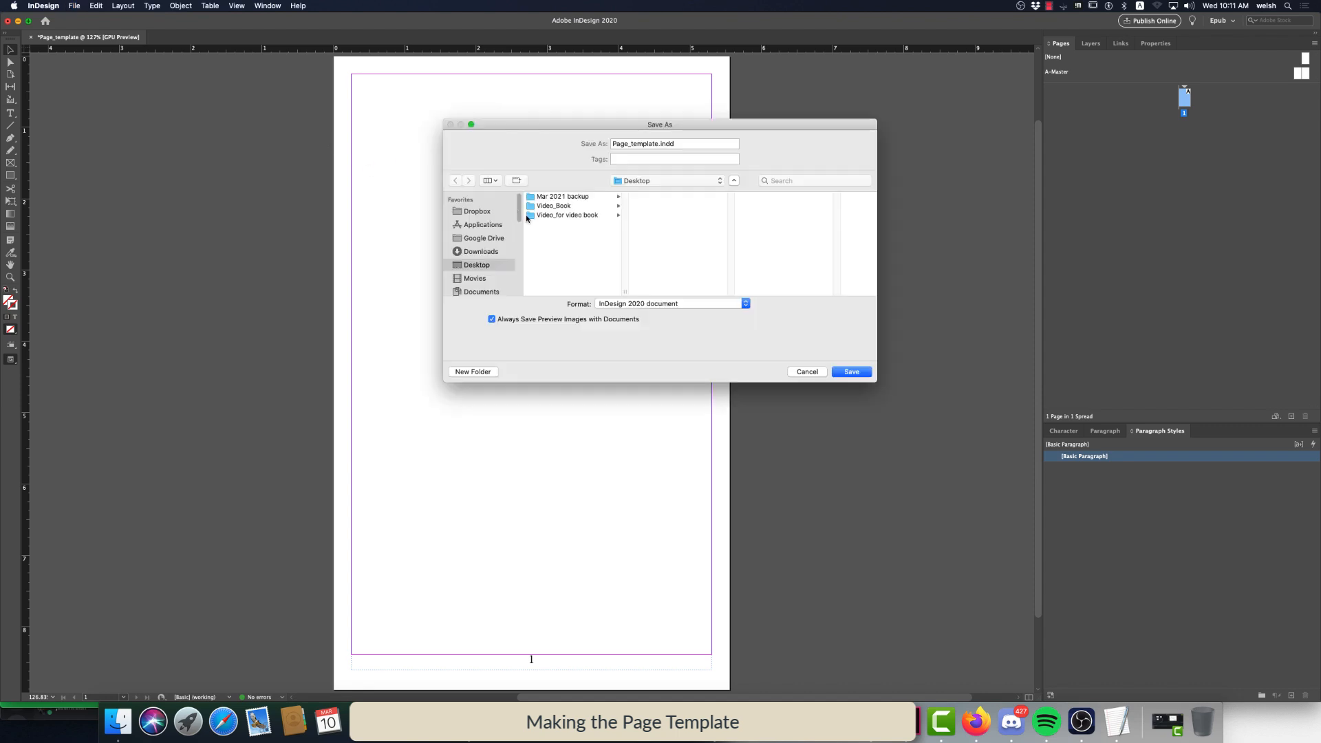
{"action": "left_click", "coordinate": [640, 303]}
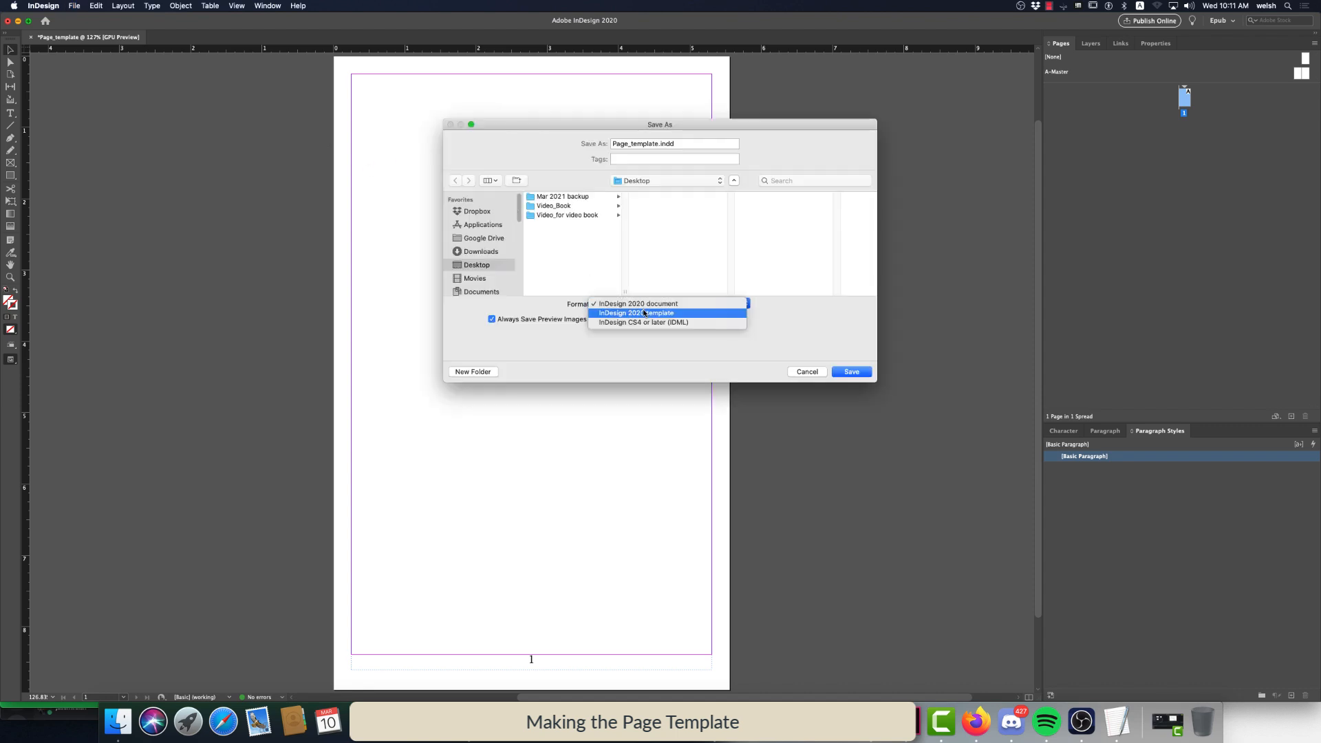
{"action": "left_click", "coordinate": [645, 314]}
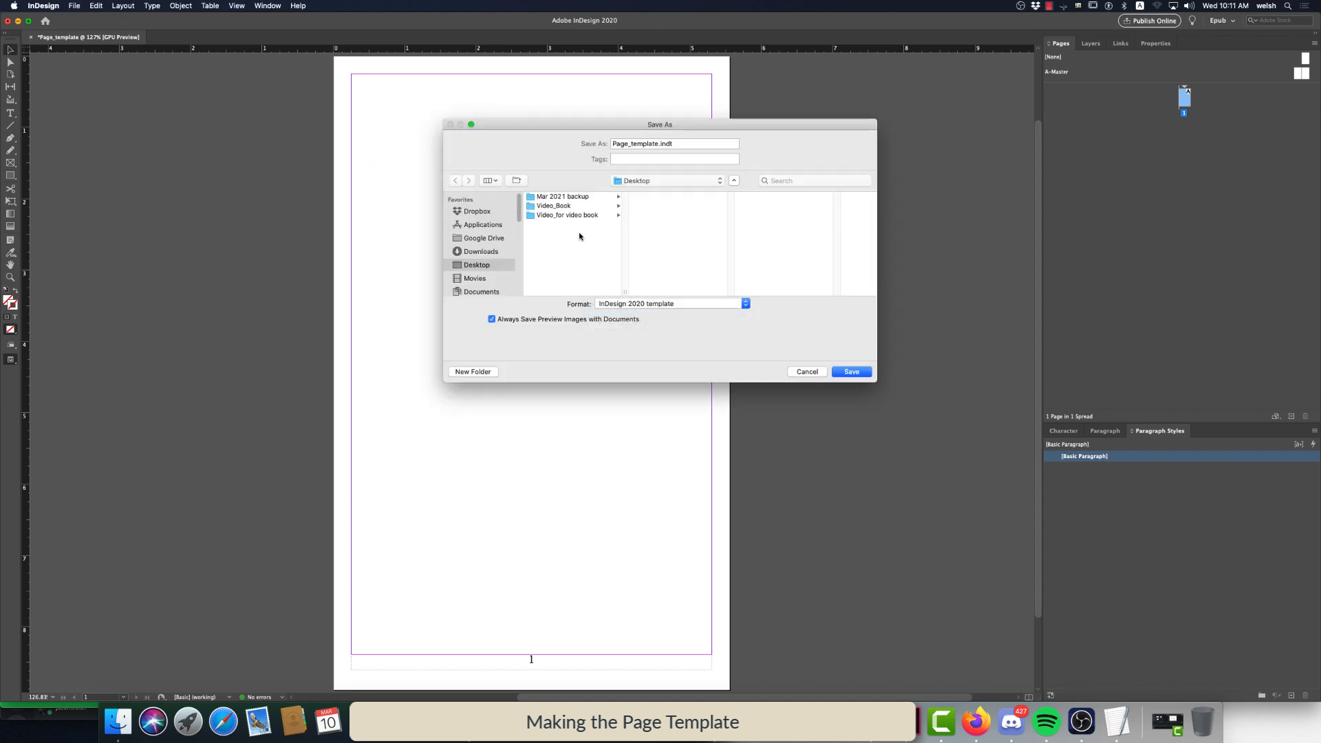
Create a new folder named "Templates" on the Desktop as the save location for the template
{"action": "left_click", "coordinate": [547, 206]}
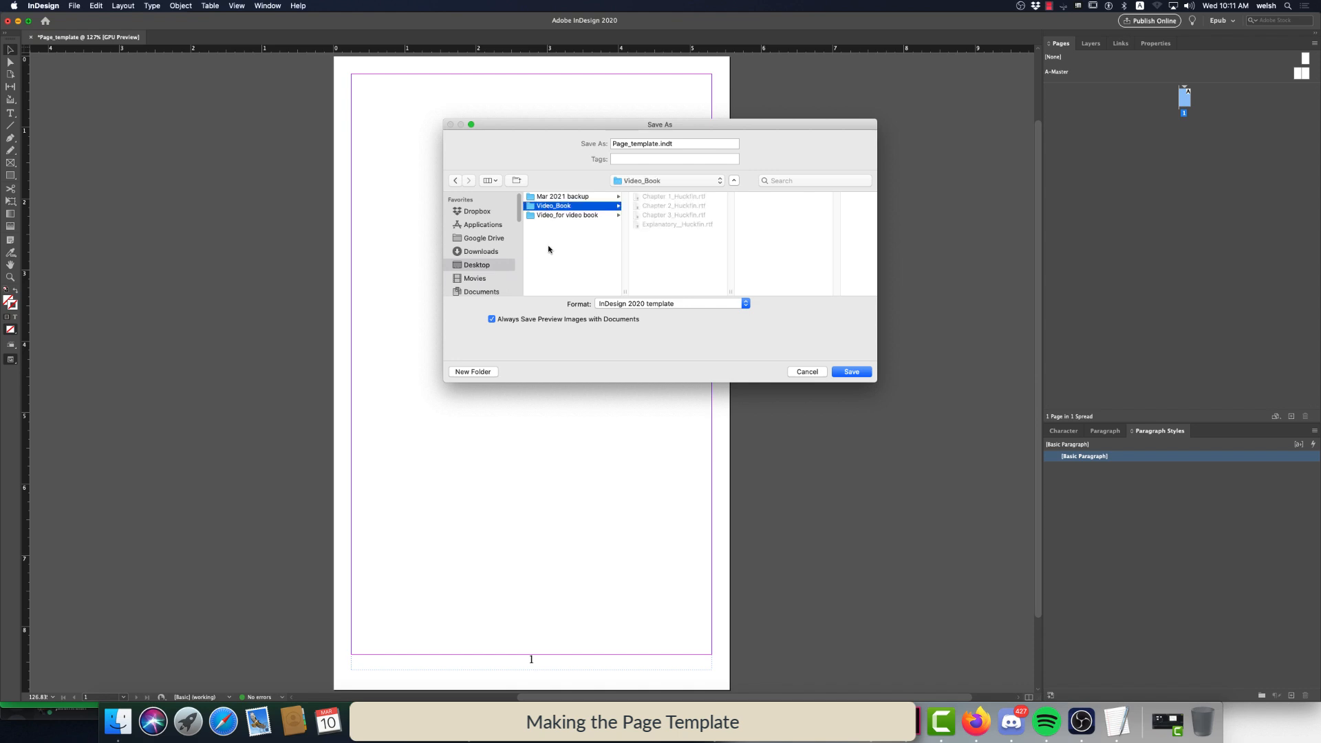
{"action": "left_click", "coordinate": [549, 250]}
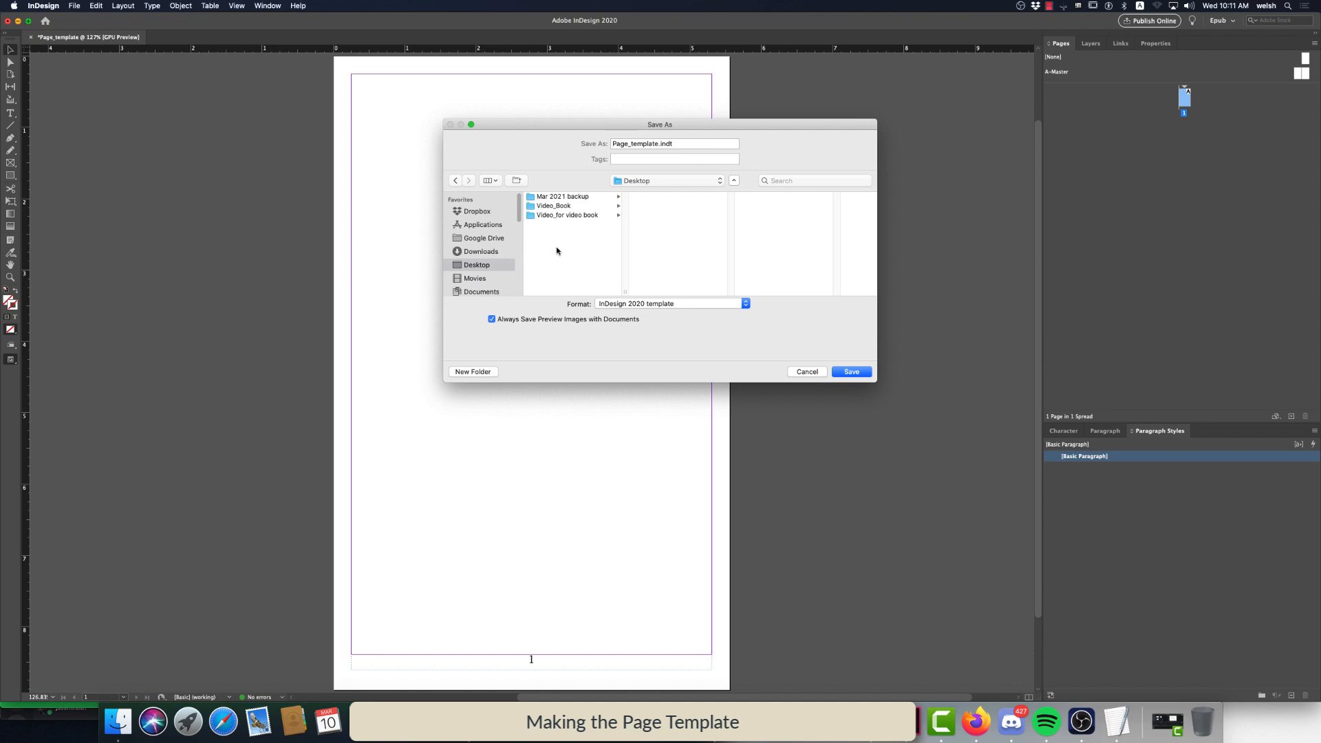
{"action": "left_click", "coordinate": [469, 372]}
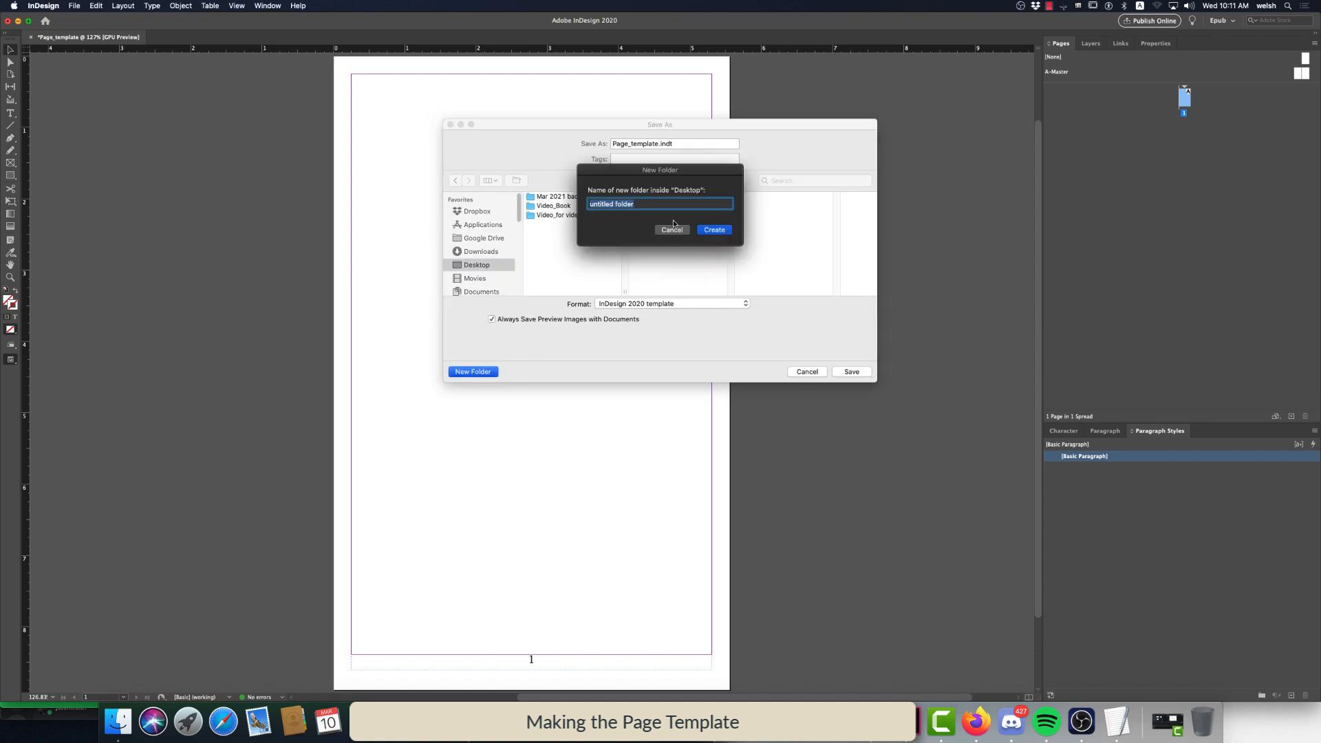
{"action": "type", "text": "Templates"}
{"action": "left_click", "coordinate": [716, 230]}
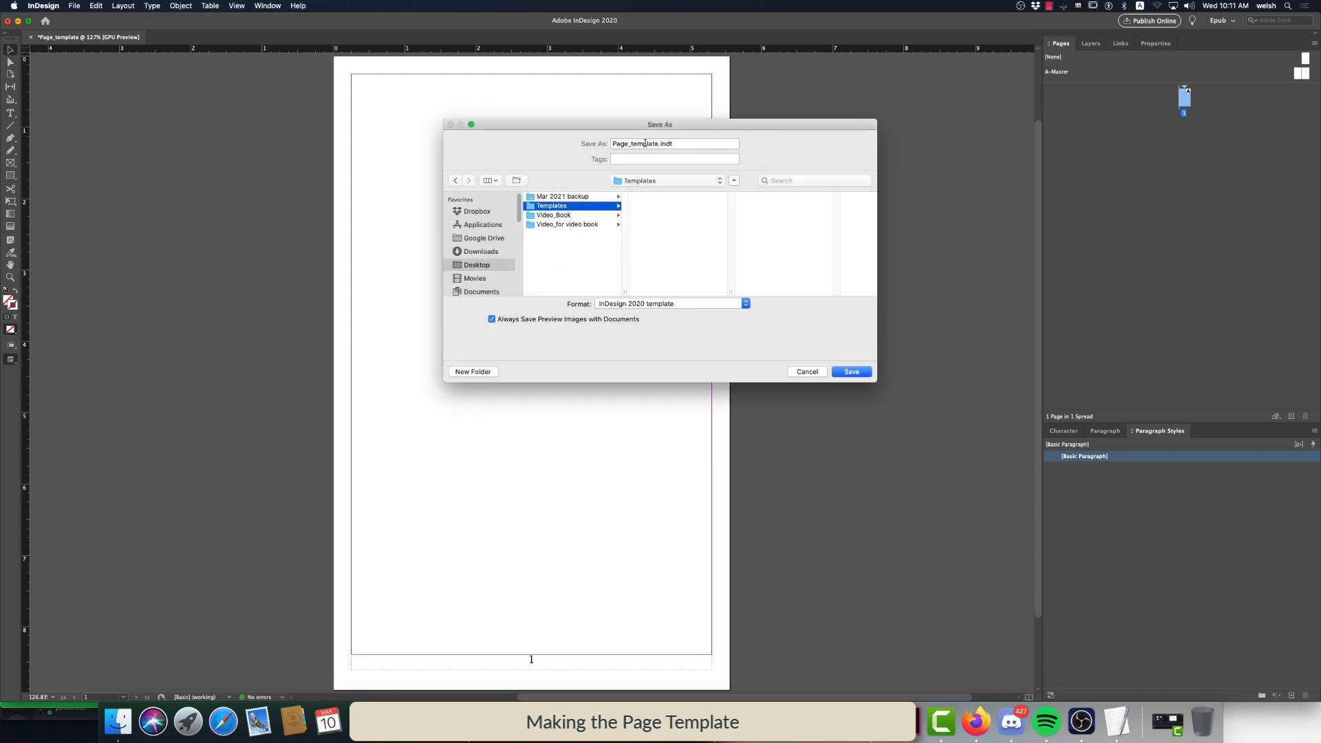
Save Page_template.indt as an InDesign 2020 template in the Templates folder
{"action": "left_click", "coordinate": [834, 372]}
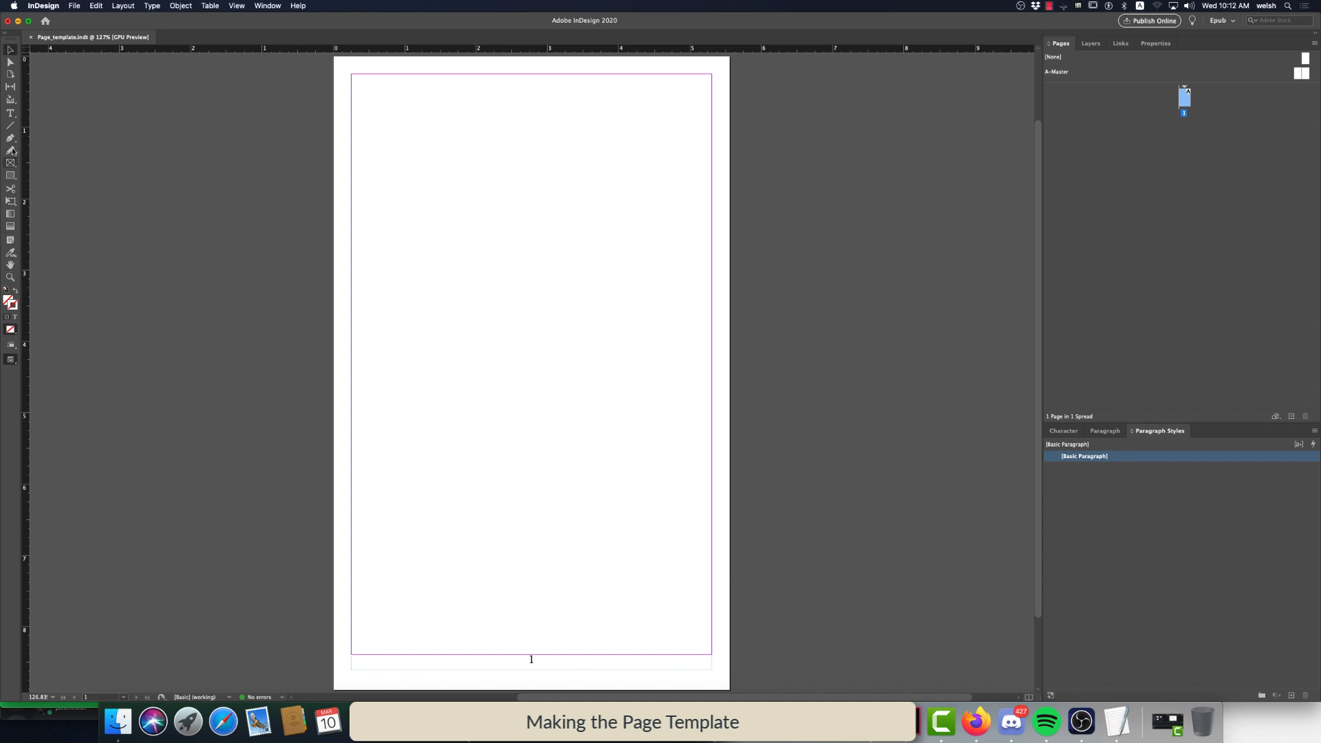
Draw a text frame filling page 1's margins and enter "Chapter 1" and "The end of all things" on separate lines
{"action": "left_click", "coordinate": [10, 114]}
{"action": "left_click_drag", "start_coordinate": [353, 78], "coordinate": [714, 656]}
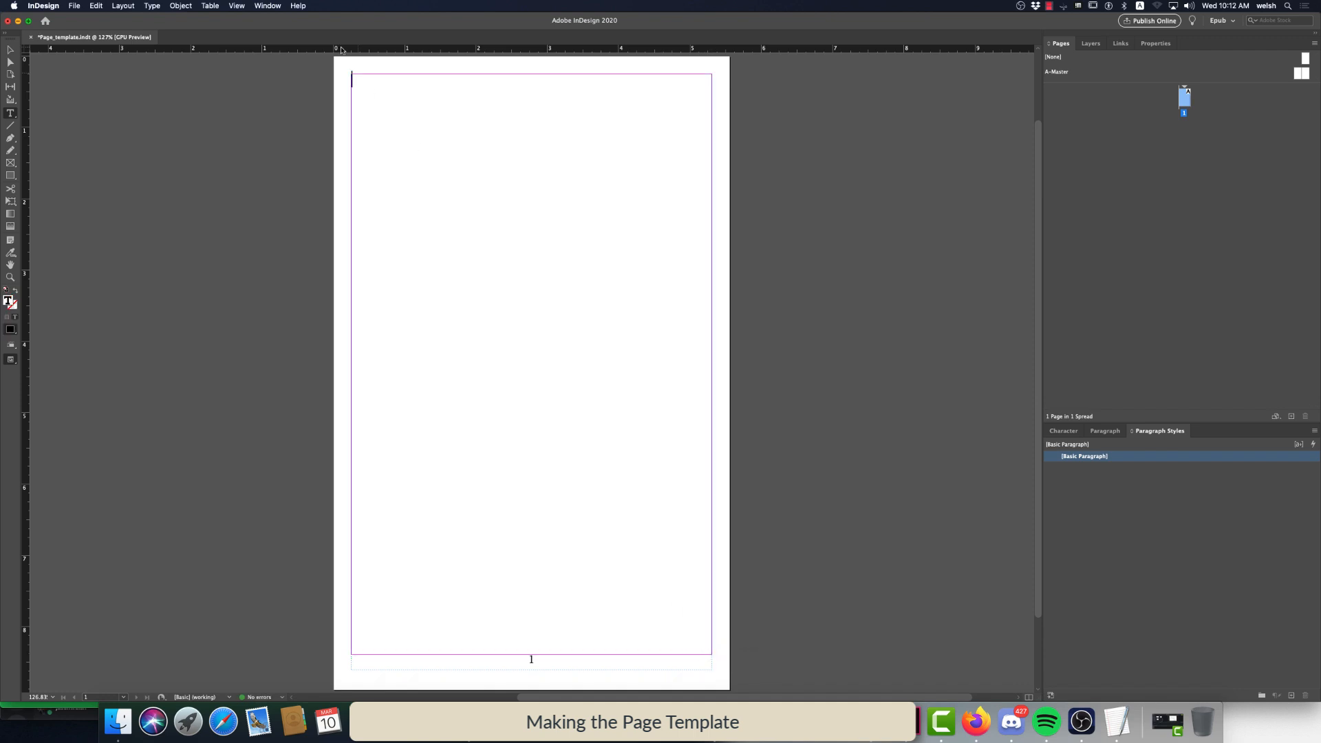
{"action": "type", "text": "Chapter 1"}
{"action": "key", "text": "Return"}
{"action": "type", "text": "The end of all things"}
{"action": "key", "text": "Return"}
Fill the rest of the text frame below the chapter title with placeholder text
{"action": "left_click", "coordinate": [122, 6]}
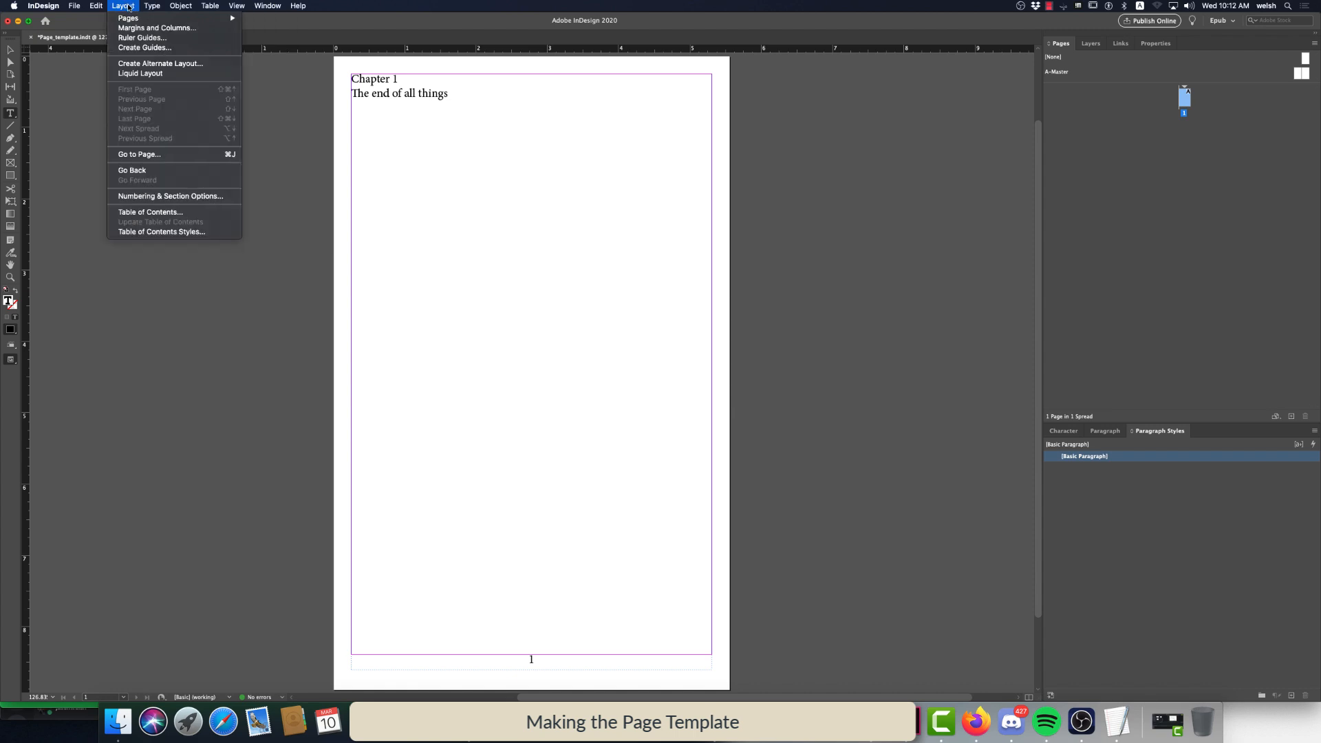
{"action": "mouse_move", "coordinate": [142, 8]}
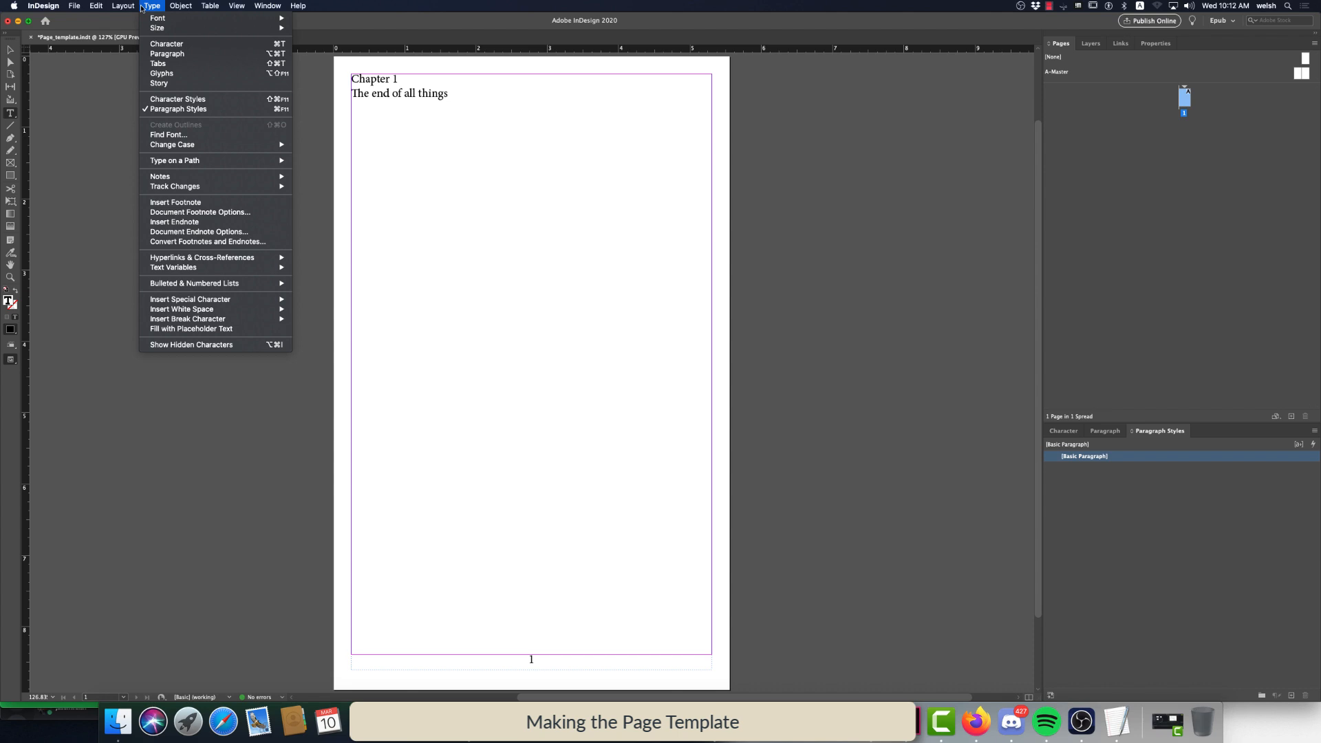
{"action": "left_click", "coordinate": [192, 329]}
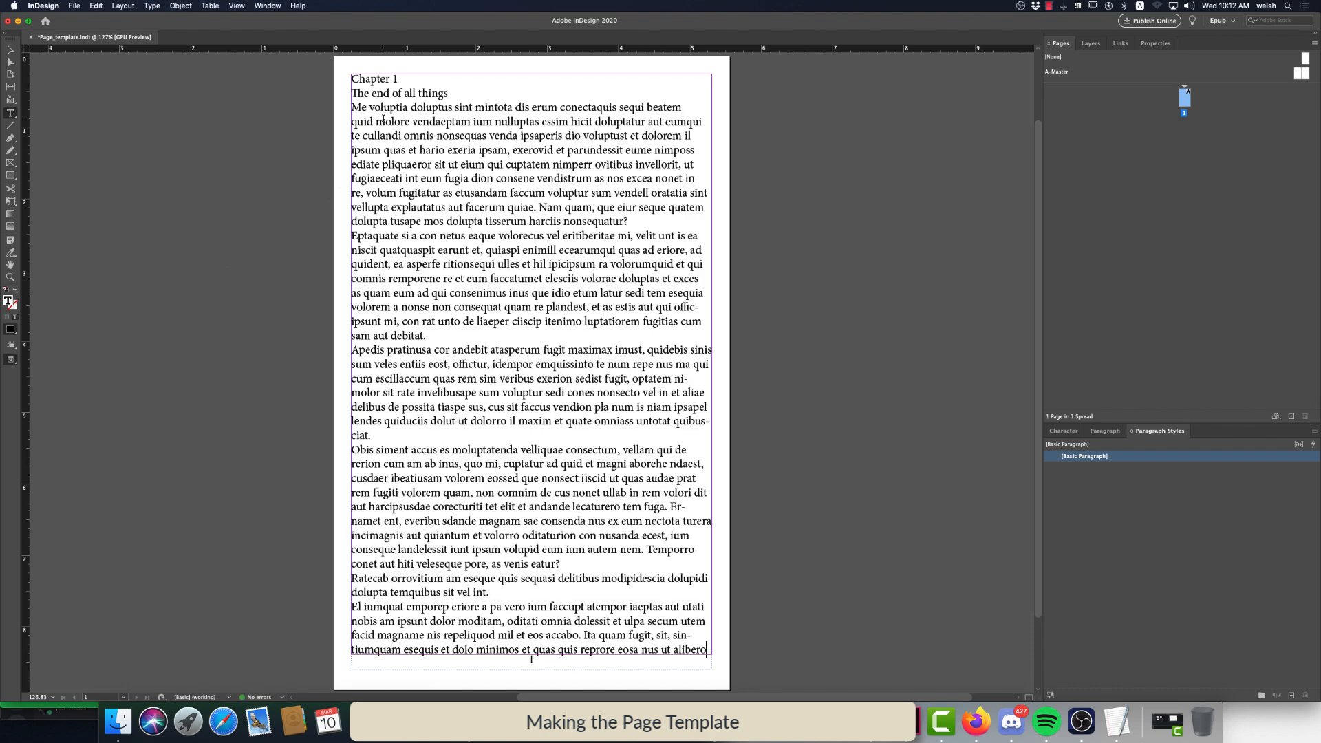
Increase the font size of the "Chapter 1" line to 24 pt
{"action": "left_click_drag", "start_coordinate": [397, 78], "coordinate": [350, 78]}
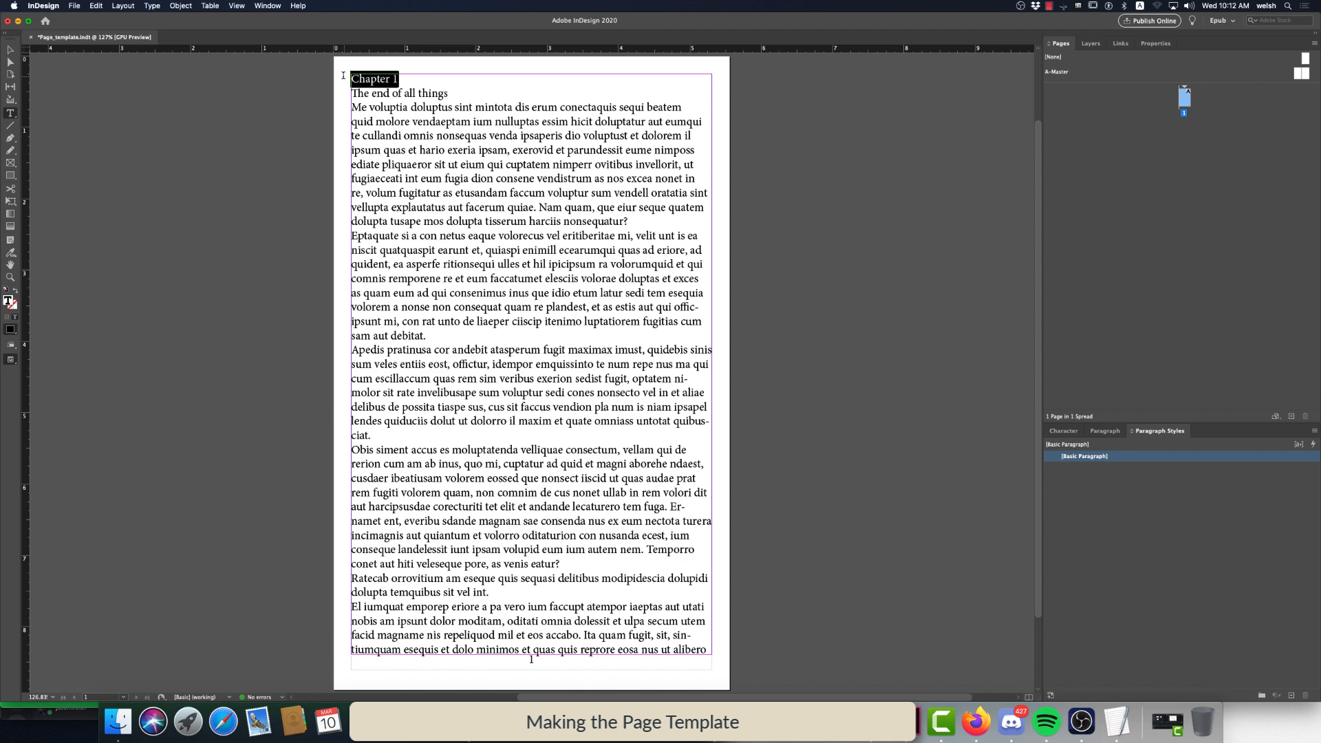
{"action": "left_click", "coordinate": [1159, 45]}
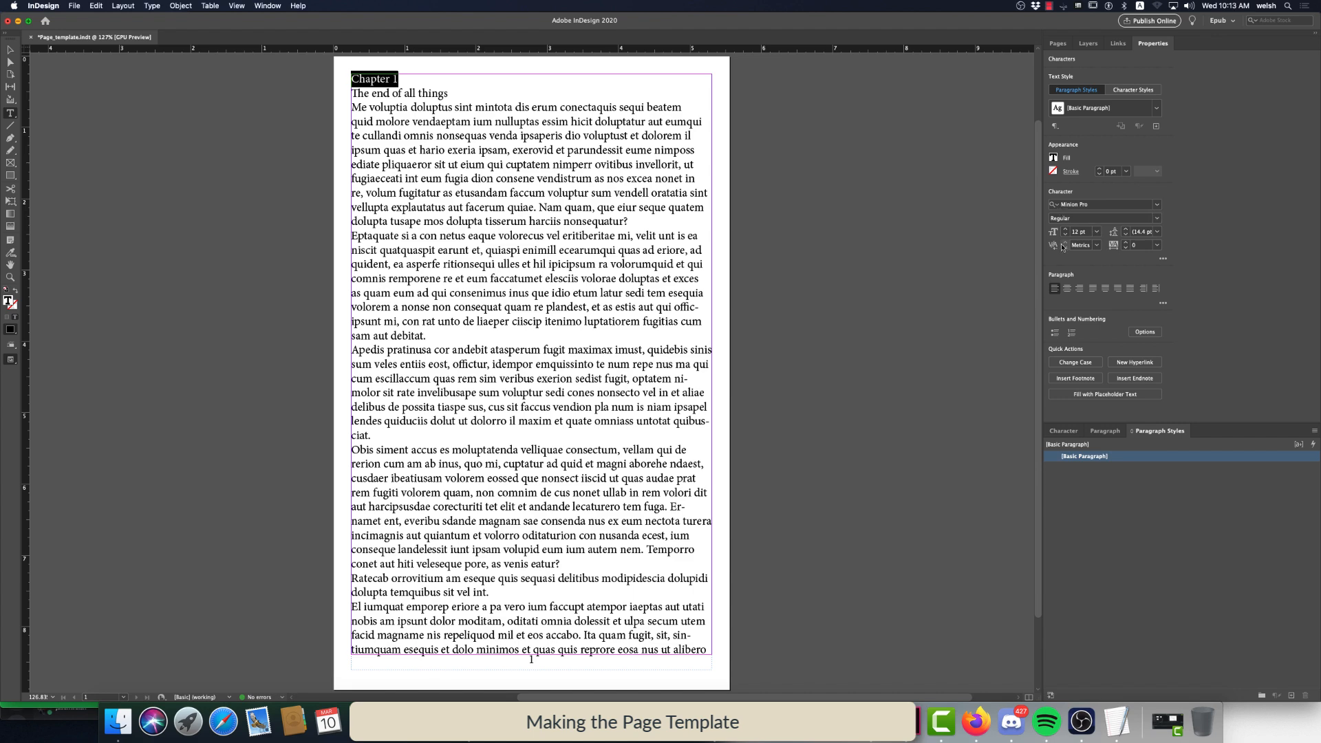
{"action": "left_click", "coordinate": [1064, 431]}
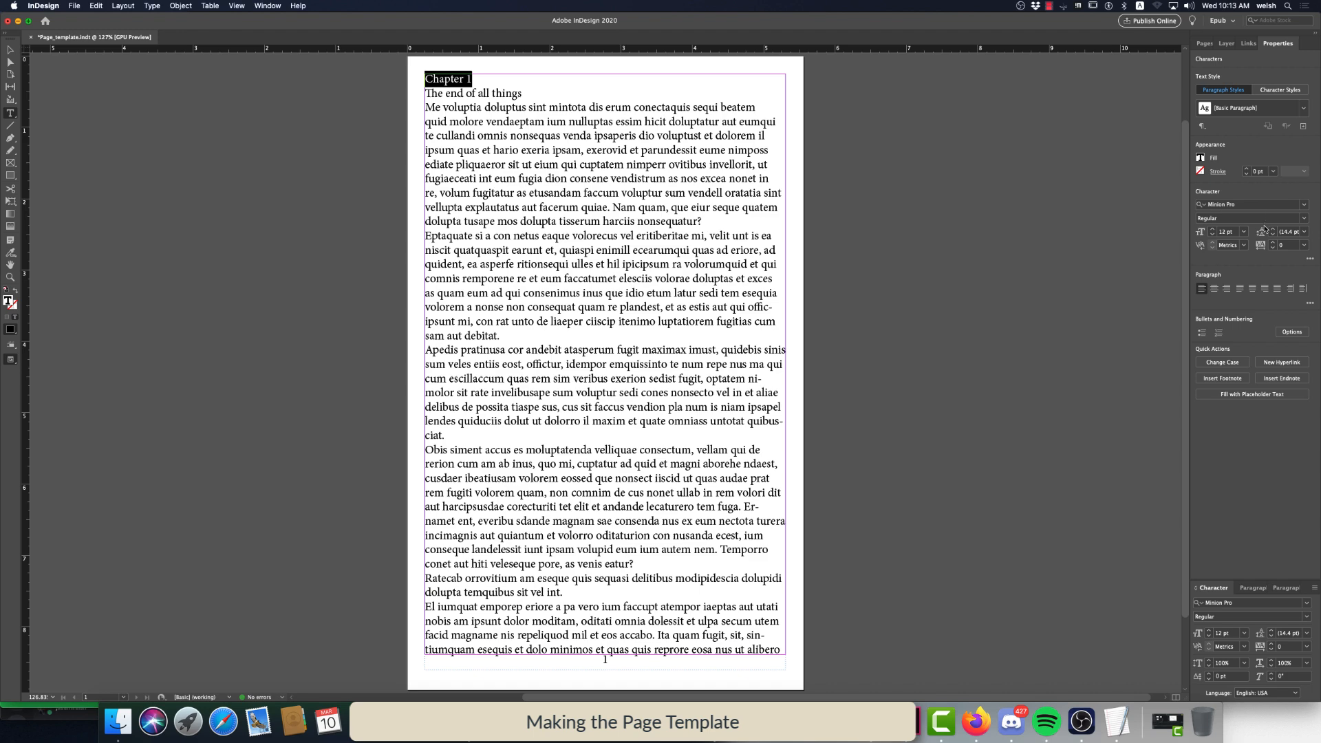
{"action": "left_click", "coordinate": [1214, 229]}
{"action": "left_click", "coordinate": [1213, 230]}
{"action": "left_click", "coordinate": [1214, 229]}
{"action": "left_click", "coordinate": [1213, 230]}
{"action": "left_click", "coordinate": [1214, 230]}
{"action": "left_click", "coordinate": [1213, 230]}
{"action": "left_click", "coordinate": [1214, 230]}
{"action": "left_click", "coordinate": [1213, 230]}
{"action": "left_click", "coordinate": [1213, 230]}
{"action": "left_click", "coordinate": [1213, 230]}
{"action": "left_click", "coordinate": [1213, 230]}
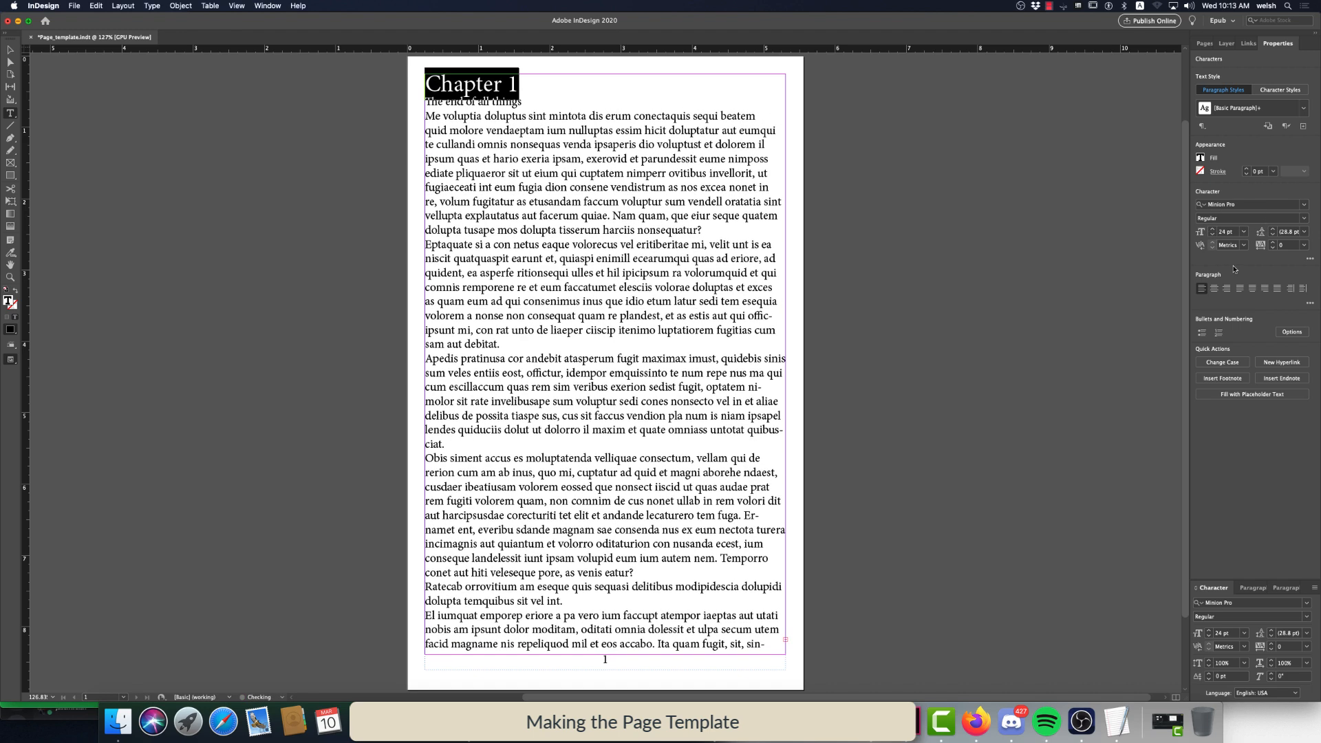
Justify the "Chapter 1" line with its last line centered and set its font style to Bold
{"action": "left_click", "coordinate": [1252, 289]}
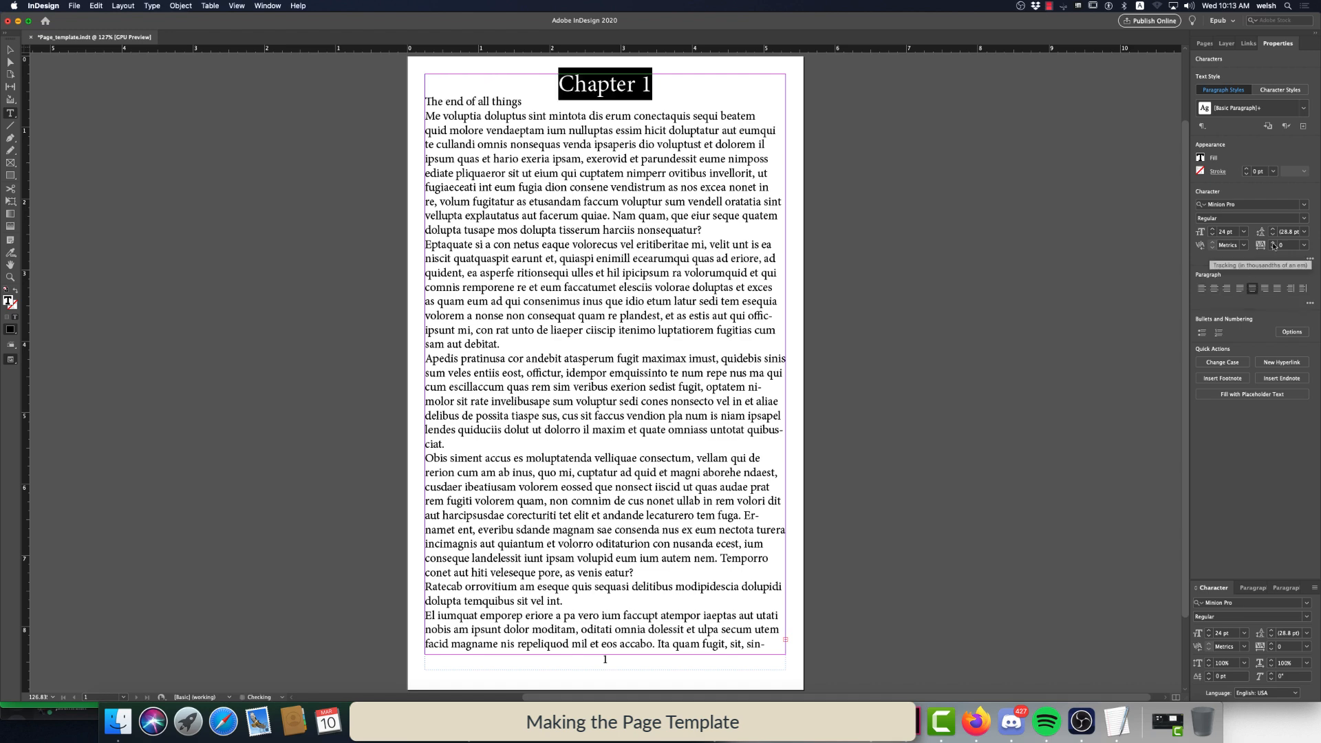
{"action": "left_click", "coordinate": [1304, 218]}
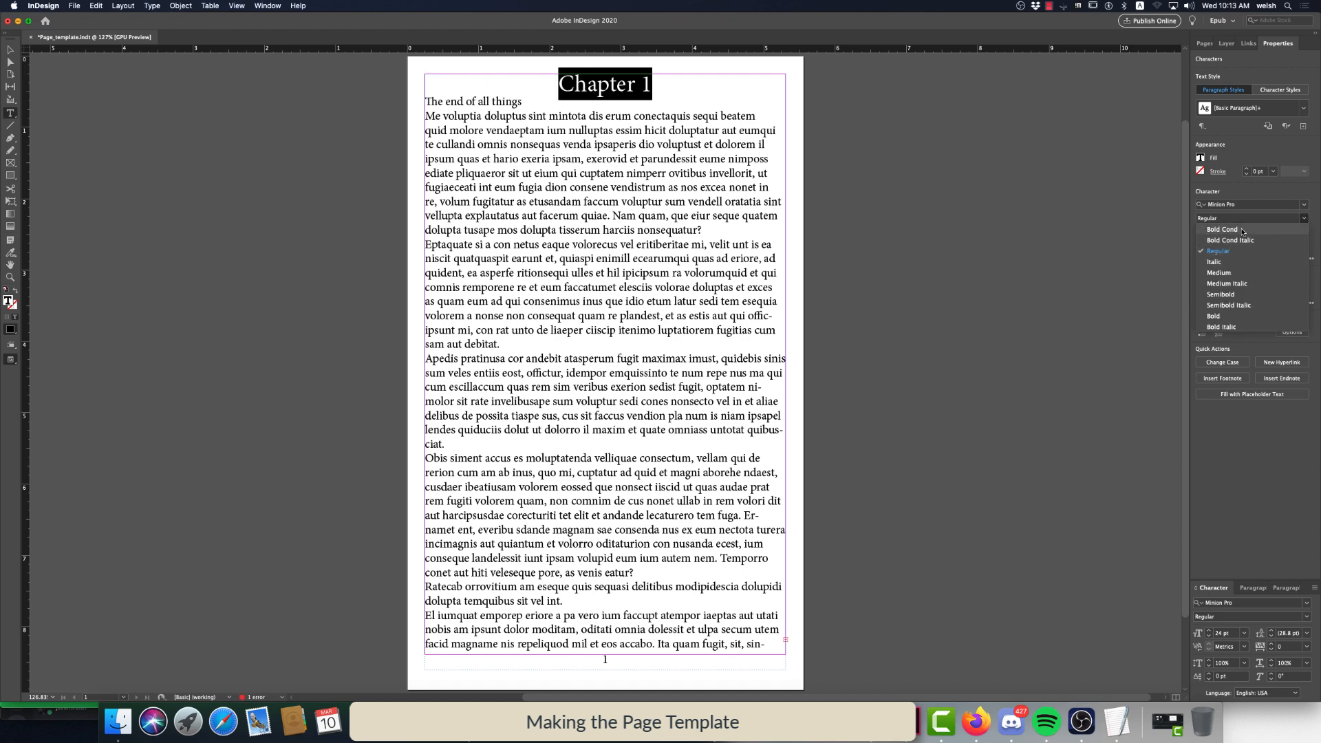
{"action": "left_click", "coordinate": [1237, 316]}
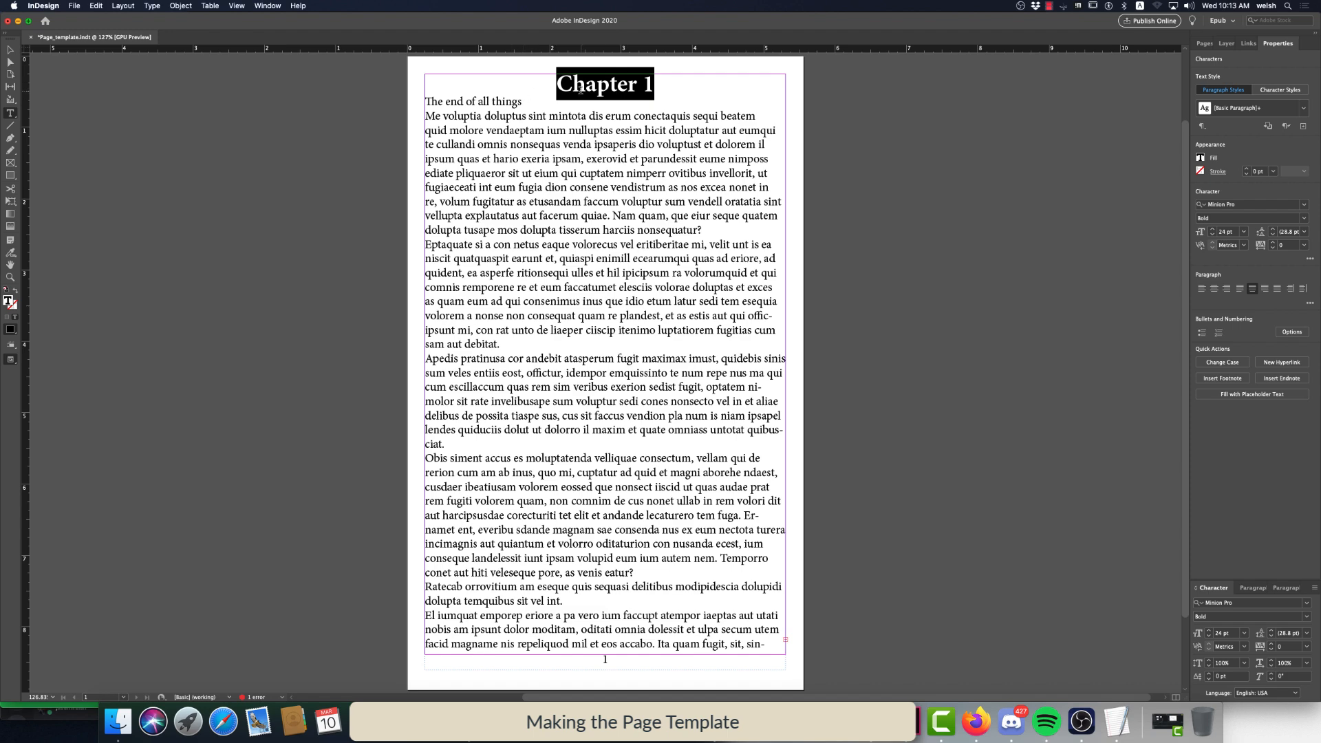
Increase the font size of the chapter title "The end of all things" to 17 pt
{"action": "left_click_drag", "start_coordinate": [520, 105], "coordinate": [426, 104]}
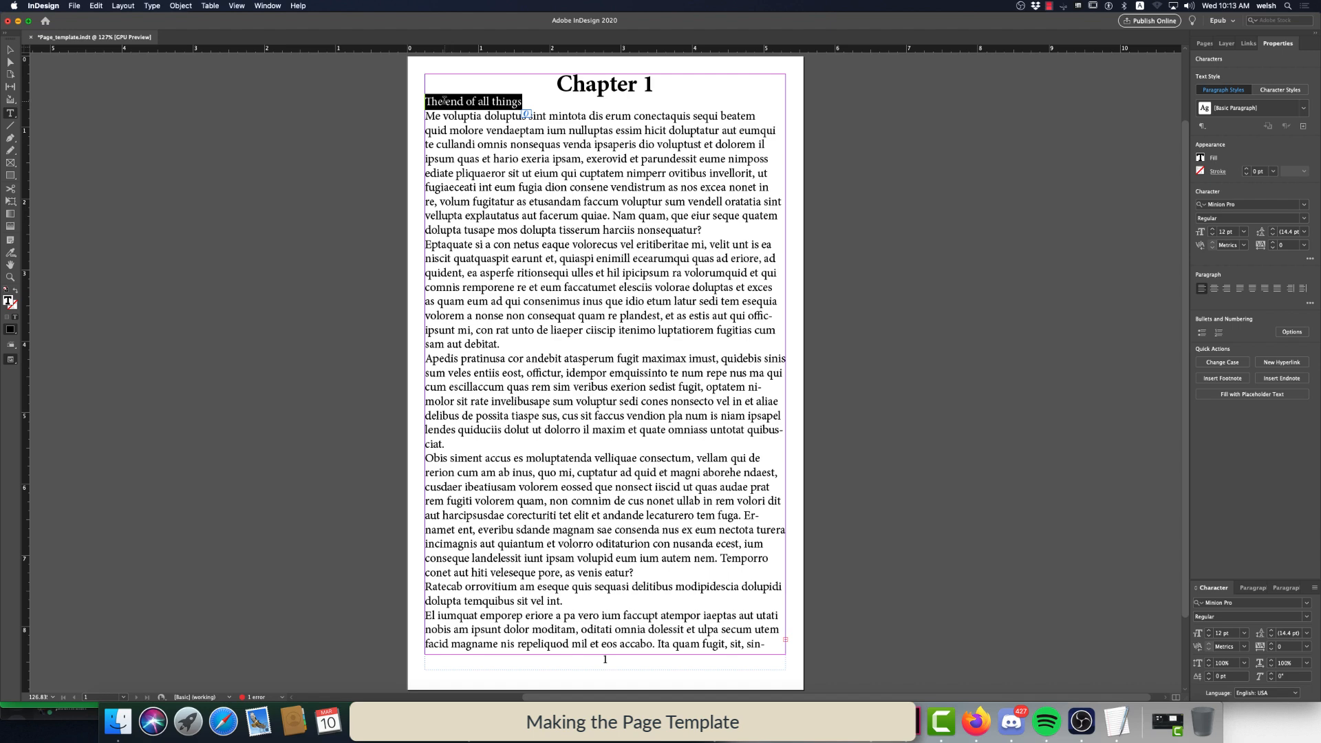
{"action": "left_click", "coordinate": [1211, 229]}
{"action": "left_click", "coordinate": [1212, 229]}
{"action": "left_click", "coordinate": [1212, 230]}
{"action": "left_click", "coordinate": [1212, 229]}
{"action": "left_click", "coordinate": [1212, 230]}
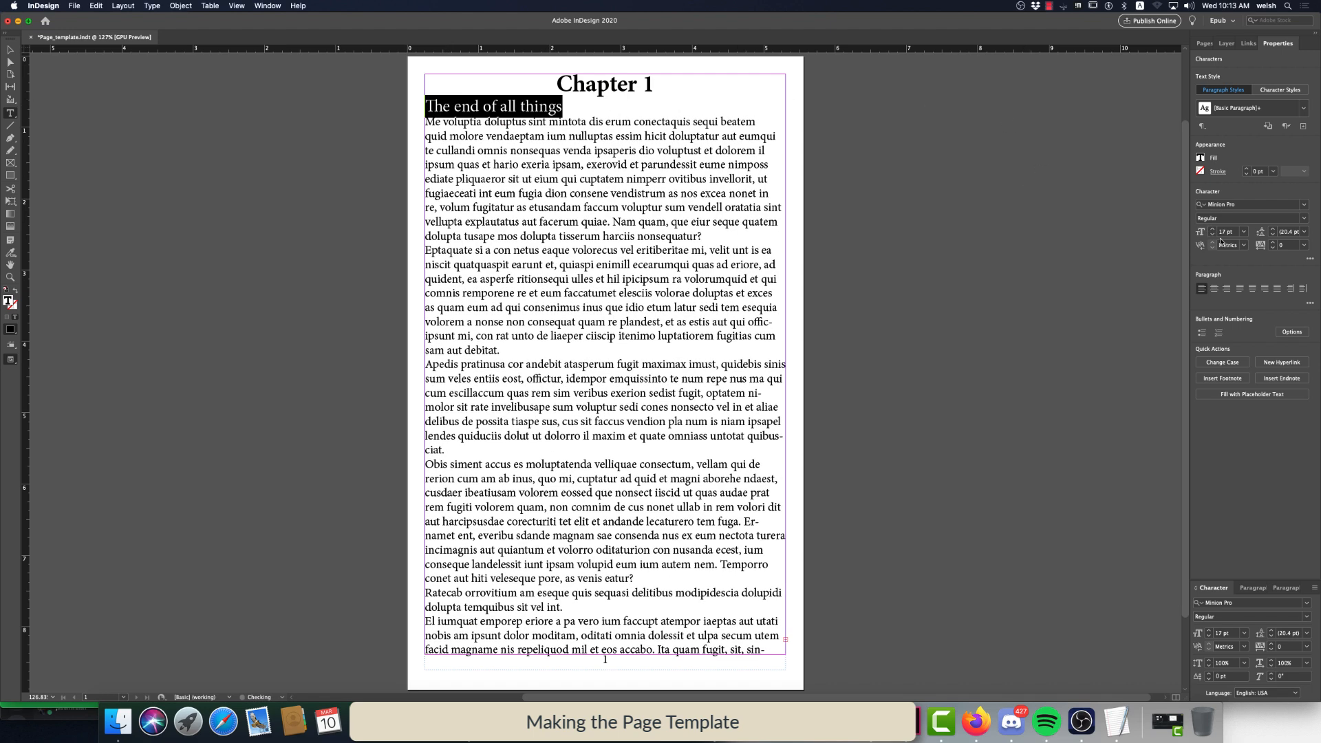
Center the chapter title "The end of all things" and set its font style to Bold Cond
{"action": "left_click", "coordinate": [1215, 288]}
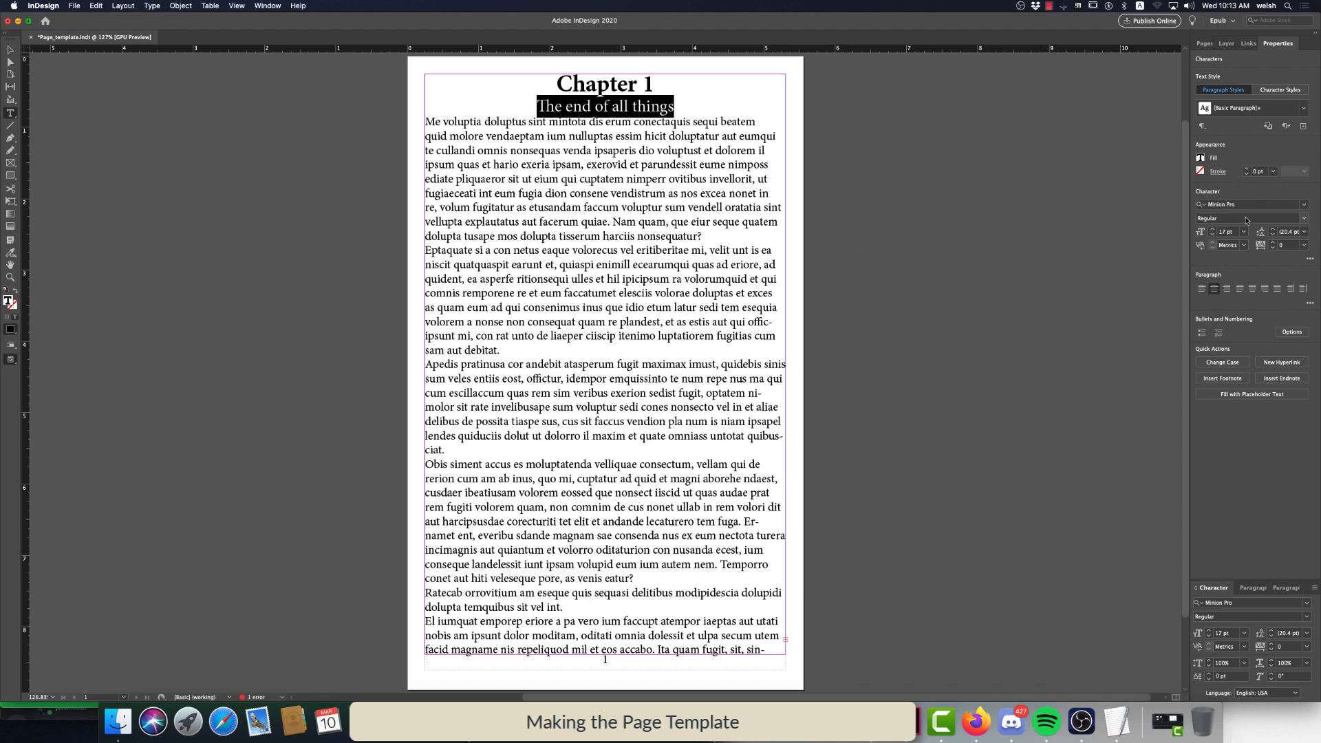
{"action": "left_click", "coordinate": [1302, 219]}
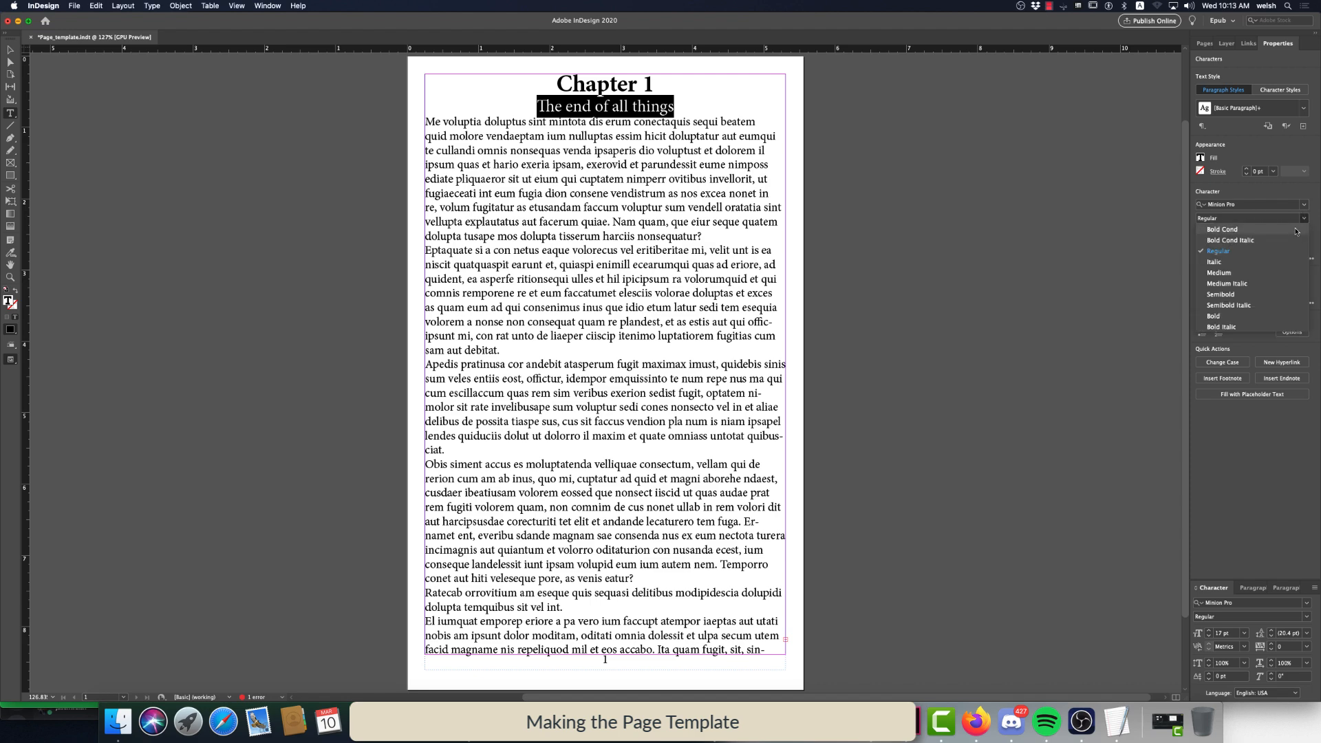
{"action": "left_click", "coordinate": [687, 225]}
{"action": "left_click", "coordinate": [687, 222]}
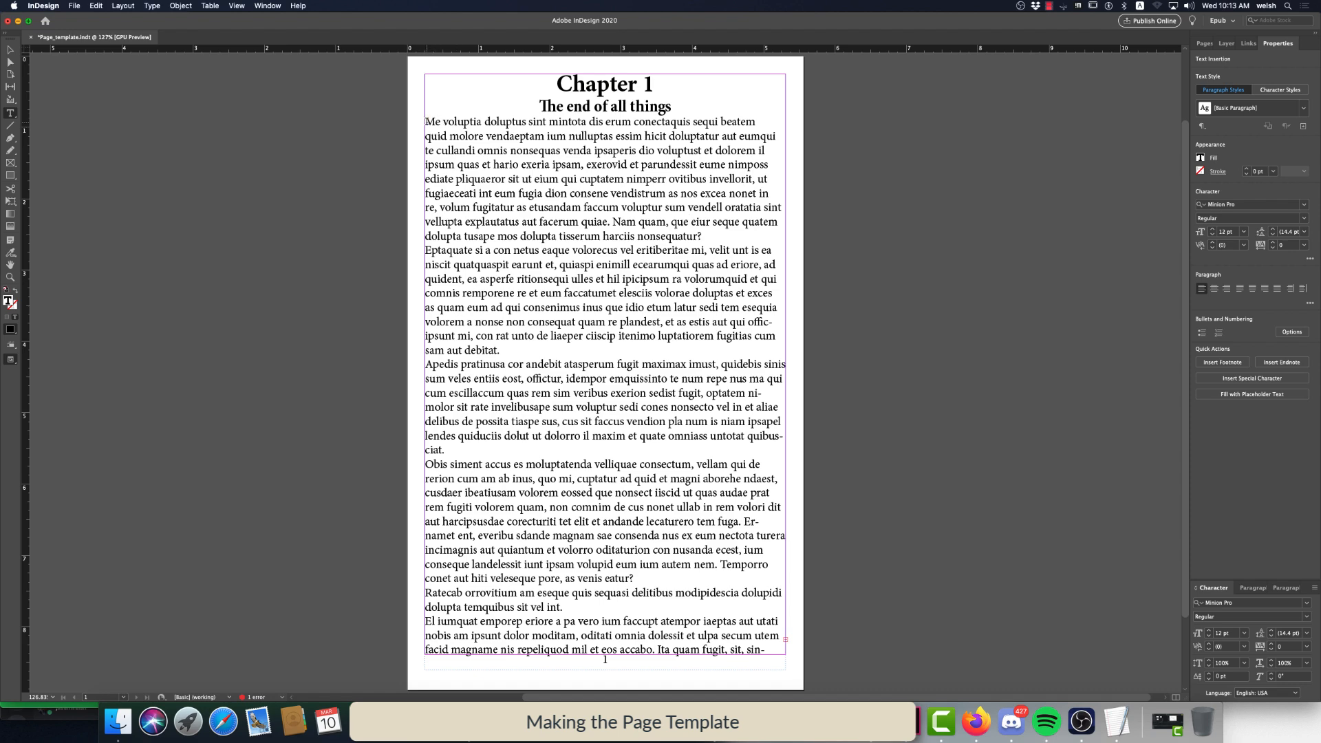
Give all the placeholder body paragraphs a first-line indent of 0.3125 in
{"action": "left_click_drag", "start_coordinate": [426, 122], "coordinate": [775, 649]}
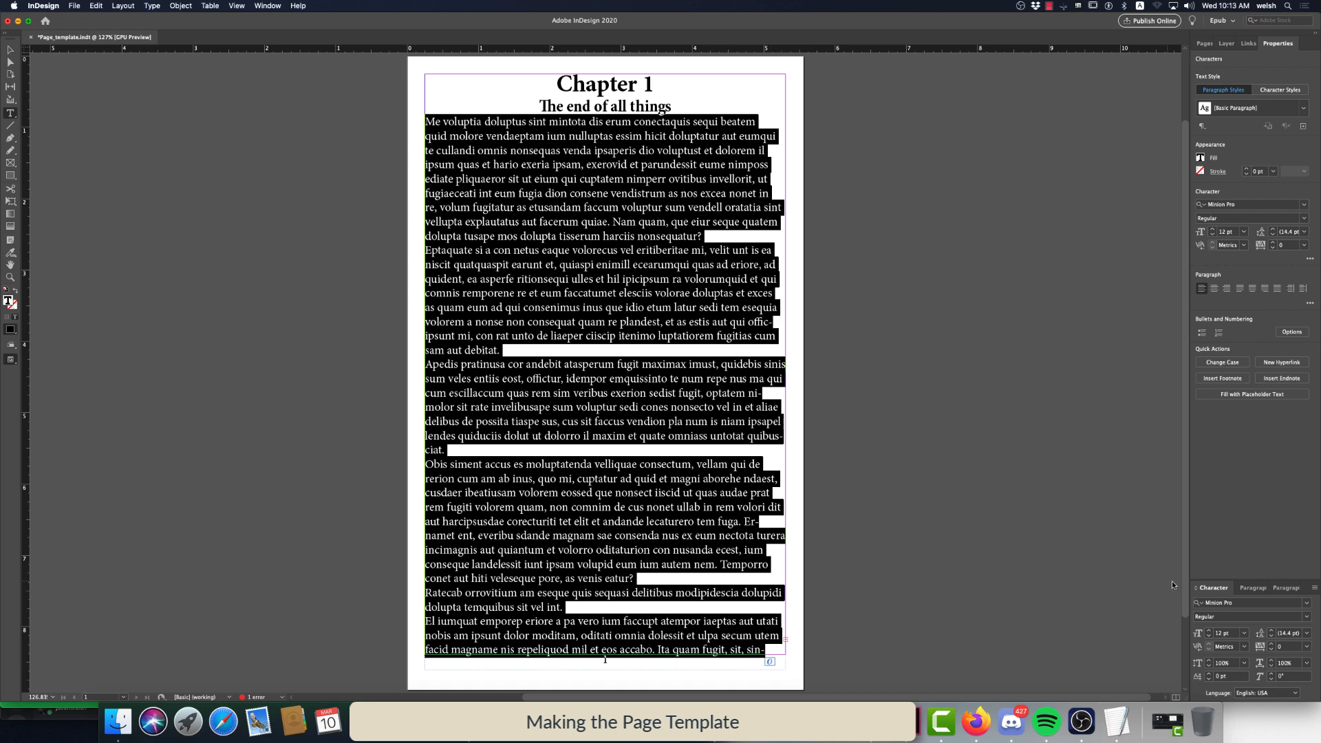
{"action": "left_click", "coordinate": [1249, 590]}
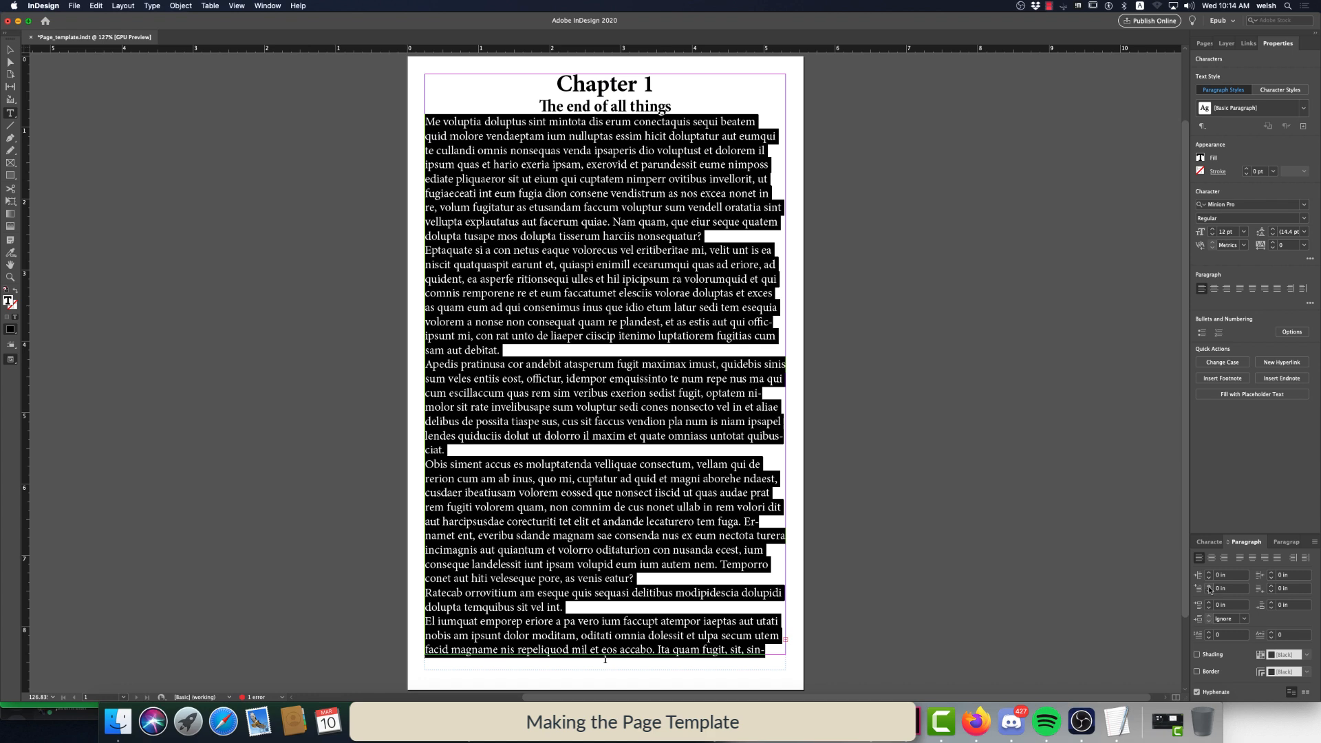
{"action": "left_click", "coordinate": [1210, 587]}
{"action": "left_click", "coordinate": [1210, 587]}
{"action": "left_click", "coordinate": [1210, 587]}
{"action": "left_click", "coordinate": [1210, 586]}
{"action": "left_click", "coordinate": [1210, 586]}
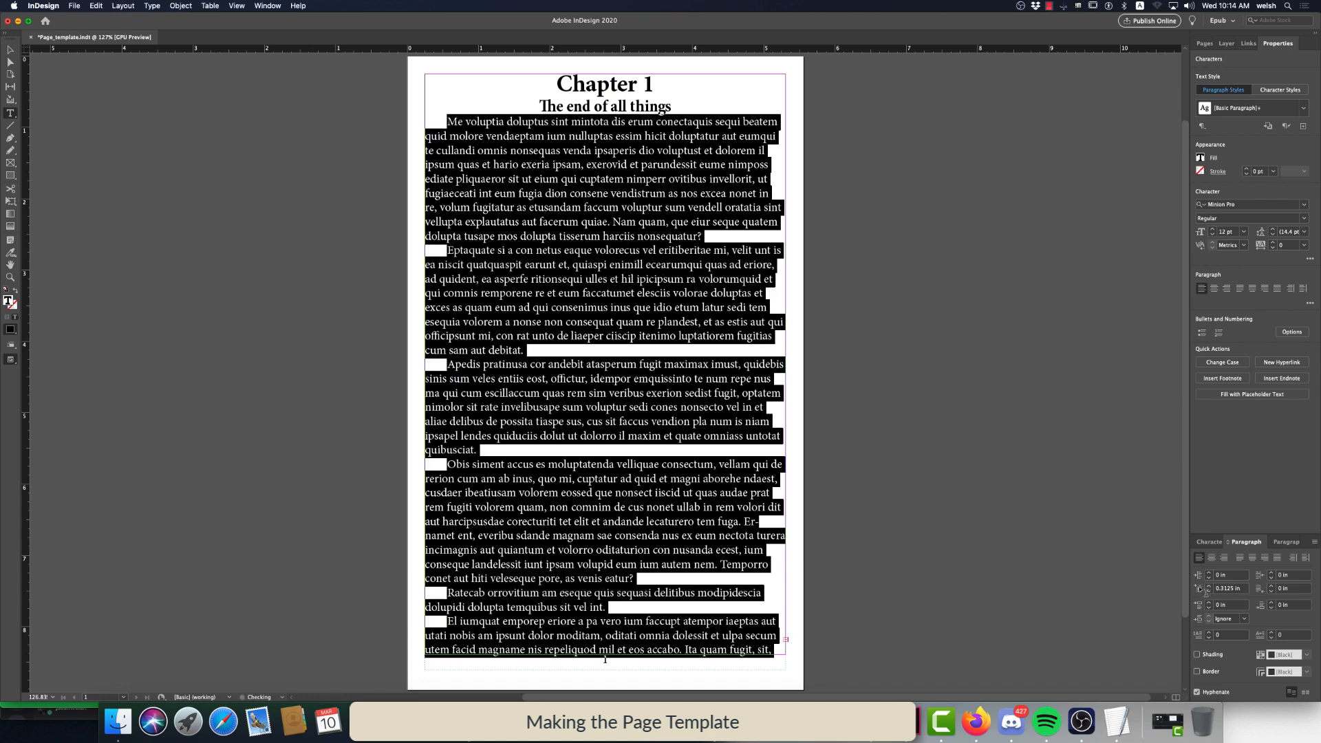
{"action": "left_click", "coordinate": [440, 267]}
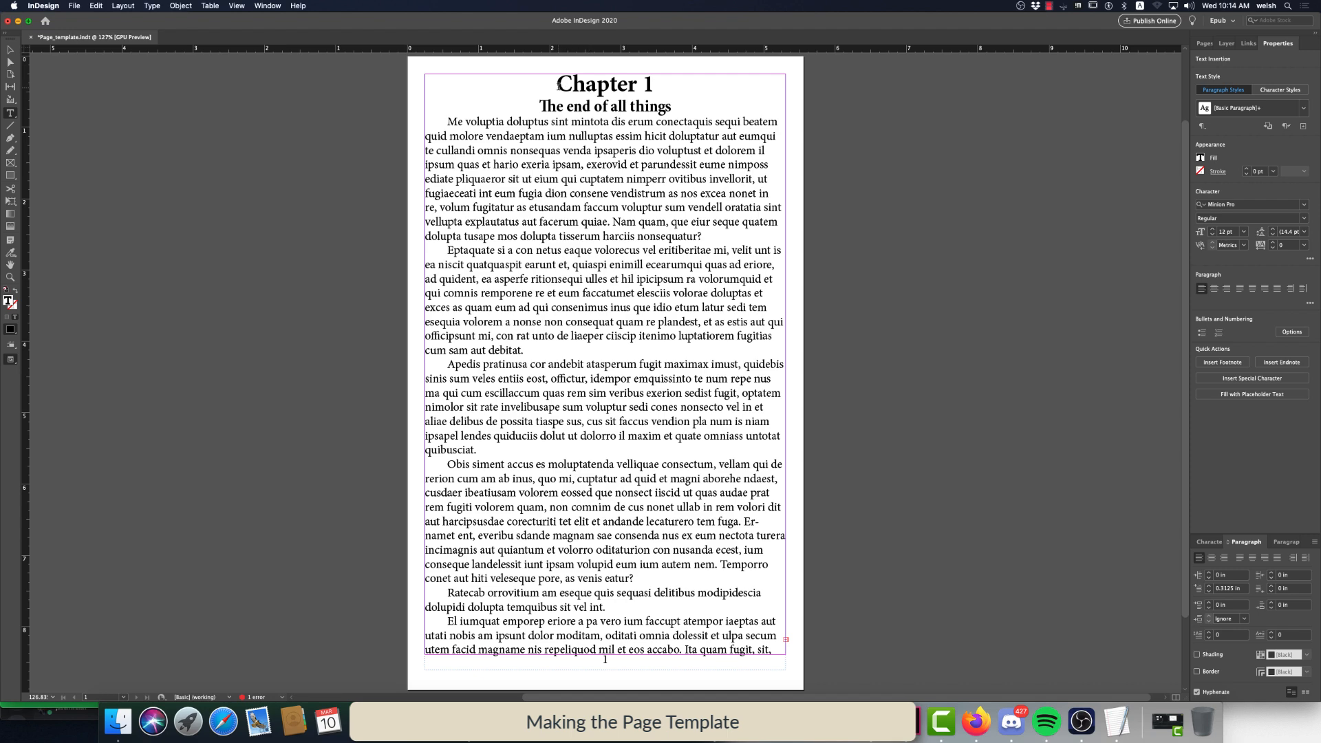
{"action": "left_click_drag", "start_coordinate": [558, 84], "coordinate": [657, 84]}
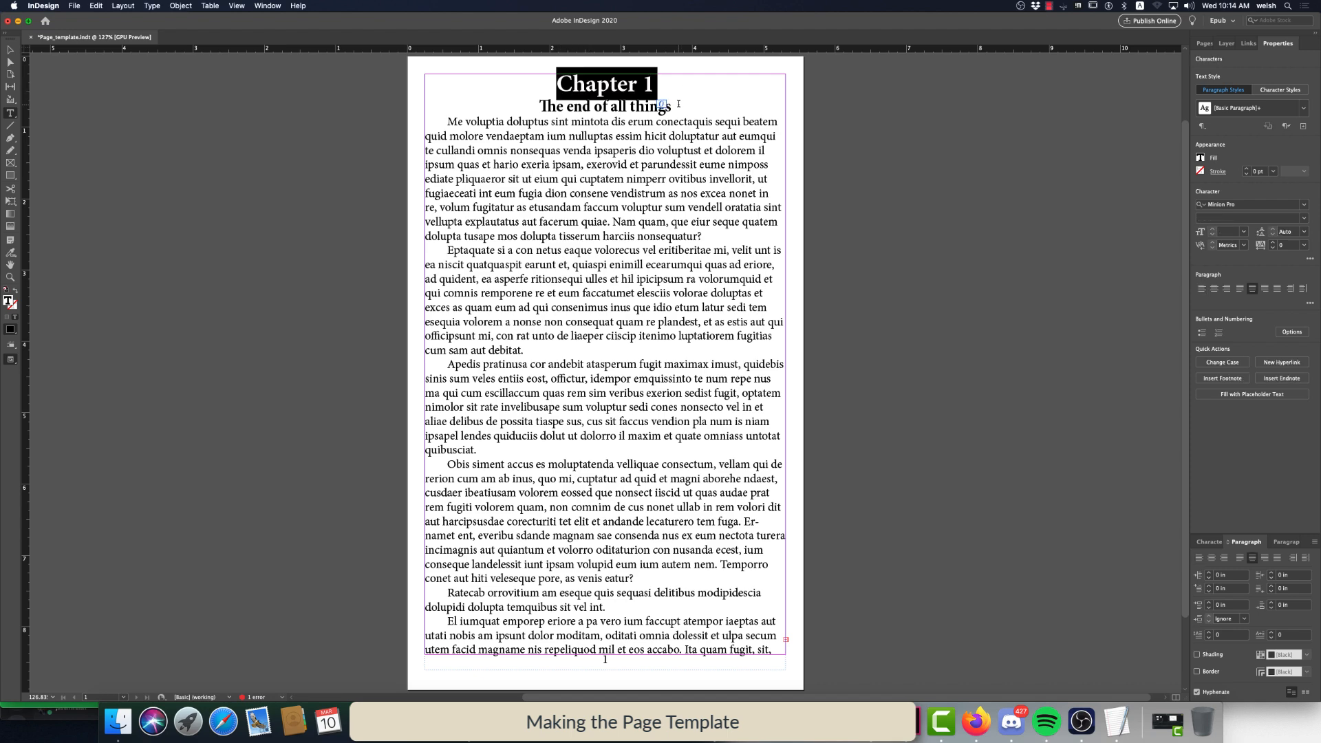
{"action": "left_click", "coordinate": [544, 137]}
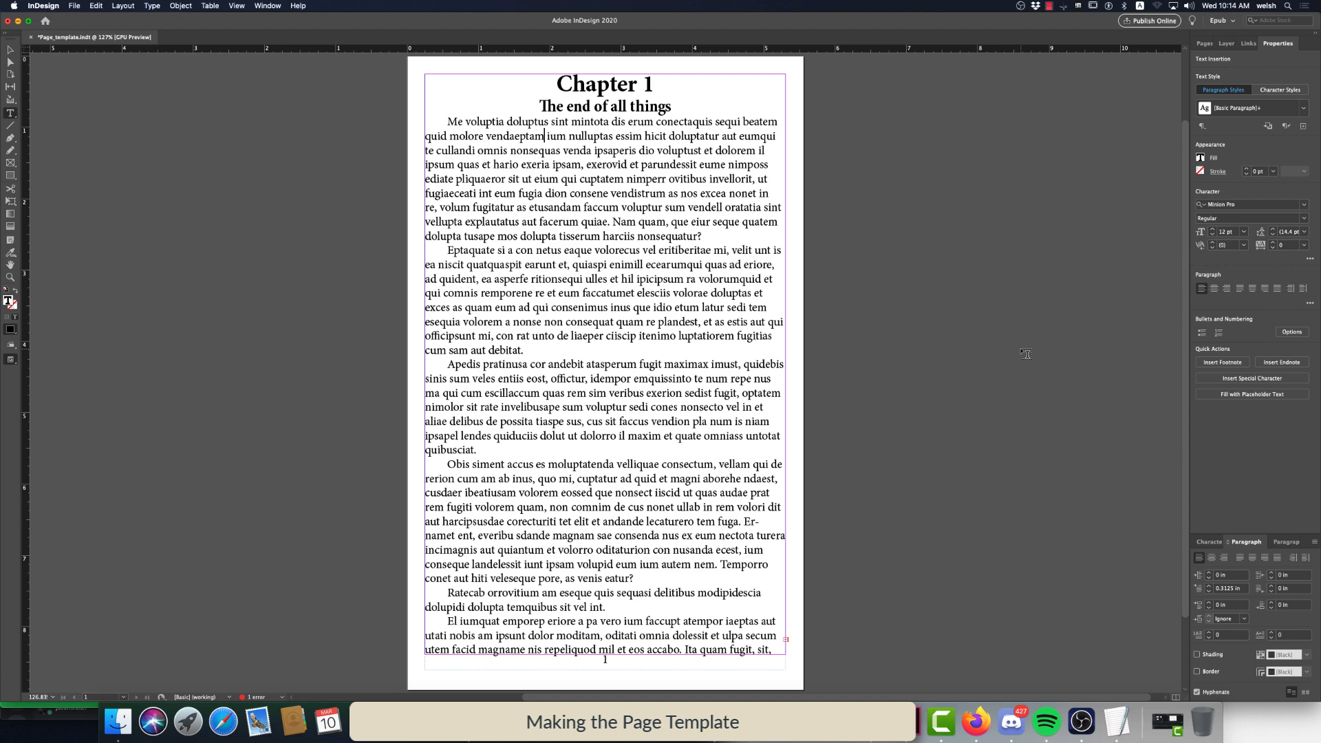
Create a new paragraph style from the formatted "Chapter 1" line and apply it to that line
{"action": "left_click", "coordinate": [1281, 542]}
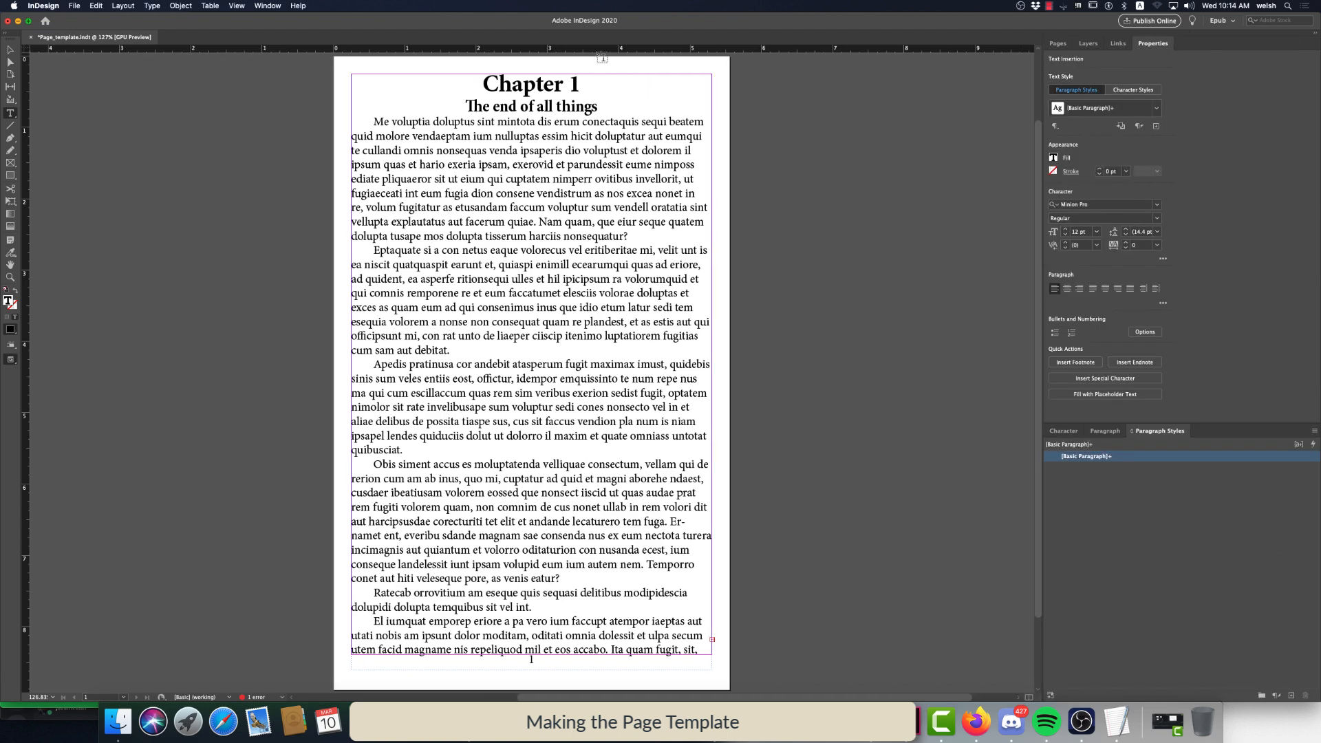
{"action": "left_click_drag", "start_coordinate": [584, 84], "coordinate": [473, 76]}
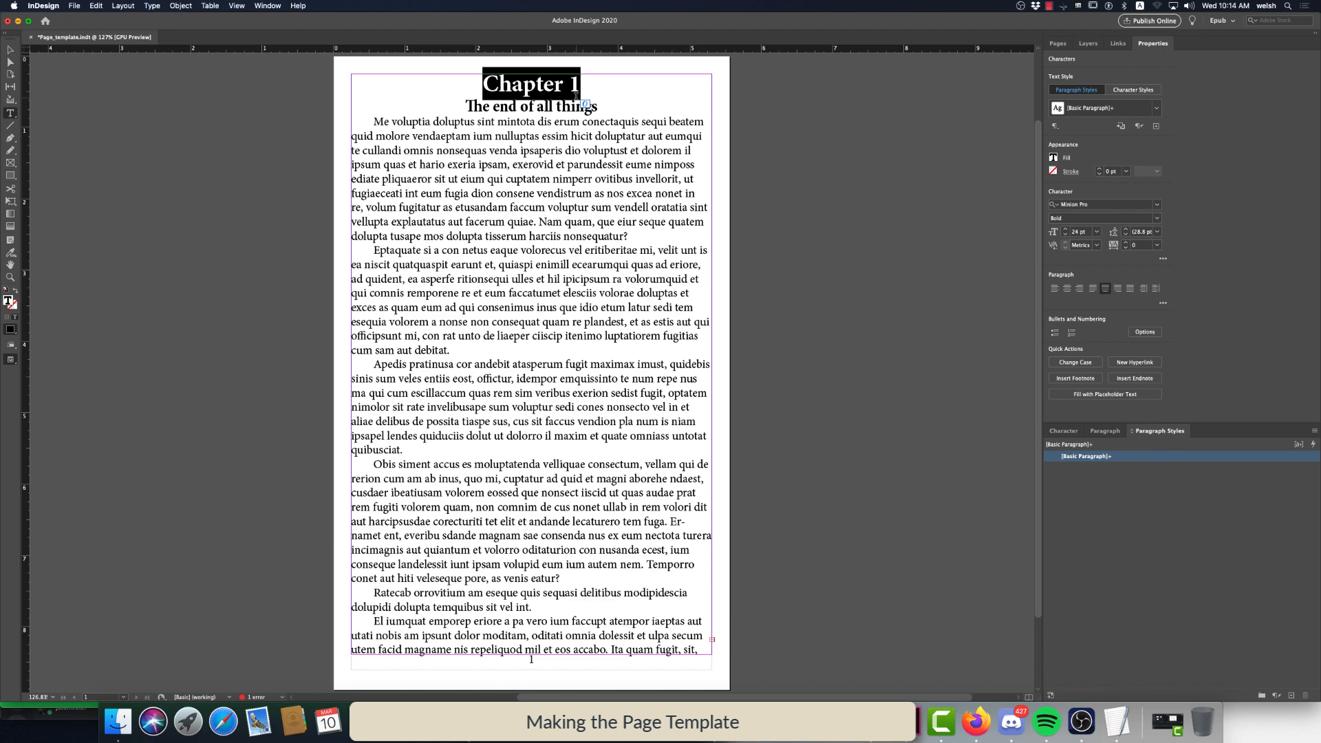
{"action": "left_click", "coordinate": [1291, 700]}
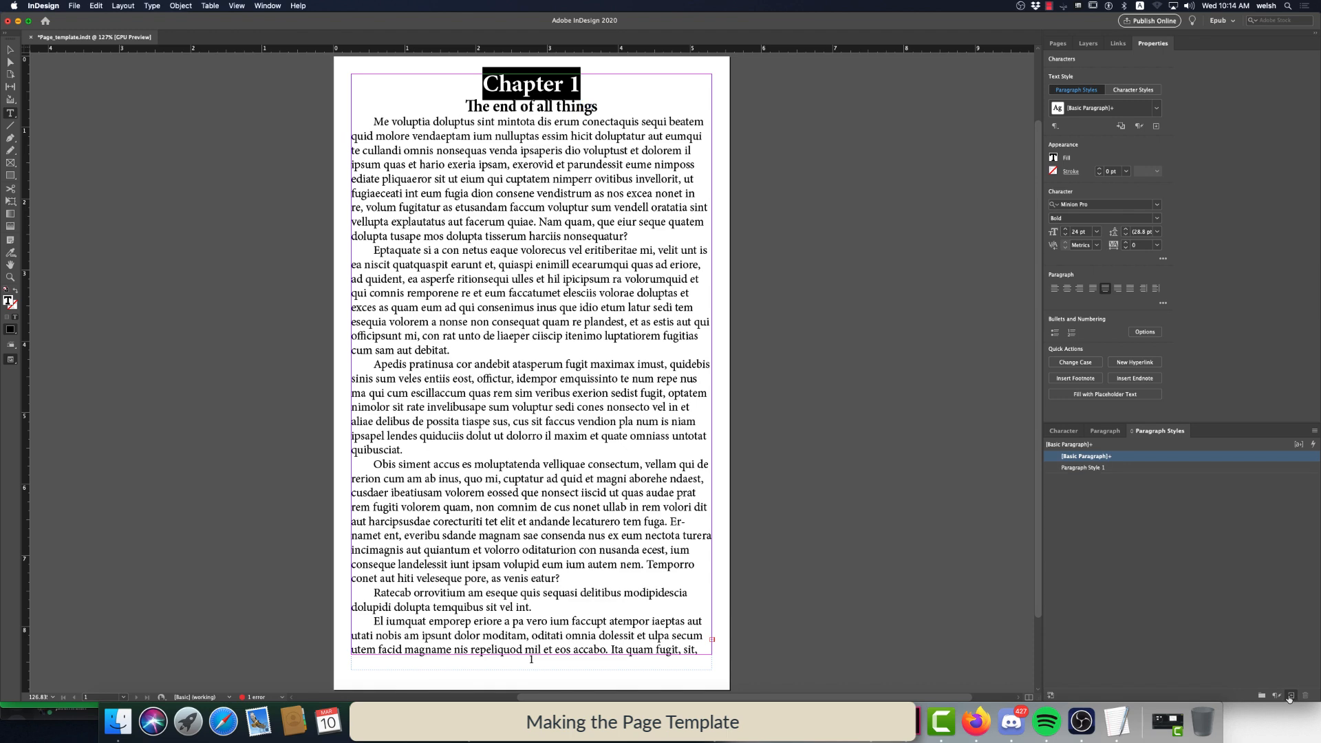
{"action": "left_click", "coordinate": [1105, 468]}
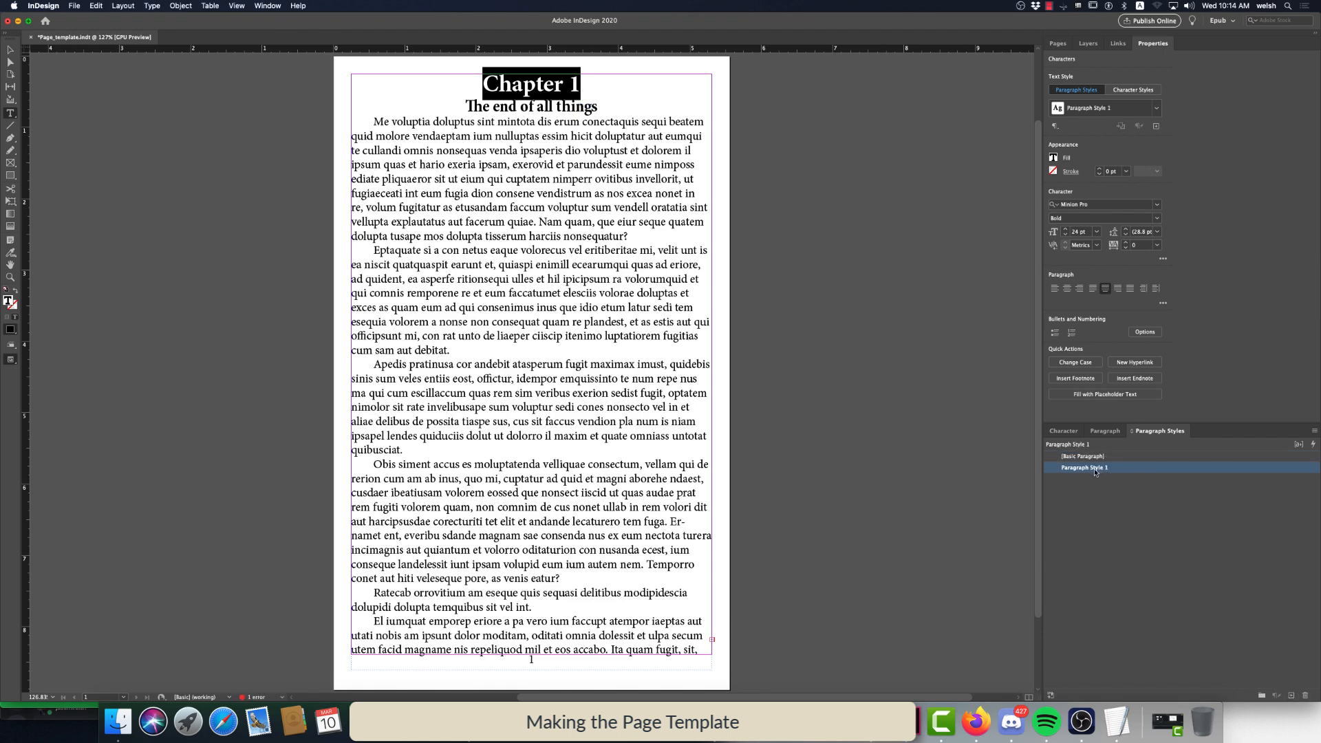
Rename the new paragraph style Paragraph Style 1 as Chapter_number
{"action": "right_click", "coordinate": [1095, 473]}
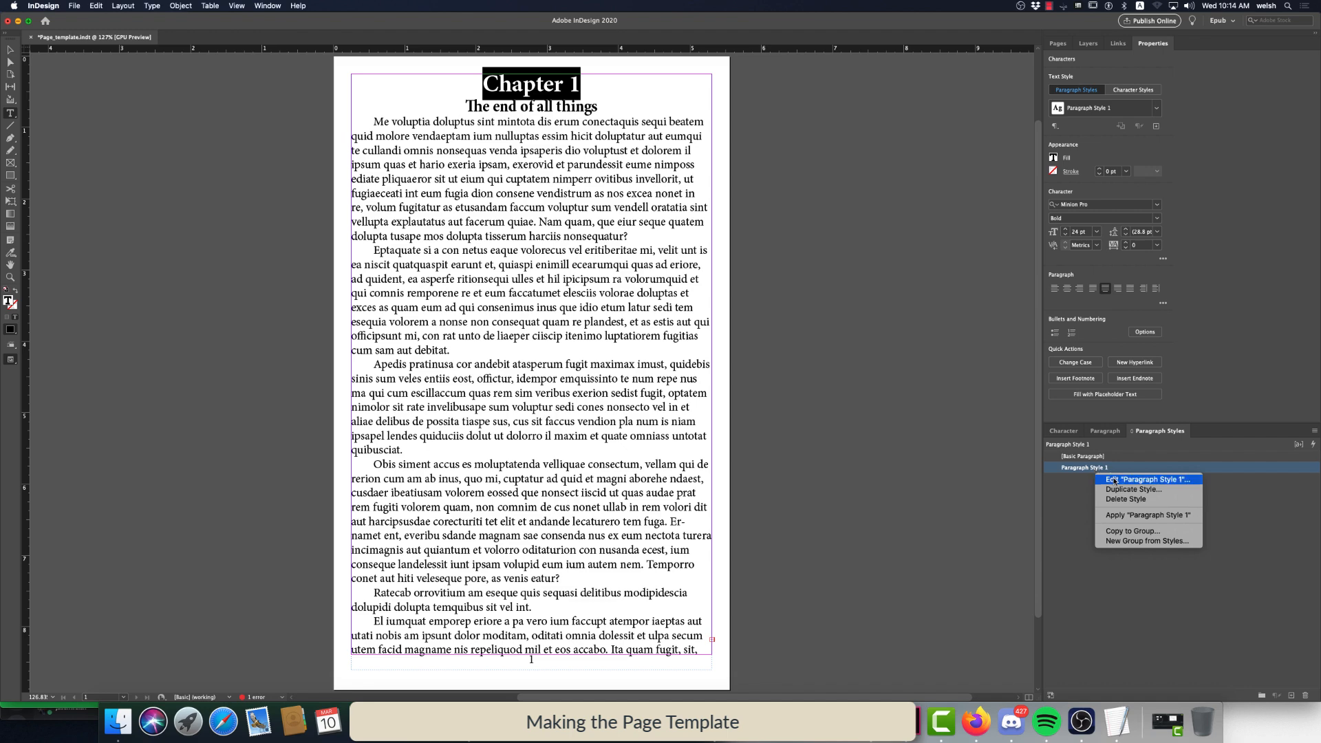
{"action": "left_click", "coordinate": [1189, 479]}
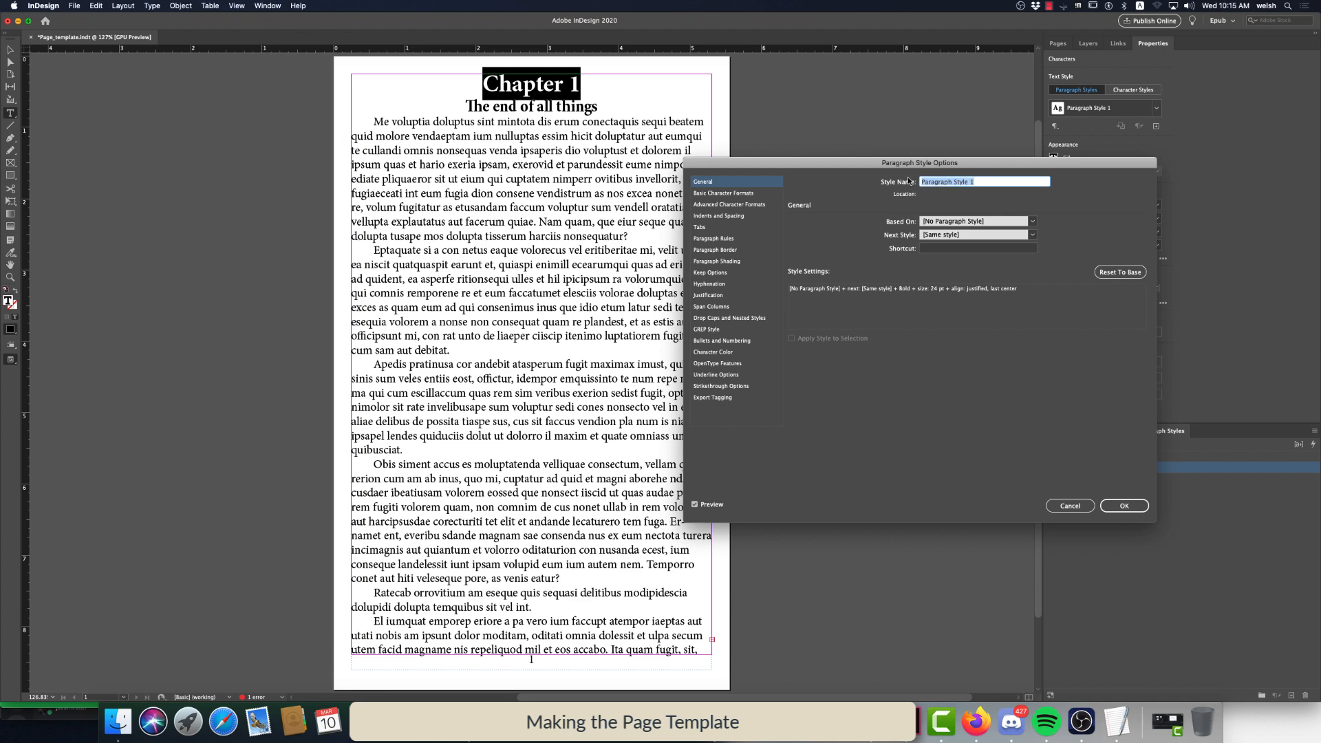
{"action": "type", "text": "Chapter_name"}
{"action": "left_click_drag", "start_coordinate": [969, 183], "coordinate": [951, 186]}
{"action": "type", "text": "num"}
{"action": "left_click", "coordinate": [1122, 506]}
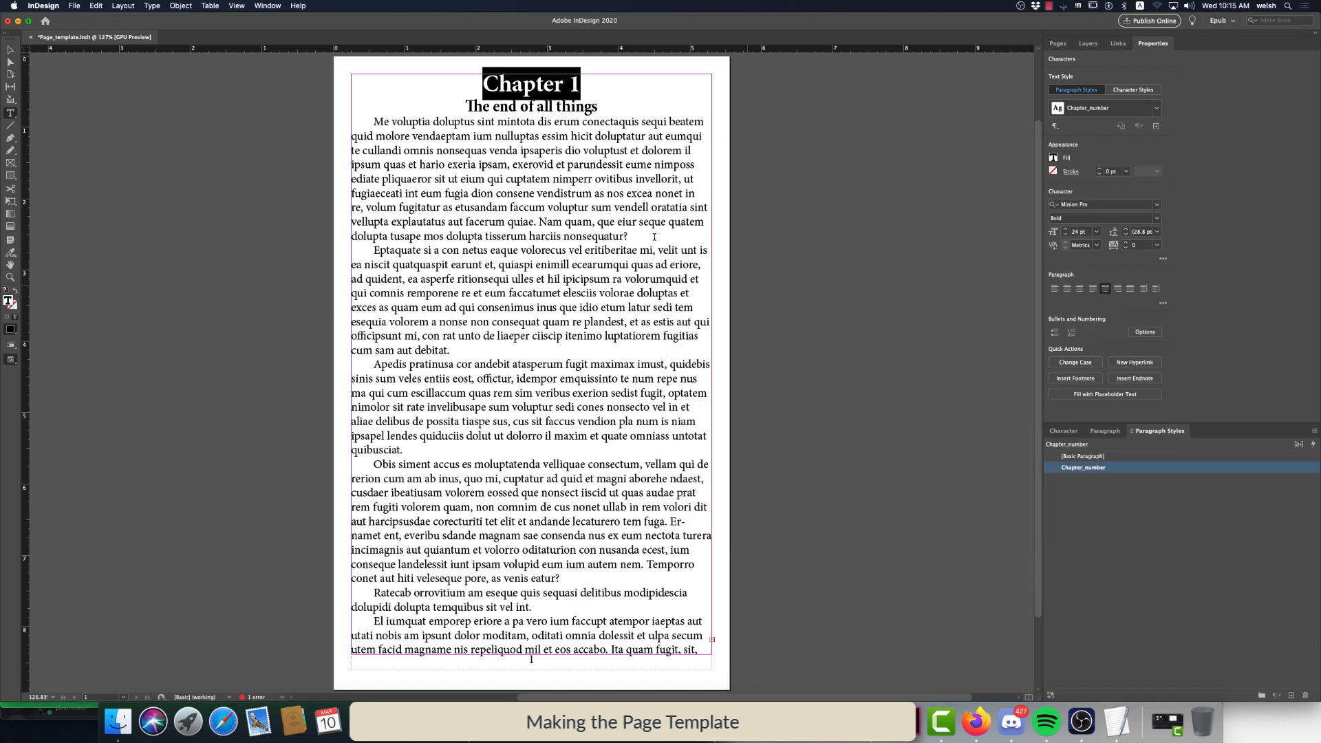
Select the whole chapter title line "The end of all things" below the chapter number
{"action": "left_click", "coordinate": [596, 106]}
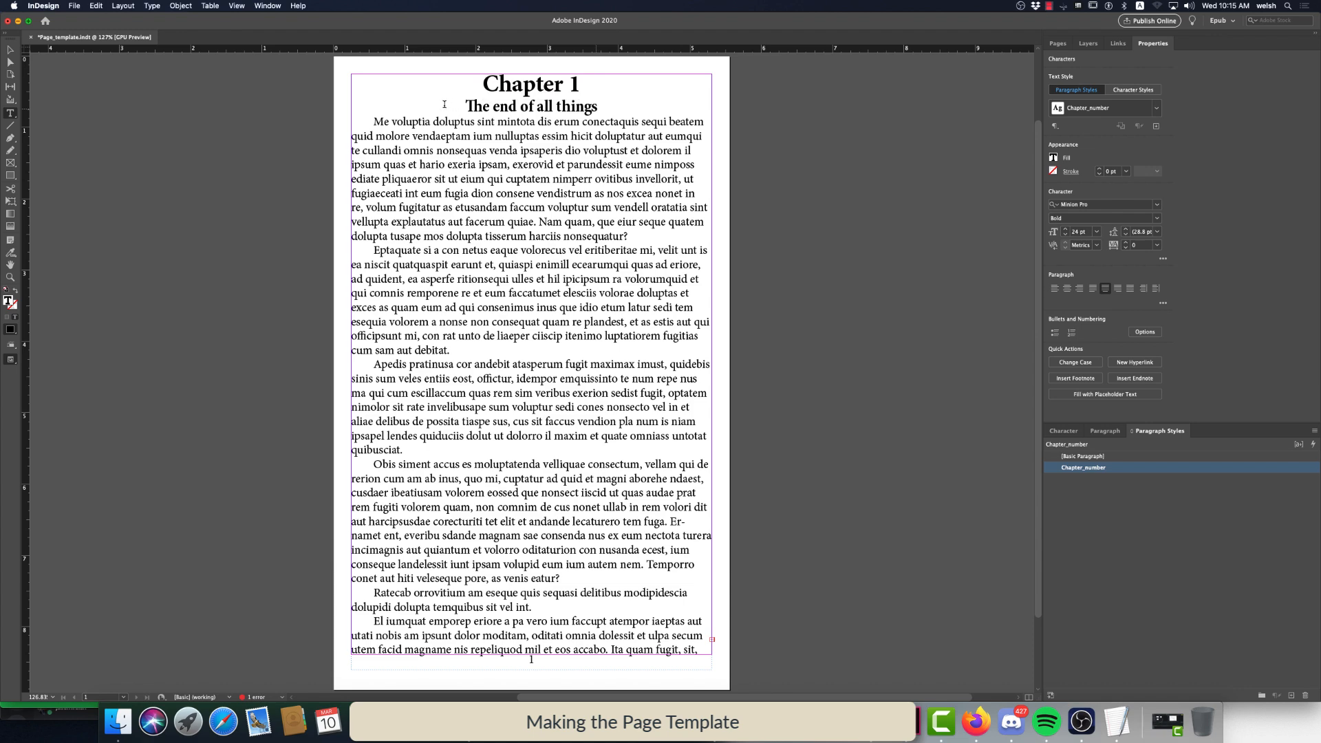
{"action": "left_click_drag", "start_coordinate": [445, 104], "coordinate": [599, 107]}
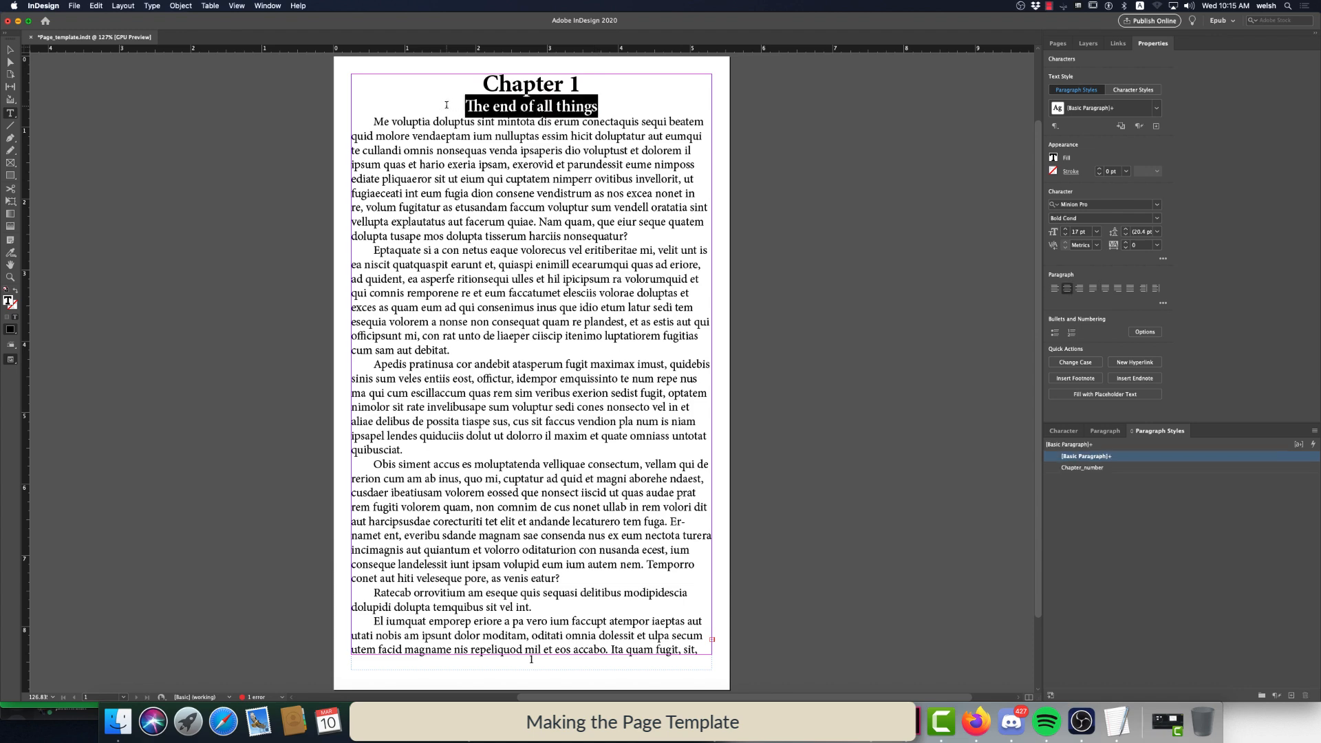
Create a paragraph style from the selected chapter title line and name it chapter_name
{"action": "left_click", "coordinate": [1290, 695]}
{"action": "left_click", "coordinate": [1095, 468]}
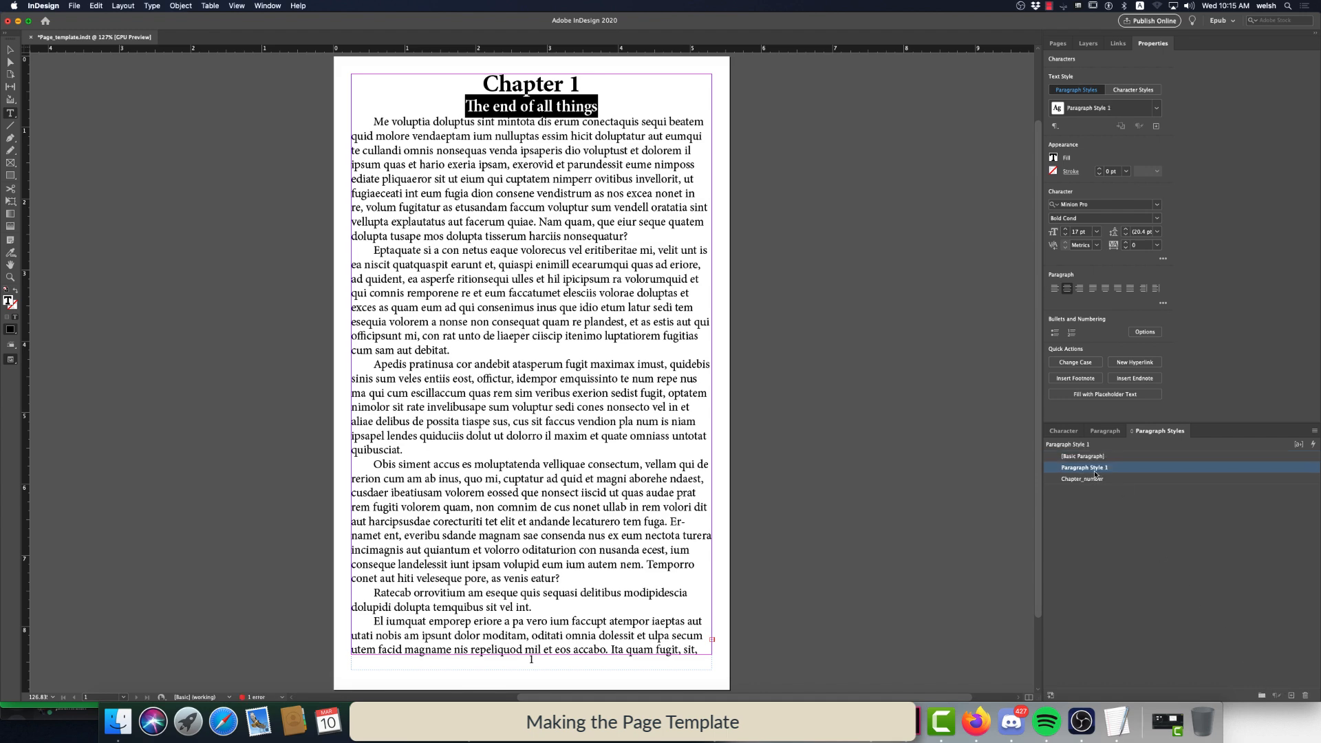
{"action": "right_click", "coordinate": [1096, 474]}
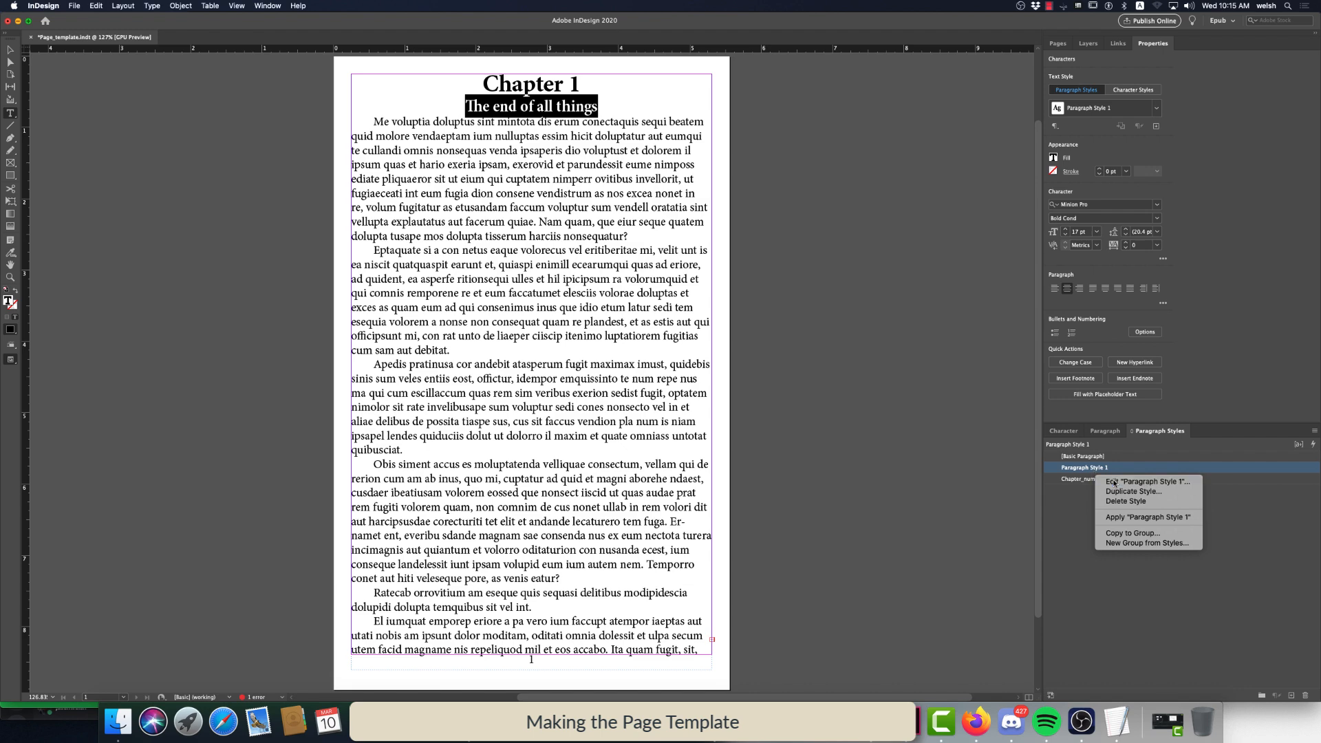
{"action": "left_click", "coordinate": [1114, 483]}
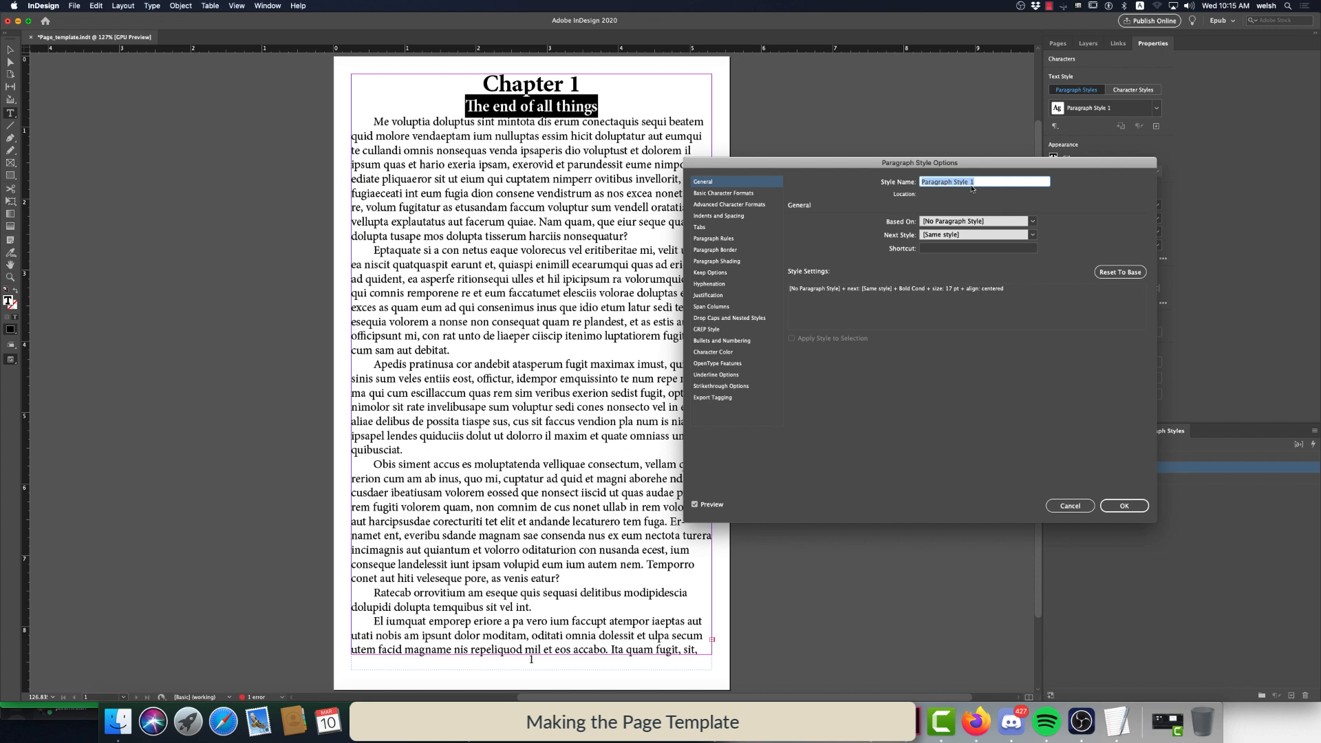
{"action": "left_click_drag", "start_coordinate": [981, 163], "coordinate": [803, 229]}
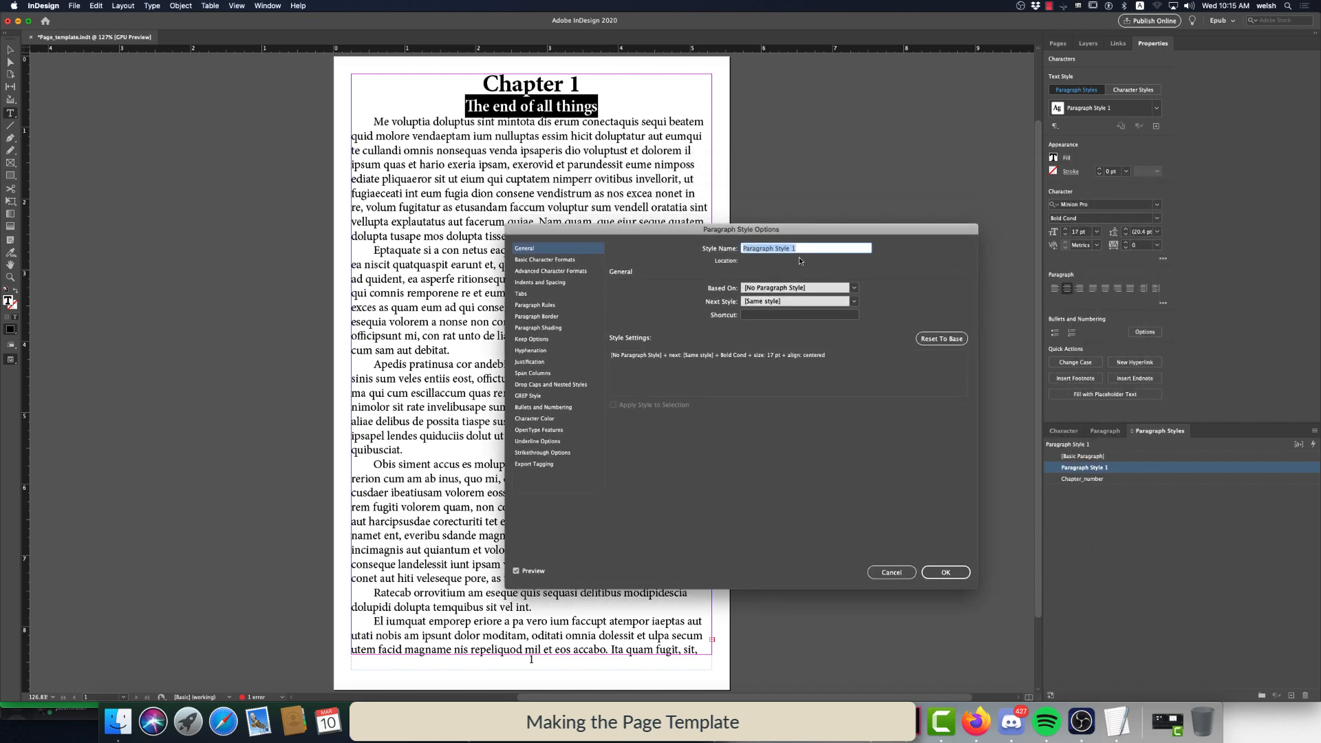
{"action": "type", "text": "chapter_name"}
{"action": "left_click", "coordinate": [946, 573]}
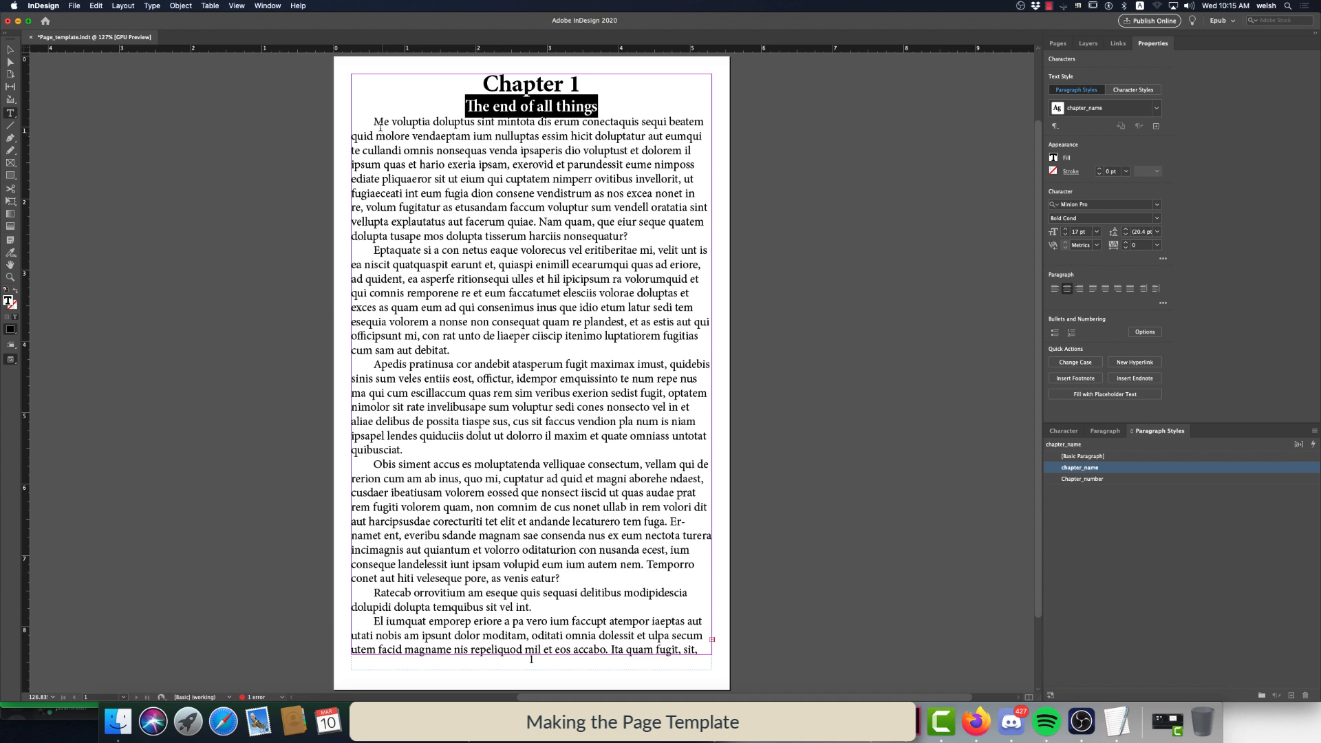
Create a paragraph style named Text_body from all the body paragraphs below the chapter title
{"action": "left_click_drag", "start_coordinate": [373, 121], "coordinate": [700, 673]}
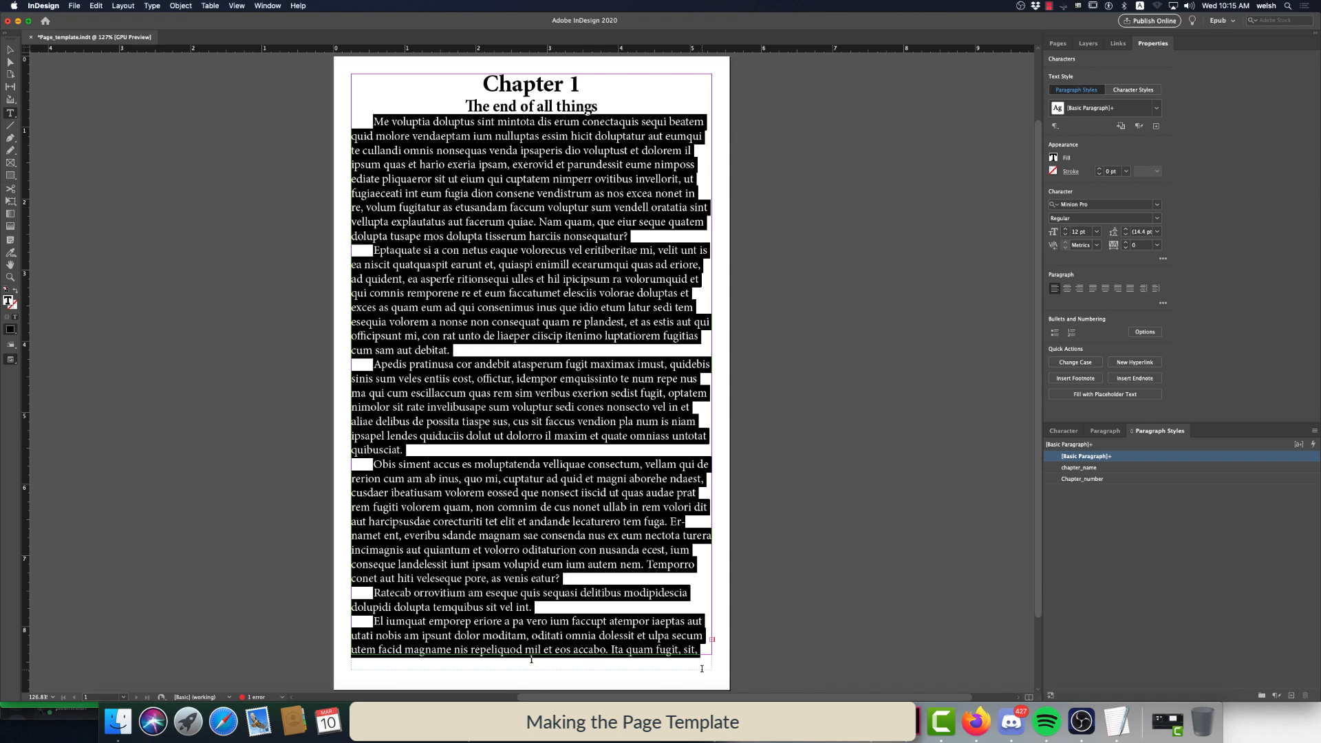
{"action": "left_click", "coordinate": [1293, 696]}
{"action": "left_click", "coordinate": [1103, 469]}
{"action": "right_click", "coordinate": [1103, 470]}
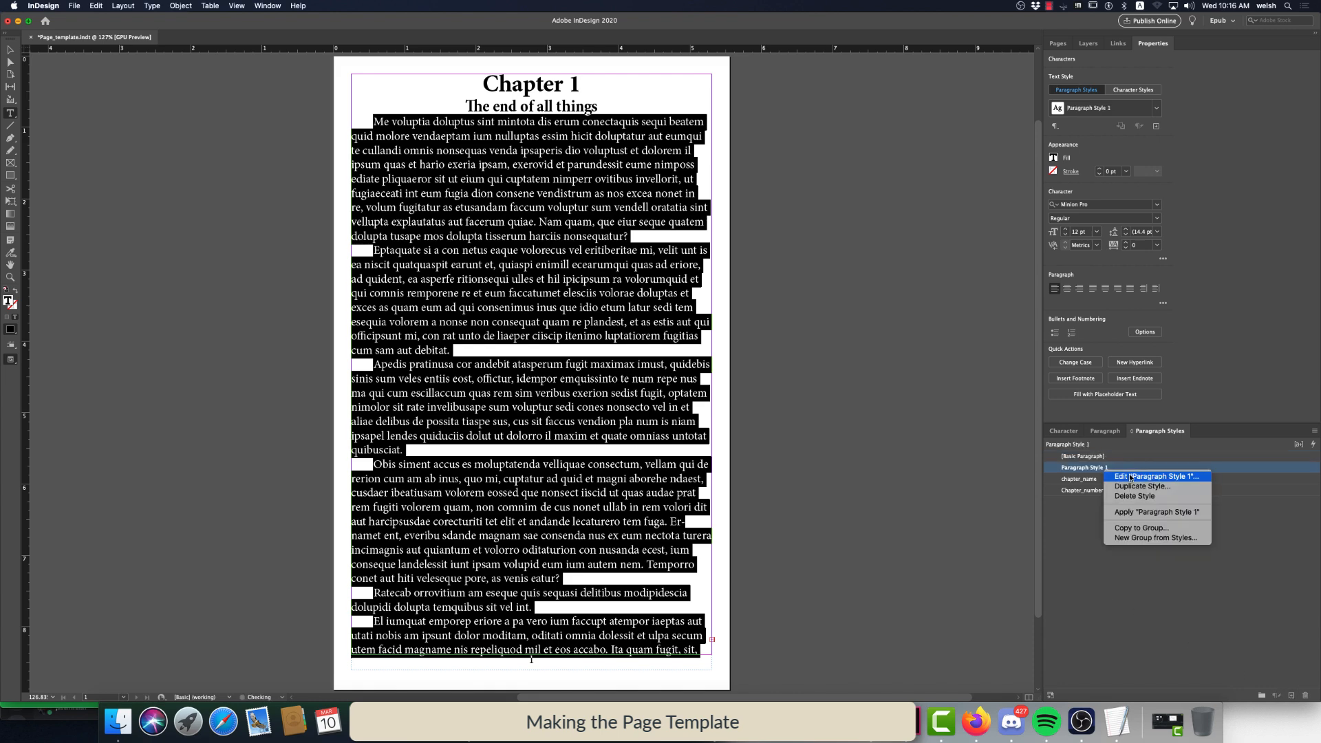
{"action": "left_click", "coordinate": [1131, 477]}
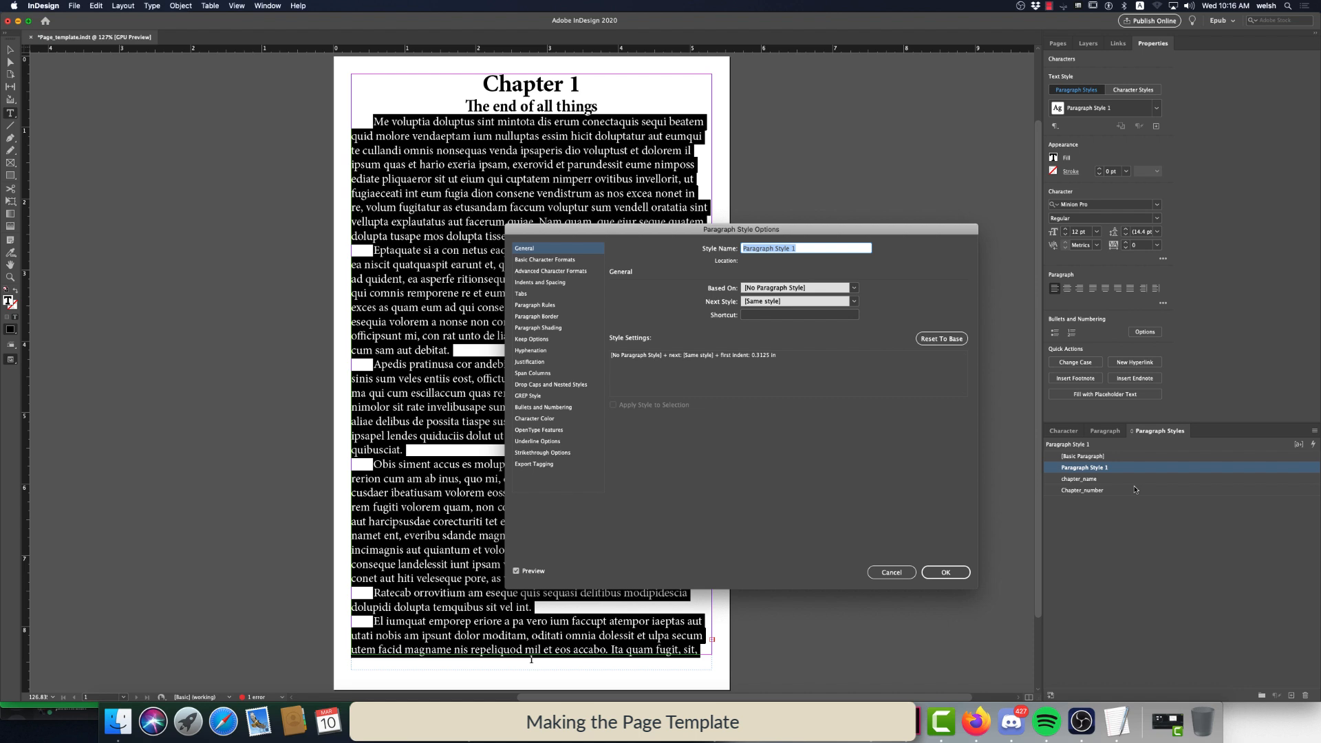
{"action": "type", "text": "Text_body"}
{"action": "left_click", "coordinate": [946, 572]}
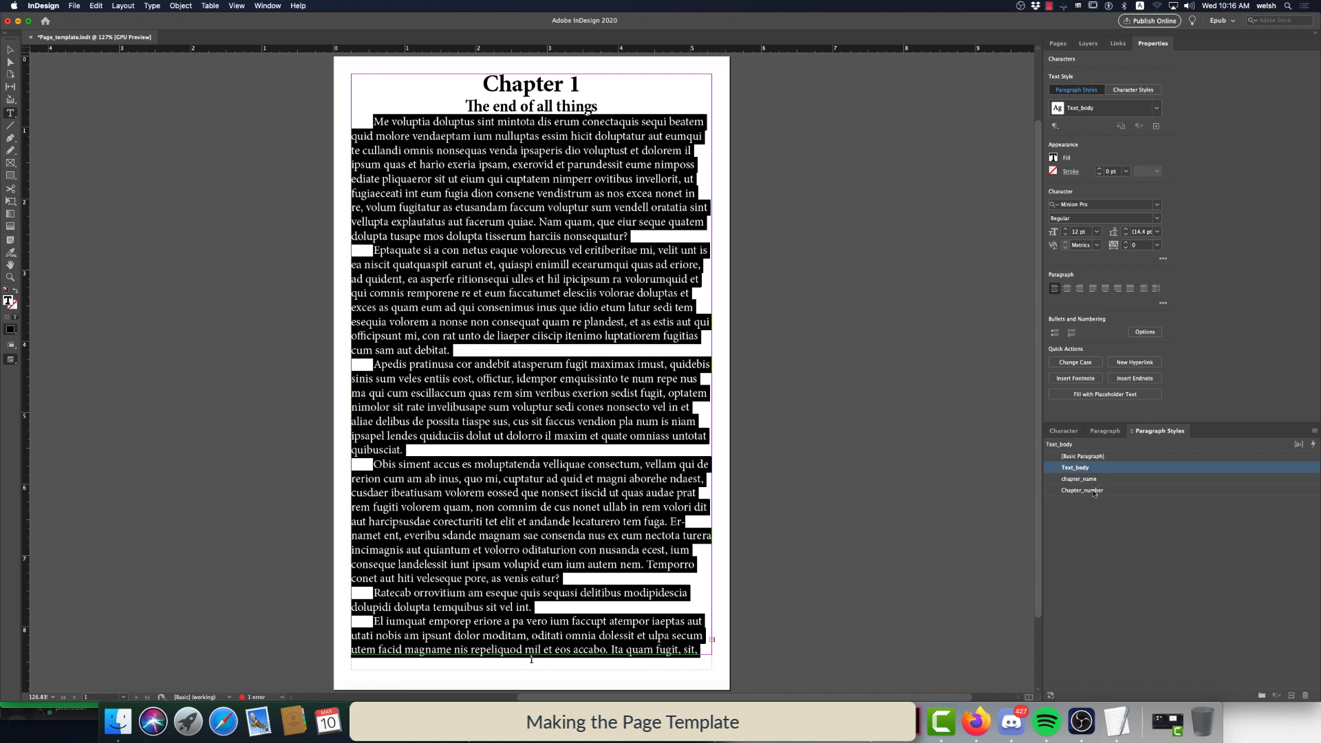
Try the chapter_name and Chapter_number styles on the selected body text, return it to Text_body, and deselect it
{"action": "left_click", "coordinate": [1066, 483]}
{"action": "right_click", "coordinate": [1071, 484]}
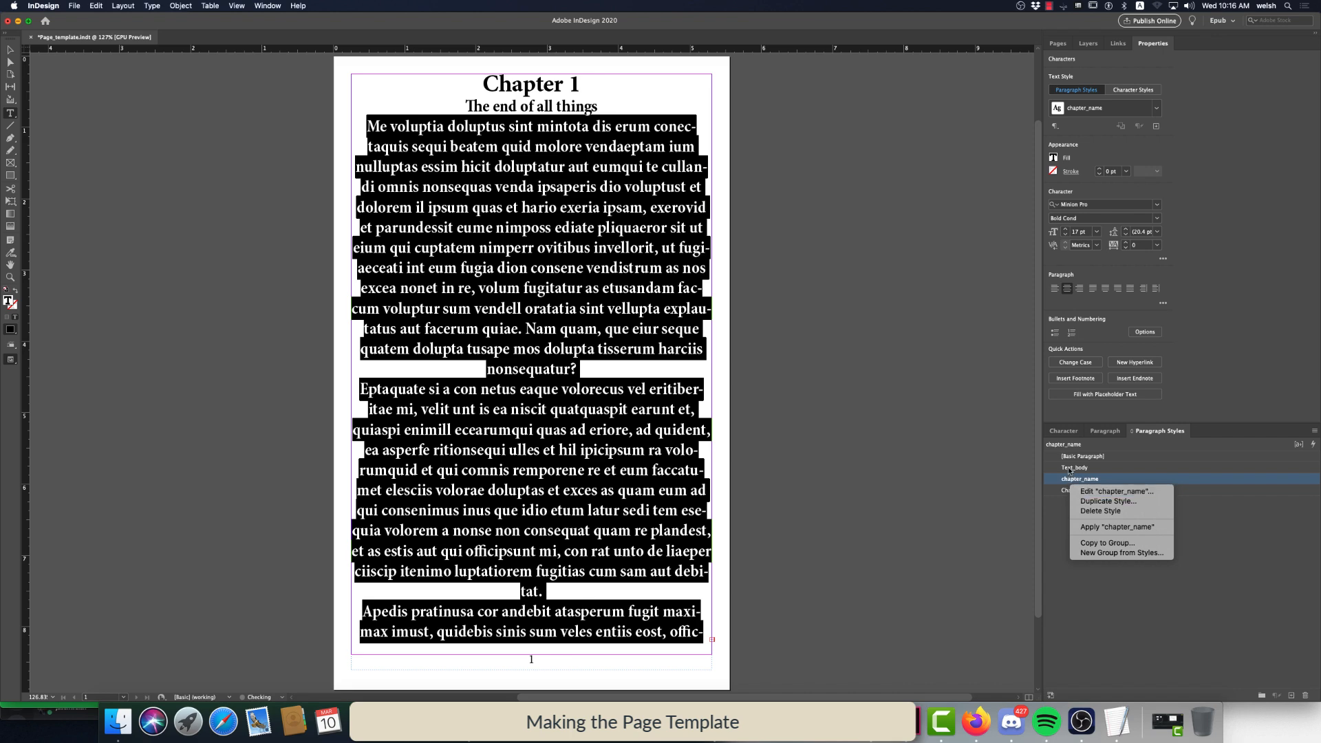
{"action": "left_click", "coordinate": [1070, 471]}
{"action": "left_click", "coordinate": [1071, 469]}
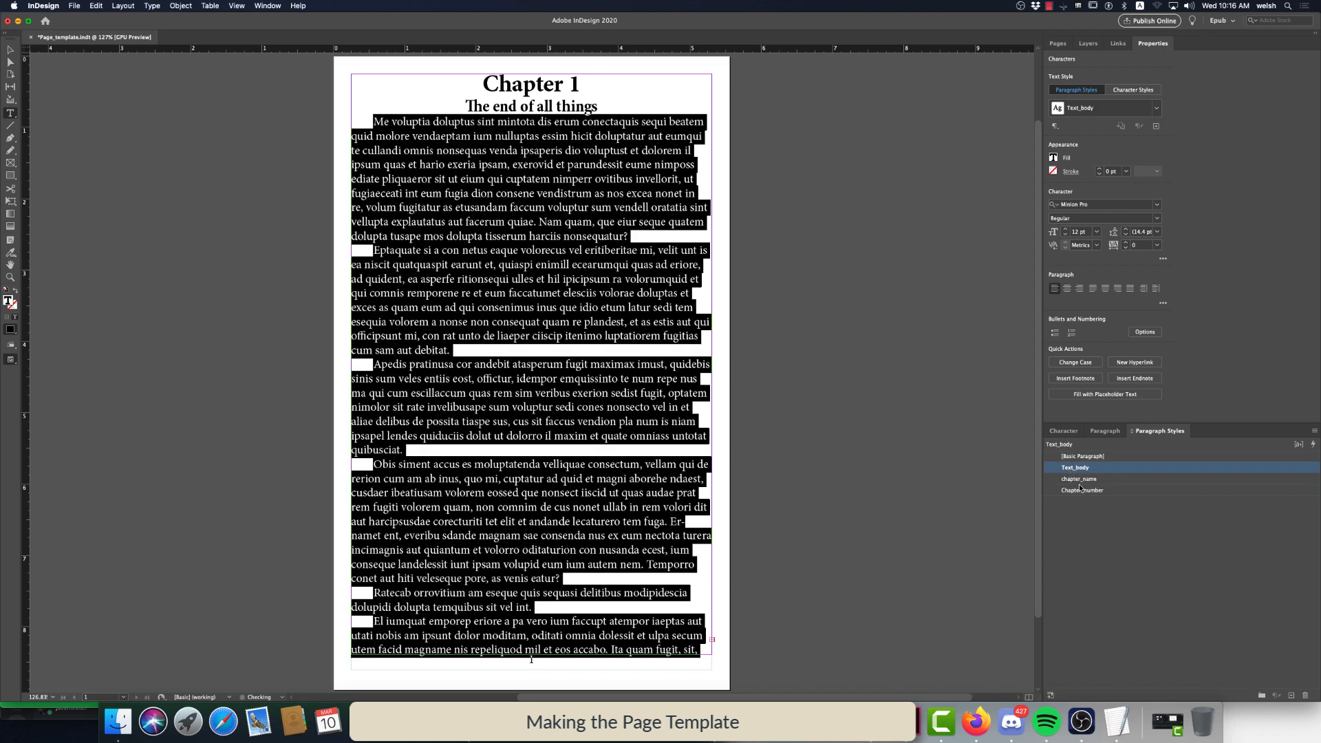
{"action": "left_click", "coordinate": [1081, 481]}
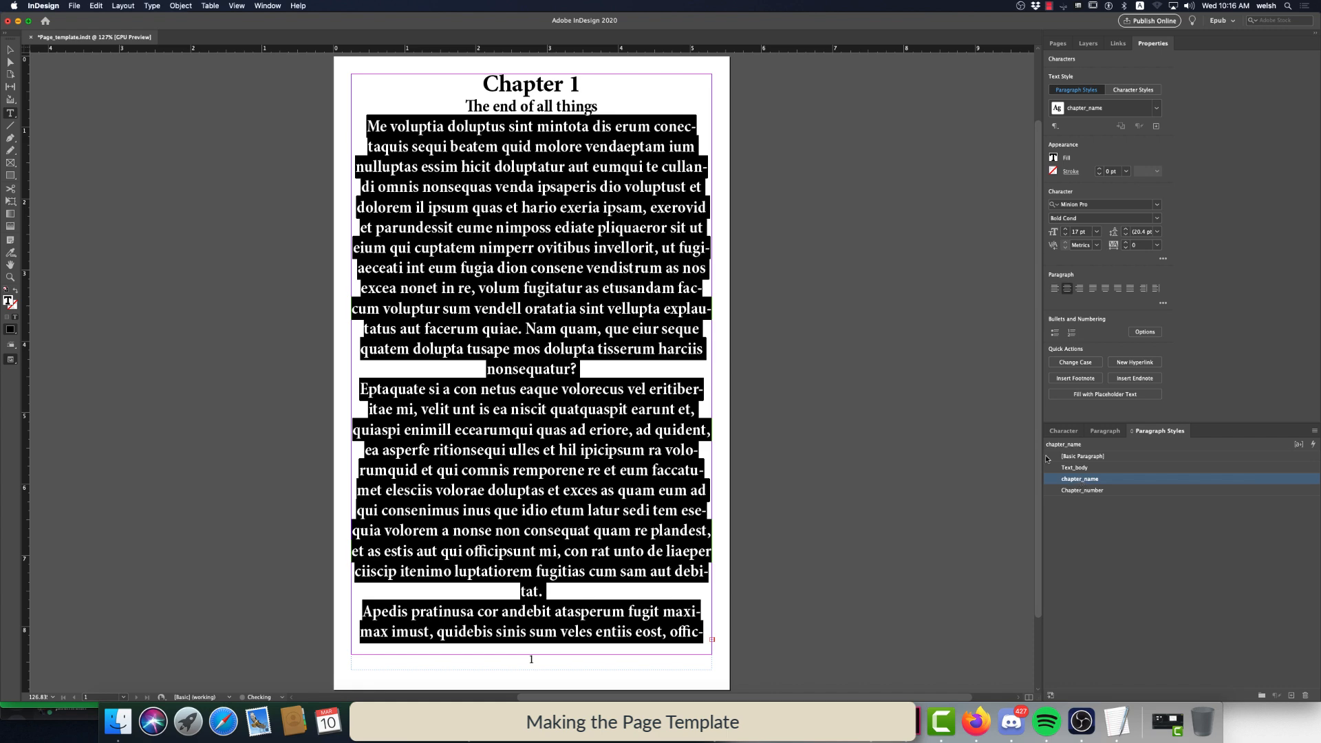
{"action": "left_click", "coordinate": [1061, 467]}
{"action": "left_click", "coordinate": [1070, 481]}
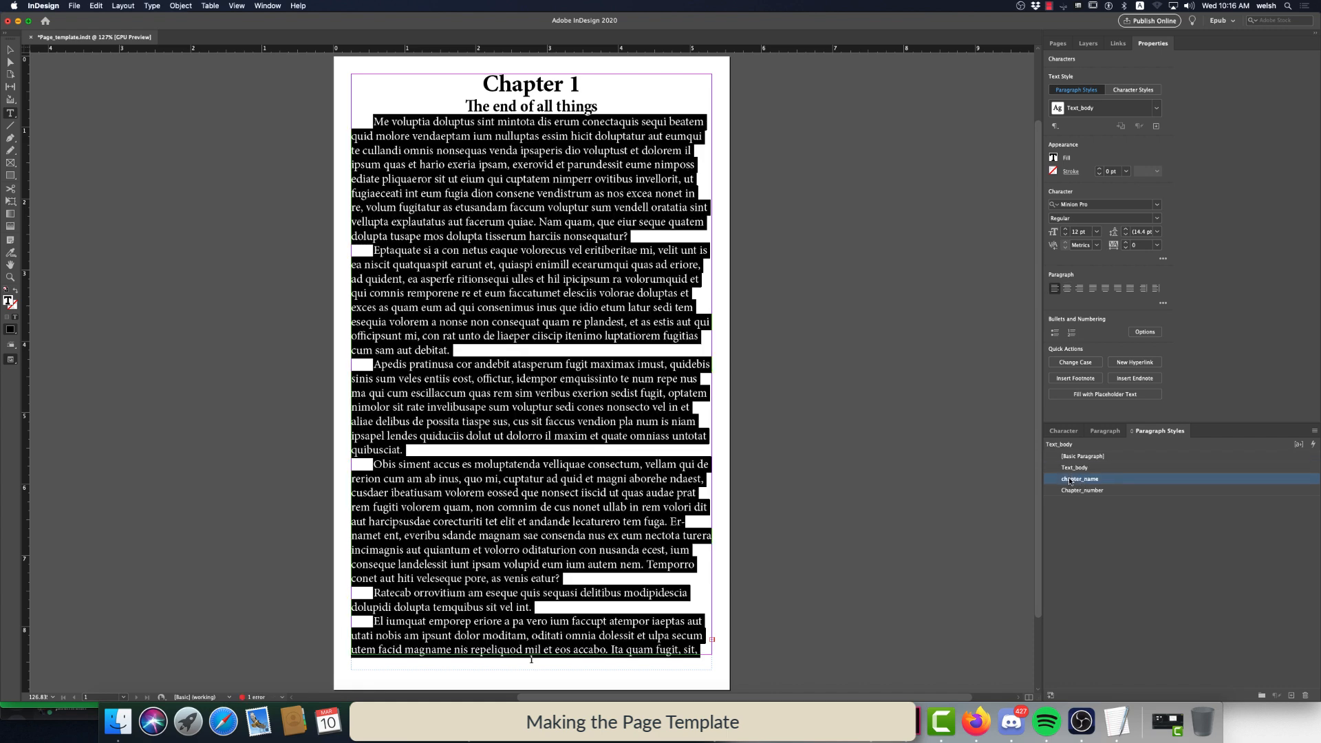
{"action": "left_click", "coordinate": [1071, 469]}
{"action": "left_click", "coordinate": [1076, 491]}
{"action": "left_click", "coordinate": [1076, 482]}
{"action": "left_click", "coordinate": [1074, 468]}
{"action": "left_click", "coordinate": [1077, 491]}
{"action": "left_click", "coordinate": [1077, 480]}
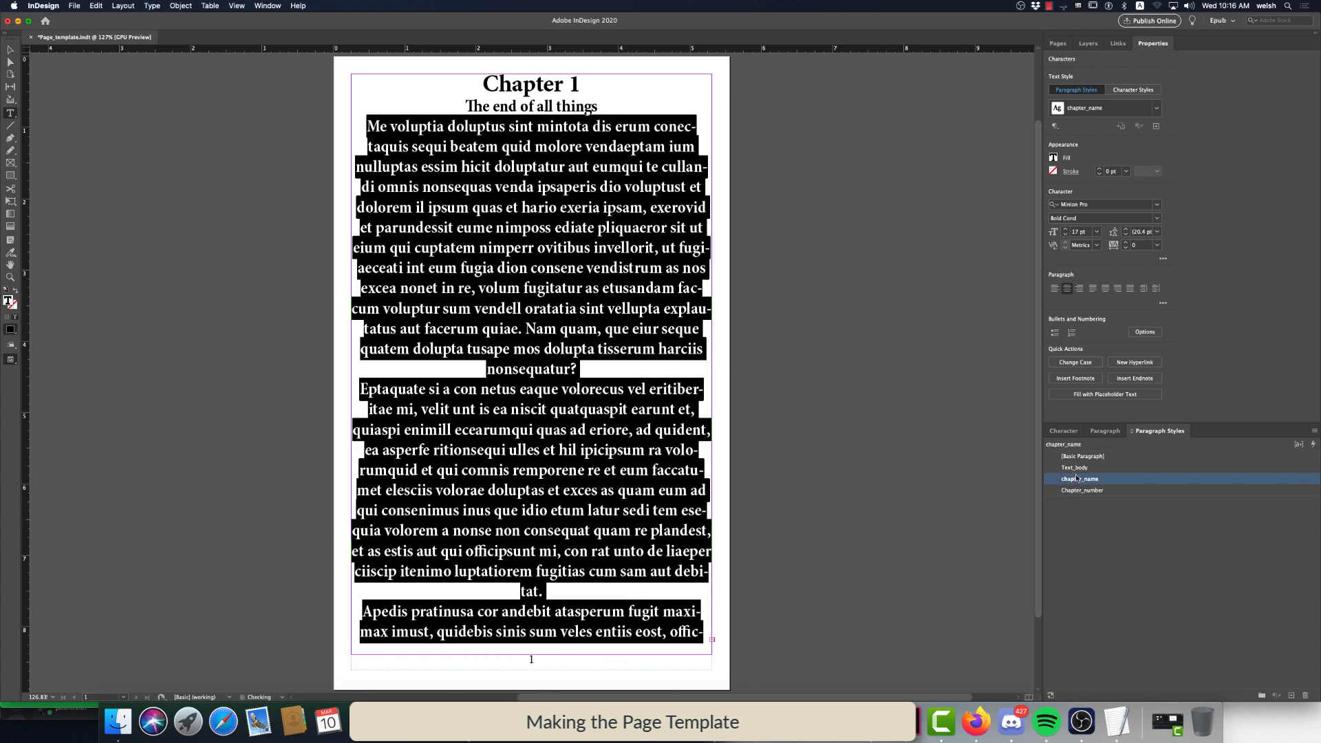
{"action": "left_click", "coordinate": [1078, 469]}
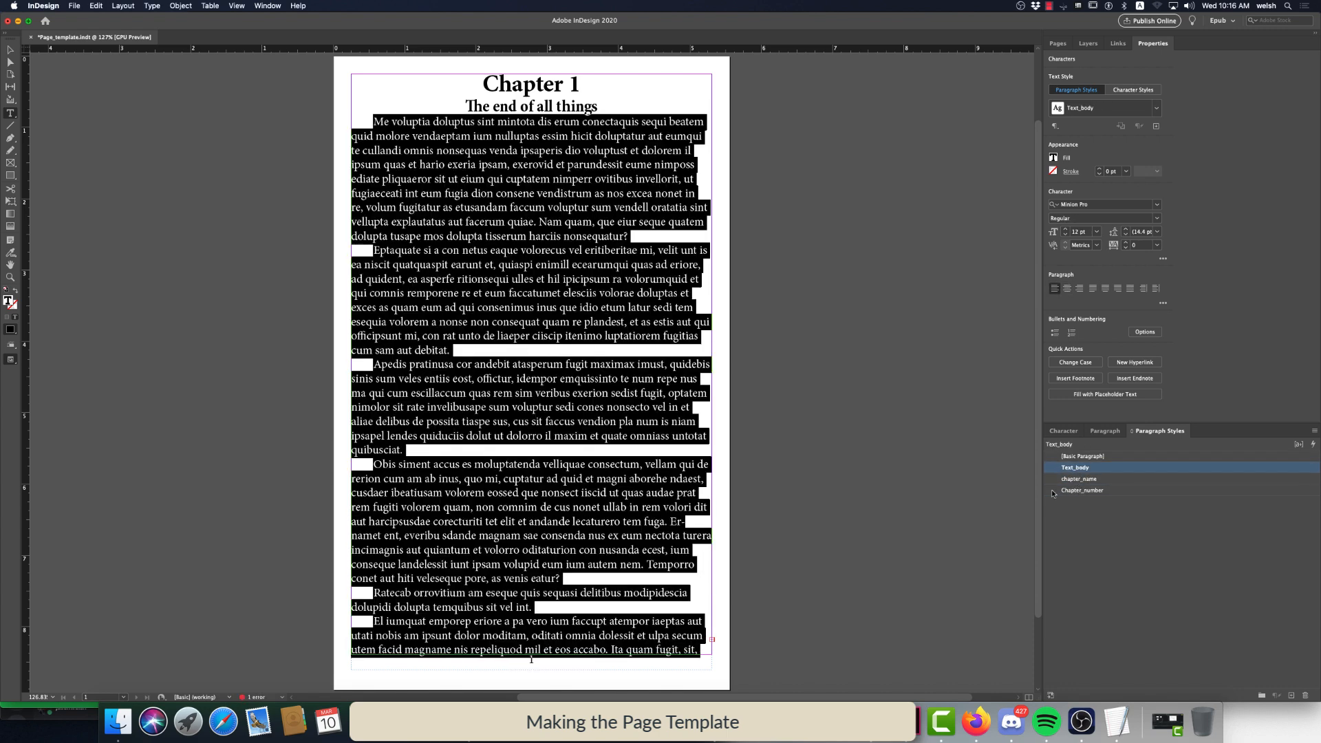
{"action": "left_click", "coordinate": [903, 410]}
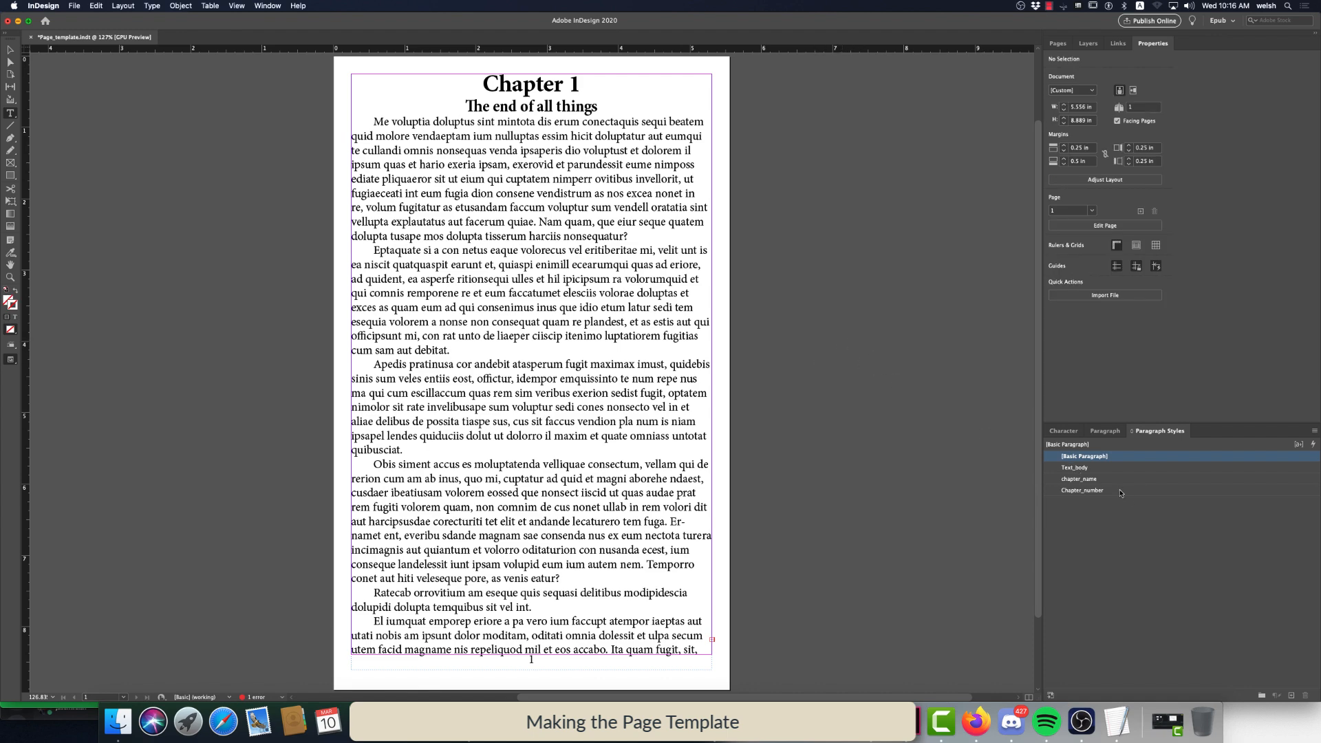
Try font sizes of 14 pt and 11 pt in the Text_body style's options, and return the size to 12 pt
{"action": "right_click", "coordinate": [1075, 470]}
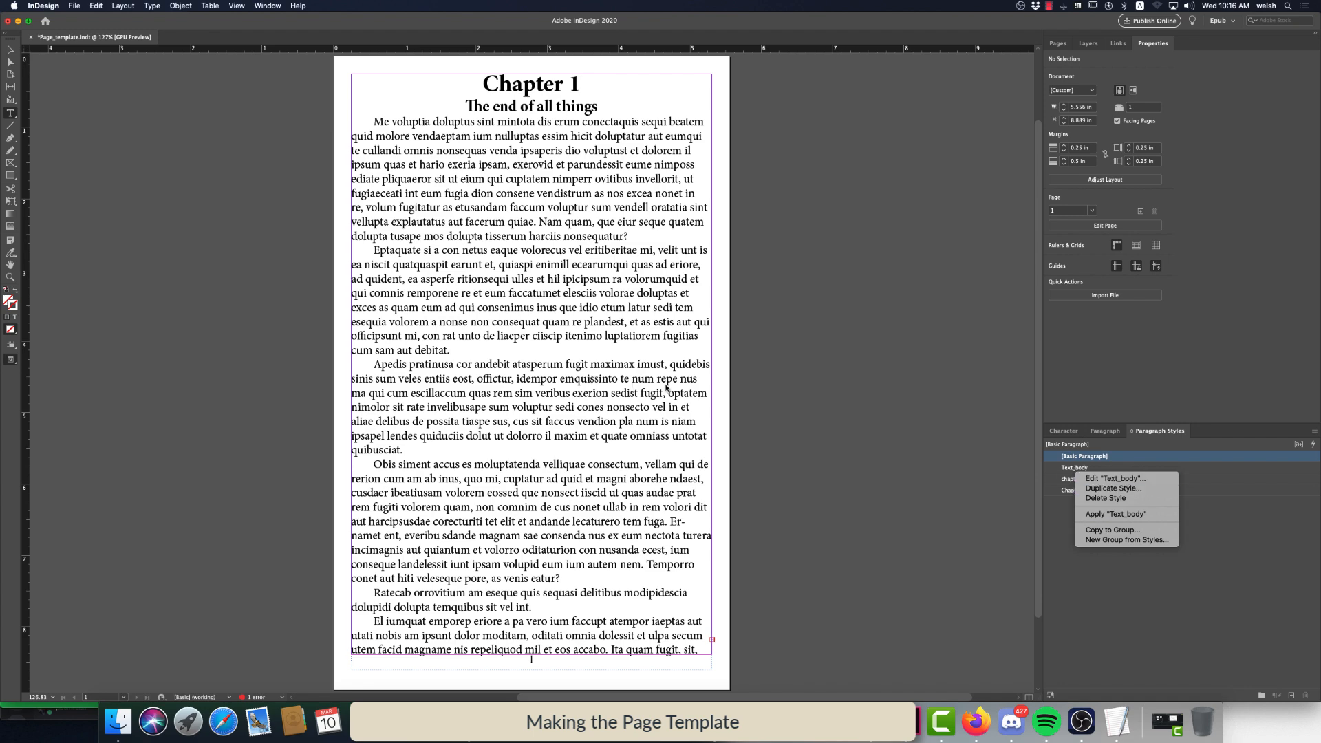
{"action": "left_click", "coordinate": [1088, 482]}
{"action": "left_click_drag", "start_coordinate": [651, 230], "coordinate": [953, 227]}
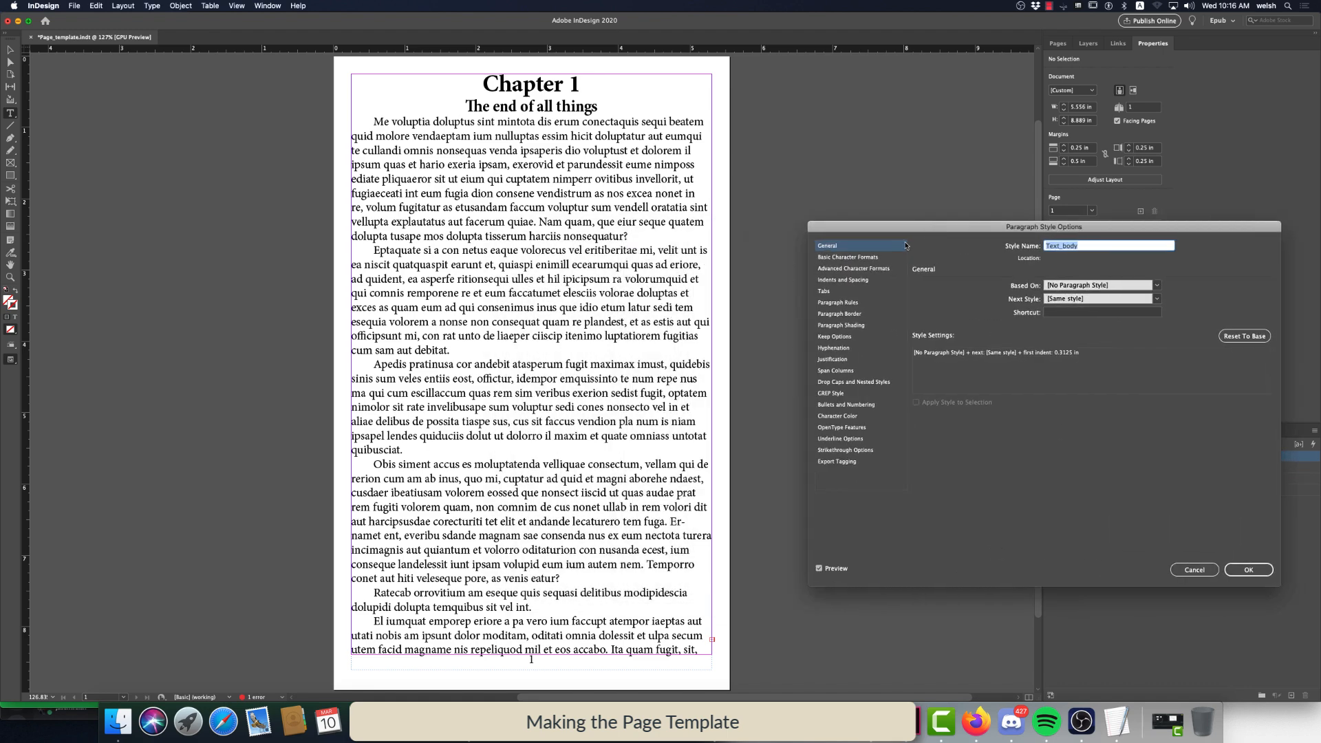
{"action": "left_click", "coordinate": [852, 259]}
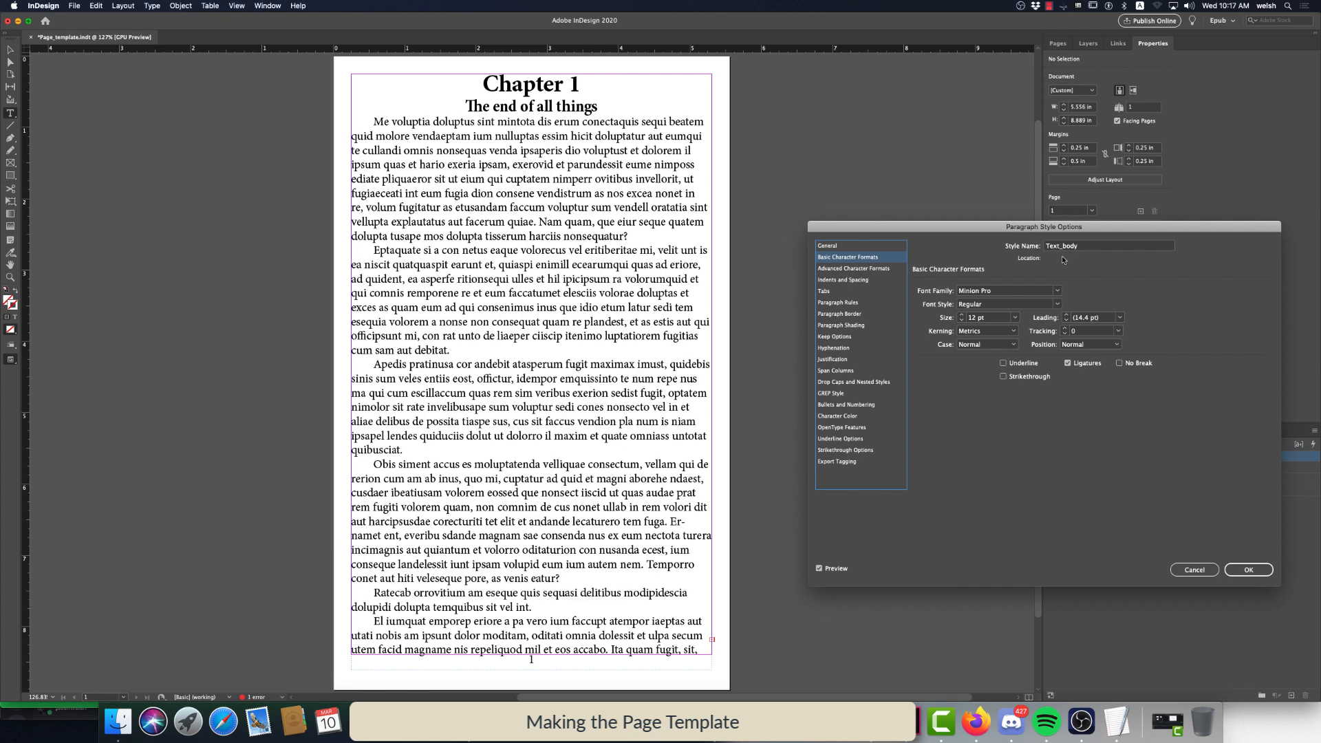
{"action": "left_click", "coordinate": [964, 316]}
{"action": "left_click", "coordinate": [962, 316]}
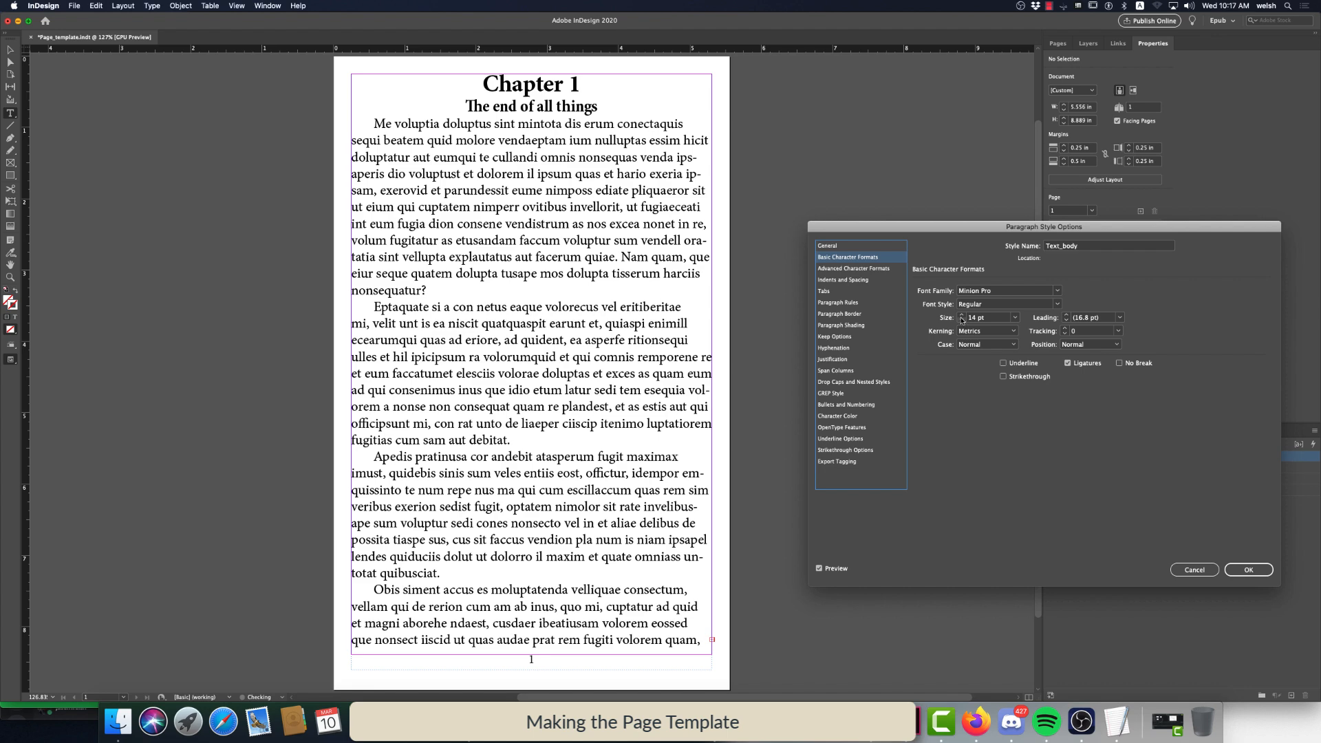
{"action": "left_click", "coordinate": [962, 321]}
{"action": "left_click", "coordinate": [962, 320]}
{"action": "left_click", "coordinate": [962, 321]}
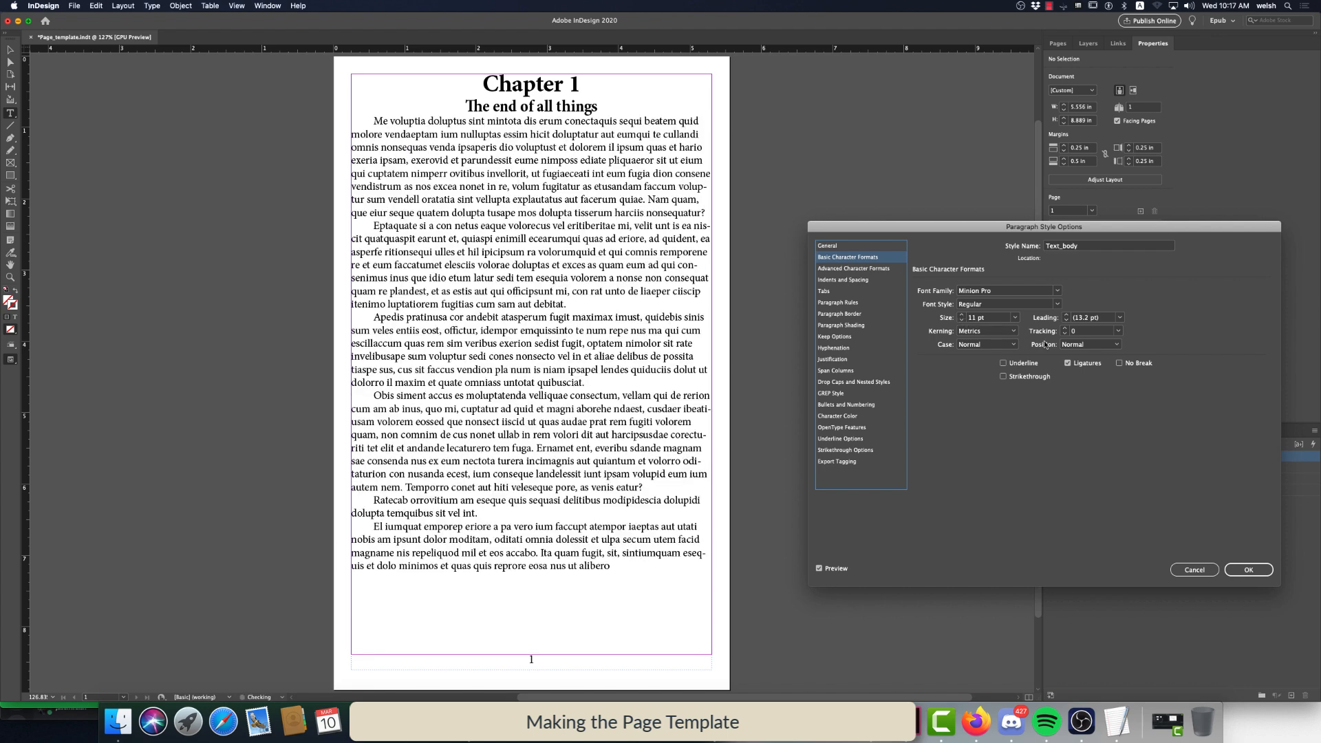
{"action": "left_click", "coordinate": [963, 315]}
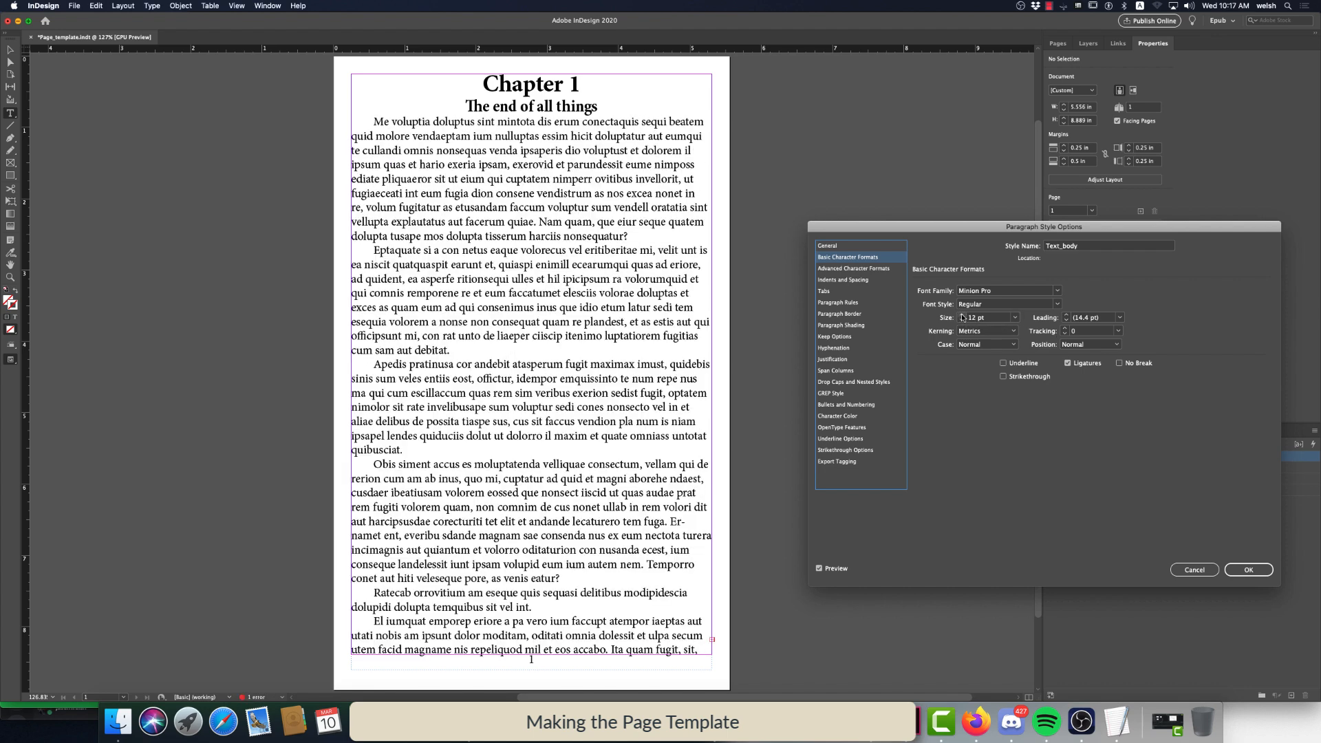
Try a 0.125 in left indent and a 0.0625 in right indent in the Text_body style, and reset both to 0 in
{"action": "left_click", "coordinate": [854, 269]}
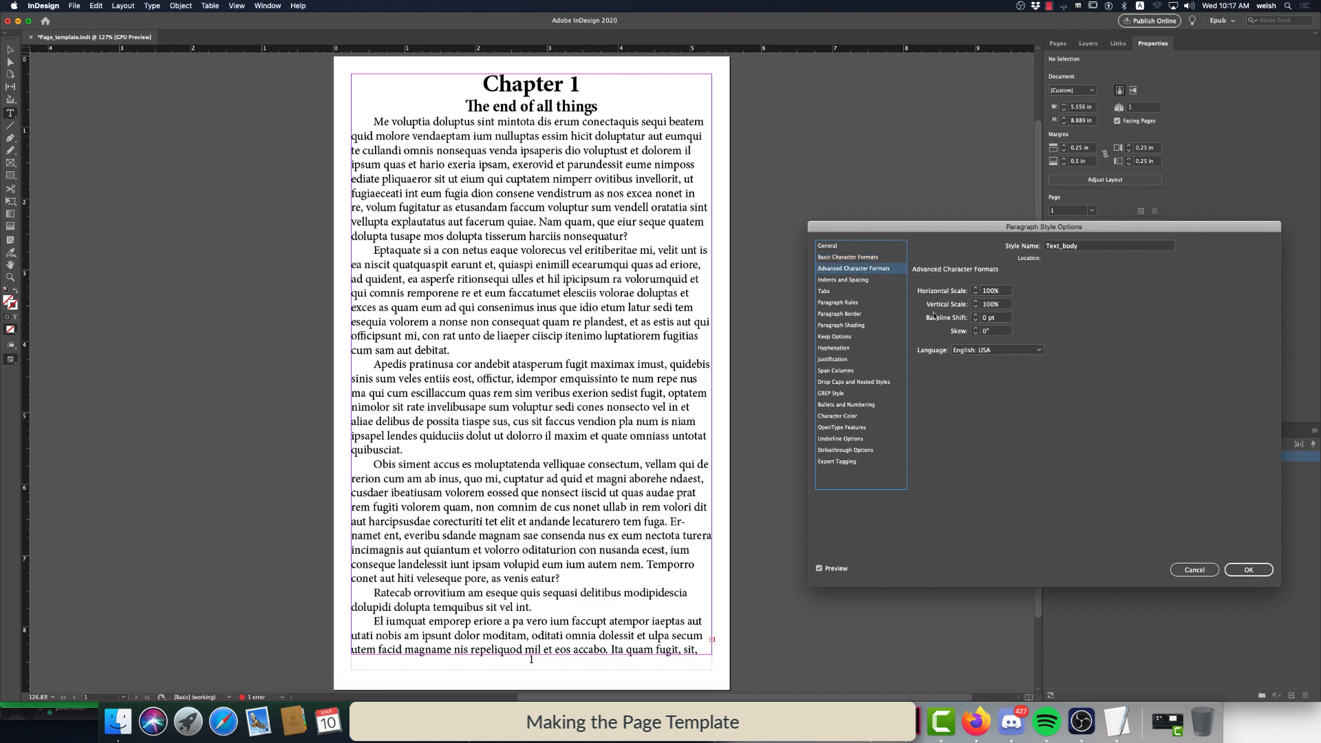
{"action": "left_click", "coordinate": [840, 280]}
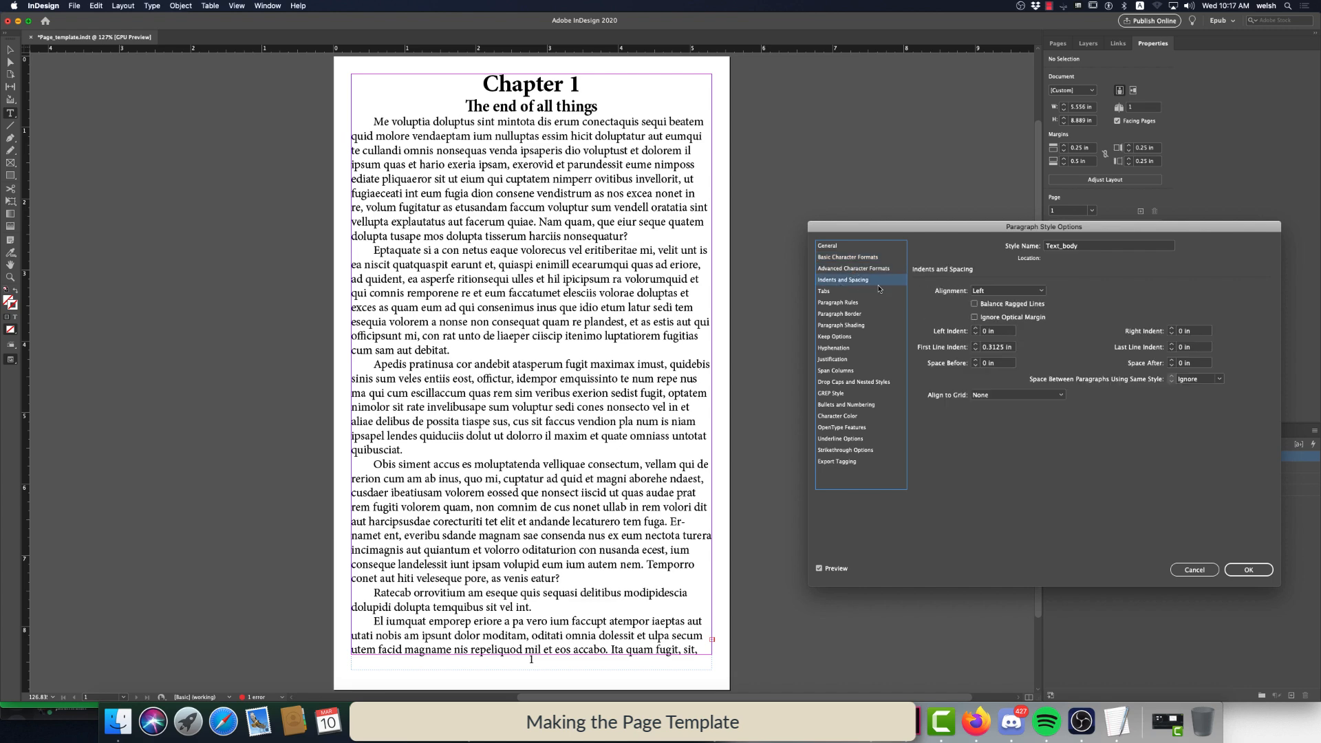
{"action": "left_click", "coordinate": [976, 329]}
{"action": "left_click", "coordinate": [976, 329]}
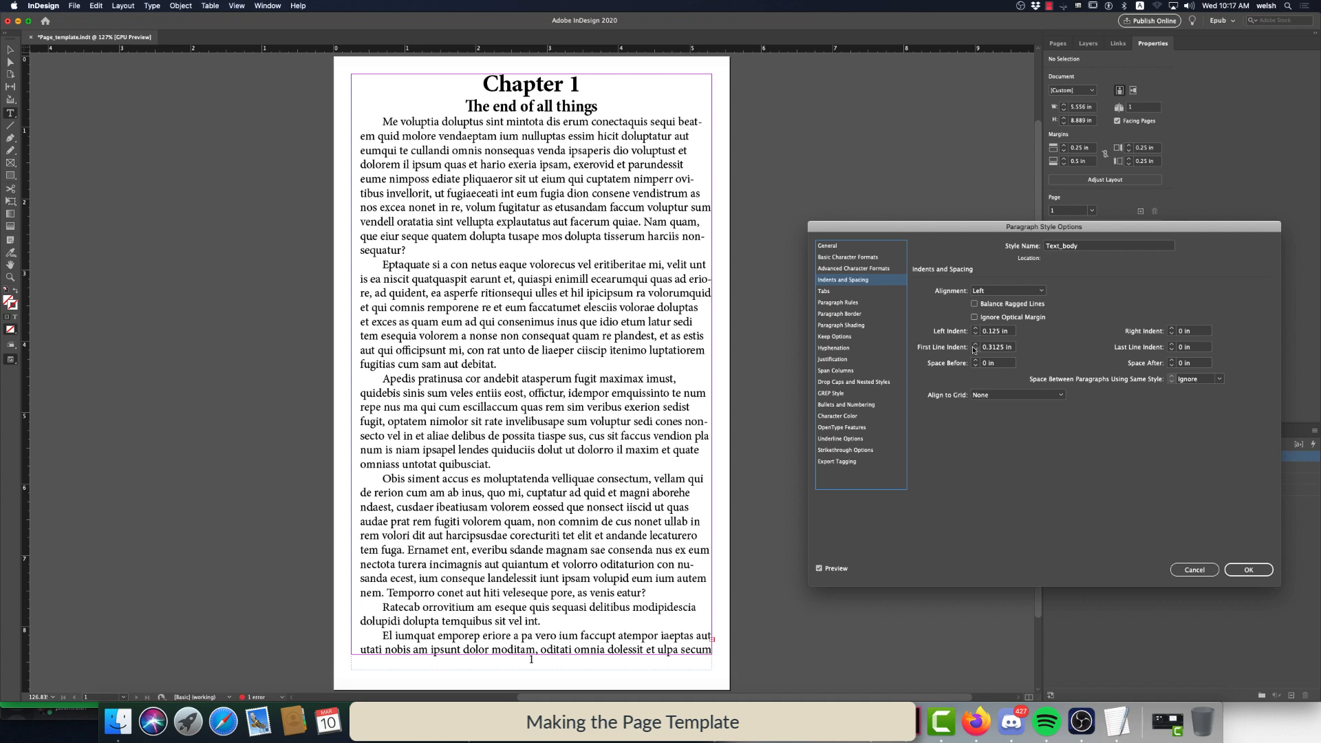
{"action": "left_click", "coordinate": [1172, 329]}
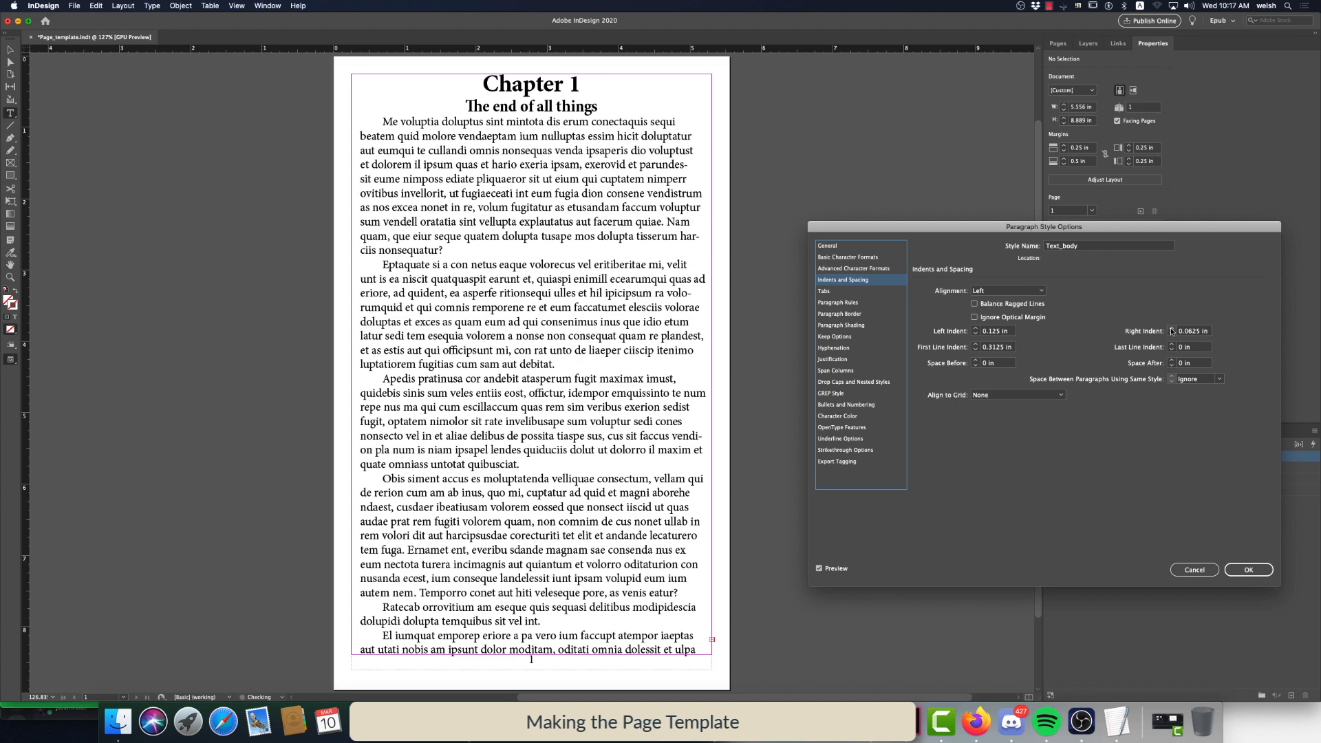
{"action": "left_click", "coordinate": [1172, 335]}
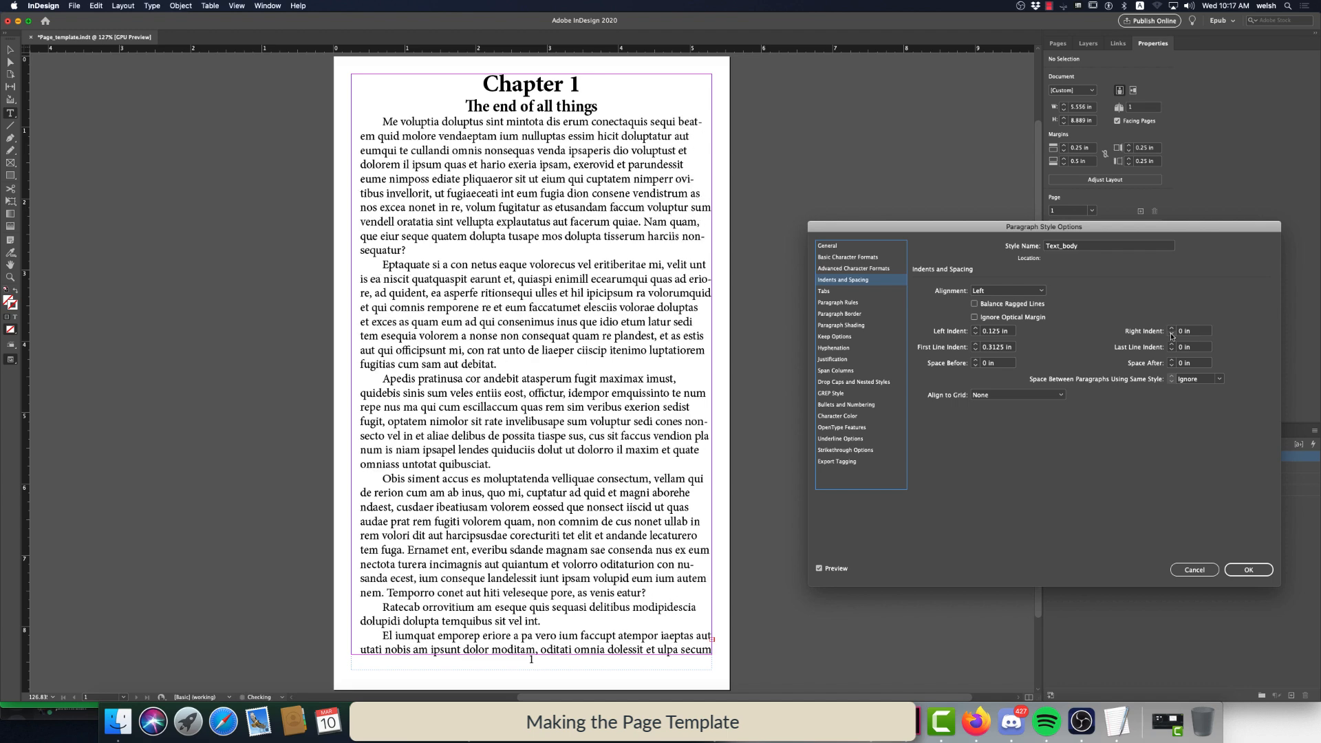
{"action": "left_click", "coordinate": [976, 335]}
{"action": "left_click", "coordinate": [976, 334]}
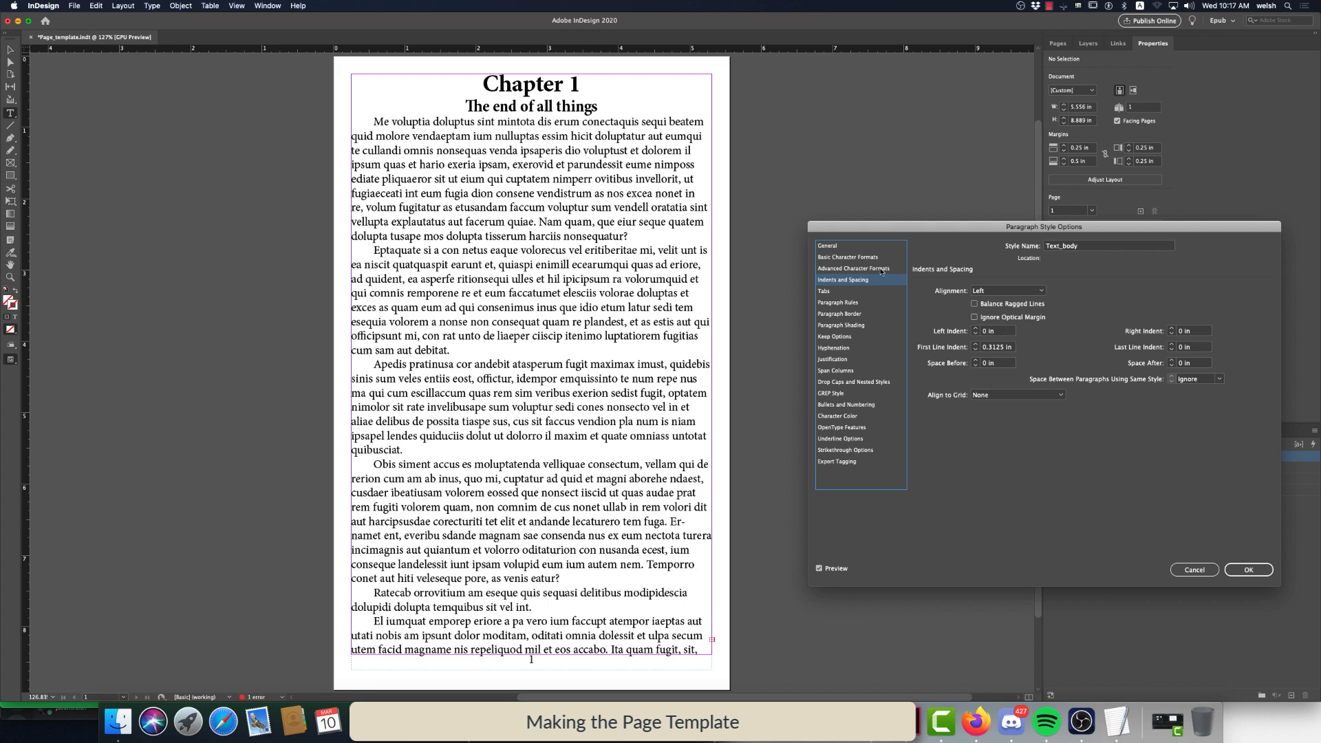
{"action": "left_click", "coordinate": [1247, 571]}
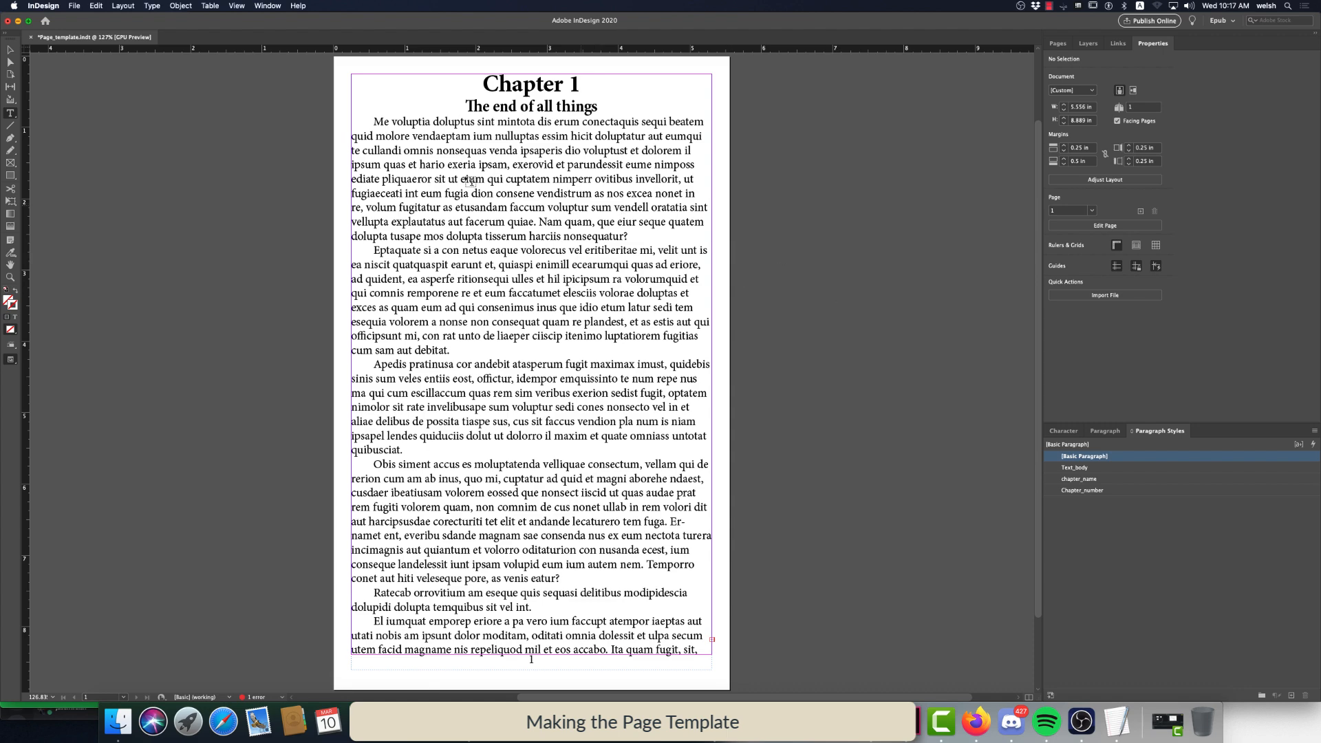
Delete the sample text frame from the page and save the page template
{"action": "key", "text": "v"}
{"action": "left_click", "coordinate": [468, 128]}
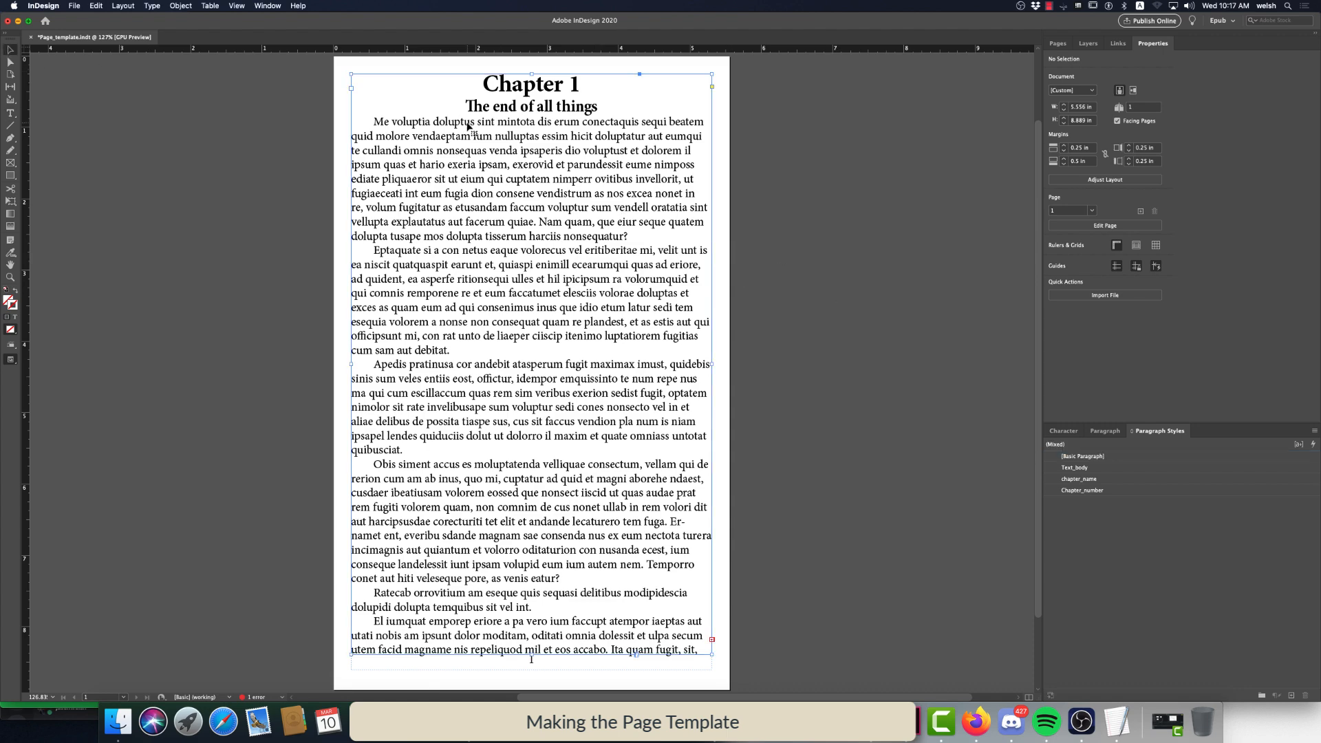
{"action": "key", "text": "Delete"}
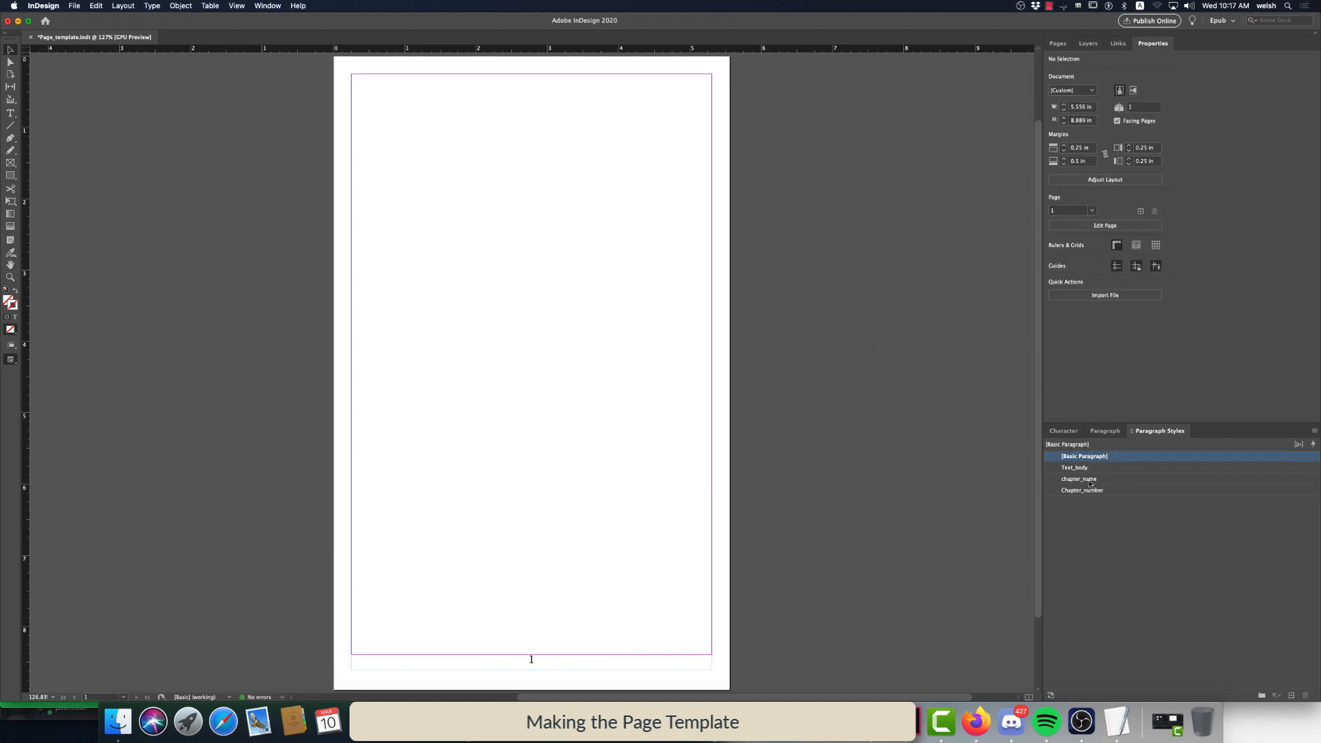
{"action": "left_click", "coordinate": [75, 6]}
{"action": "left_click", "coordinate": [99, 72]}
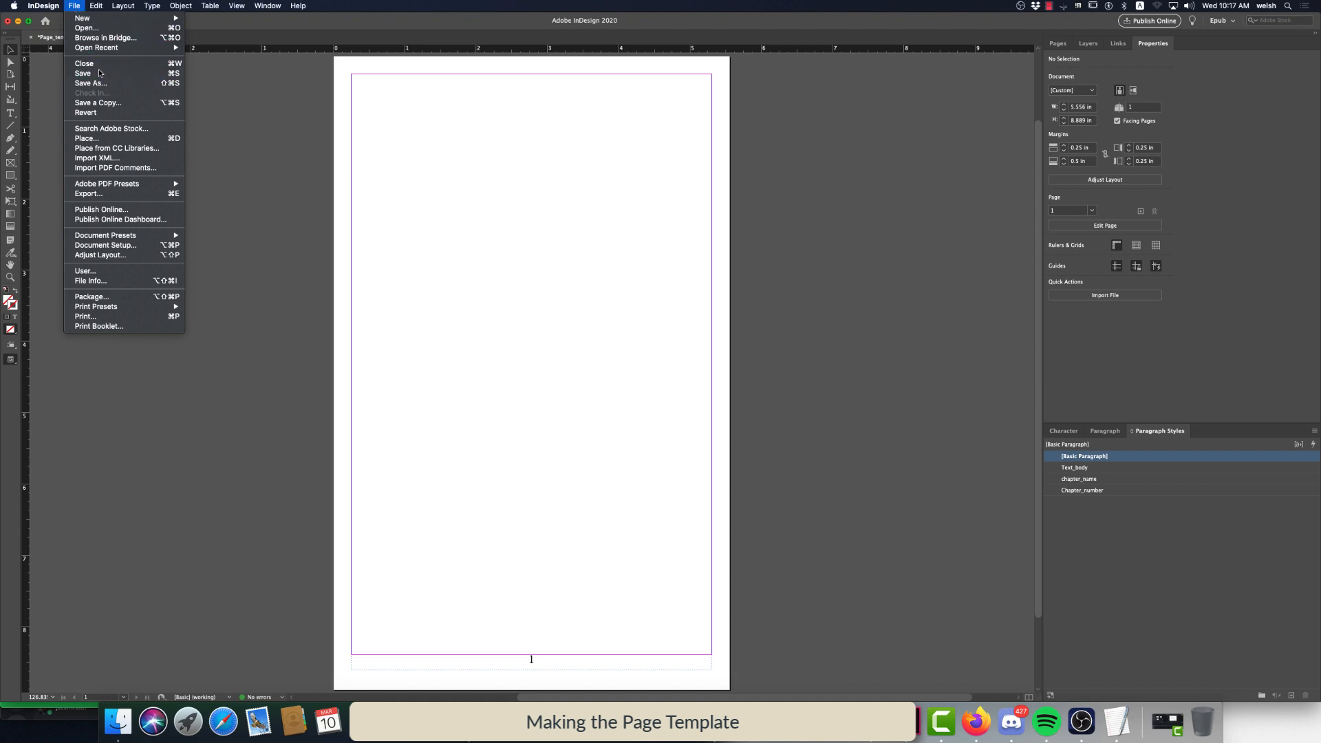
Start a new document and name it ToC_template
{"action": "left_click", "coordinate": [73, 6]}
{"action": "left_click", "coordinate": [73, 57]}
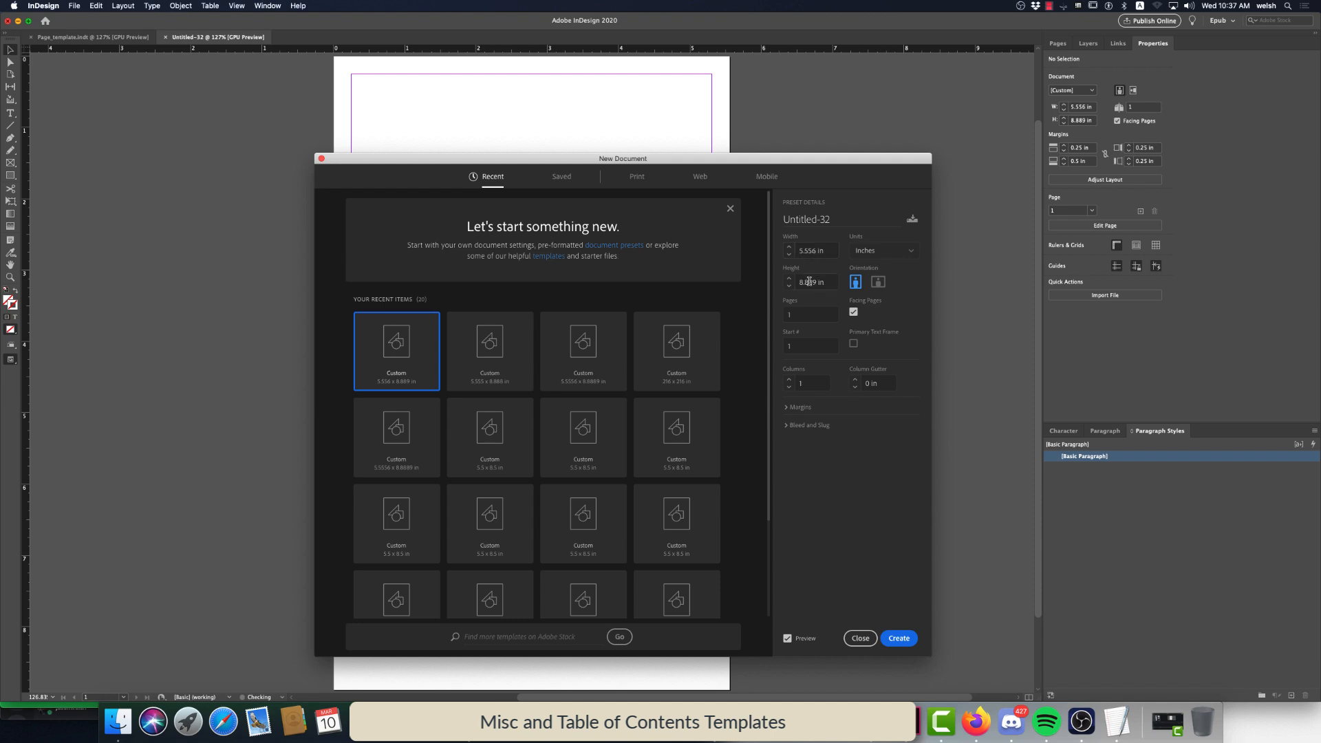
{"action": "left_click_drag", "start_coordinate": [832, 219], "coordinate": [755, 214]}
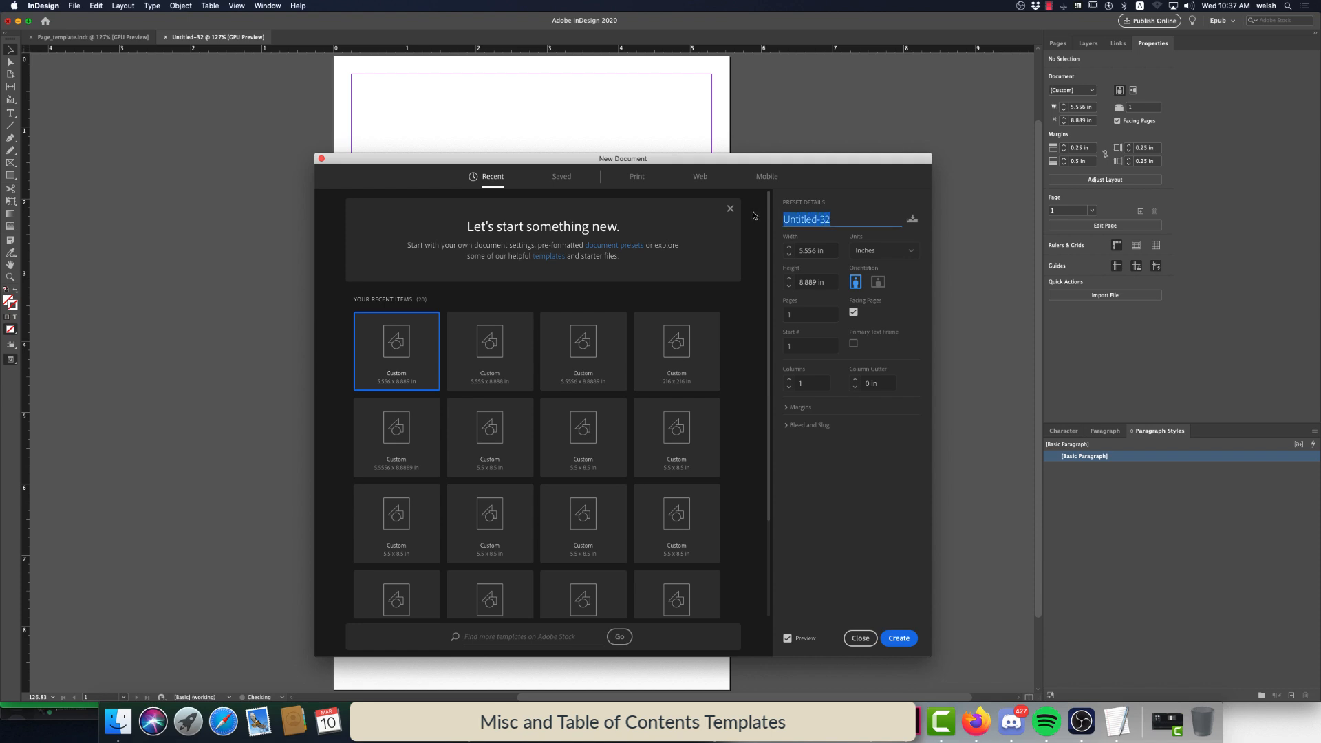
{"action": "type", "text": "TOC_template"}
{"action": "double_click", "coordinate": [797, 220]}
{"action": "key", "text": "Left"}
{"action": "key", "text": "BackSpace"}
{"action": "type", "text": "o"}
{"action": "left_click", "coordinate": [785, 221]}
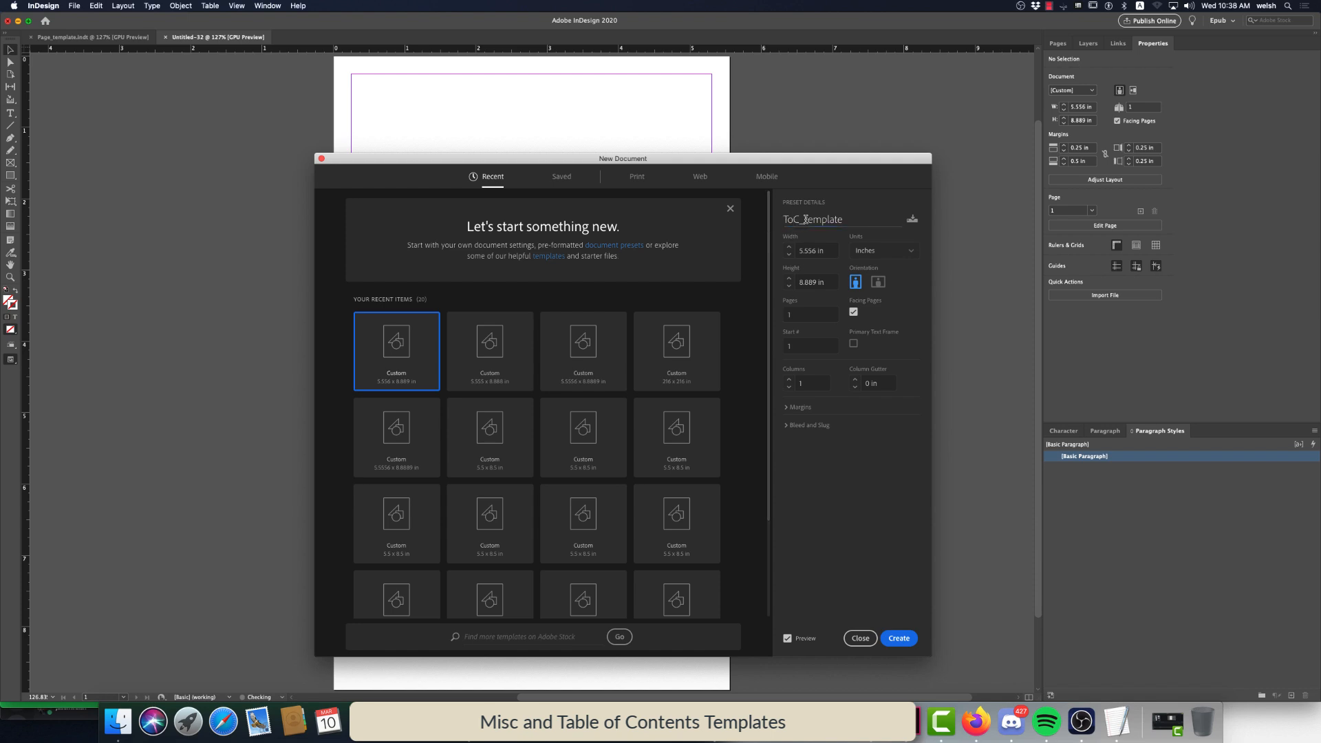
{"action": "double_click", "coordinate": [799, 219]}
Expand the margin settings, turn off facing pages, and create the document
{"action": "left_click", "coordinate": [798, 407]}
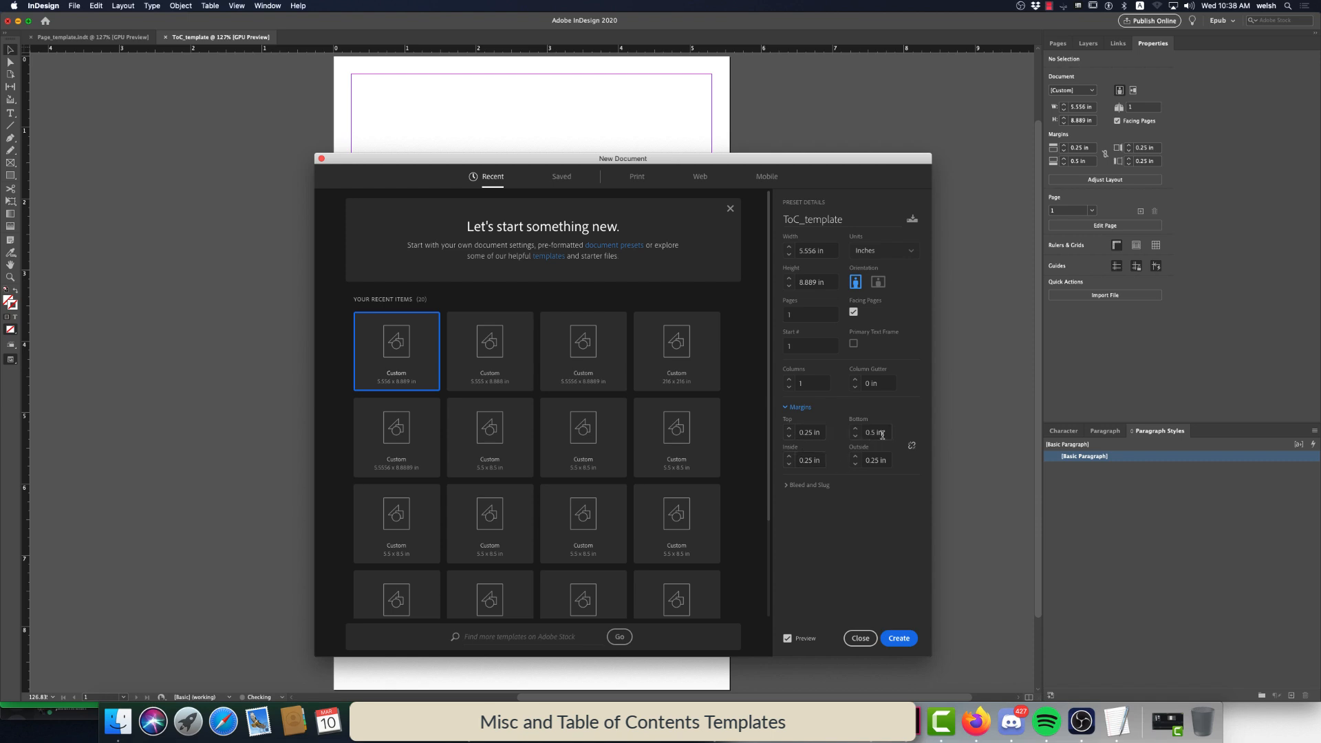
{"action": "left_click_drag", "start_coordinate": [884, 432], "coordinate": [863, 431]}
{"action": "left_click", "coordinate": [854, 313]}
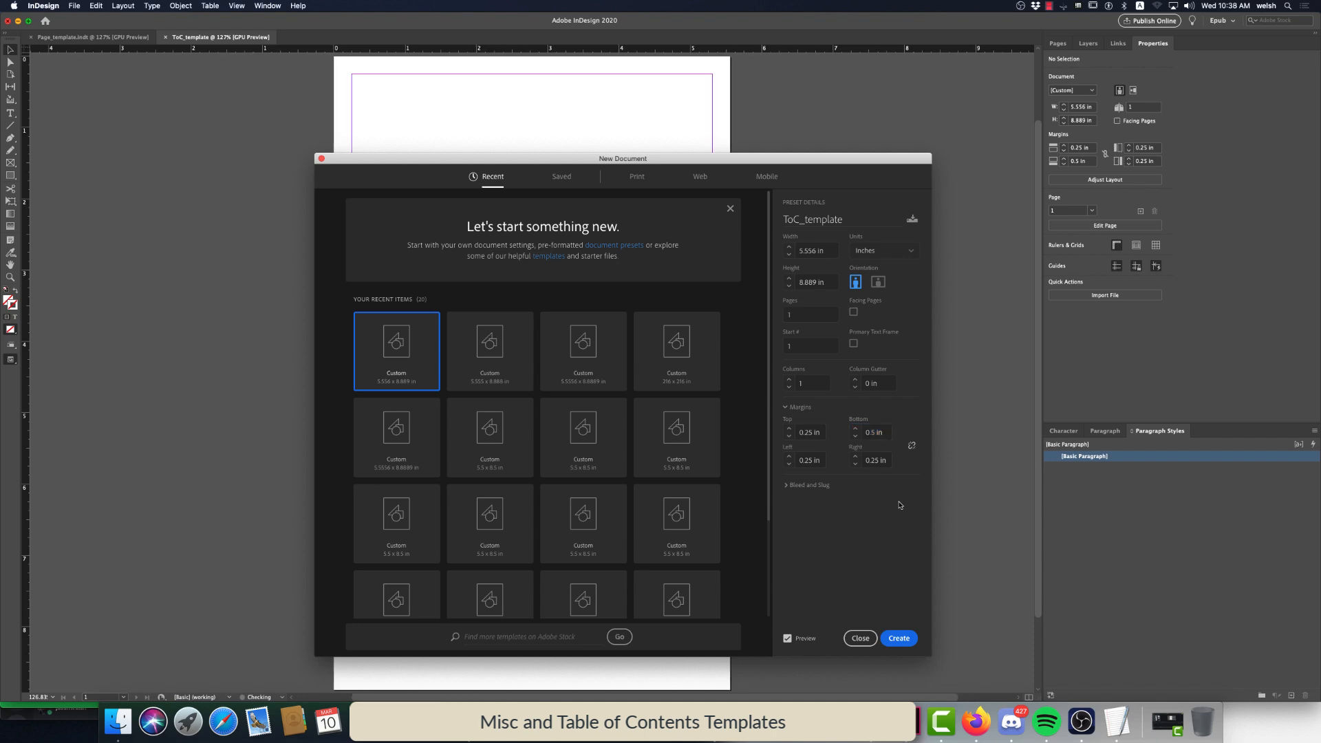
{"action": "left_click", "coordinate": [898, 639]}
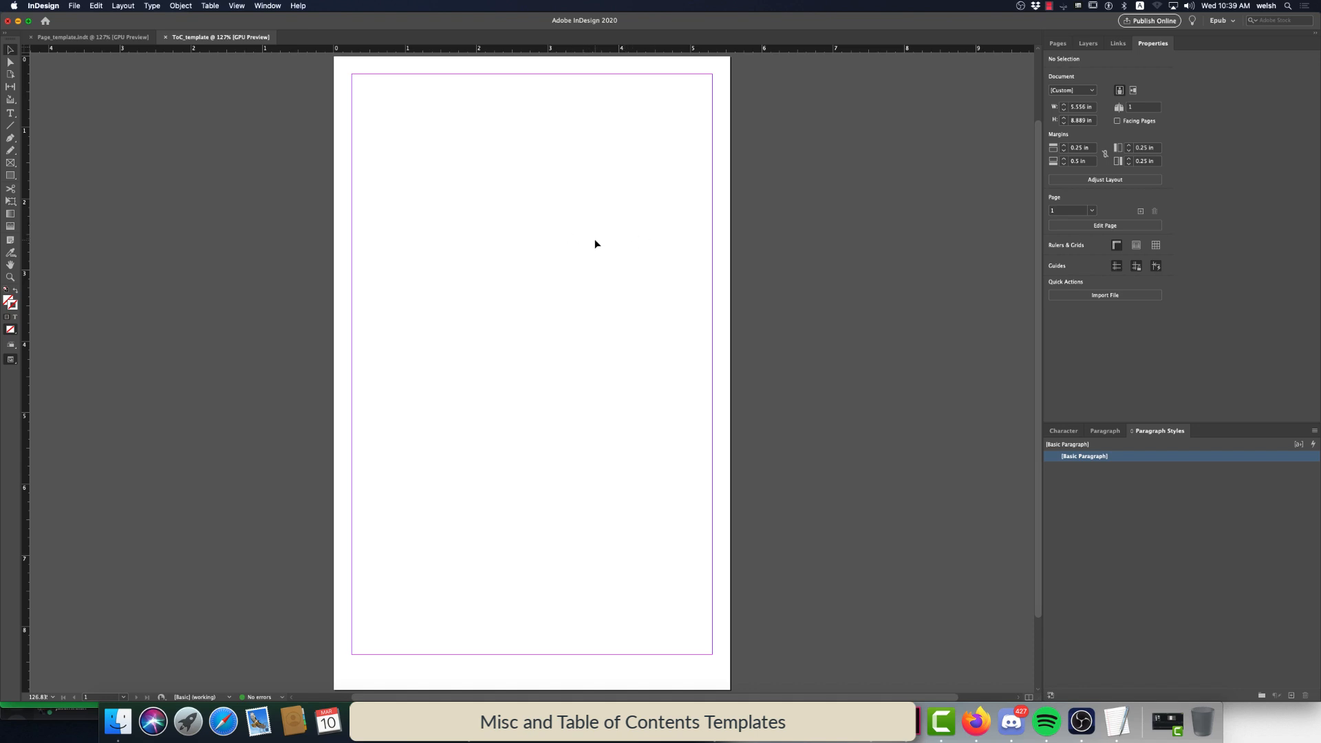
Set the page numbering style of the document's first page to A, B, C, D
{"action": "left_click", "coordinate": [1058, 43]}
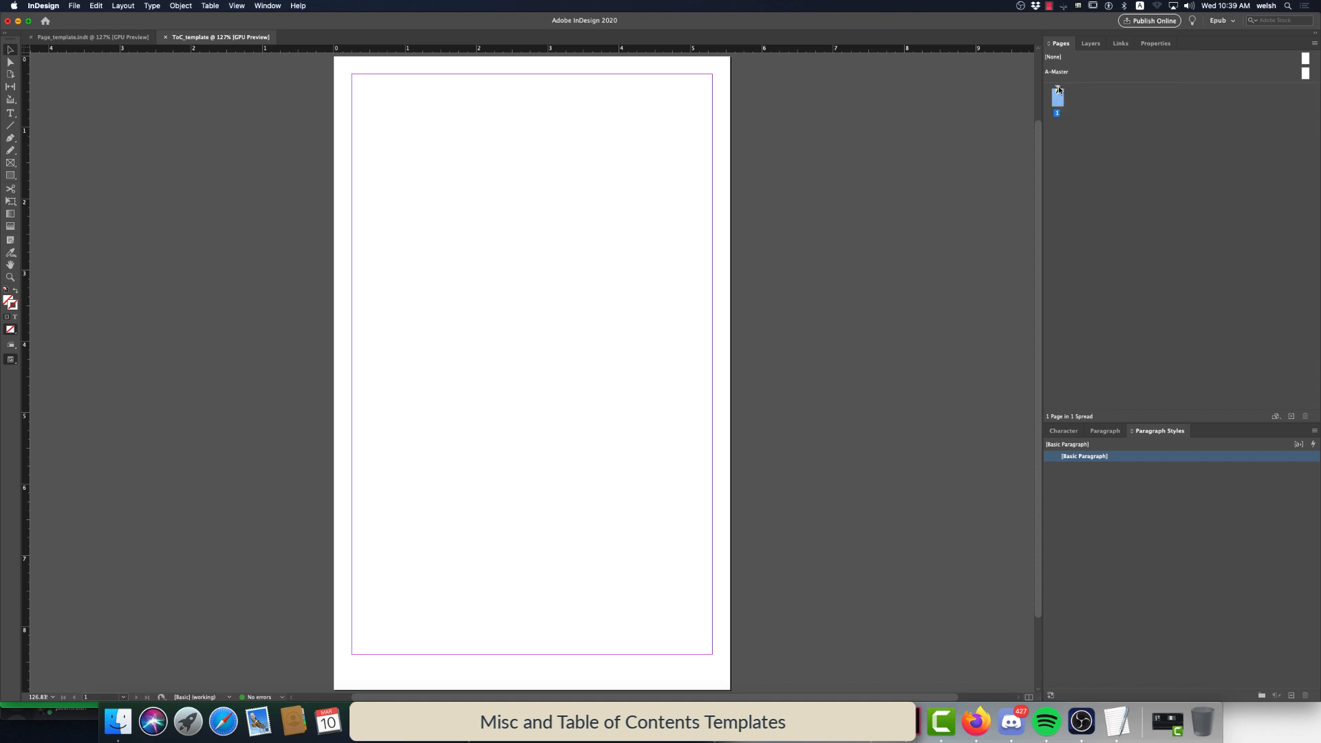
{"action": "double_click", "coordinate": [1059, 89]}
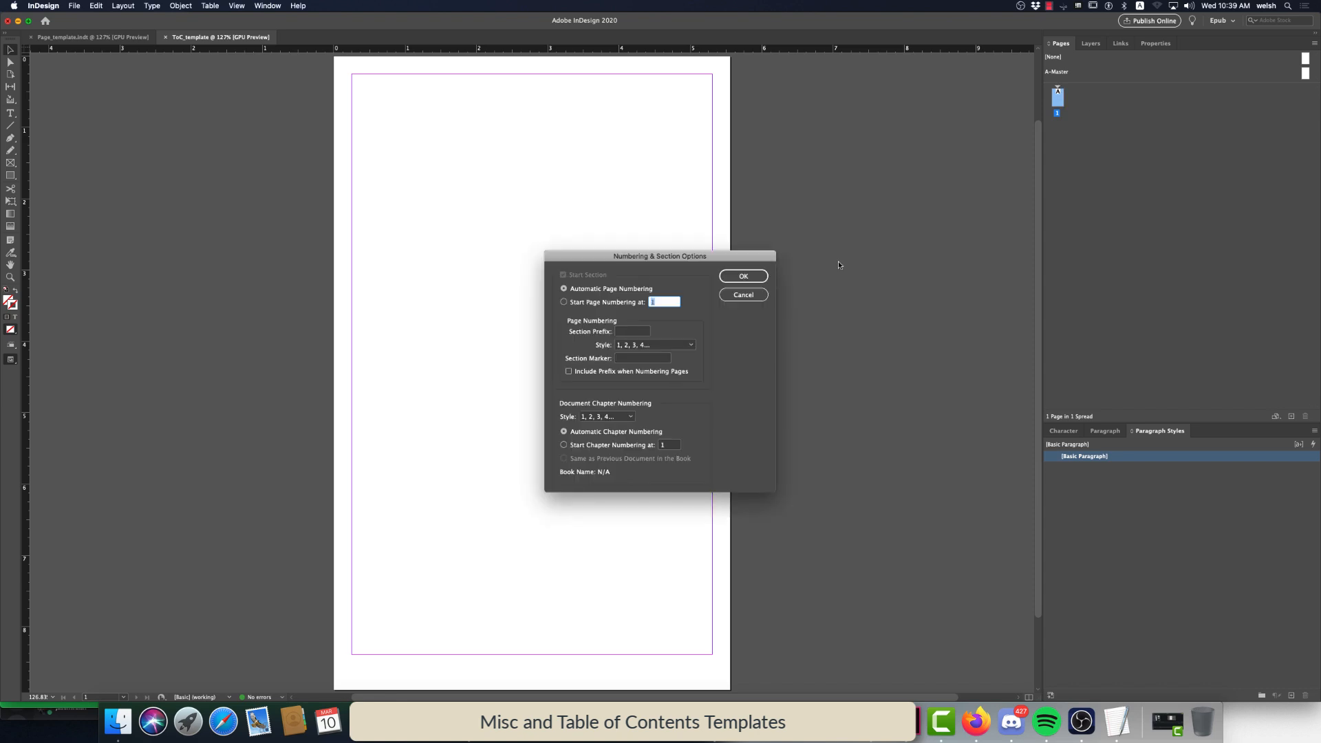
{"action": "left_click", "coordinate": [614, 349]}
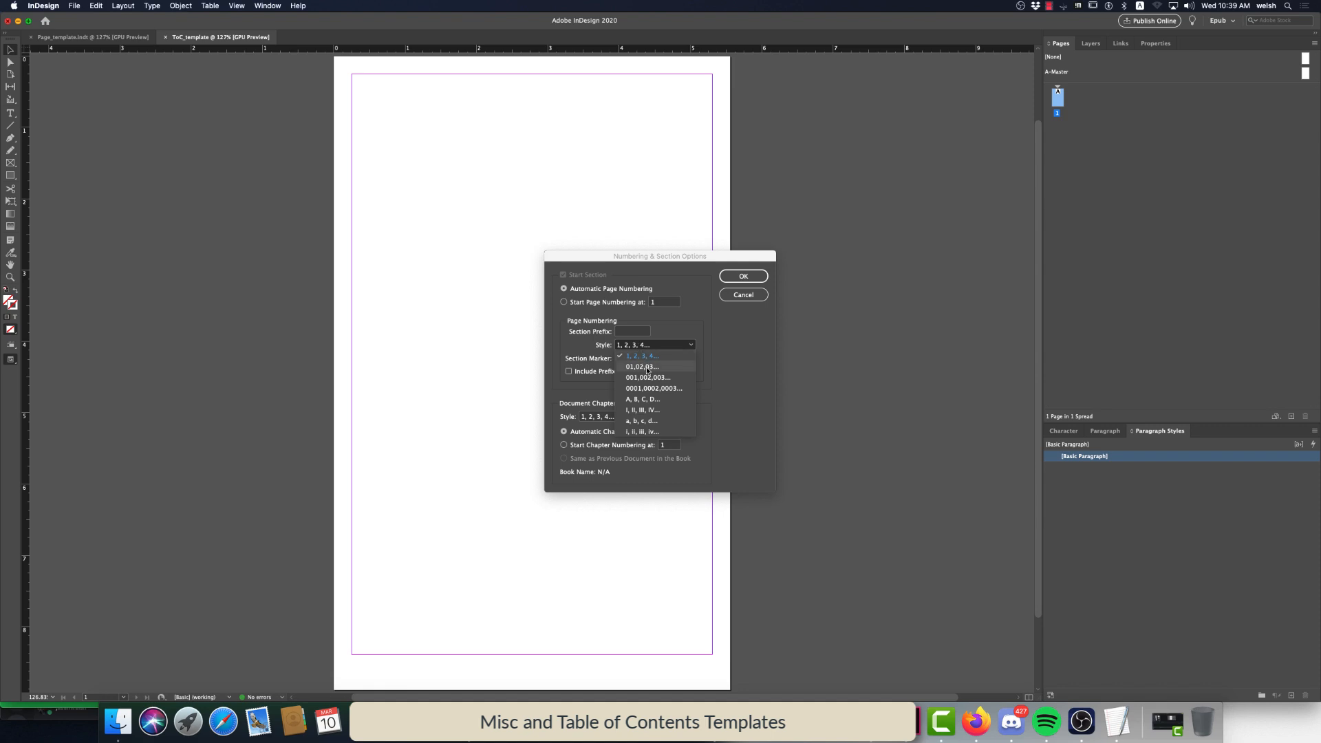
{"action": "left_click", "coordinate": [640, 401]}
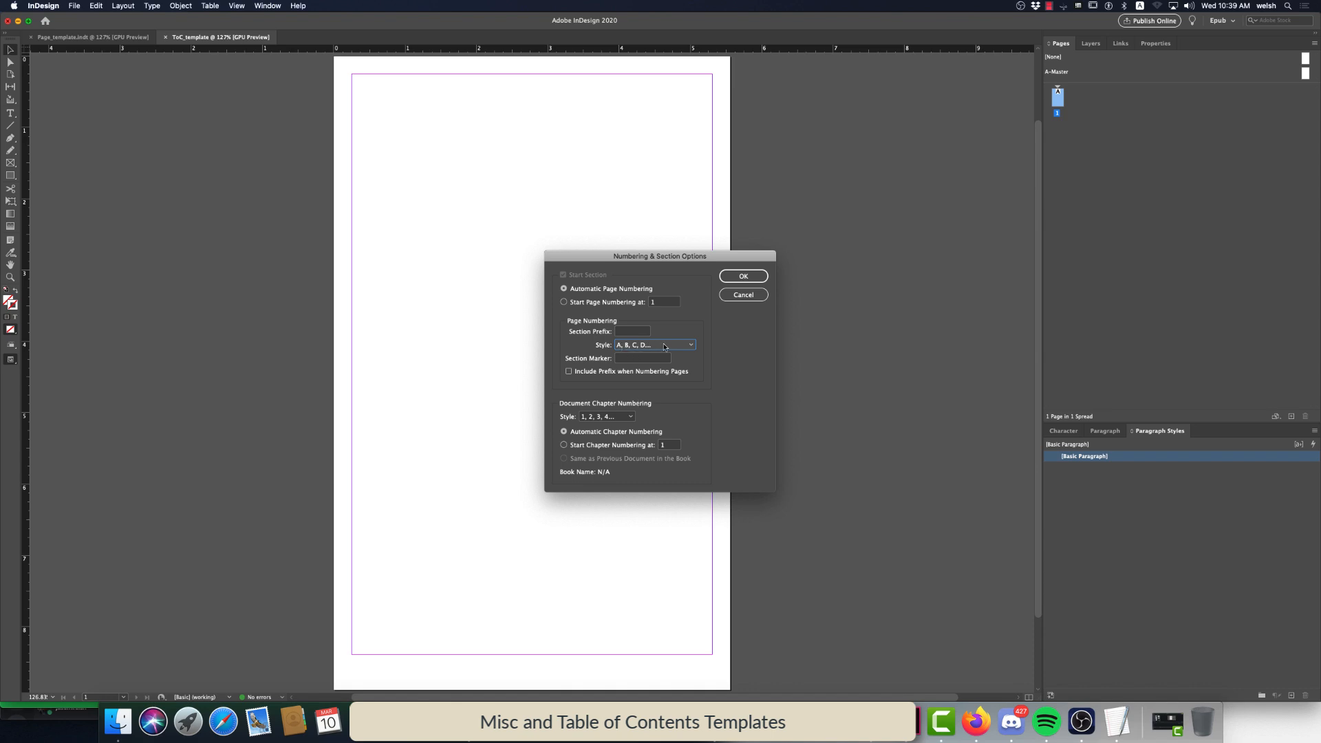
{"action": "left_click", "coordinate": [743, 276]}
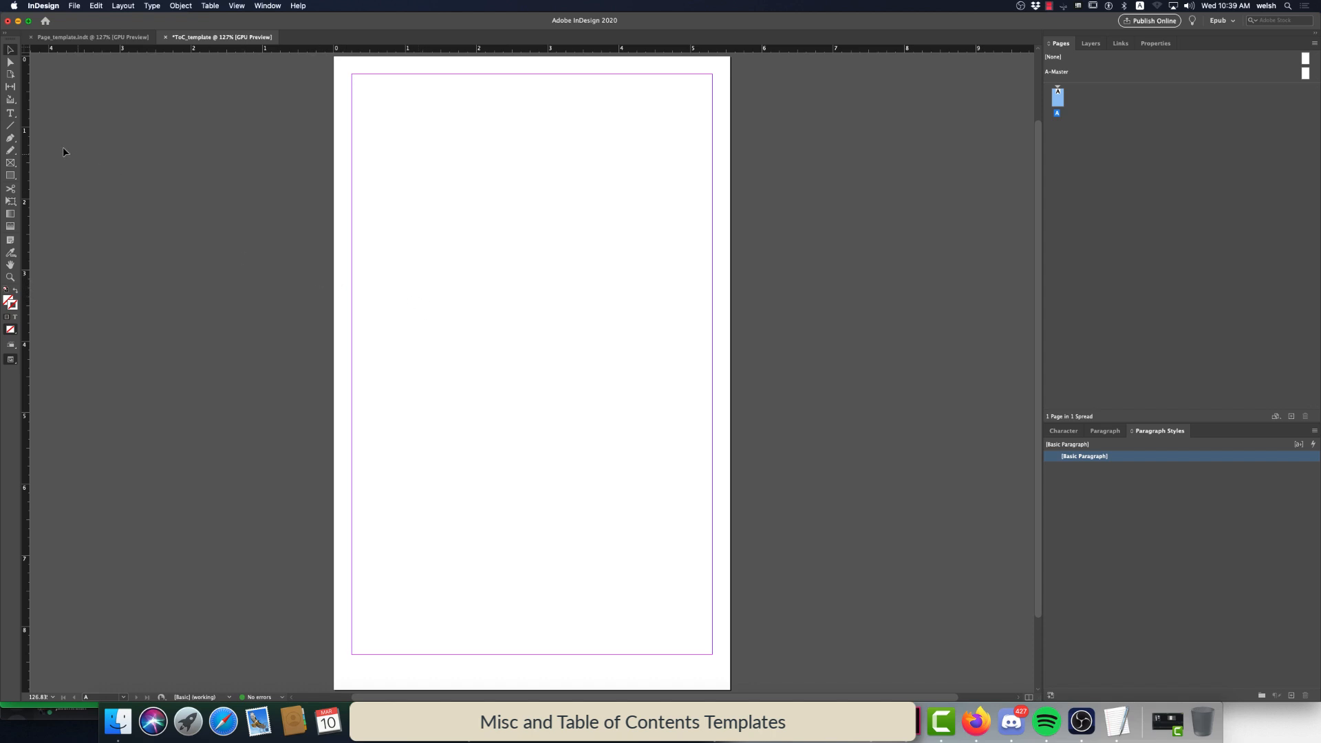
Draw a text frame about 5.06 by 0.71 in between the side margins, about 1.95 in down the page, and enter "Chapter 1"
{"action": "left_click", "coordinate": [10, 113]}
{"action": "left_click_drag", "start_coordinate": [352, 195], "coordinate": [713, 246]}
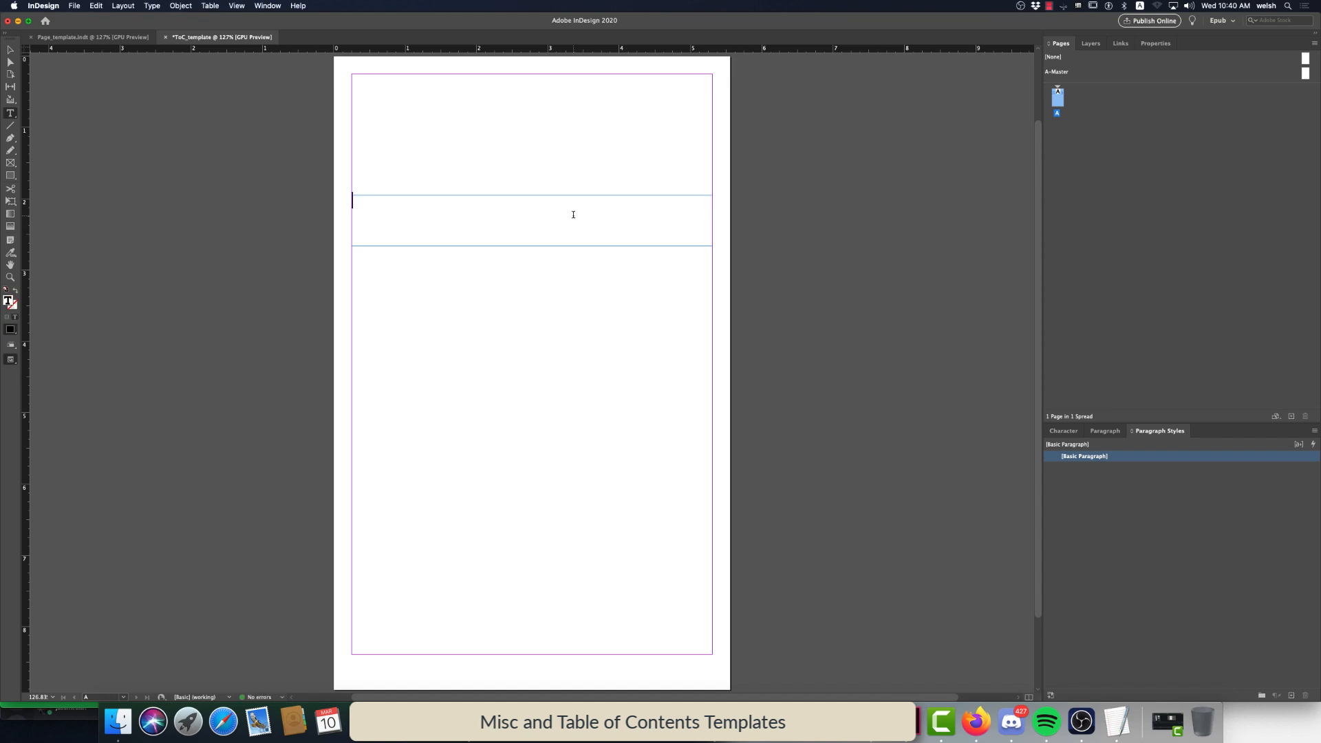
{"action": "type", "text": "Chapter 1"}
Centre the "Chapter 1" text in its frame and set its font size to 26 pt
{"action": "left_click_drag", "start_coordinate": [406, 198], "coordinate": [331, 200]}
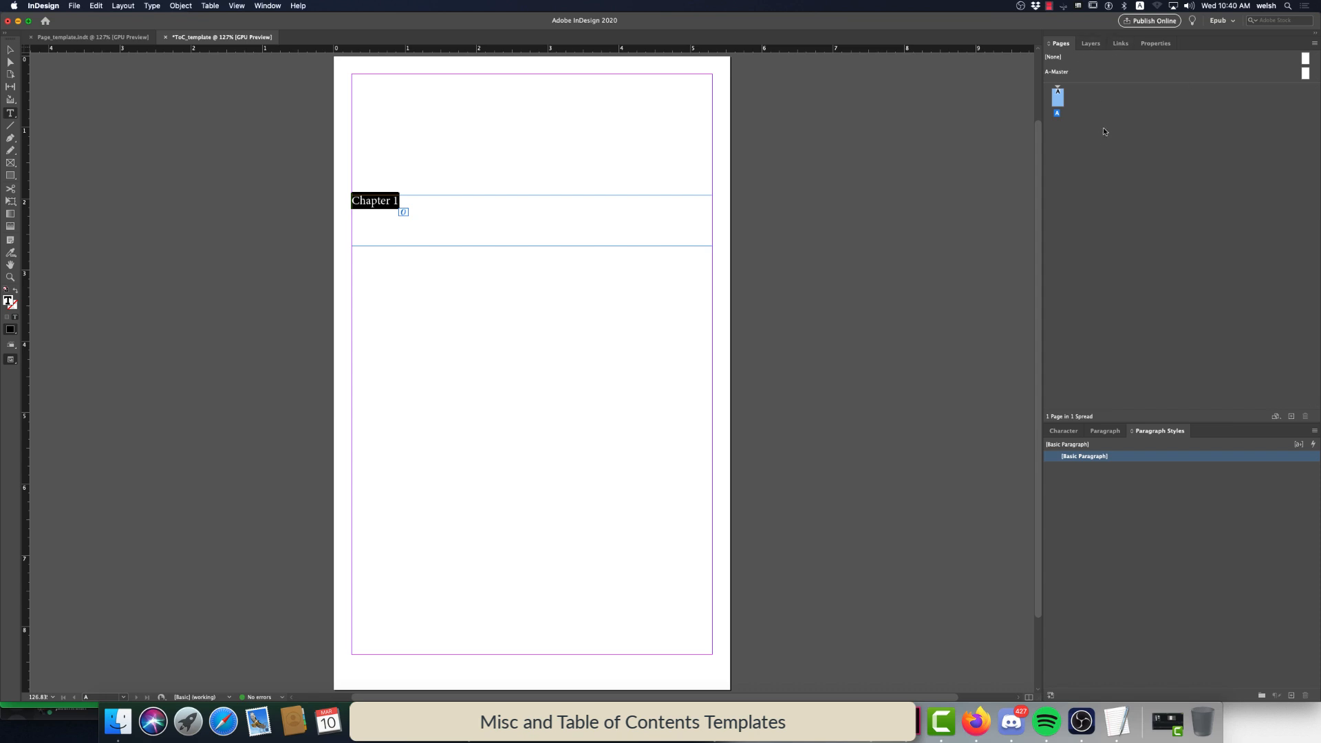
{"action": "left_click", "coordinate": [1153, 44]}
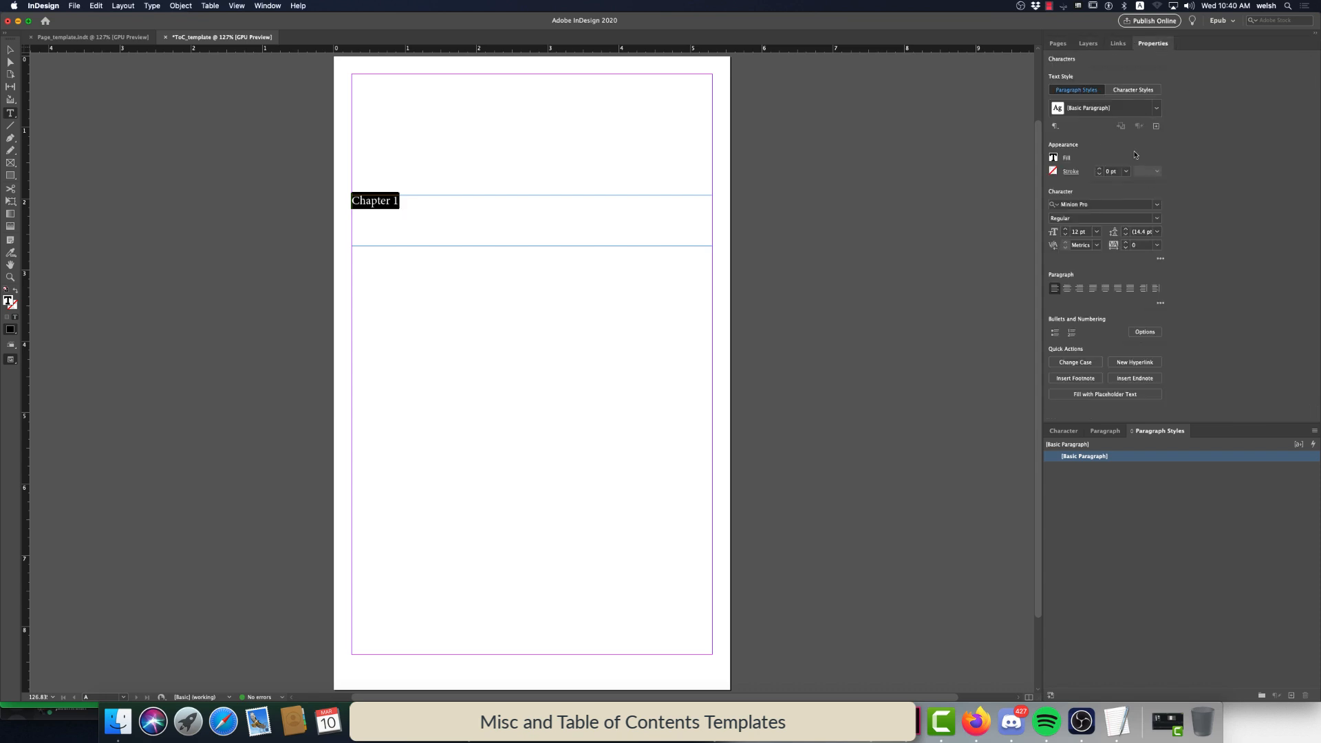
{"action": "left_click", "coordinate": [1079, 289]}
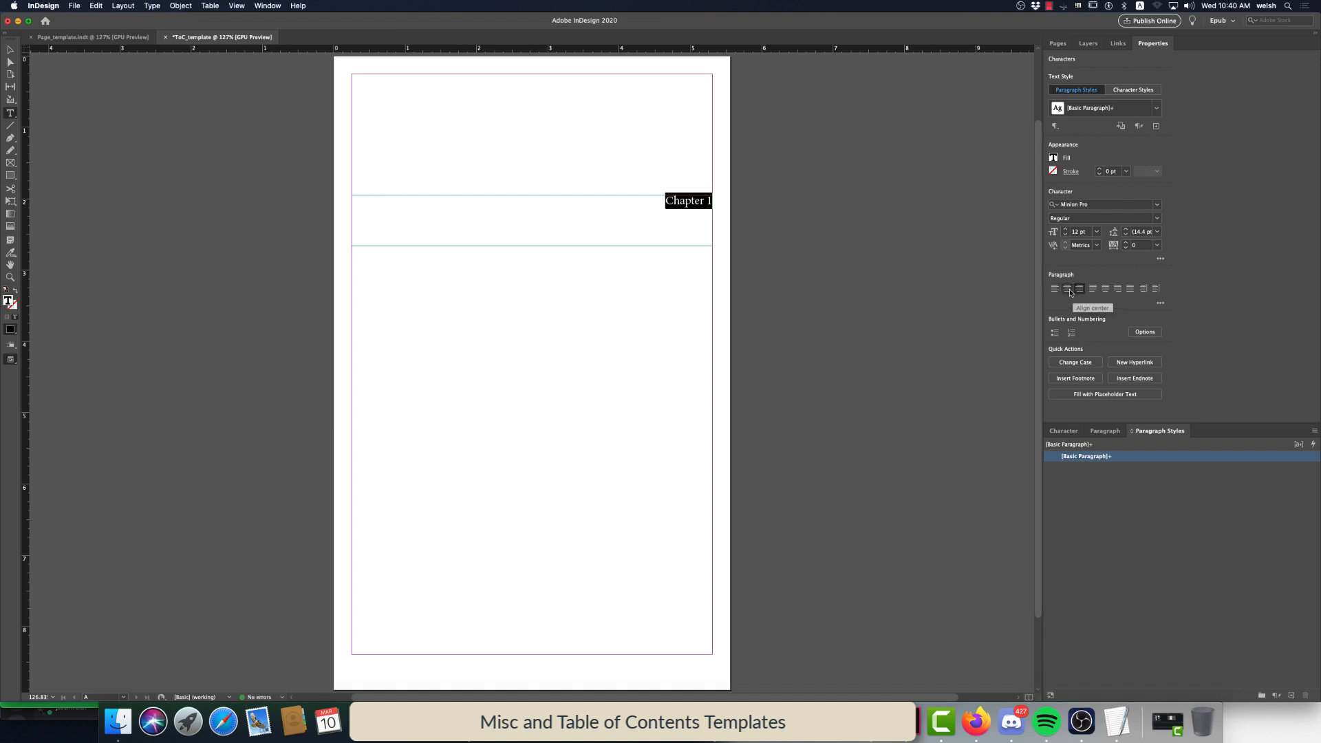
{"action": "left_click", "coordinate": [1068, 290]}
{"action": "left_click", "coordinate": [1075, 219]}
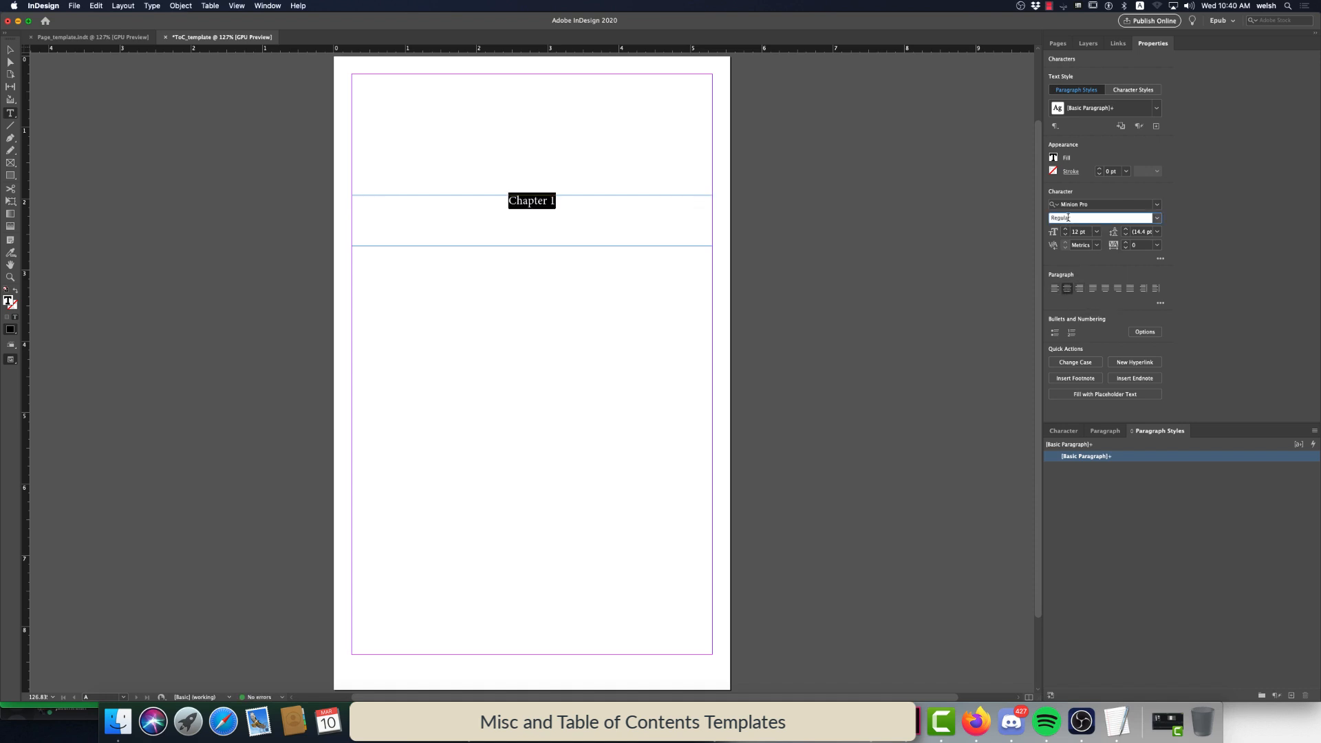
{"action": "left_click", "coordinate": [1066, 229]}
{"action": "left_click", "coordinate": [1066, 230]}
{"action": "left_click", "coordinate": [1066, 229]}
{"action": "left_click", "coordinate": [1067, 230]}
{"action": "left_click", "coordinate": [1067, 230]}
{"action": "left_click", "coordinate": [1067, 230]}
{"action": "left_click", "coordinate": [1067, 230]}
{"action": "left_click", "coordinate": [1067, 229]}
{"action": "left_click", "coordinate": [1066, 230]}
{"action": "left_click", "coordinate": [1067, 230]}
{"action": "left_click", "coordinate": [1066, 230]}
{"action": "left_click", "coordinate": [1067, 229]}
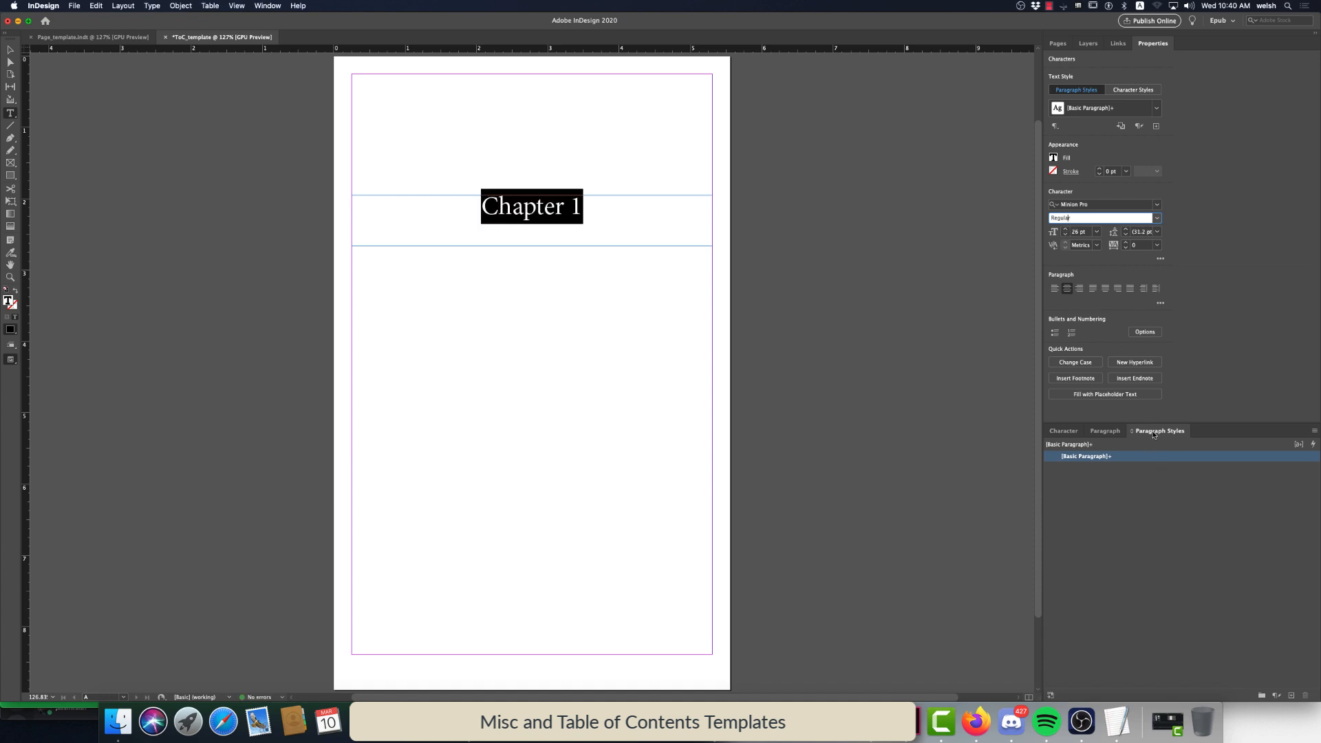
Create a new paragraph style from the "Chapter 1" text, apply it, and rename it ToC_apperance
{"action": "left_click", "coordinate": [1292, 696]}
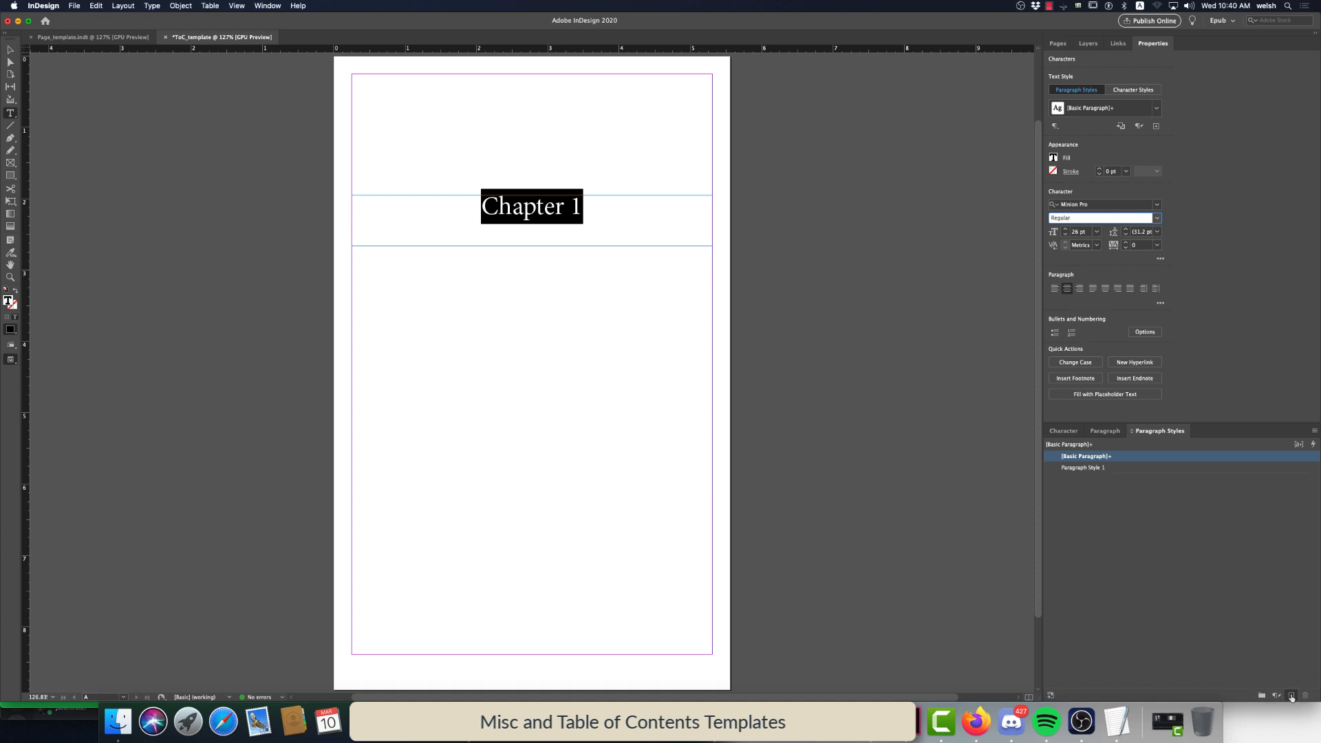
{"action": "left_click", "coordinate": [1099, 468]}
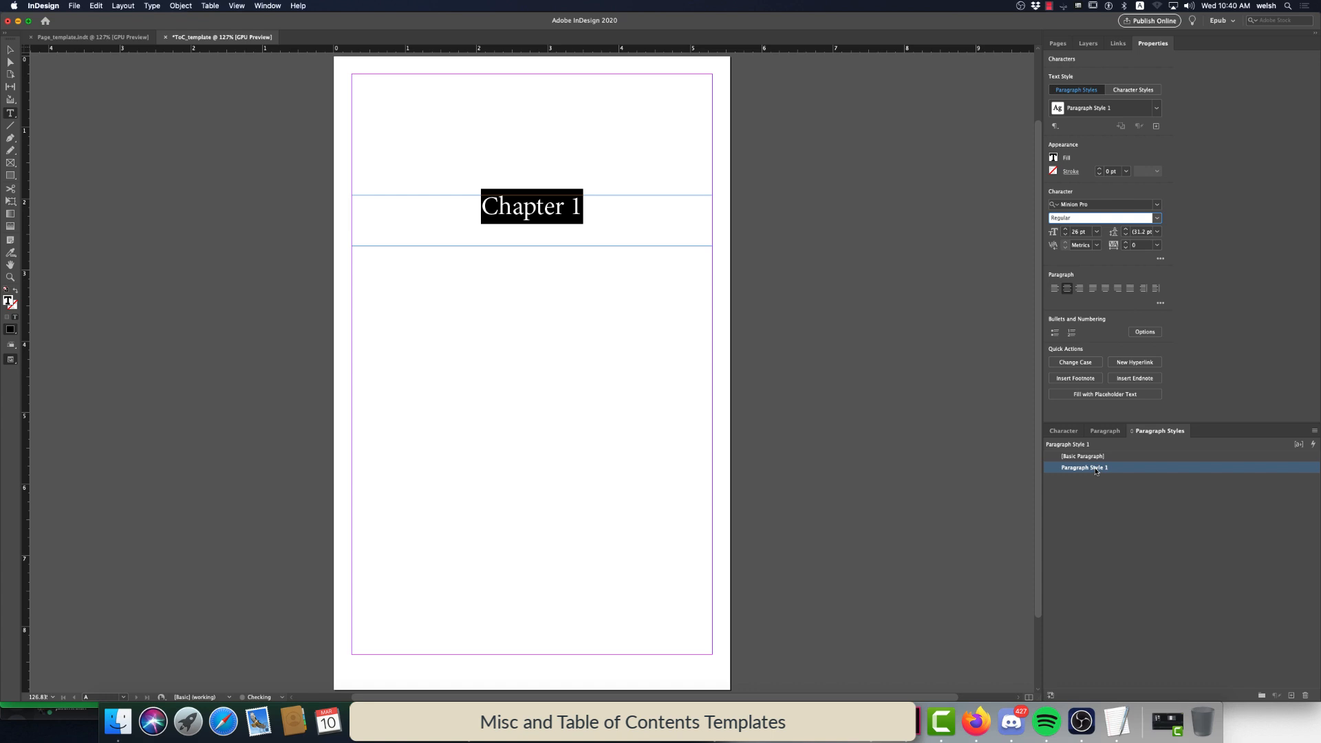
{"action": "right_click", "coordinate": [1095, 472]}
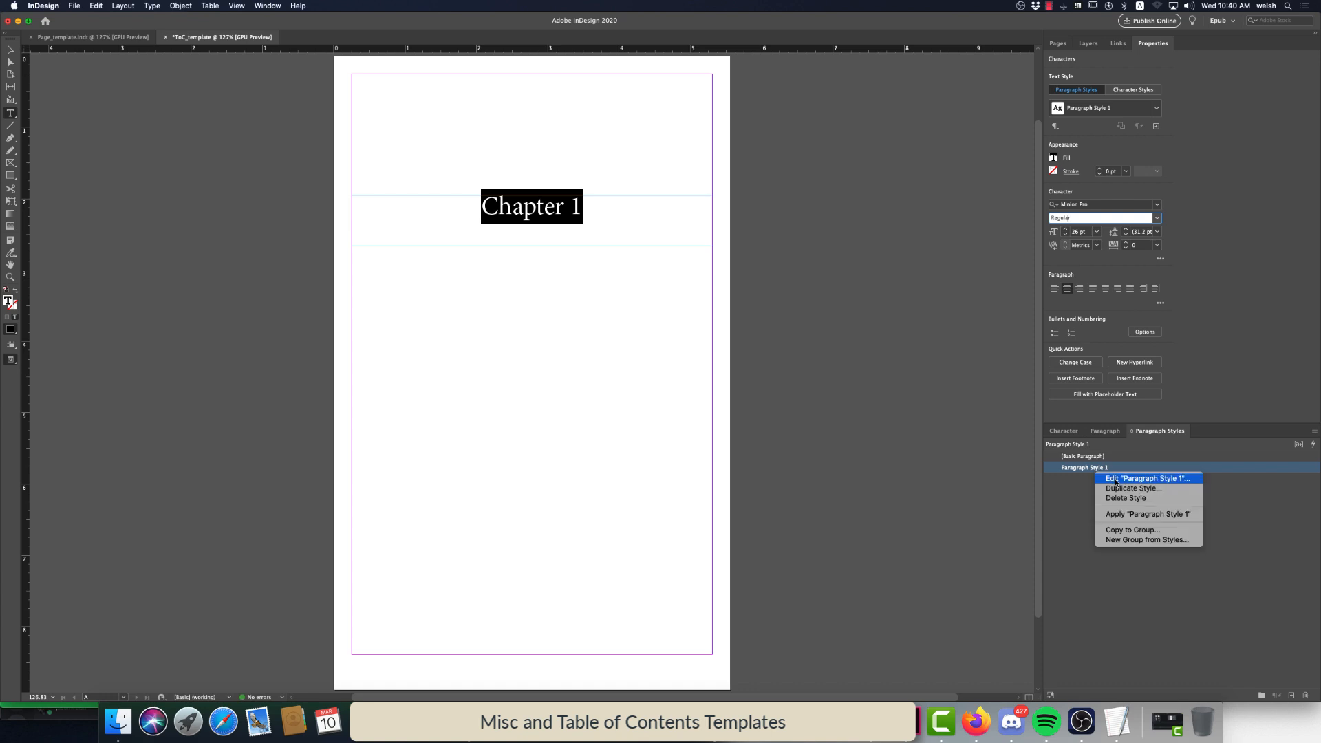
{"action": "left_click", "coordinate": [1117, 480]}
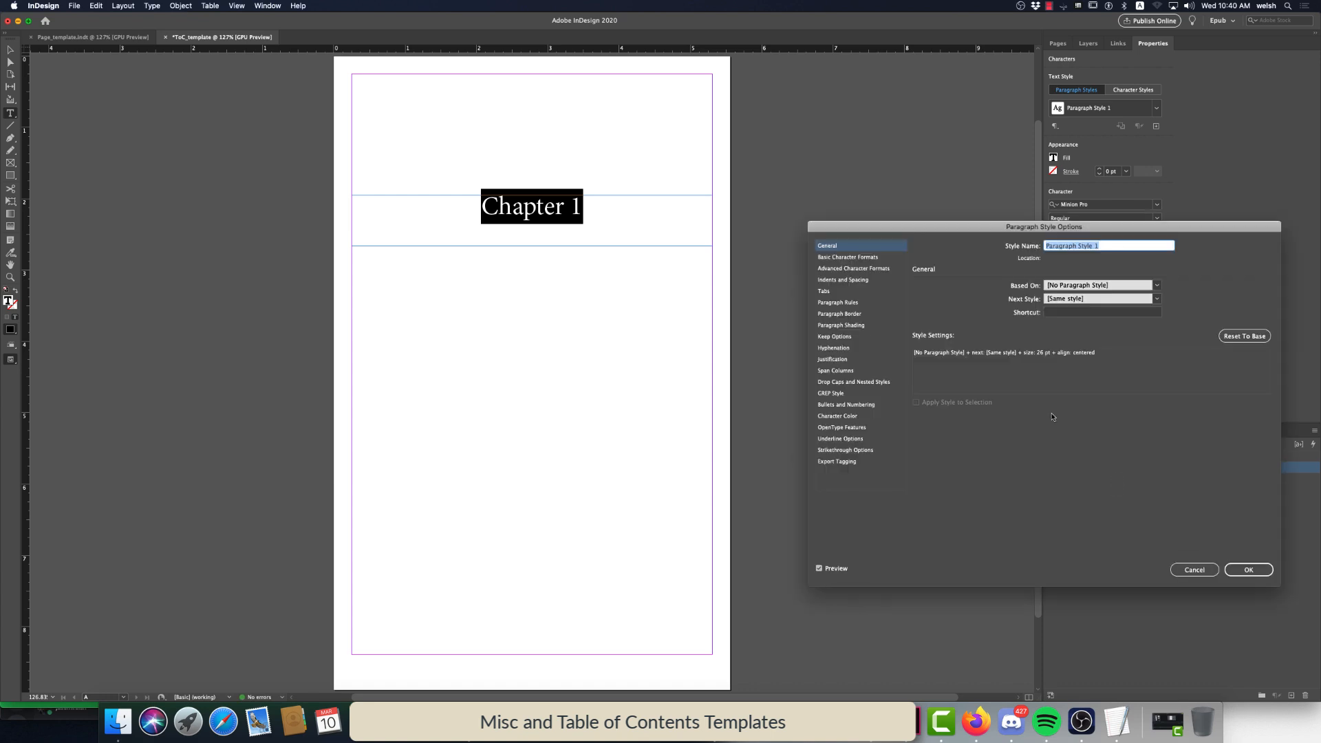
{"action": "type", "text": "ToC_apperance"}
{"action": "left_click", "coordinate": [1255, 574]}
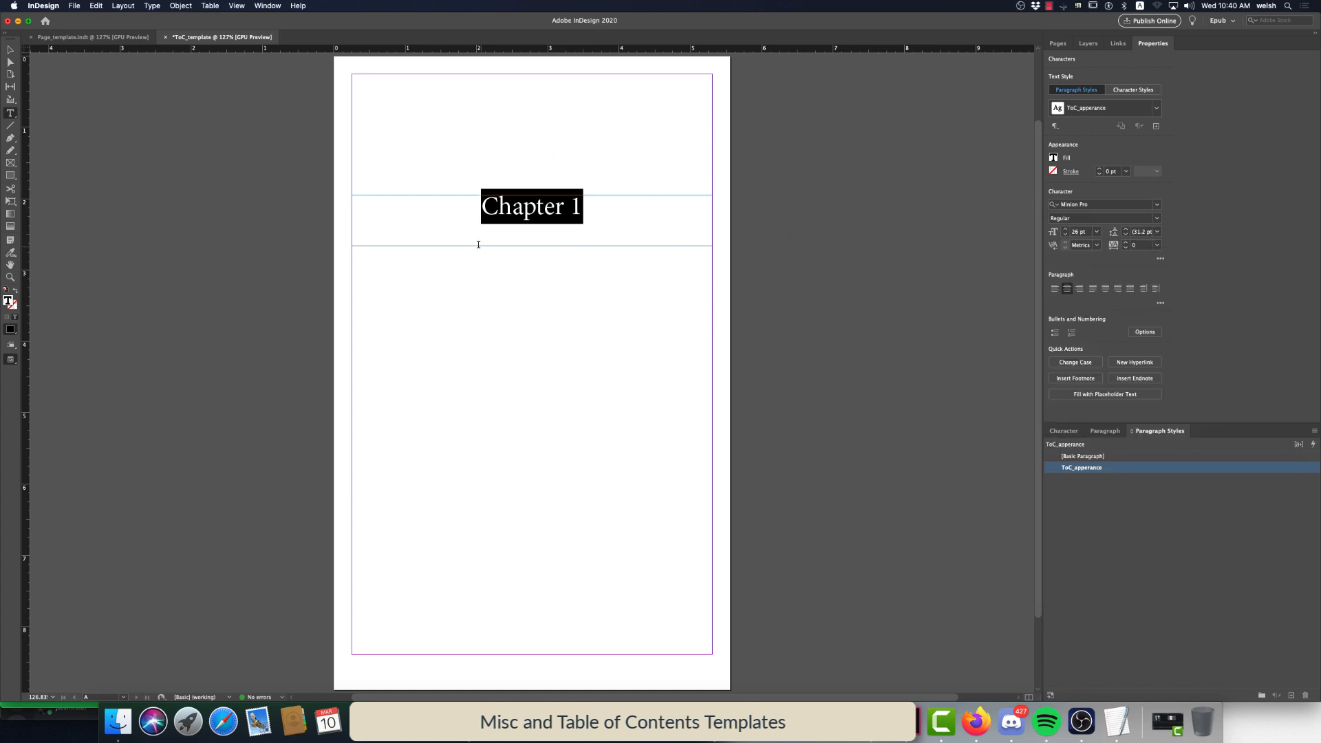
Delete the sample text frame and save the document as ToC_template.indd in the Templates folder
{"action": "left_click", "coordinate": [10, 50]}
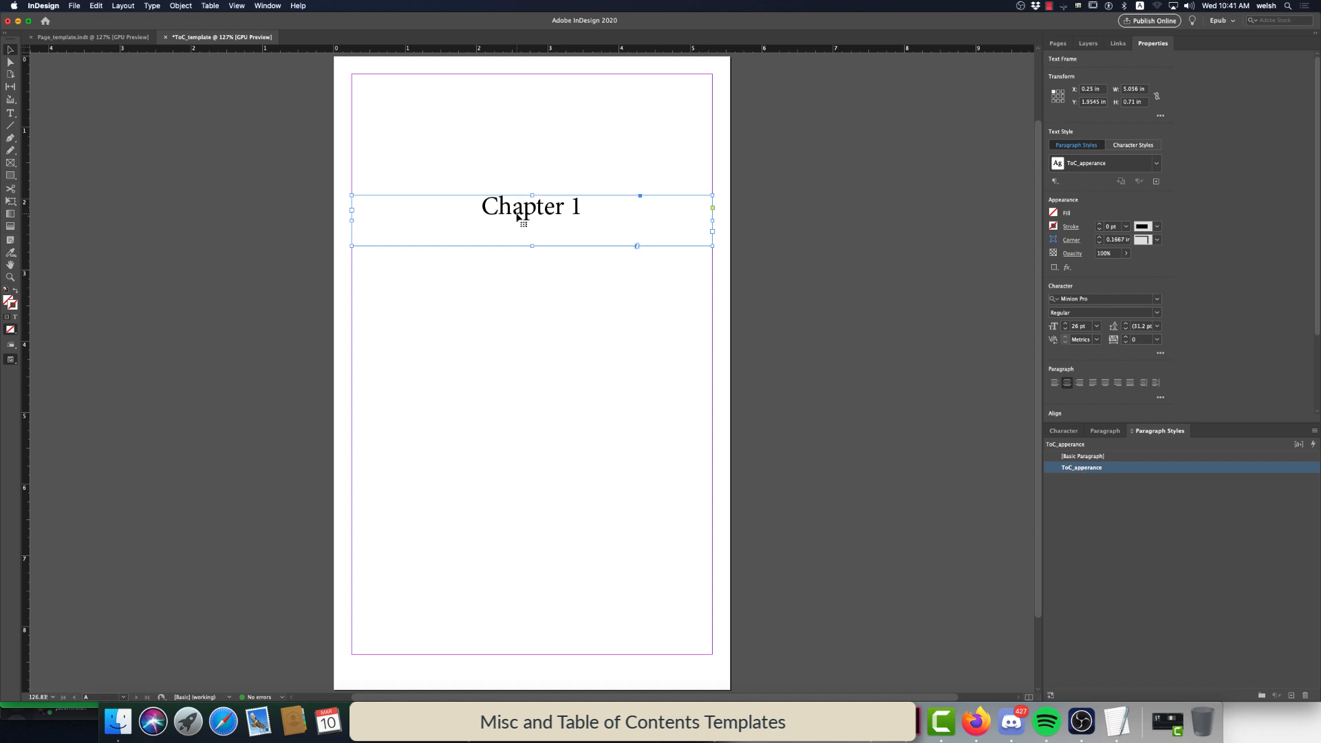
{"action": "key", "text": "BackSpace"}
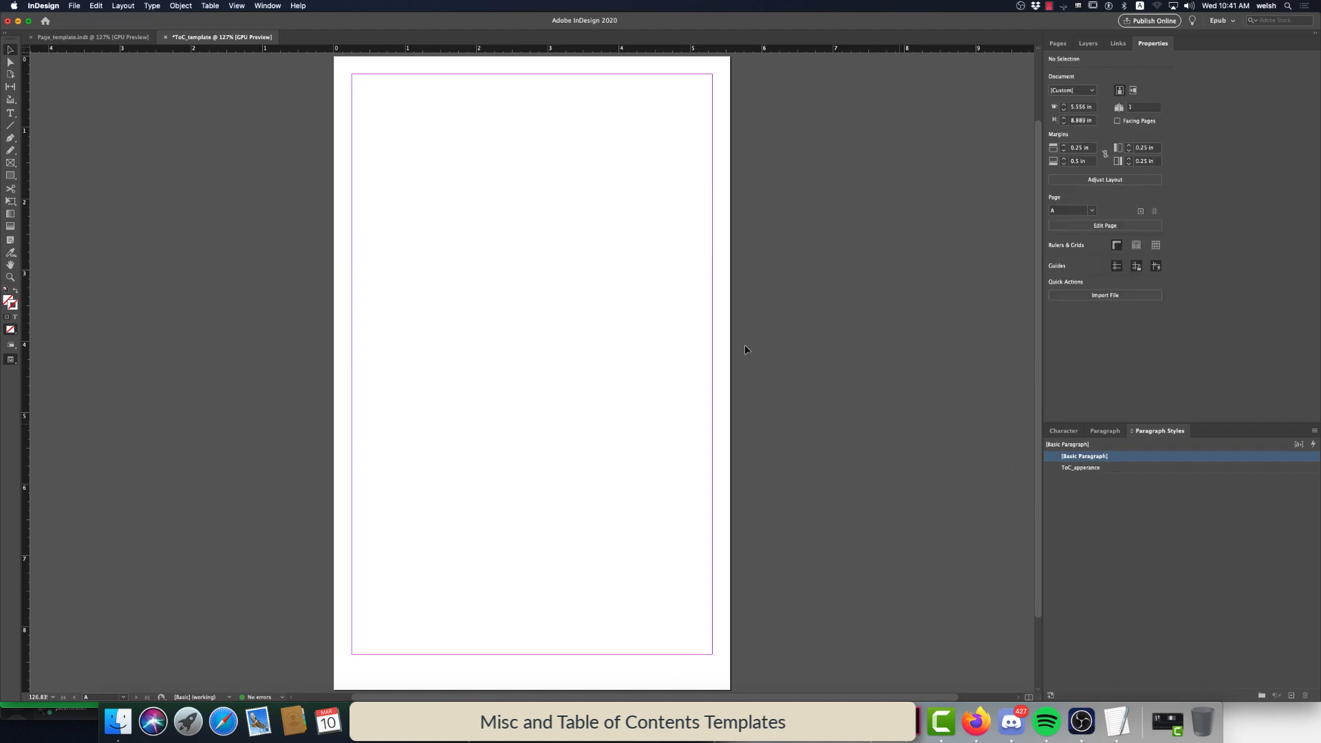
{"action": "left_click", "coordinate": [74, 6]}
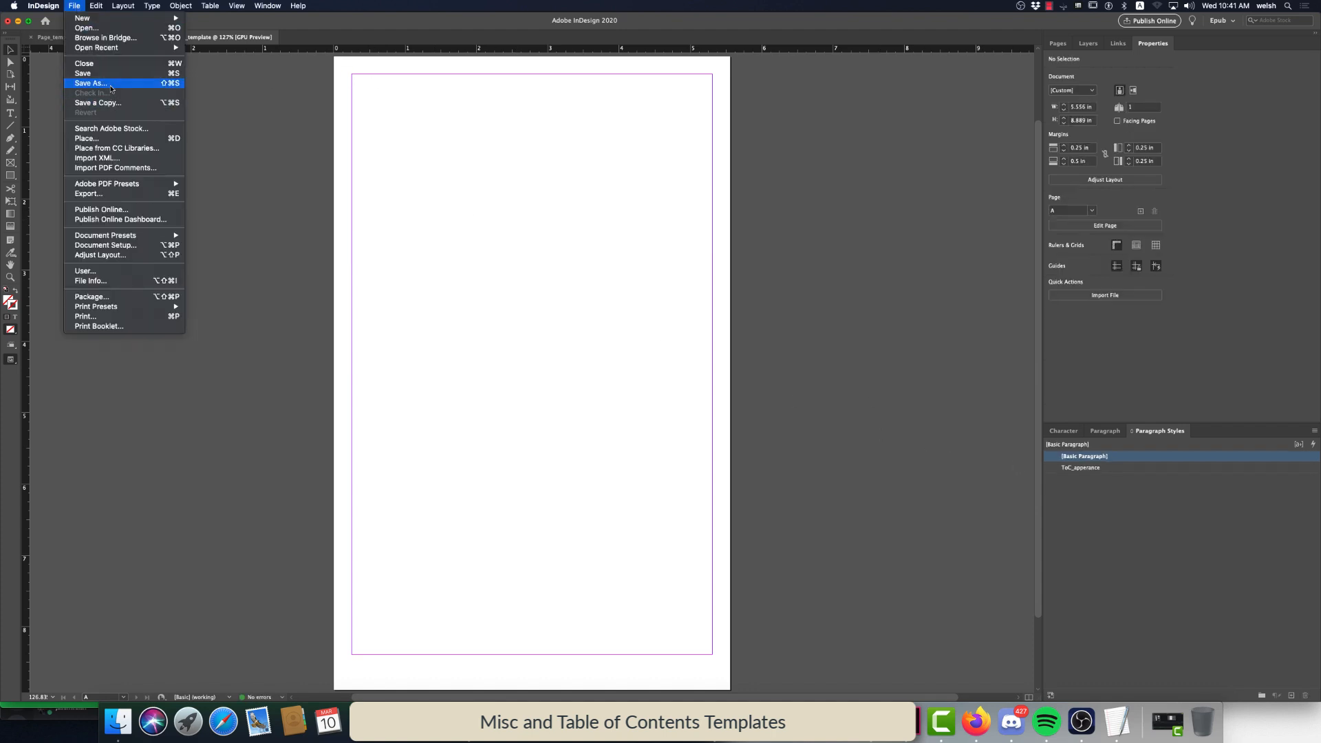
{"action": "left_click", "coordinate": [109, 86]}
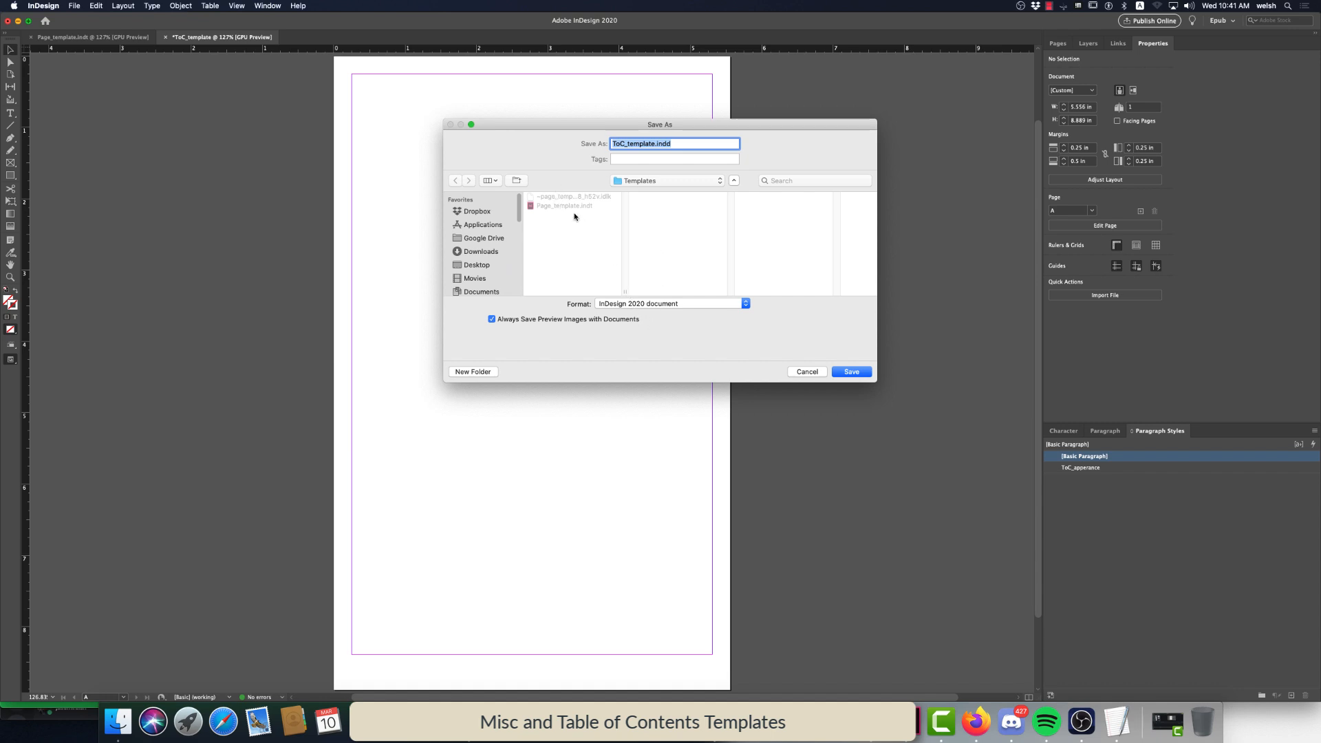
{"action": "left_click", "coordinate": [564, 207]}
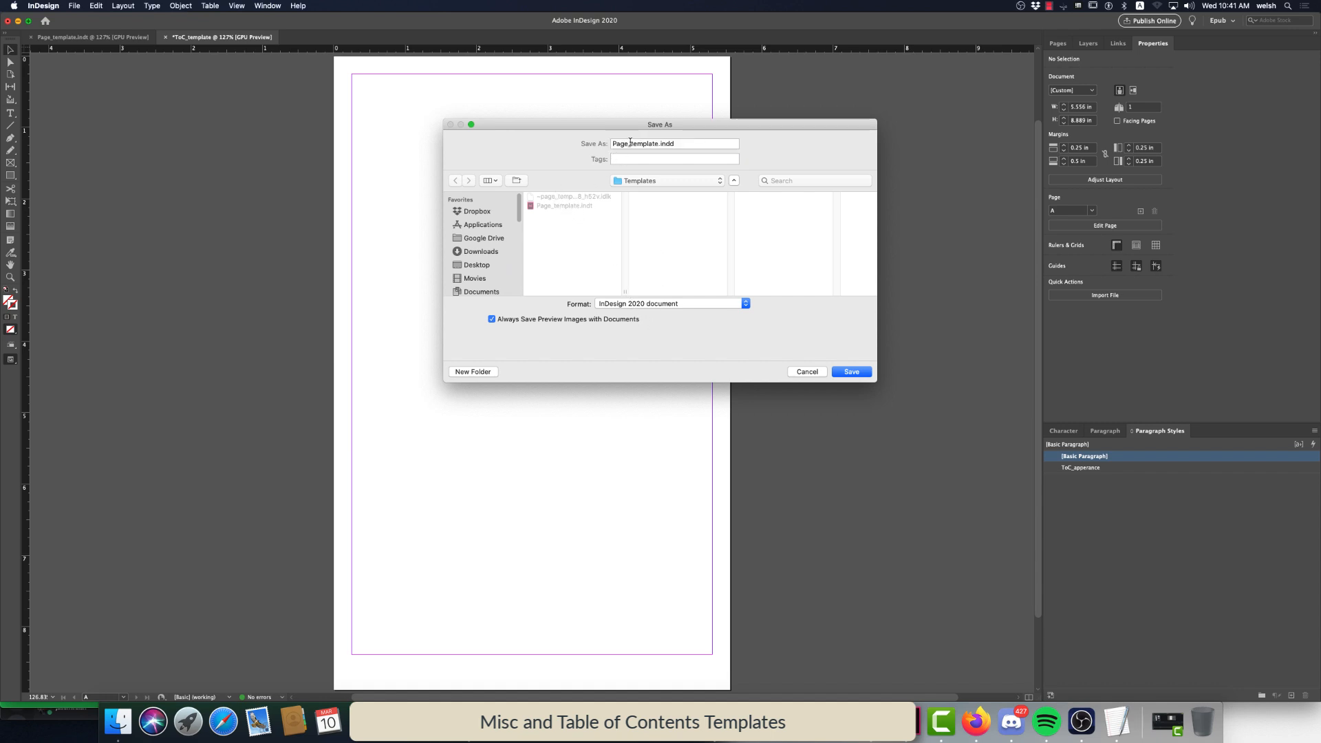
{"action": "double_click", "coordinate": [612, 143]}
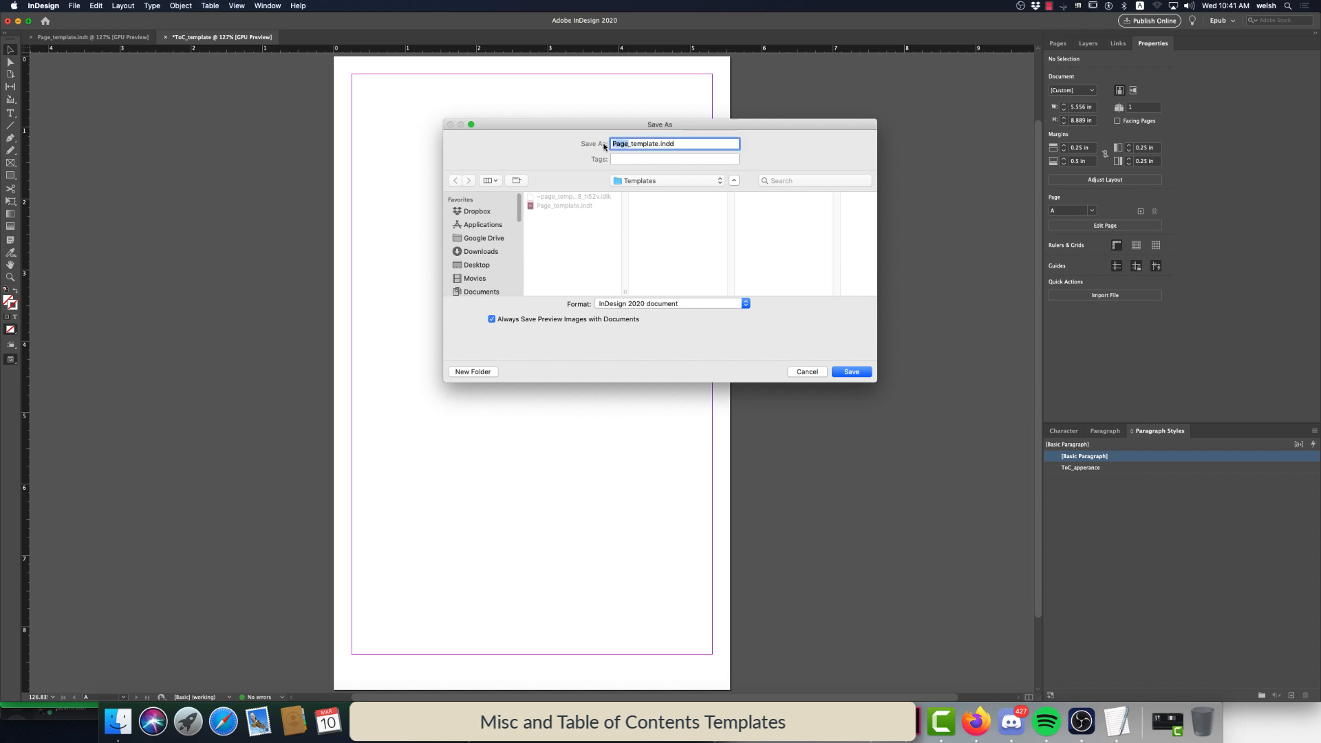
{"action": "type", "text": "ToC"}
{"action": "left_click", "coordinate": [852, 372]}
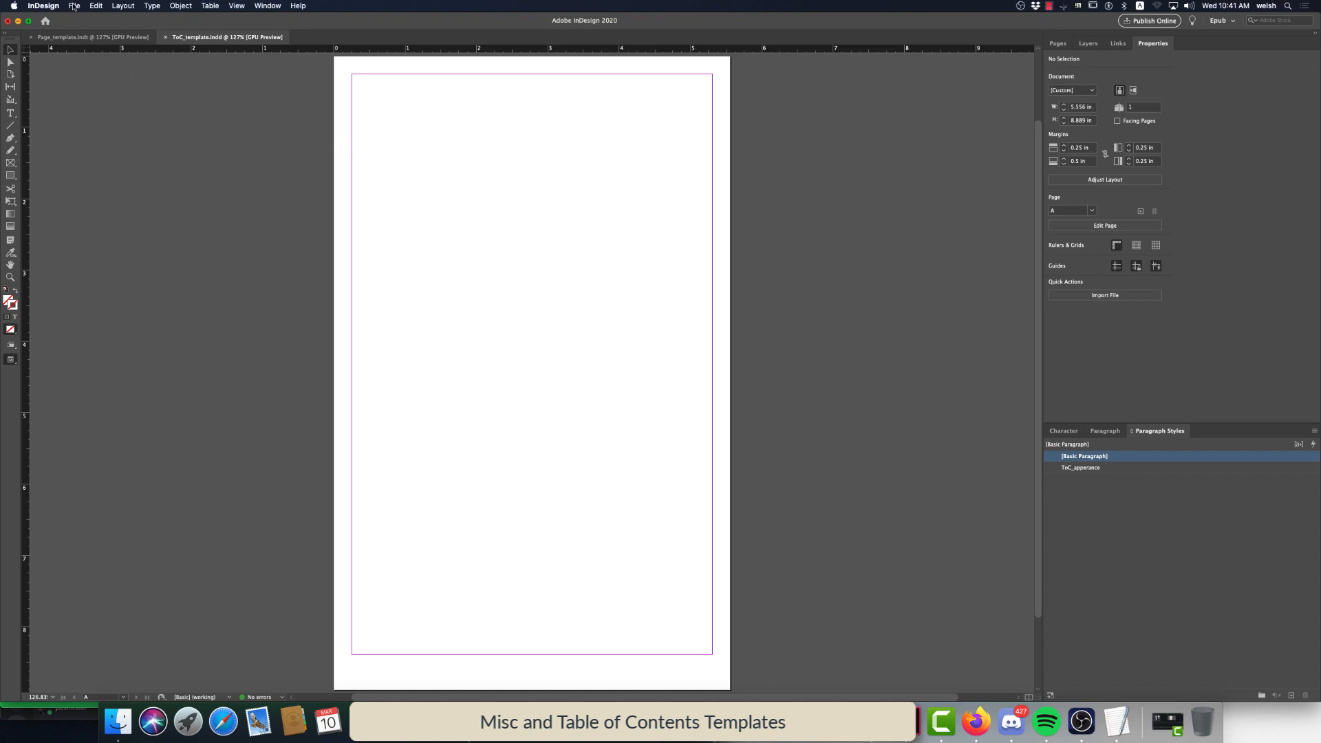
Change the first page's numbering style to uppercase Roman numerals (I, II, III, IV)
{"action": "left_click", "coordinate": [1060, 44]}
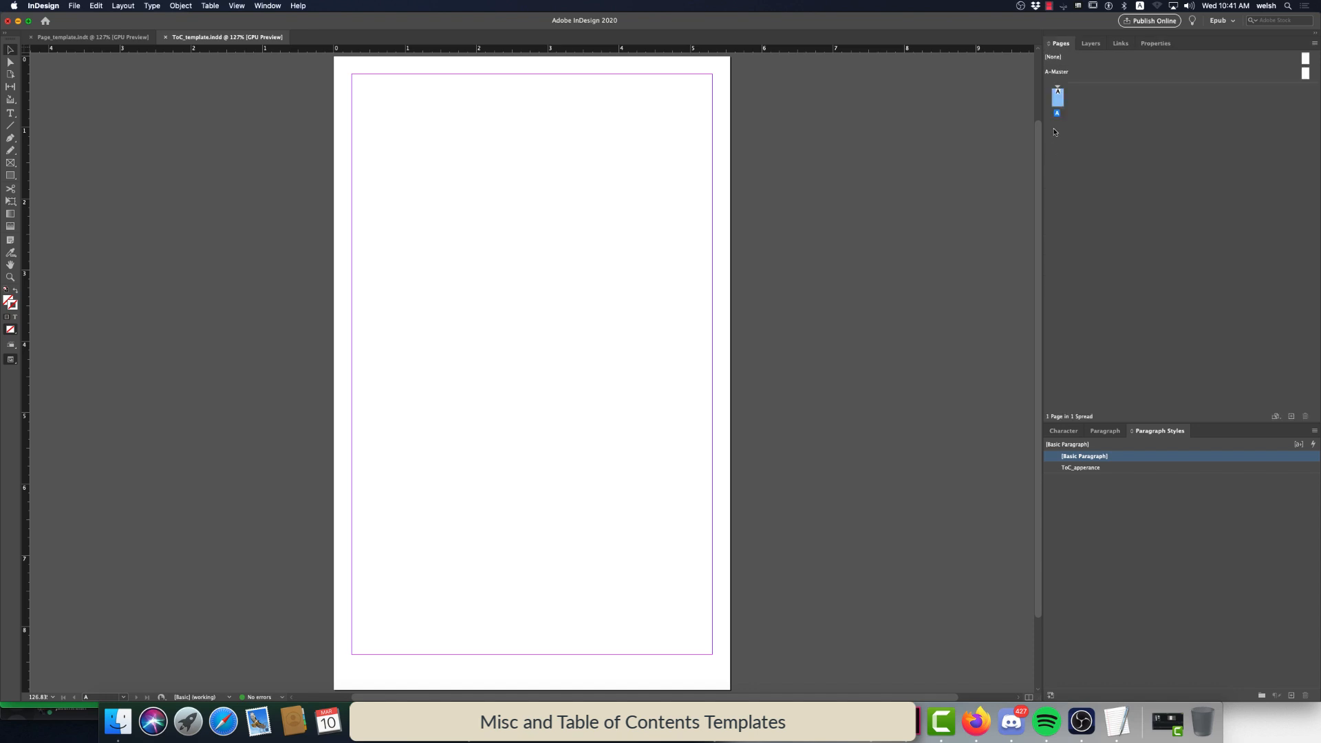
{"action": "double_click", "coordinate": [1058, 88]}
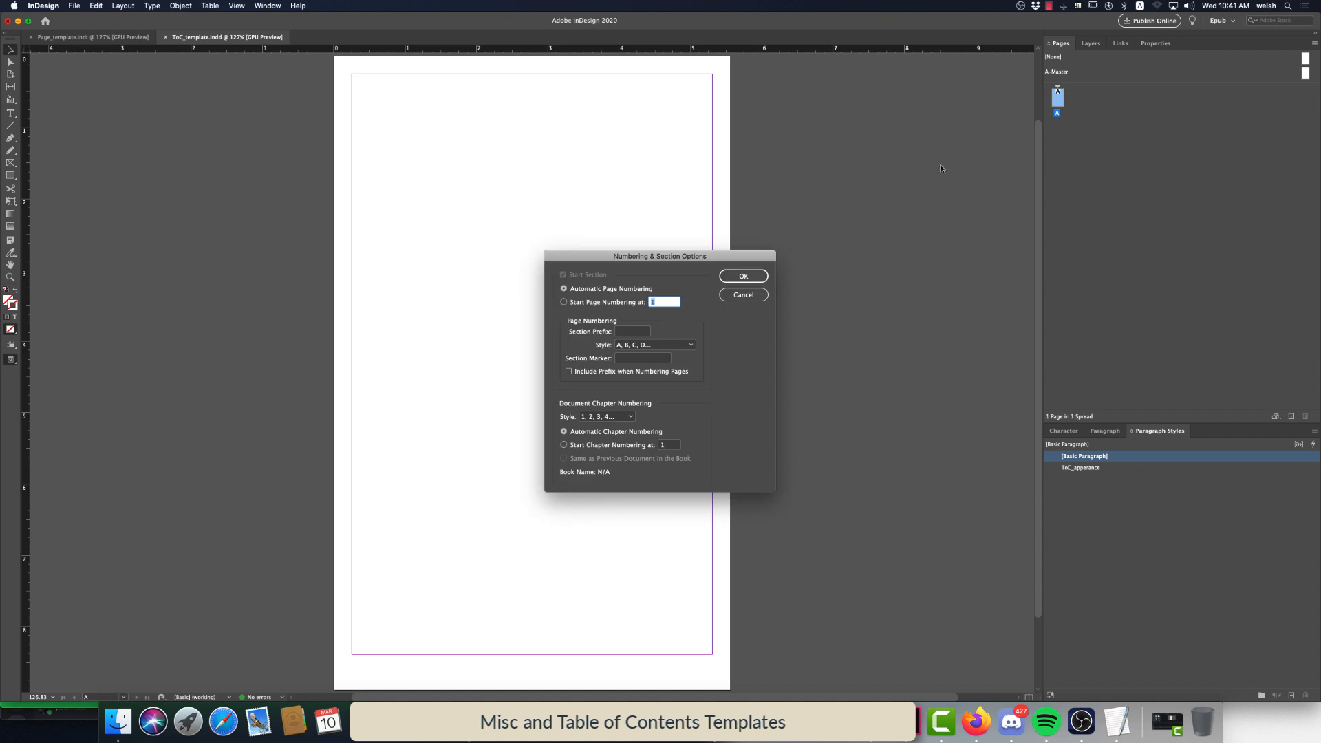
{"action": "left_click", "coordinate": [670, 346]}
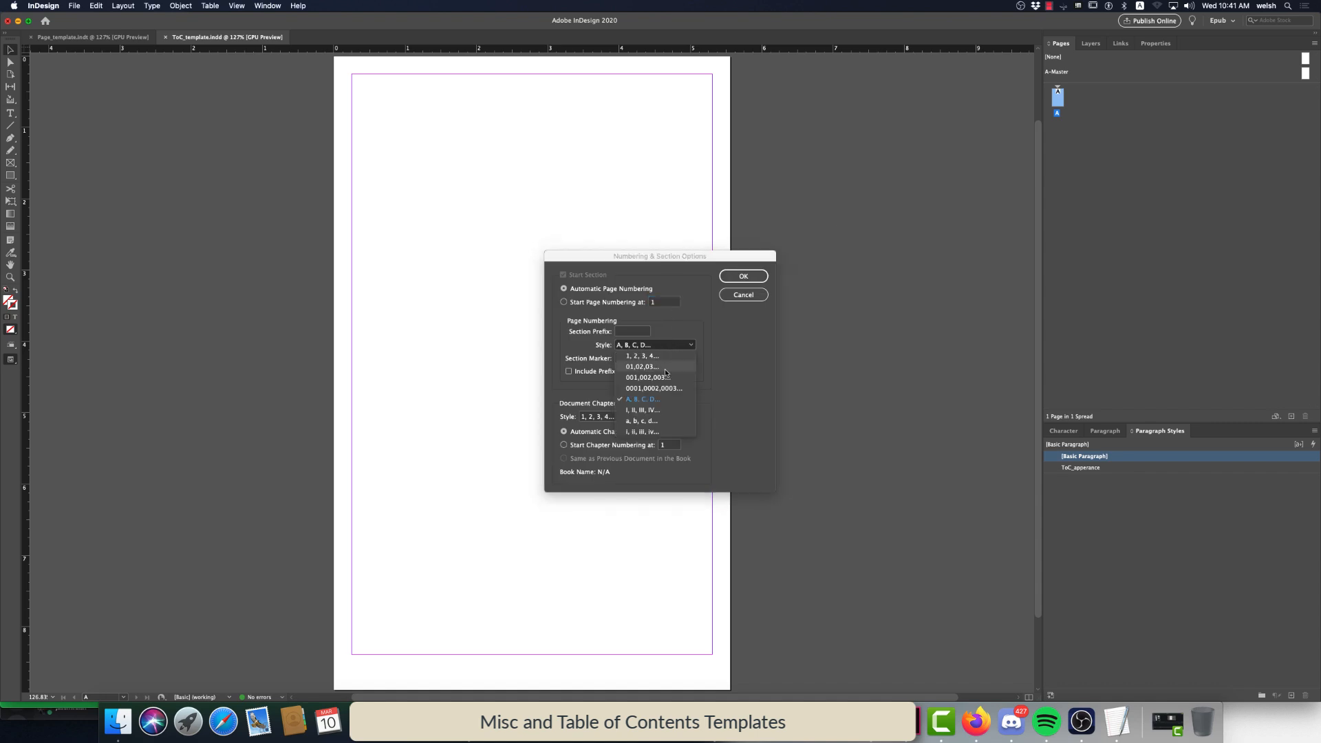
{"action": "left_click", "coordinate": [649, 411]}
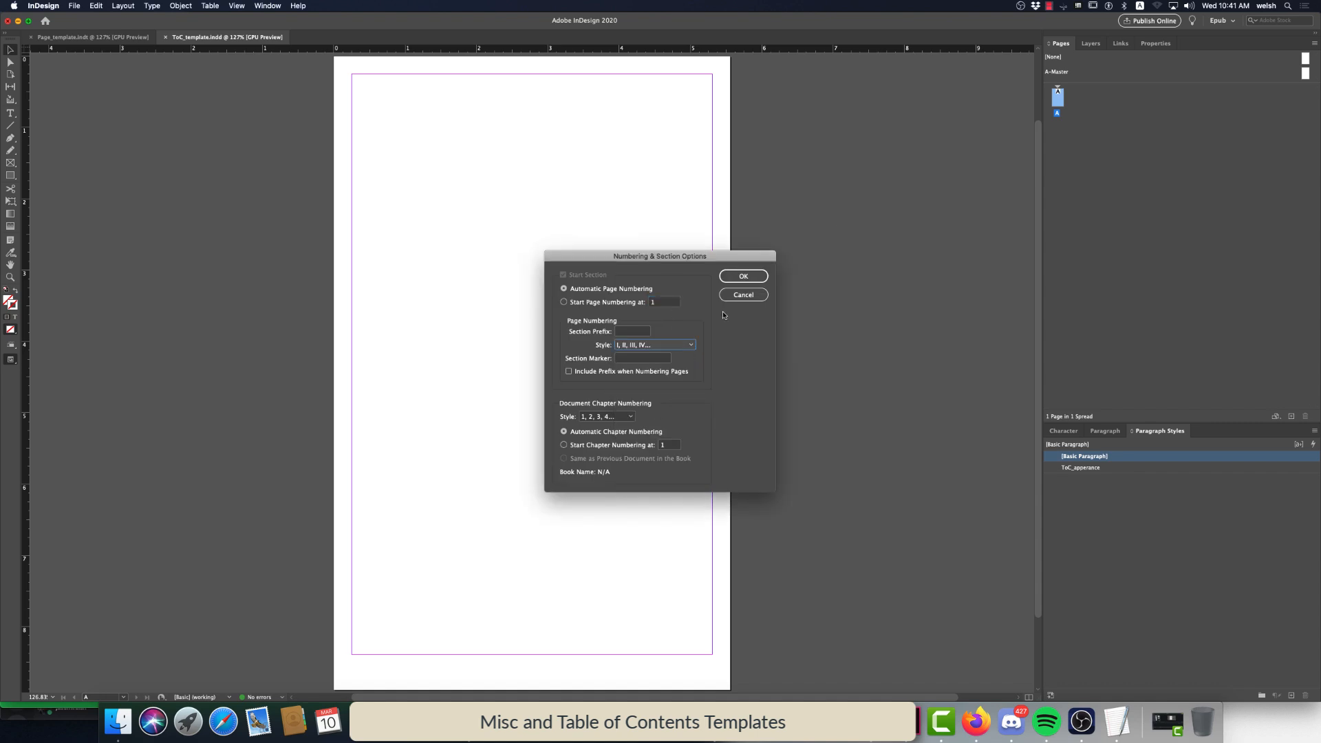
{"action": "left_click", "coordinate": [737, 276]}
Save the document under the new name Misc_template.indd in the Templates folder
{"action": "left_click", "coordinate": [74, 6]}
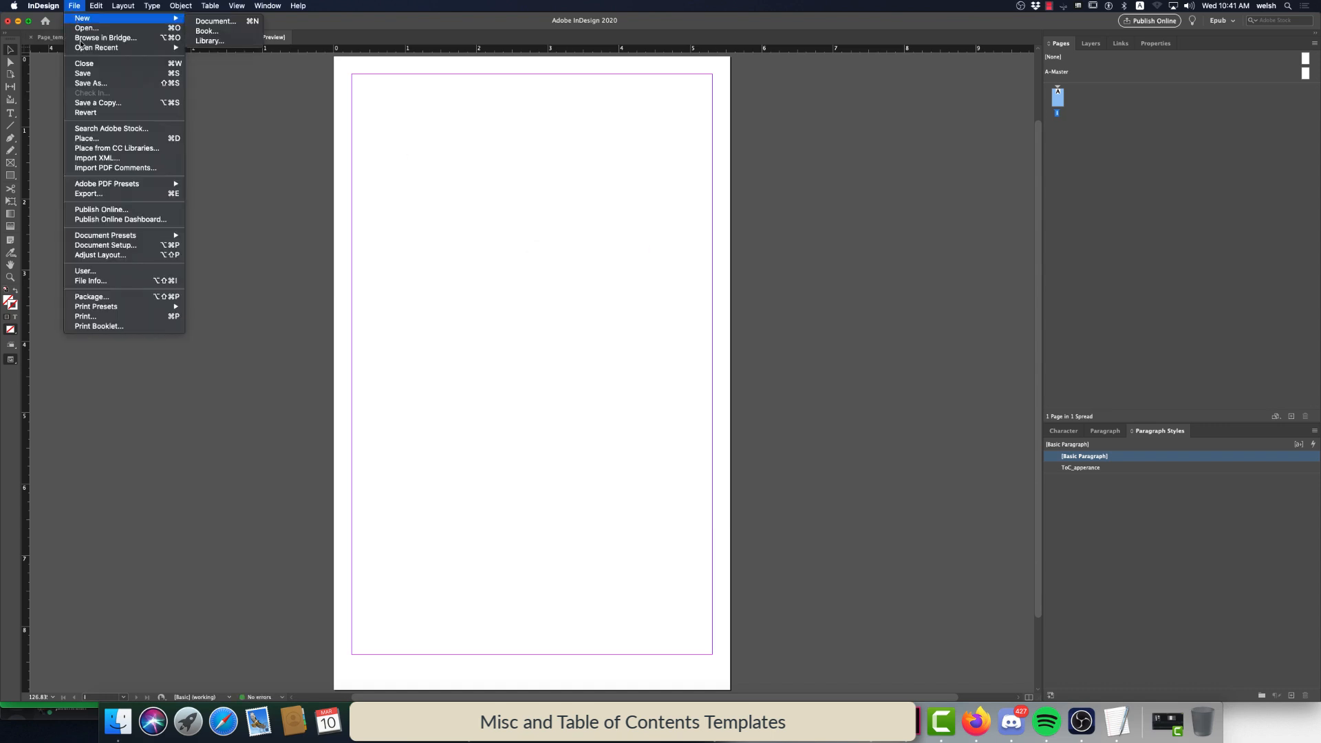
{"action": "left_click", "coordinate": [94, 83]}
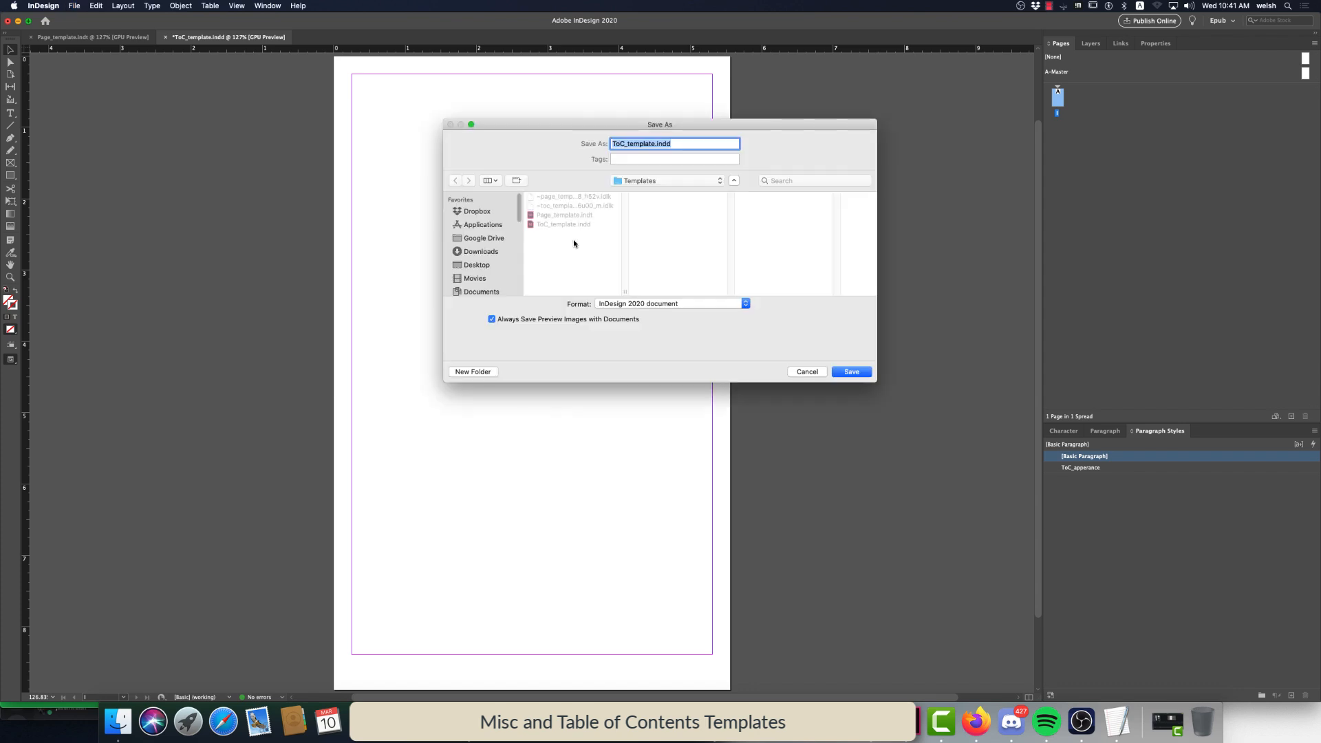
{"action": "left_click", "coordinate": [624, 143]}
{"action": "left_click_drag", "start_coordinate": [623, 144], "coordinate": [606, 147]}
{"action": "type", "text": "Misc"}
{"action": "left_click", "coordinate": [851, 372]}
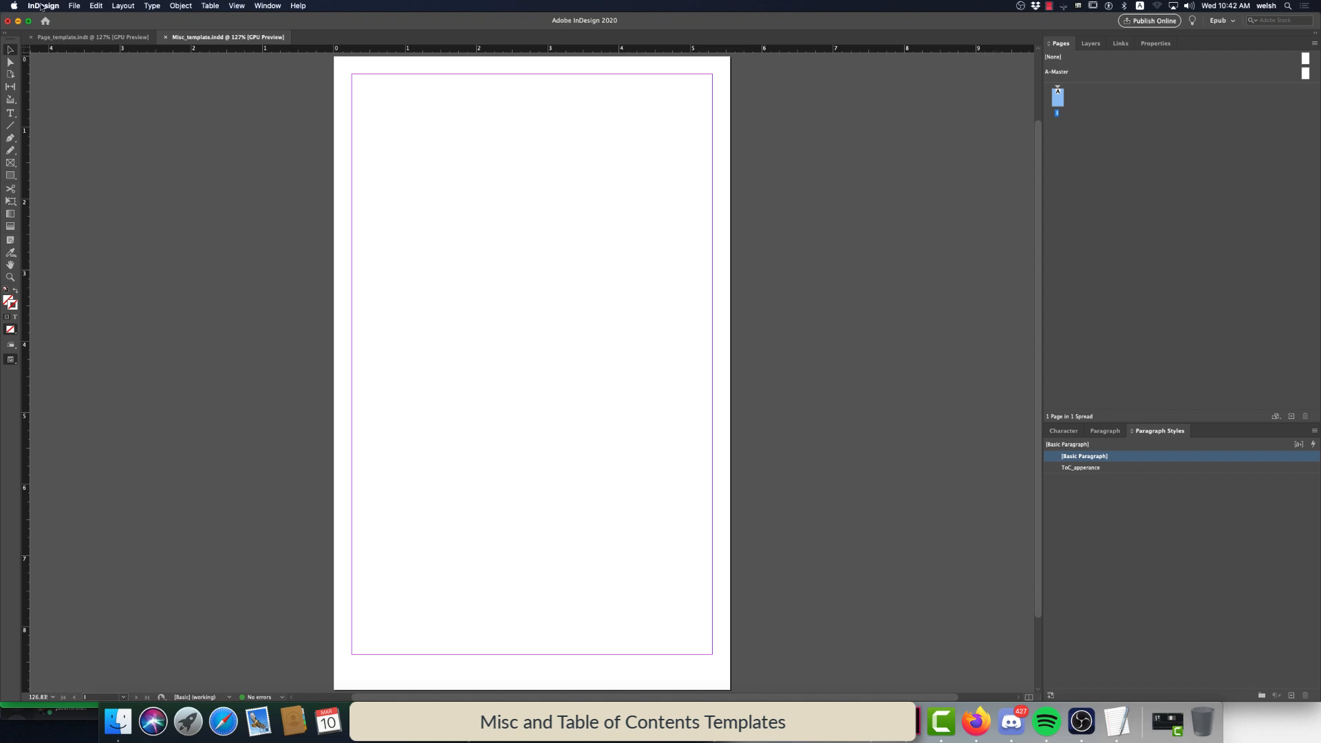
{"action": "left_click", "coordinate": [1050, 6]}
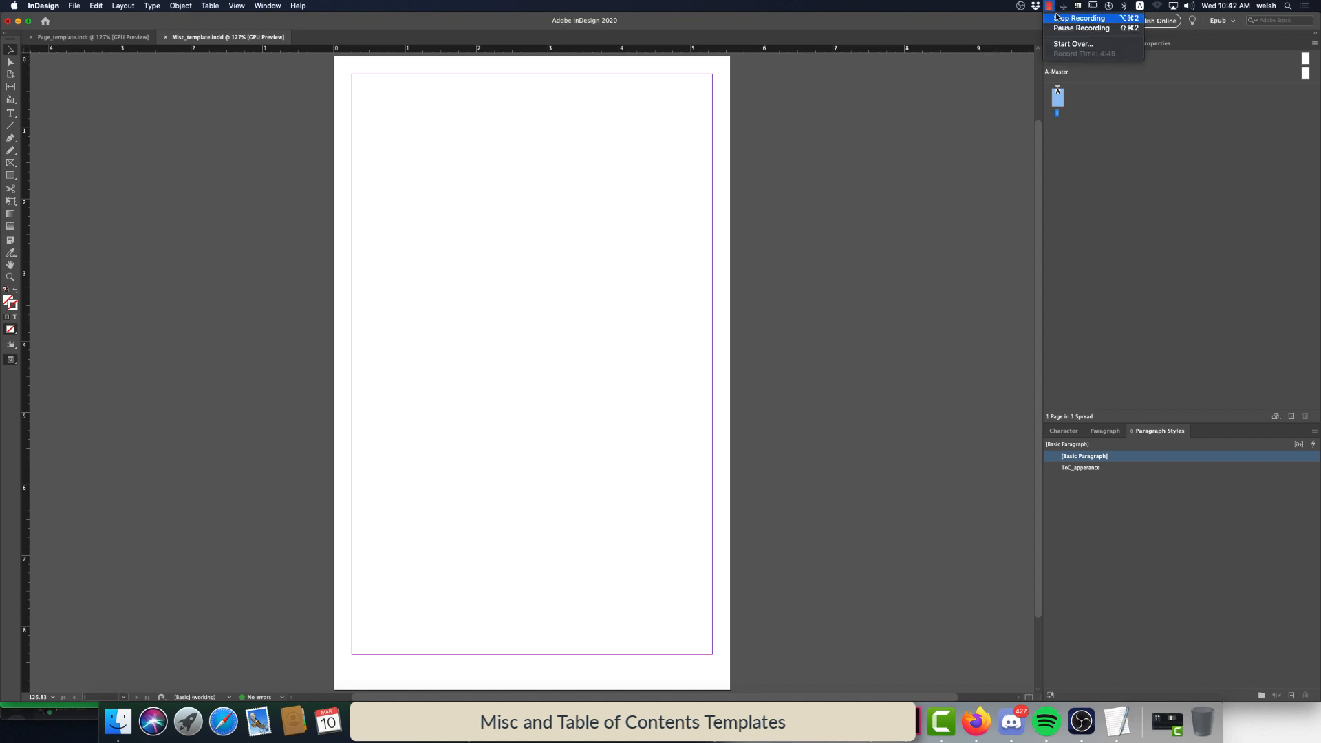
{"action": "left_click", "coordinate": [1058, 18]}
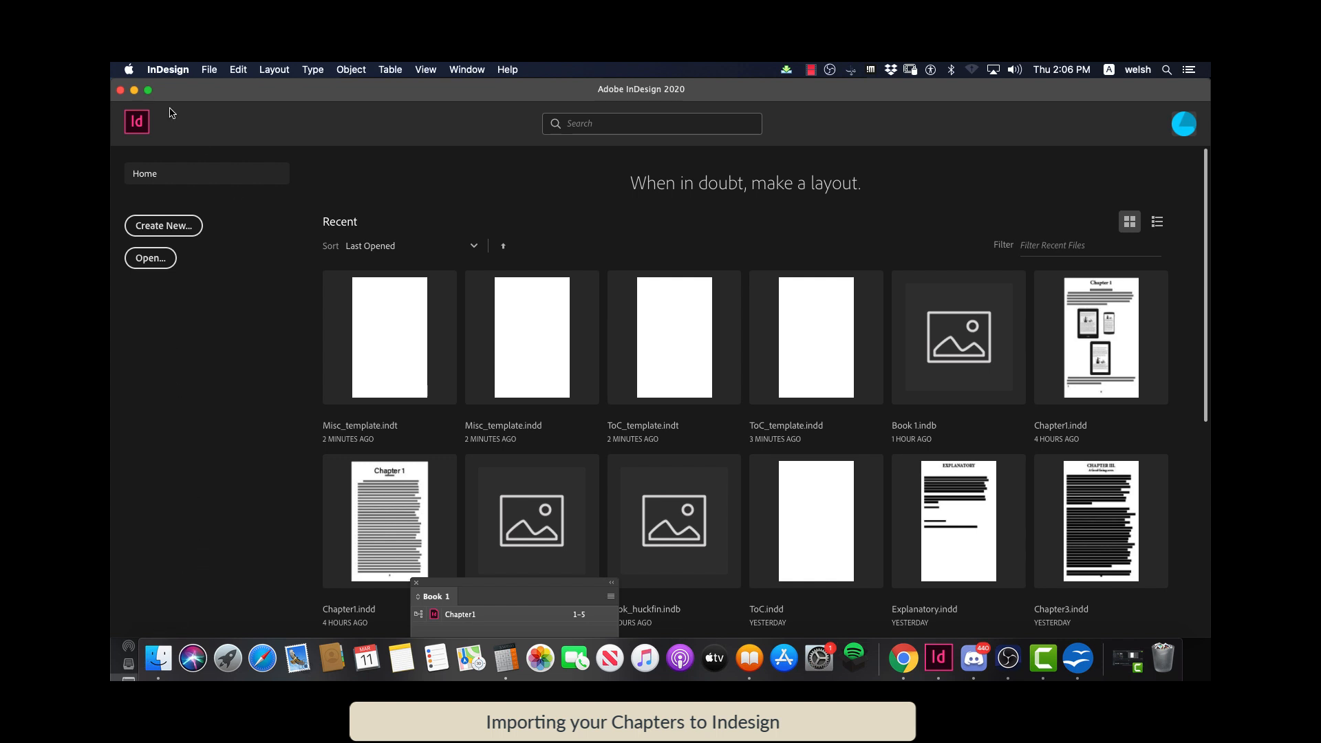
Open a new document based on Page_template.indt from the Templates folder
{"action": "left_click", "coordinate": [206, 70]}
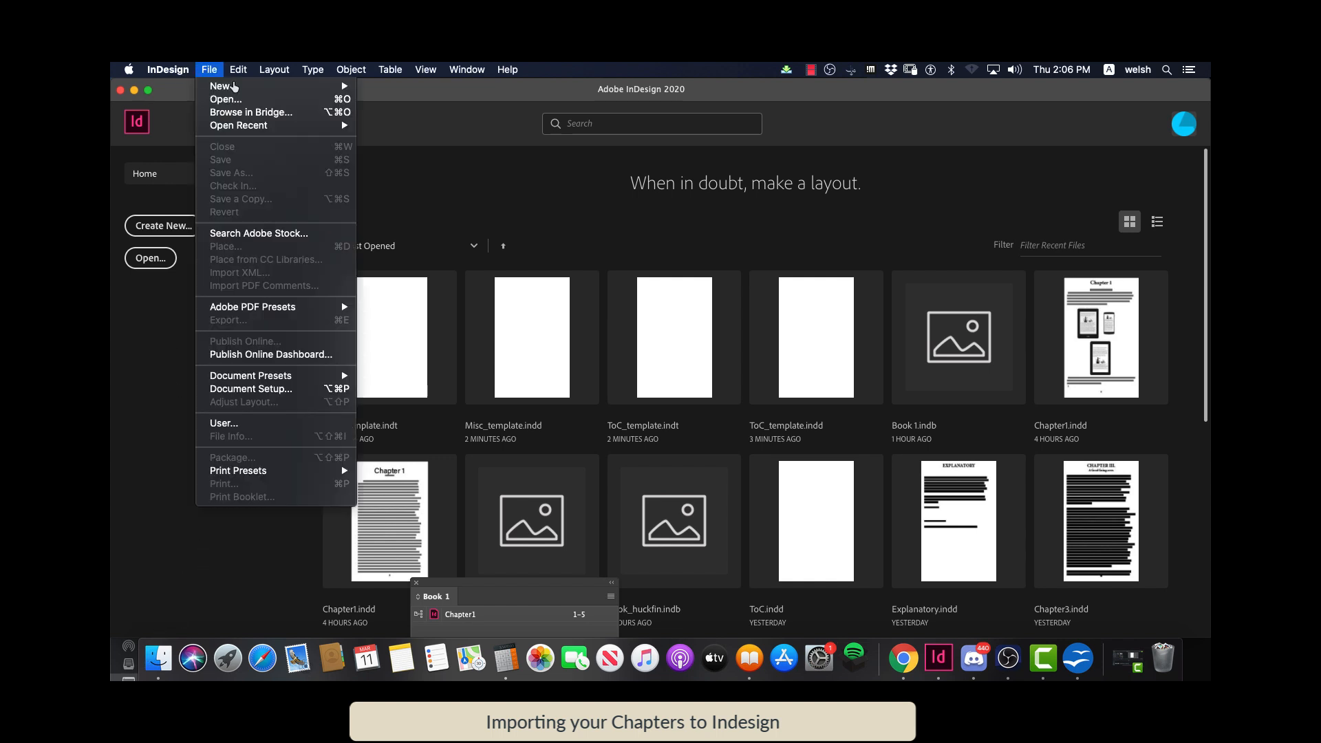
{"action": "left_click", "coordinate": [271, 101]}
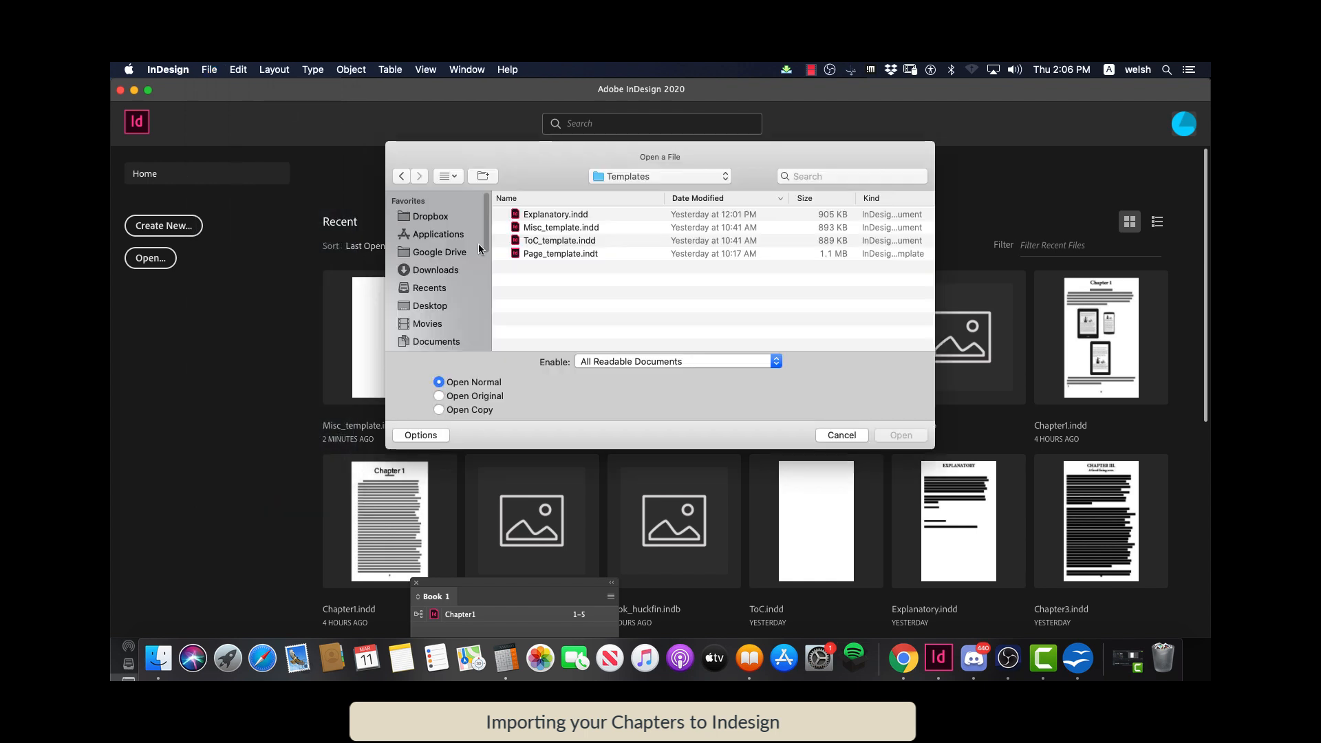
{"action": "double_click", "coordinate": [539, 255]}
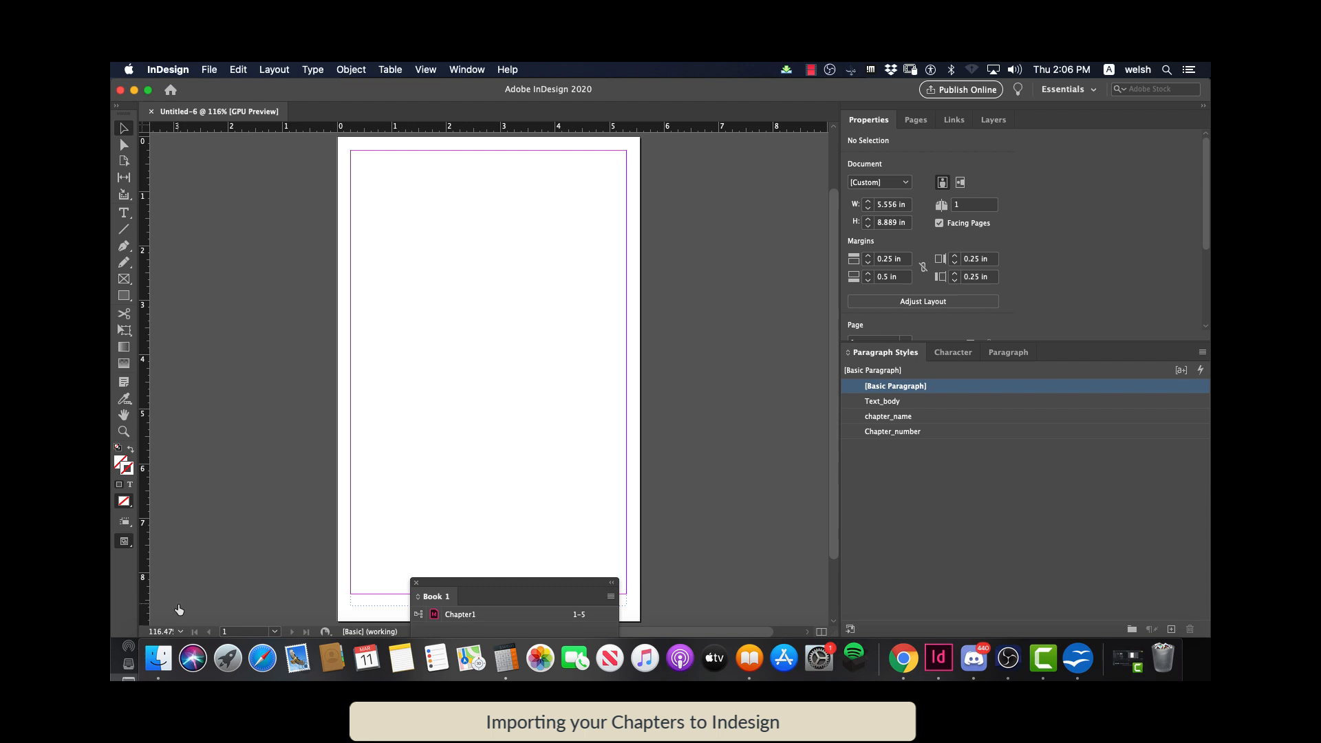
{"action": "left_click", "coordinate": [160, 658]}
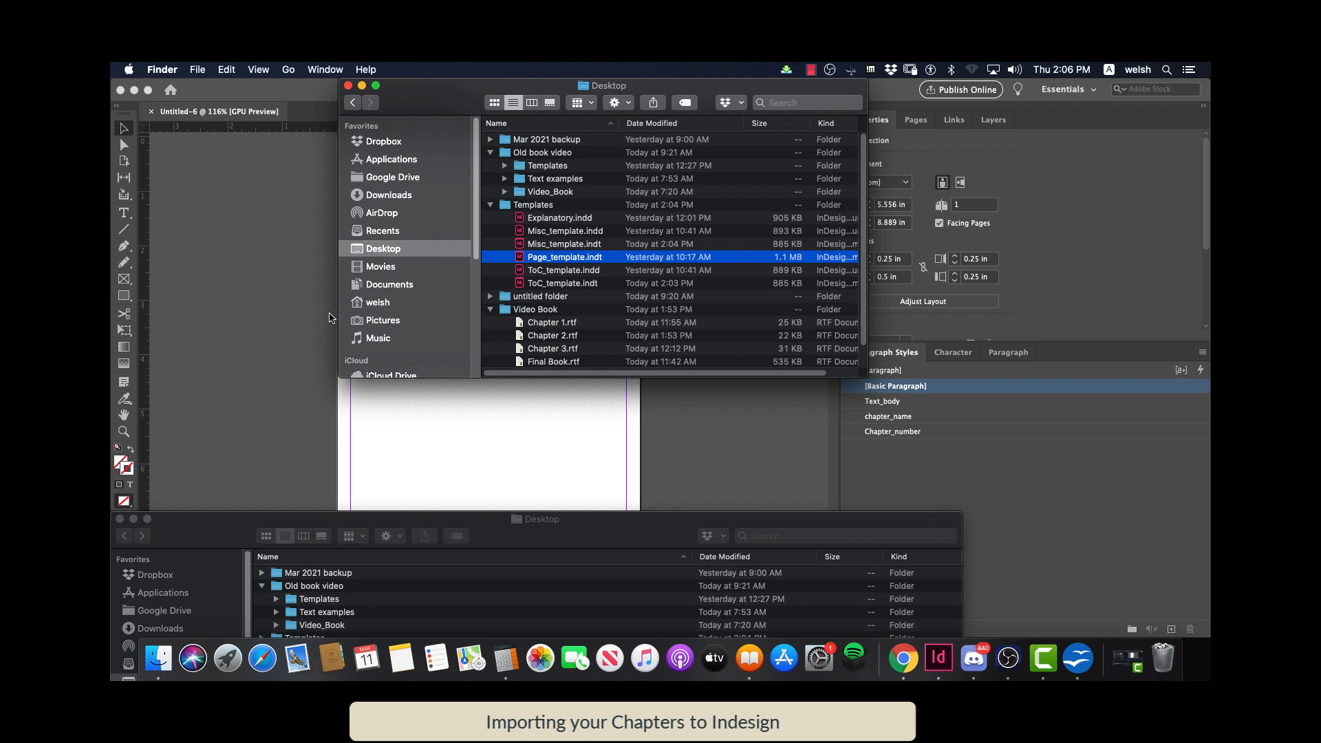
{"action": "left_click", "coordinate": [289, 314]}
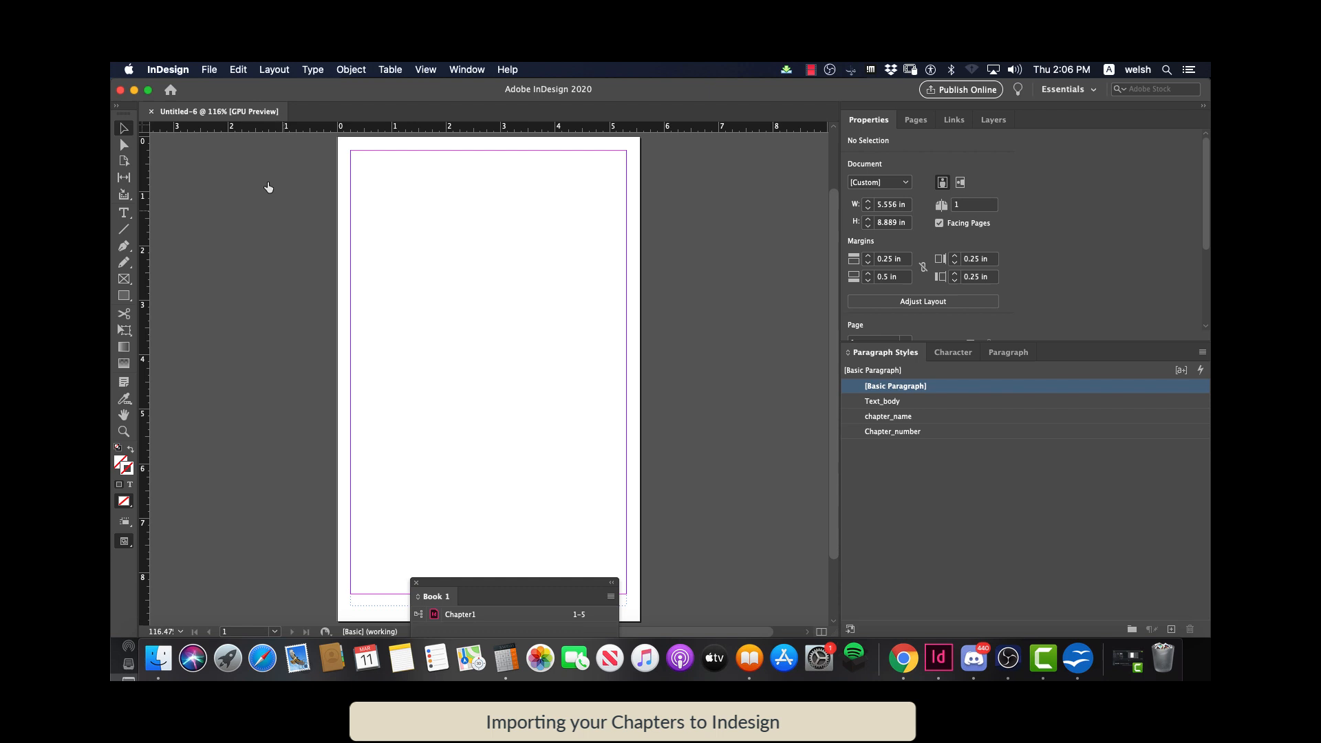
Place Chapter 1.rtf with its styles and formatting removed, autoflowing the text from the first page's upper margin corner
{"action": "left_click", "coordinate": [208, 69]}
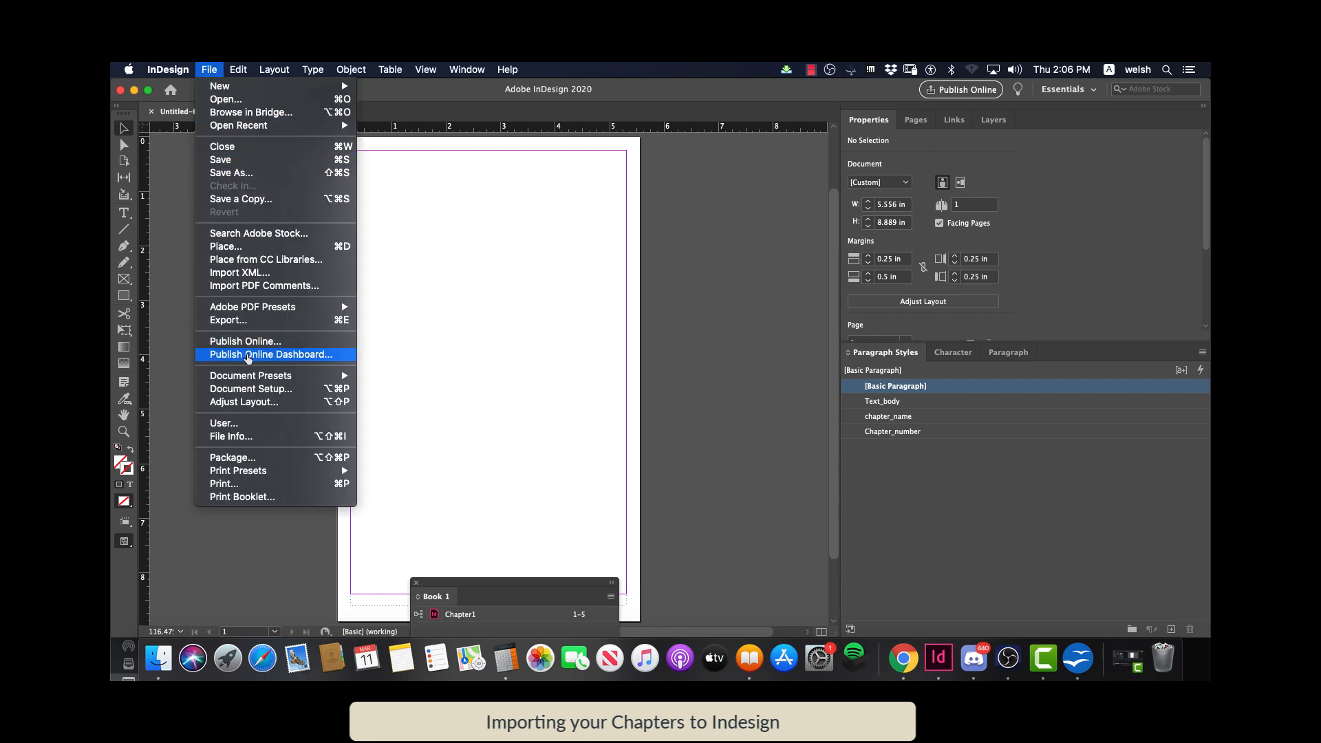
{"action": "left_click", "coordinate": [247, 246]}
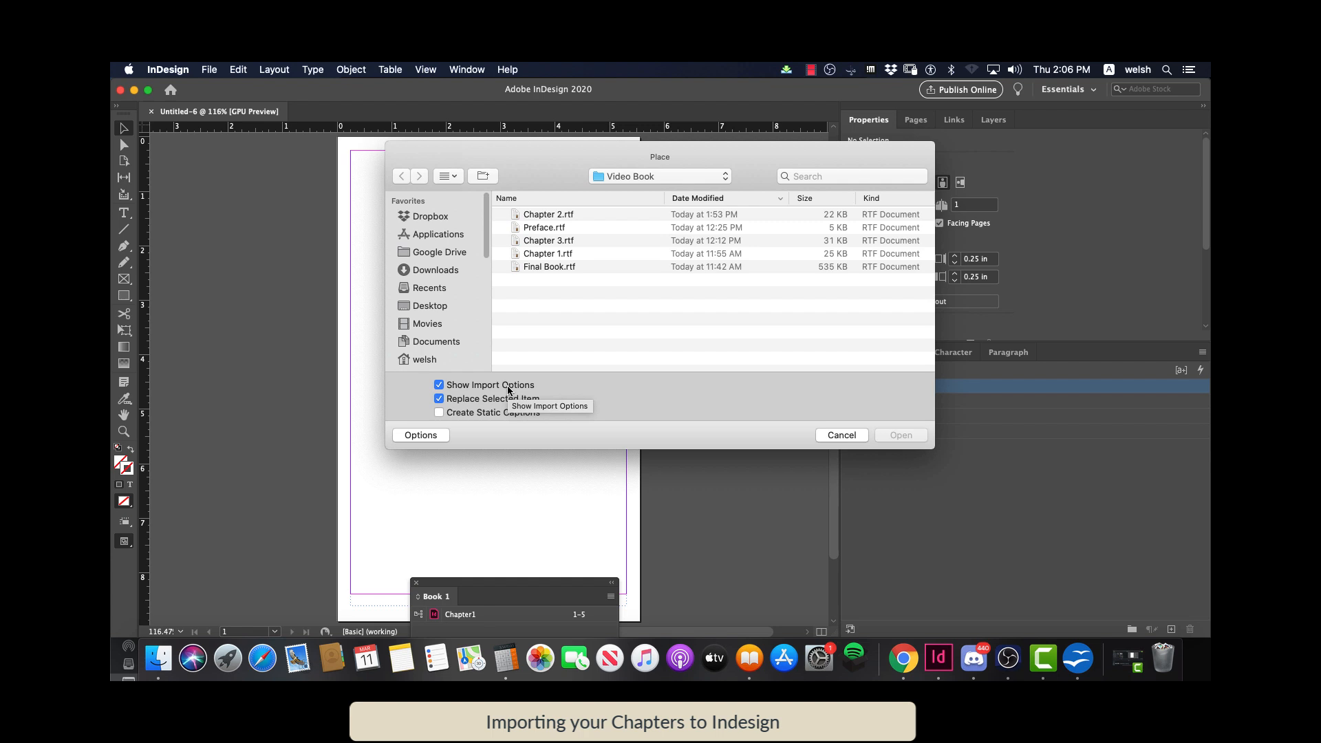
{"action": "left_click", "coordinate": [533, 254]}
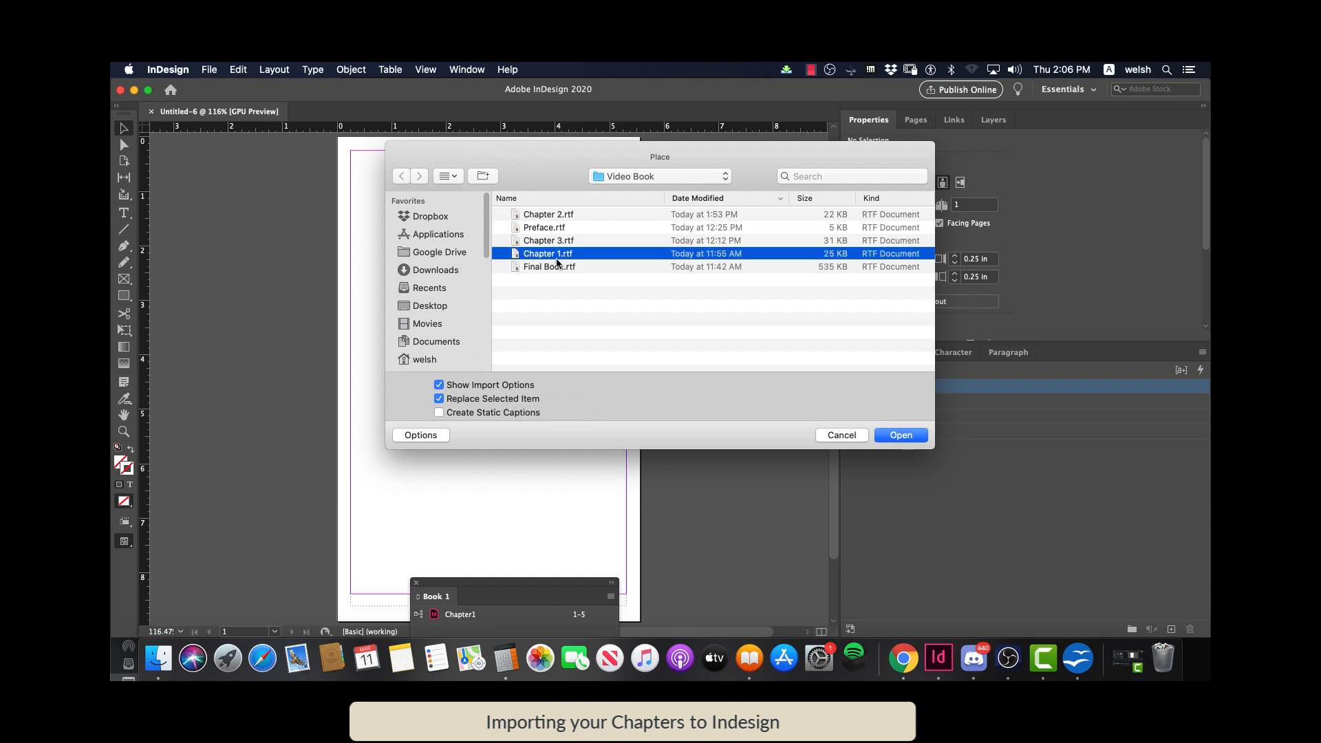
{"action": "left_click", "coordinate": [892, 435]}
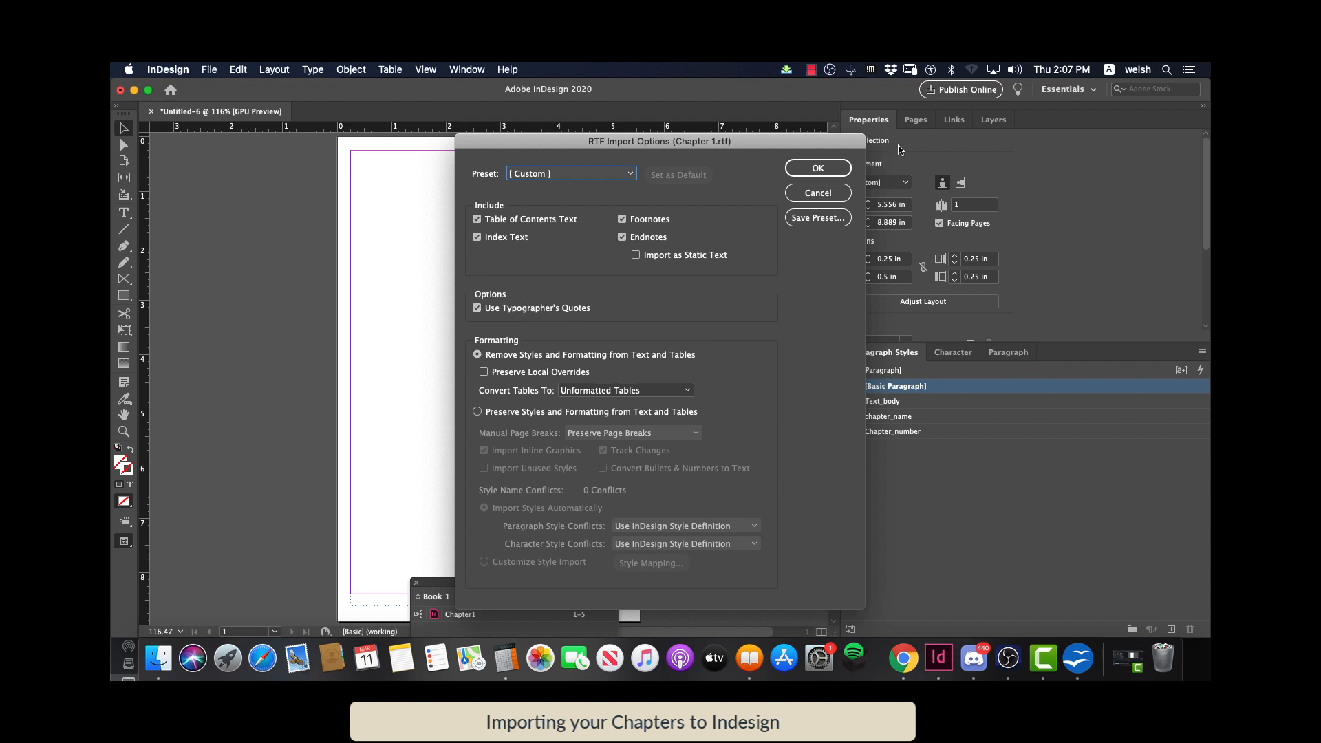
{"action": "left_click", "coordinate": [818, 169]}
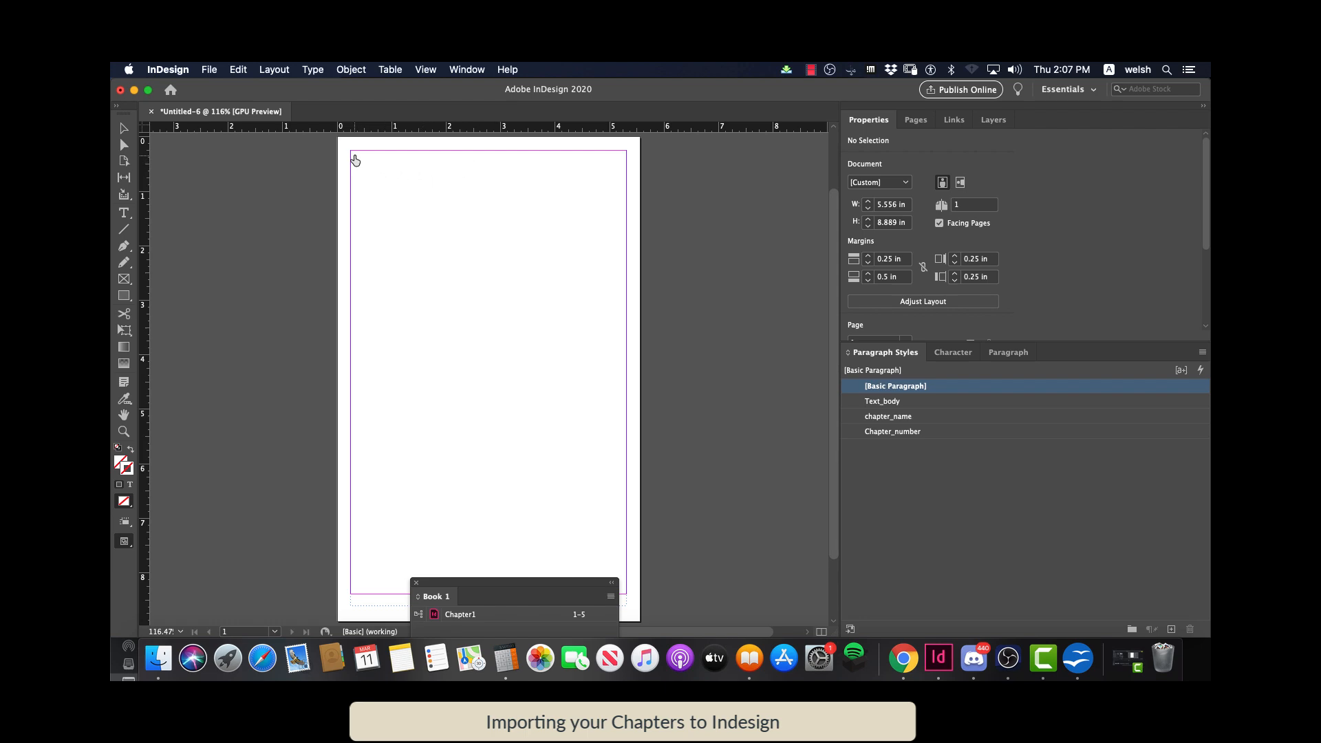
{"action": "left_click", "coordinate": [352, 157], "text": "shift"}
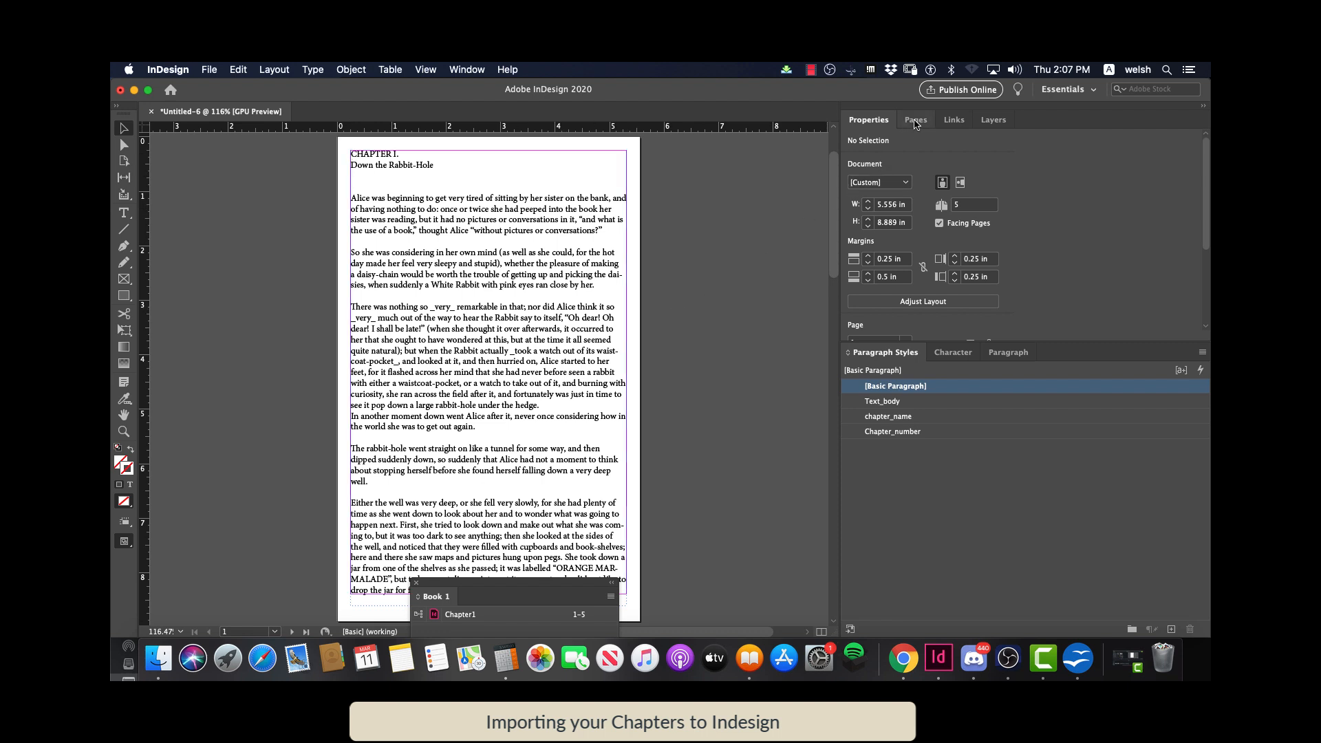
Look through all pages of the placed chapter and check how the imported text and characters came in
{"action": "left_click", "coordinate": [916, 121]}
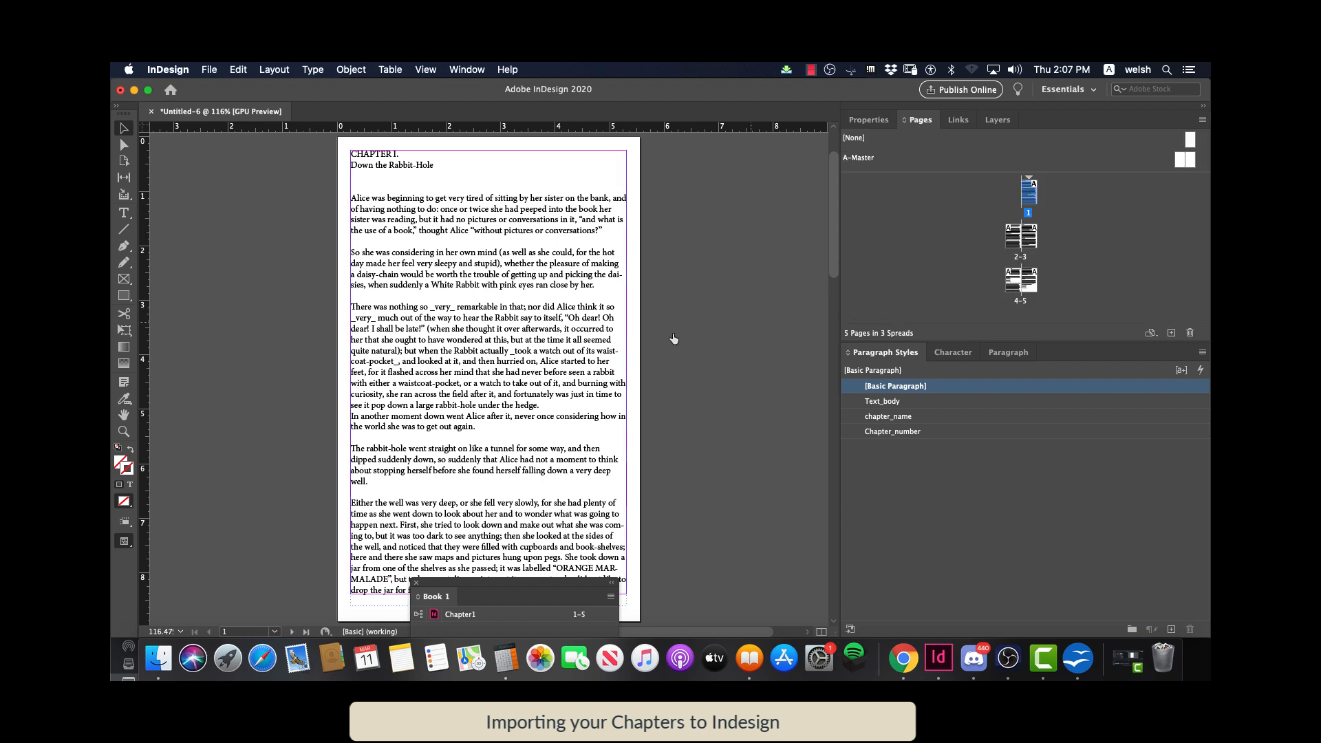
{"action": "scroll", "coordinate": [655, 344], "scroll_direction": "down", "scroll_amount": 15}
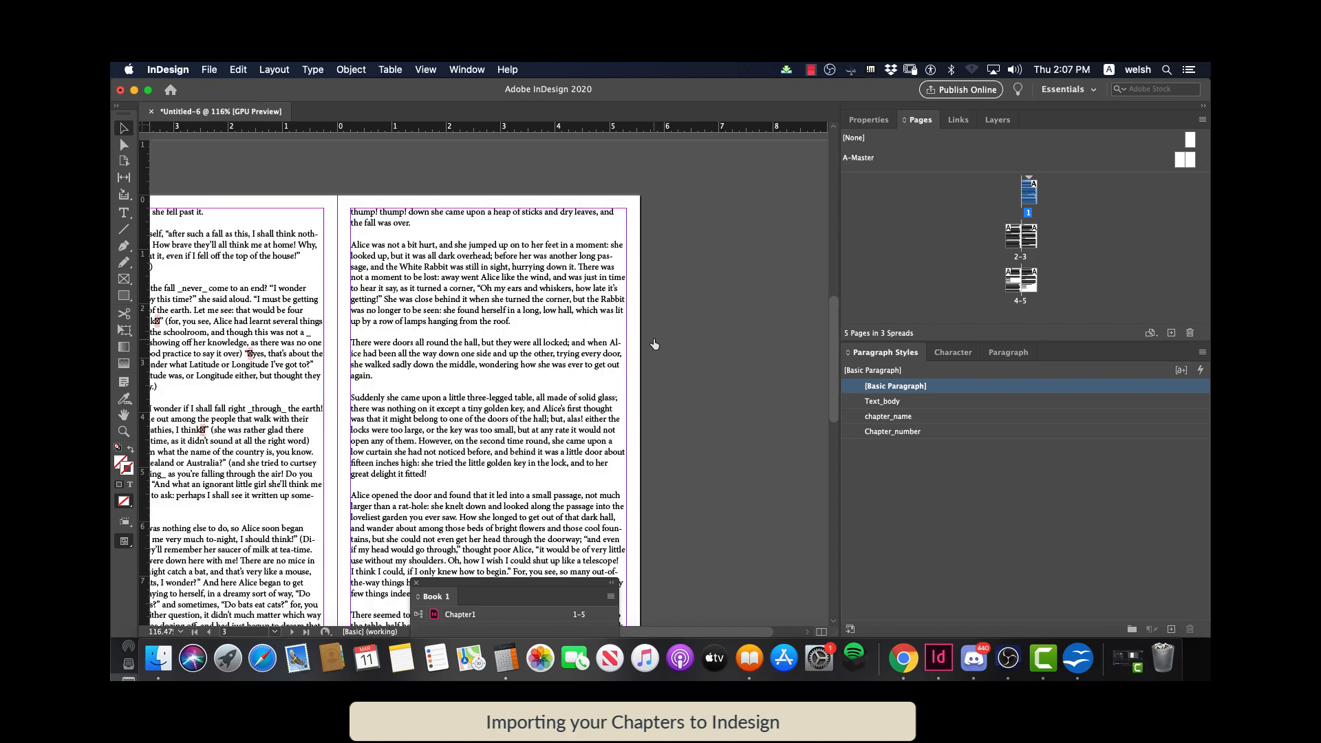
{"action": "scroll", "coordinate": [654, 340], "scroll_direction": "down", "scroll_amount": 15}
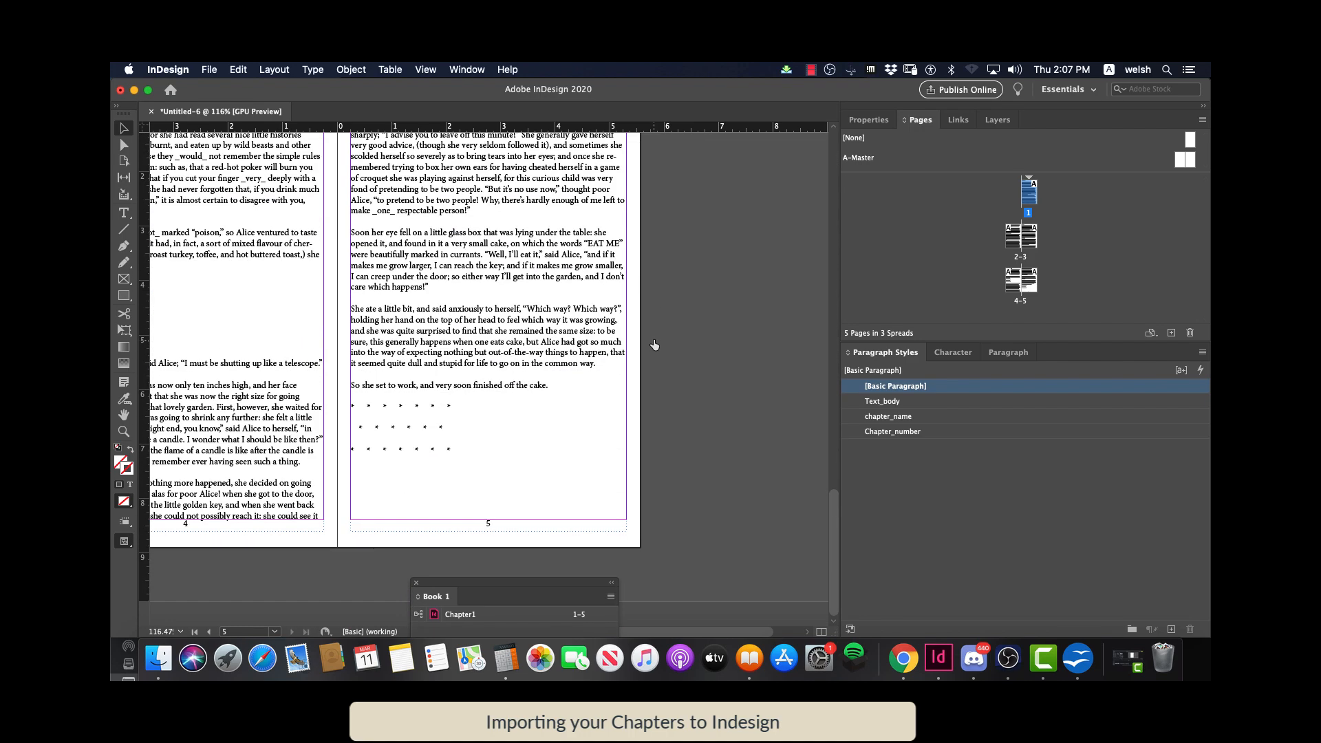
{"action": "scroll", "coordinate": [653, 340], "scroll_direction": "up", "scroll_amount": 1}
{"action": "left_click_drag", "start_coordinate": [715, 631], "coordinate": [646, 633]}
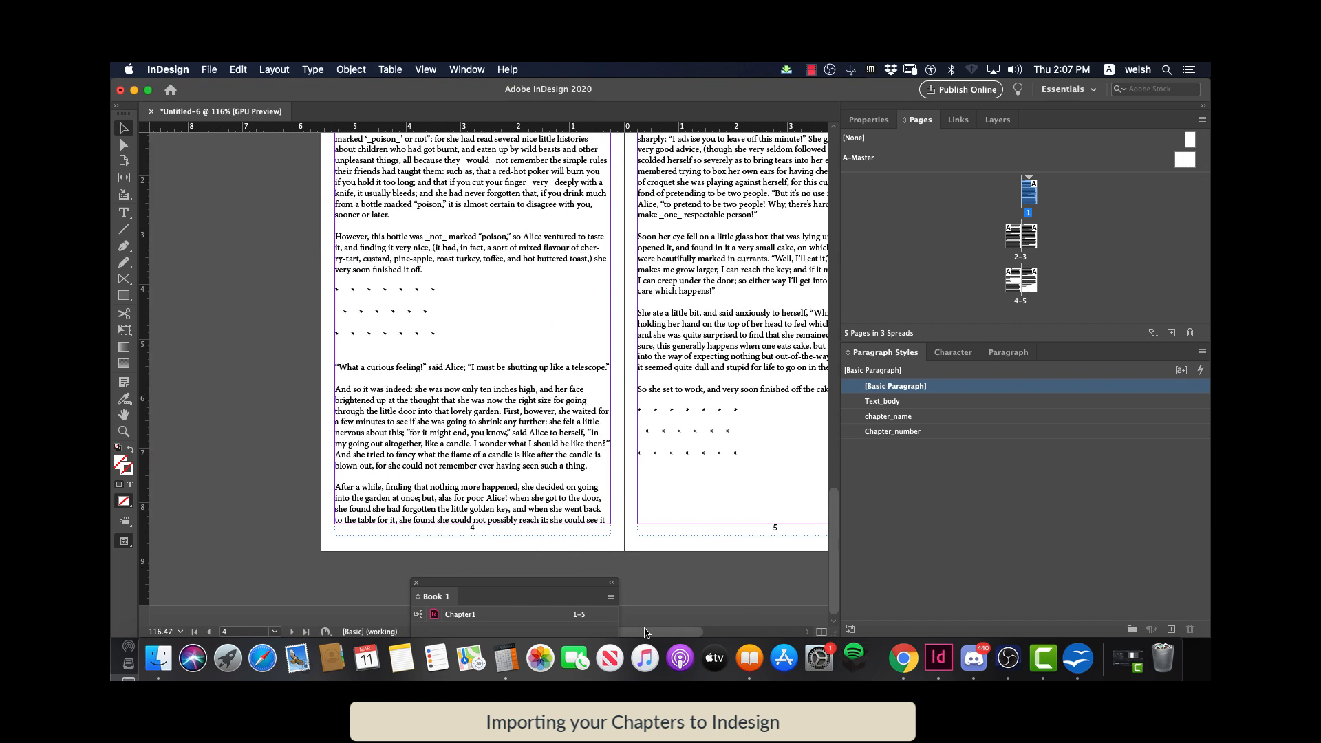
{"action": "scroll", "coordinate": [504, 371], "scroll_direction": "up", "scroll_amount": 1}
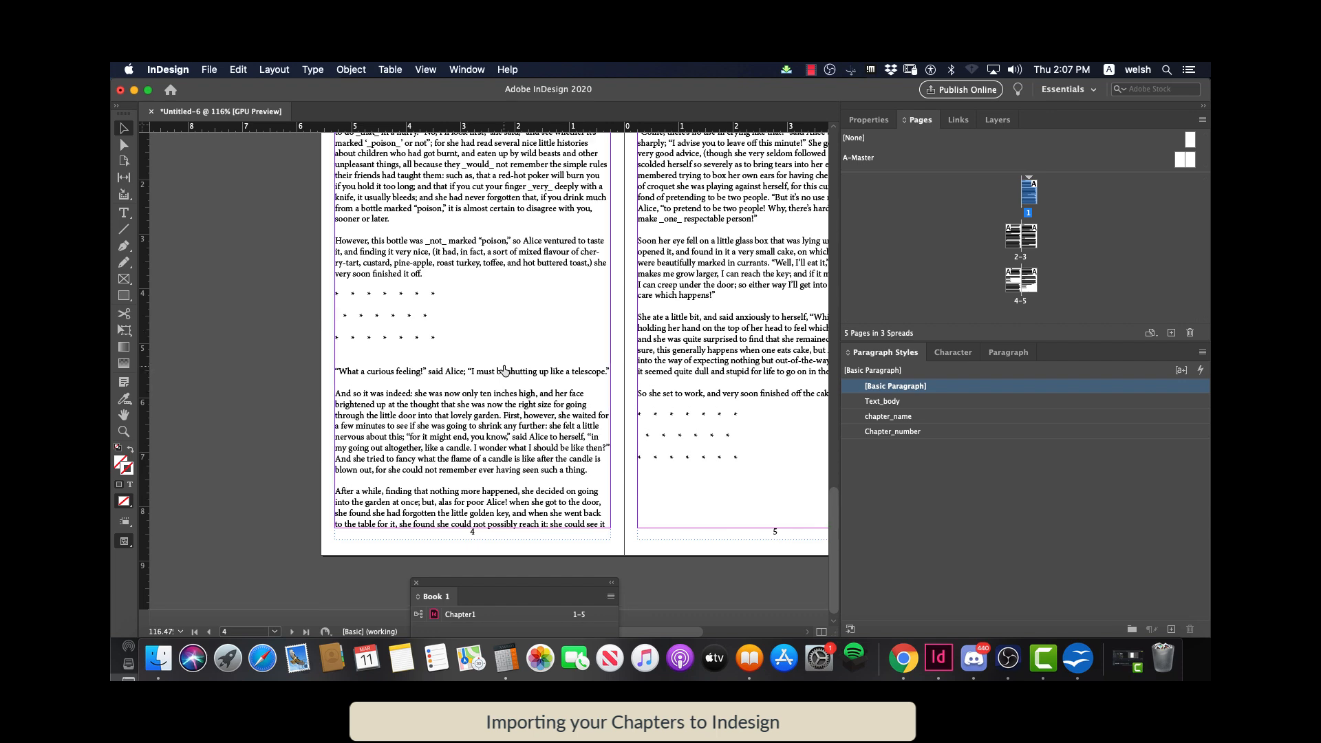
{"action": "scroll", "coordinate": [505, 371], "scroll_direction": "up", "scroll_amount": 5}
{"action": "scroll", "coordinate": [503, 371], "scroll_direction": "up", "scroll_amount": 6}
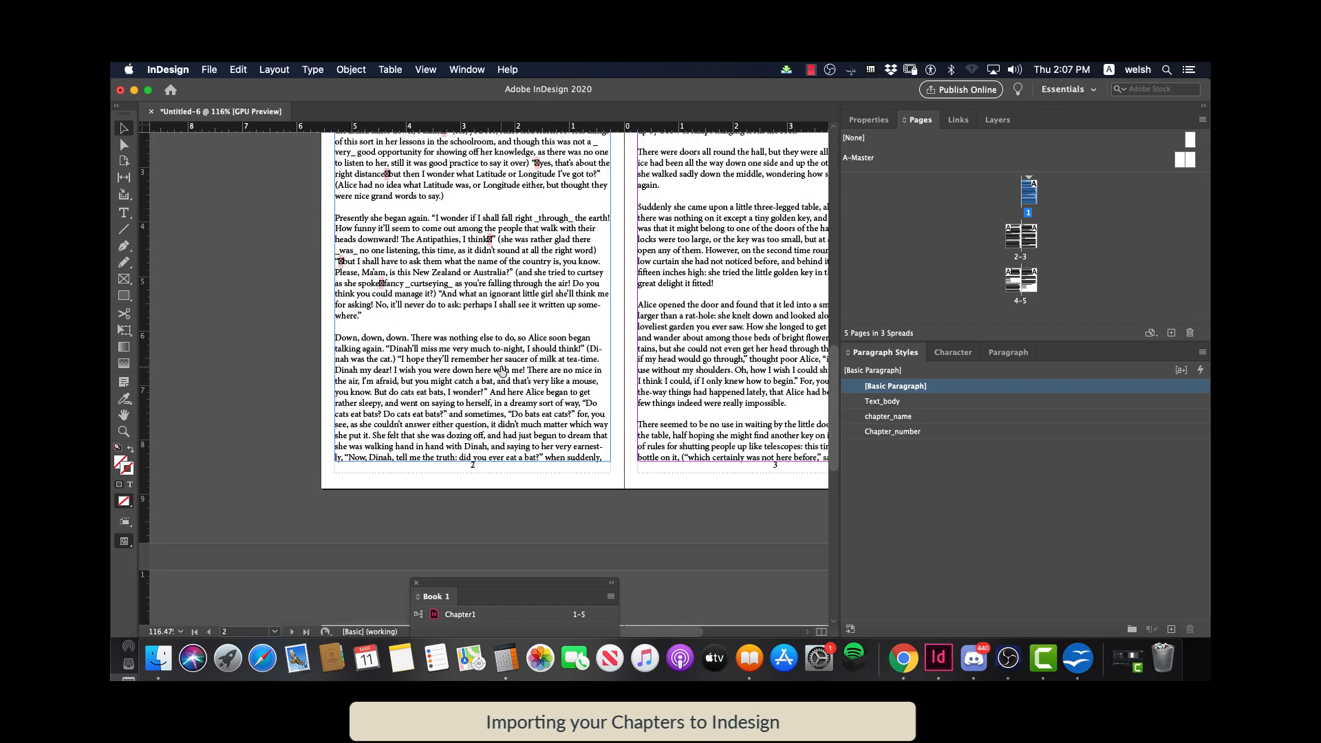
{"action": "scroll", "coordinate": [503, 372], "scroll_direction": "up", "scroll_amount": 6}
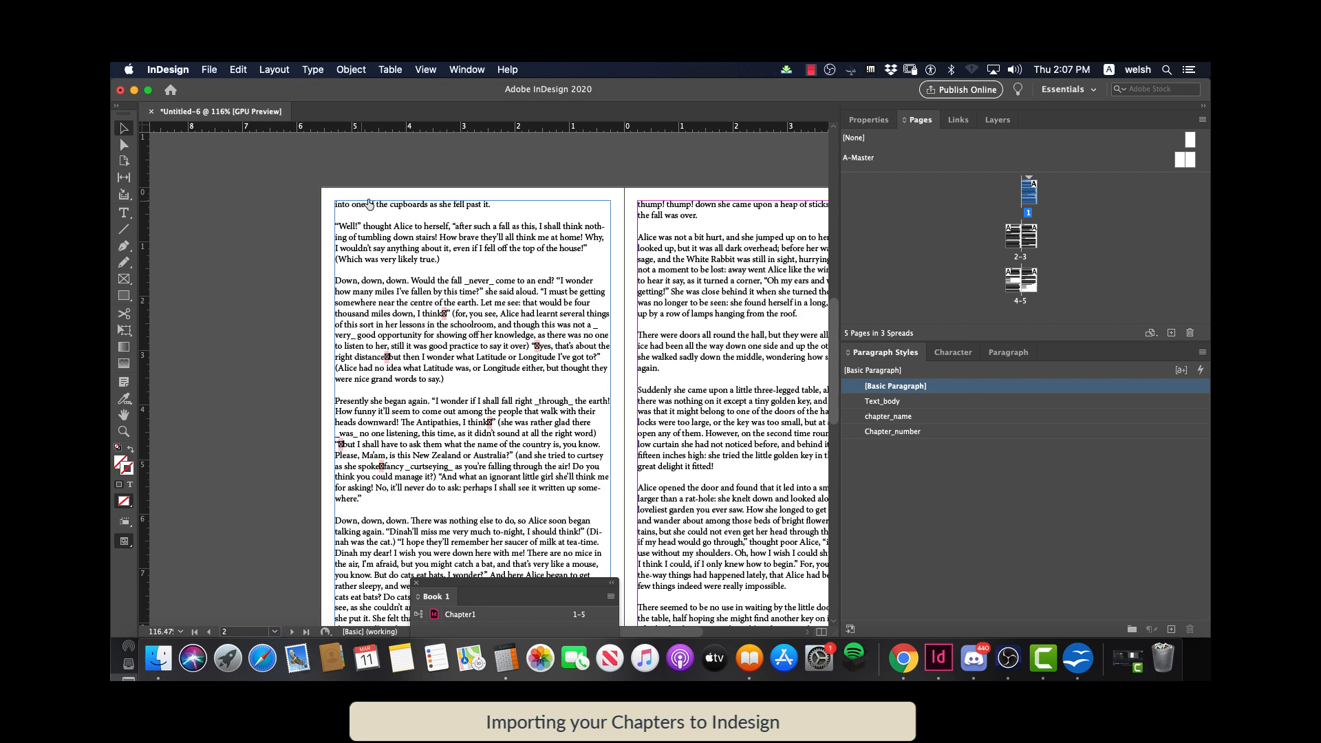
Show the hidden characters in the document text
{"action": "left_click", "coordinate": [310, 76]}
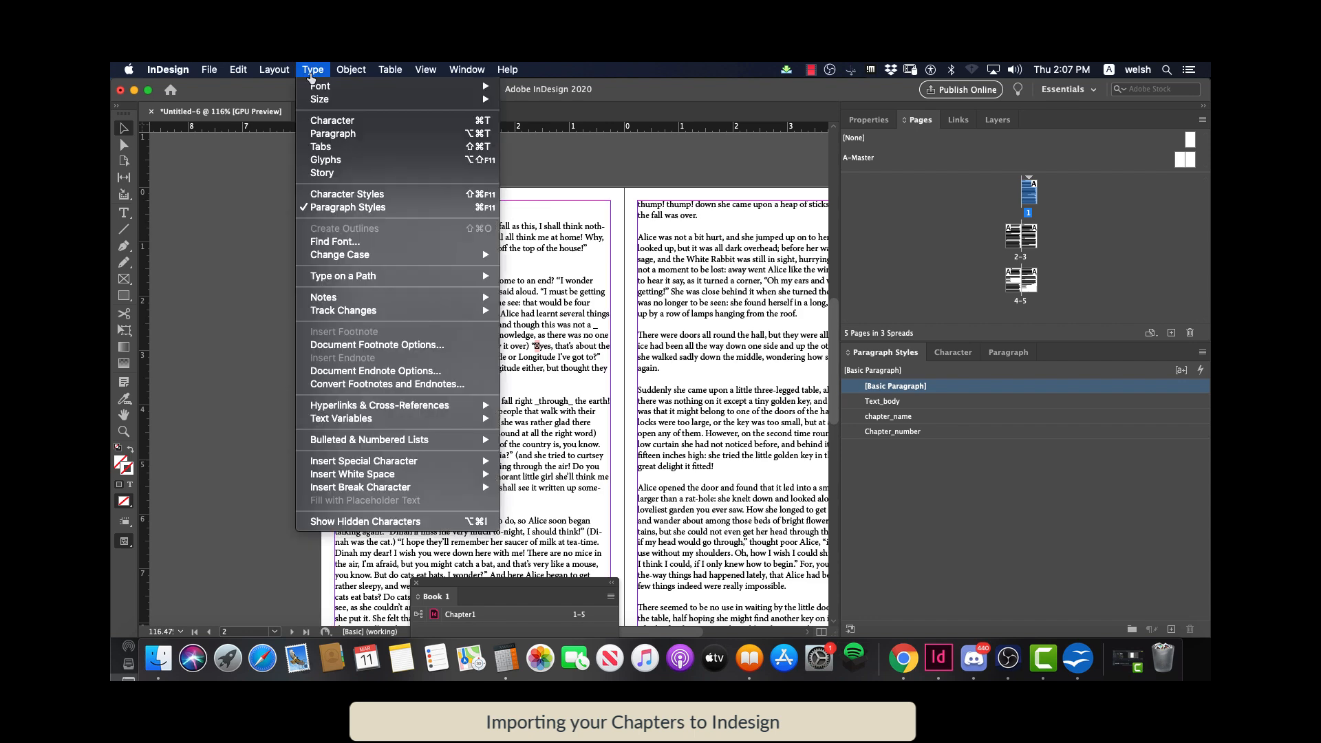
{"action": "mouse_move", "coordinate": [270, 74]}
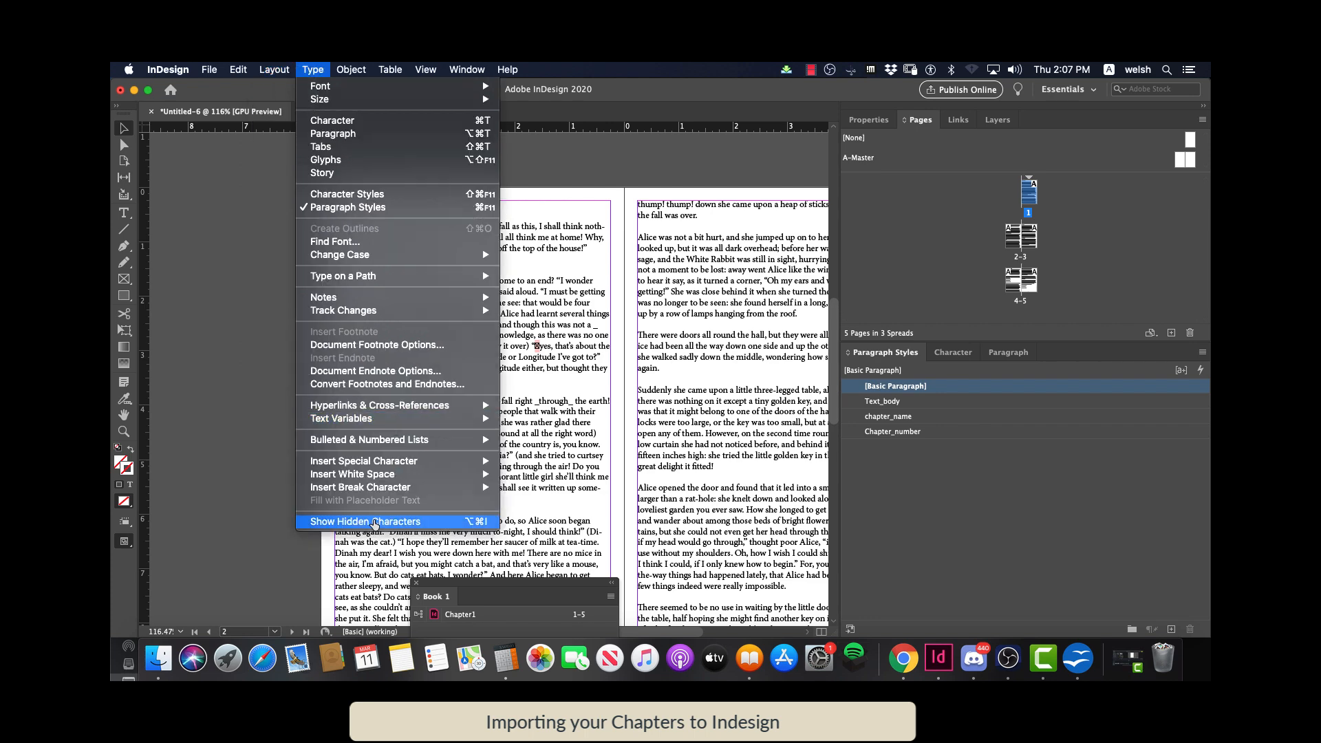
{"action": "left_click", "coordinate": [374, 522]}
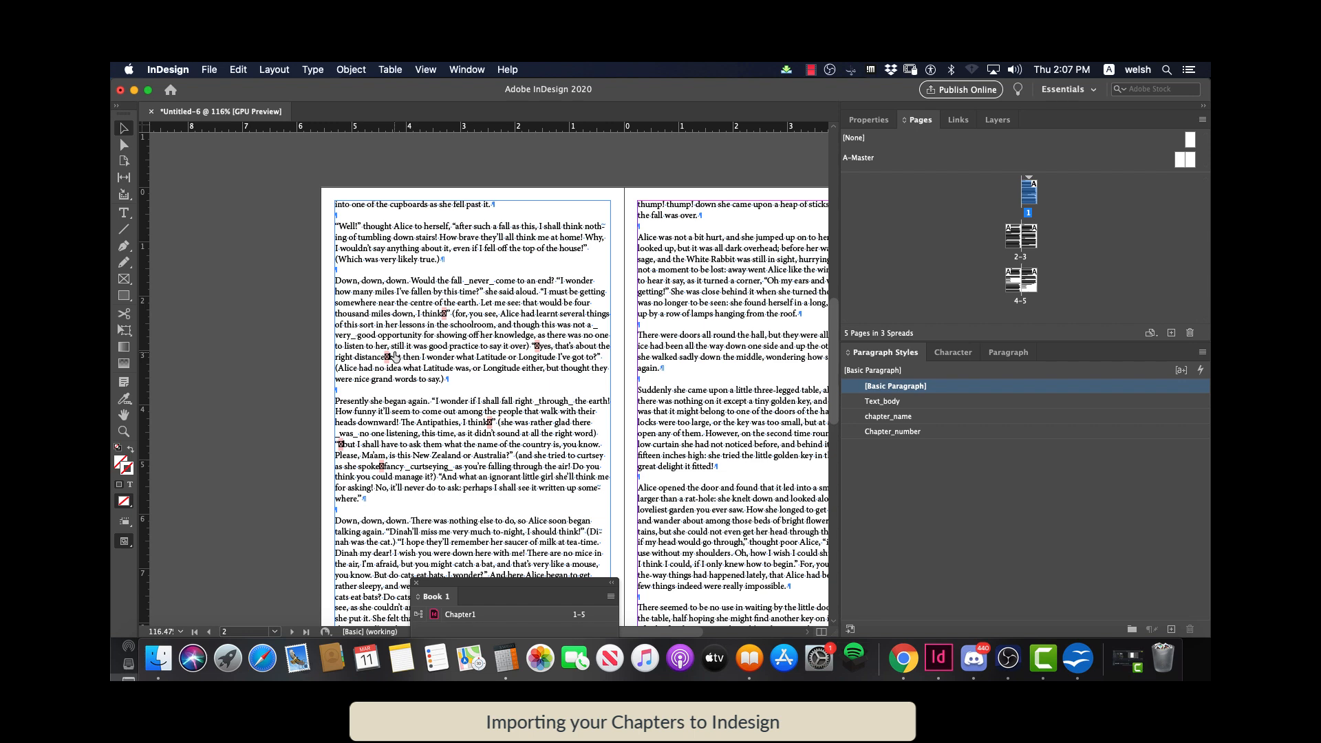
Copy the highlighted missing-glyph character after "miles down, I think" on page 2
{"action": "key", "text": "super+equal"}
{"action": "key", "text": "super+equal"}
{"action": "key", "text": "super+equal"}
{"action": "key", "text": "super+equal"}
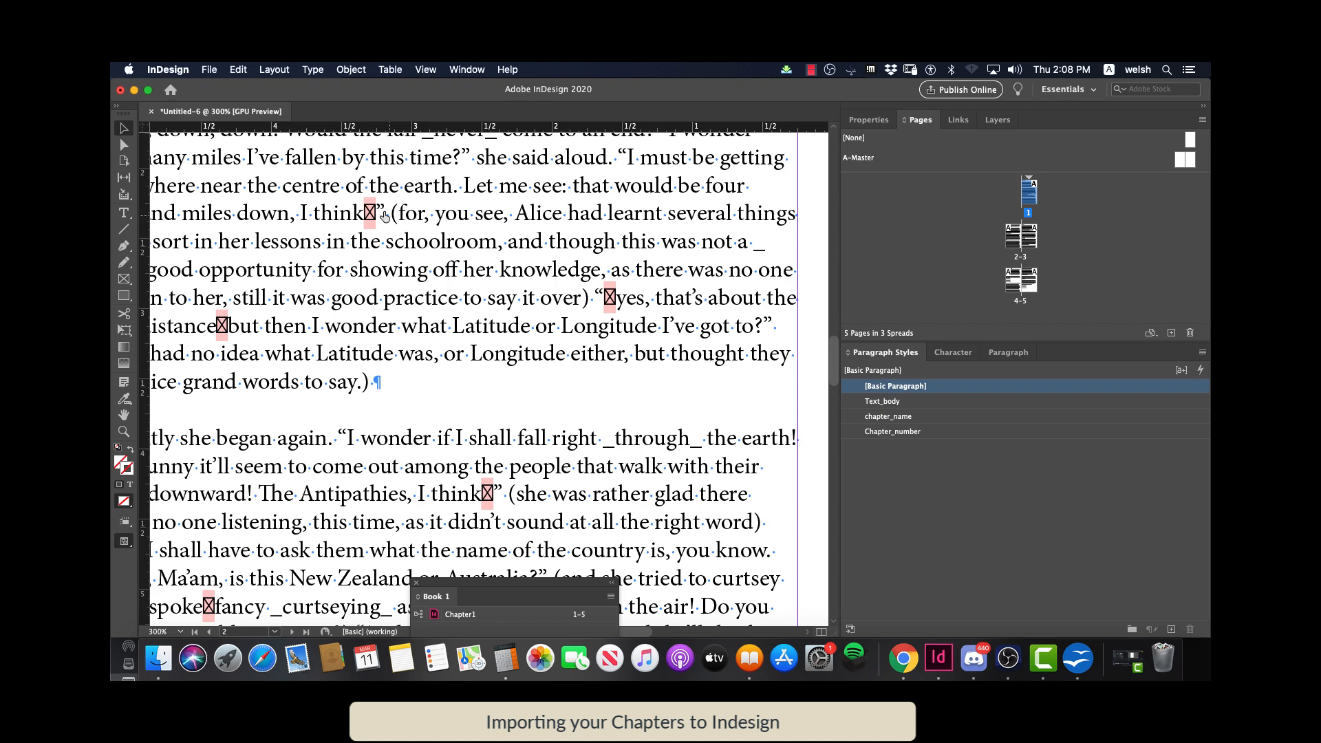
{"action": "left_click", "coordinate": [371, 217]}
{"action": "triple_click", "coordinate": [370, 217]}
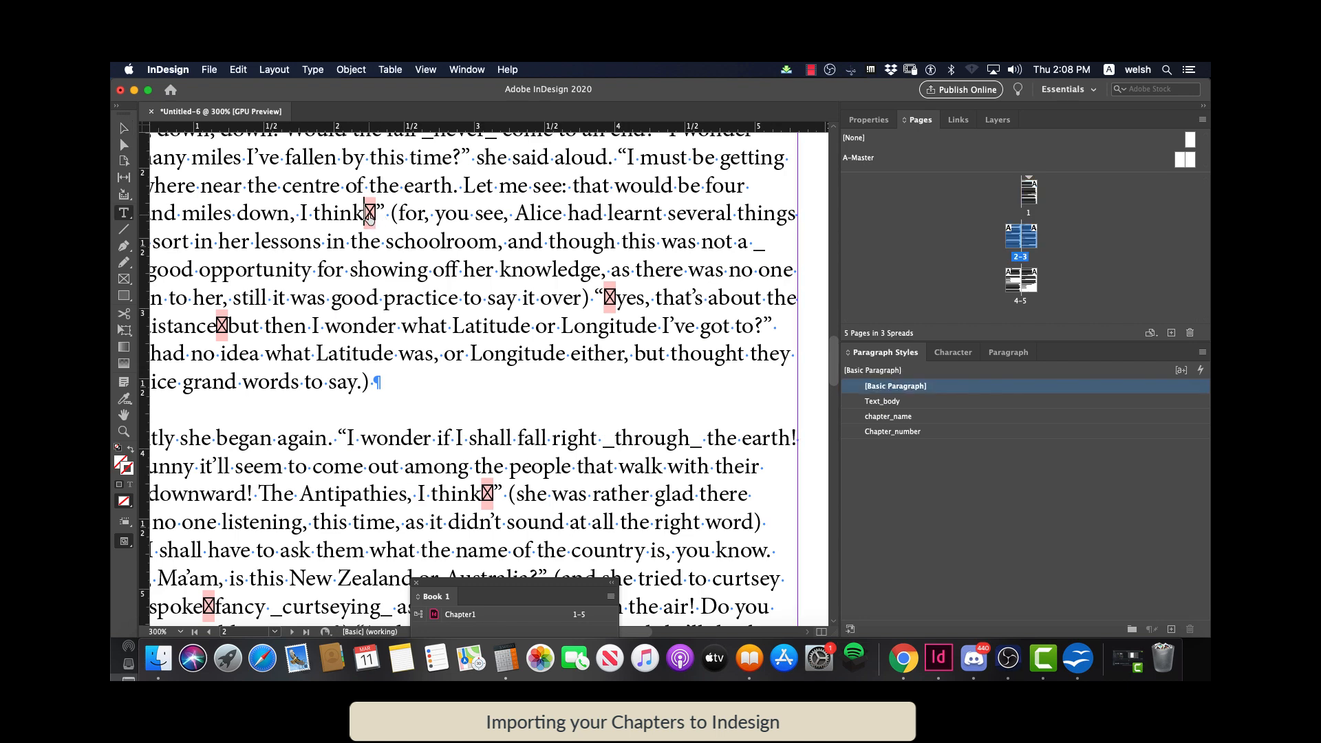
{"action": "left_click", "coordinate": [369, 216]}
{"action": "left_click_drag", "start_coordinate": [376, 216], "coordinate": [366, 216]}
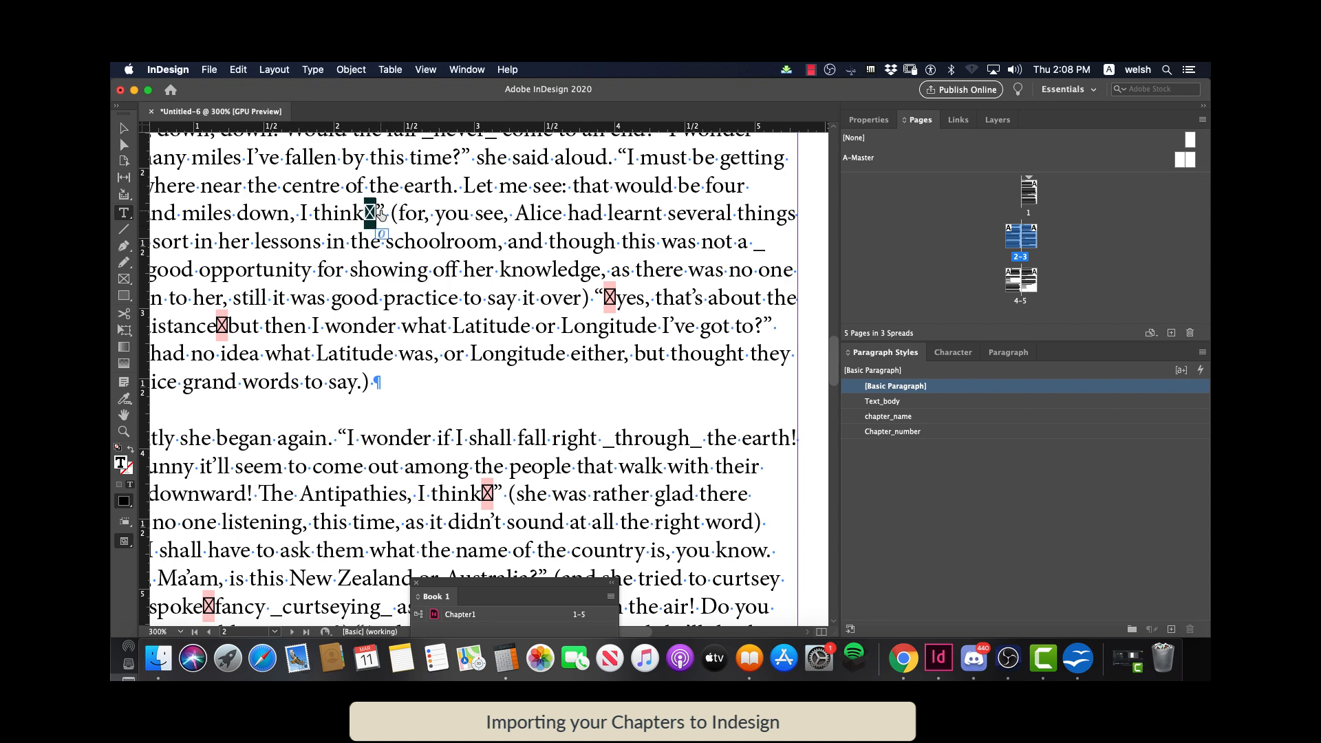
{"action": "right_click", "coordinate": [375, 219]}
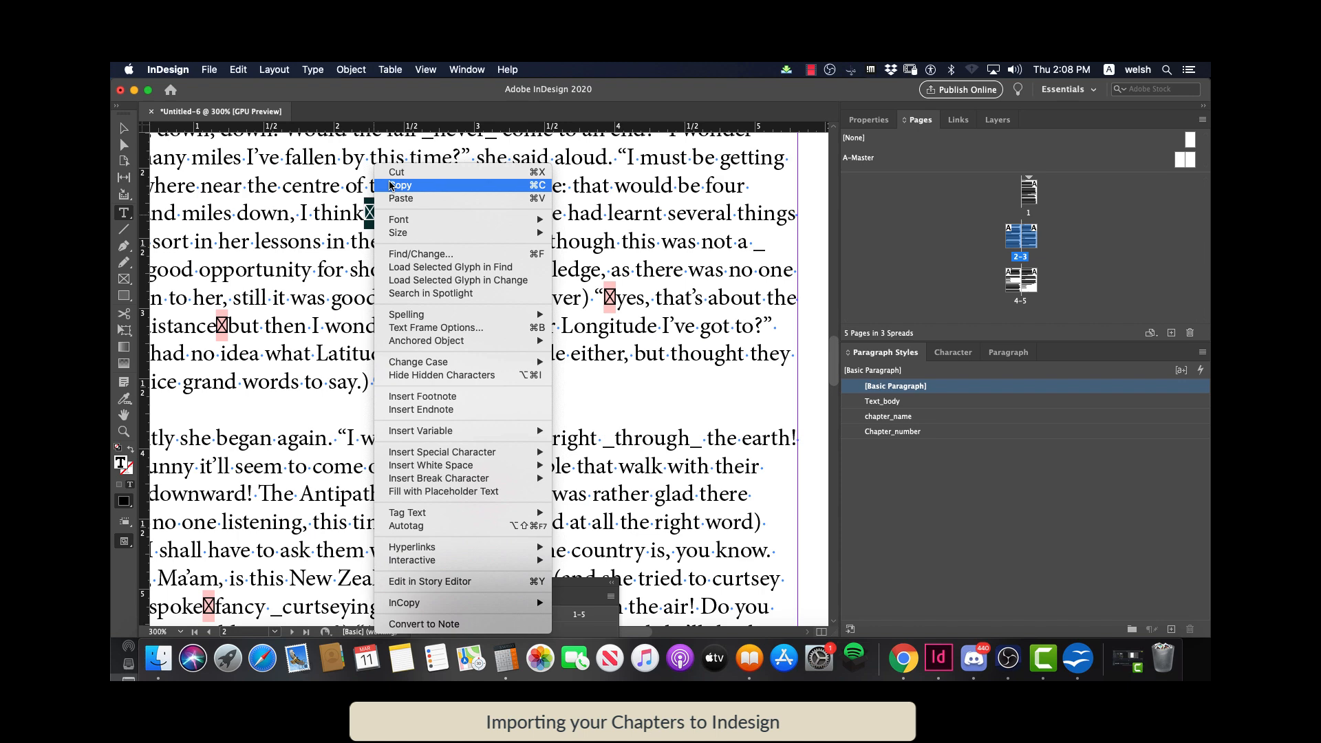
{"action": "left_click", "coordinate": [406, 185]}
Open Find/Change and paste the copied missing-glyph character as the text to find
{"action": "left_click", "coordinate": [238, 69]}
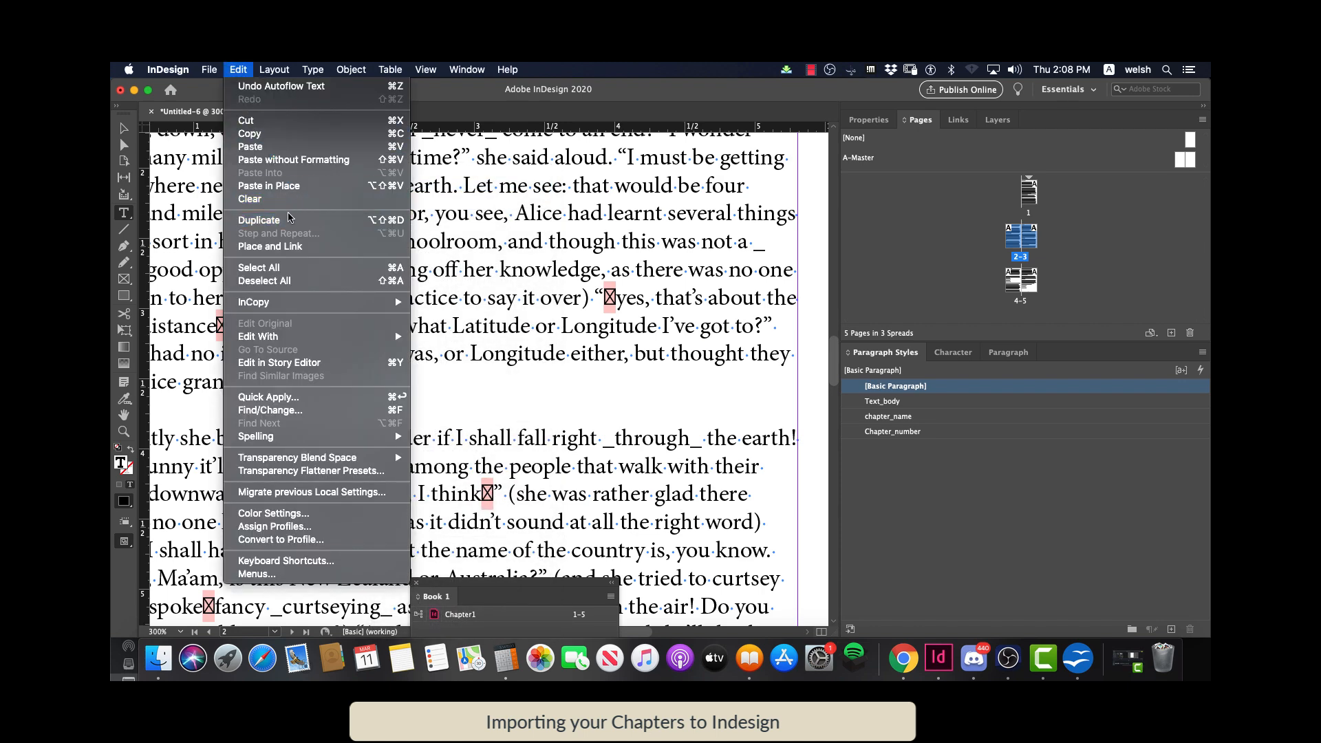
{"action": "mouse_move", "coordinate": [292, 341]}
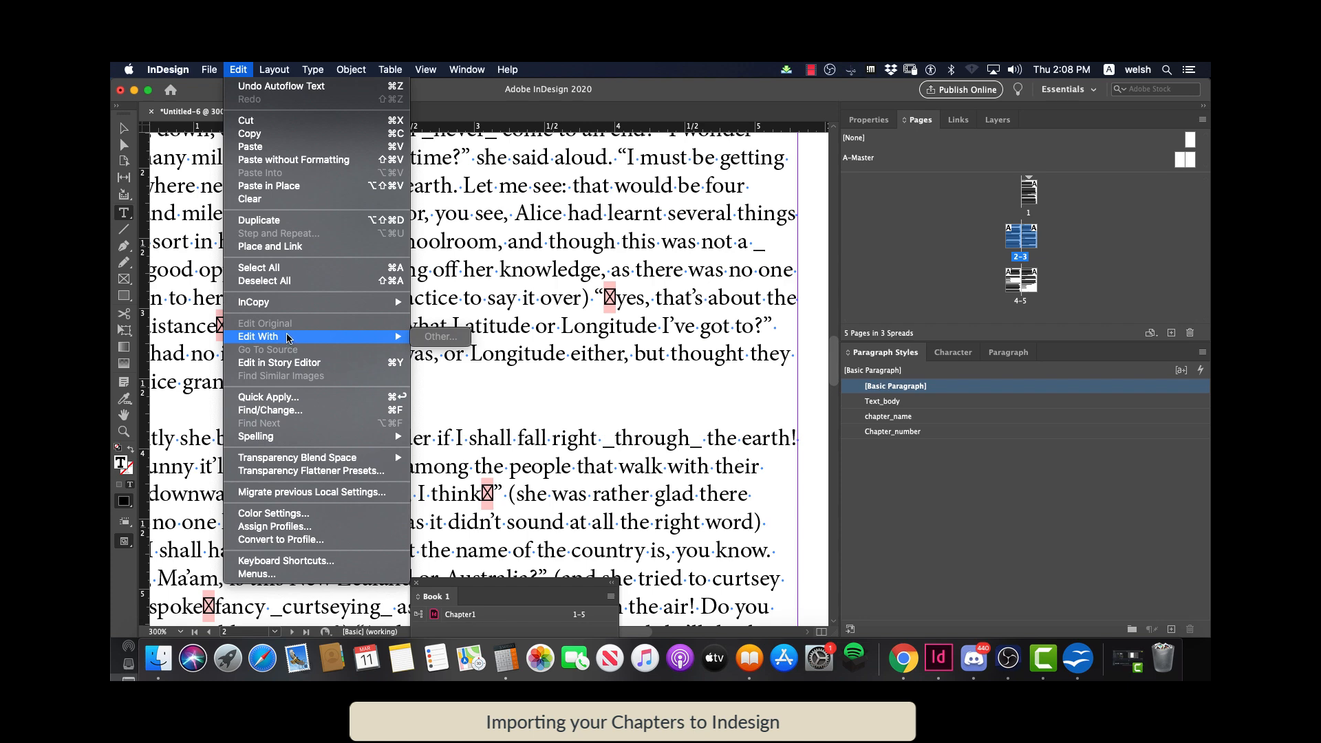
{"action": "mouse_move", "coordinate": [273, 312]}
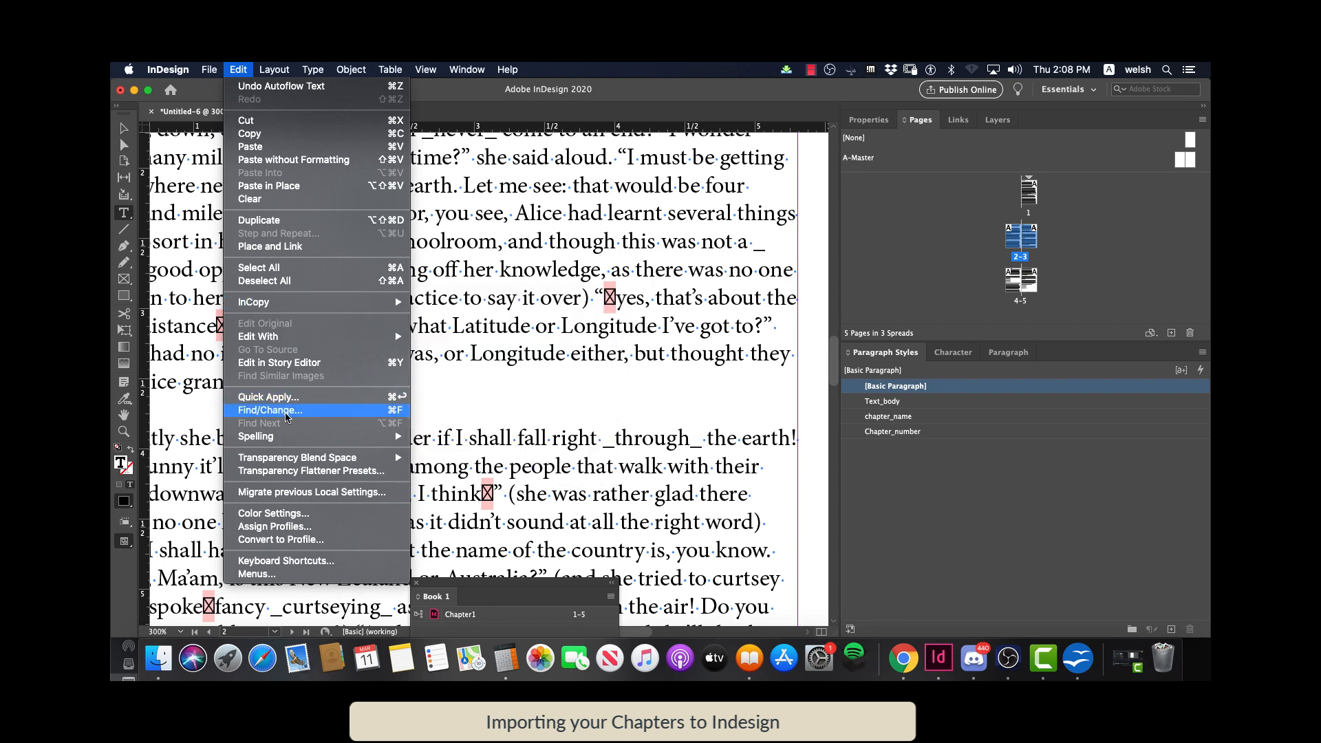
{"action": "left_click", "coordinate": [286, 413]}
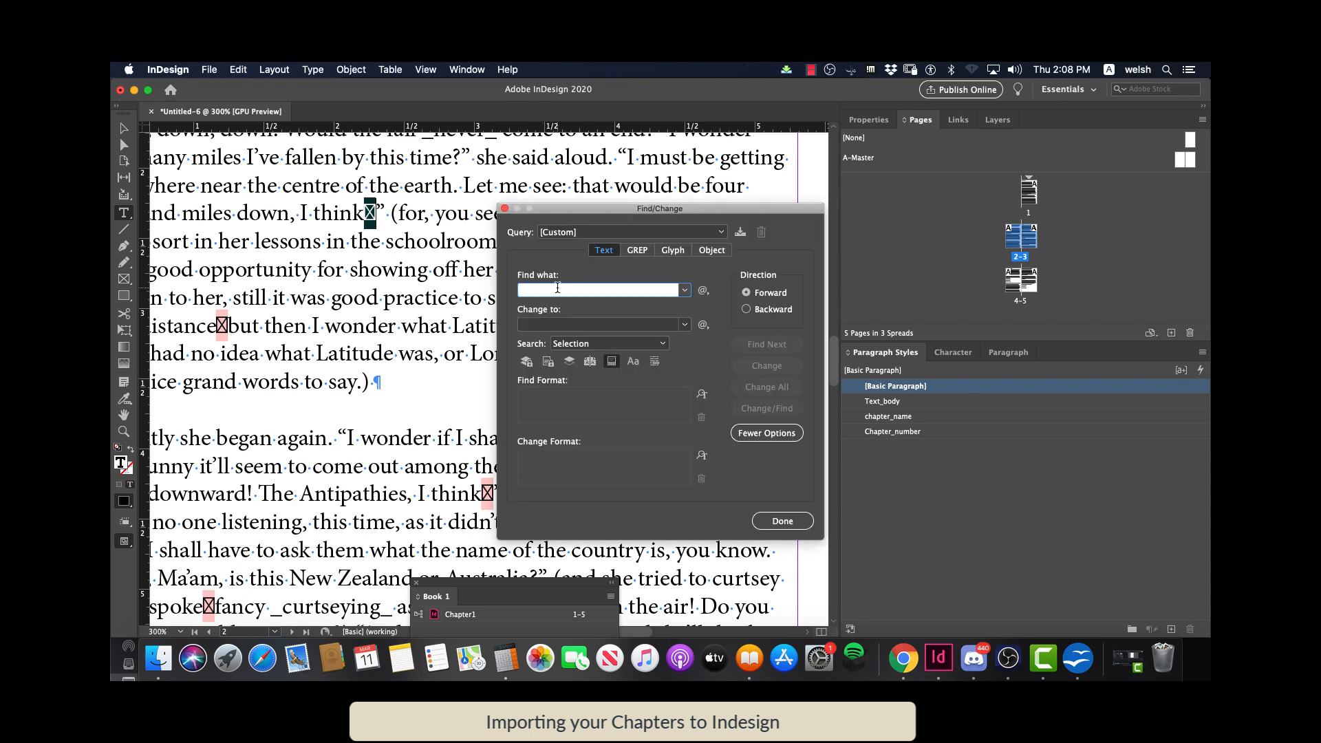
{"action": "right_click", "coordinate": [558, 289]}
{"action": "left_click", "coordinate": [552, 311]}
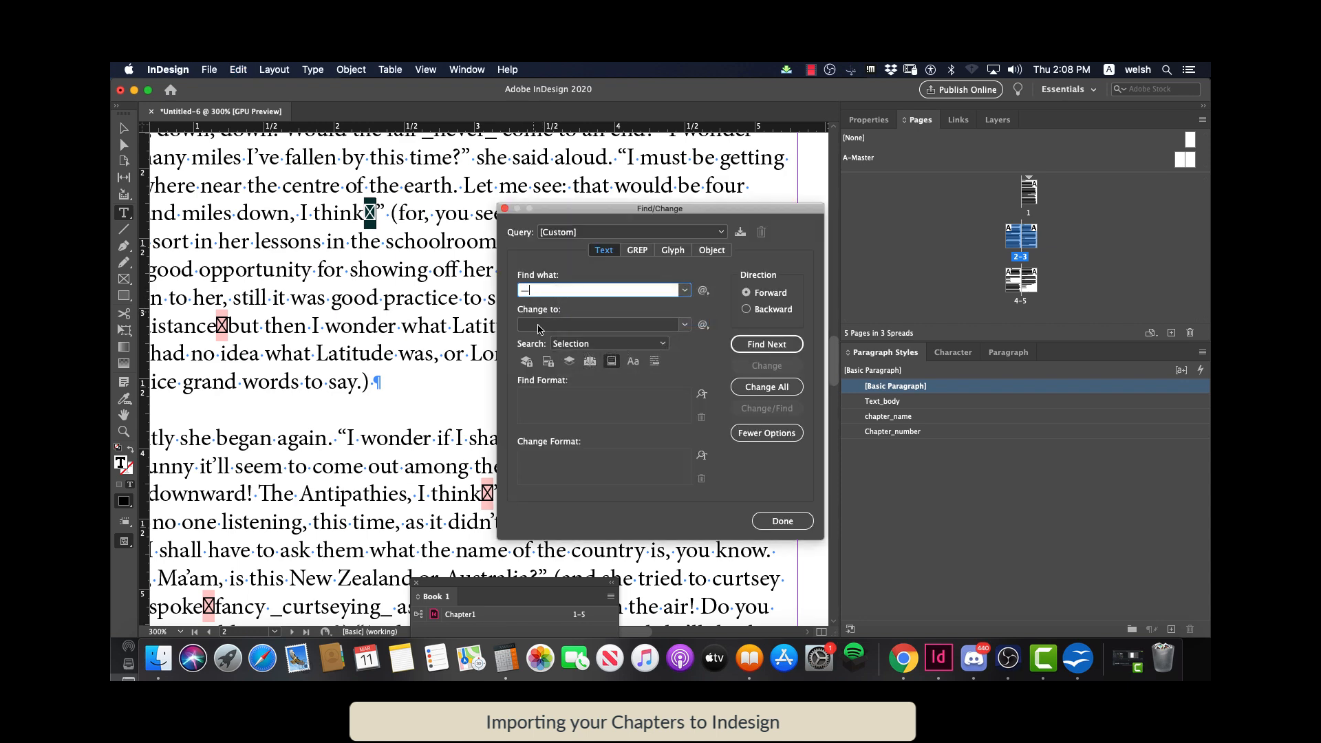
Leave the replacement text empty, find the character and remove its occurrence after "miles down, I think" on page 2
{"action": "left_click", "coordinate": [536, 325]}
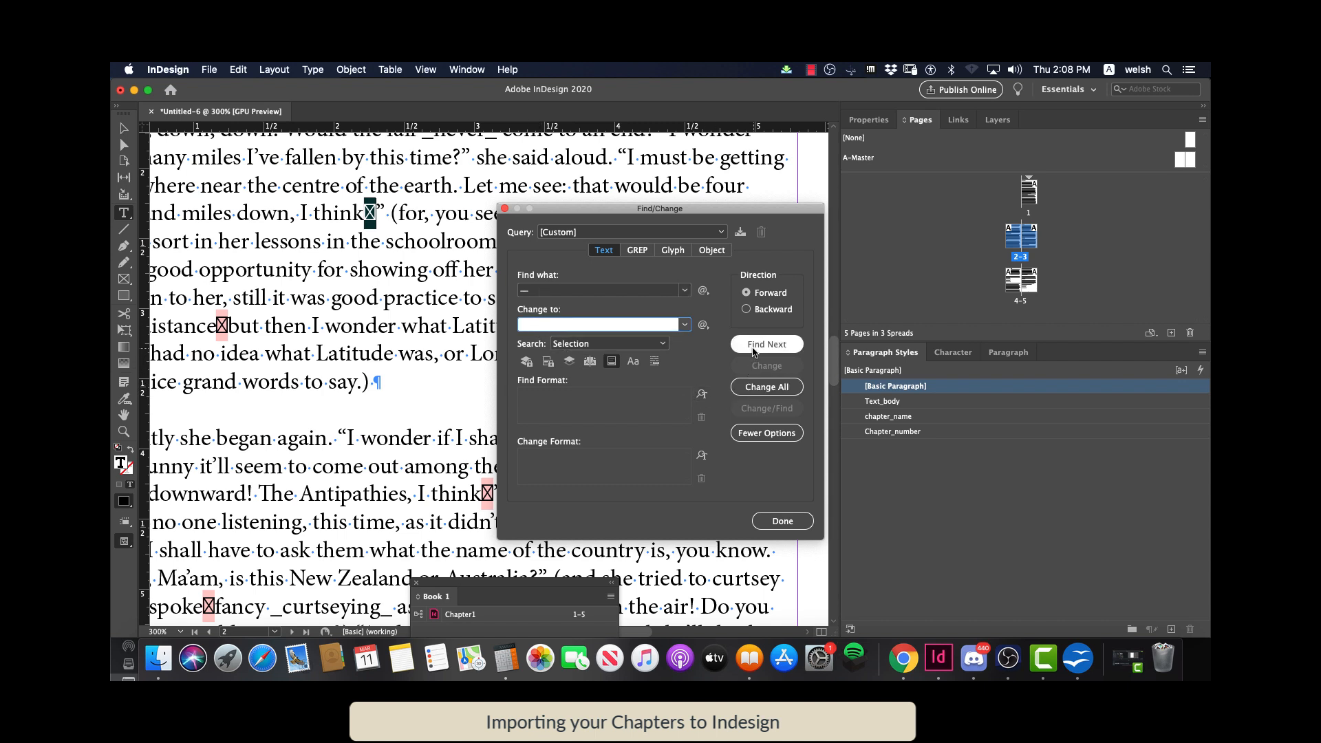
{"action": "left_click", "coordinate": [753, 345]}
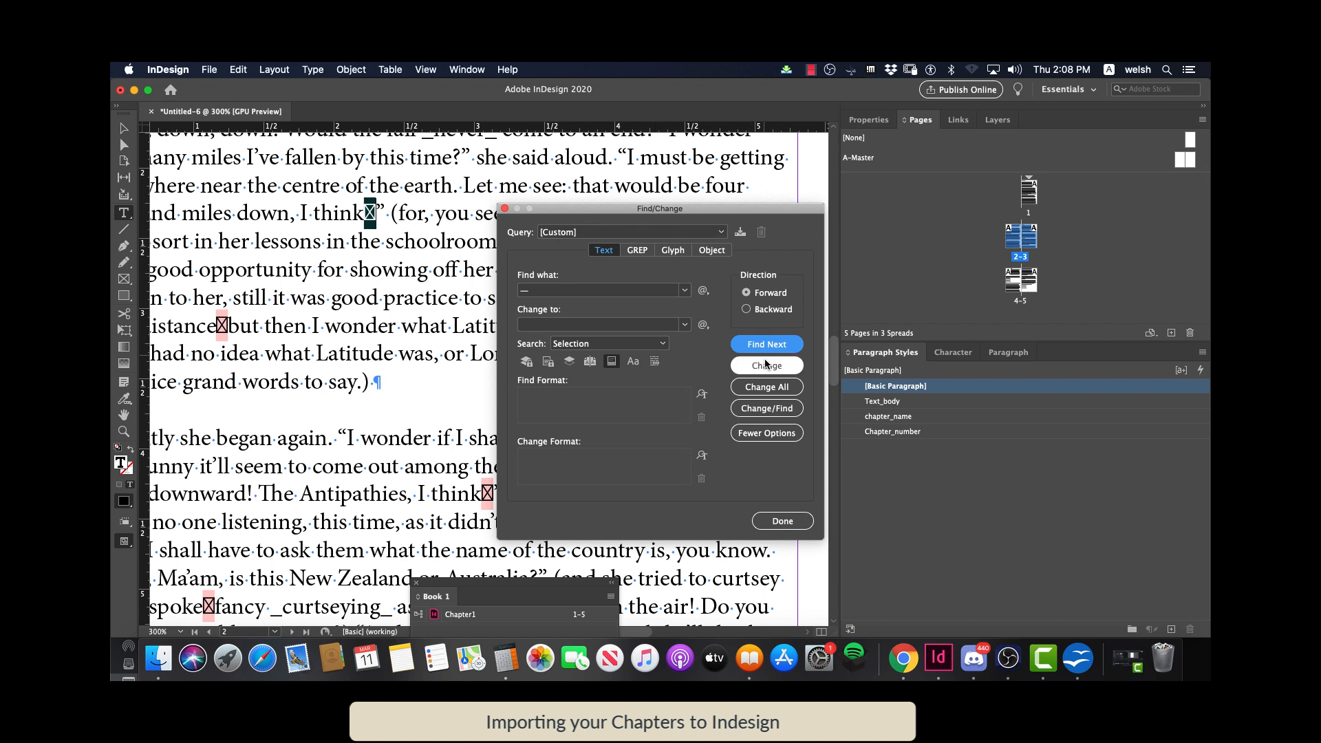
{"action": "left_click", "coordinate": [769, 368]}
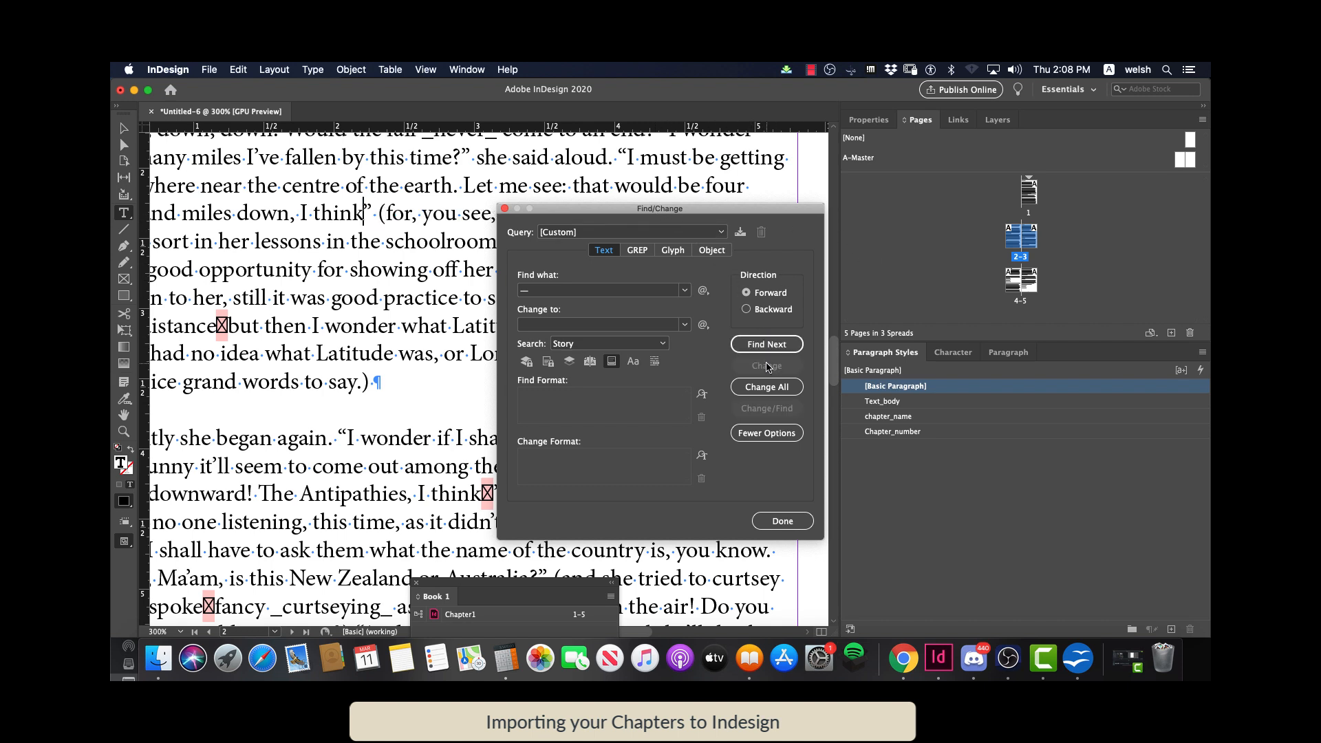
Move Find/Change off the text and try to remove all remaining occurrences of the character from the story
{"action": "left_click_drag", "start_coordinate": [604, 208], "coordinate": [890, 201]}
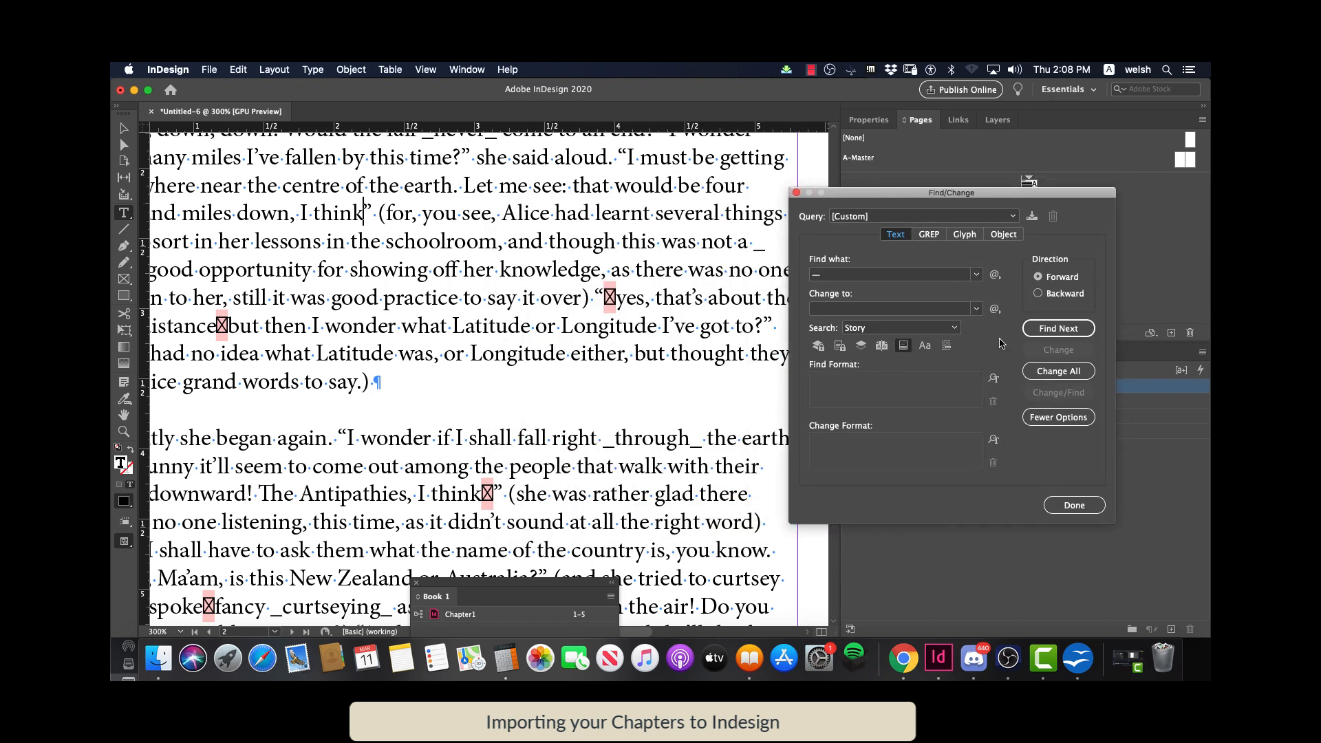
{"action": "left_click", "coordinate": [1040, 372]}
{"action": "left_click", "coordinate": [734, 385]}
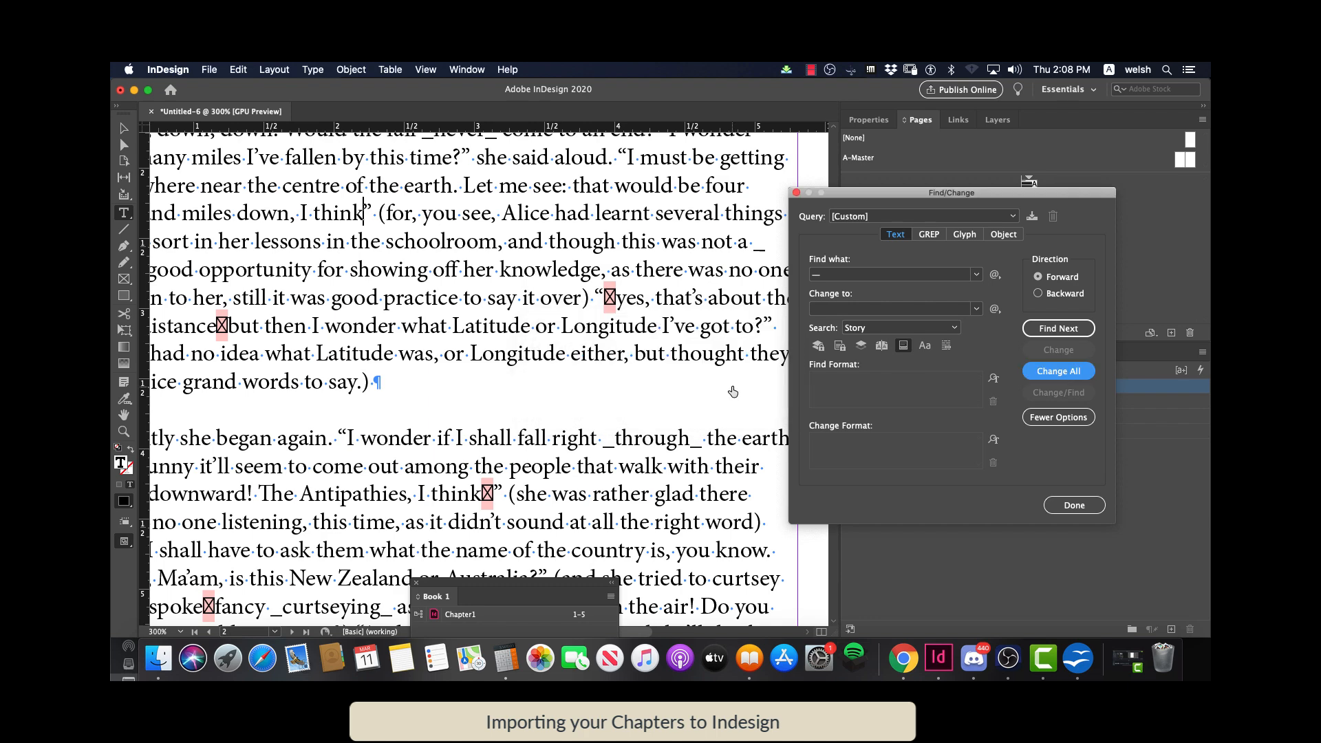
{"action": "left_click", "coordinate": [1044, 331]}
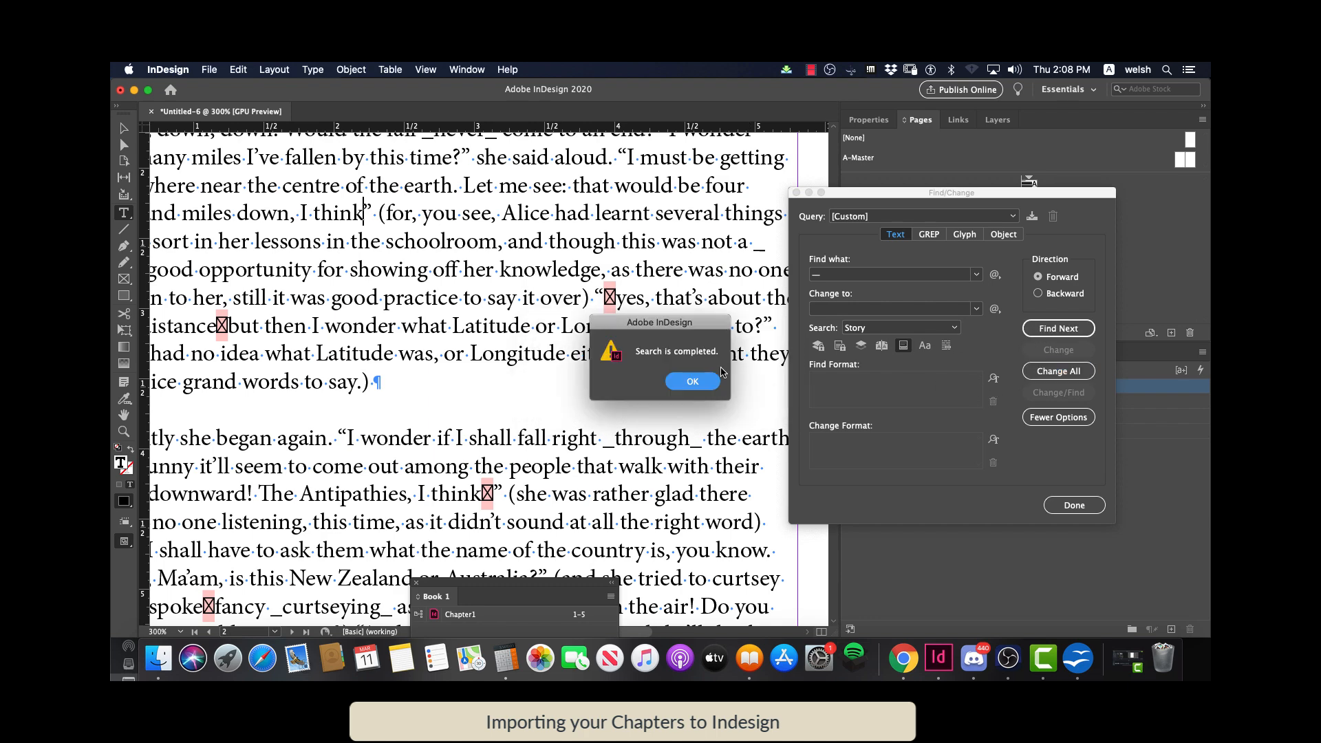
{"action": "left_click", "coordinate": [686, 382]}
Delete the missing-glyph character before "yes, that's about the" and replace the one between "distance" and "but then" with a space
{"action": "double_click", "coordinate": [616, 304]}
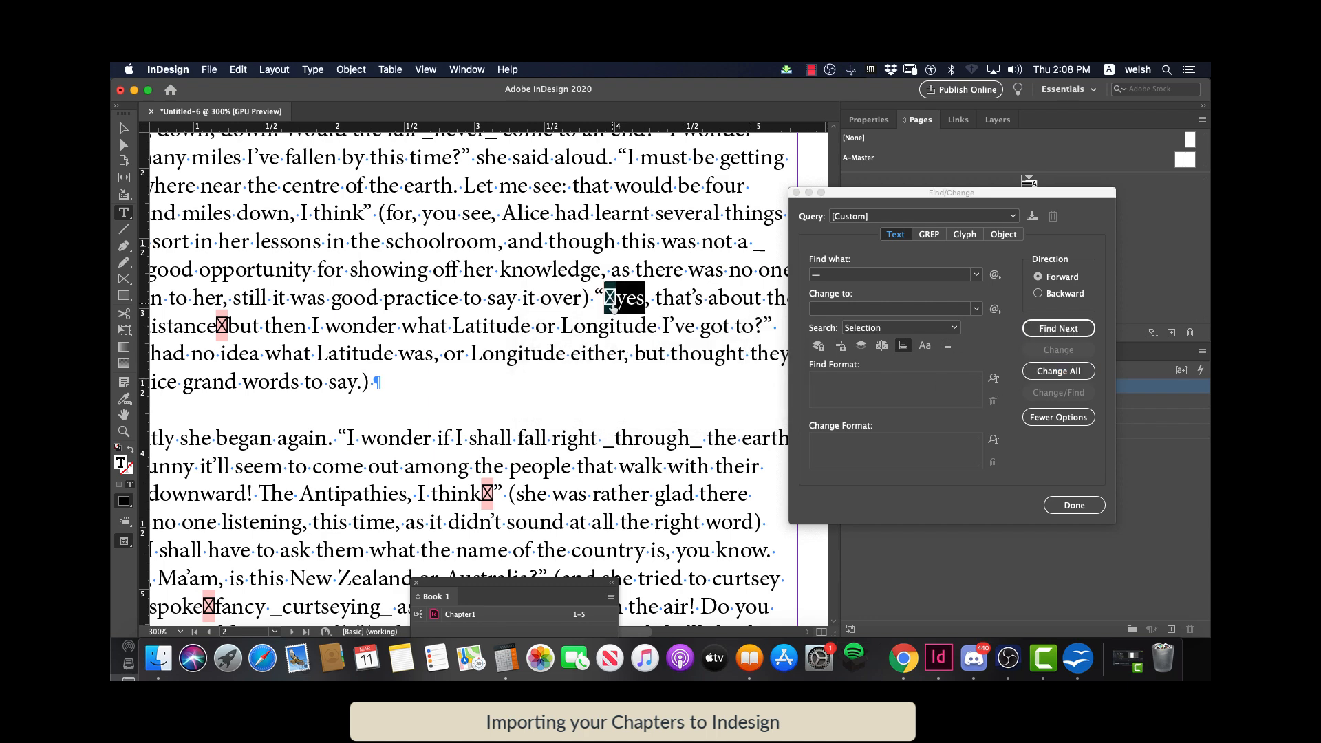
{"action": "left_click", "coordinate": [616, 299]}
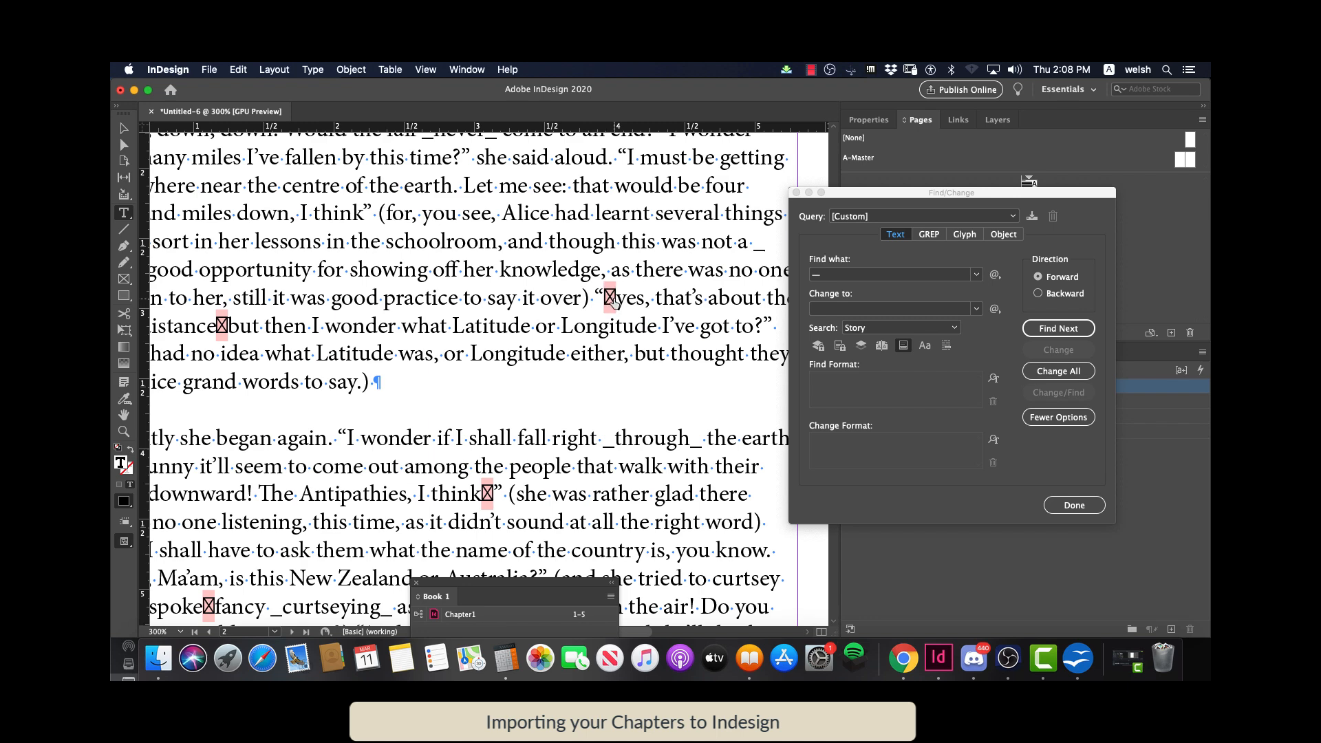
{"action": "key", "text": "BackSpace"}
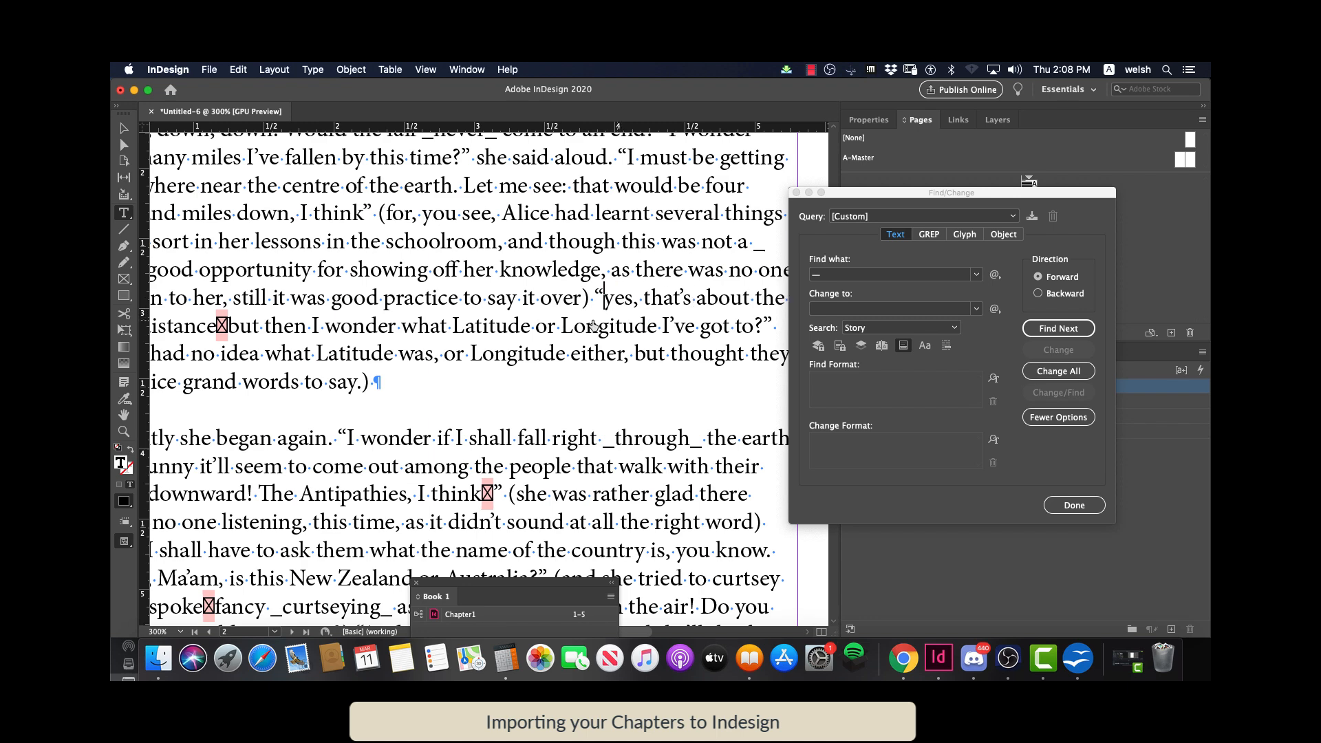
{"action": "double_click", "coordinate": [229, 332]}
{"action": "left_click", "coordinate": [229, 333]}
{"action": "key", "text": "BackSpace"}
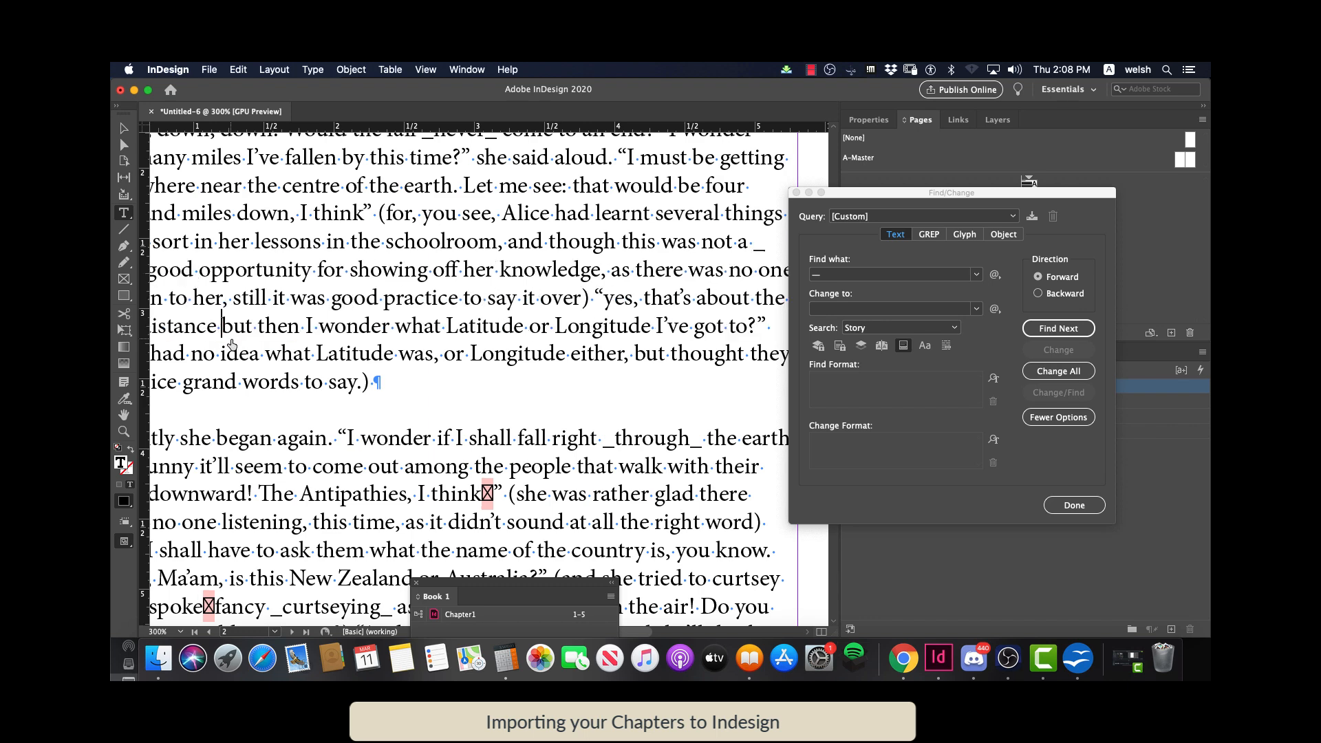
Delete the missing-glyph character after "The Antipathies, I think" and replace the one before "but I" with a space
{"action": "double_click", "coordinate": [488, 503]}
{"action": "left_click", "coordinate": [489, 505]}
{"action": "key", "text": "BackSpace"}
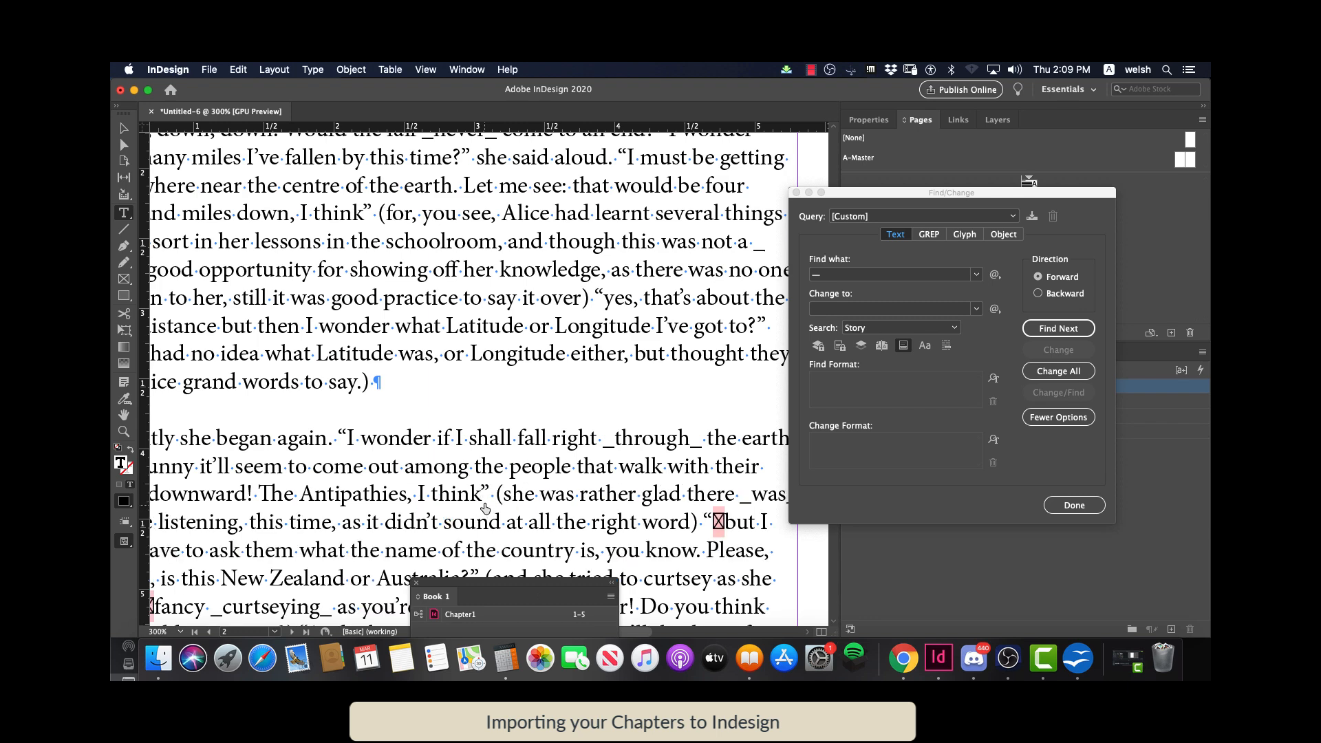
{"action": "double_click", "coordinate": [718, 529]}
{"action": "left_click", "coordinate": [718, 535]}
{"action": "key", "text": "BackSpace"}
Replace the missing-glyph character between "spoke" and "fancy" on page 2 with a space
{"action": "scroll", "coordinate": [439, 460], "scroll_direction": "down", "scroll_amount": 10}
{"action": "scroll", "coordinate": [439, 460], "scroll_direction": "down", "scroll_amount": 15}
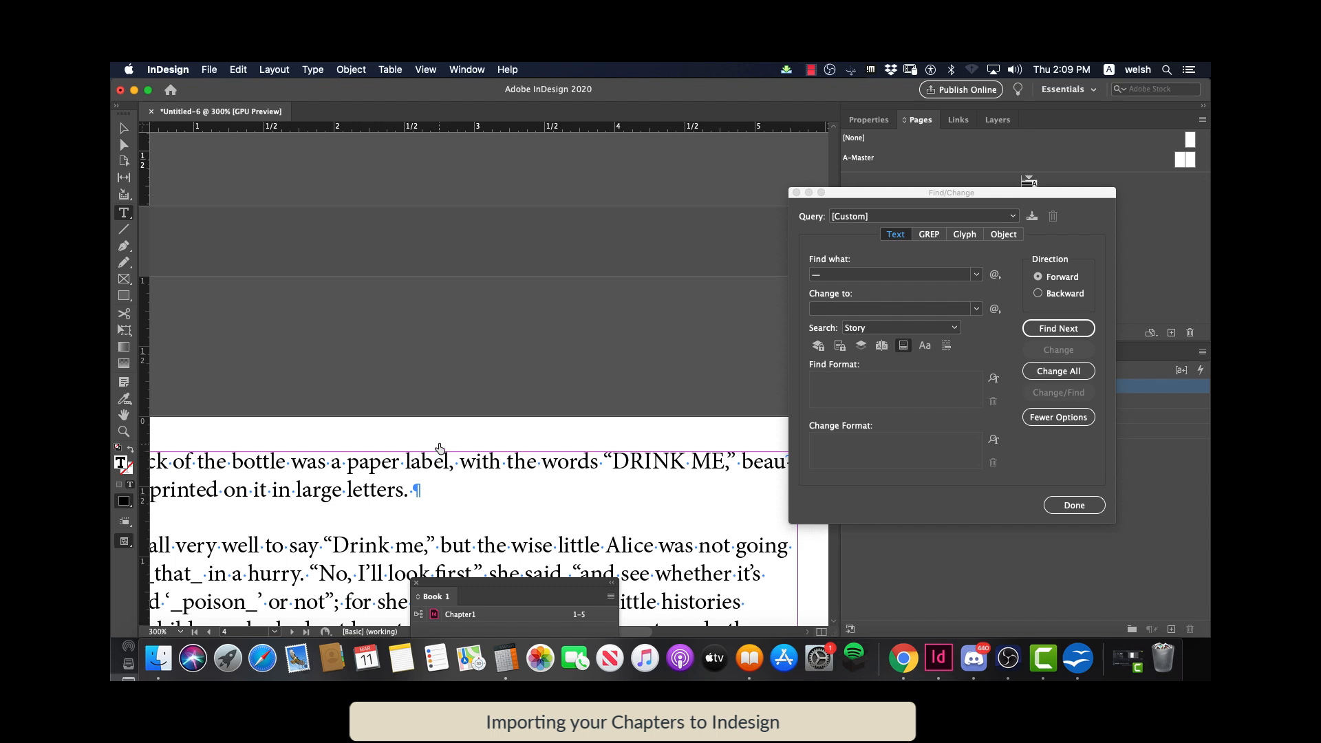
{"action": "key", "text": "super+minus"}
{"action": "key", "text": "super+minus"}
{"action": "key", "text": "super+minus"}
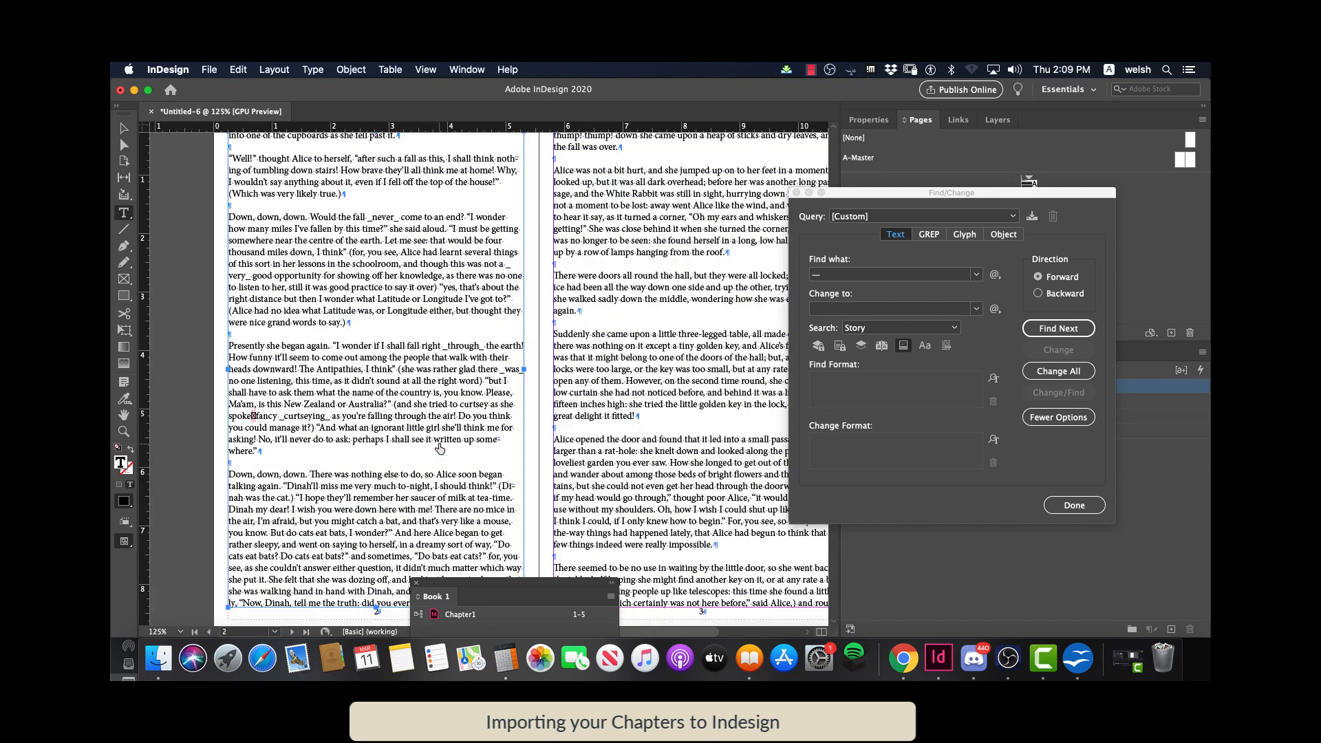
{"action": "key", "text": "super+equal"}
{"action": "key", "text": "super+equal"}
{"action": "key", "text": "super+equal"}
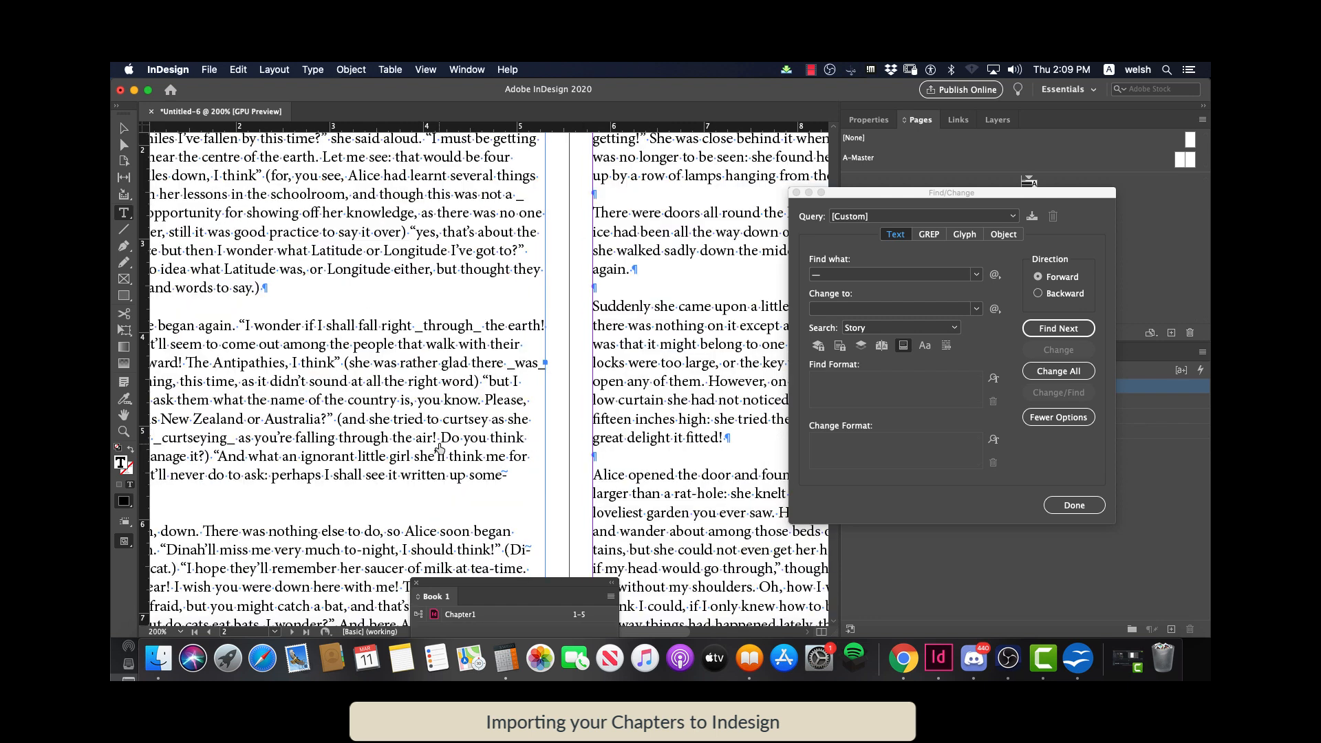
{"action": "left_click_drag", "start_coordinate": [483, 410], "coordinate": [344, 468]}
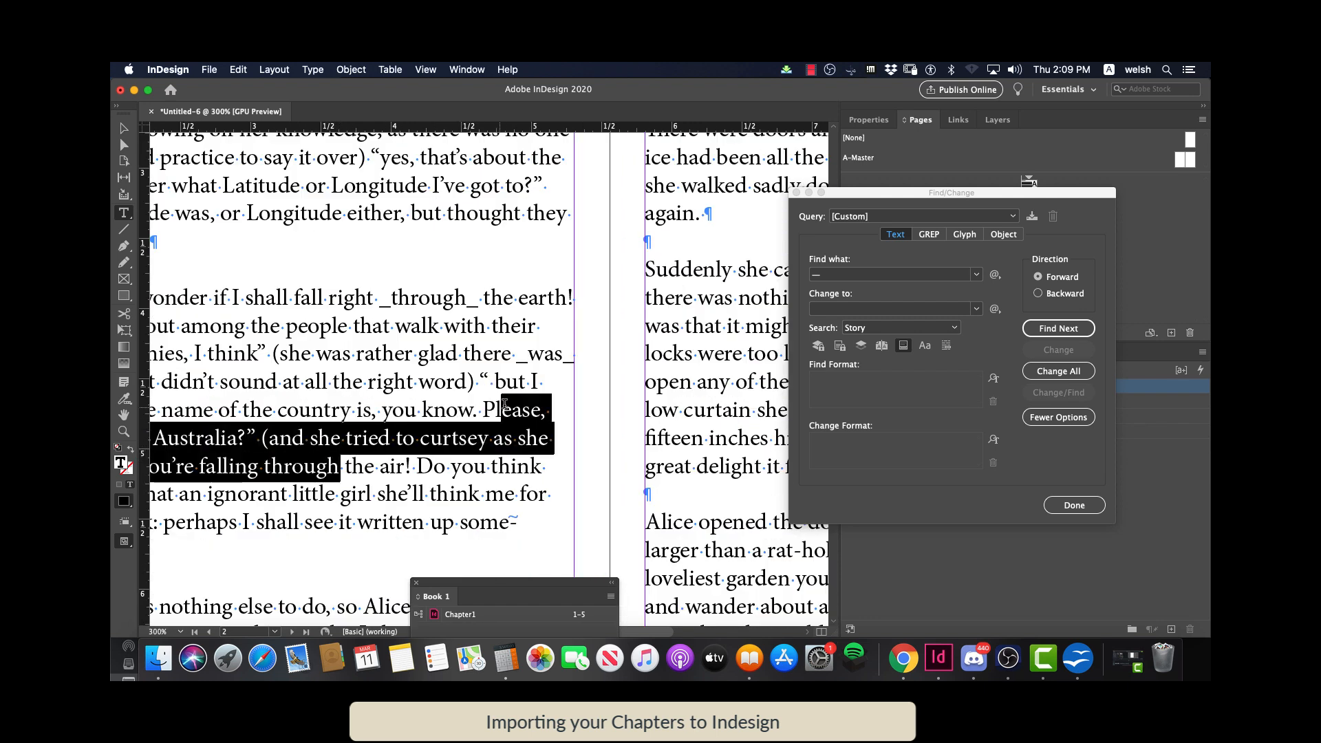
{"action": "left_click", "coordinate": [472, 563]}
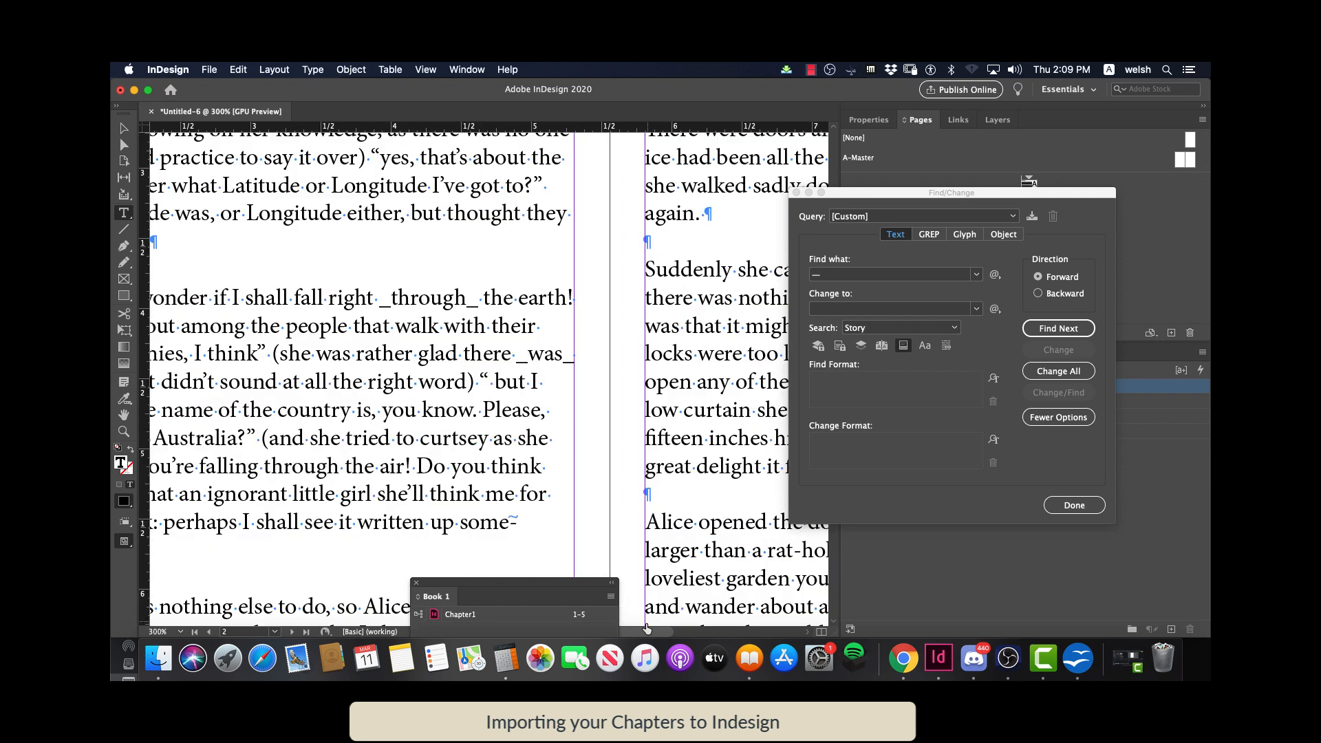
{"action": "left_click_drag", "start_coordinate": [645, 632], "coordinate": [566, 629]}
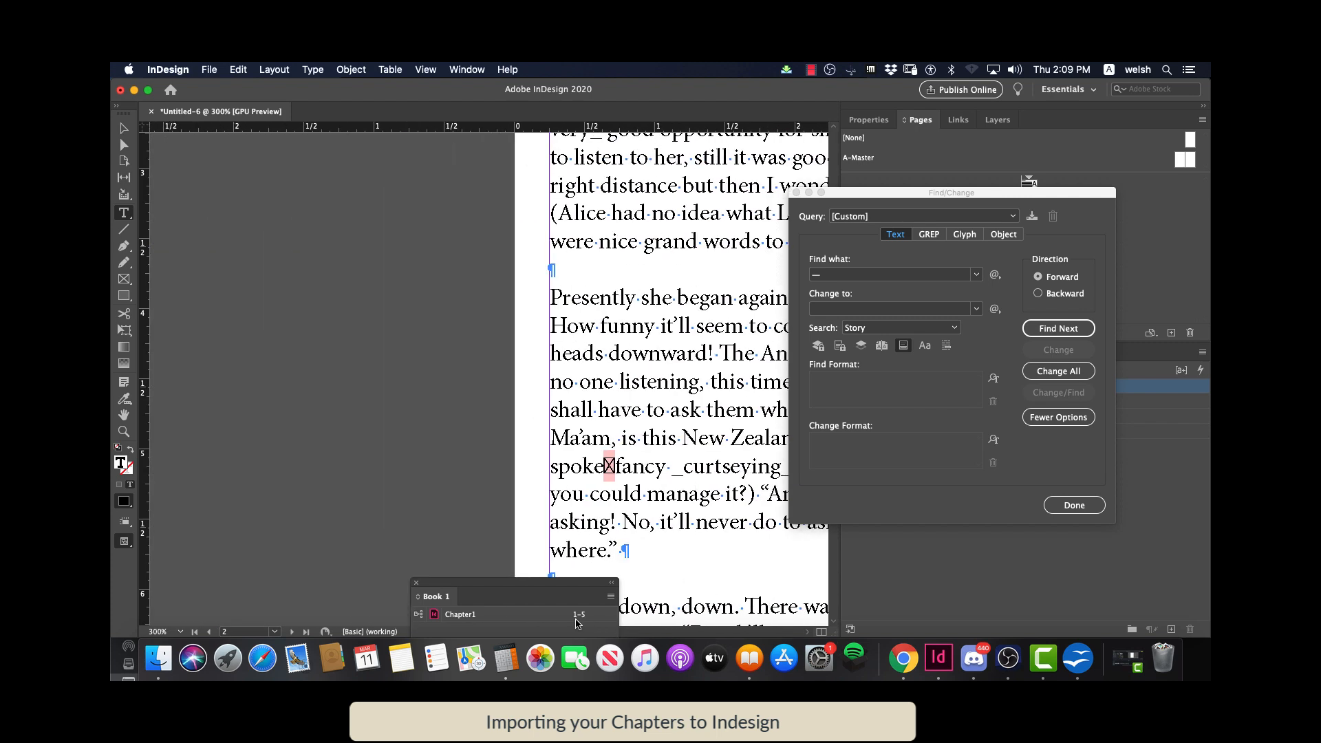
{"action": "double_click", "coordinate": [614, 468]}
{"action": "left_click", "coordinate": [617, 476]}
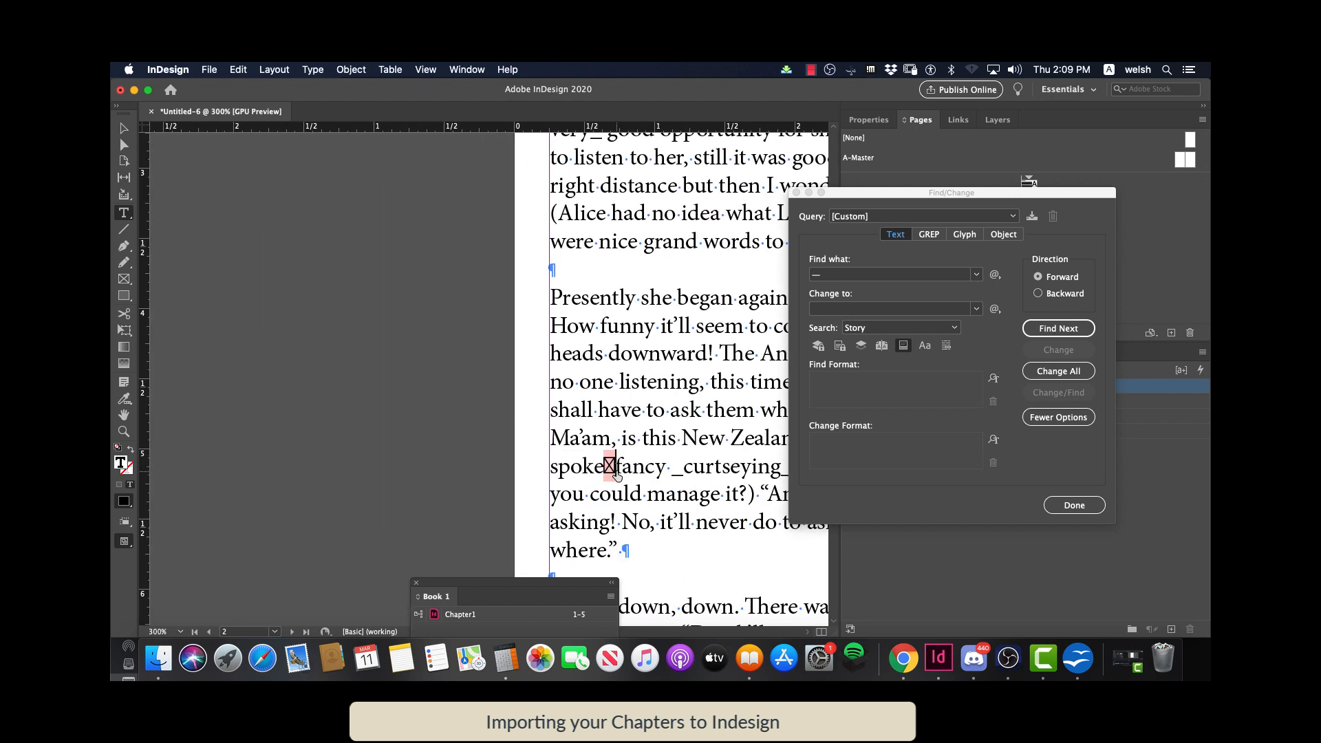
{"action": "key", "text": "BackSpace"}
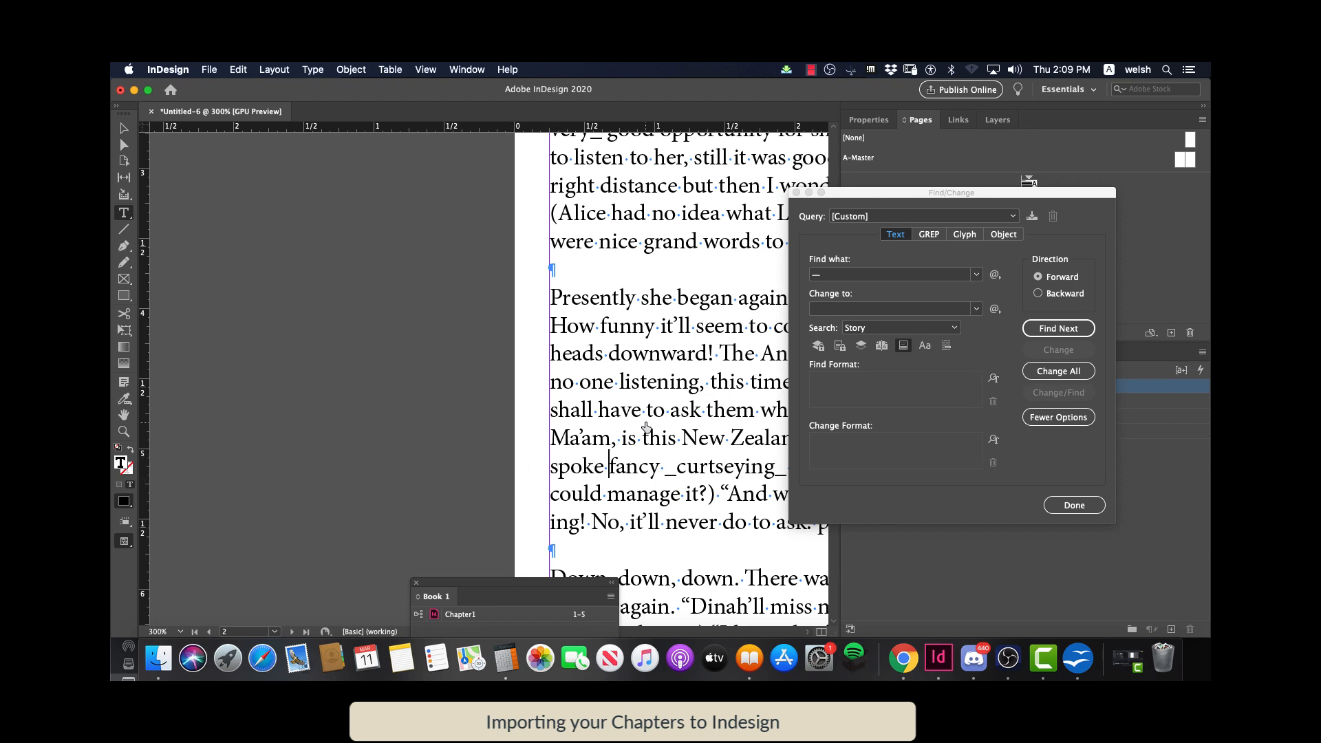
Check the document's pages for remaining missing-glyph characters and close Find/Change
{"action": "key", "text": "super+minus"}
{"action": "key", "text": "super+minus"}
{"action": "key", "text": "super+minus"}
{"action": "key", "text": "super+minus"}
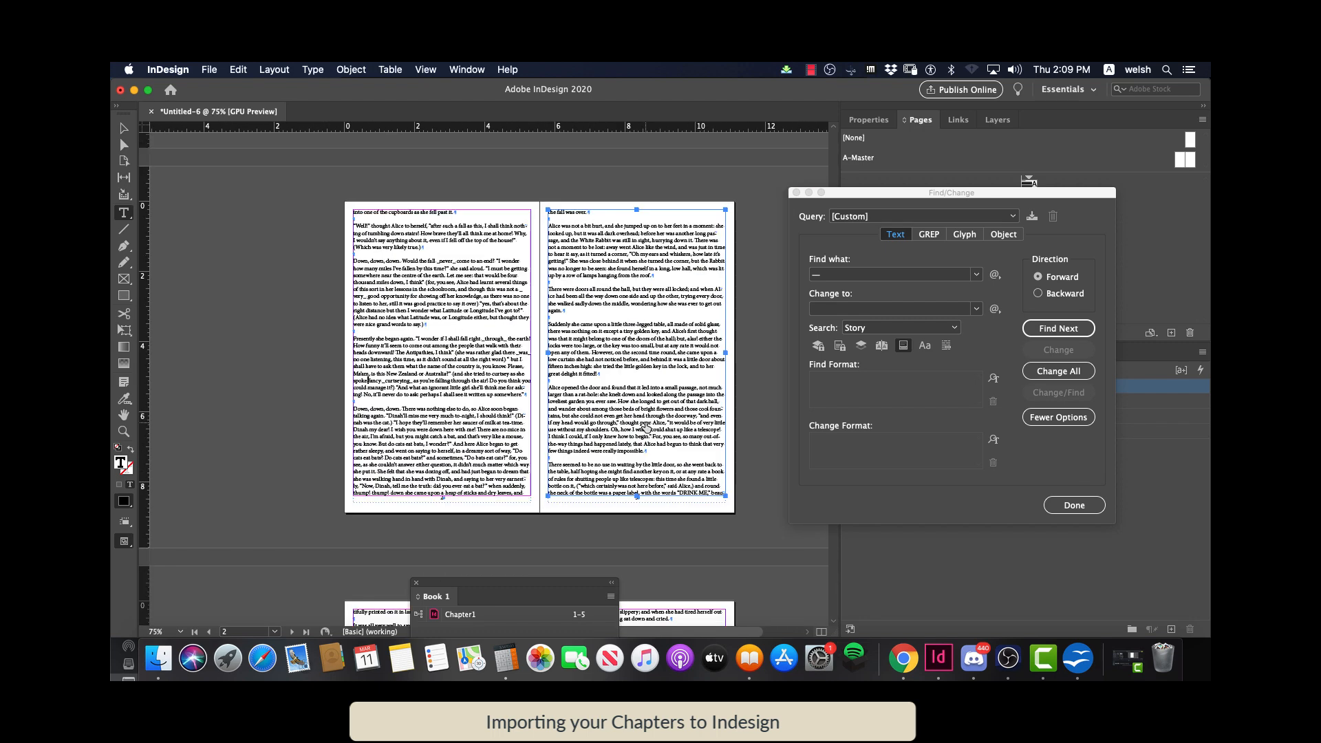
{"action": "scroll", "coordinate": [678, 432], "scroll_direction": "down", "scroll_amount": 5}
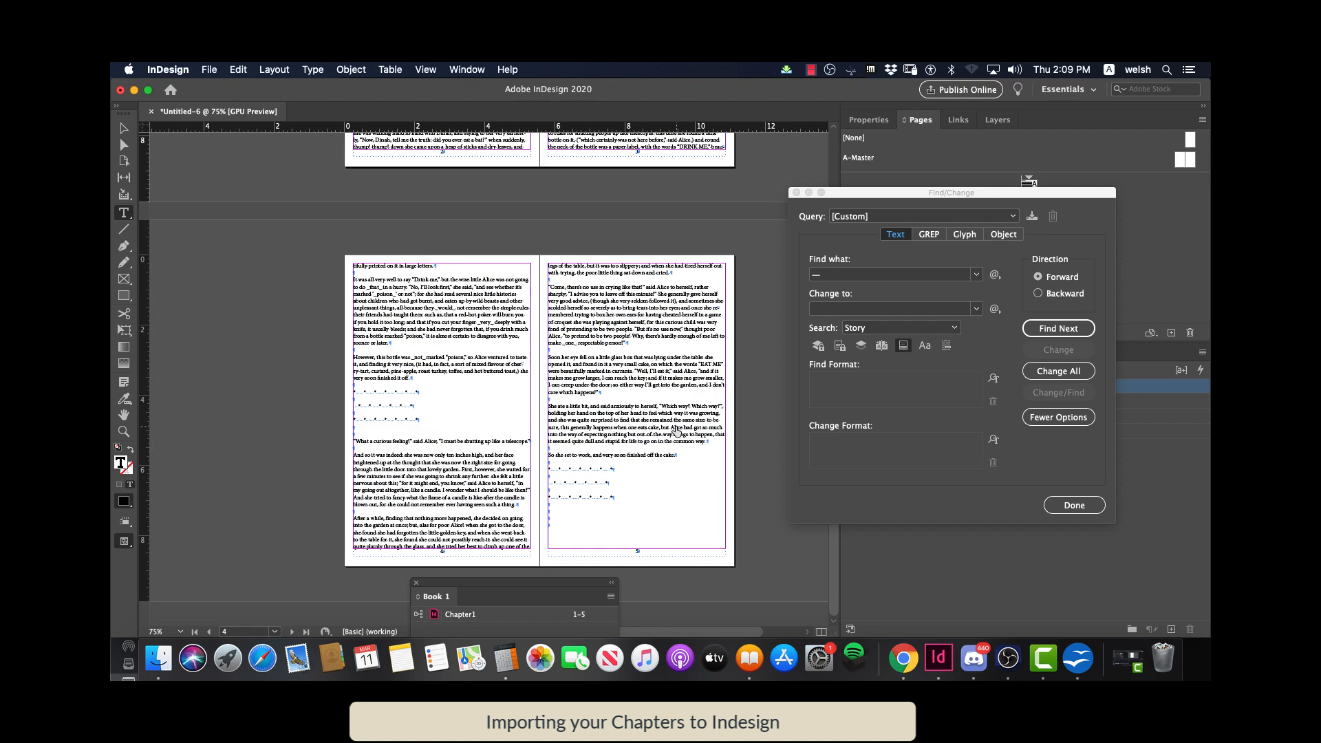
{"action": "scroll", "coordinate": [676, 431], "scroll_direction": "up", "scroll_amount": 10}
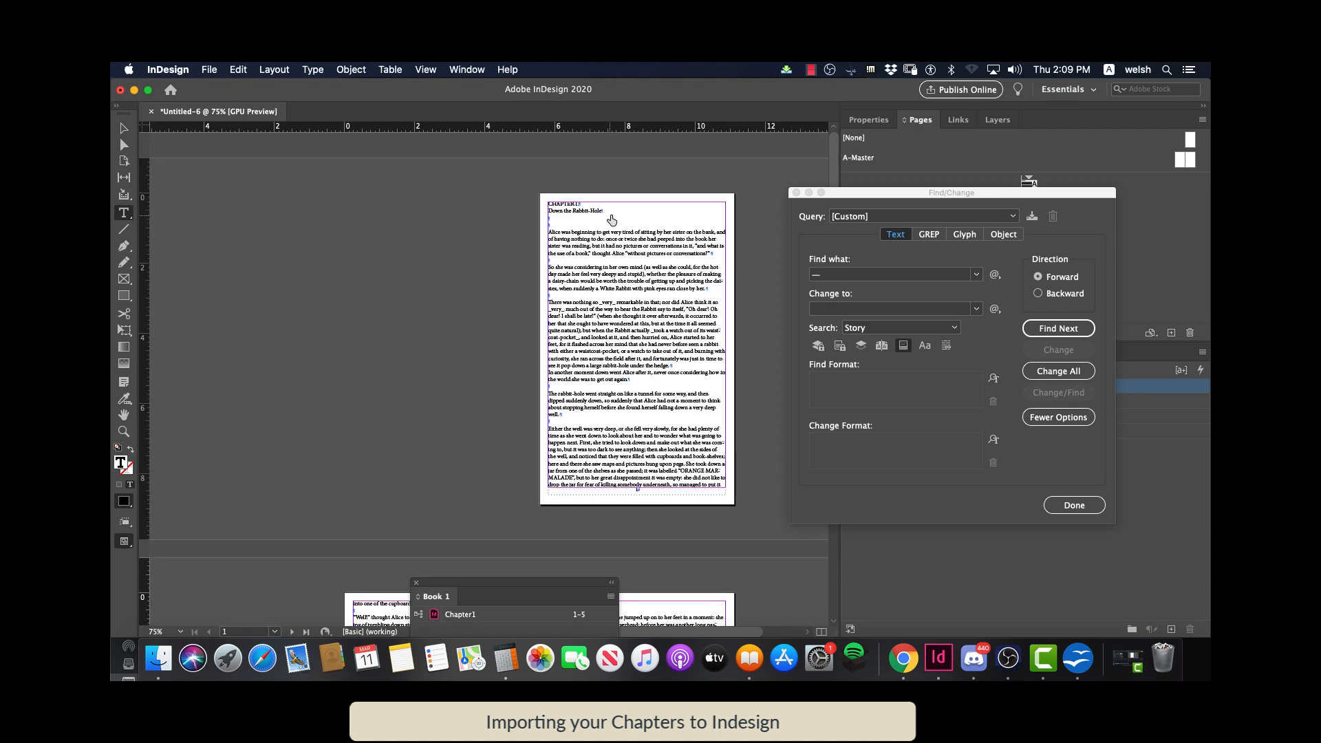
{"action": "left_click", "coordinate": [1072, 506]}
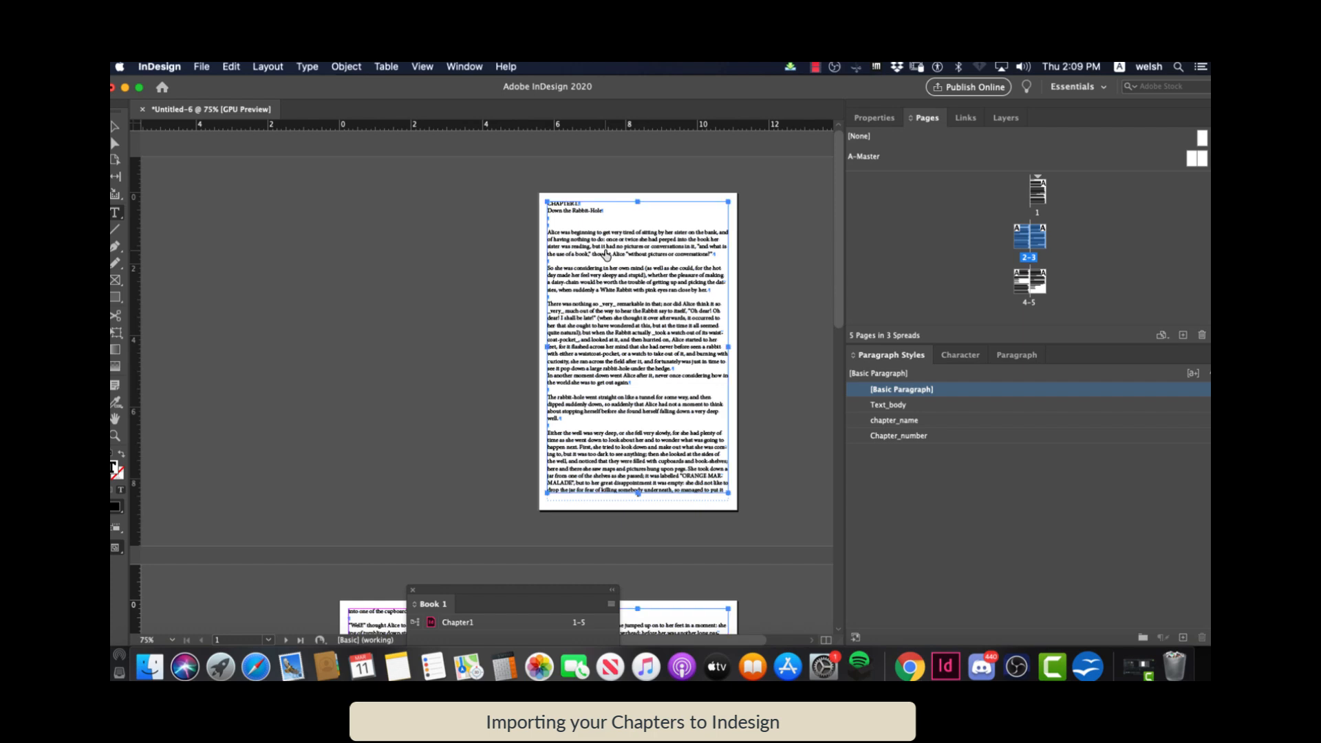
Select all of the chapter text and apply the Text_body paragraph style to it
{"action": "key", "text": "super+1"}
{"action": "key", "text": "super+shift+a"}
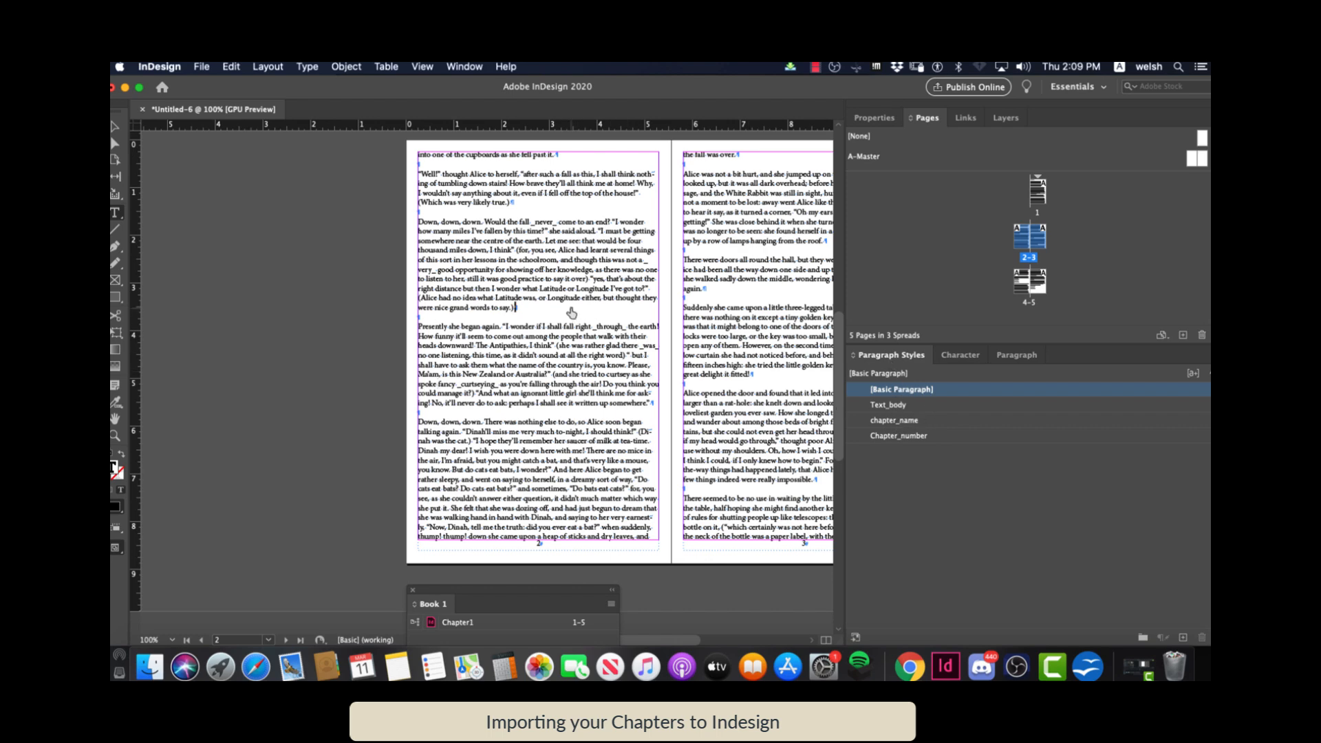
{"action": "key", "text": "super+a"}
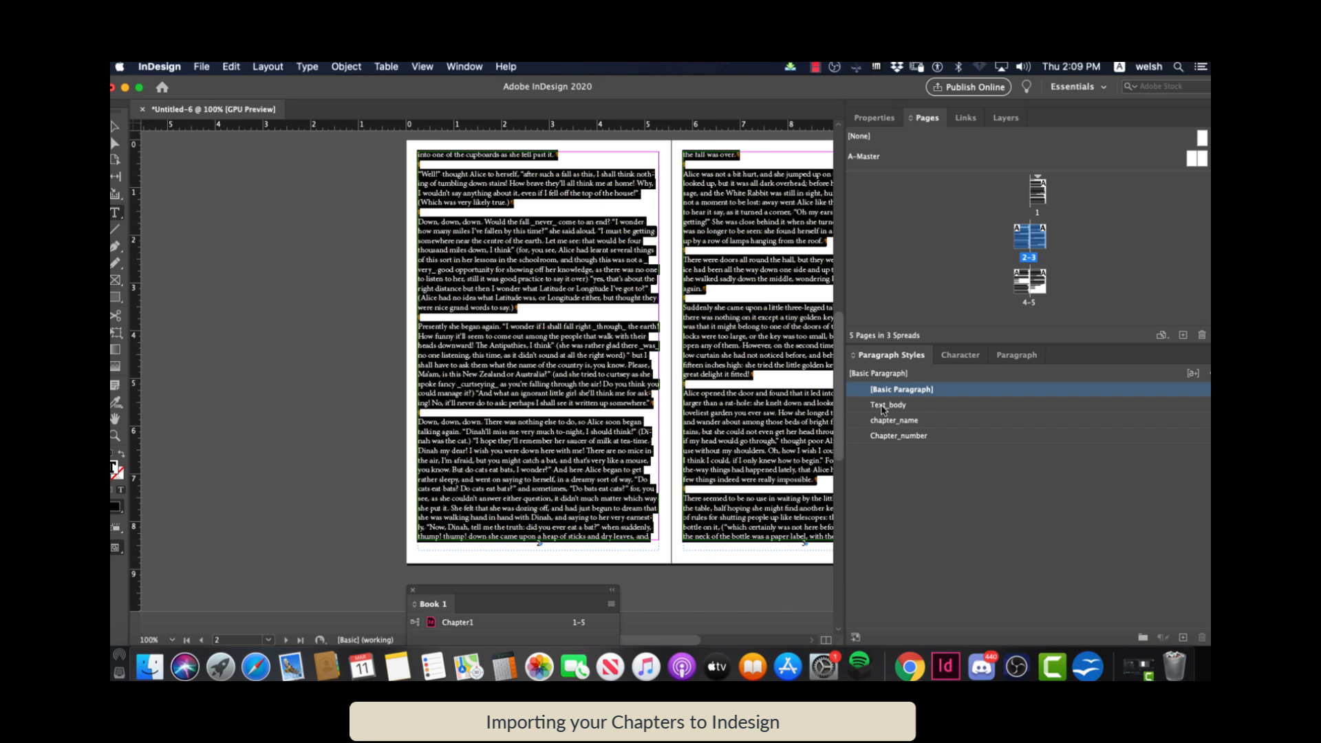
{"action": "left_click", "coordinate": [888, 405]}
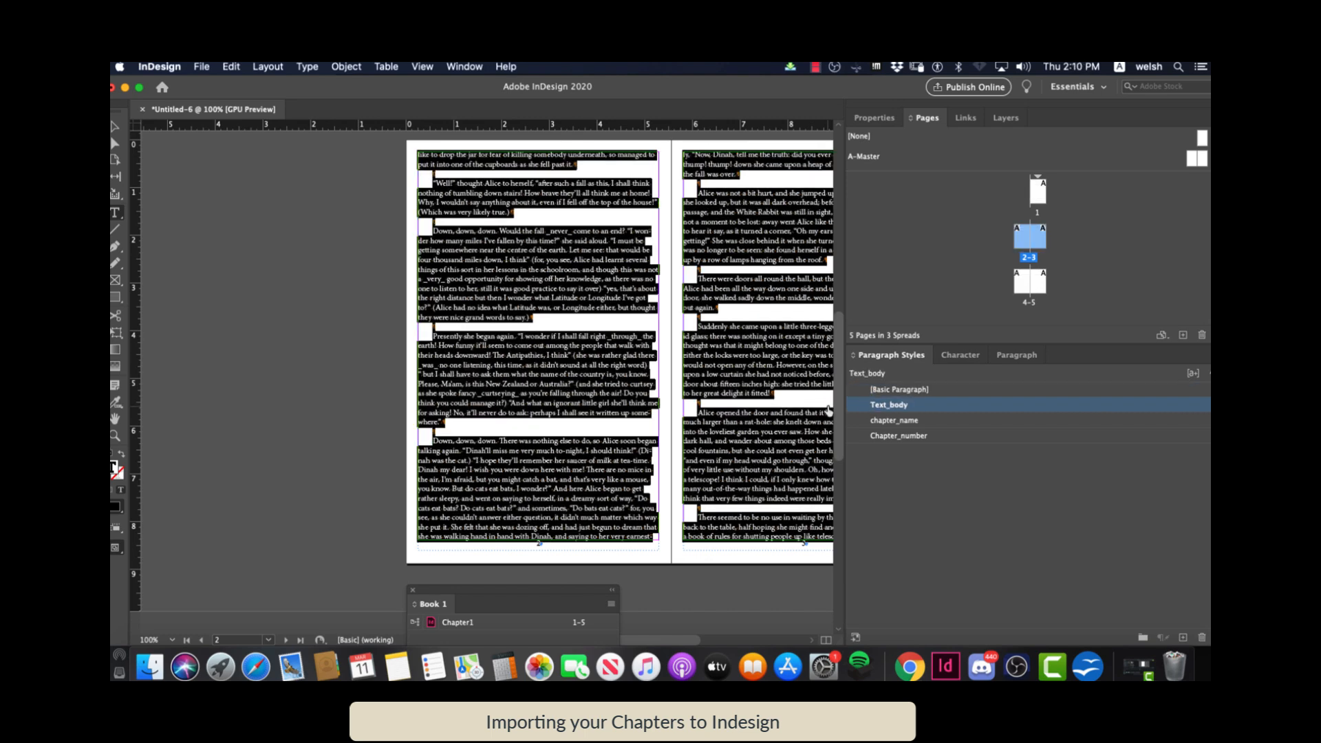
Review the styled text on pages 4 and 5, deselect it and select the text frame on page 5
{"action": "scroll", "coordinate": [661, 394], "scroll_direction": "down", "scroll_amount": 10}
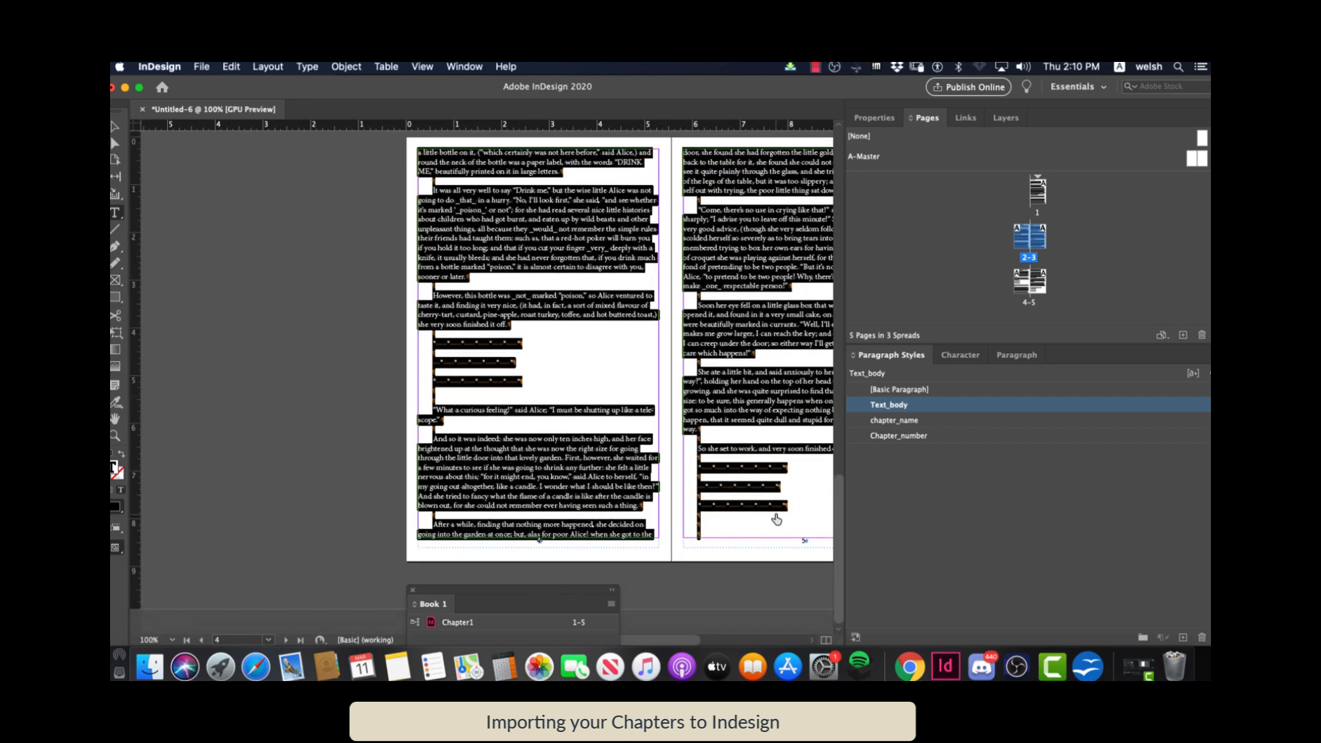
{"action": "scroll", "coordinate": [673, 647], "scroll_direction": "right", "scroll_amount": 5}
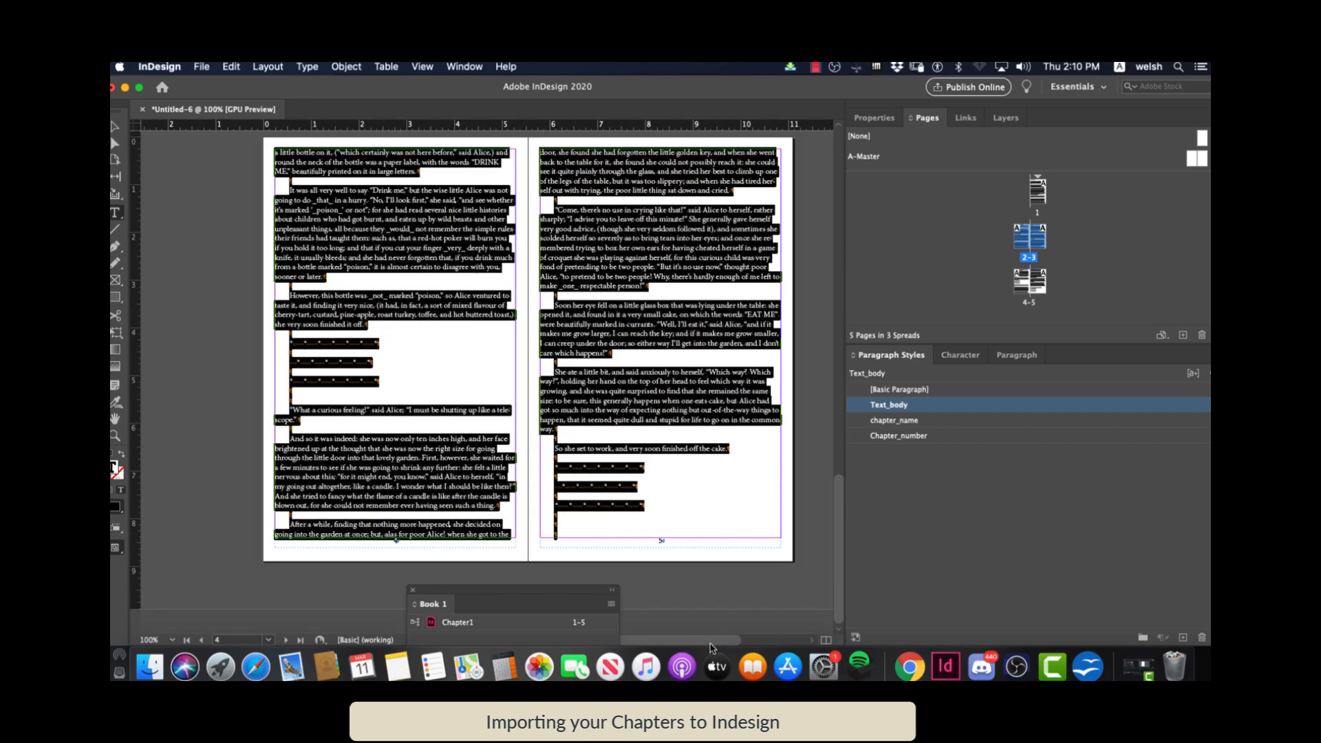
{"action": "left_click", "coordinate": [775, 457]}
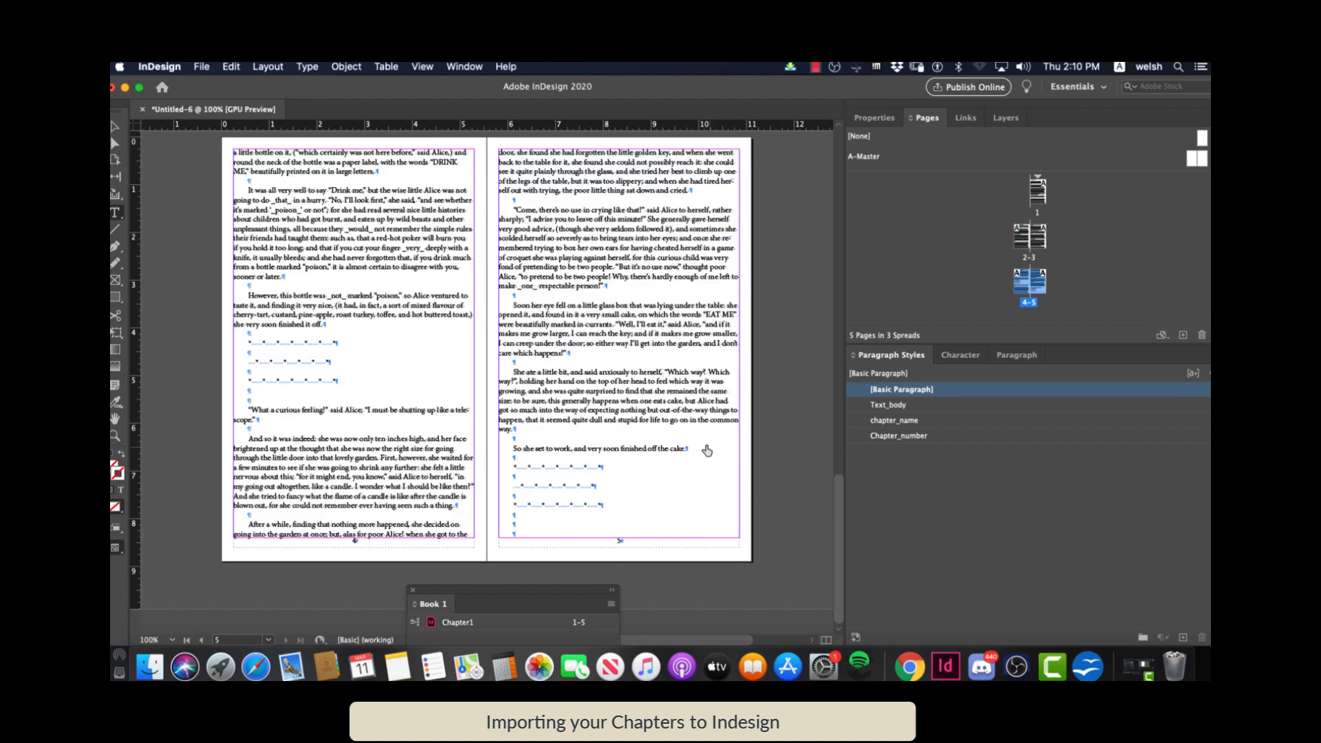
{"action": "left_click", "coordinate": [116, 128]}
{"action": "left_click", "coordinate": [616, 449]}
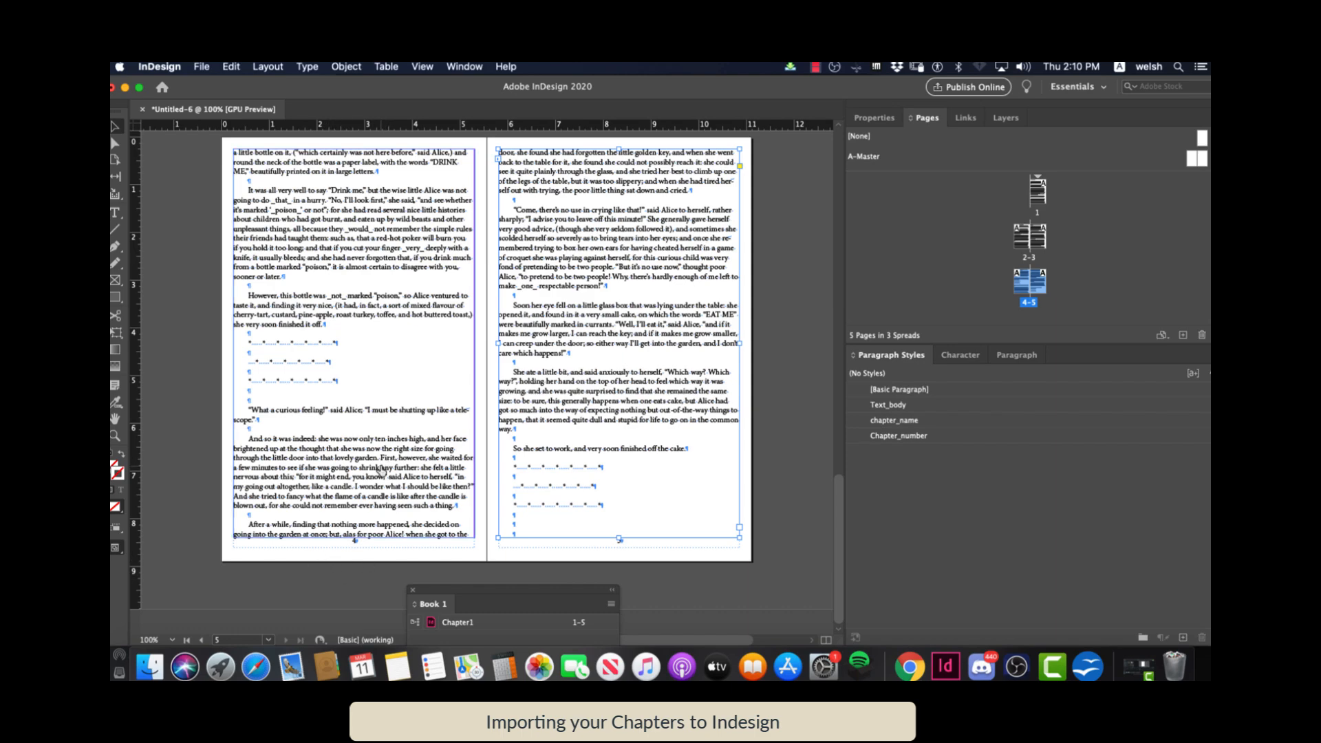
Apply the Chapter_number paragraph style to the "CHAPTER I." line on page 1
{"action": "scroll", "coordinate": [375, 473], "scroll_direction": "up", "scroll_amount": 5}
{"action": "scroll", "coordinate": [374, 476], "scroll_direction": "up", "scroll_amount": 4}
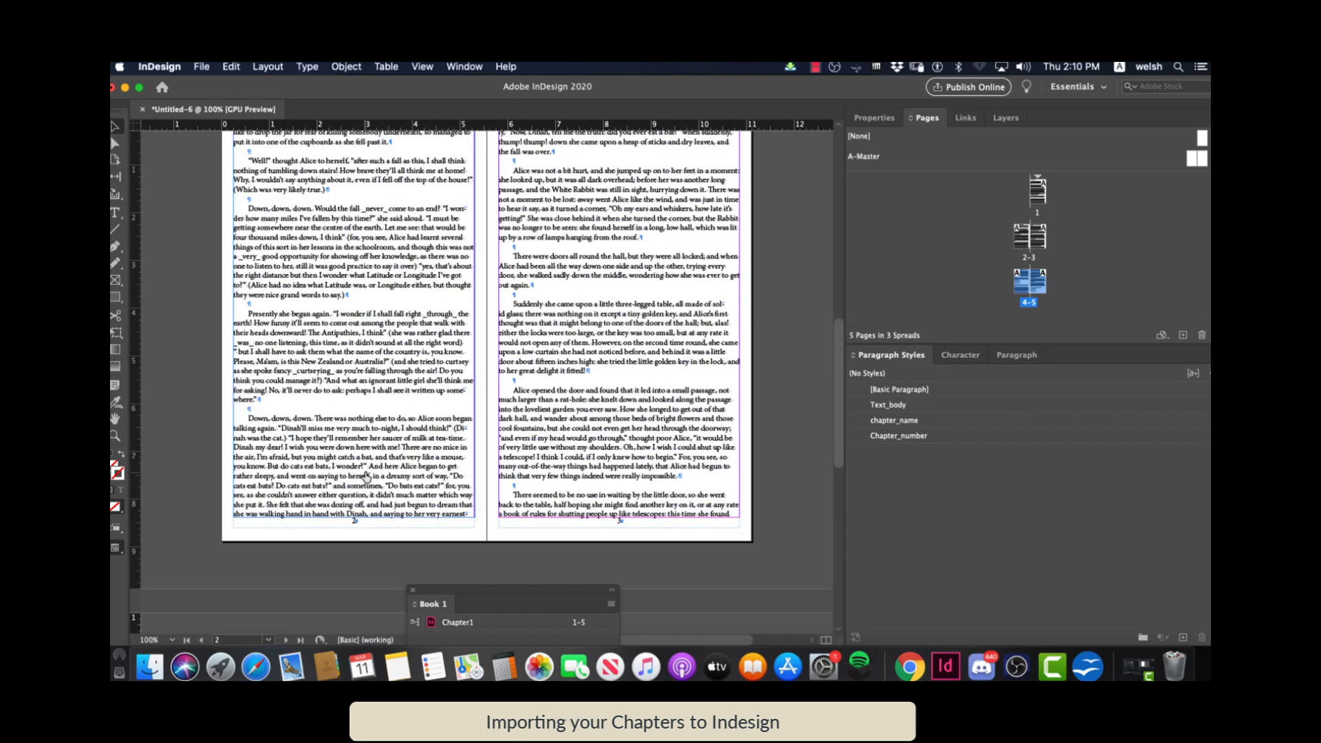
{"action": "scroll", "coordinate": [366, 476], "scroll_direction": "up", "scroll_amount": 7}
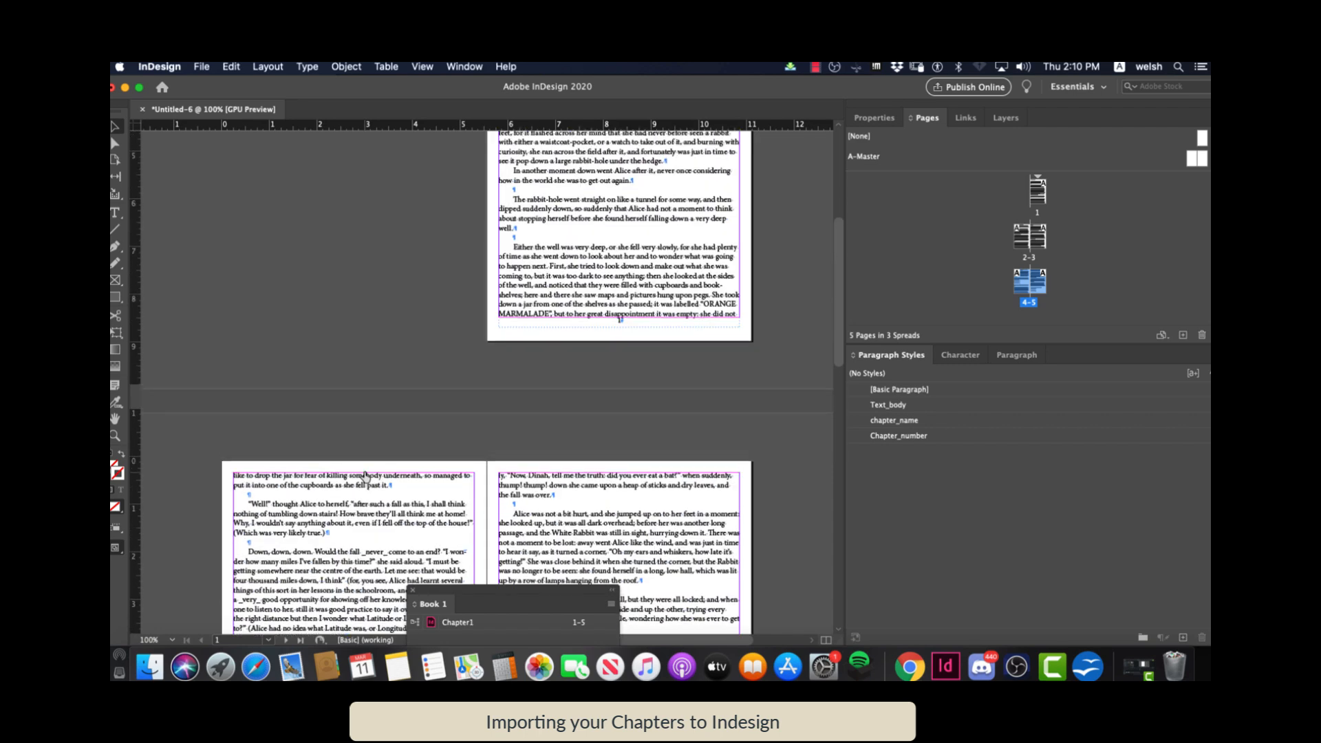
{"action": "scroll", "coordinate": [364, 477], "scroll_direction": "up", "scroll_amount": 2}
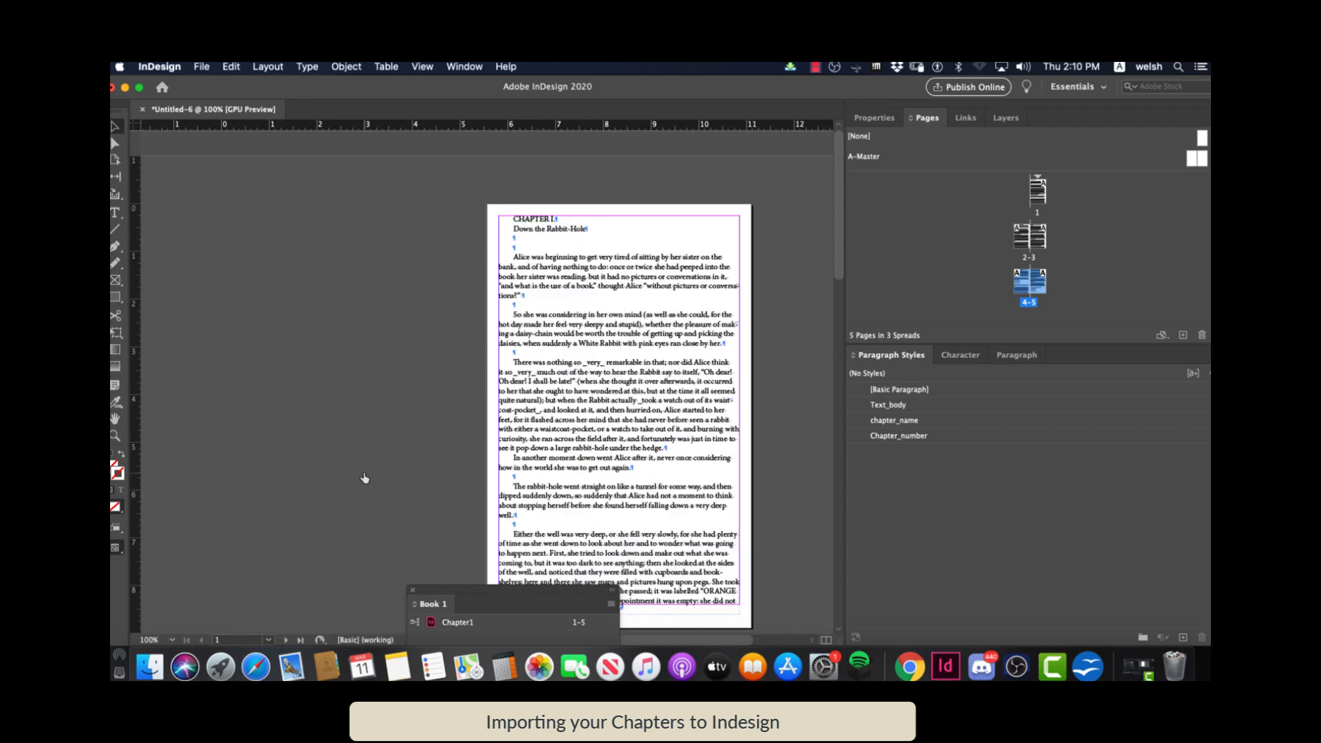
{"action": "left_click", "coordinate": [529, 237]}
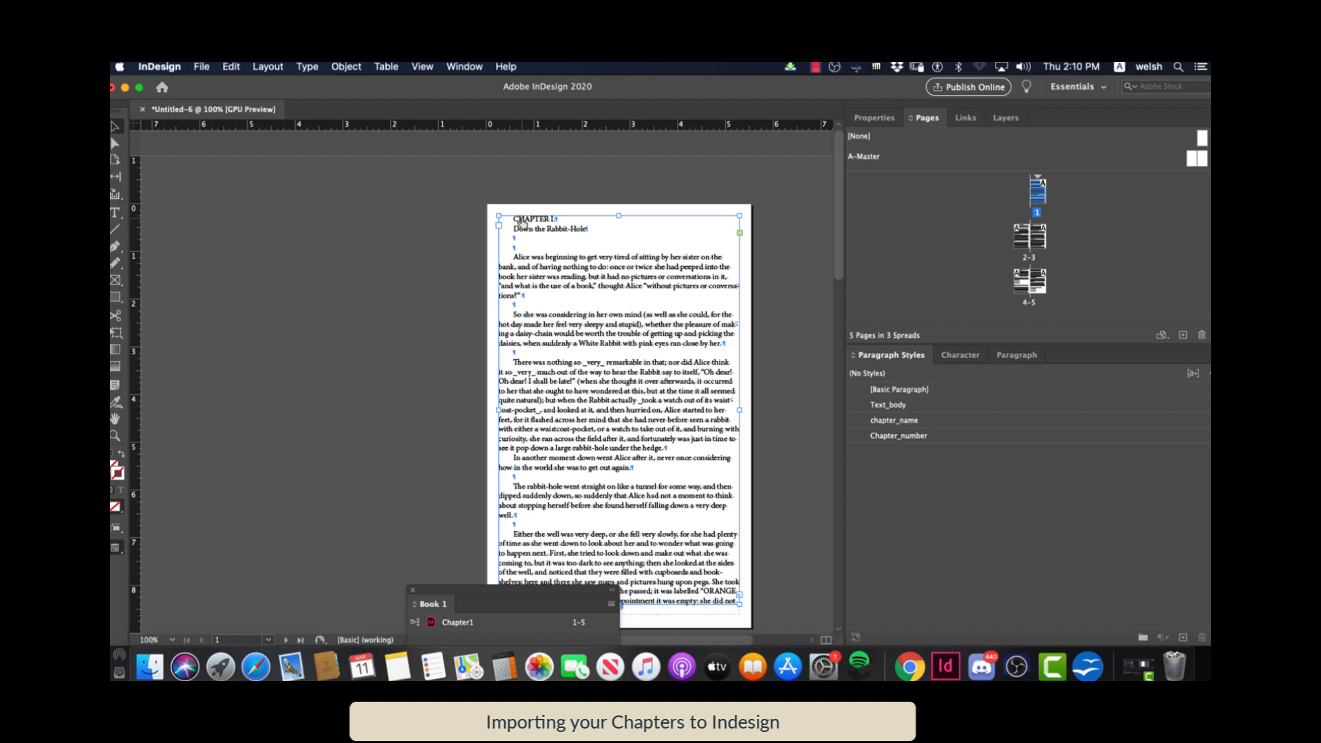
{"action": "double_click", "coordinate": [523, 222]}
{"action": "double_click", "coordinate": [523, 222]}
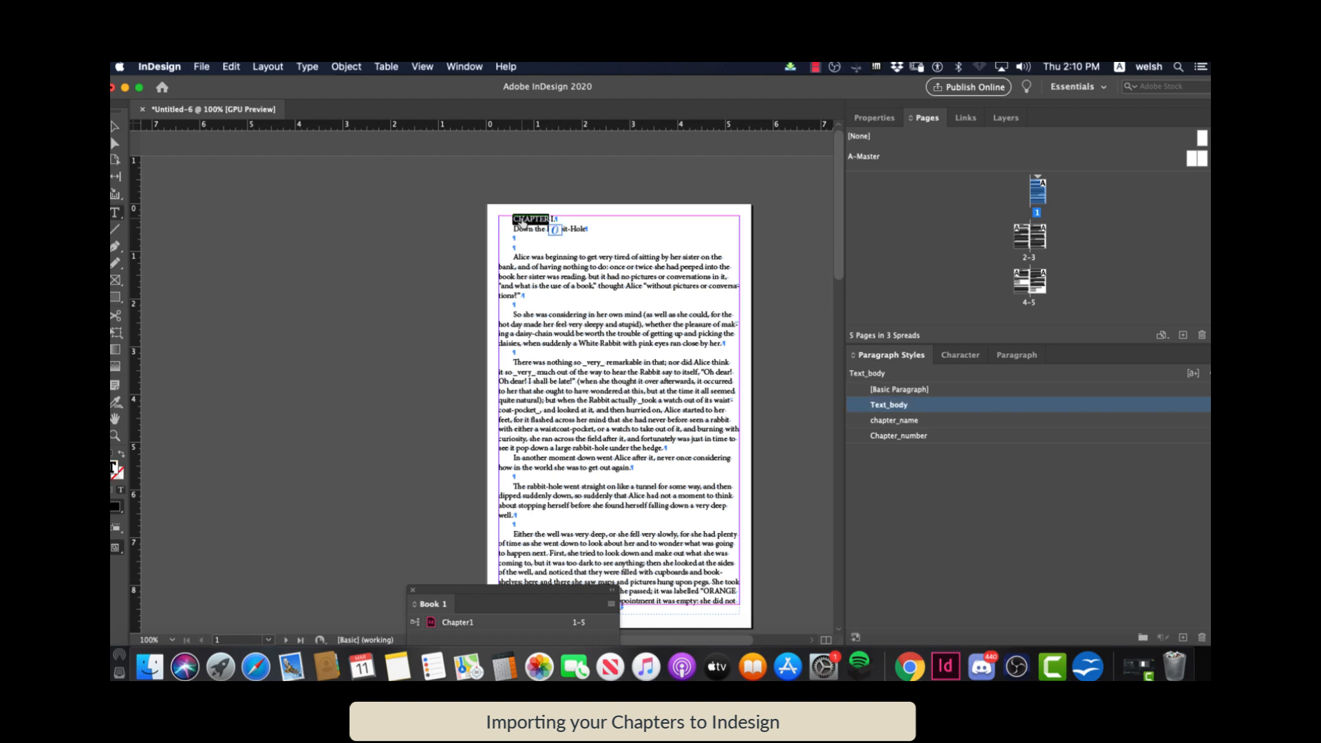
{"action": "left_click", "coordinate": [551, 220]}
{"action": "triple_click", "coordinate": [551, 218]}
{"action": "left_click", "coordinate": [902, 436]}
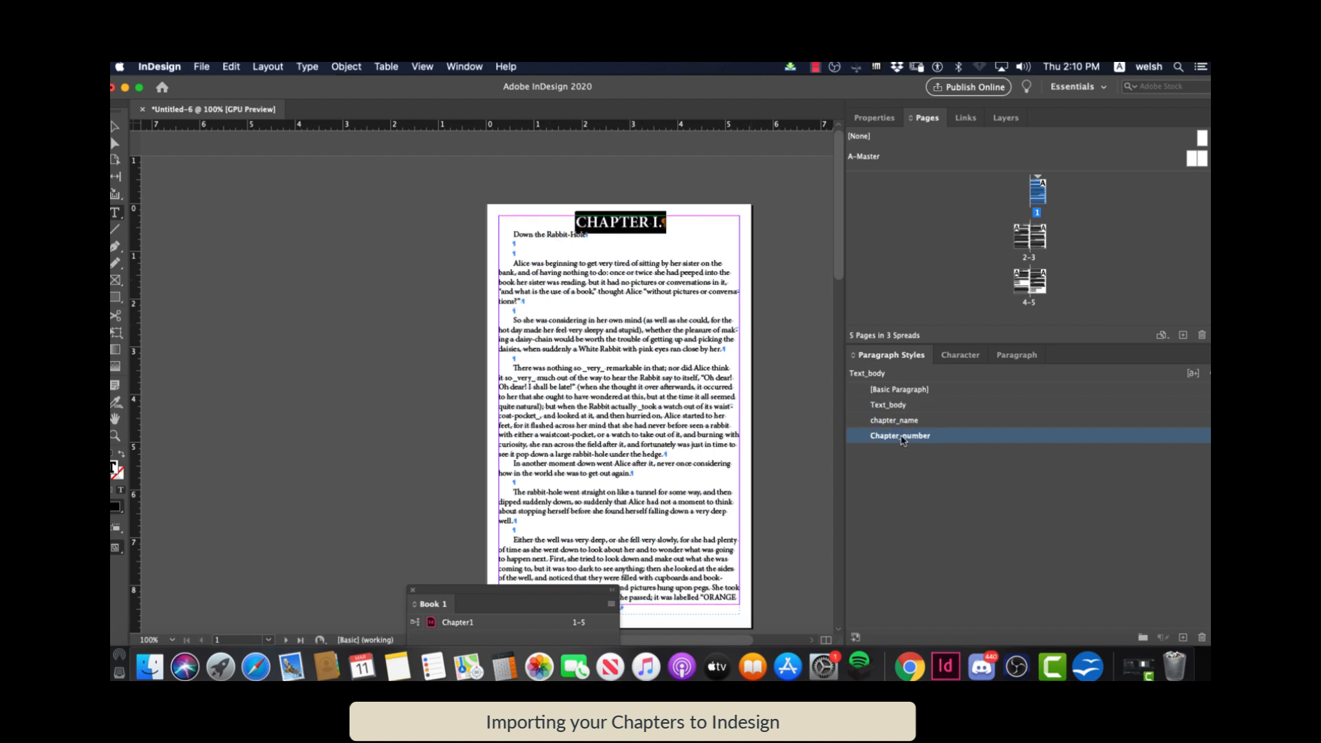
Apply the chapter_name paragraph style to the "Down the Rabbit-Hole" line on page 1
{"action": "left_click", "coordinate": [532, 236]}
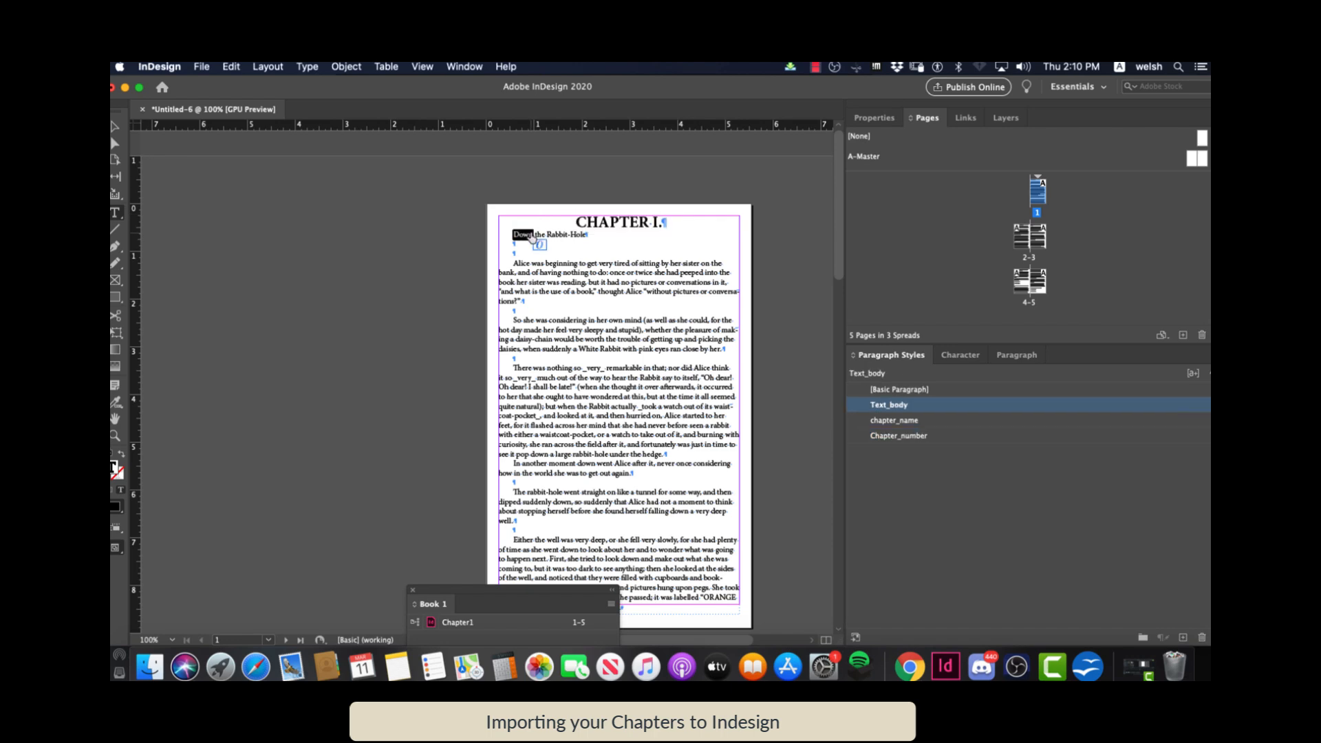
{"action": "triple_click", "coordinate": [585, 235]}
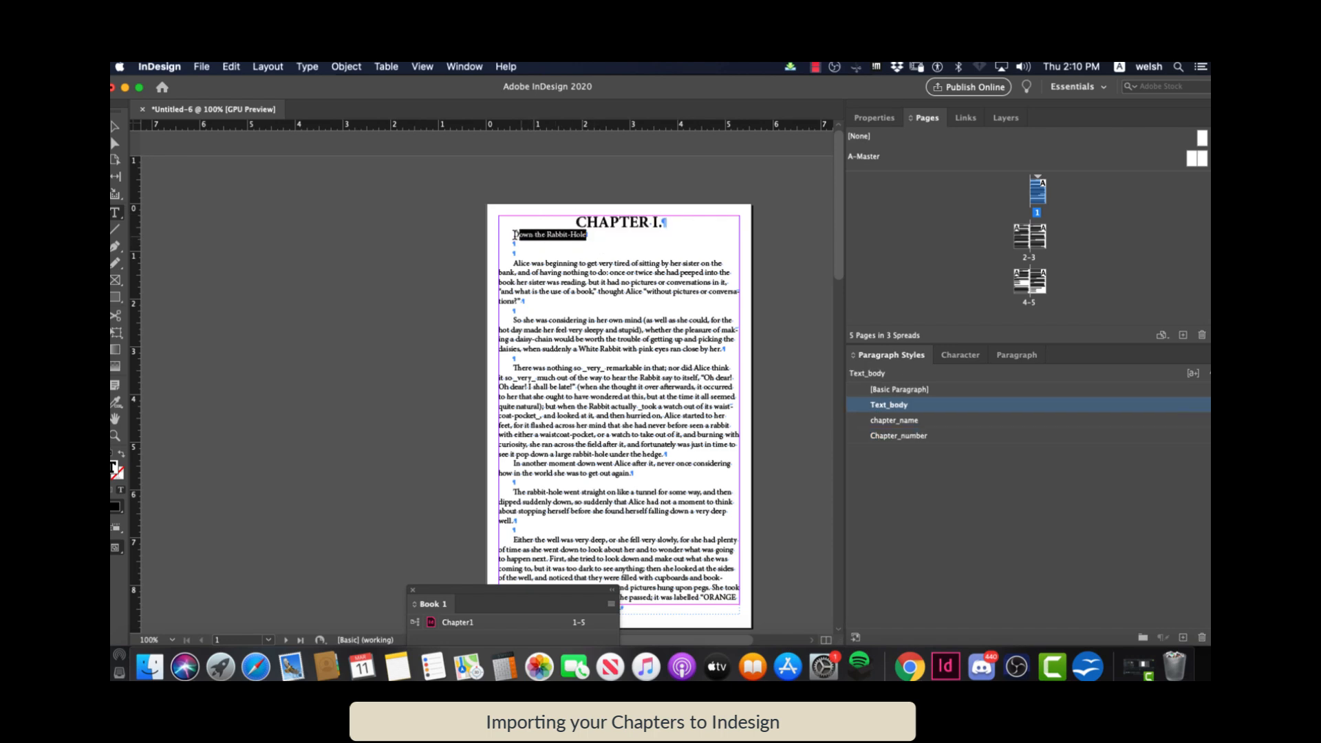
{"action": "key", "text": "super+equal"}
{"action": "key", "text": "super+equal"}
{"action": "key", "text": "super+equal"}
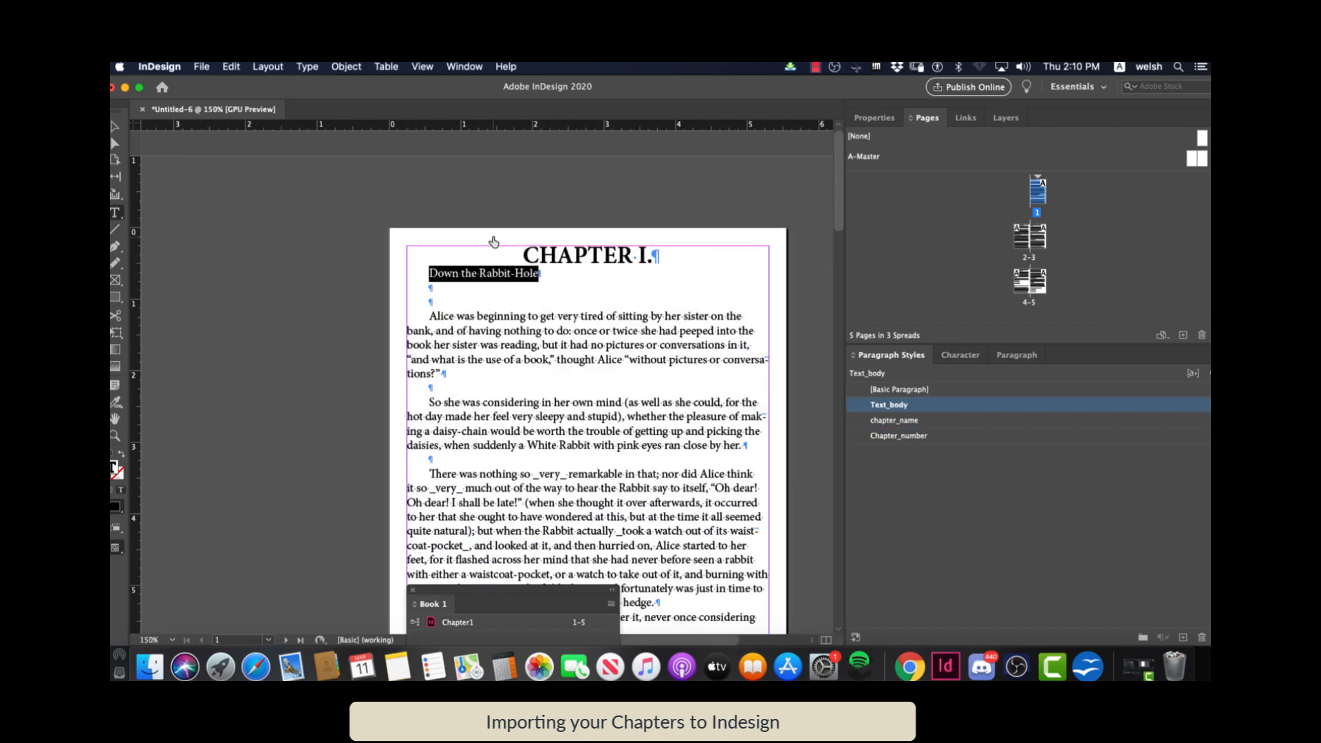
{"action": "left_click", "coordinate": [929, 421]}
{"action": "left_click", "coordinate": [695, 378]}
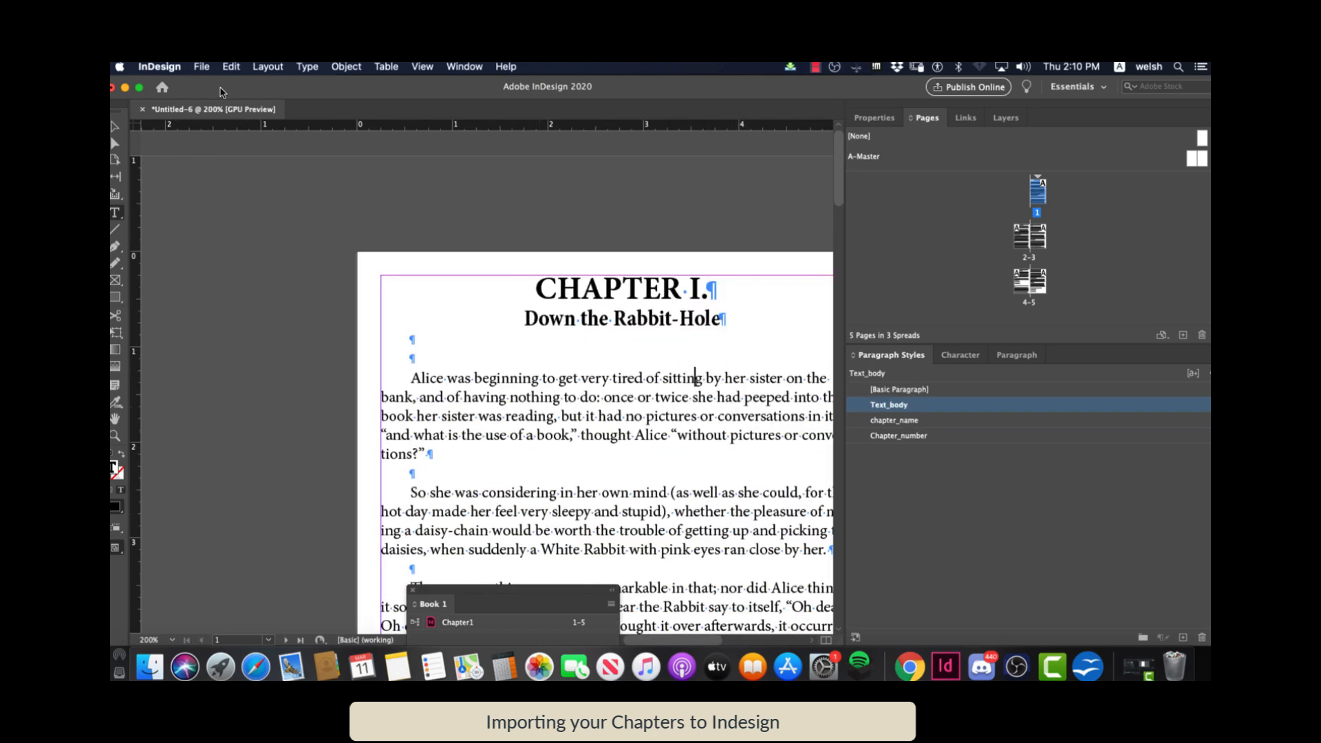
Hide the hidden characters and review the chapter's layout through to the end of page 5
{"action": "left_click", "coordinate": [306, 66]}
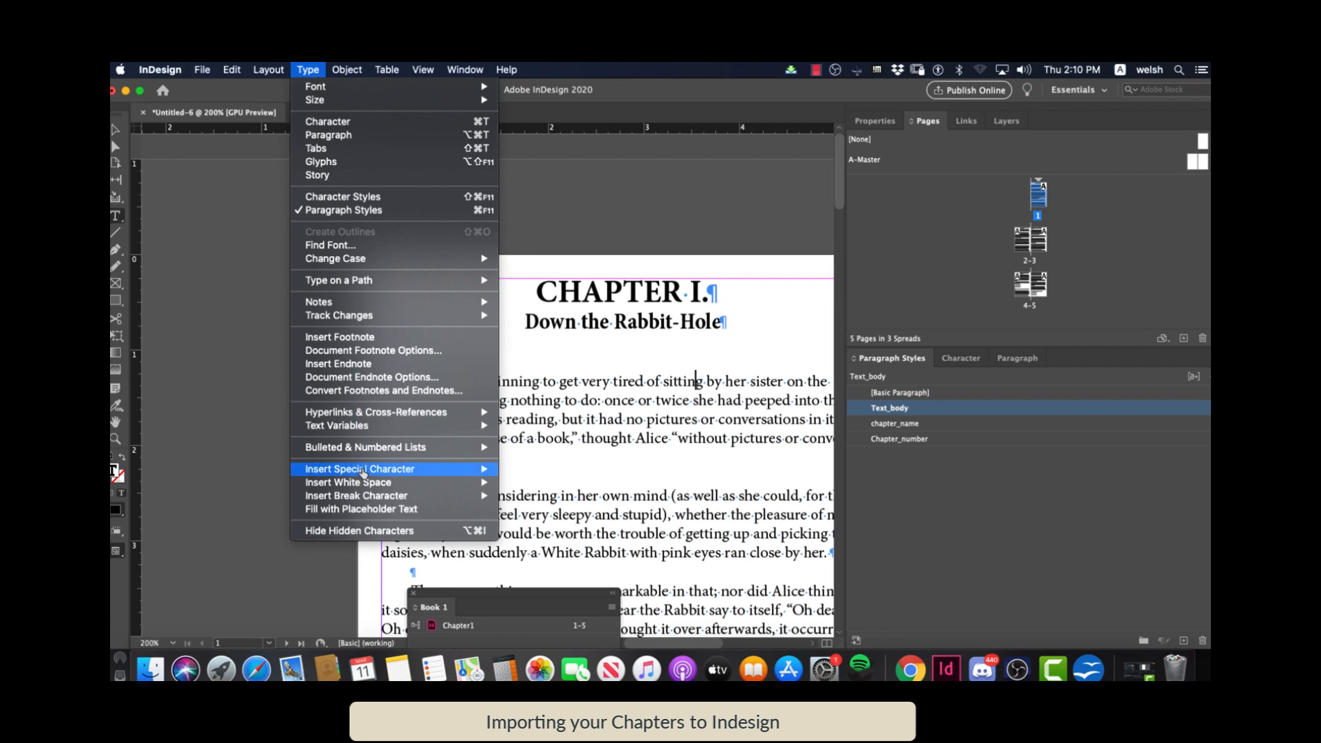
{"action": "left_click", "coordinate": [365, 530]}
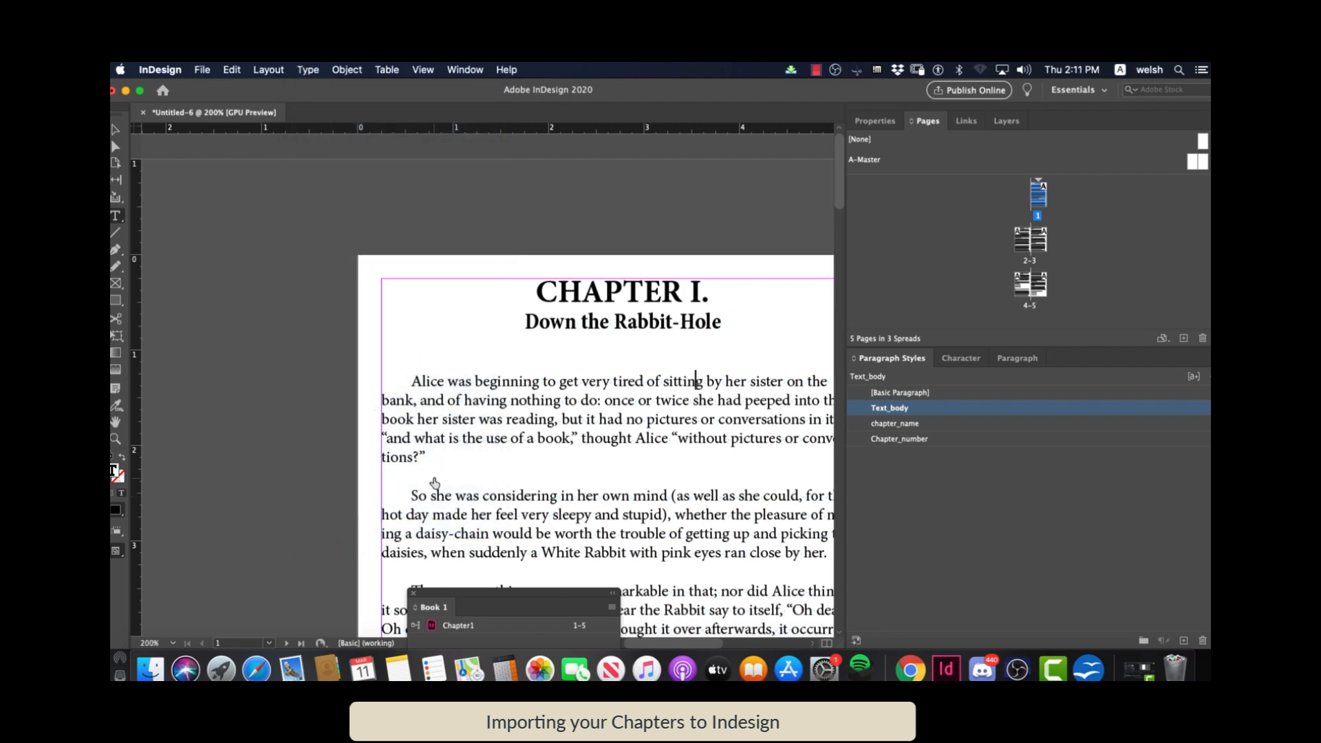
{"action": "scroll", "coordinate": [431, 472], "scroll_direction": "down", "scroll_amount": 10}
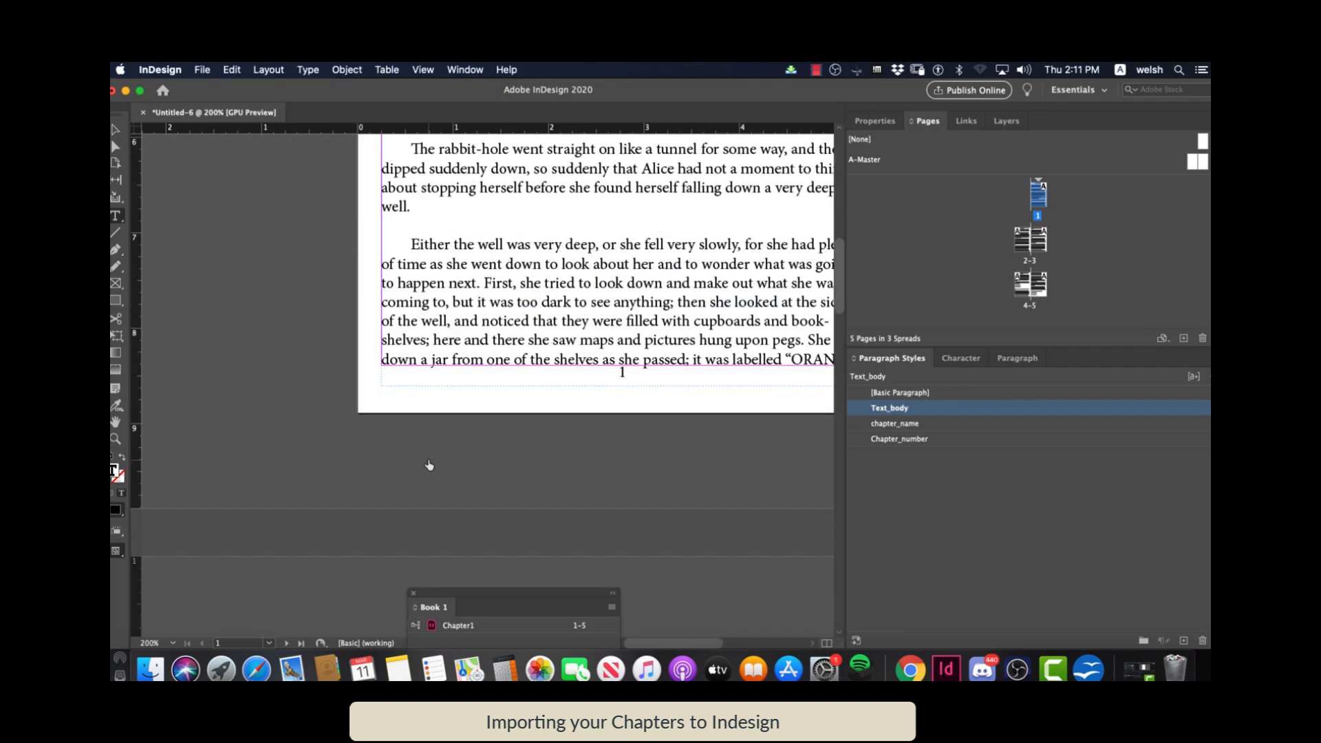
{"action": "key", "text": "super+minus"}
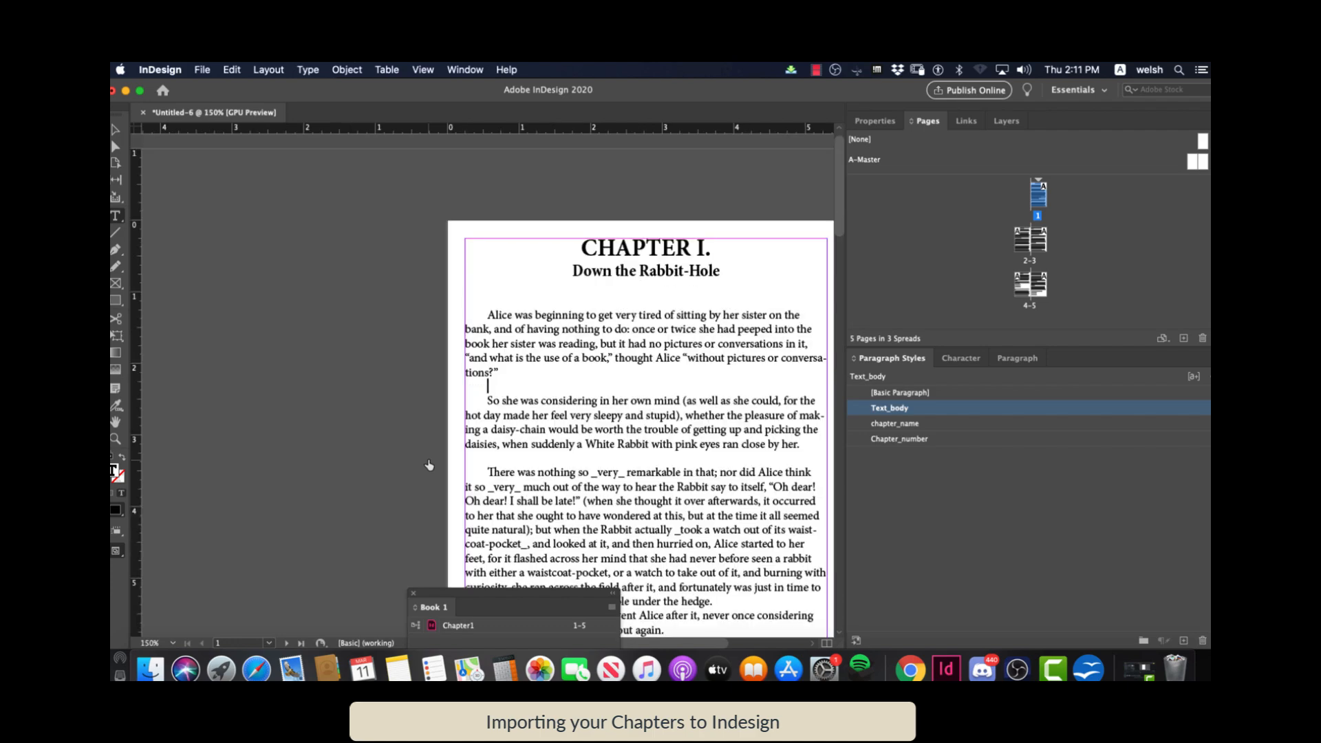
{"action": "scroll", "coordinate": [428, 465], "scroll_direction": "down", "scroll_amount": 15}
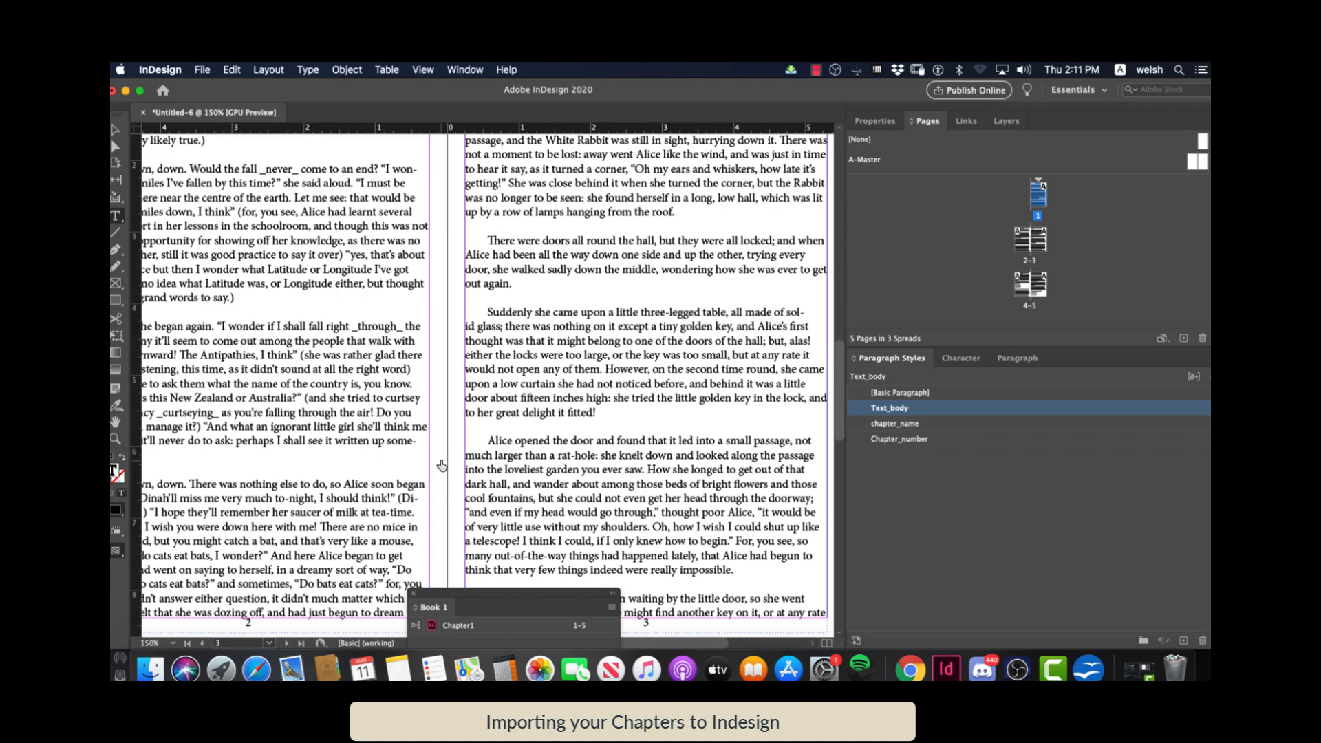
{"action": "scroll", "coordinate": [441, 466], "scroll_direction": "down", "scroll_amount": 15}
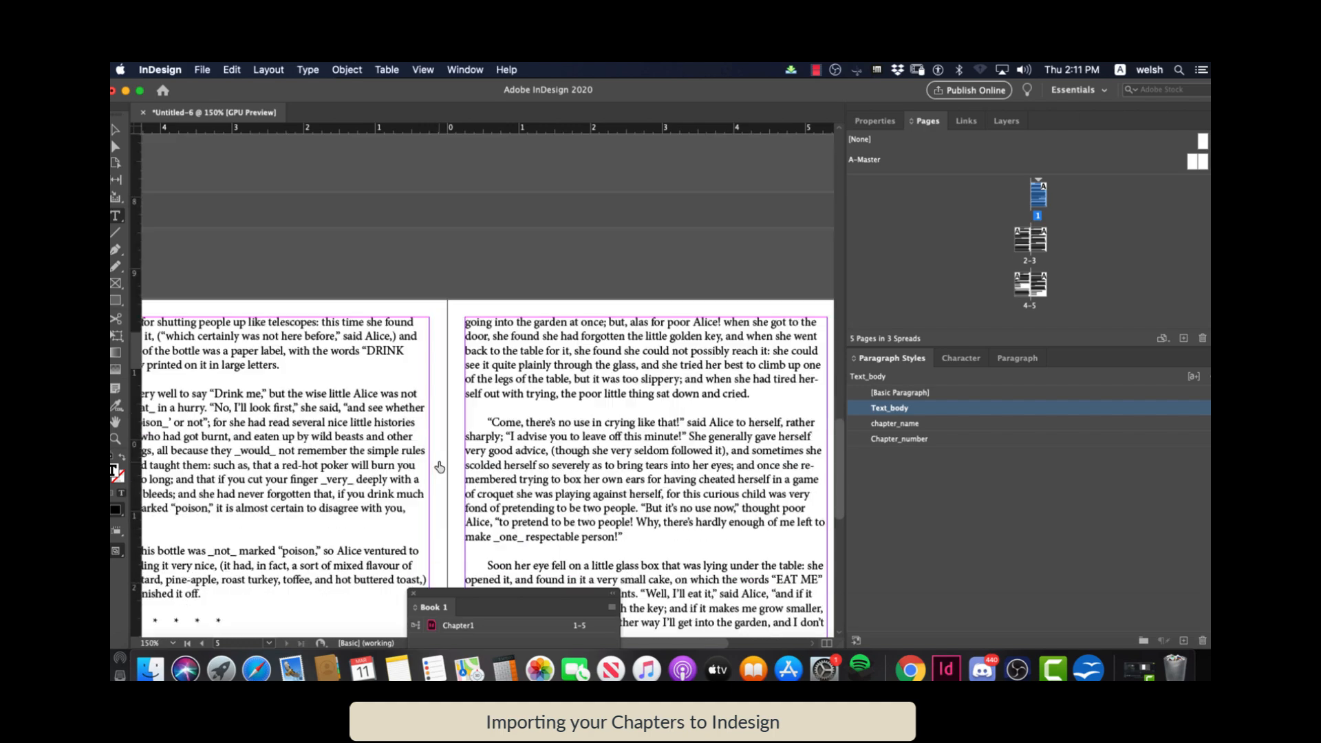
{"action": "scroll", "coordinate": [439, 467], "scroll_direction": "down", "scroll_amount": 3}
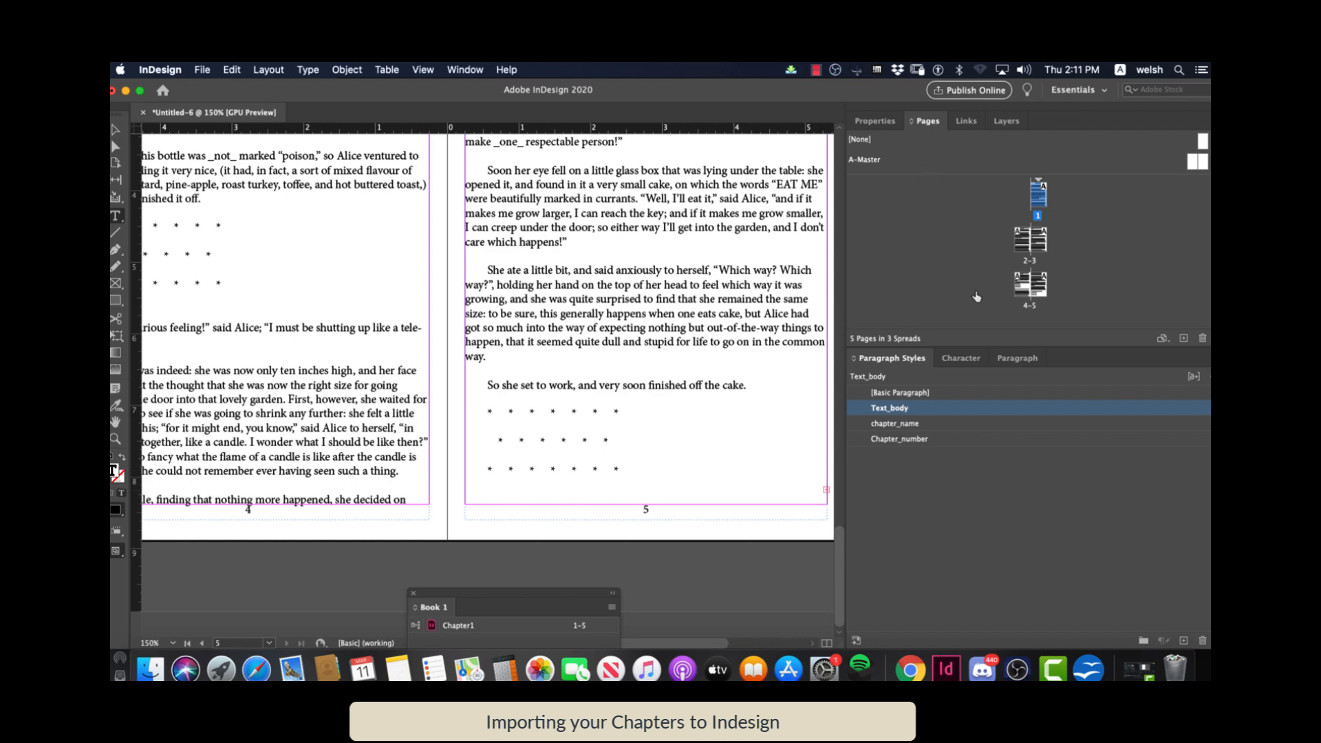
Add a new page after page 5 and return to page 5
{"action": "left_click", "coordinate": [1042, 289]}
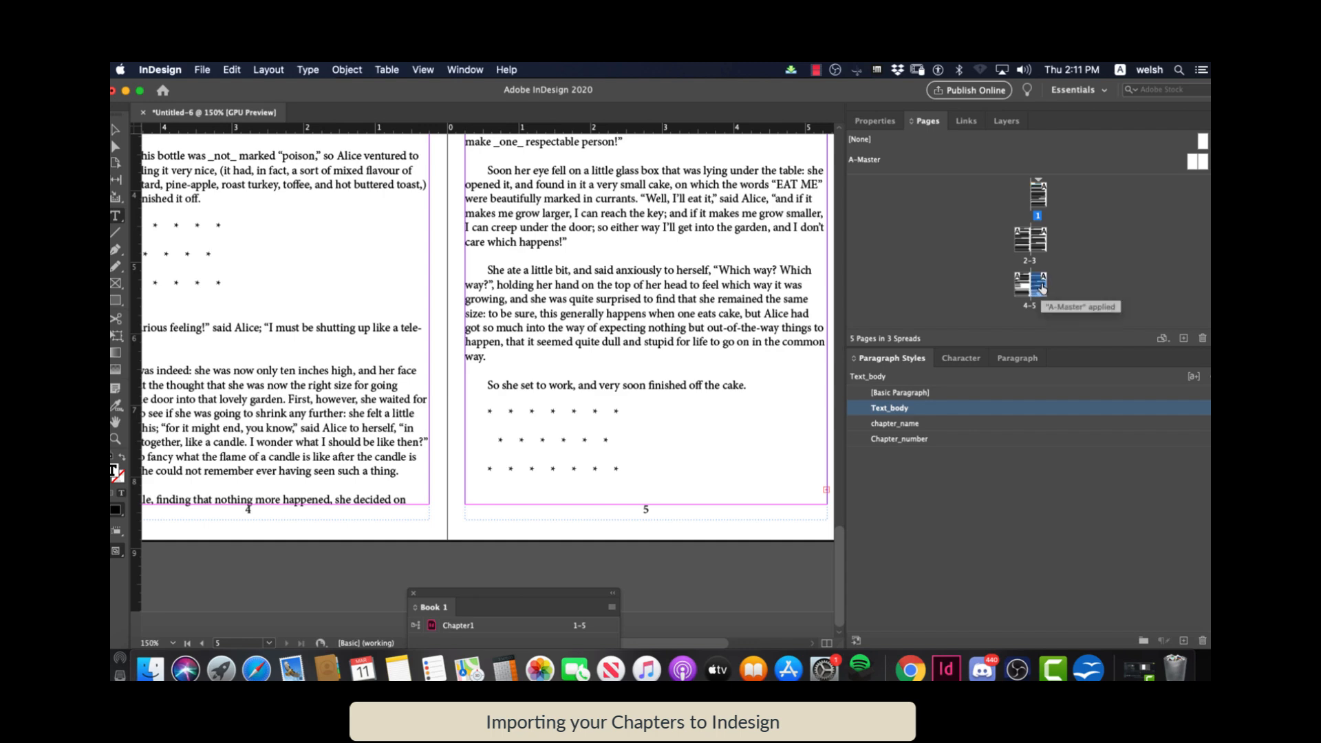
{"action": "left_click", "coordinate": [1185, 339]}
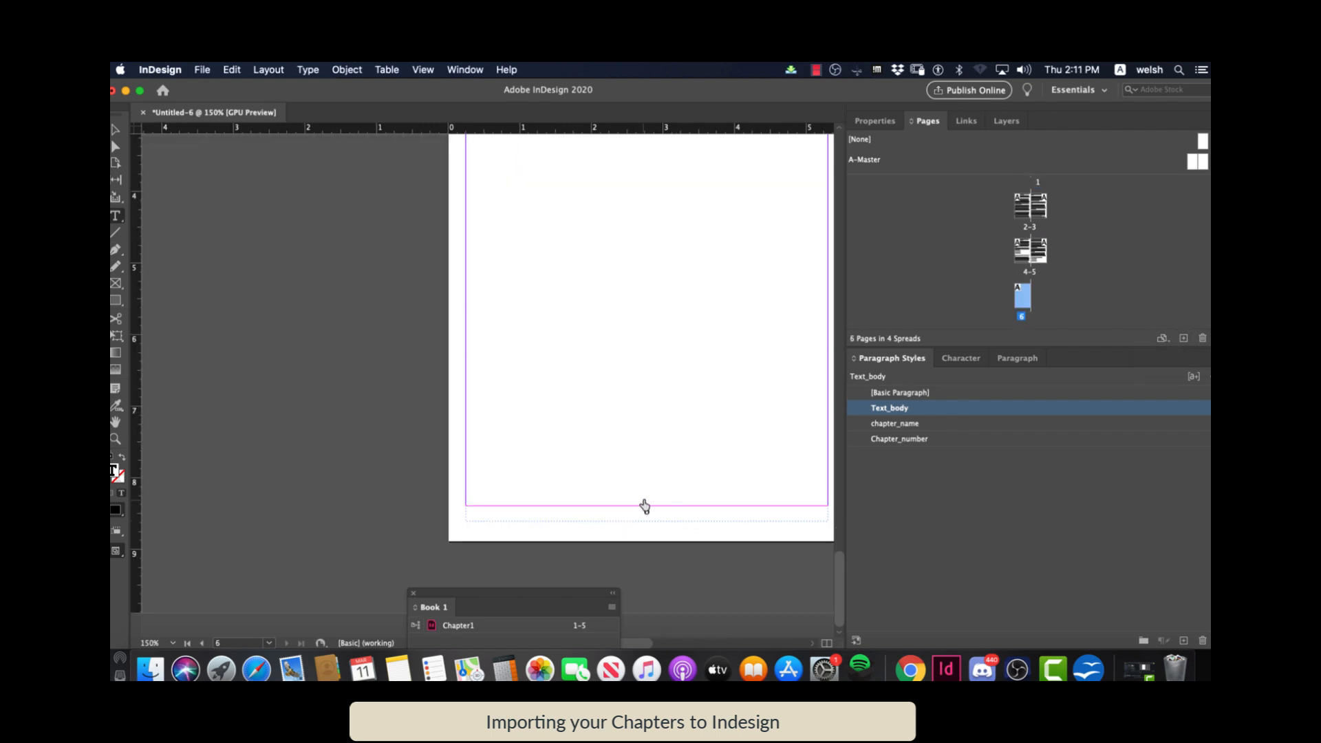
{"action": "left_click", "coordinate": [1040, 255]}
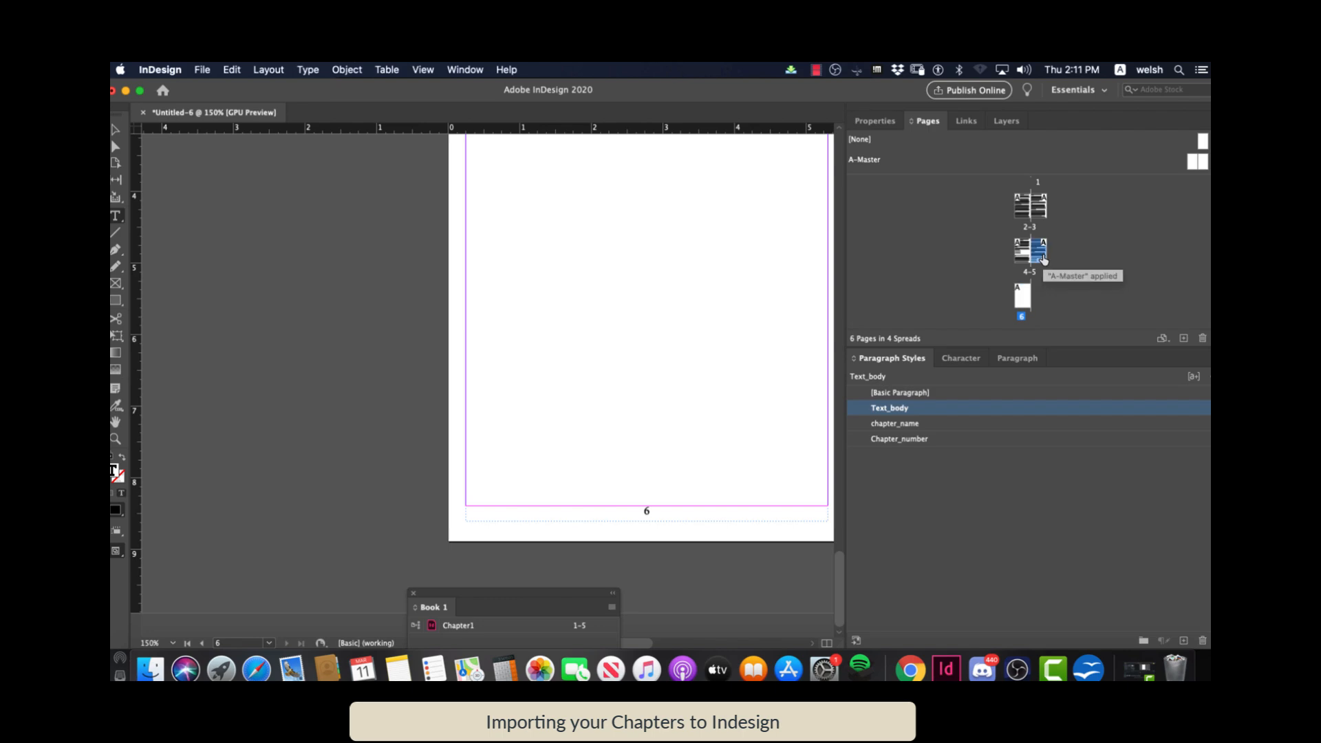
{"action": "double_click", "coordinate": [1044, 260]}
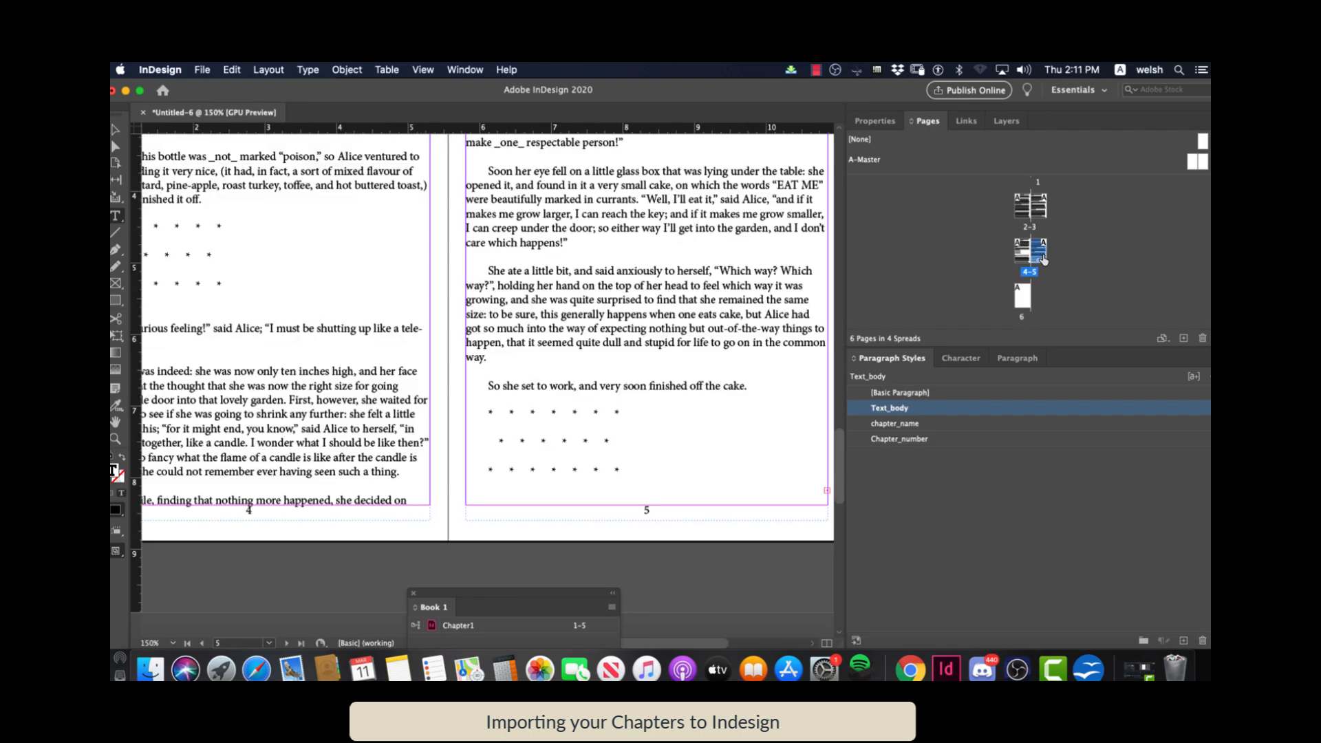
Try to continue the overset text from the page 5 frame onto the empty page 6
{"action": "left_click", "coordinate": [773, 372]}
{"action": "key", "text": "super+minus"}
{"action": "key", "text": "super+minus"}
{"action": "key", "text": "super+minus"}
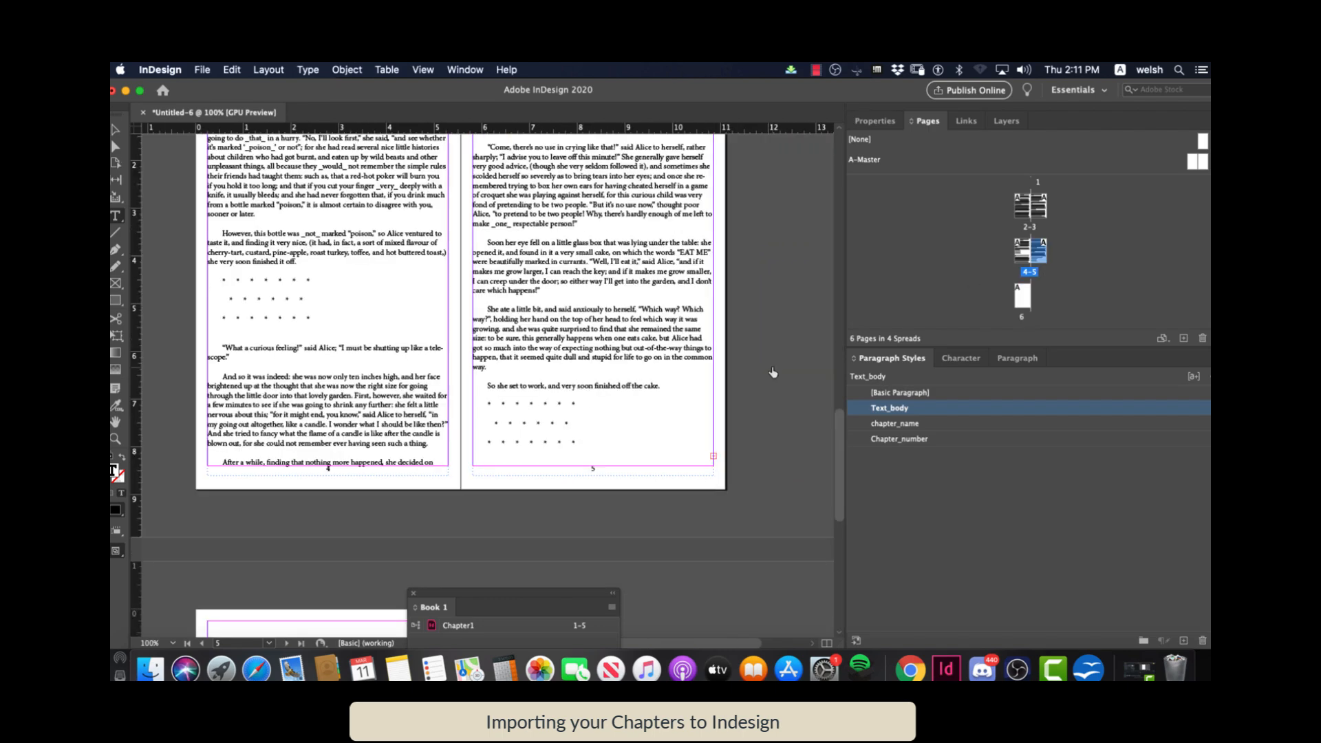
{"action": "scroll", "coordinate": [732, 304], "scroll_direction": "down", "scroll_amount": 5}
{"action": "scroll", "coordinate": [723, 309], "scroll_direction": "up", "scroll_amount": 3}
{"action": "left_click", "coordinate": [658, 267]}
{"action": "left_click", "coordinate": [657, 267]}
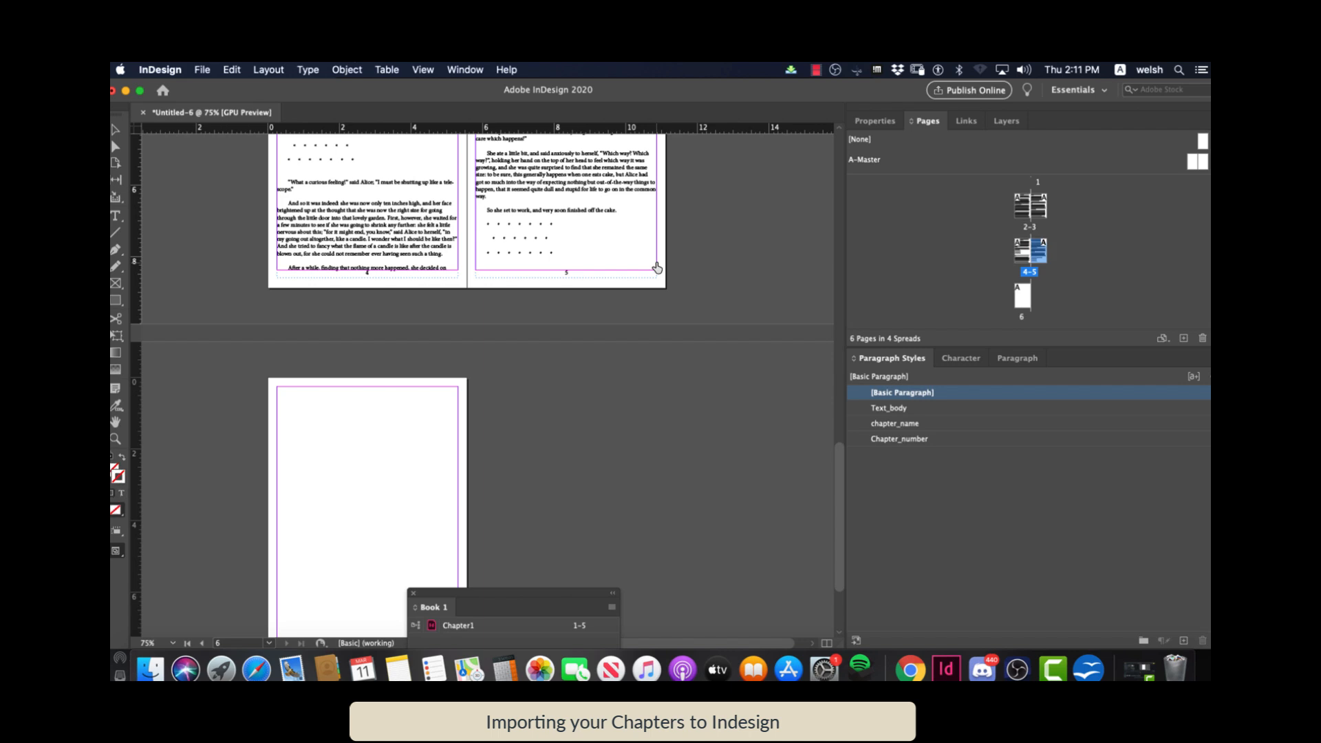
{"action": "left_click", "coordinate": [278, 391]}
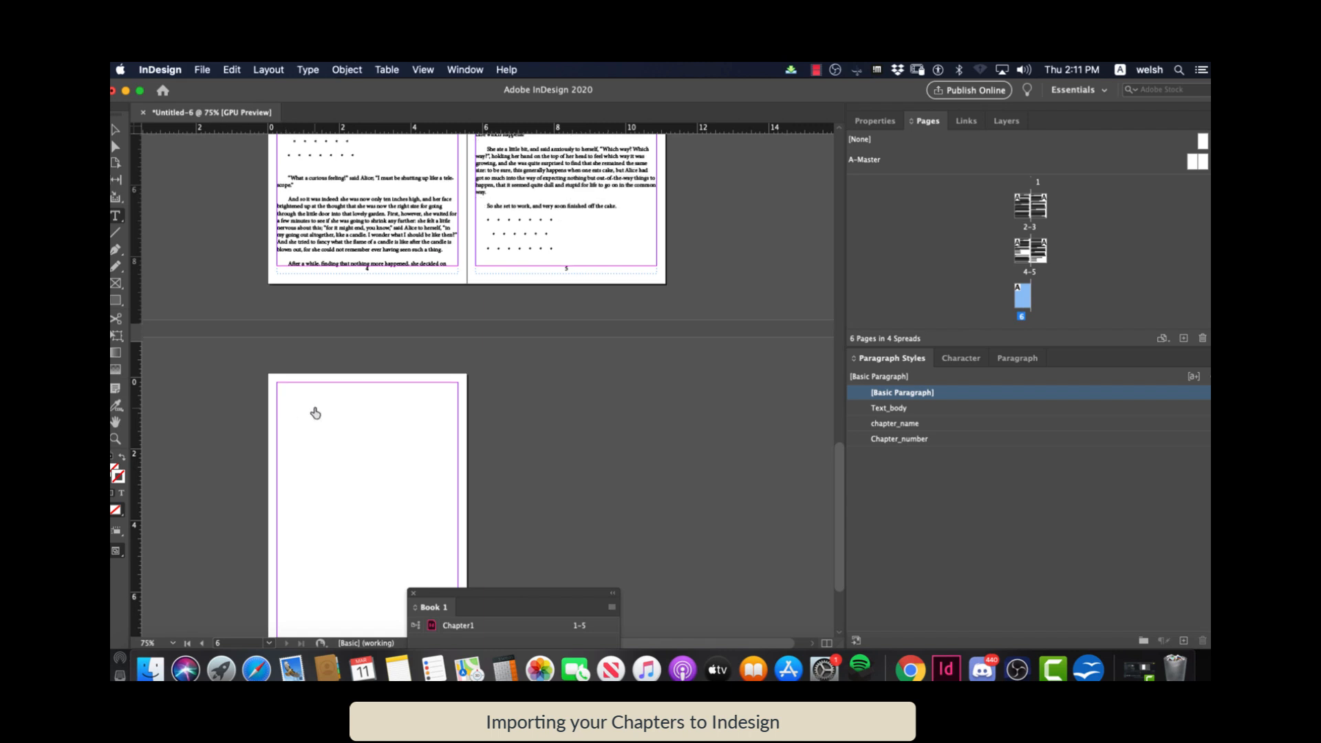
{"action": "scroll", "coordinate": [315, 412], "scroll_direction": "down", "scroll_amount": 2}
{"action": "scroll", "coordinate": [315, 413], "scroll_direction": "up", "scroll_amount": 4}
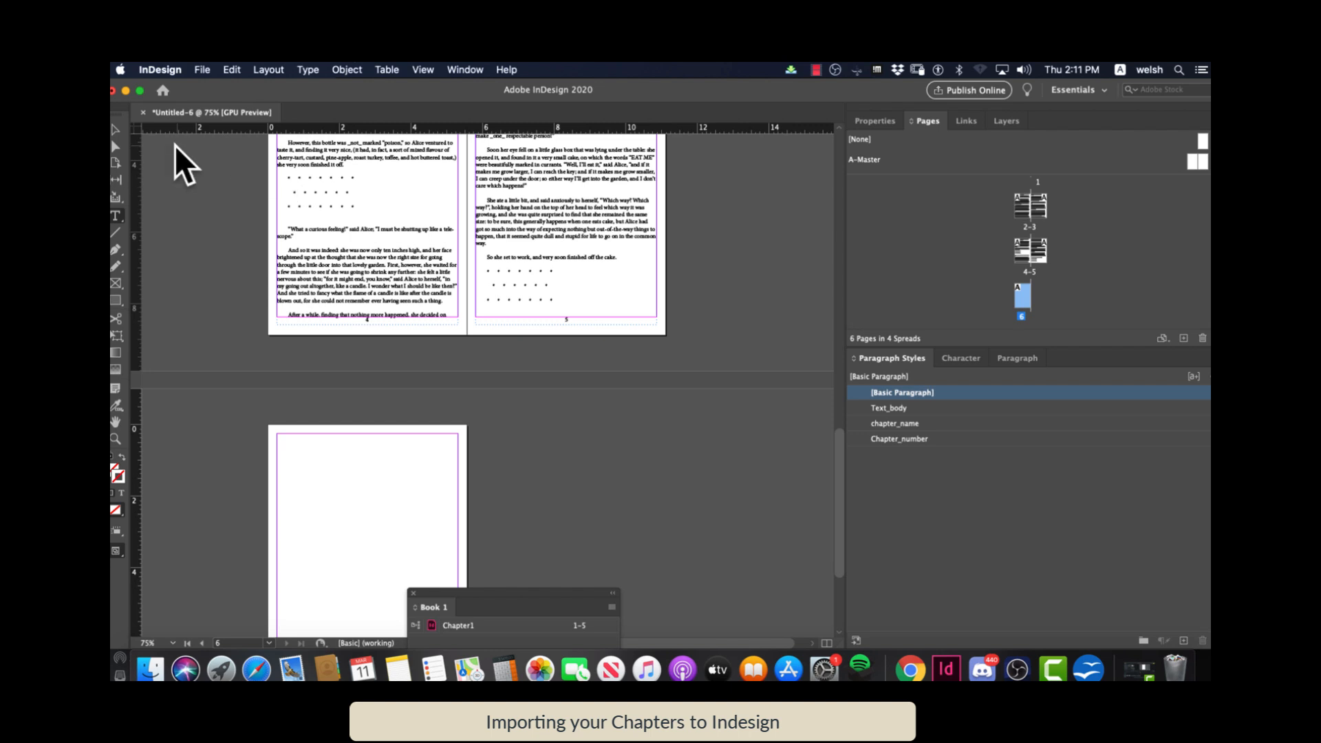
Delete the last row of asterisks and the blank lines after it at the end of the text on page 5
{"action": "left_click", "coordinate": [115, 130]}
{"action": "left_click", "coordinate": [565, 284]}
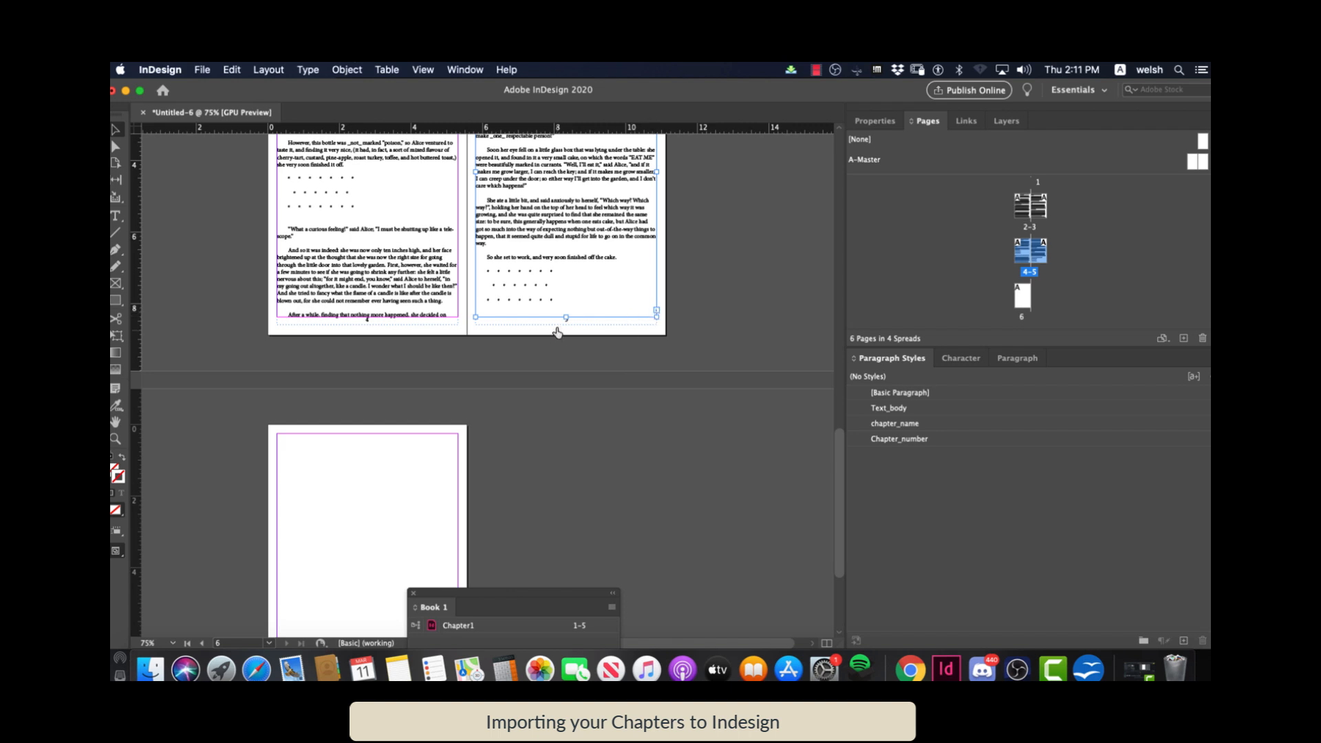
{"action": "double_click", "coordinate": [500, 312]}
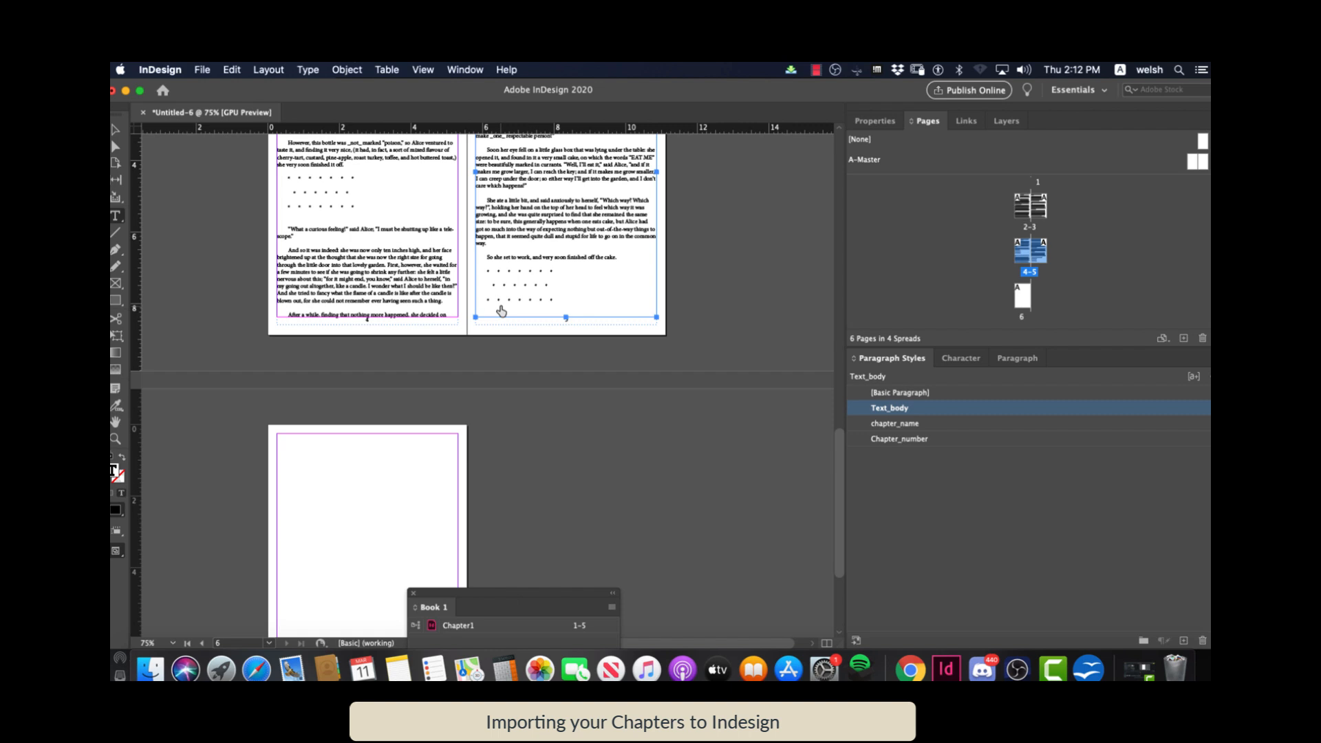
{"action": "key", "text": "BackSpace"}
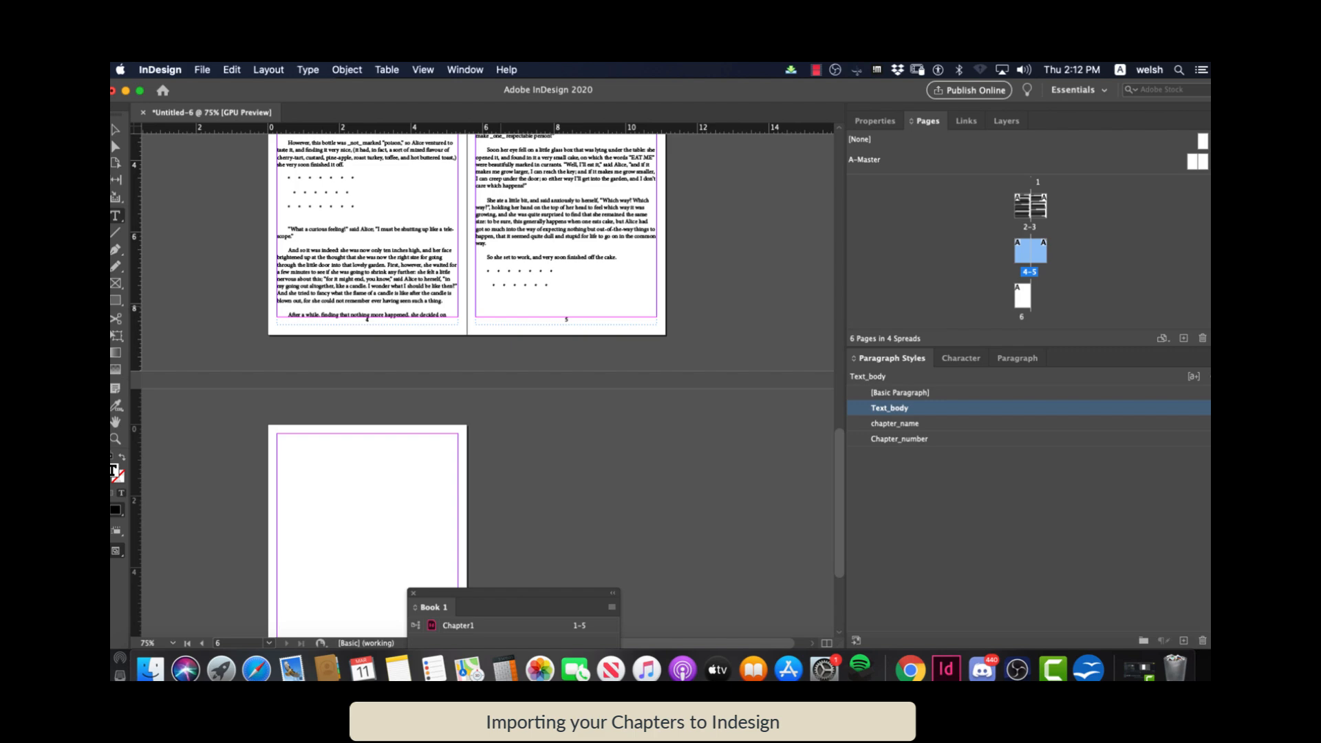
Delete the empty page 6 and select the text frame on page 5
{"action": "left_click", "coordinate": [342, 485]}
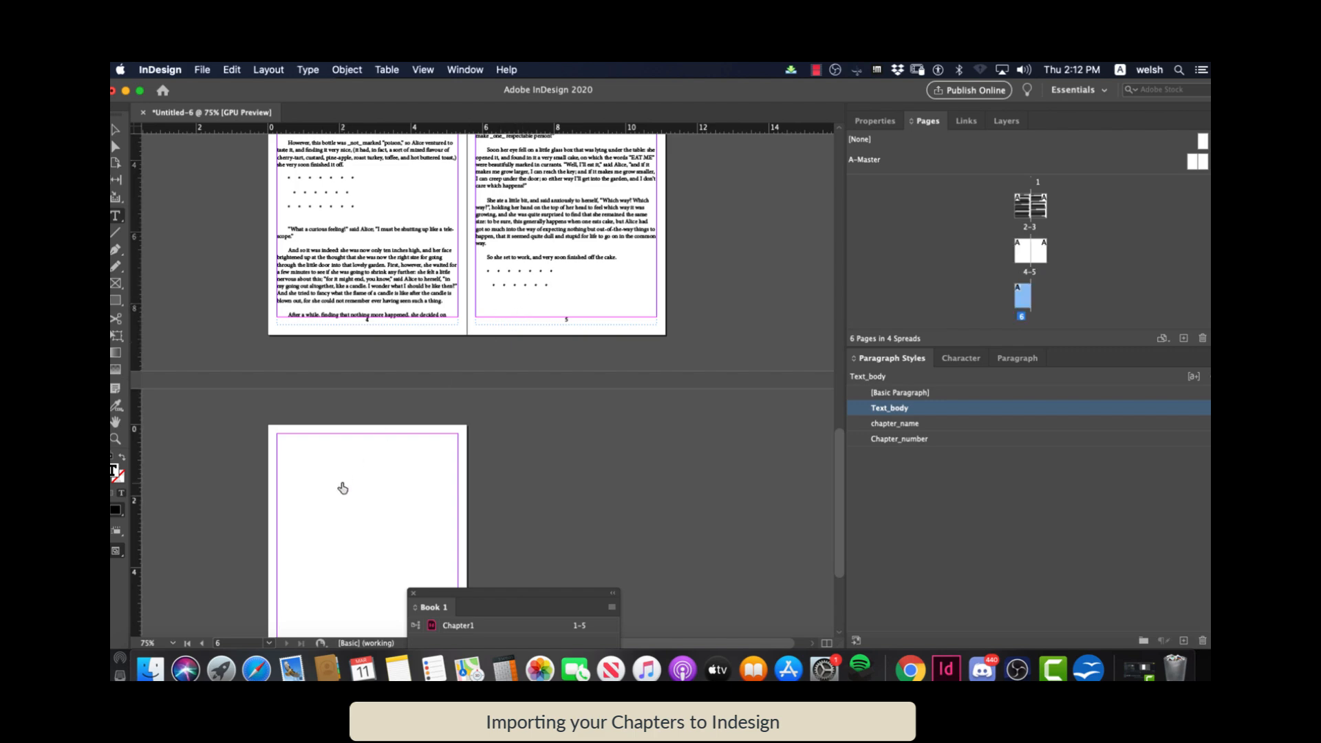
{"action": "left_click", "coordinate": [1041, 301]}
{"action": "left_click", "coordinate": [1202, 338]}
{"action": "left_click", "coordinate": [786, 416]}
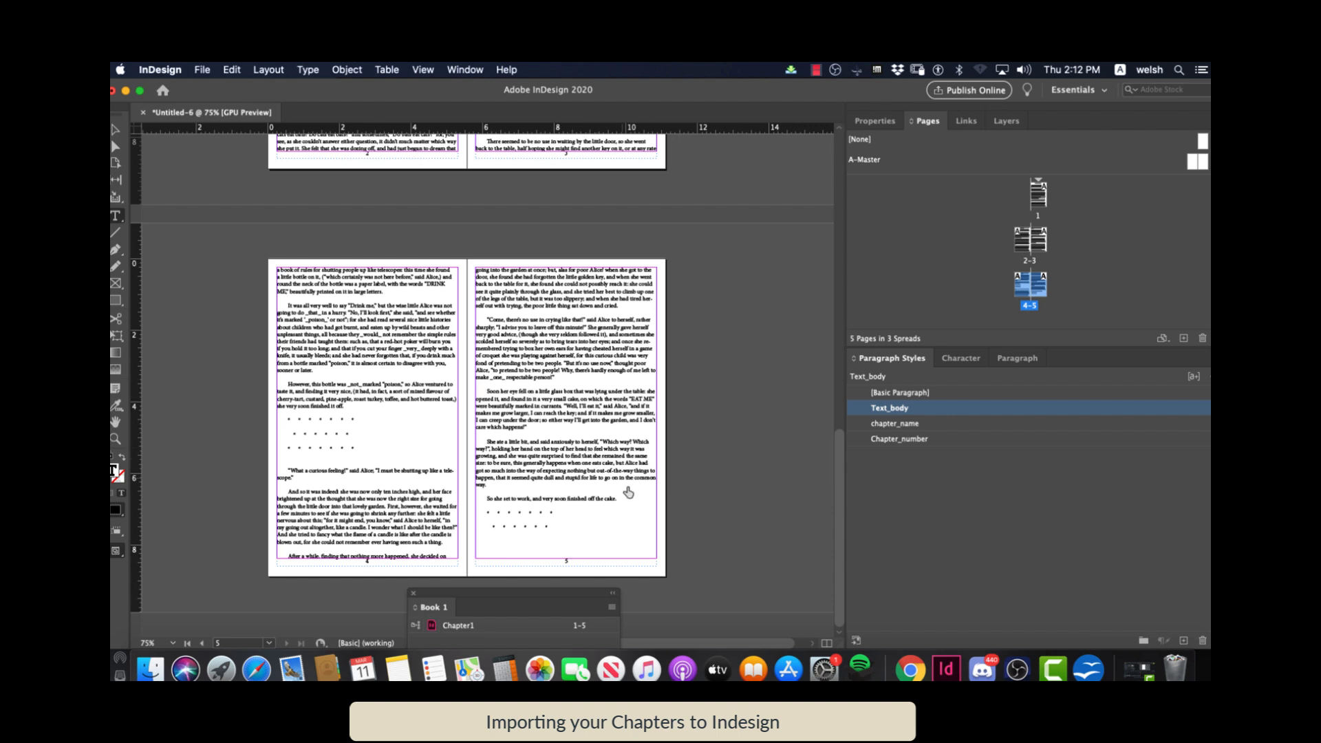
{"action": "left_click", "coordinate": [115, 129]}
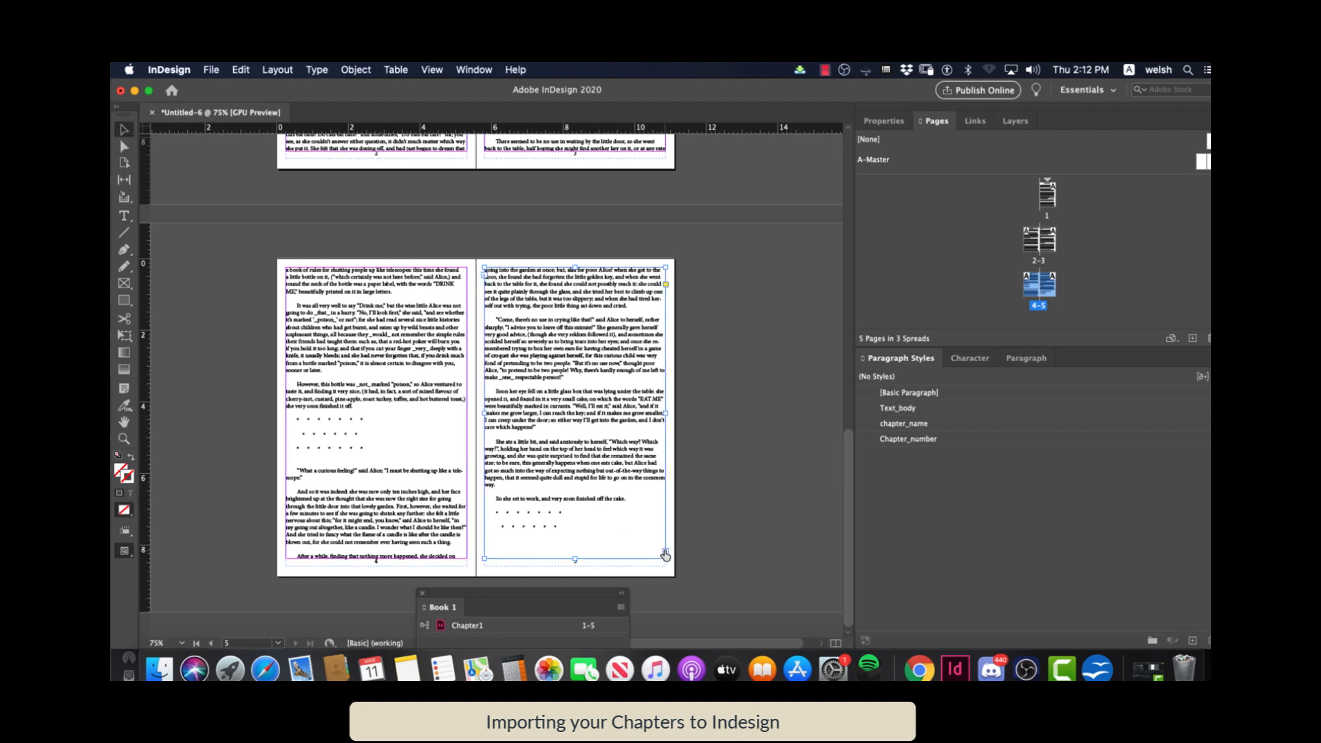
Save the document as Chapter1.indd in the Video Book folder, in InDesign 2020 document format
{"action": "scroll", "coordinate": [402, 221], "scroll_direction": "up", "scroll_amount": 15}
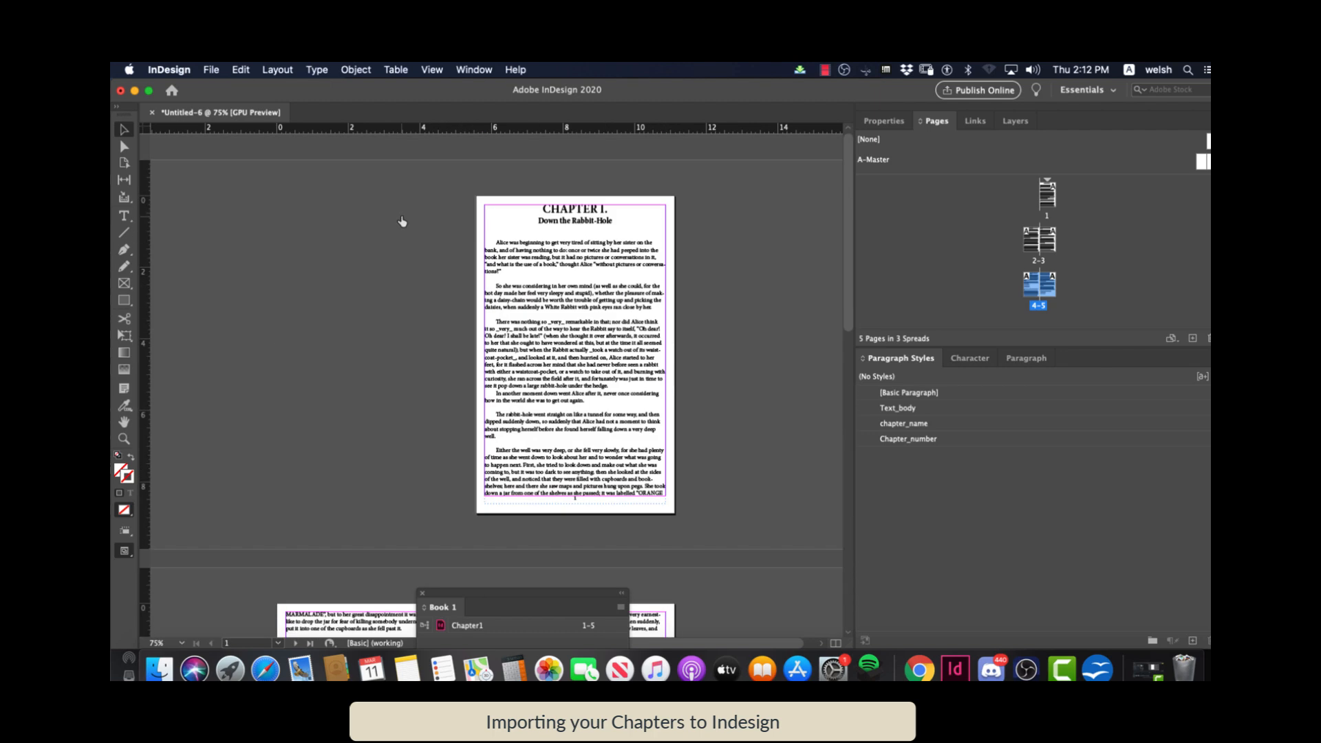
{"action": "left_click", "coordinate": [213, 69]}
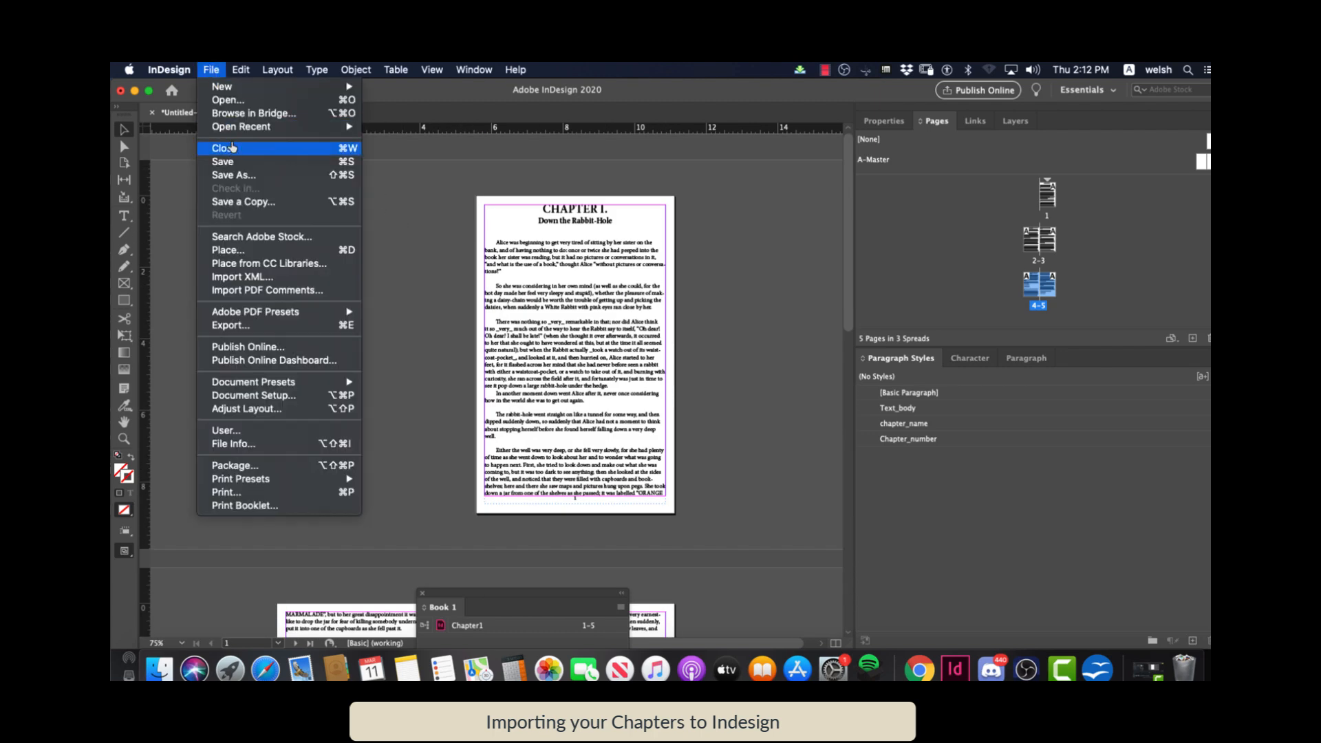
{"action": "left_click", "coordinate": [241, 177]}
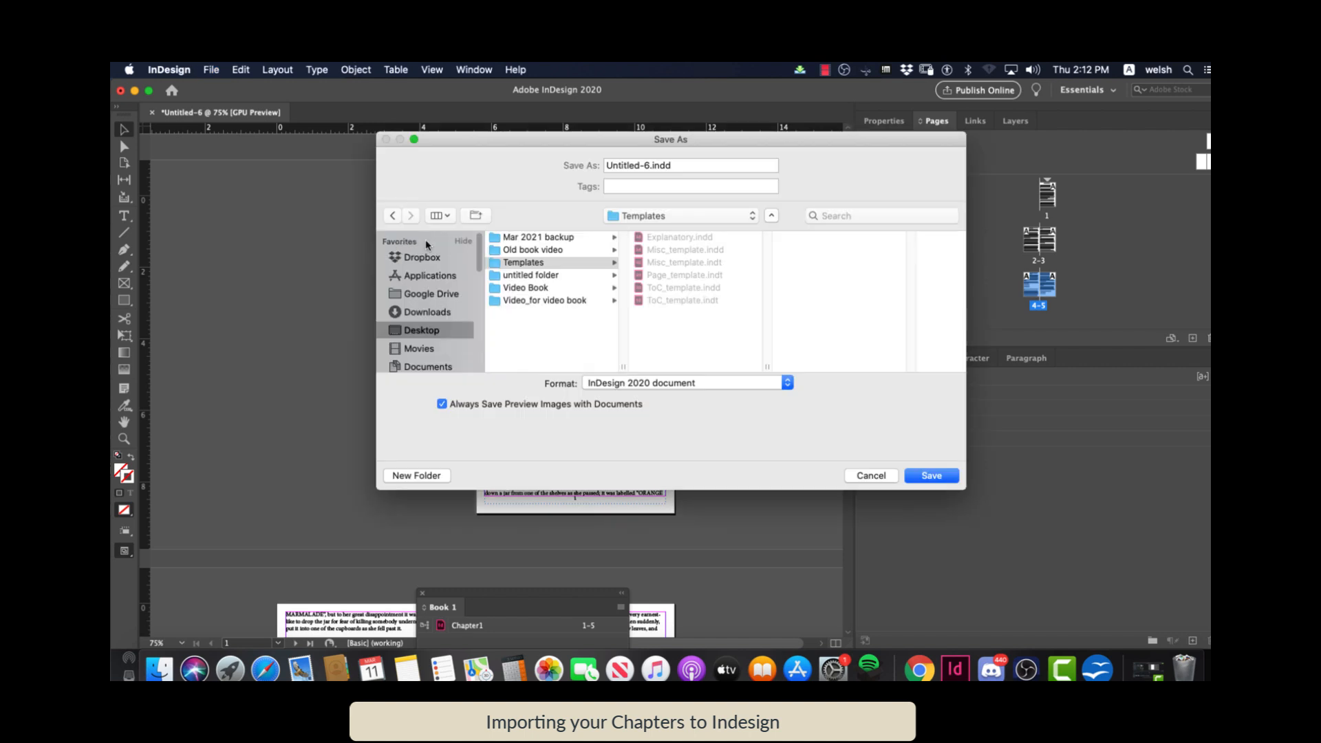
{"action": "left_click", "coordinate": [536, 289]}
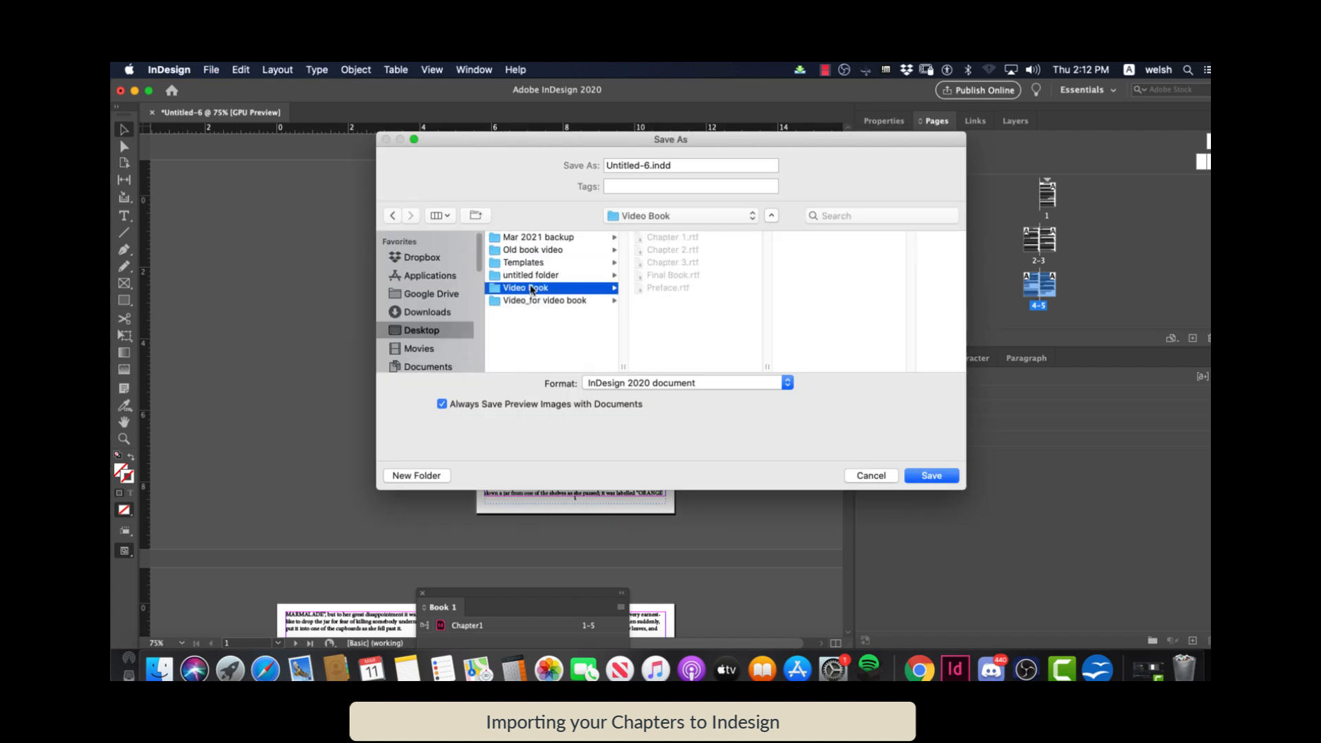
{"action": "left_click_drag", "start_coordinate": [649, 166], "coordinate": [565, 166]}
{"action": "type", "text": "Chapter1"}
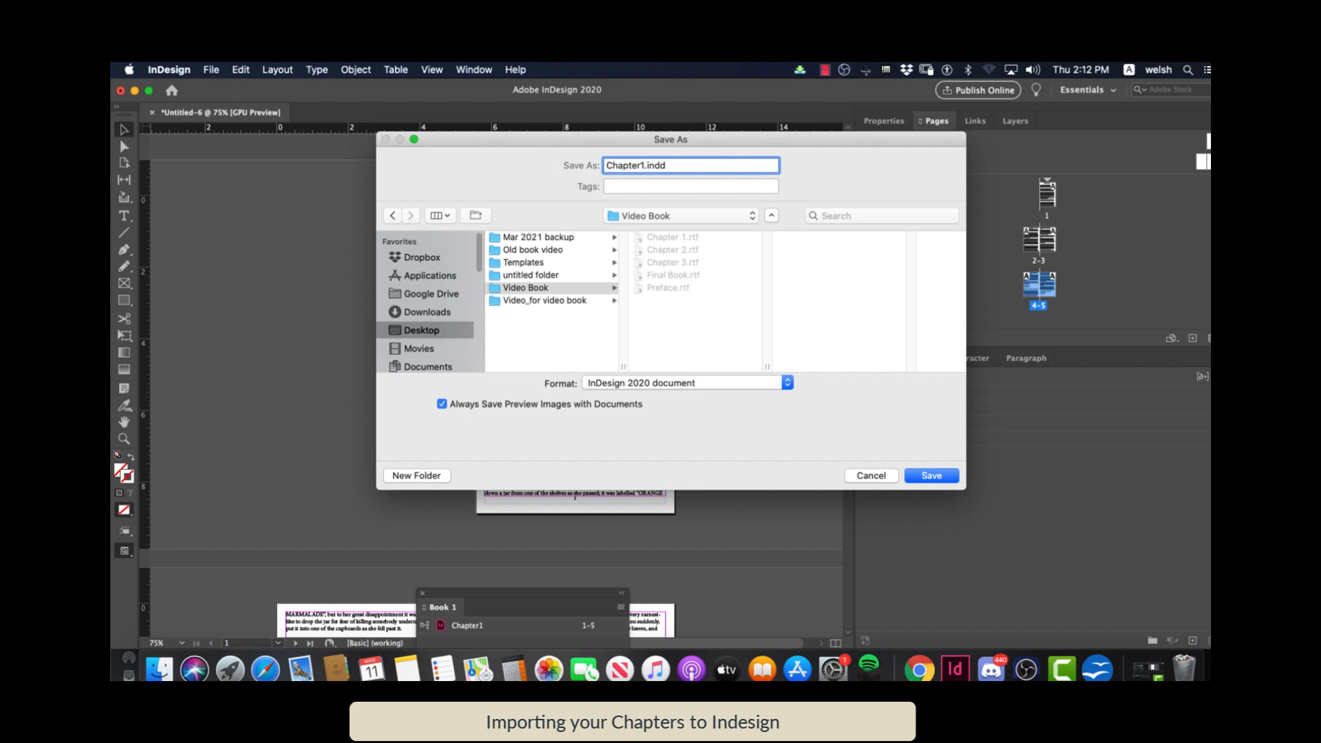
{"action": "left_click", "coordinate": [956, 479]}
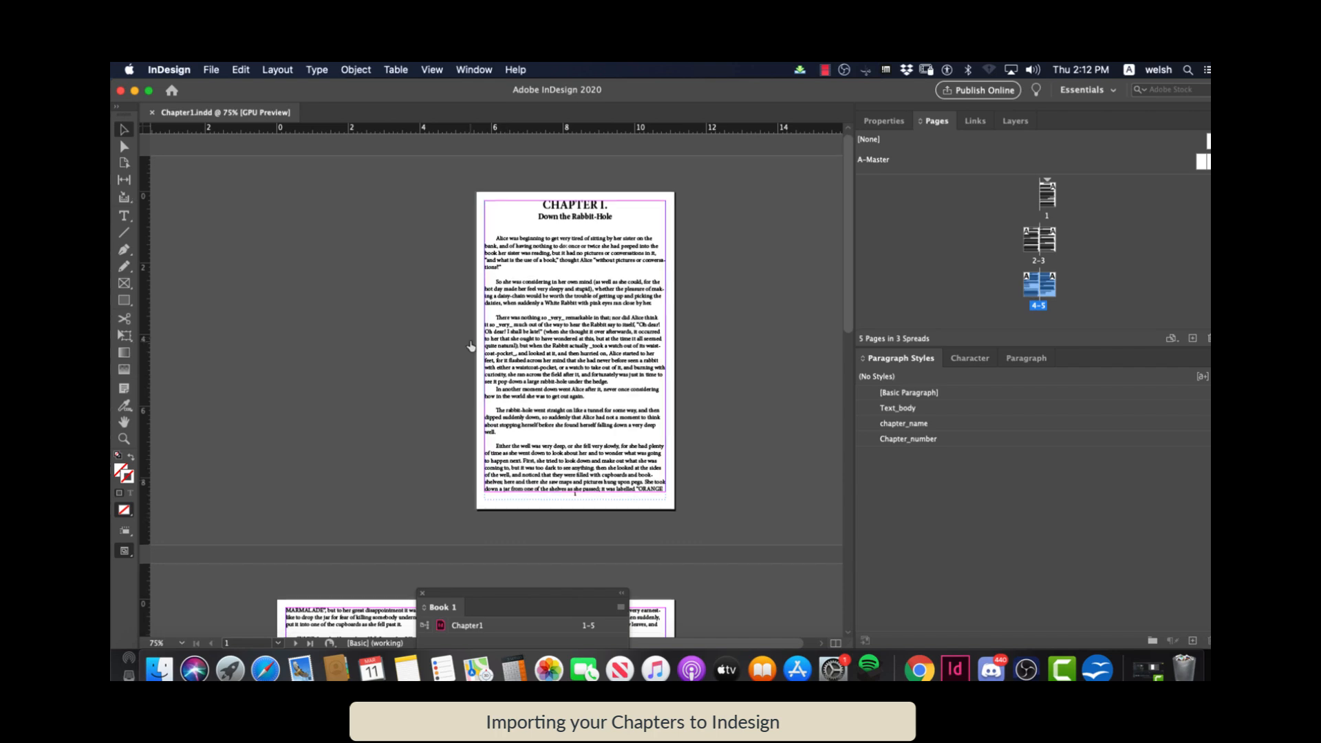
{"action": "scroll", "coordinate": [471, 346], "scroll_direction": "down", "scroll_amount": 5}
{"action": "scroll", "coordinate": [471, 347], "scroll_direction": "down", "scroll_amount": 10}
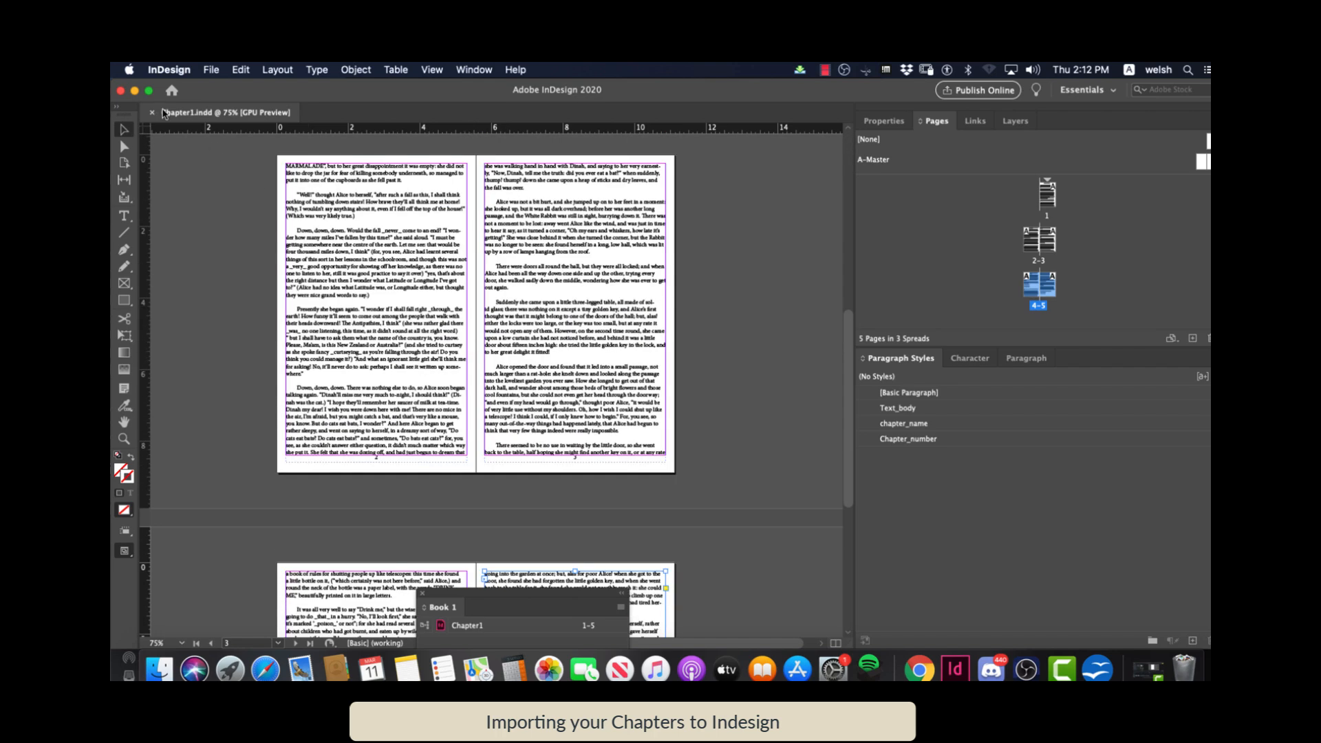
{"action": "left_click", "coordinate": [211, 70]}
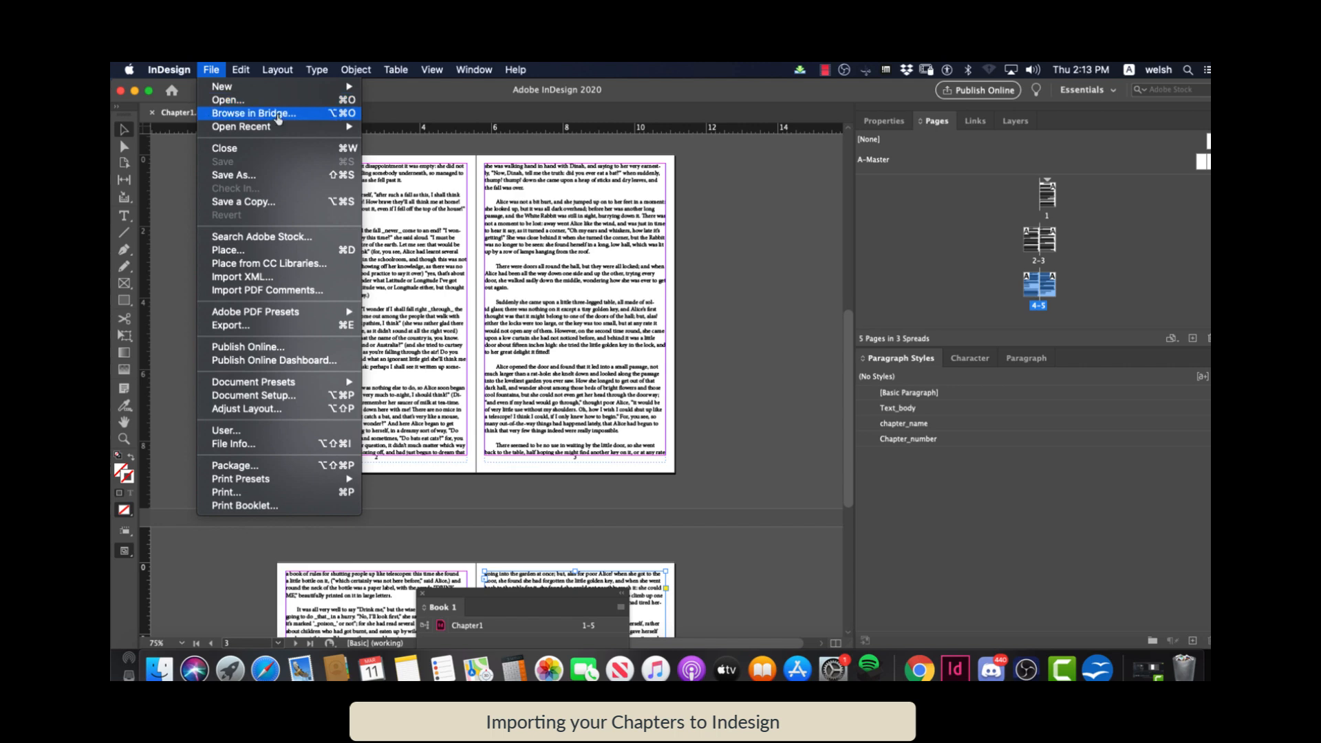
{"action": "left_click", "coordinate": [824, 72]}
{"action": "left_click", "coordinate": [824, 71]}
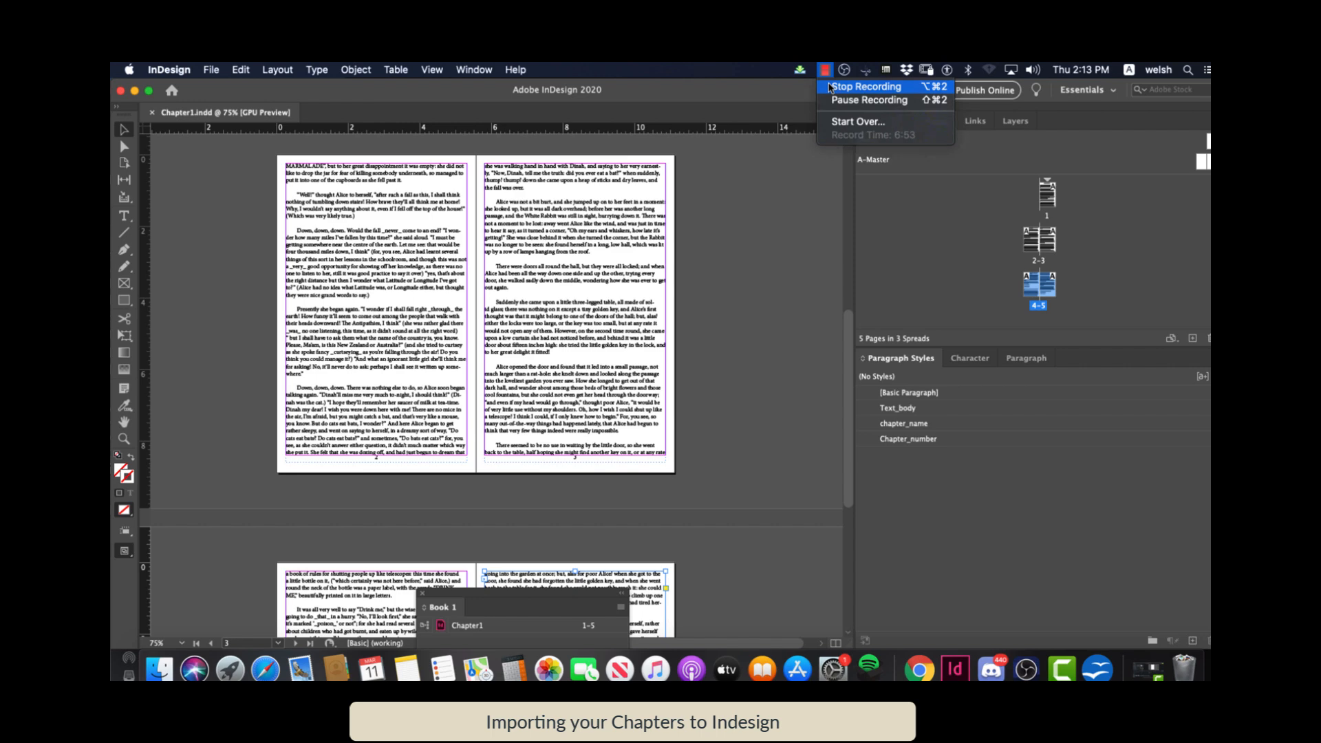
{"action": "left_click", "coordinate": [841, 86]}
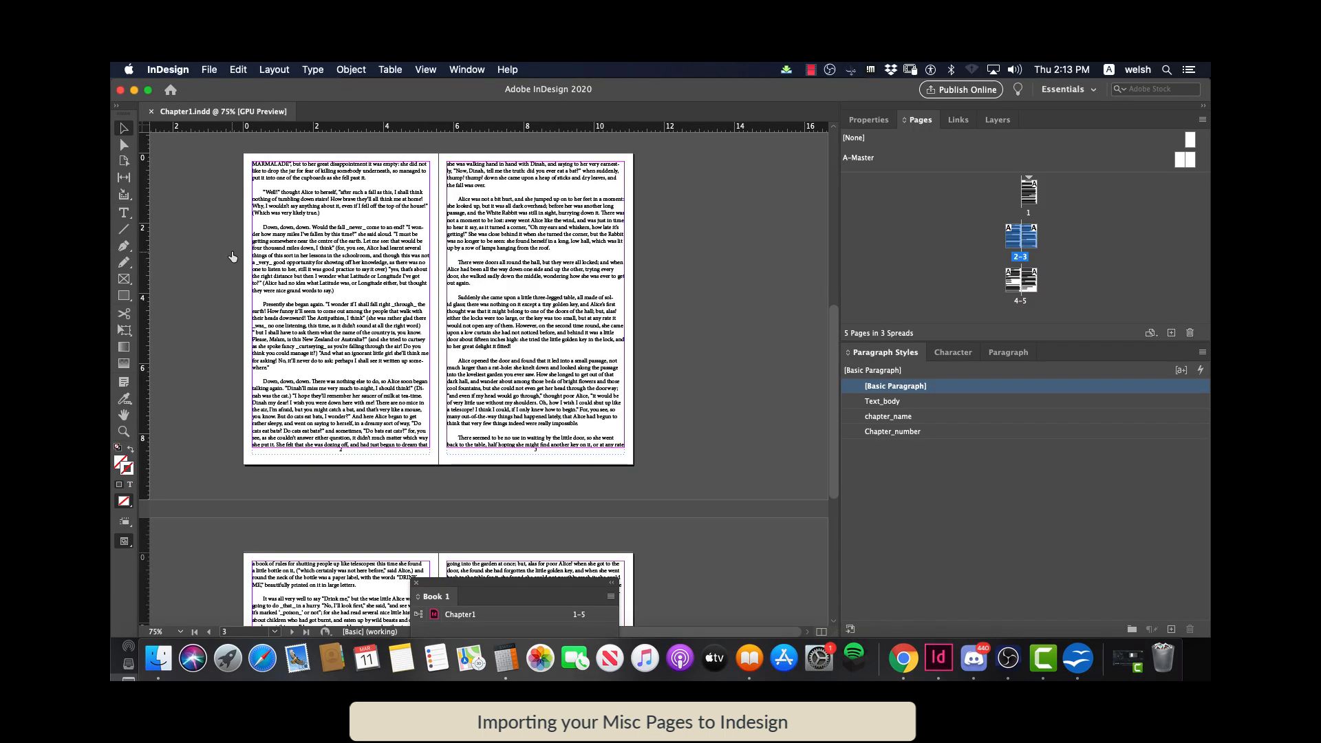
Close Chapter1.indd and open Misc_template.indd from the Templates folder
{"action": "left_click", "coordinate": [207, 70]}
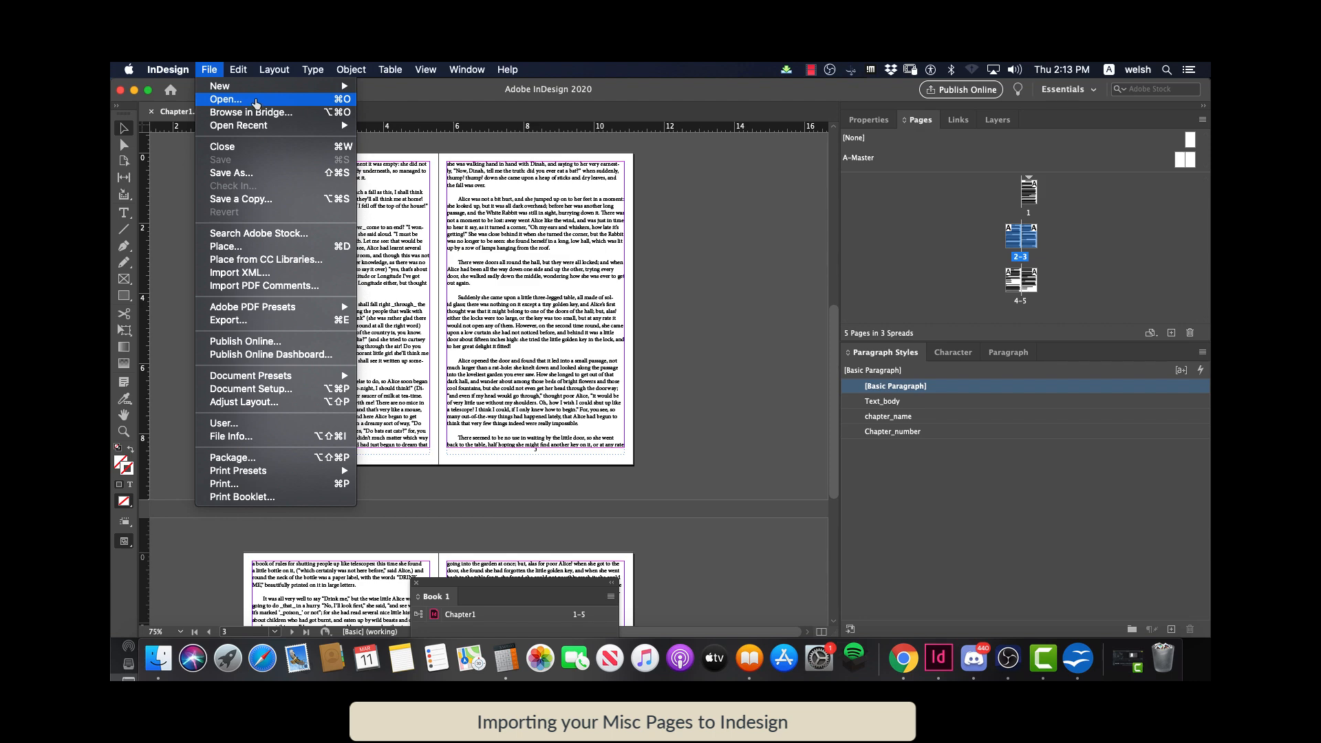
{"action": "left_click", "coordinate": [174, 112]}
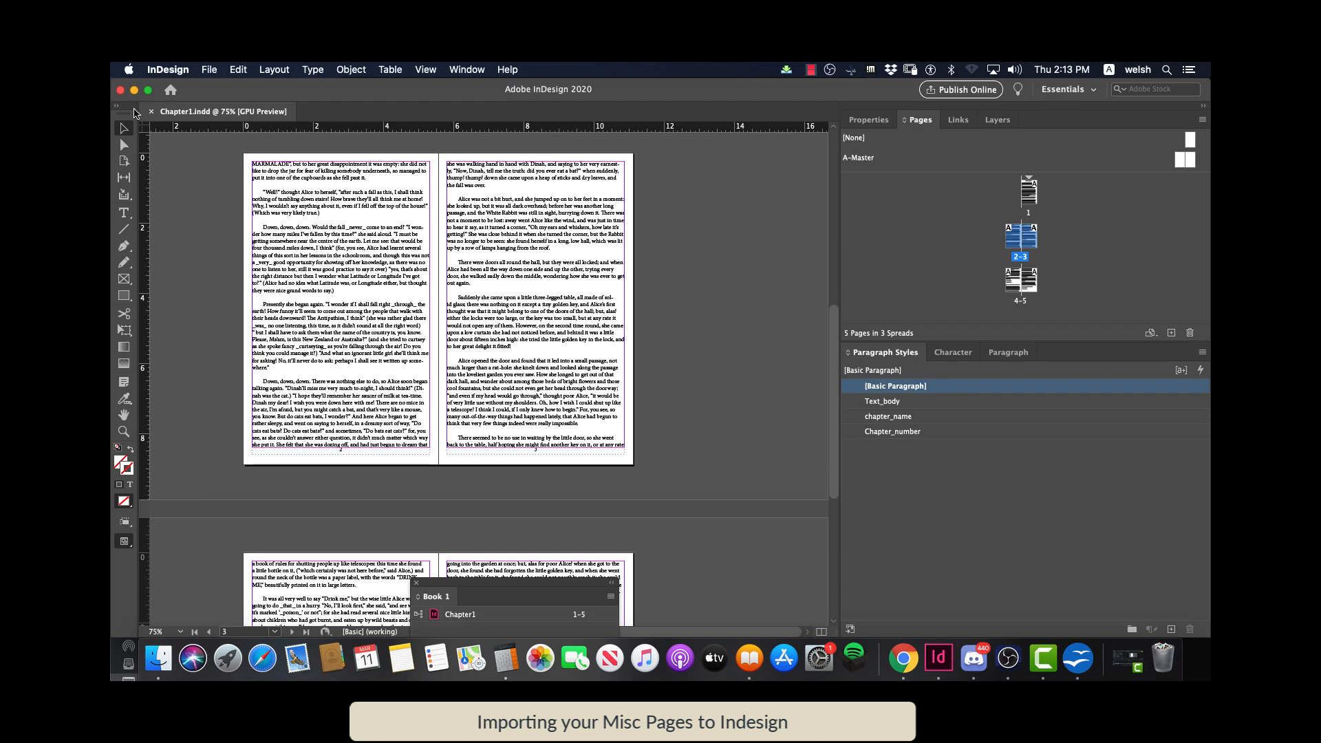
{"action": "left_click", "coordinate": [152, 111]}
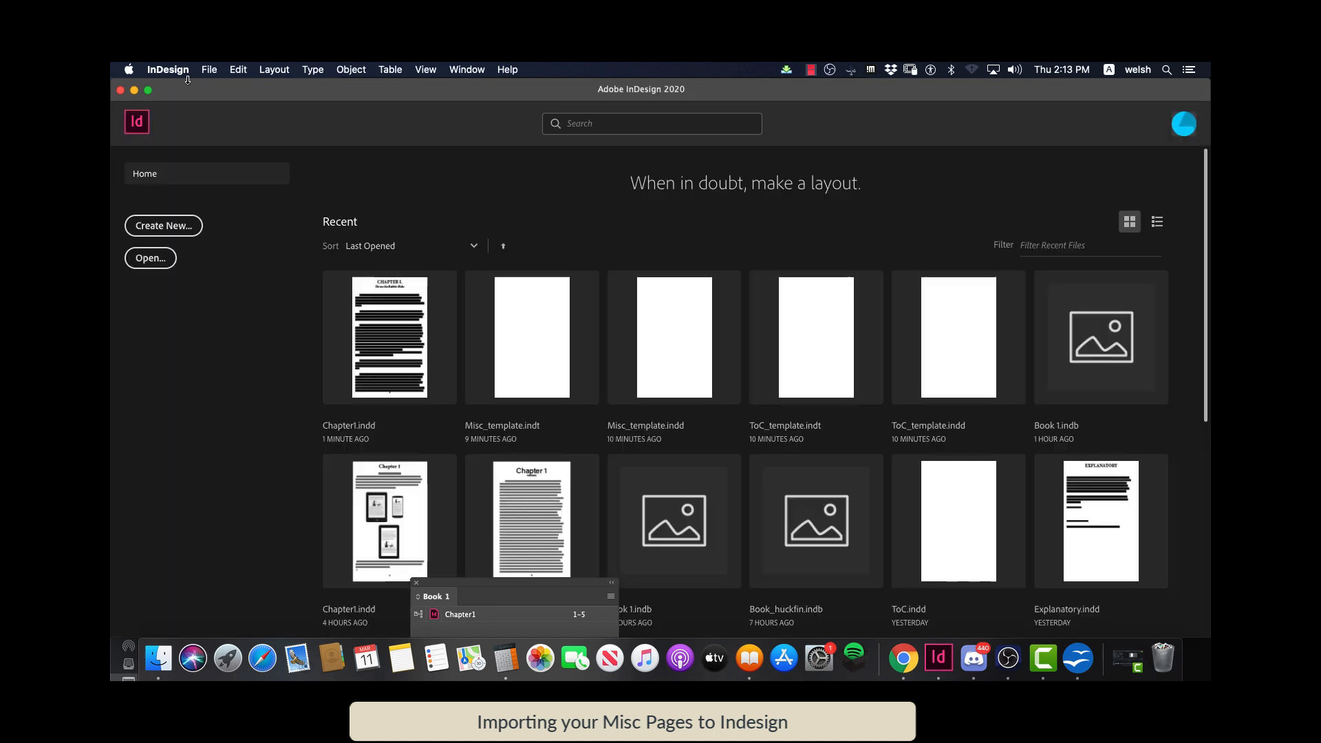
{"action": "left_click", "coordinate": [216, 71]}
{"action": "left_click", "coordinate": [226, 99]}
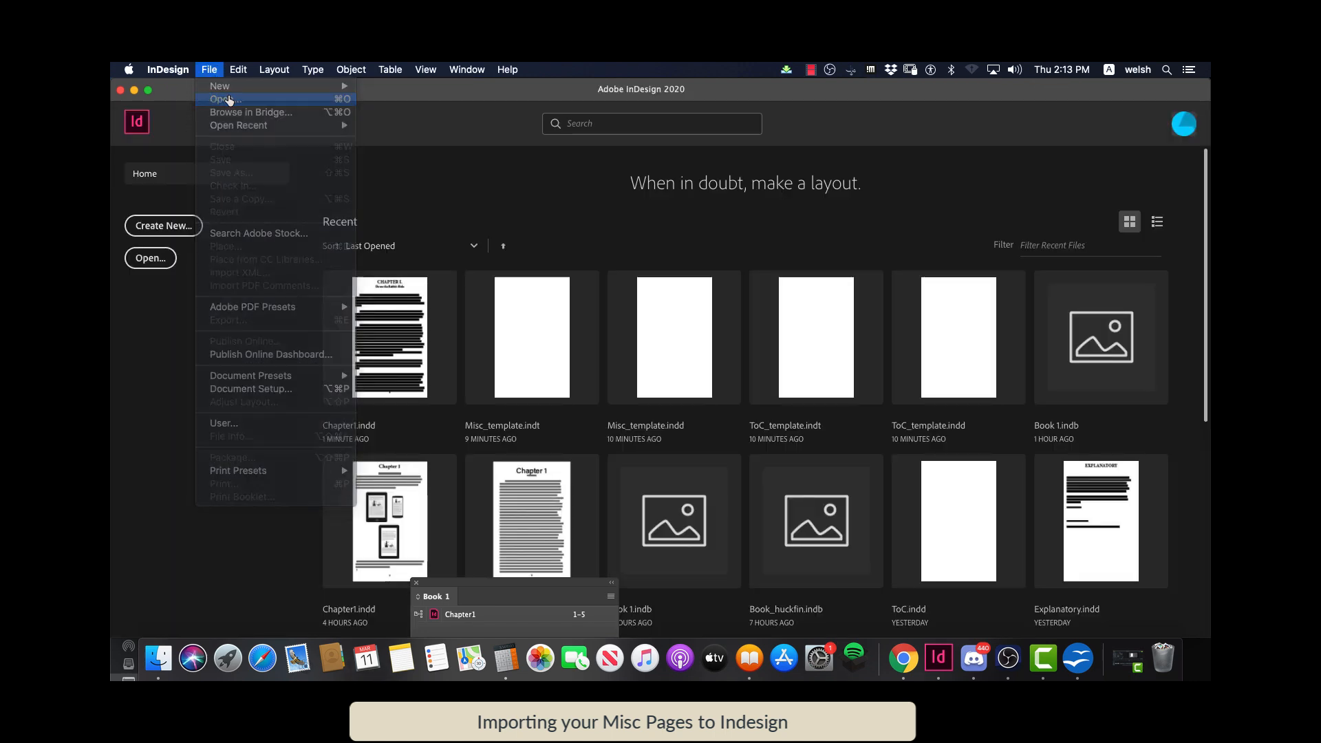
{"action": "double_click", "coordinate": [533, 229]}
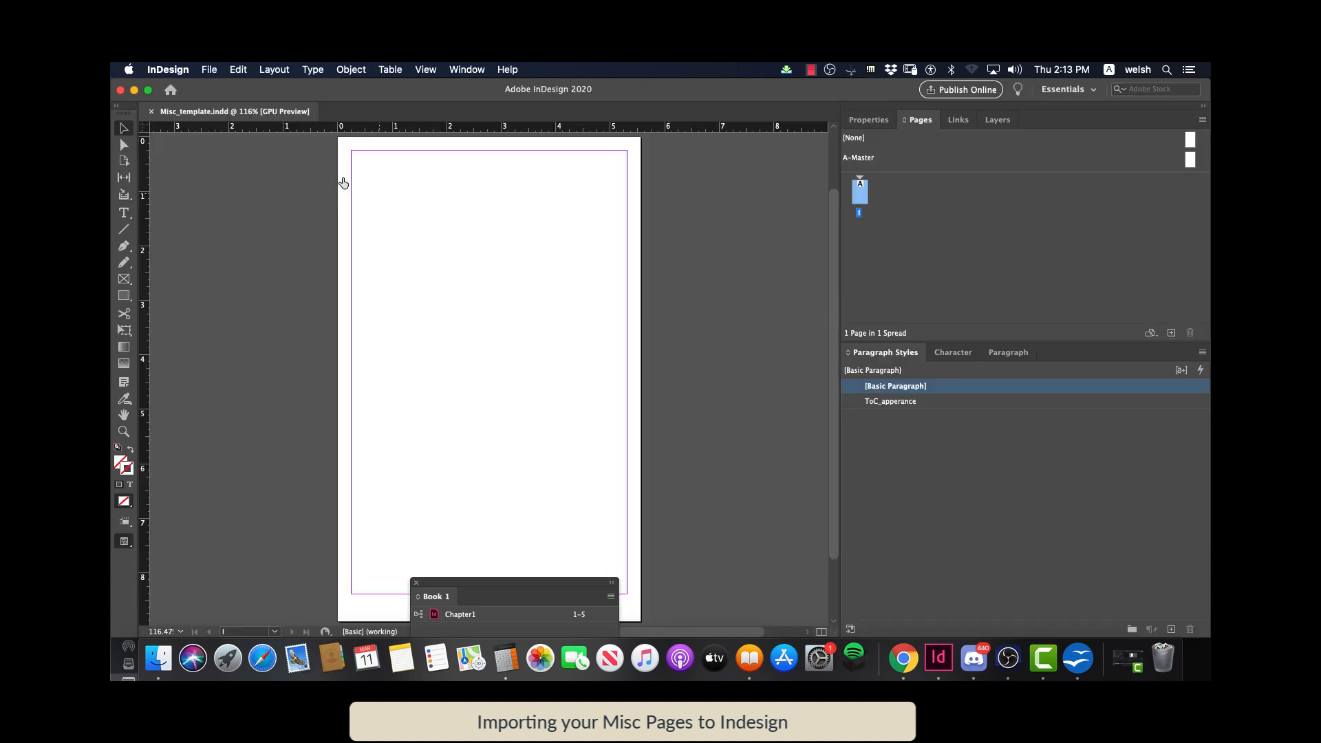
Place Preface.rtf from the Video Book folder at the upper-left margin corner of the page, removing its styles and formatting on import
{"action": "left_click", "coordinate": [207, 72]}
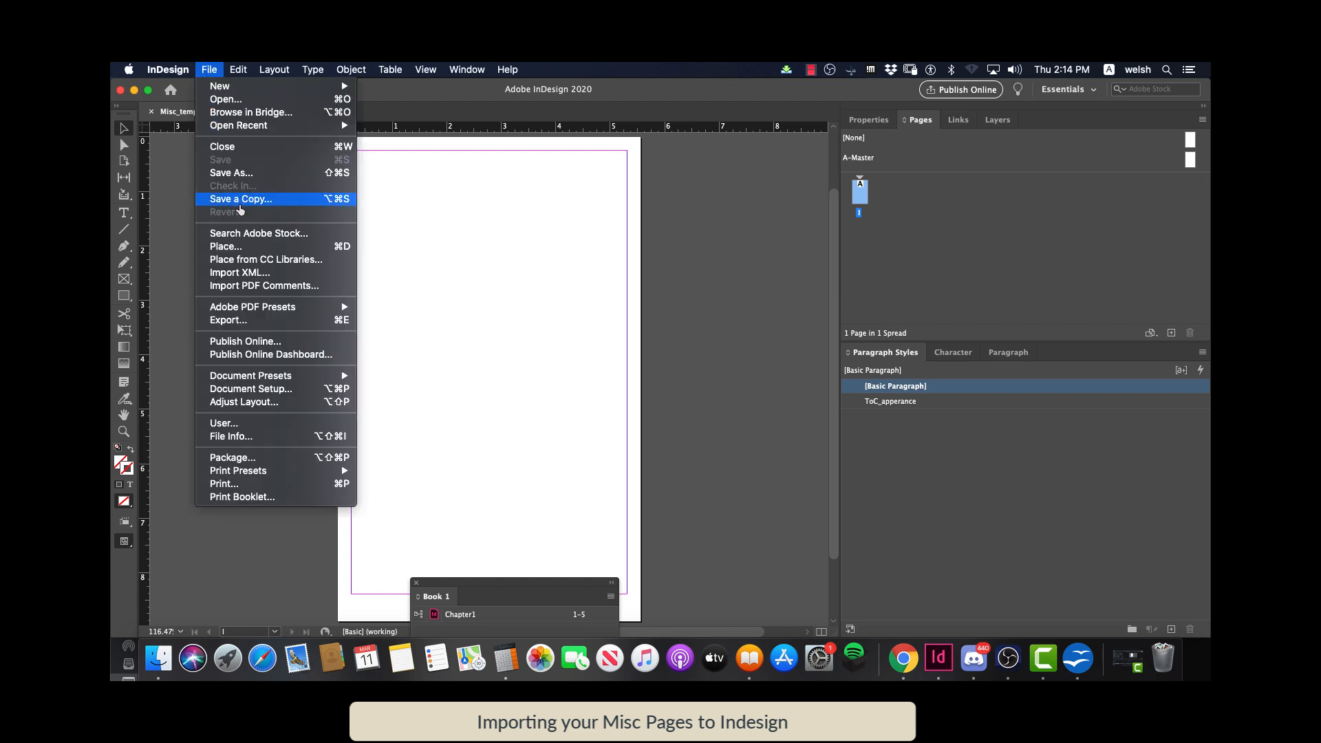
{"action": "left_click", "coordinate": [249, 248]}
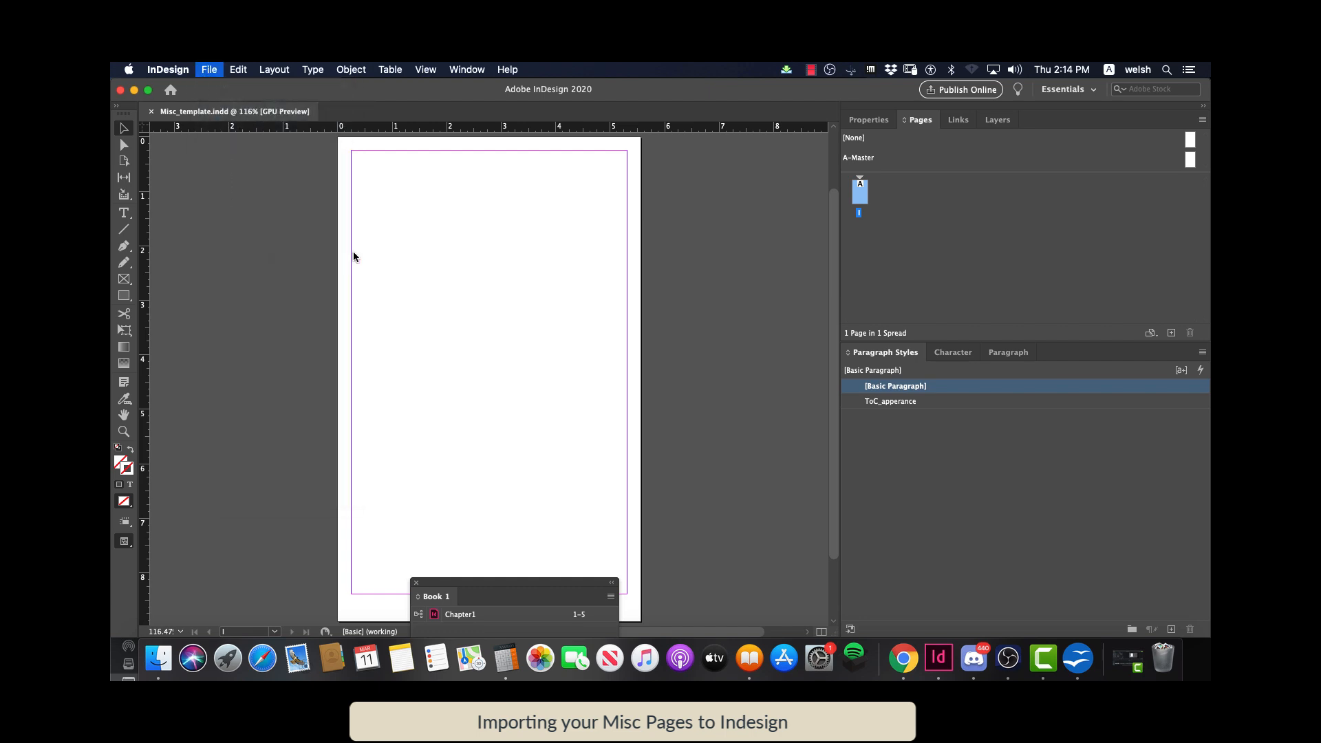
{"action": "left_click", "coordinate": [543, 241]}
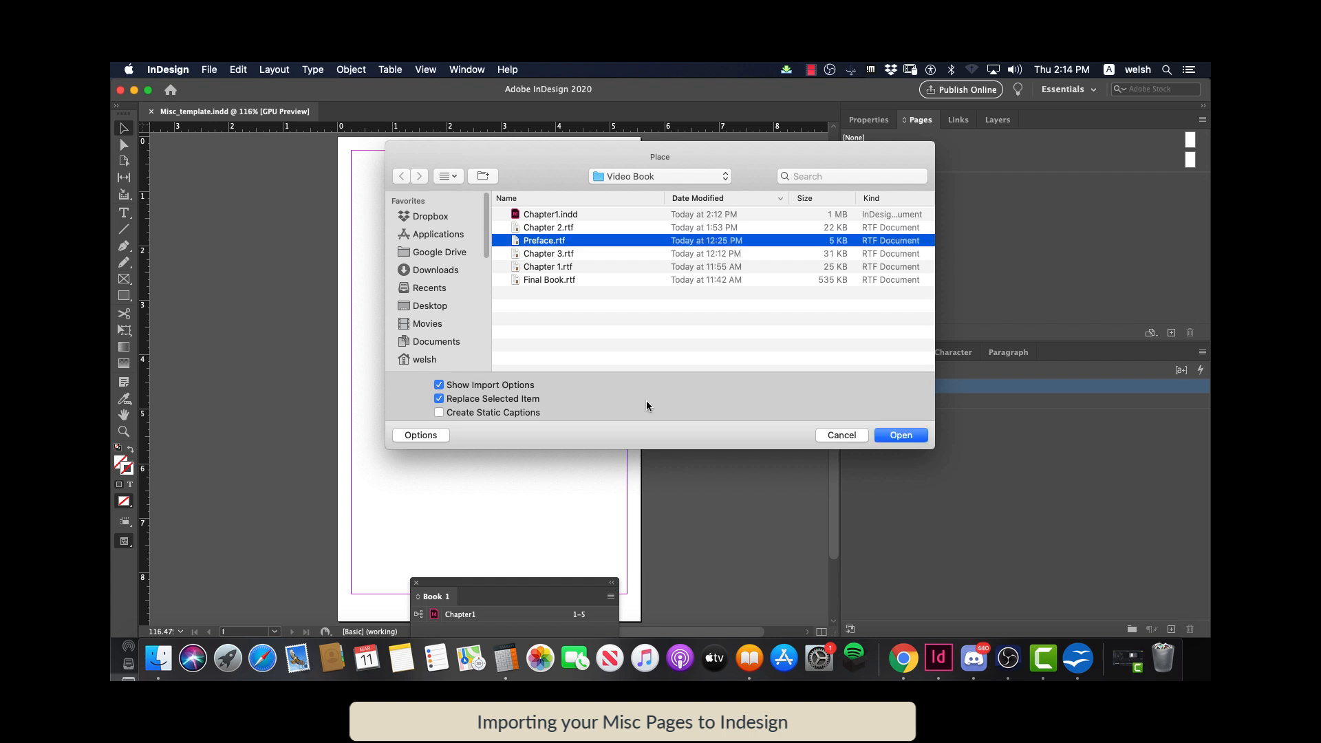
{"action": "left_click", "coordinate": [899, 437]}
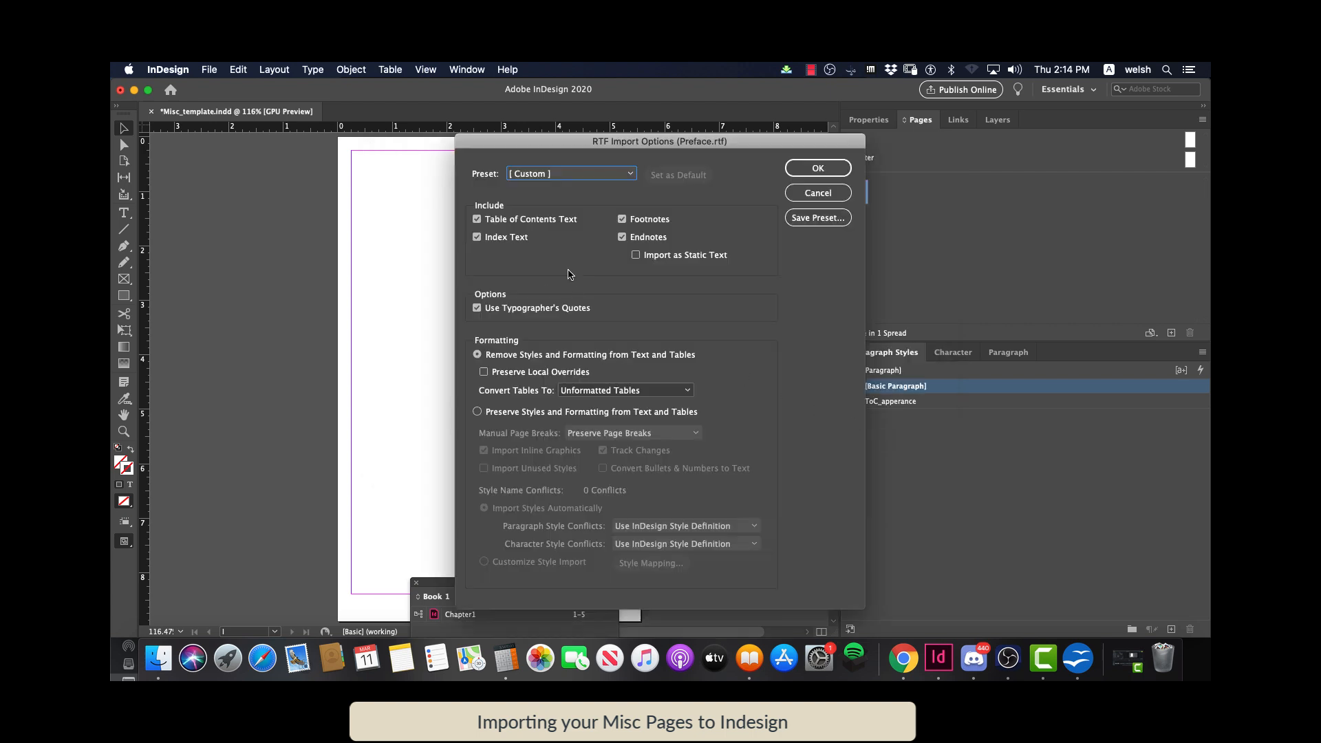
{"action": "left_click", "coordinate": [800, 175]}
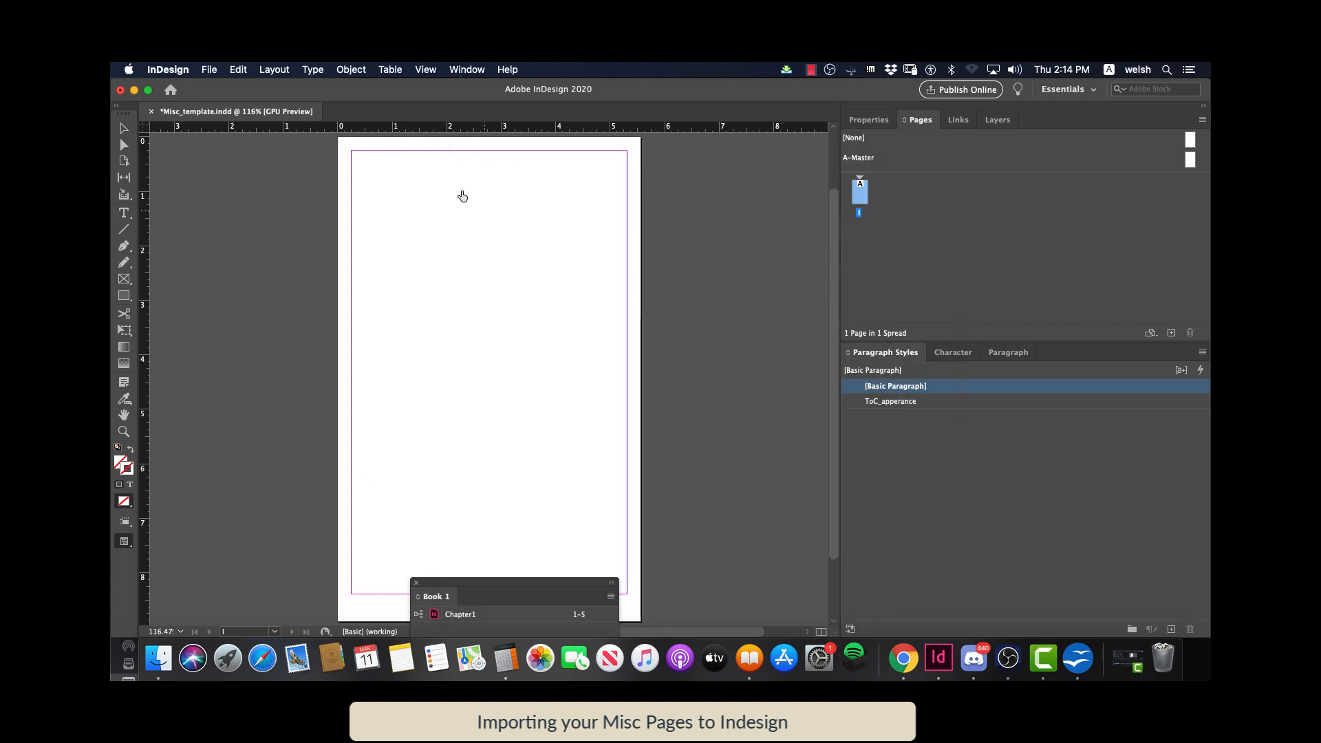
{"action": "left_click", "coordinate": [353, 157]}
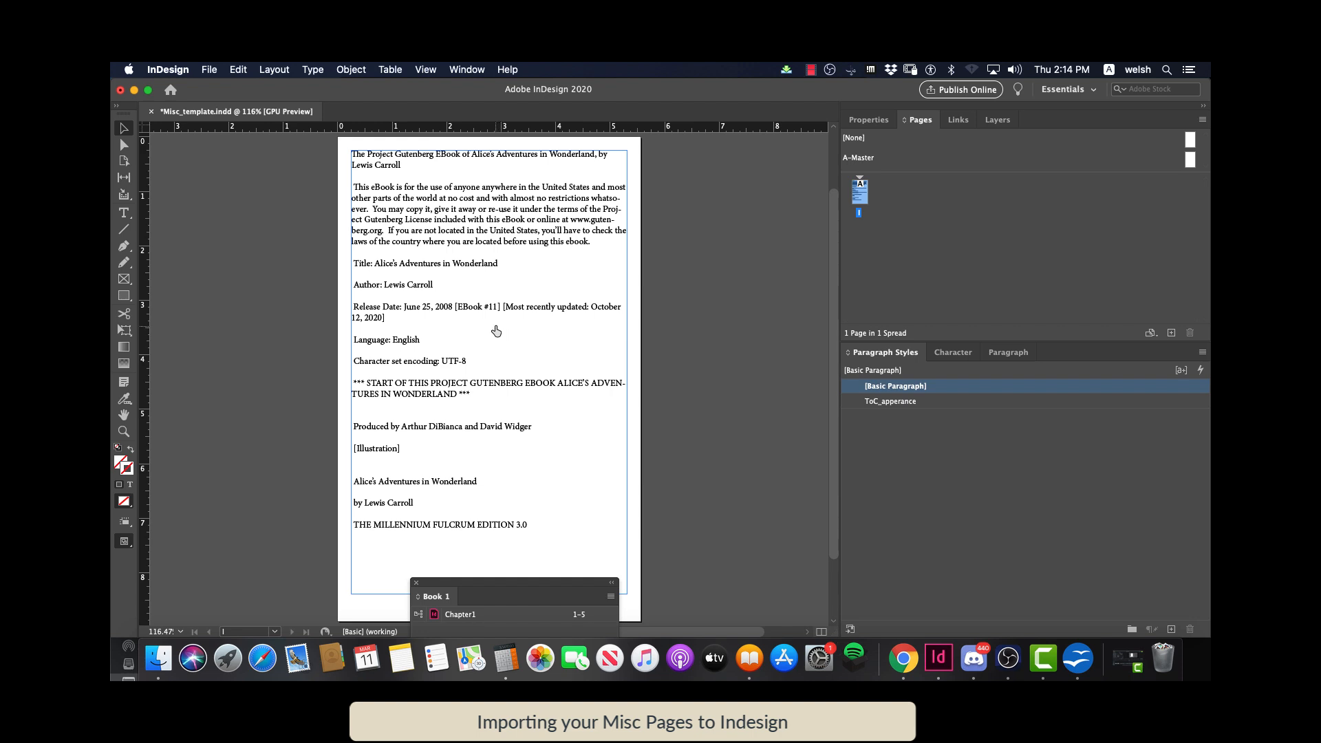
Save the document with the placed preface text as Preface.indd in the Video Book folder
{"action": "left_click", "coordinate": [210, 70]}
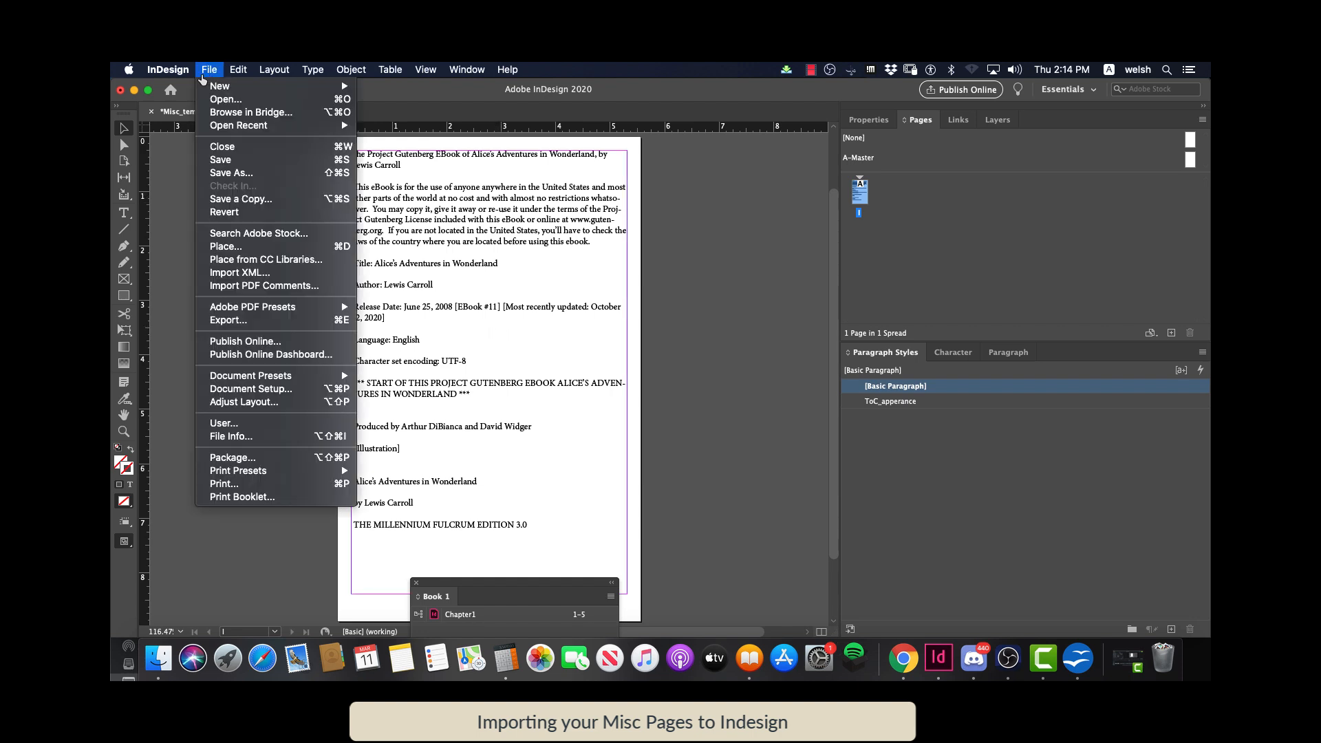
{"action": "left_click", "coordinate": [230, 173]}
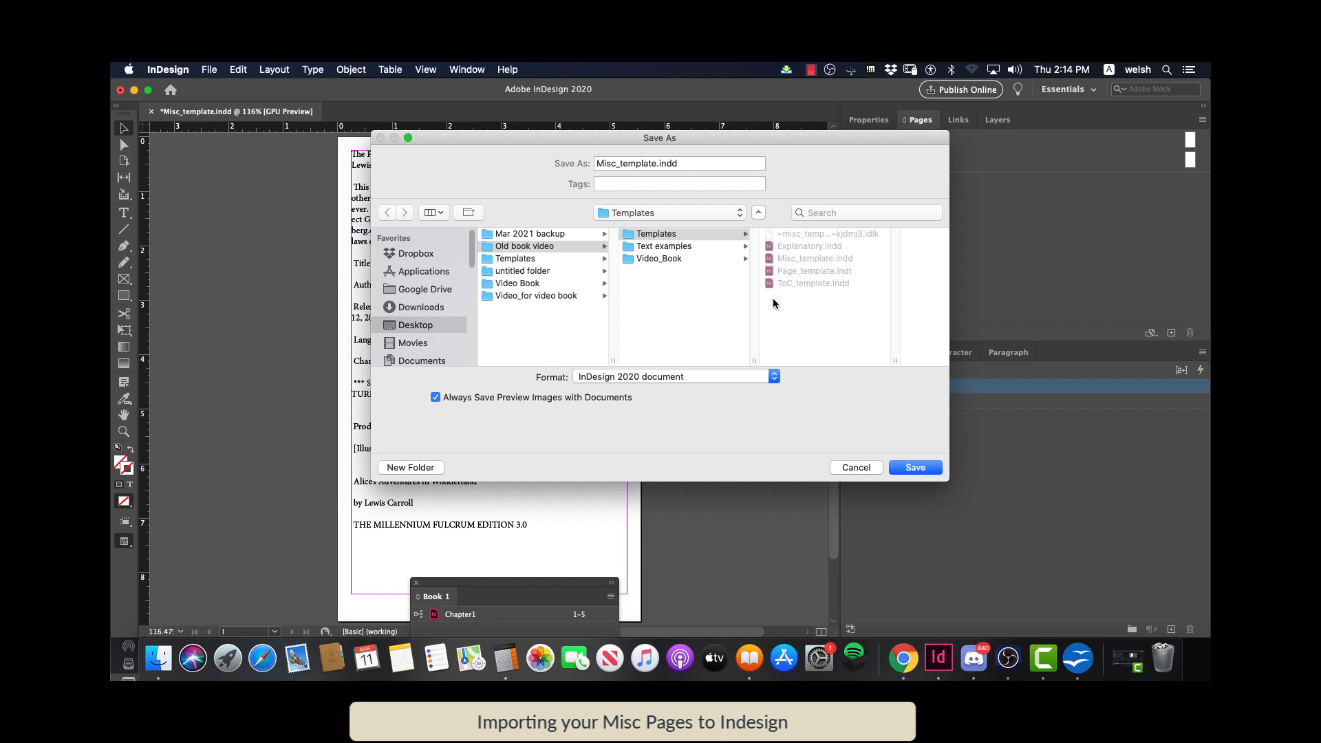
{"action": "left_click", "coordinate": [554, 283]}
{"action": "left_click_drag", "start_coordinate": [656, 164], "coordinate": [587, 164]}
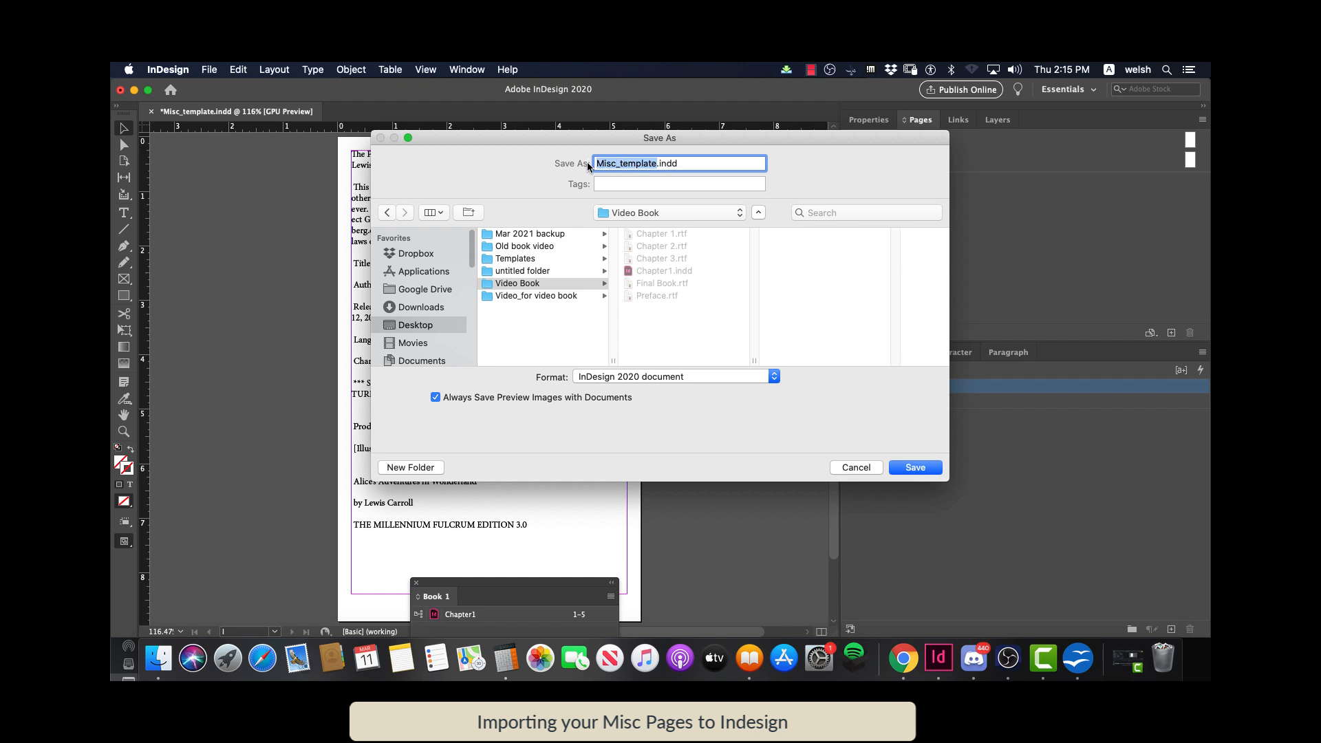
{"action": "type", "text": "Preface"}
{"action": "left_click", "coordinate": [916, 467]}
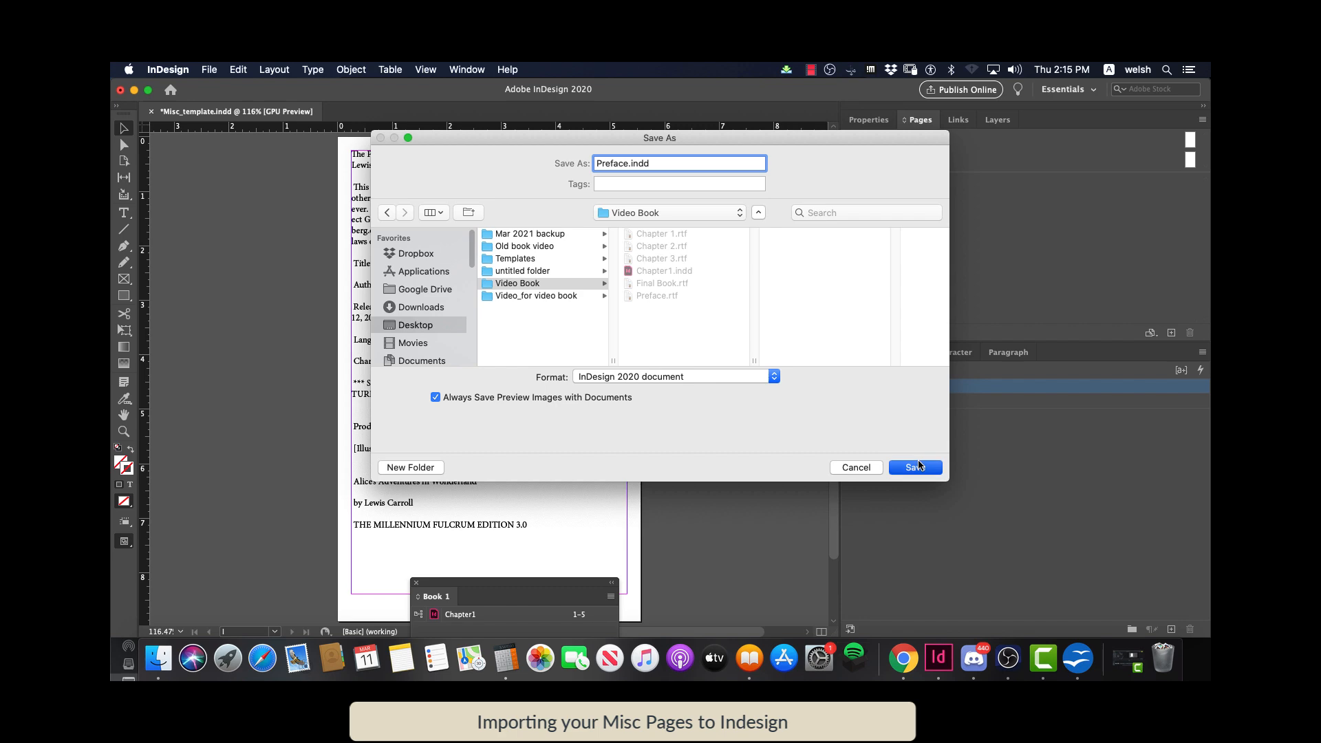
Open ToC_template.indd from the Templates folder
{"action": "left_click", "coordinate": [210, 70]}
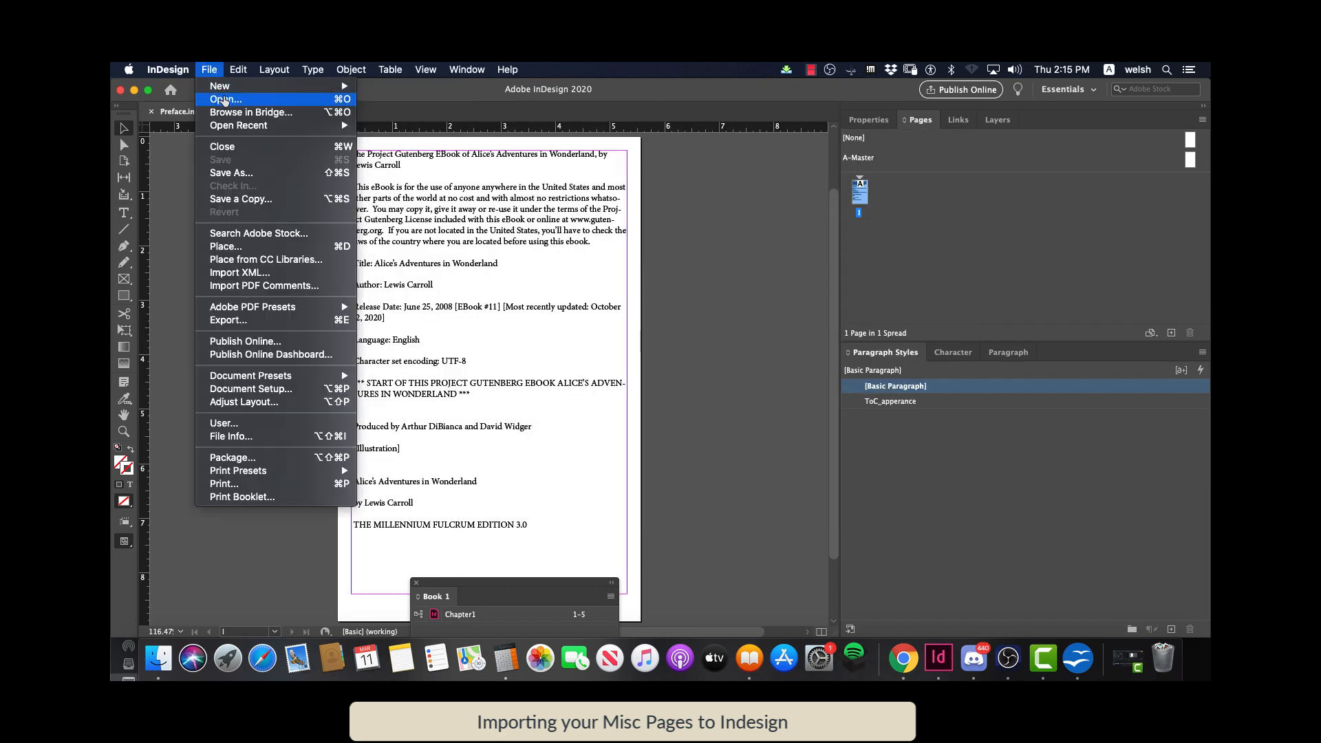
{"action": "left_click", "coordinate": [224, 100]}
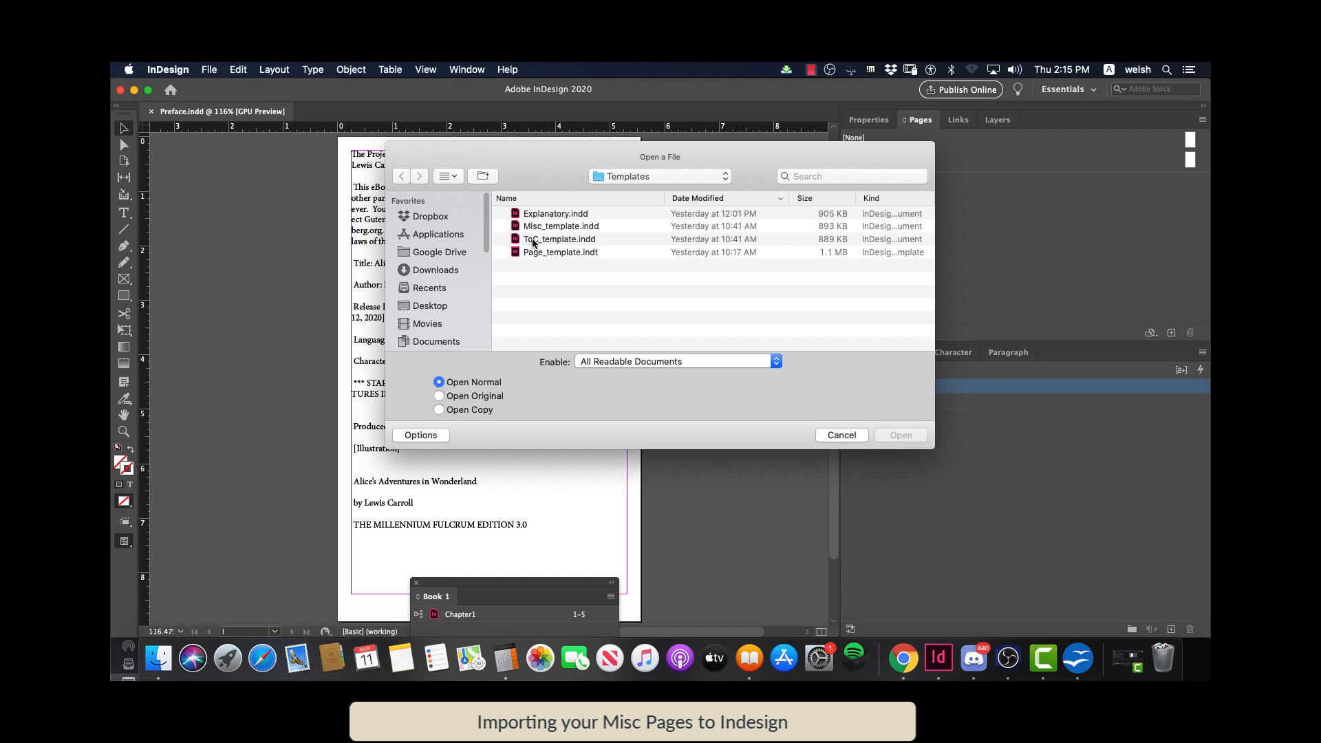
{"action": "double_click", "coordinate": [533, 241]}
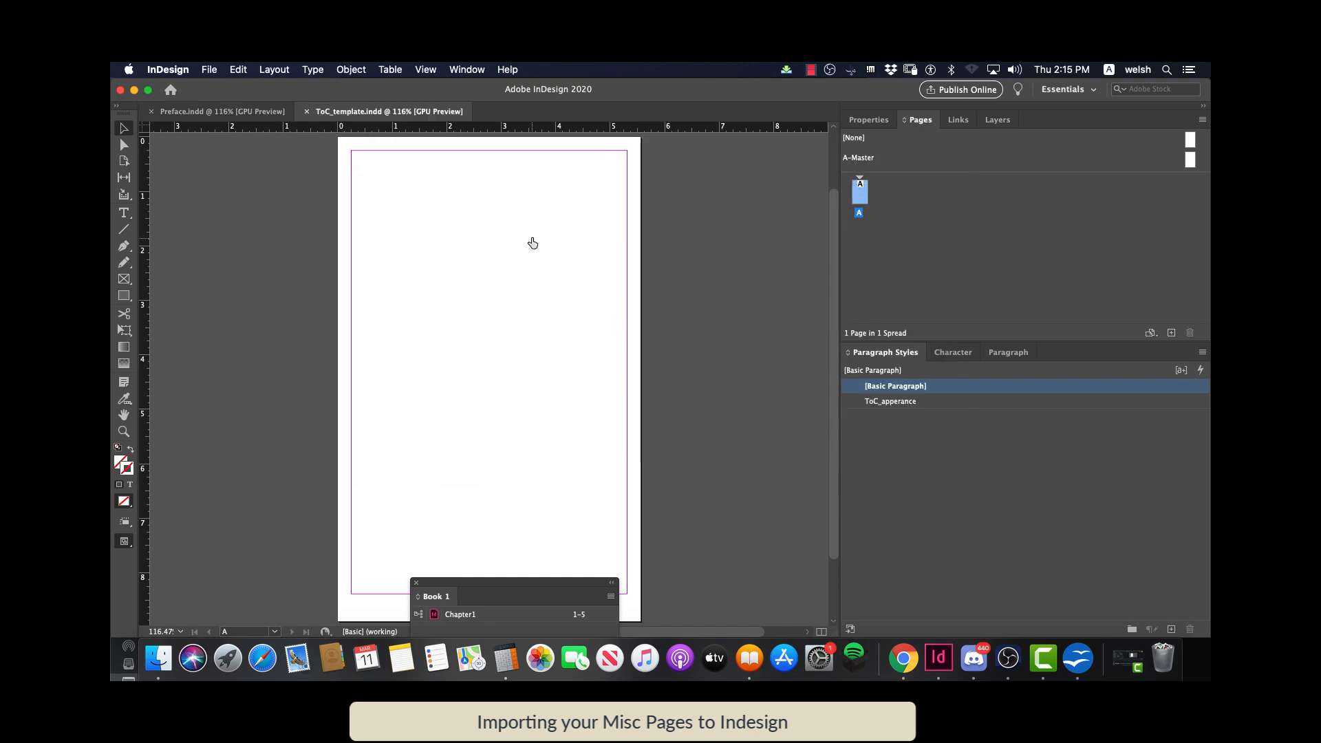
Save the table of contents template as a document named ToC.indd in the Video Book folder
{"action": "left_click", "coordinate": [210, 70]}
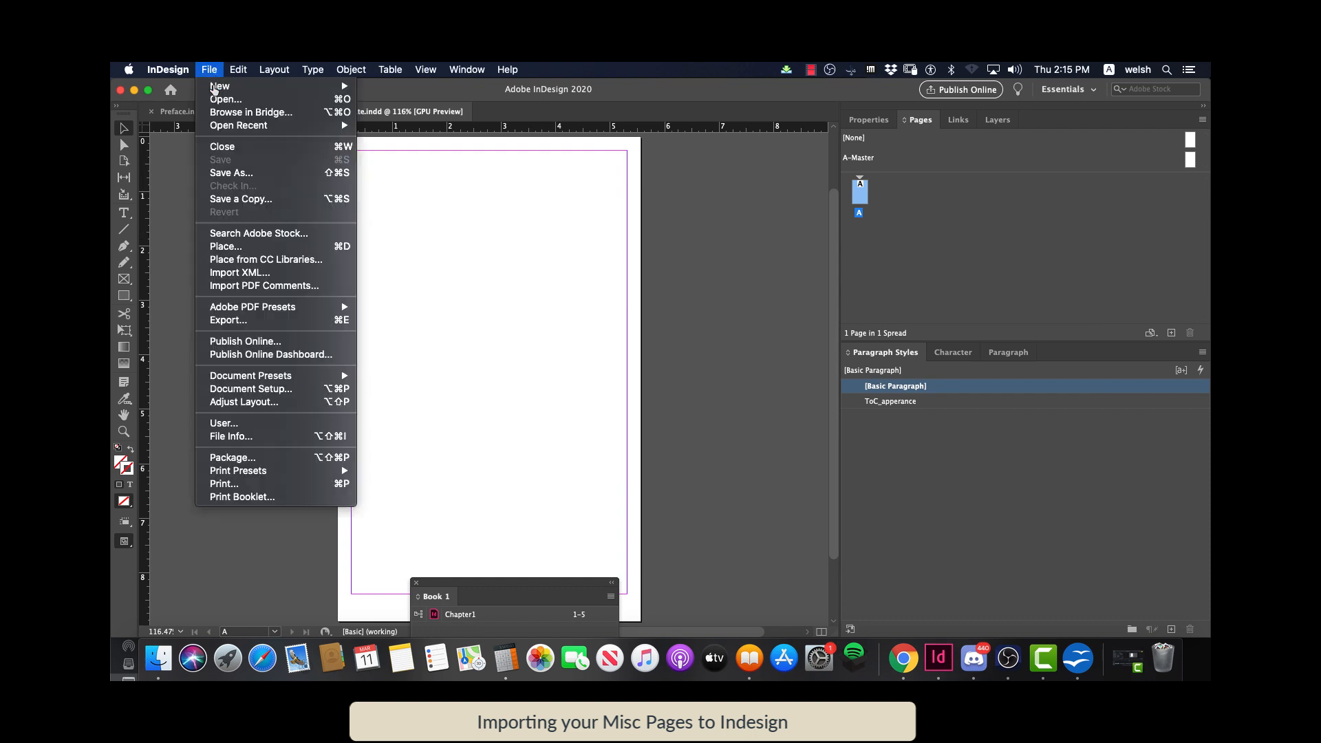
{"action": "left_click", "coordinate": [231, 174]}
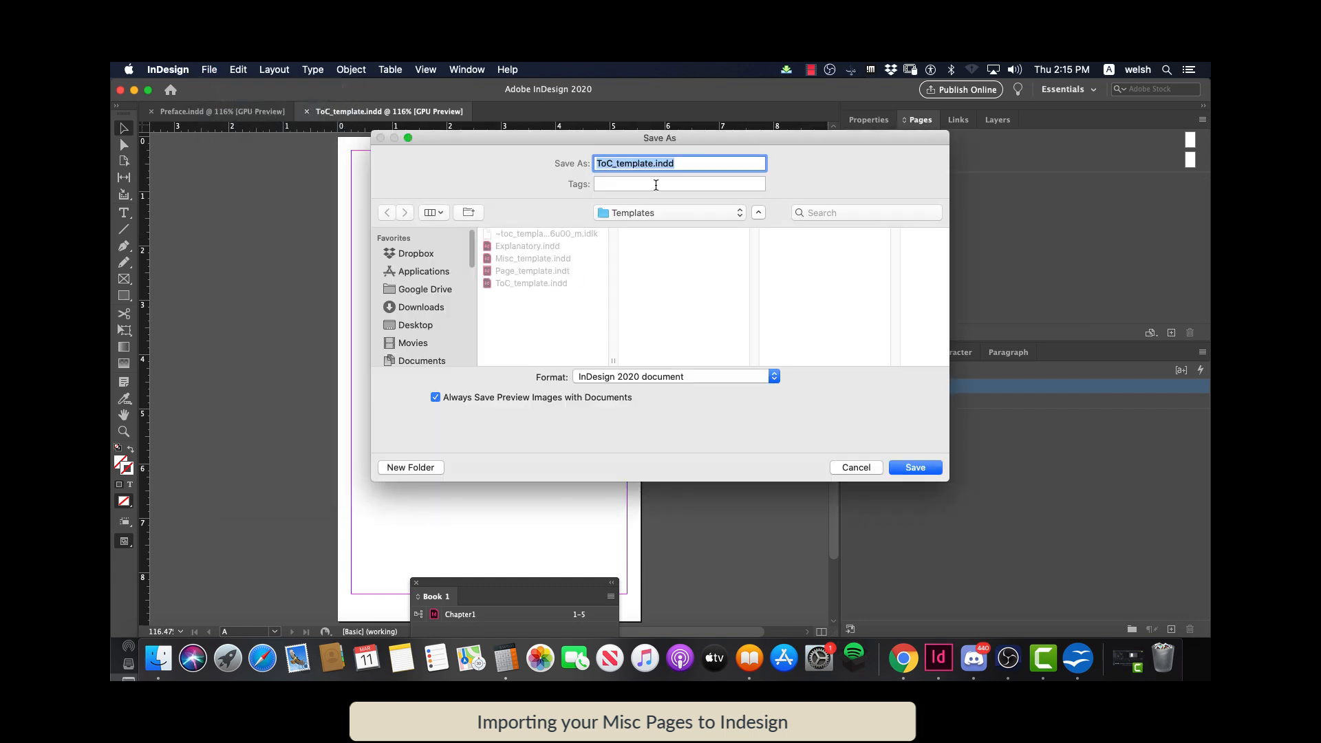
{"action": "left_click", "coordinate": [657, 215]}
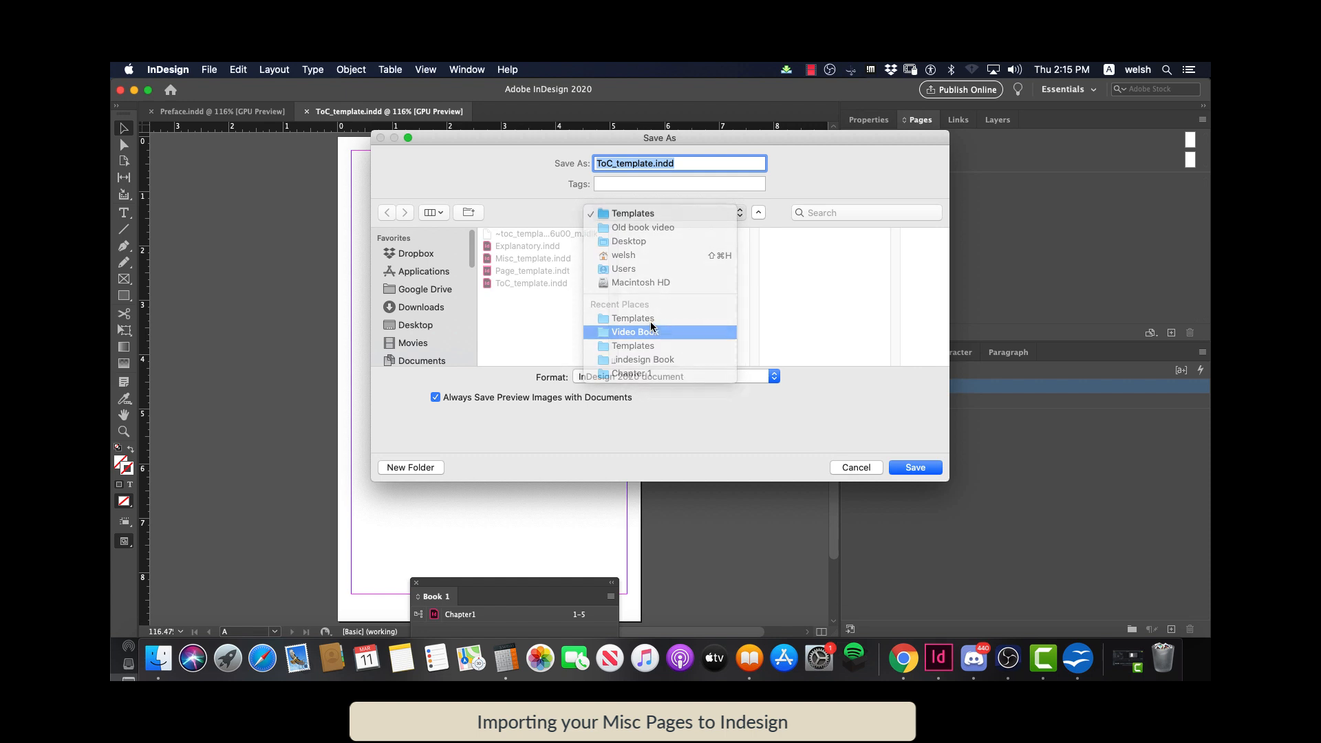
{"action": "left_click", "coordinate": [635, 332]}
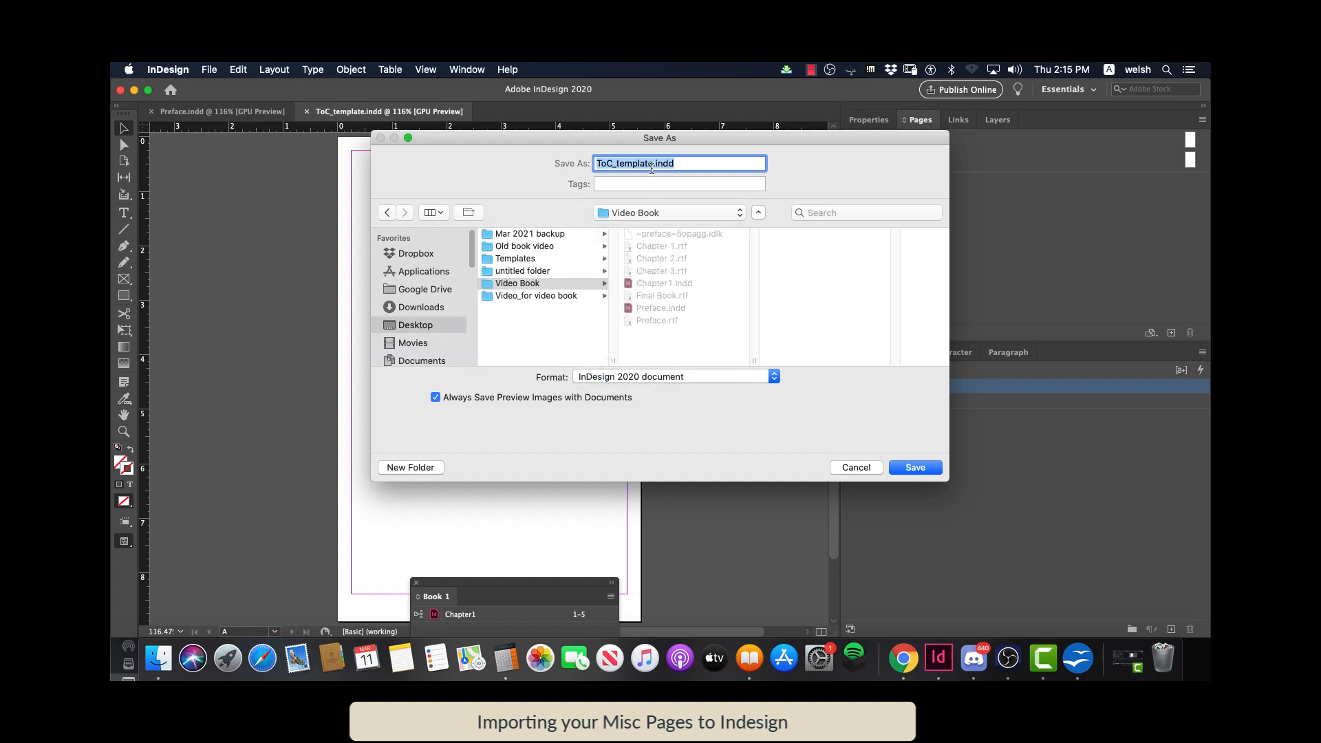
{"action": "left_click", "coordinate": [653, 163]}
{"action": "key", "text": "BackSpace"}
{"action": "key", "text": "BackSpace"}
{"action": "key", "text": "BackSpace"}
{"action": "key", "text": "BackSpace"}
{"action": "key", "text": "BackSpace"}
{"action": "key", "text": "BackSpace"}
{"action": "key", "text": "BackSpace"}
{"action": "key", "text": "BackSpace"}
{"action": "key", "text": "BackSpace"}
{"action": "left_click", "coordinate": [904, 468]}
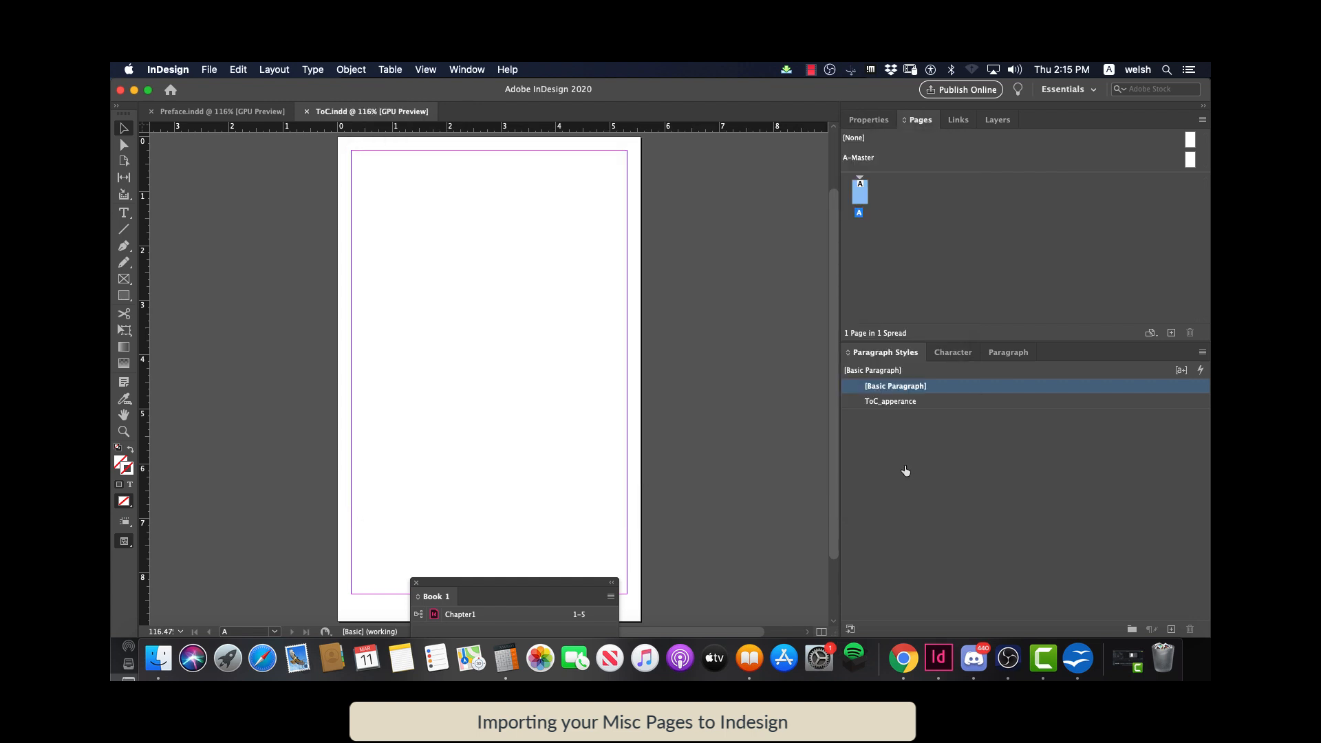
Switch to Finder and examine the saved documents in the Video Book folder
{"action": "left_click", "coordinate": [164, 651]}
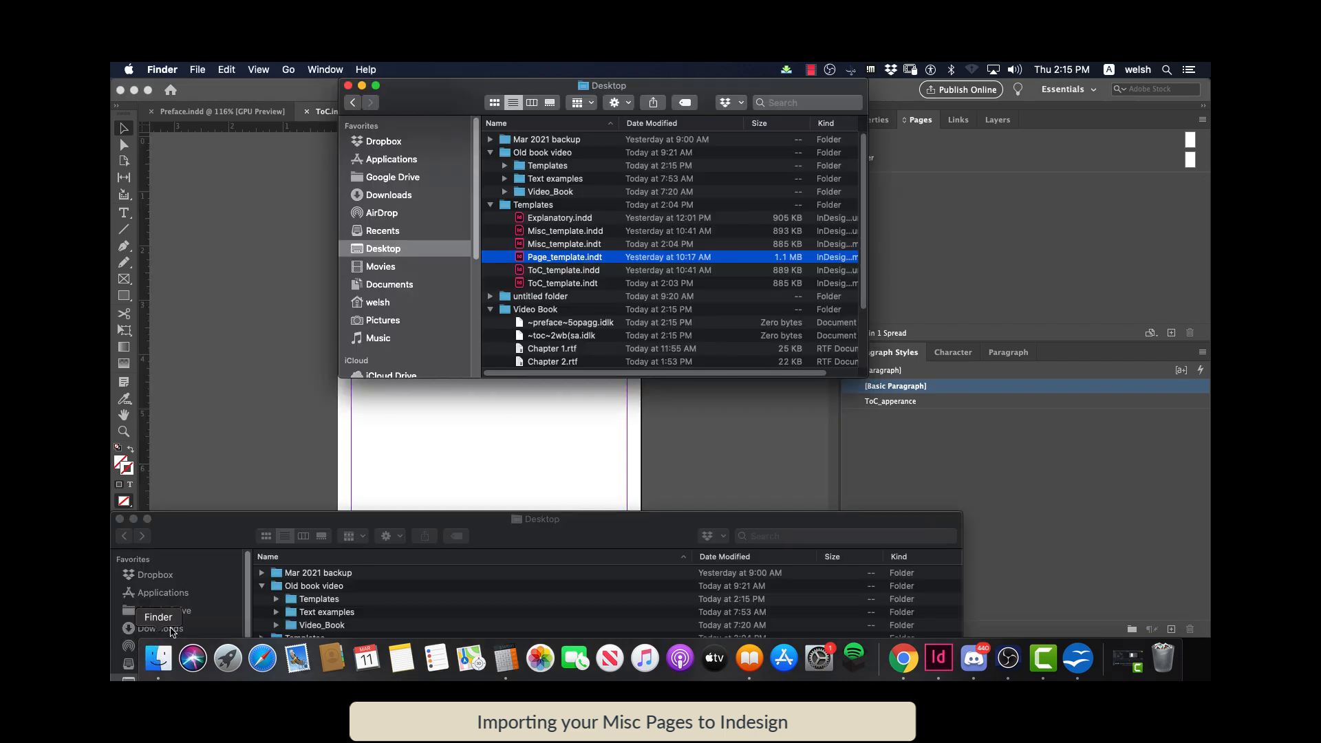
{"action": "scroll", "coordinate": [544, 330], "scroll_direction": "down", "scroll_amount": 5}
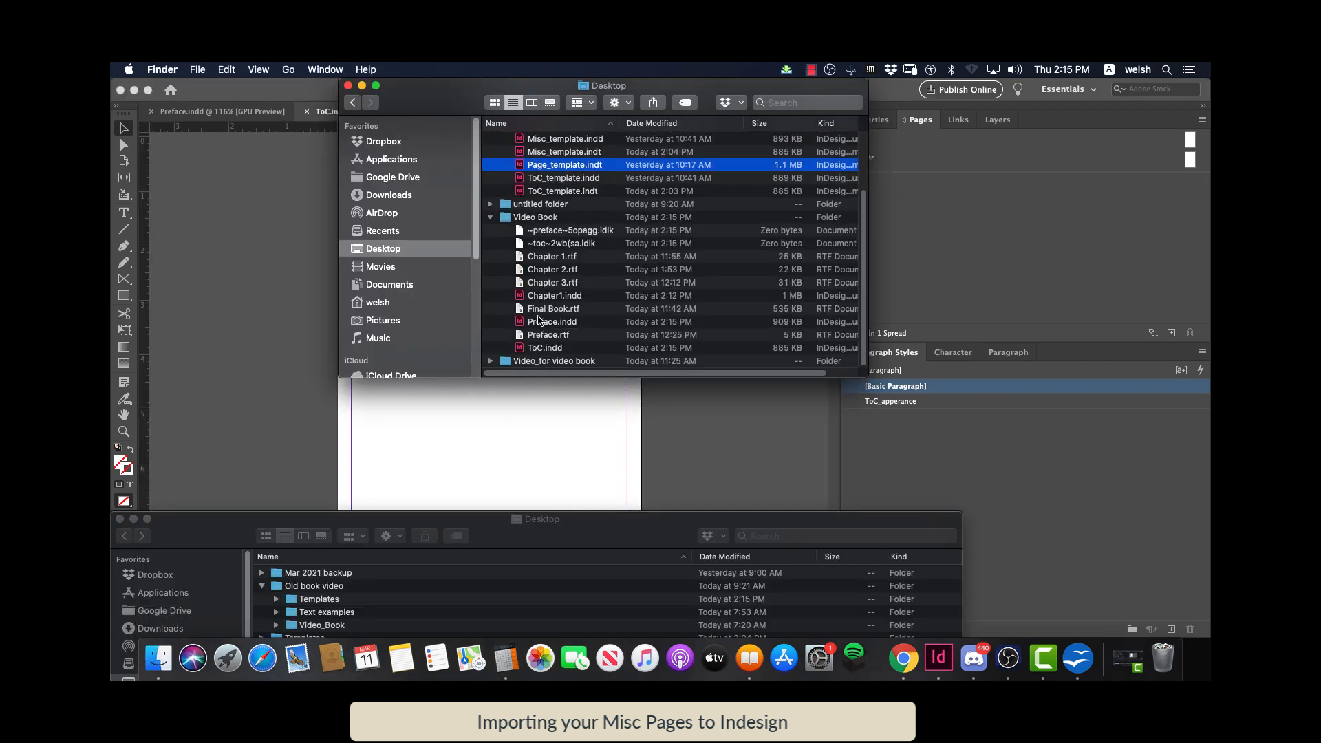
{"action": "left_click", "coordinate": [537, 298]}
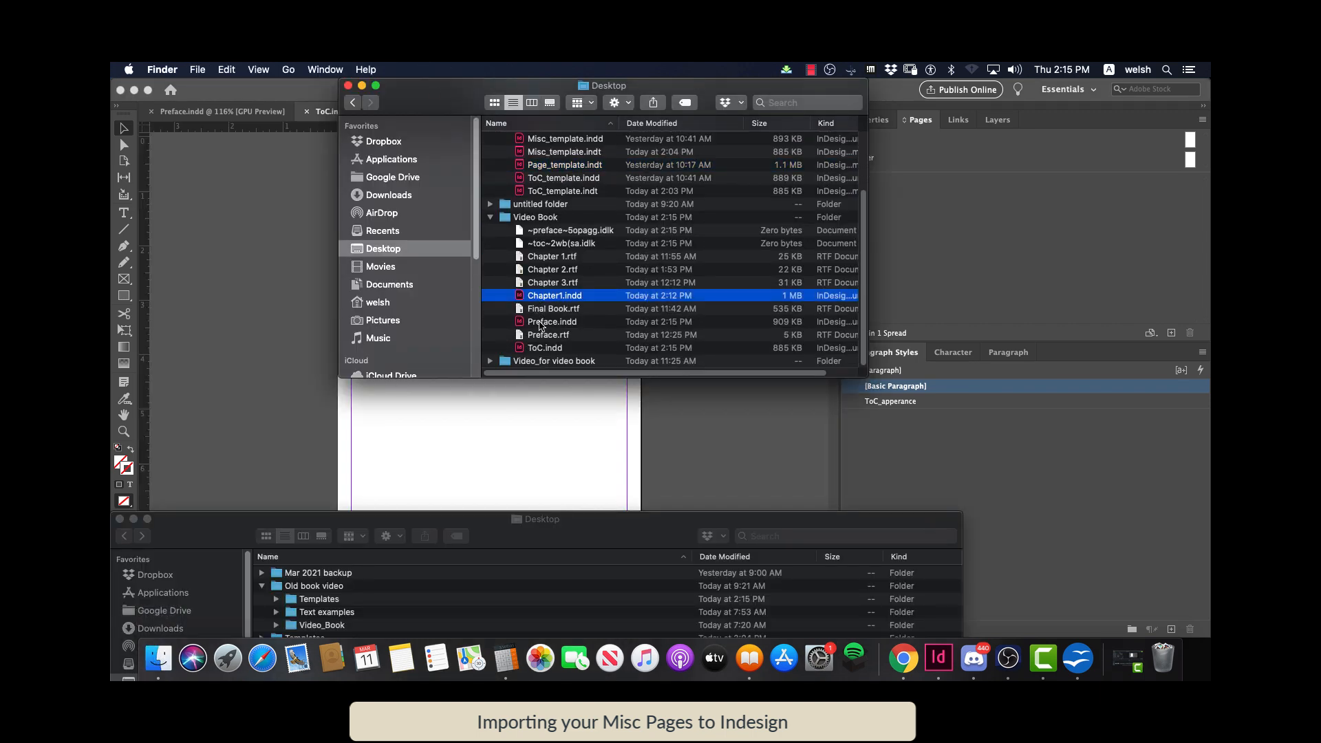
{"action": "left_click", "coordinate": [542, 325]}
{"action": "left_click", "coordinate": [542, 348]}
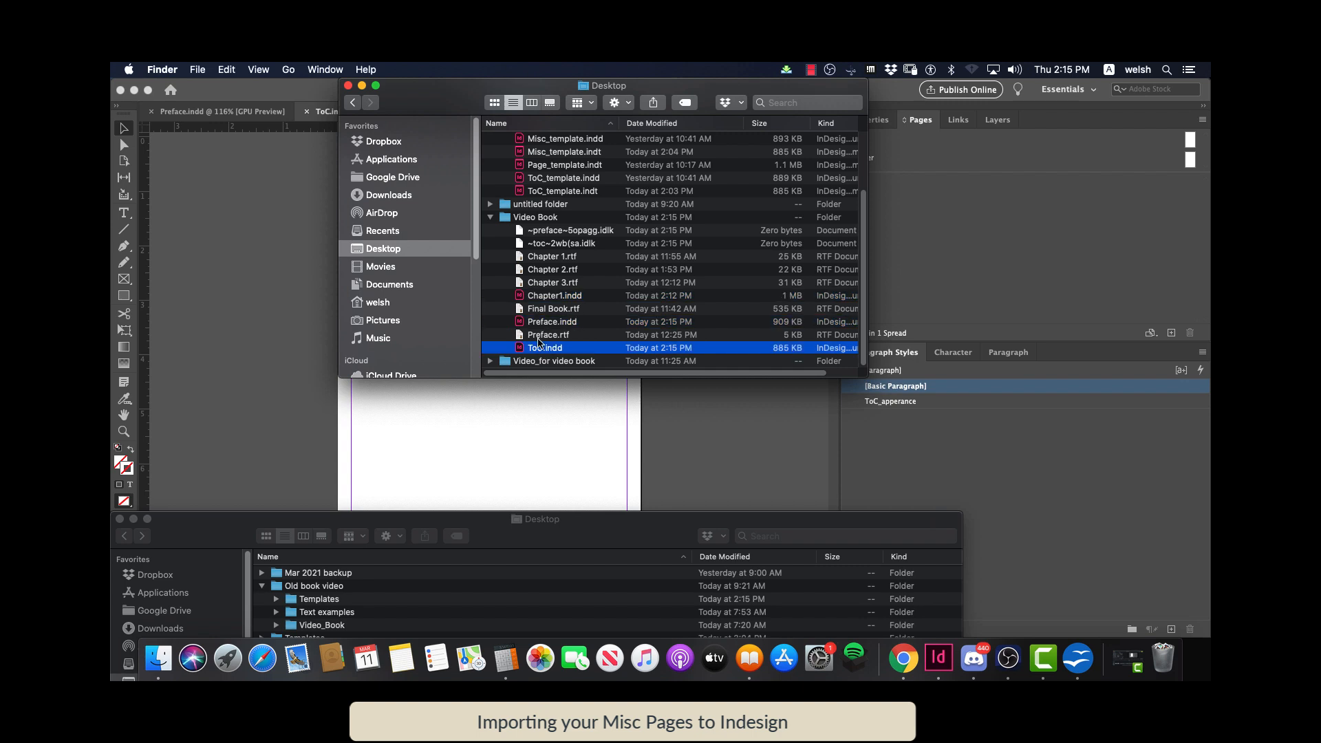
{"action": "left_click", "coordinate": [542, 297]}
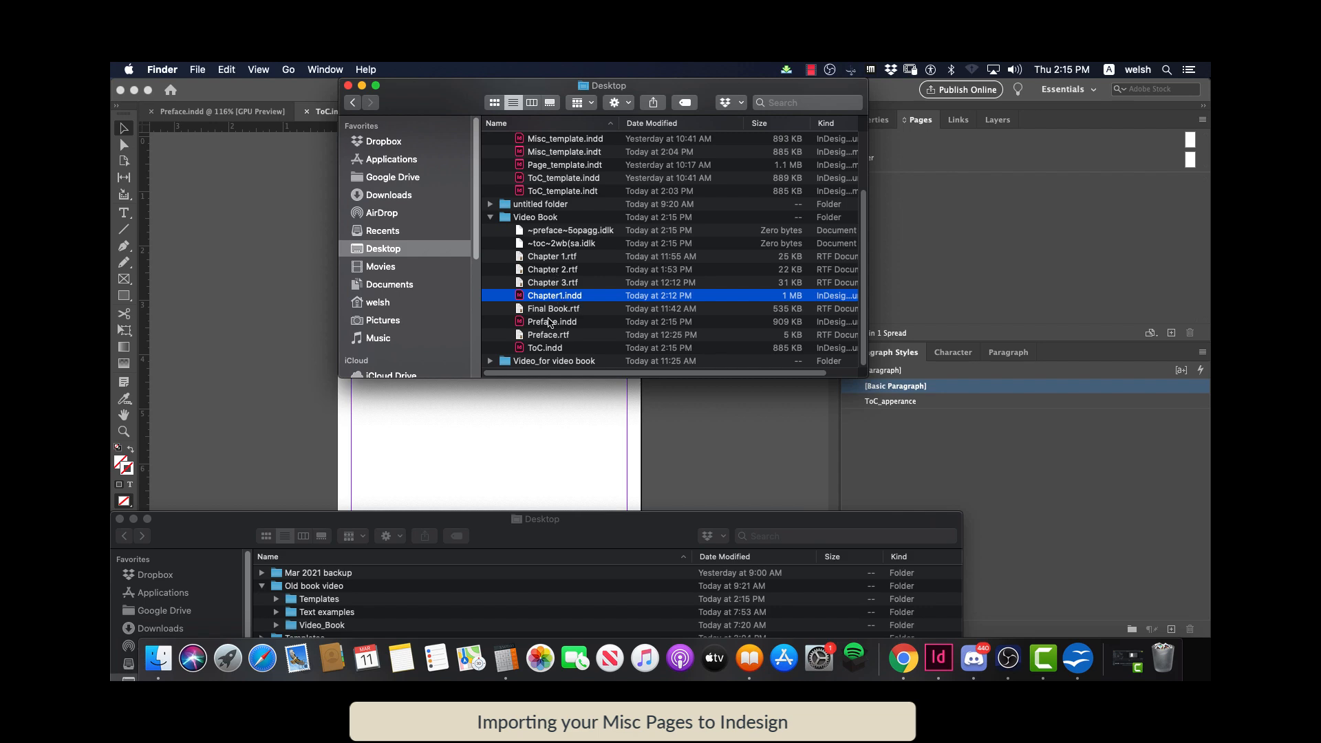
{"action": "left_click", "coordinate": [811, 72]}
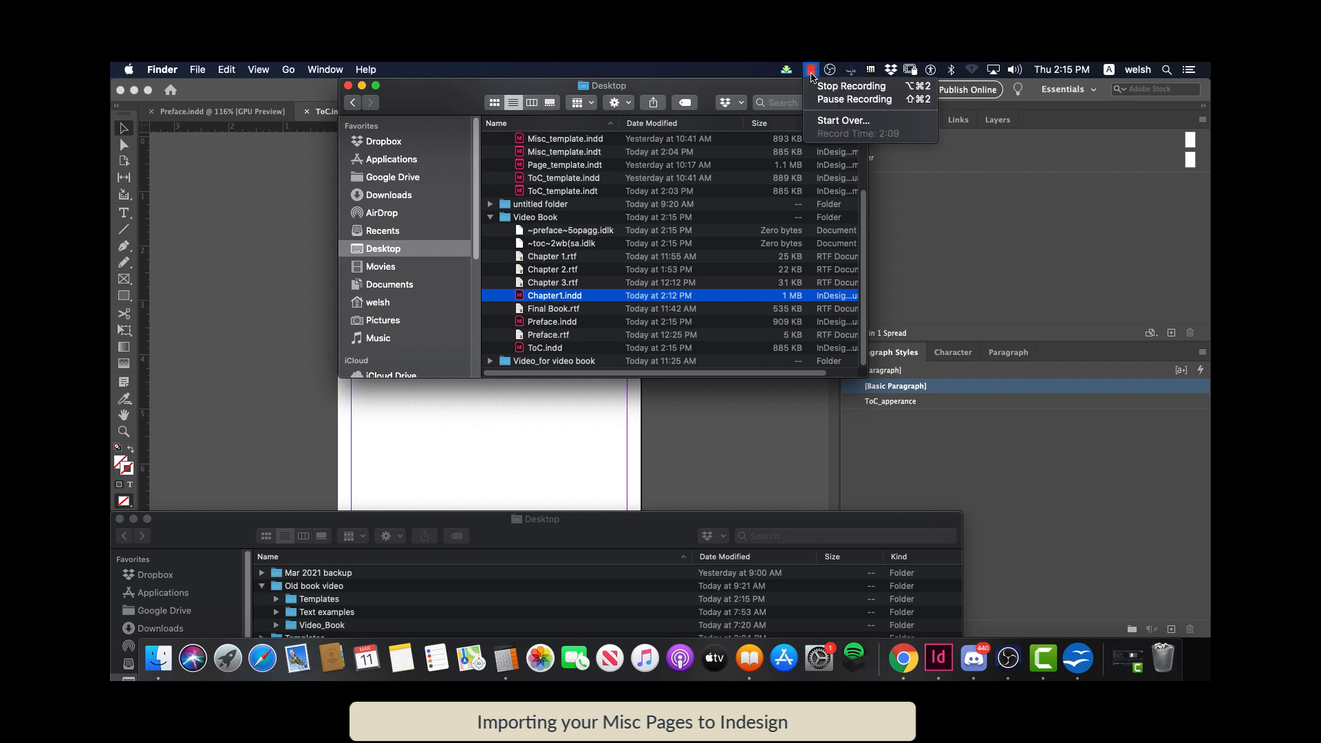
{"action": "left_click", "coordinate": [820, 87]}
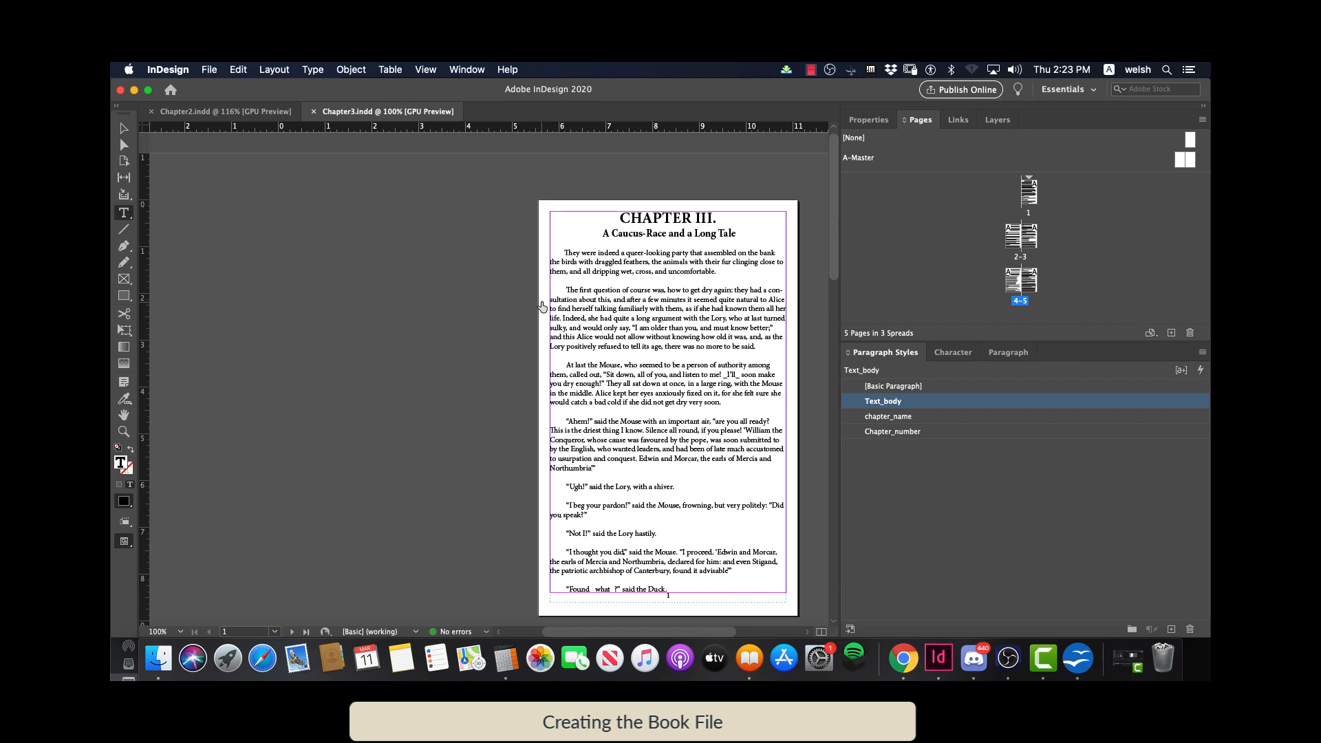
Review the Chapter 3 document through its last page, and check the saved chapter documents in Finder's Video Book folder
{"action": "scroll", "coordinate": [542, 307], "scroll_direction": "down", "scroll_amount": 10}
{"action": "scroll", "coordinate": [541, 305], "scroll_direction": "down", "scroll_amount": 10}
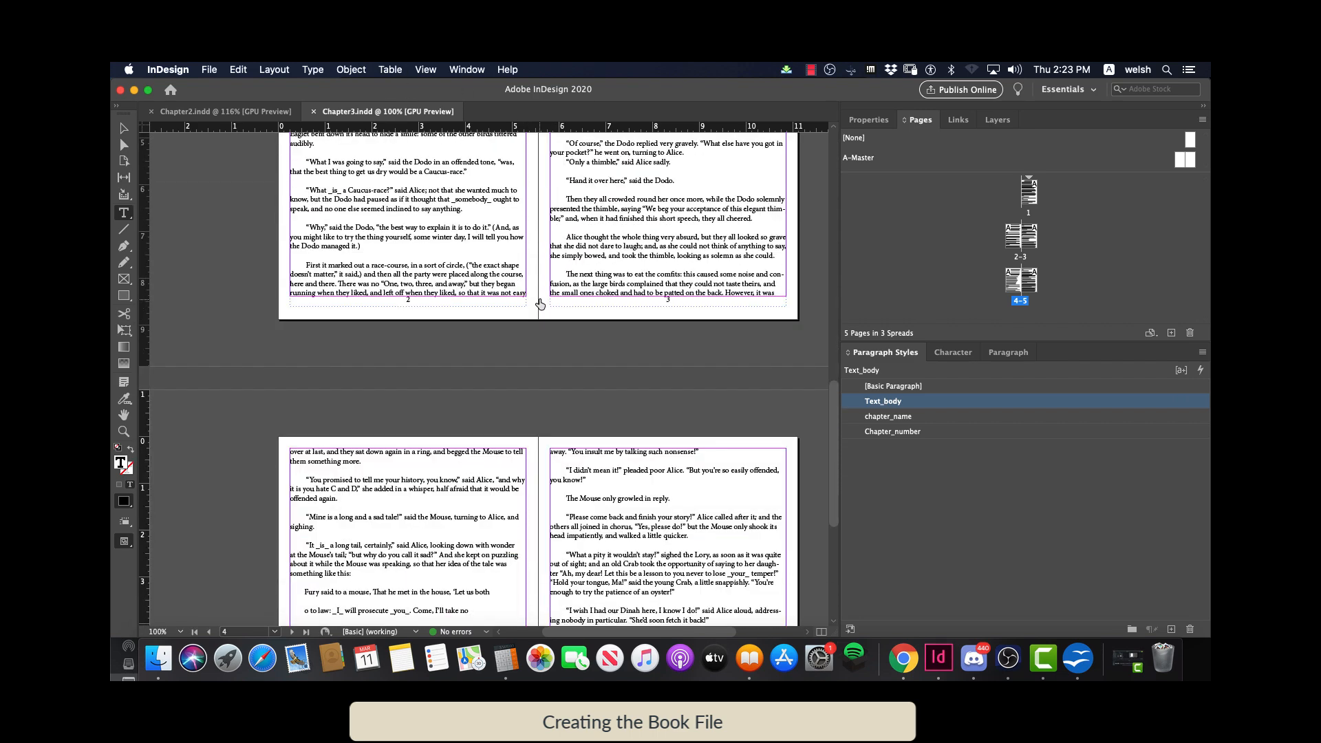
{"action": "left_click", "coordinate": [125, 130]}
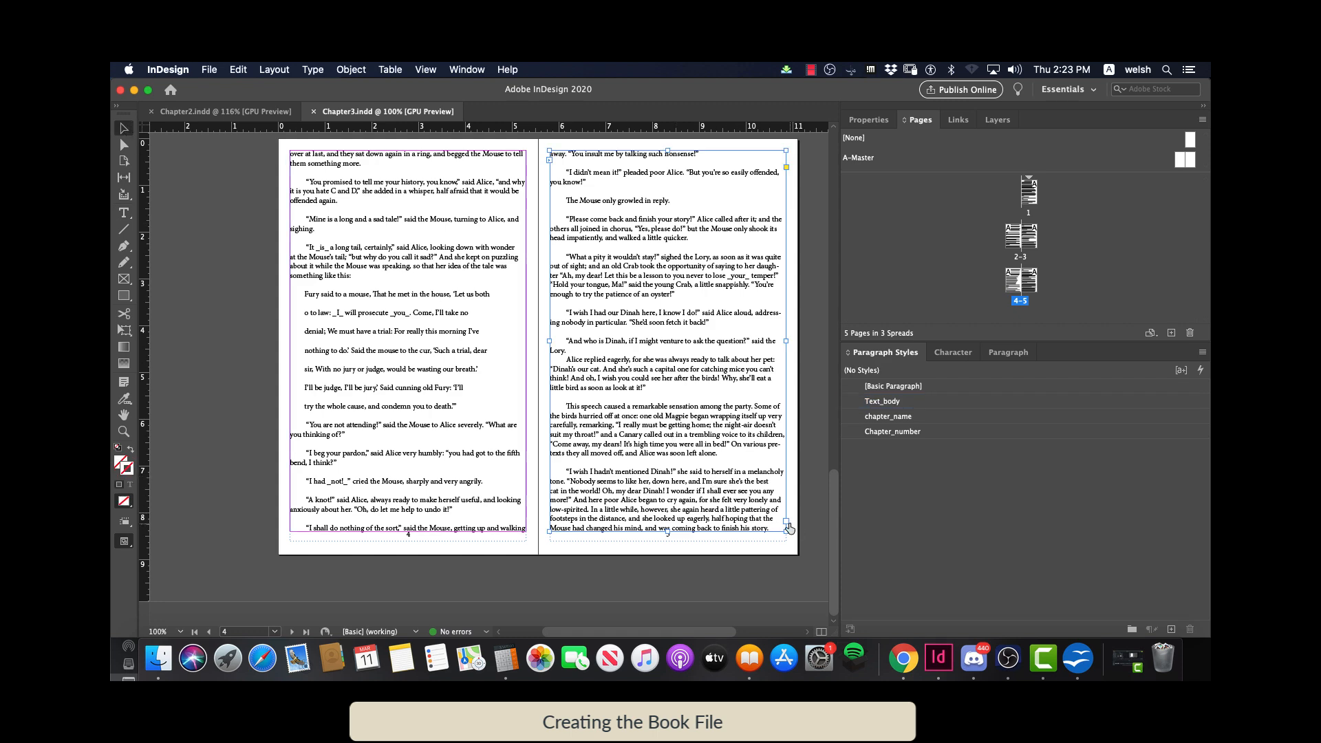
{"action": "scroll", "coordinate": [568, 413], "scroll_direction": "up", "scroll_amount": 14}
{"action": "scroll", "coordinate": [568, 413], "scroll_direction": "up", "scroll_amount": 6}
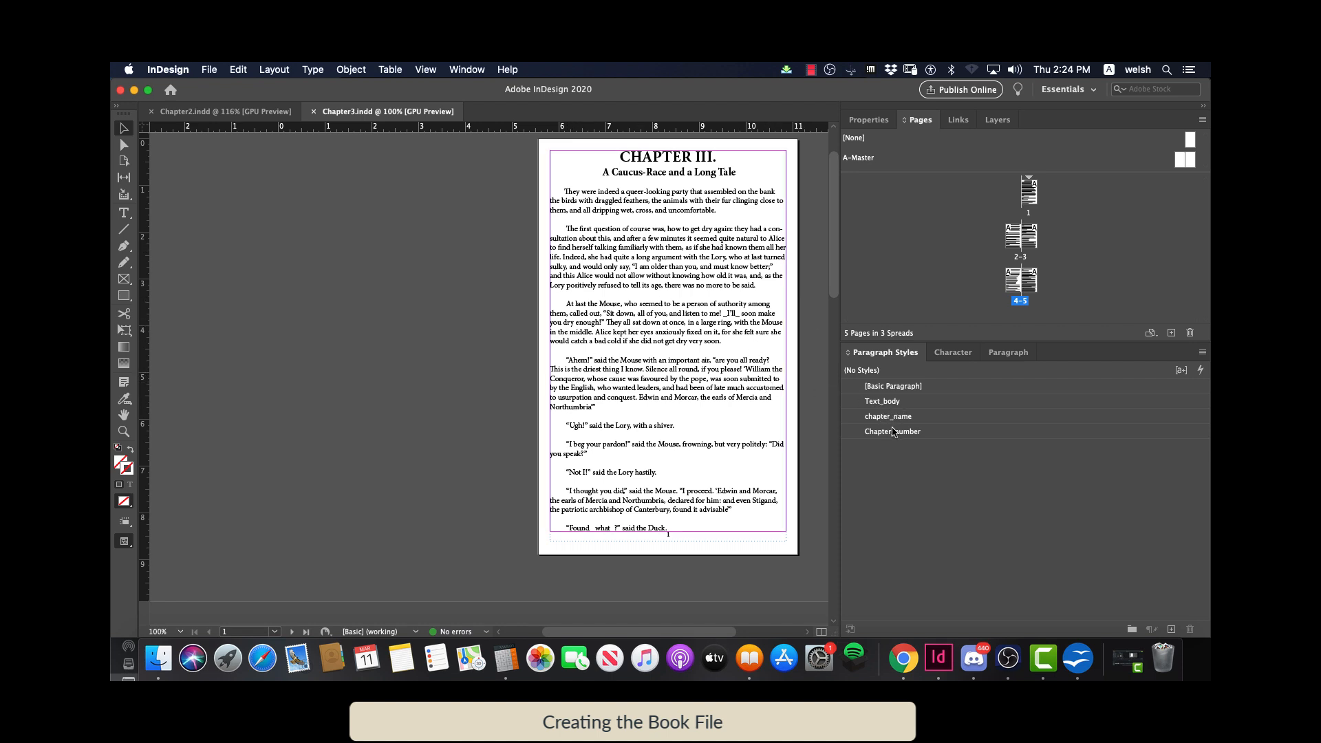
{"action": "scroll", "coordinate": [633, 240], "scroll_direction": "up", "scroll_amount": 3}
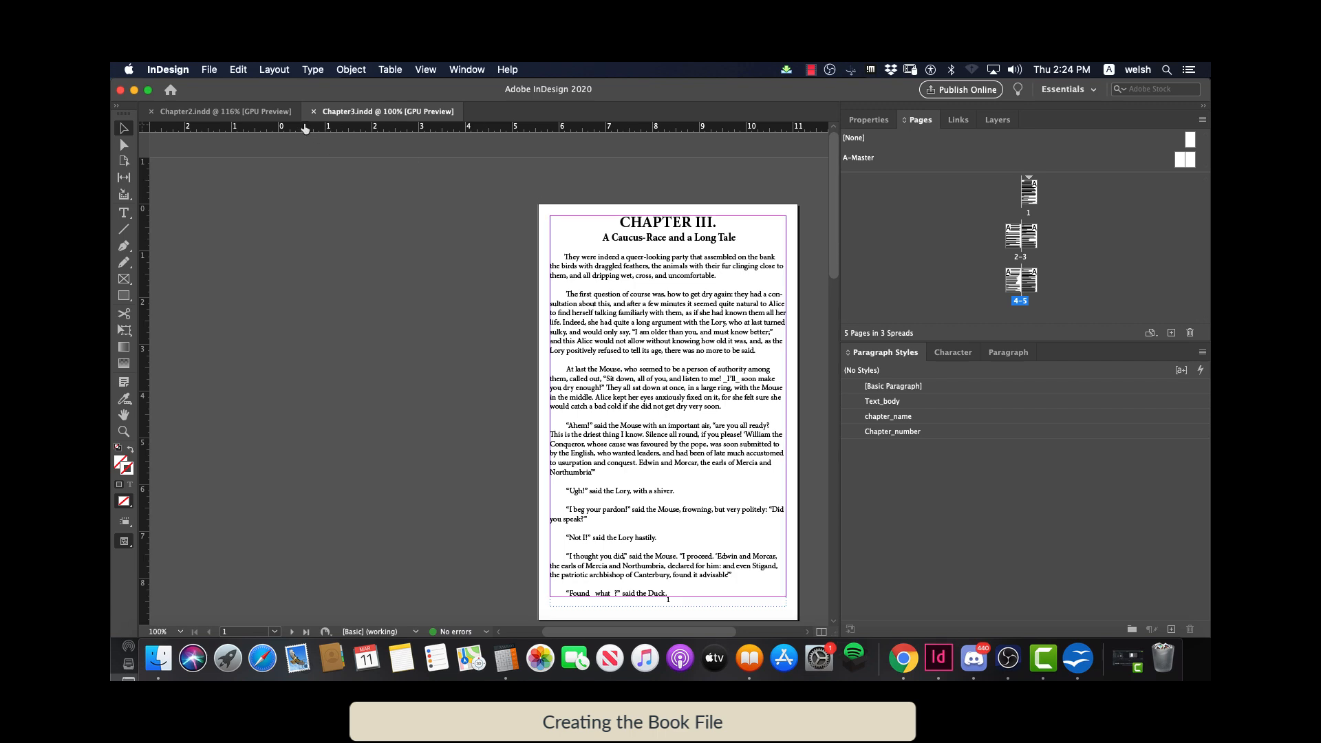
{"action": "left_click", "coordinate": [158, 659]}
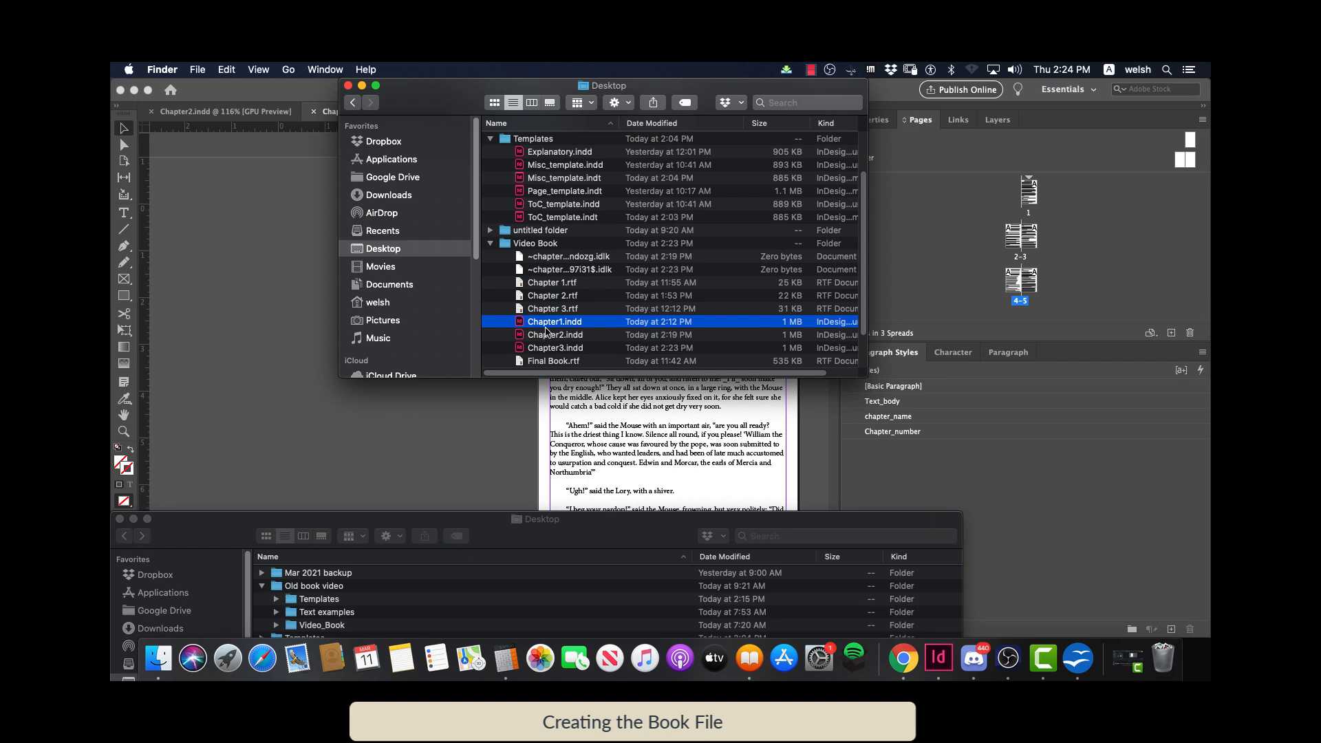
{"action": "scroll", "coordinate": [549, 348], "scroll_direction": "down", "scroll_amount": 4}
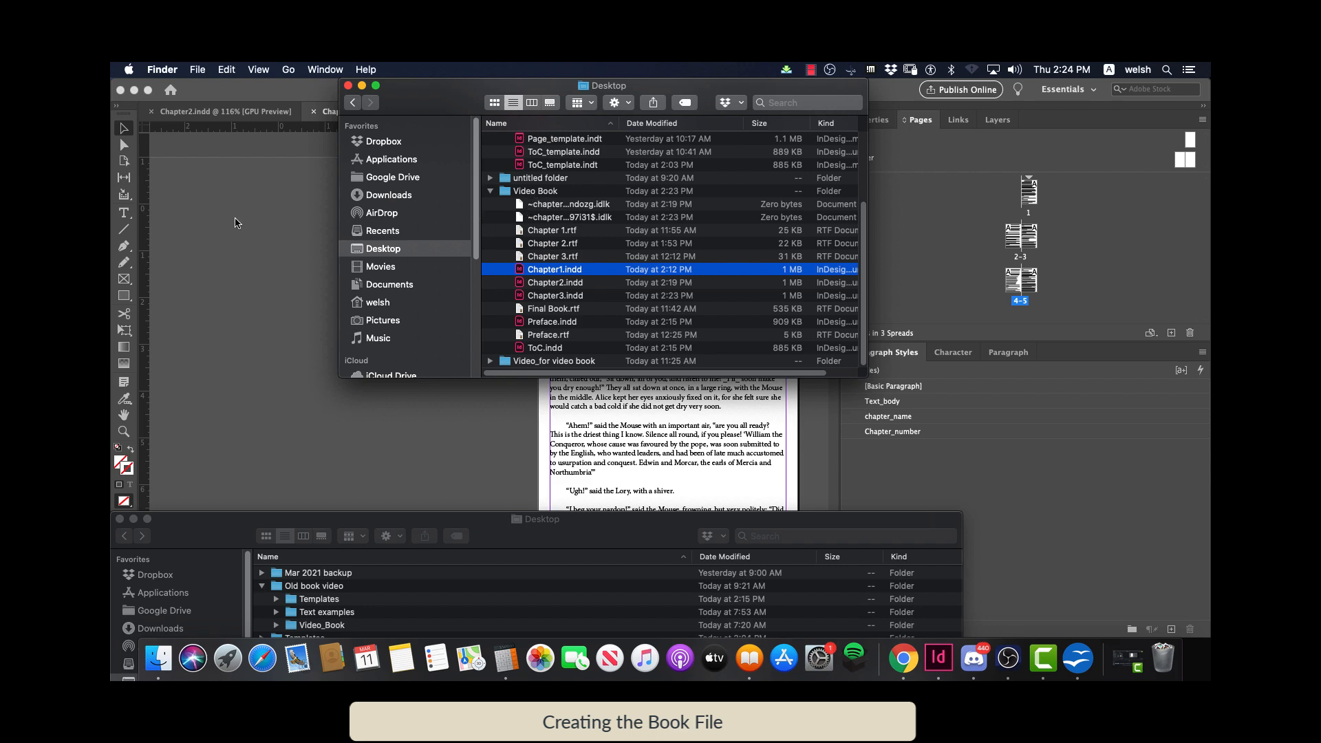
{"action": "left_click", "coordinate": [230, 219]}
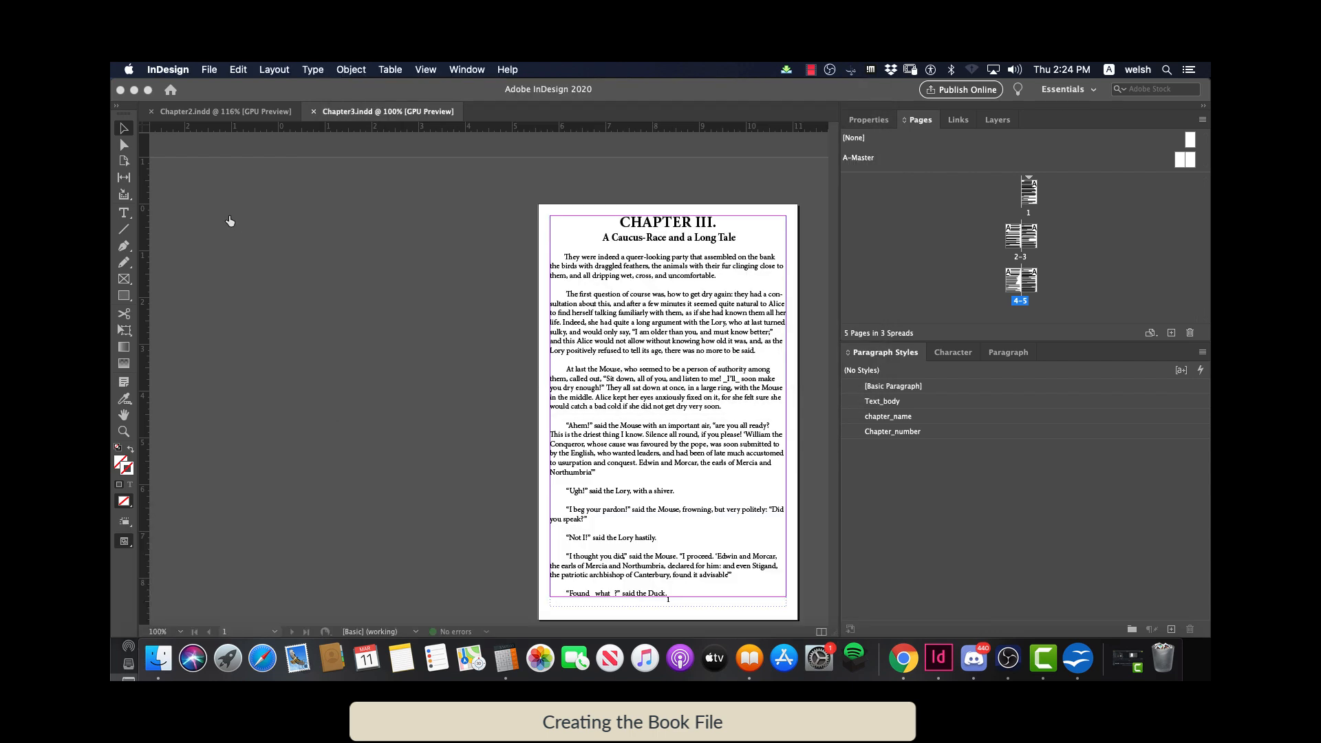
Close the Chapter 3 and Chapter 2 documents and create a book file named Book 1.indb in the Video Book folder
{"action": "left_click", "coordinate": [314, 112]}
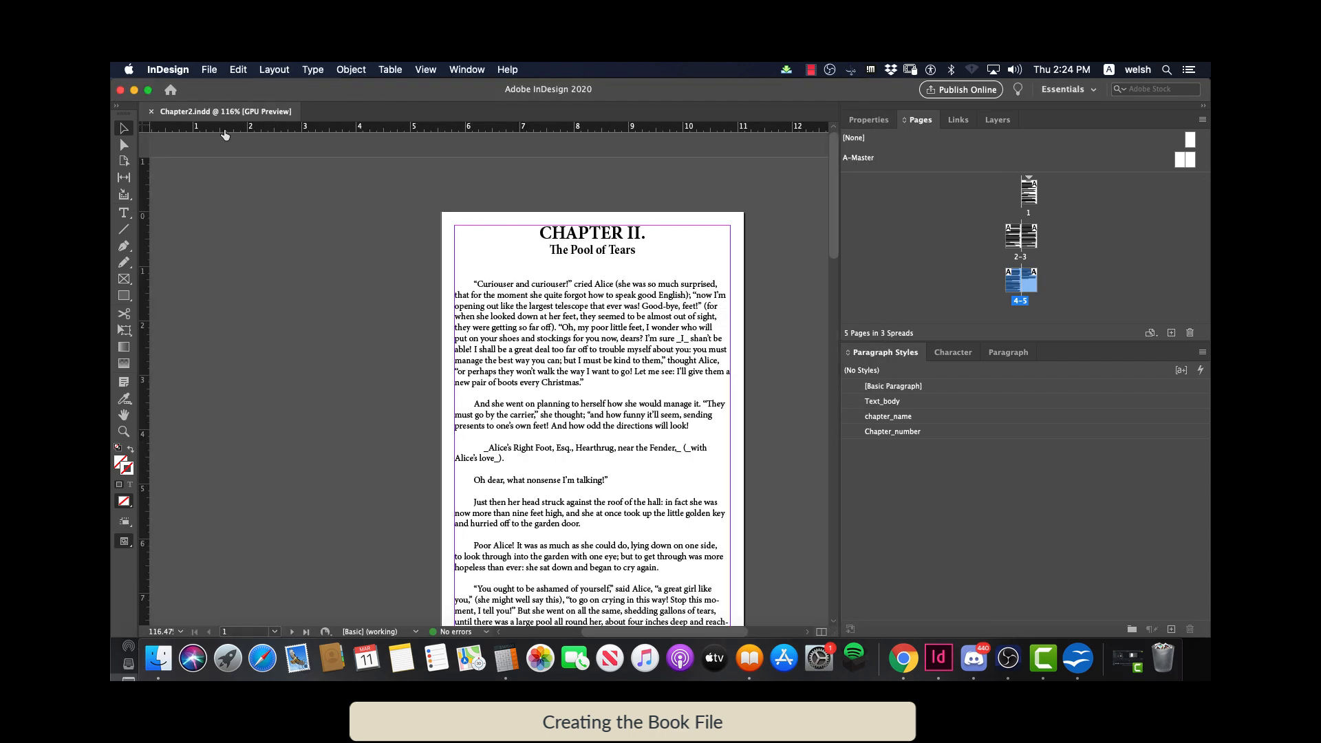
{"action": "left_click", "coordinate": [151, 112]}
{"action": "left_click", "coordinate": [208, 70]}
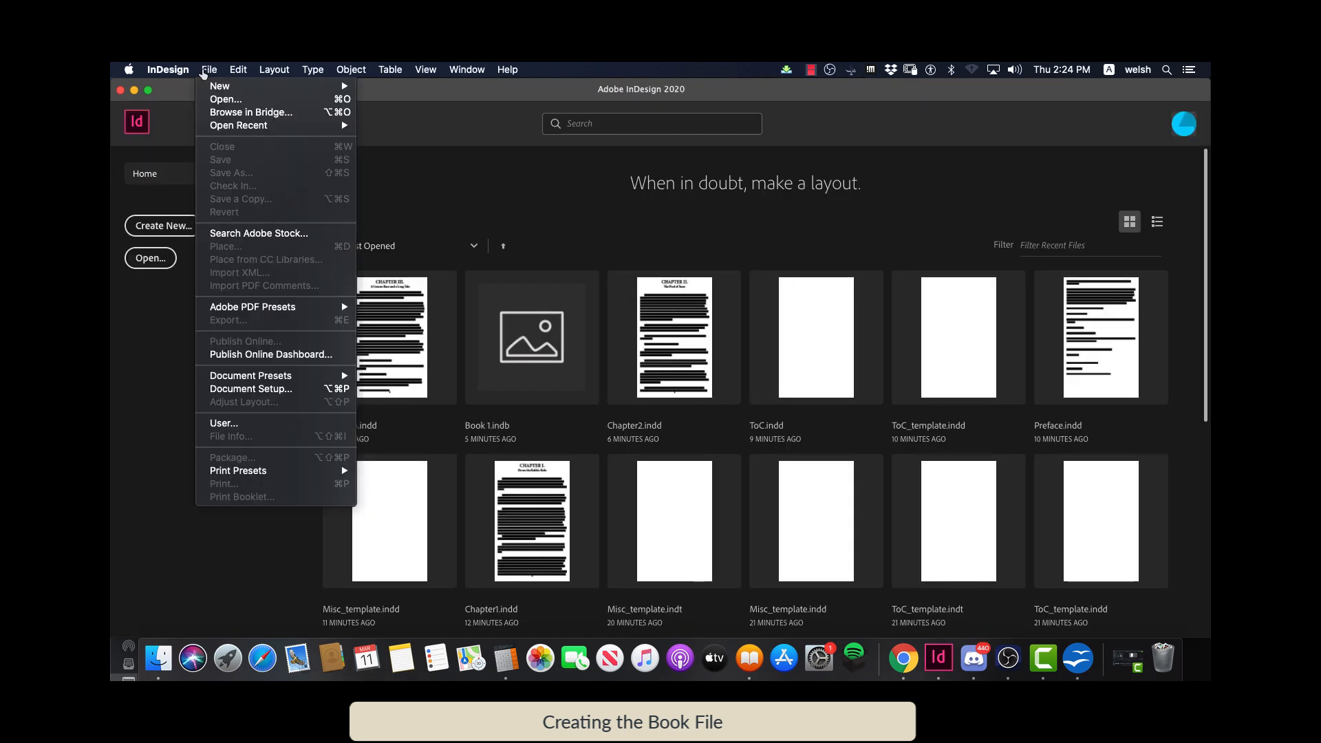
{"action": "mouse_move", "coordinate": [289, 86]}
{"action": "left_click", "coordinate": [395, 104]}
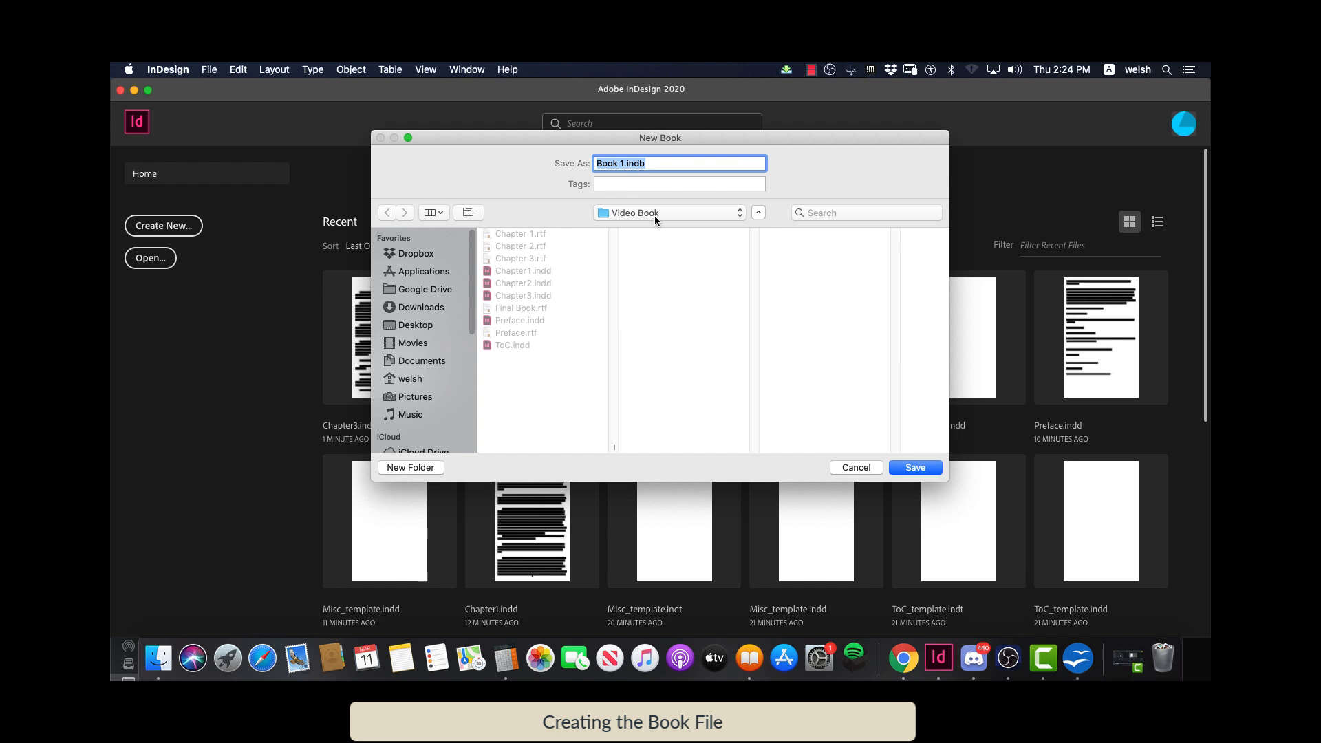
{"action": "left_click", "coordinate": [623, 166]}
{"action": "left_click", "coordinate": [915, 470]}
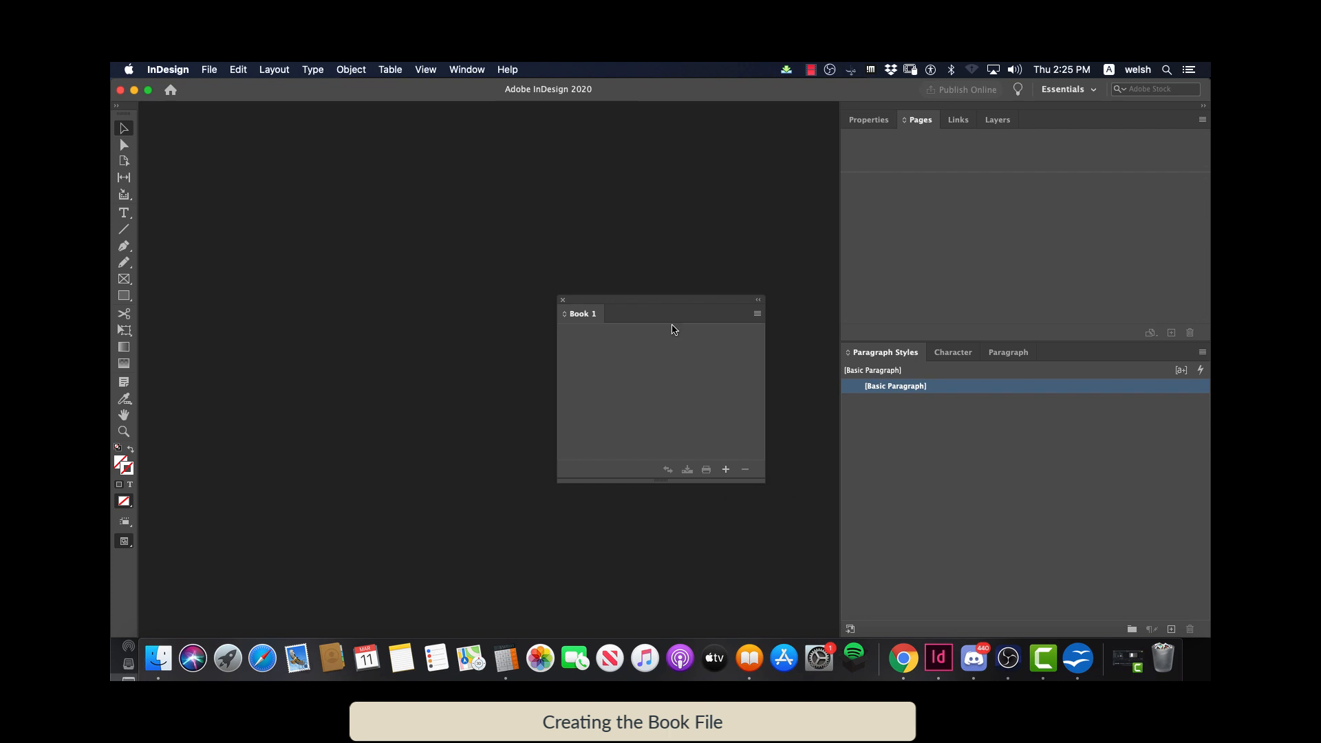
Add Chapter1.indd, Chapter2.indd, Chapter3.indd, Preface.indd and ToC.indd from the Video Book folder to the book
{"action": "left_click_drag", "start_coordinate": [649, 304], "coordinate": [488, 240]}
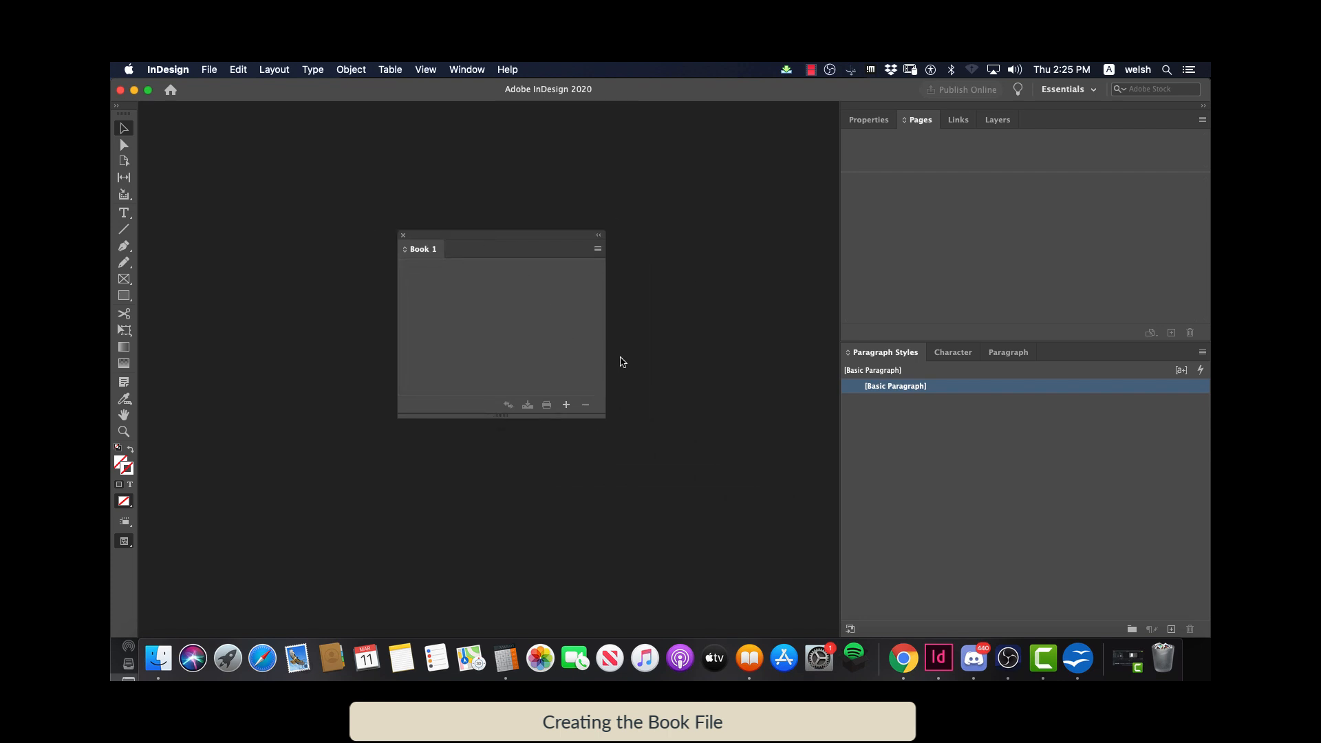
{"action": "left_click", "coordinate": [564, 406]}
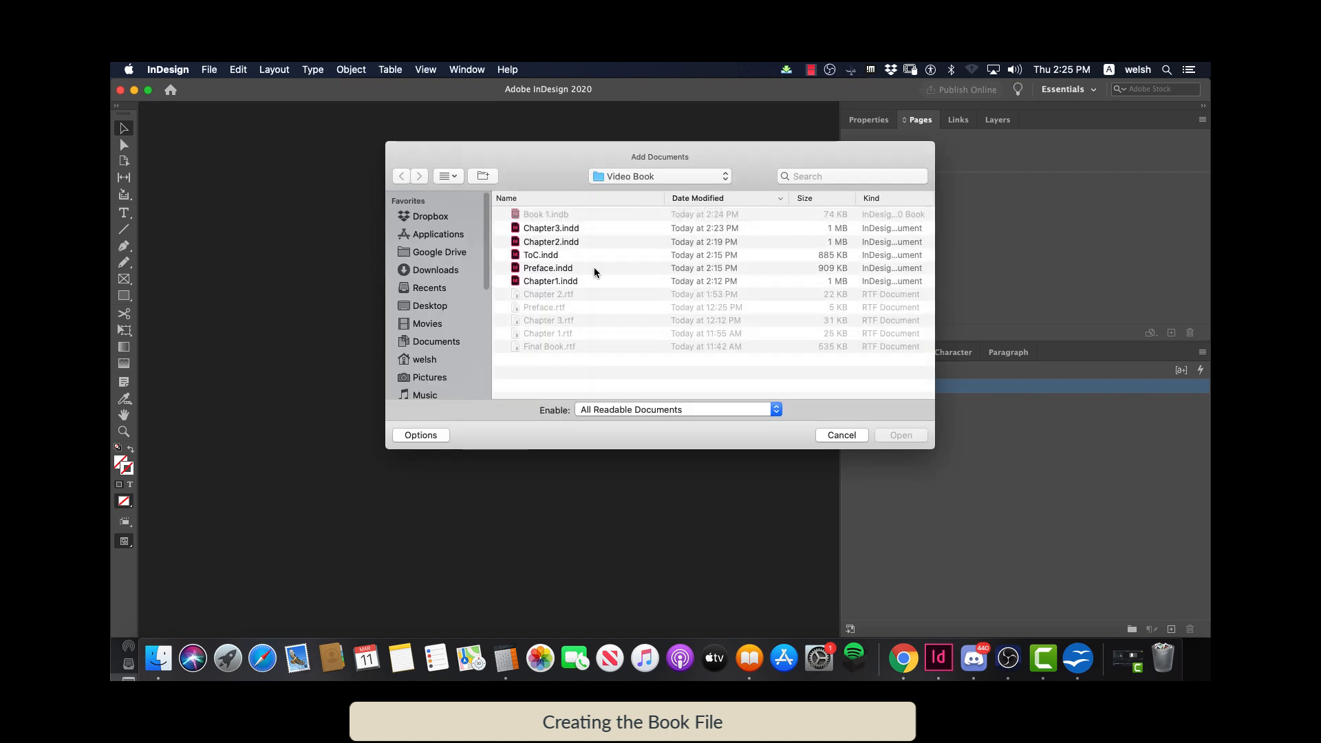
{"action": "left_click", "coordinate": [552, 282]}
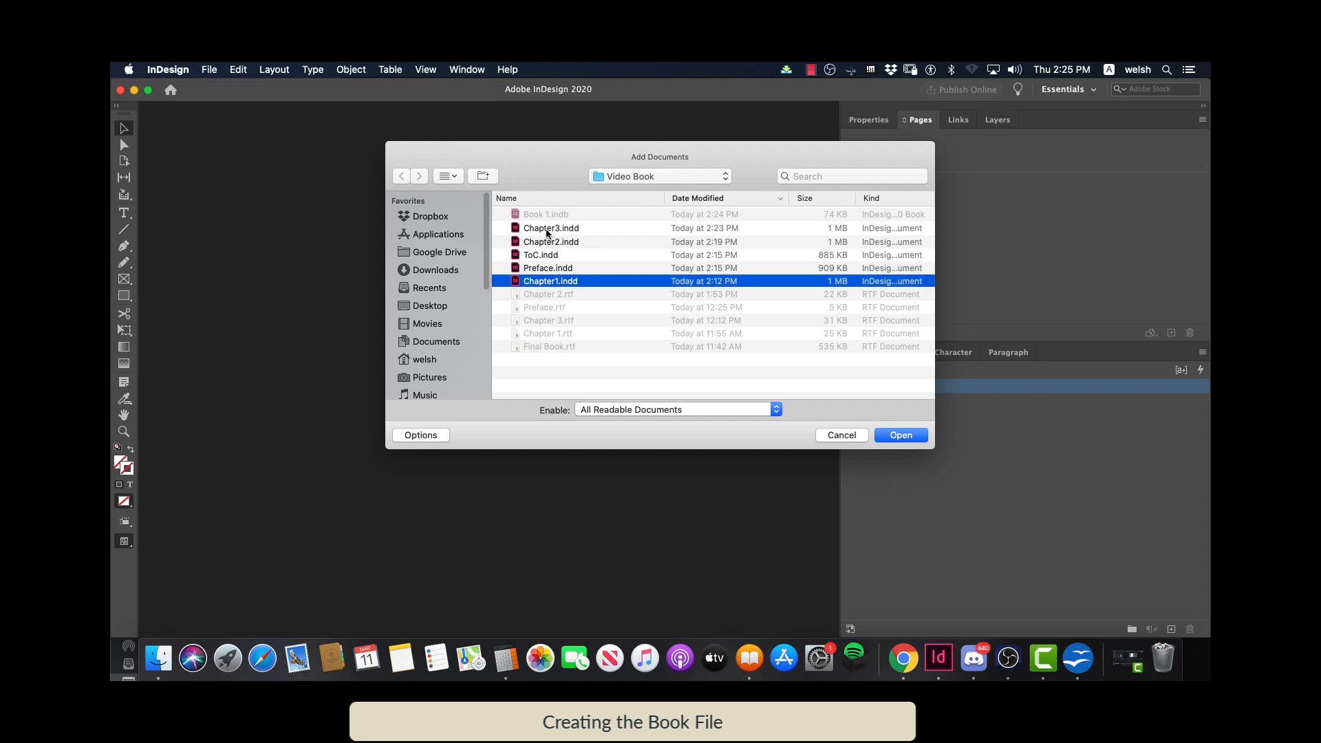
{"action": "left_click", "coordinate": [547, 232], "text": "shift"}
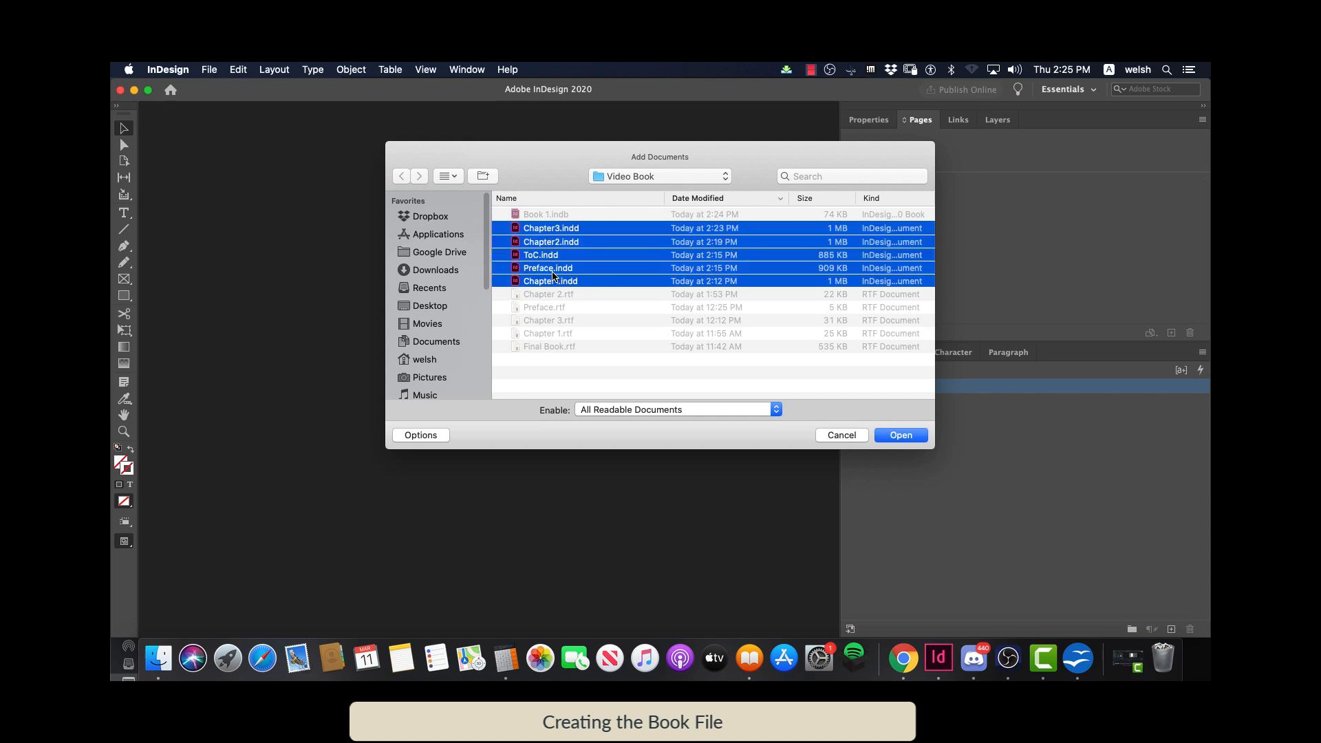
{"action": "left_click", "coordinate": [883, 435]}
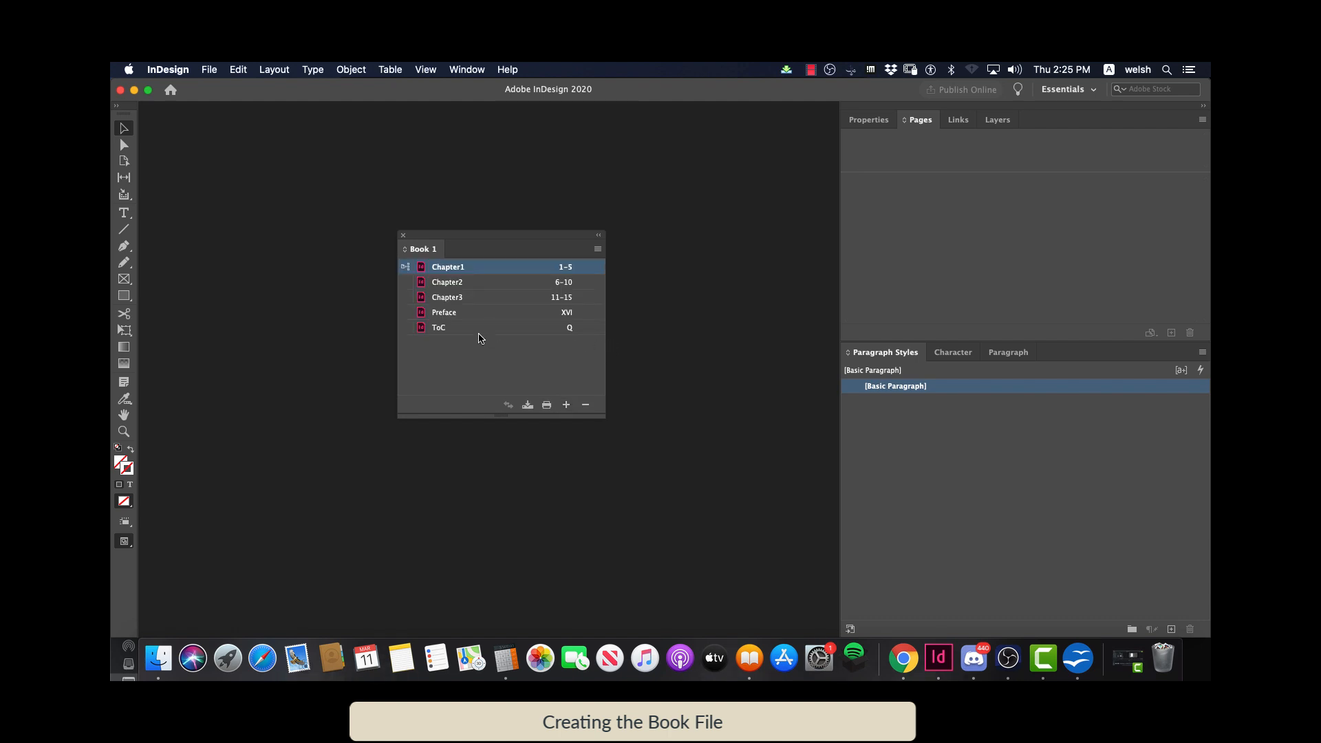
Reorder the book's documents so that ToC comes first and Preface second, ahead of Chapter1
{"action": "left_click", "coordinate": [444, 316]}
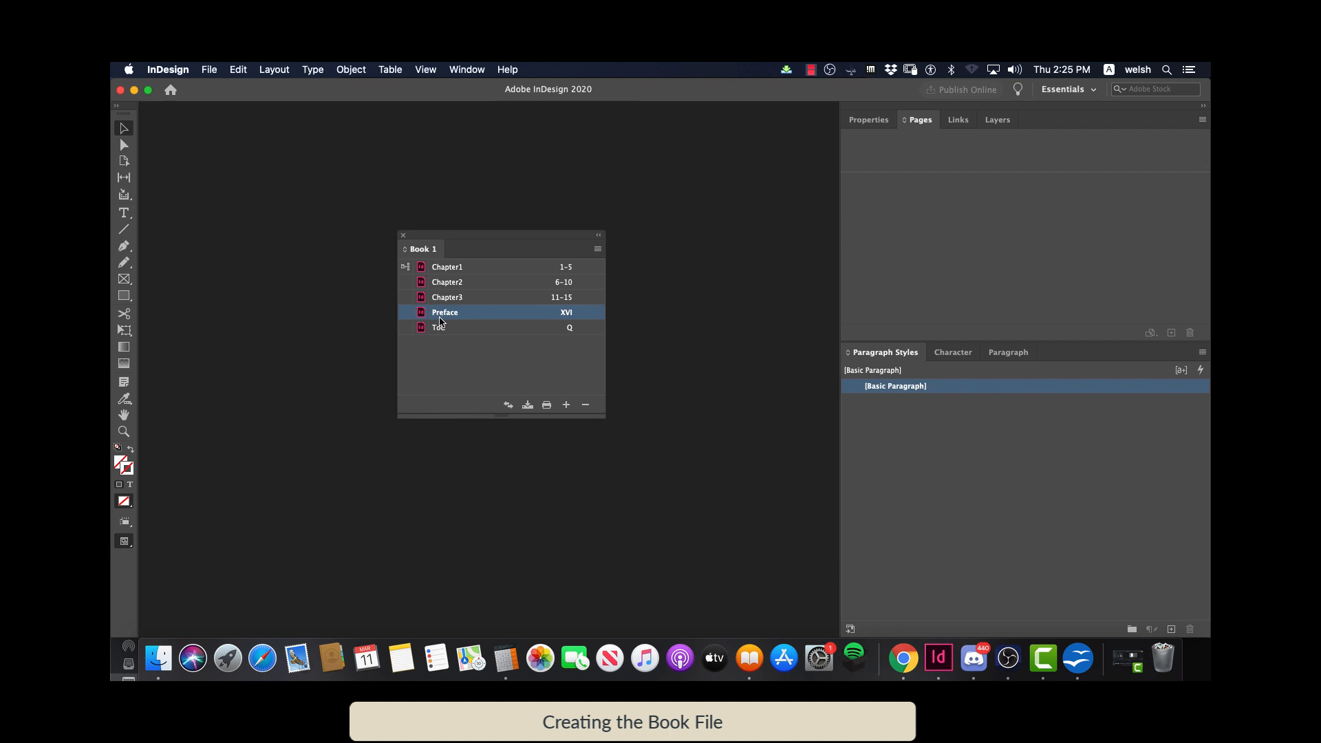
{"action": "left_click_drag", "start_coordinate": [439, 306], "coordinate": [441, 264]}
{"action": "left_click_drag", "start_coordinate": [433, 330], "coordinate": [433, 264]}
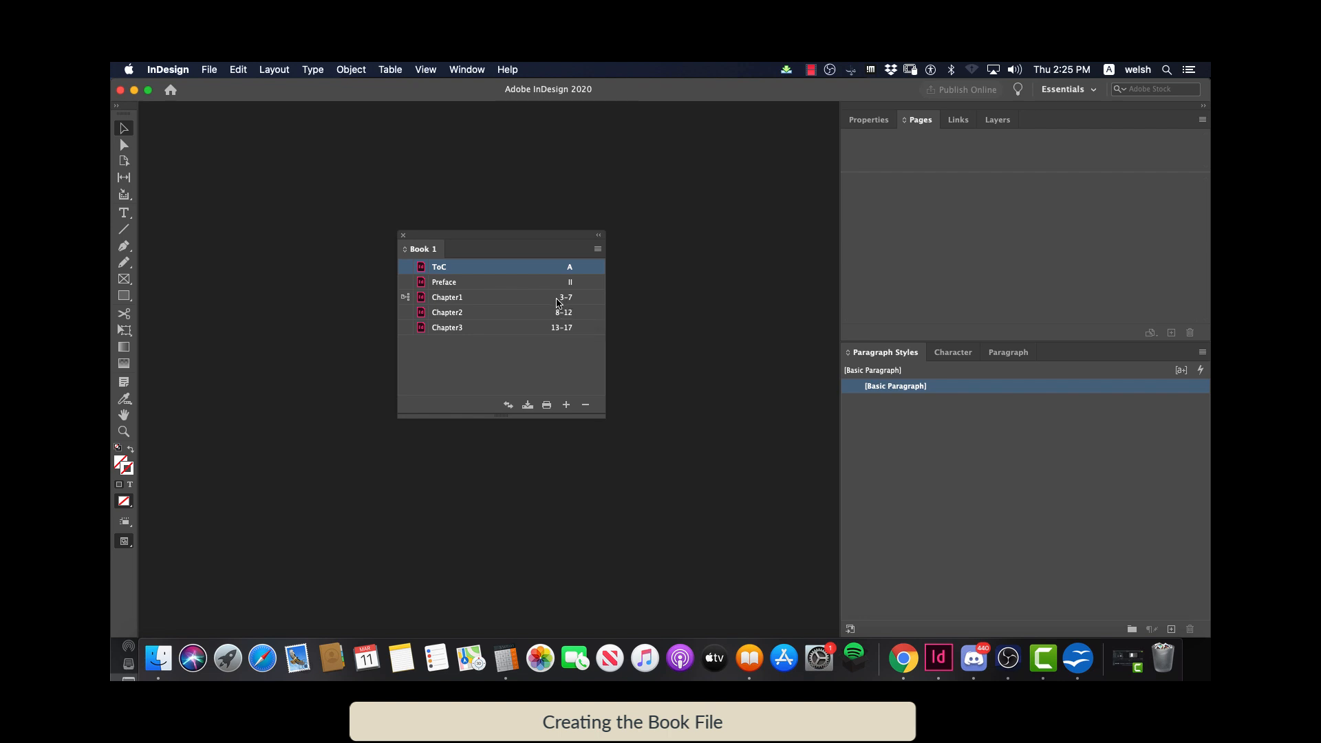
Open Chapter1 from the book and set its first page to start page numbering at 1
{"action": "double_click", "coordinate": [457, 300]}
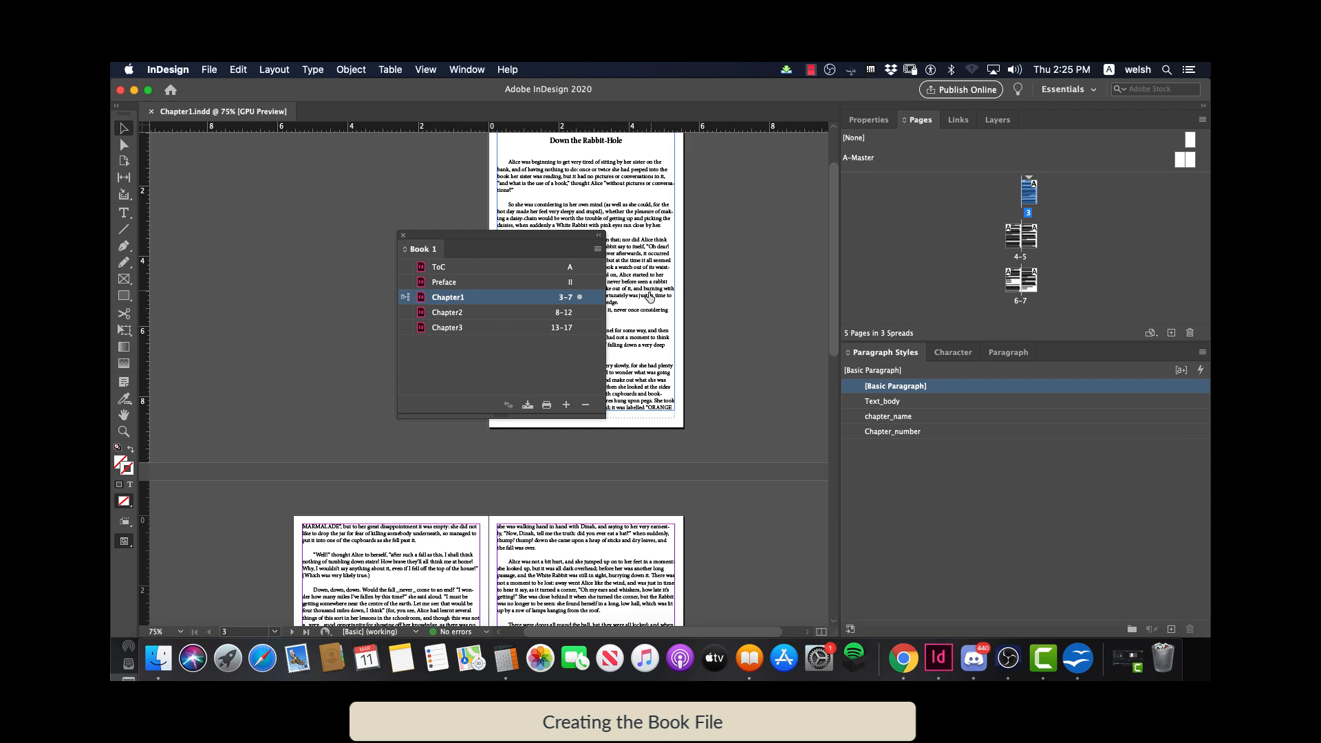
{"action": "double_click", "coordinate": [1028, 180]}
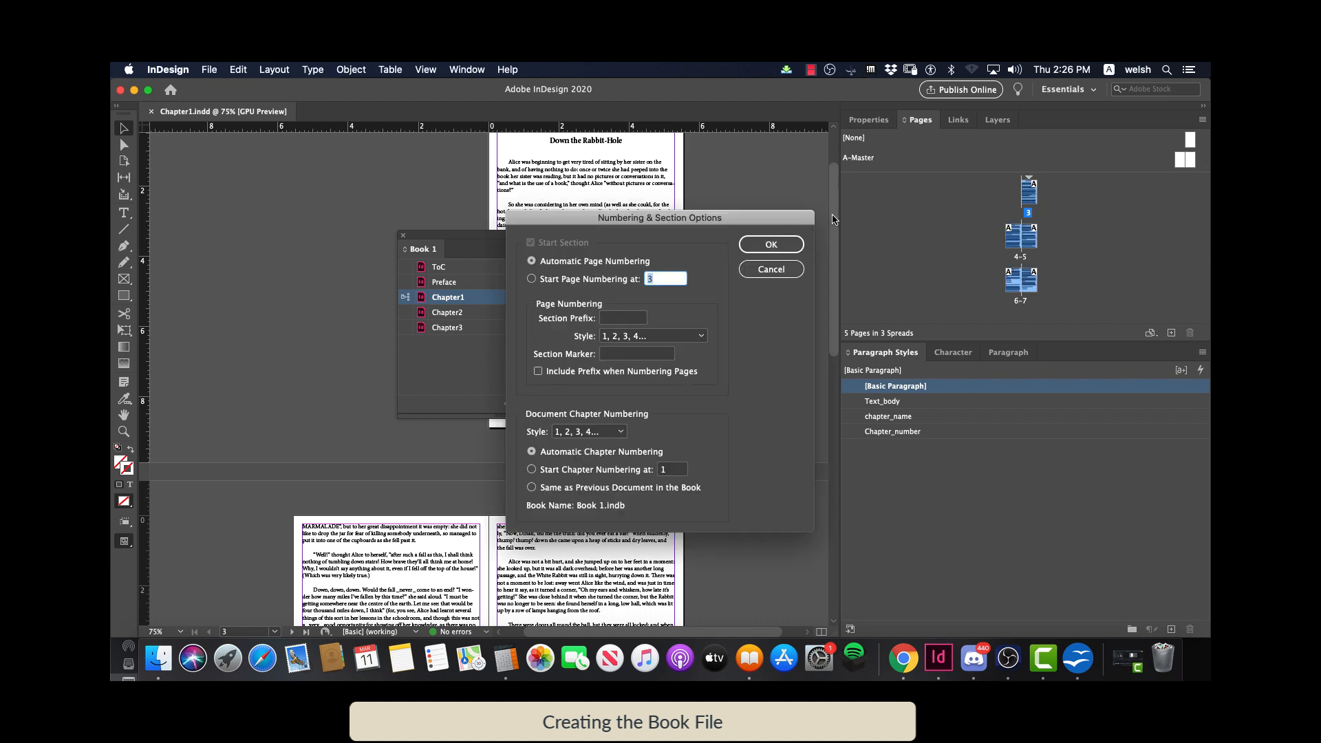
{"action": "left_click", "coordinate": [531, 280]}
{"action": "type", "text": "1"}
{"action": "left_click", "coordinate": [762, 246]}
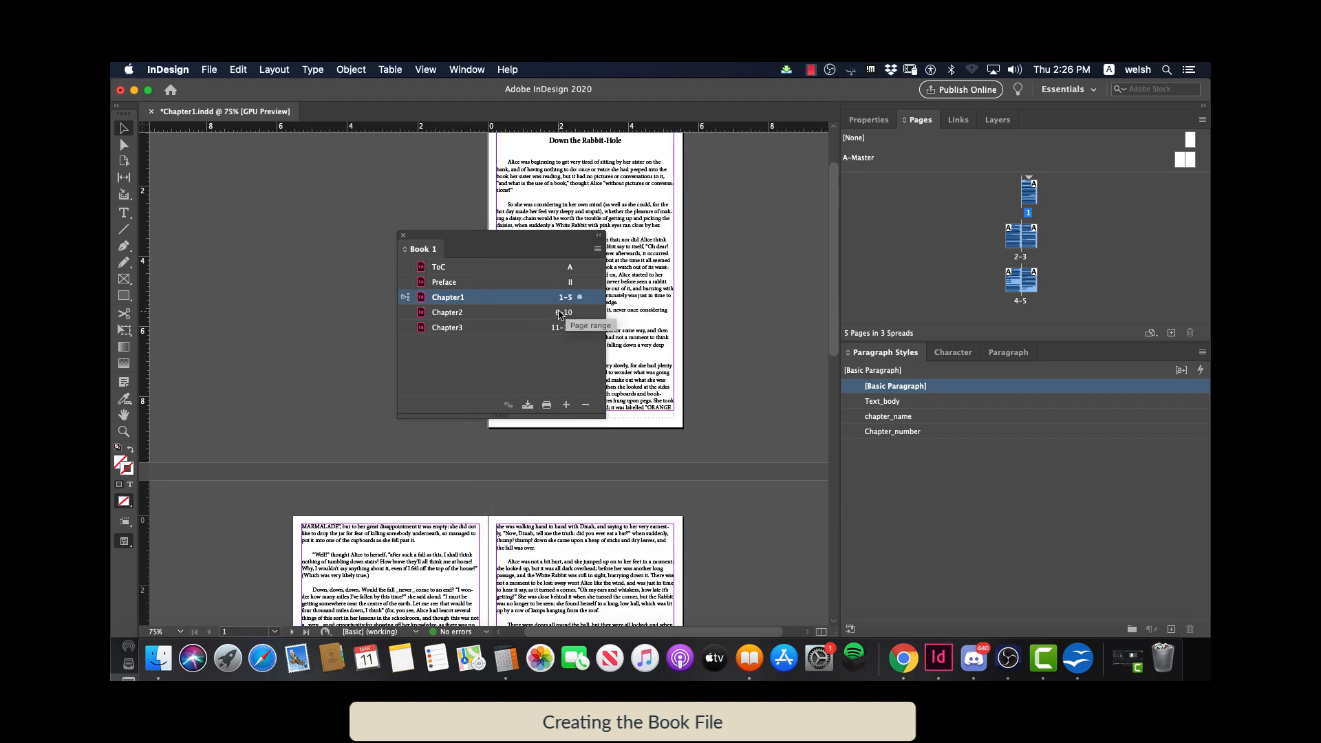
{"action": "left_click", "coordinate": [556, 350]}
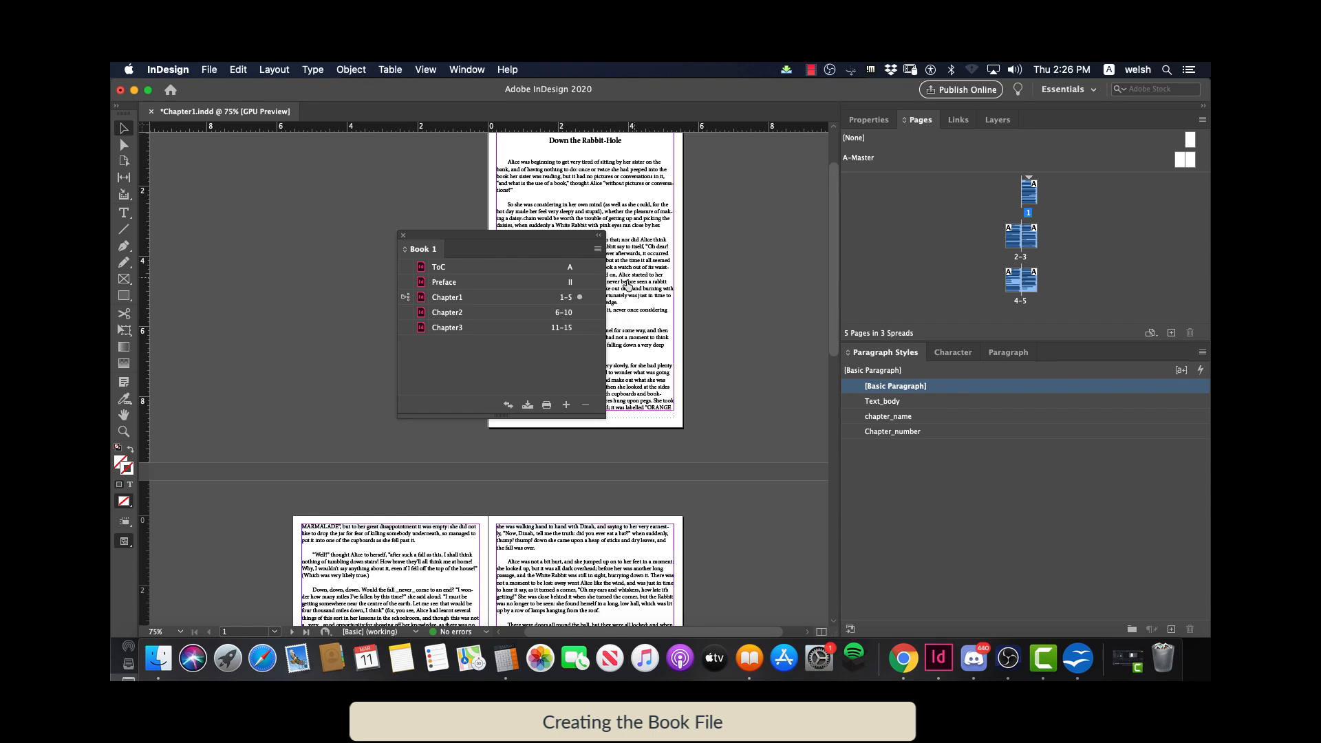
Open Chapter2 from the book and delete the stray character after "If you please, sir" on page 7
{"action": "double_click", "coordinate": [460, 316]}
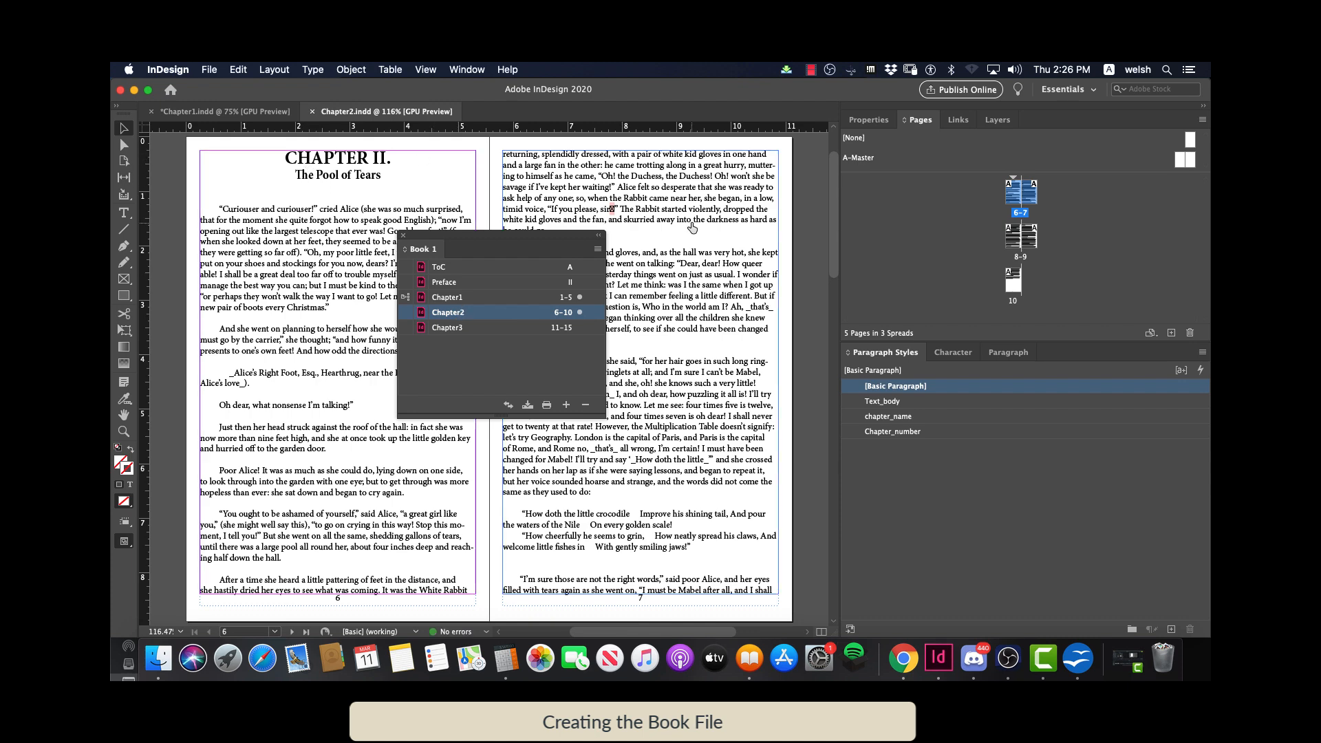
{"action": "double_click", "coordinate": [611, 215]}
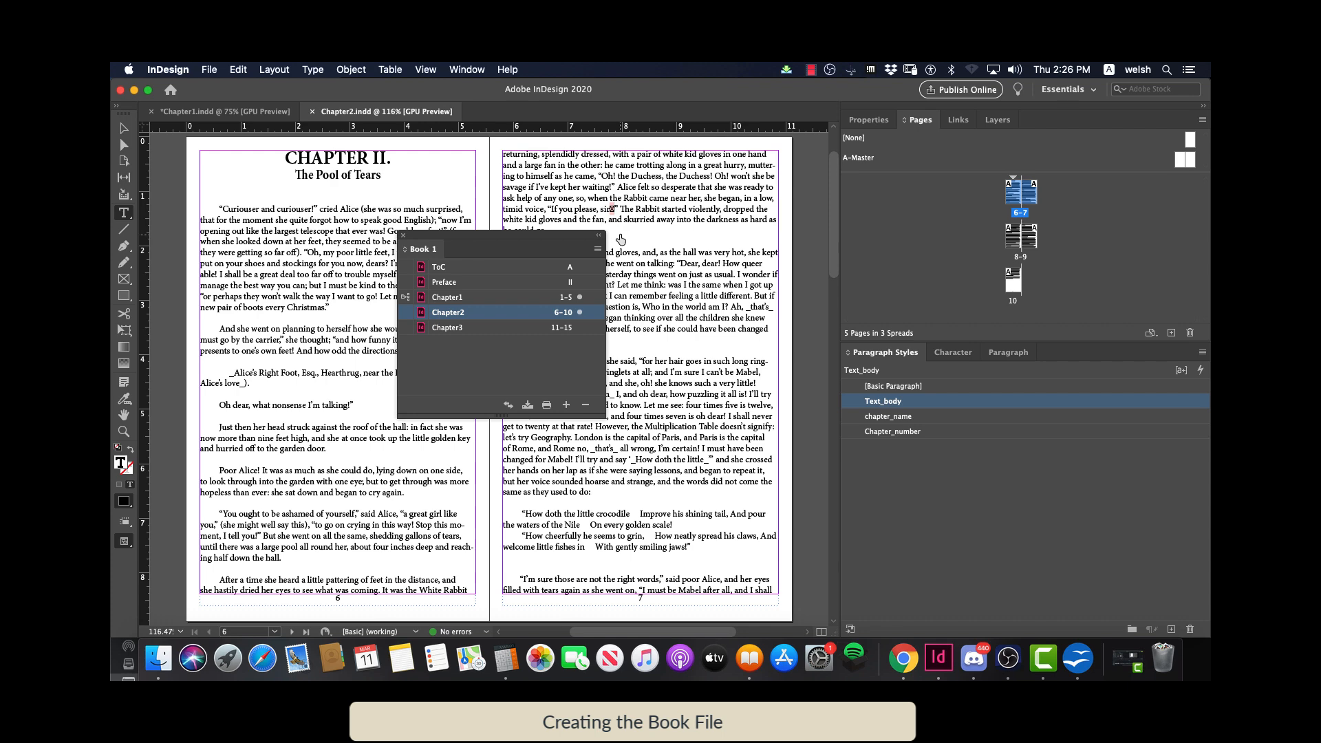
{"action": "key", "text": "BackSpace"}
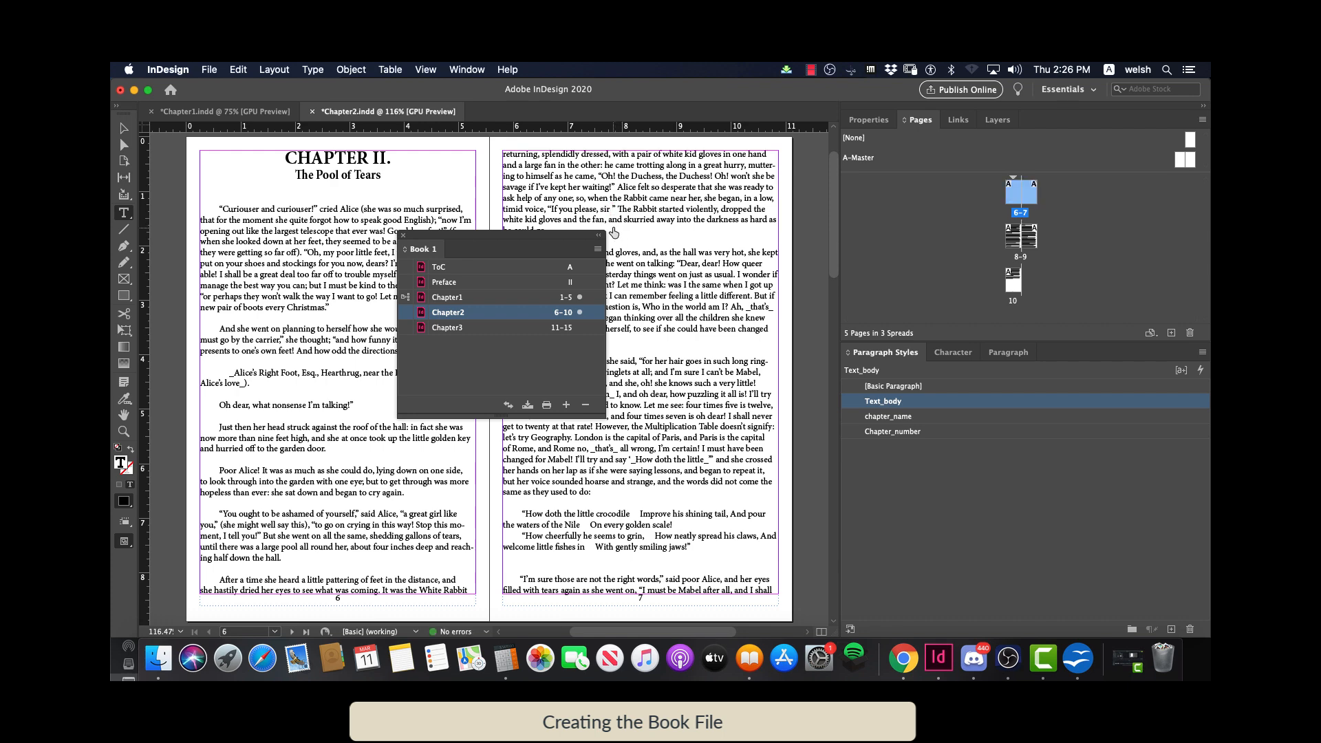
{"action": "left_click", "coordinate": [499, 341]}
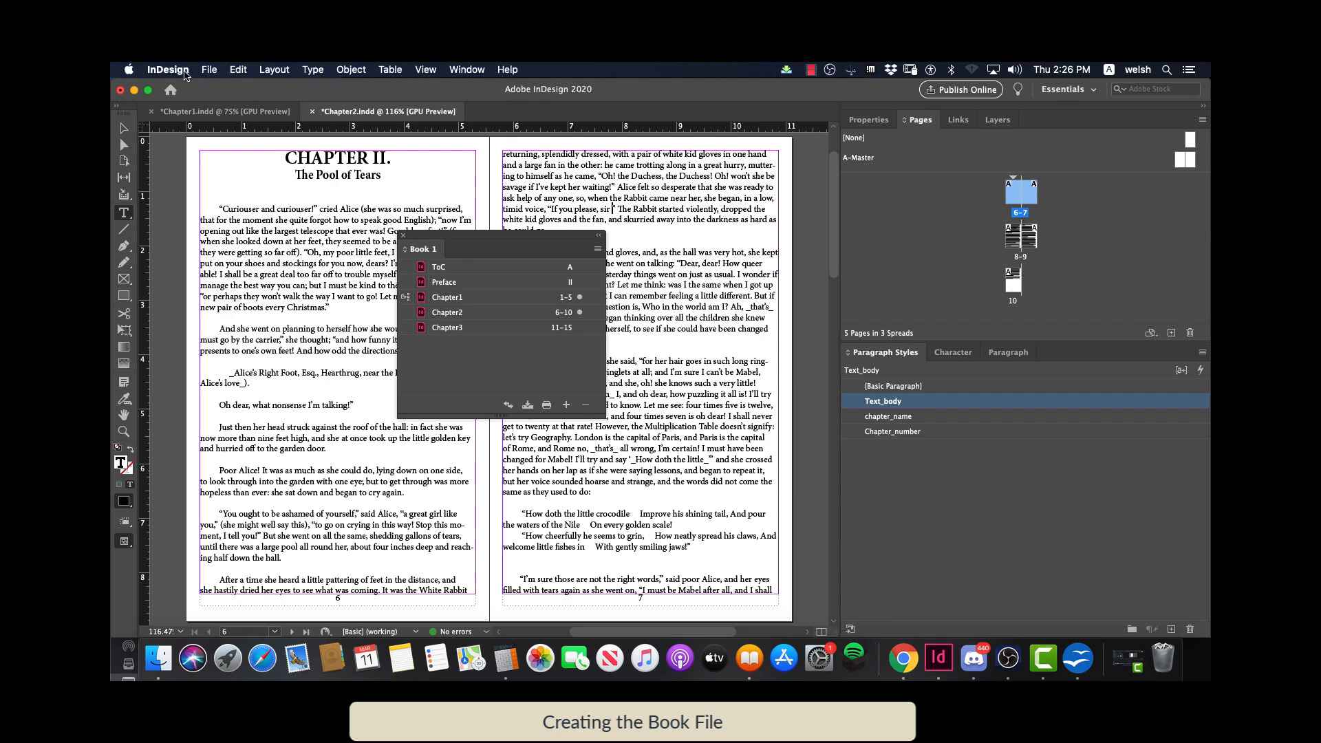
Save the changes in both the Chapter 2 and Chapter 1 documents
{"action": "left_click", "coordinate": [211, 70]}
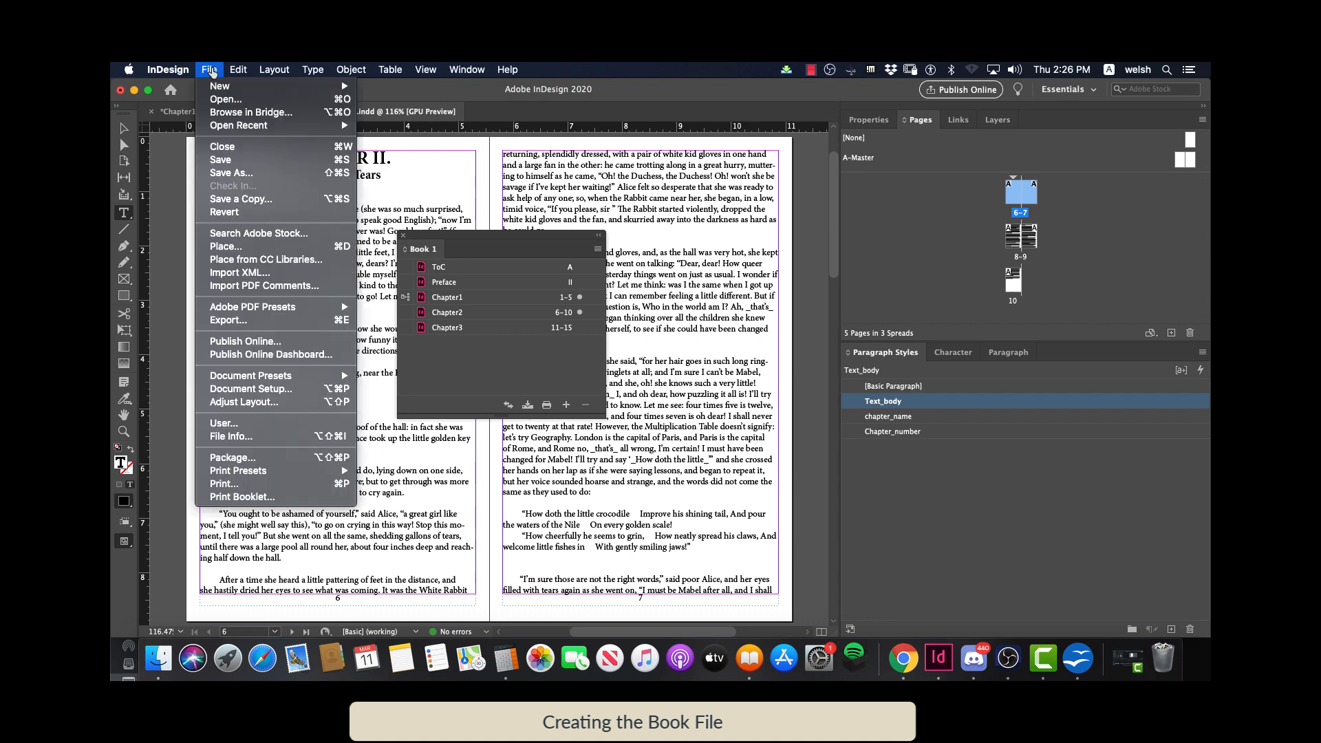
{"action": "left_click", "coordinate": [220, 160]}
{"action": "left_click", "coordinate": [230, 113]}
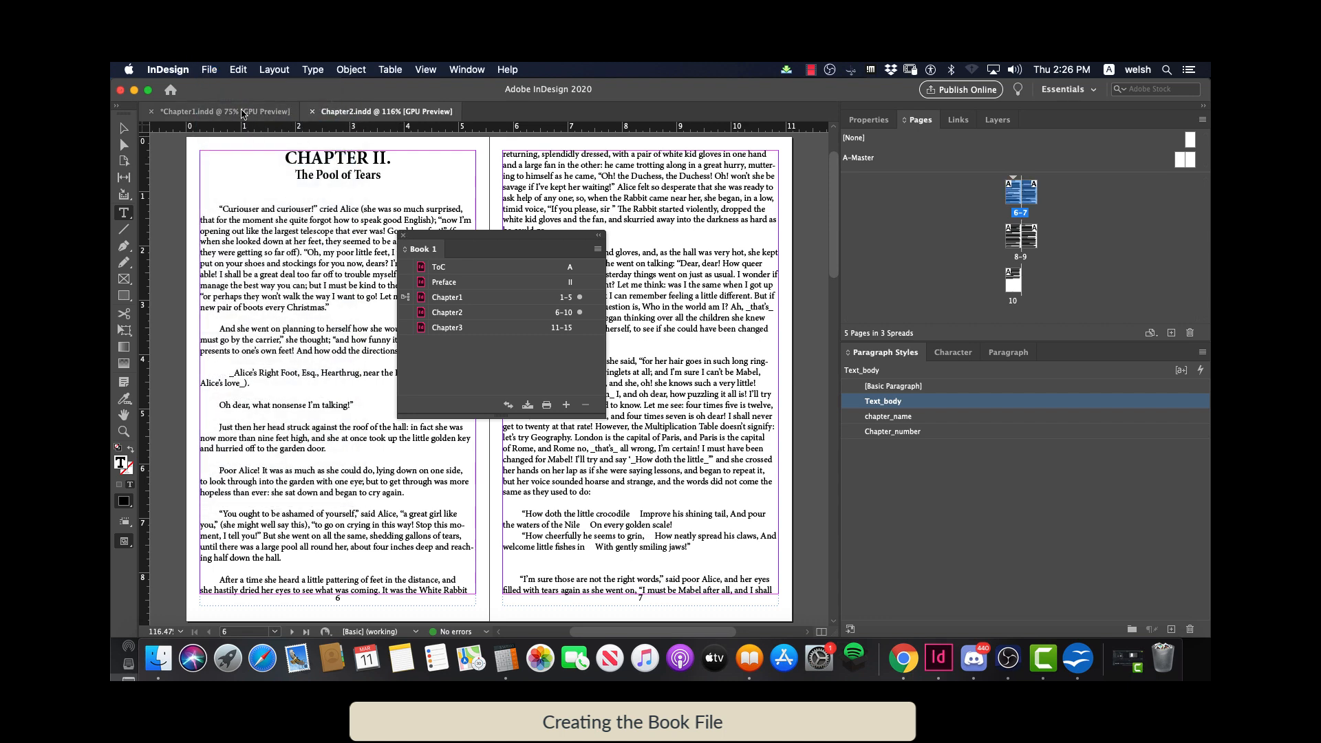
{"action": "left_click", "coordinate": [210, 70]}
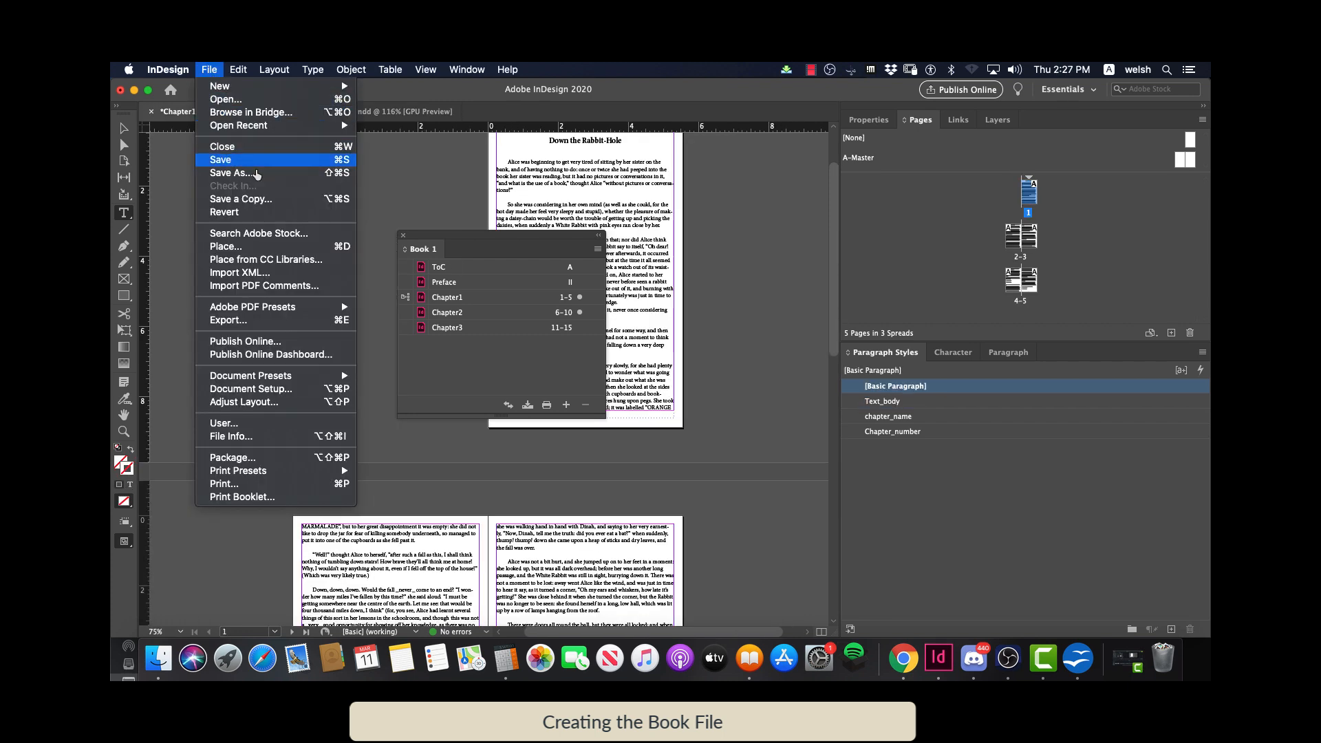
{"action": "left_click", "coordinate": [220, 160]}
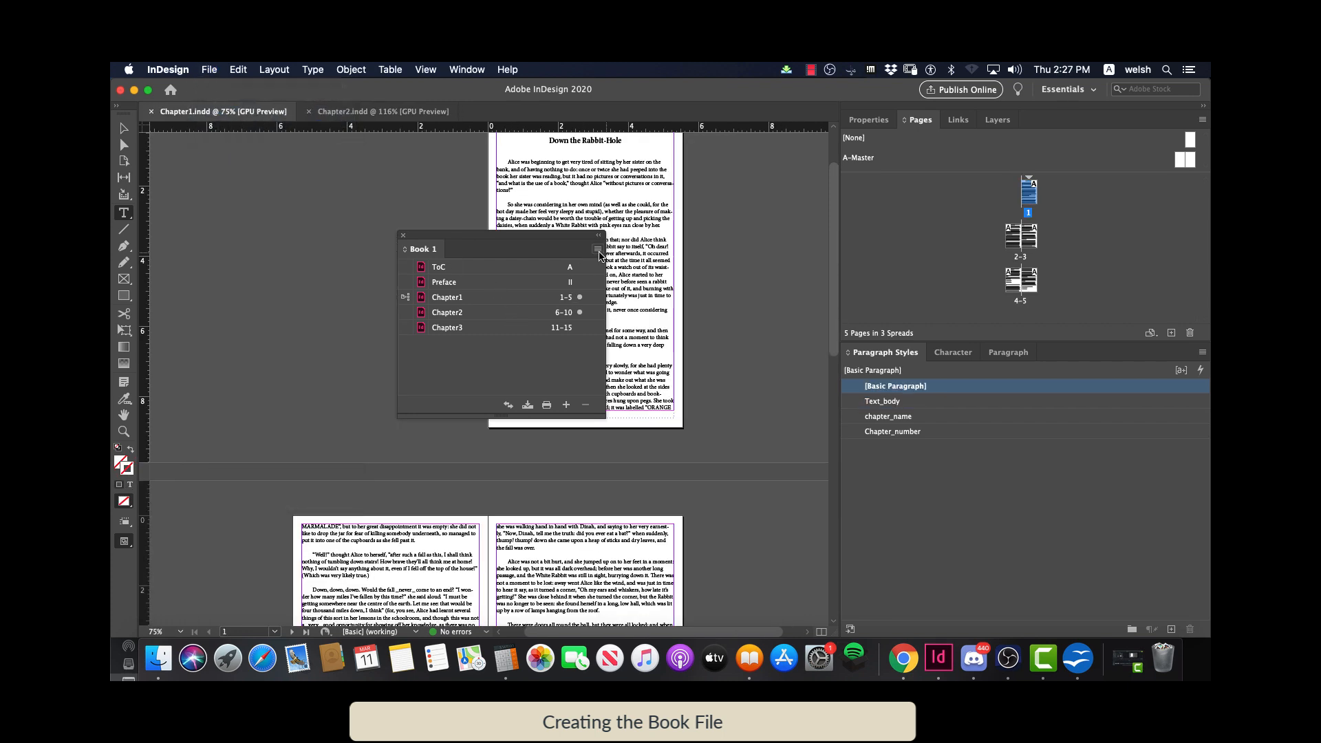
Set the book's page numbering to continue on the next odd page with blank pages inserted
{"action": "left_click", "coordinate": [598, 250]}
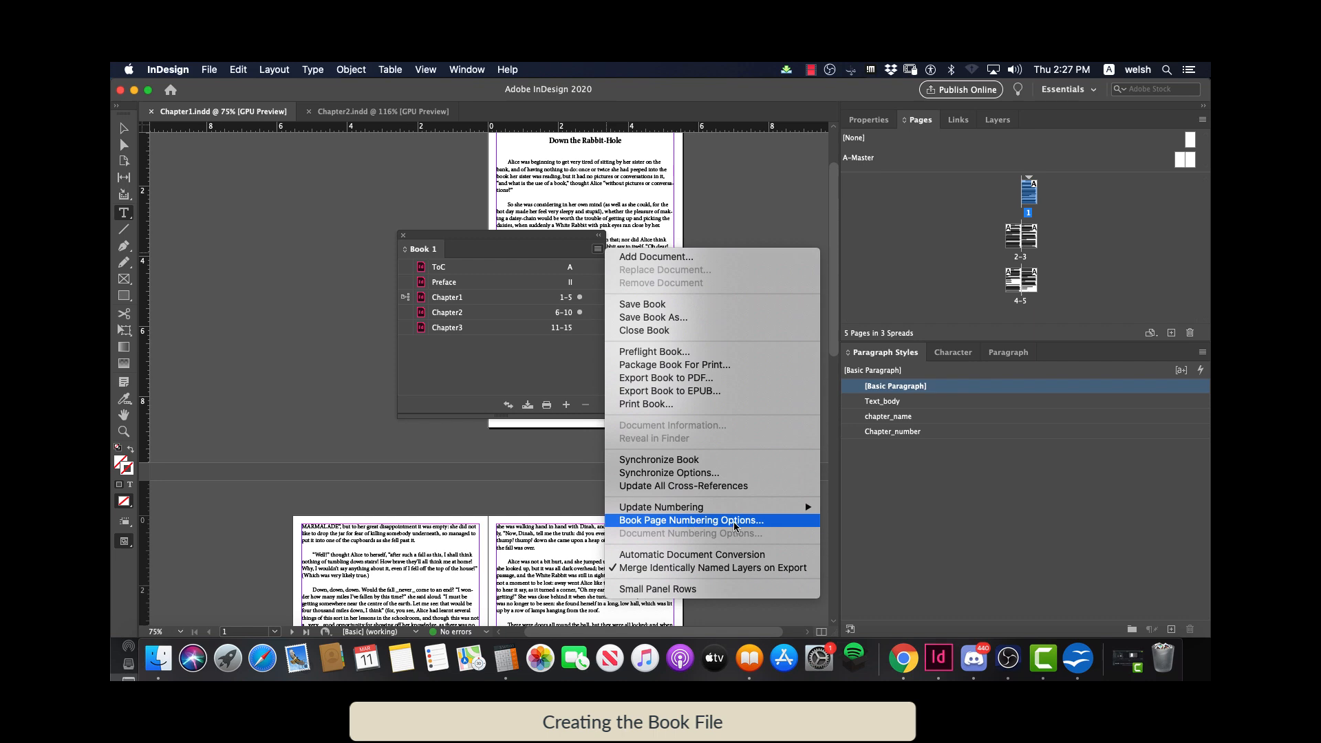
{"action": "left_click", "coordinate": [702, 527]}
{"action": "left_click", "coordinate": [571, 366]}
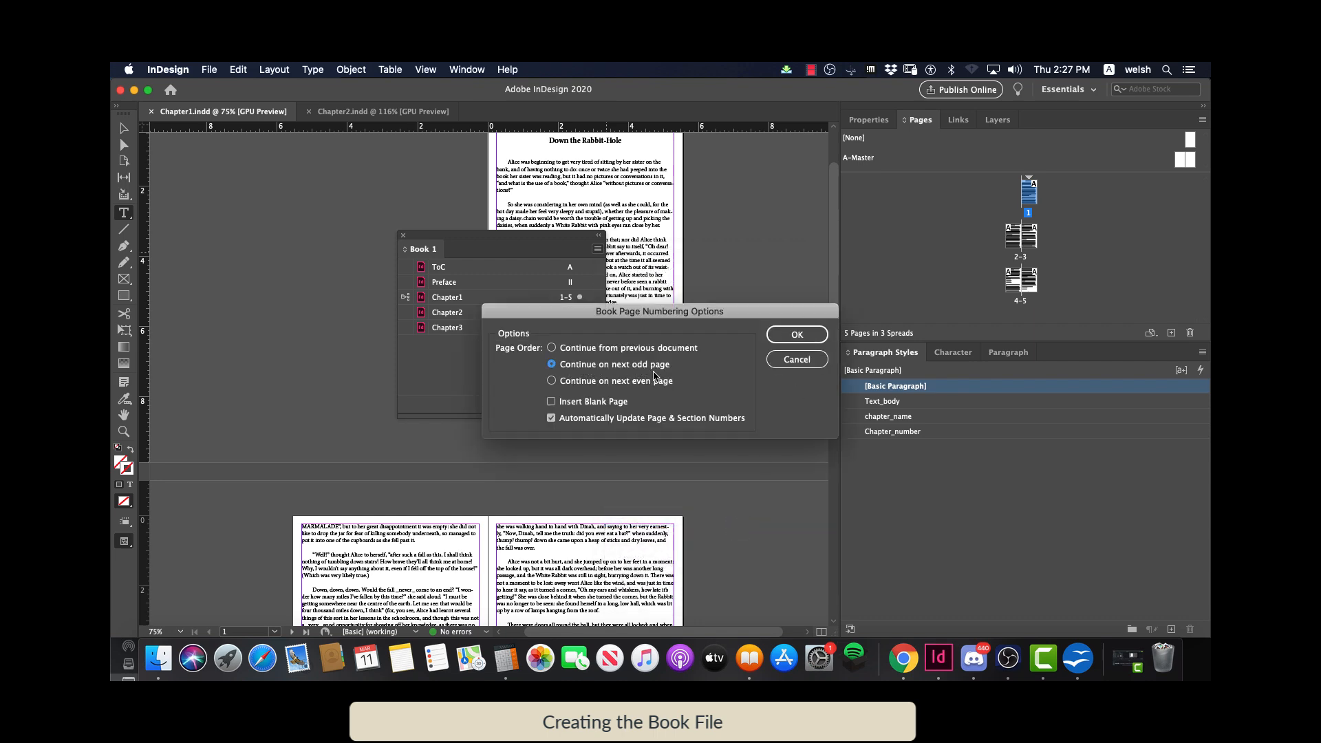
{"action": "left_click", "coordinate": [551, 402]}
{"action": "left_click", "coordinate": [786, 342]}
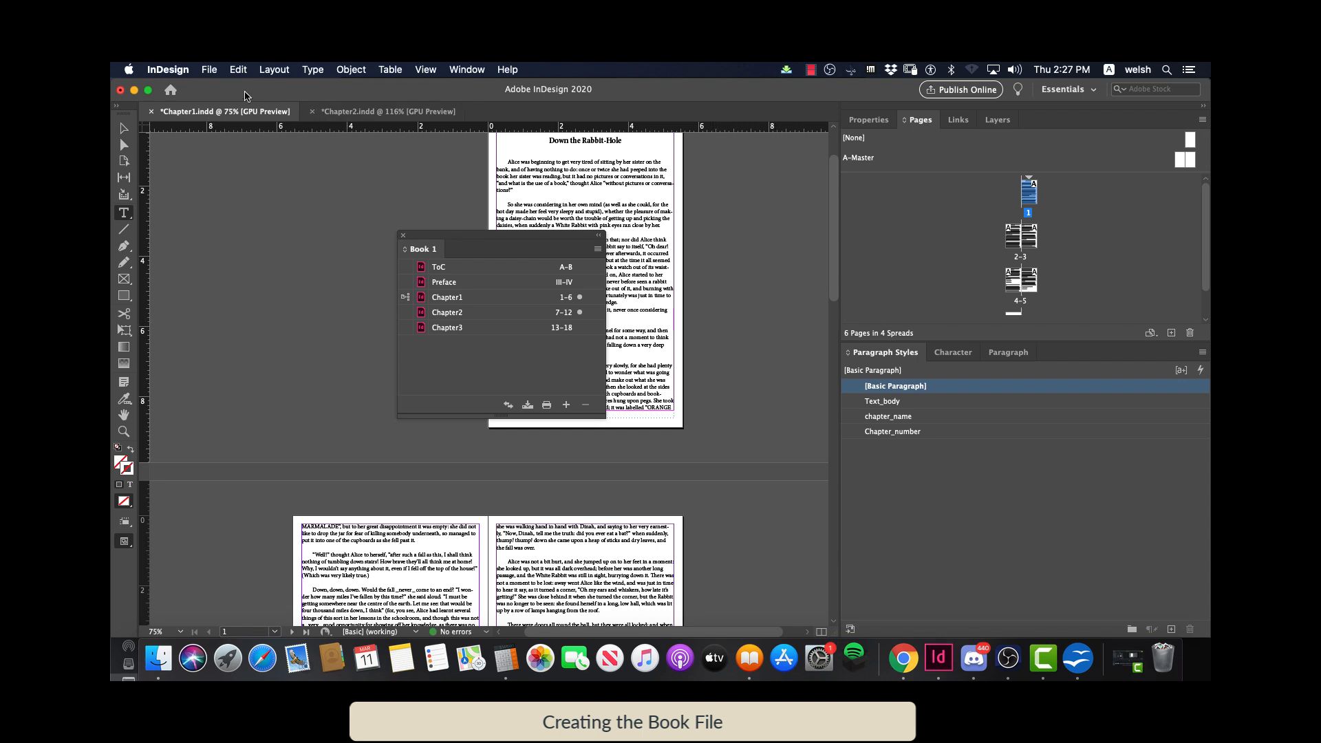
Save the Chapter1 and Chapter2 documents with the inserted blank pages
{"action": "left_click", "coordinate": [209, 69]}
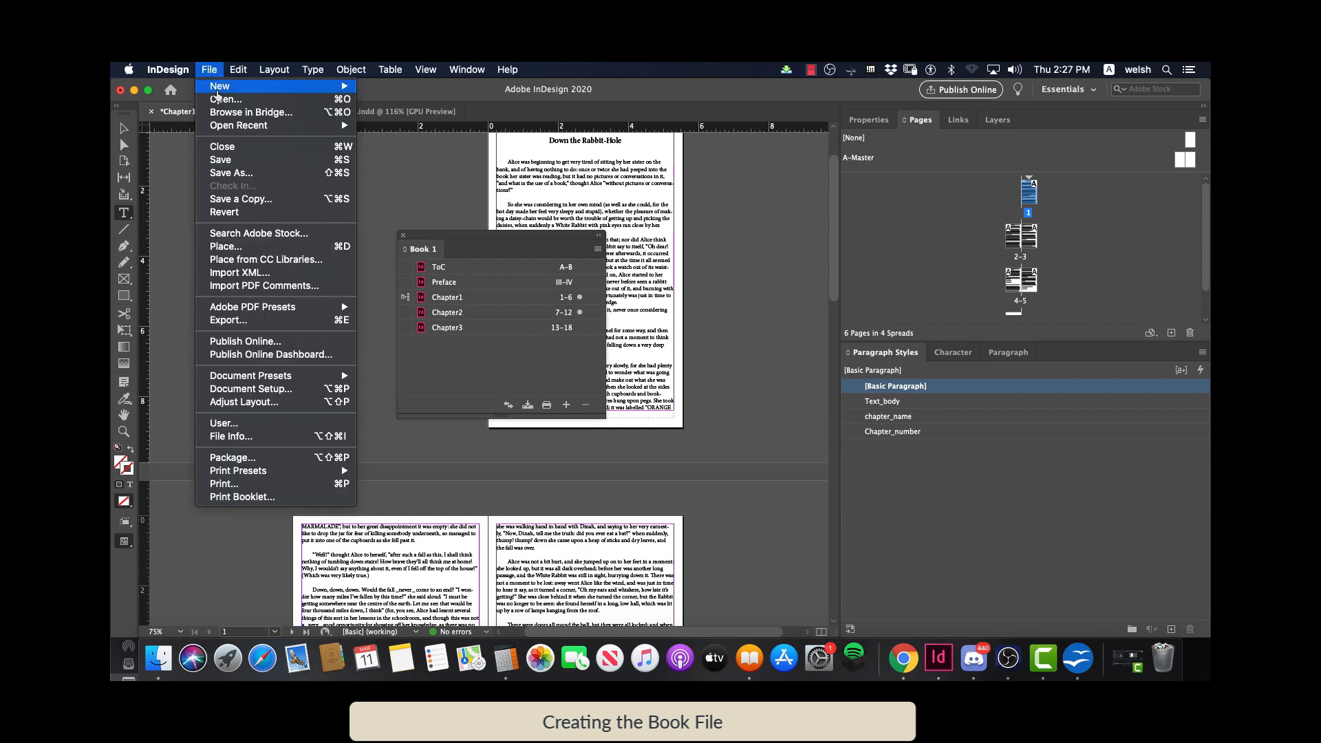
{"action": "left_click", "coordinate": [222, 160]}
{"action": "left_click", "coordinate": [331, 116]}
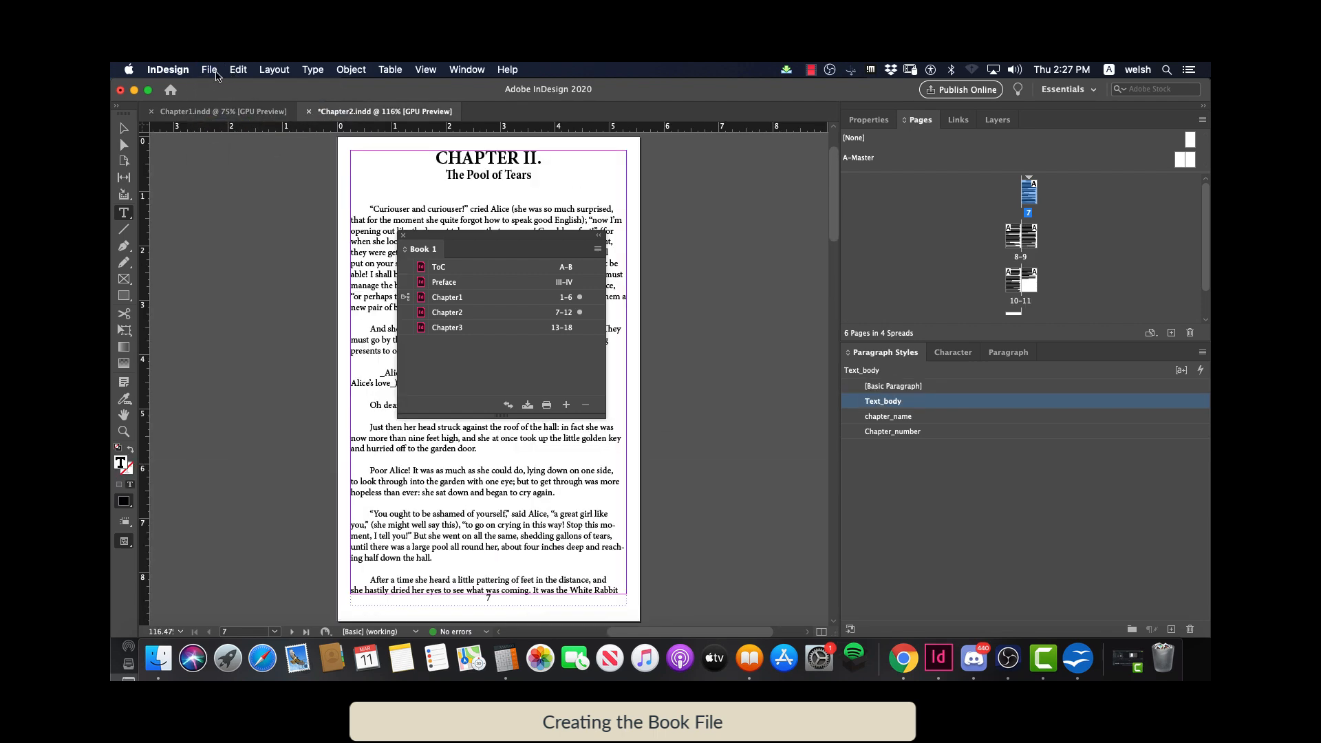
{"action": "left_click", "coordinate": [209, 70]}
{"action": "left_click", "coordinate": [222, 160]}
Check the end of Chapter2 for its blank page and open ToC from the book to view its pages
{"action": "left_click", "coordinate": [445, 317]}
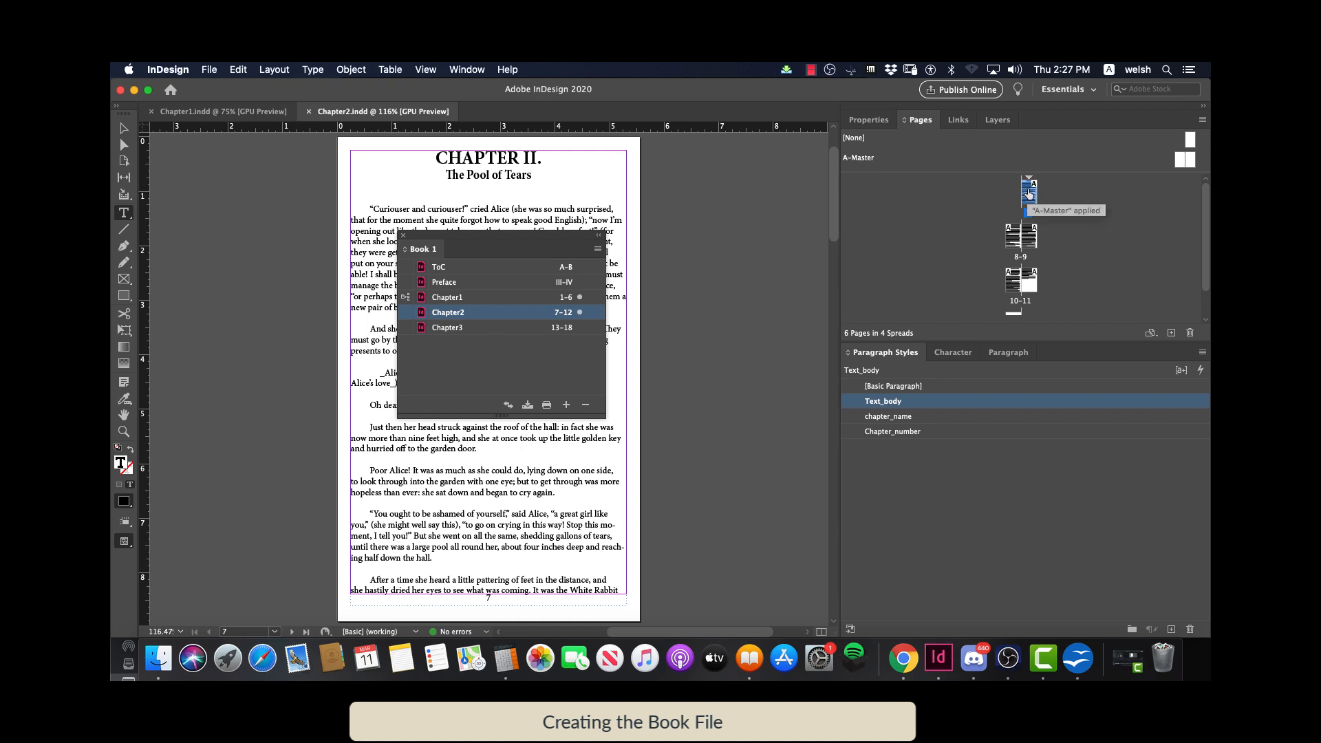
{"action": "scroll", "coordinate": [1053, 265], "scroll_direction": "down", "scroll_amount": 2}
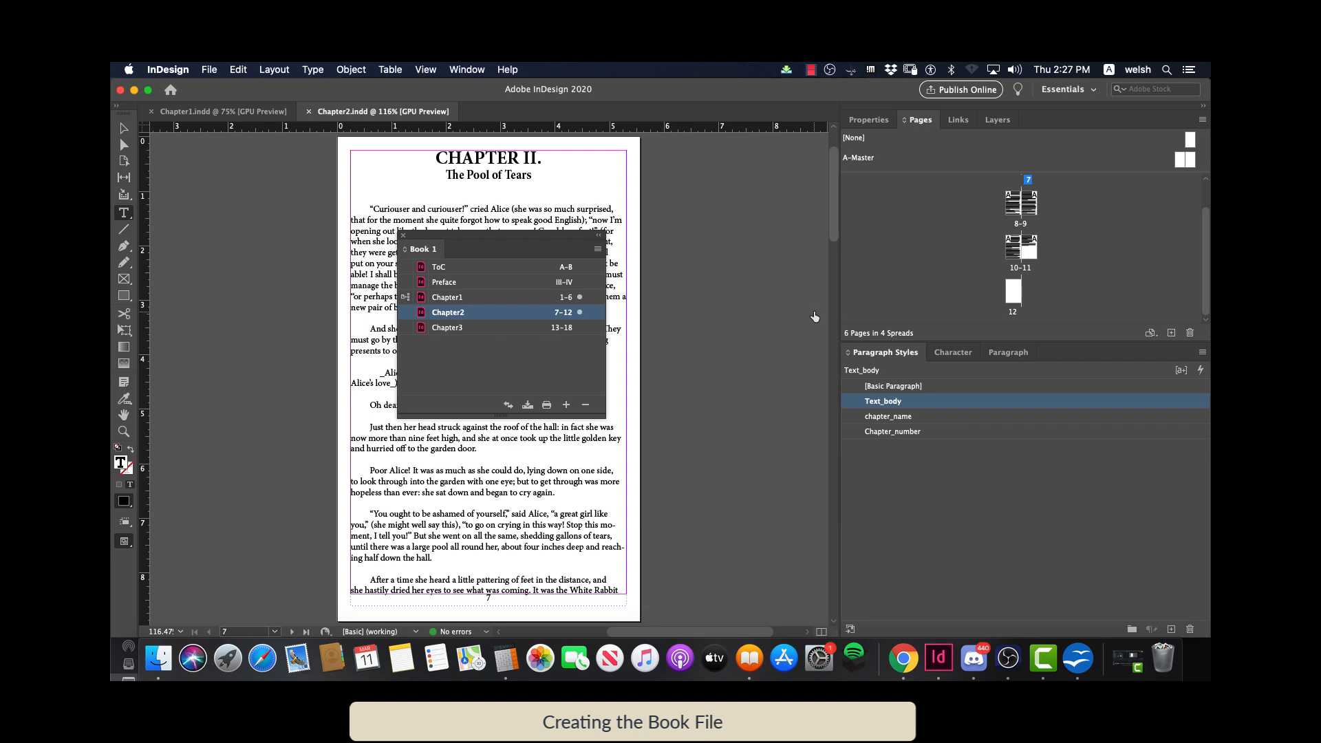
{"action": "left_click", "coordinate": [463, 271]}
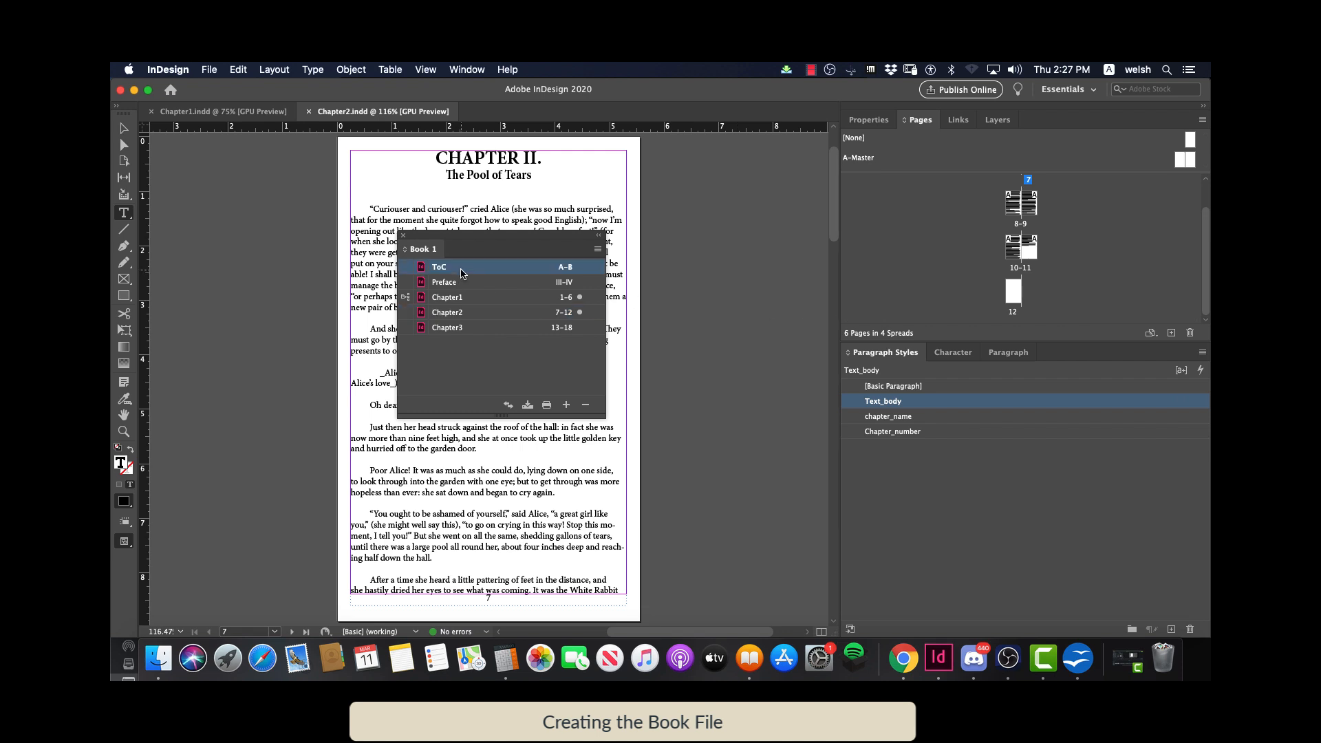
{"action": "double_click", "coordinate": [486, 271]}
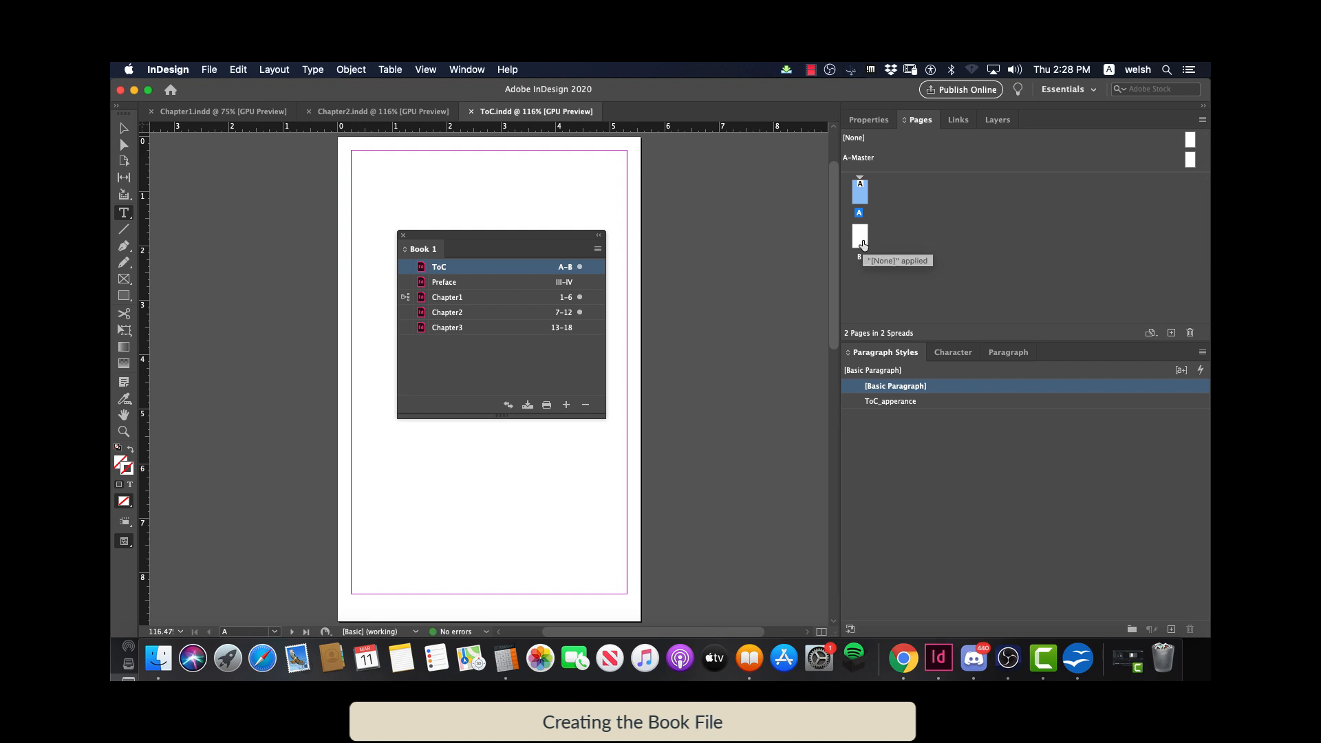
Open Preface from the book and try to delete its blank second page
{"action": "double_click", "coordinate": [485, 284]}
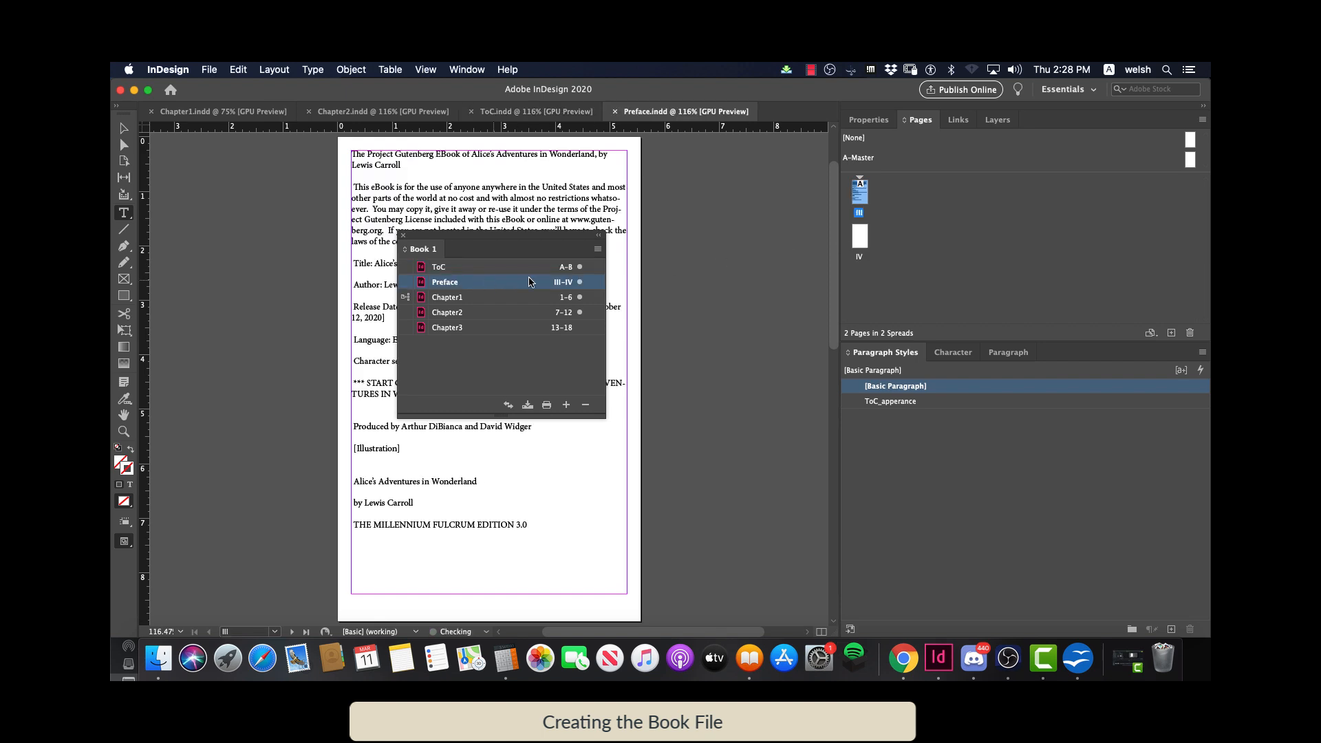
{"action": "left_click", "coordinate": [859, 237]}
{"action": "left_click_drag", "start_coordinate": [1185, 338], "coordinate": [1186, 337]}
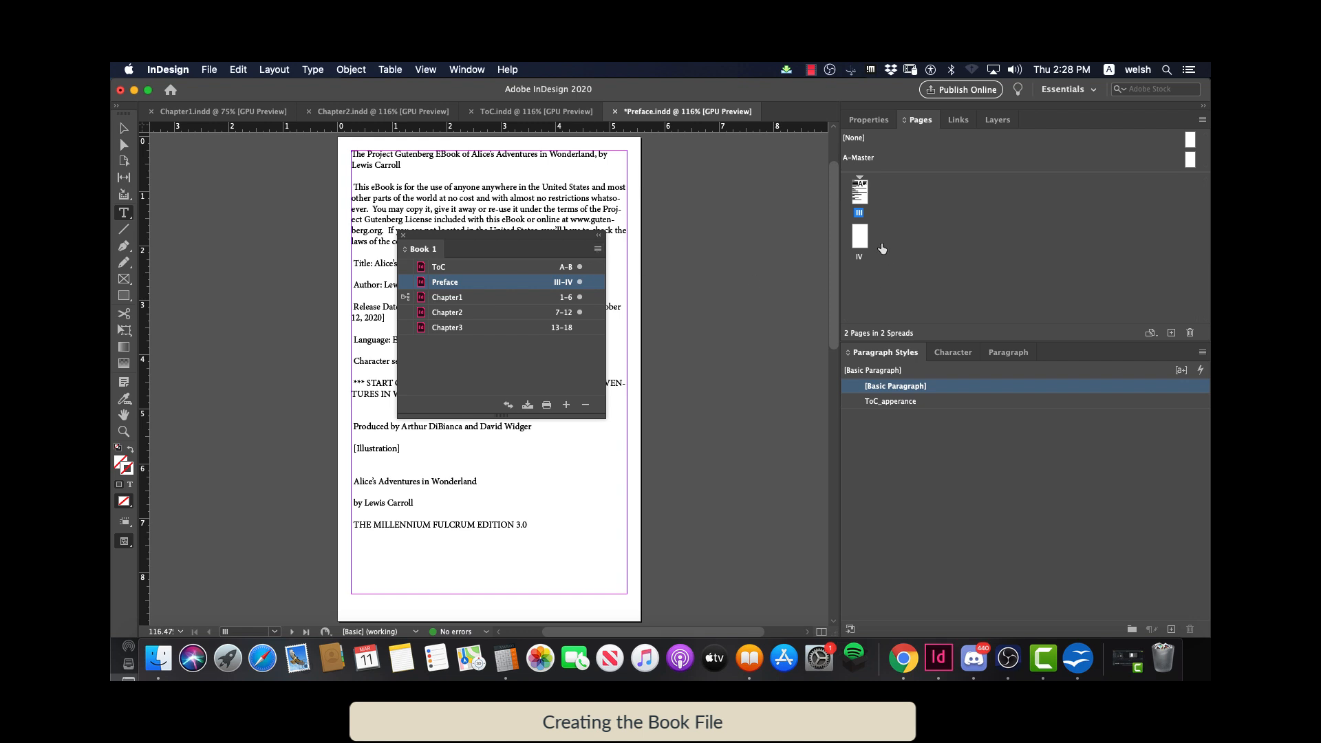
Update all numbers across the book
{"action": "left_click", "coordinate": [598, 251]}
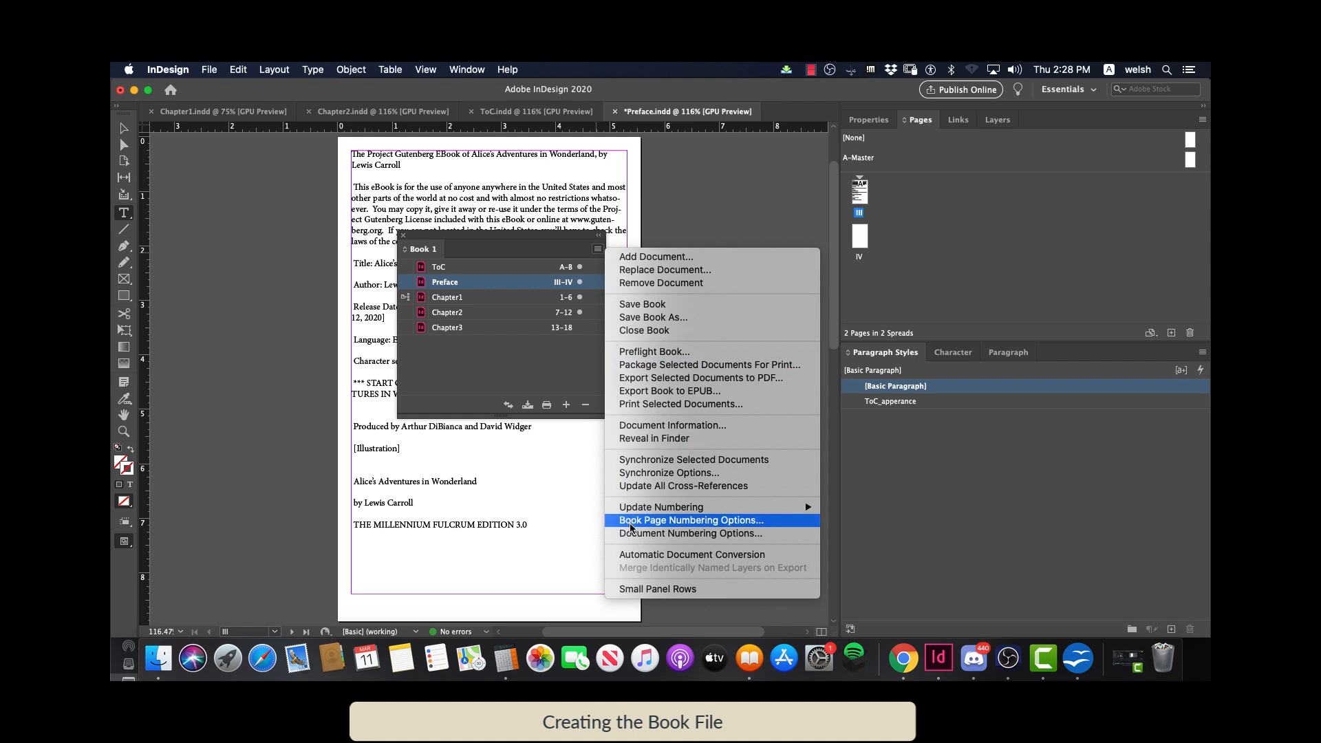
{"action": "mouse_move", "coordinate": [627, 513]}
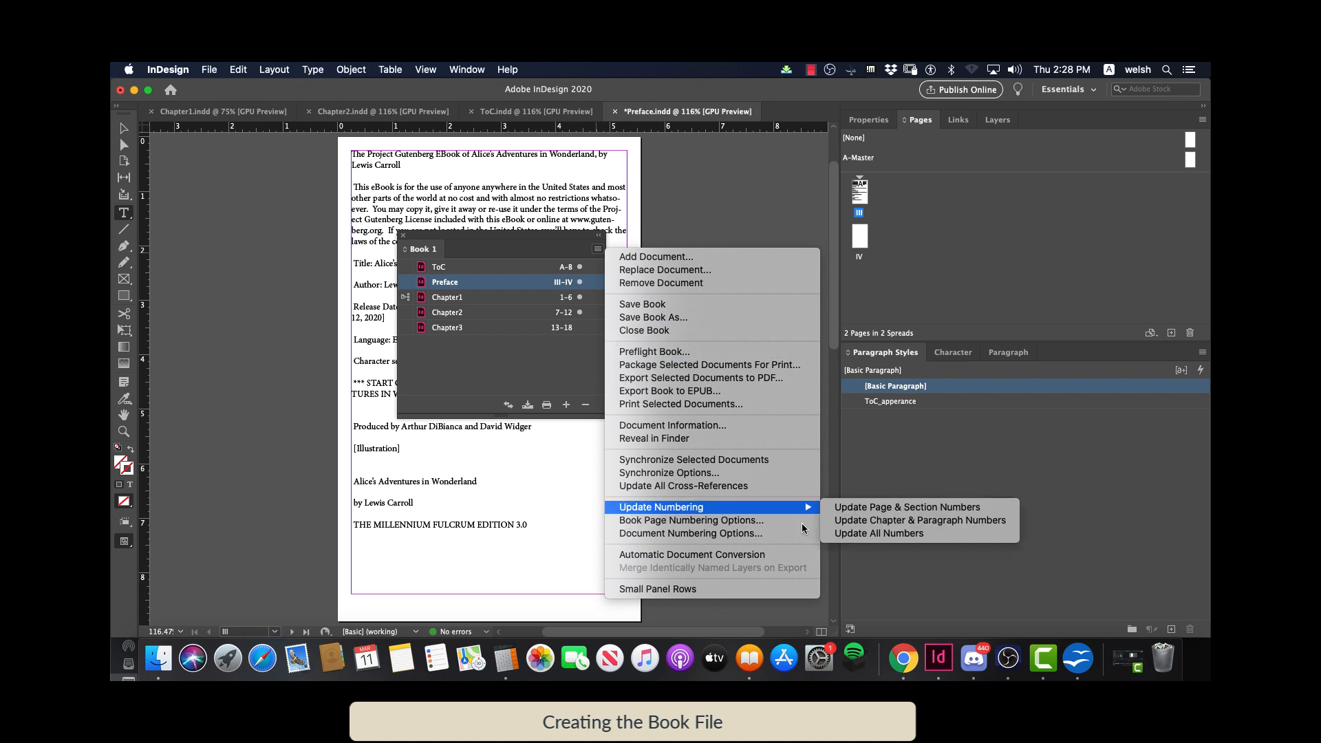
{"action": "left_click", "coordinate": [885, 535]}
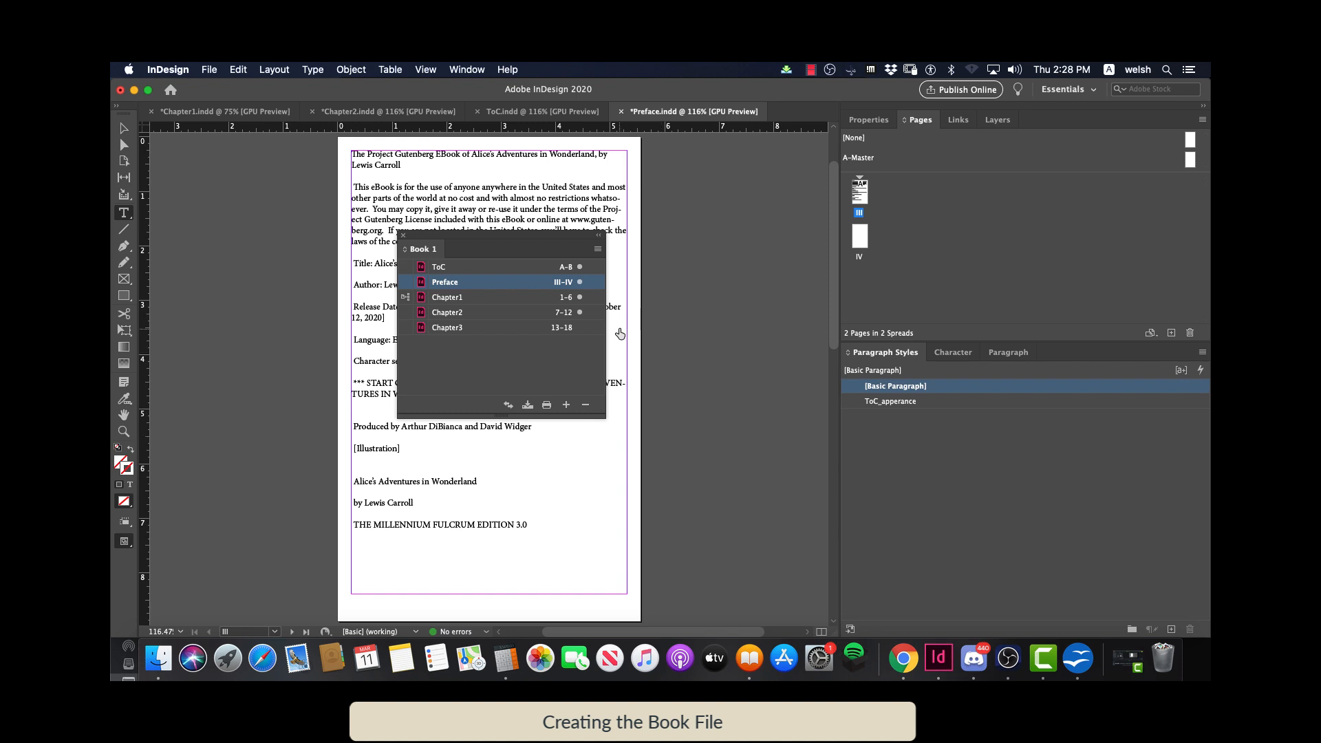
{"action": "scroll", "coordinate": [540, 575], "scroll_direction": "down", "scroll_amount": 2}
{"action": "scroll", "coordinate": [540, 582], "scroll_direction": "up", "scroll_amount": 3}
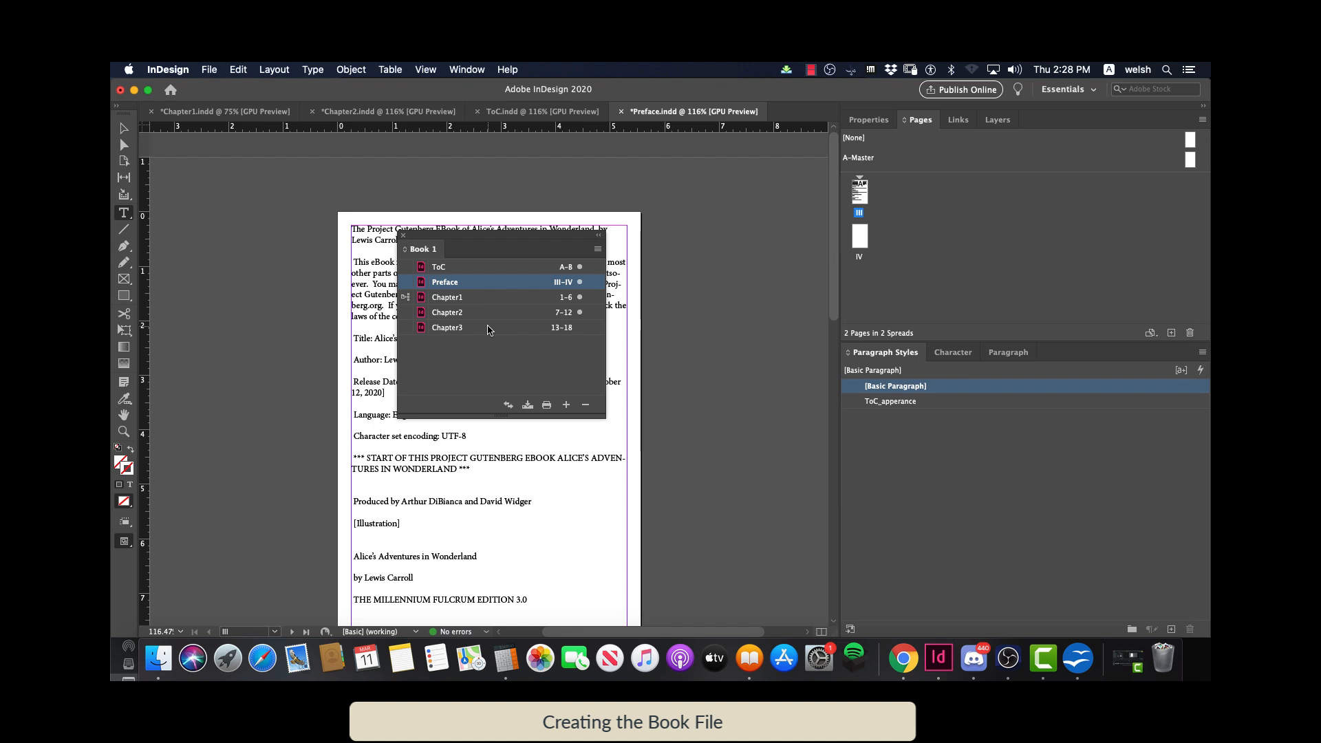
Change the book's page order to continue from the previous document
{"action": "left_click", "coordinate": [225, 113]}
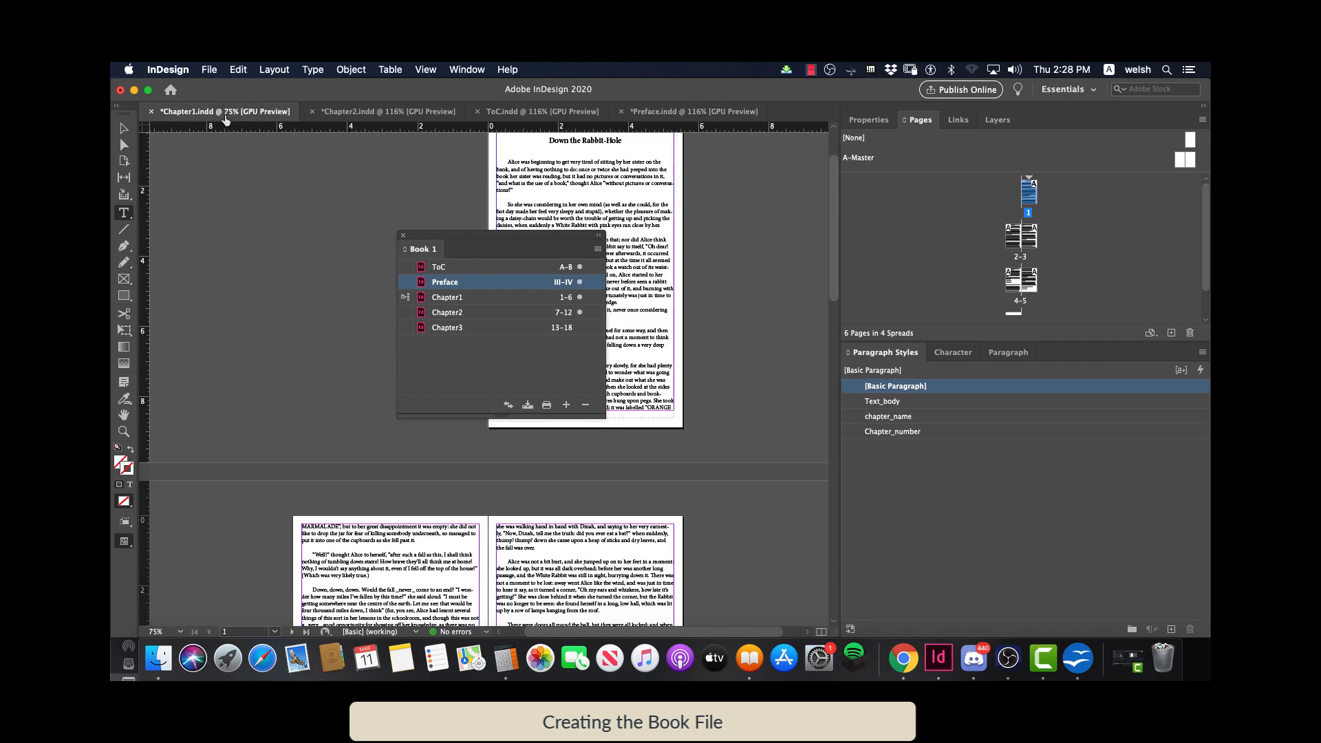
{"action": "left_click", "coordinate": [598, 250]}
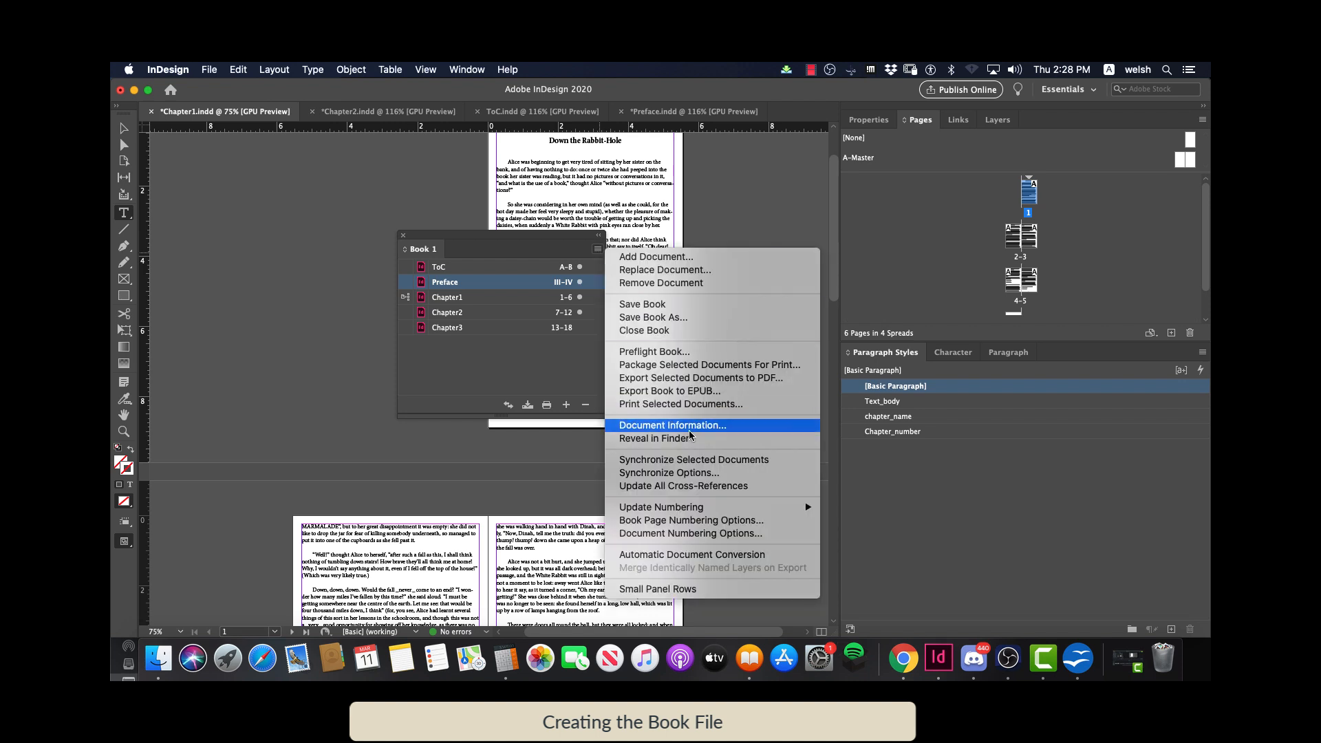
{"action": "left_click", "coordinate": [699, 526]}
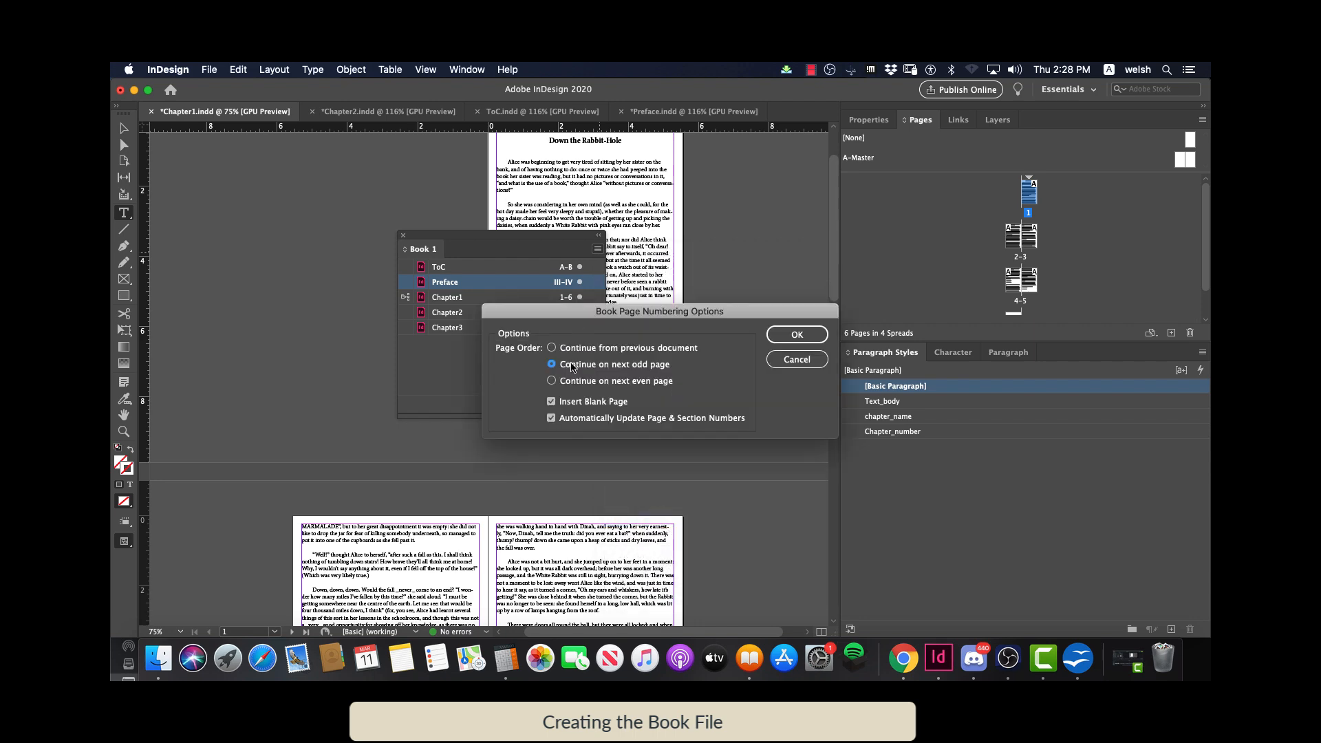
{"action": "left_click", "coordinate": [551, 347]}
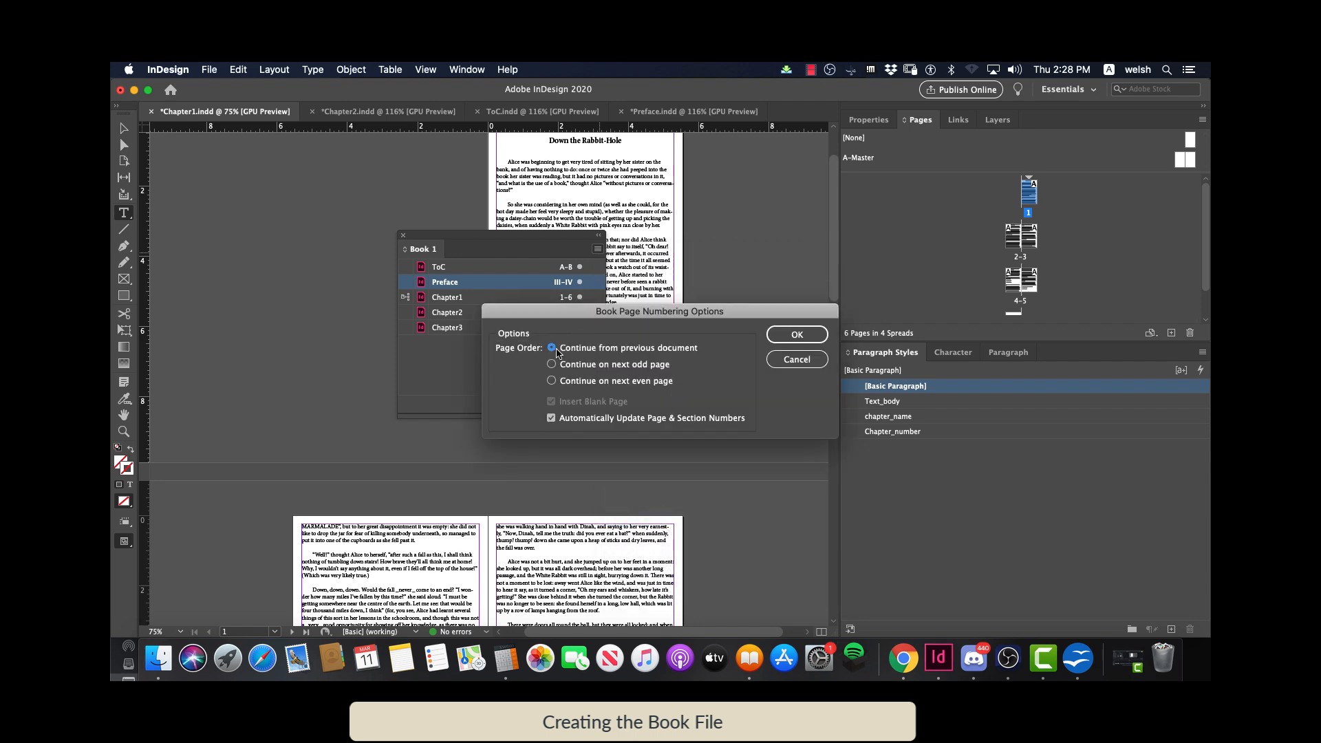
{"action": "left_click", "coordinate": [796, 335]}
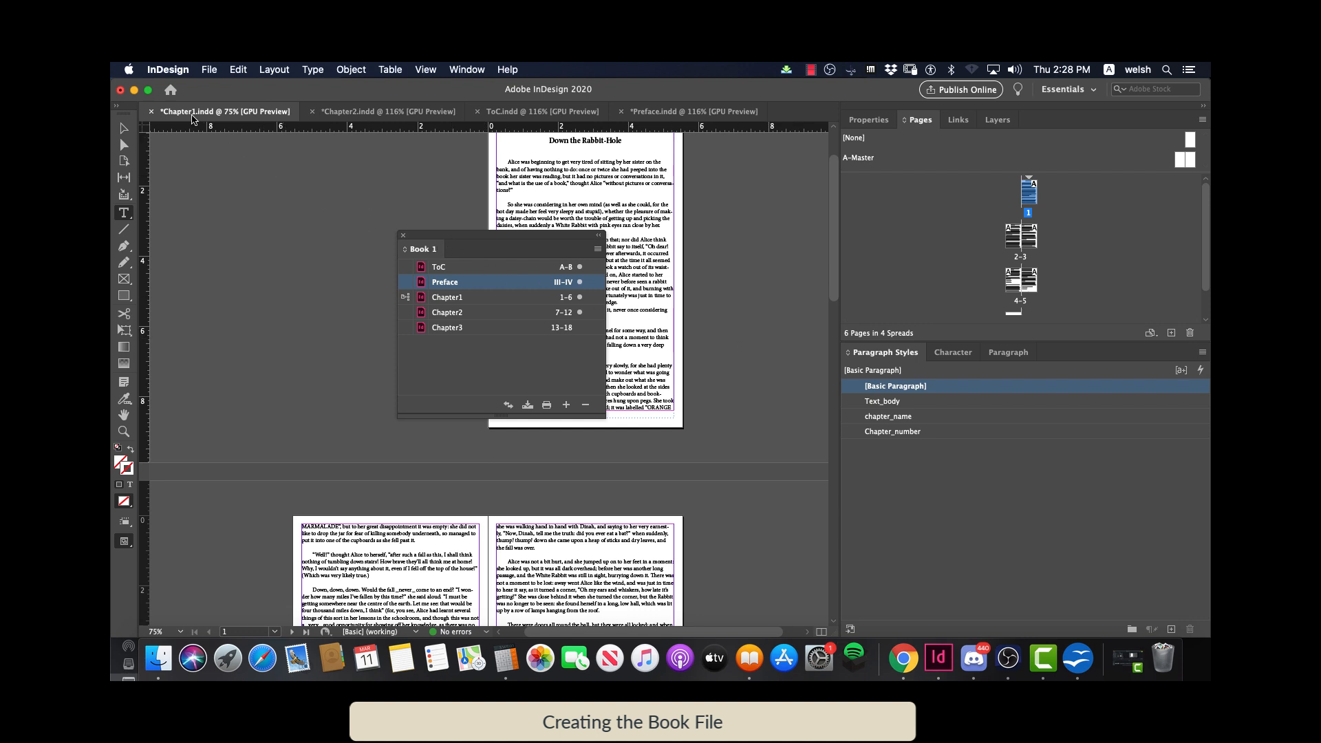
Save the Chapter1, Chapter2 and Preface documents
{"action": "left_click", "coordinate": [208, 70]}
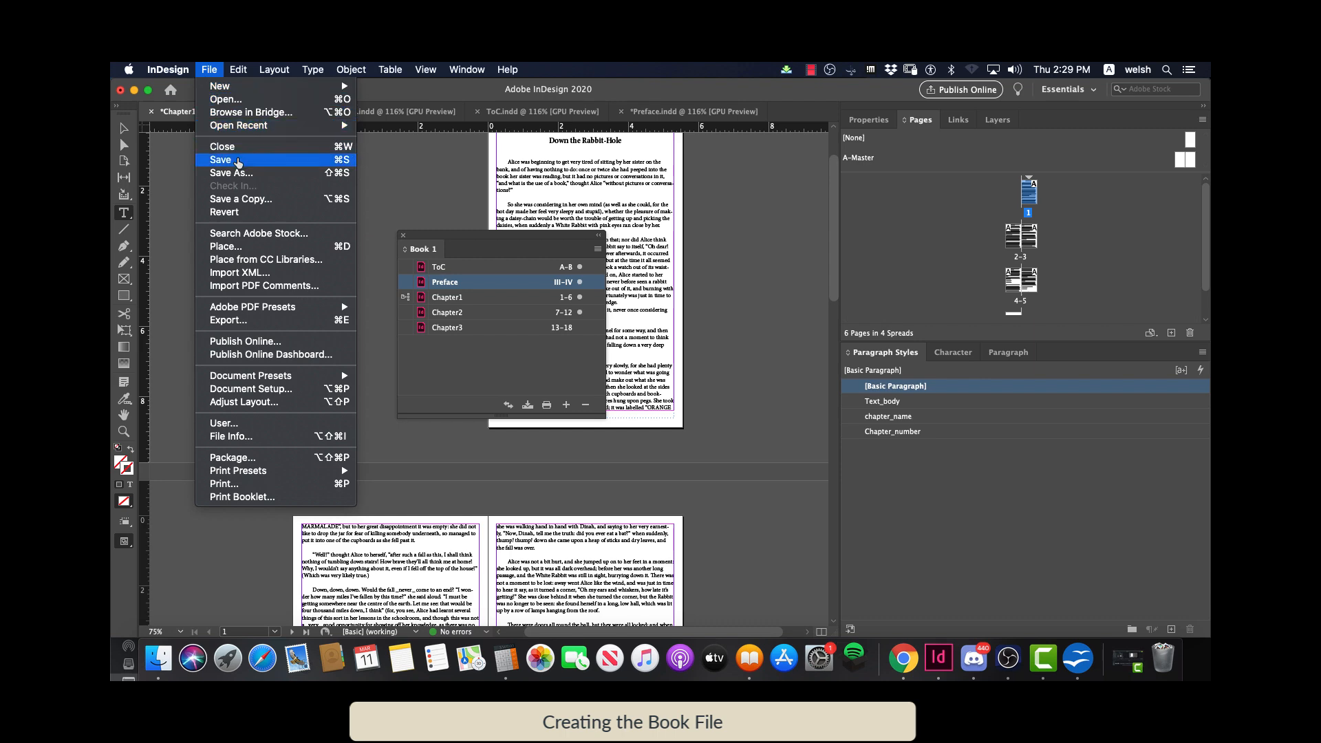
{"action": "left_click", "coordinate": [237, 163]}
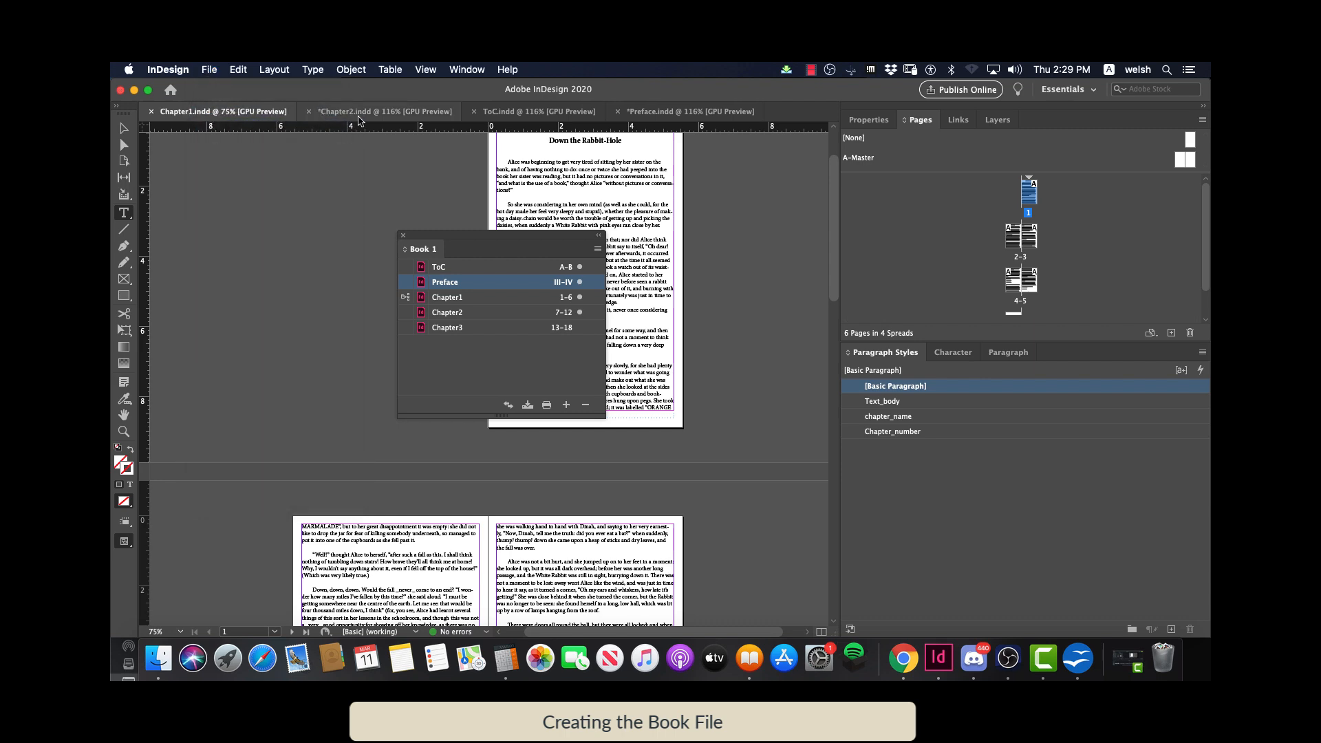
{"action": "left_click", "coordinate": [318, 112]}
{"action": "left_click", "coordinate": [209, 69]}
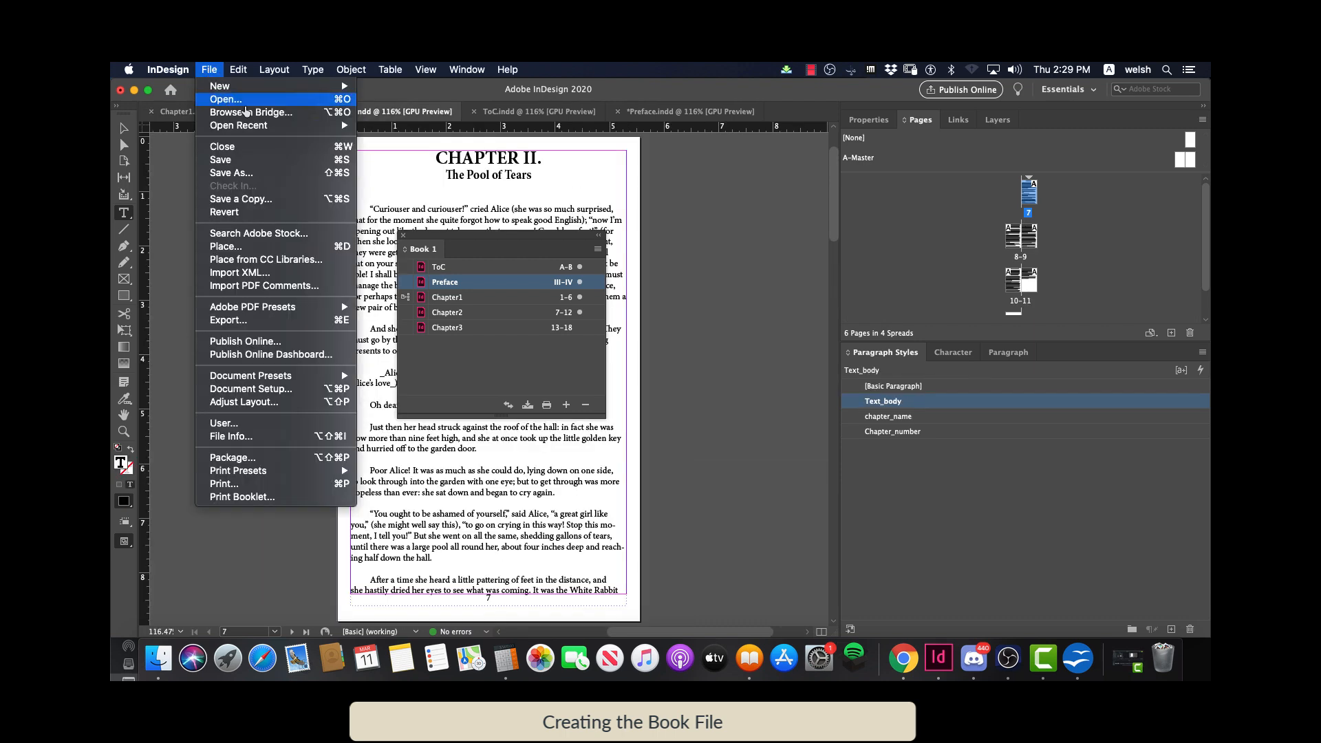
{"action": "left_click", "coordinate": [245, 159]}
{"action": "left_click", "coordinate": [678, 117]}
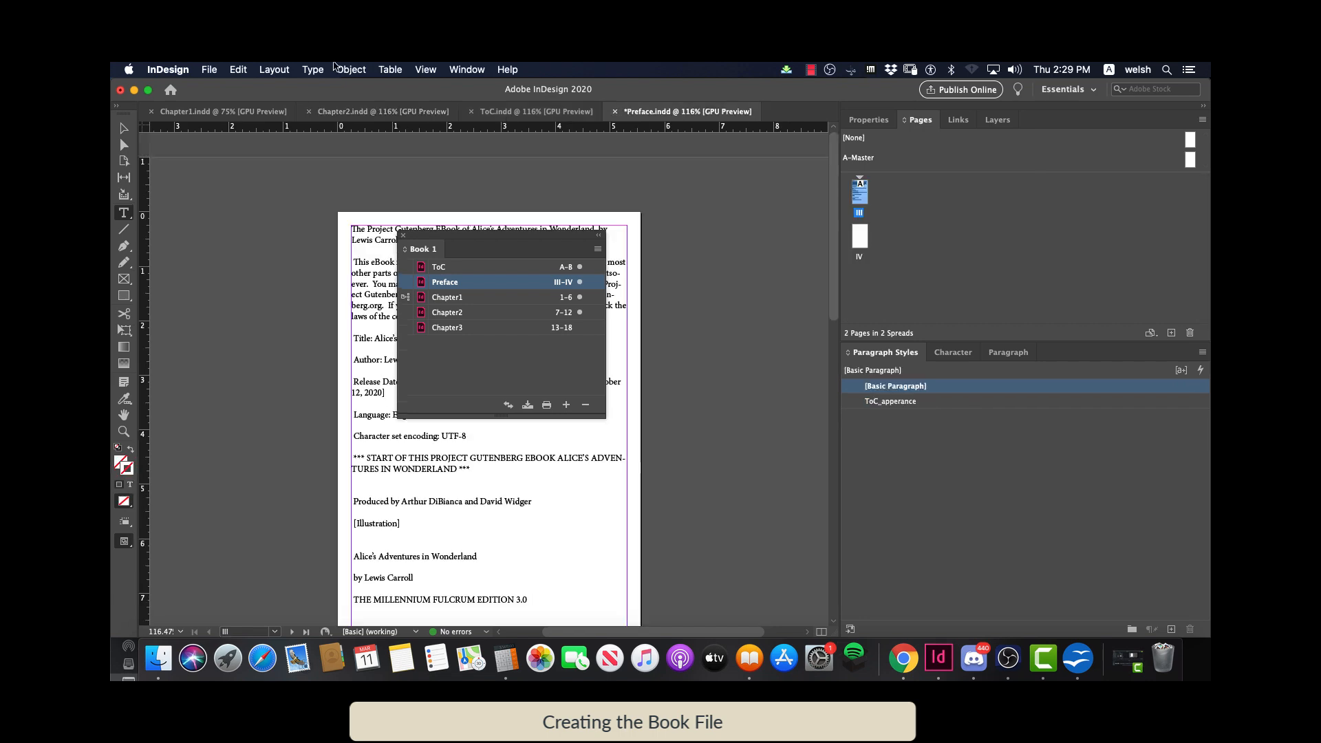
{"action": "left_click", "coordinate": [208, 69]}
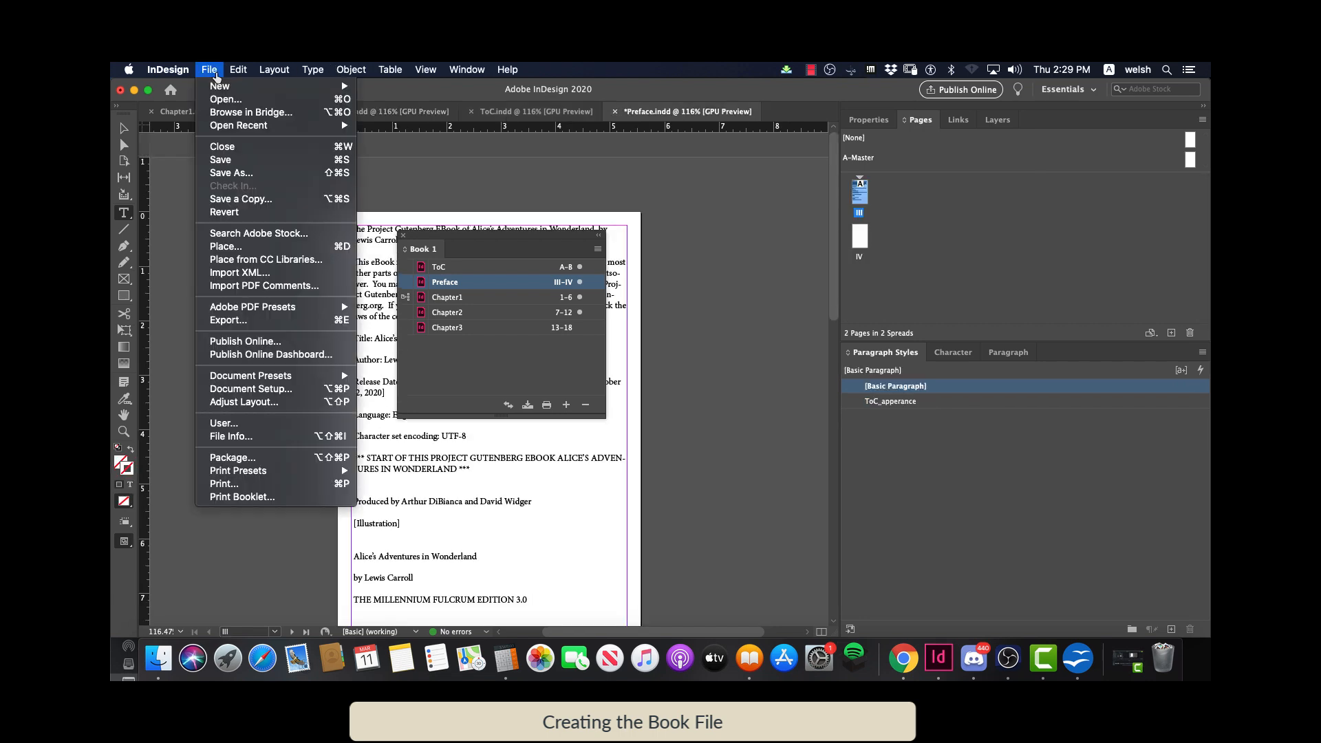
{"action": "left_click", "coordinate": [254, 159]}
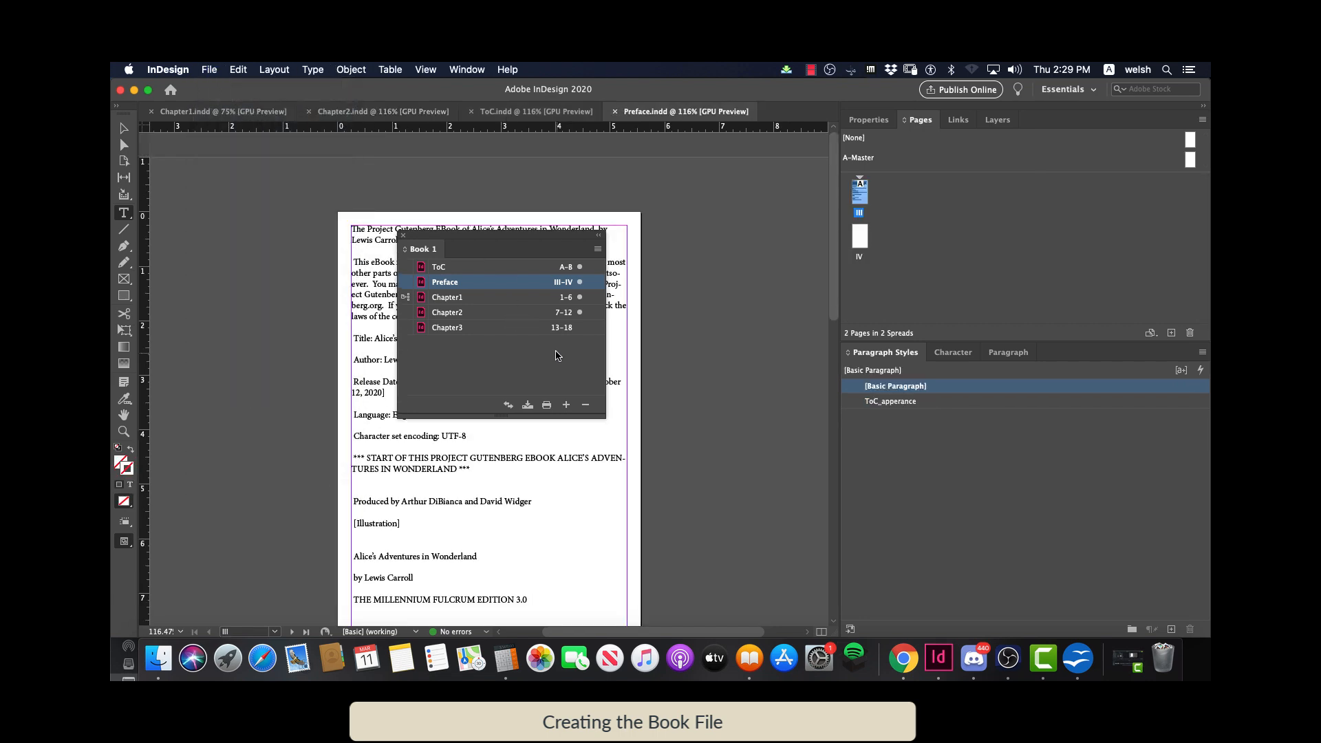
Delete the blank second page from both the ToC and Preface documents
{"action": "double_click", "coordinate": [462, 267]}
{"action": "left_click", "coordinate": [864, 252]}
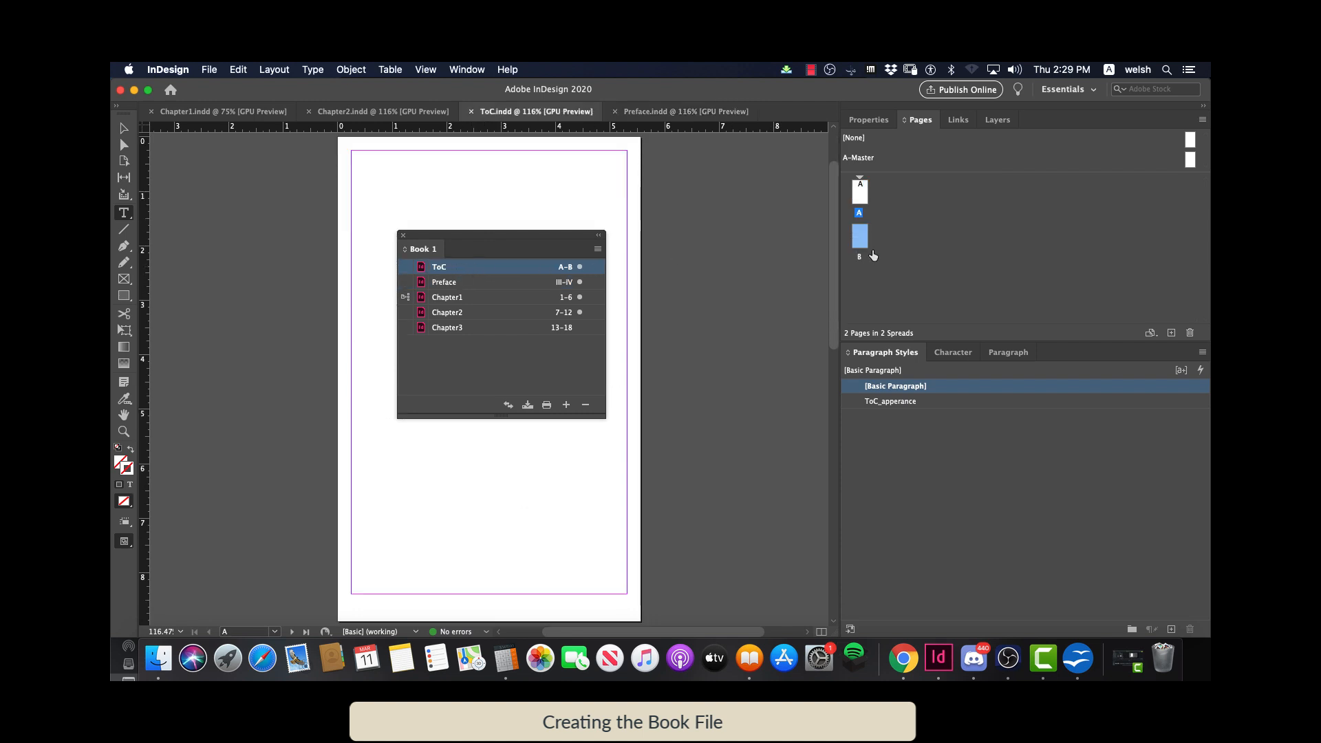
{"action": "left_click_drag", "start_coordinate": [859, 245], "coordinate": [1191, 332]}
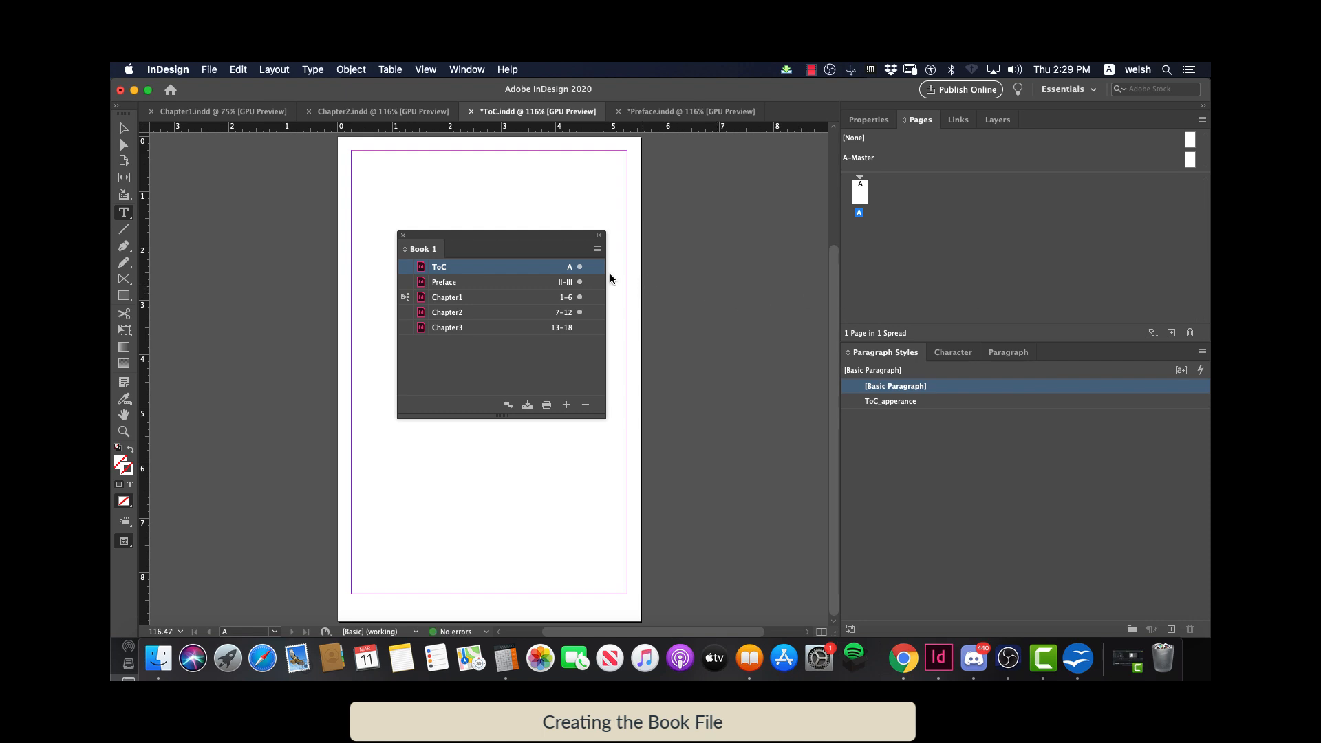
{"action": "double_click", "coordinate": [494, 283]}
{"action": "left_click", "coordinate": [860, 238]}
{"action": "left_click_drag", "start_coordinate": [1064, 294], "coordinate": [1190, 333]}
{"action": "left_click", "coordinate": [589, 352]}
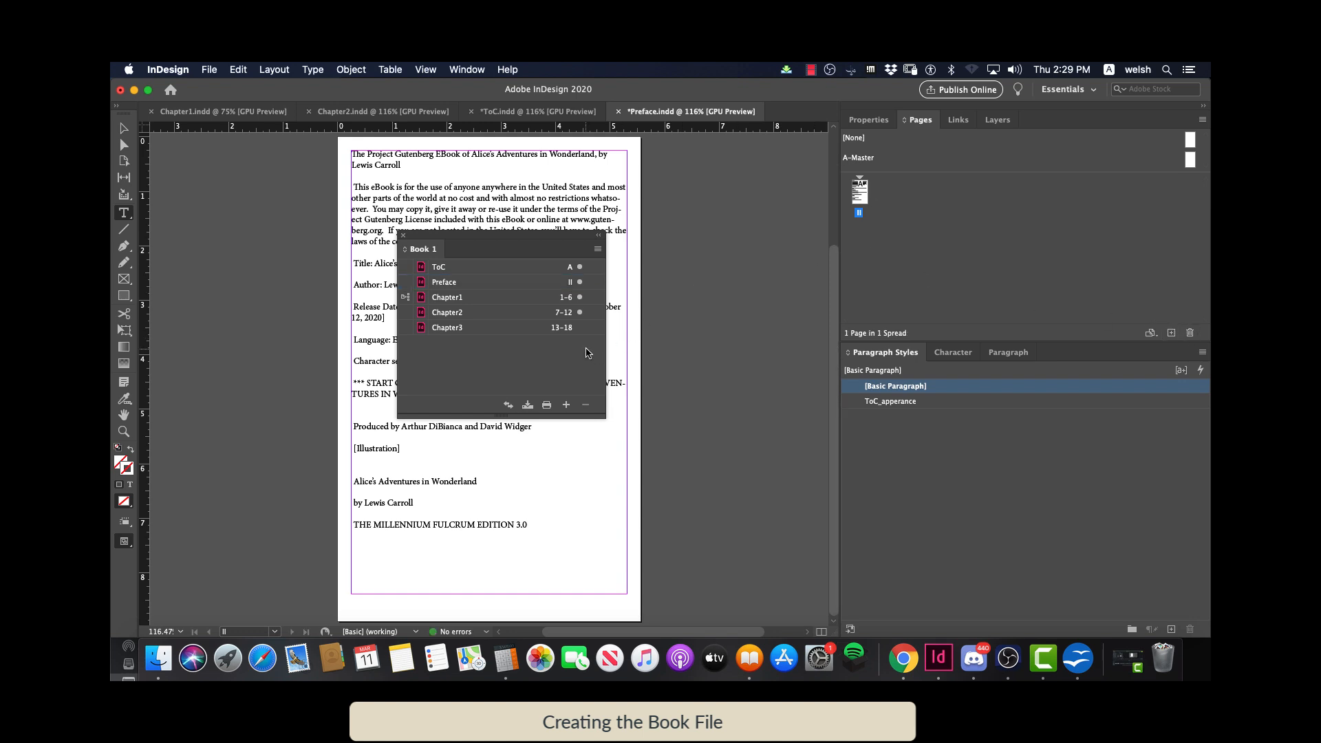
Save the Preface and ToC documents and the Book 1 file, and switch back to Preface
{"action": "left_click", "coordinate": [209, 69]}
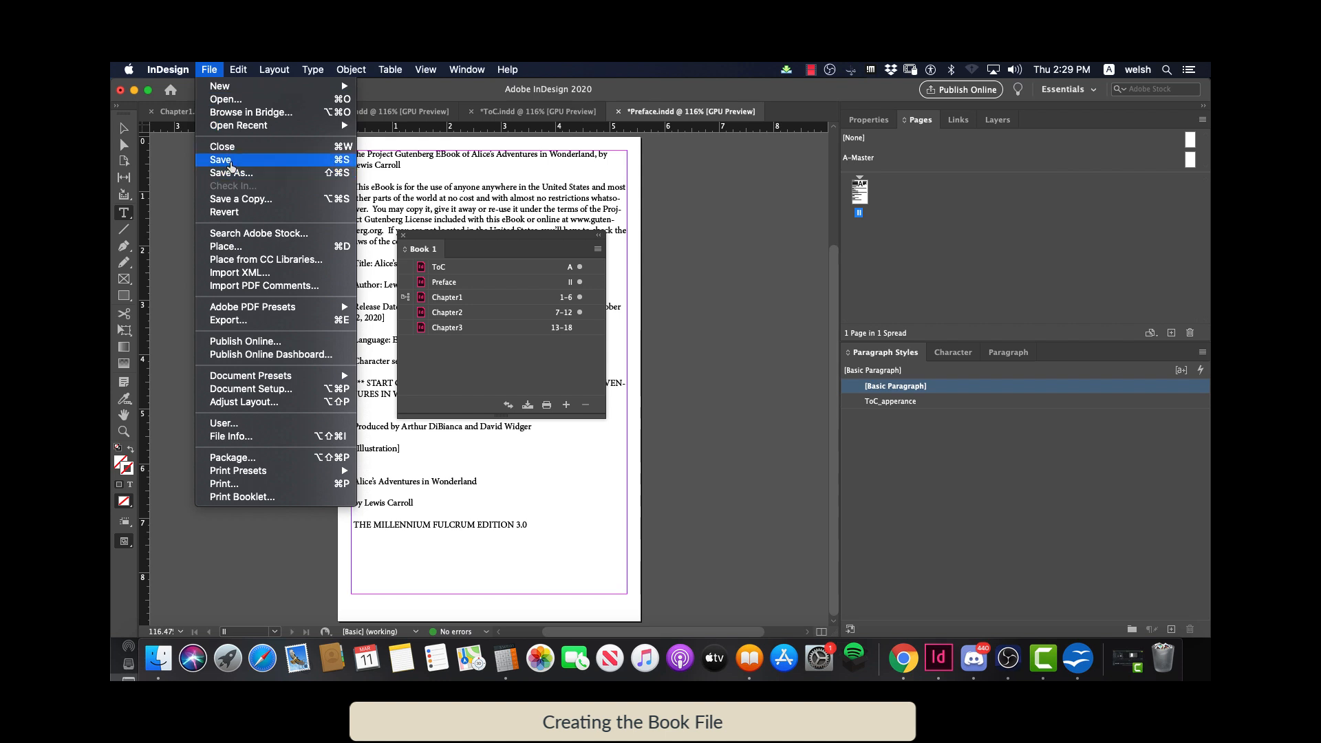
{"action": "left_click", "coordinate": [230, 165]}
{"action": "left_click", "coordinate": [523, 112]}
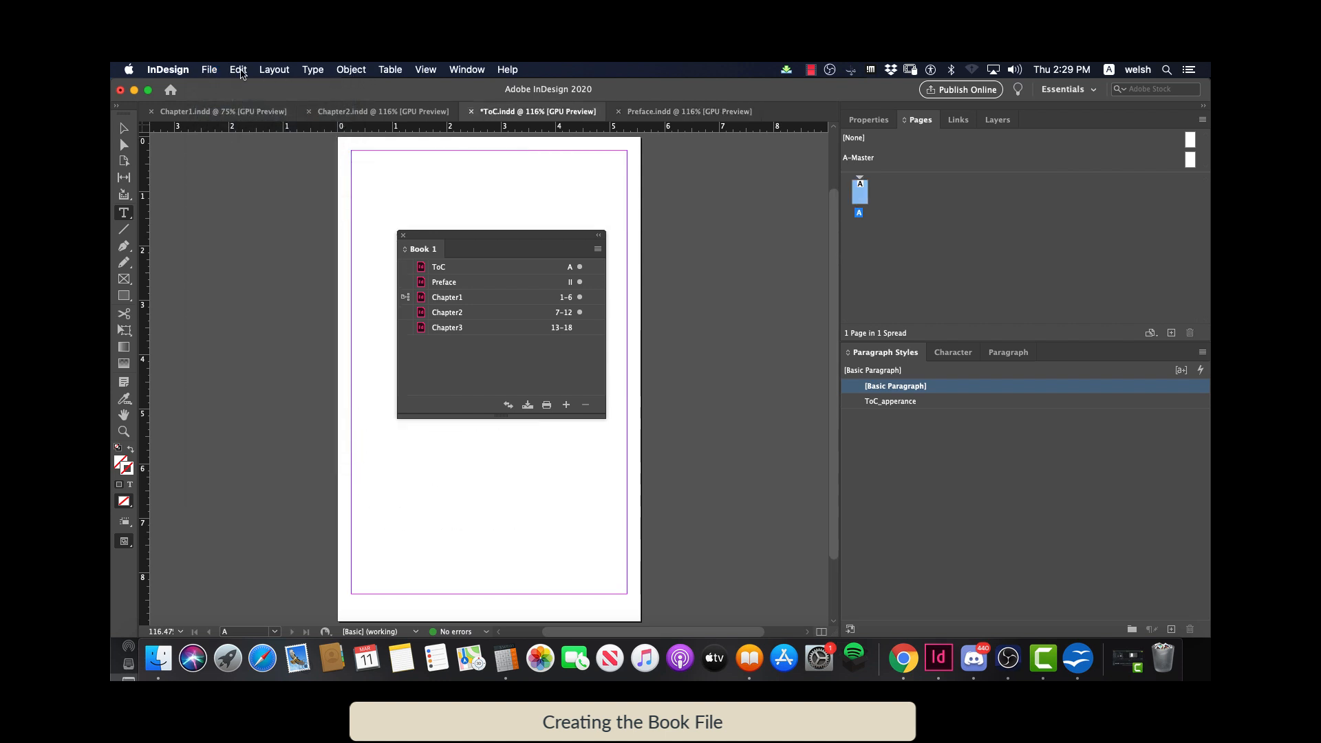
{"action": "left_click", "coordinate": [209, 69]}
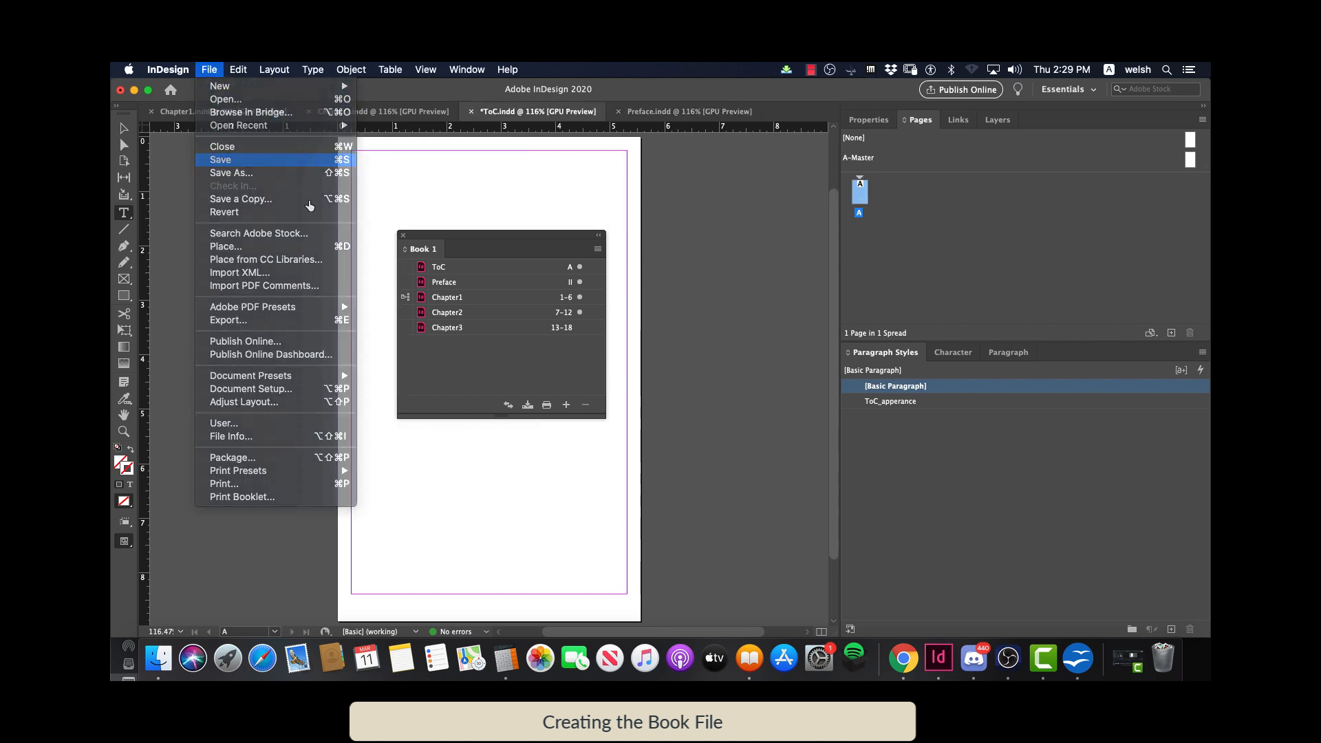
{"action": "left_click", "coordinate": [268, 161]}
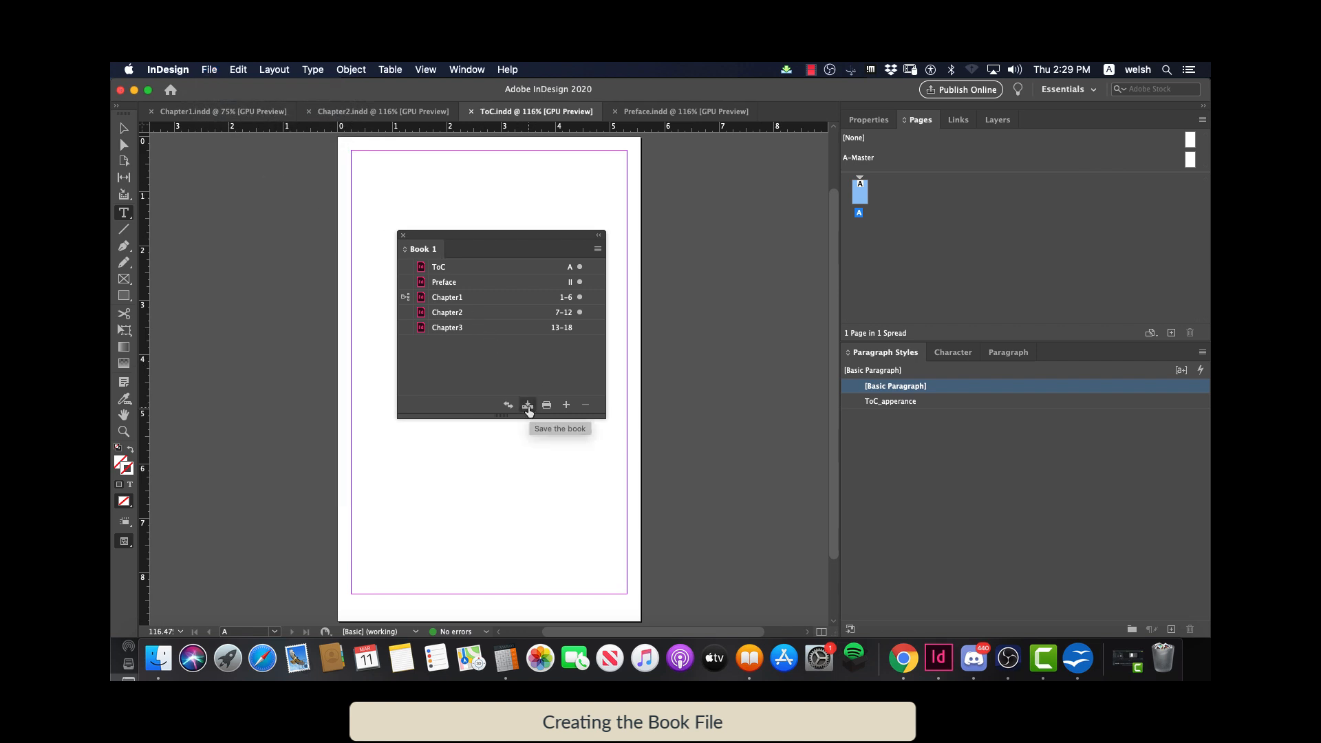
{"action": "left_click", "coordinate": [528, 406]}
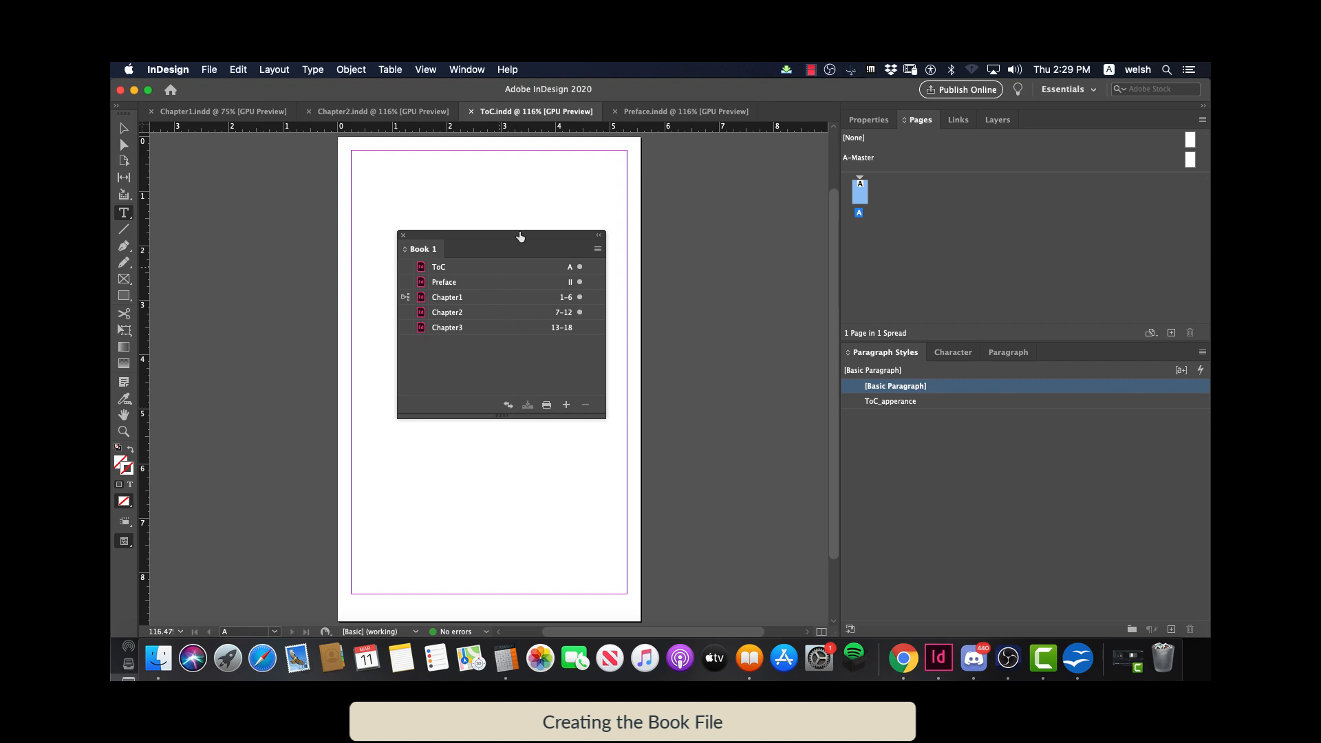
{"action": "left_click", "coordinate": [659, 112]}
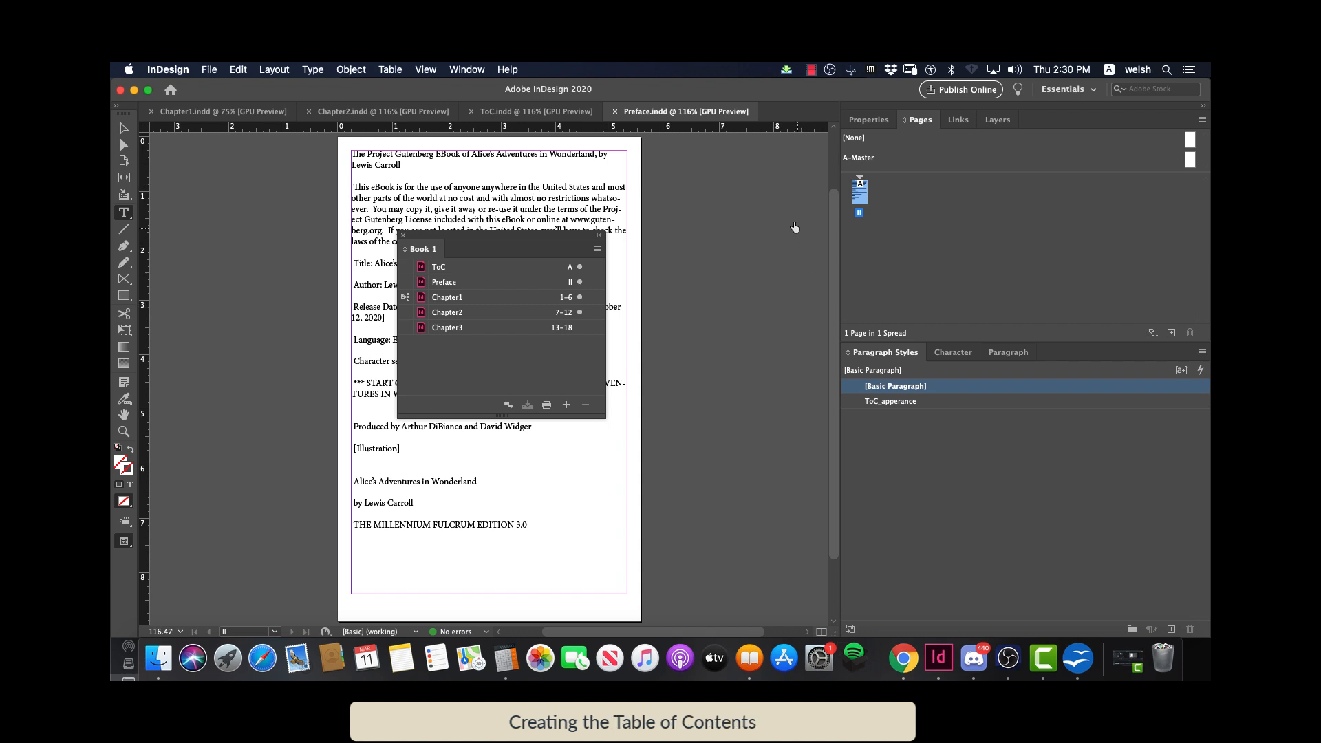
In the ToC document, start a new table of contents style and clear its title
{"action": "left_click", "coordinate": [511, 117]}
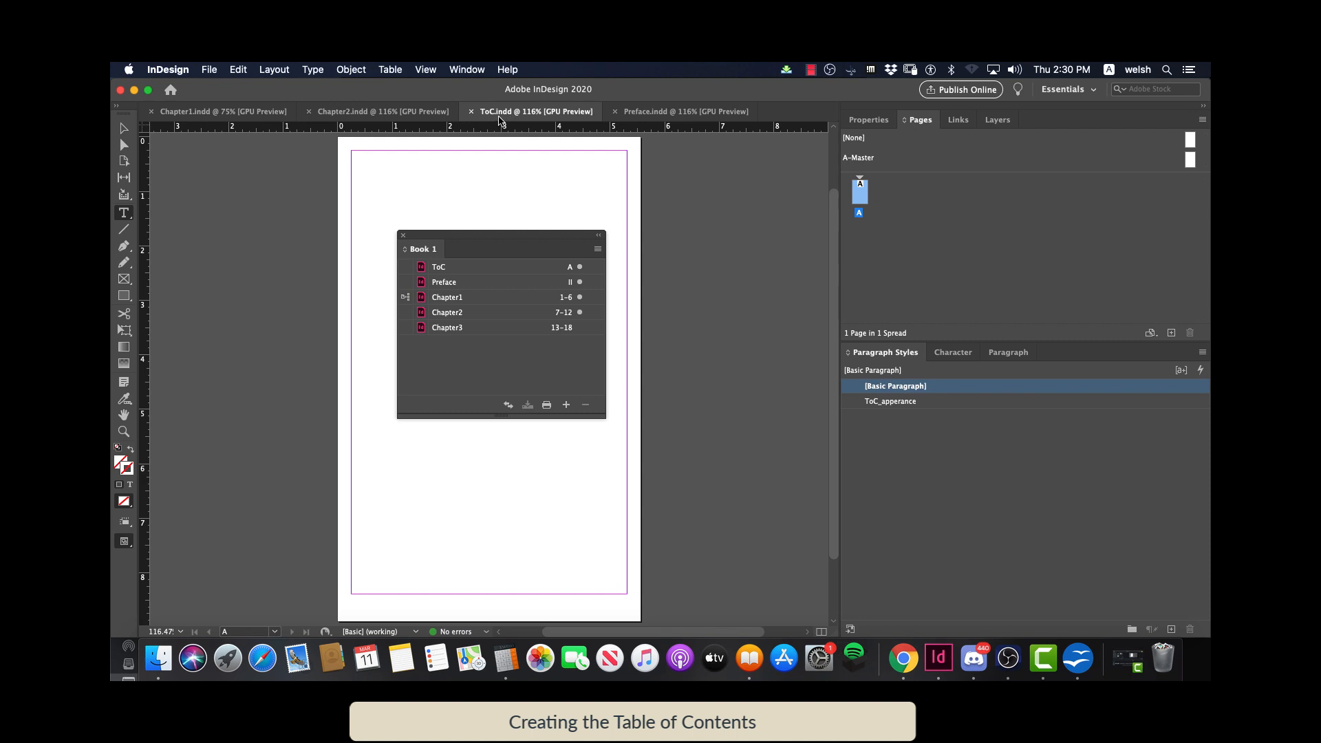
{"action": "left_click", "coordinate": [446, 271]}
{"action": "left_click_drag", "start_coordinate": [461, 237], "coordinate": [760, 285]}
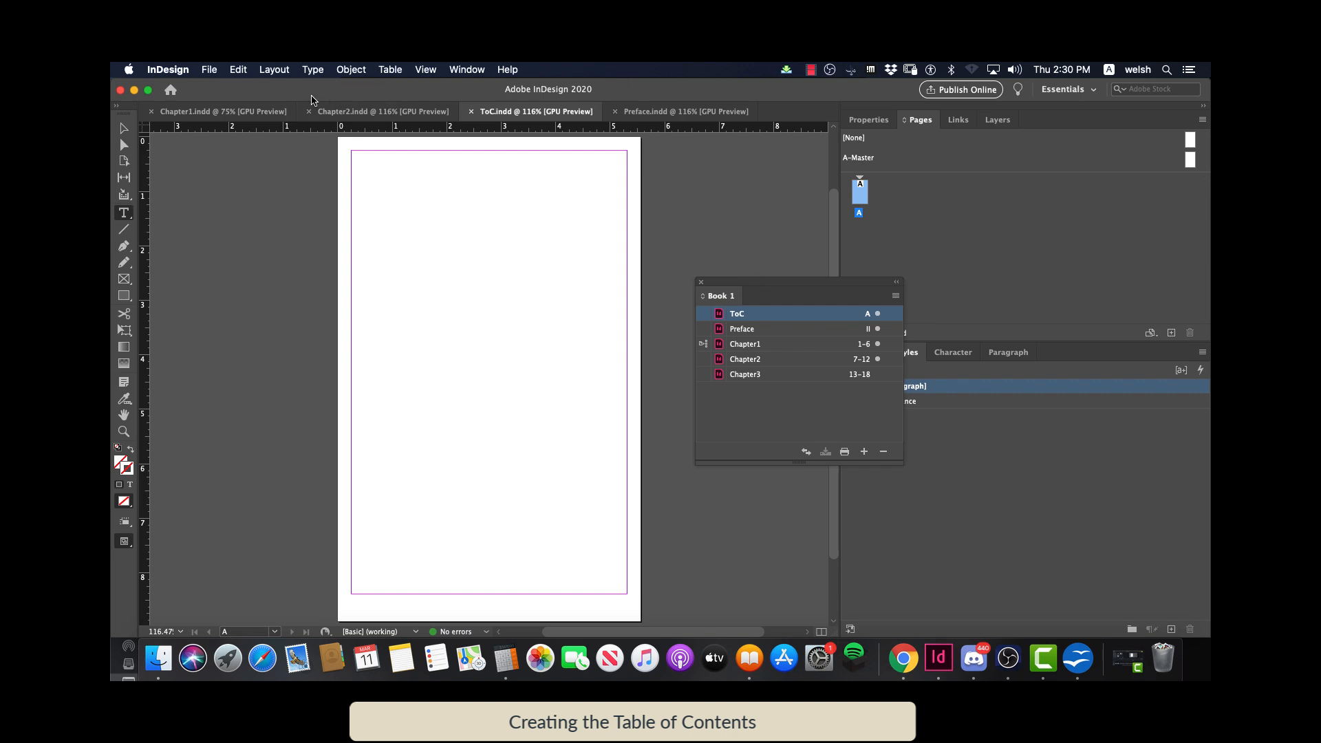
{"action": "left_click", "coordinate": [269, 71]}
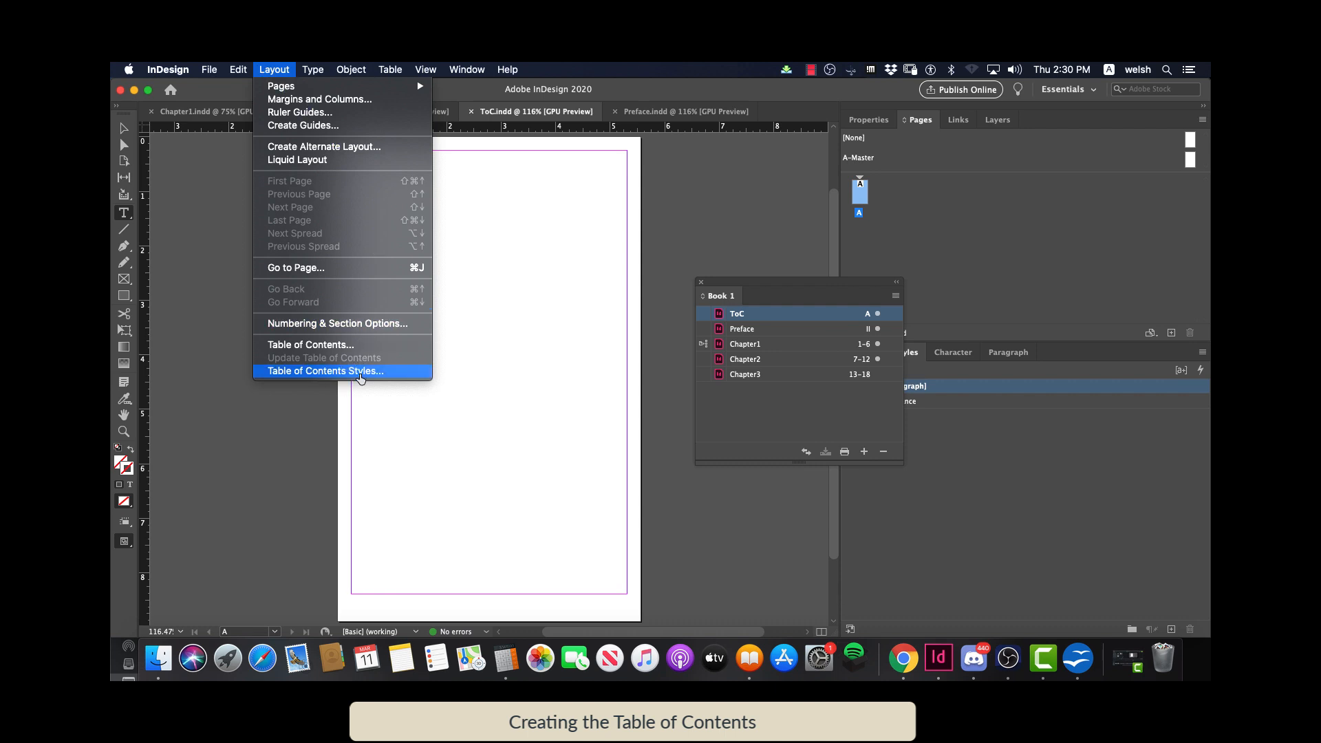
{"action": "left_click", "coordinate": [360, 375]}
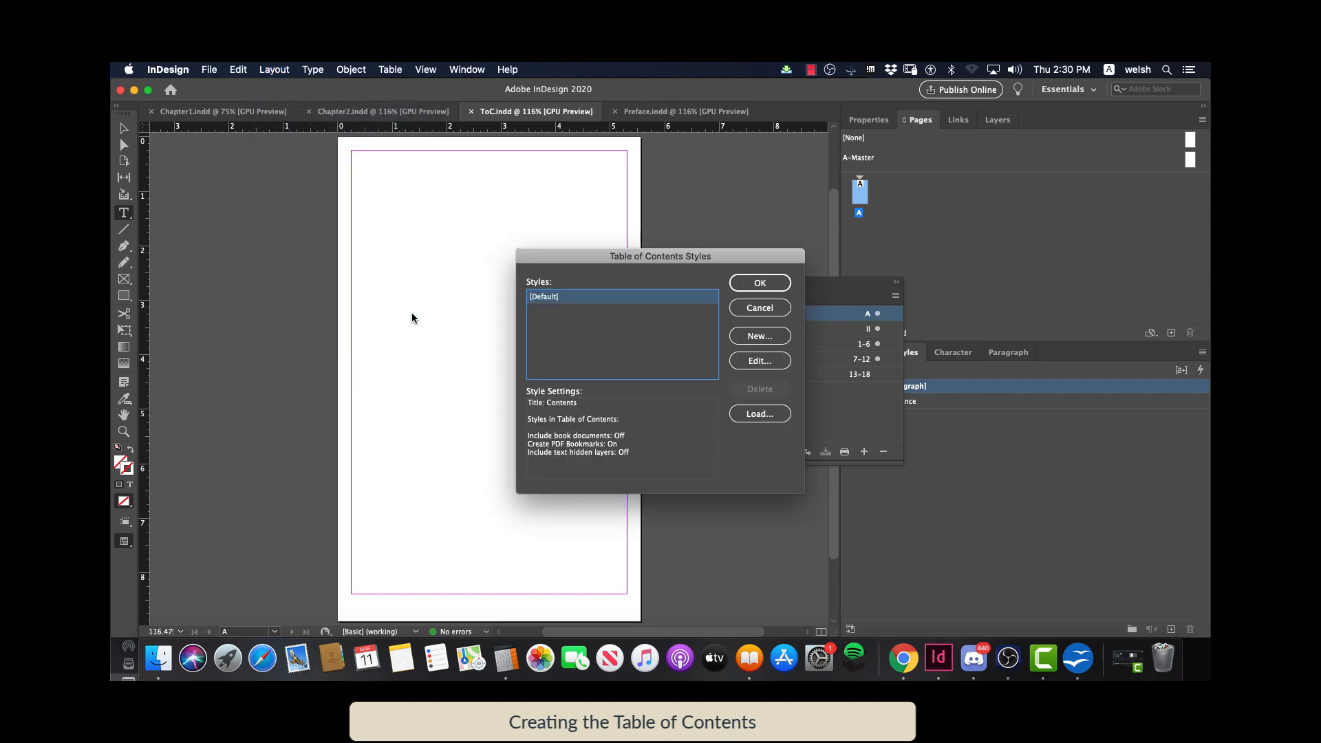
{"action": "left_click_drag", "start_coordinate": [617, 260], "coordinate": [466, 221]}
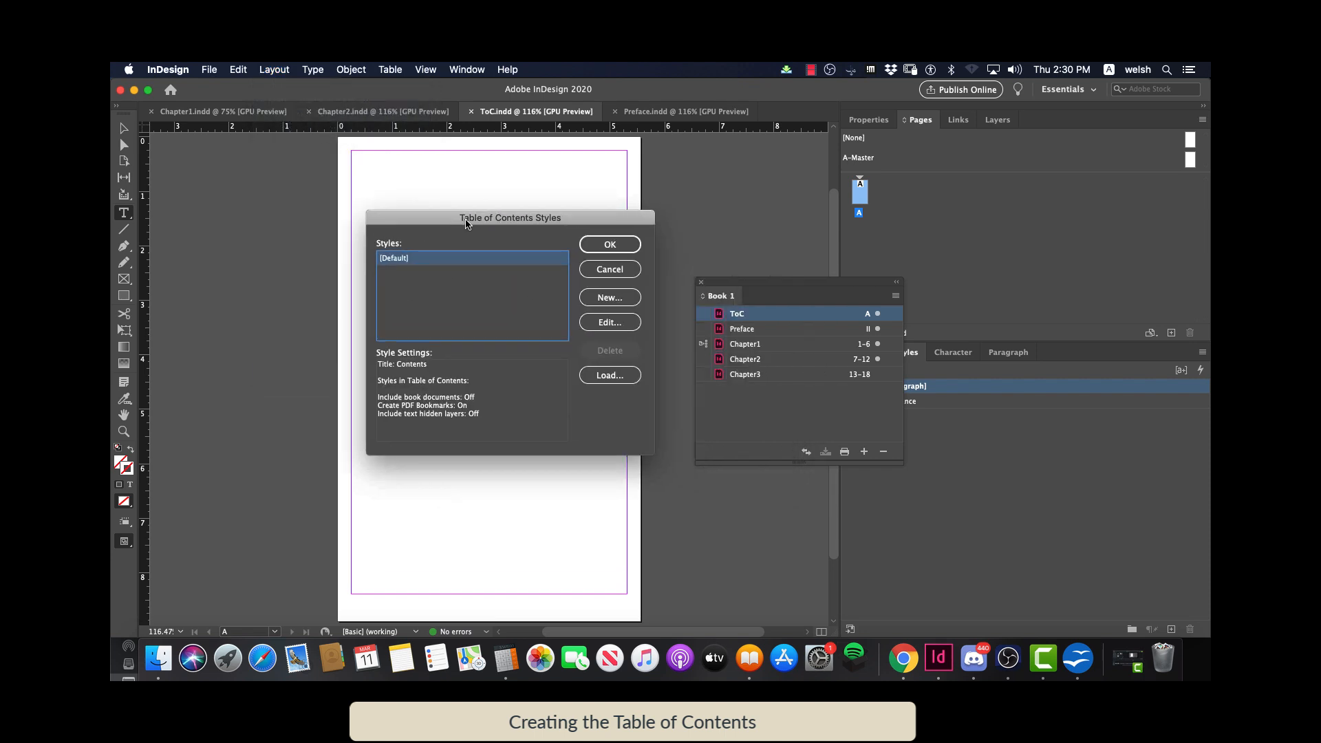
{"action": "left_click", "coordinate": [596, 301]}
{"action": "left_click_drag", "start_coordinate": [642, 400], "coordinate": [334, 187]}
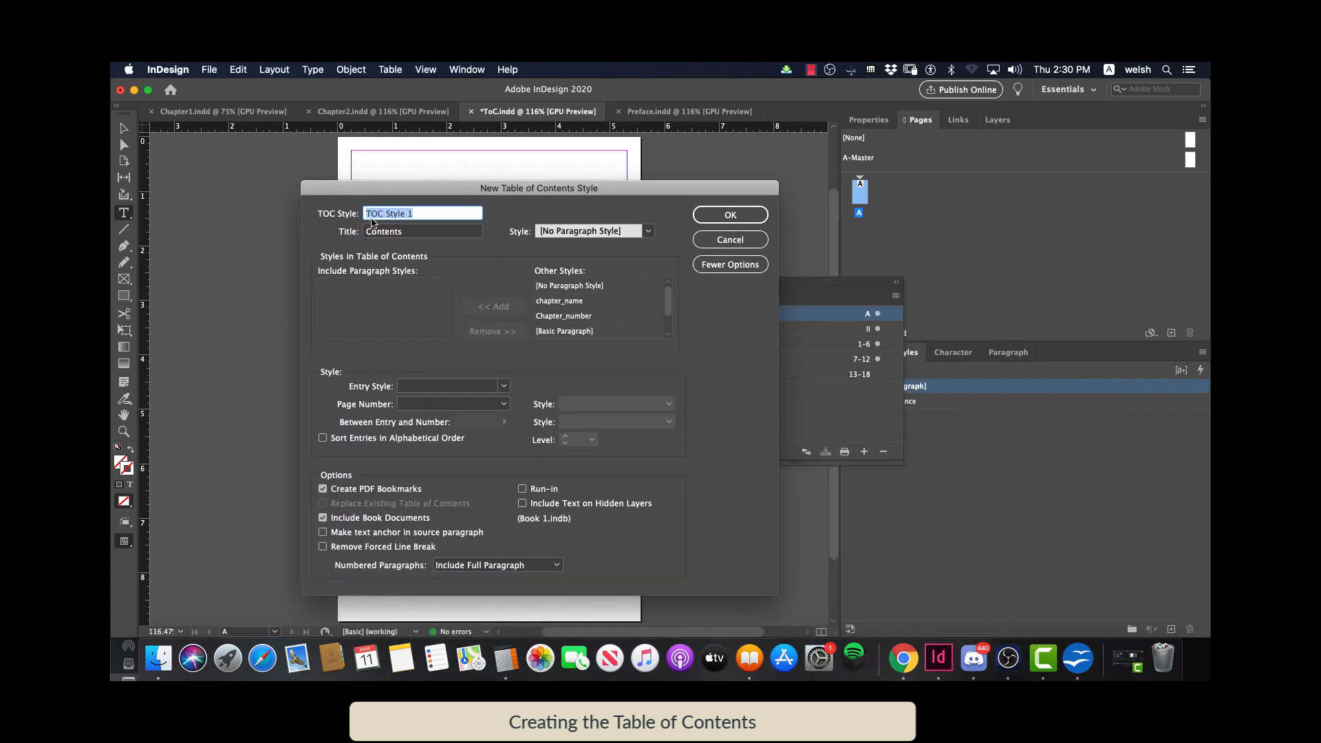
{"action": "left_click", "coordinate": [399, 234]}
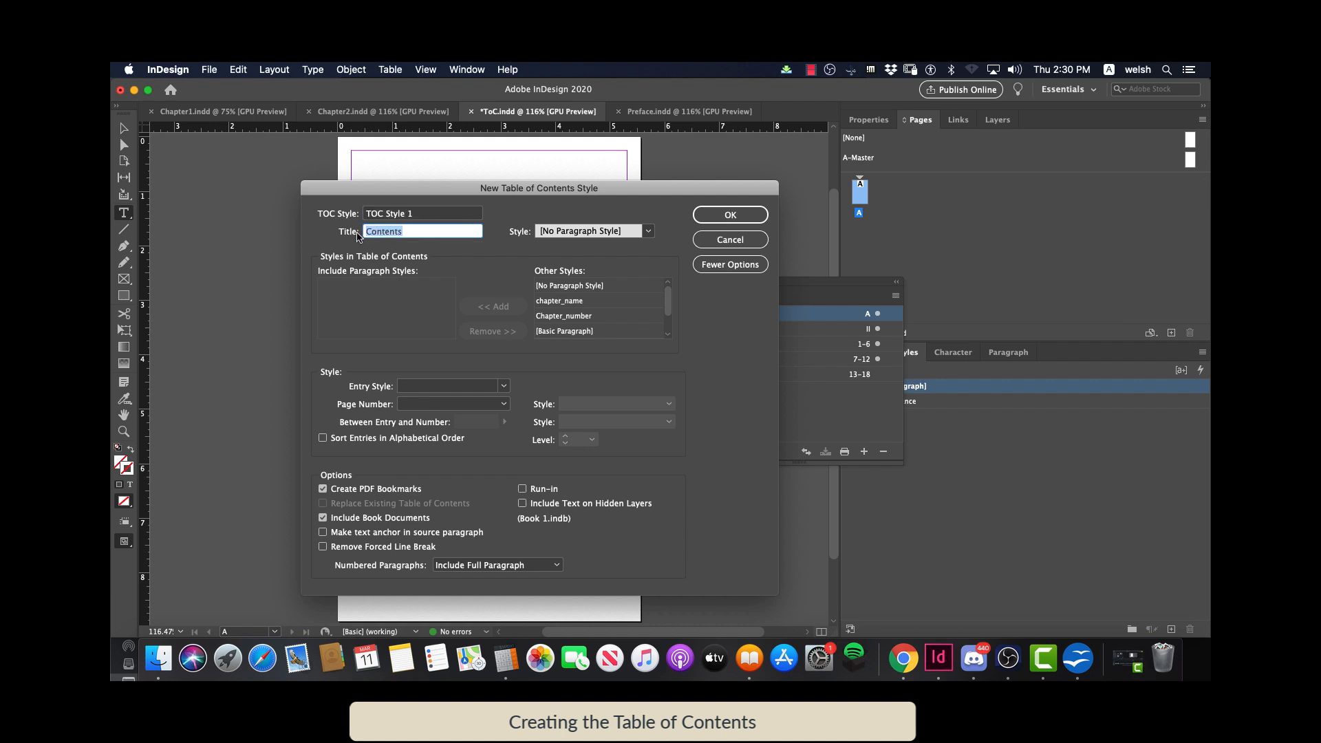
{"action": "key", "text": "BackSpace"}
{"action": "left_click", "coordinate": [418, 330]}
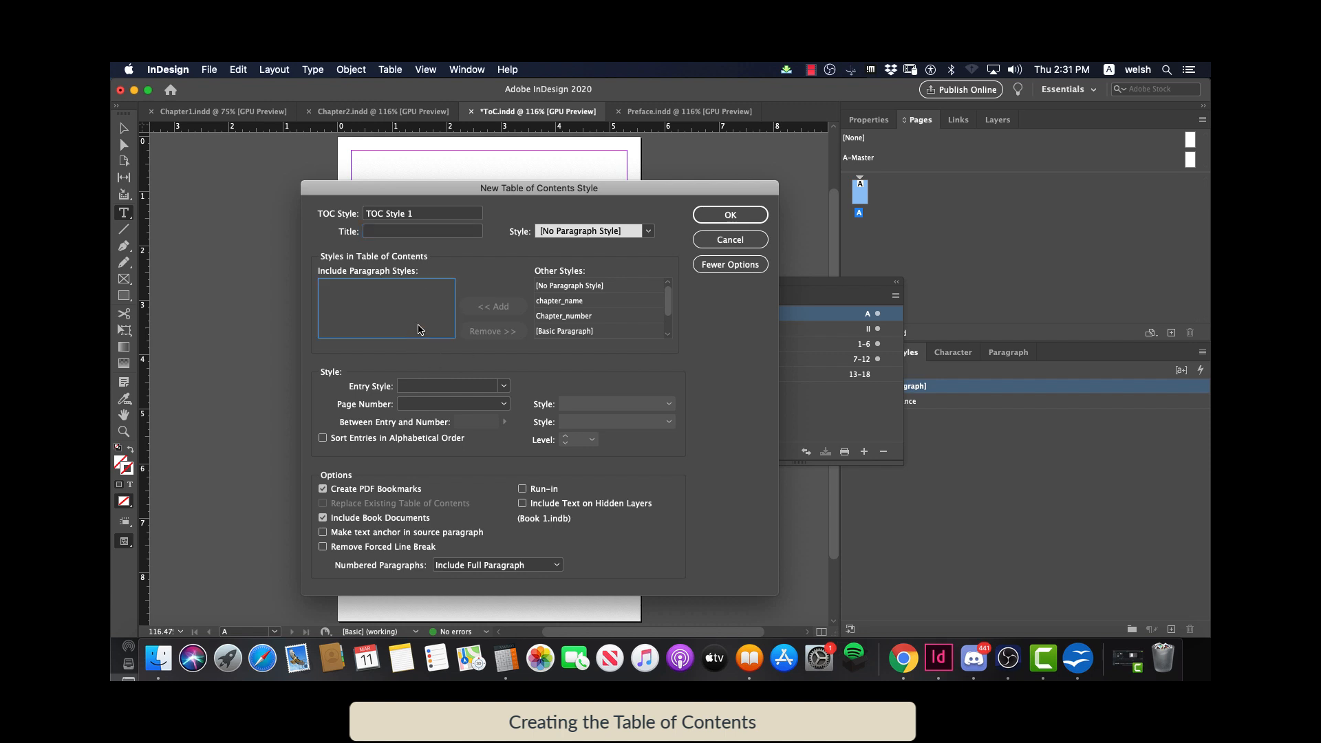
Include the Chapter_number paragraph style in the contents, with ToC_apperance as entry style and no page number
{"action": "left_click", "coordinate": [587, 302]}
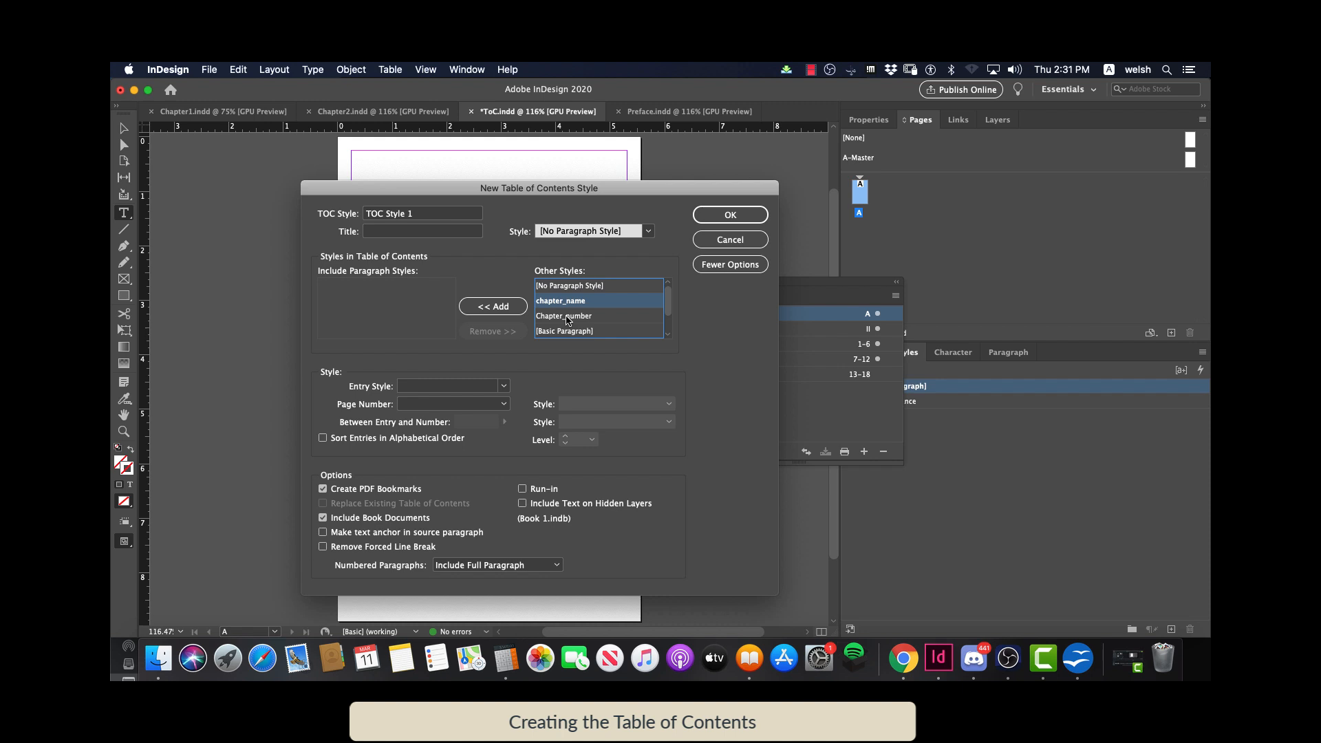
{"action": "left_click", "coordinate": [564, 318]}
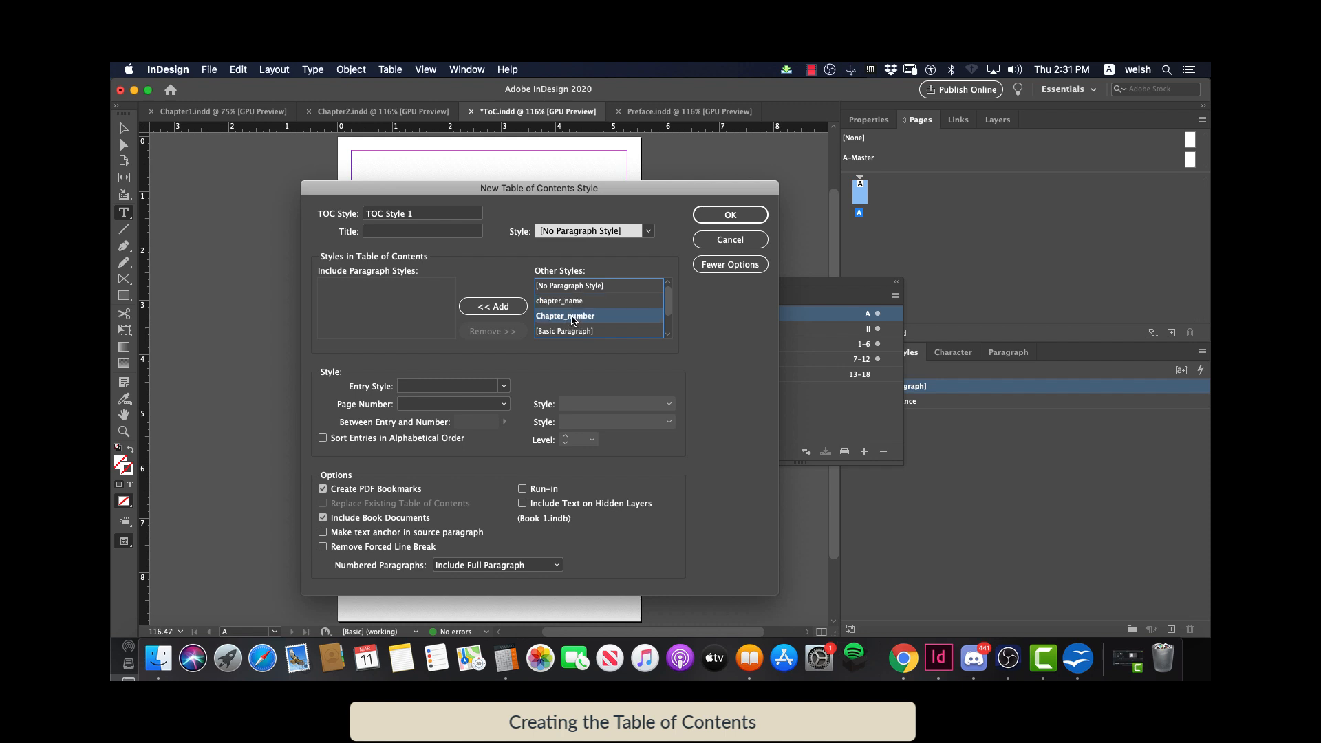
{"action": "left_click", "coordinate": [493, 304]}
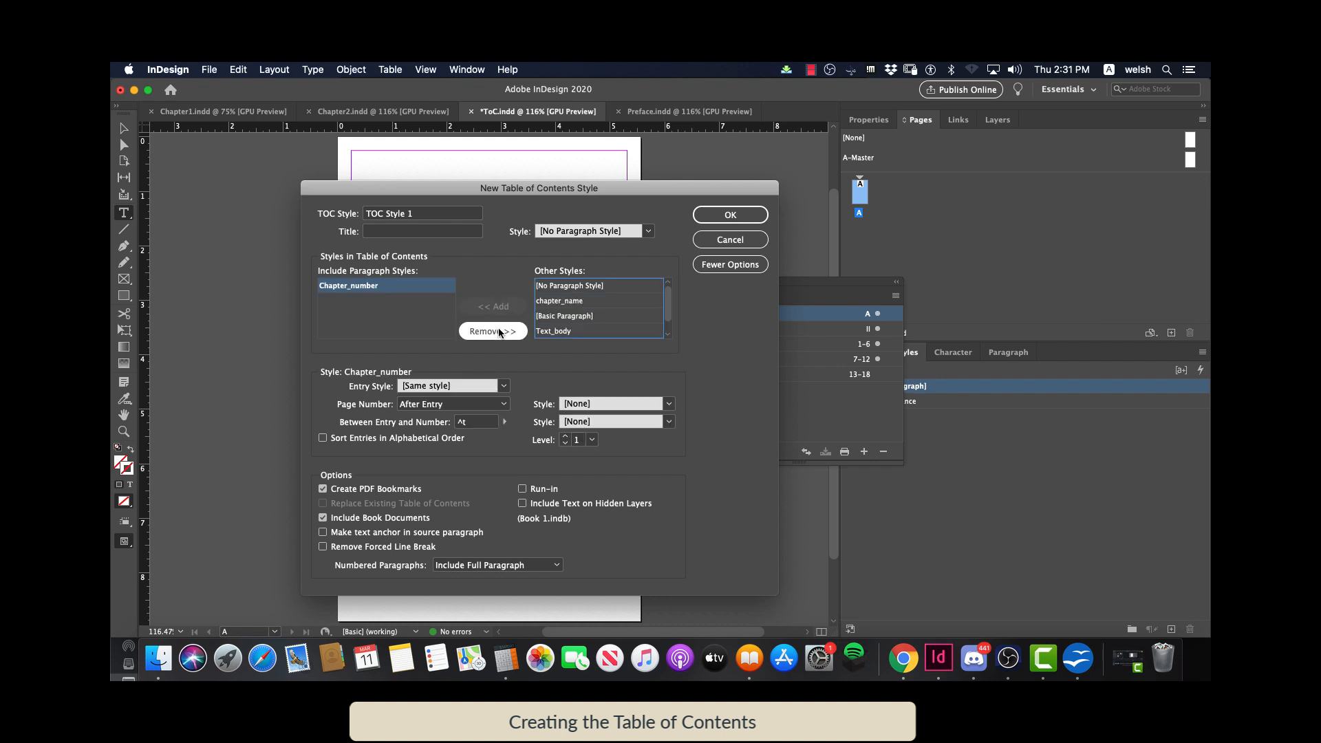
{"action": "left_click", "coordinate": [504, 387]}
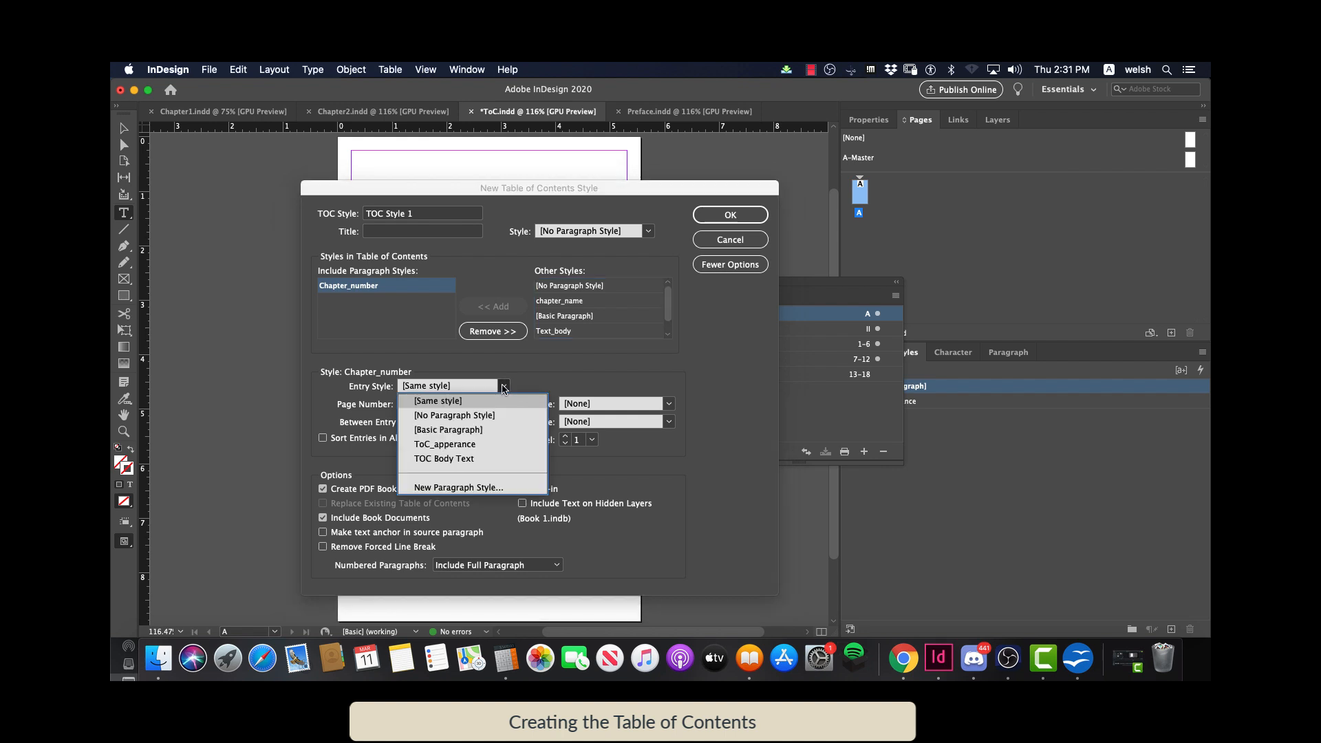
{"action": "left_click", "coordinate": [454, 447]}
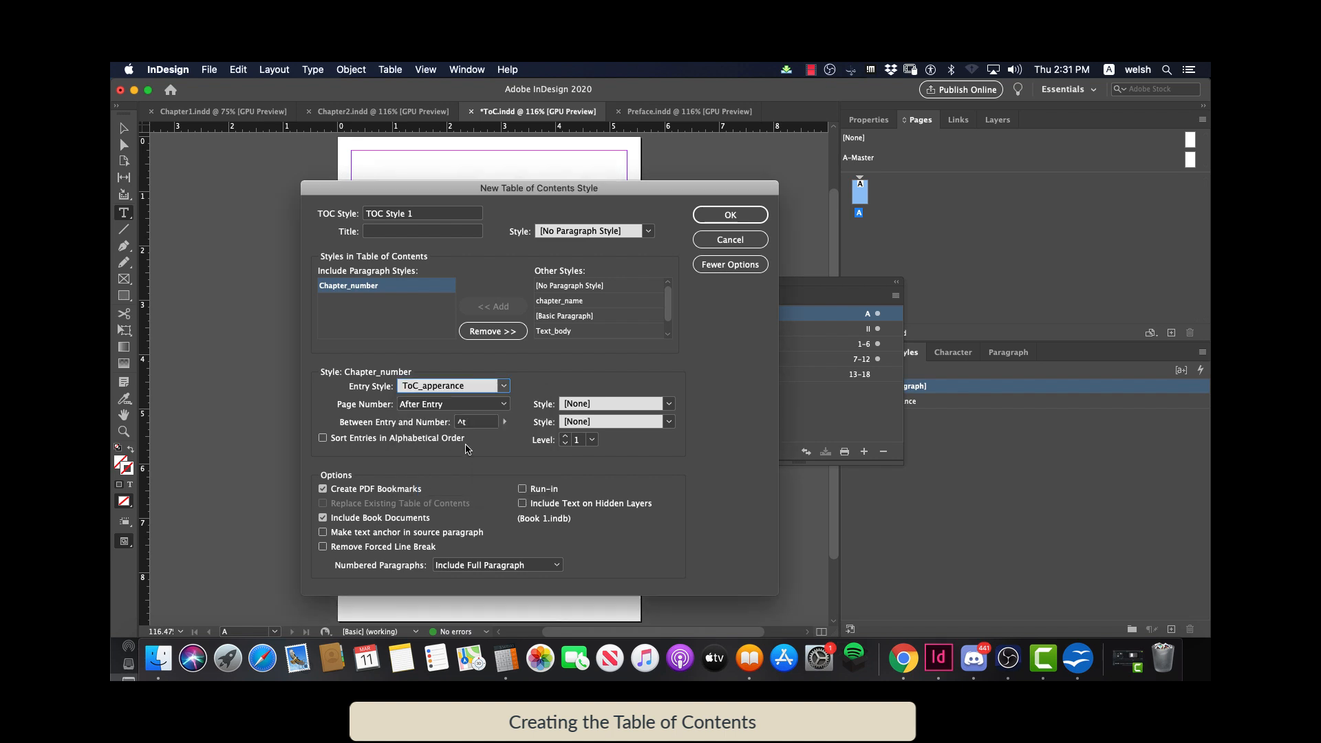
{"action": "left_click", "coordinate": [435, 406]}
{"action": "left_click", "coordinate": [442, 449]}
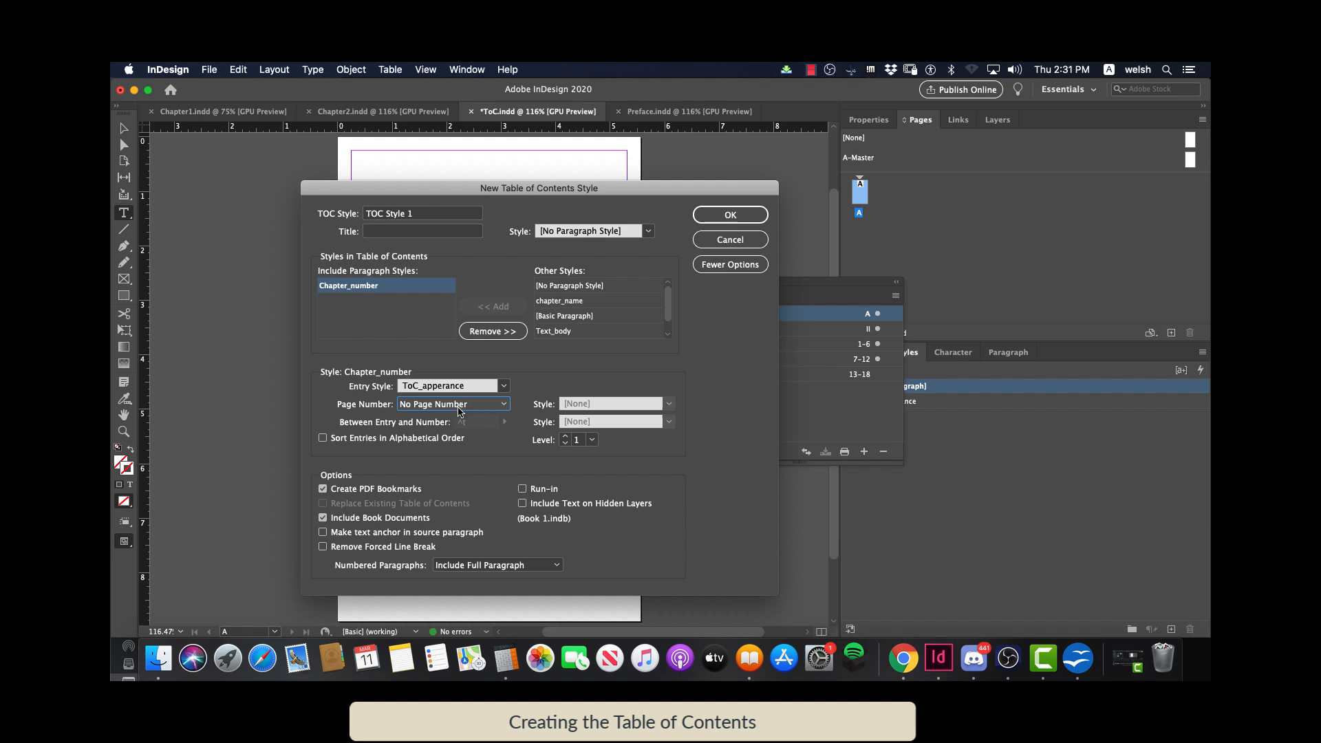
Turn off PDF bookmarks, enable text anchors in source paragraphs, and confirm the new table of contents style
{"action": "left_click", "coordinate": [323, 489]}
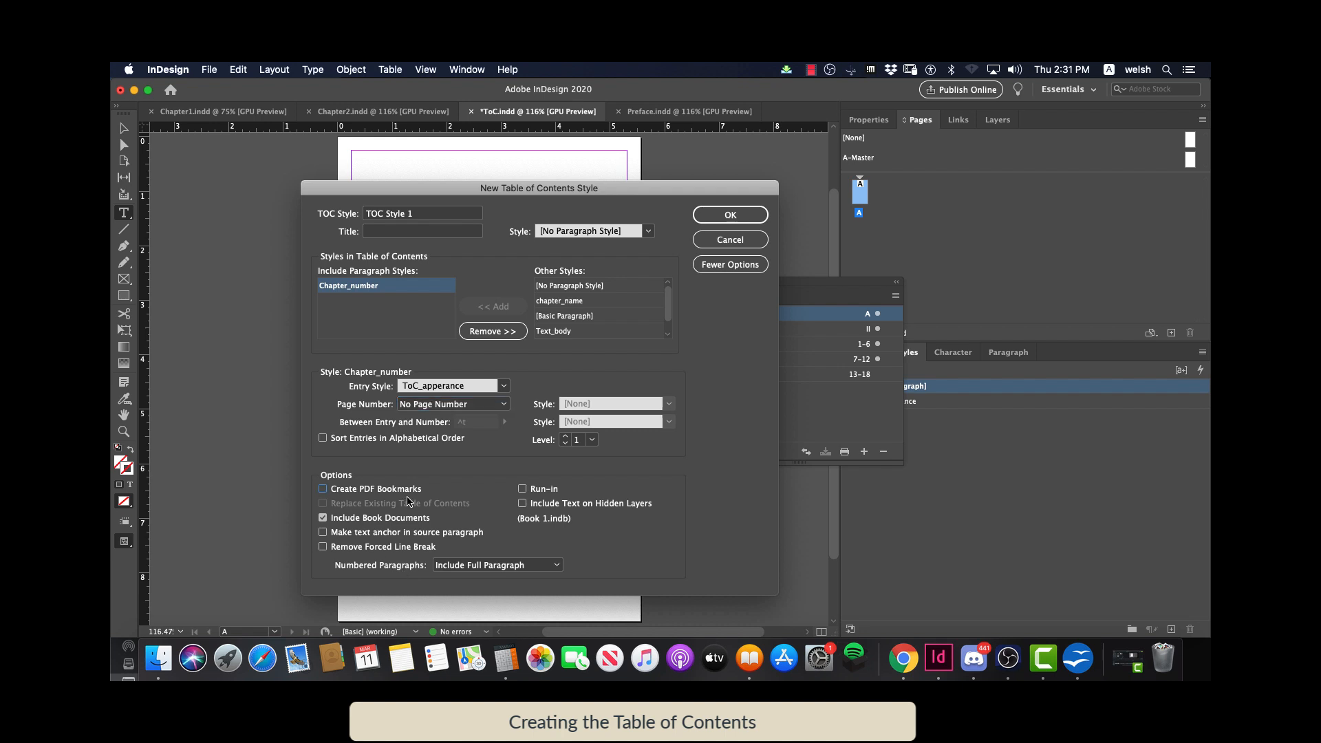
{"action": "left_click", "coordinate": [332, 534]}
{"action": "left_click", "coordinate": [713, 215]}
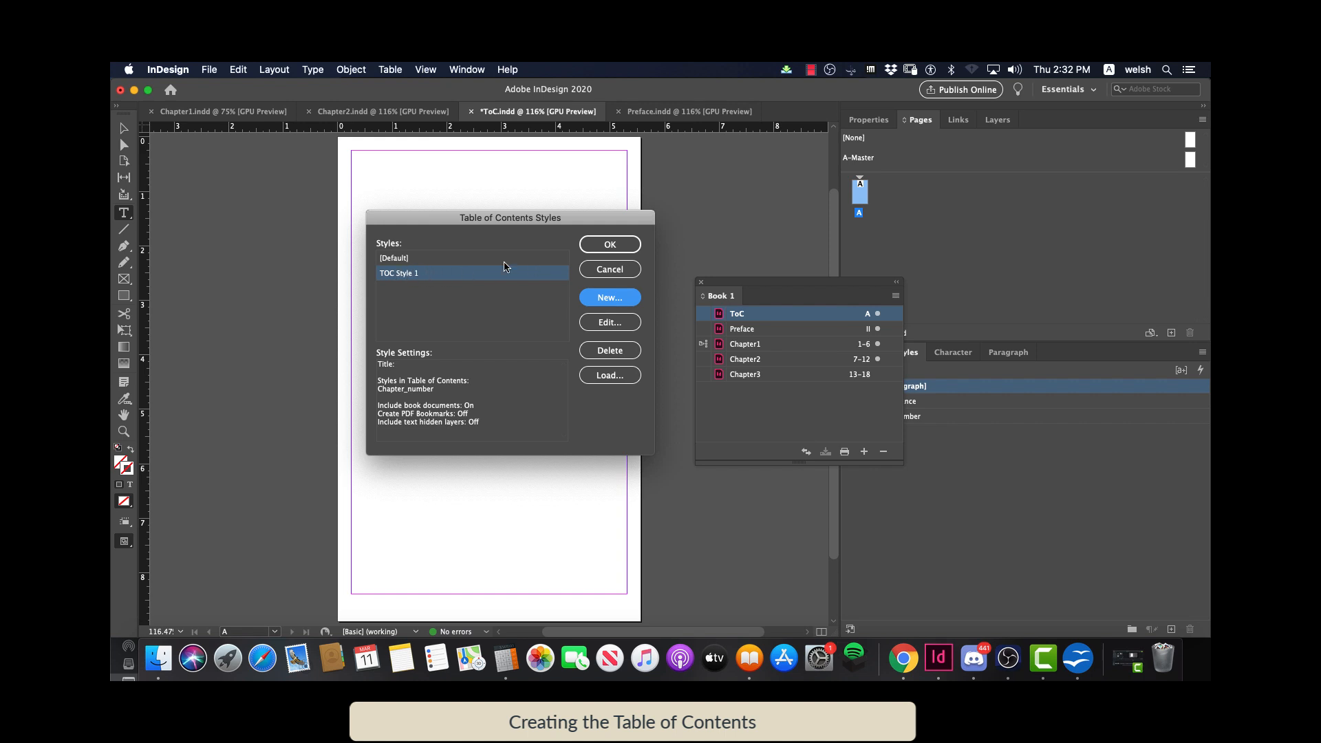
{"action": "left_click", "coordinate": [605, 241]}
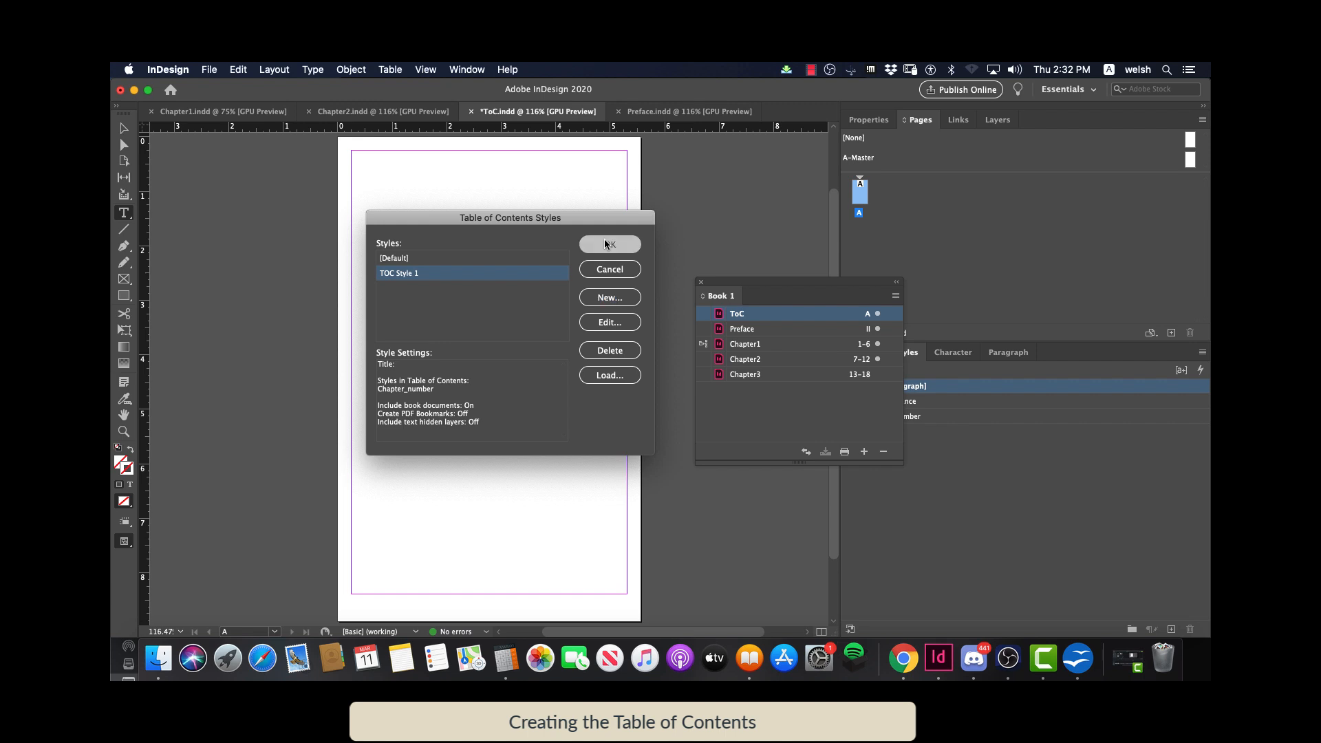
Generate the table of contents with the new style, place it within the ToC page margins, and save the document
{"action": "left_click", "coordinate": [263, 72]}
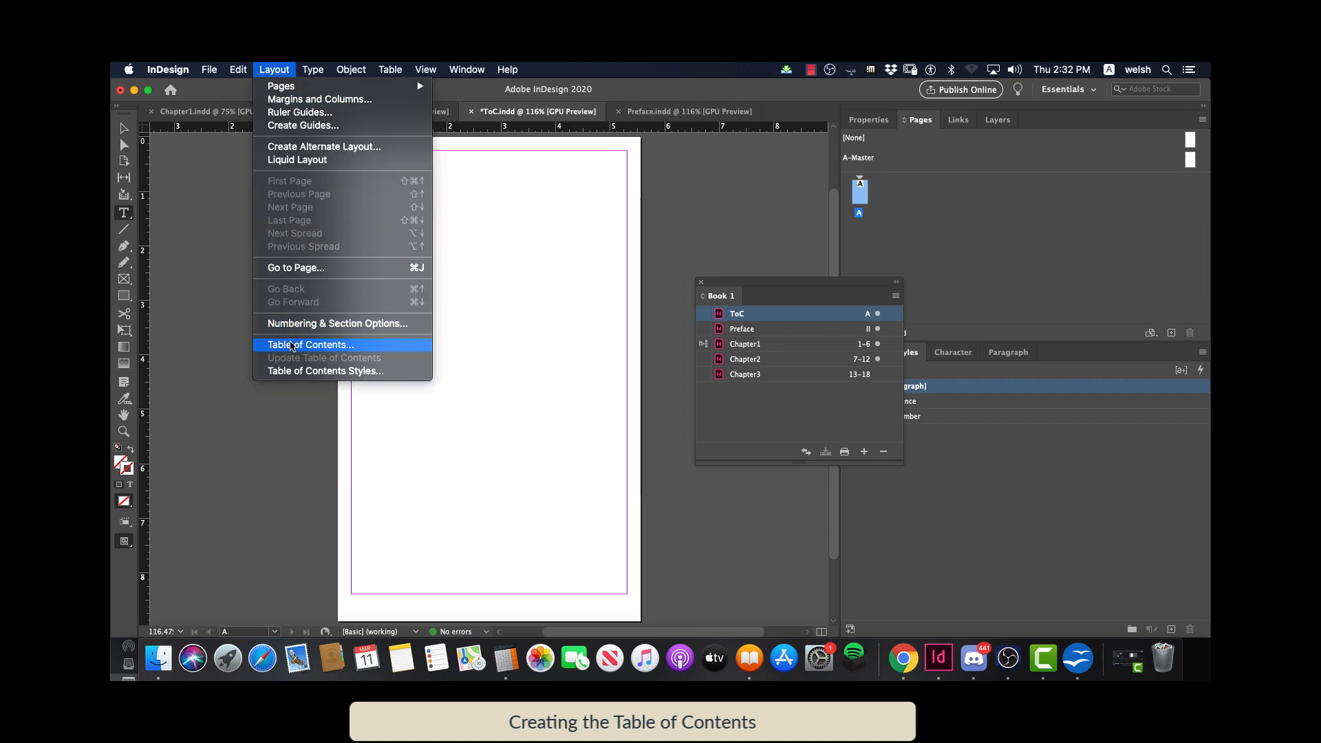
{"action": "left_click", "coordinate": [309, 346]}
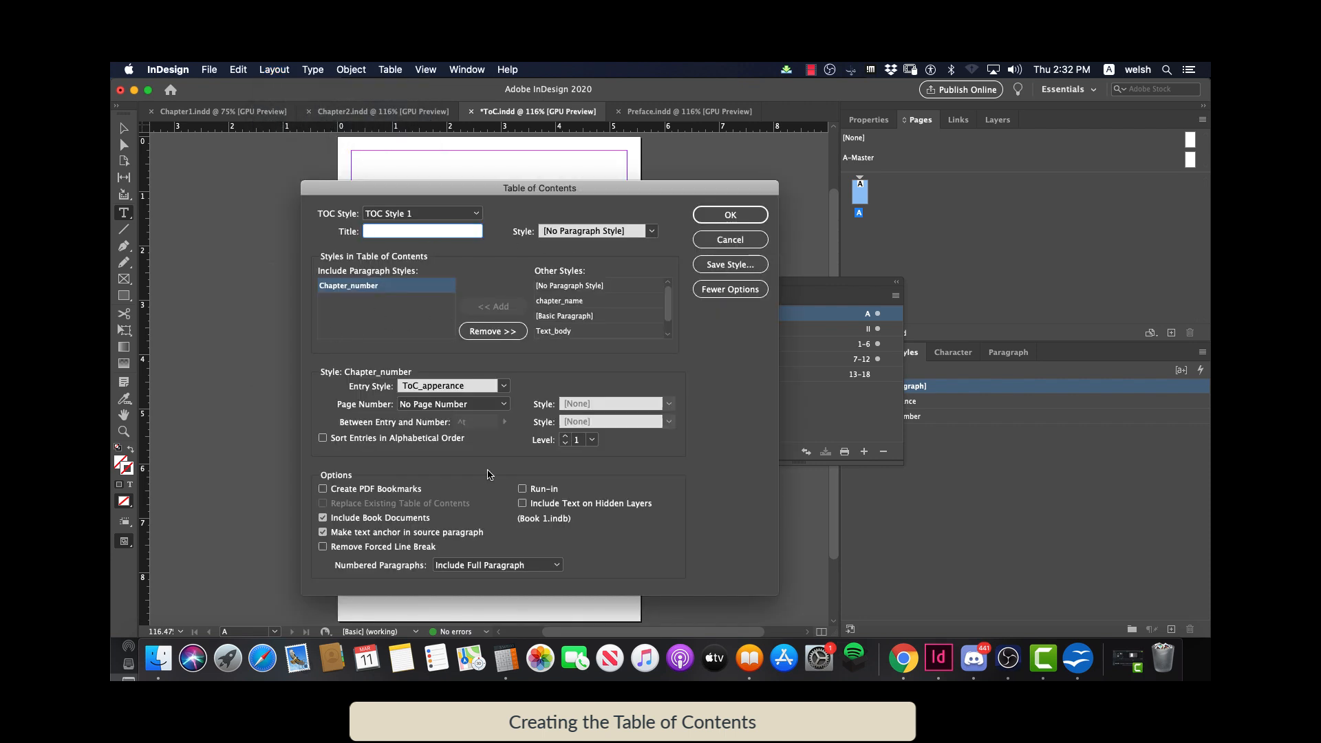
{"action": "left_click", "coordinate": [730, 214]}
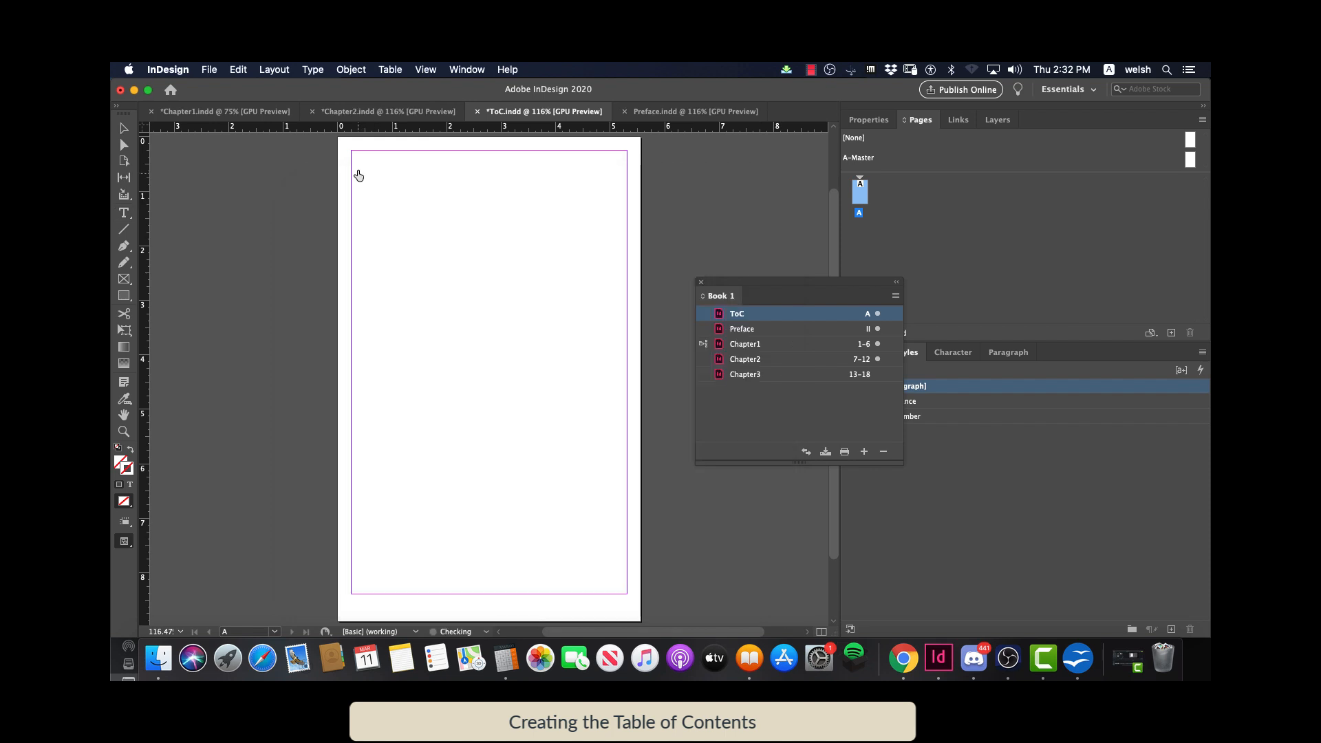
{"action": "left_click", "coordinate": [350, 153]}
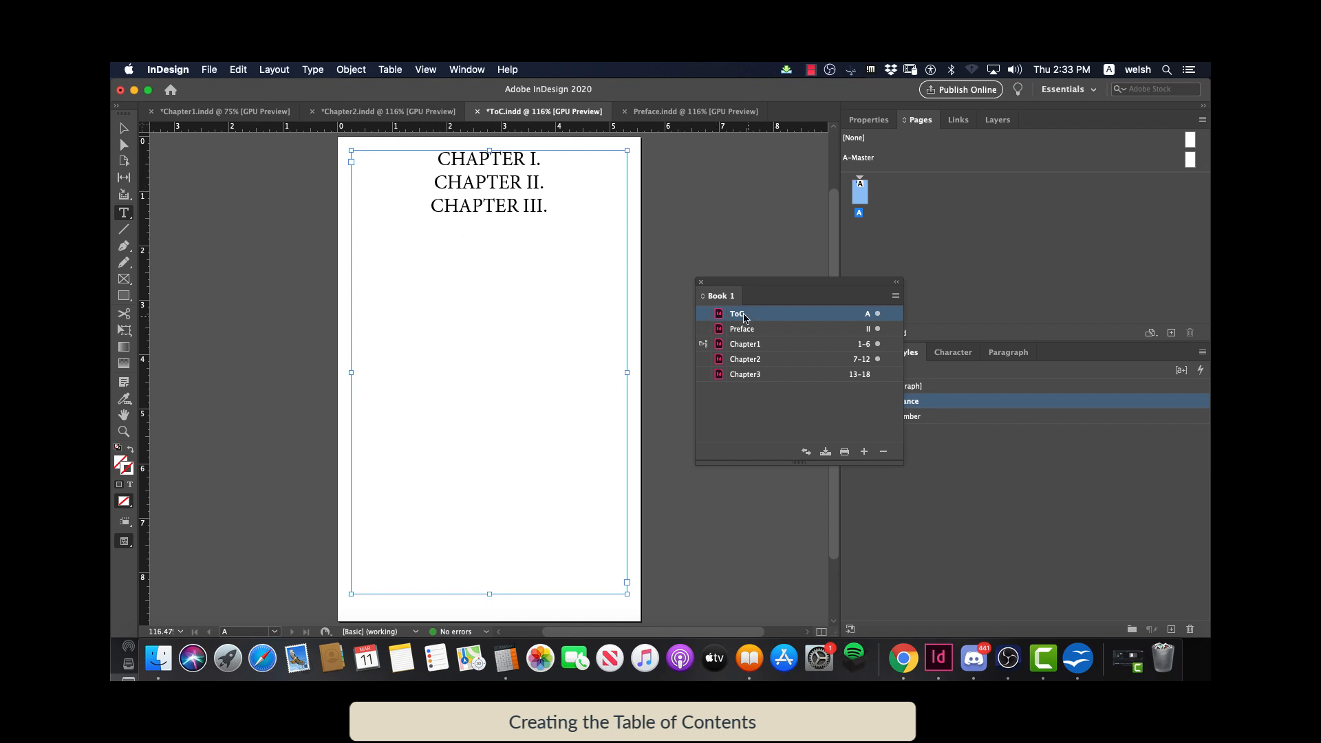
{"action": "left_click", "coordinate": [204, 72]}
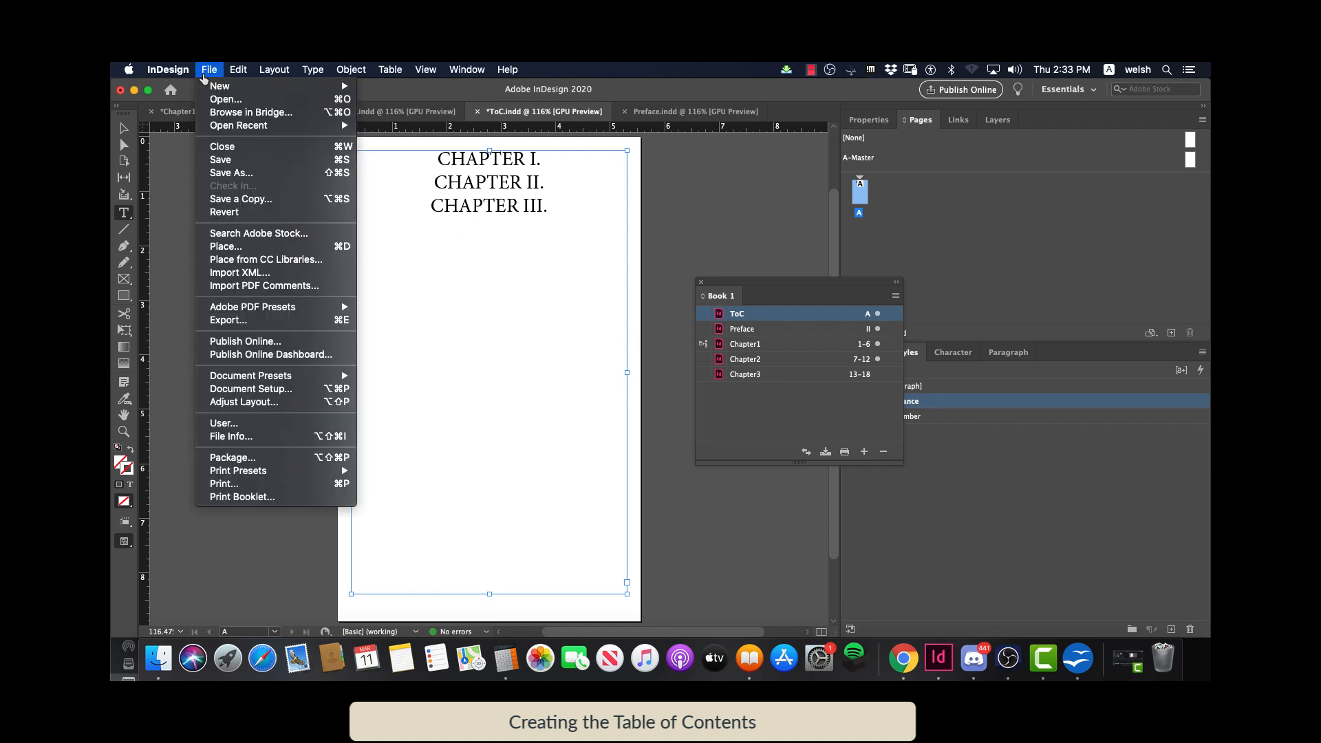
{"action": "left_click", "coordinate": [228, 160]}
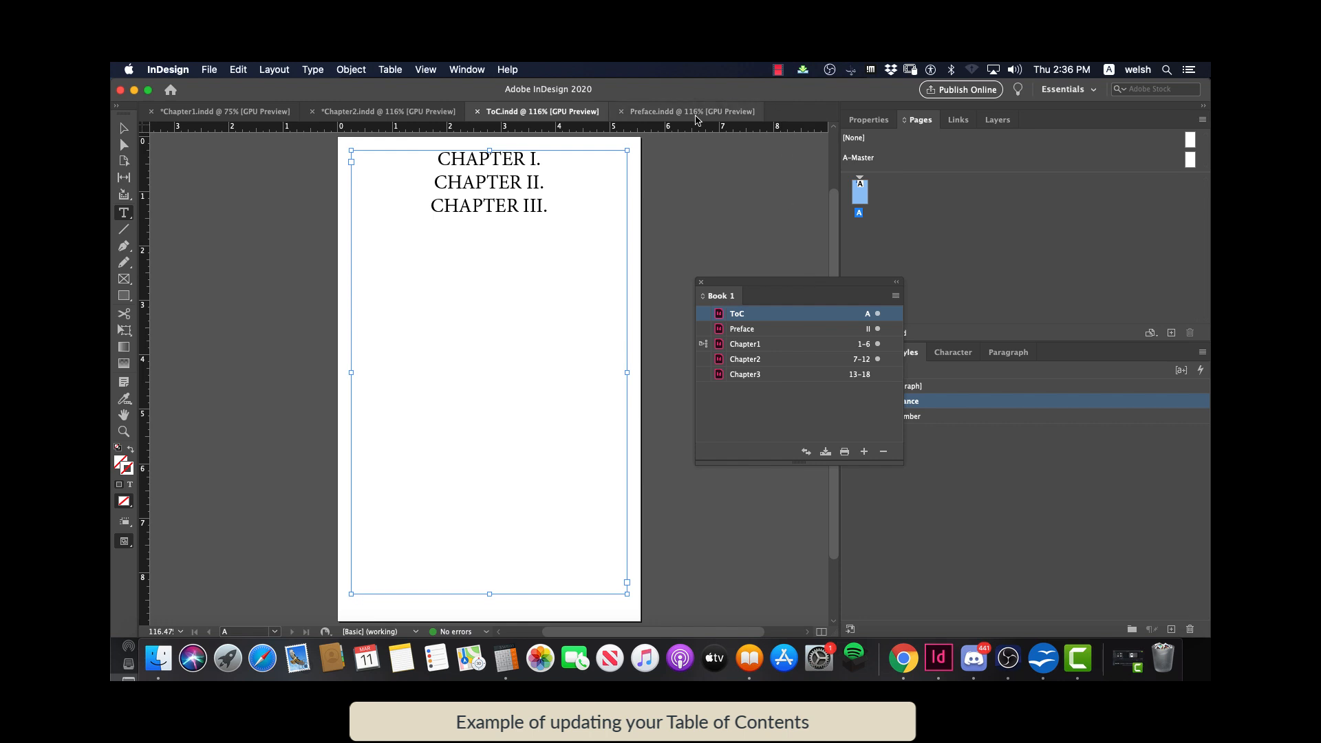
Open Preface from the book and add a heading line reading "Preface" above the first paragraph
{"action": "double_click", "coordinate": [761, 330]}
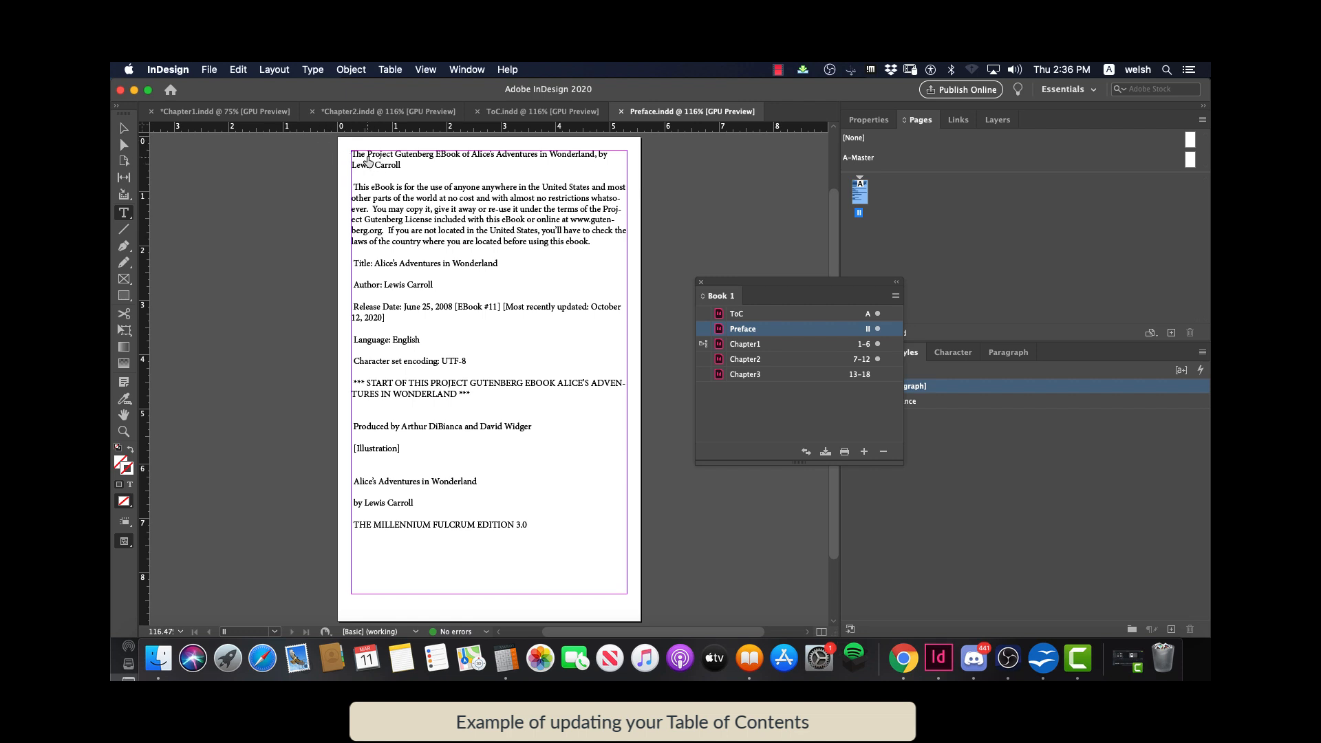
{"action": "left_click", "coordinate": [367, 158]}
{"action": "key", "text": "Return"}
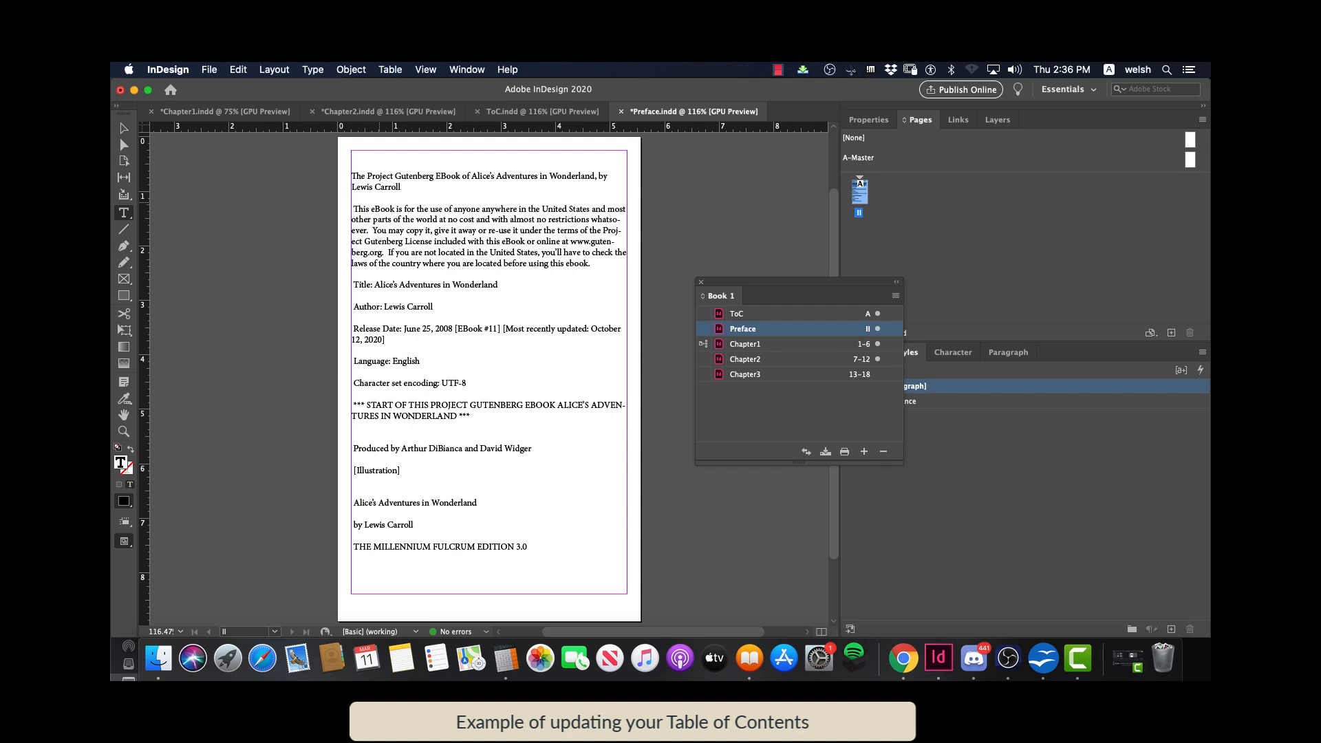
{"action": "type", "text": "Preface"}
{"action": "left_click_drag", "start_coordinate": [381, 155], "coordinate": [346, 152]}
{"action": "left_click_drag", "start_coordinate": [788, 292], "coordinate": [637, 276]}
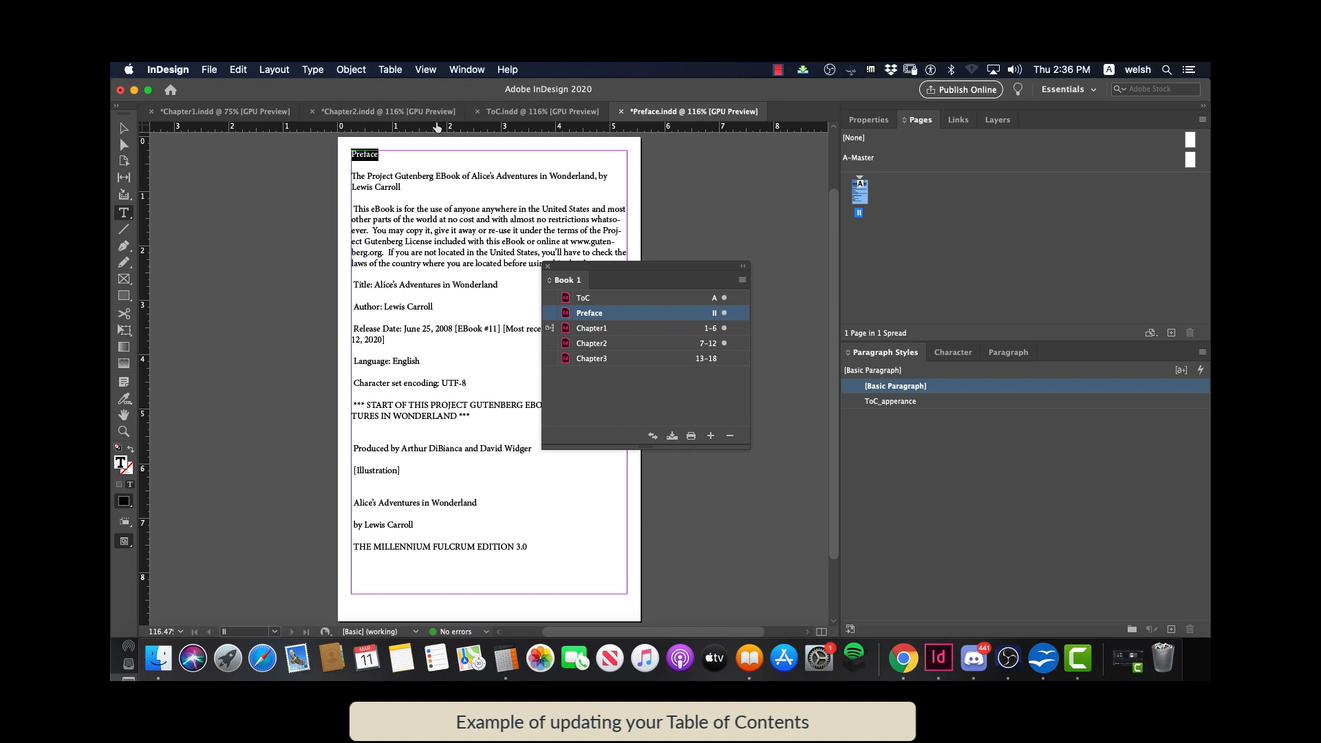
Bring the Chapter_number style into Preface by copying Chapter2's "CHAPTER II." heading, pasting it after the last line, and deleting the pasted text
{"action": "left_click", "coordinate": [379, 117]}
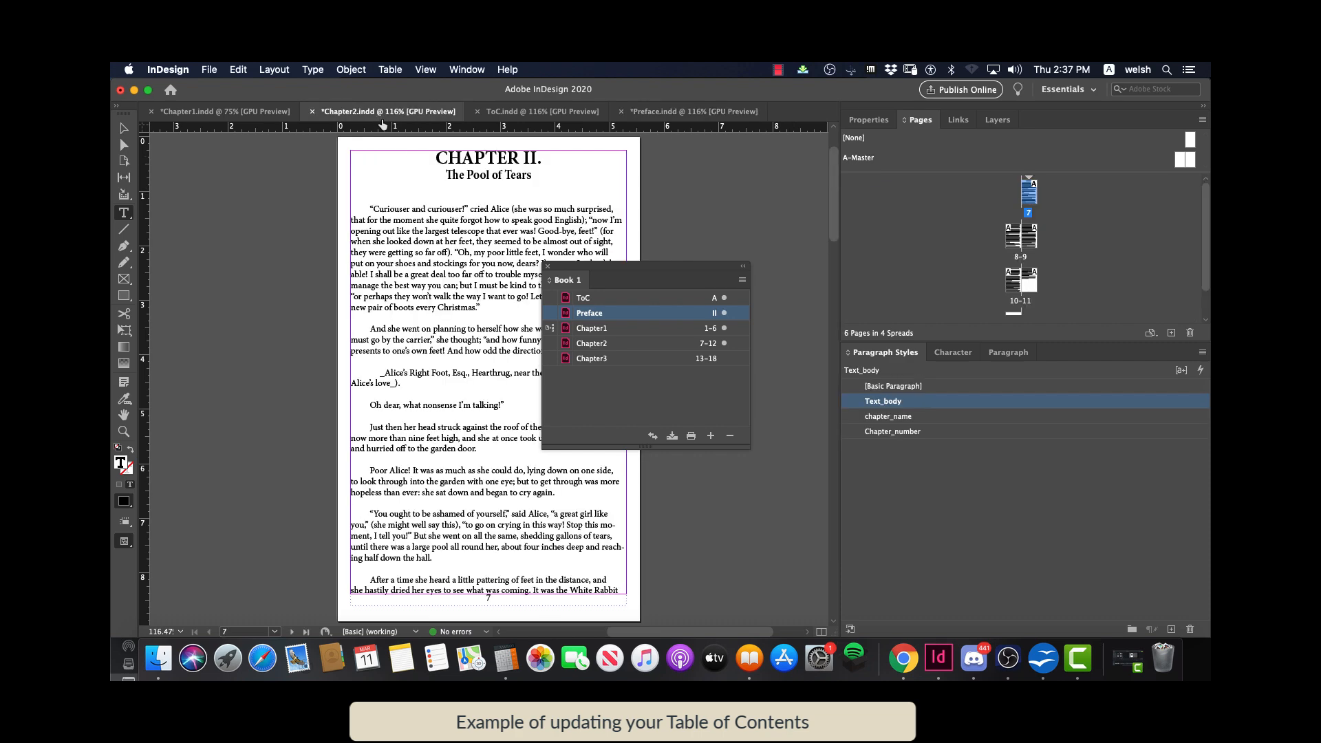
{"action": "left_click", "coordinate": [466, 163]}
{"action": "triple_click", "coordinate": [528, 163]}
{"action": "key", "text": "super+c"}
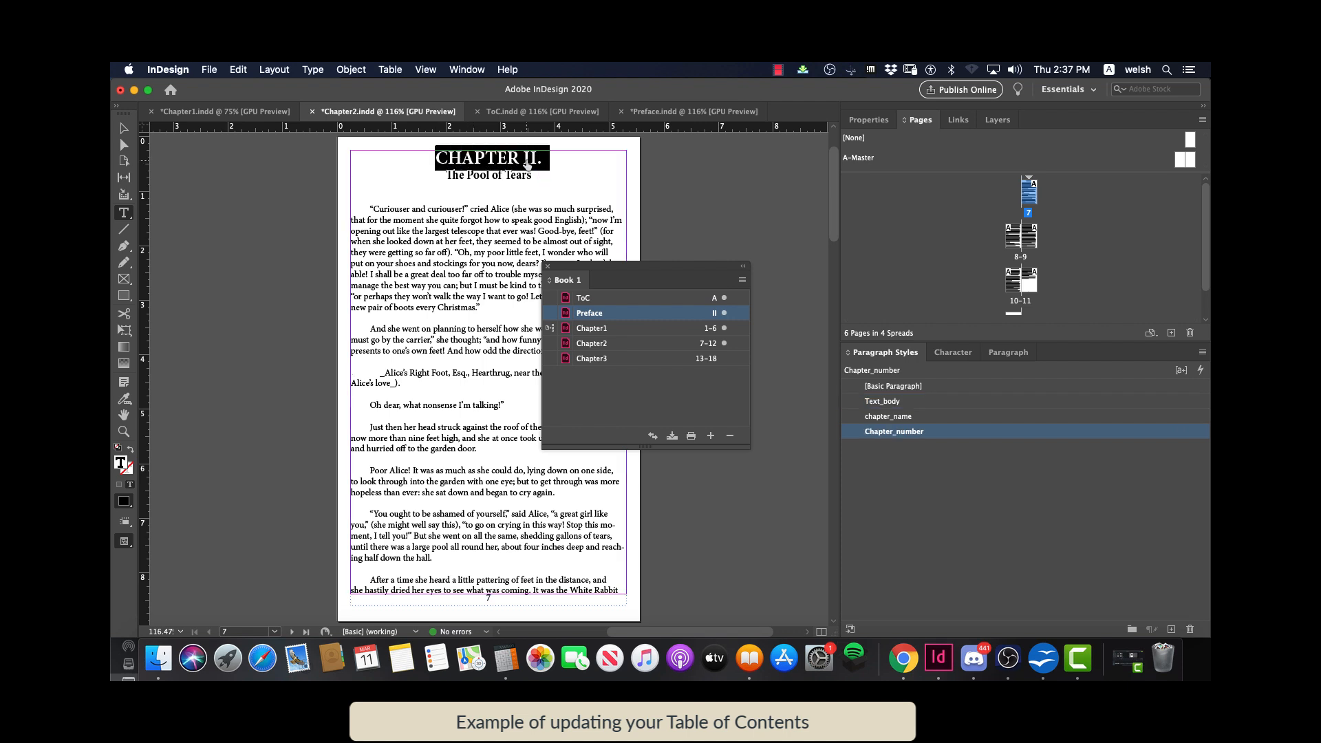
{"action": "left_click", "coordinate": [646, 114]}
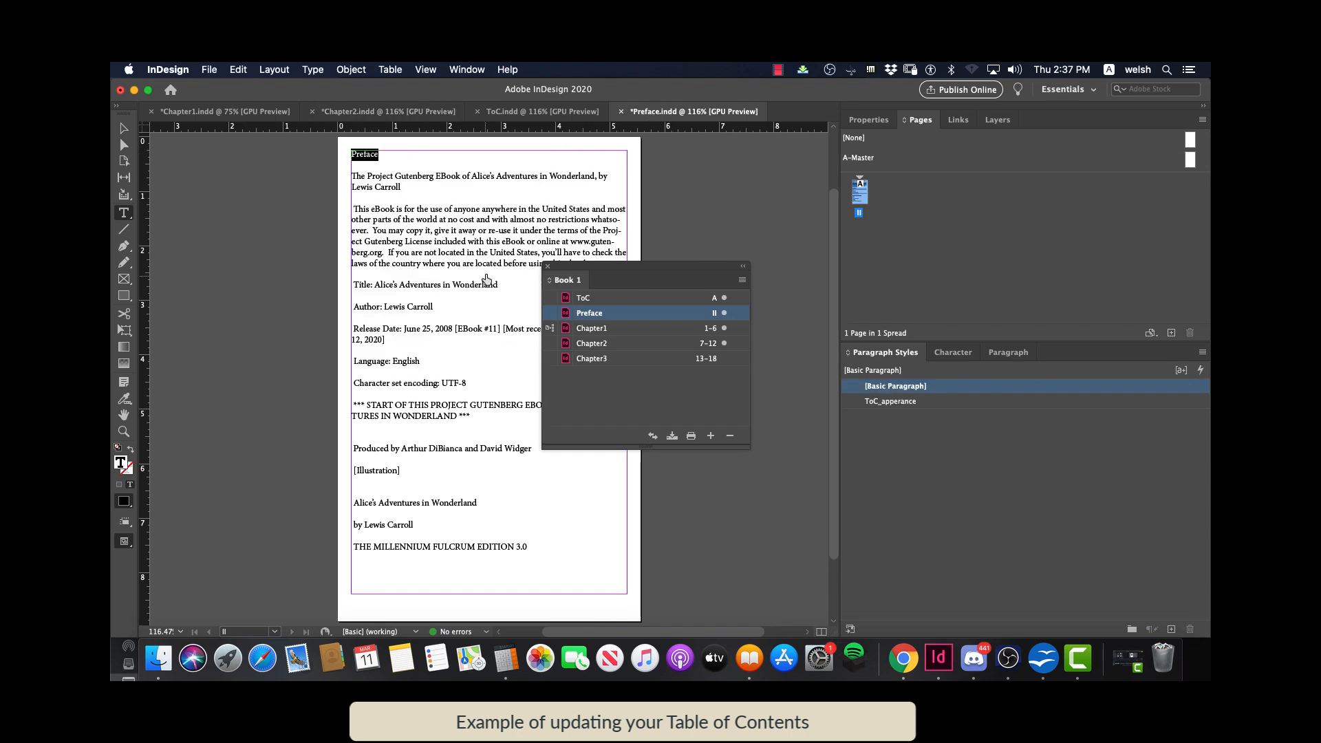
{"action": "left_click", "coordinate": [540, 554]}
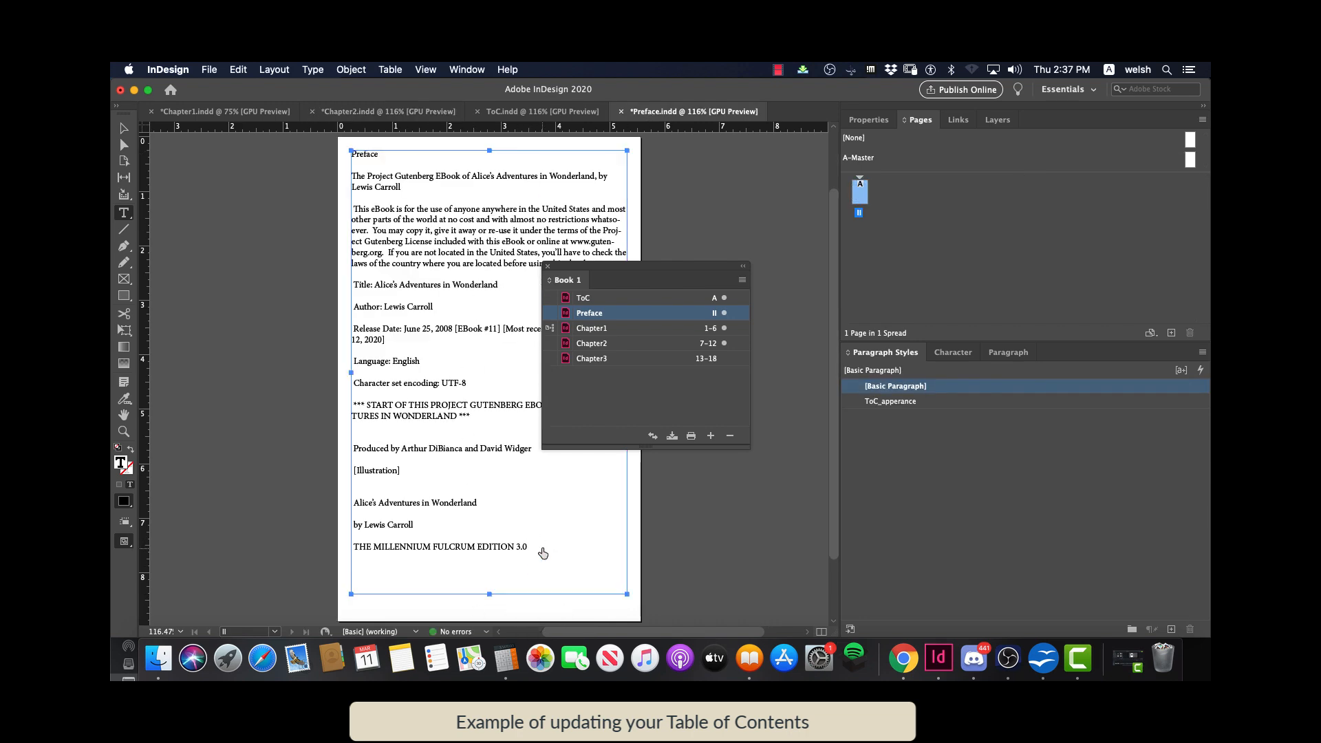
{"action": "key", "text": "super+v"}
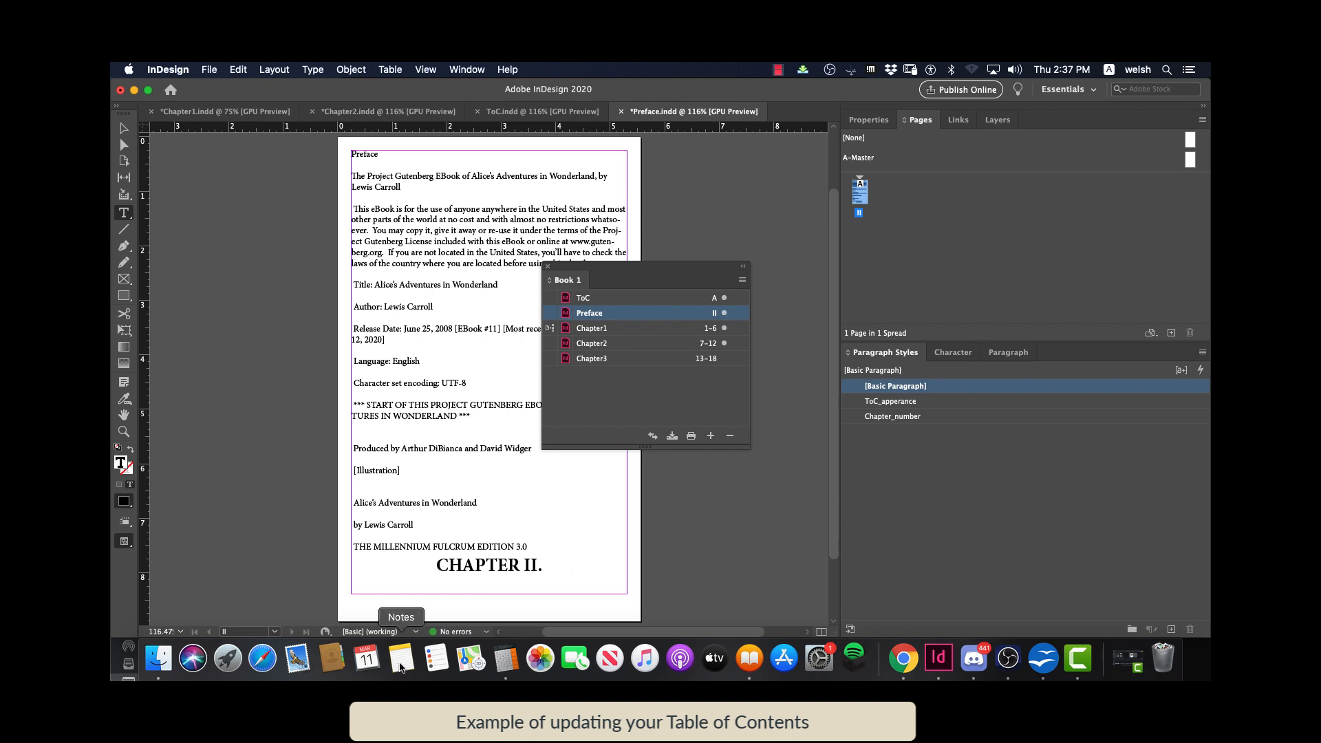
{"action": "left_click_drag", "start_coordinate": [541, 575], "coordinate": [440, 563]}
{"action": "key", "text": "BackSpace"}
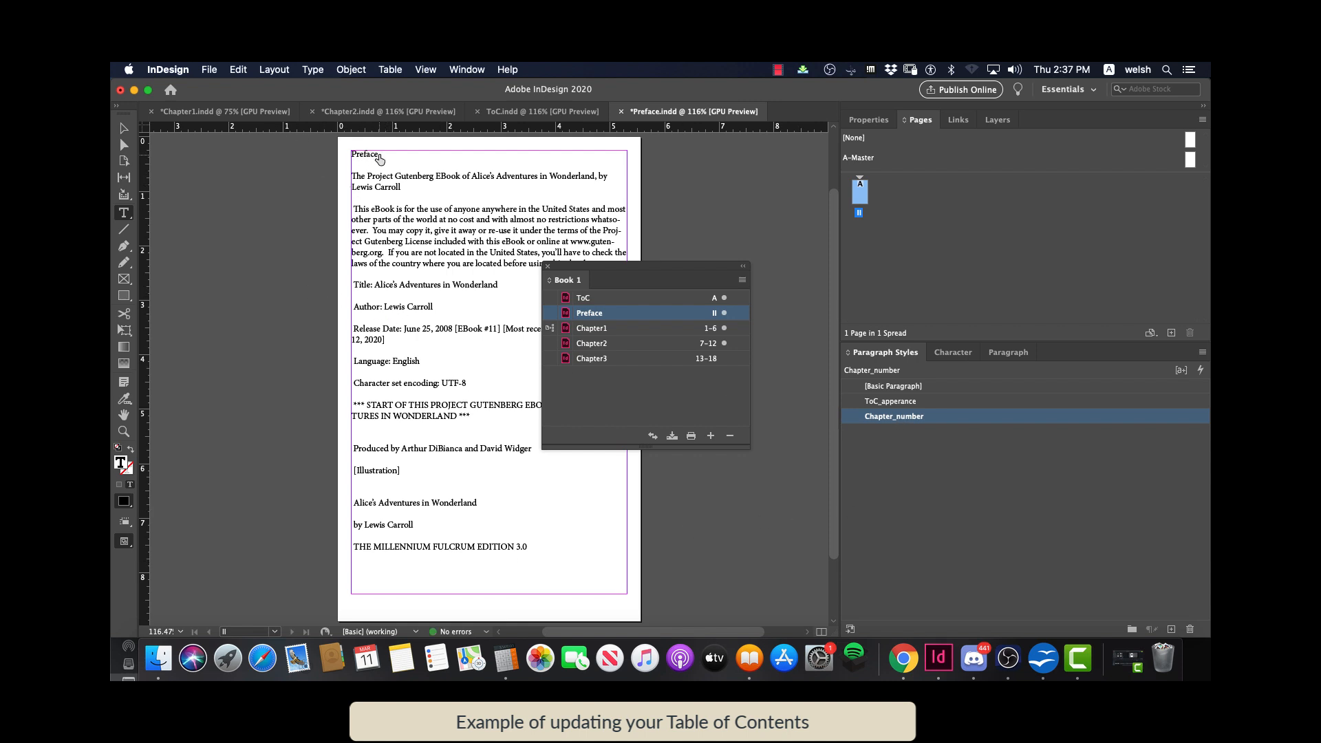
Apply the Chapter_number paragraph style to the "Preface" heading and save the Preface document
{"action": "left_click_drag", "start_coordinate": [379, 154], "coordinate": [359, 153]}
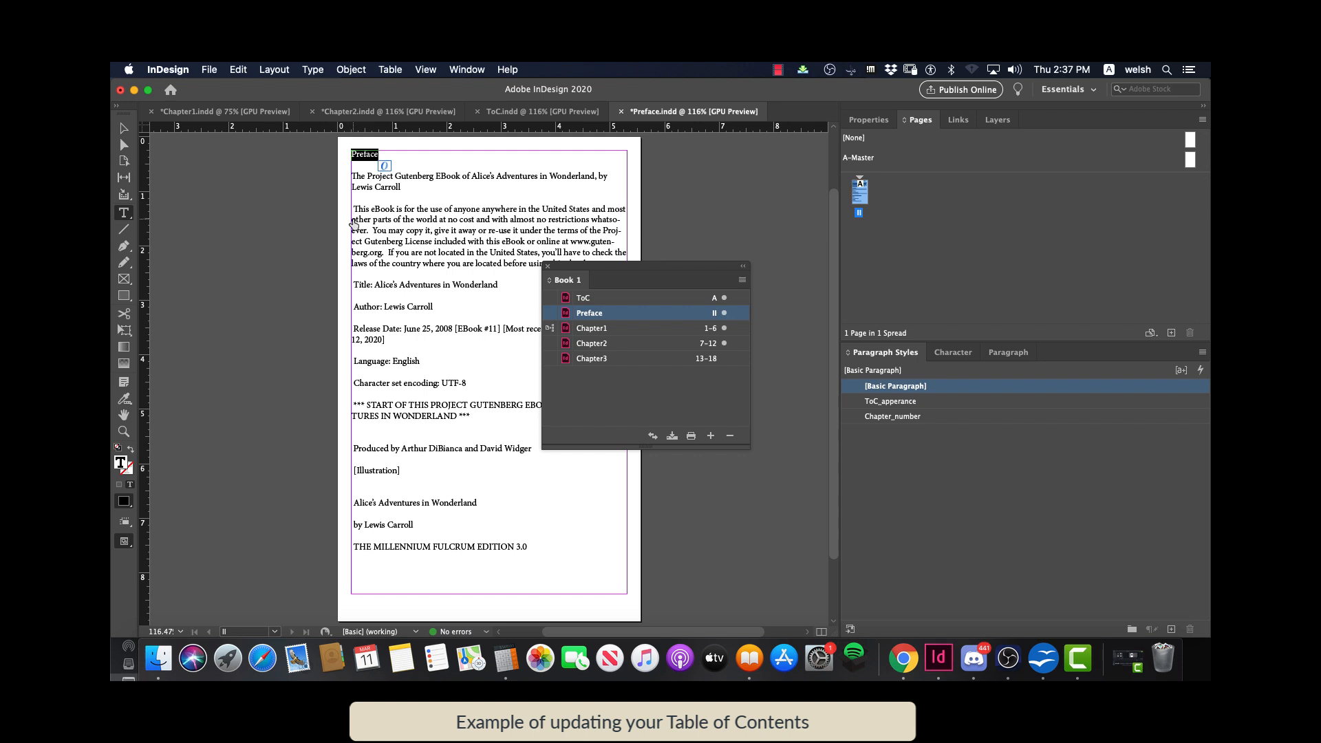
{"action": "left_click", "coordinate": [907, 418]}
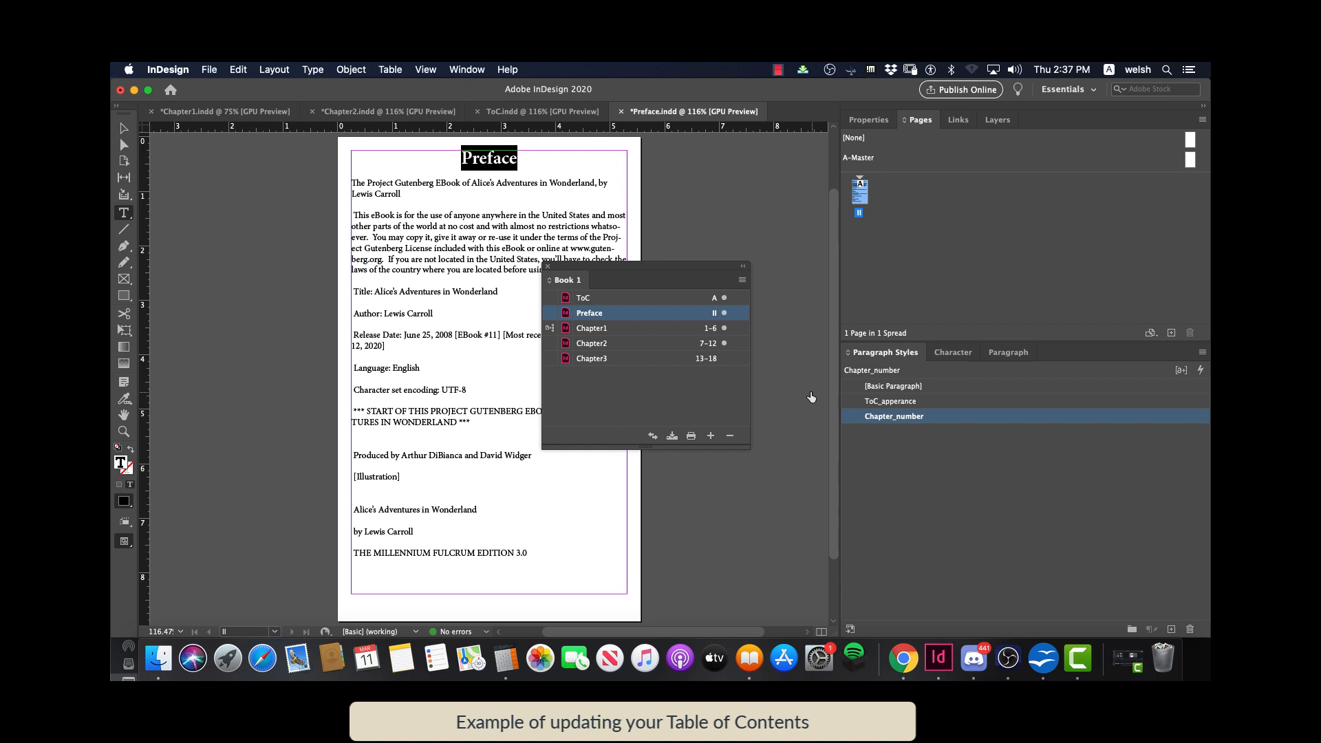
{"action": "left_click", "coordinate": [212, 71]}
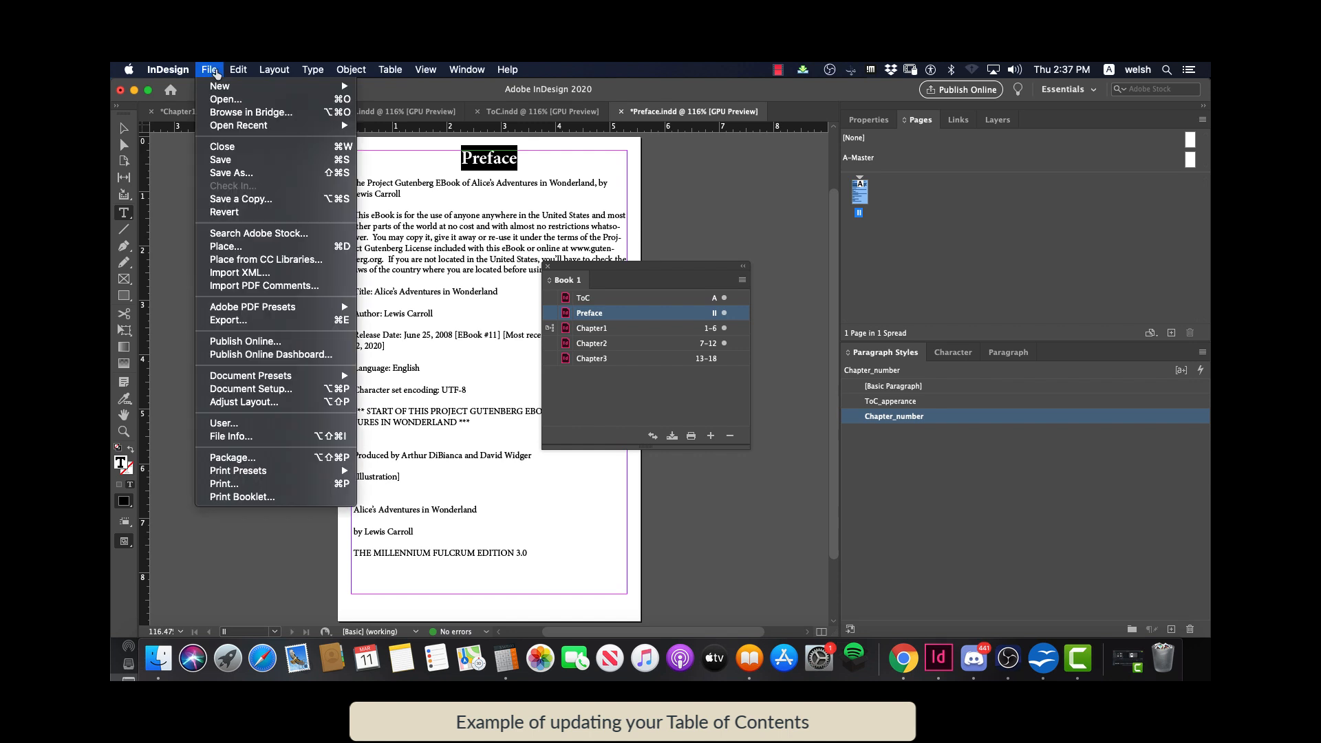
{"action": "left_click", "coordinate": [242, 161]}
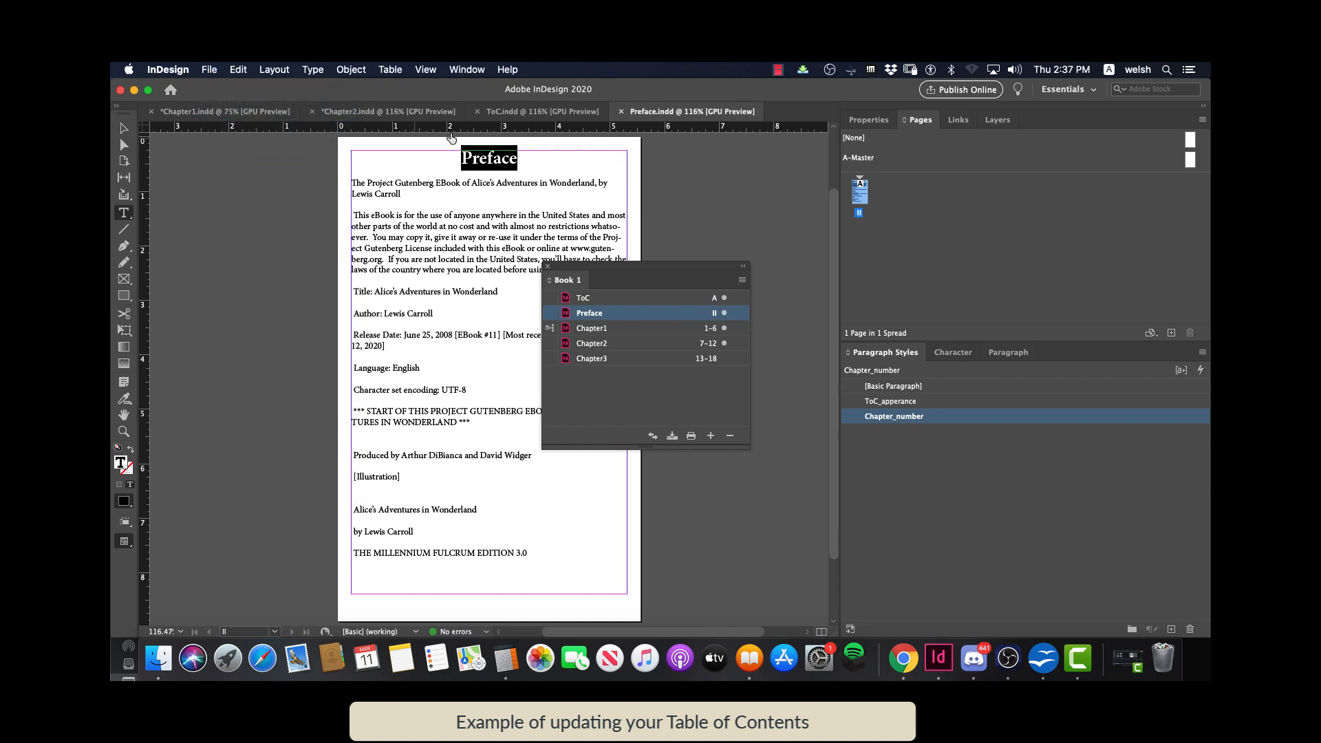
Save the modified Chapter2 and Chapter1 documents
{"action": "left_click", "coordinate": [537, 114]}
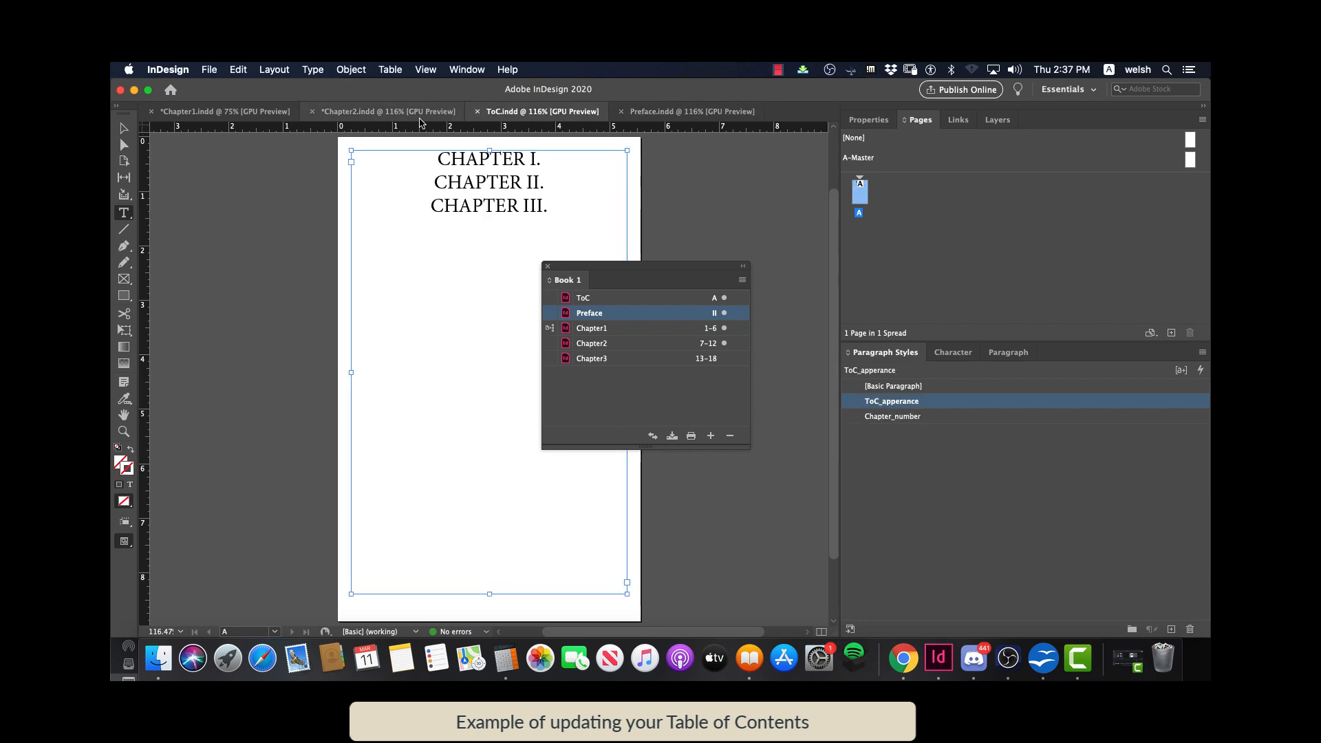
{"action": "left_click", "coordinate": [386, 111]}
{"action": "left_click", "coordinate": [216, 69]}
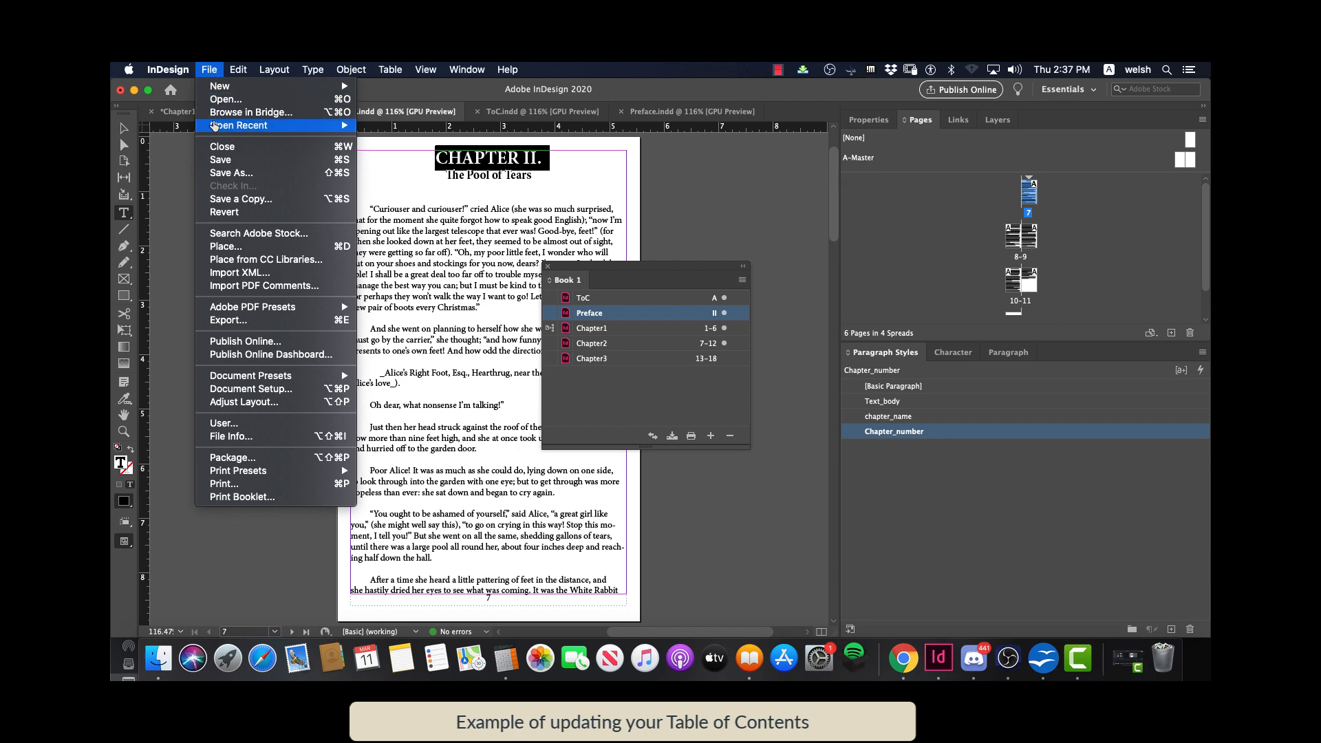
{"action": "left_click", "coordinate": [218, 159]}
{"action": "left_click", "coordinate": [192, 112]}
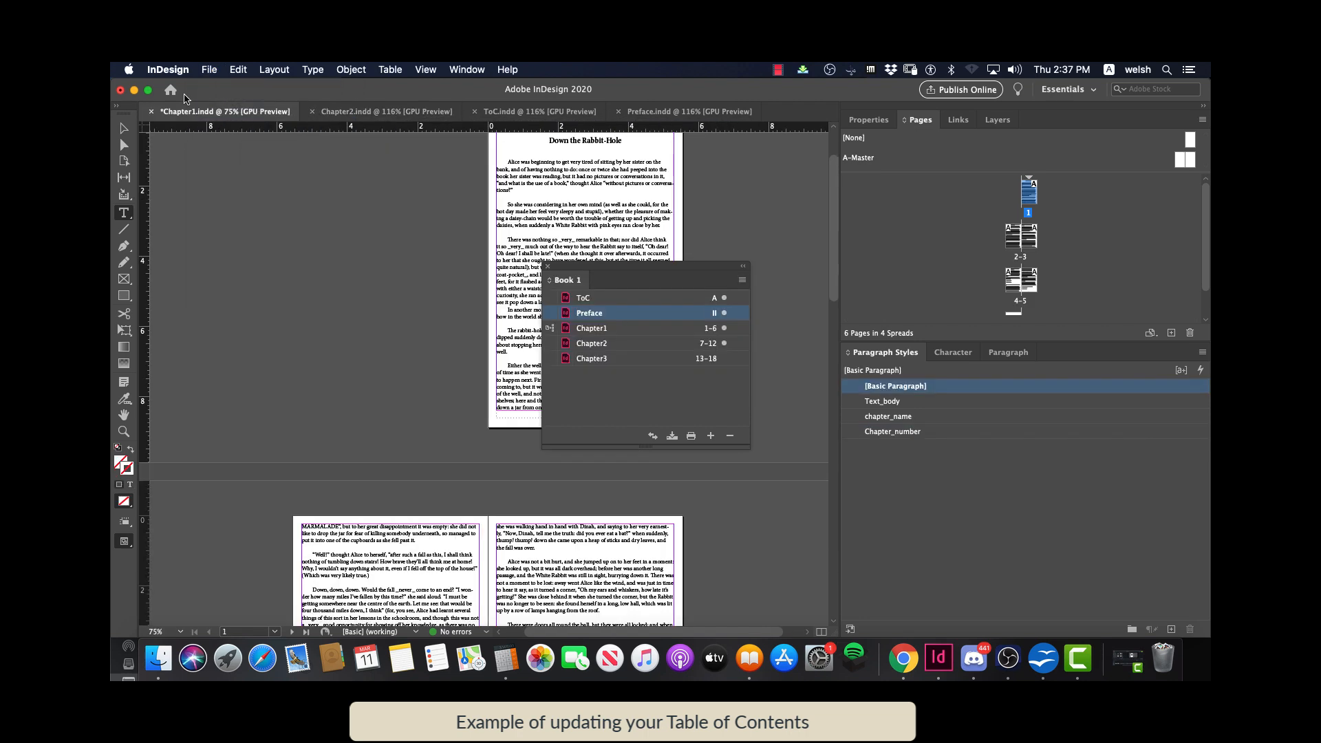
{"action": "left_click", "coordinate": [208, 69]}
{"action": "left_click", "coordinate": [220, 159]}
Update the table of contents in the ToC document and move the book list clear of its entries
{"action": "left_click", "coordinate": [510, 113]}
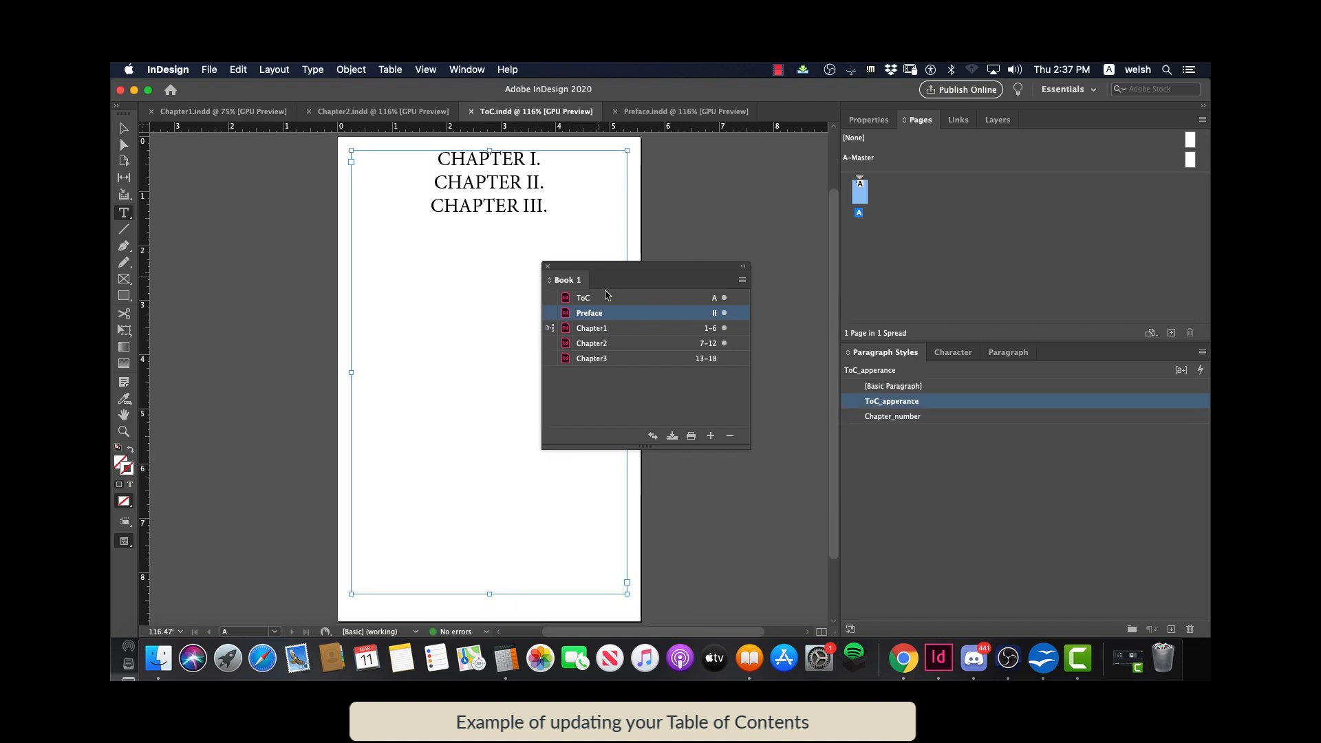
{"action": "left_click", "coordinate": [515, 204]}
{"action": "key", "text": "Escape"}
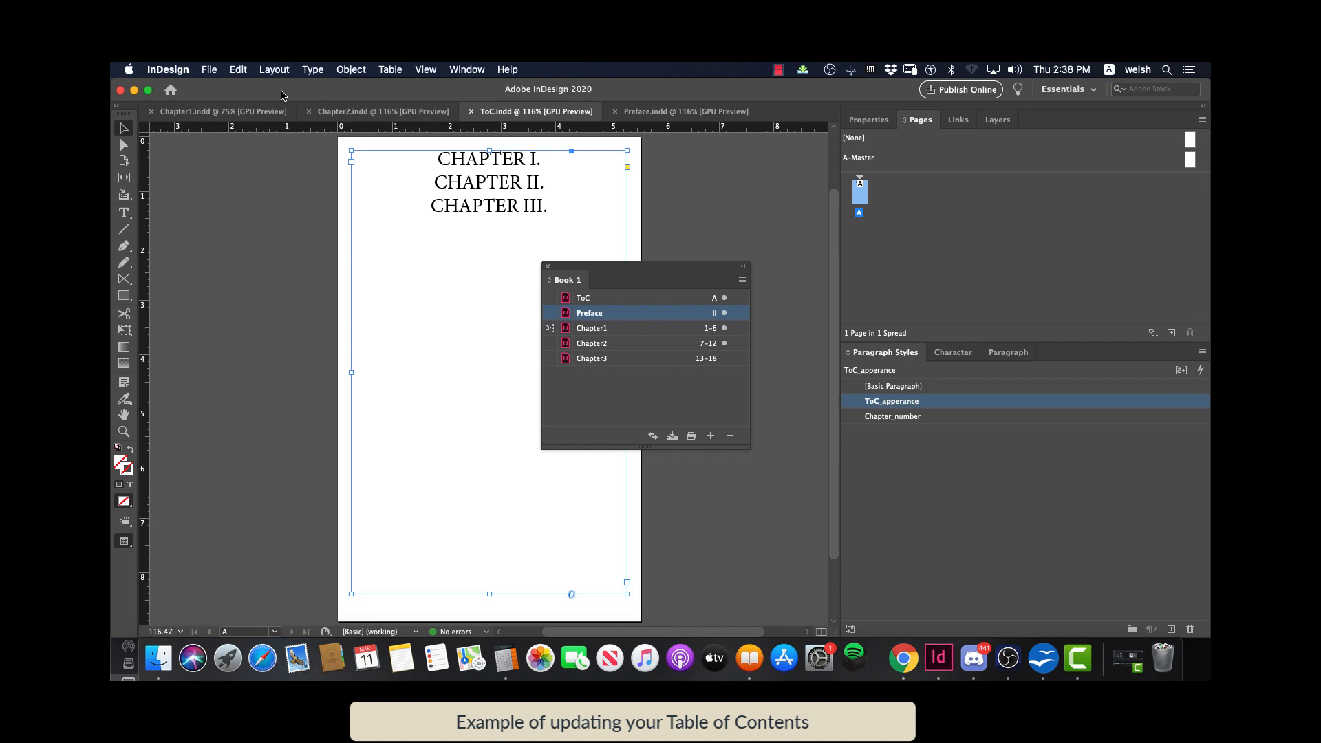
{"action": "left_click", "coordinate": [272, 72]}
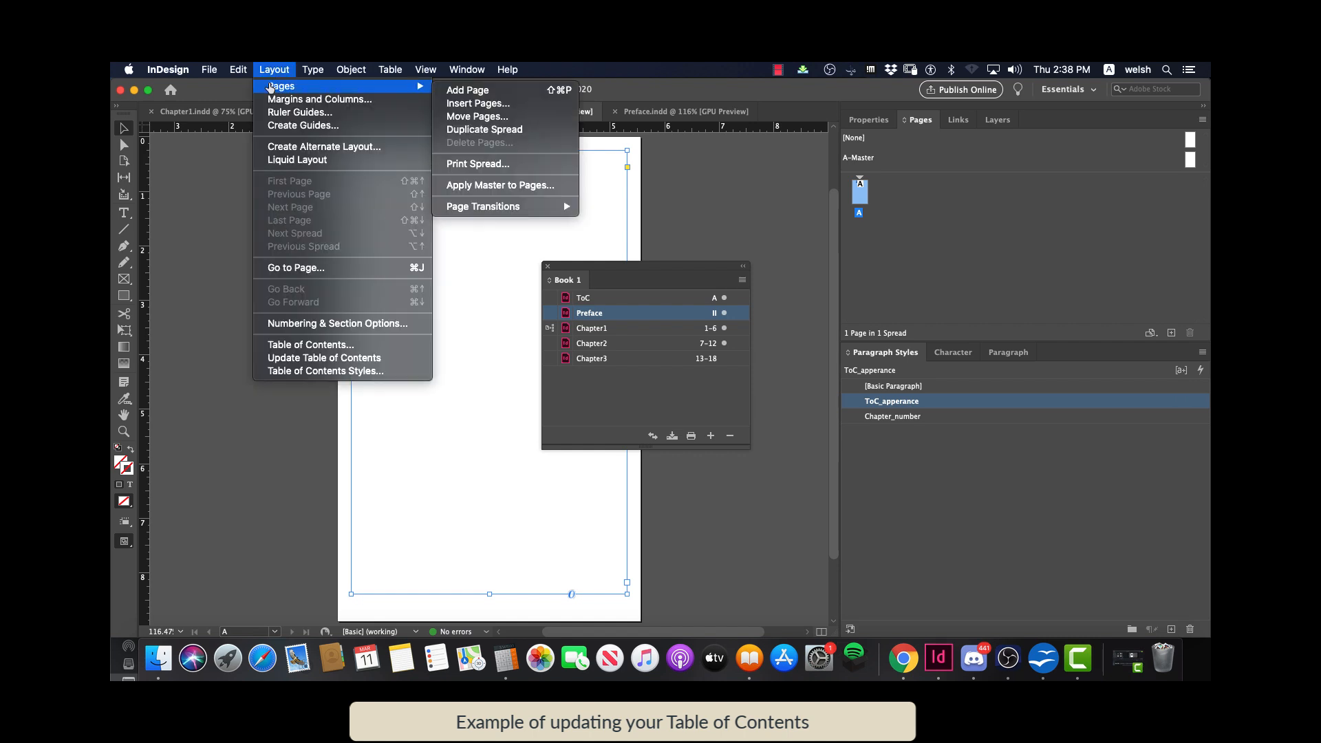
{"action": "left_click", "coordinate": [301, 359]}
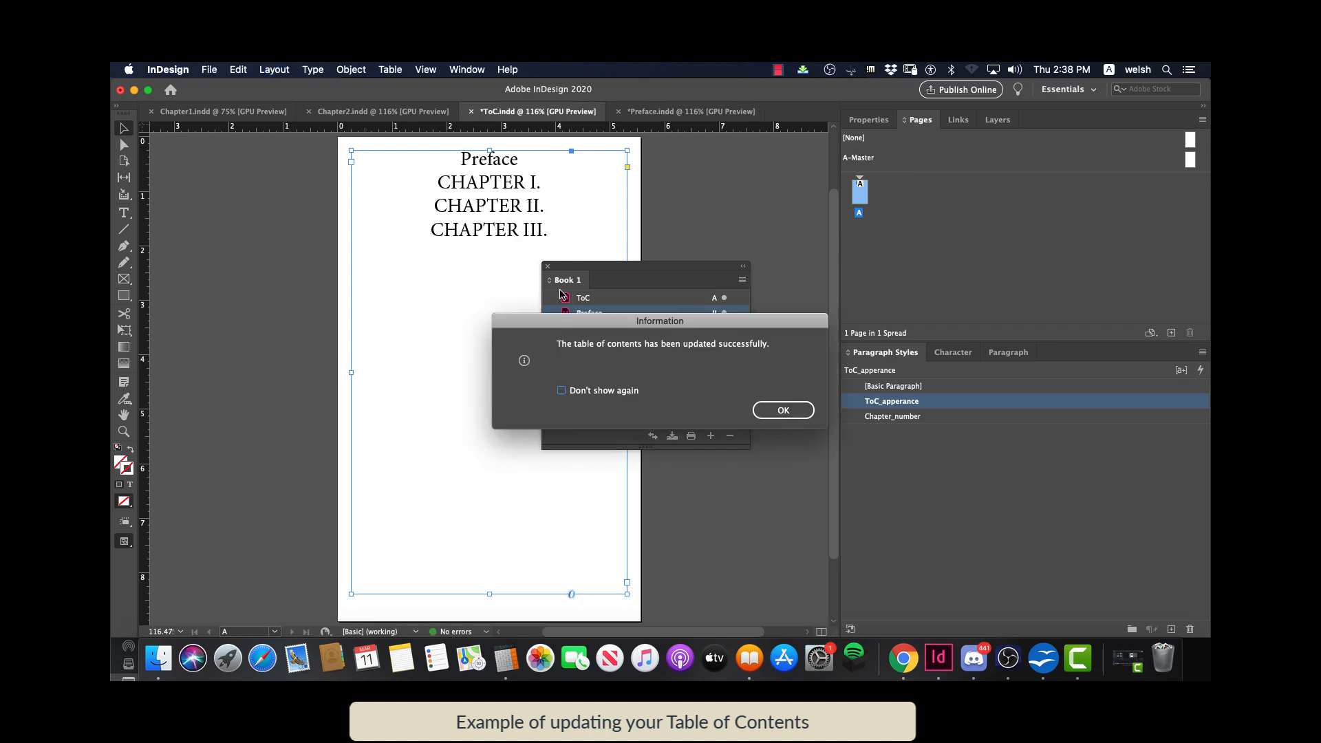
{"action": "left_click", "coordinate": [772, 413]}
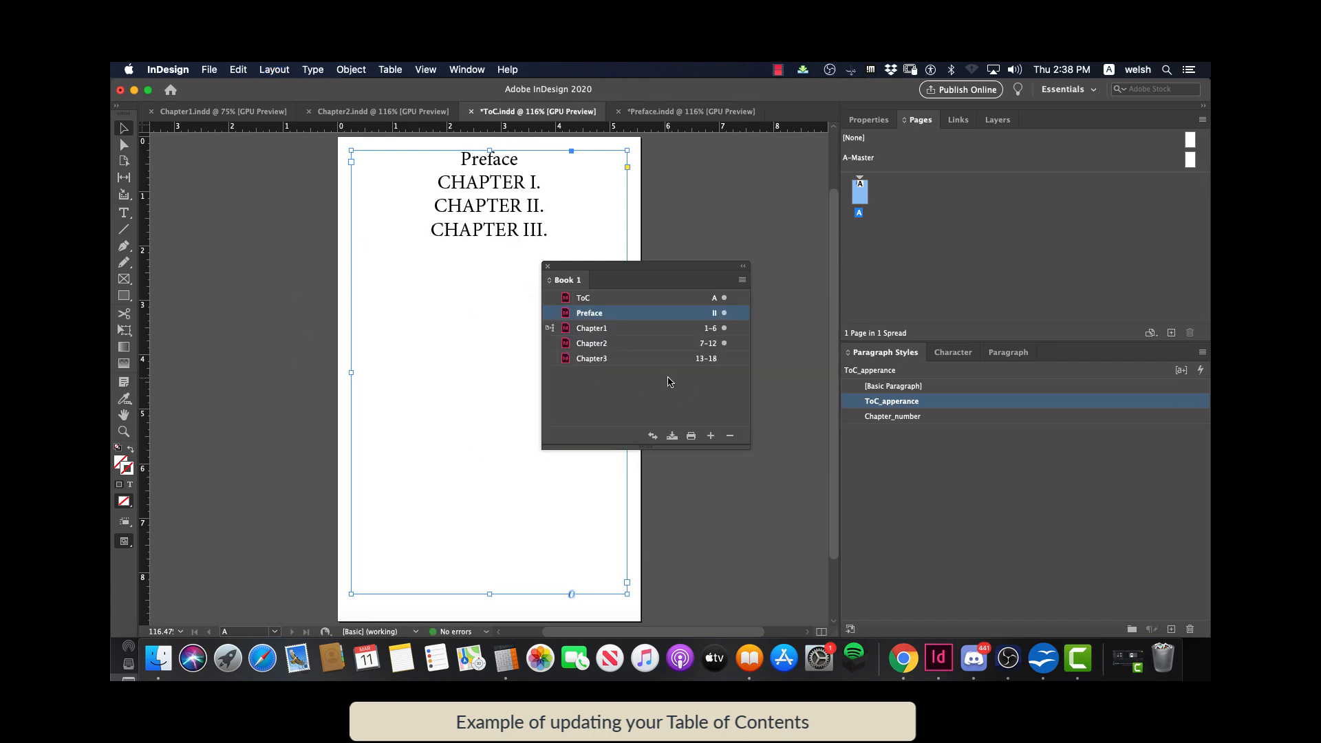
{"action": "left_click_drag", "start_coordinate": [626, 271], "coordinate": [479, 363]}
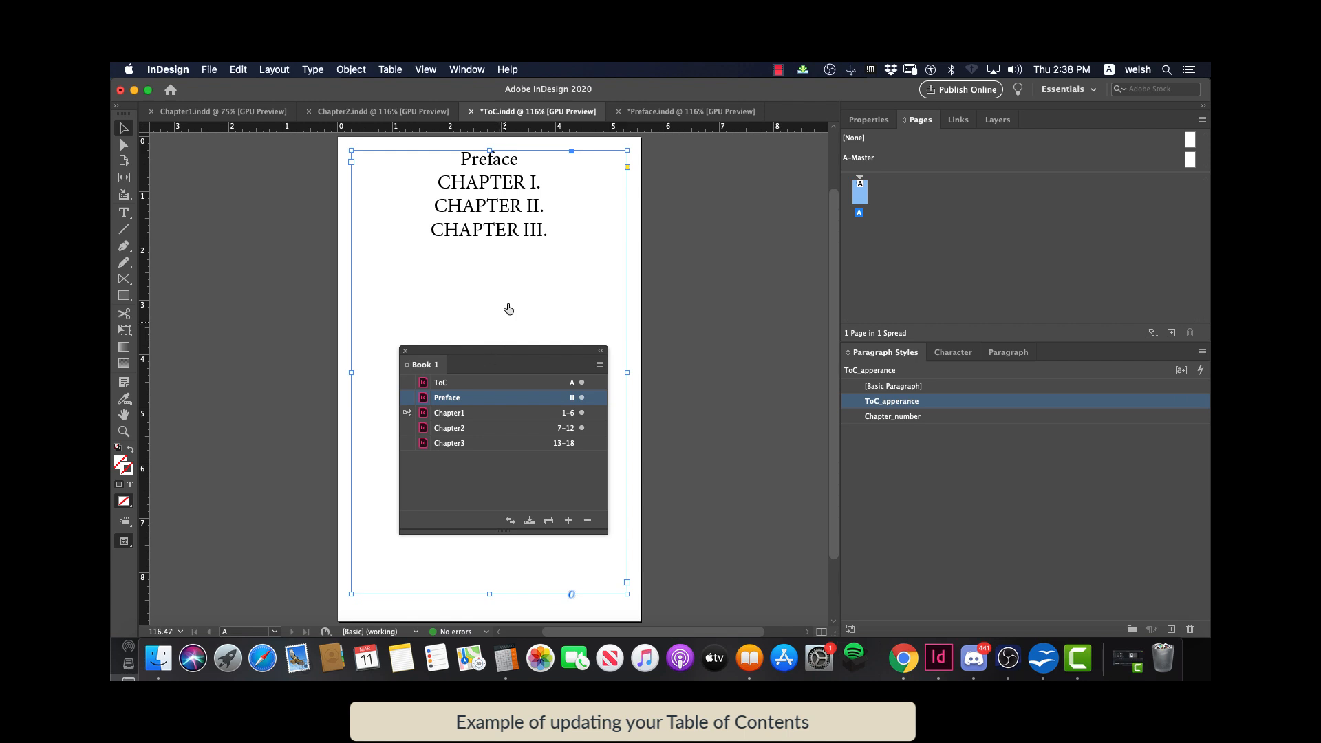
Save the ToC and Preface documents, and save the book file
{"action": "left_click", "coordinate": [207, 69]}
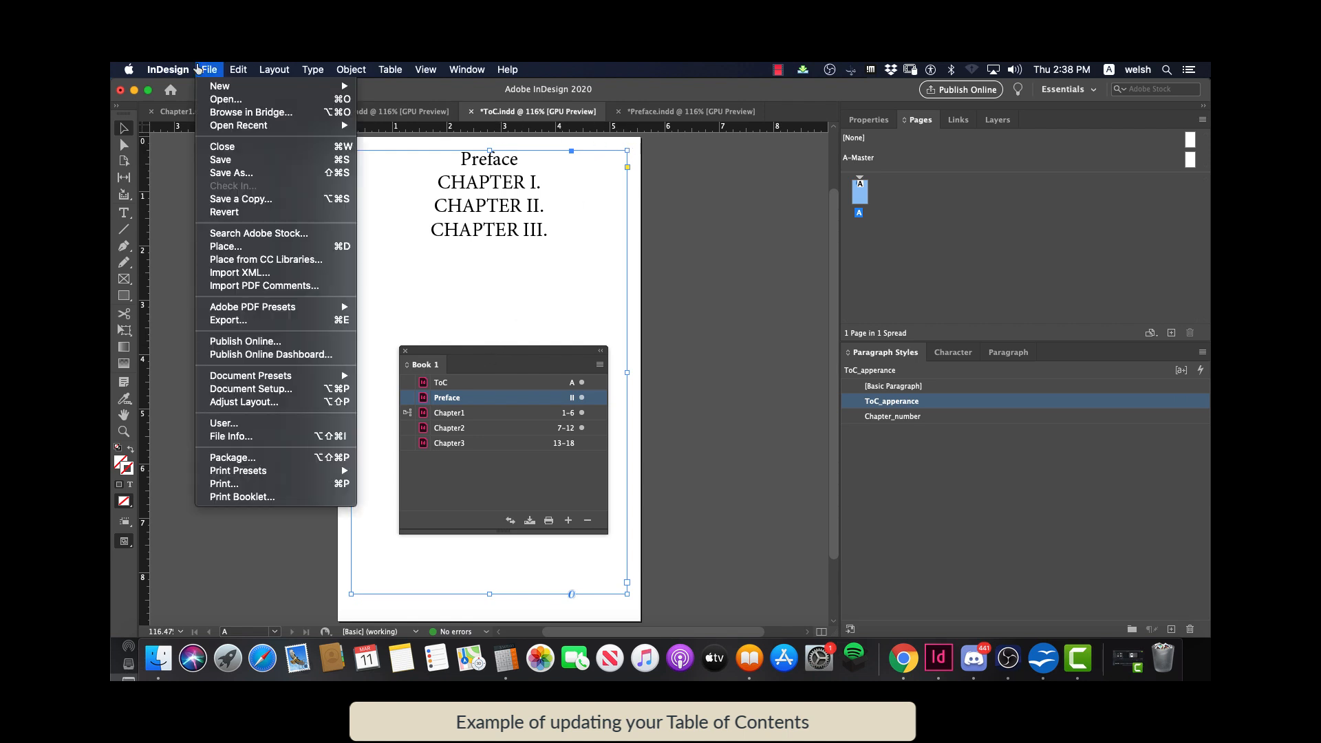
{"action": "key", "text": "Return"}
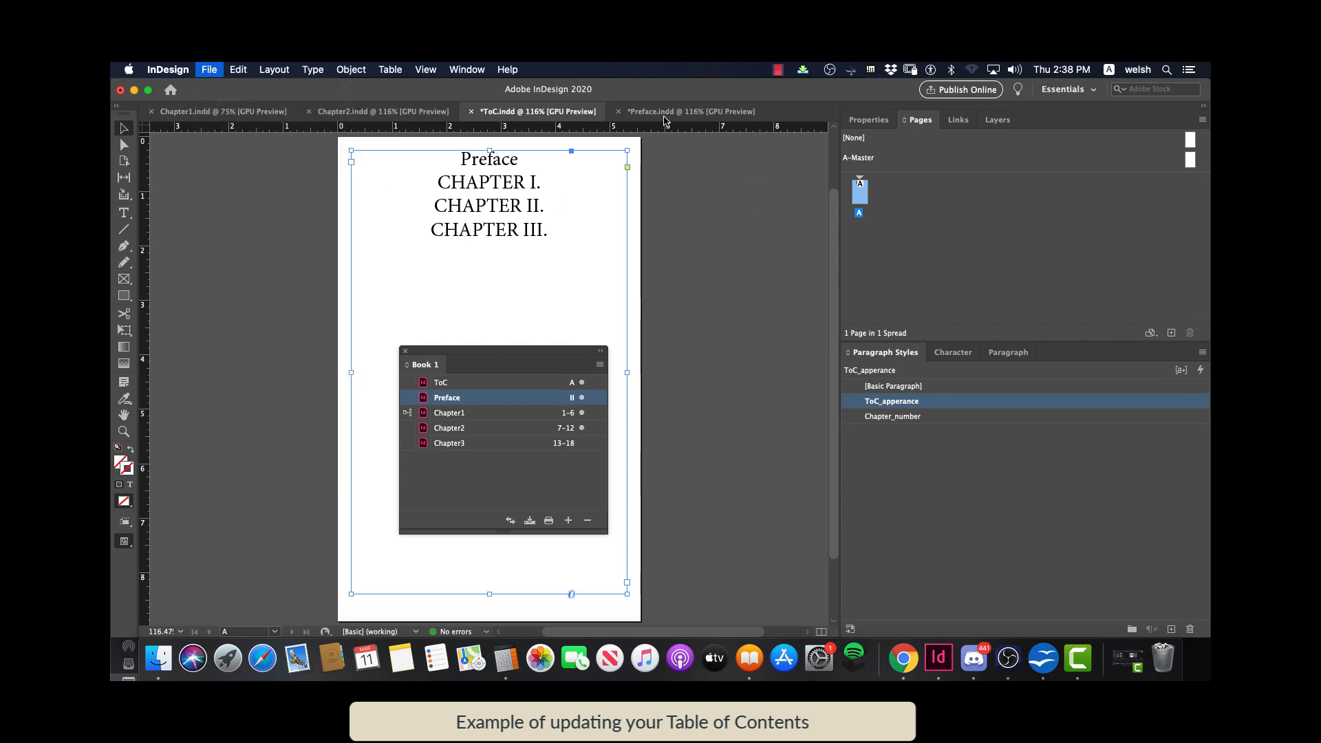
{"action": "left_click", "coordinate": [665, 112]}
{"action": "left_click", "coordinate": [209, 69]}
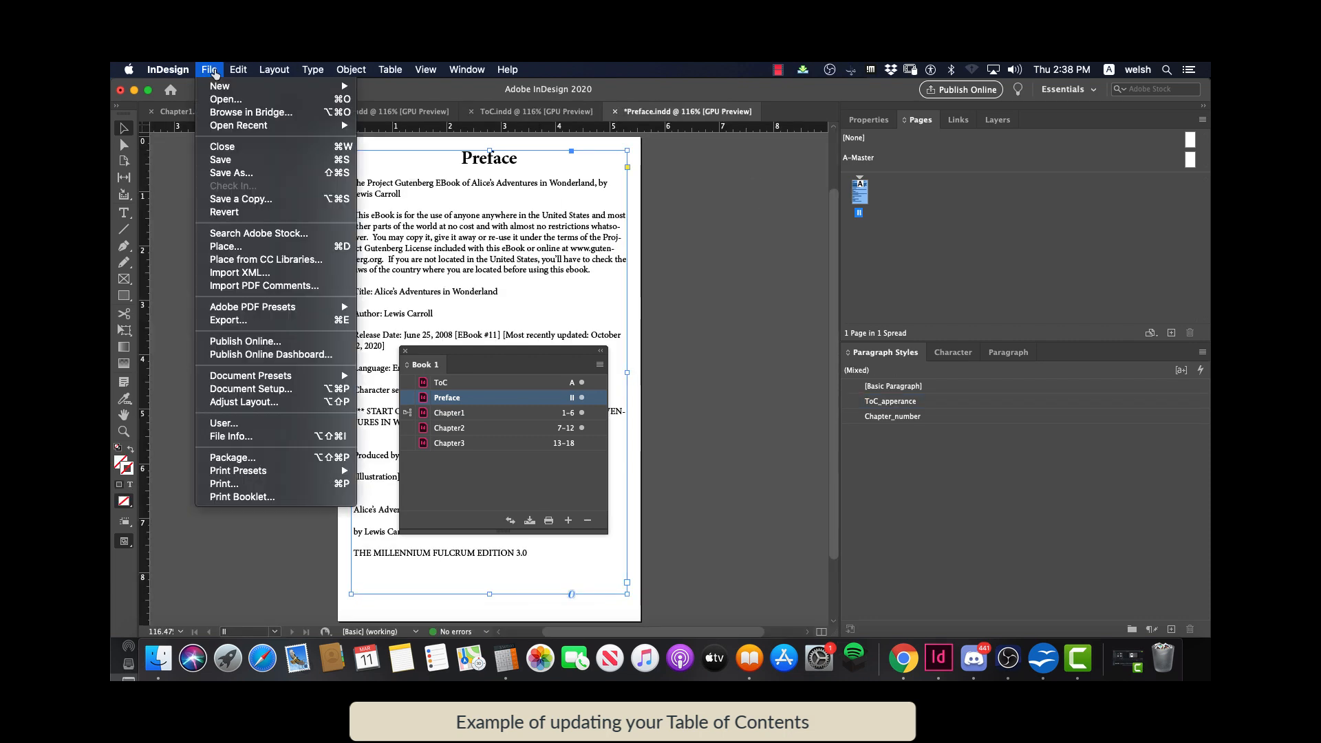
{"action": "left_click", "coordinate": [246, 160]}
{"action": "left_click", "coordinate": [529, 523]}
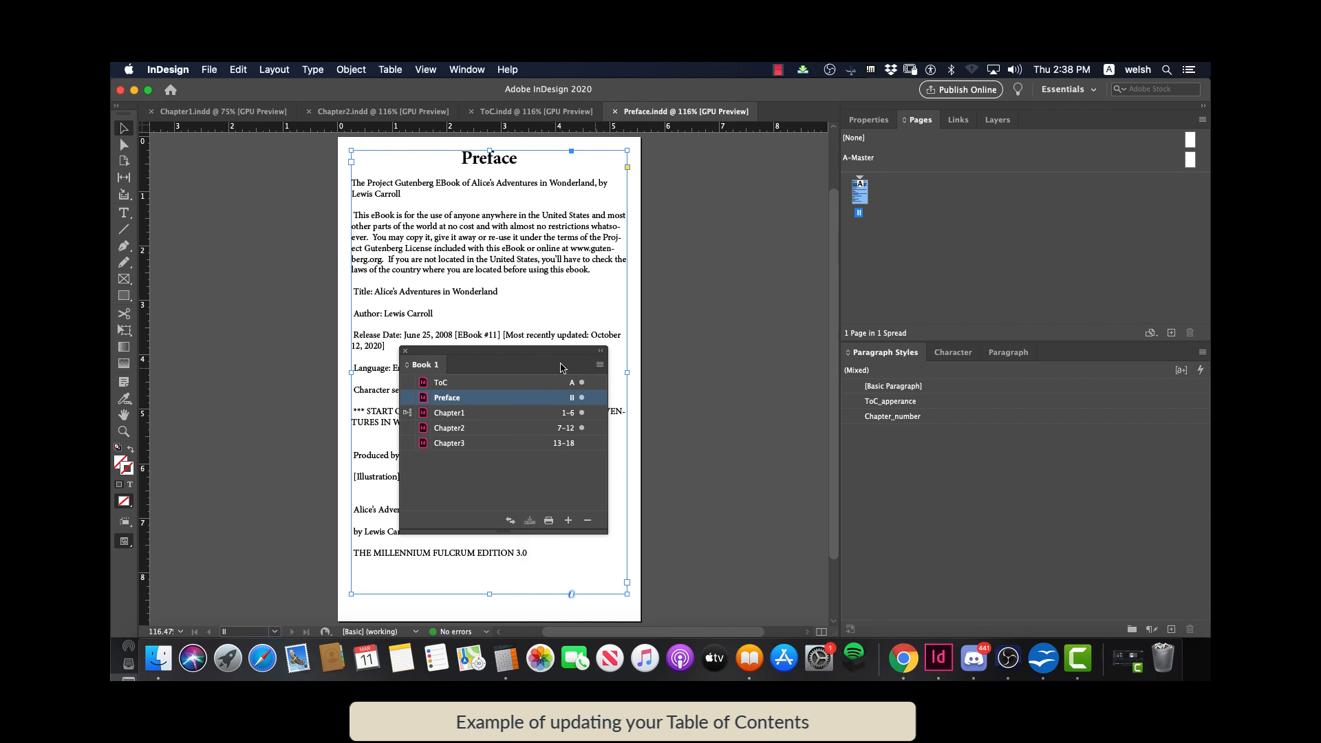
{"action": "left_click_drag", "start_coordinate": [595, 350], "coordinate": [752, 296]}
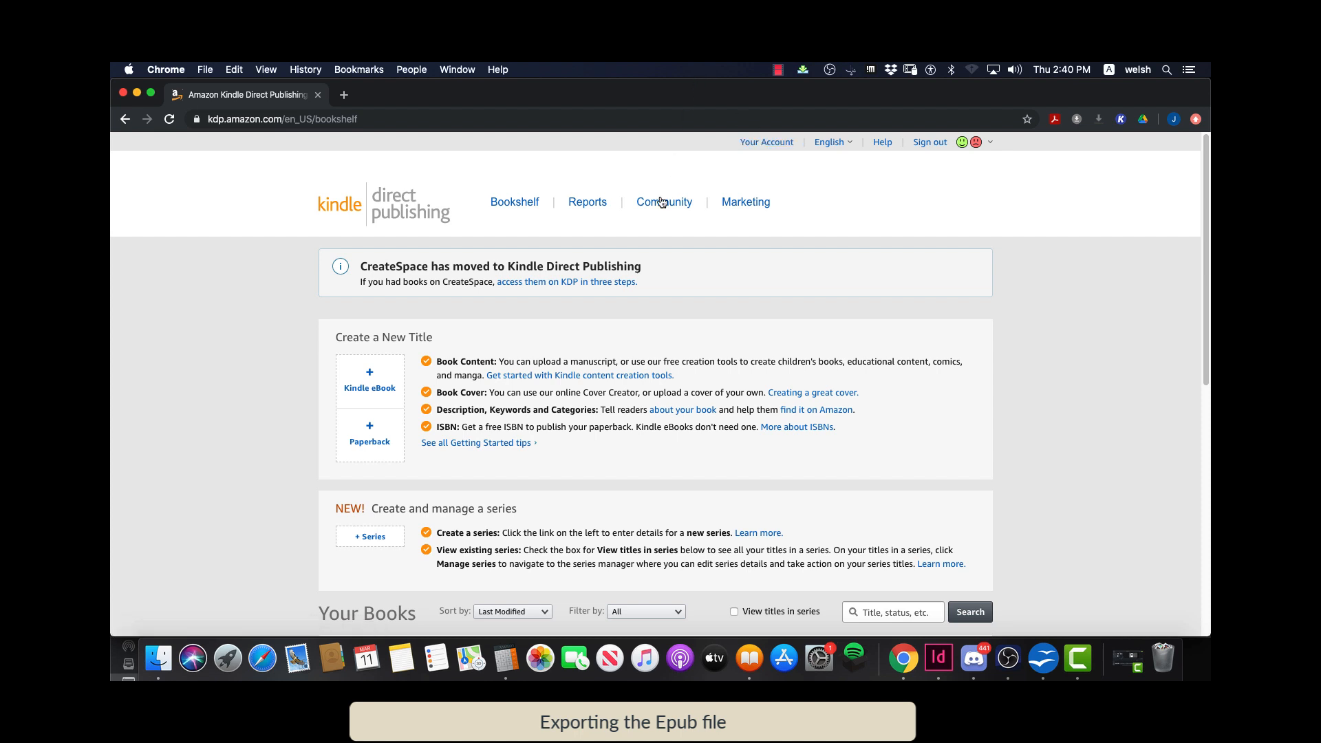
On the Kindle Direct Publishing bookshelf, open the draft Kindle eBook's content page and examine the manuscript formats and upload section
{"action": "scroll", "coordinate": [637, 233], "scroll_direction": "down", "scroll_amount": 10}
{"action": "scroll", "coordinate": [637, 233], "scroll_direction": "up", "scroll_amount": 7}
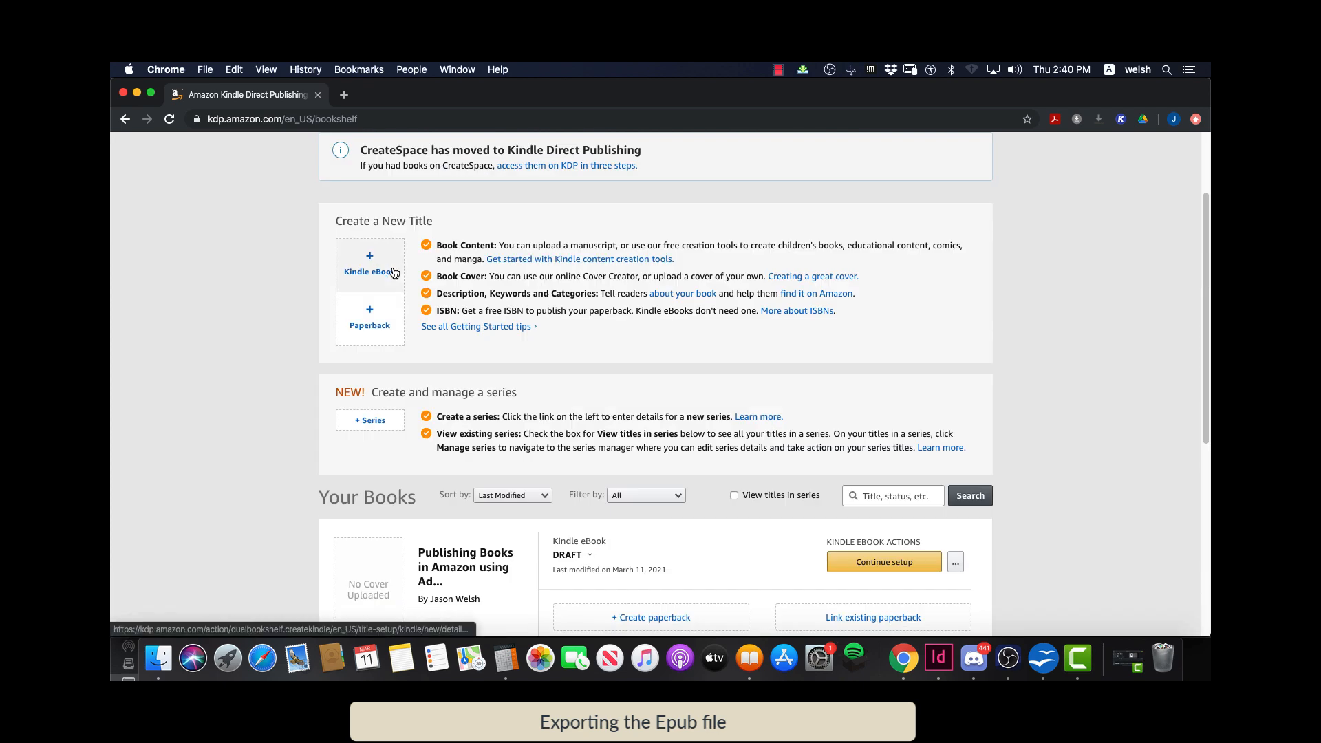
{"action": "scroll", "coordinate": [474, 315], "scroll_direction": "down", "scroll_amount": 4}
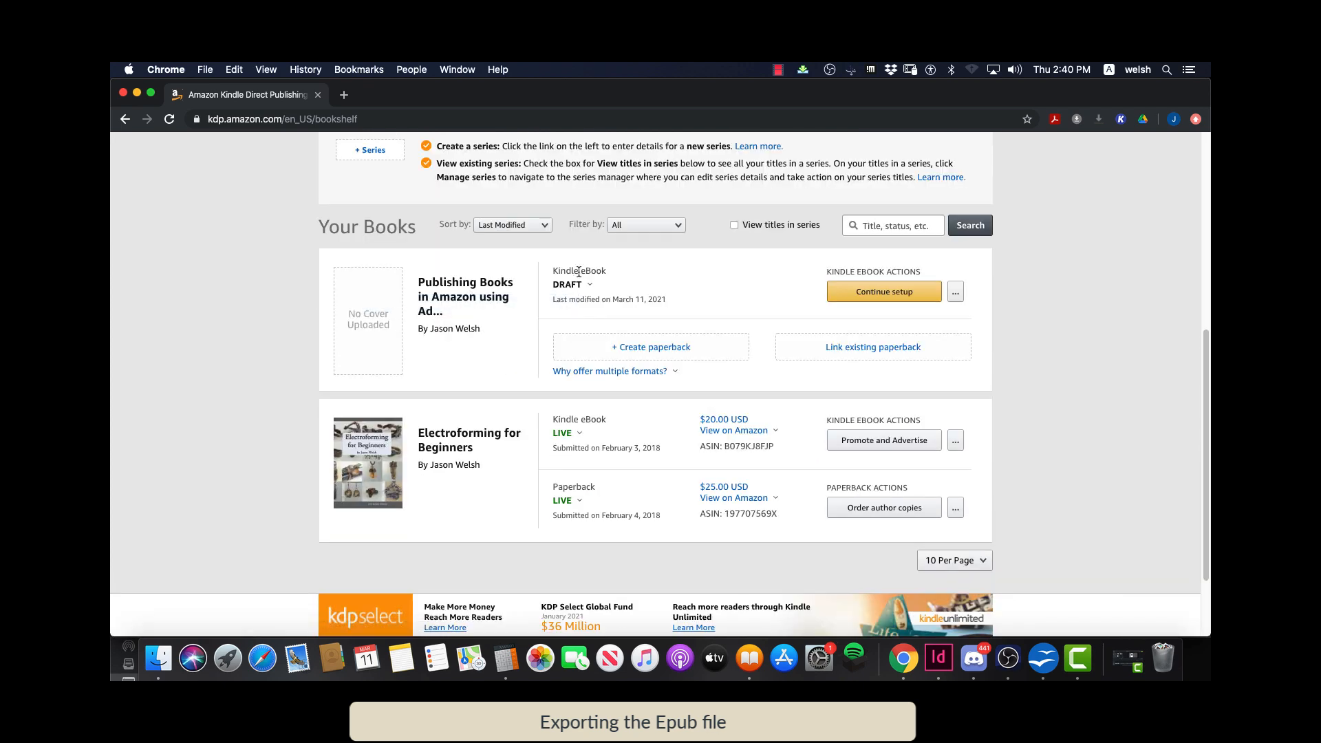
{"action": "left_click", "coordinate": [578, 283]}
{"action": "scroll", "coordinate": [385, 199], "scroll_direction": "up", "scroll_amount": 5}
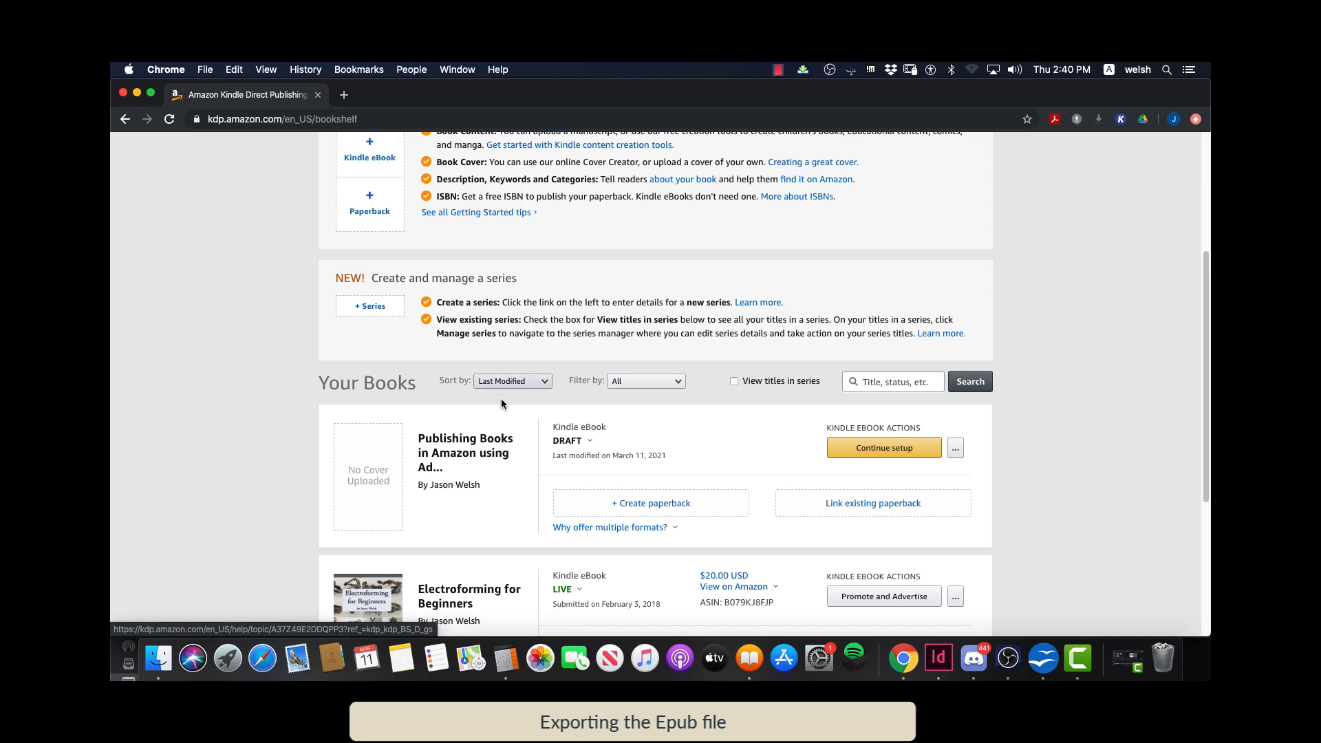
{"action": "scroll", "coordinate": [504, 480], "scroll_direction": "down", "scroll_amount": 2}
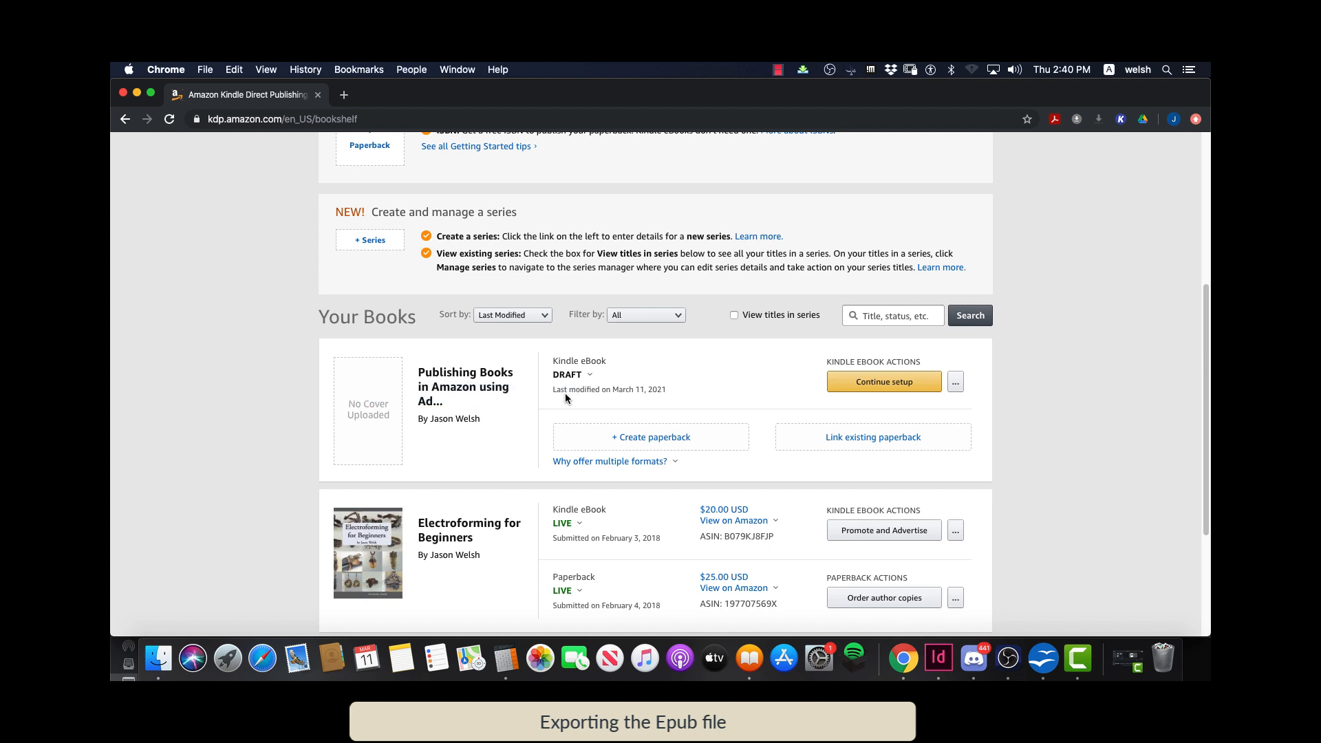
{"action": "left_click", "coordinate": [955, 386]}
{"action": "left_click", "coordinate": [956, 381]}
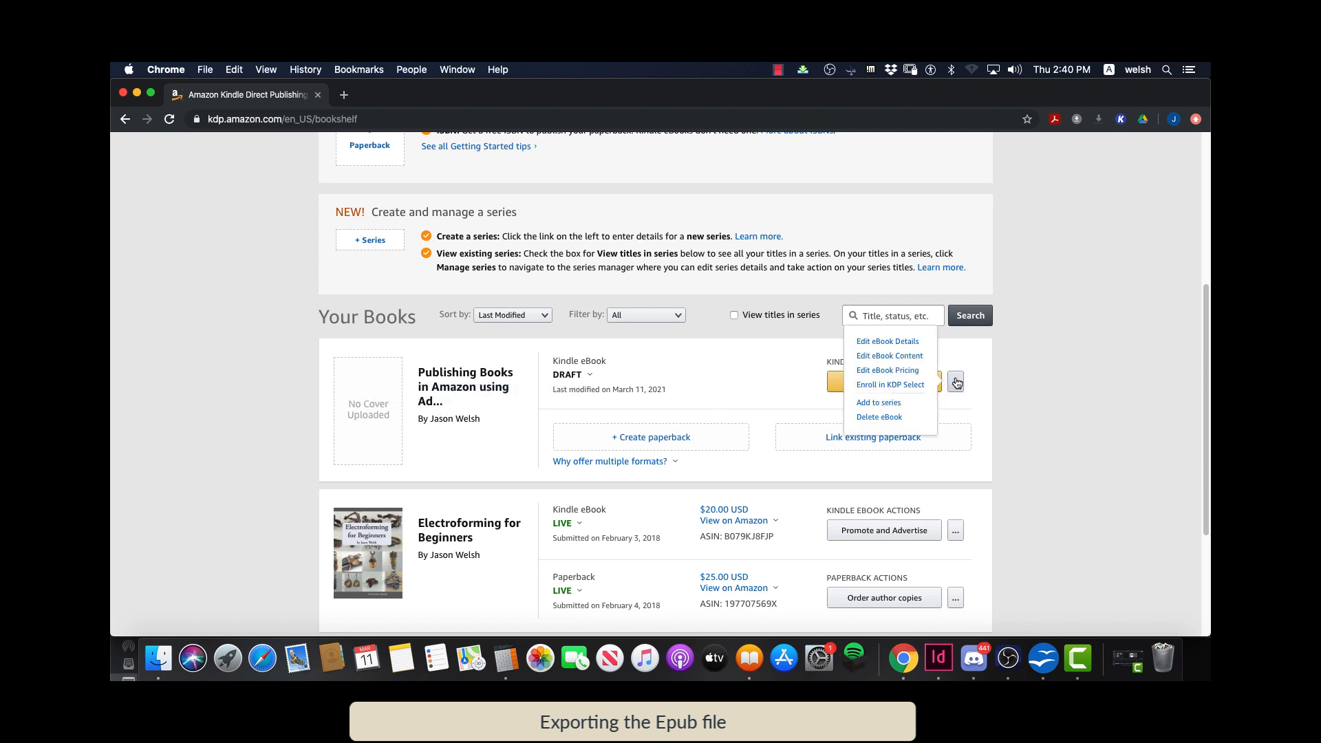
{"action": "left_click", "coordinate": [887, 361]}
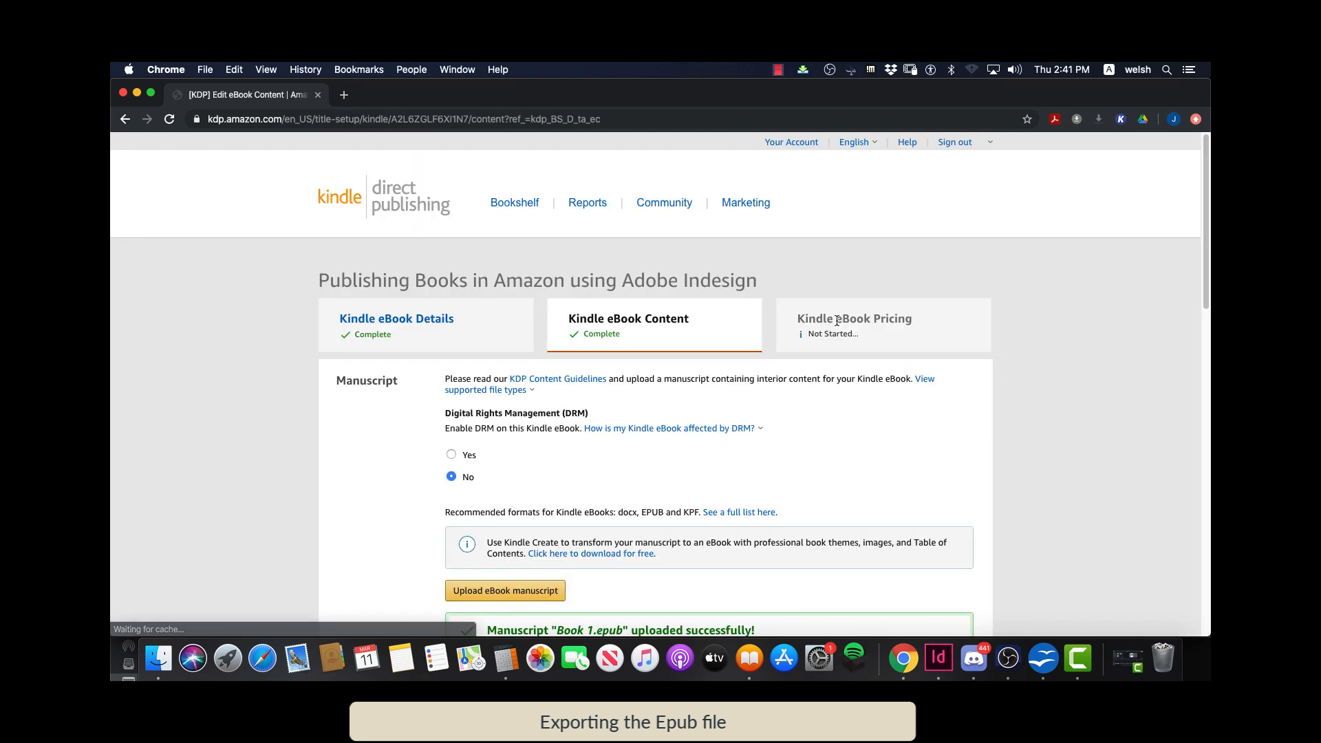
{"action": "scroll", "coordinate": [833, 327], "scroll_direction": "down", "scroll_amount": 3}
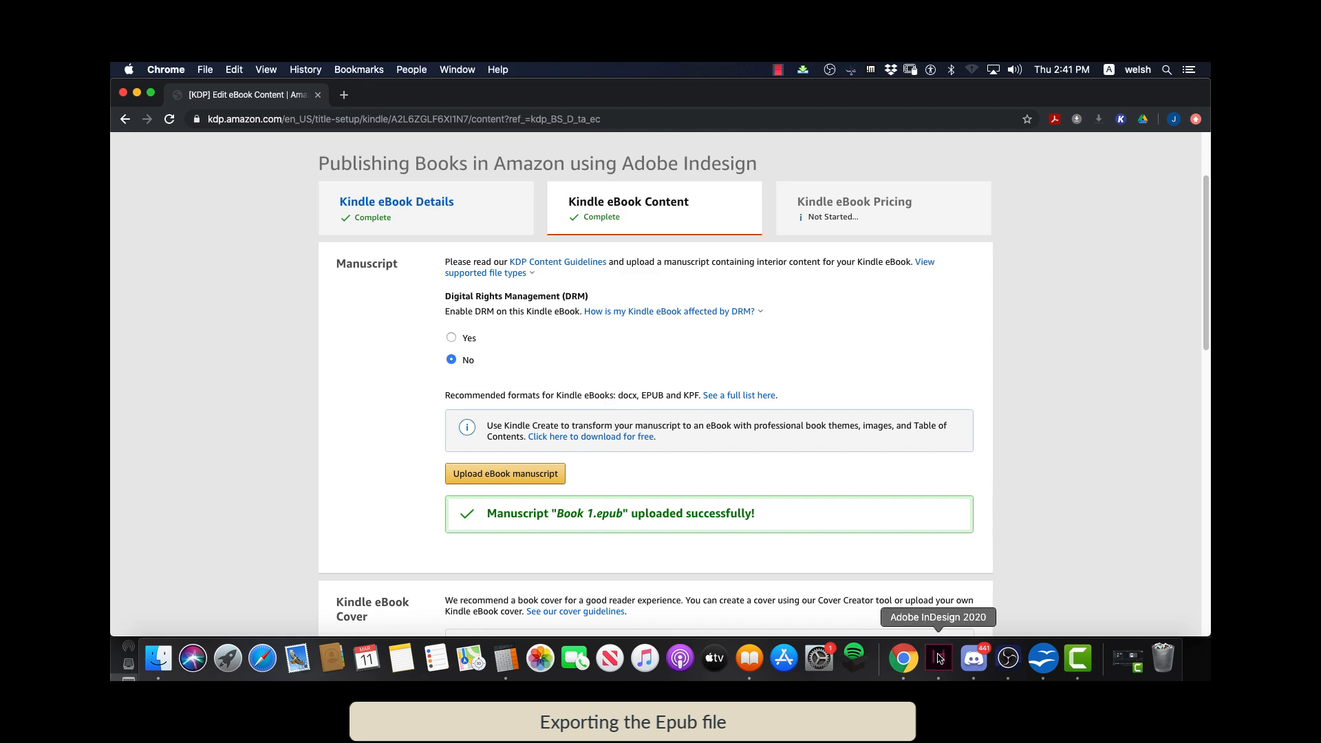
Switch to InDesign and close the Preface, ToC, Chapter2 and Chapter1 documents, keeping the book open
{"action": "left_click", "coordinate": [940, 658]}
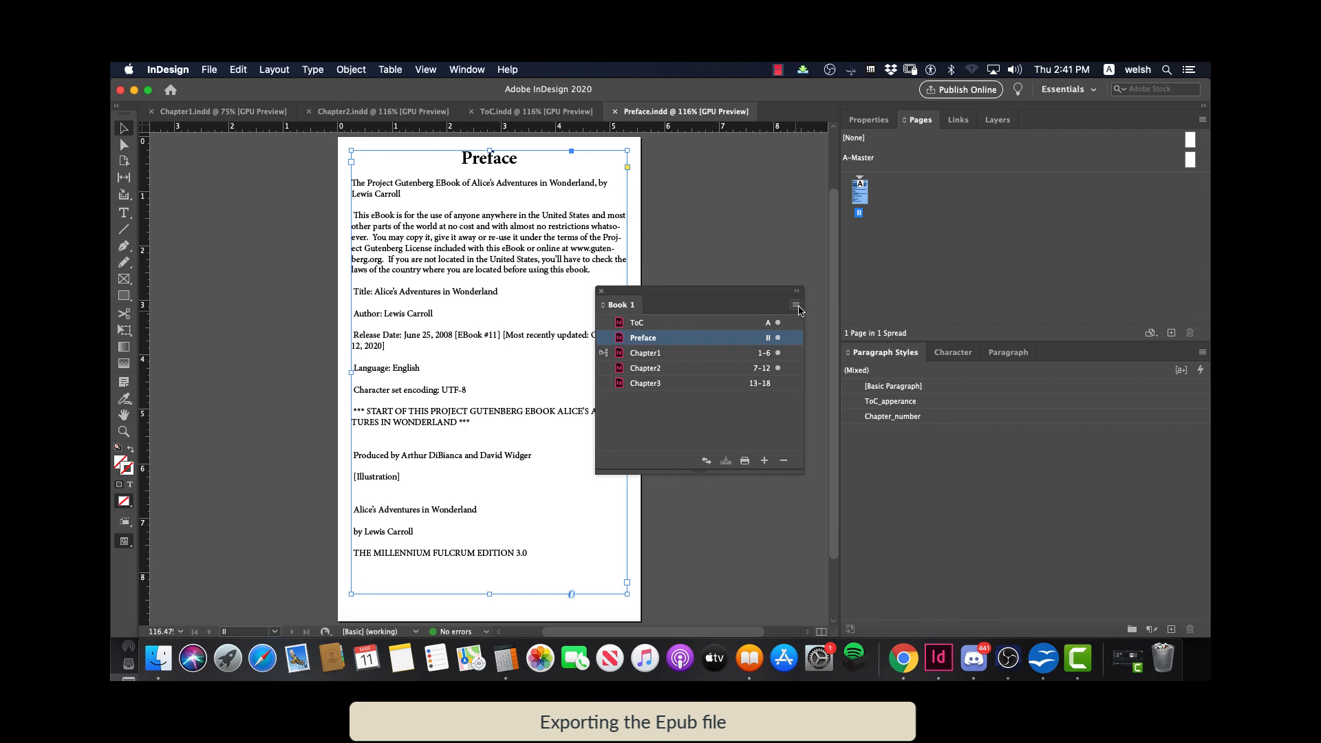
{"action": "left_click", "coordinate": [615, 113]}
{"action": "left_click", "coordinate": [471, 112]}
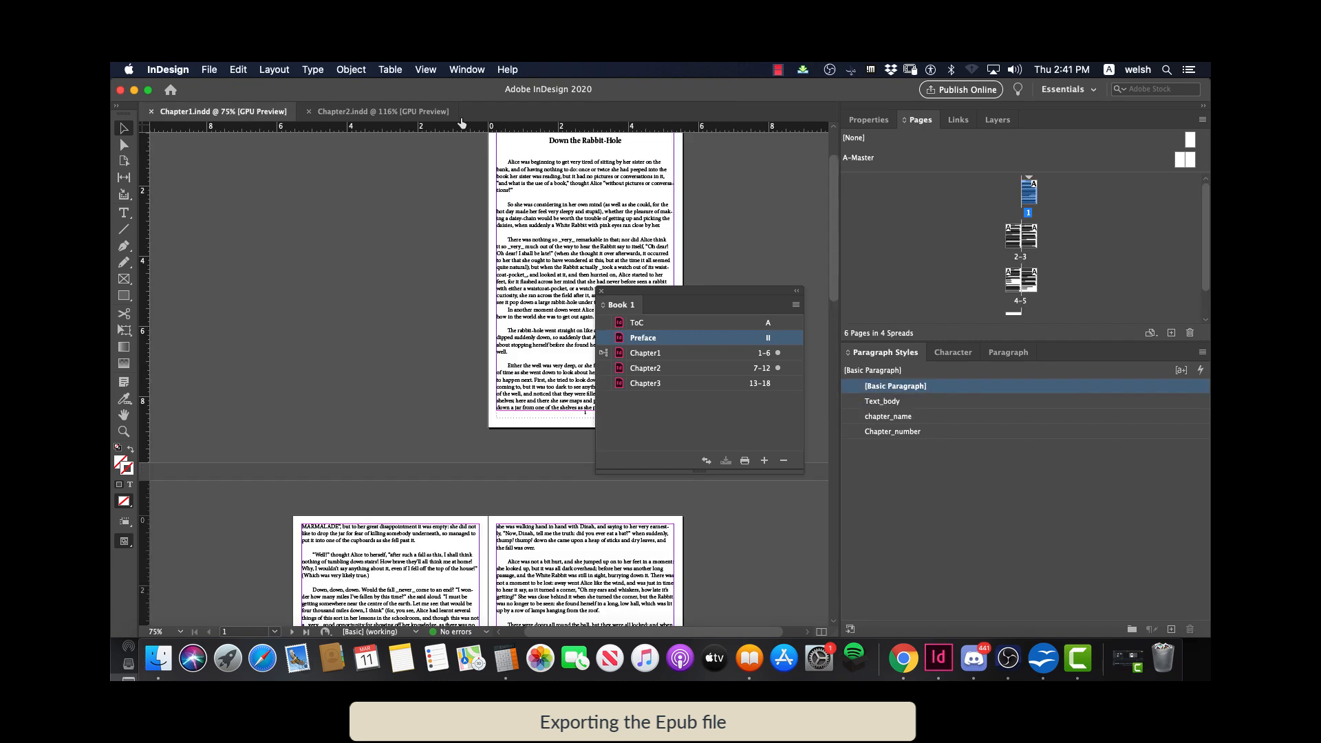
{"action": "left_click", "coordinate": [309, 111]}
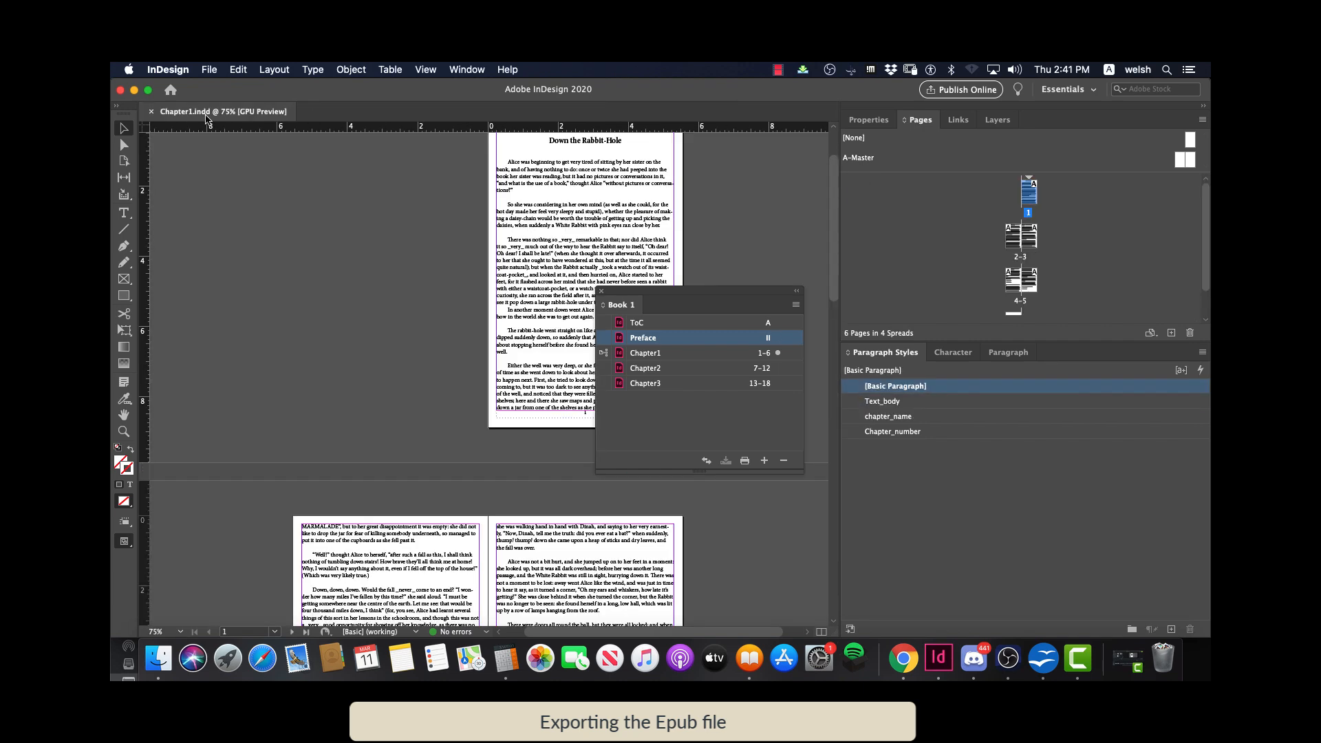
{"action": "left_click", "coordinate": [151, 111]}
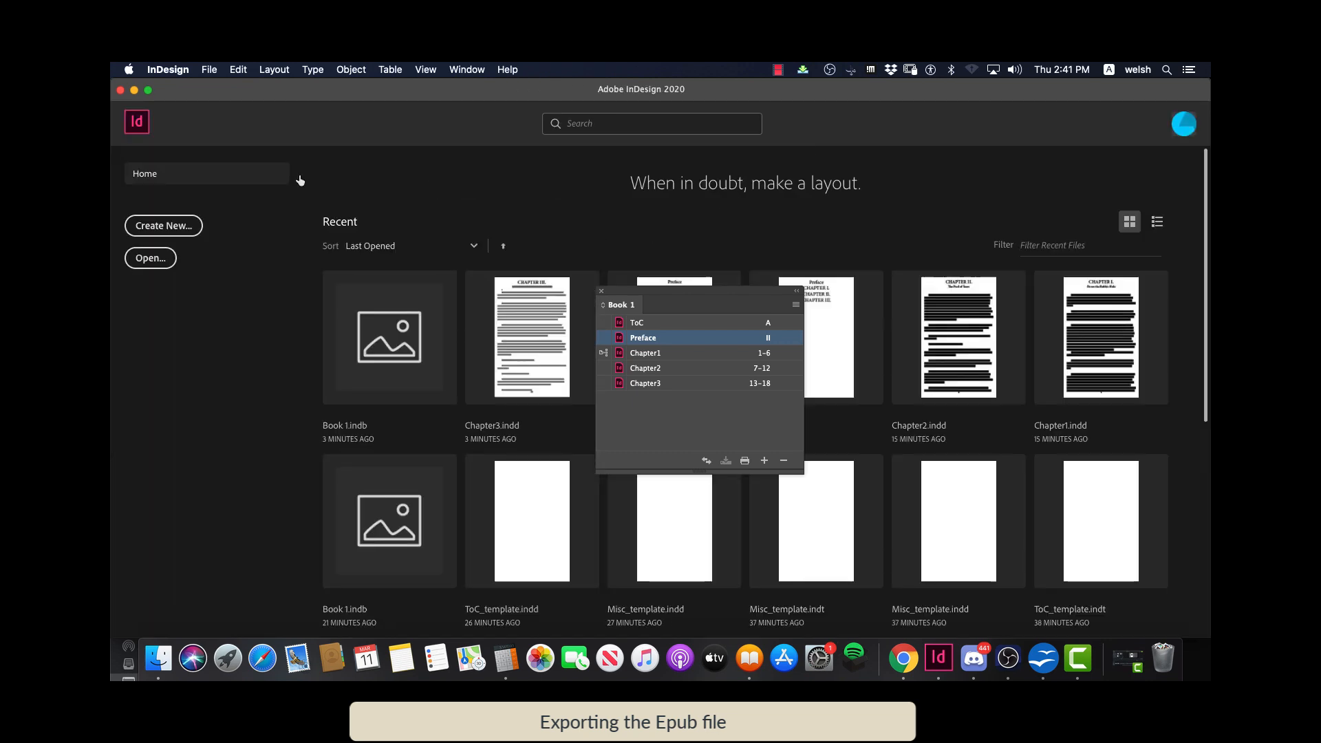
{"action": "left_click_drag", "start_coordinate": [628, 292], "coordinate": [386, 204]}
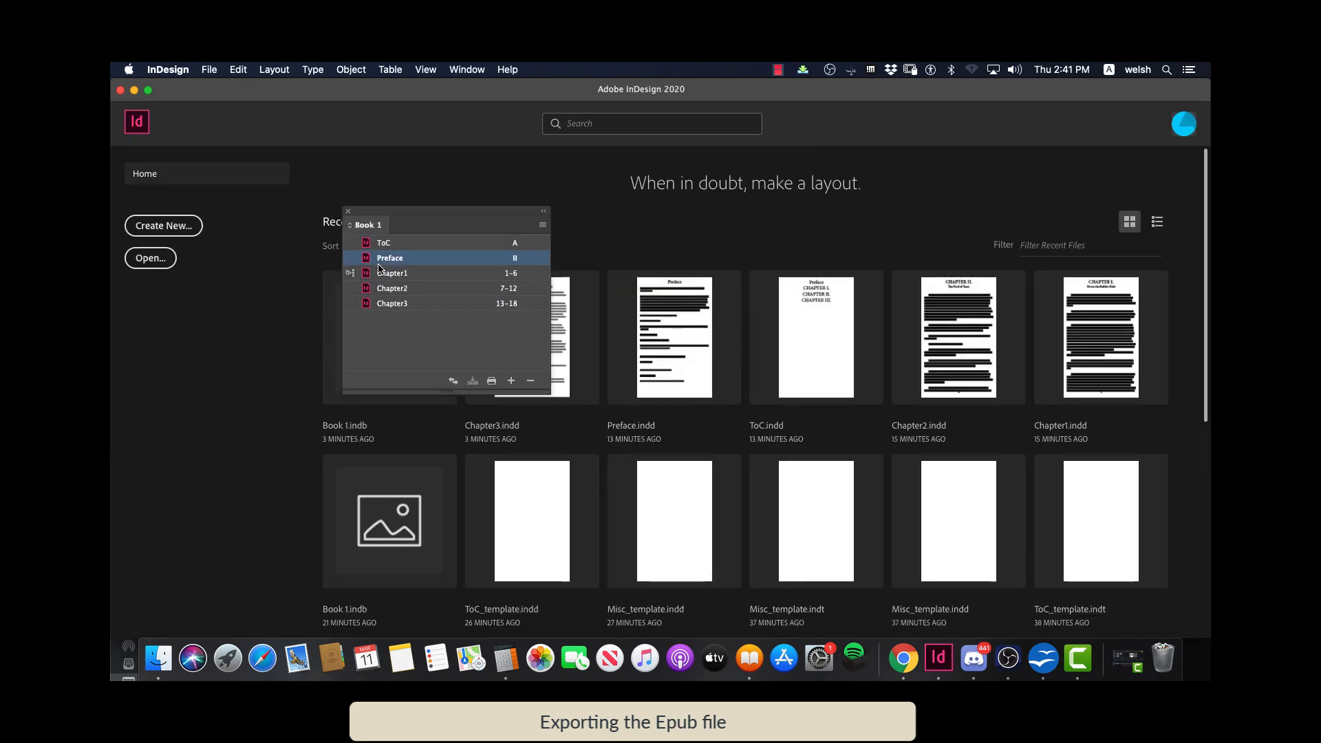
Export the whole book as a reflowable EPUB named Book 1.epub into the Video Book folder on the Desktop
{"action": "left_click", "coordinate": [543, 227]}
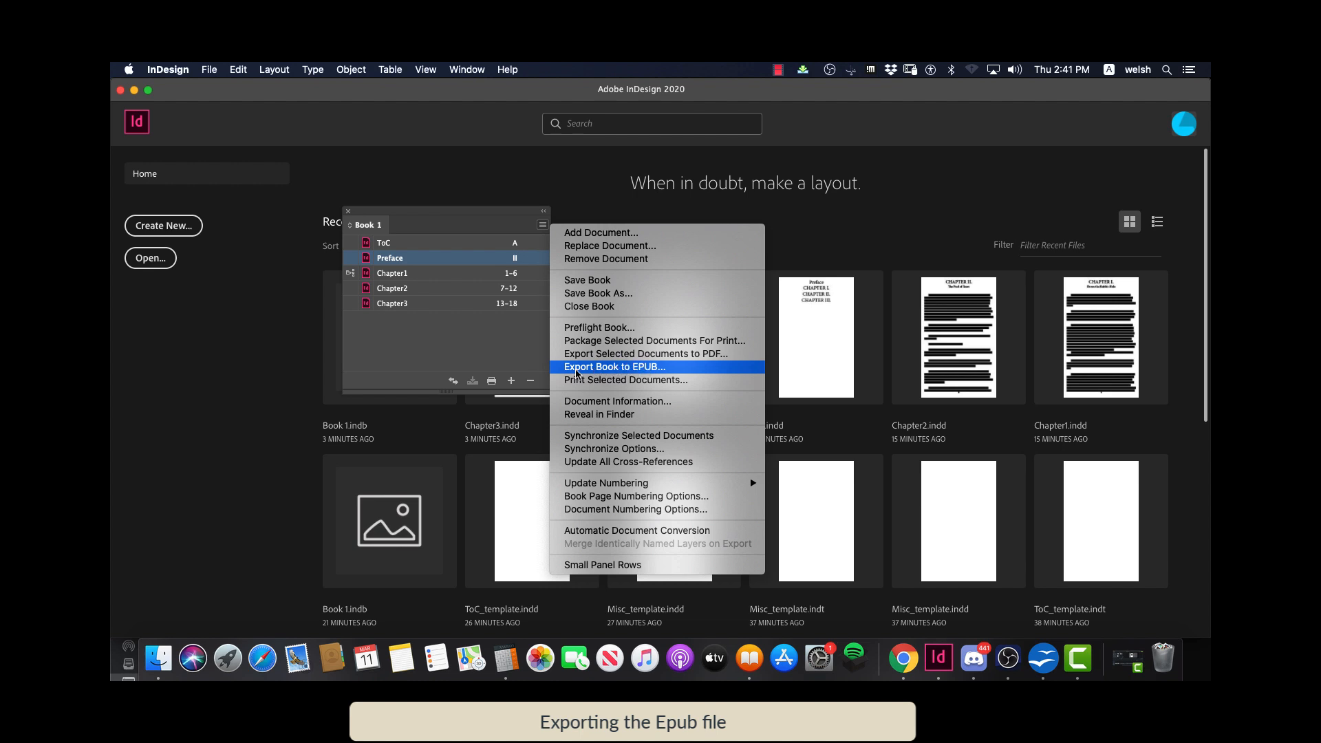
{"action": "left_click", "coordinate": [641, 370]}
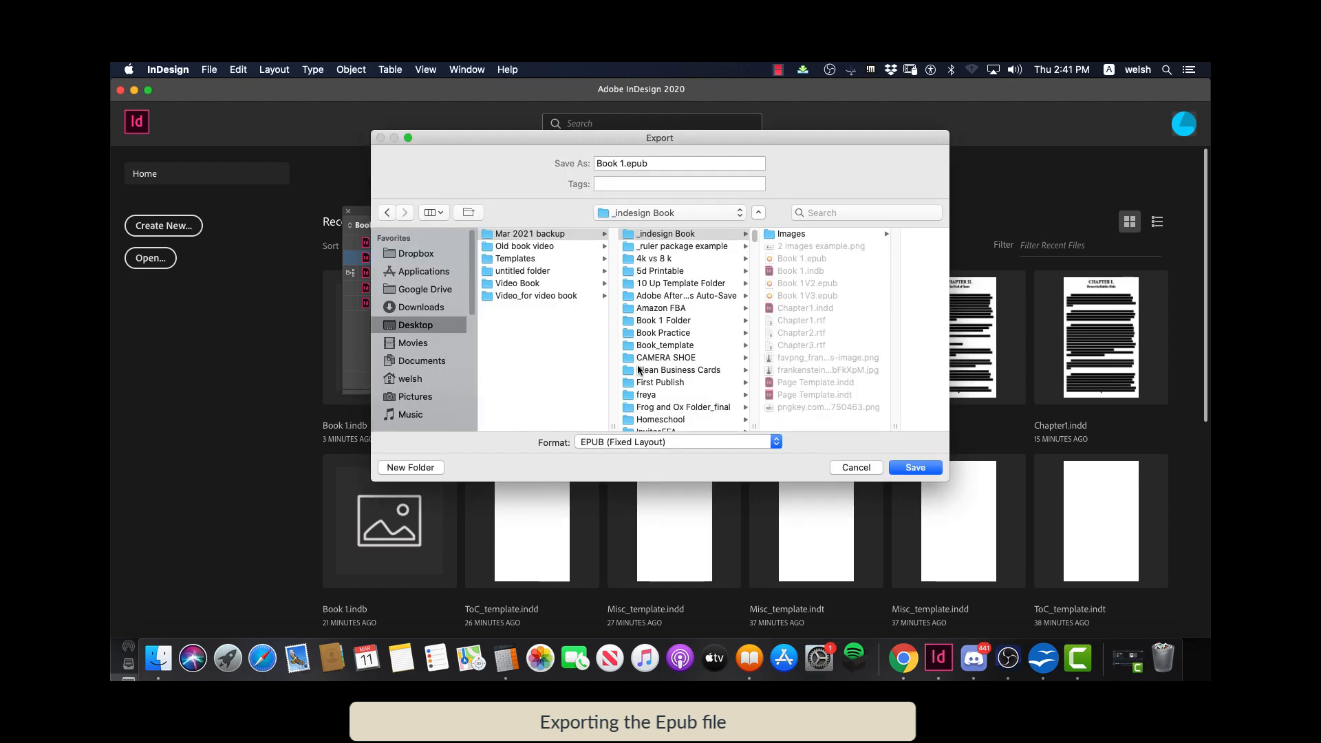
{"action": "left_click", "coordinate": [538, 285]}
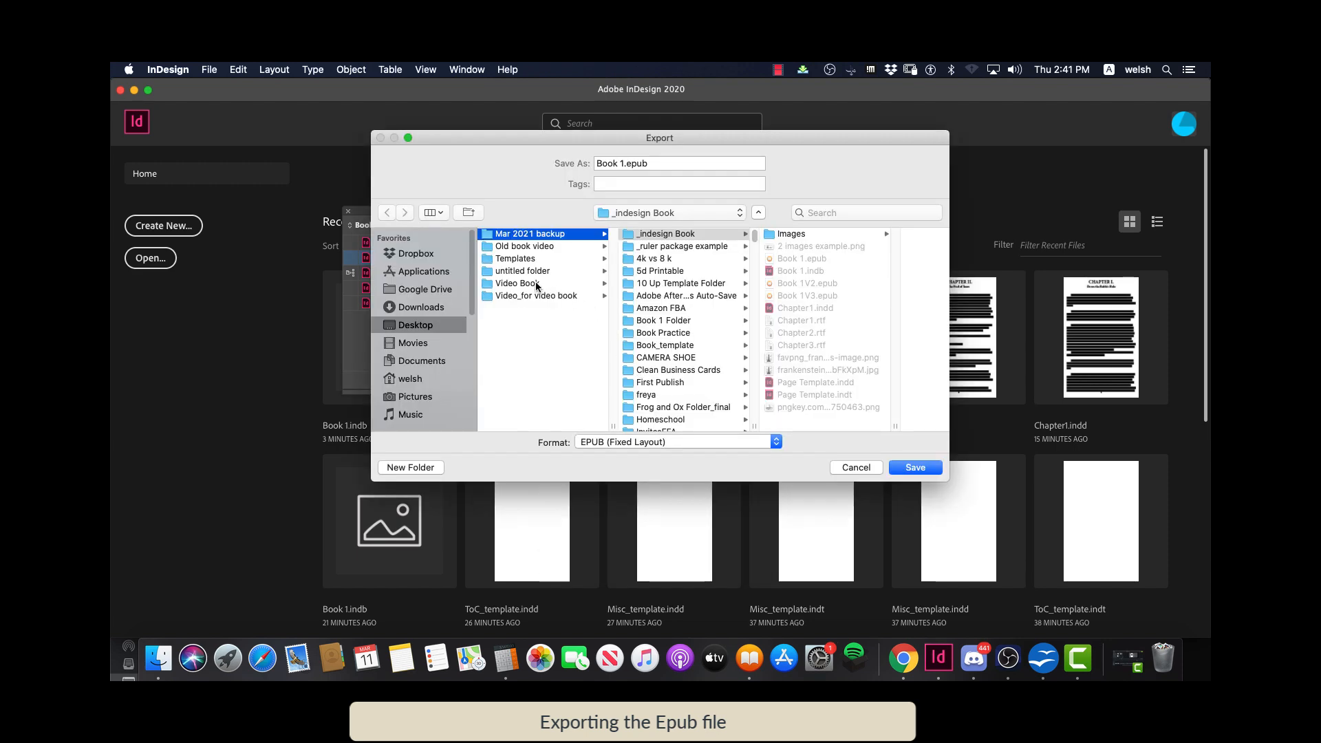
{"action": "left_click", "coordinate": [617, 441]}
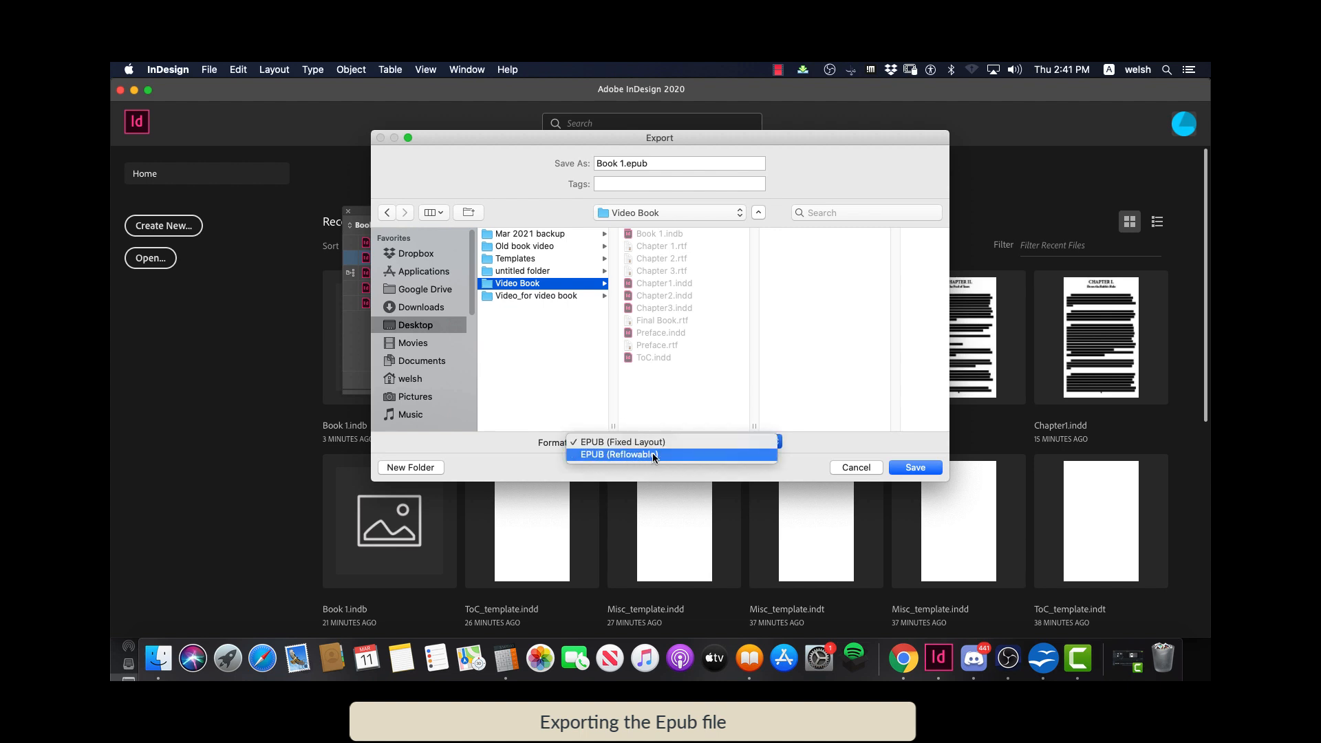
{"action": "left_click", "coordinate": [654, 456]}
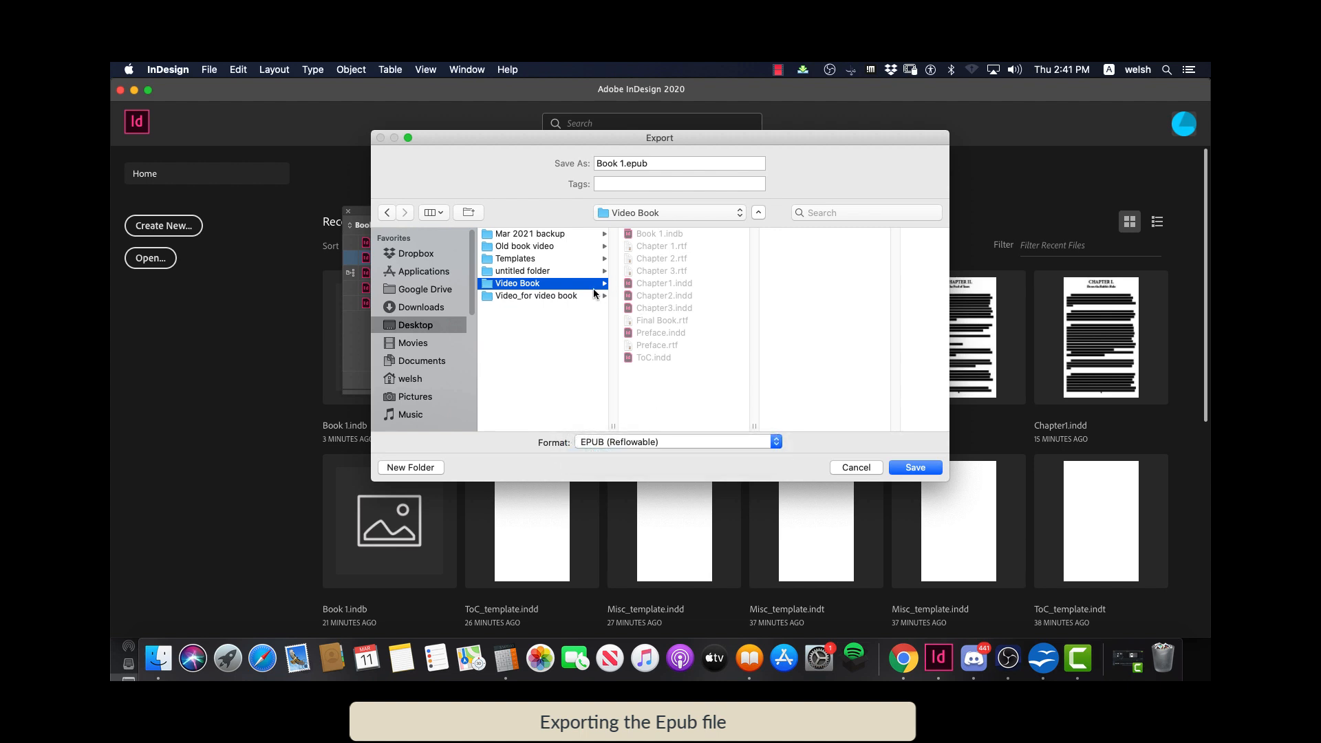
{"action": "left_click", "coordinate": [915, 469]}
In the reflowable export options, choose version EPUB 3.0 and set the cover to None
{"action": "left_click", "coordinate": [609, 225]}
{"action": "left_click", "coordinate": [623, 254]}
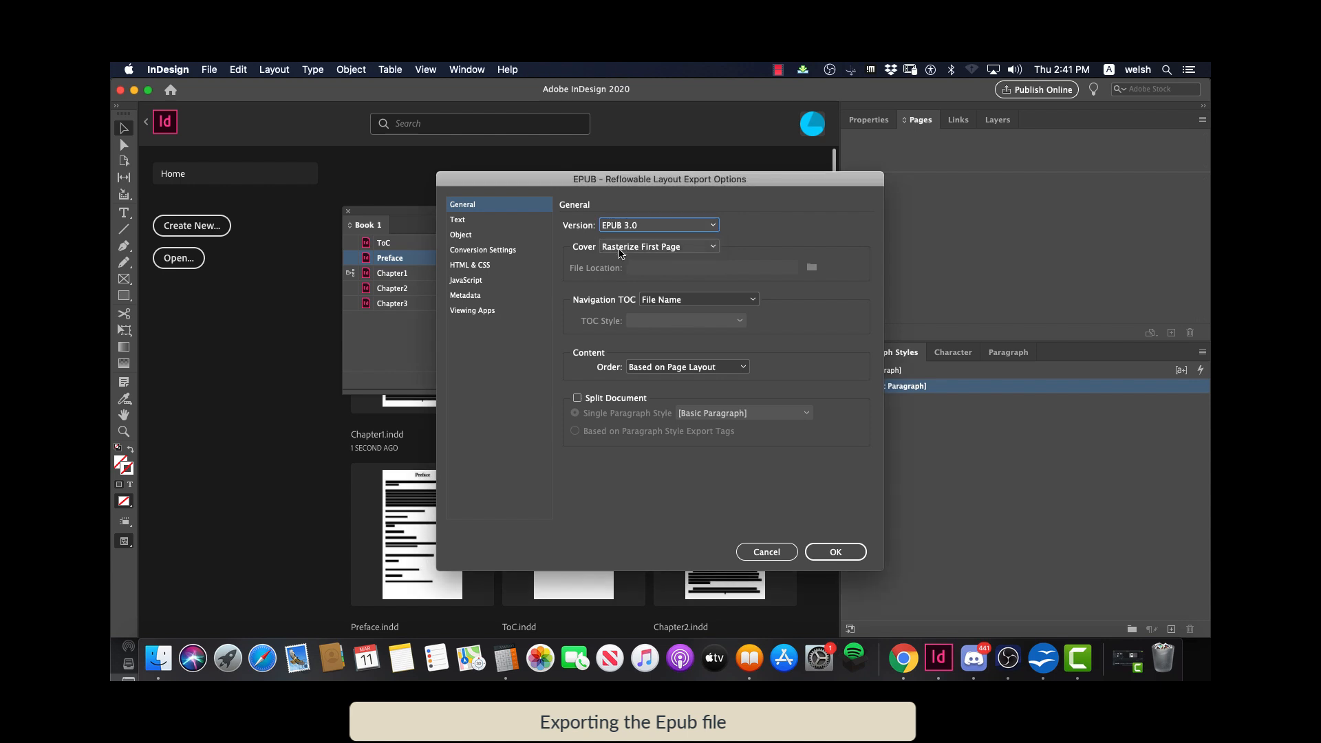
{"action": "left_click", "coordinate": [622, 249]}
{"action": "left_click", "coordinate": [628, 261]}
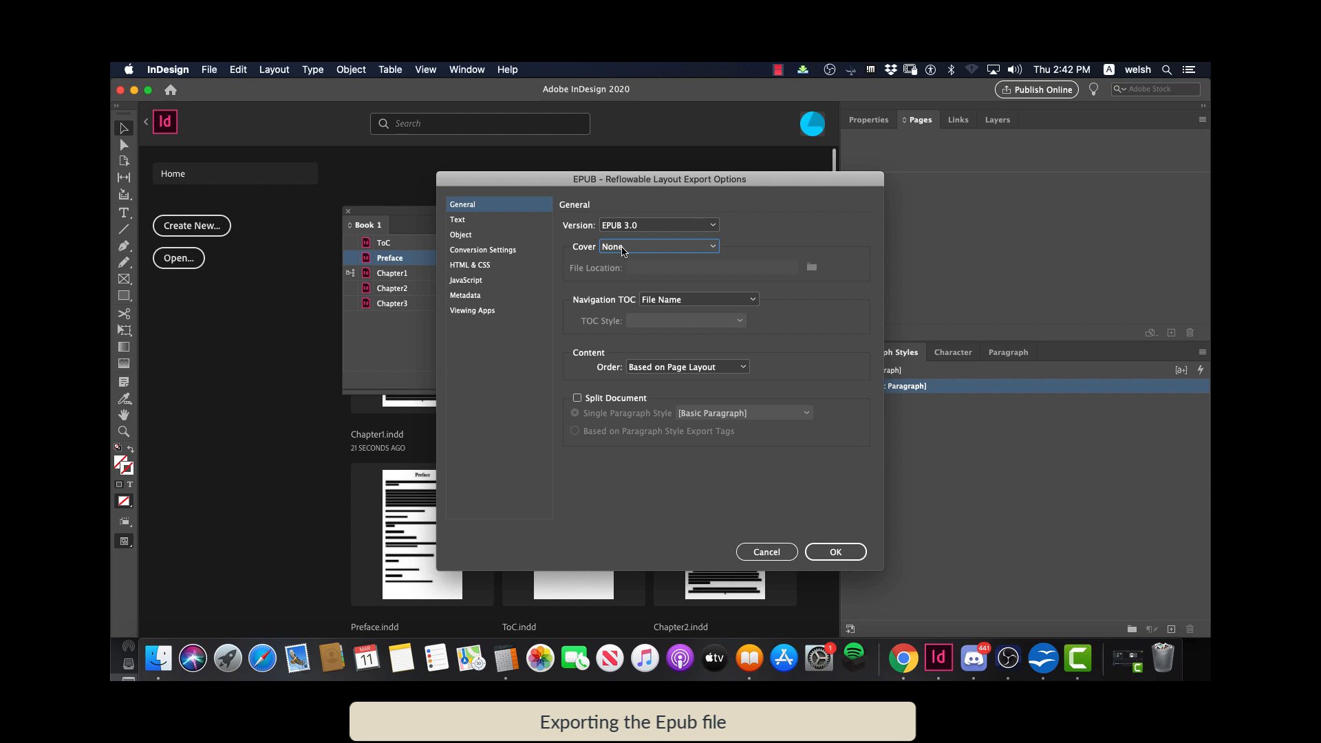
Set the EPUB's navigation TOC to Multi Level (TOC Style) with the [Default] TOC style
{"action": "left_click", "coordinate": [686, 305]}
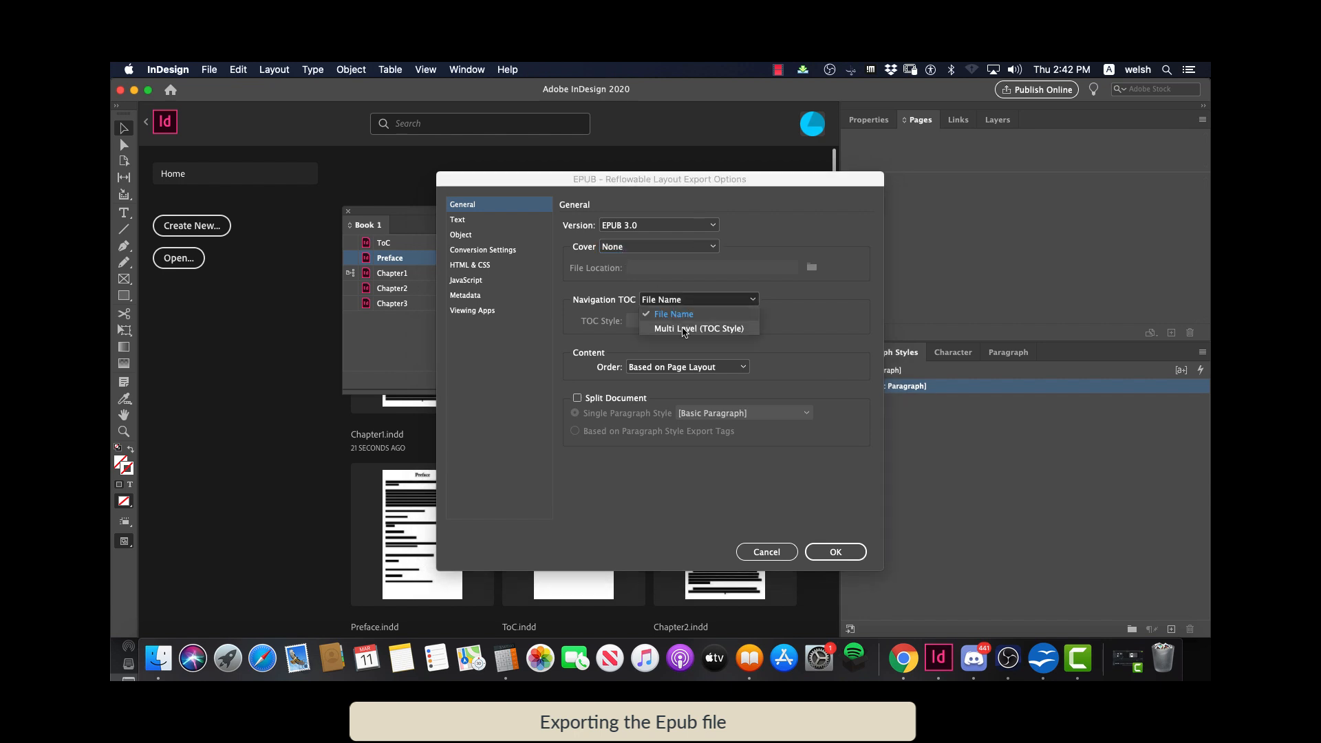
{"action": "left_click", "coordinate": [679, 331]}
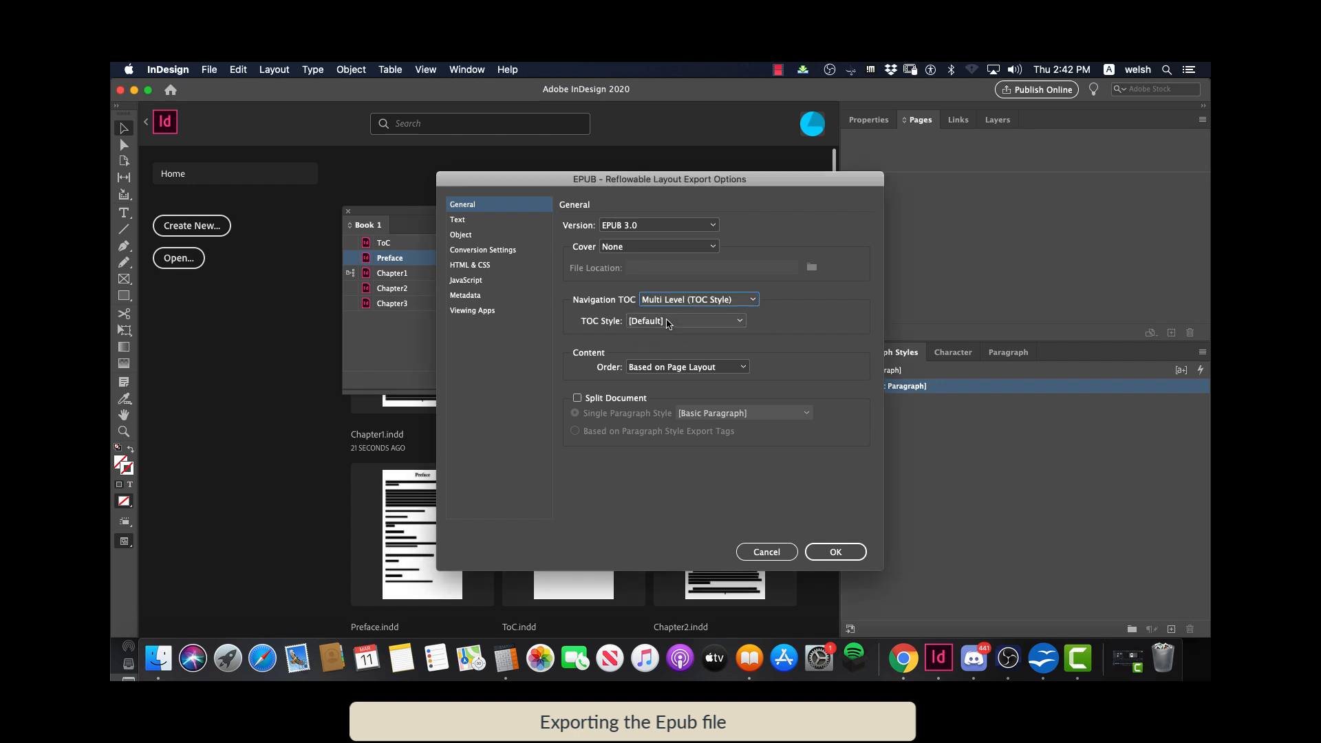
{"action": "left_click", "coordinate": [669, 321]}
{"action": "left_click", "coordinate": [659, 336]}
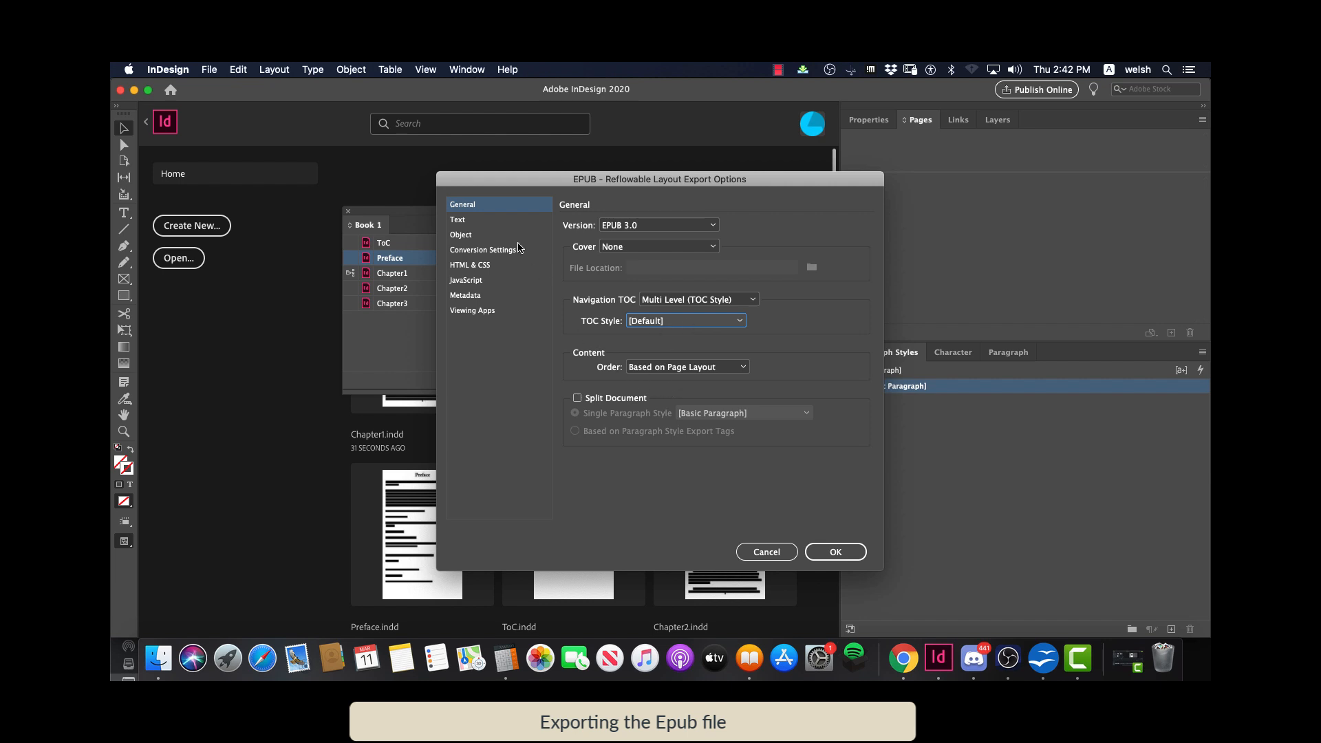
{"action": "left_click", "coordinate": [659, 320]}
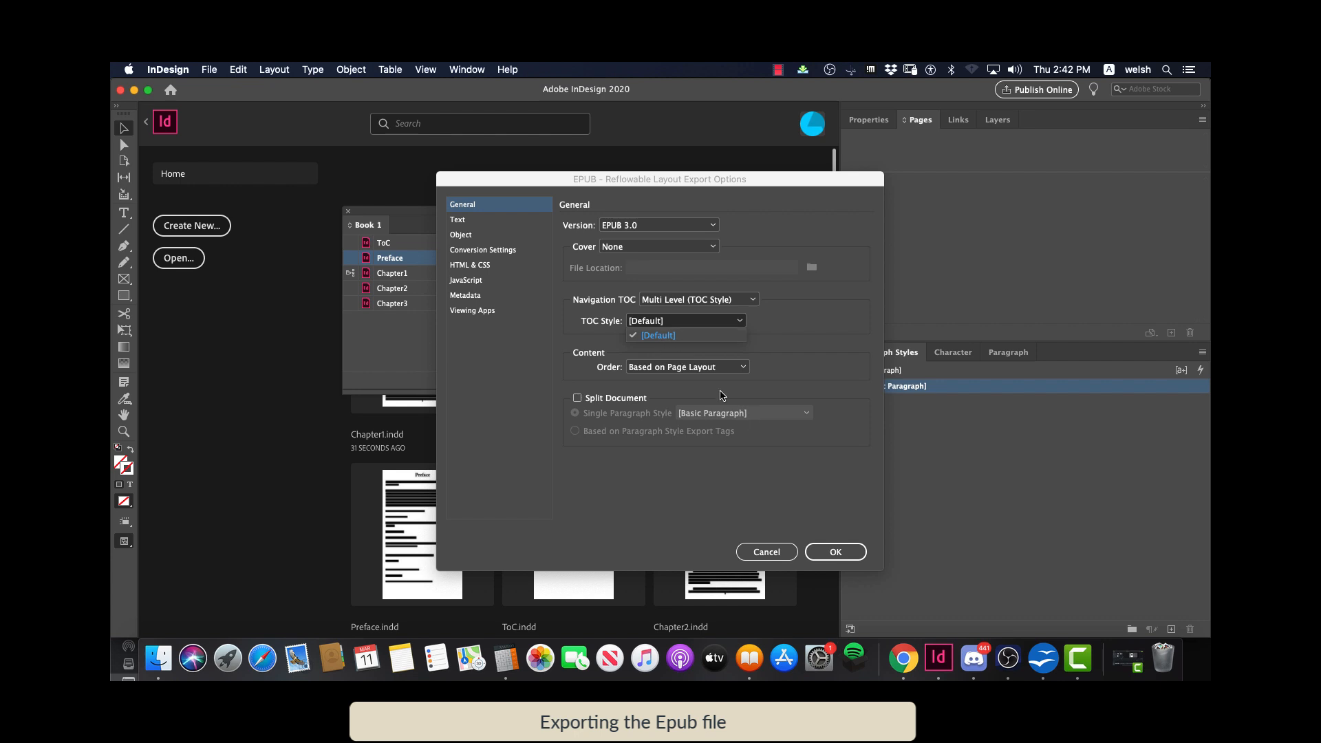
Cancel the open EPUB export options and make the ToC document the style source of Book 1
{"action": "left_click", "coordinate": [674, 335]}
{"action": "left_click", "coordinate": [764, 551]}
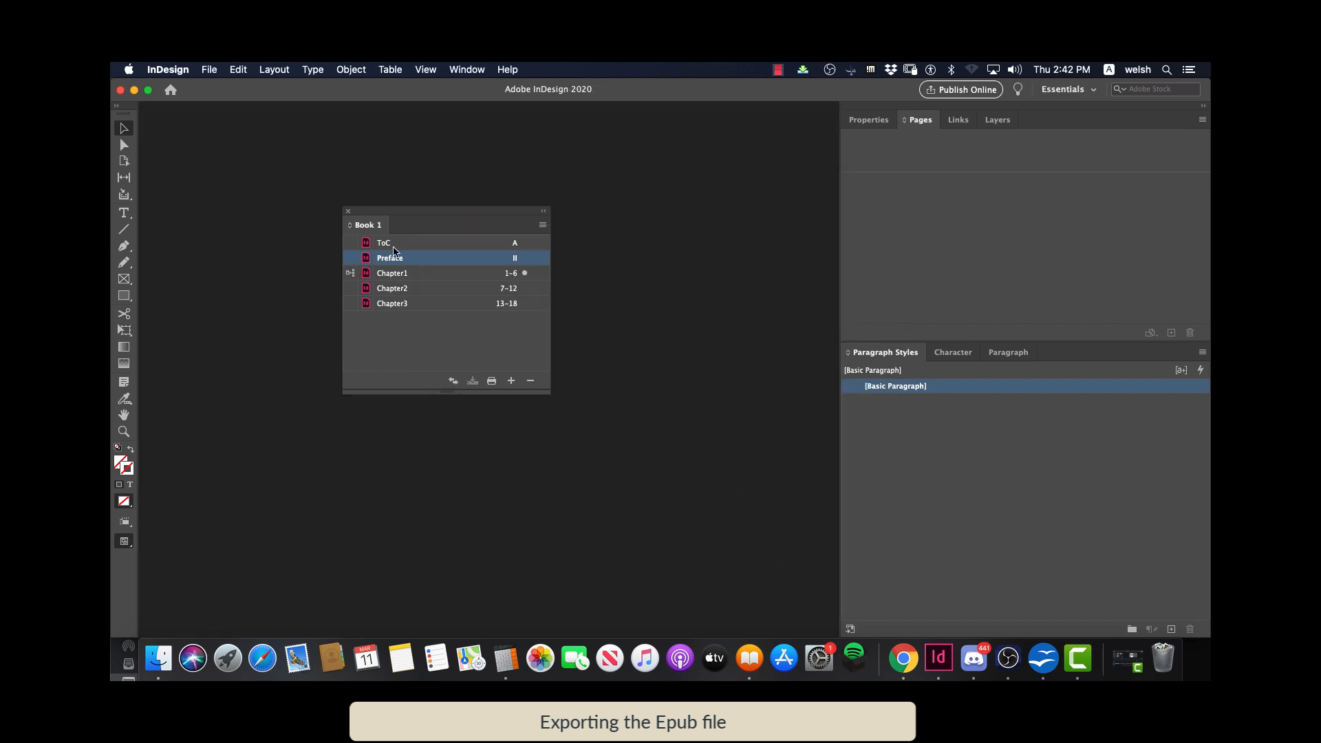
{"action": "left_click", "coordinate": [351, 243]}
{"action": "left_click", "coordinate": [349, 257]}
{"action": "left_click", "coordinate": [349, 244]}
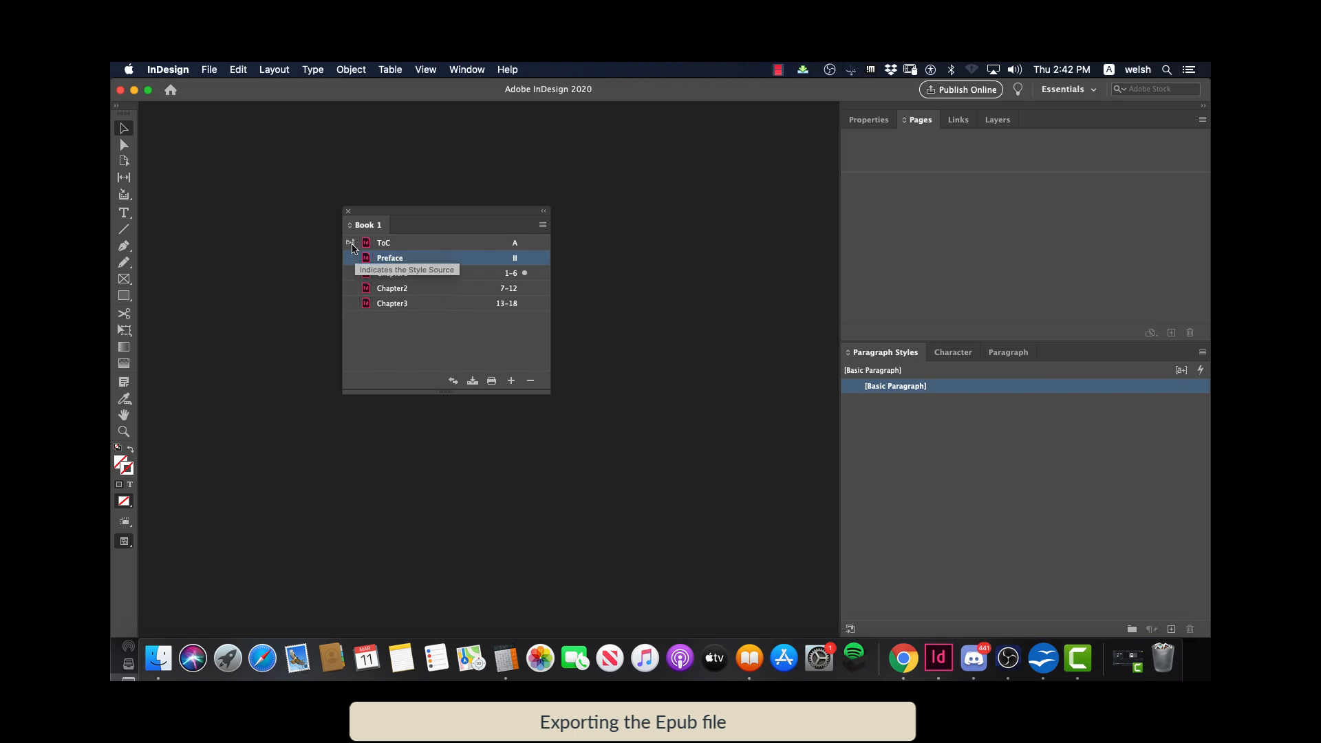
{"action": "left_click", "coordinate": [435, 331]}
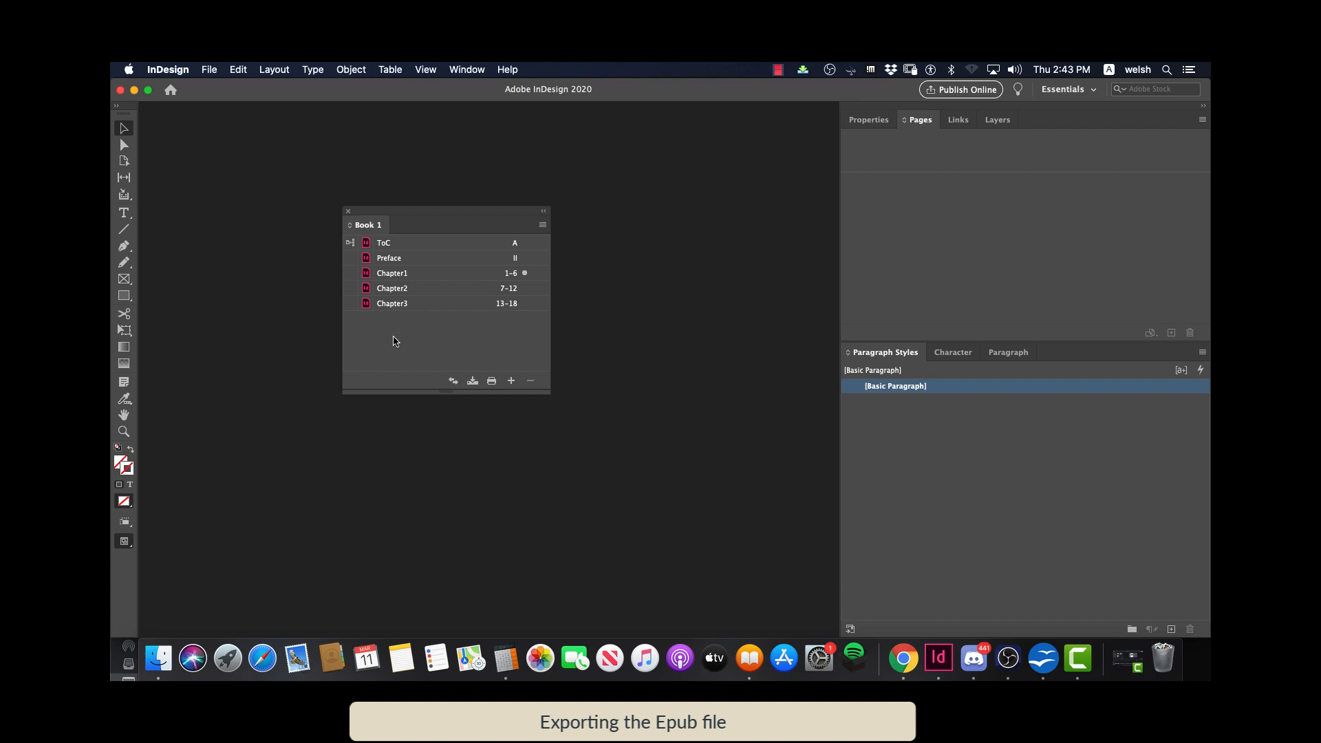
Synchronize all documents of Book 1 with the style source
{"action": "left_click", "coordinate": [383, 246]}
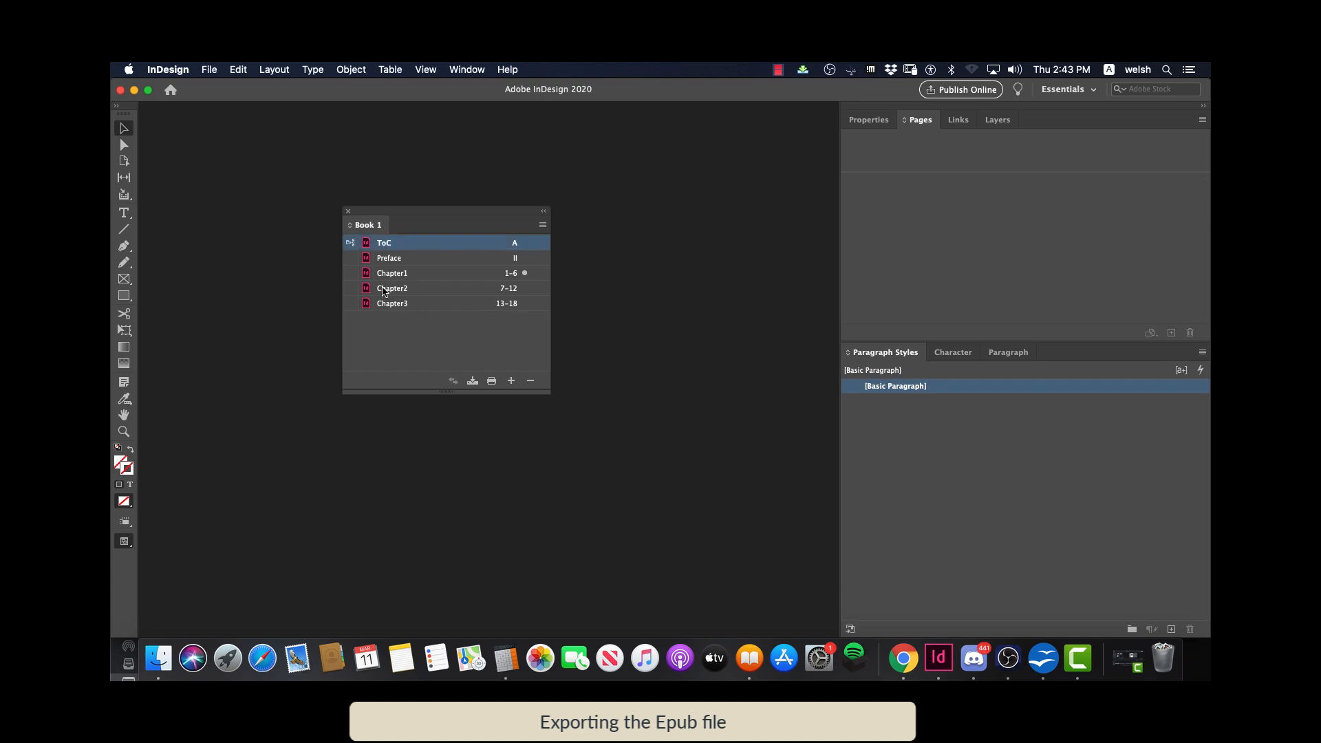
{"action": "left_click", "coordinate": [429, 350]}
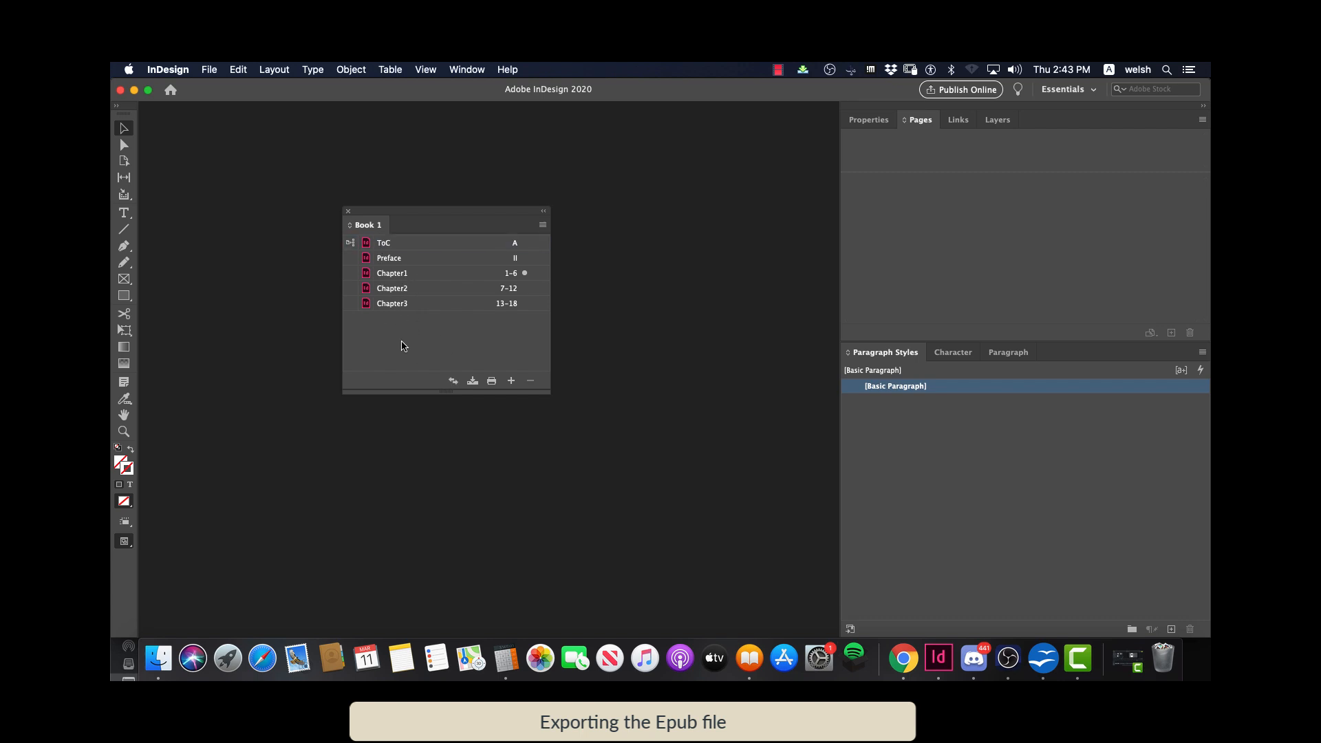
{"action": "left_click", "coordinate": [454, 382]}
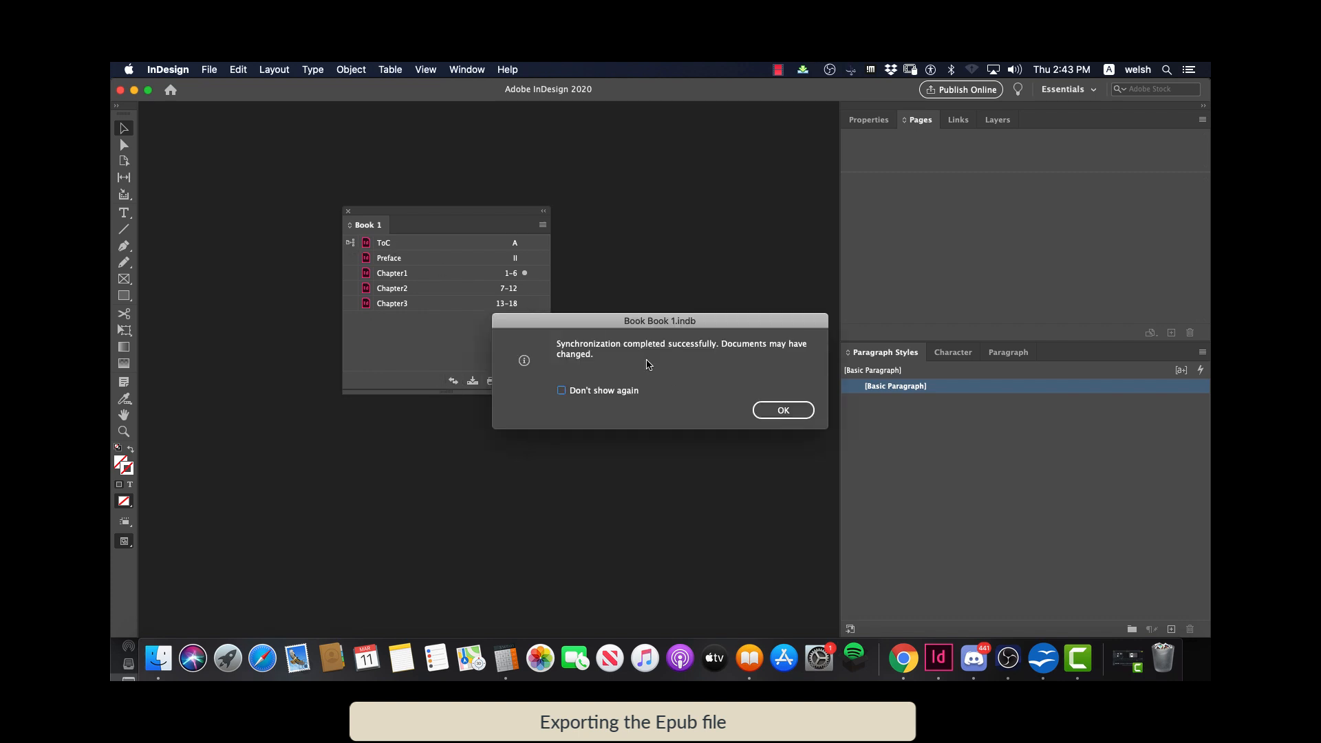
{"action": "left_click", "coordinate": [783, 410]}
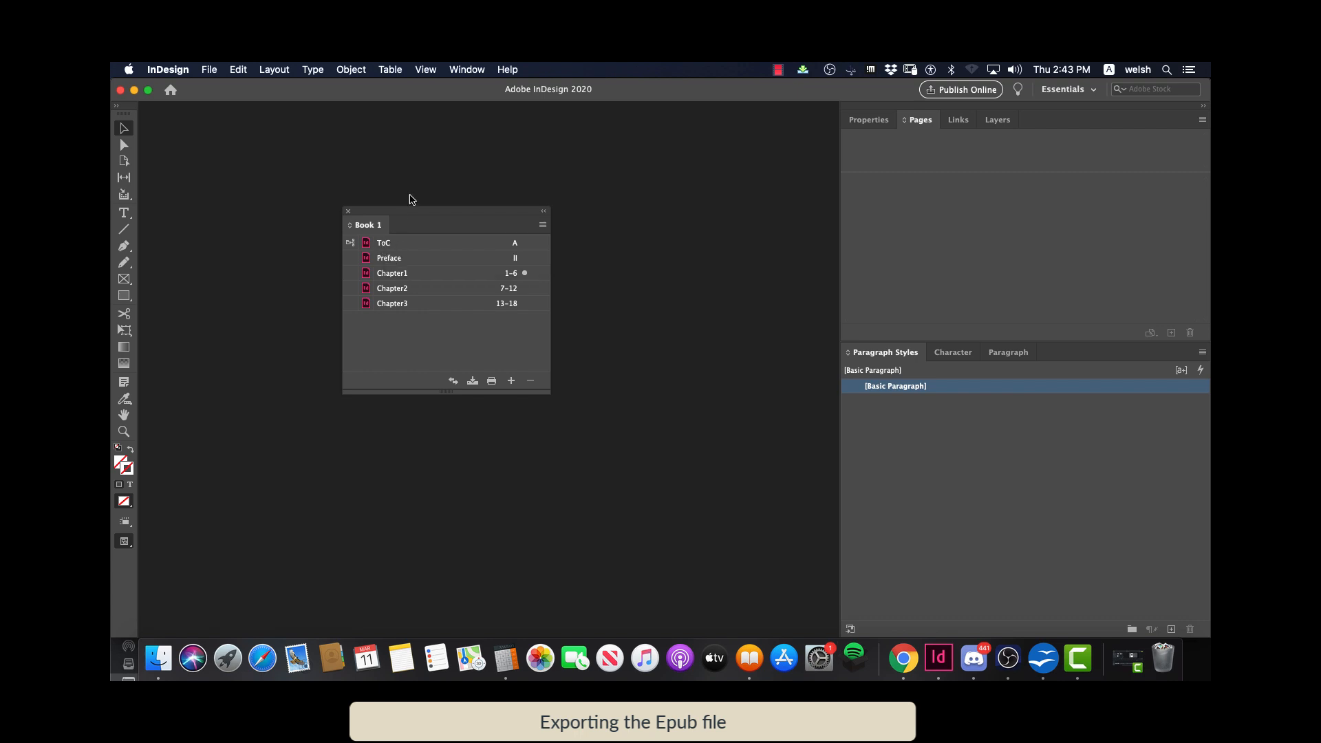
Start exporting the whole book as Book 1.epub to the Video Book folder in EPUB (Reflowable) format
{"action": "left_click", "coordinate": [543, 225]}
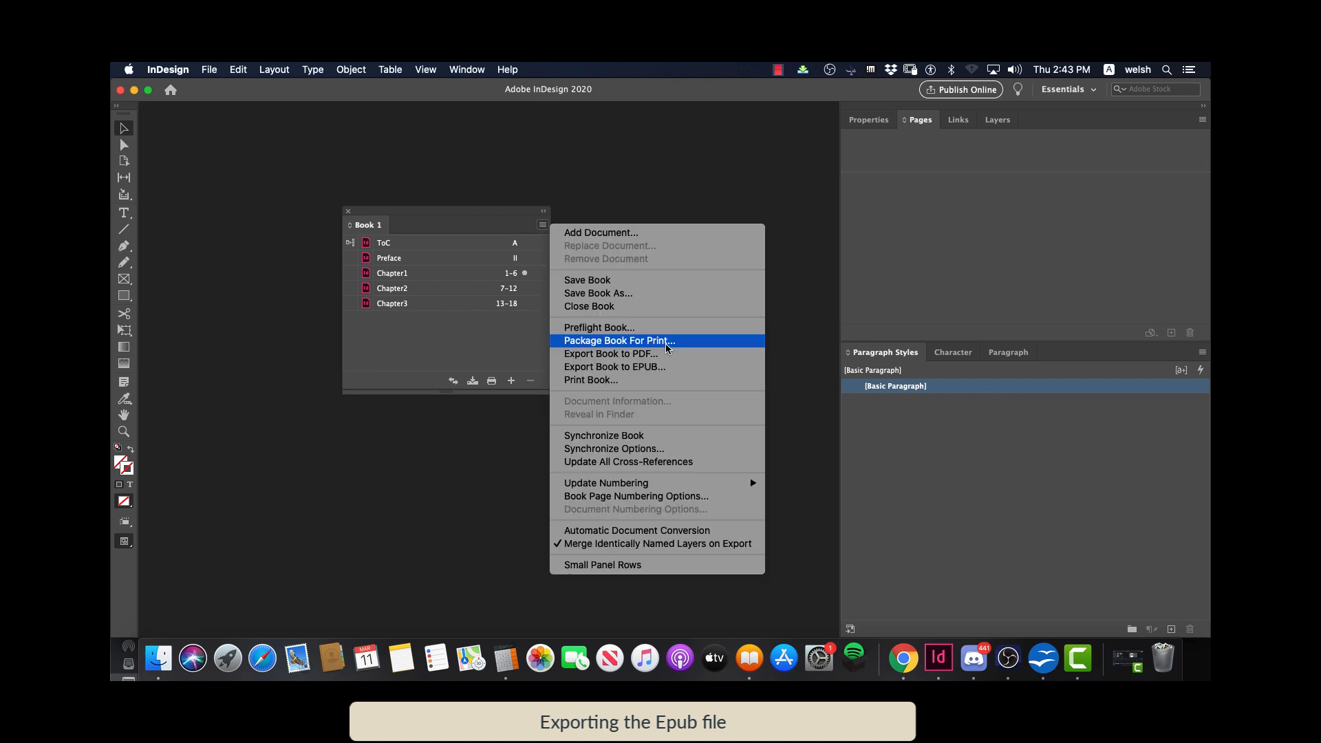
{"action": "left_click", "coordinate": [637, 367]}
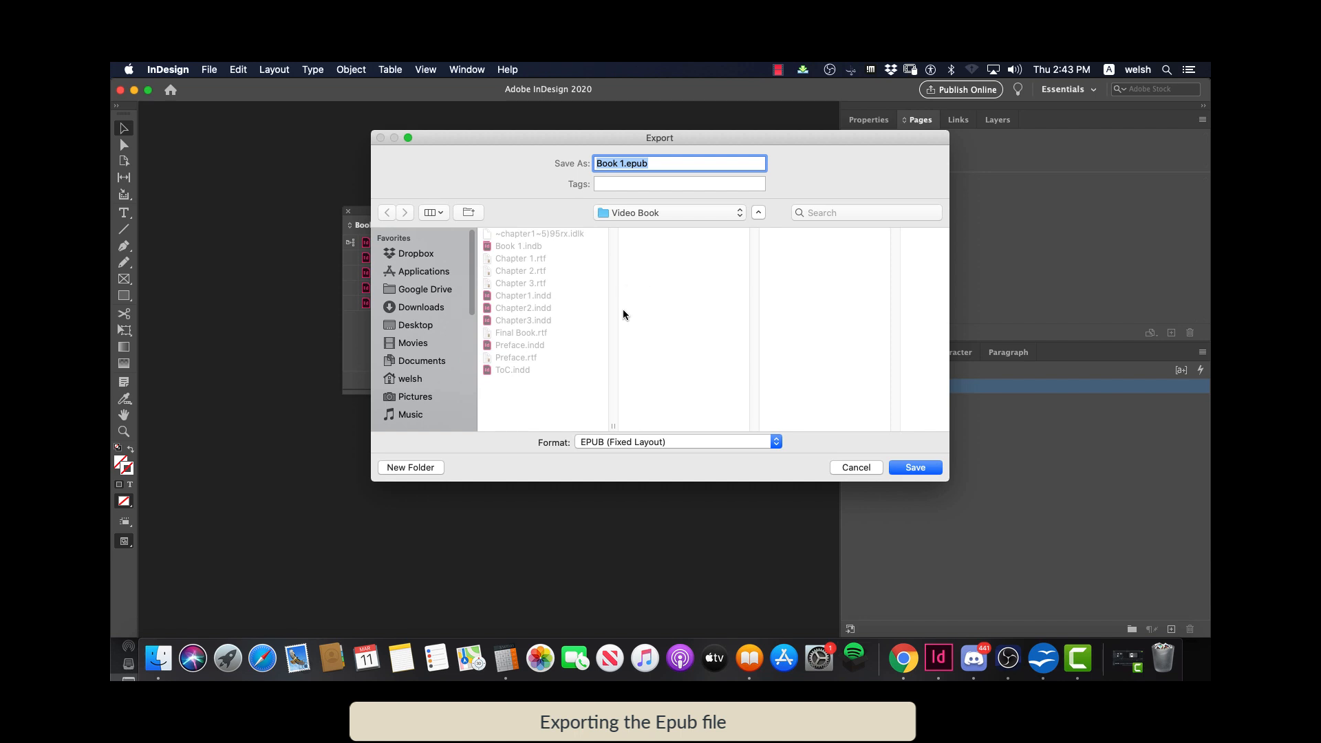
{"action": "left_click", "coordinate": [641, 446]}
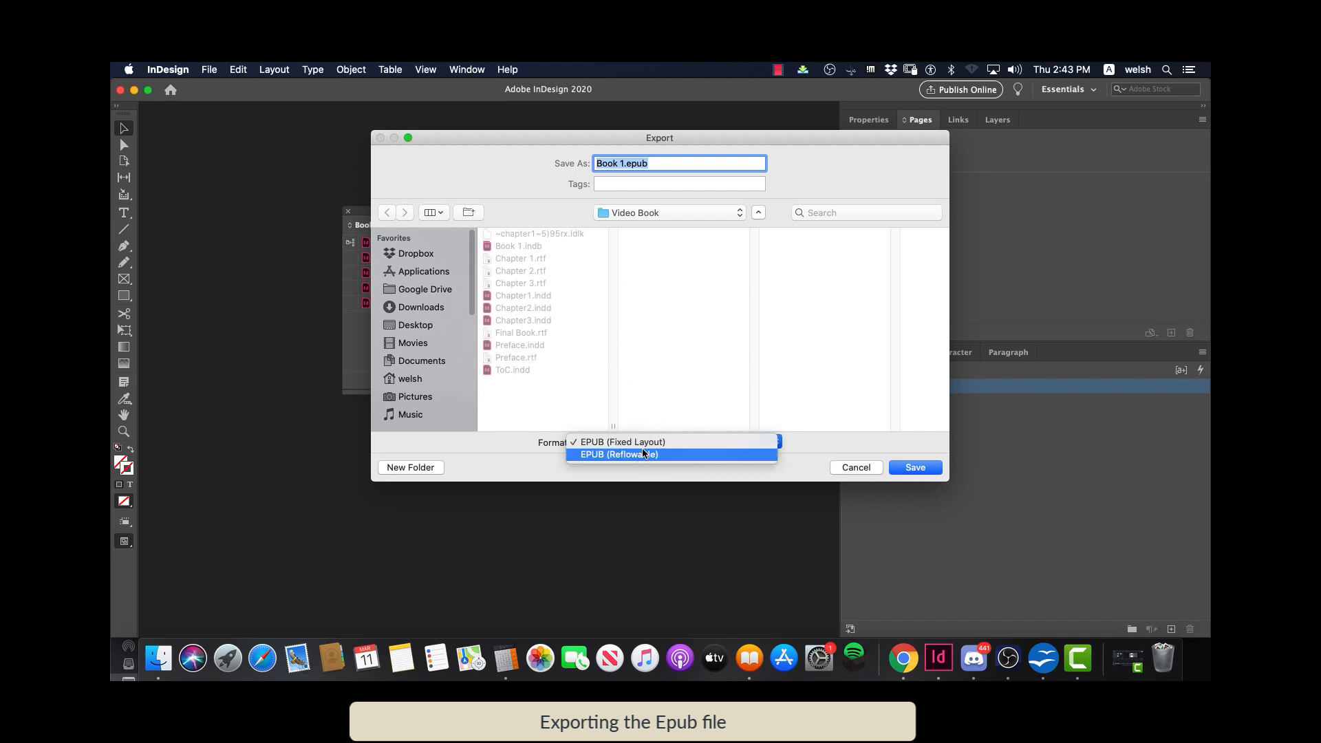
{"action": "left_click", "coordinate": [640, 455]}
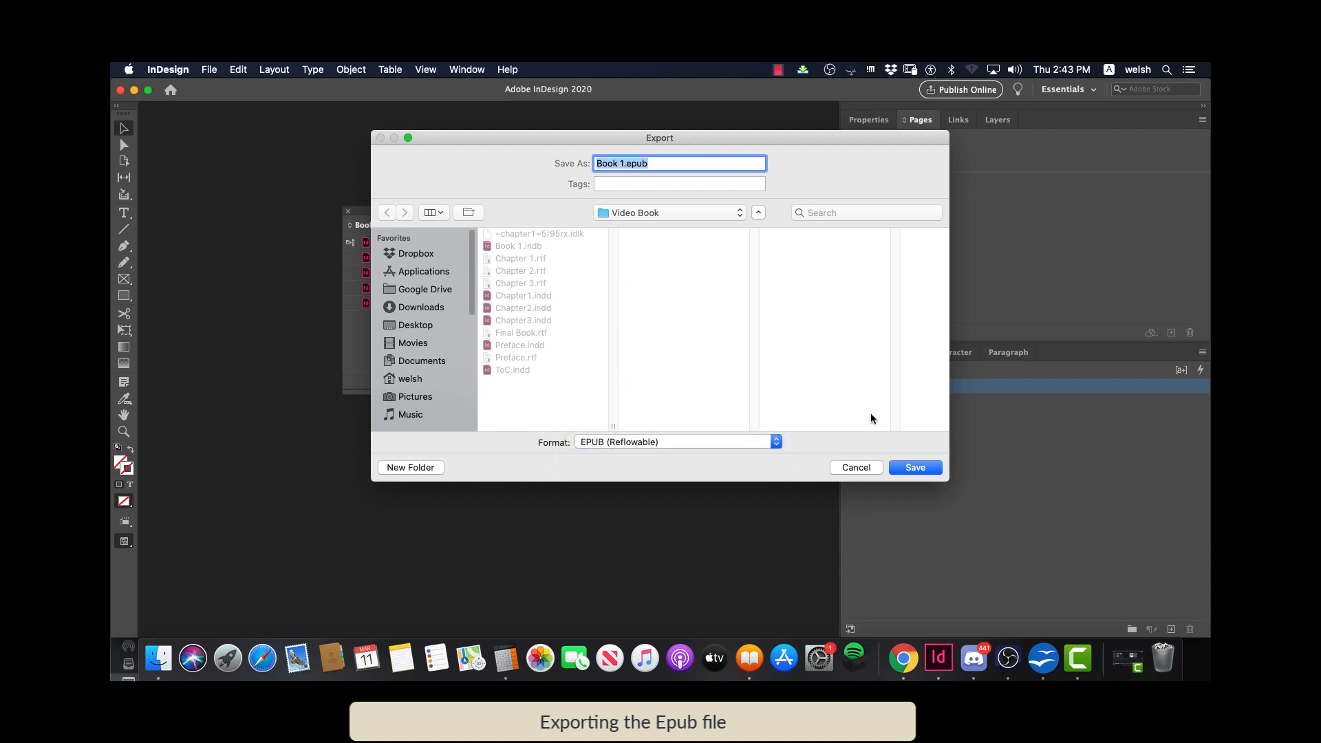
{"action": "left_click", "coordinate": [910, 467]}
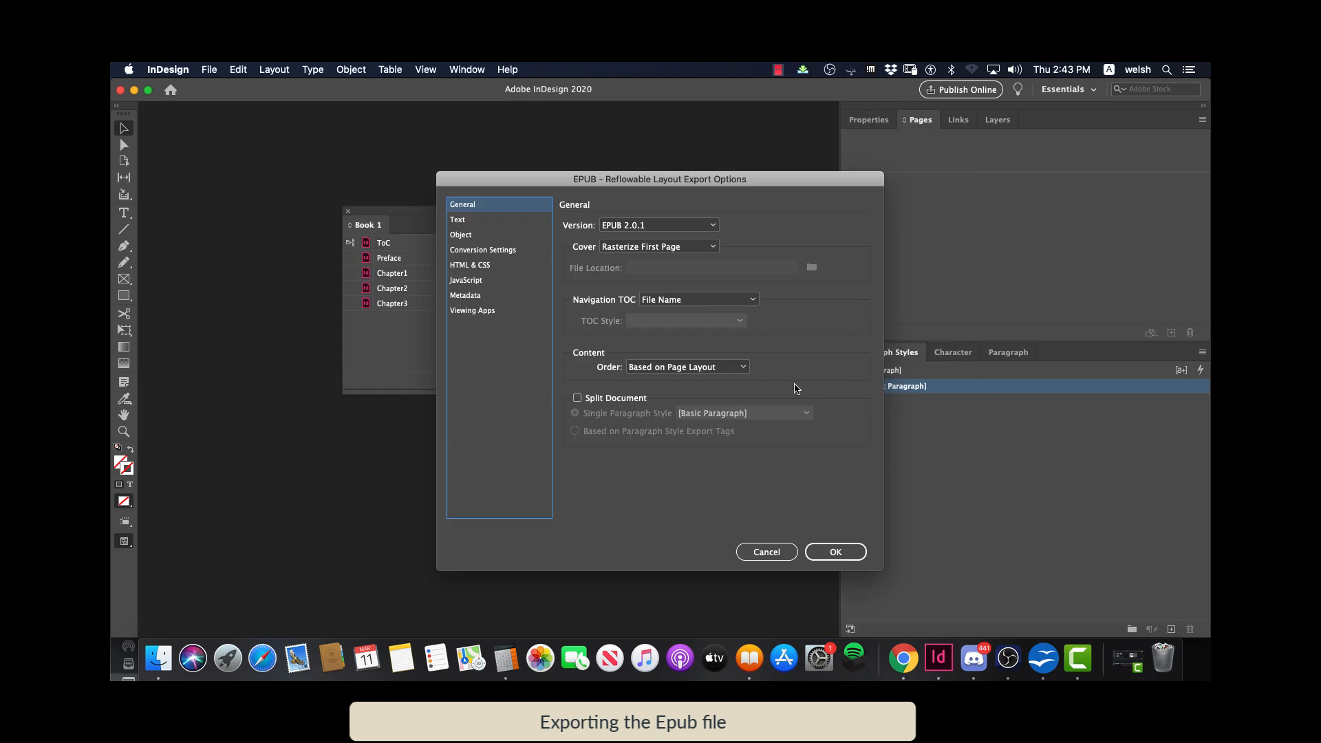
Set the export version to EPUB 3.0 and the cover to None
{"action": "left_click", "coordinate": [615, 226]}
{"action": "left_click", "coordinate": [632, 254]}
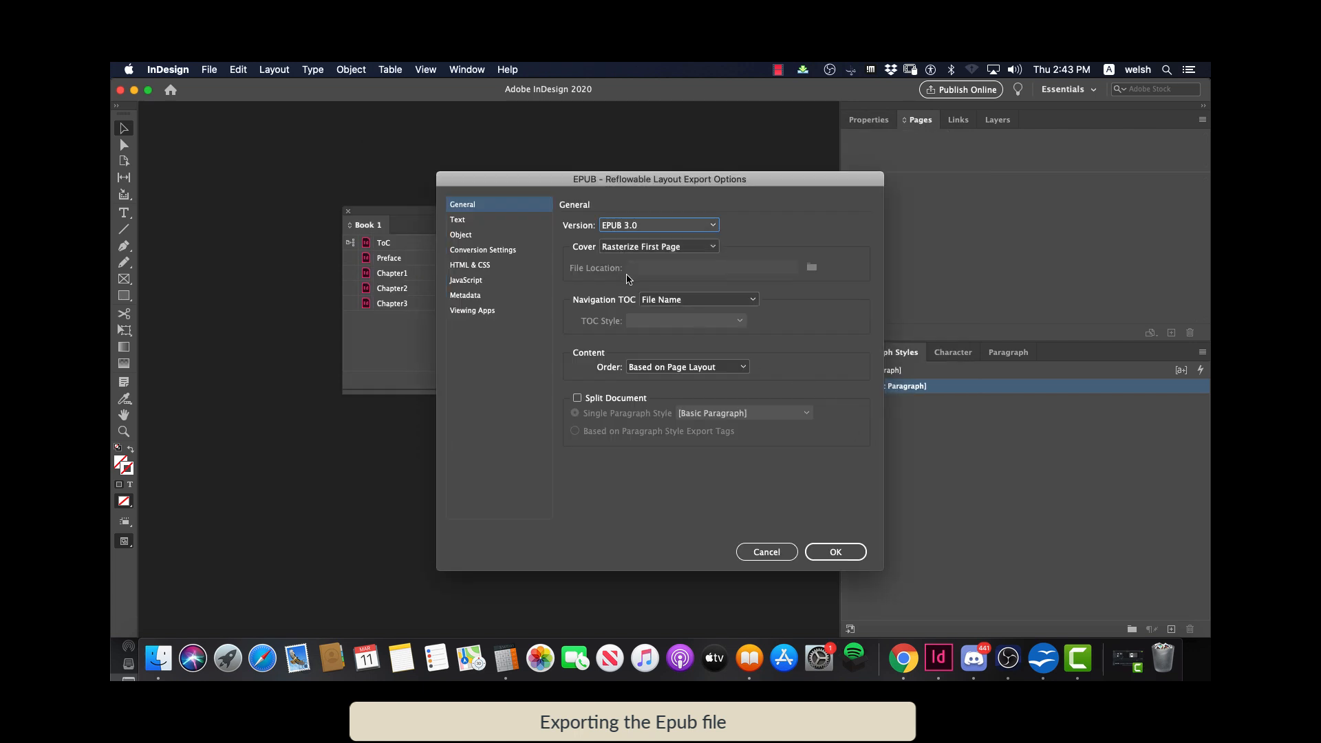
{"action": "left_click", "coordinate": [639, 247]}
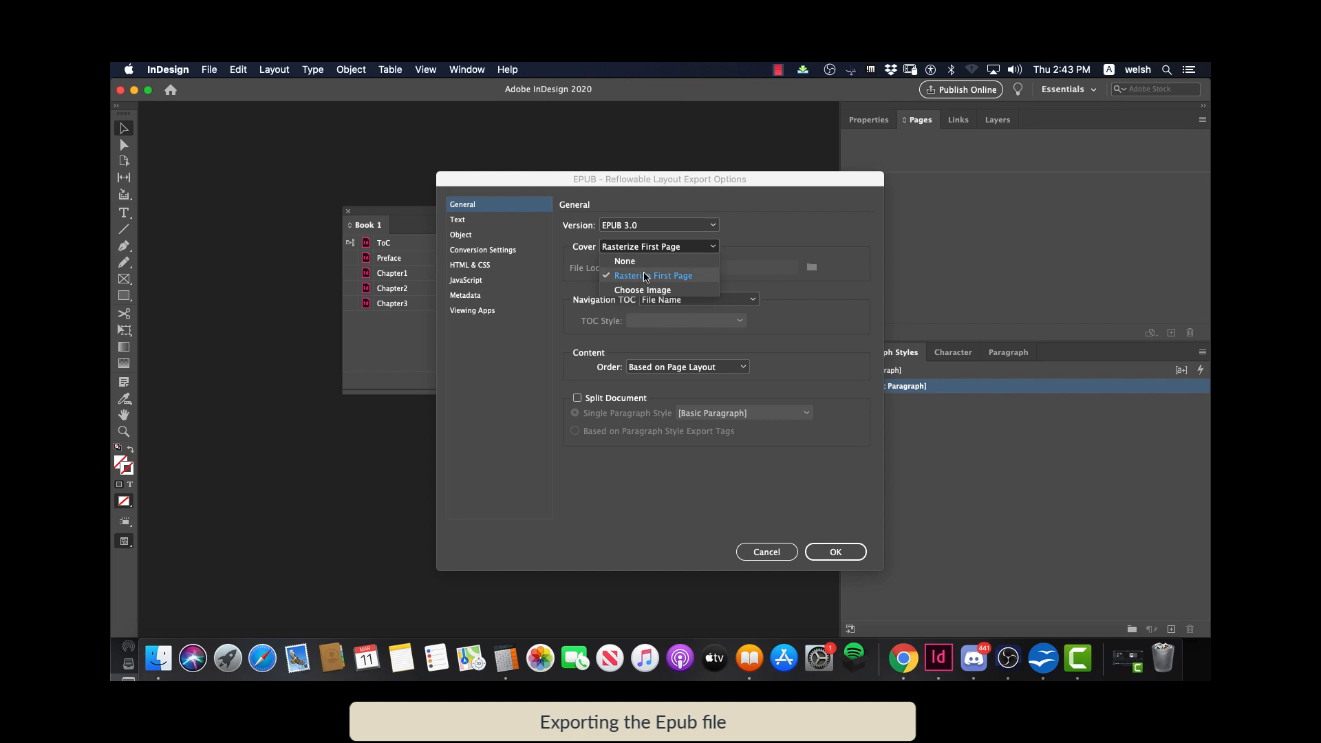
{"action": "left_click", "coordinate": [638, 261]}
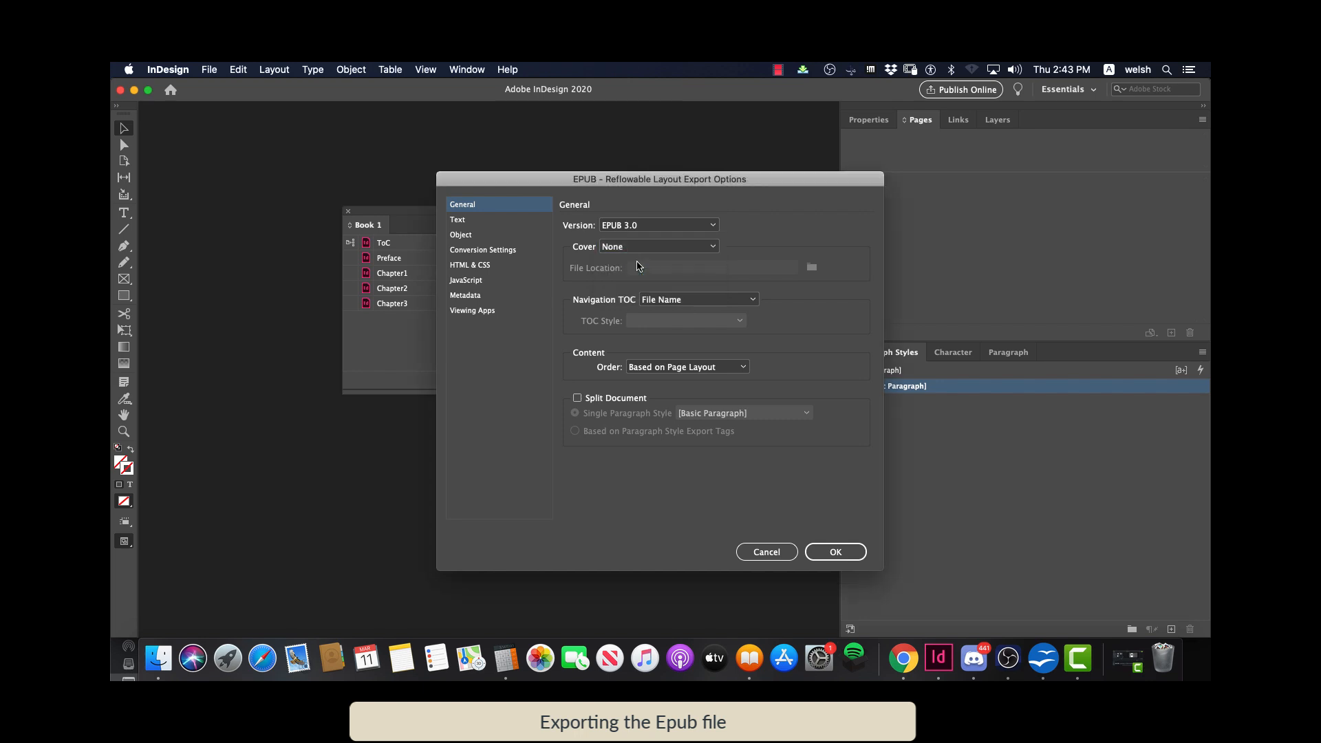
Set the navigation TOC to Multi Level (TOC Style) using TOC Style 1
{"action": "left_click", "coordinate": [702, 300]}
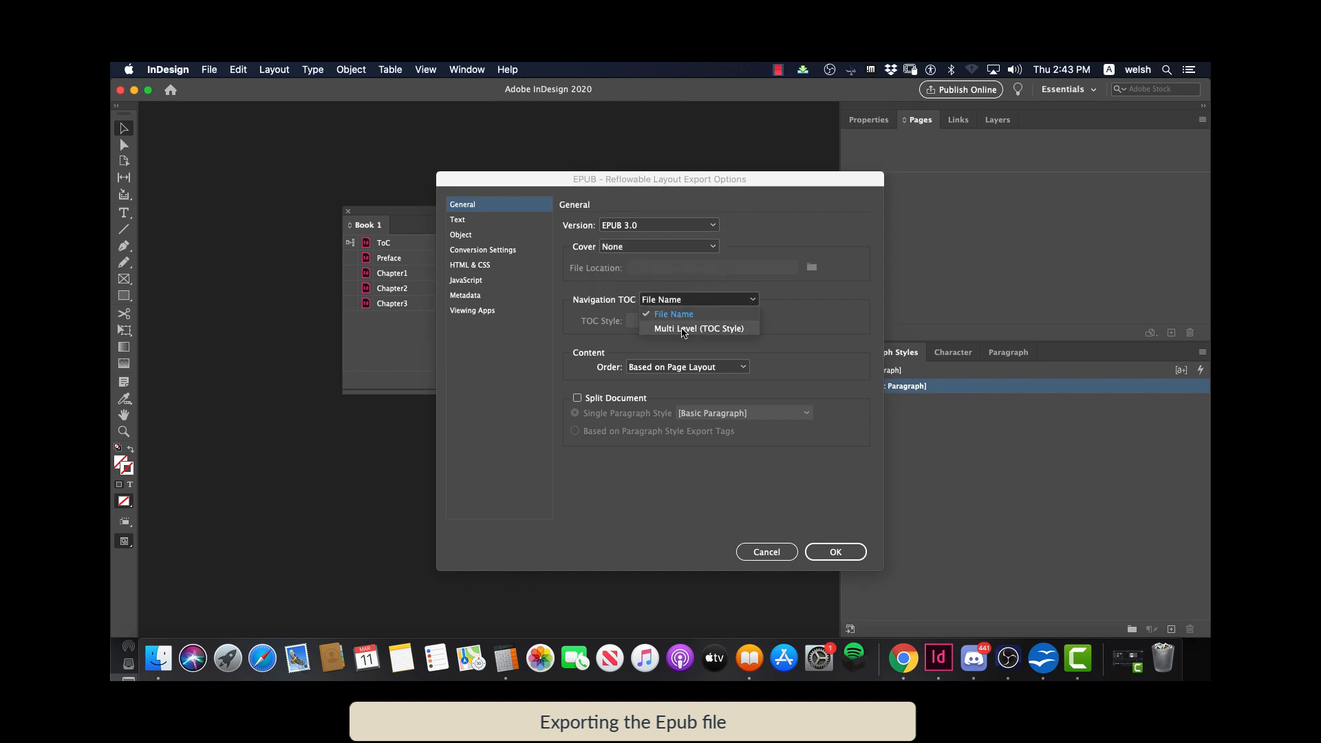
{"action": "left_click", "coordinate": [684, 329]}
{"action": "left_click", "coordinate": [679, 321]}
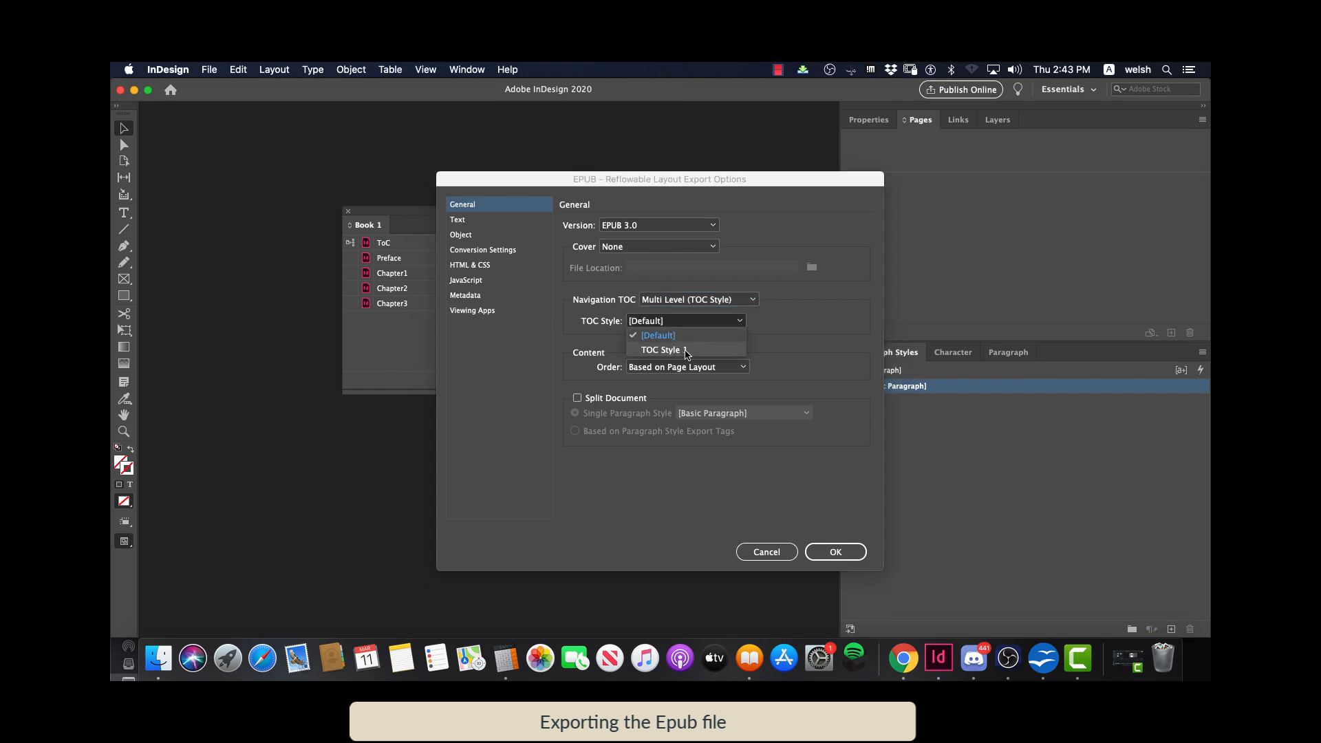
{"action": "left_click", "coordinate": [687, 351]}
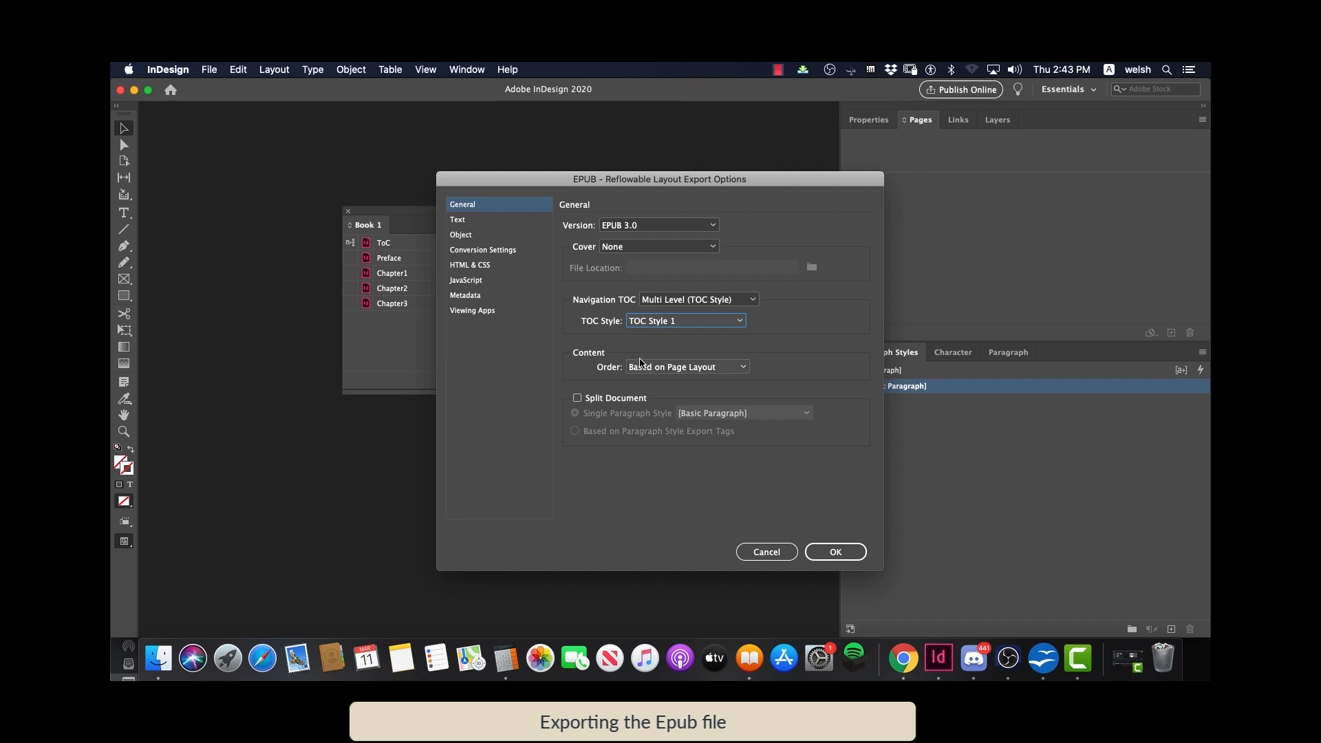
Set the objects' CSS size to Relative to Text Flow with the Align Center layout
{"action": "left_click", "coordinate": [464, 222]}
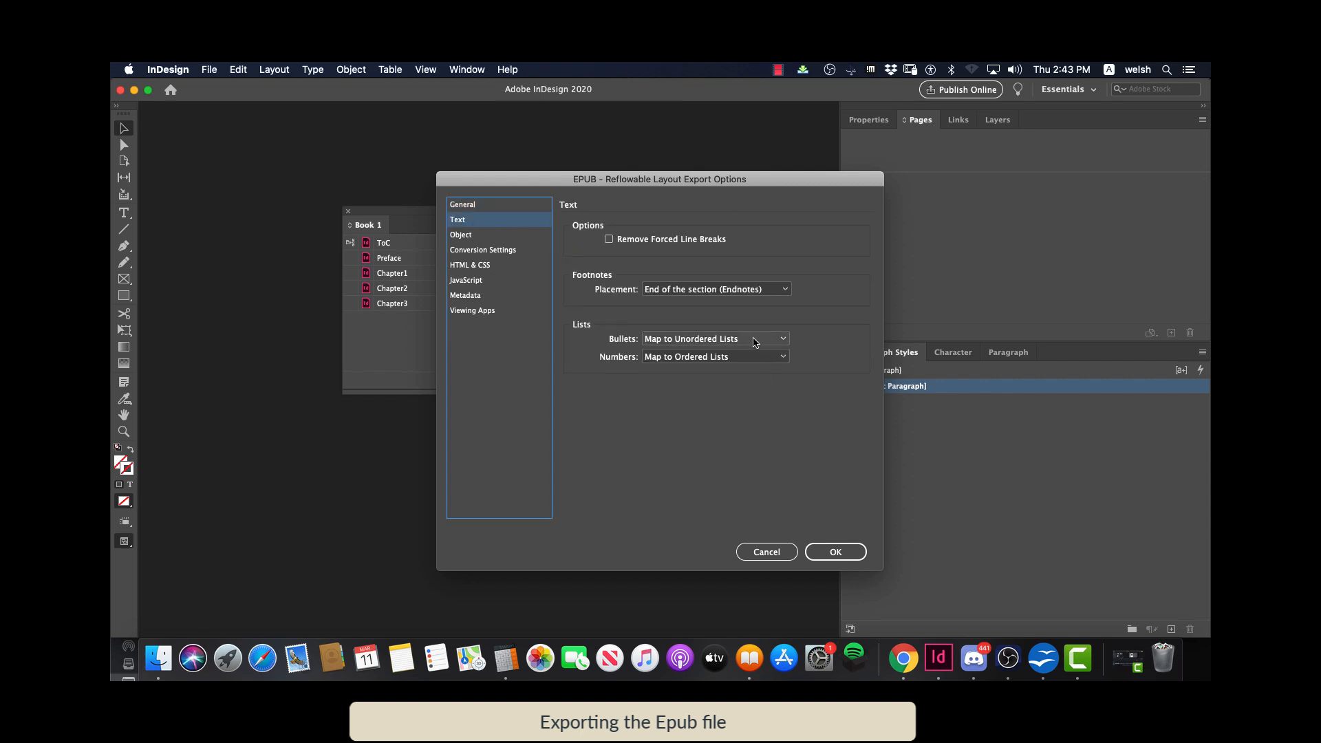
{"action": "left_click", "coordinate": [484, 236]}
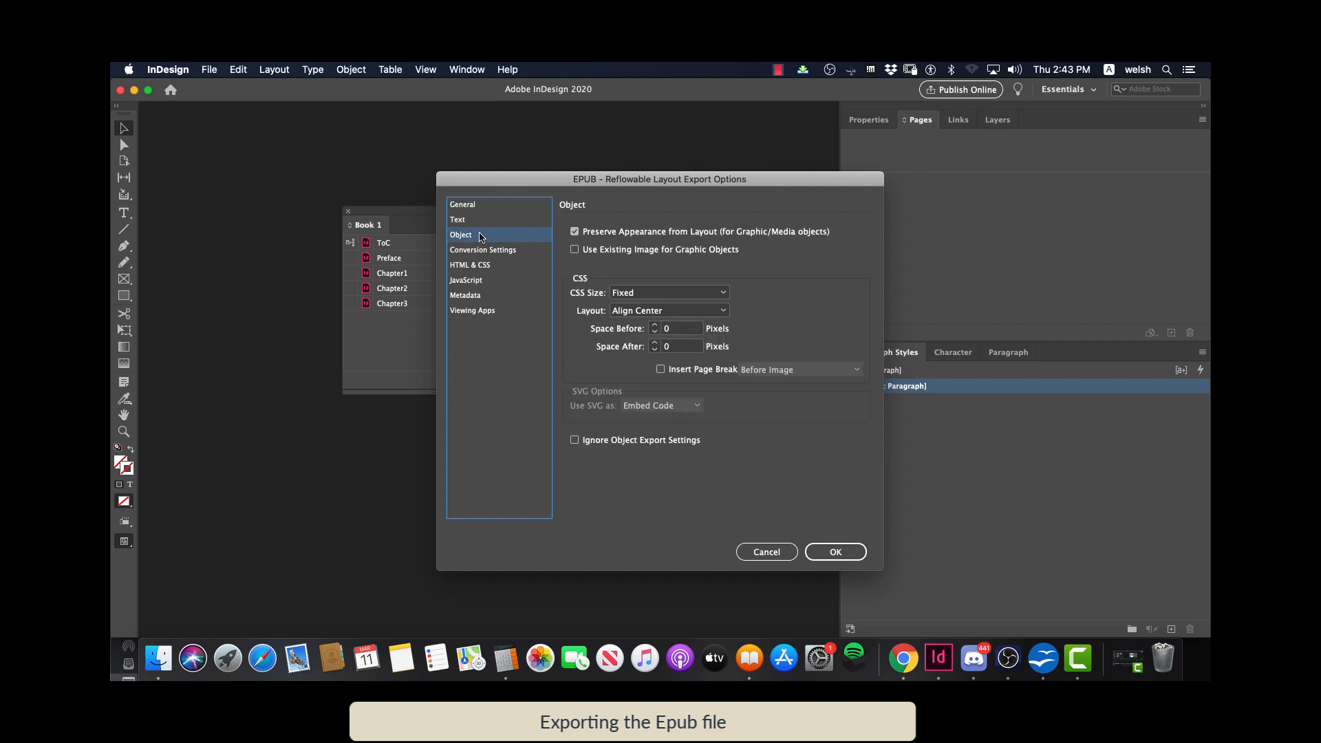
{"action": "left_click", "coordinate": [656, 297]}
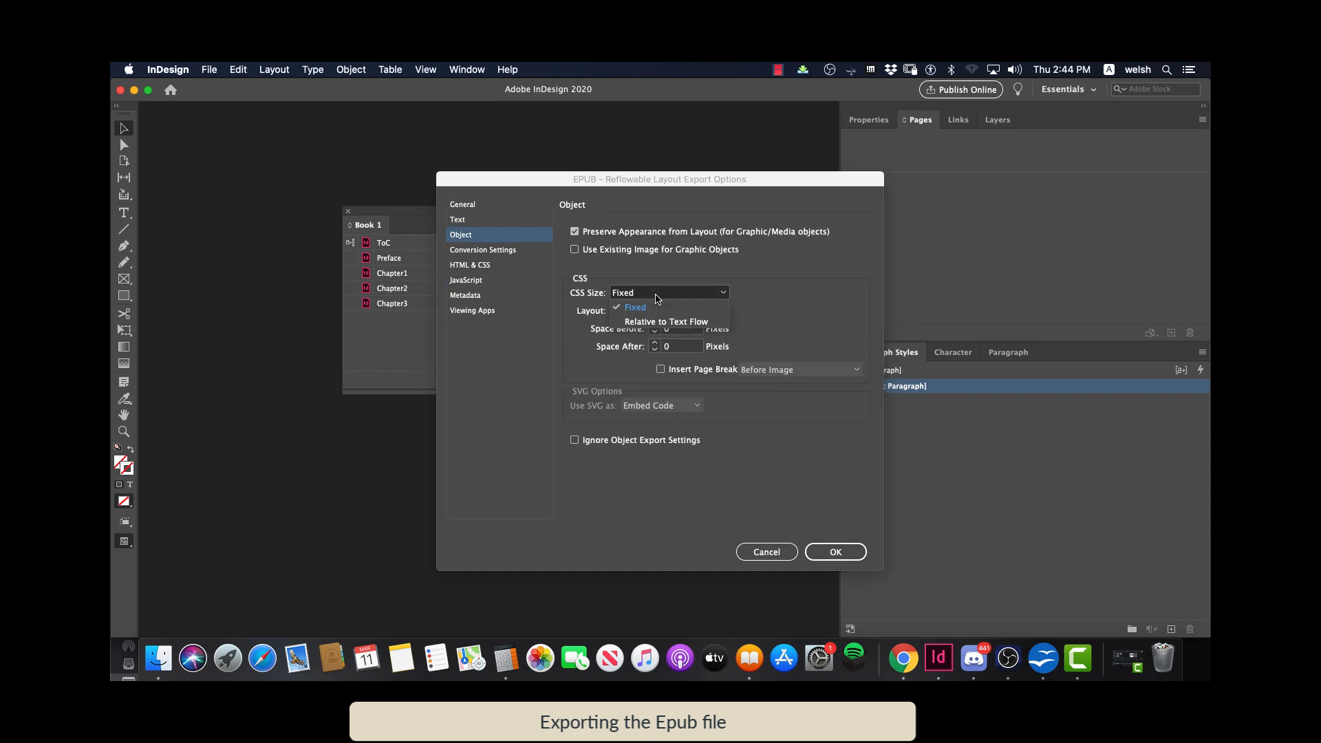
{"action": "left_click", "coordinate": [687, 328]}
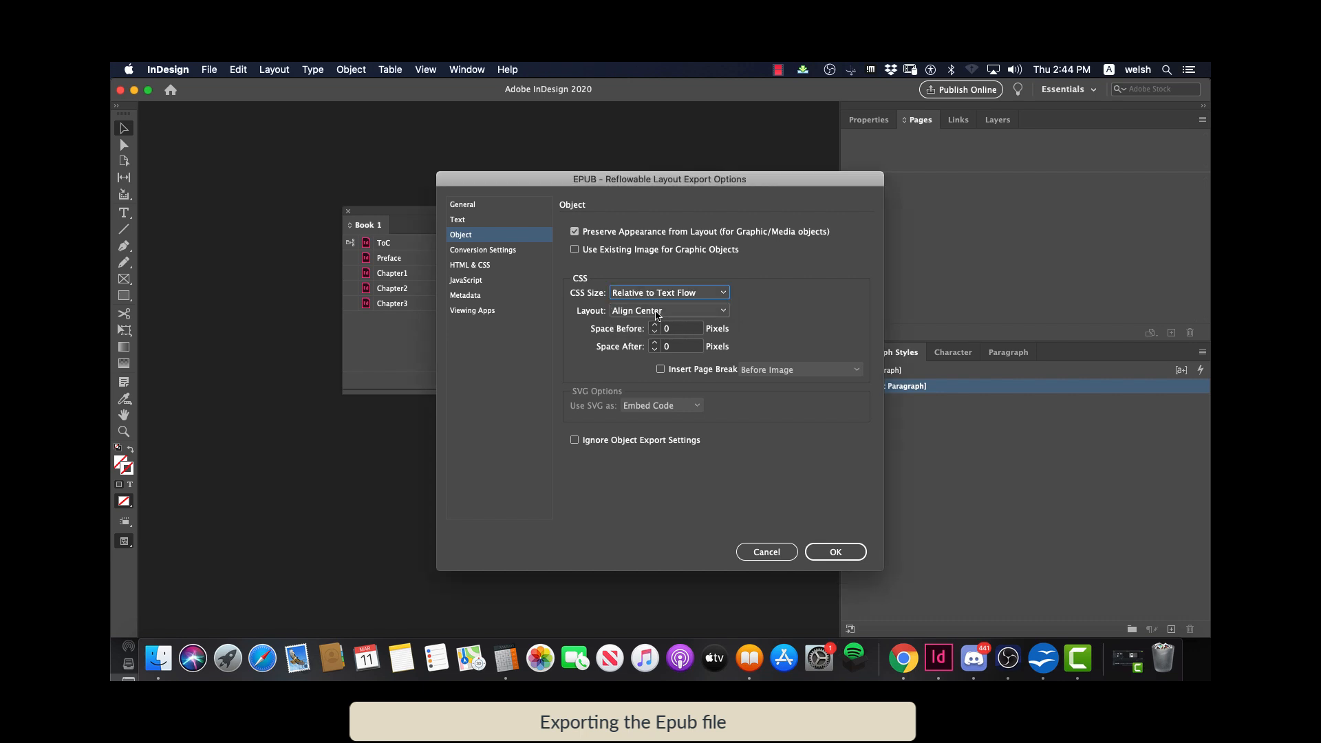
{"action": "left_click", "coordinate": [657, 316]}
{"action": "left_click", "coordinate": [648, 313]}
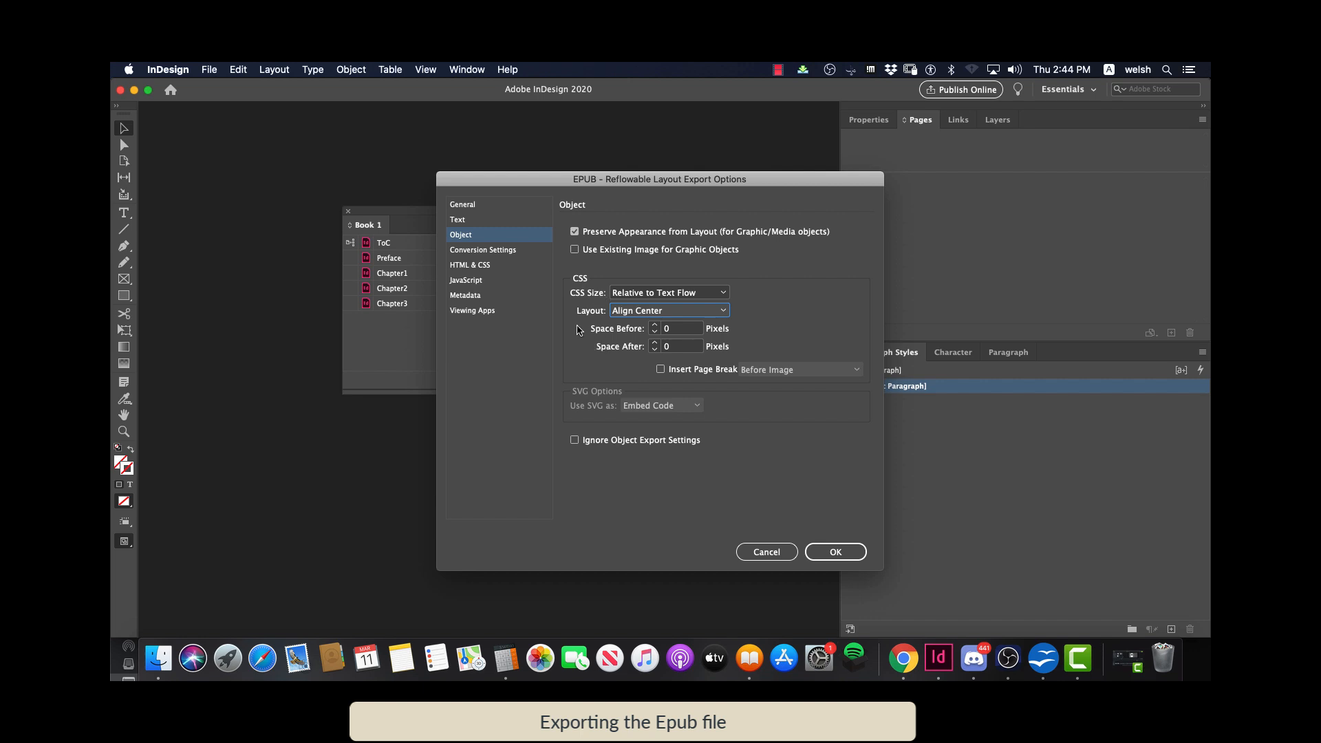
Set the image conversion resolution to 300 PPI
{"action": "left_click", "coordinate": [488, 251]}
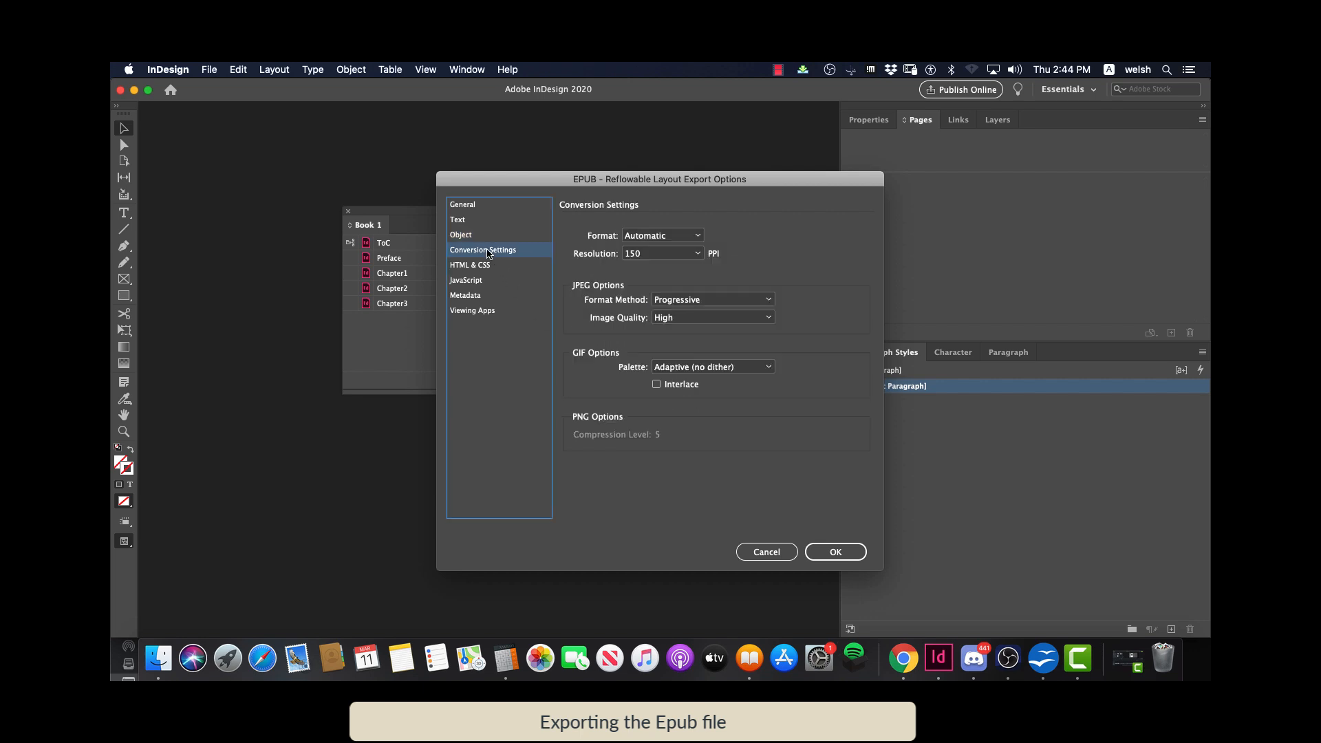
{"action": "left_click", "coordinate": [676, 256]}
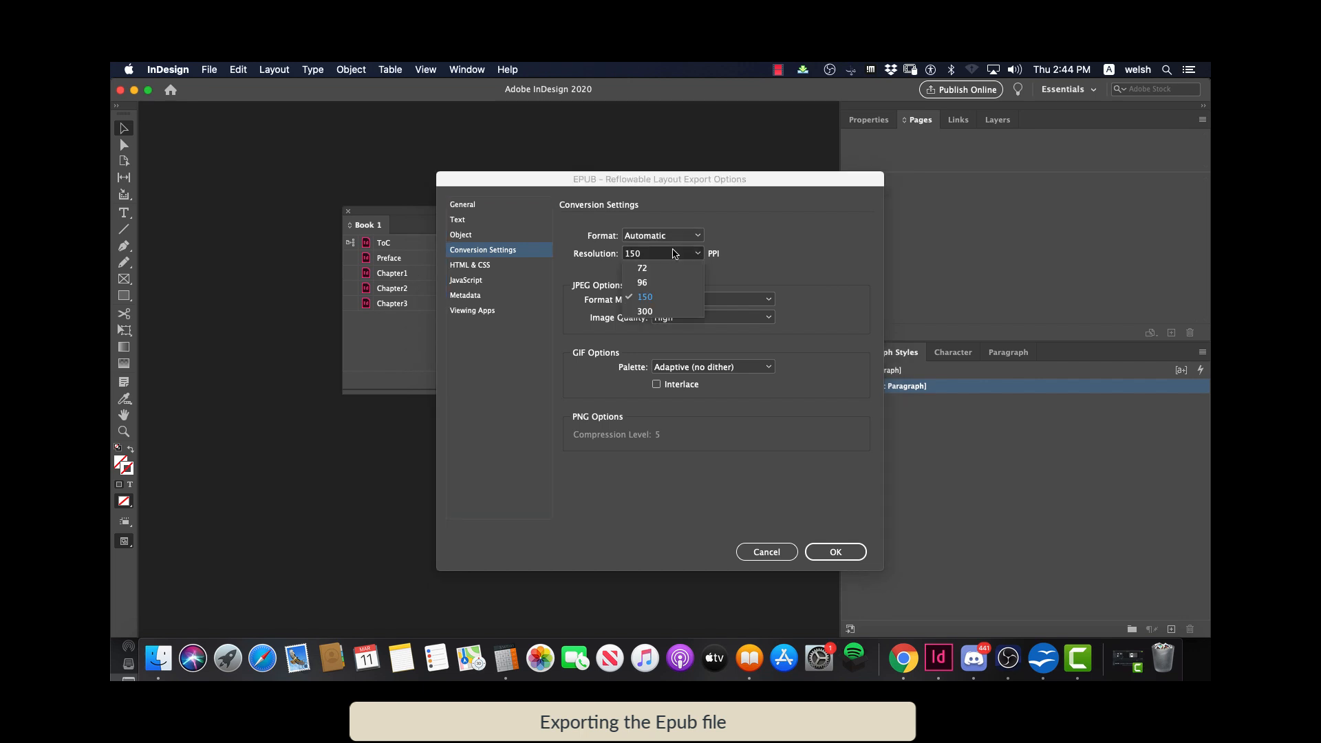
{"action": "left_click", "coordinate": [666, 311]}
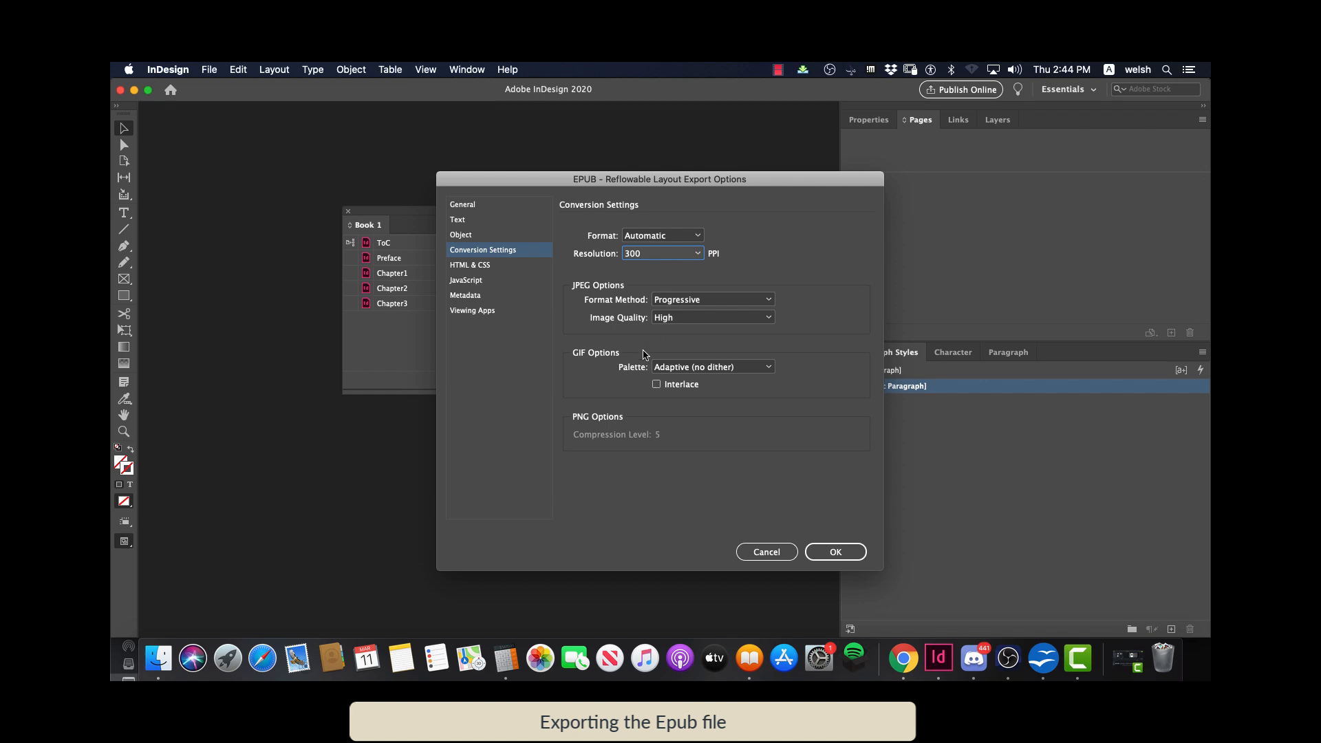
Review the HTML & CSS, JavaScript, Metadata and Viewing Apps settings and export the EPUB
{"action": "left_click", "coordinate": [475, 269]}
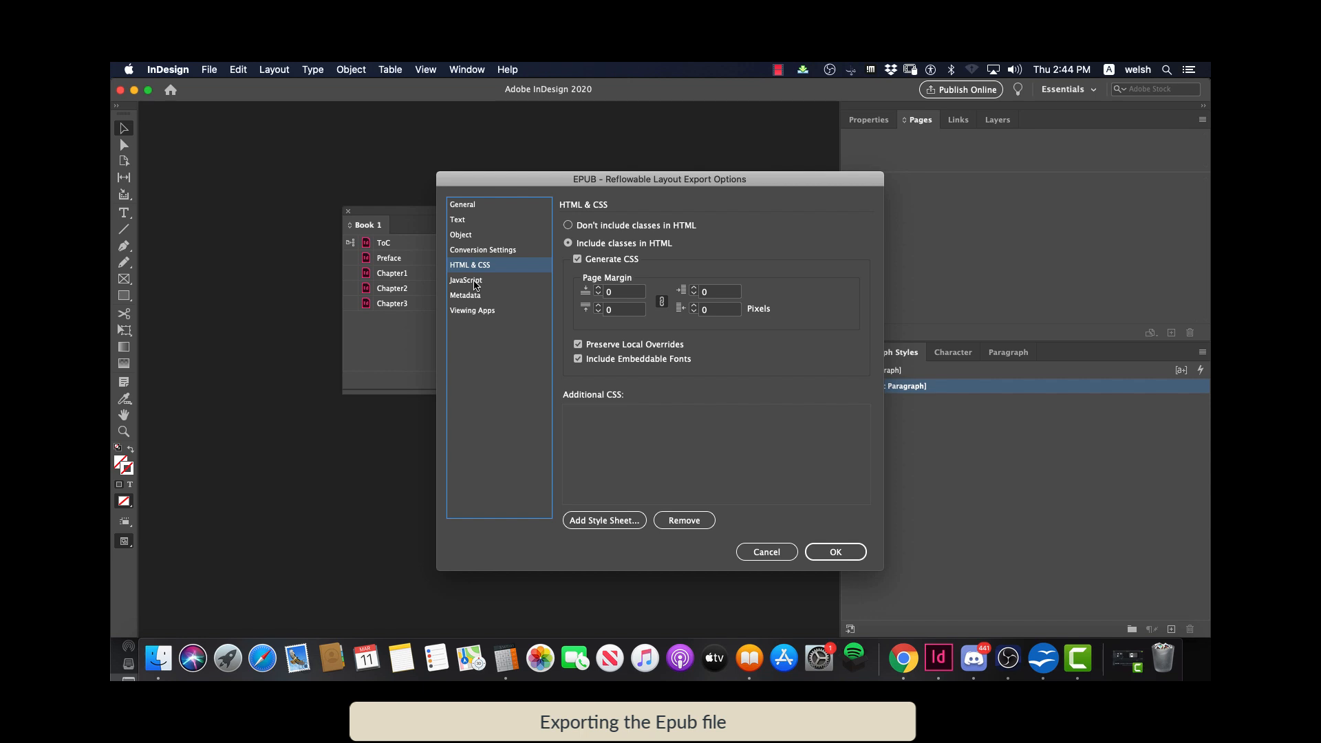
{"action": "left_click", "coordinate": [475, 283]}
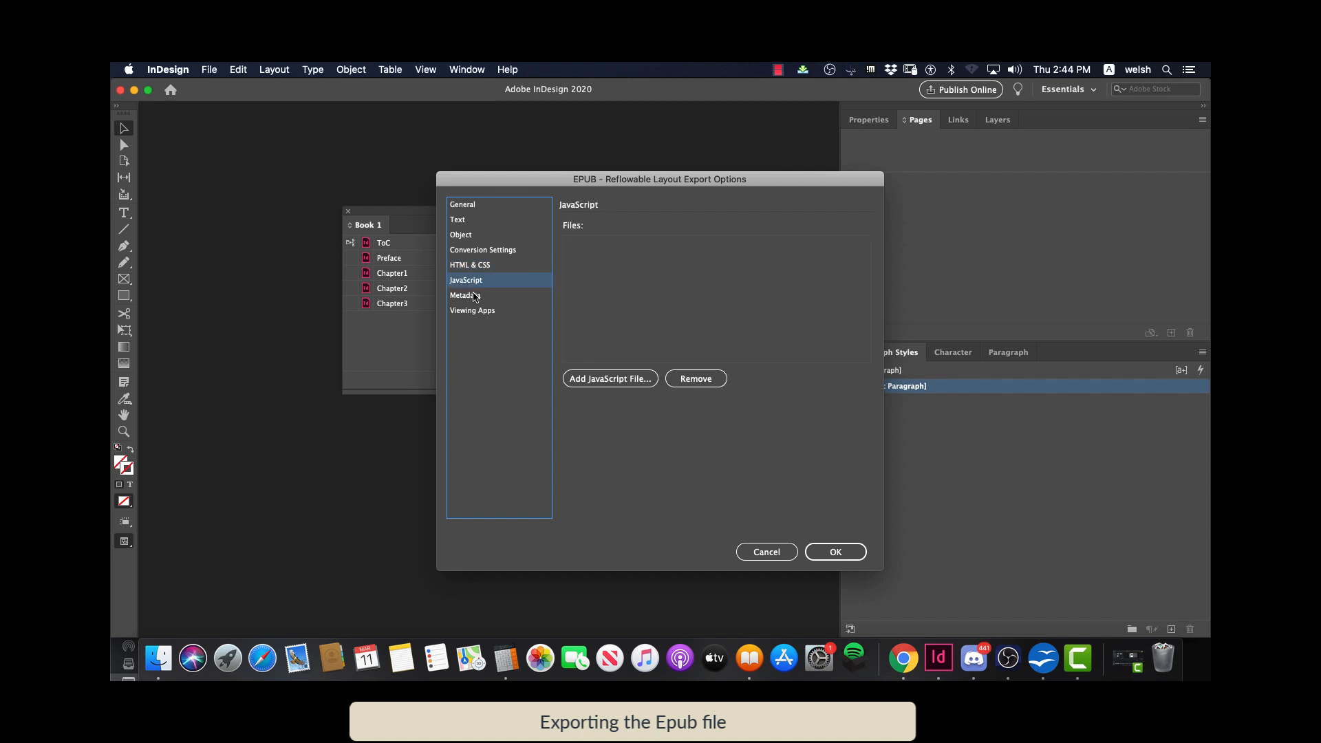
{"action": "left_click", "coordinate": [476, 297]}
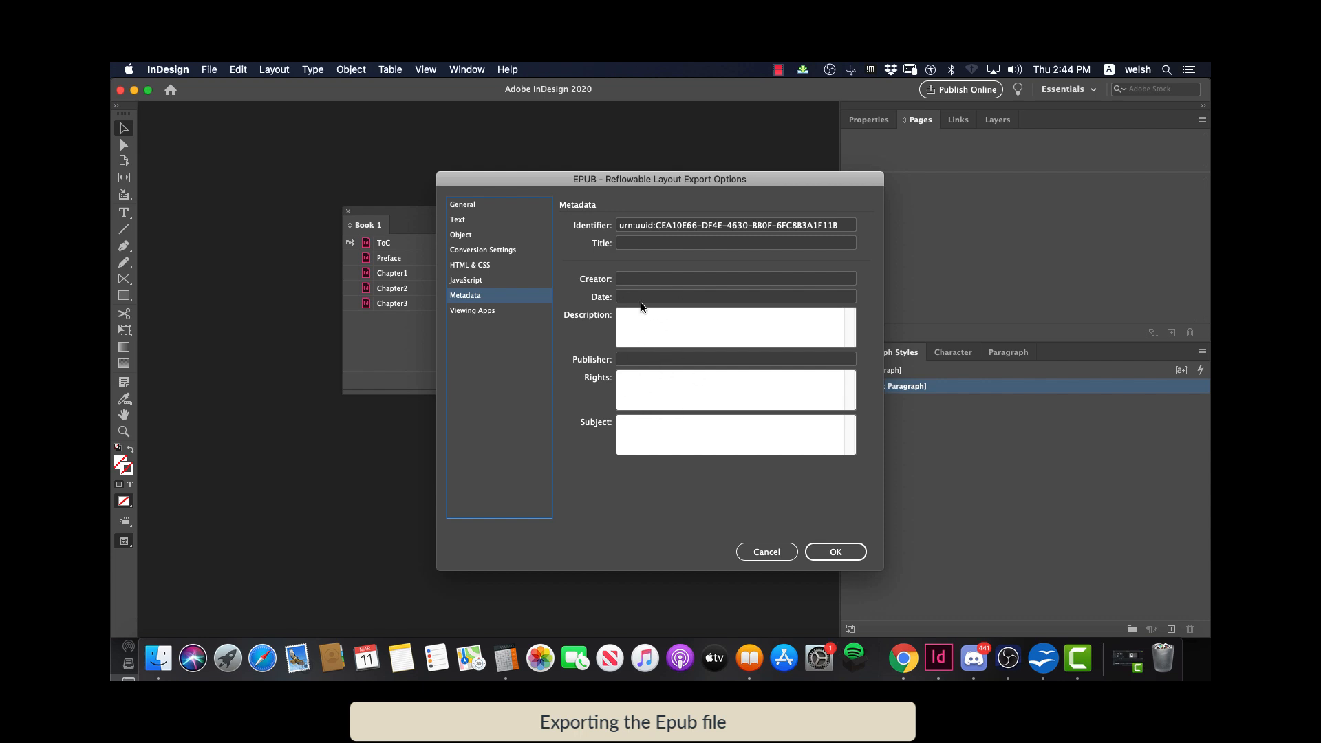
{"action": "left_click", "coordinate": [478, 316]}
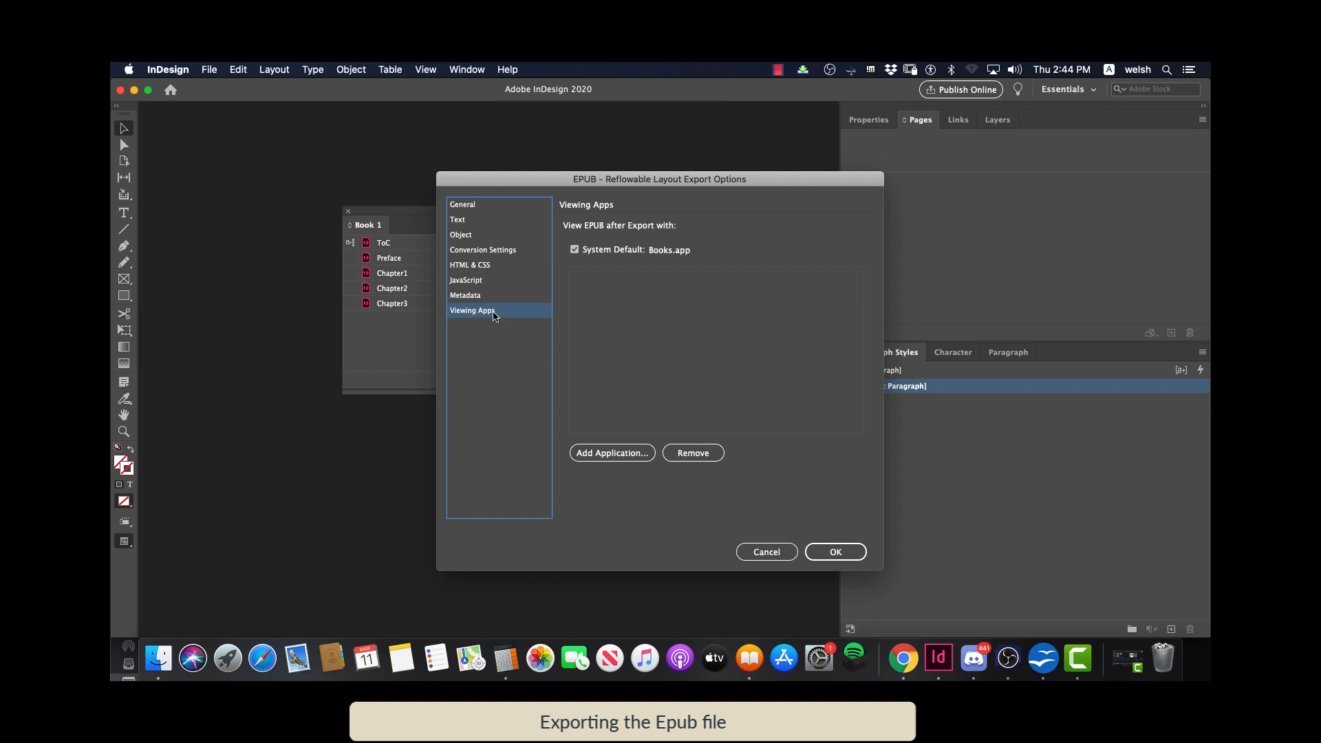
{"action": "left_click", "coordinate": [493, 296]}
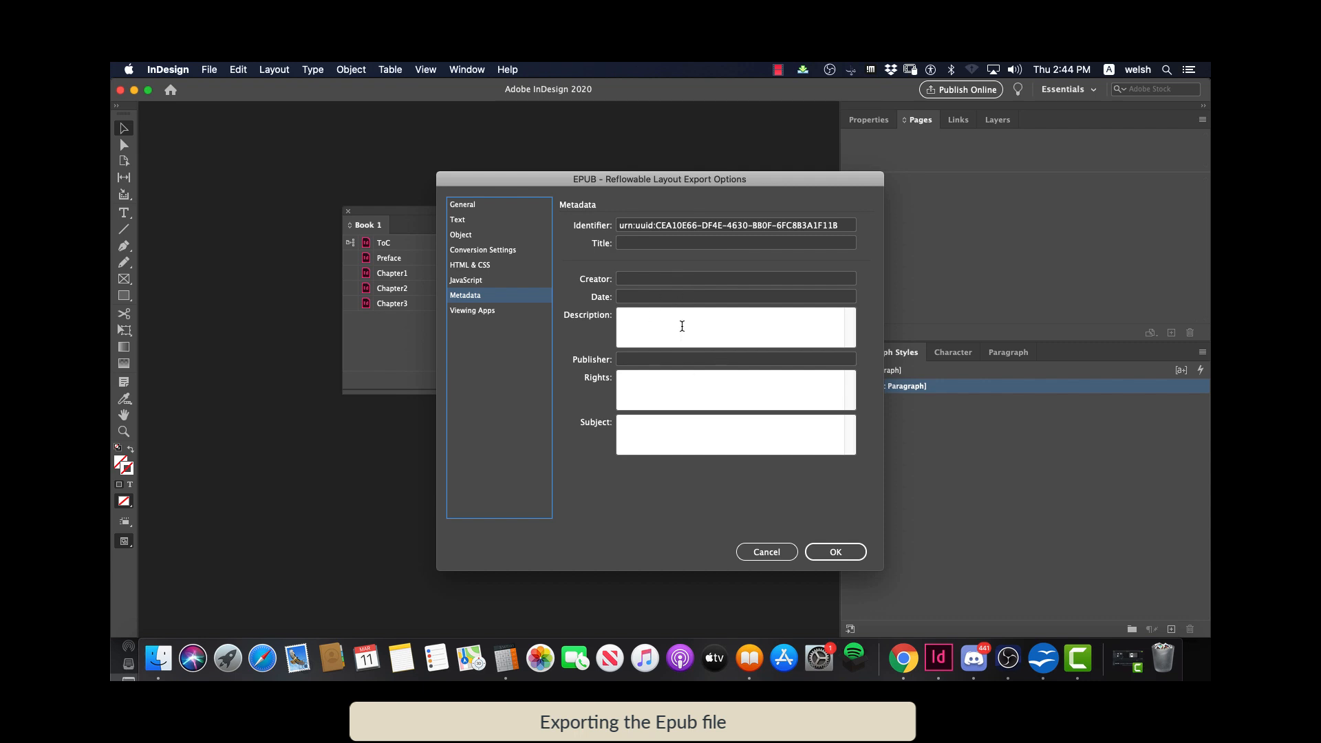
{"action": "left_click", "coordinate": [491, 311]}
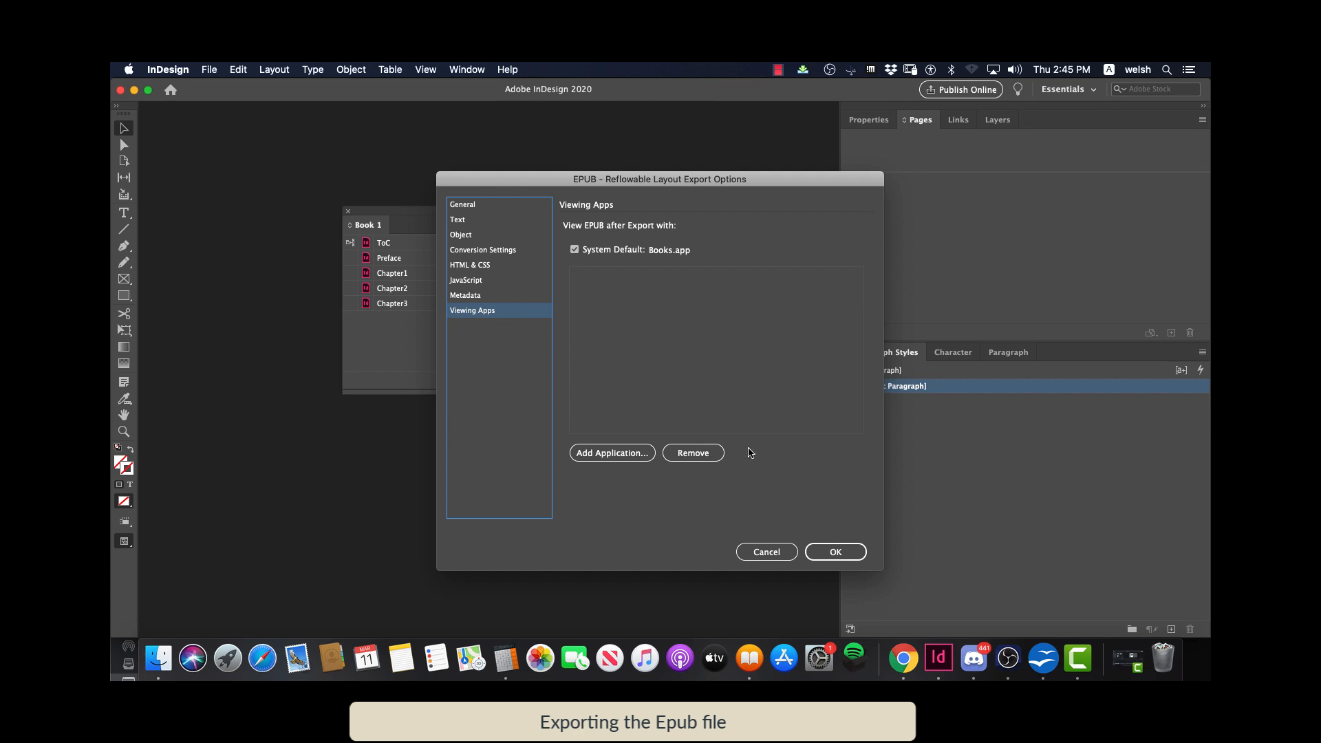
{"action": "left_click", "coordinate": [834, 553]}
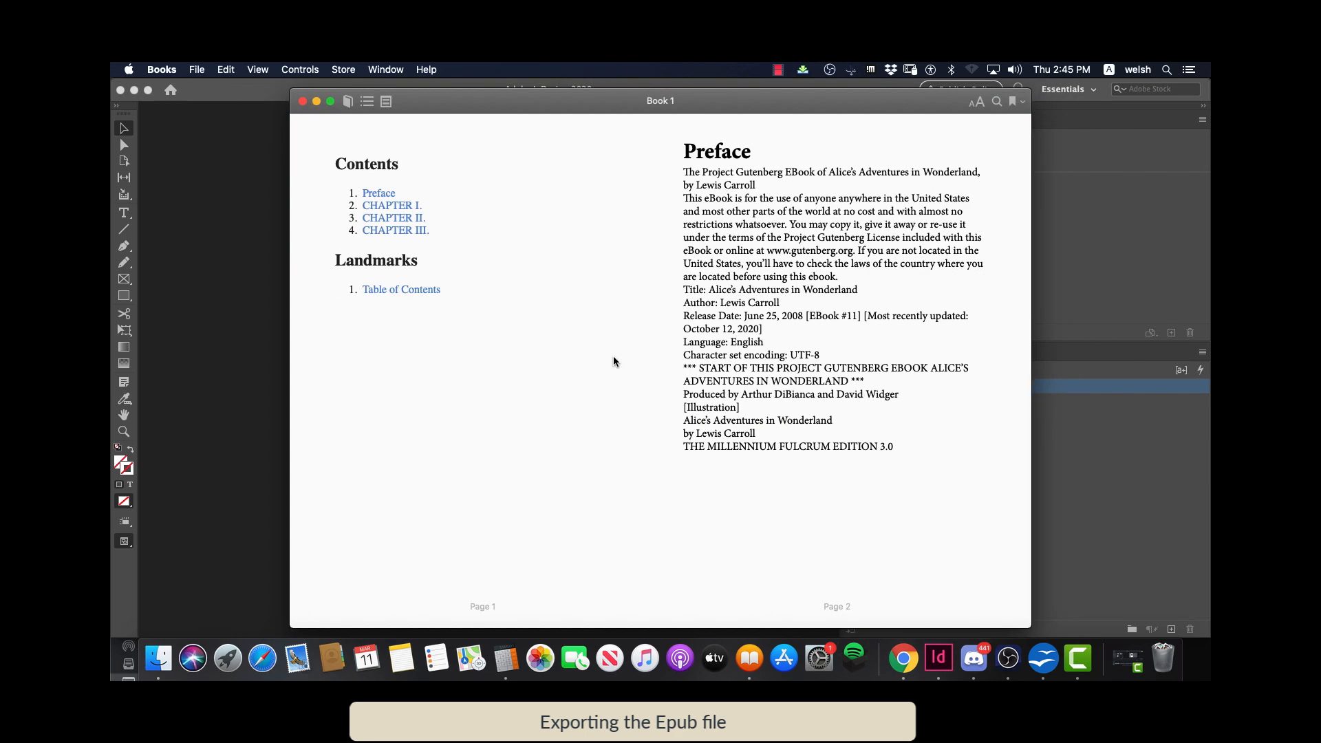
Page forward through the exported Book 1 in Books to check the layout of its chapters
{"action": "key", "text": "Right"}
{"action": "key", "text": "Right"}
{"action": "key", "text": "Right"}
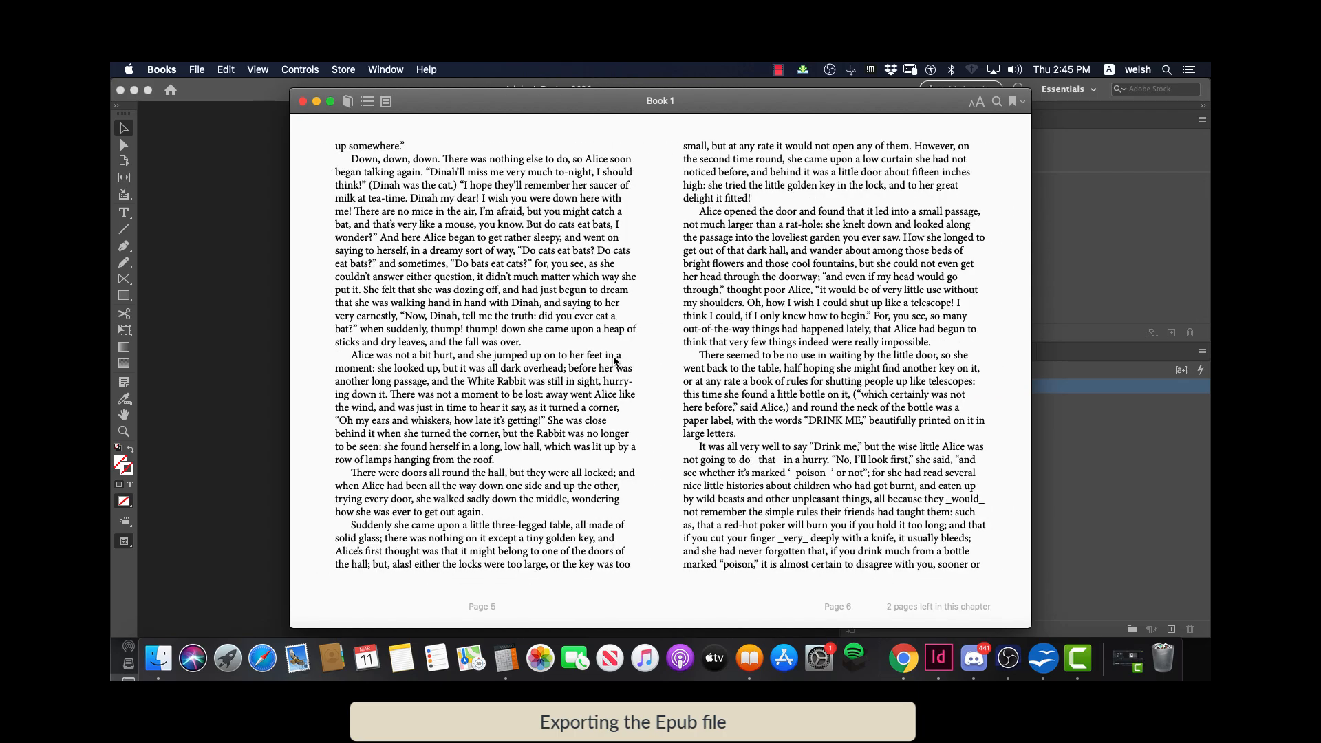
{"action": "key", "text": "Right"}
{"action": "key", "text": "Right"}
{"action": "key", "text": "Right"}
{"action": "key", "text": "Right"}
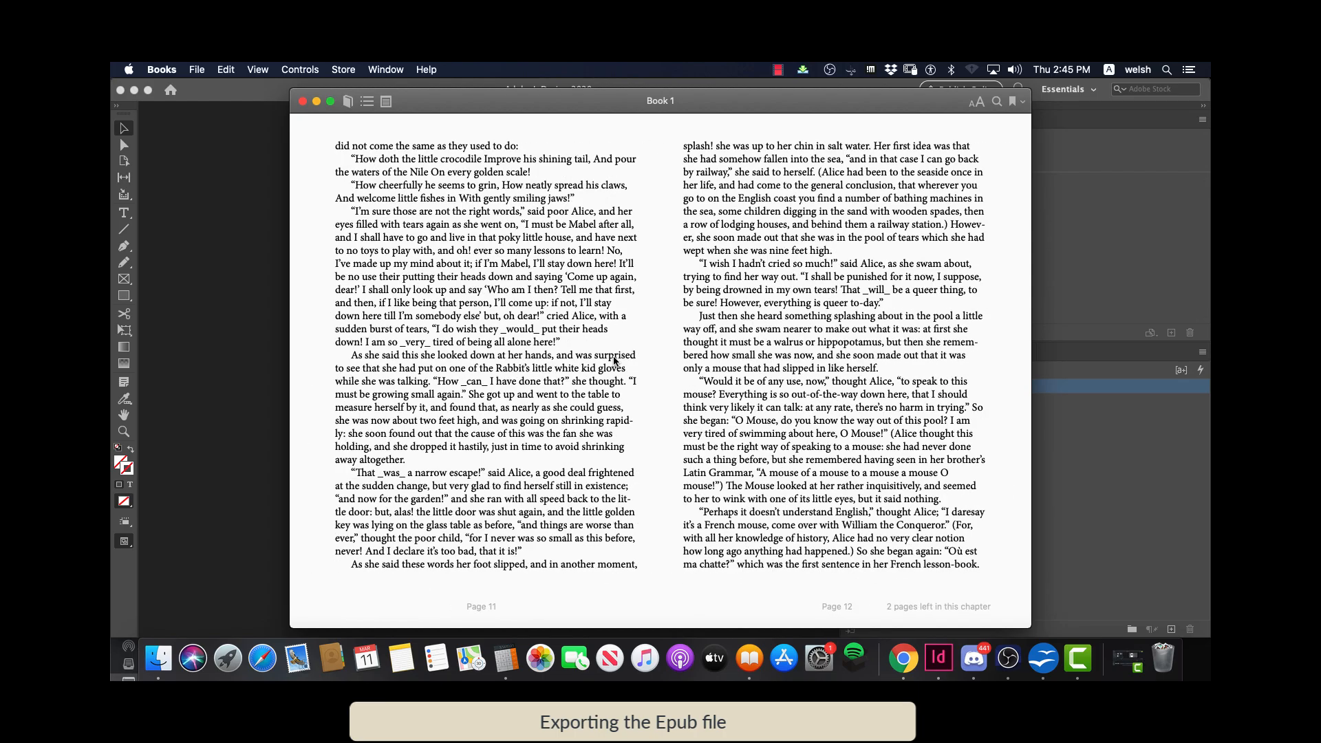
Page back and forth between Chapter I and the end of Chapter III to check how the exported book's text flows
{"action": "key", "text": "Right"}
{"action": "key", "text": "Right"}
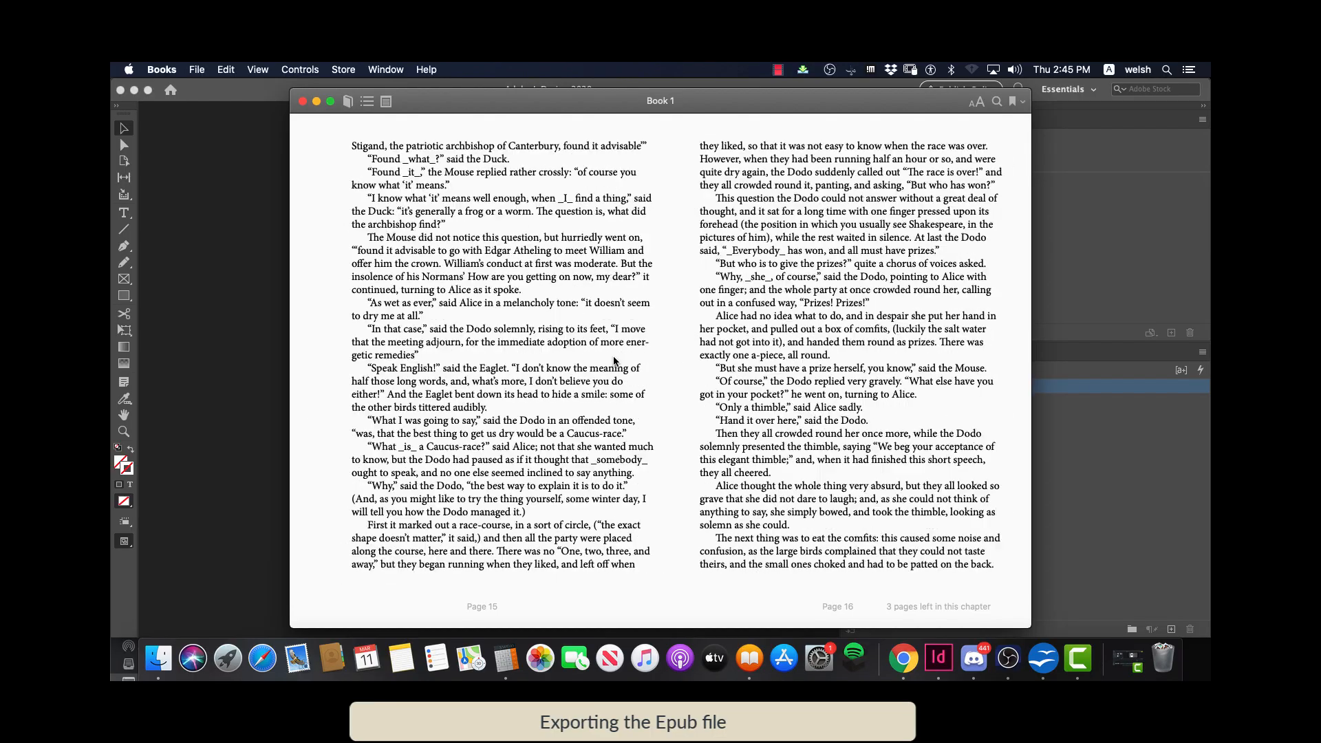
{"action": "key", "text": "Left"}
{"action": "key", "text": "Left"}
{"action": "key", "text": "Left"}
{"action": "key", "text": "Left"}
{"action": "key", "text": "Left"}
{"action": "key", "text": "Left"}
{"action": "key", "text": "Left"}
{"action": "key", "text": "Left"}
{"action": "key", "text": "Left"}
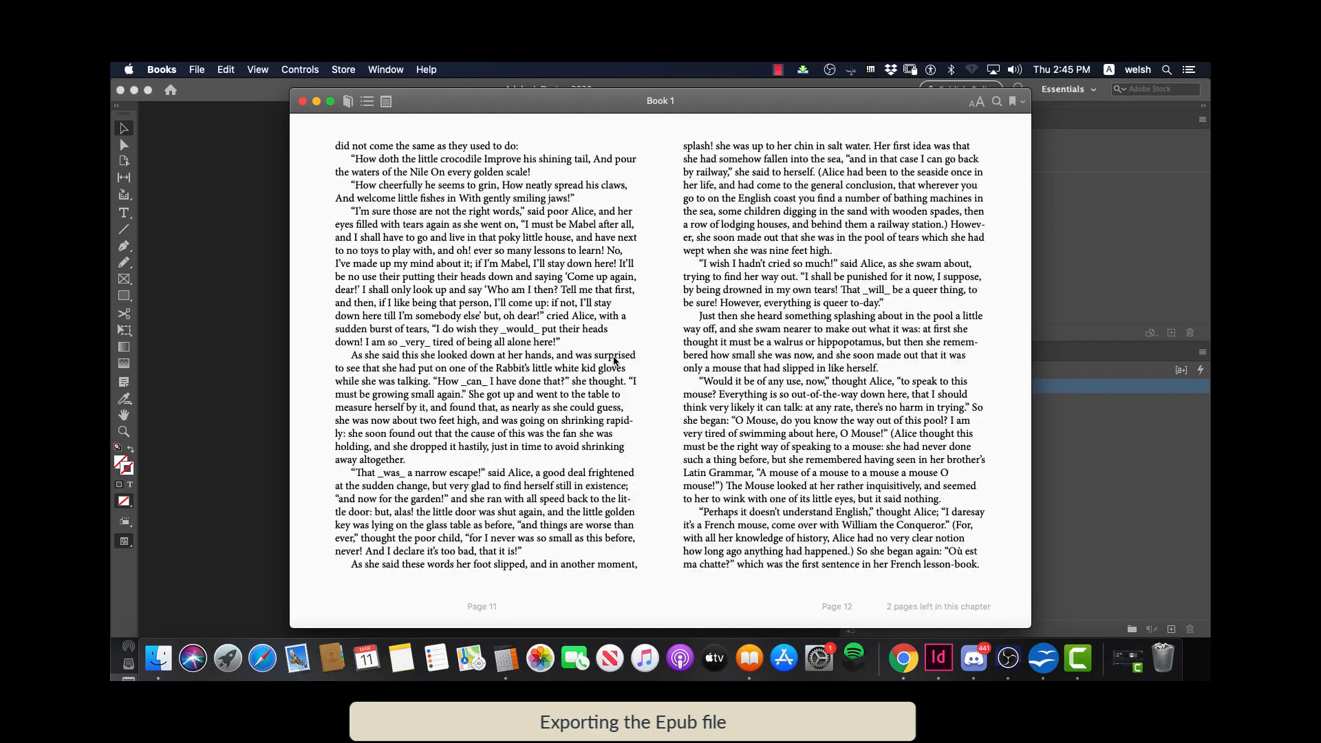
{"action": "key", "text": "Right"}
{"action": "key", "text": "Right"}
{"action": "key", "text": "Right"}
{"action": "key", "text": "Right"}
{"action": "key", "text": "Right"}
{"action": "key", "text": "Right"}
{"action": "key", "text": "Right"}
{"action": "key", "text": "Right"}
{"action": "key", "text": "Right"}
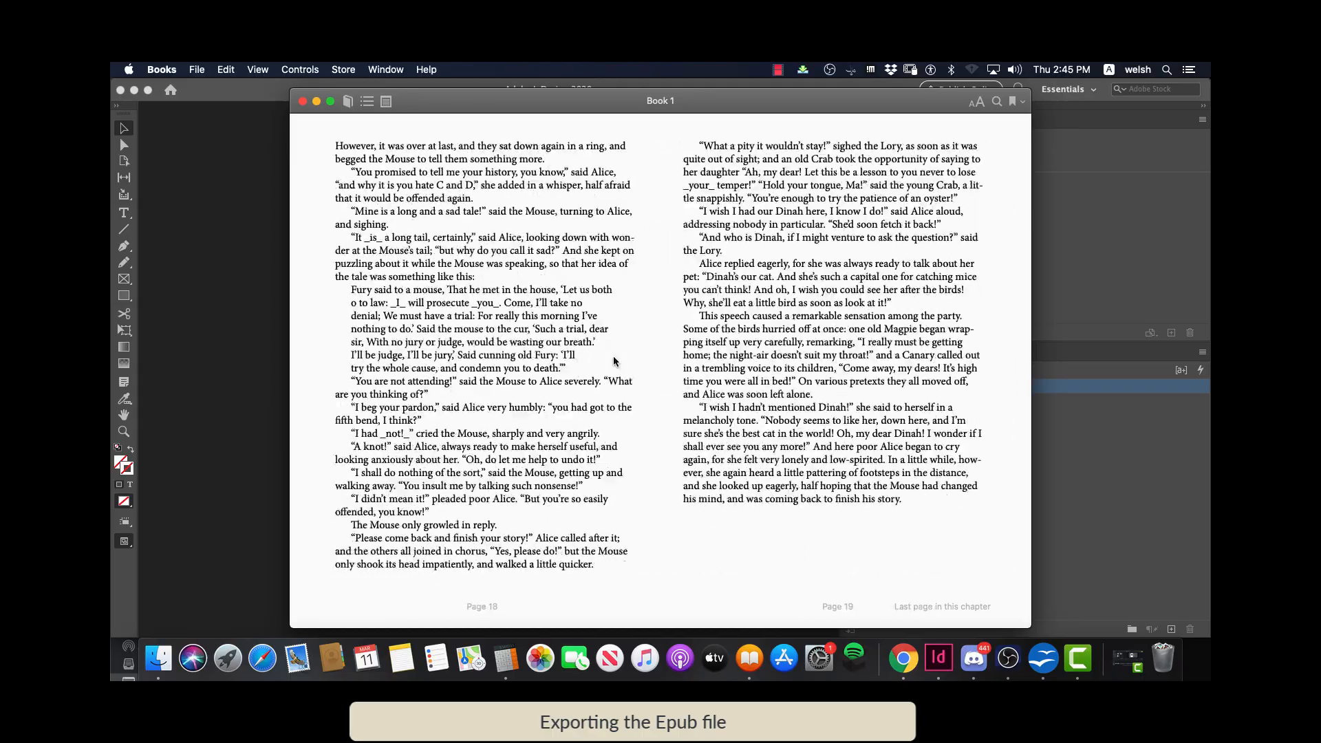
{"action": "key", "text": "Left"}
{"action": "key", "text": "Left"}
{"action": "key", "text": "Left"}
{"action": "key", "text": "Left"}
{"action": "key", "text": "Left"}
{"action": "key", "text": "Left"}
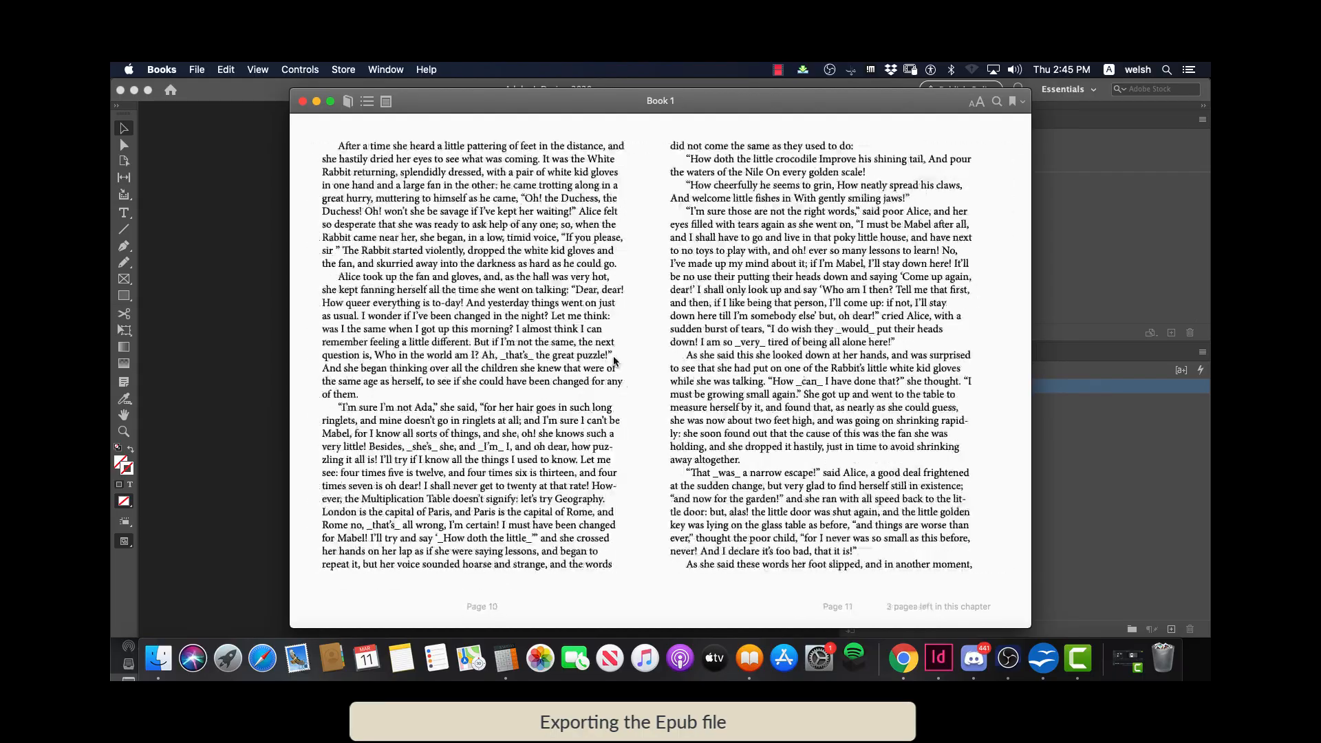
{"action": "key", "text": "Left"}
{"action": "key", "text": "Left"}
{"action": "key", "text": "Left"}
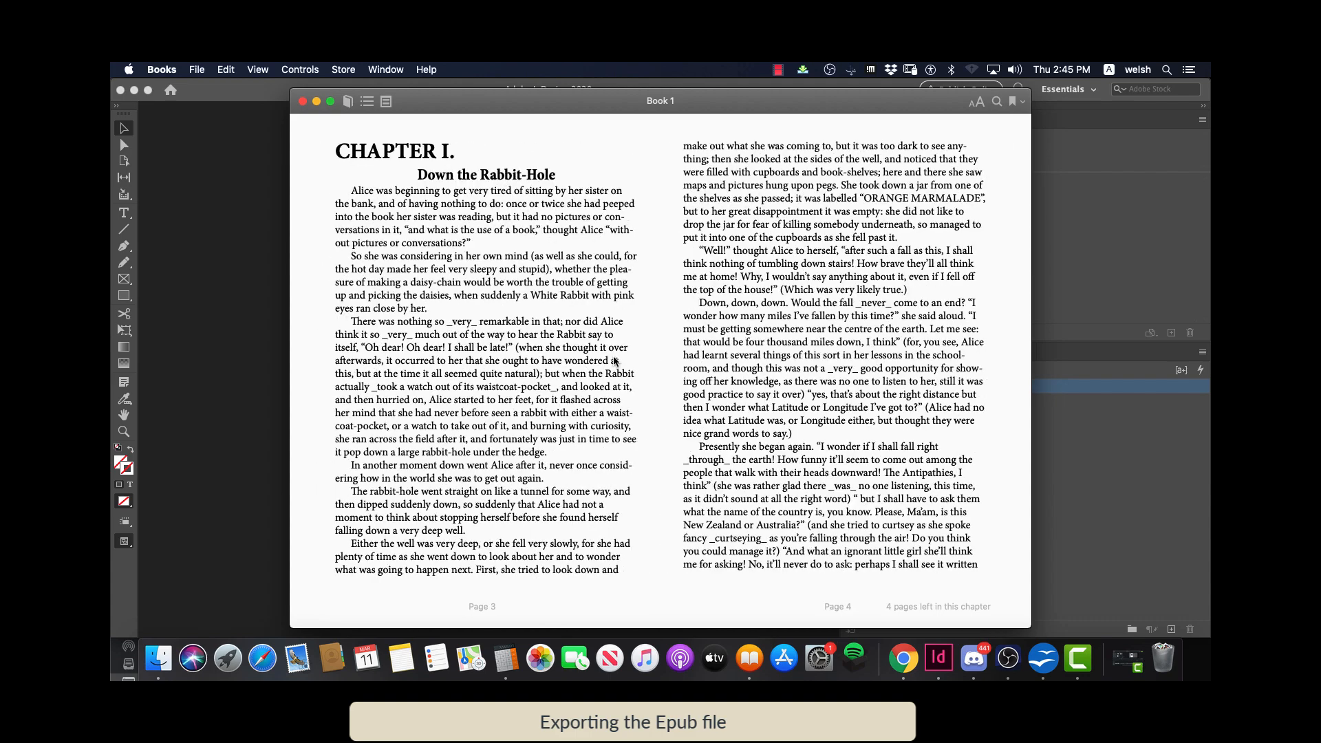
{"action": "key", "text": "Right"}
{"action": "key", "text": "Right"}
{"action": "key", "text": "Right"}
{"action": "key", "text": "Right"}
{"action": "key", "text": "Right"}
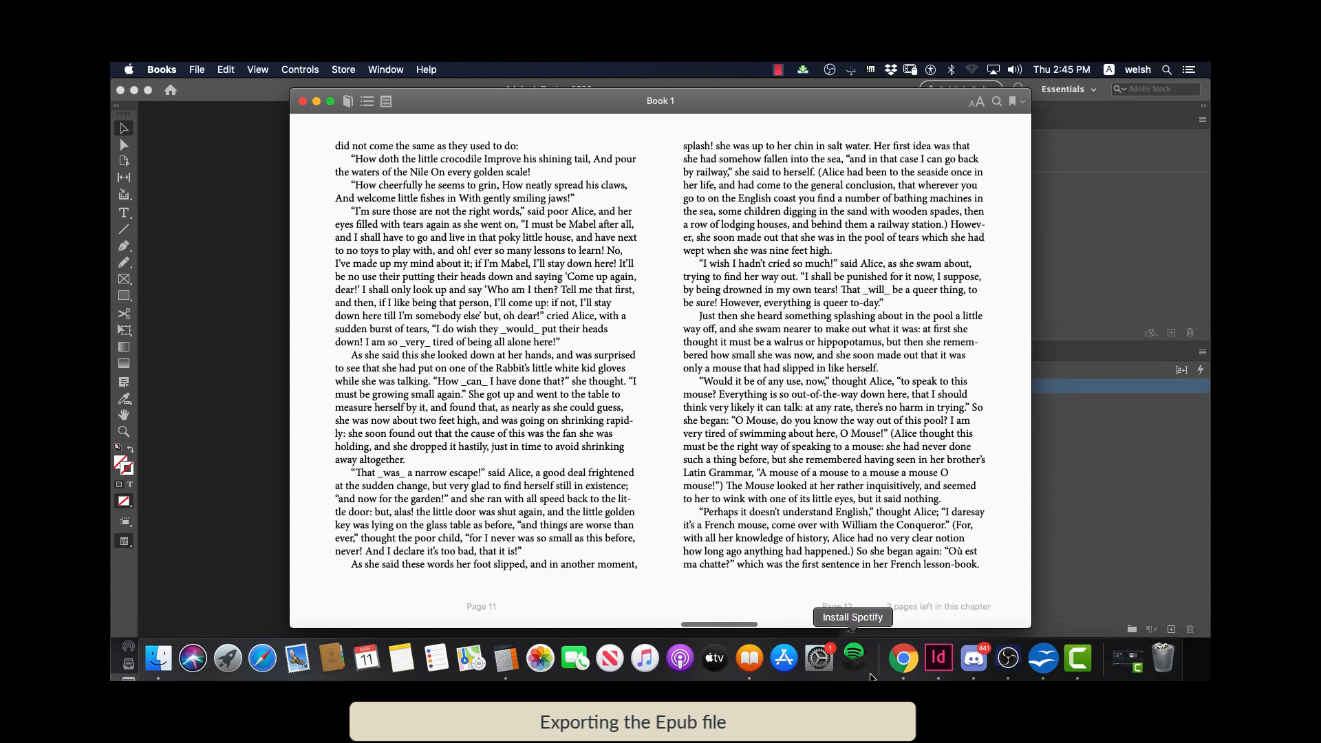
Switch to the KDP eBook content page in Chrome and upload Book 1.epub from the Video Book folder as the manuscript
{"action": "left_click", "coordinate": [900, 660]}
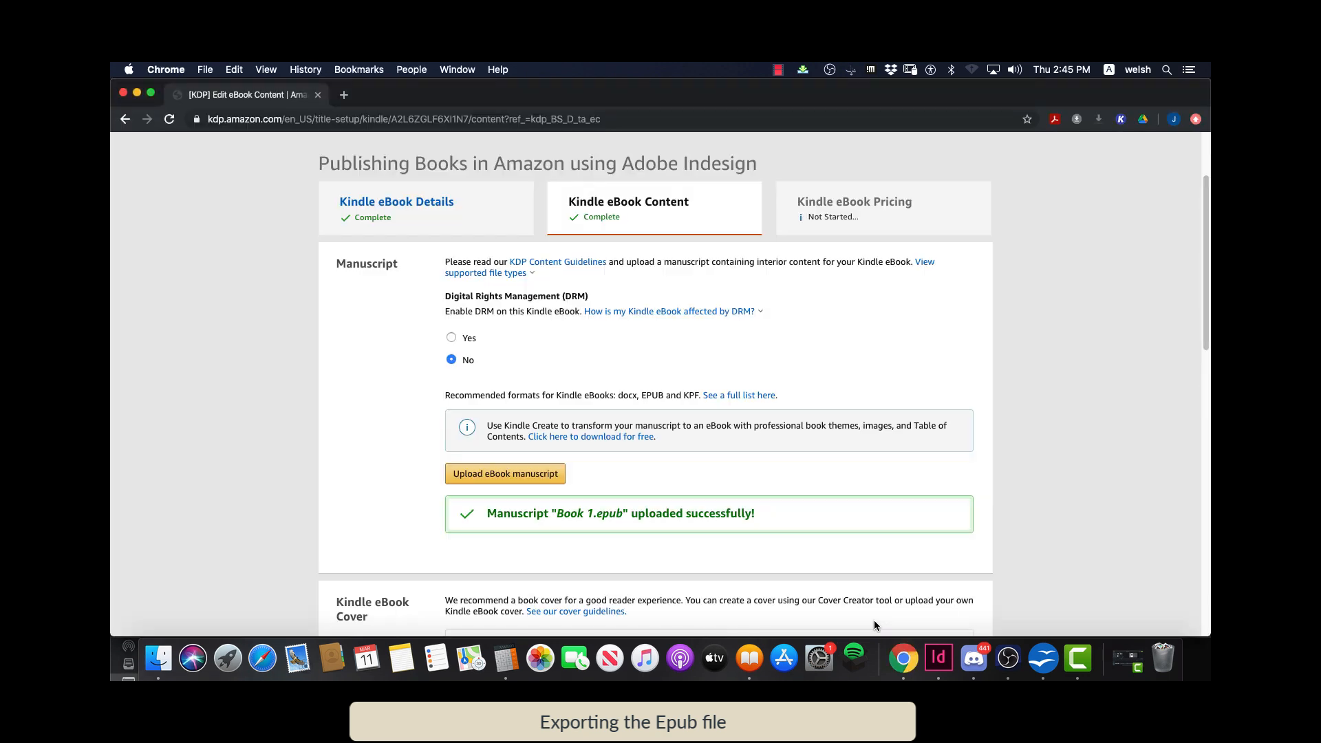
{"action": "left_click", "coordinate": [501, 480]}
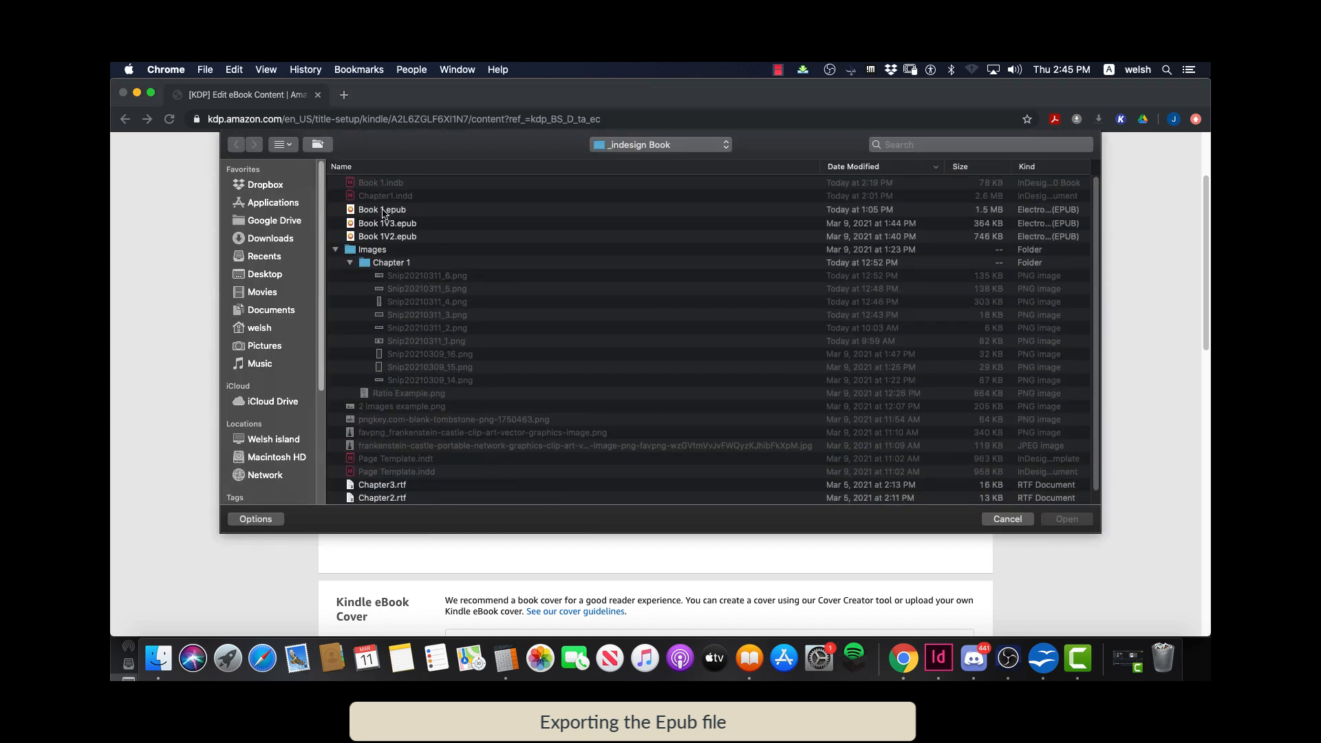
{"action": "left_click", "coordinate": [638, 146]}
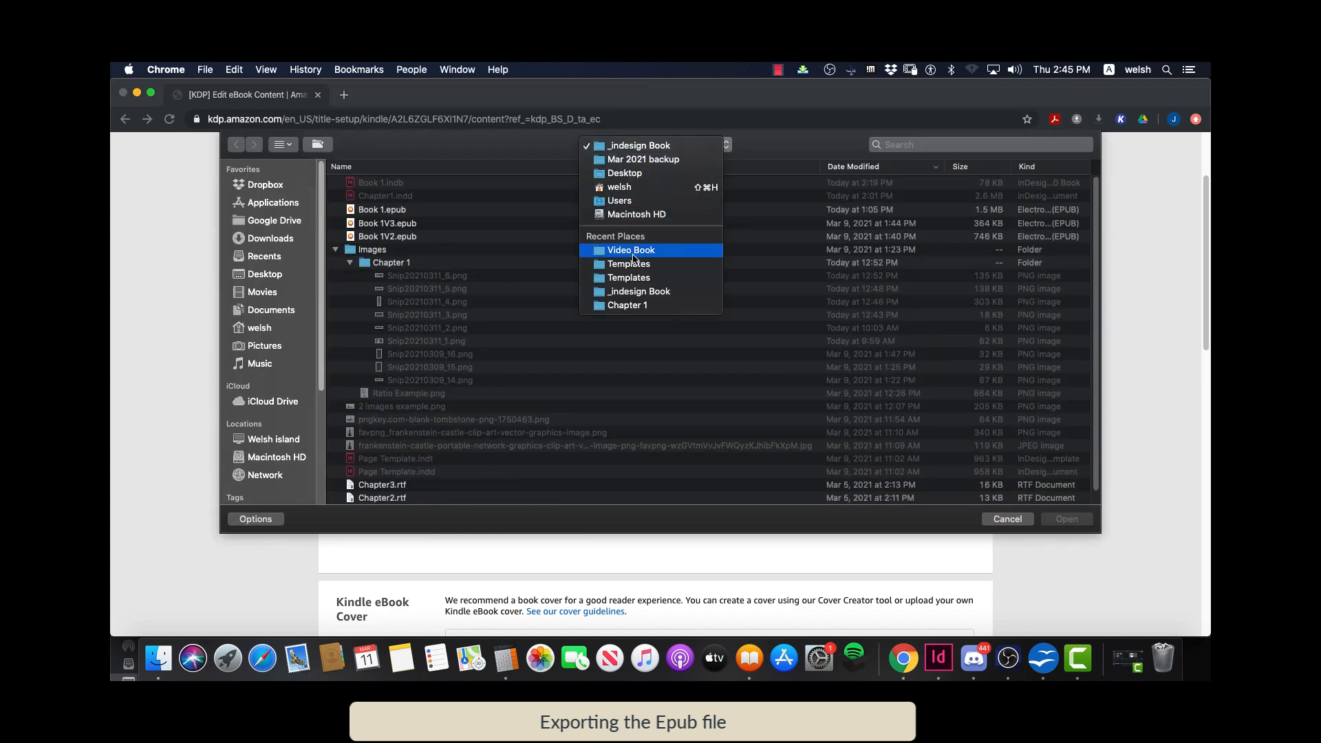
{"action": "left_click", "coordinate": [632, 252]}
{"action": "double_click", "coordinate": [387, 188]}
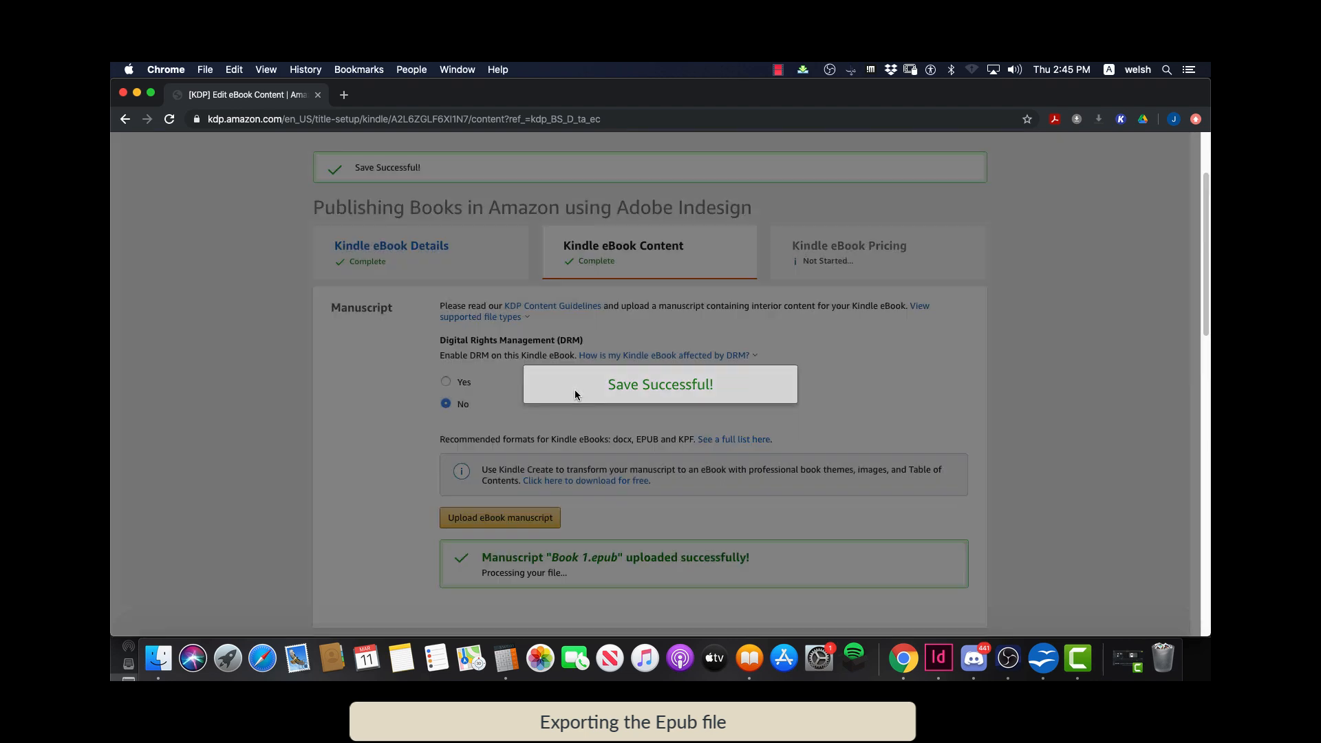
Check the manuscript's processing status and launch the Online Previewer for the Kindle eBook
{"action": "scroll", "coordinate": [563, 496], "scroll_direction": "down", "scroll_amount": 2}
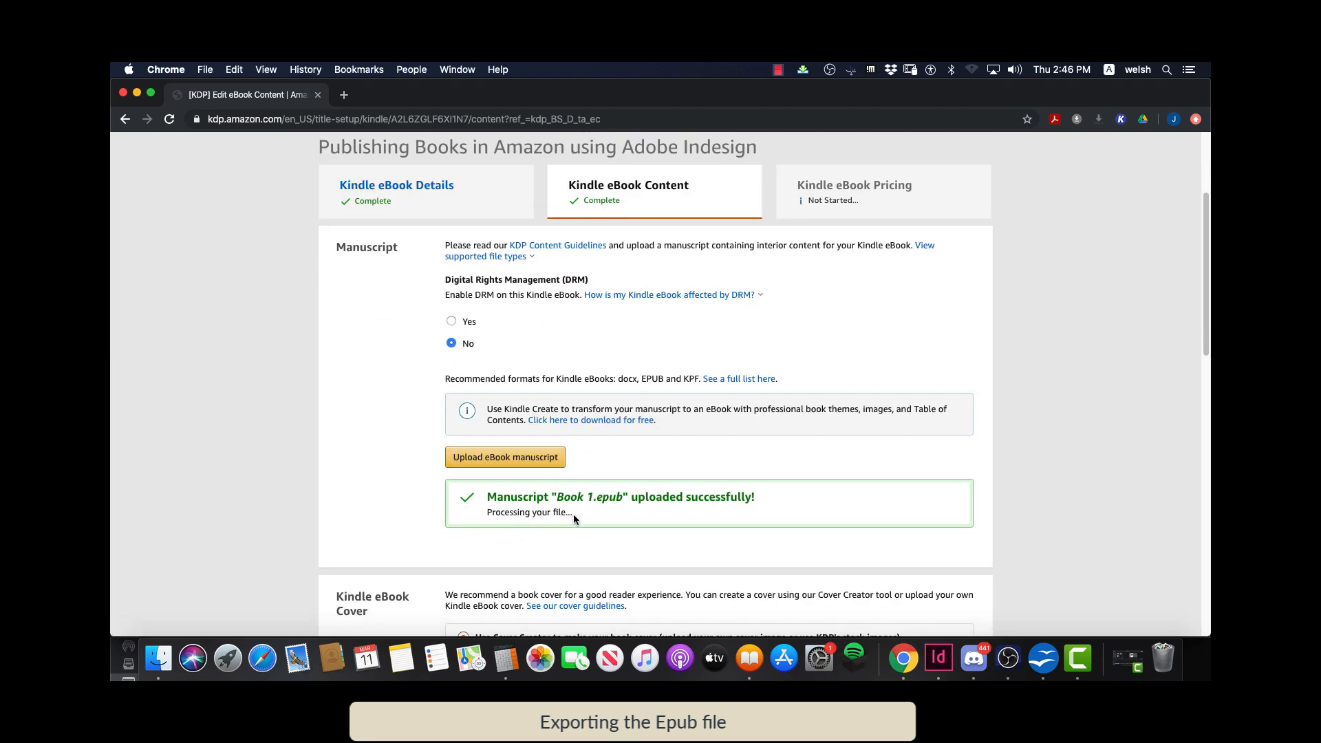
{"action": "scroll", "coordinate": [573, 514], "scroll_direction": "down", "scroll_amount": 3}
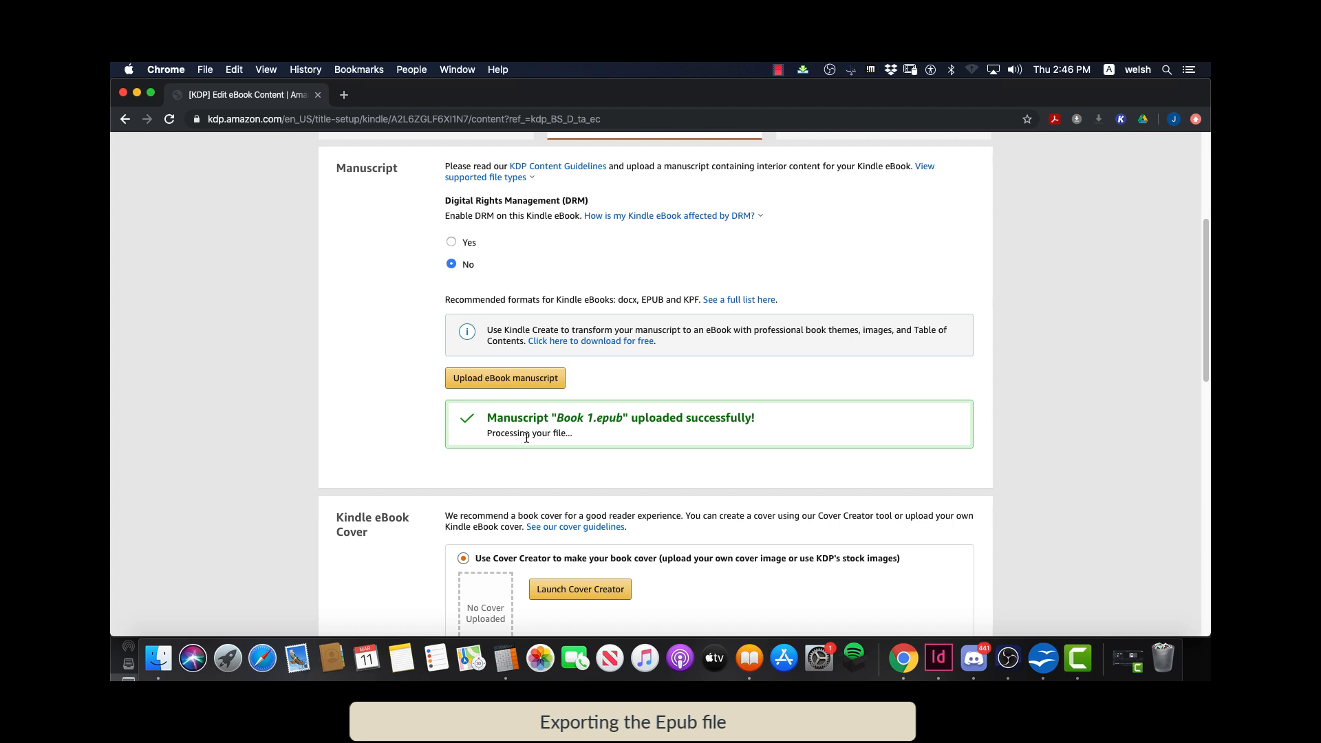
{"action": "scroll", "coordinate": [526, 438], "scroll_direction": "down", "scroll_amount": 2}
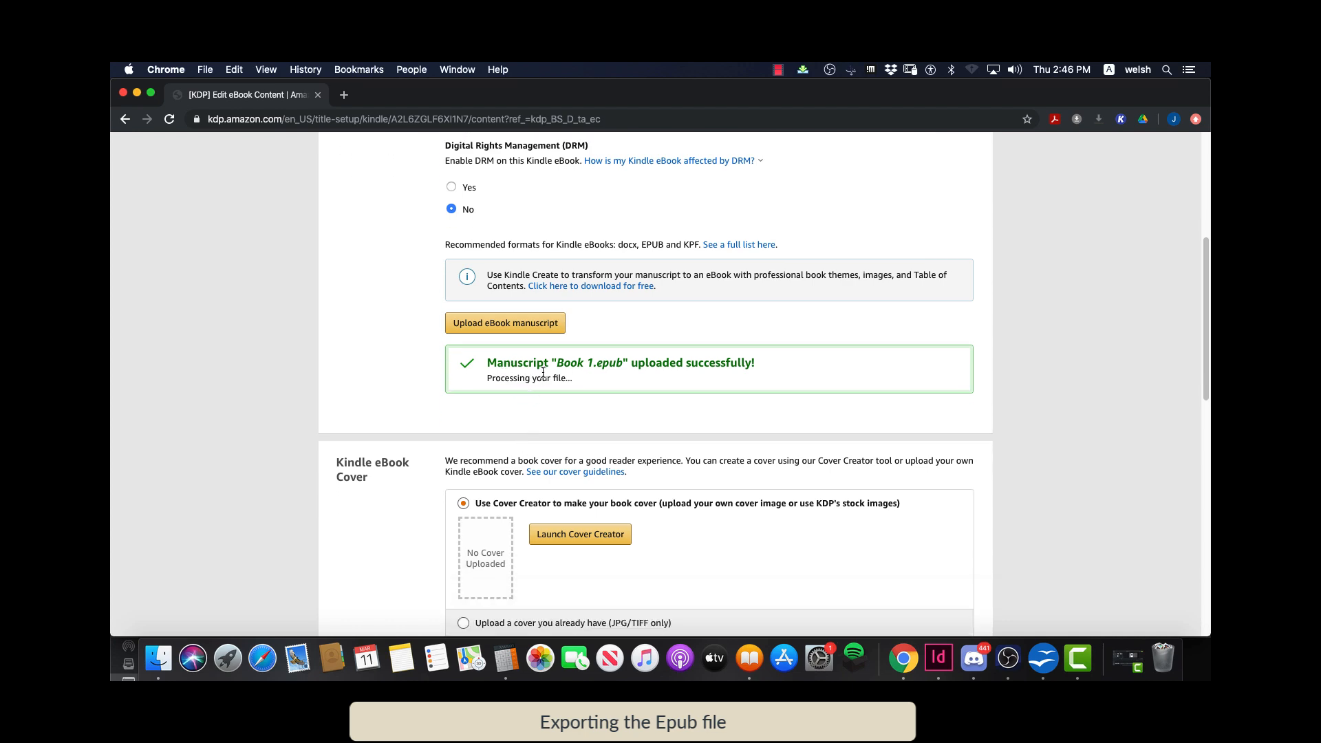
{"action": "scroll", "coordinate": [541, 406], "scroll_direction": "down", "scroll_amount": 9}
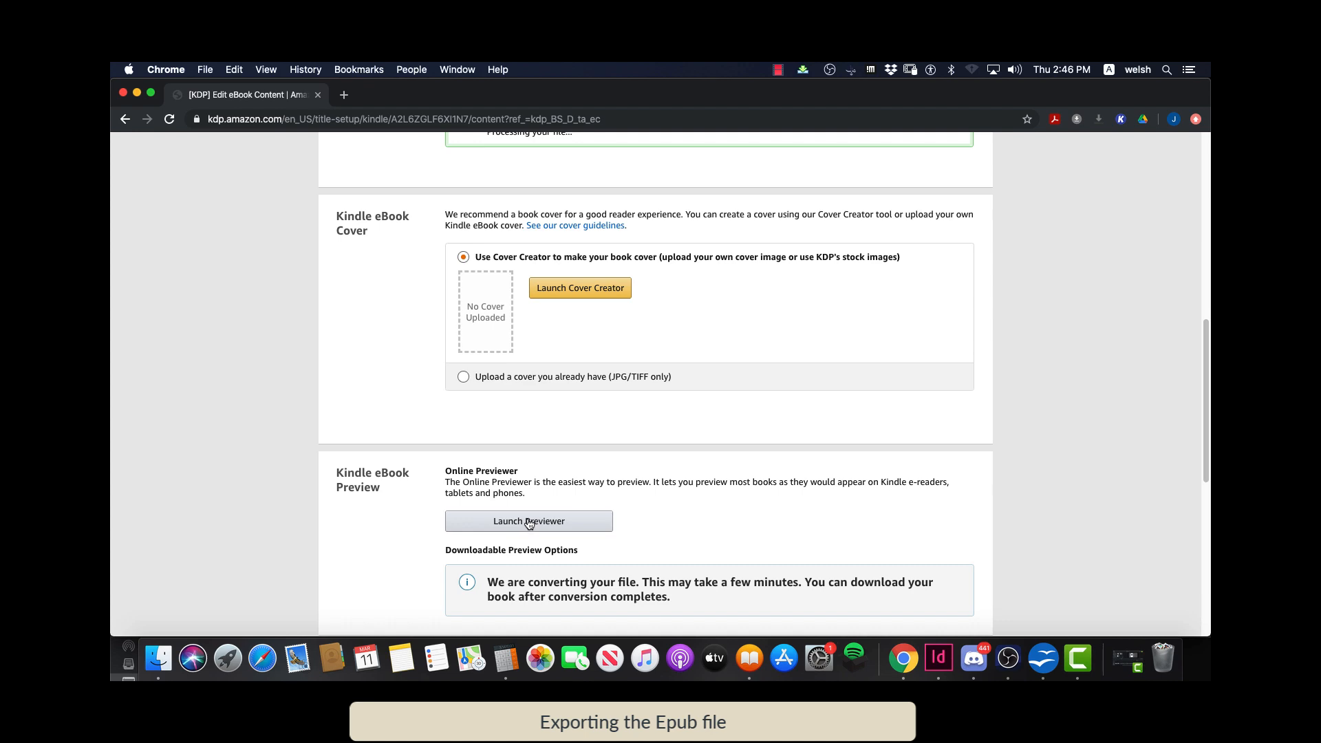
{"action": "scroll", "coordinate": [529, 525], "scroll_direction": "up", "scroll_amount": 9}
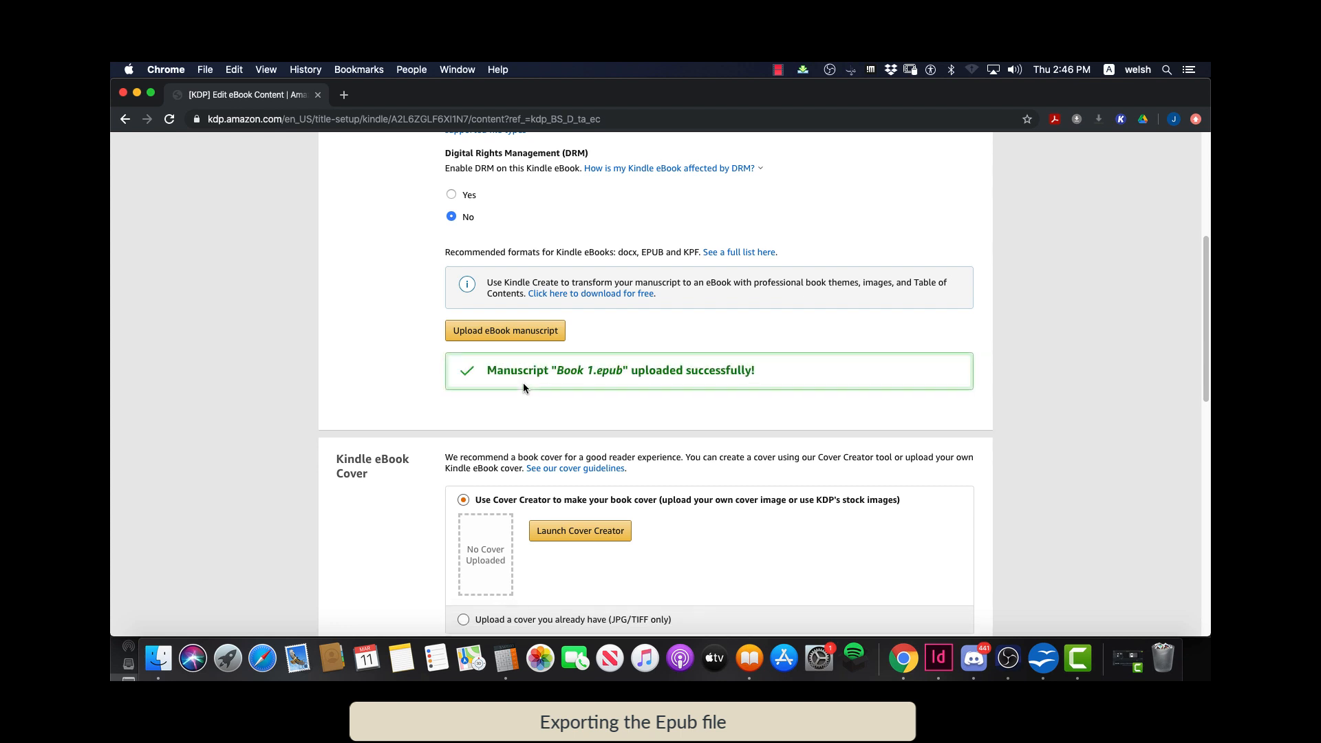
{"action": "scroll", "coordinate": [693, 390], "scroll_direction": "down", "scroll_amount": 2}
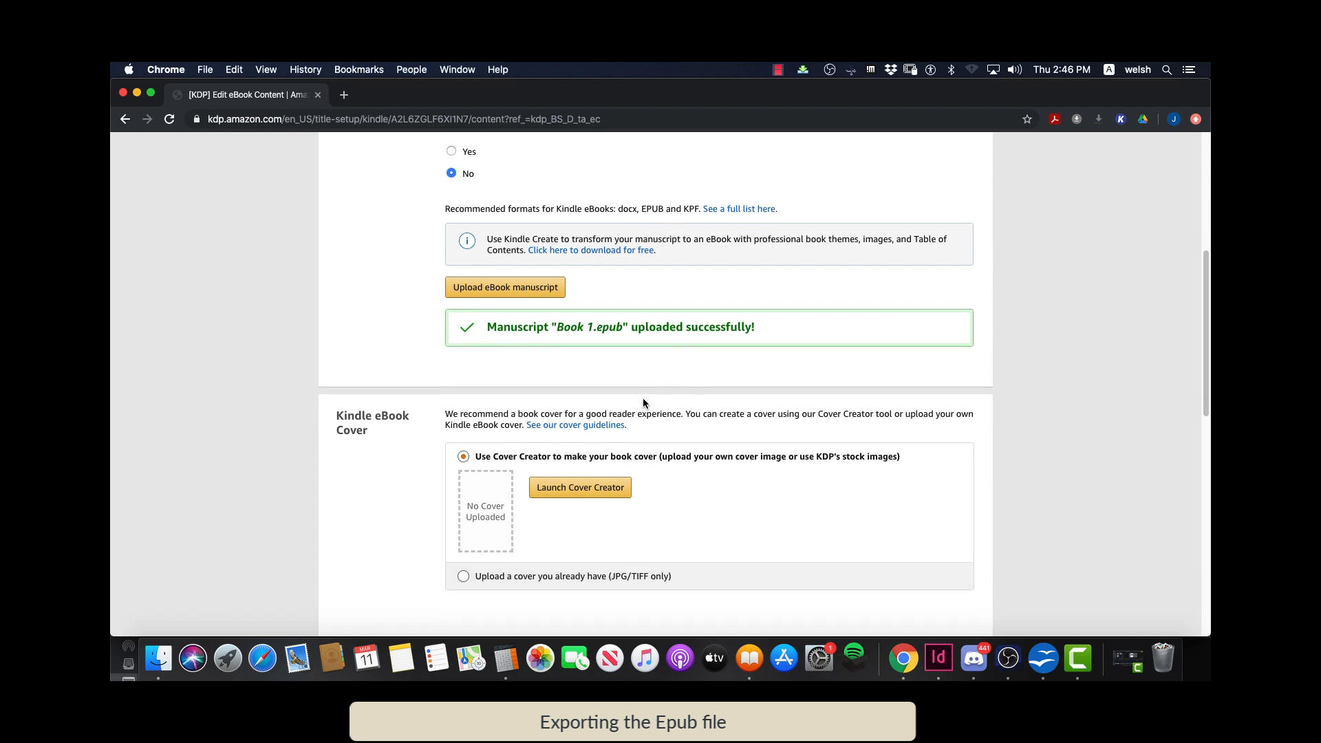
{"action": "scroll", "coordinate": [645, 397], "scroll_direction": "down", "scroll_amount": 10}
{"action": "left_click", "coordinate": [553, 482]}
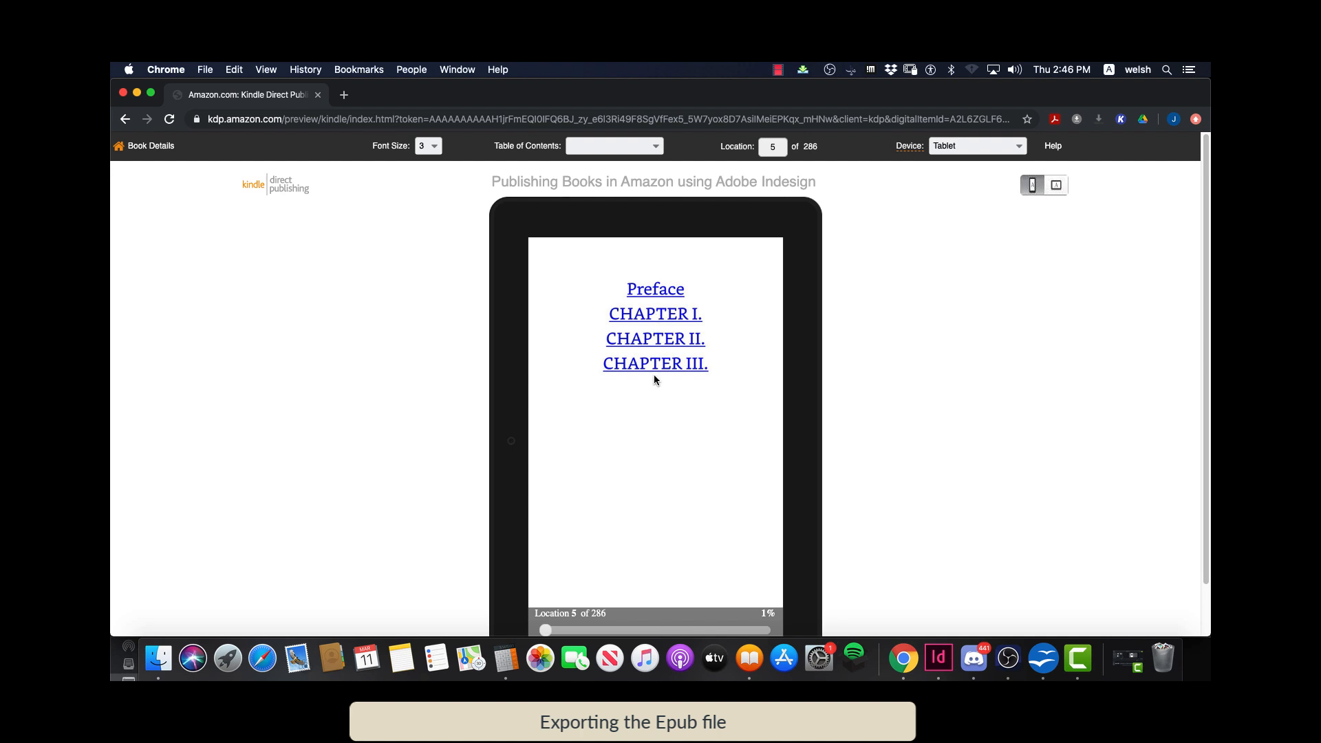
Follow the Preface link in the book's table of contents and page forward into Chapter III to check the tablet preview
{"action": "left_click", "coordinate": [653, 292]}
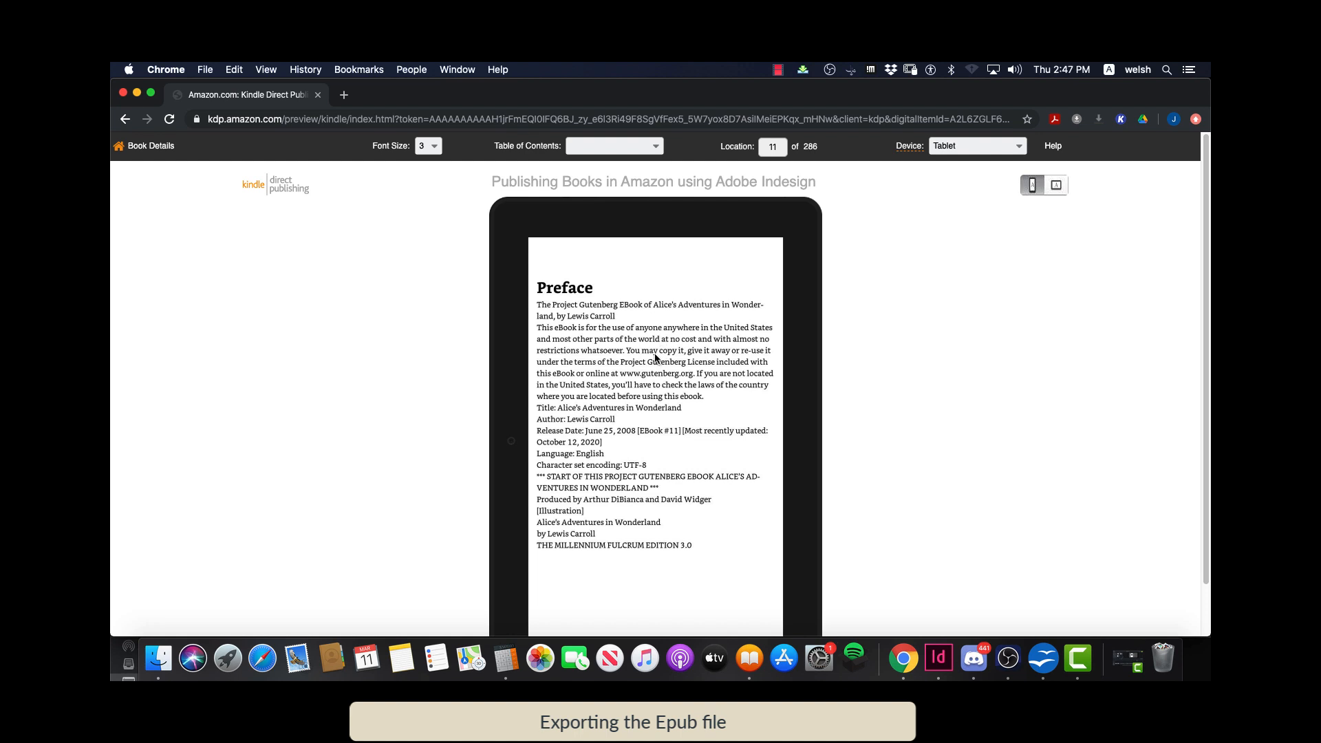
{"action": "left_click", "coordinate": [806, 443]}
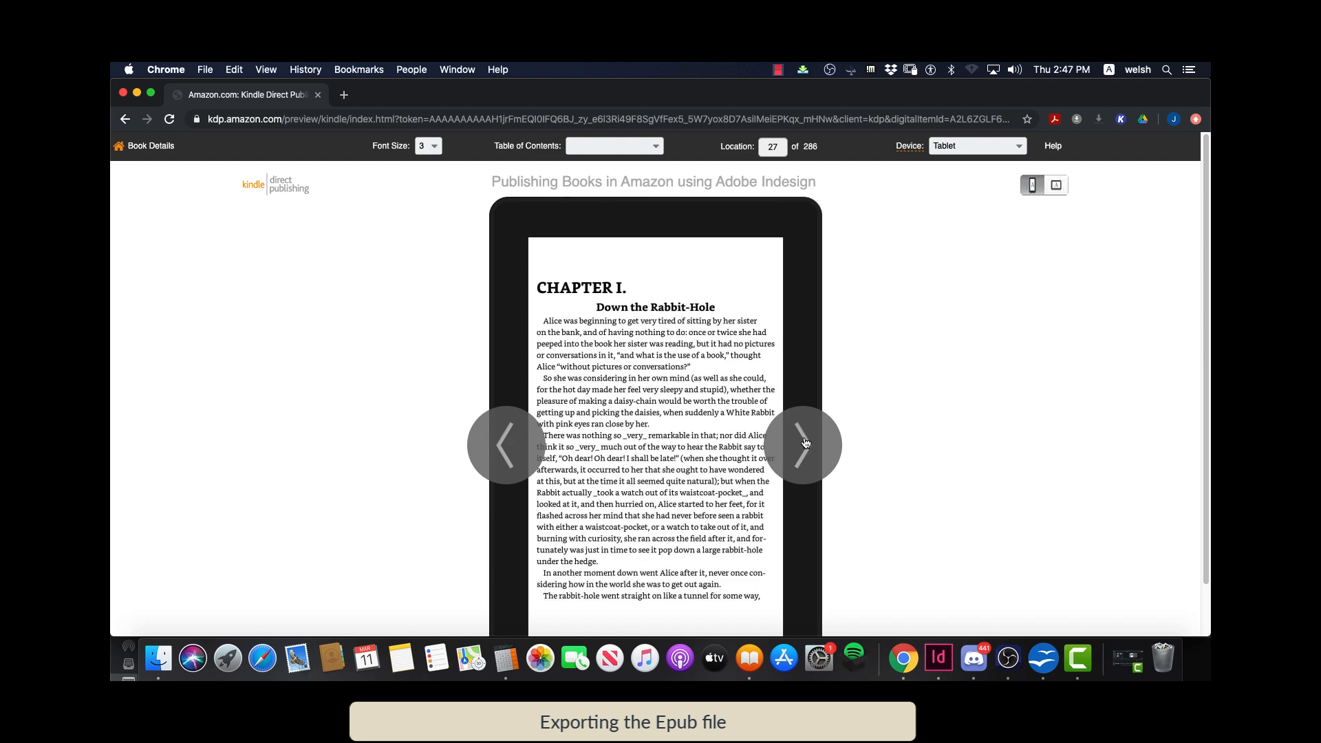
{"action": "left_click", "coordinate": [806, 443]}
{"action": "left_click", "coordinate": [806, 443]}
{"action": "left_click", "coordinate": [805, 444]}
{"action": "left_click", "coordinate": [806, 443]}
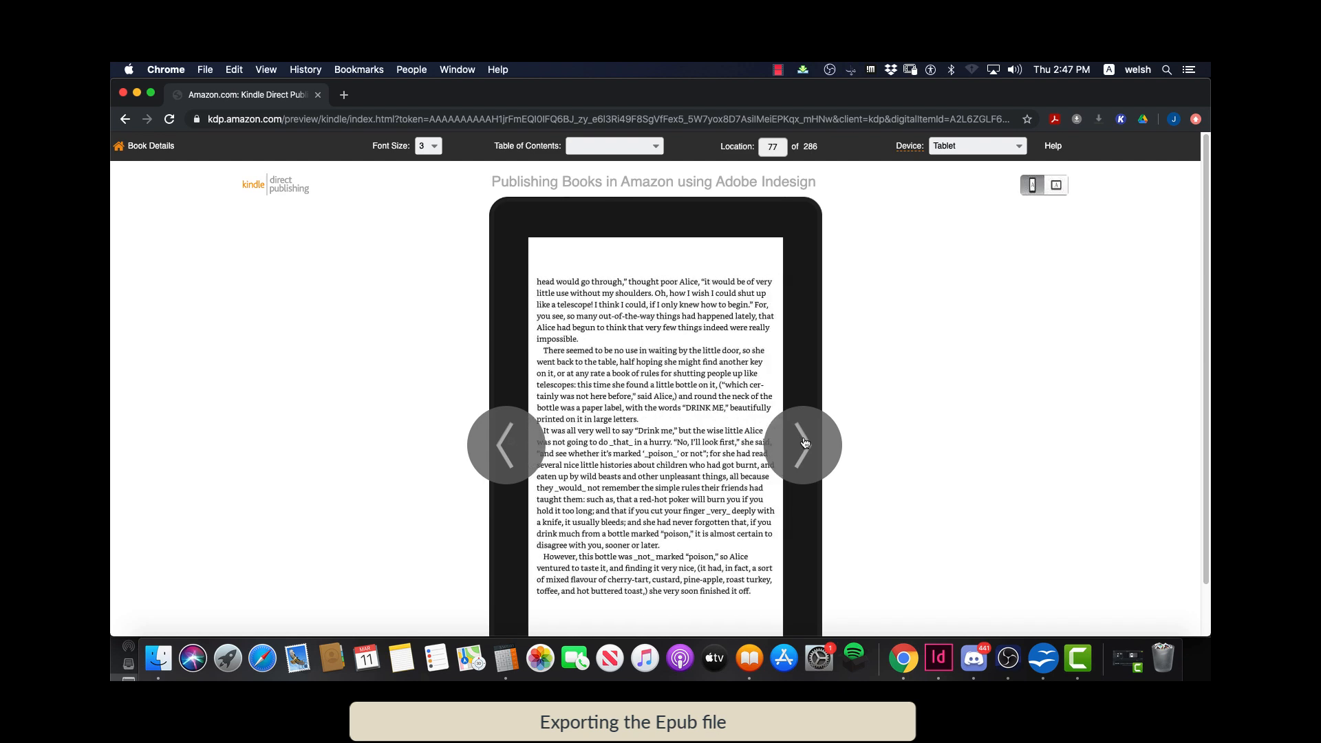
{"action": "left_click", "coordinate": [806, 443]}
{"action": "left_click", "coordinate": [806, 443]}
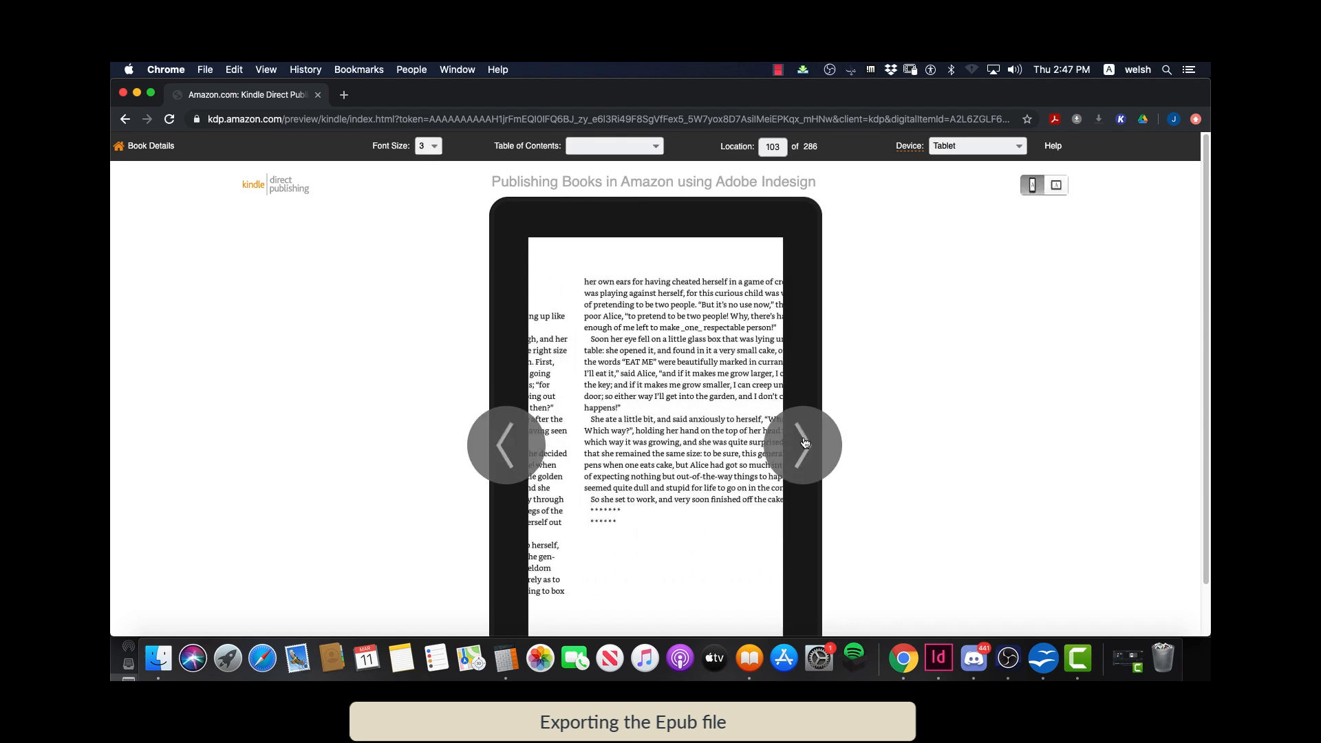
{"action": "left_click", "coordinate": [806, 443]}
{"action": "left_click", "coordinate": [806, 443]}
{"action": "left_click", "coordinate": [806, 443]}
{"action": "left_click", "coordinate": [806, 443]}
{"action": "left_click", "coordinate": [806, 443]}
{"action": "left_click", "coordinate": [806, 443]}
{"action": "left_click", "coordinate": [806, 442]}
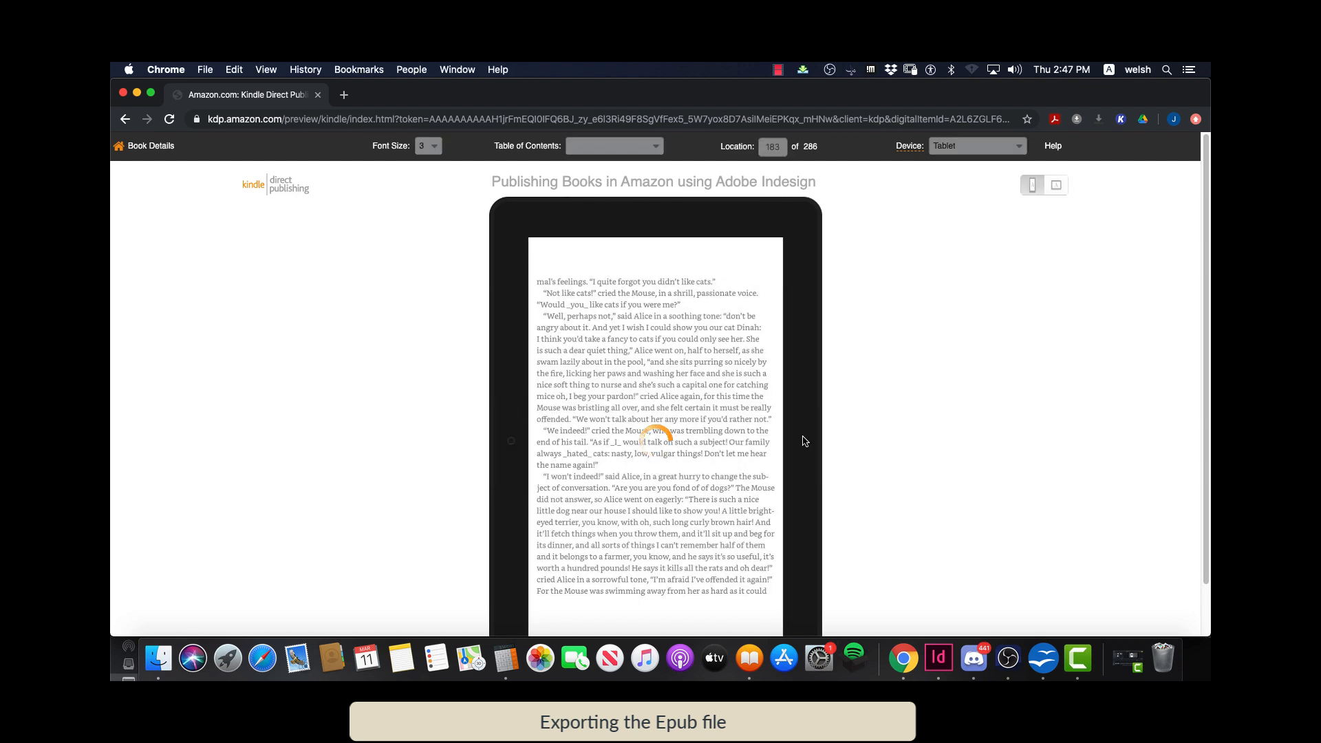
{"action": "left_click", "coordinate": [805, 442]}
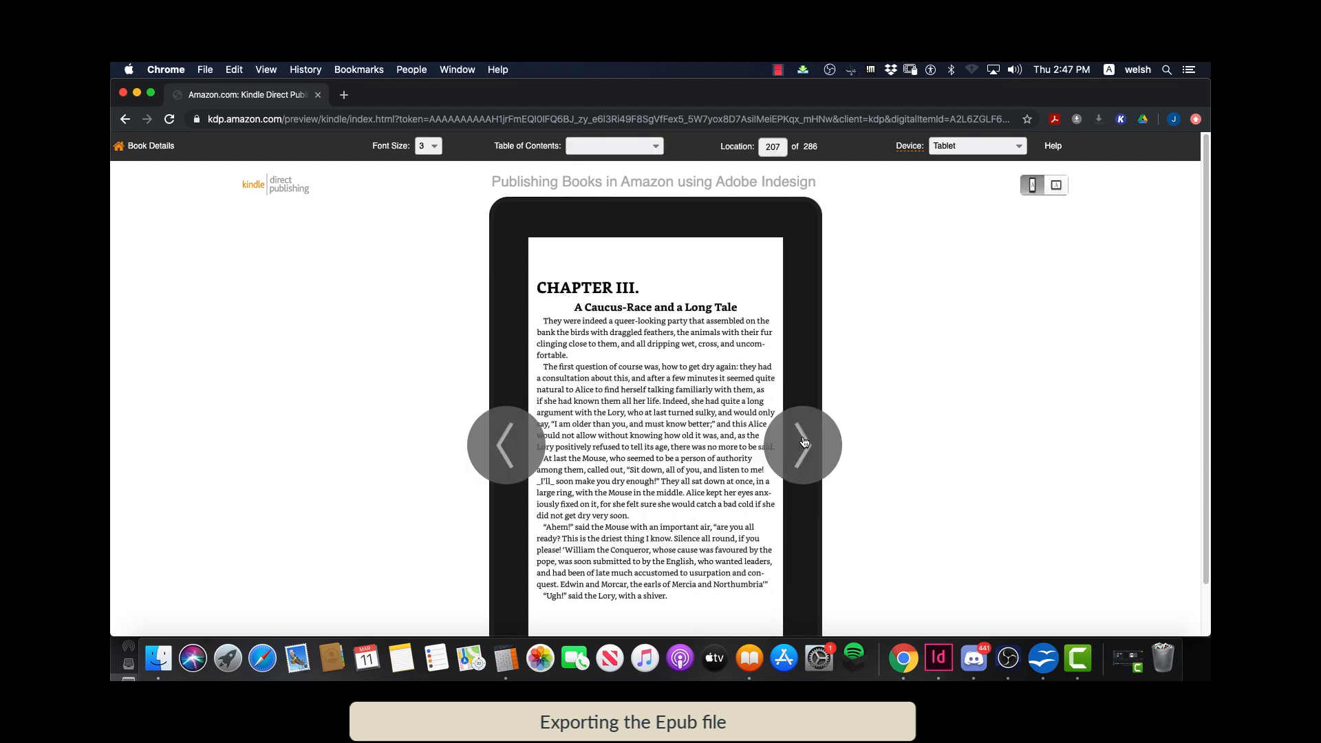
{"action": "left_click", "coordinate": [804, 442]}
{"action": "left_click", "coordinate": [803, 441]}
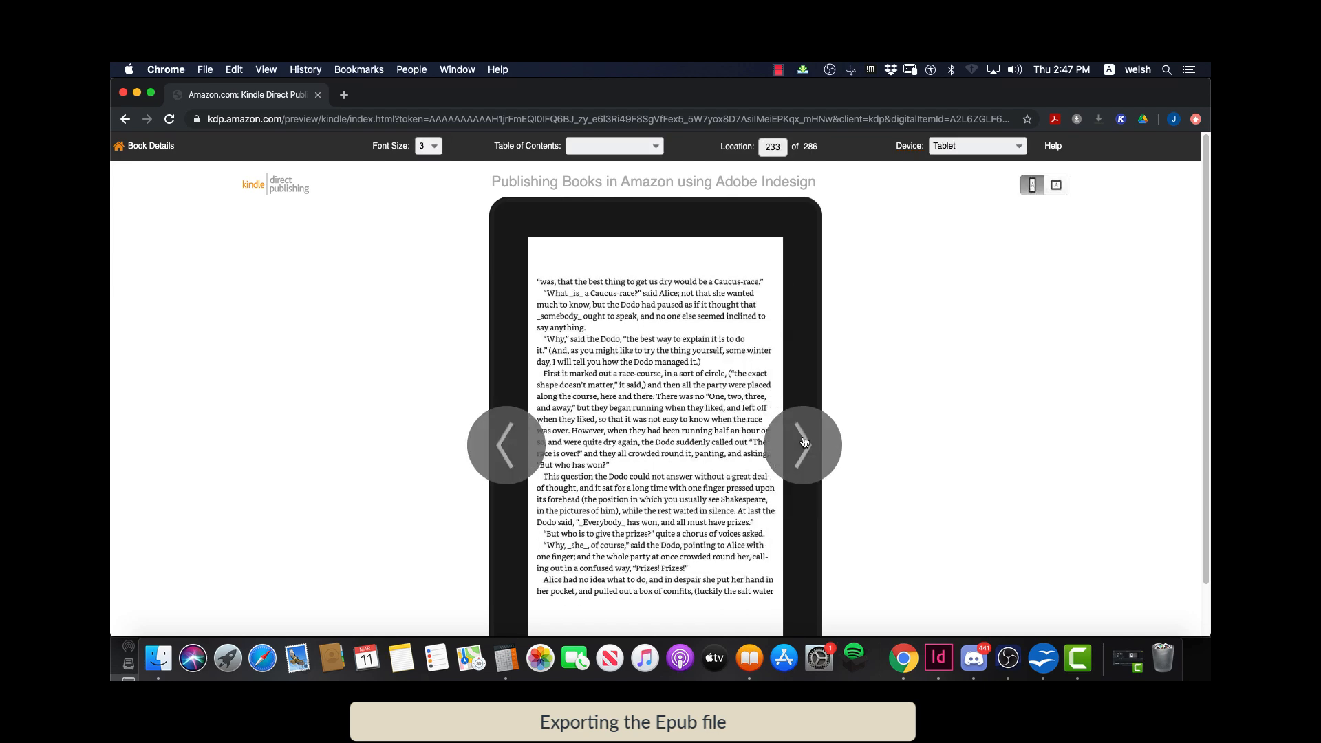
Set the preview's font size to 5 and check the enlarged text on the tablet page
{"action": "left_click", "coordinate": [429, 146]}
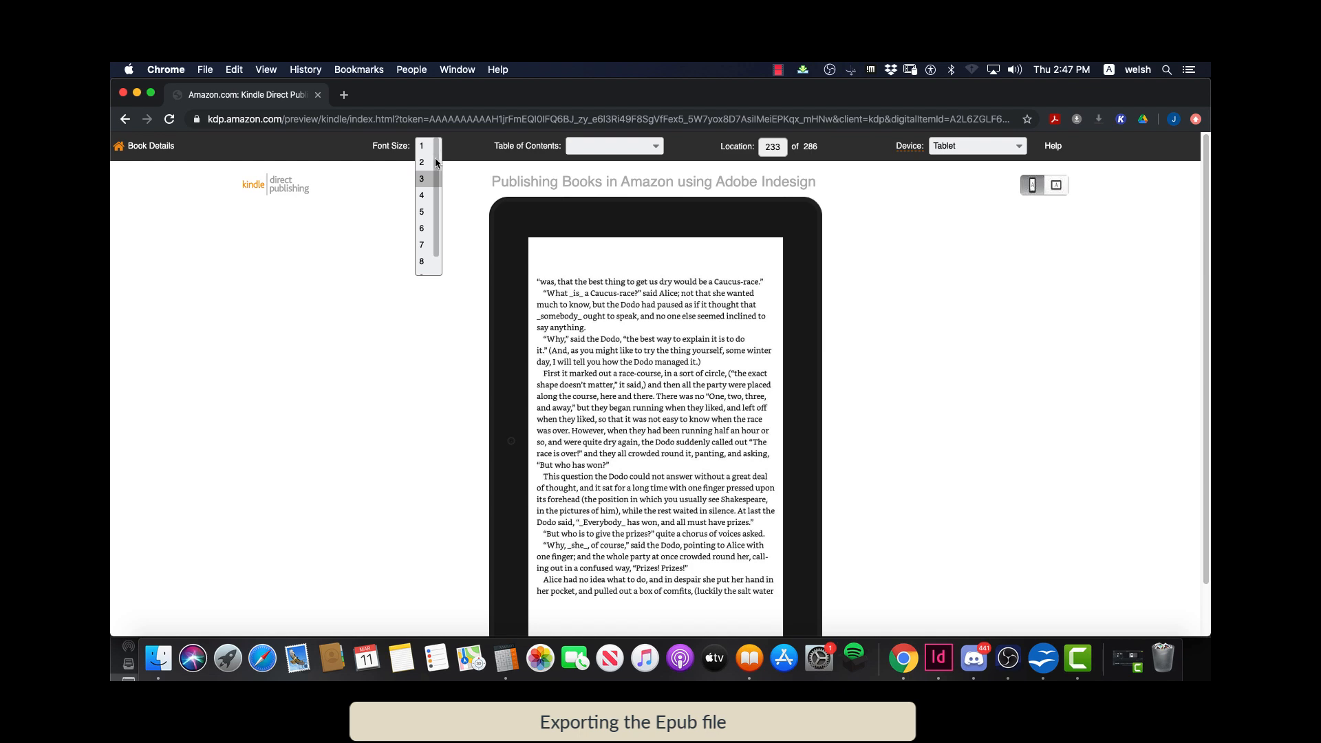
{"action": "left_click", "coordinate": [423, 213]}
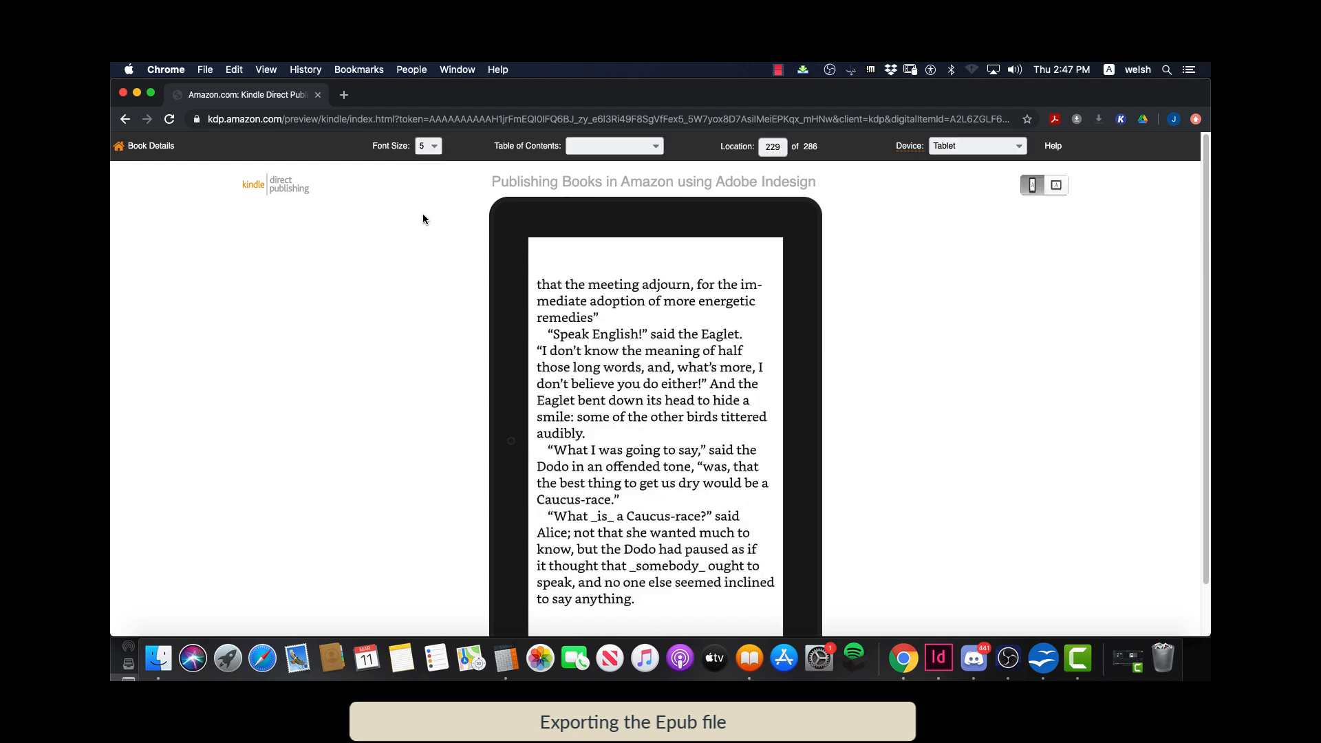
{"action": "scroll", "coordinate": [623, 336], "scroll_direction": "down", "scroll_amount": 2}
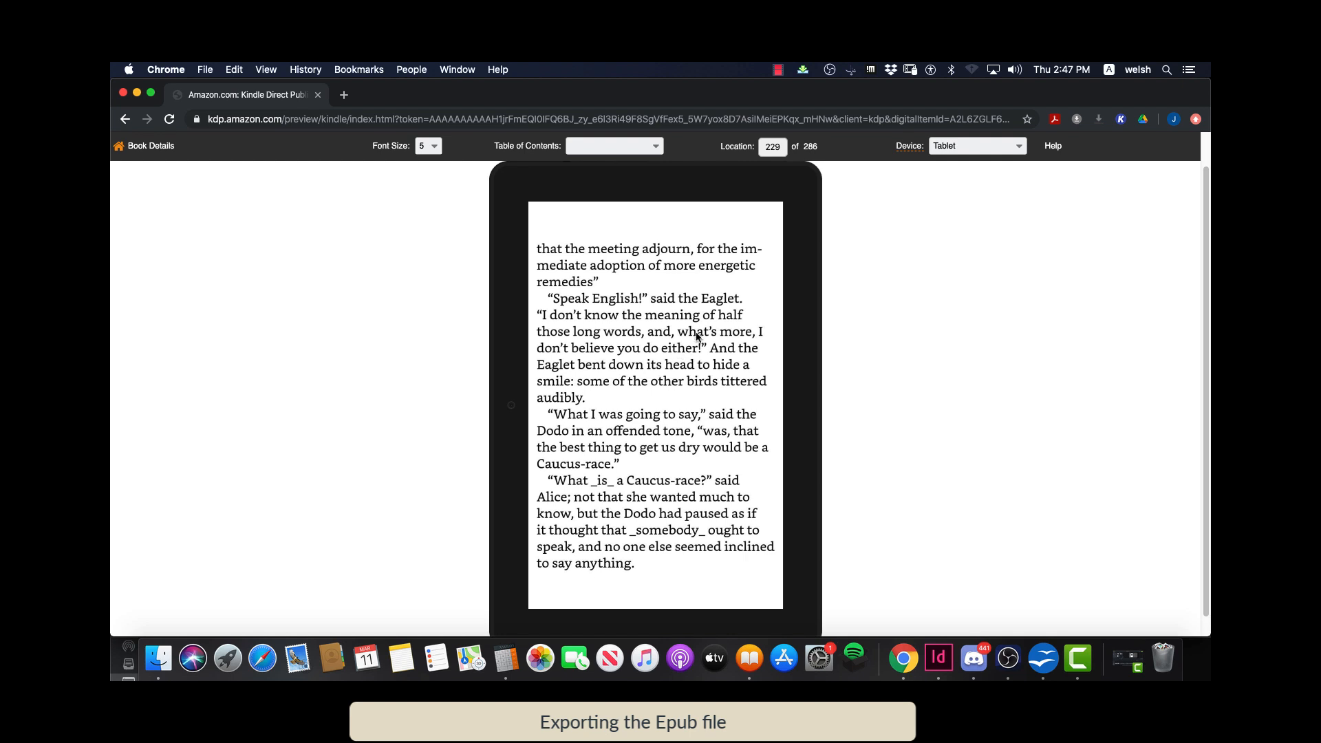
Change the preview device to Kindle E-reader and inspect the page layout
{"action": "left_click", "coordinate": [942, 146]}
{"action": "left_click", "coordinate": [962, 178]}
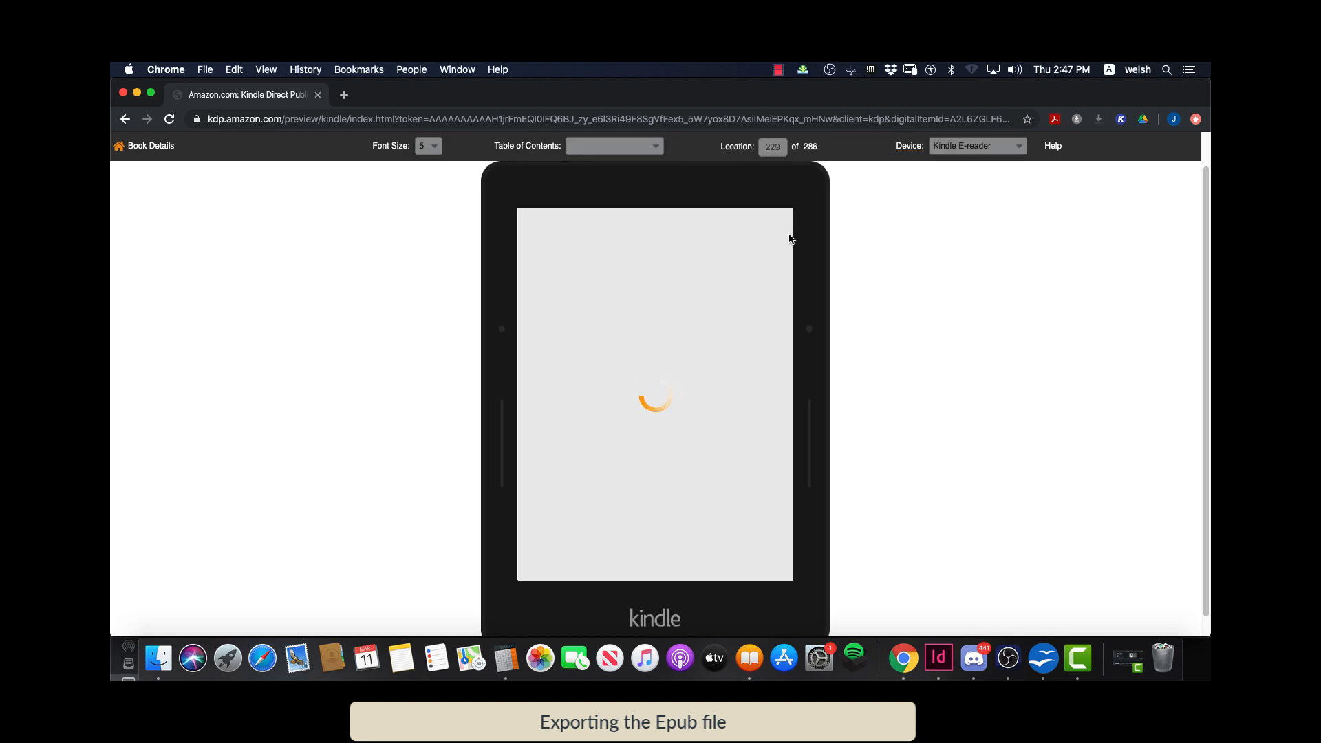
{"action": "scroll", "coordinate": [697, 310], "scroll_direction": "up", "scroll_amount": 2}
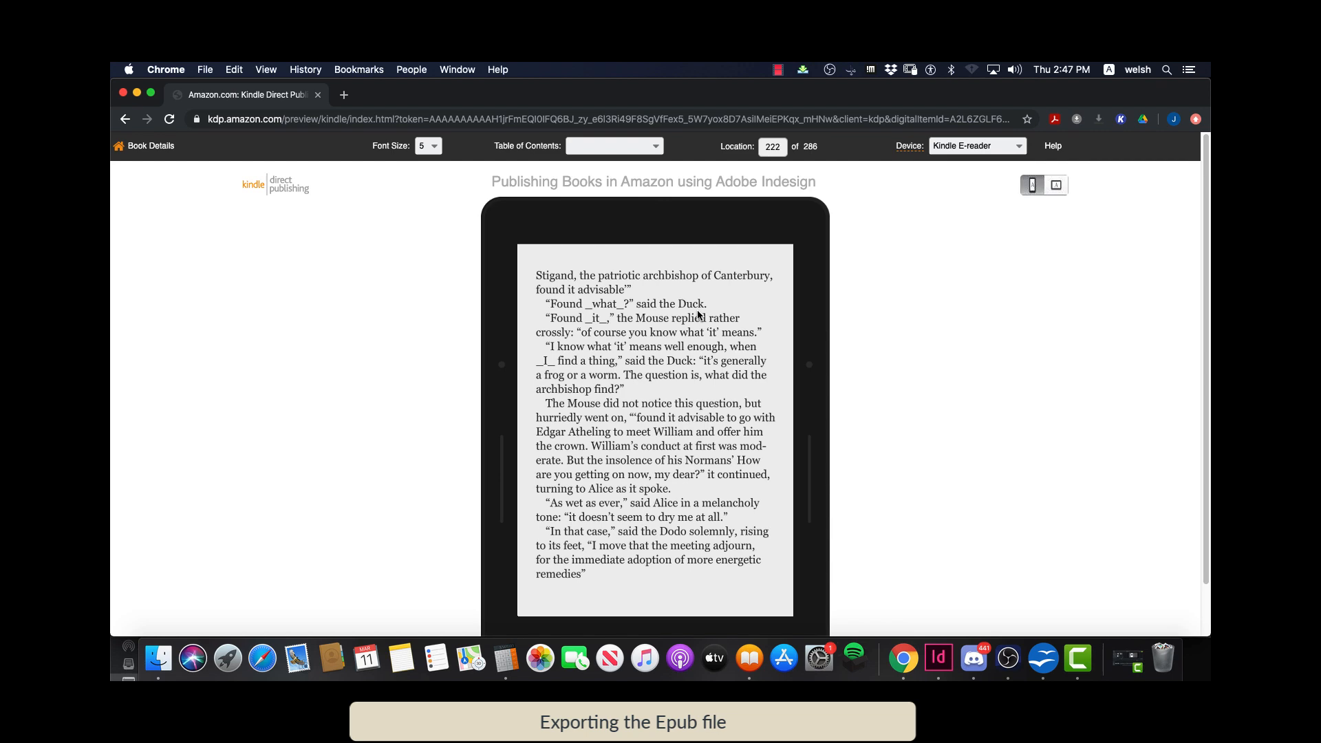
{"action": "scroll", "coordinate": [697, 311], "scroll_direction": "down", "scroll_amount": 3}
{"action": "scroll", "coordinate": [702, 222], "scroll_direction": "up", "scroll_amount": 3}
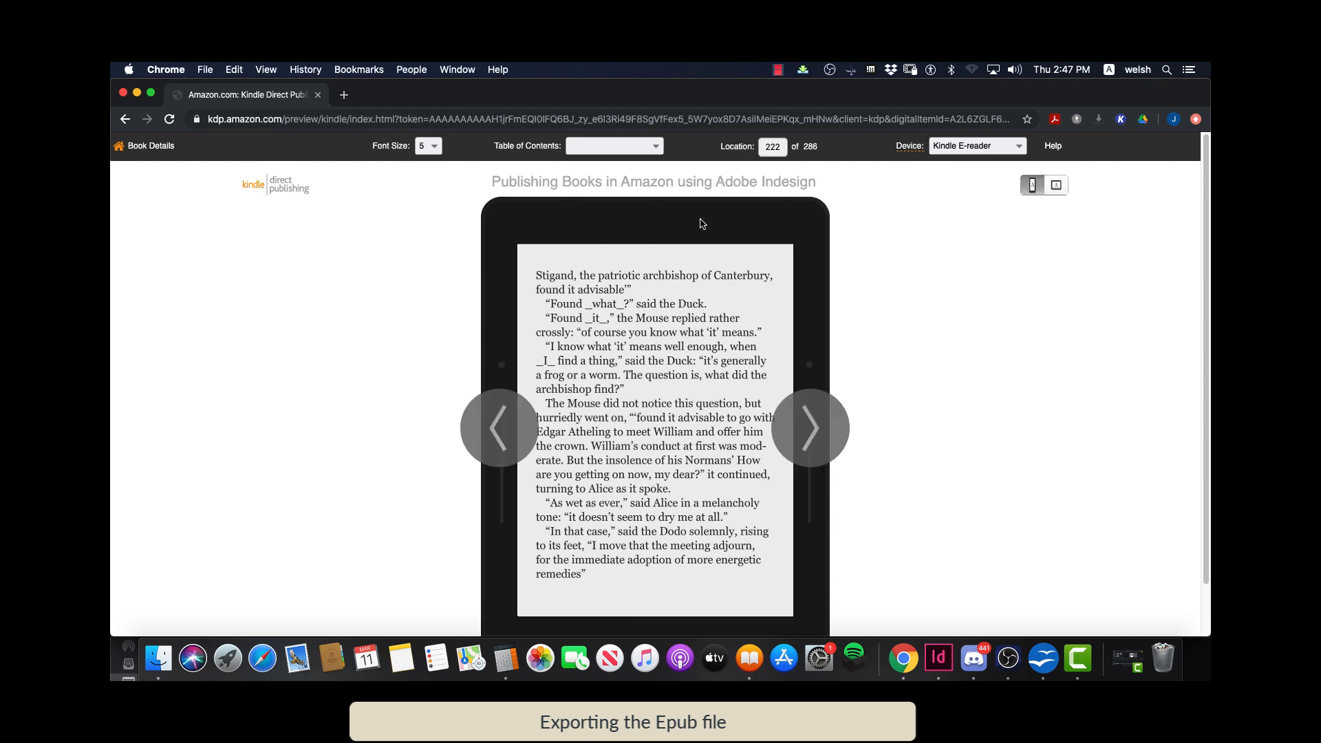
Page forward to the end of the book in the Kindle E-reader preview to check the remaining Chapter III pages
{"action": "left_click", "coordinate": [810, 433]}
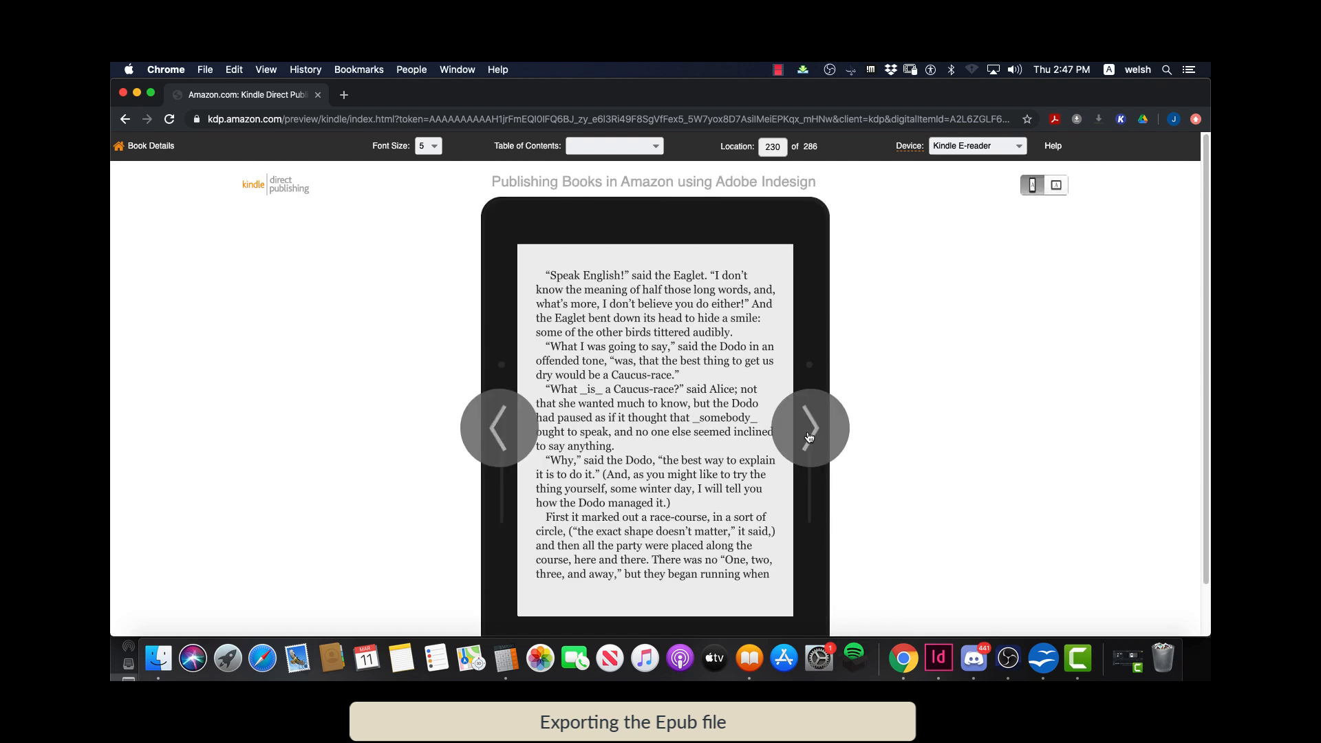
{"action": "left_click", "coordinate": [809, 436]}
{"action": "left_click", "coordinate": [810, 434]}
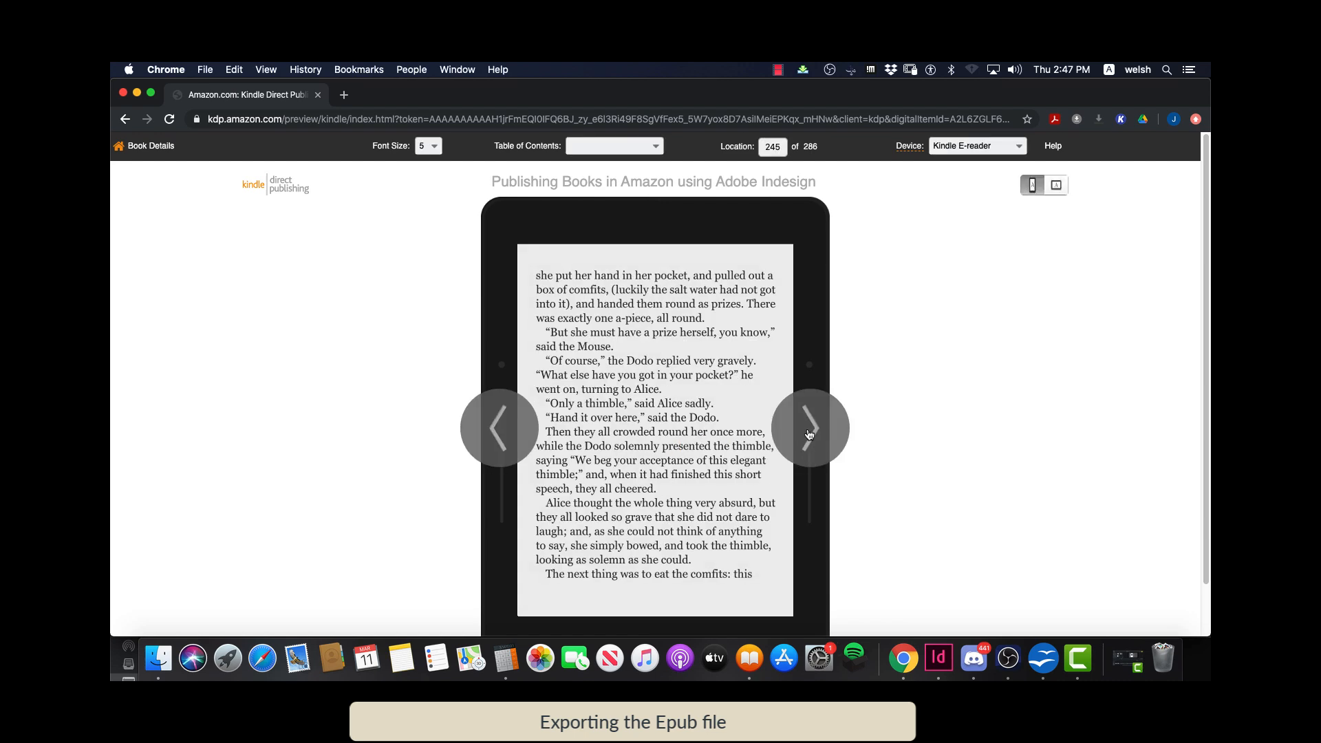
{"action": "left_click", "coordinate": [810, 434]}
{"action": "left_click", "coordinate": [811, 433]}
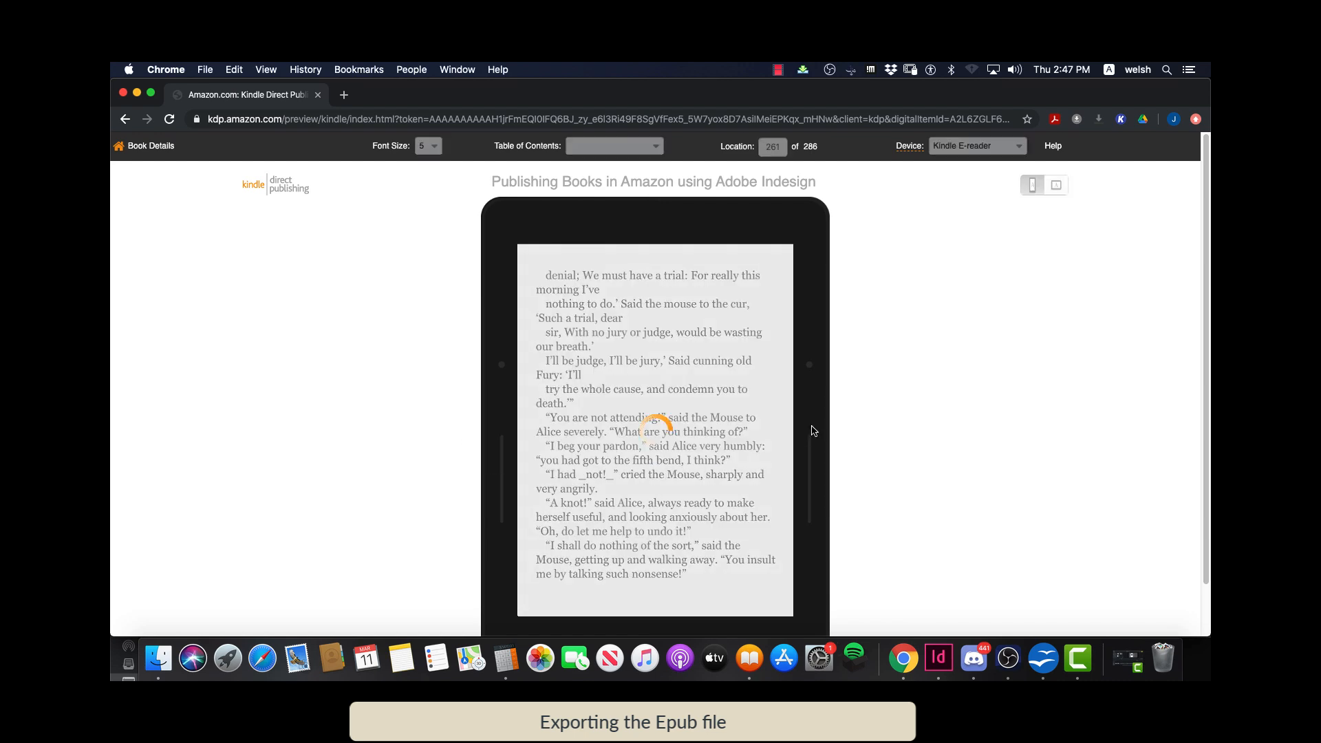
{"action": "left_click", "coordinate": [813, 432]}
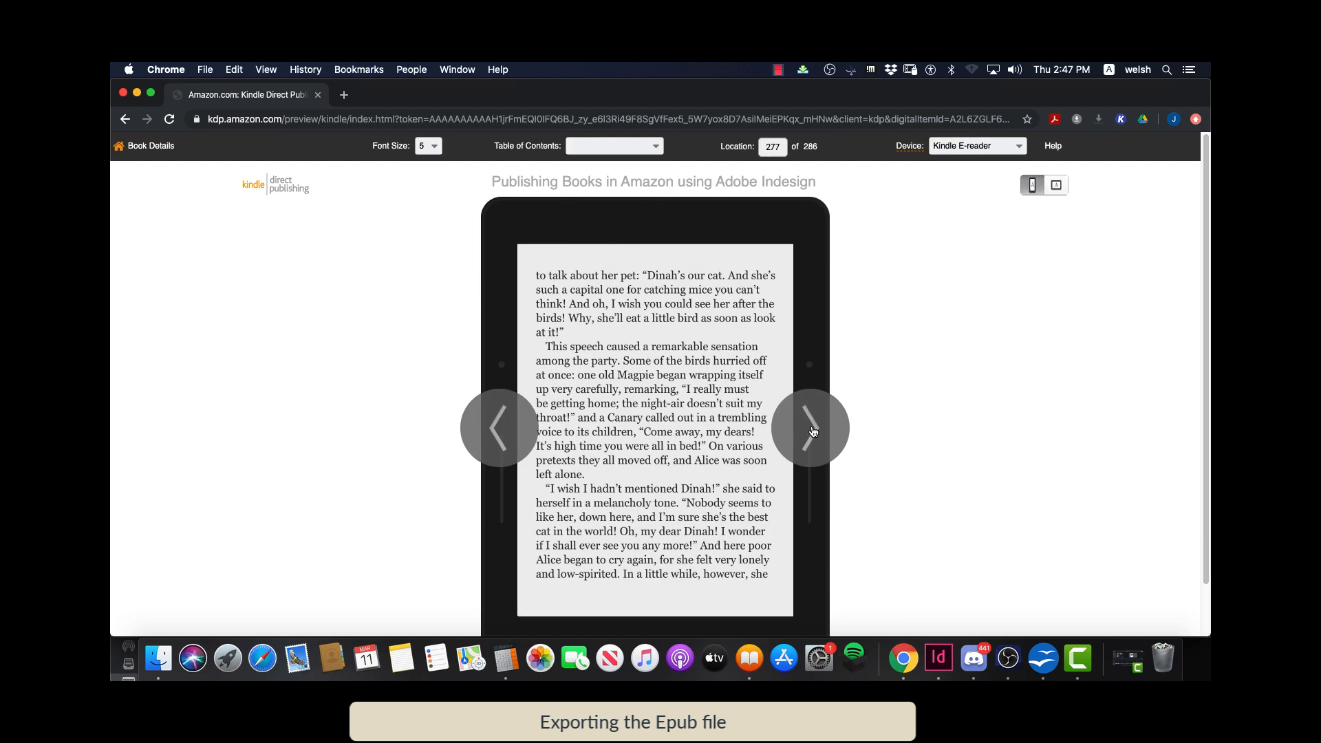
{"action": "left_click", "coordinate": [812, 431]}
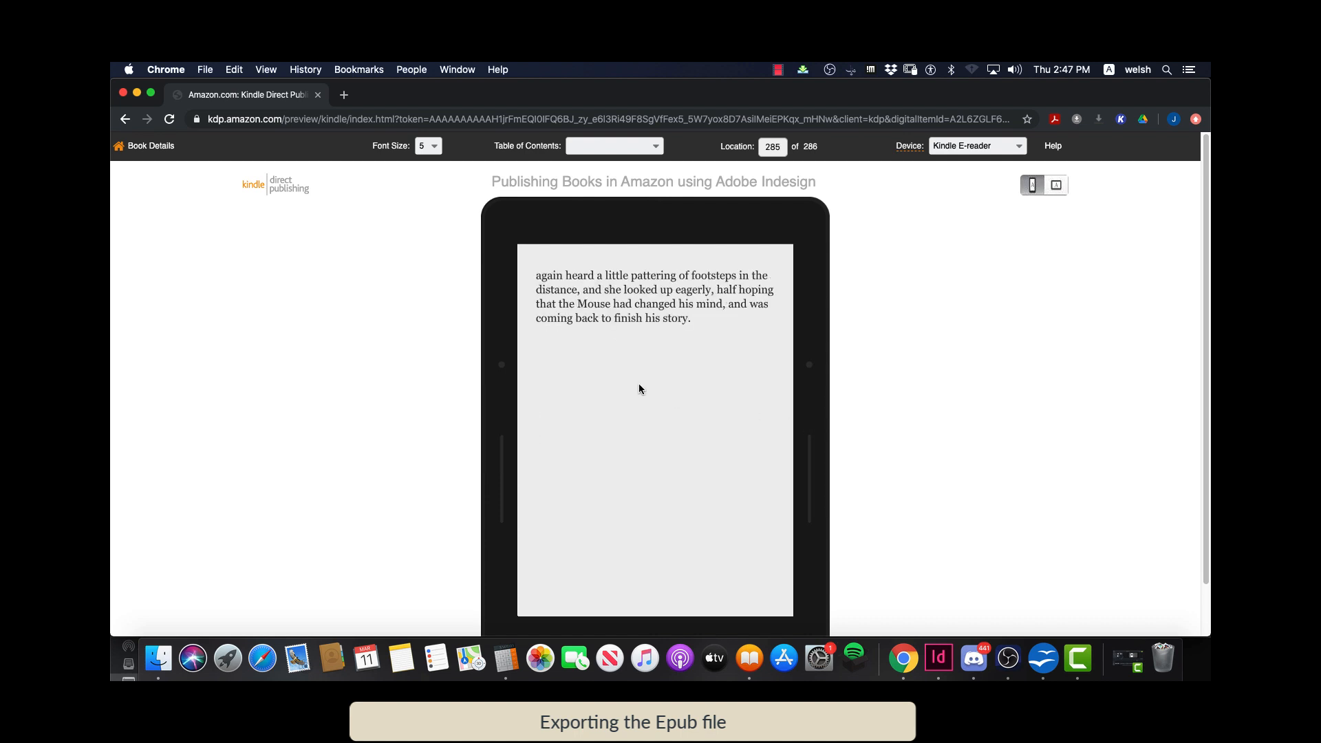
Try the NCX View of the book's table of contents in the Kindle E-reader preview
{"action": "left_click", "coordinate": [608, 150]}
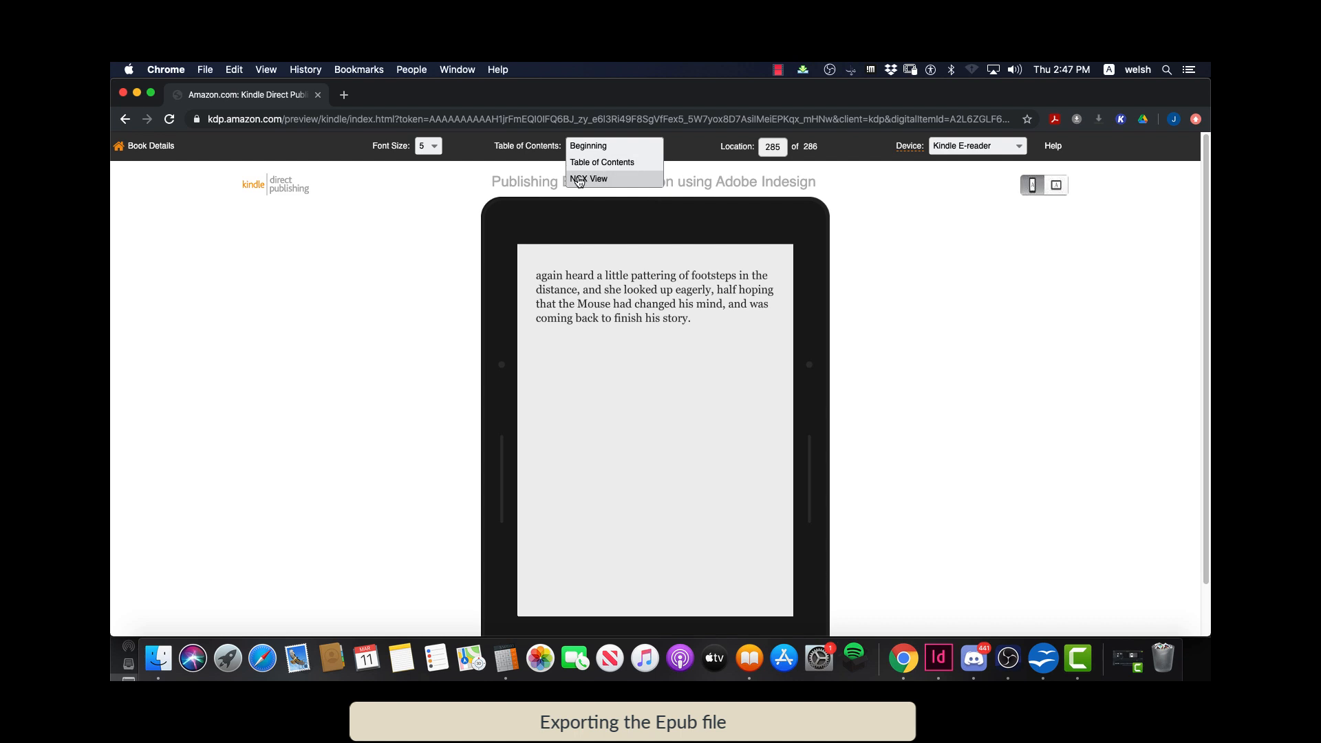
{"action": "left_click", "coordinate": [598, 180]}
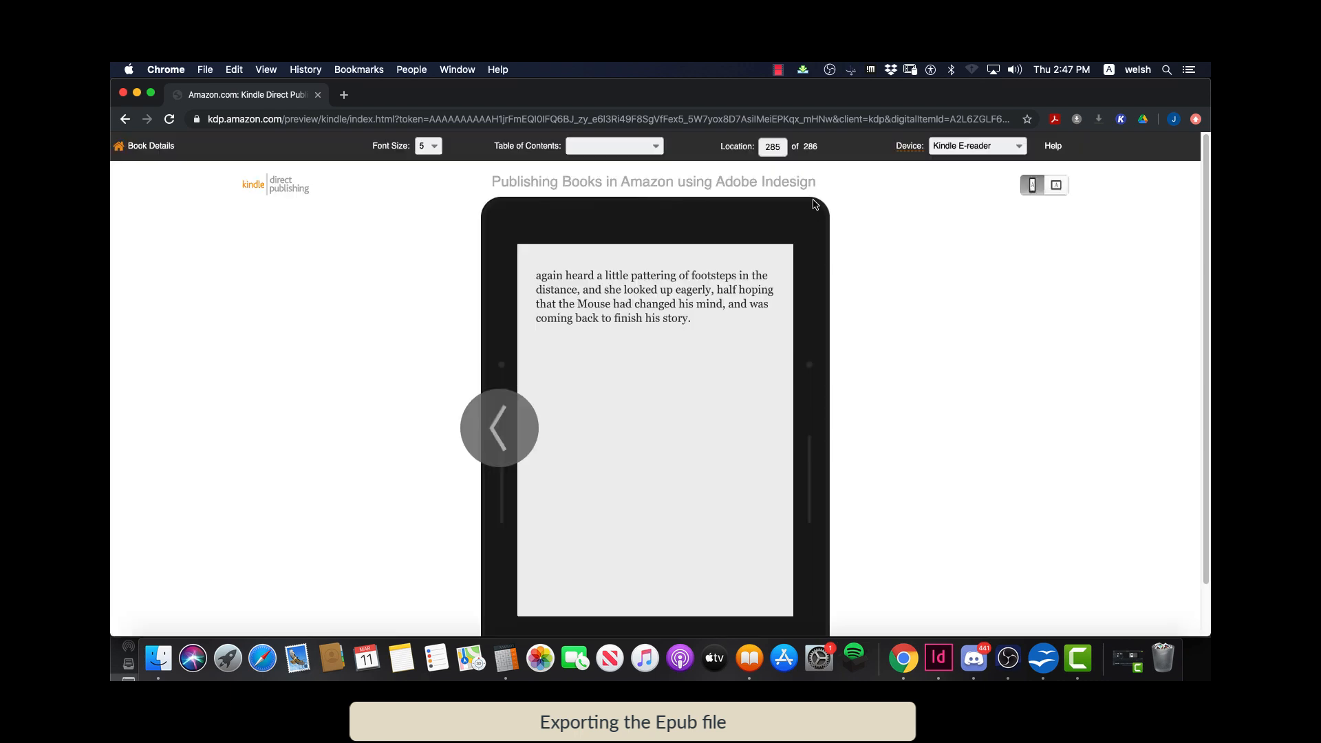
{"action": "left_click", "coordinate": [816, 199]}
Page back through Chapter III in the e-reader preview and go to the book's table of contents page
{"action": "left_click", "coordinate": [493, 435]}
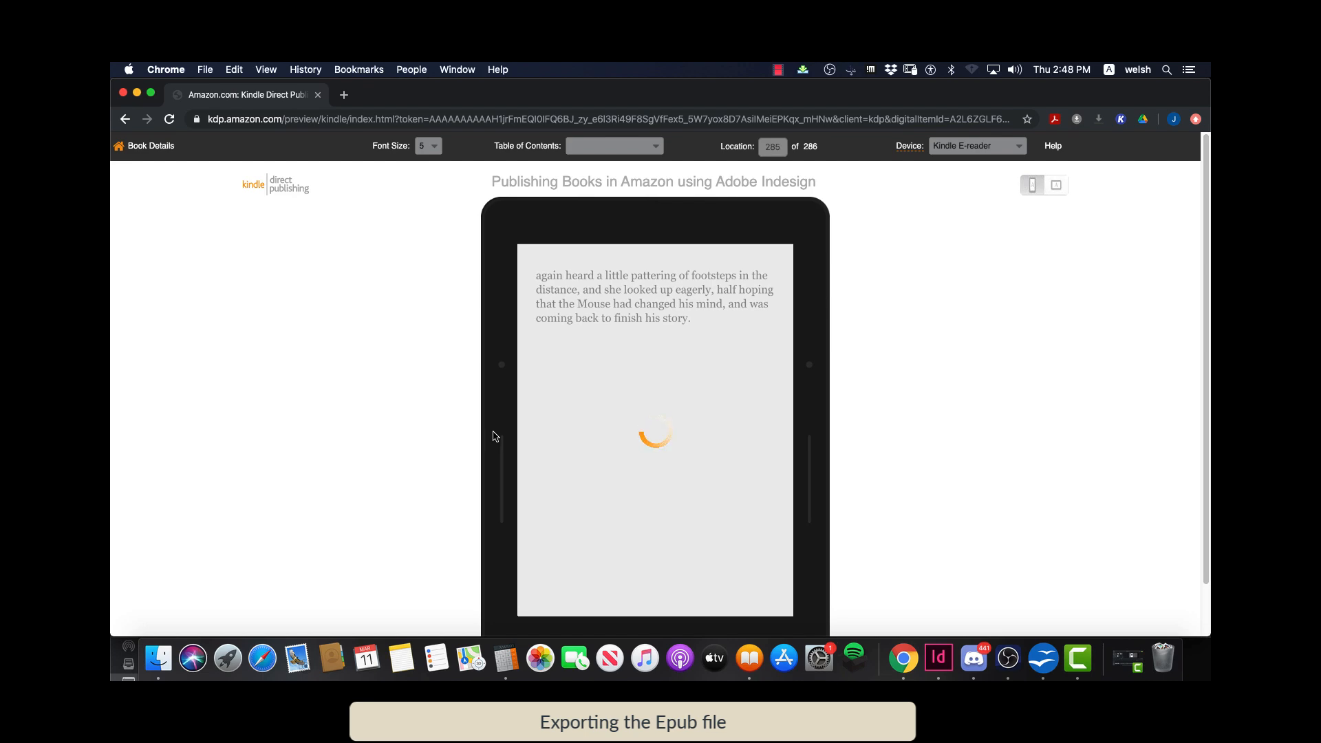
{"action": "left_click", "coordinate": [495, 435]}
{"action": "left_click", "coordinate": [495, 435]}
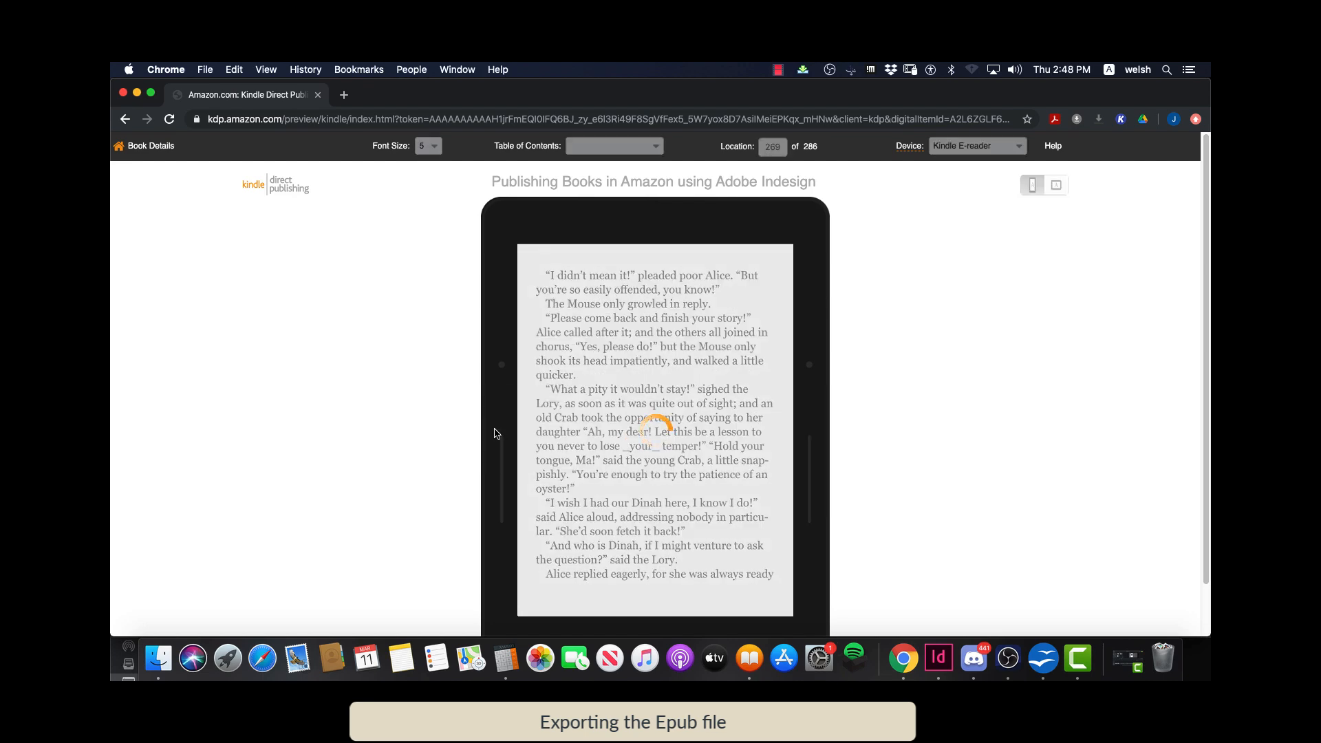
{"action": "left_click", "coordinate": [495, 433]}
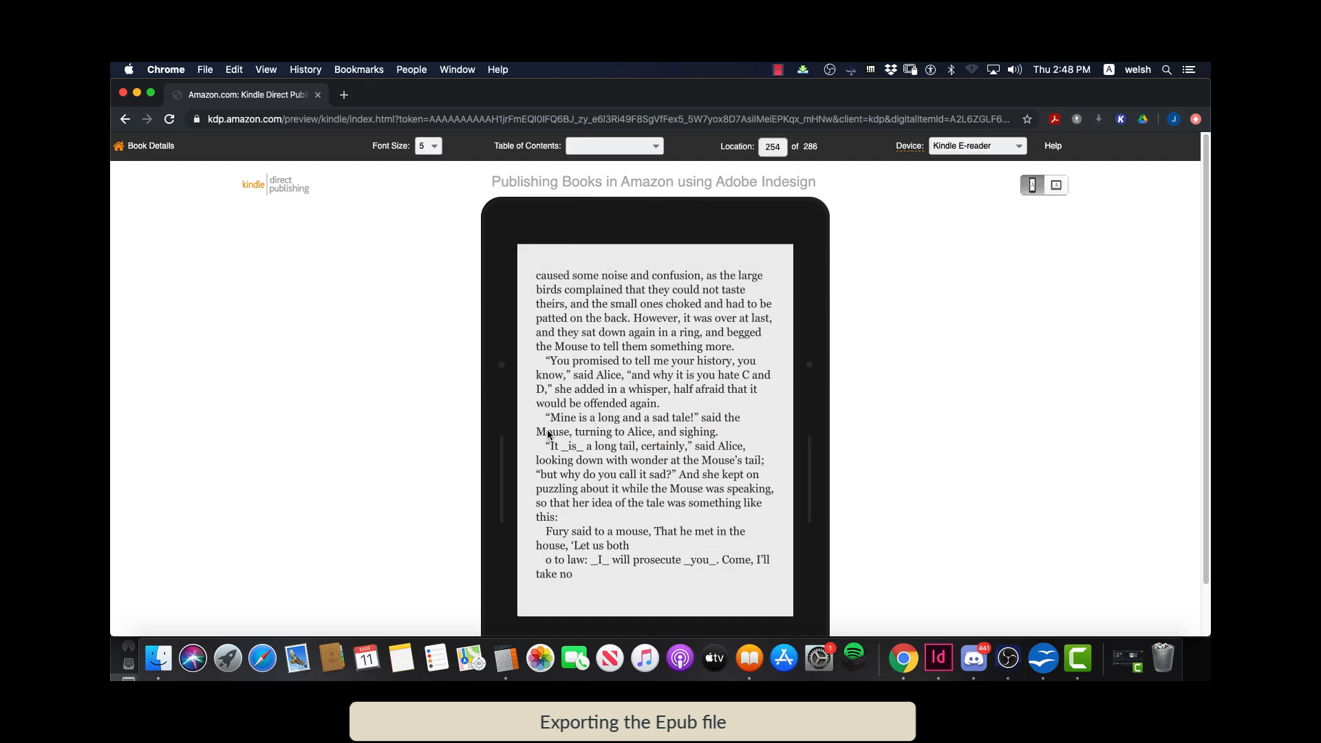
{"action": "left_click", "coordinate": [507, 434]}
{"action": "left_click", "coordinate": [510, 432]}
{"action": "left_click", "coordinate": [510, 431]}
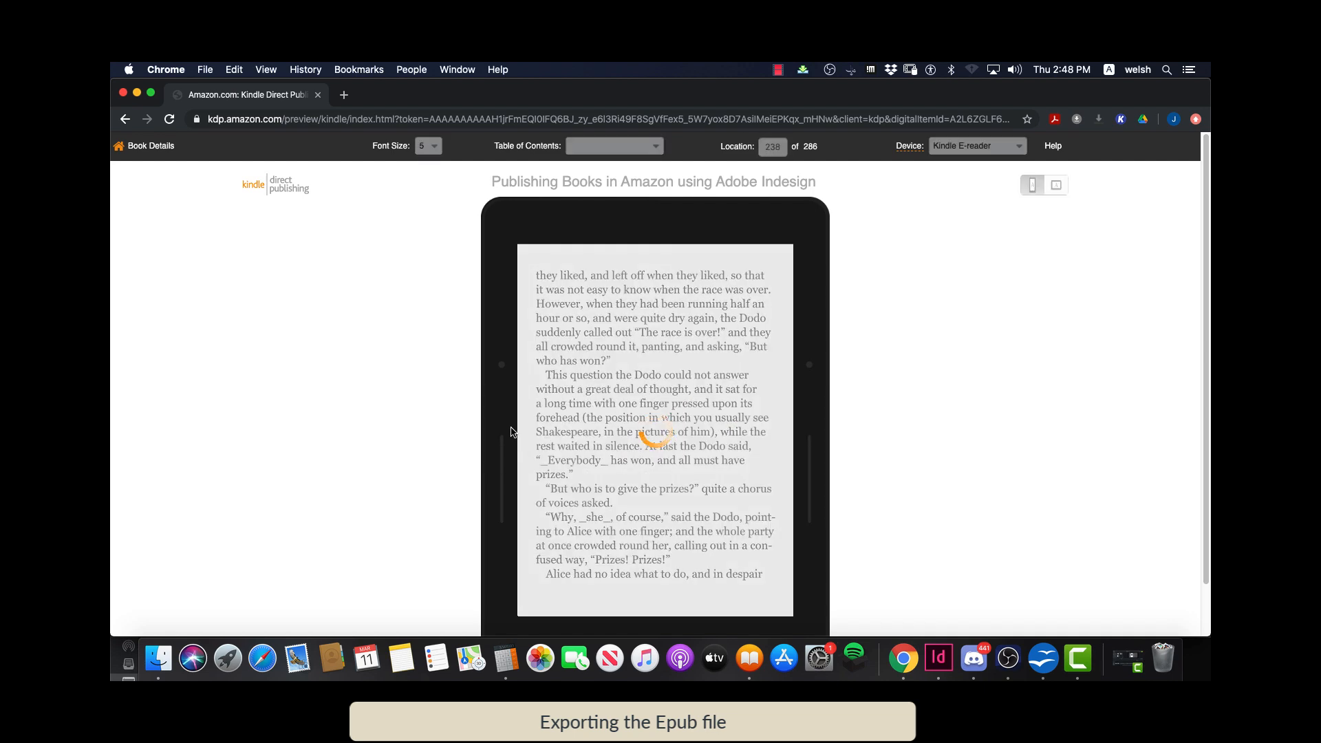
{"action": "left_click", "coordinate": [511, 432]}
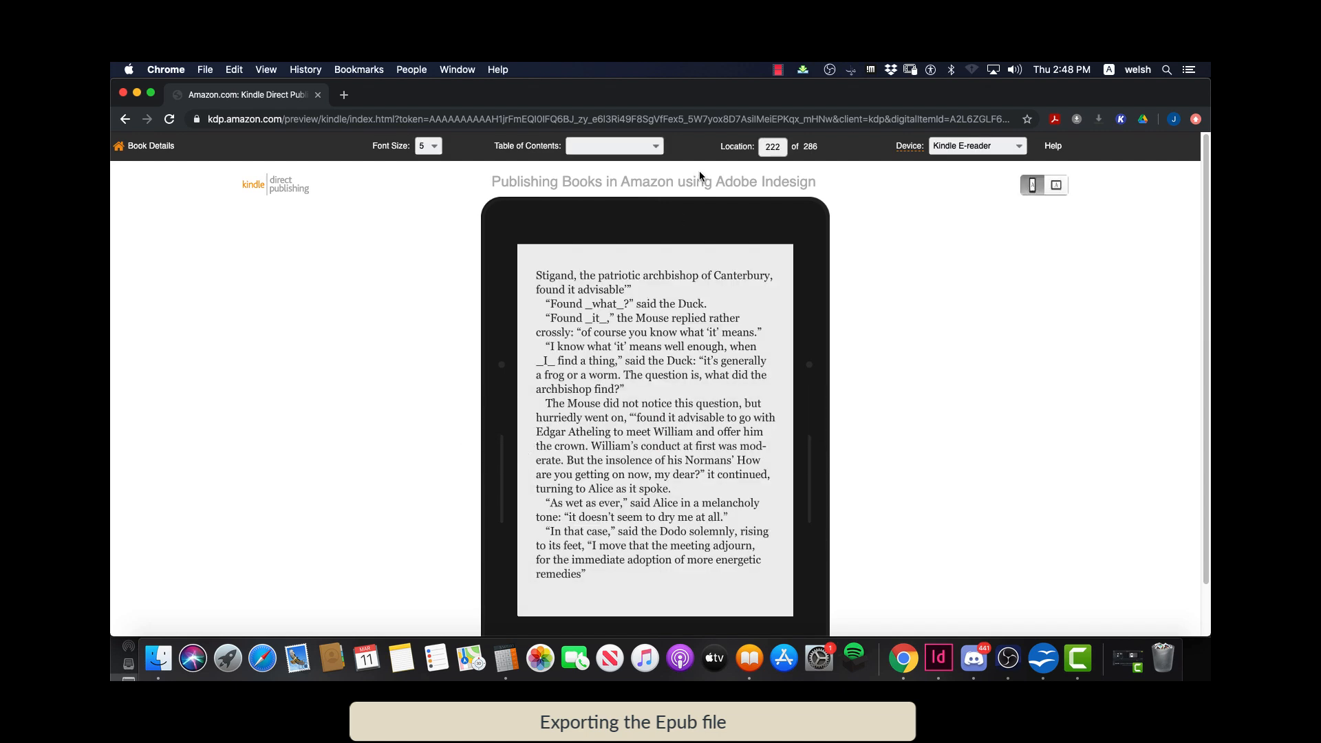
{"action": "left_click", "coordinate": [654, 146]}
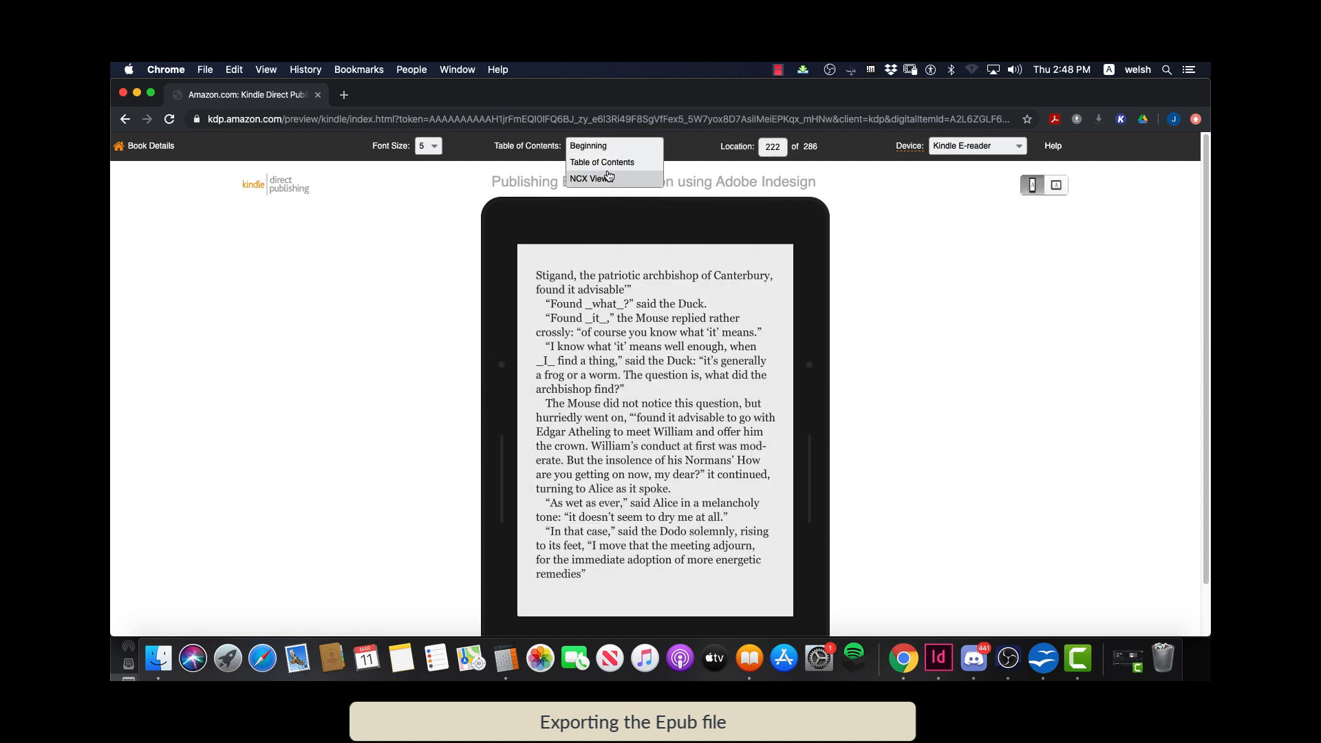
{"action": "left_click", "coordinate": [607, 166]}
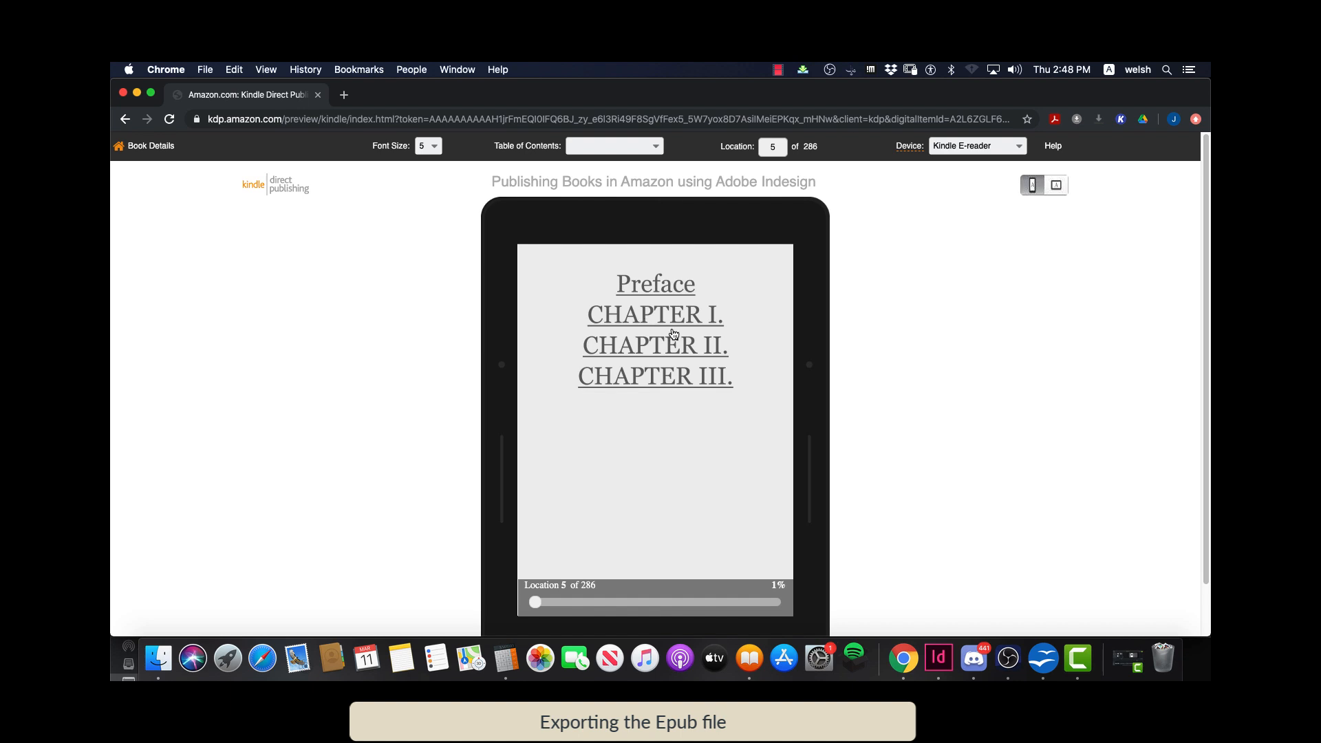
Switch to InDesign, open the ToC document from the book and inspect its table of contents styles
{"action": "left_click", "coordinate": [940, 659]}
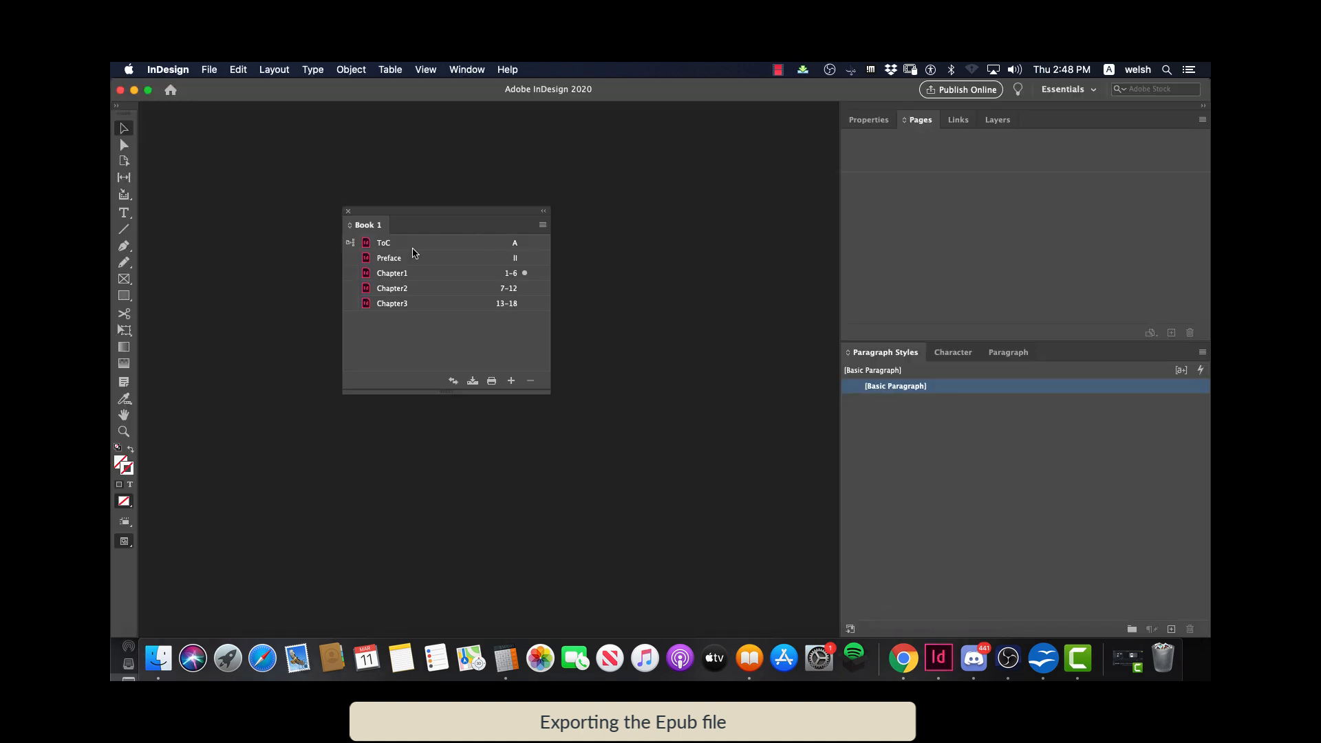
{"action": "double_click", "coordinate": [410, 248]}
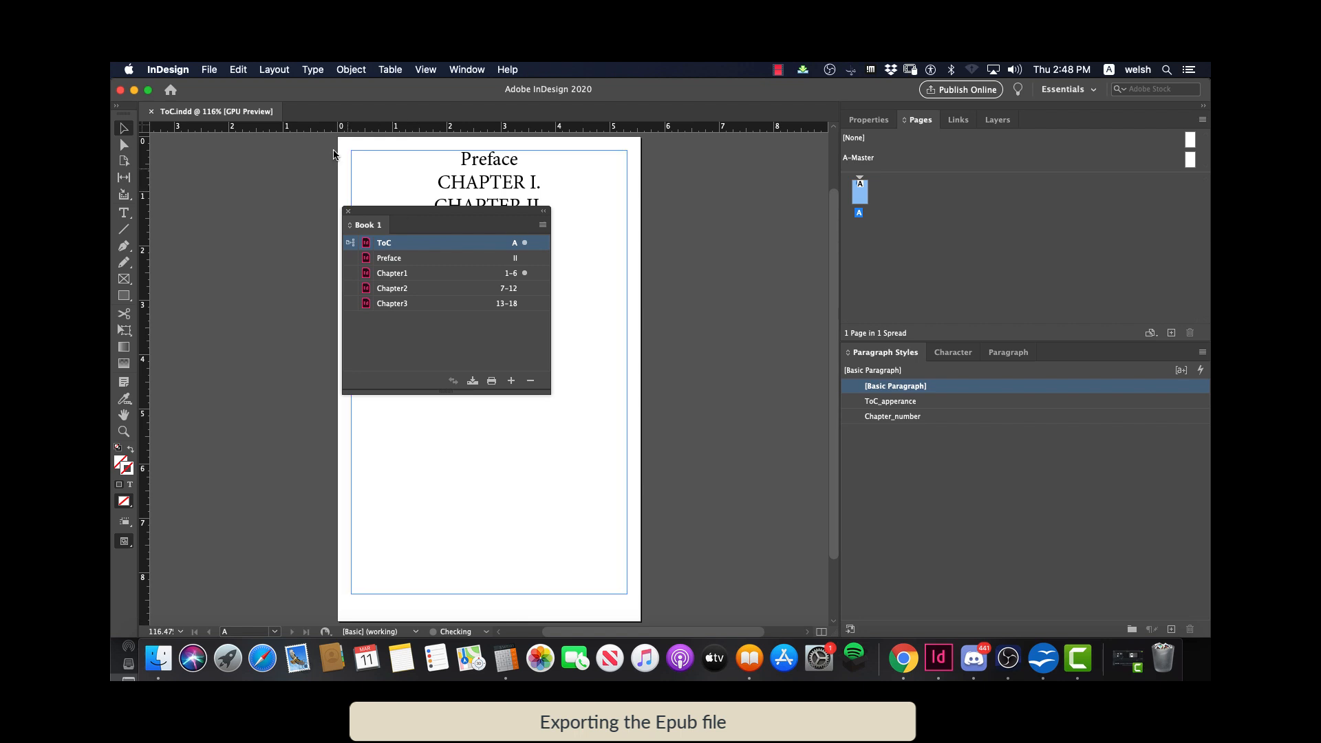
{"action": "left_click", "coordinate": [273, 71]}
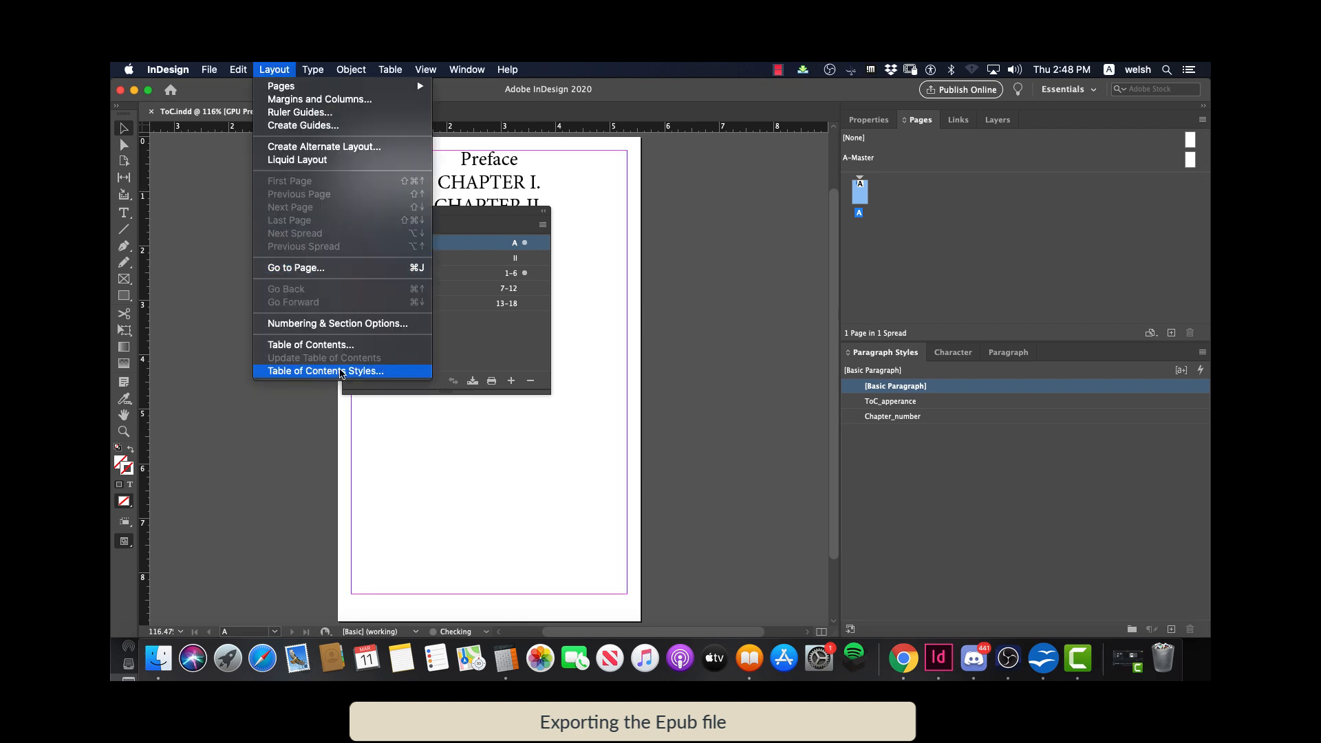
{"action": "left_click", "coordinate": [336, 373]}
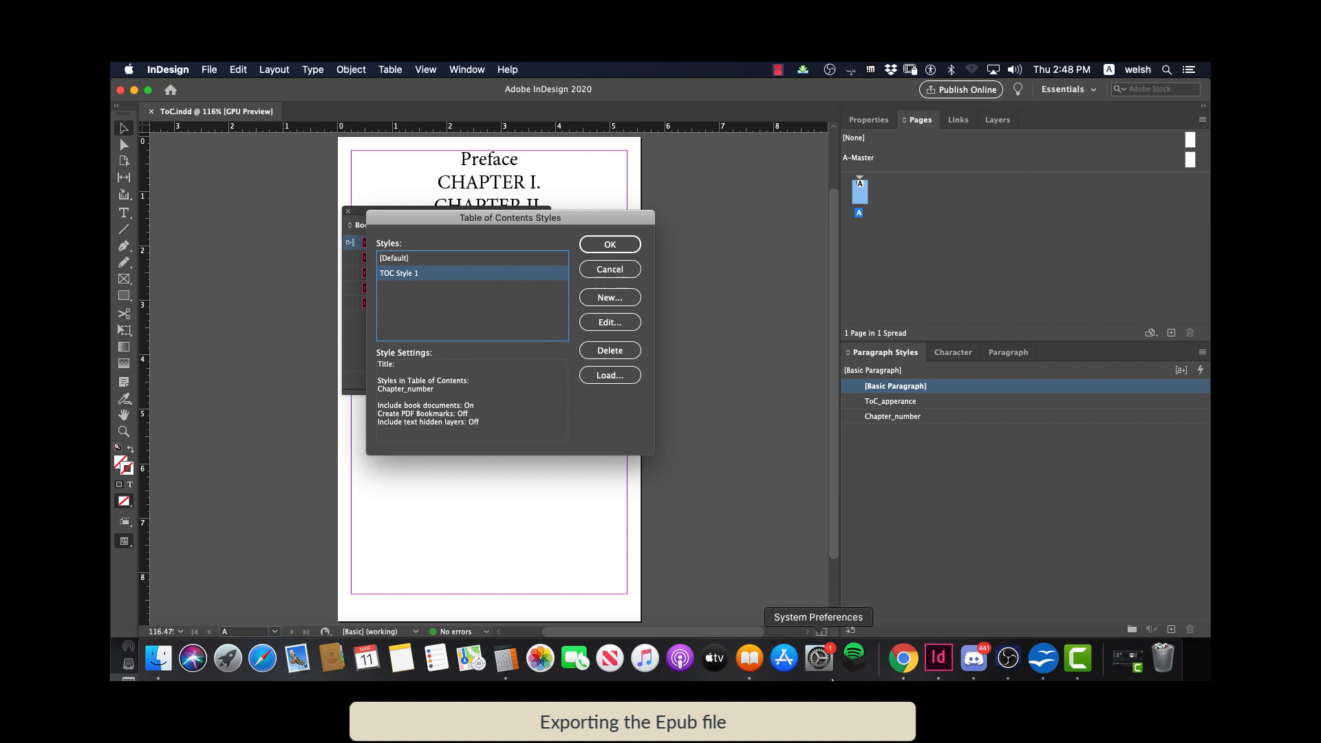
Switch back to the Kindle preview in Chrome and follow the Chapter I link in the table of contents
{"action": "left_click", "coordinate": [904, 658]}
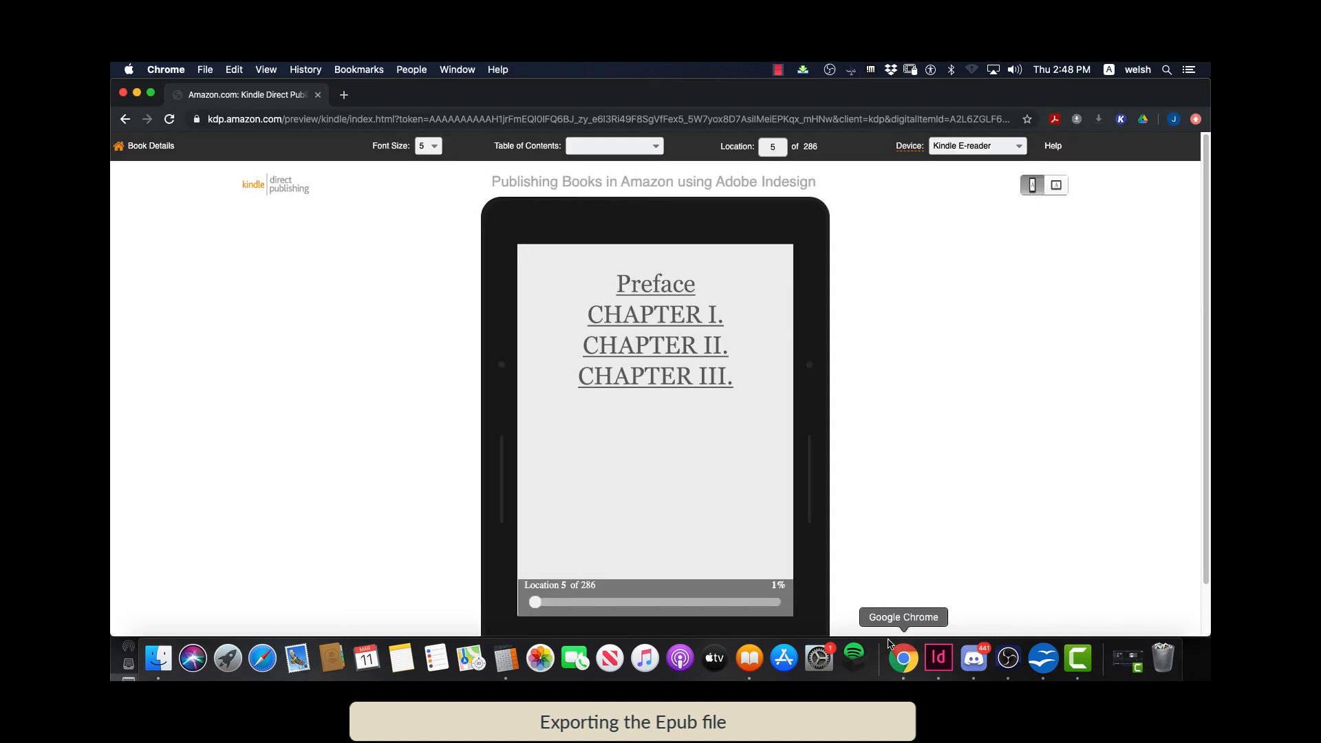
{"action": "left_click", "coordinate": [638, 150]}
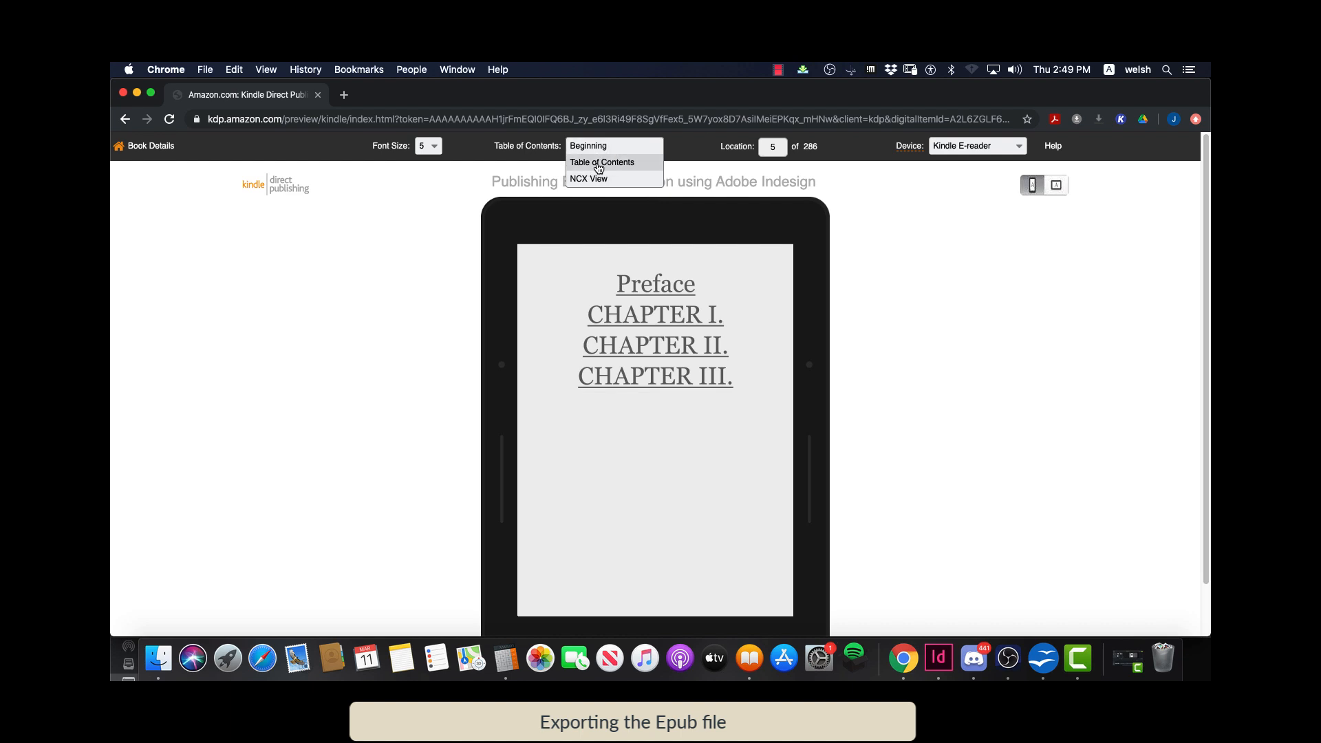
{"action": "left_click", "coordinate": [664, 323]}
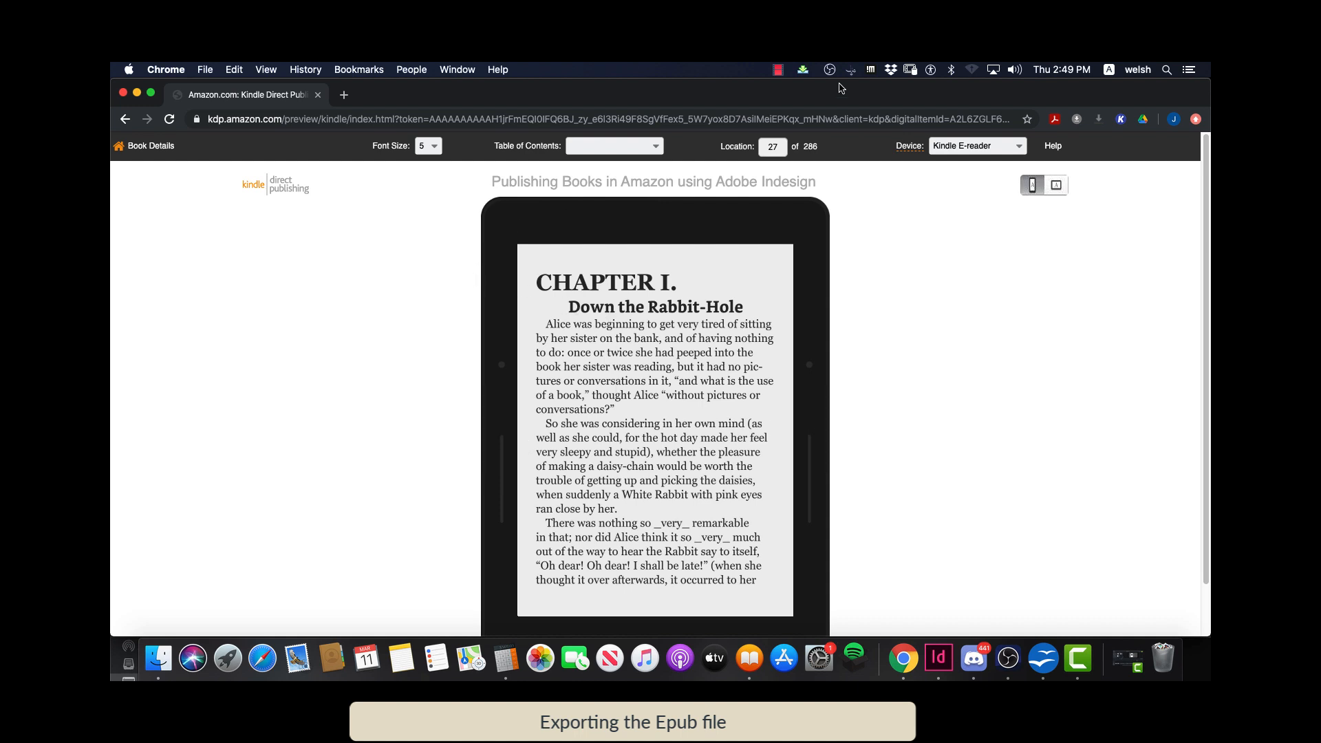
{"action": "left_click", "coordinate": [780, 71]}
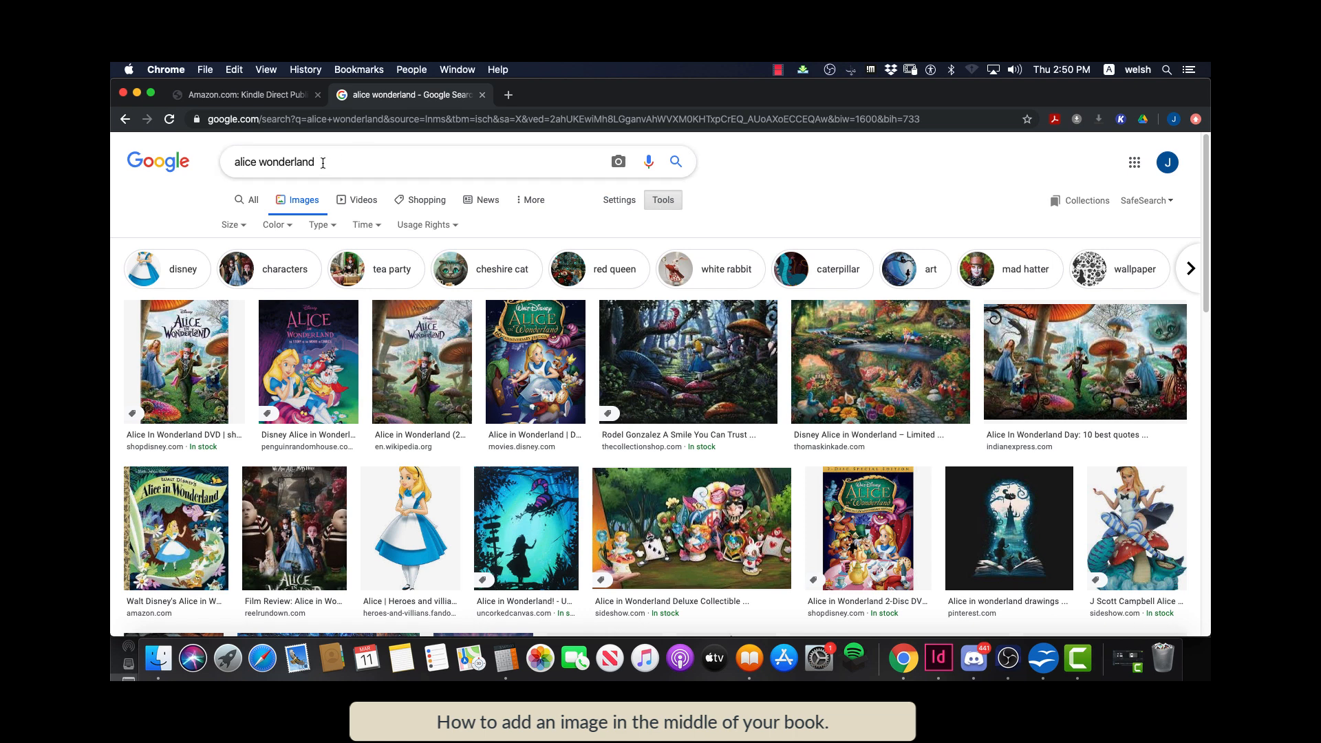
Filter the "alice wonderland" image results to Creative Commons licenses and select the black-and-white Pixabay drawing of Alice beside a table
{"action": "left_click", "coordinate": [677, 203]}
{"action": "left_click", "coordinate": [666, 205]}
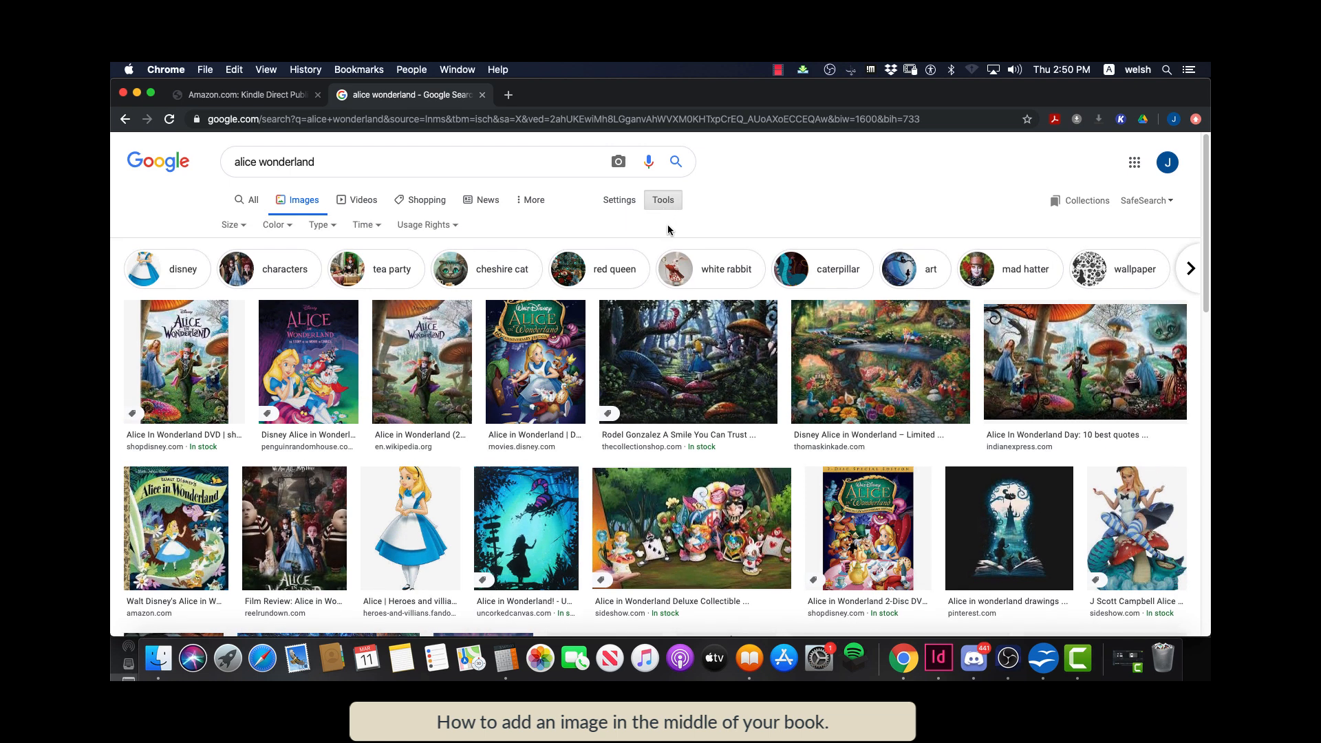
{"action": "left_click", "coordinate": [422, 225]}
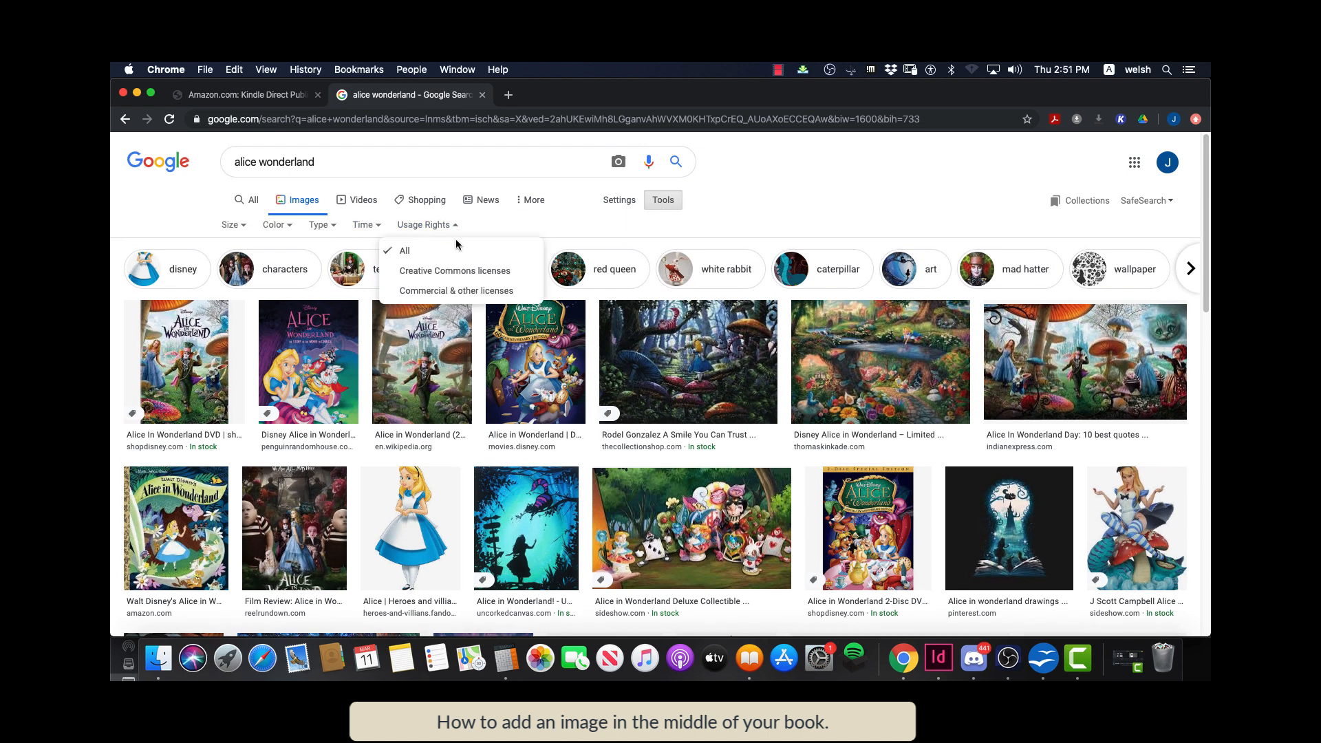
{"action": "left_click", "coordinate": [424, 276]}
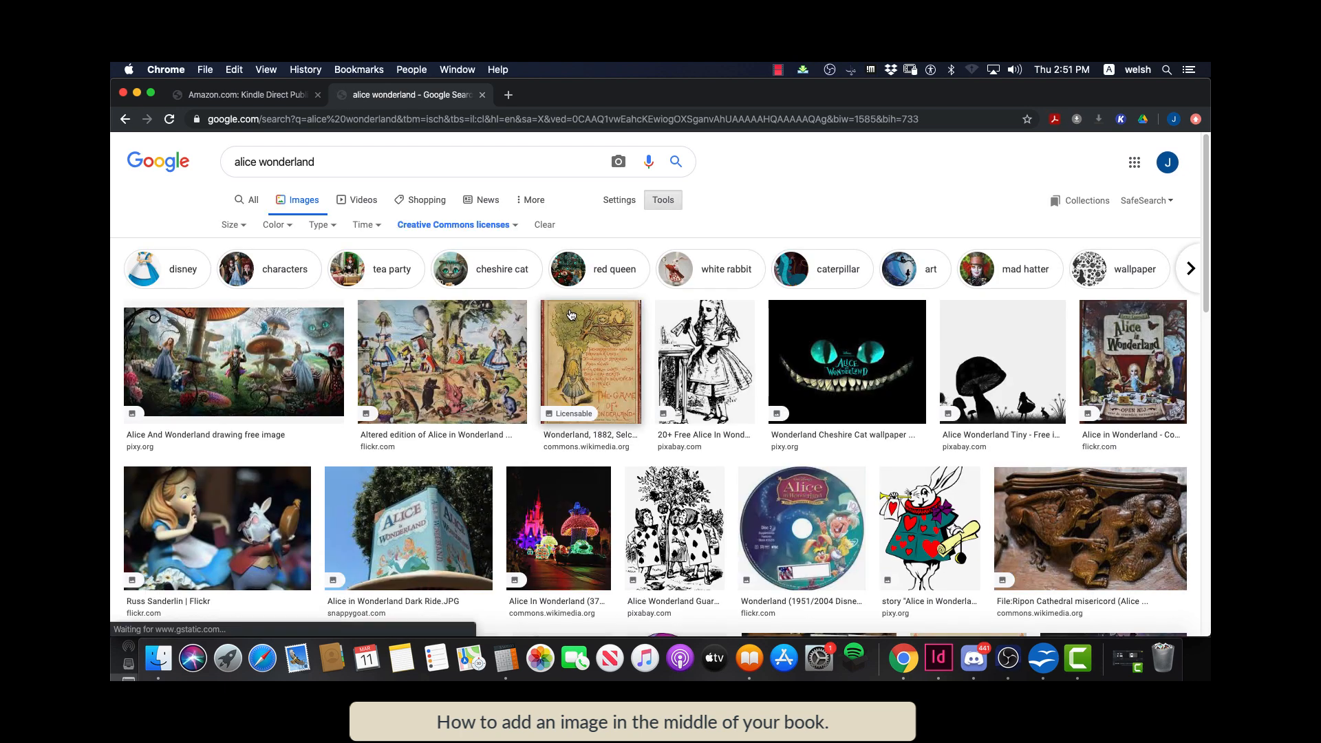
{"action": "left_click", "coordinate": [711, 374]}
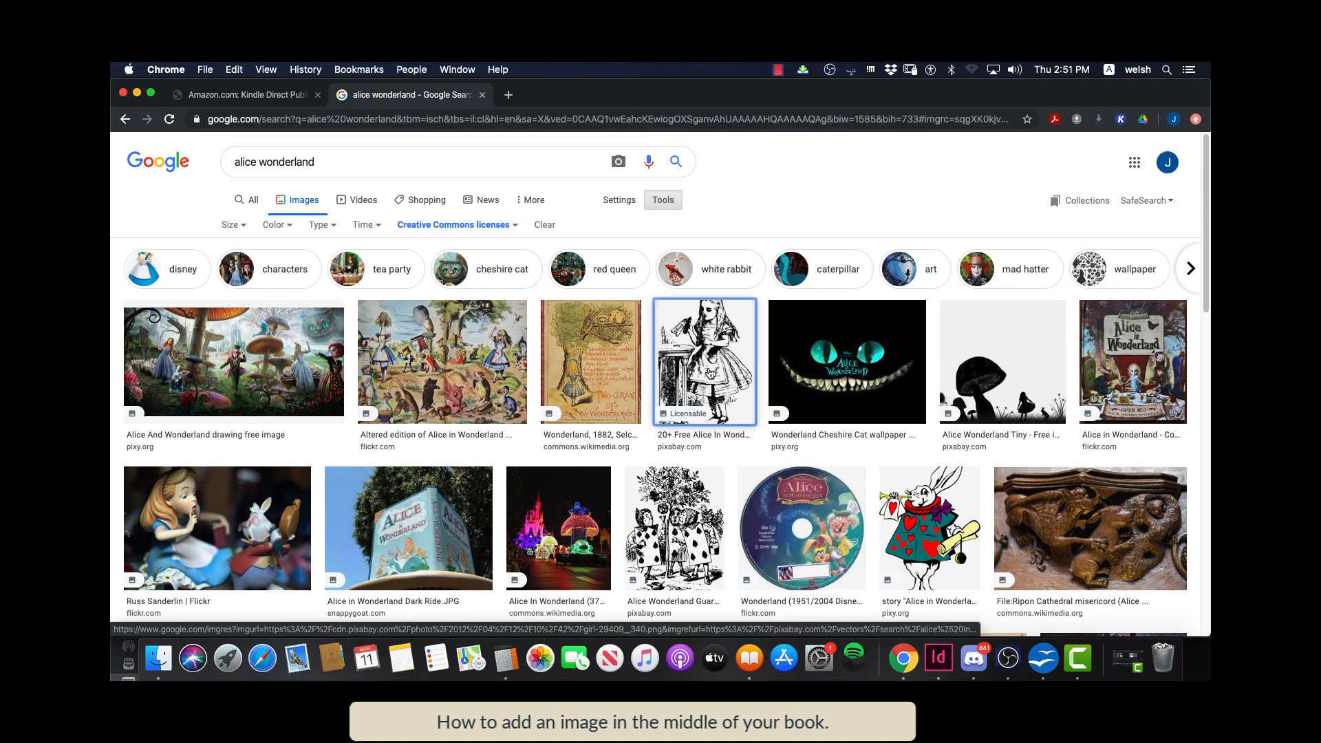
{"action": "right_click", "coordinate": [1022, 326]}
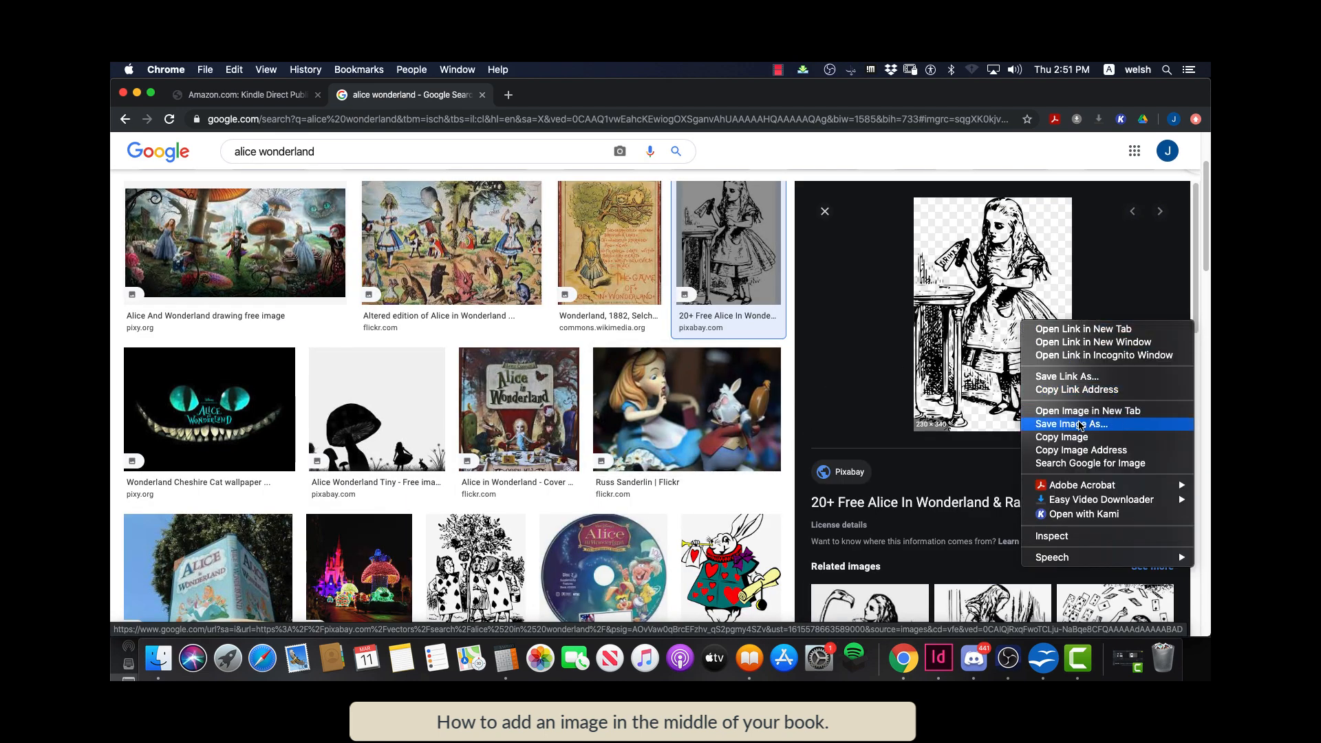
{"action": "left_click", "coordinate": [1082, 424]}
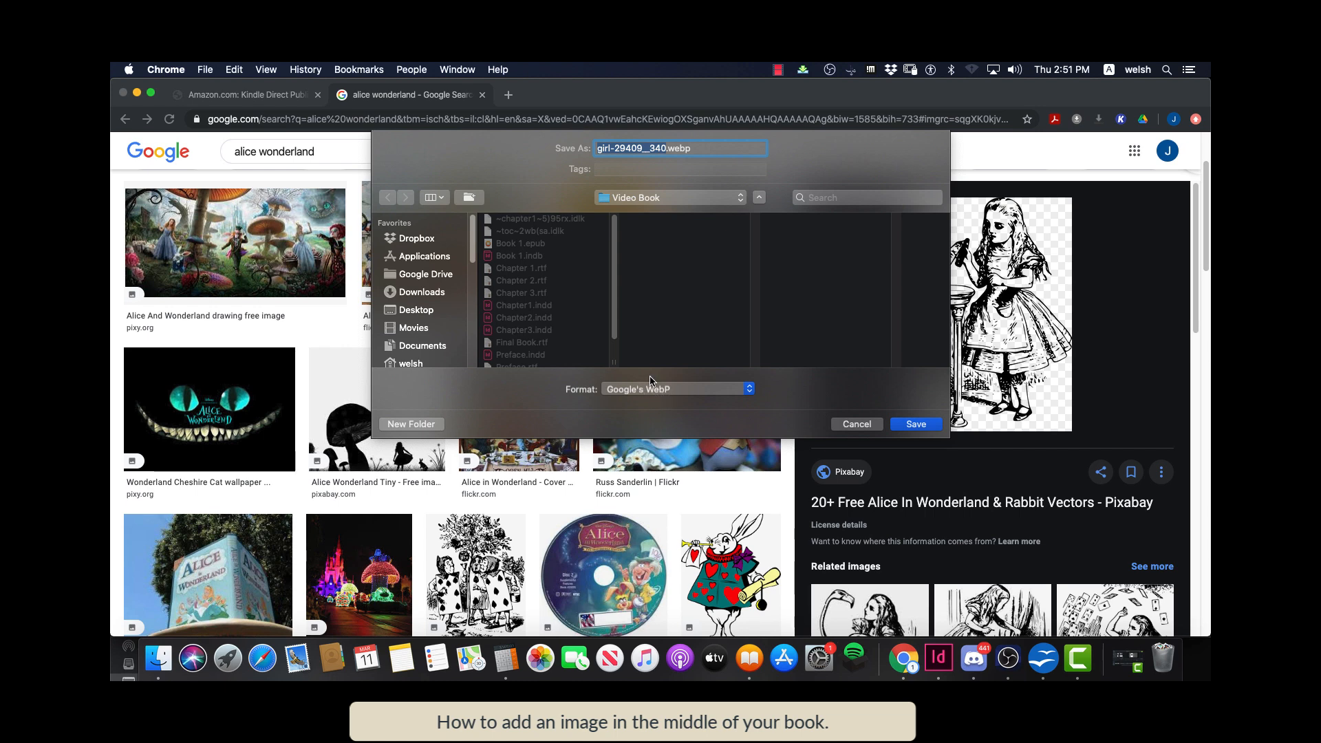
{"action": "left_click", "coordinate": [695, 390]}
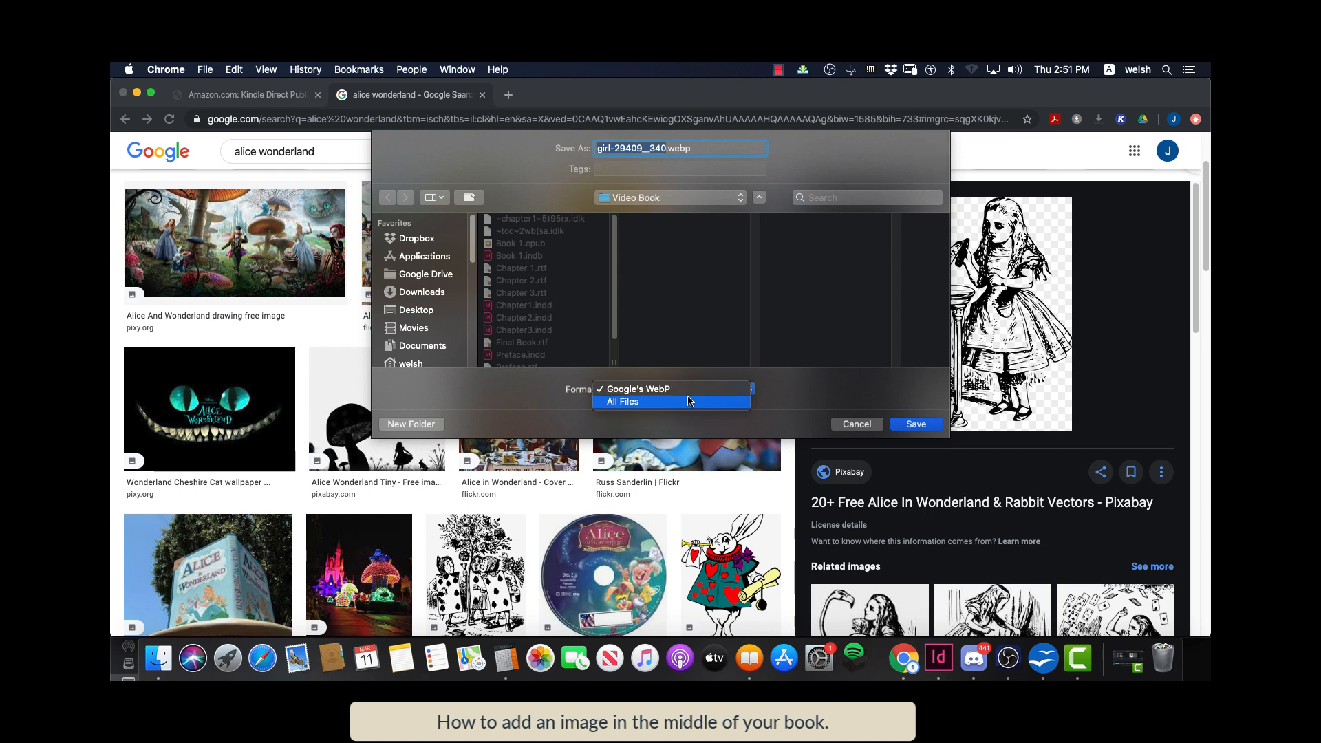
{"action": "left_click", "coordinate": [827, 384]}
{"action": "left_click", "coordinate": [857, 425]}
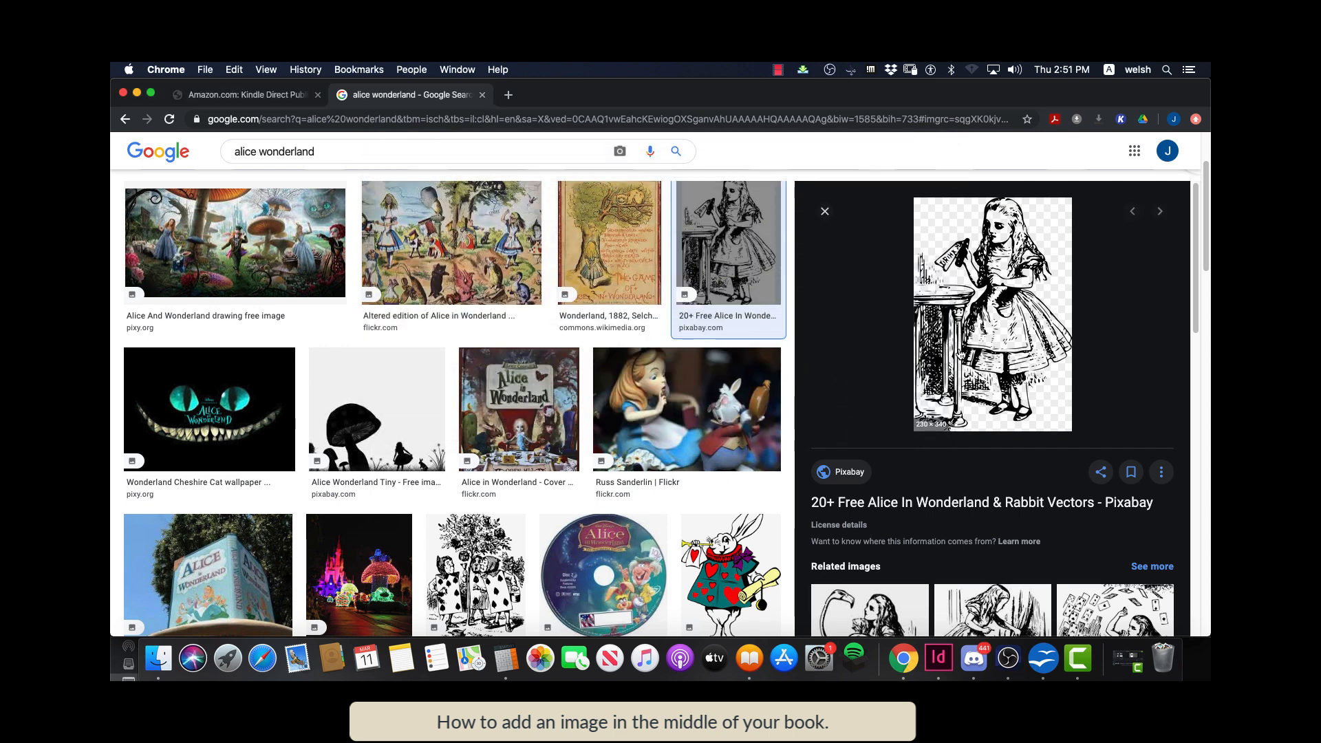
{"action": "right_click", "coordinate": [962, 349]}
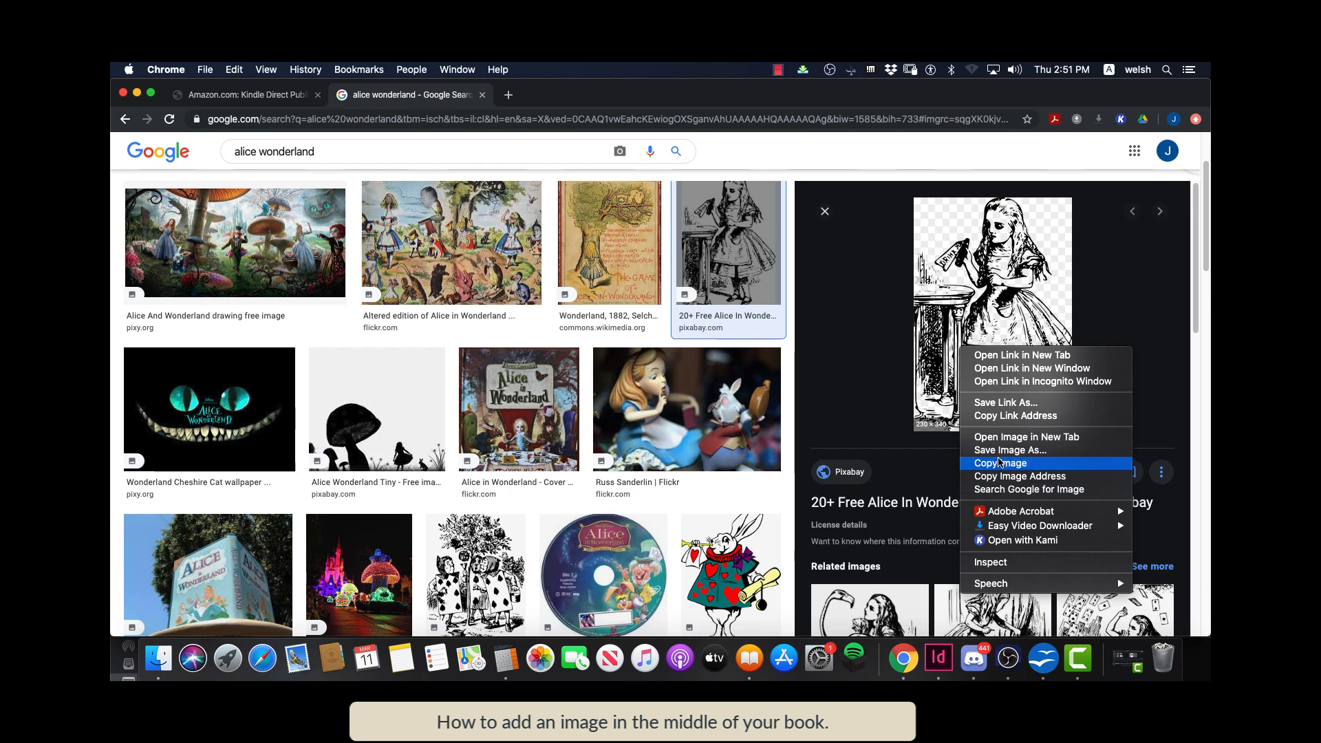
{"action": "left_click", "coordinate": [1001, 451]}
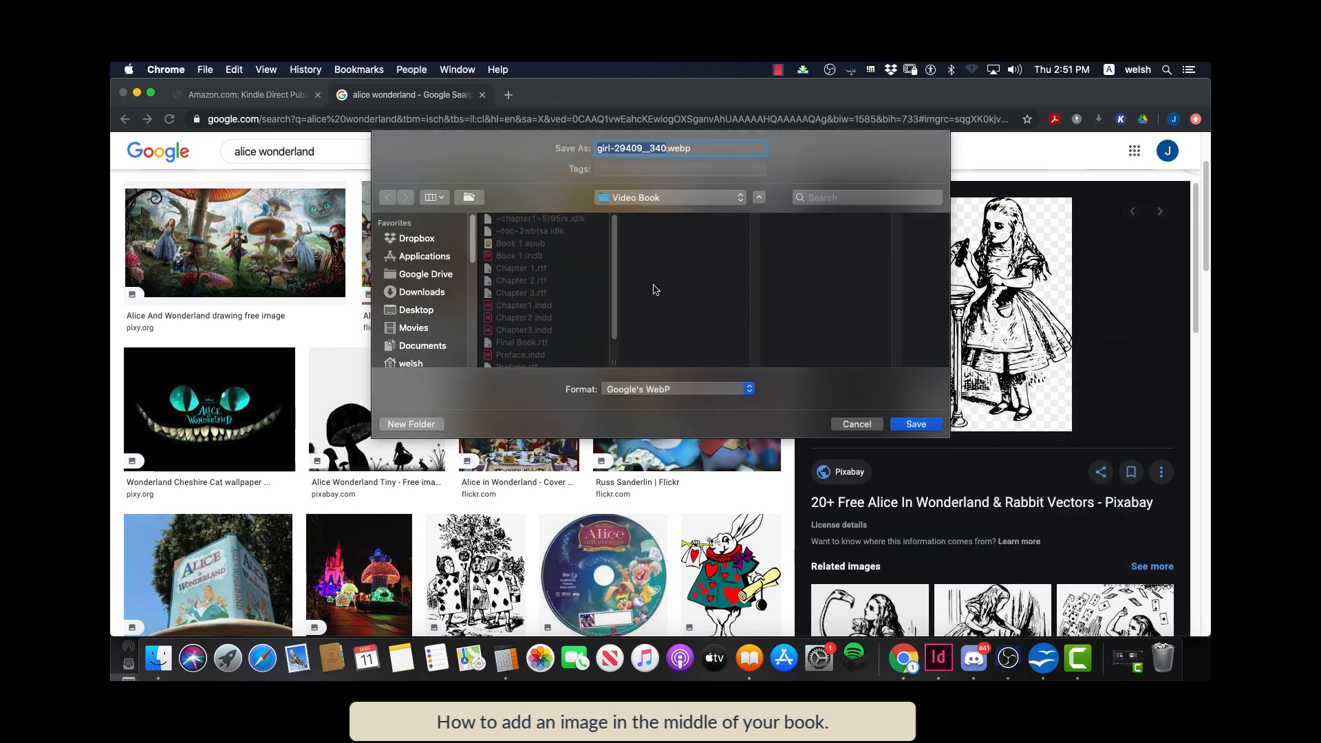
{"action": "left_click", "coordinate": [666, 388]}
{"action": "left_click", "coordinate": [665, 389]}
{"action": "left_click", "coordinate": [861, 424]}
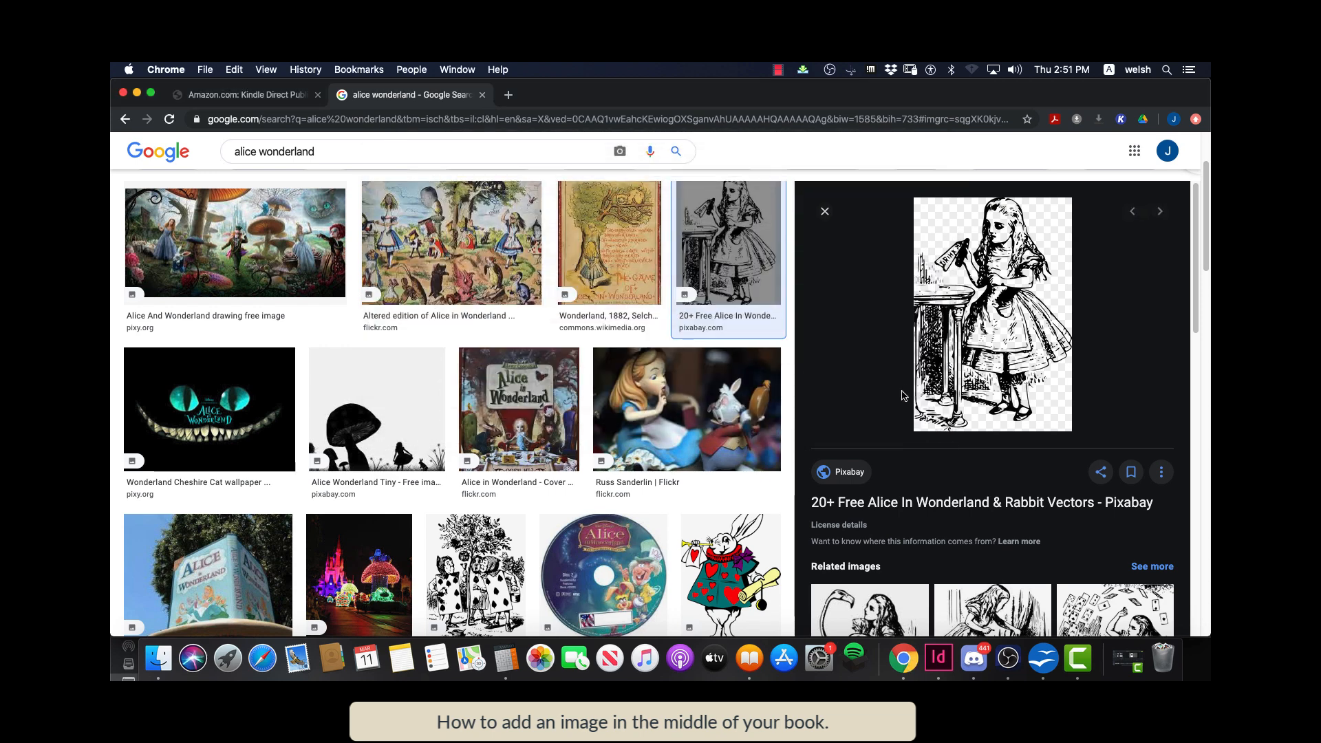
Open the Alice drawing's page on Pixabay and save the image as girl-29409_960_720.png in the Video Book folder
{"action": "left_click", "coordinate": [1061, 313]}
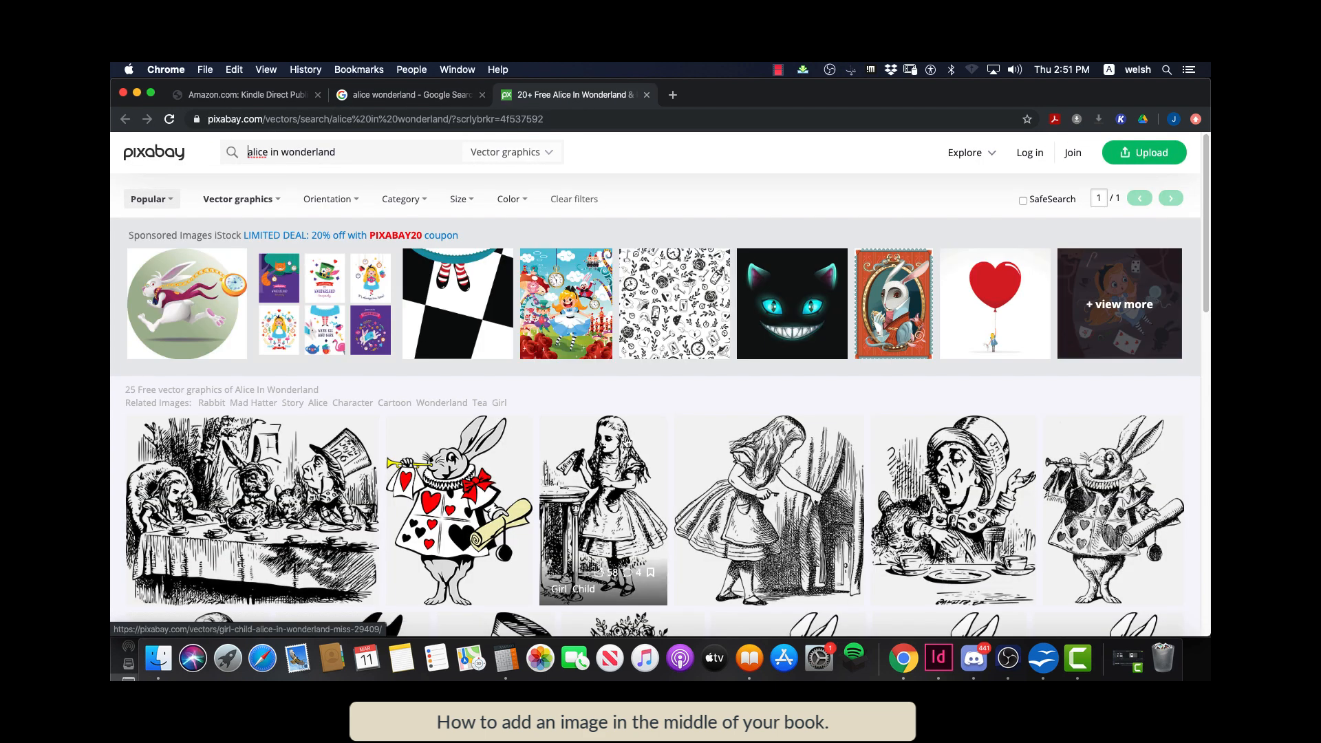
{"action": "left_click", "coordinate": [630, 487]}
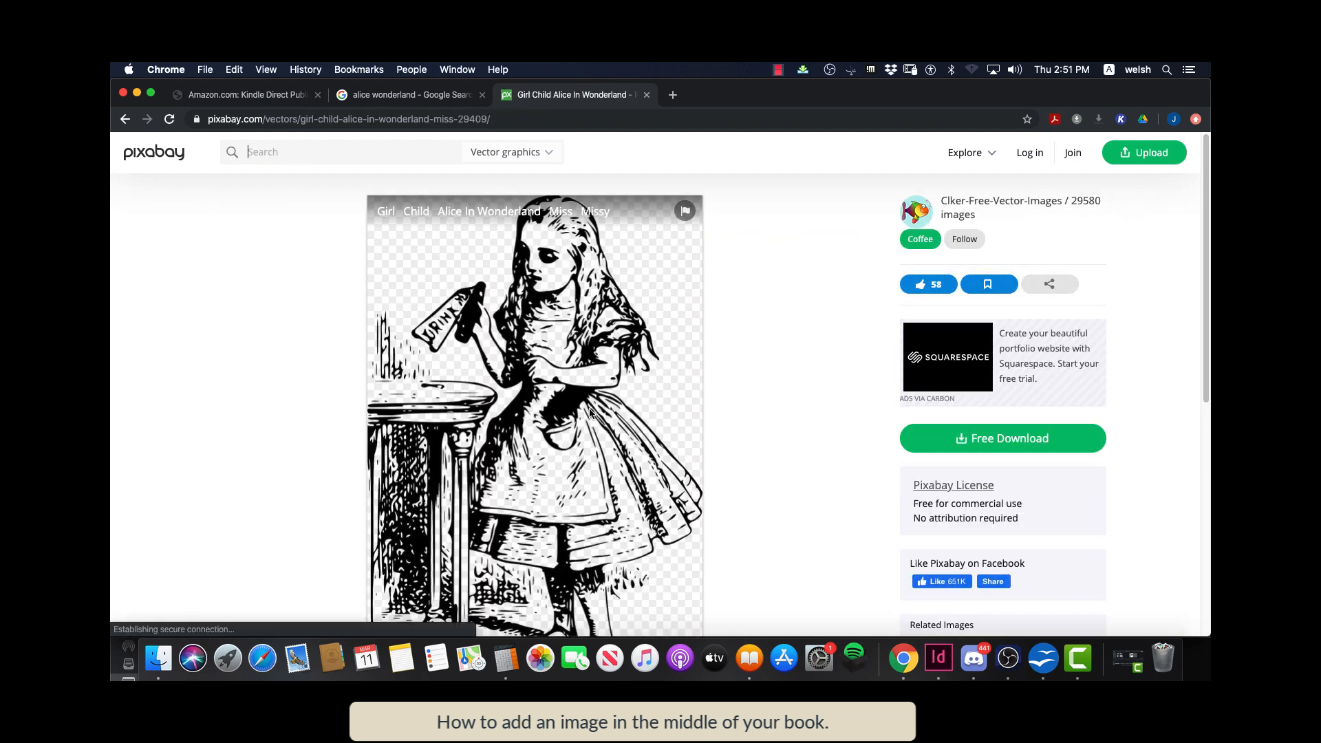
{"action": "scroll", "coordinate": [587, 399], "scroll_direction": "down", "scroll_amount": 5}
{"action": "right_click", "coordinate": [551, 321]}
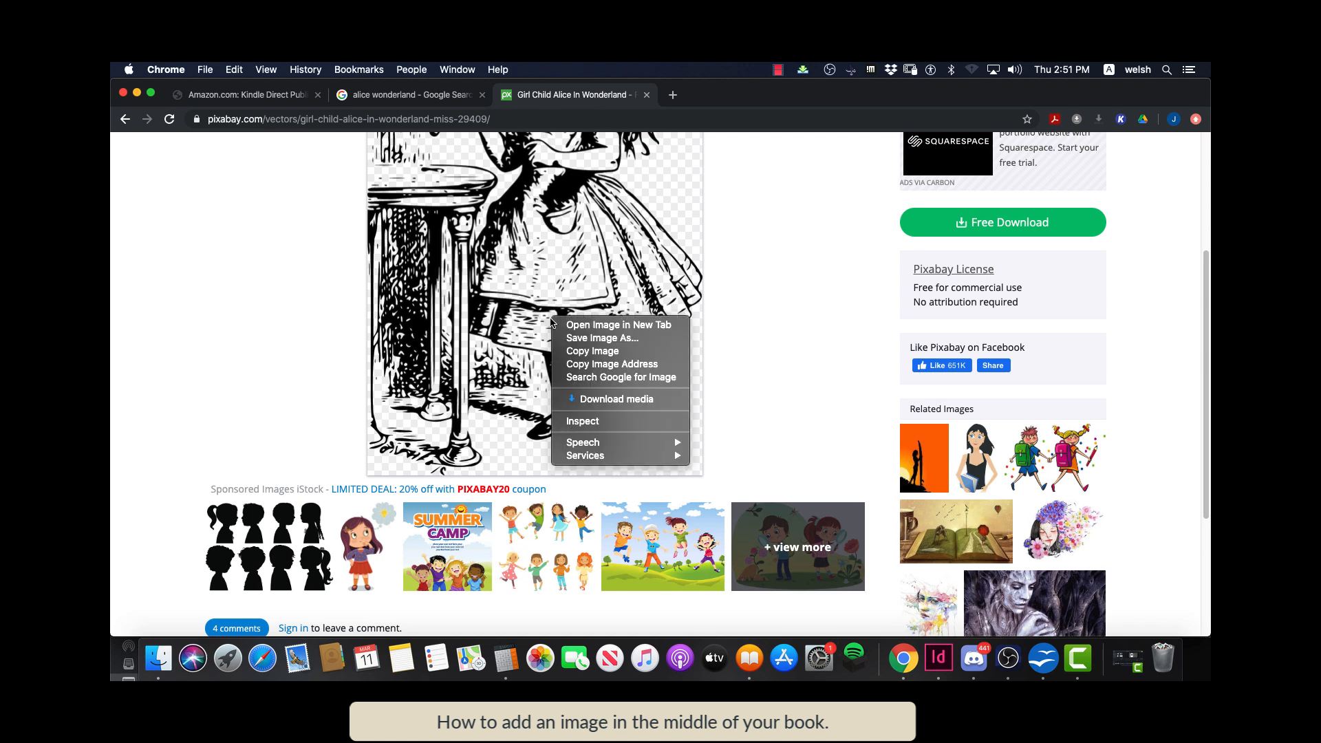
{"action": "left_click", "coordinate": [601, 339]}
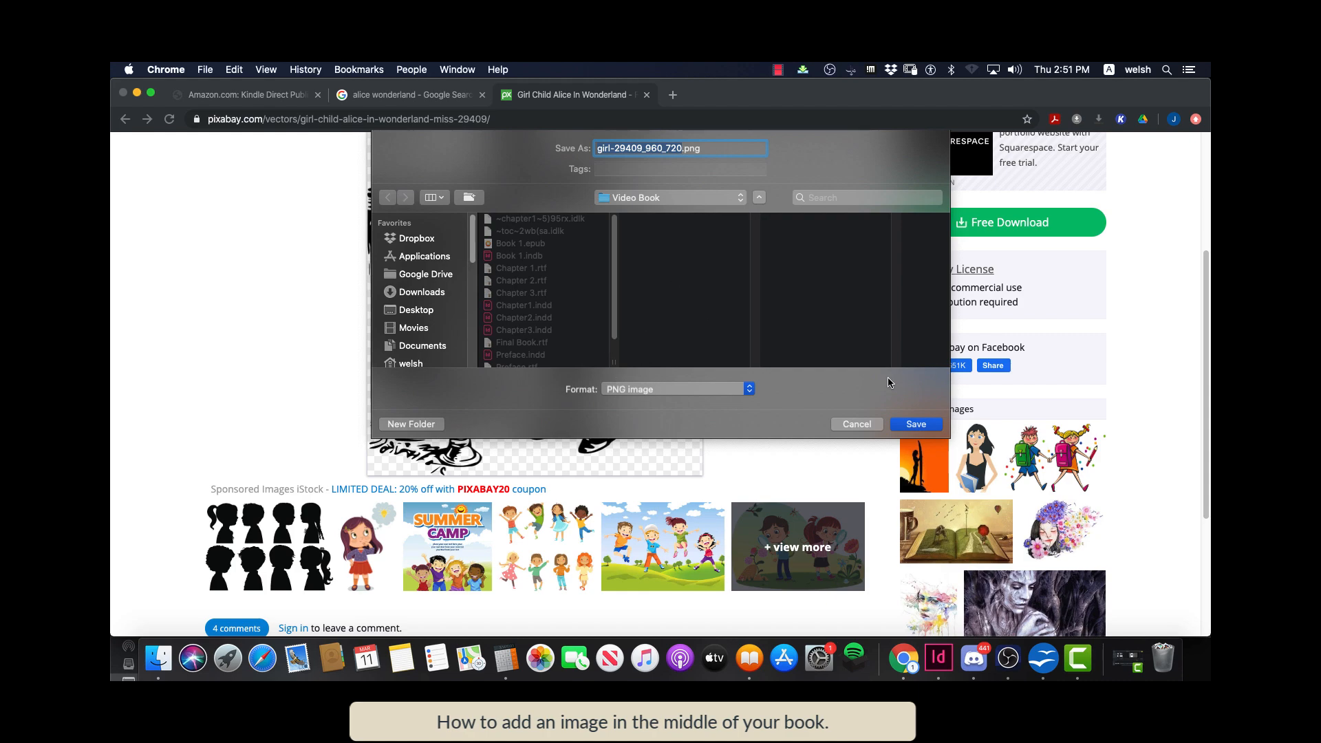
{"action": "left_click", "coordinate": [917, 424]}
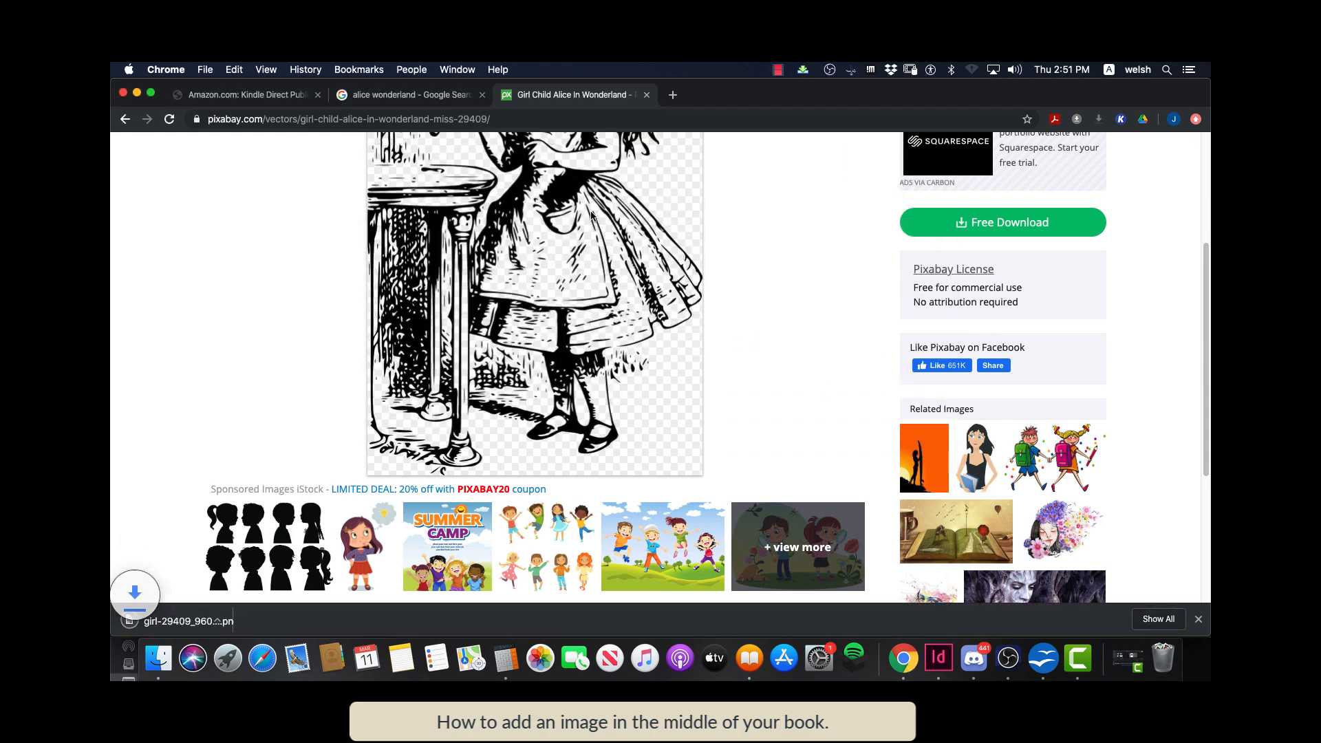
Look over the drawing's Pixabay page and return to the Google image results for "alice wonderland"
{"action": "scroll", "coordinate": [601, 218], "scroll_direction": "down", "scroll_amount": 2}
{"action": "scroll", "coordinate": [592, 232], "scroll_direction": "up", "scroll_amount": 5}
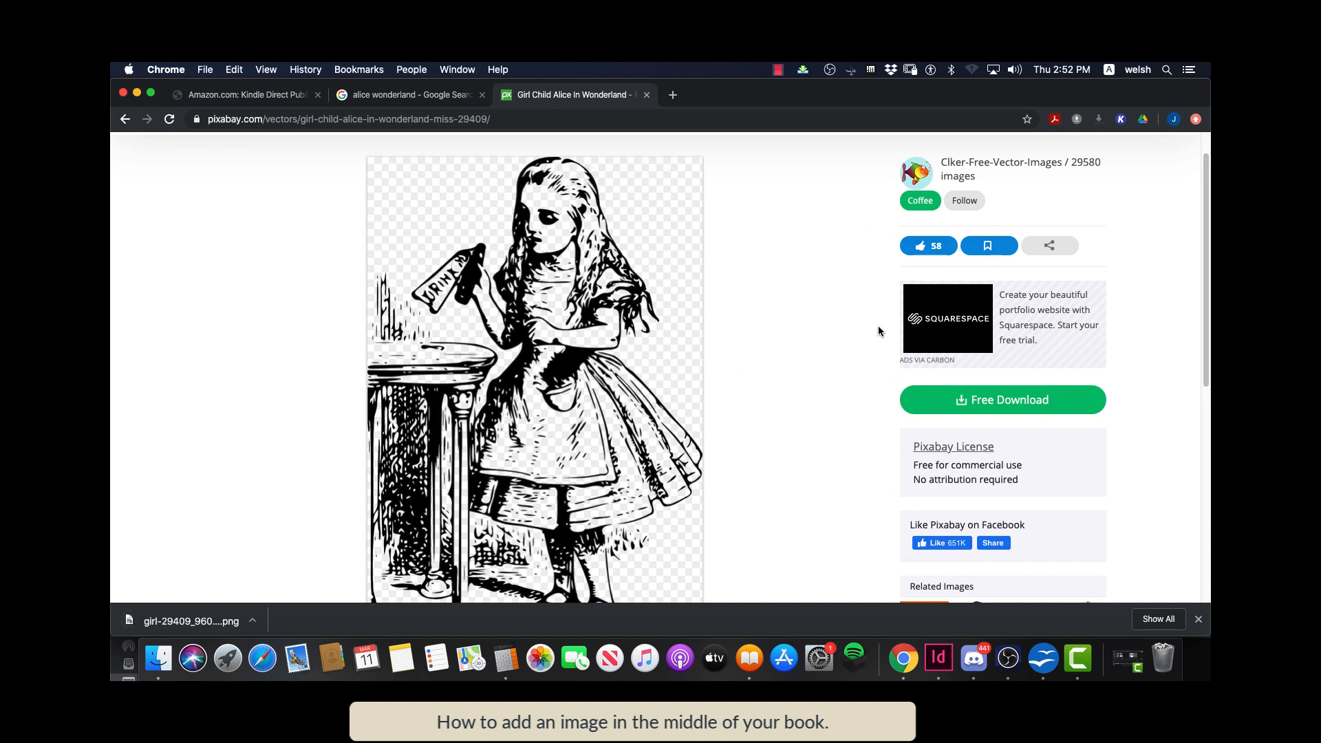
{"action": "left_click", "coordinate": [406, 102]}
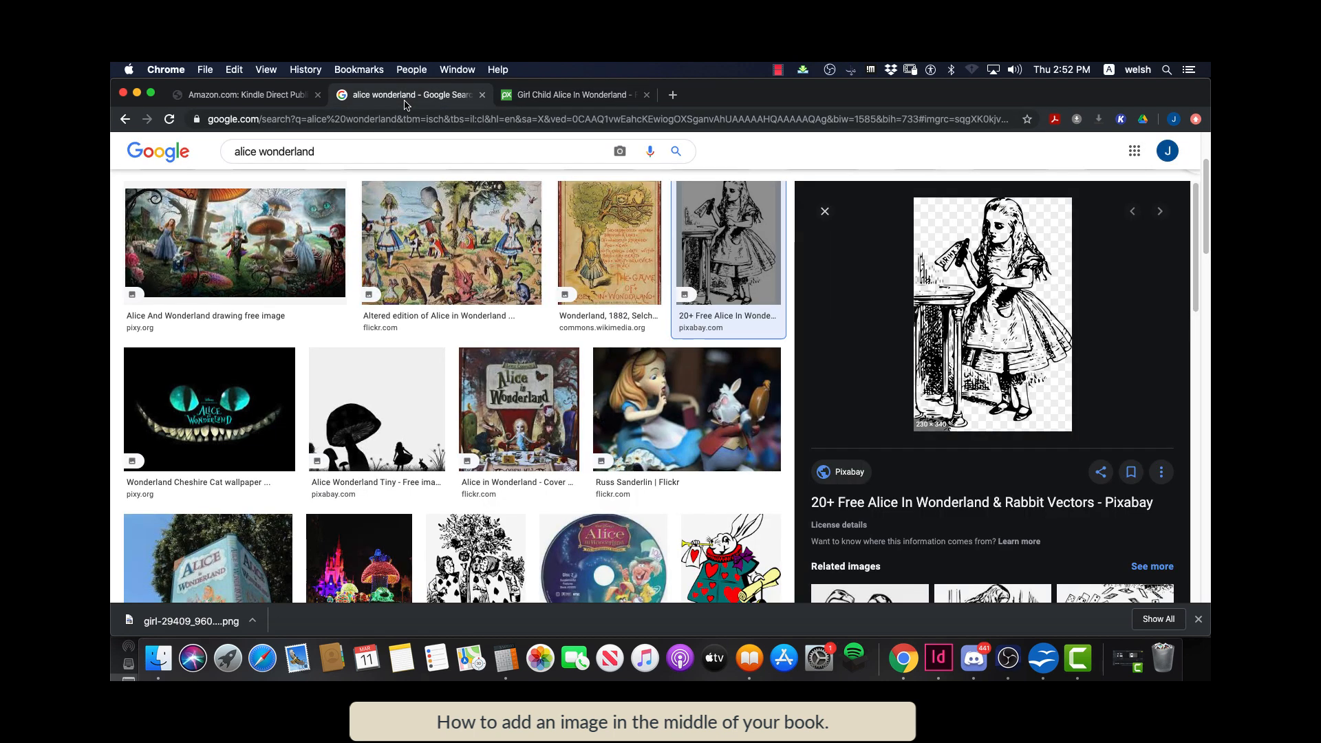
{"action": "scroll", "coordinate": [563, 238], "scroll_direction": "down", "scroll_amount": 1}
{"action": "scroll", "coordinate": [563, 237], "scroll_direction": "up", "scroll_amount": 5}
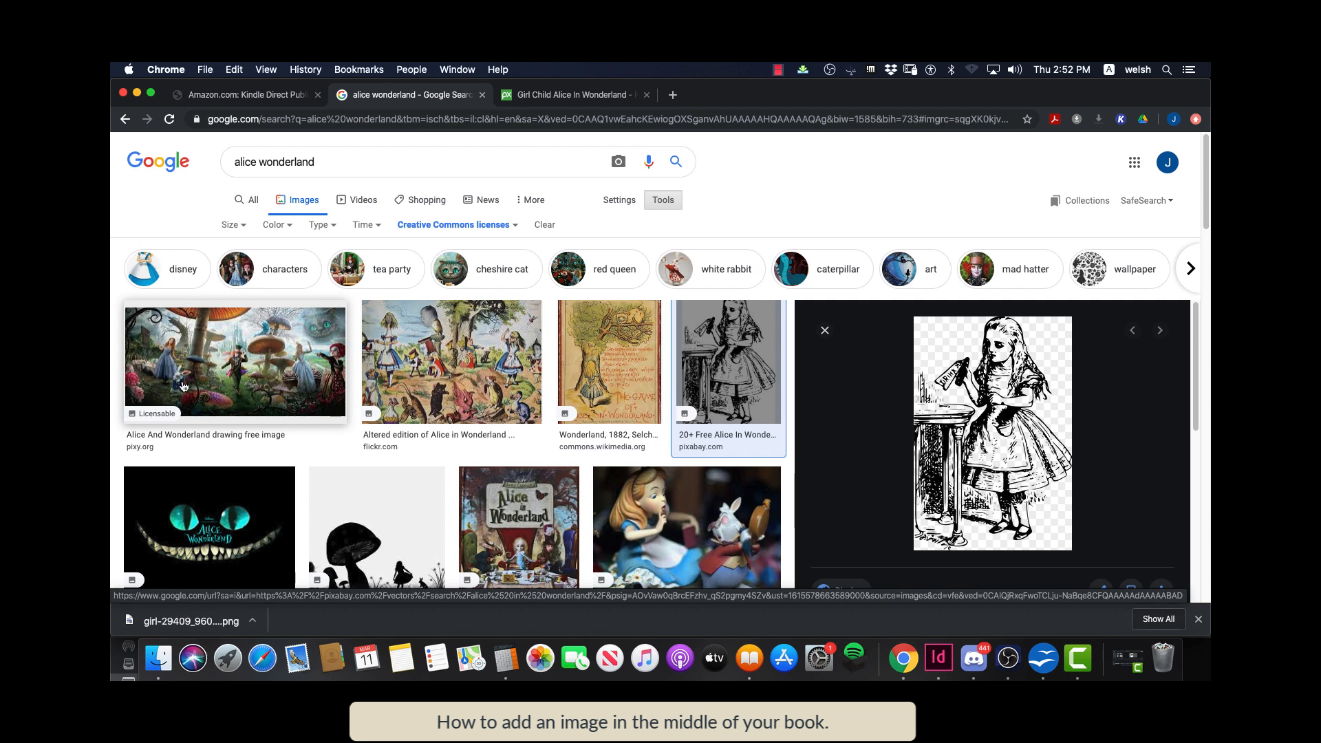
{"action": "scroll", "coordinate": [199, 393], "scroll_direction": "down", "scroll_amount": 1}
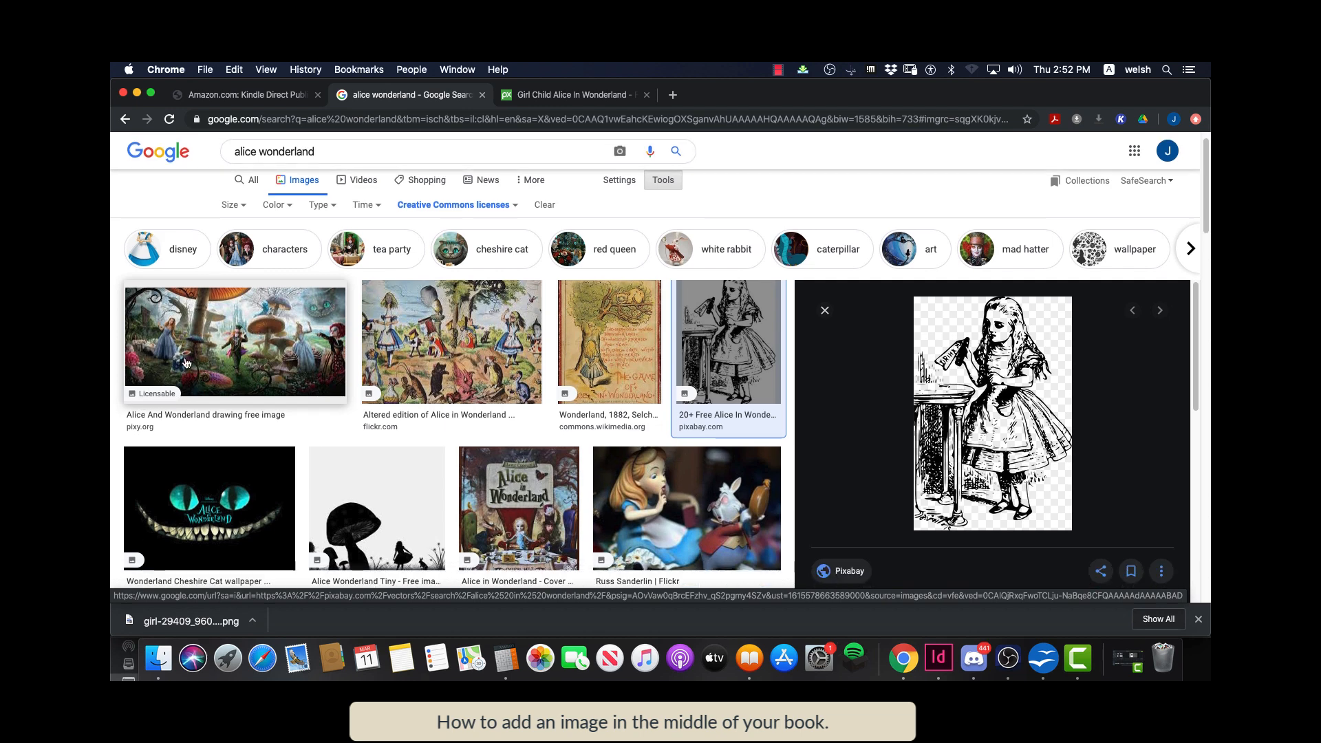
{"action": "scroll", "coordinate": [179, 379], "scroll_direction": "up", "scroll_amount": 1}
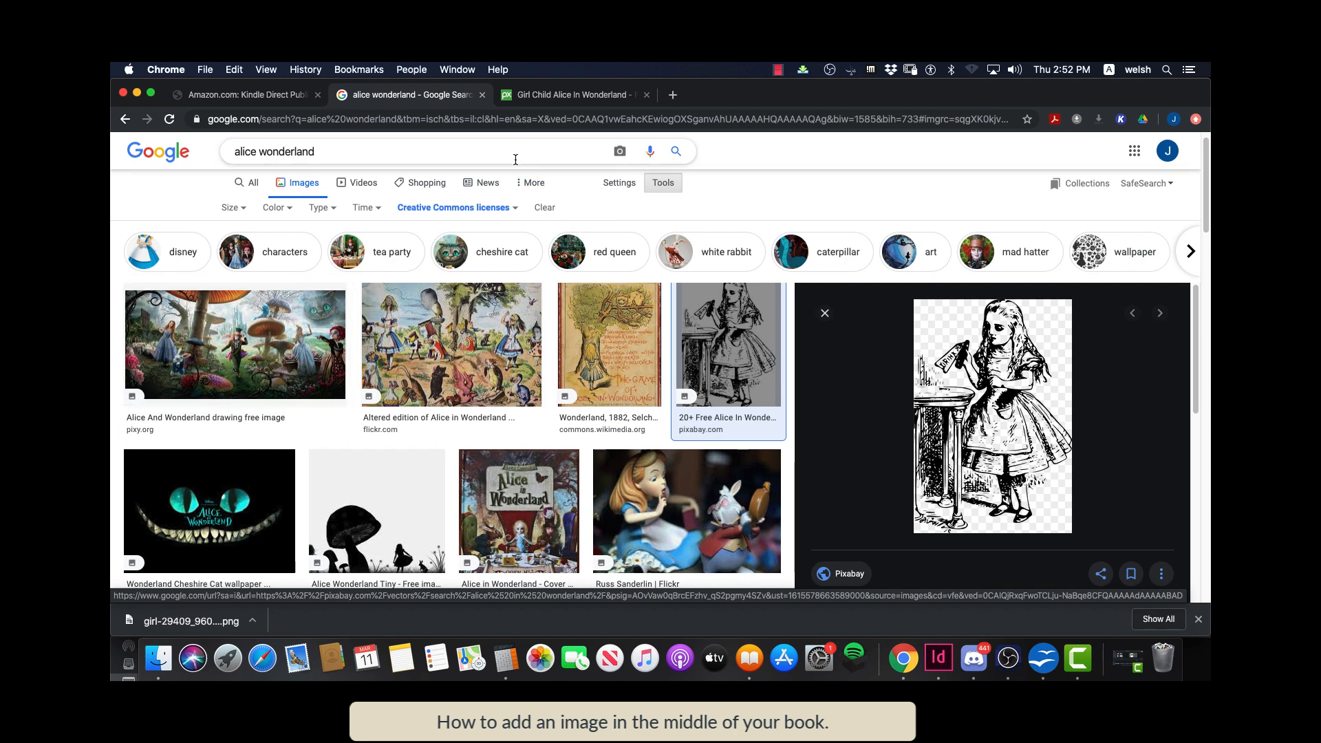
Switch to InDesign, dismiss the Table of Contents Styles dialog without changes, and open the Chapter1 document from the book at its first page
{"action": "left_click", "coordinate": [937, 659]}
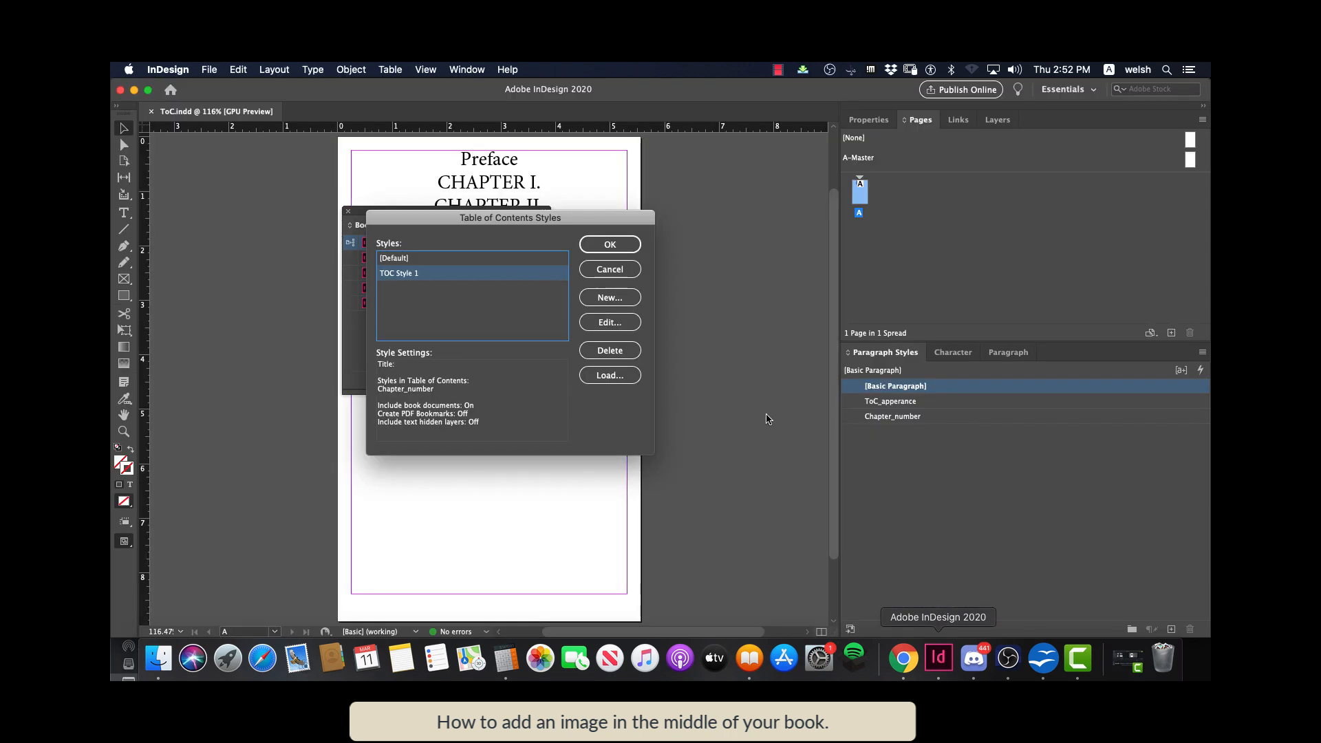
{"action": "left_click", "coordinate": [611, 272]}
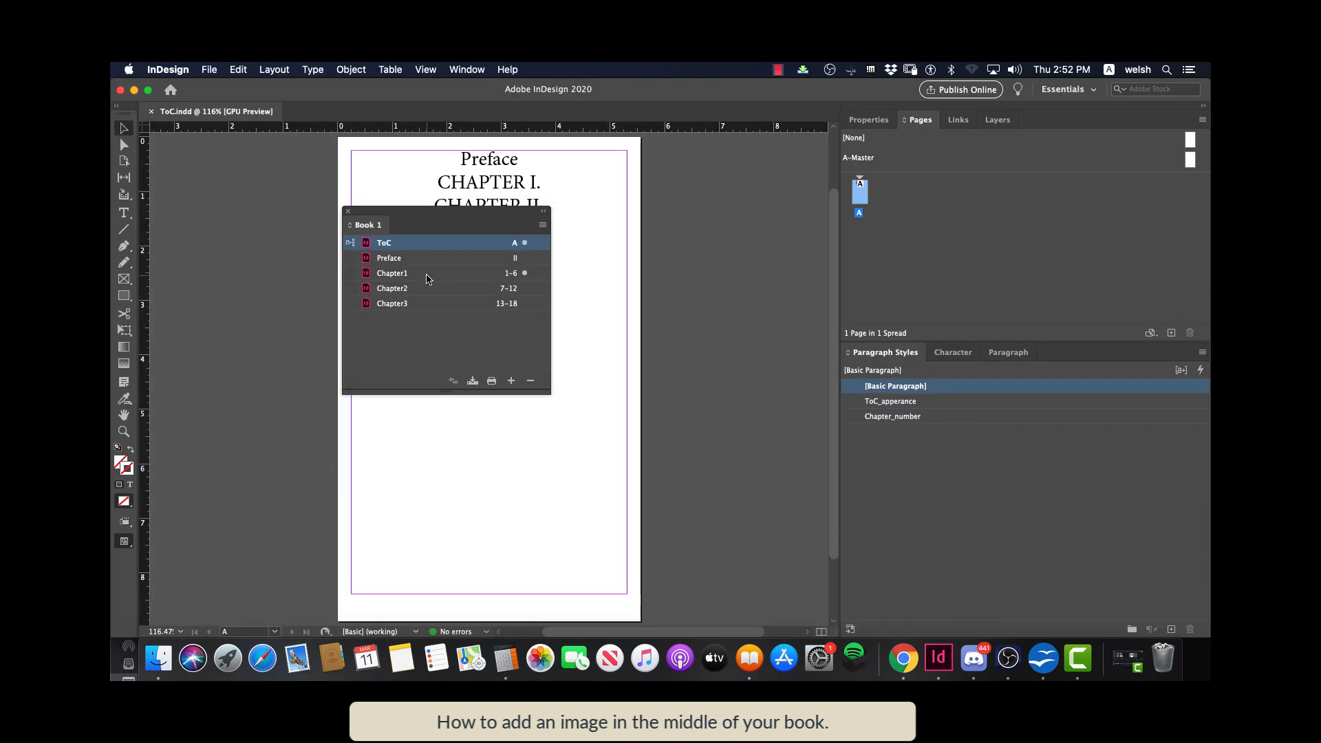
{"action": "left_click", "coordinate": [427, 277]}
{"action": "double_click", "coordinate": [426, 278]}
{"action": "left_click_drag", "start_coordinate": [463, 222], "coordinate": [1067, 306]}
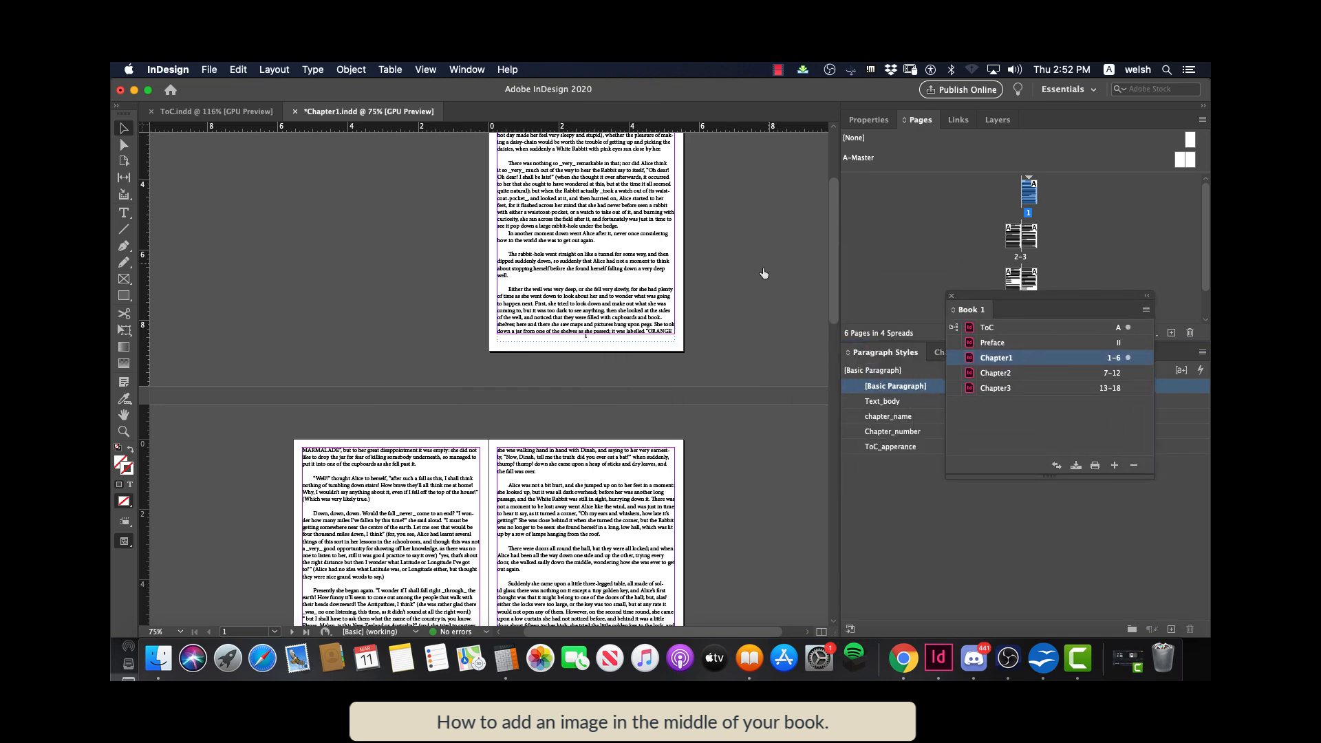
{"action": "scroll", "coordinate": [766, 264], "scroll_direction": "up", "scroll_amount": 4}
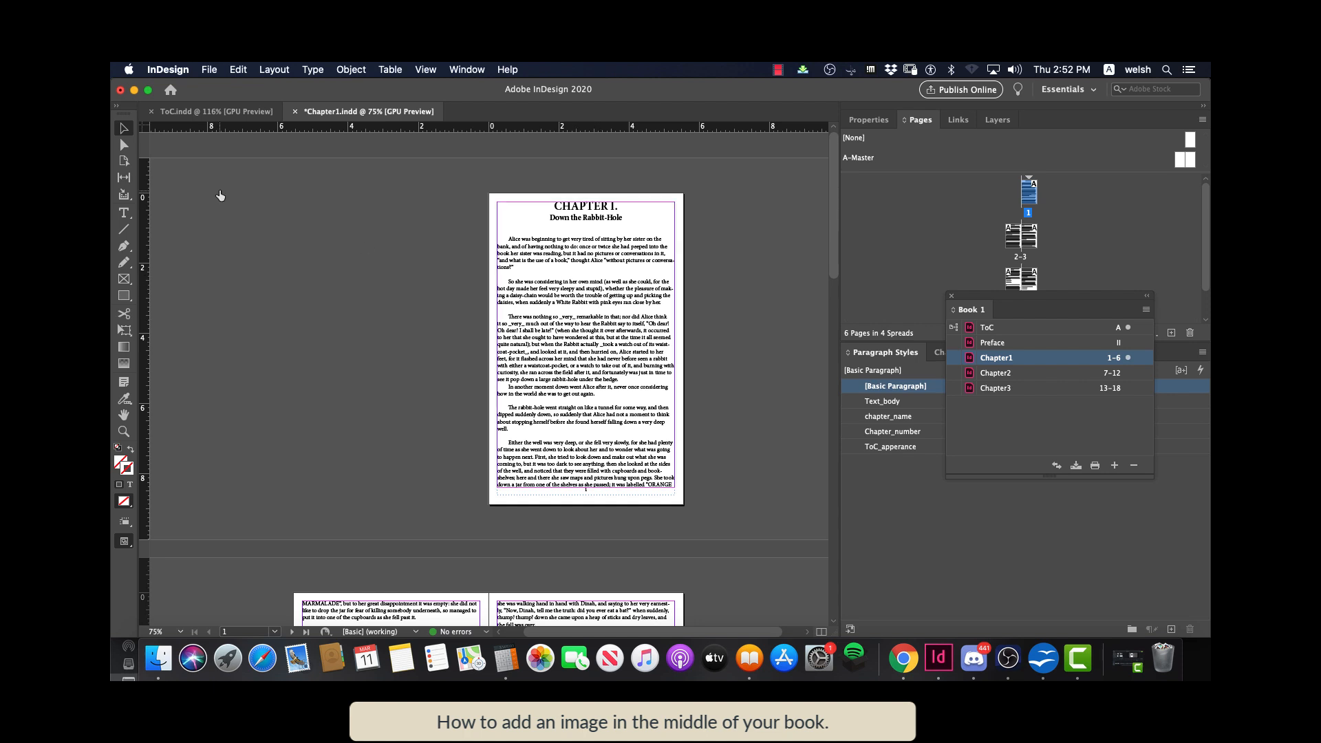
Move the Book 1 panel clear of the page thumbnails and look through the Chapter1 pages to page 6 and back to page 1
{"action": "left_click", "coordinate": [124, 216]}
{"action": "left_click_drag", "start_coordinate": [1052, 302], "coordinate": [1049, 579]}
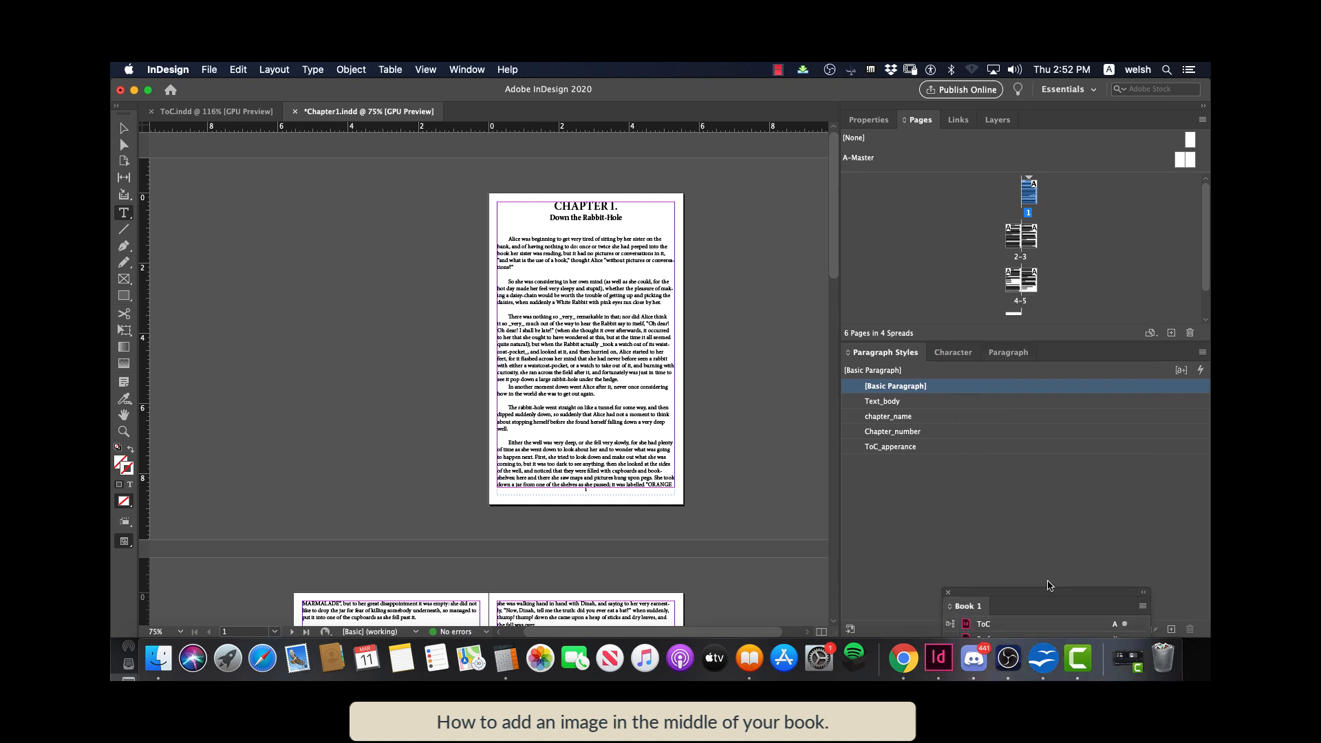
{"action": "scroll", "coordinate": [1092, 216], "scroll_direction": "down", "scroll_amount": 2}
{"action": "left_click", "coordinate": [1014, 292]}
{"action": "scroll", "coordinate": [757, 291], "scroll_direction": "down", "scroll_amount": 15}
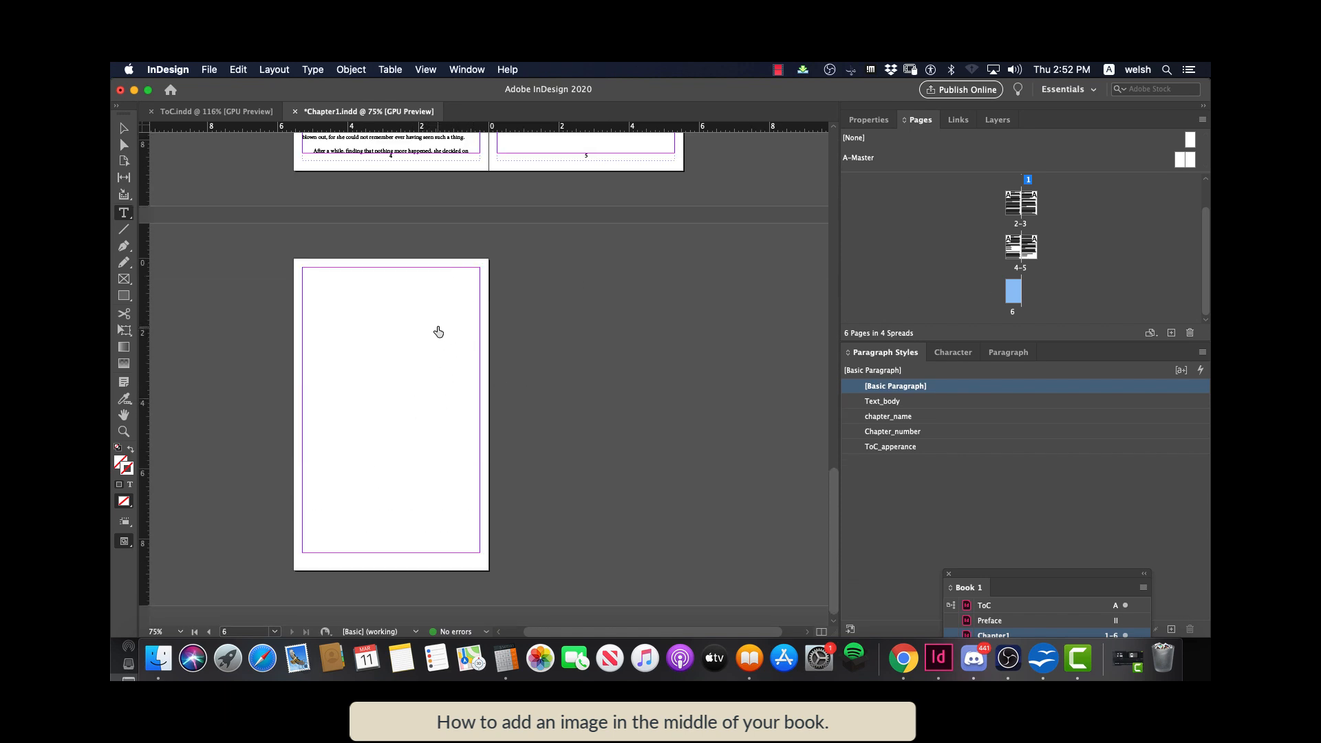
{"action": "scroll", "coordinate": [424, 432], "scroll_direction": "up", "scroll_amount": 5}
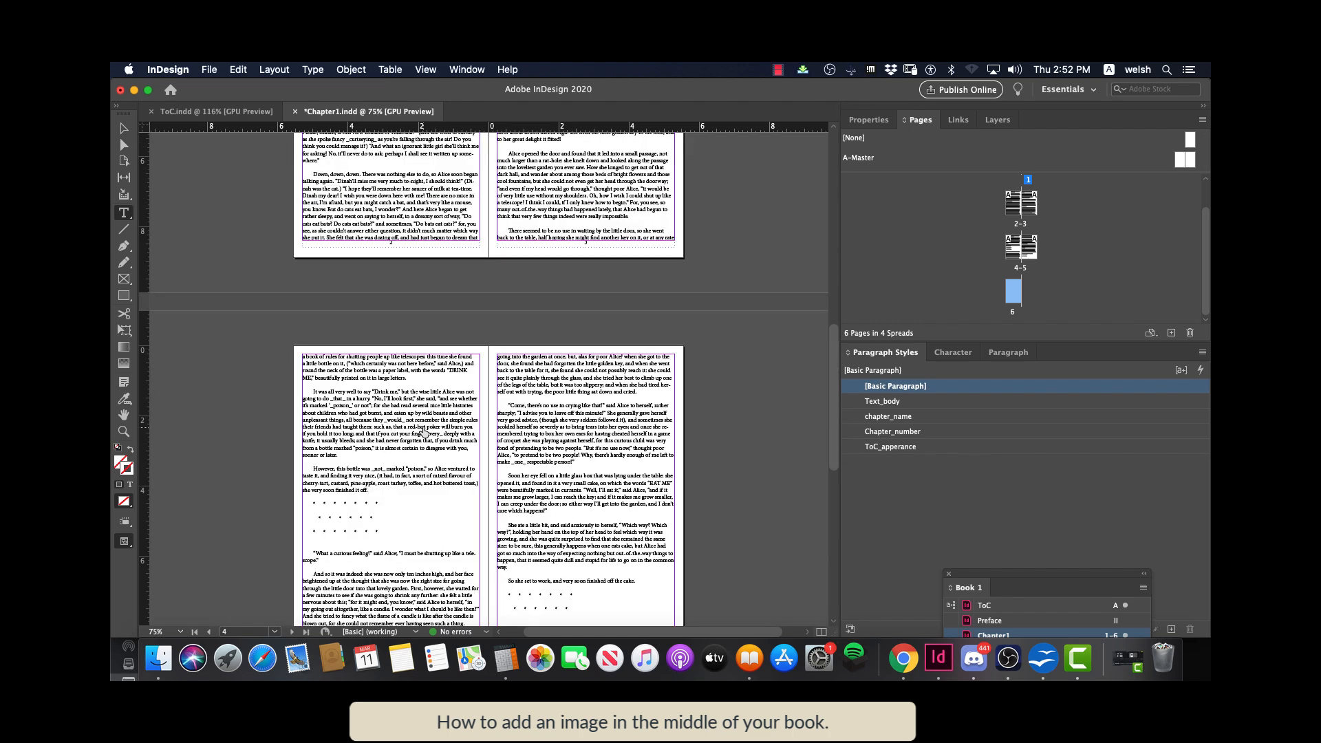
{"action": "scroll", "coordinate": [425, 432], "scroll_direction": "up", "scroll_amount": 8}
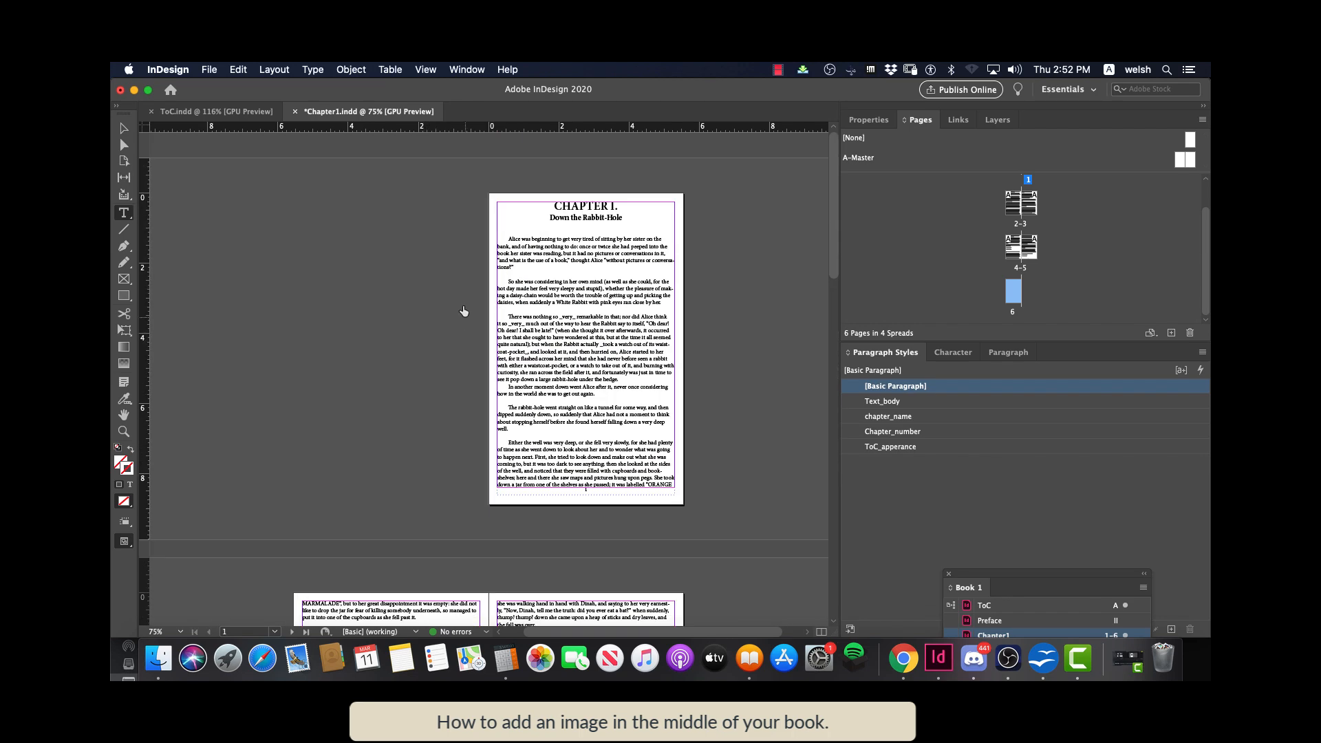
Cut all of the chapter's text from the second paragraph, "So she was considering", through to the end on page 5
{"action": "left_click", "coordinate": [562, 298]}
{"action": "double_click", "coordinate": [508, 282]}
{"action": "left_click_drag", "start_coordinate": [507, 278], "coordinate": [711, 466]}
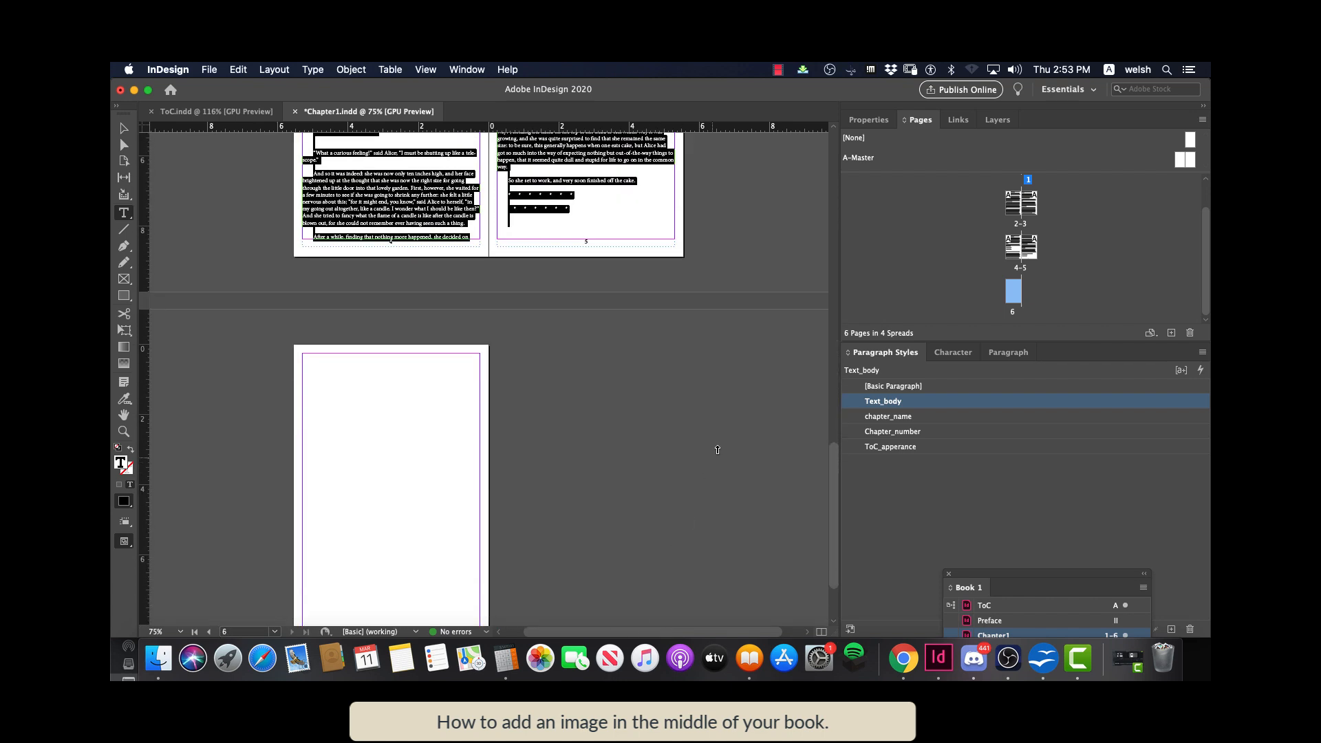
{"action": "left_click_drag", "start_coordinate": [726, 431], "coordinate": [625, 348]}
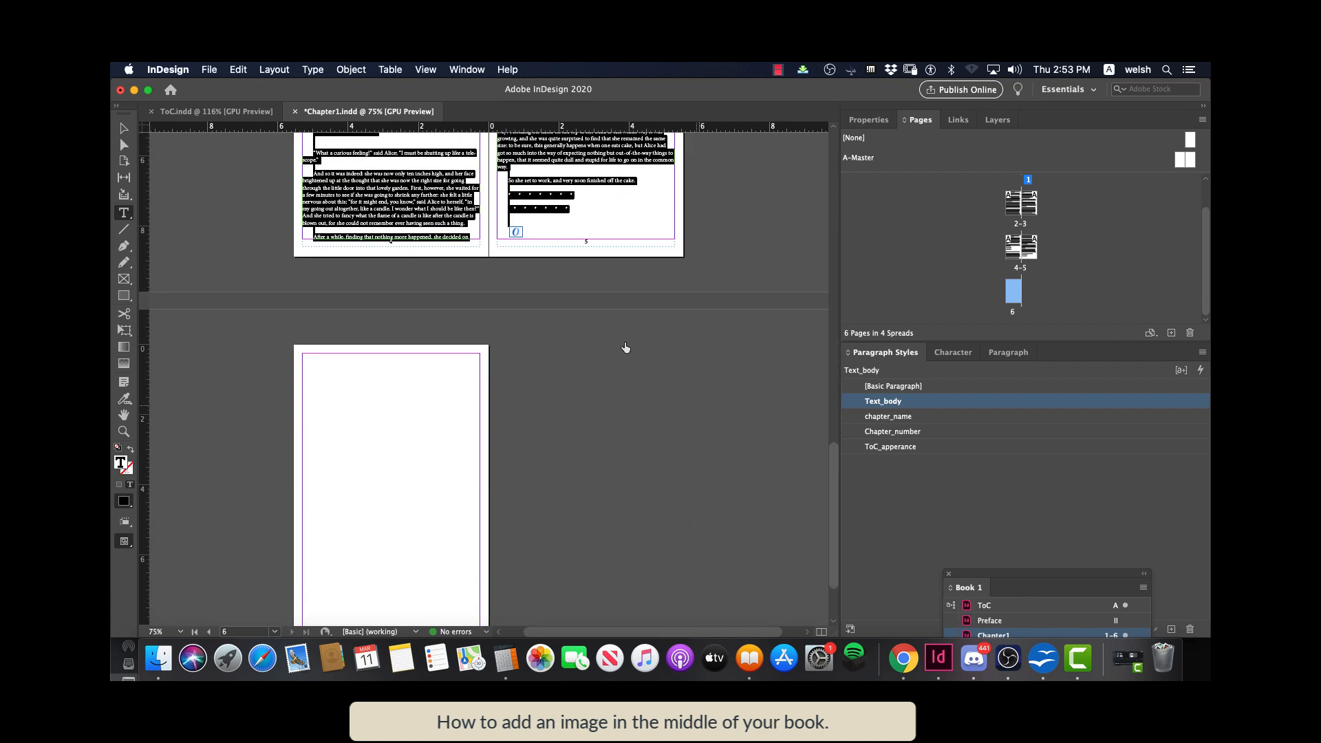
{"action": "left_click", "coordinate": [238, 72]}
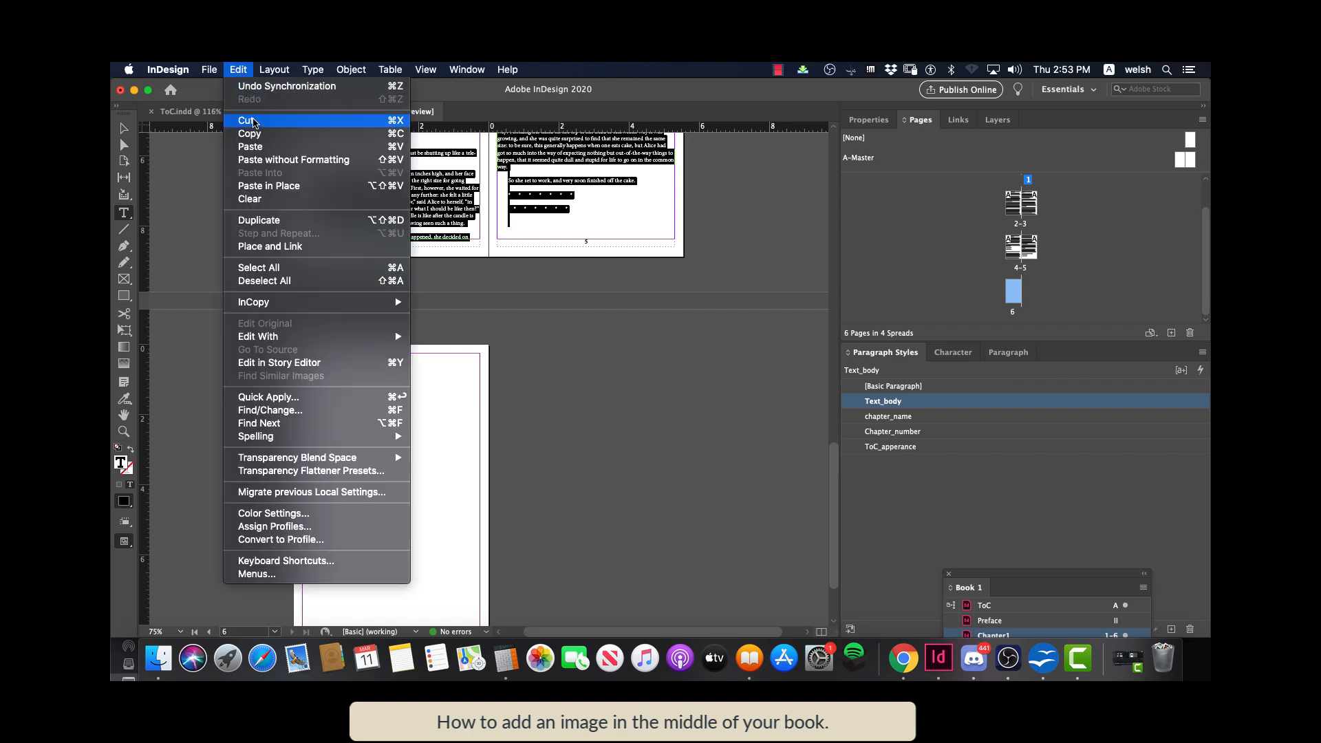
{"action": "left_click", "coordinate": [247, 121]}
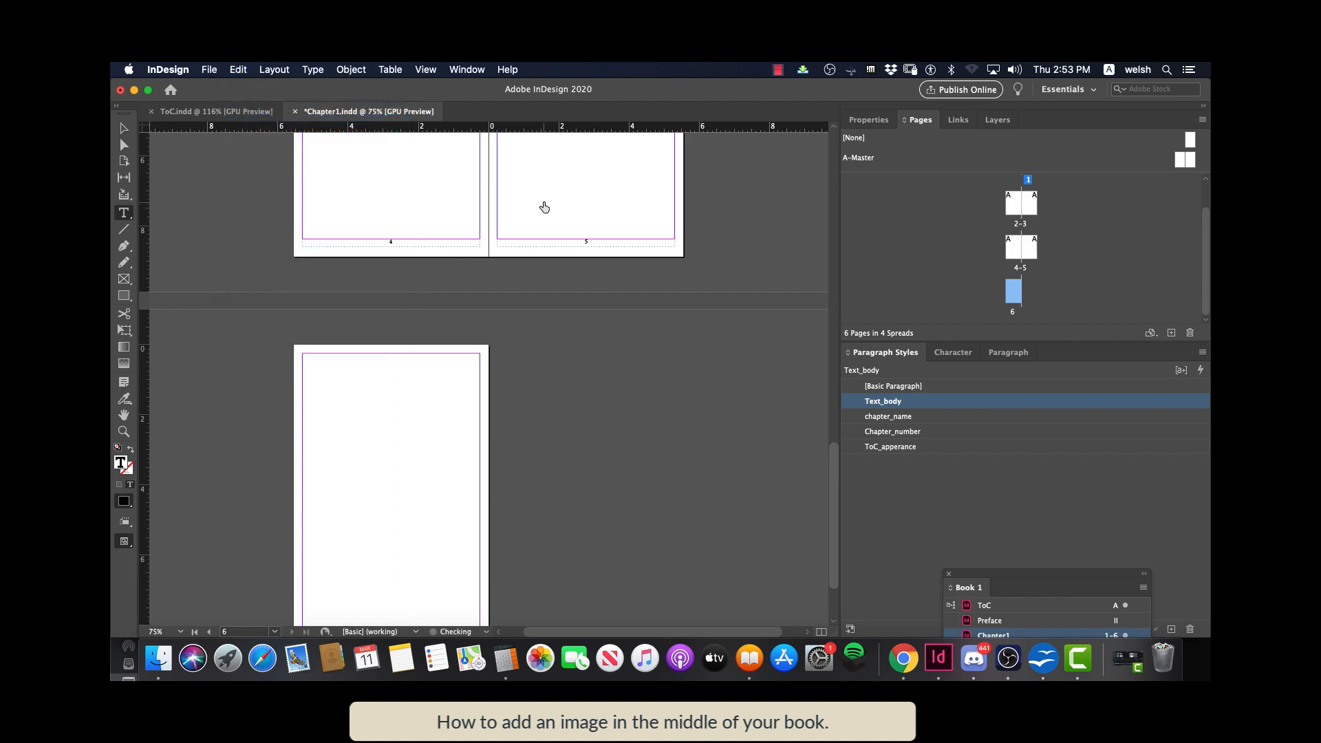
Shorten the text frame on page 1 so it ends just below the first paragraph
{"action": "scroll", "coordinate": [543, 208], "scroll_direction": "up", "scroll_amount": 3}
{"action": "scroll", "coordinate": [543, 208], "scroll_direction": "up", "scroll_amount": 5}
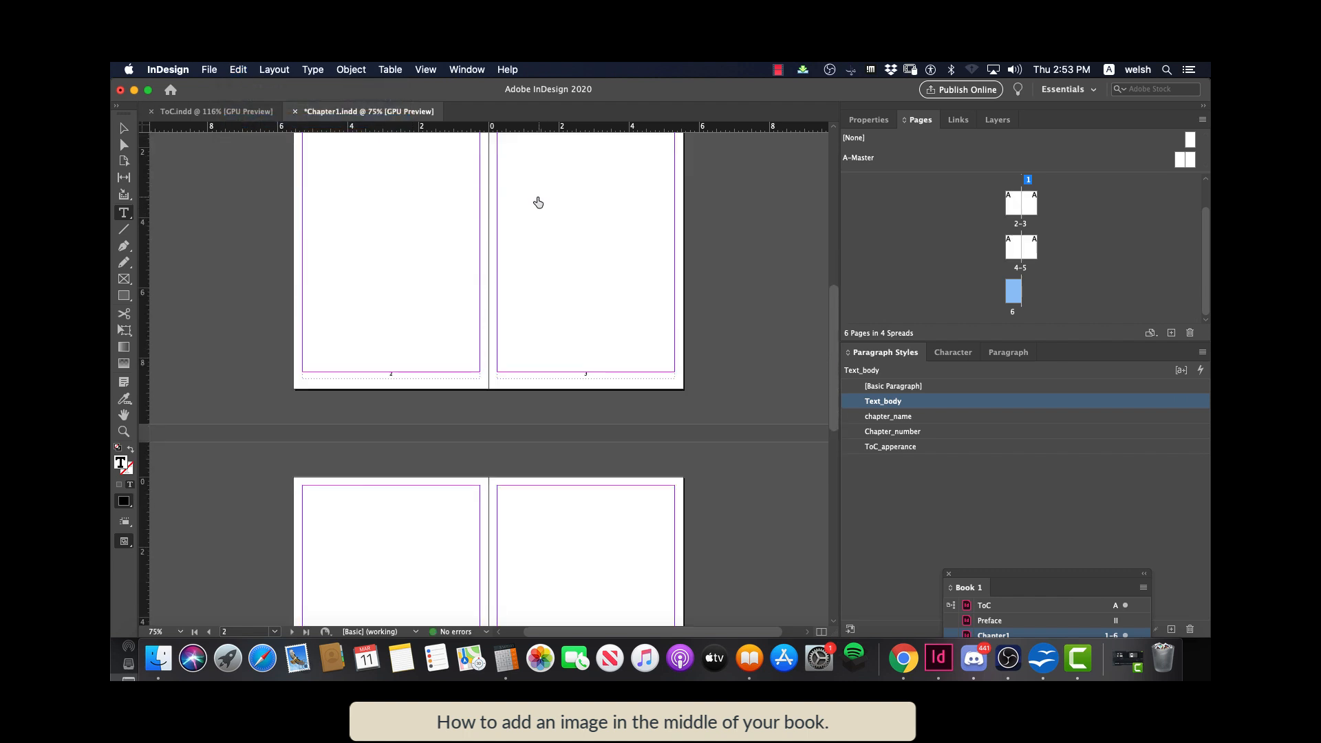
{"action": "scroll", "coordinate": [528, 209], "scroll_direction": "down", "scroll_amount": 5}
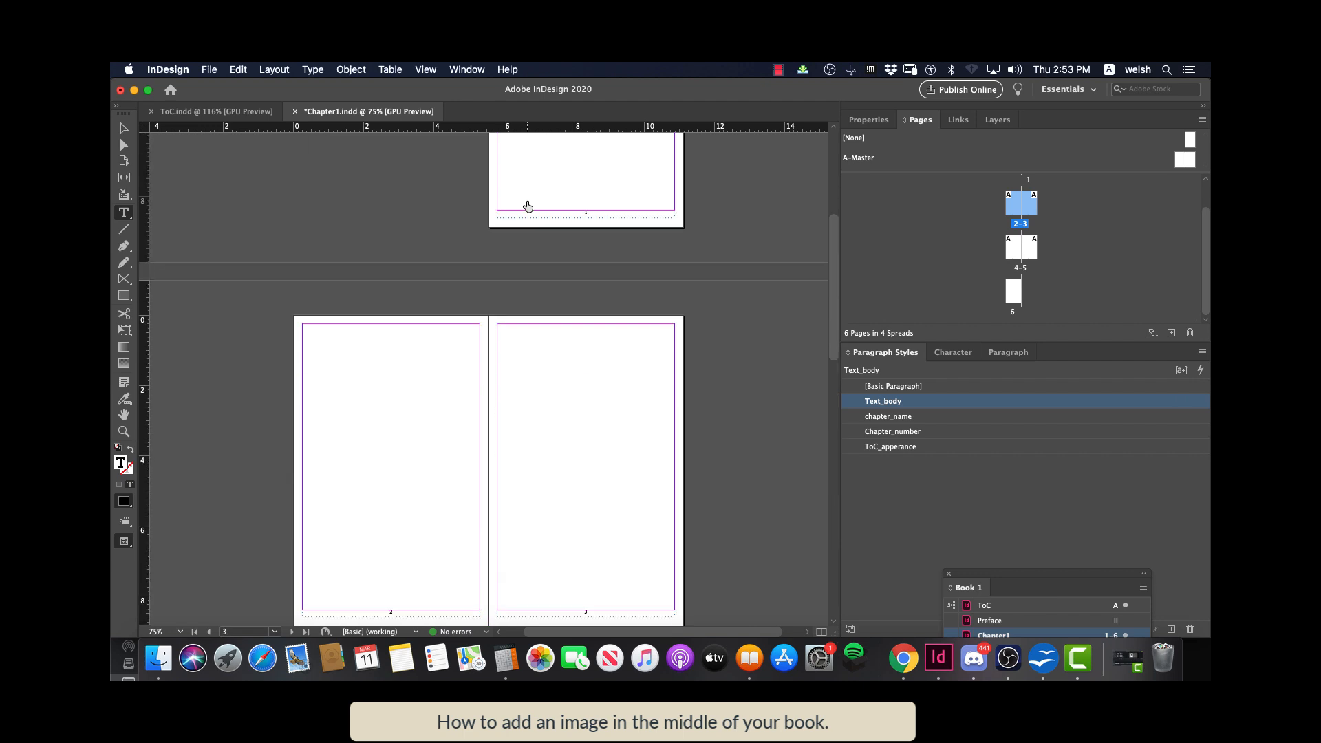
{"action": "scroll", "coordinate": [528, 207], "scroll_direction": "up", "scroll_amount": 10}
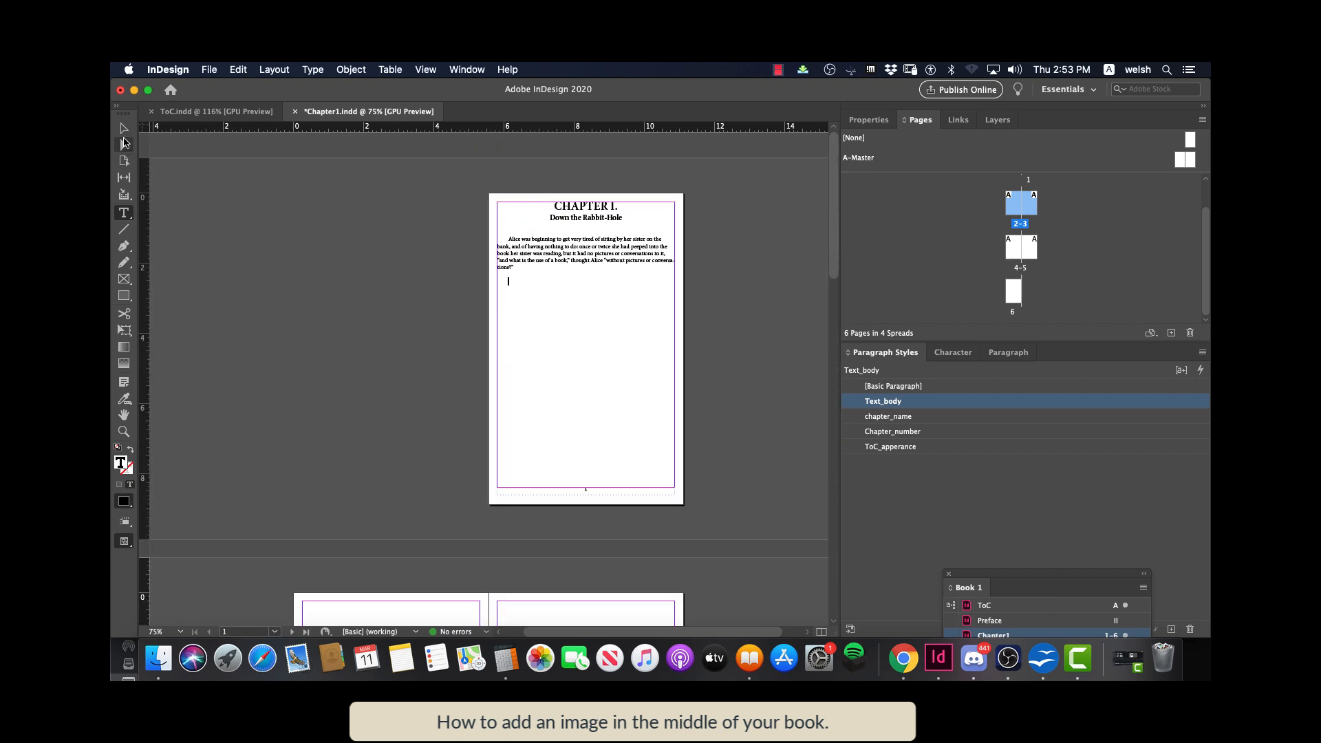
{"action": "left_click", "coordinate": [124, 131]}
{"action": "left_click", "coordinate": [563, 485]}
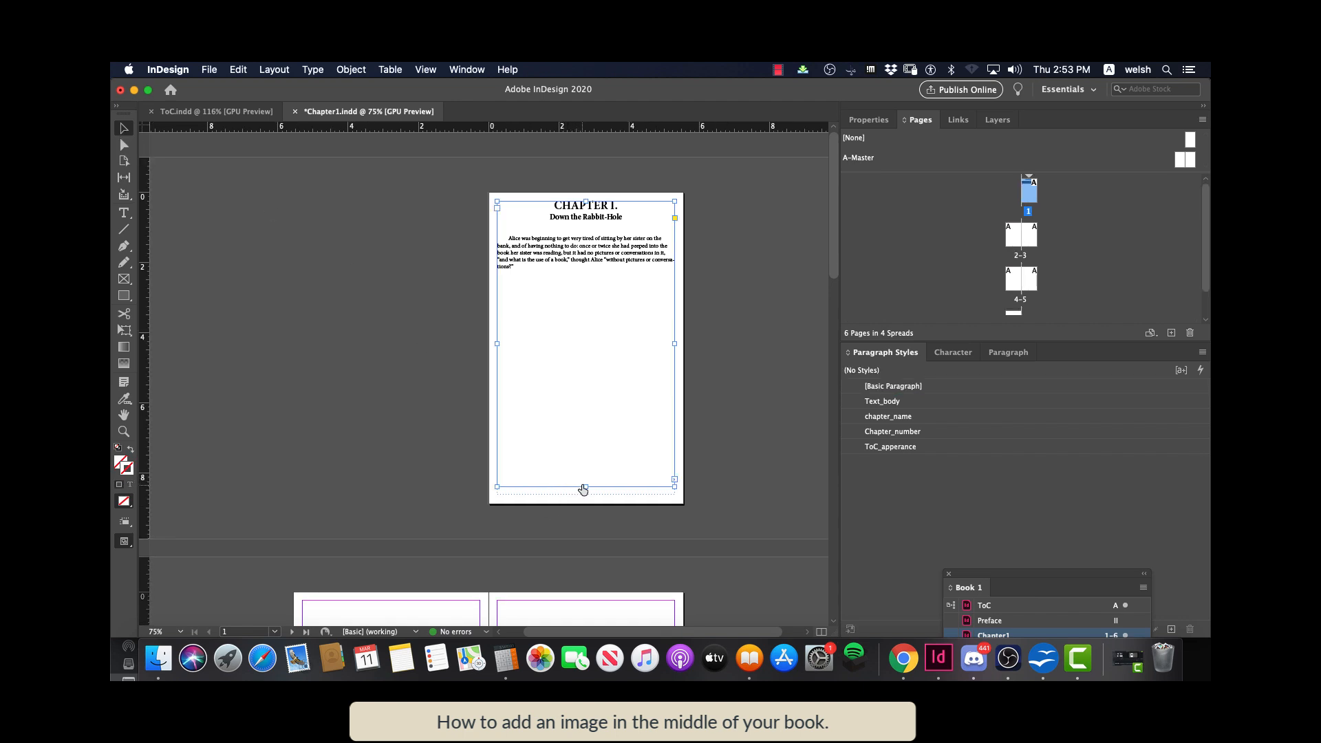
{"action": "left_click_drag", "start_coordinate": [585, 488], "coordinate": [603, 275]}
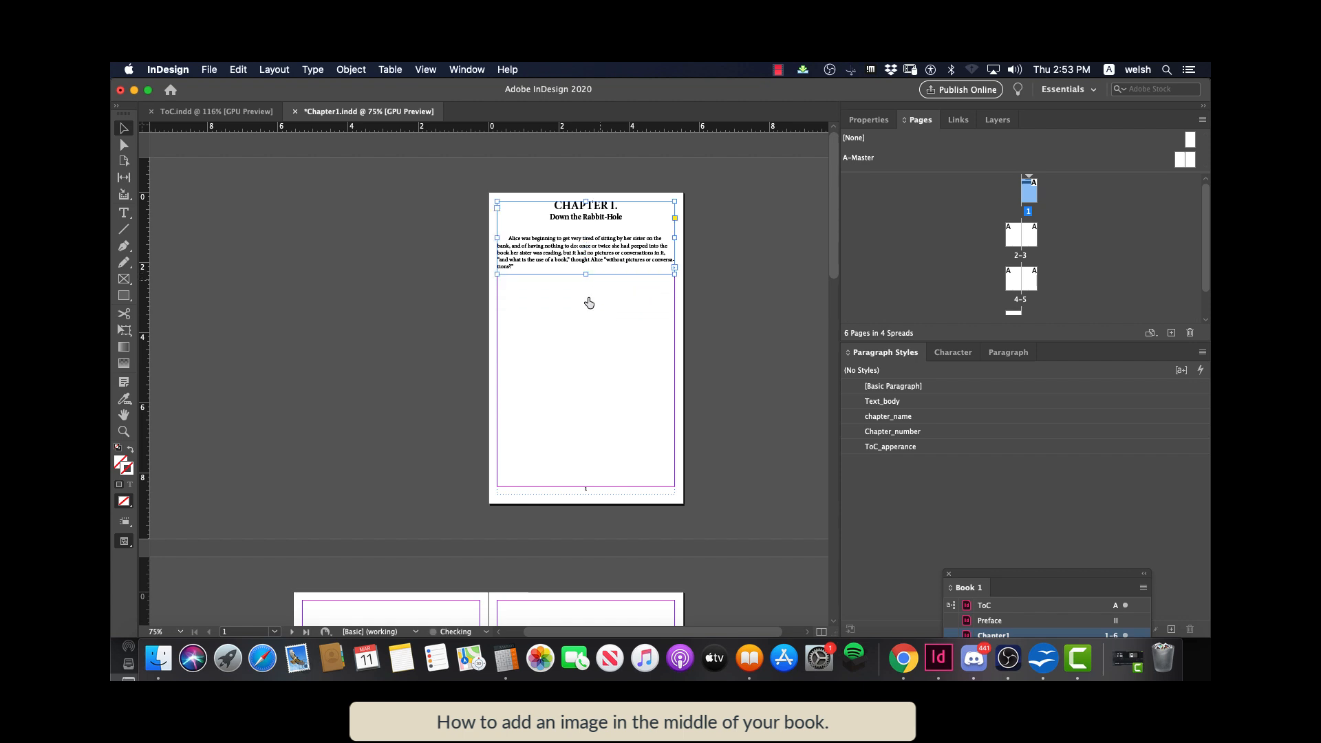
Check the following pages for leftover text, and extend page 1's text frame slightly downward to clear its overset text
{"action": "scroll", "coordinate": [554, 357], "scroll_direction": "down", "scroll_amount": 10}
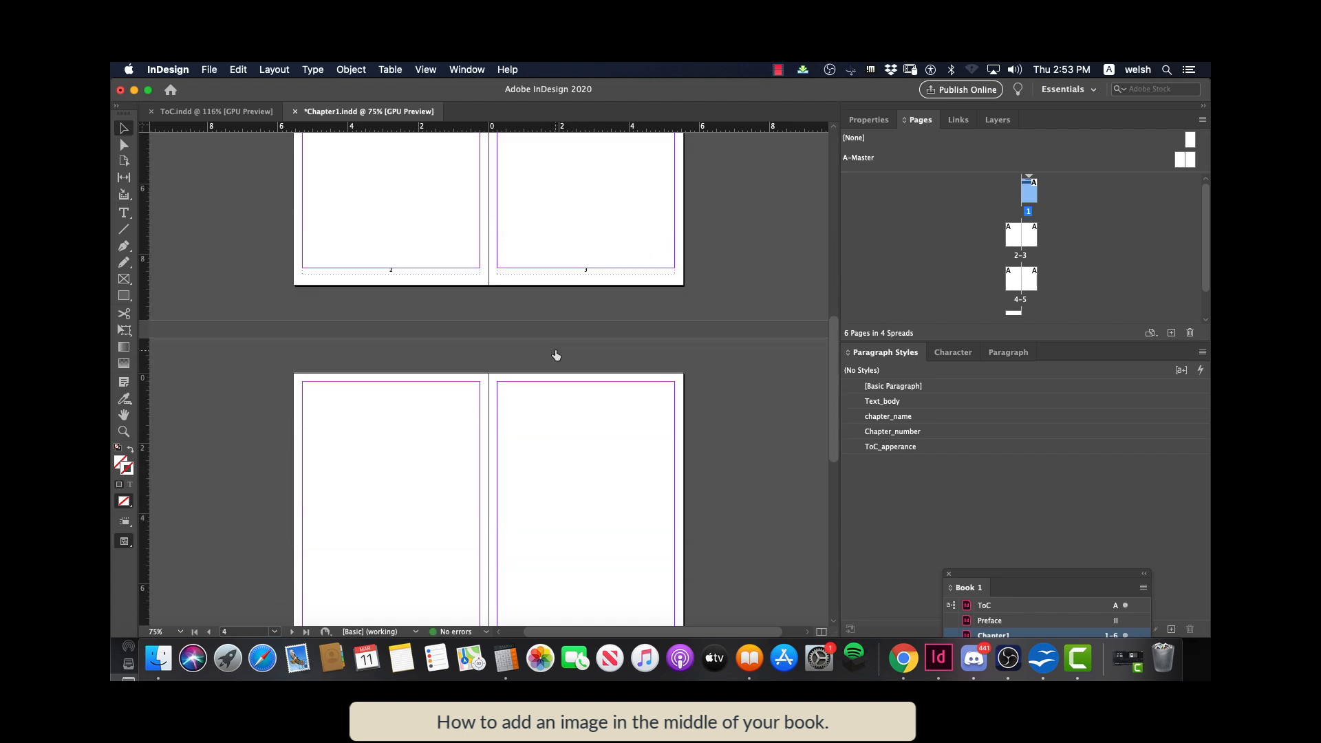
{"action": "left_click", "coordinate": [569, 271]}
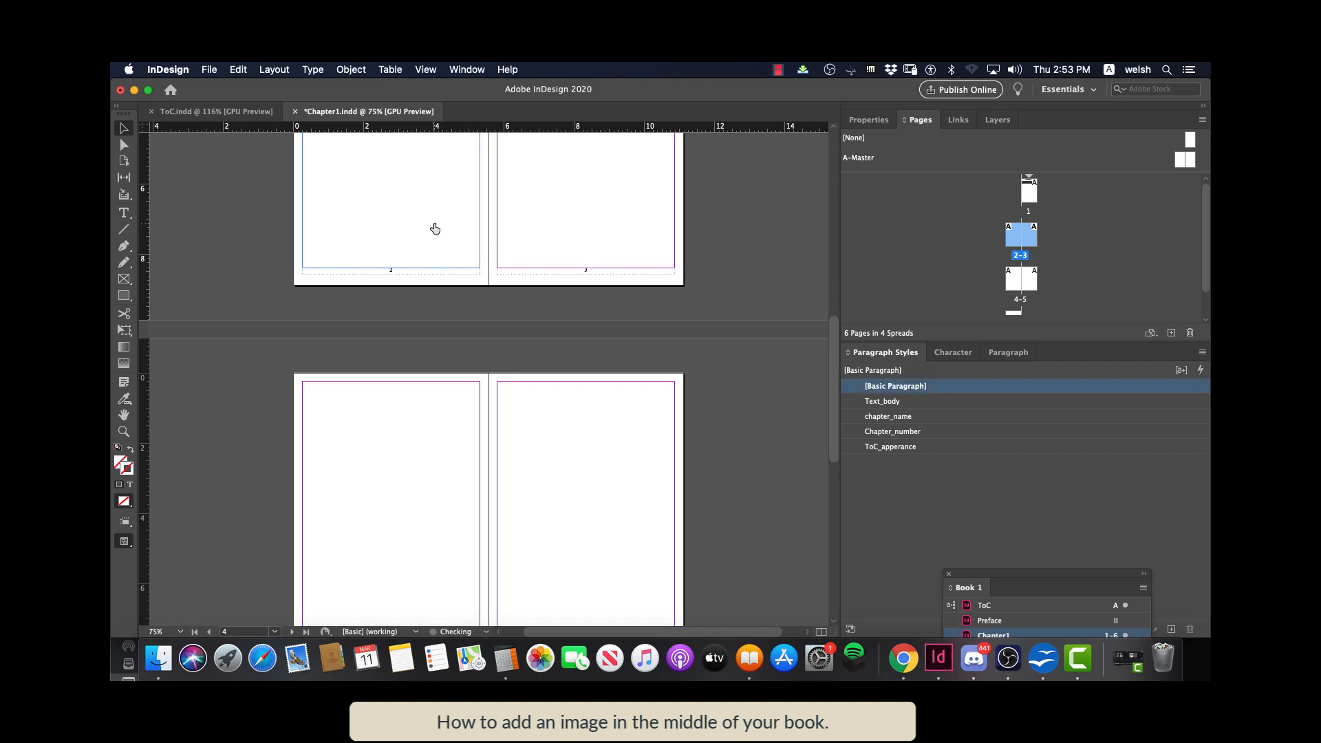
{"action": "left_click", "coordinate": [548, 419]}
{"action": "left_click", "coordinate": [432, 420]}
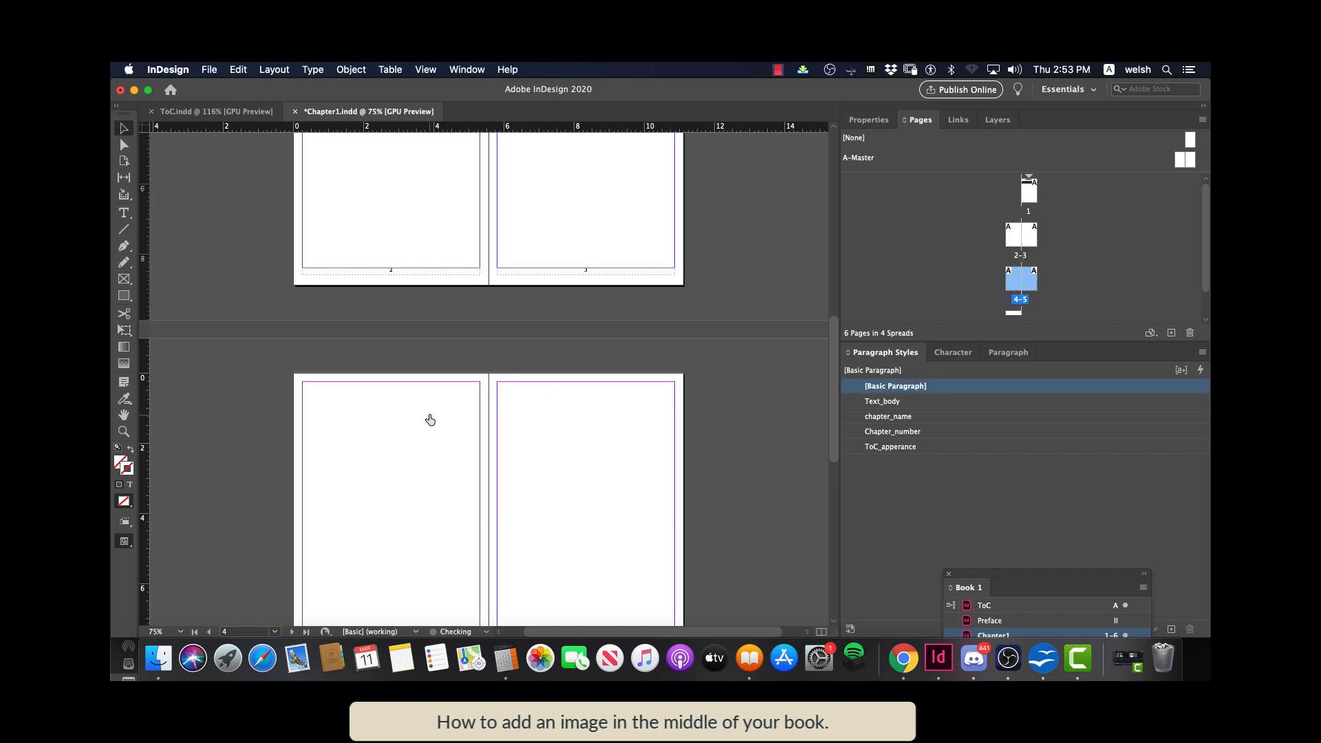
{"action": "scroll", "coordinate": [516, 417], "scroll_direction": "down", "scroll_amount": 10}
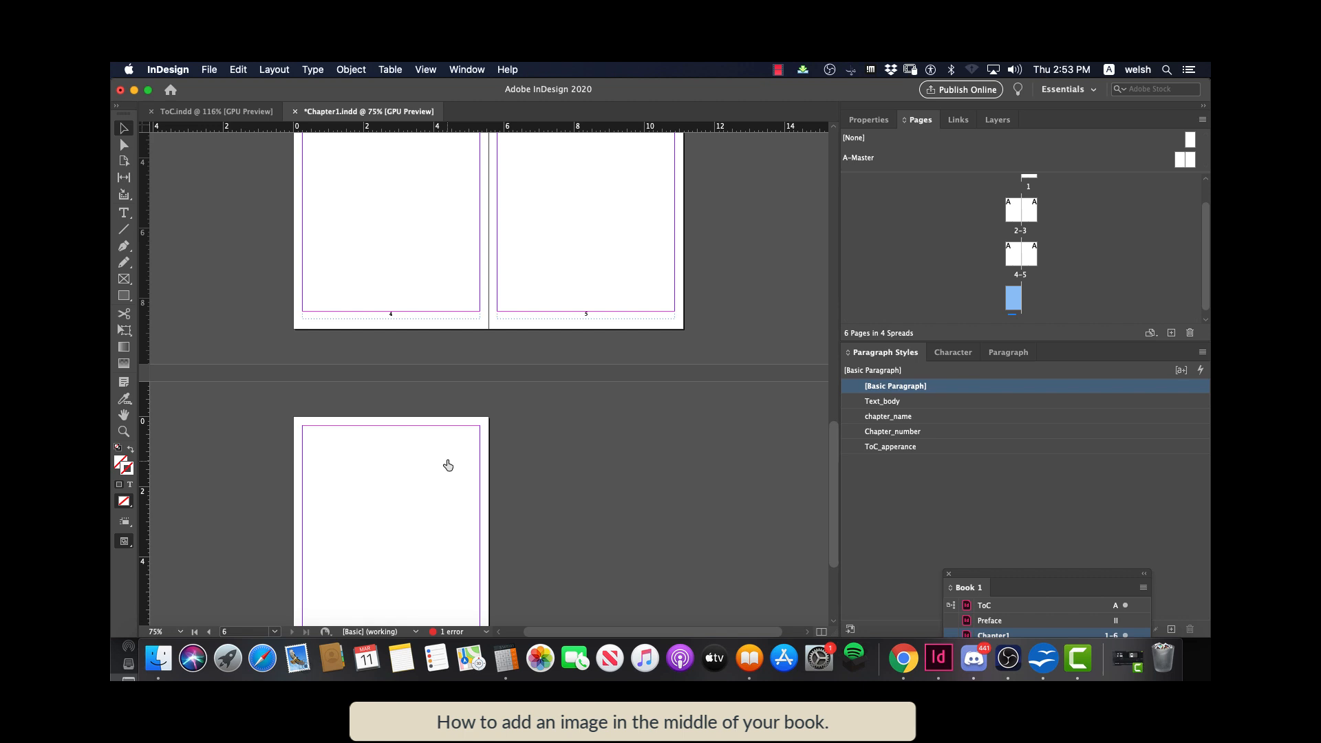
{"action": "scroll", "coordinate": [451, 444], "scroll_direction": "up", "scroll_amount": 10}
{"action": "scroll", "coordinate": [456, 431], "scroll_direction": "up", "scroll_amount": 5}
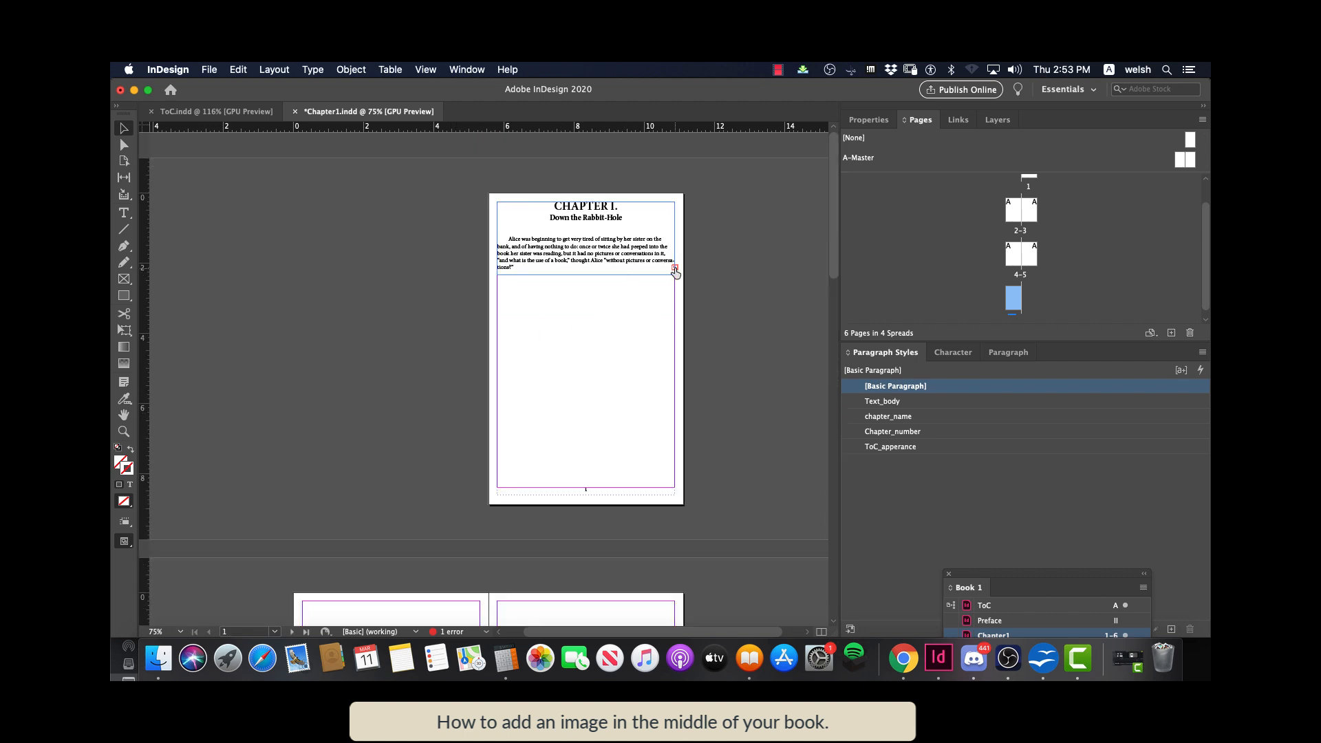
{"action": "left_click", "coordinate": [596, 277]}
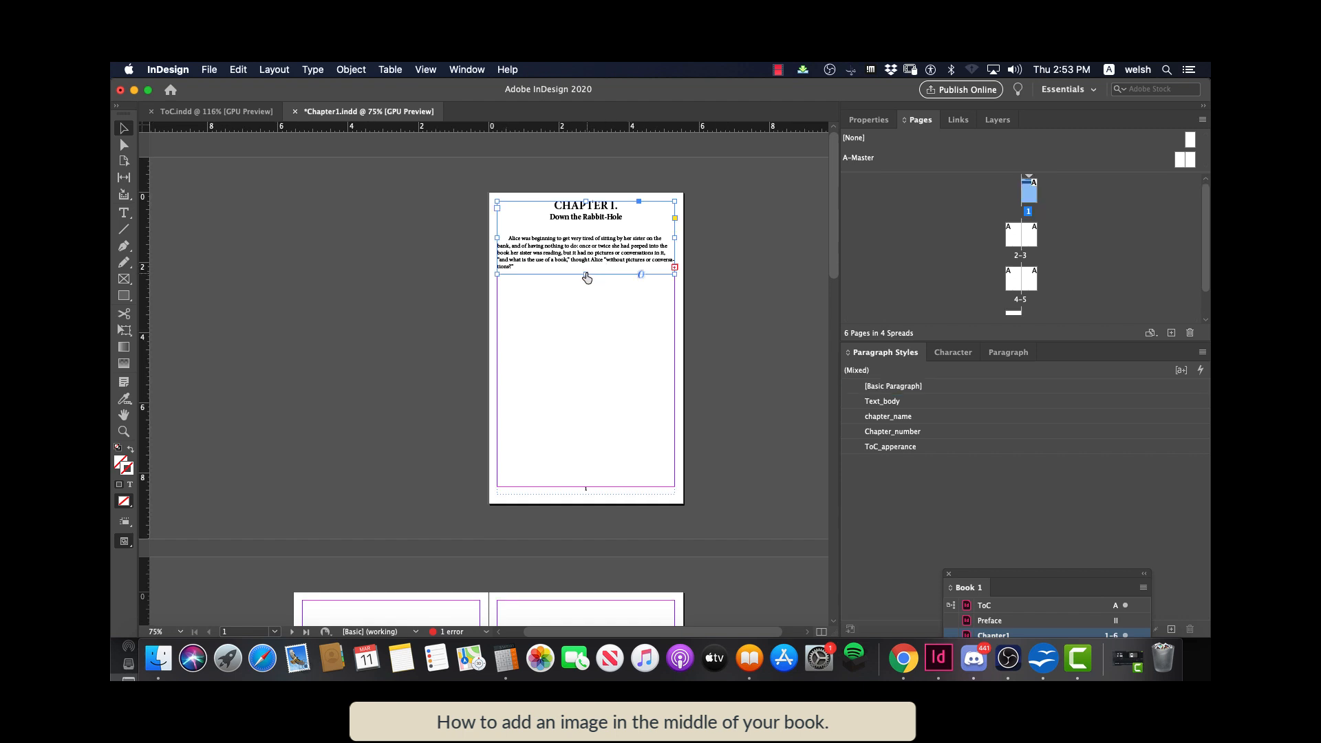
{"action": "left_click_drag", "start_coordinate": [586, 278], "coordinate": [587, 284]}
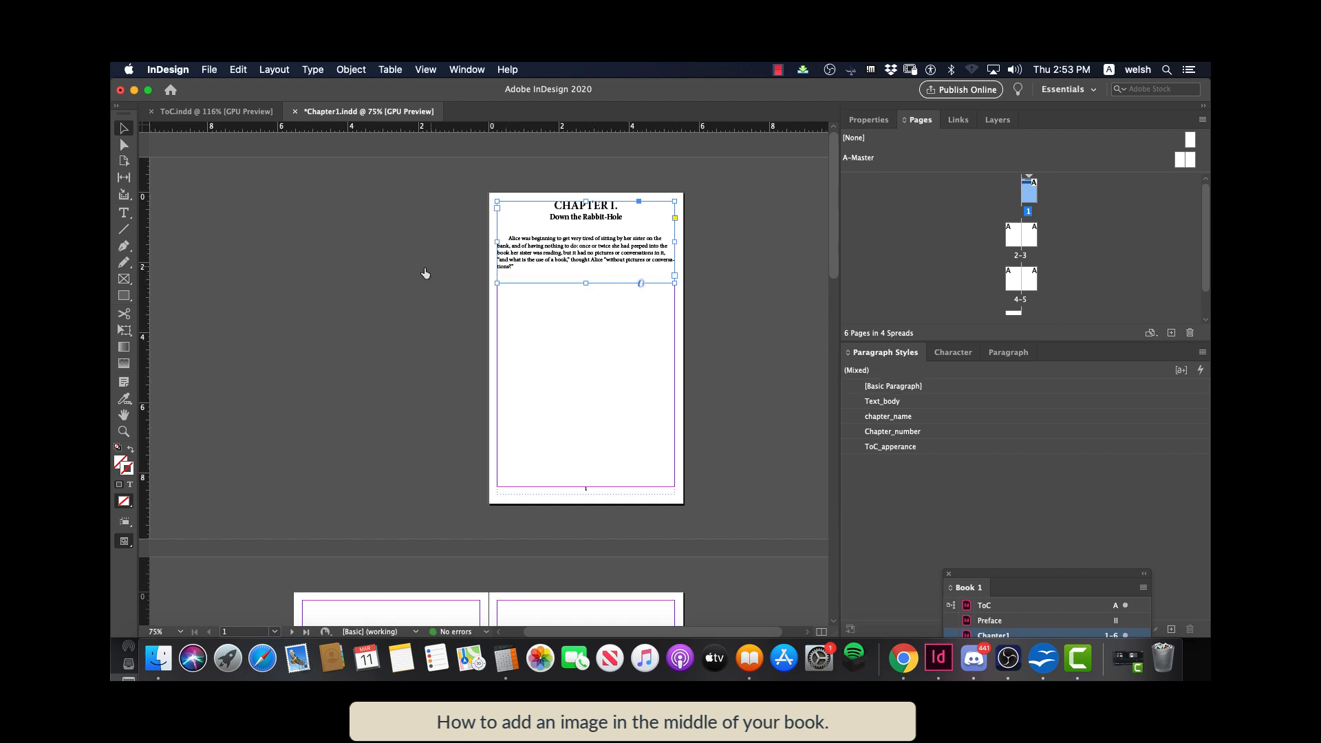
Draw a second text frame on page 1 down to the bottom margin, leaving a gap below the first frame, and paste the cut text into it
{"action": "left_click", "coordinate": [124, 212]}
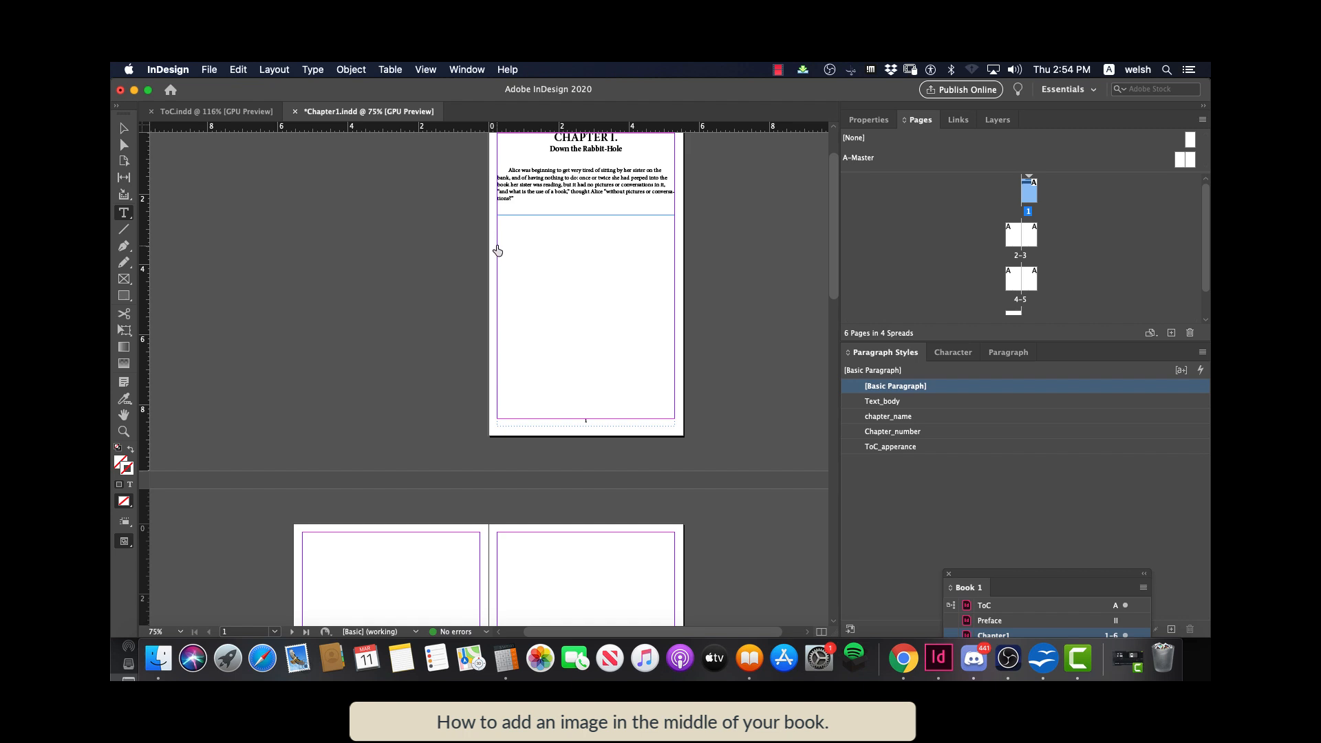
{"action": "left_click_drag", "start_coordinate": [496, 245], "coordinate": [675, 420]}
{"action": "left_click", "coordinate": [239, 69]}
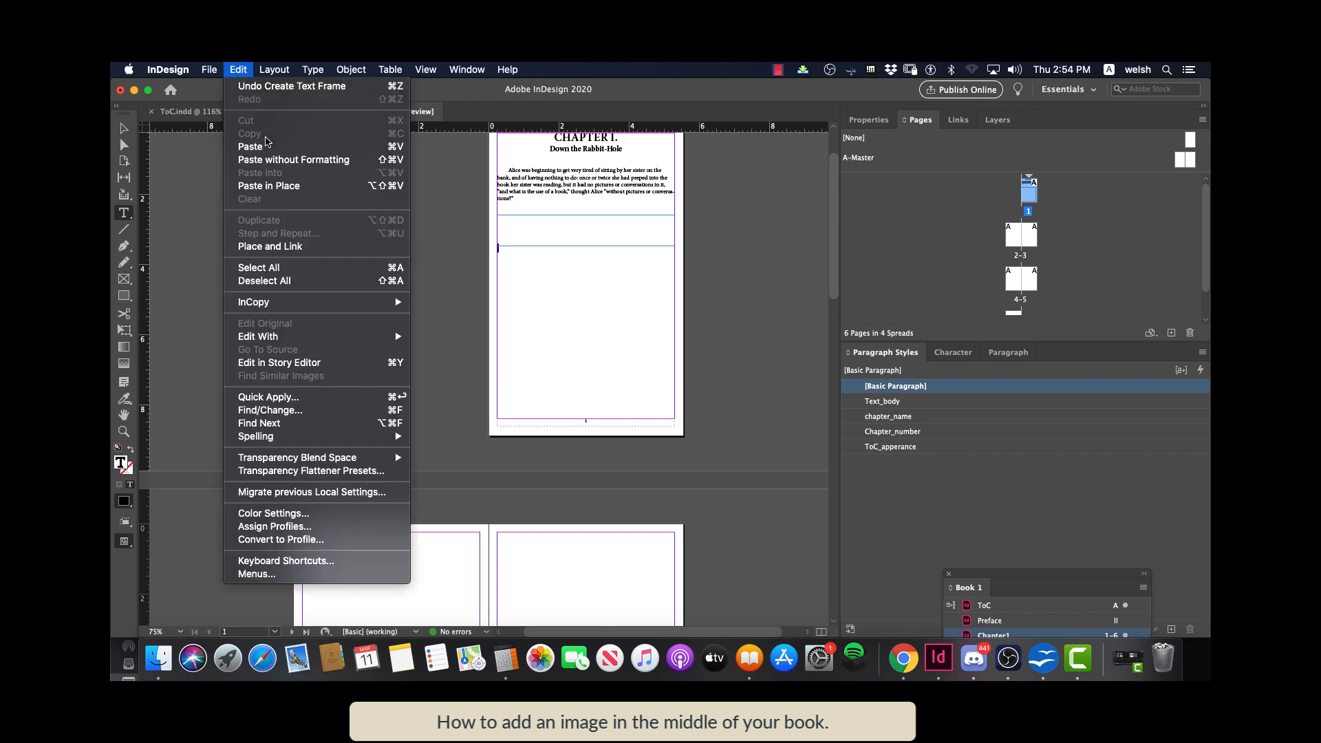
{"action": "left_click", "coordinate": [251, 146]}
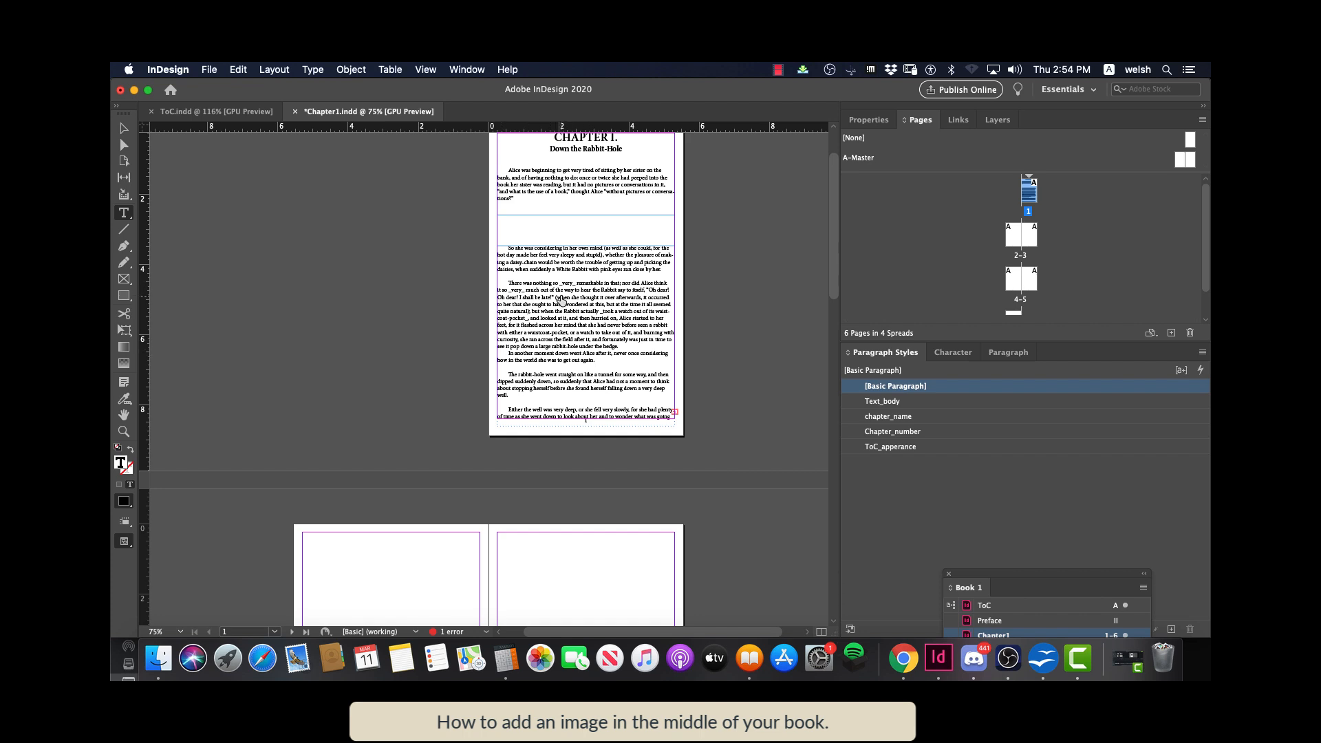
Autoflow the overset text from page 1's second frame through the remaining pages, starting at page 2's upper margin corner, and check the pages
{"action": "scroll", "coordinate": [581, 344], "scroll_direction": "down", "scroll_amount": 1}
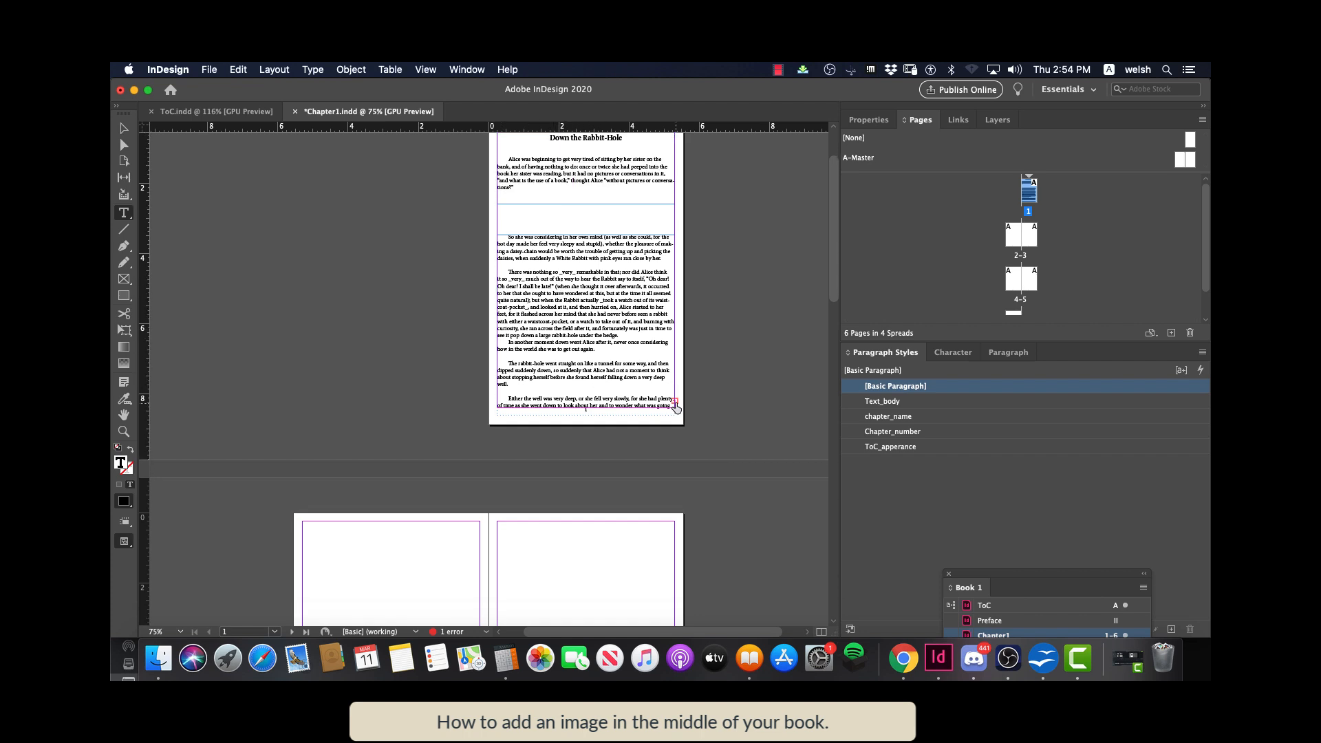
{"action": "scroll", "coordinate": [481, 365], "scroll_direction": "down", "scroll_amount": 5}
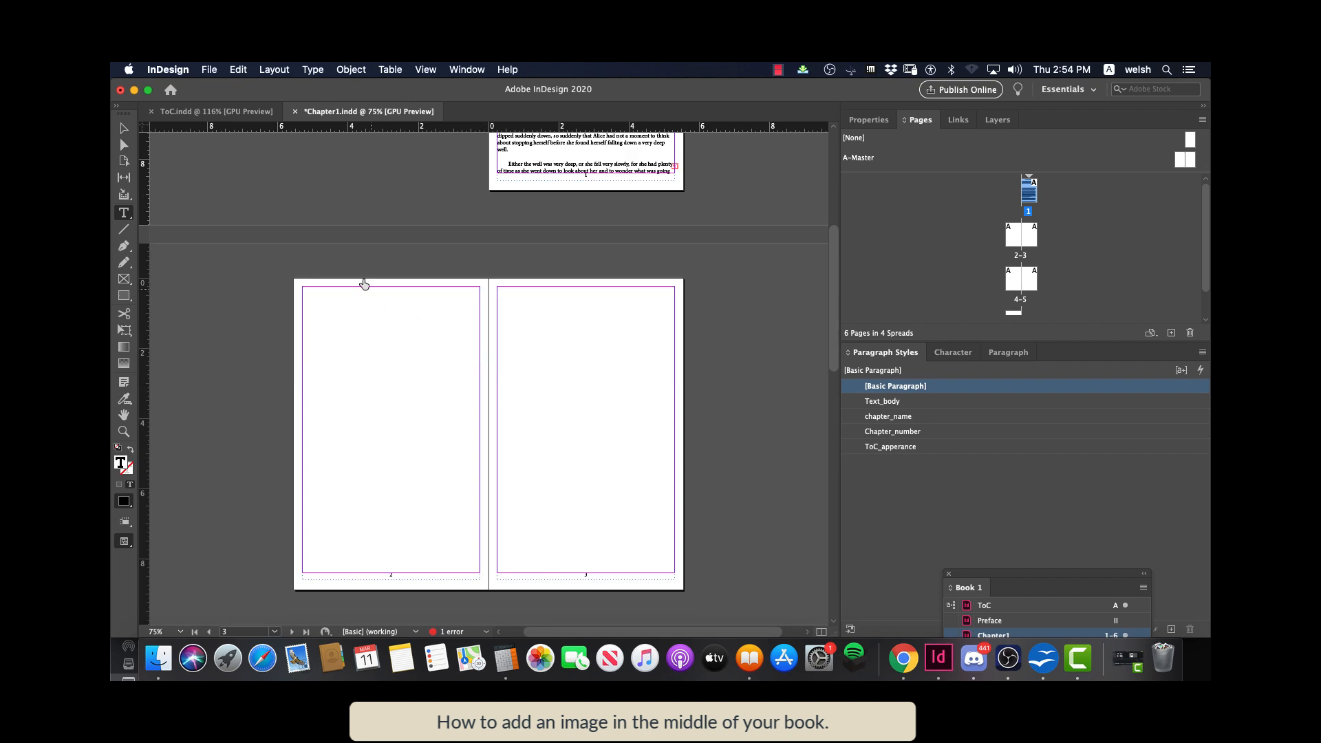
{"action": "left_click", "coordinate": [675, 167]}
{"action": "left_click", "coordinate": [304, 292], "text": "shift"}
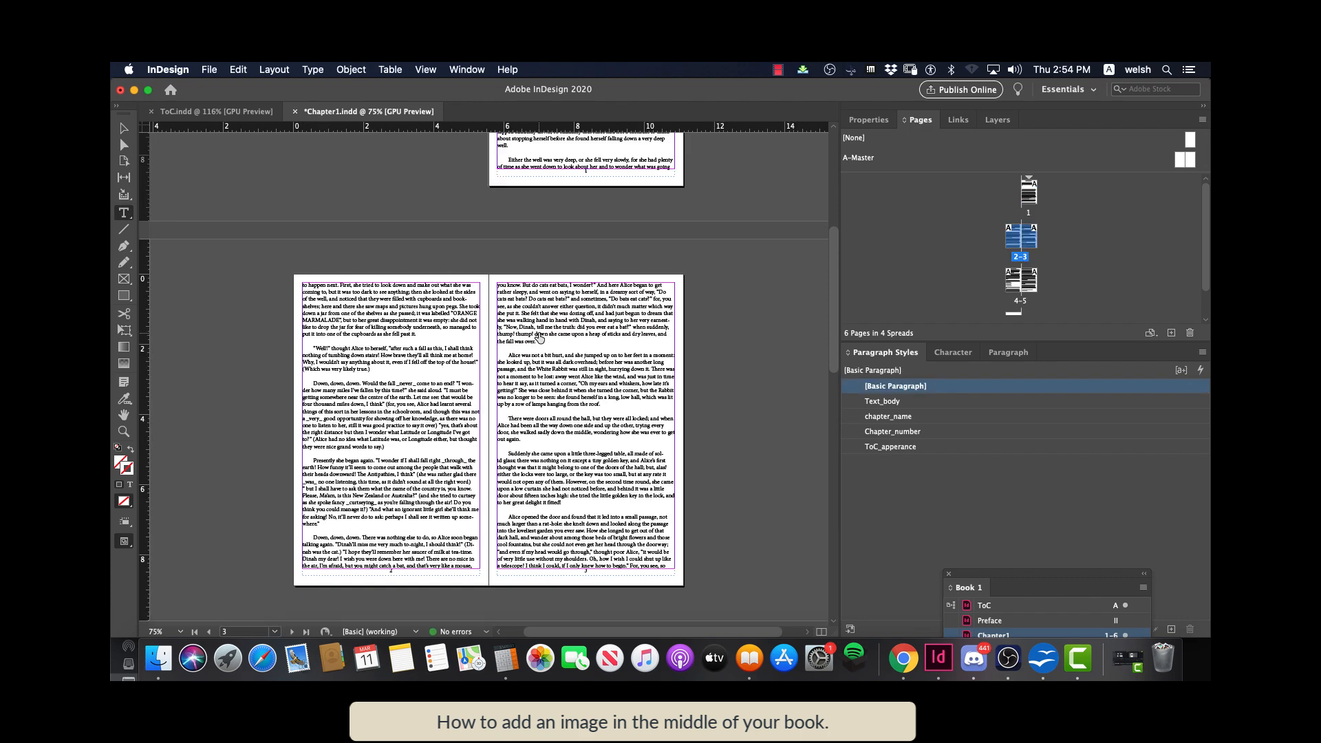
{"action": "scroll", "coordinate": [540, 338], "scroll_direction": "down", "scroll_amount": 5}
{"action": "scroll", "coordinate": [540, 337], "scroll_direction": "down", "scroll_amount": 5}
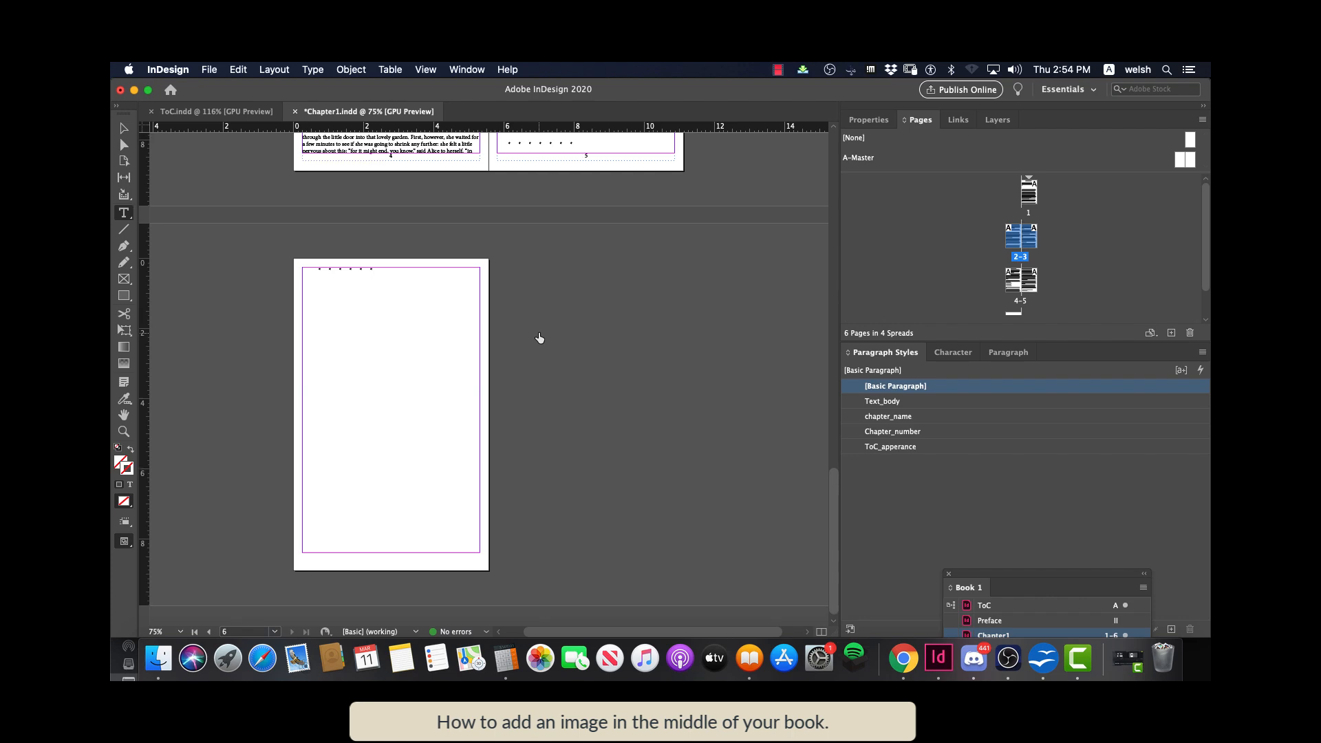
{"action": "scroll", "coordinate": [538, 337], "scroll_direction": "up", "scroll_amount": 2}
{"action": "scroll", "coordinate": [539, 337], "scroll_direction": "up", "scroll_amount": 10}
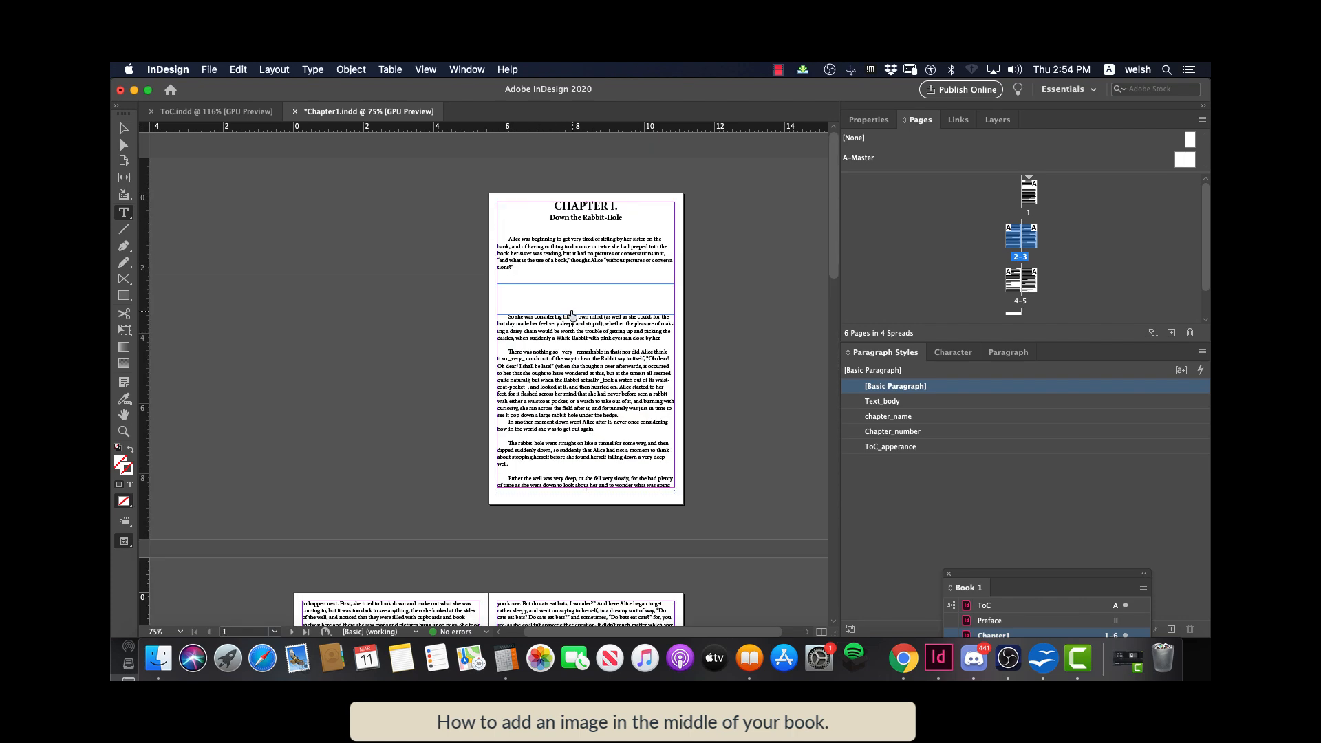
Lower the upper edge of page 1's second text frame to widen the gap between the frames, and check the text on the following pages
{"action": "left_click", "coordinate": [131, 129]}
{"action": "left_click", "coordinate": [589, 327]}
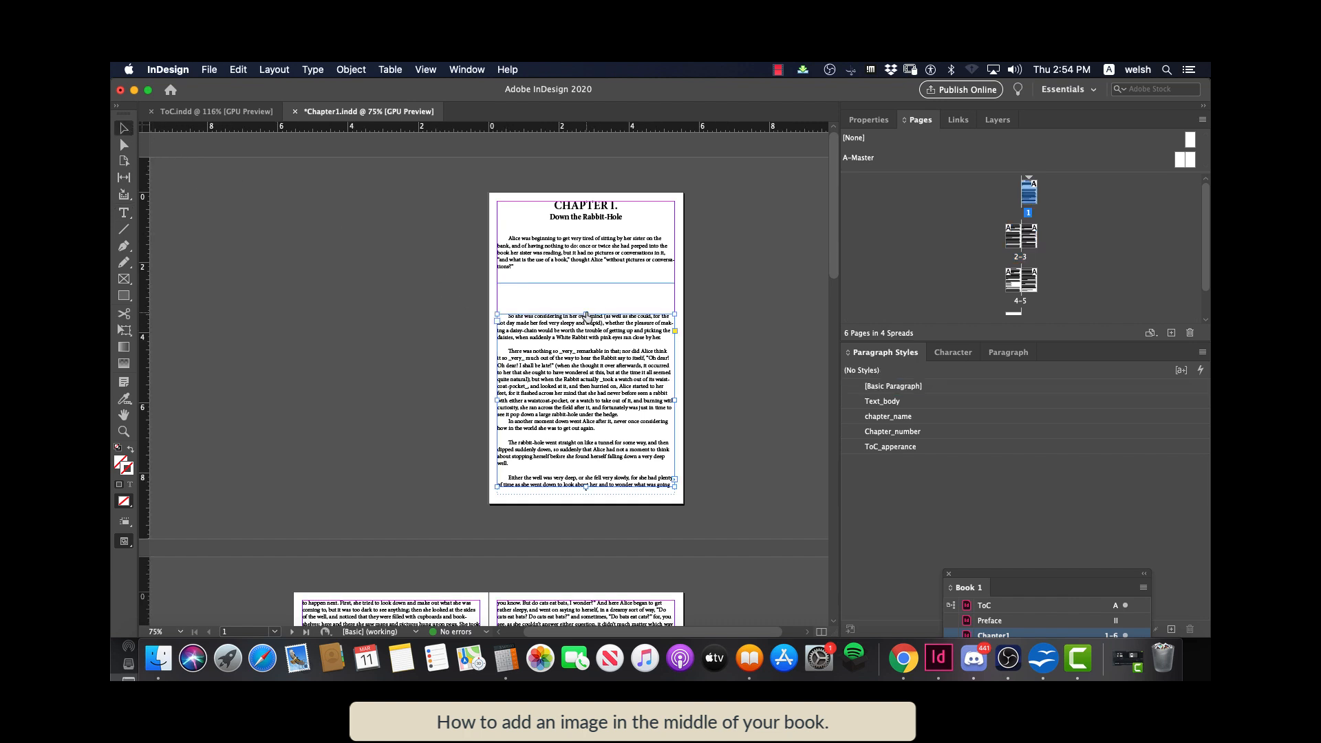
{"action": "left_click_drag", "start_coordinate": [585, 315], "coordinate": [588, 351]}
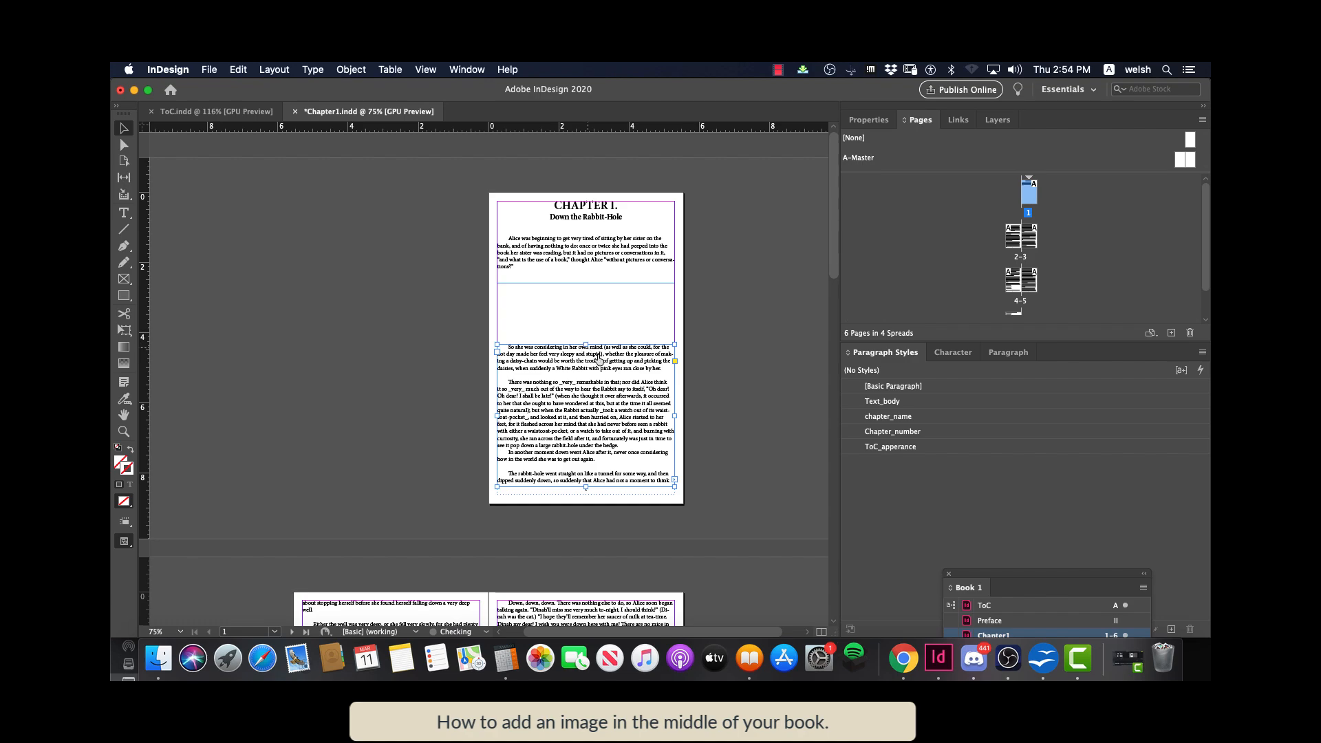
{"action": "scroll", "coordinate": [601, 362], "scroll_direction": "down", "scroll_amount": 8}
{"action": "scroll", "coordinate": [601, 363], "scroll_direction": "down", "scroll_amount": 10}
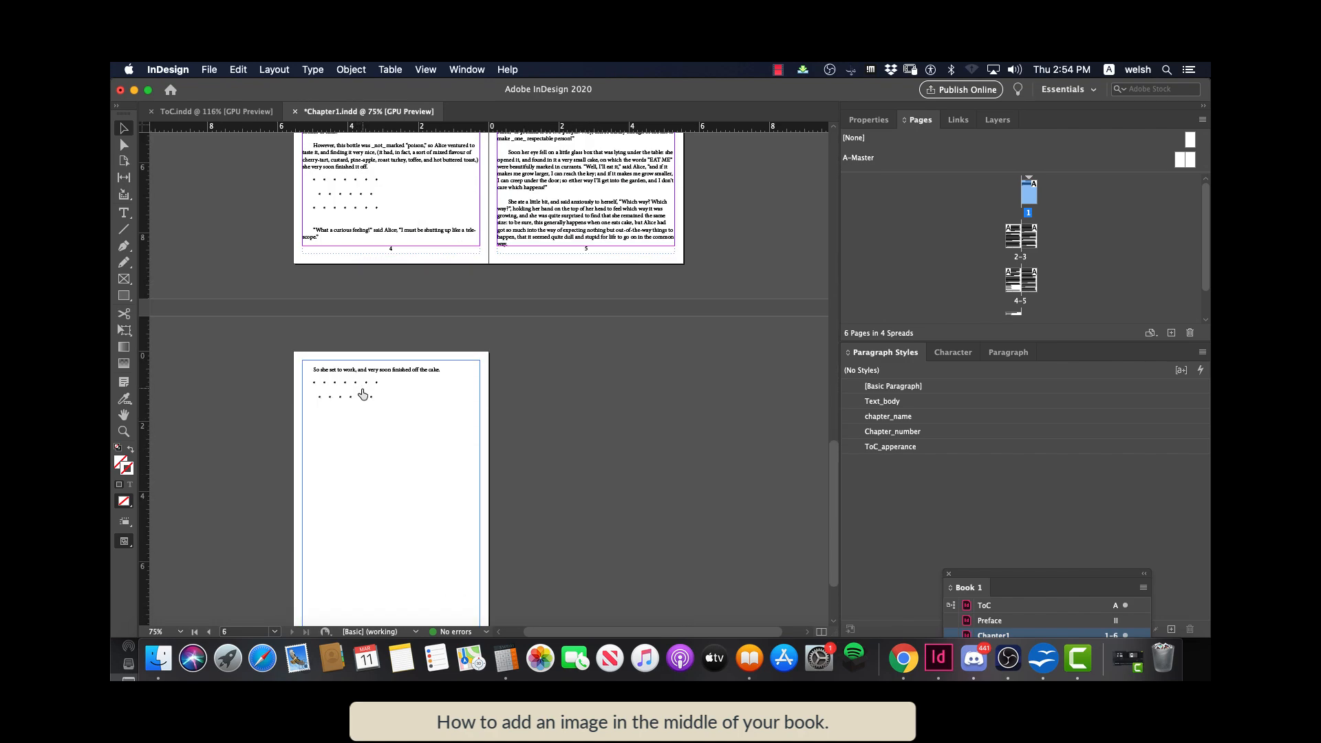
{"action": "scroll", "coordinate": [365, 393], "scroll_direction": "up", "scroll_amount": 15}
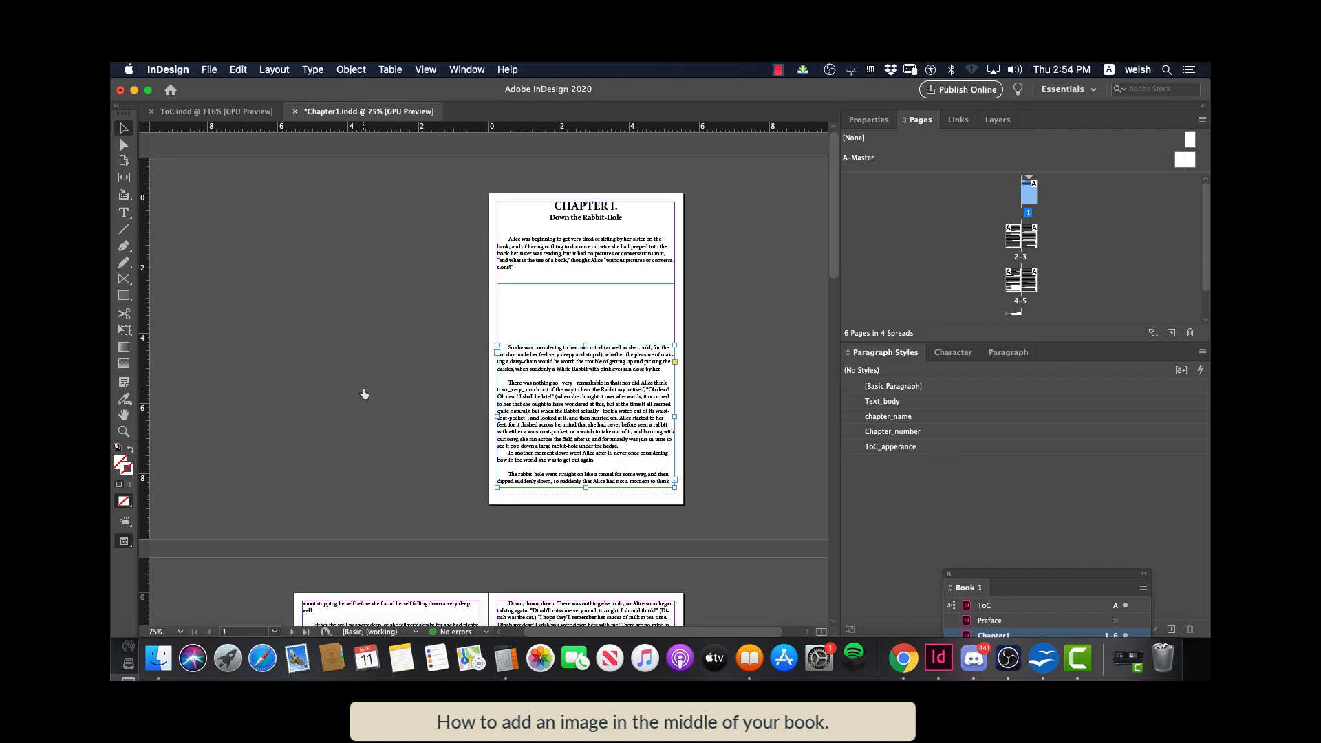
{"action": "left_click_drag", "start_coordinate": [585, 346], "coordinate": [586, 361]}
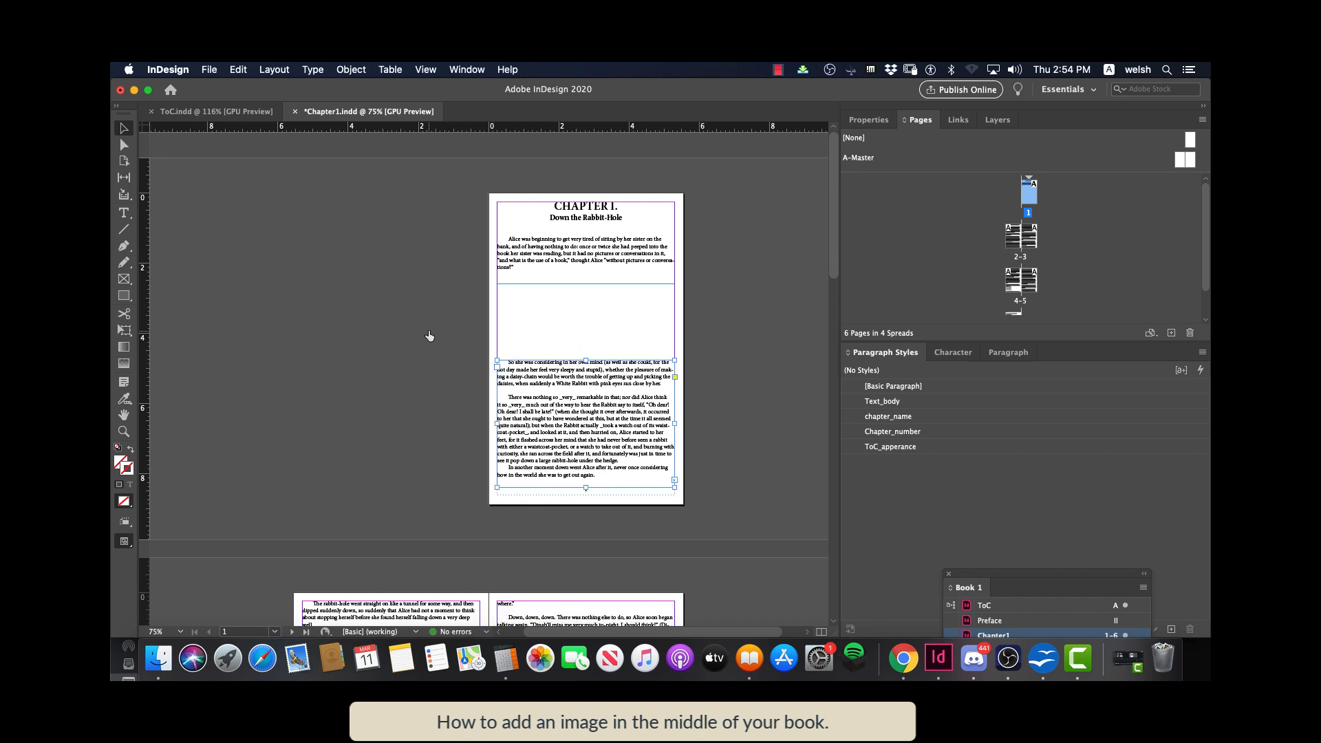
Place girl-29409_960_720.png on the pasteboard beside page 1 with the default PNG import options
{"action": "left_click", "coordinate": [209, 69]}
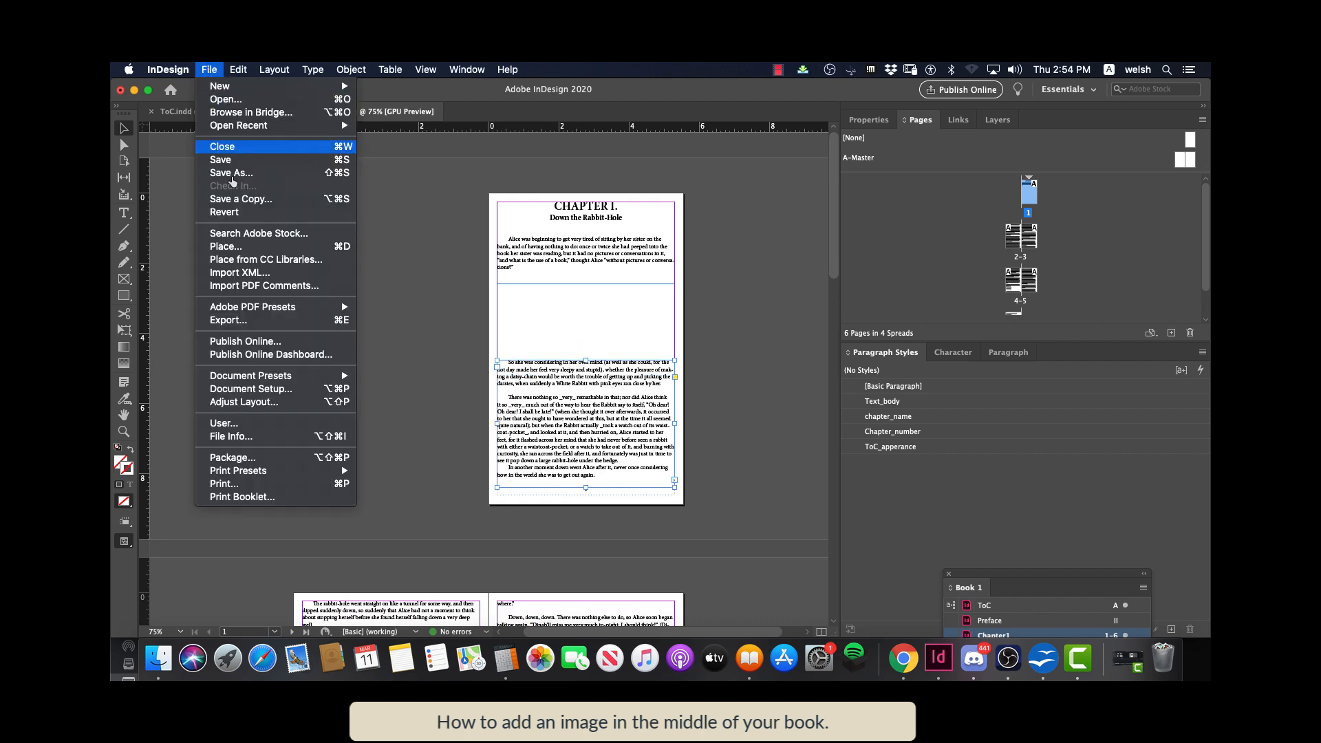
{"action": "left_click", "coordinate": [229, 246]}
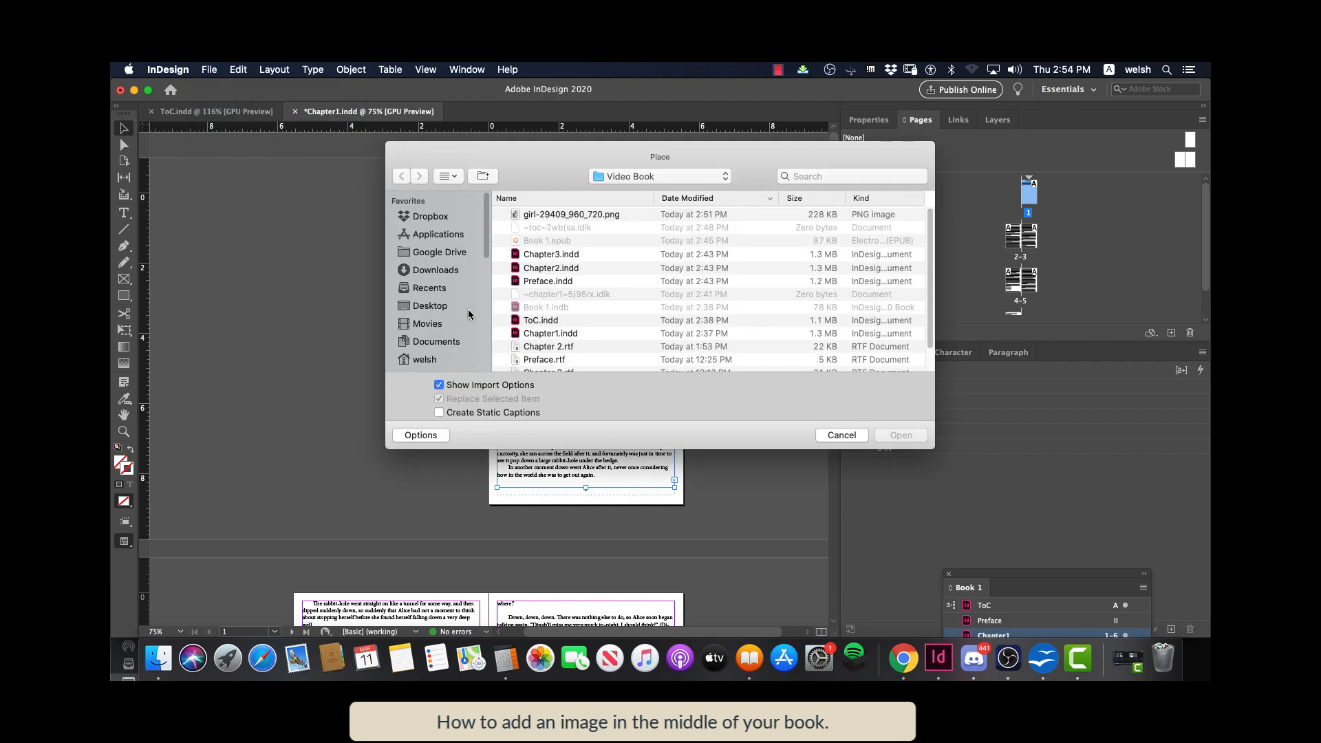
{"action": "left_click", "coordinate": [539, 218]}
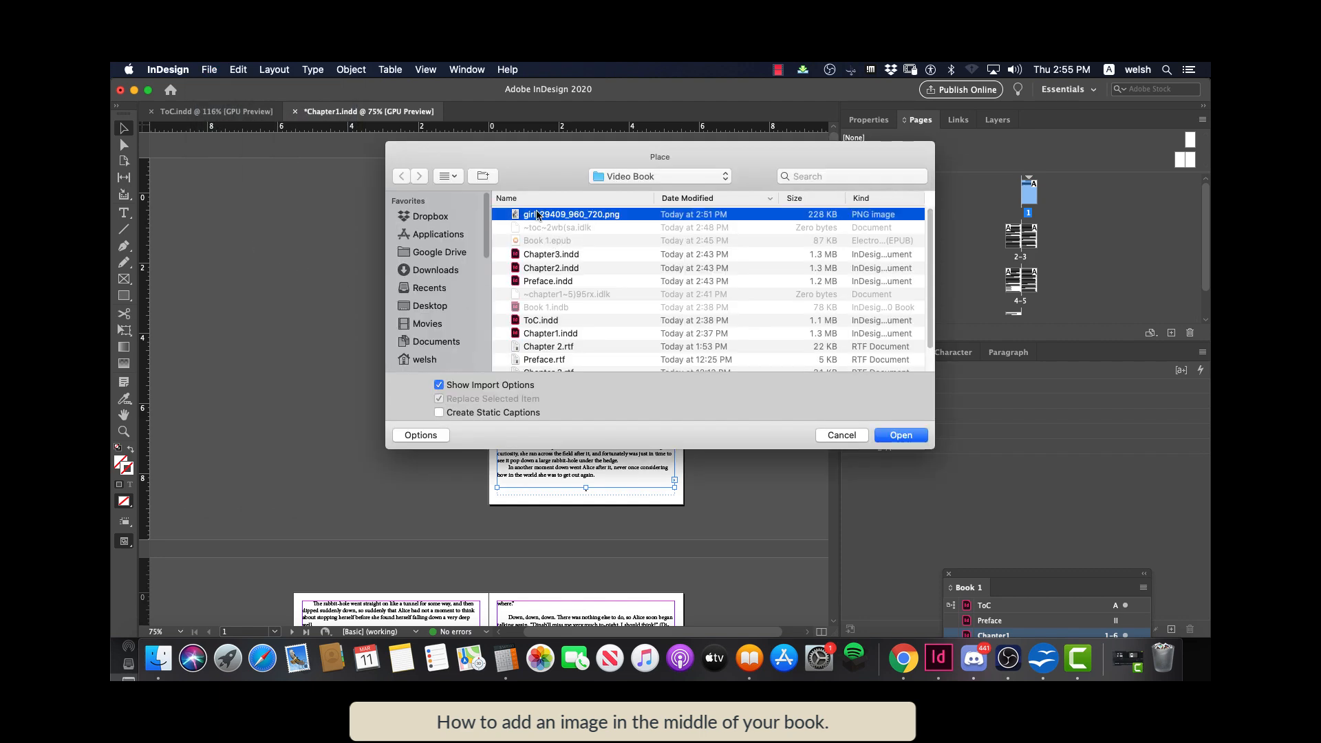
{"action": "left_click", "coordinate": [899, 436]}
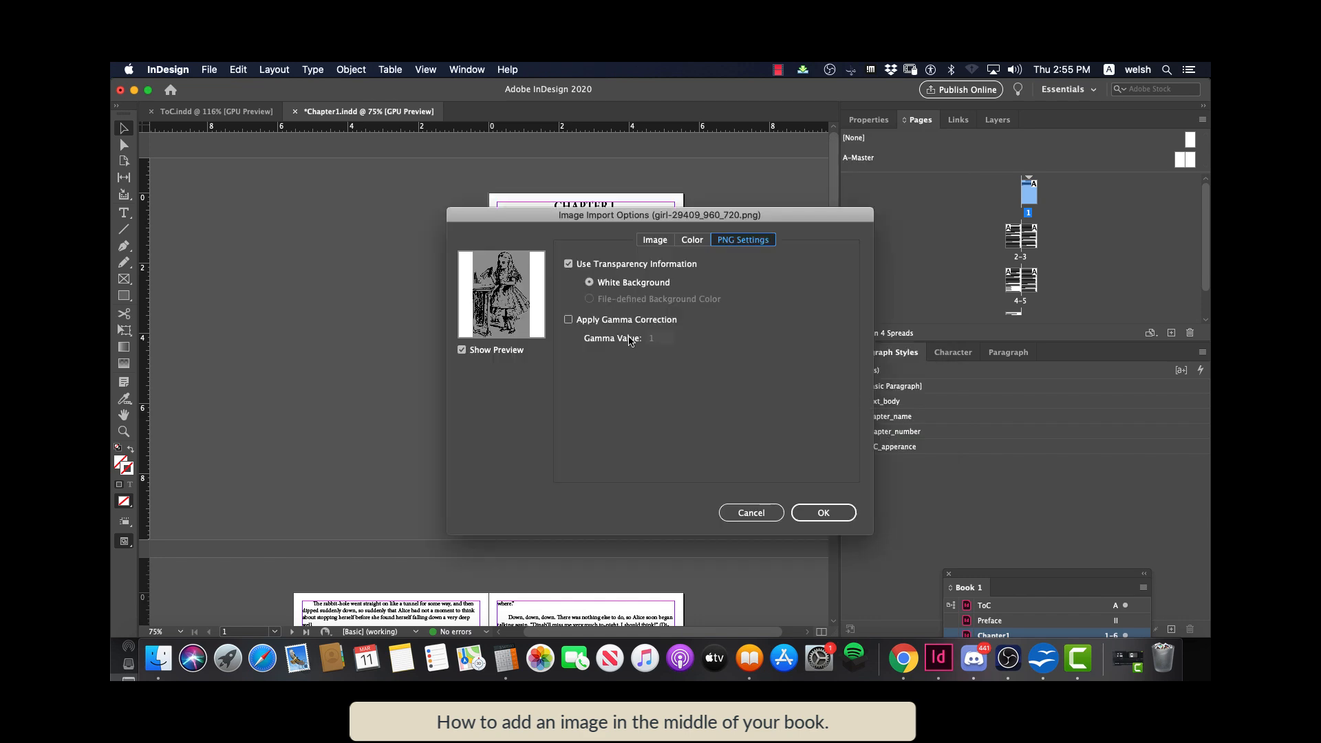
{"action": "left_click", "coordinate": [821, 513]}
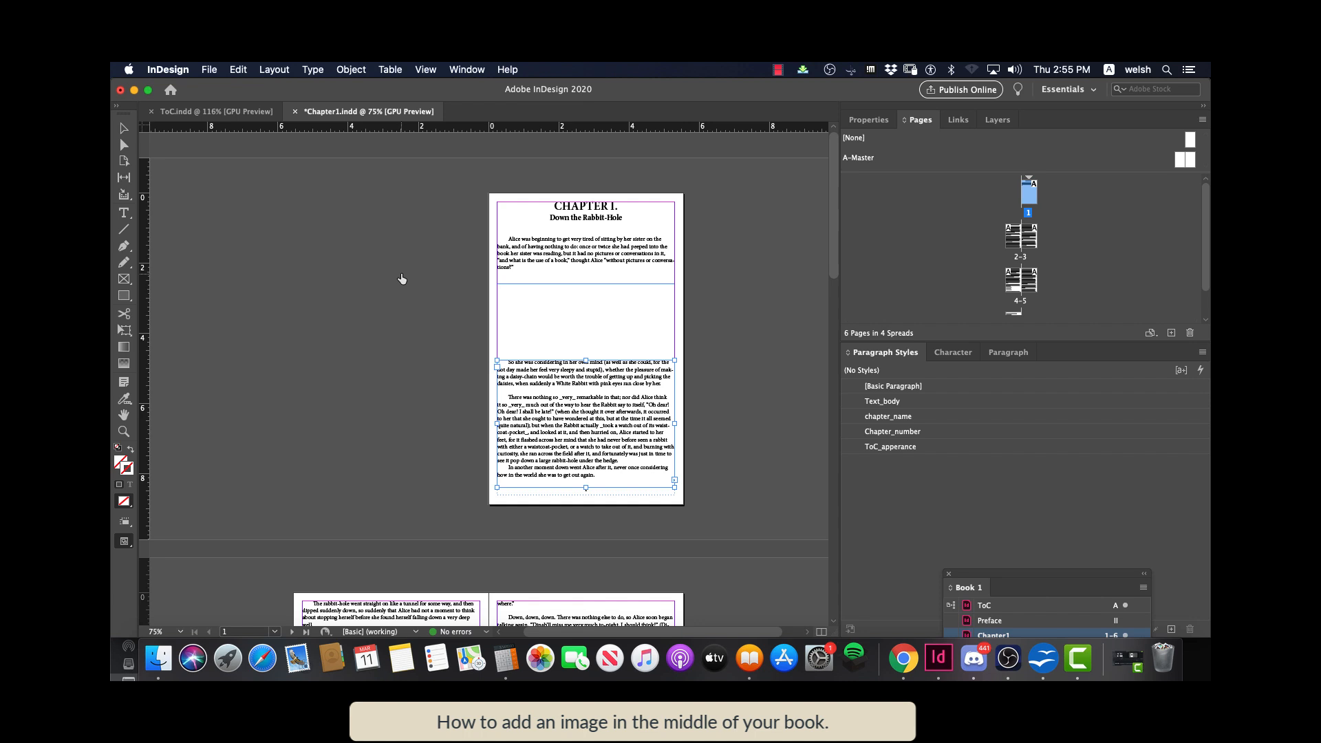
{"action": "left_click", "coordinate": [279, 242]}
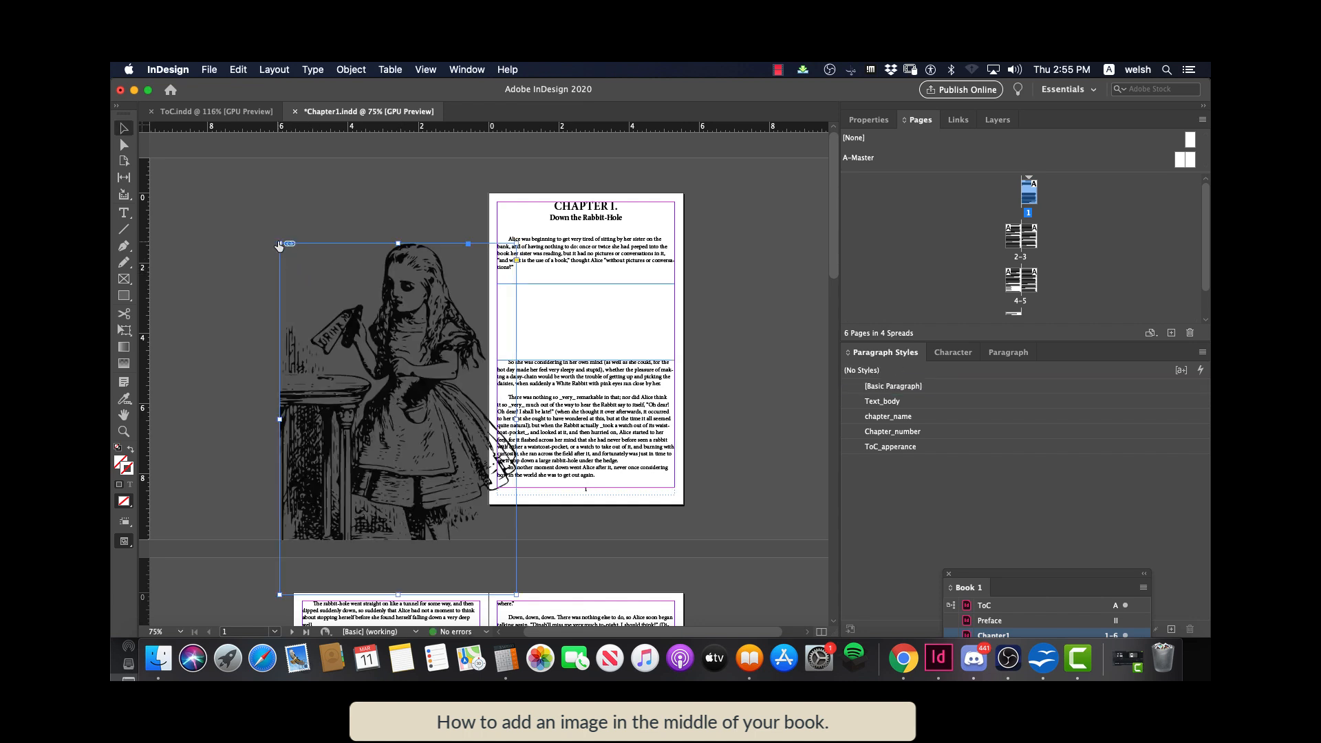
Shrink the image frame to about 1.39 by 2.06 in and move it into the gap between page 1's text frames
{"action": "left_click_drag", "start_coordinate": [281, 247], "coordinate": [467, 522]}
{"action": "left_click_drag", "start_coordinate": [498, 580], "coordinate": [569, 296]}
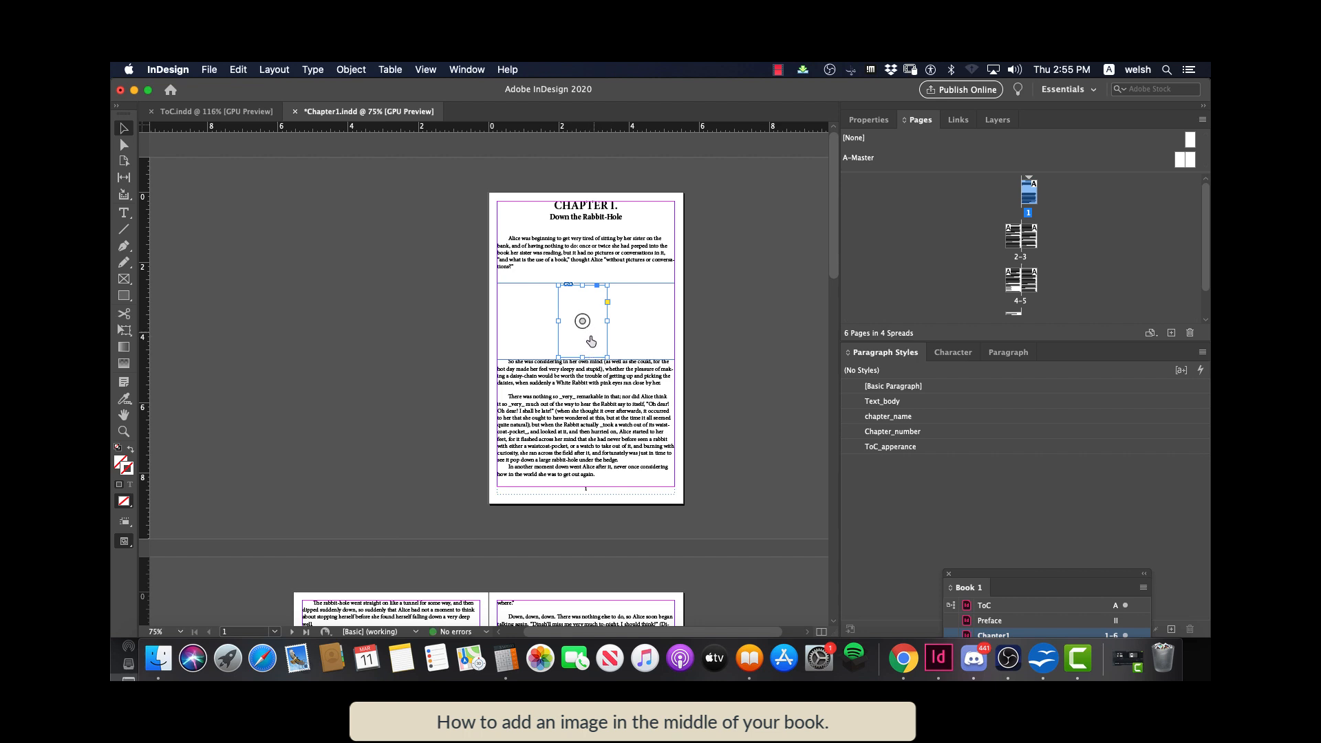
{"action": "left_click_drag", "start_coordinate": [589, 336], "coordinate": [588, 334]}
Fit the Alice image proportionally inside its frame
{"action": "left_click", "coordinate": [867, 121]}
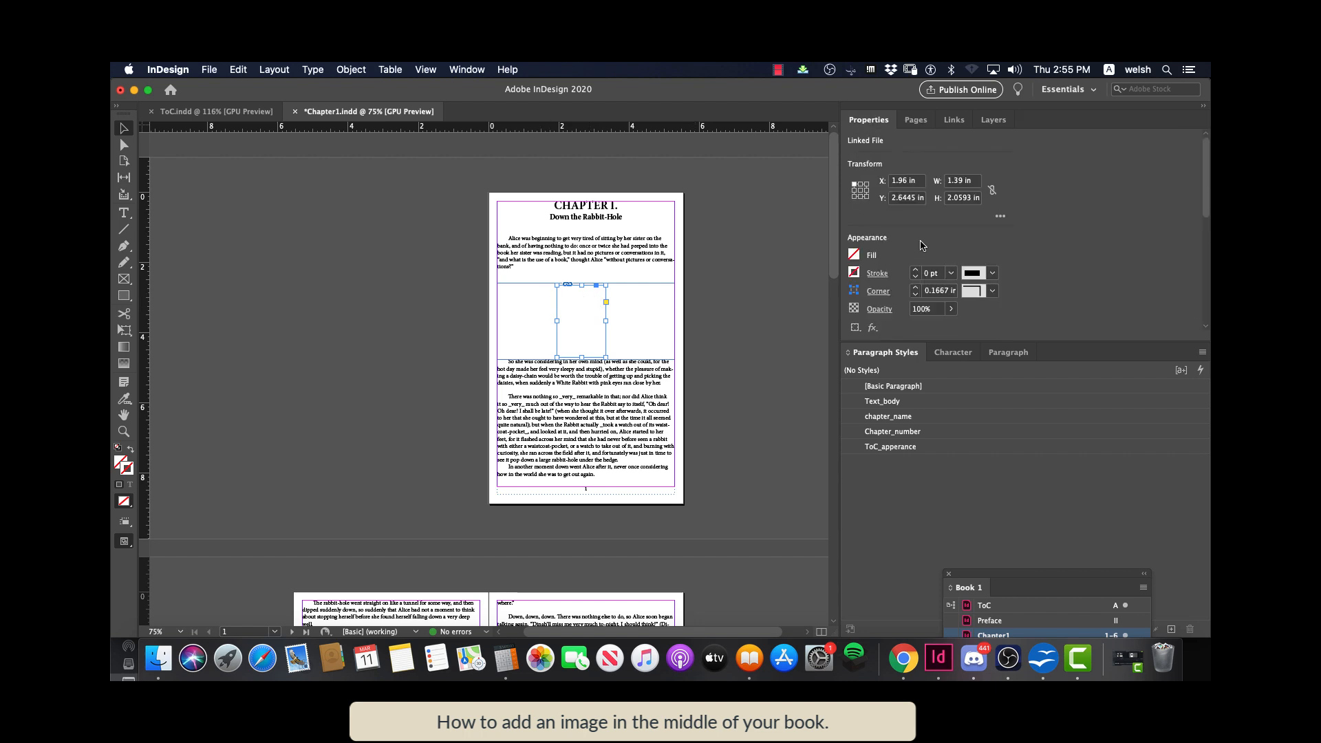
{"action": "scroll", "coordinate": [923, 245], "scroll_direction": "down", "scroll_amount": 5}
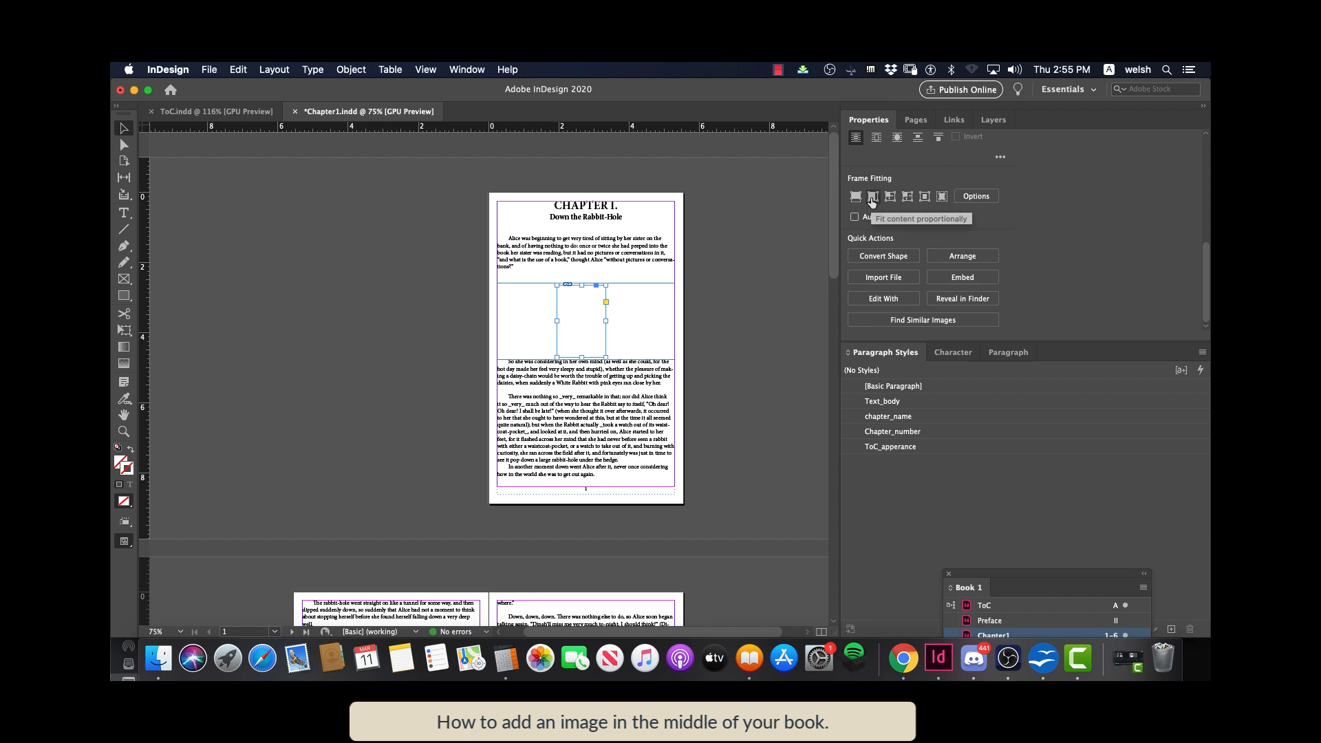
{"action": "left_click", "coordinate": [873, 198]}
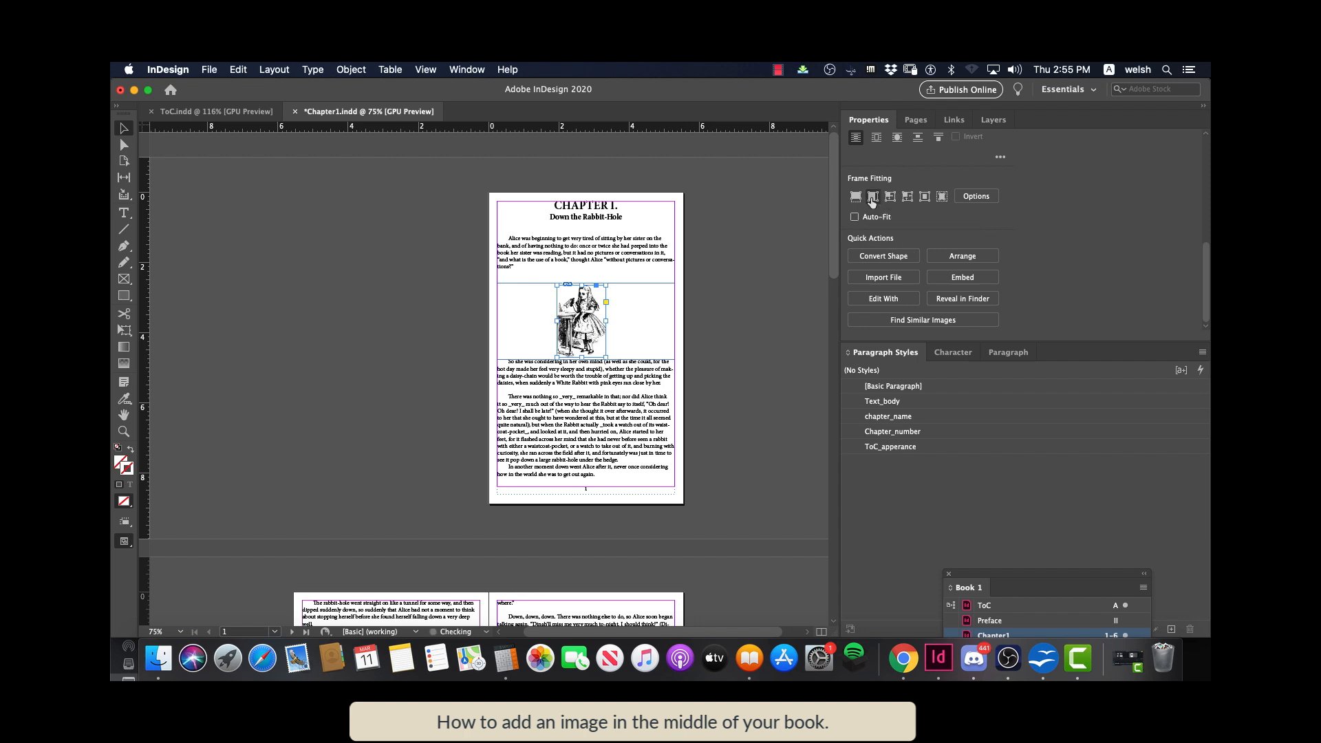
Centre the Alice image in the gap between the text frames, at about X 2 in and Y 2.625 in, and check it up close
{"action": "left_click", "coordinate": [640, 315]}
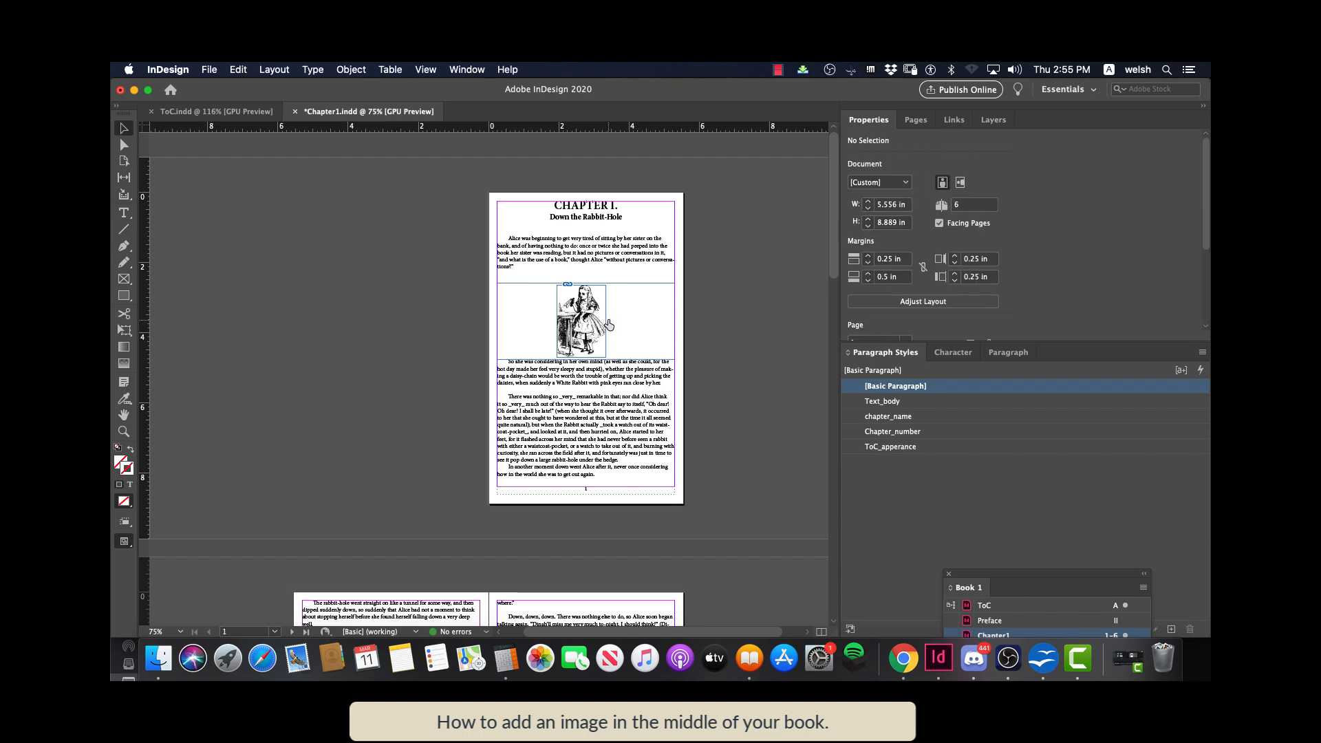
{"action": "left_click", "coordinate": [598, 337]}
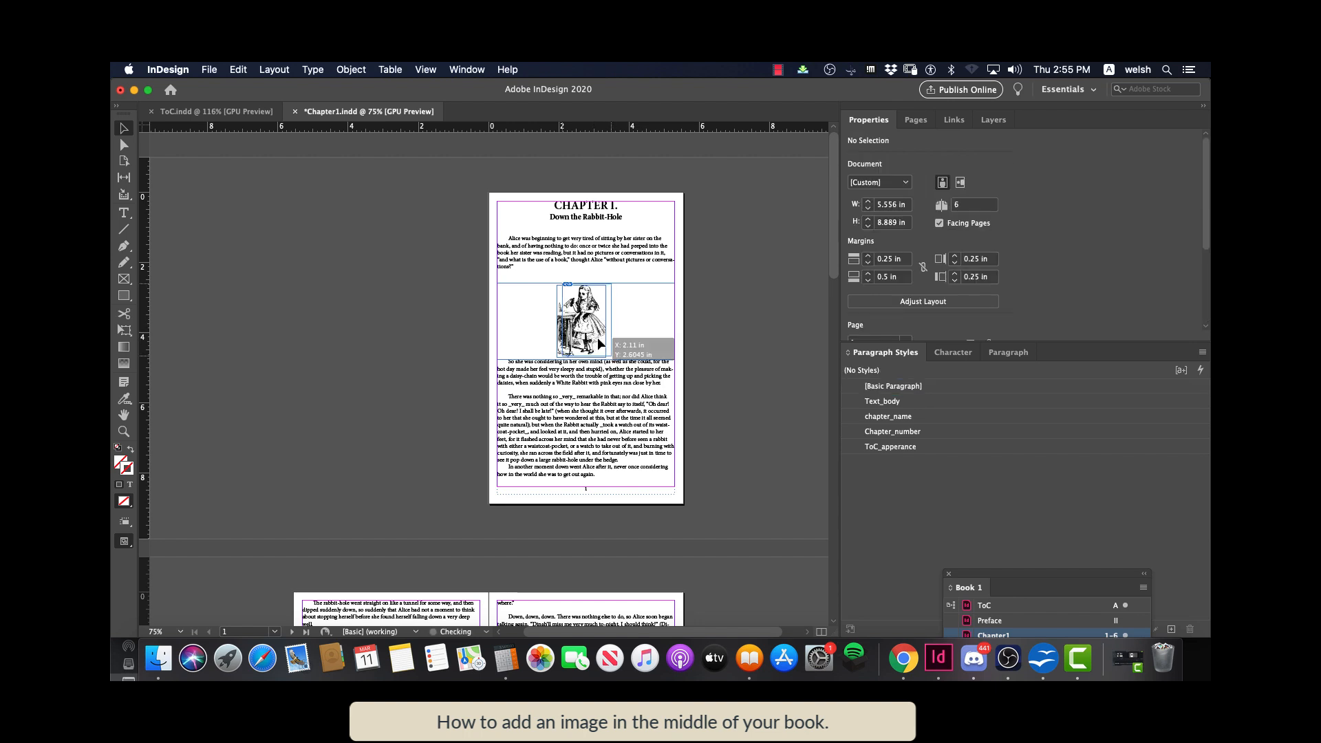
{"action": "left_click", "coordinate": [644, 343]}
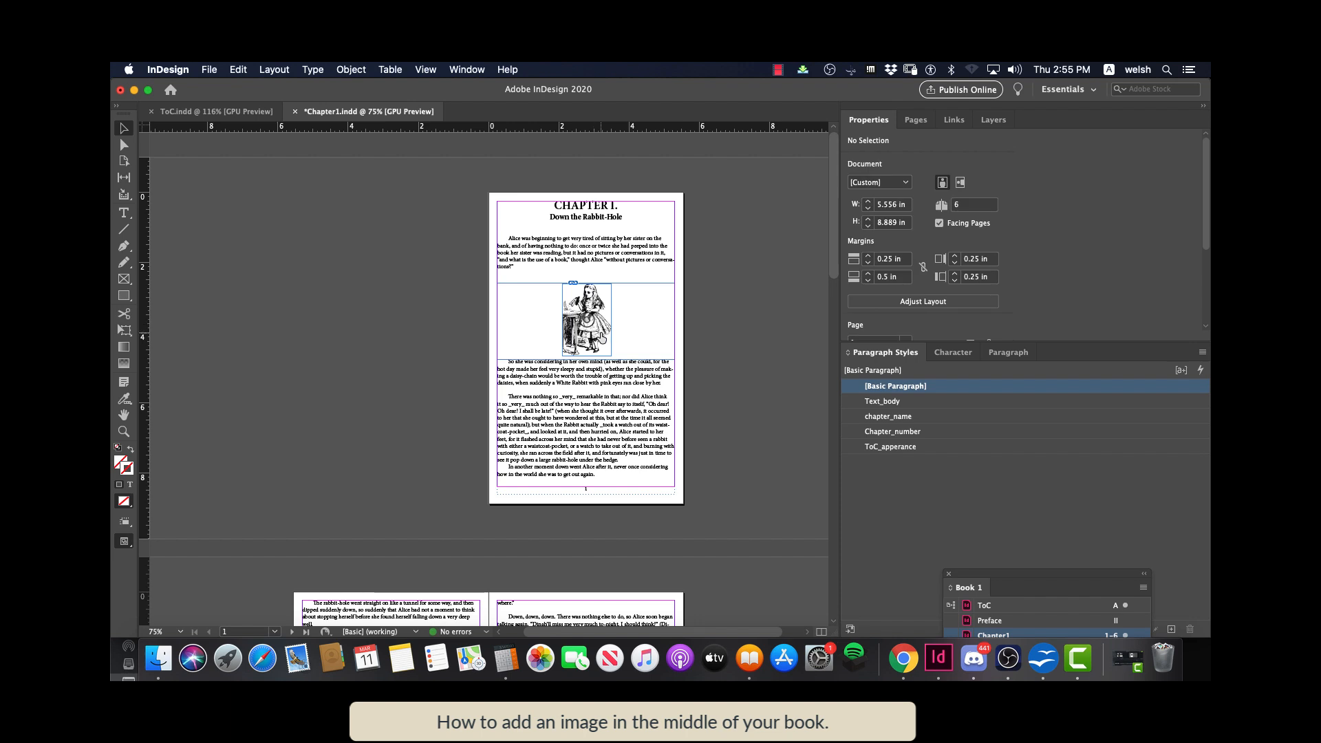
{"action": "left_click_drag", "start_coordinate": [603, 339], "coordinate": [598, 338]}
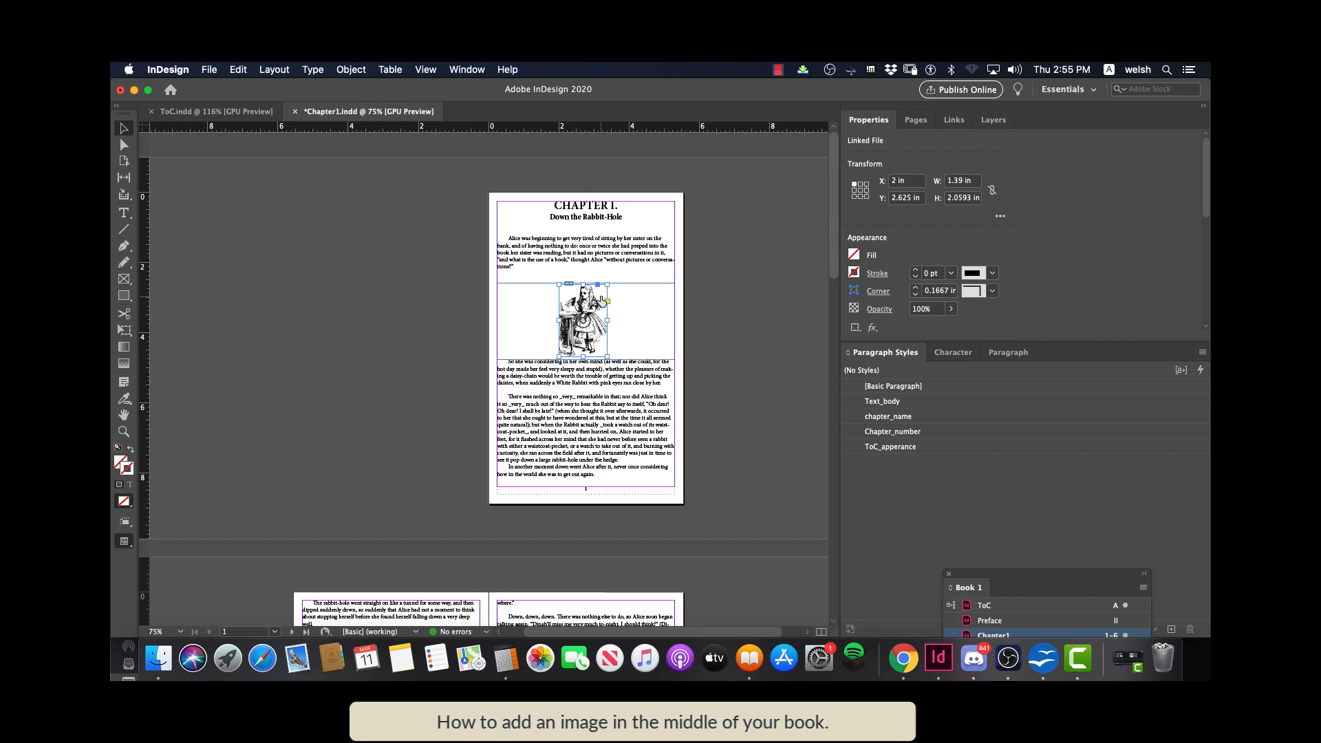
{"action": "key", "text": "super+equal"}
{"action": "key", "text": "super+equal"}
{"action": "key", "text": "super+equal"}
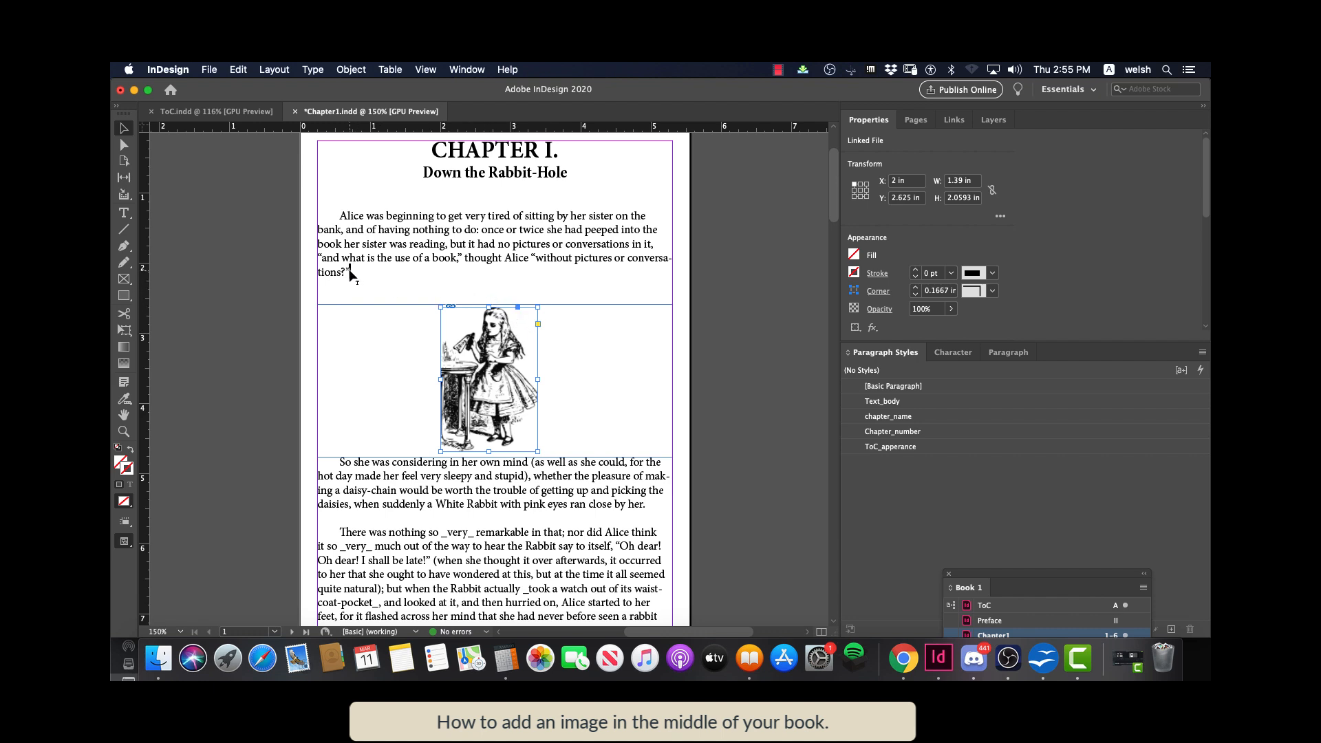
{"action": "left_click_drag", "start_coordinate": [352, 269], "coordinate": [352, 270]}
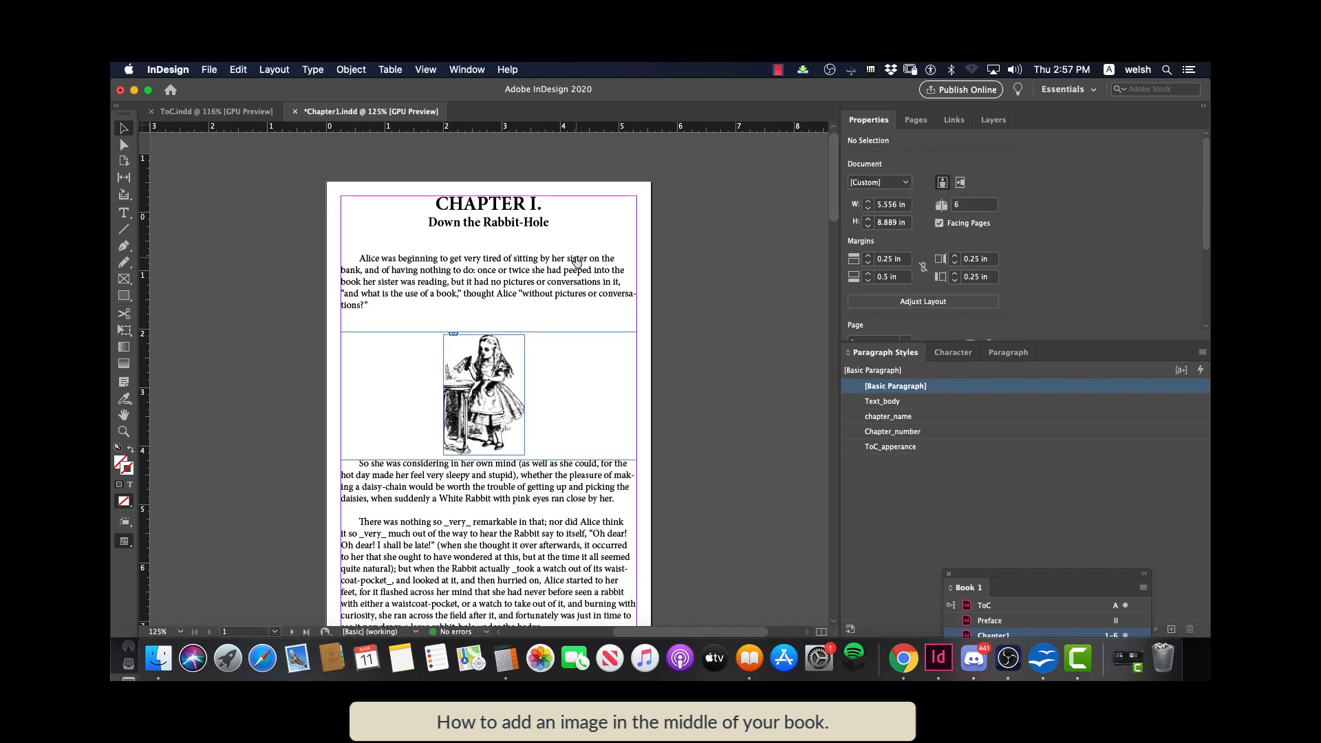
Check the lower part of page 1 and save the Chapter 1 document
{"action": "scroll", "coordinate": [578, 265], "scroll_direction": "down", "scroll_amount": 3}
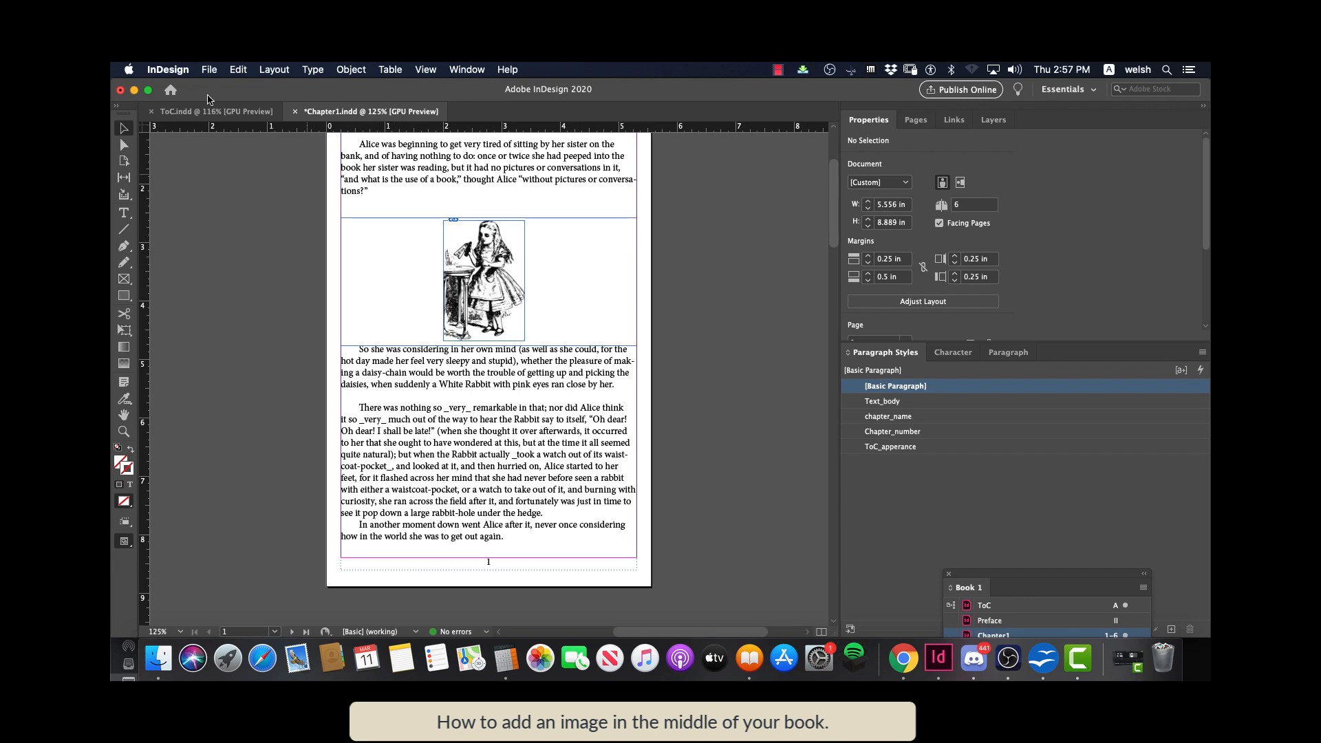
{"action": "left_click", "coordinate": [209, 70]}
{"action": "left_click", "coordinate": [234, 165]}
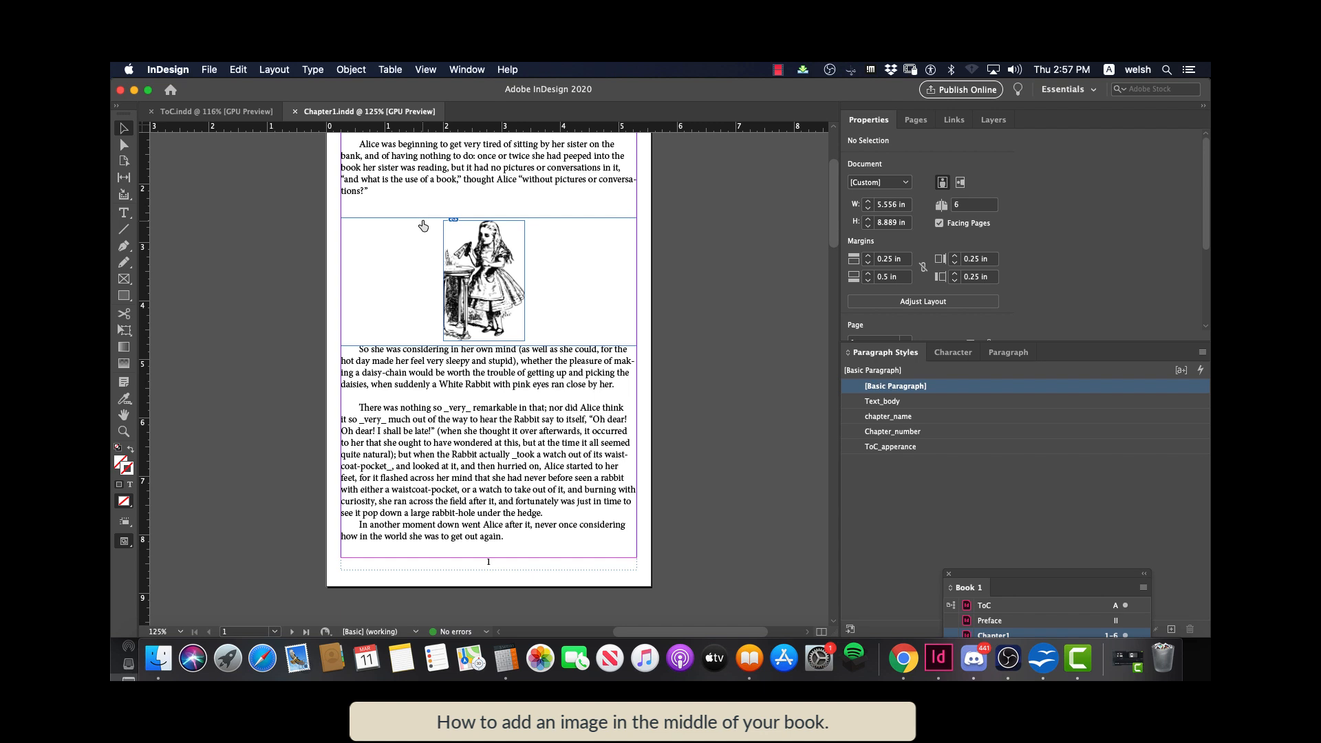
Move the Book 1 panel into full view, update all numbers in the book, and check the end of Chapter 1
{"action": "left_click_drag", "start_coordinate": [1031, 580], "coordinate": [541, 186]}
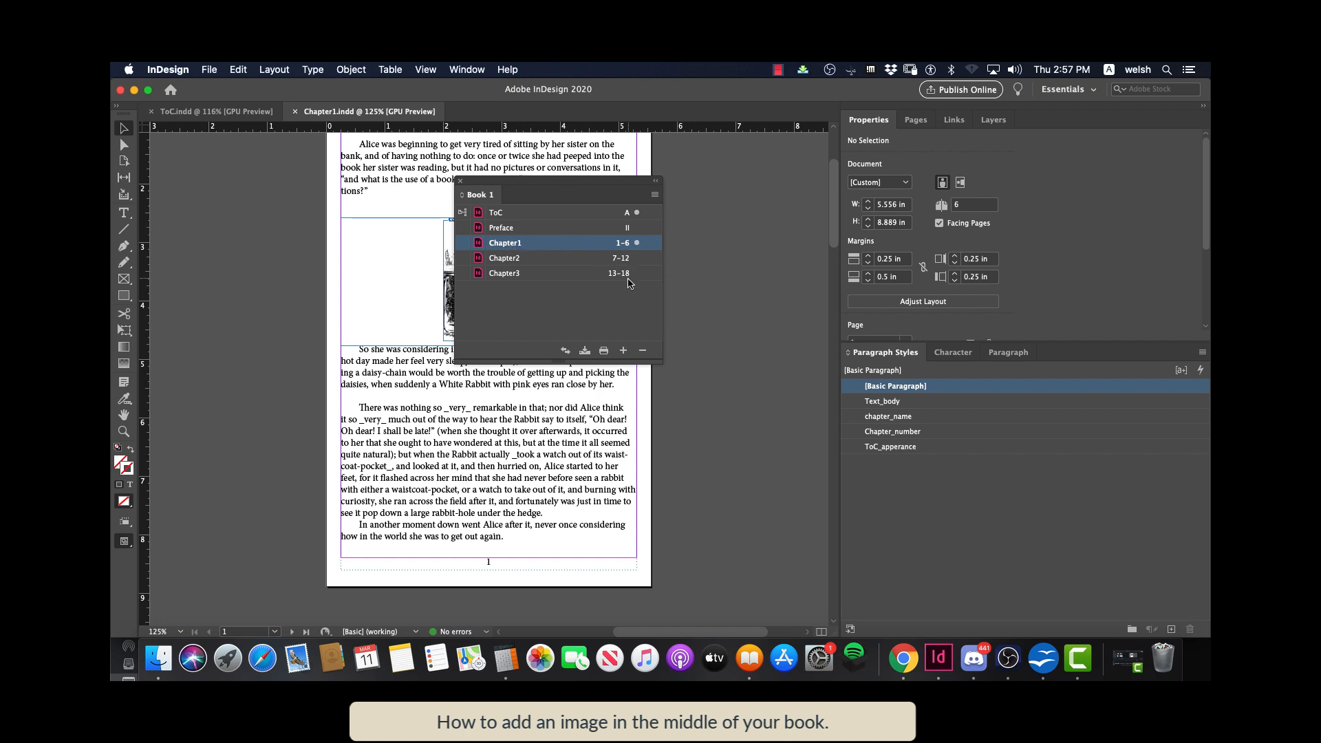
{"action": "left_click", "coordinate": [654, 194]}
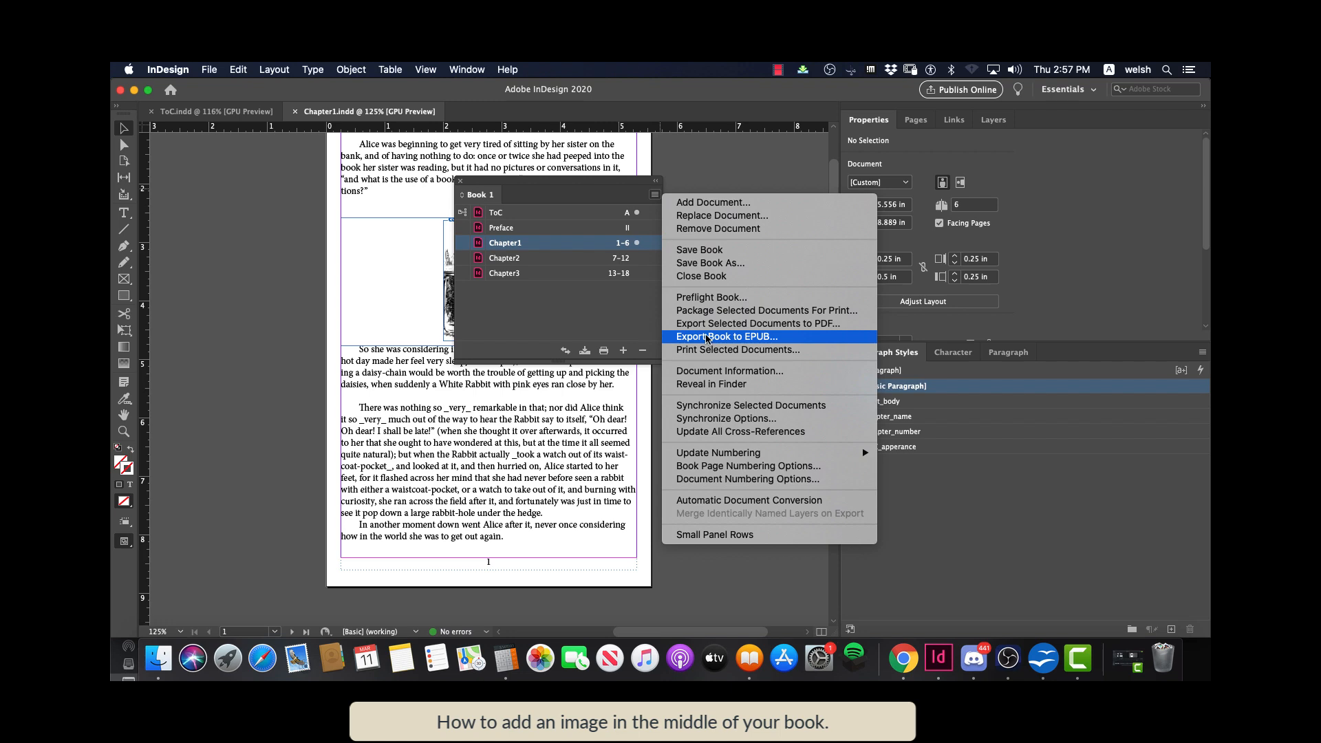
{"action": "left_click", "coordinate": [617, 319]}
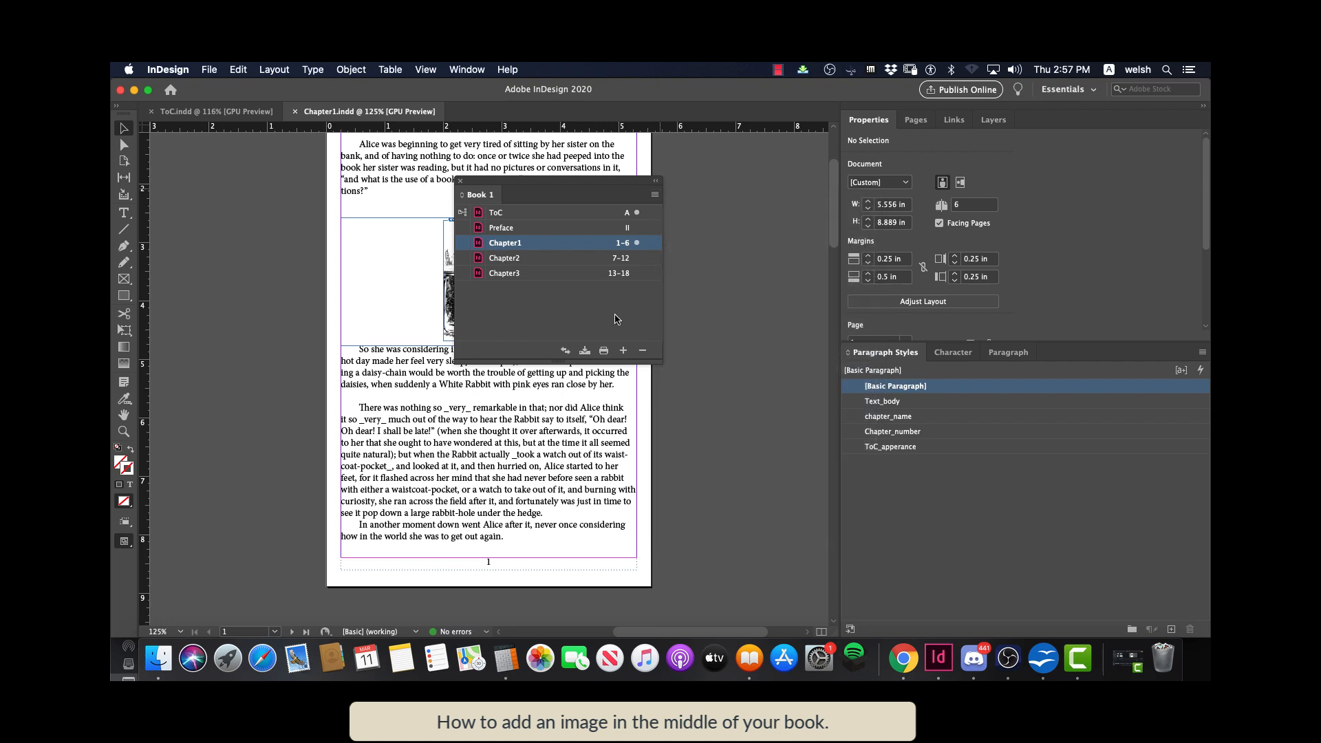
{"action": "left_click", "coordinate": [655, 200]}
{"action": "mouse_move", "coordinate": [739, 452]}
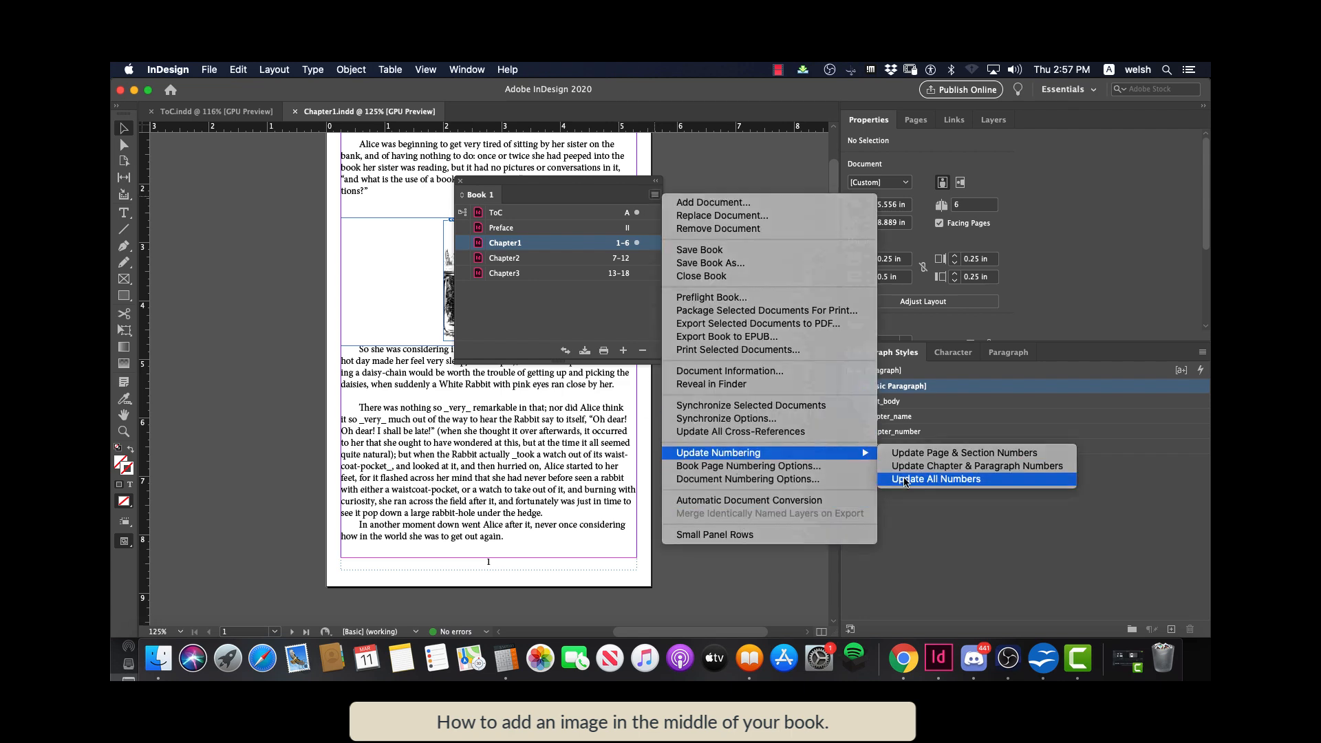
{"action": "left_click", "coordinate": [905, 480]}
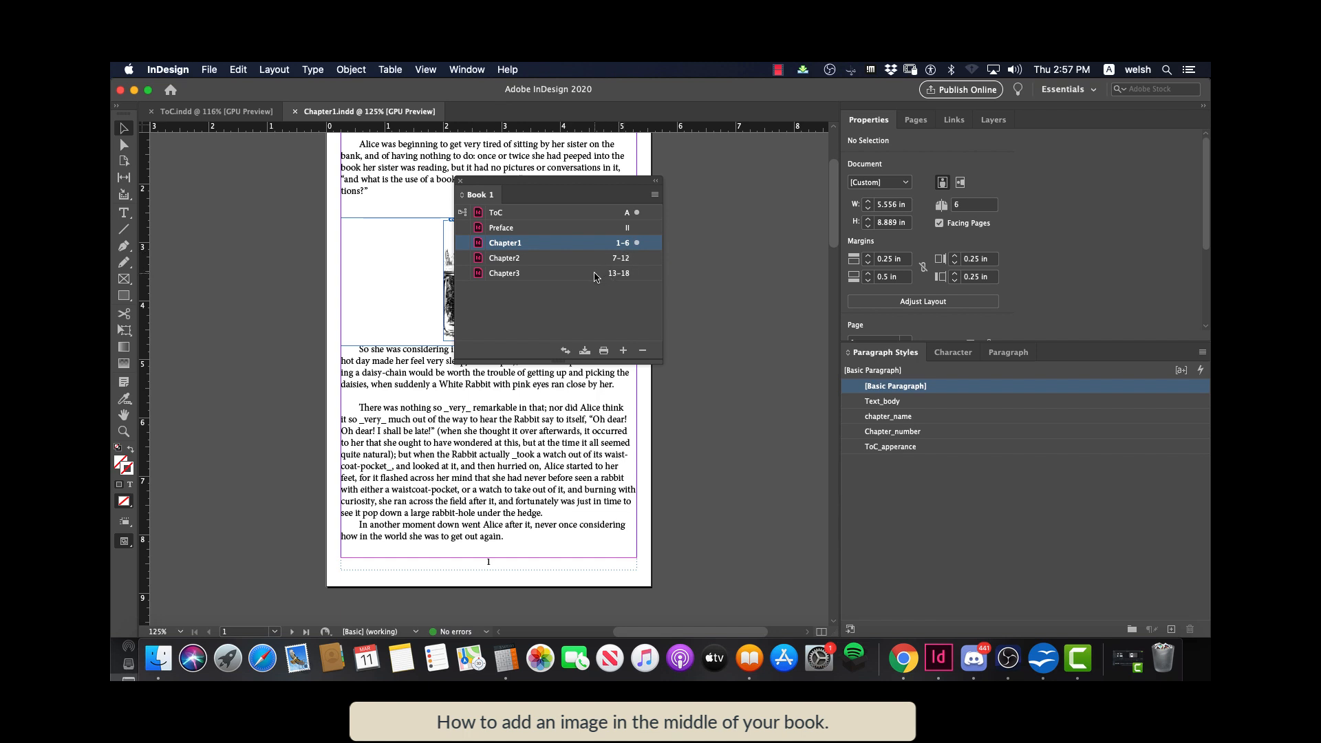
{"action": "scroll", "coordinate": [621, 389], "scroll_direction": "down", "scroll_amount": 1}
{"action": "scroll", "coordinate": [621, 389], "scroll_direction": "down", "scroll_amount": 15}
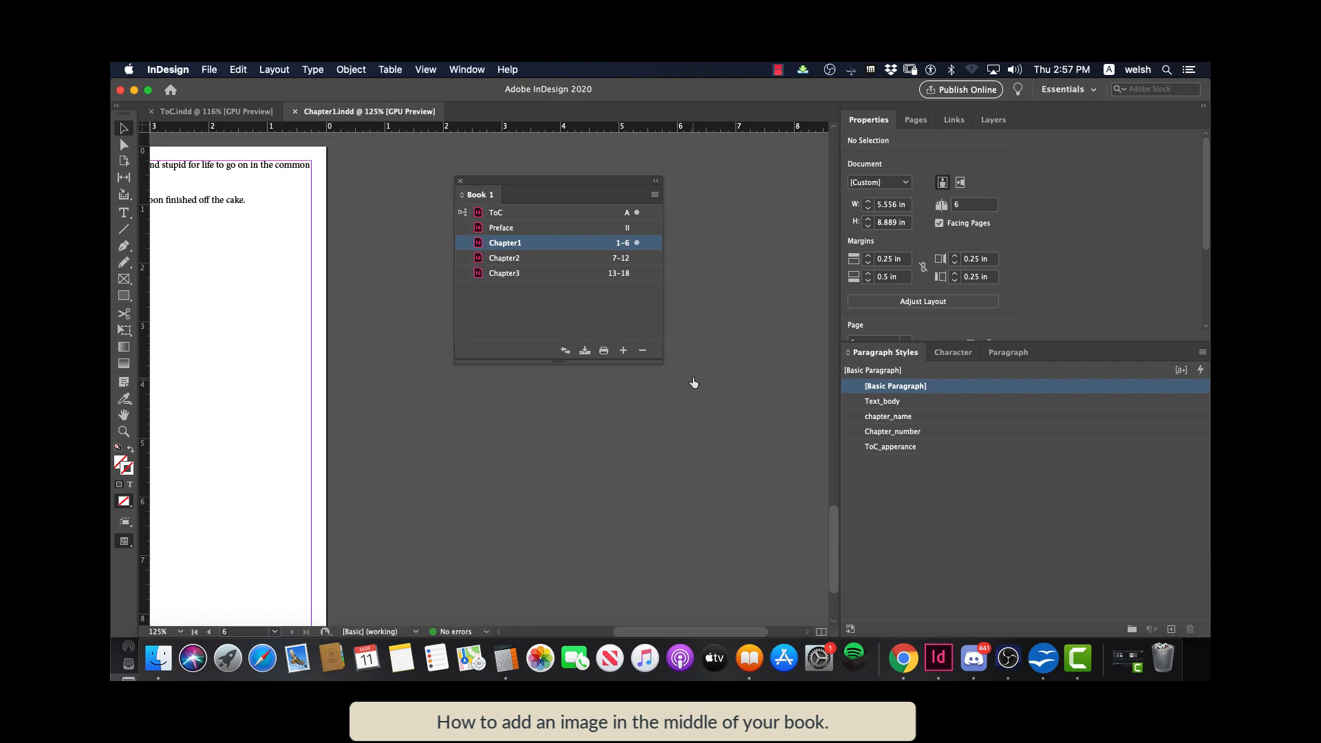
{"action": "scroll", "coordinate": [694, 383], "scroll_direction": "up", "scroll_amount": 5}
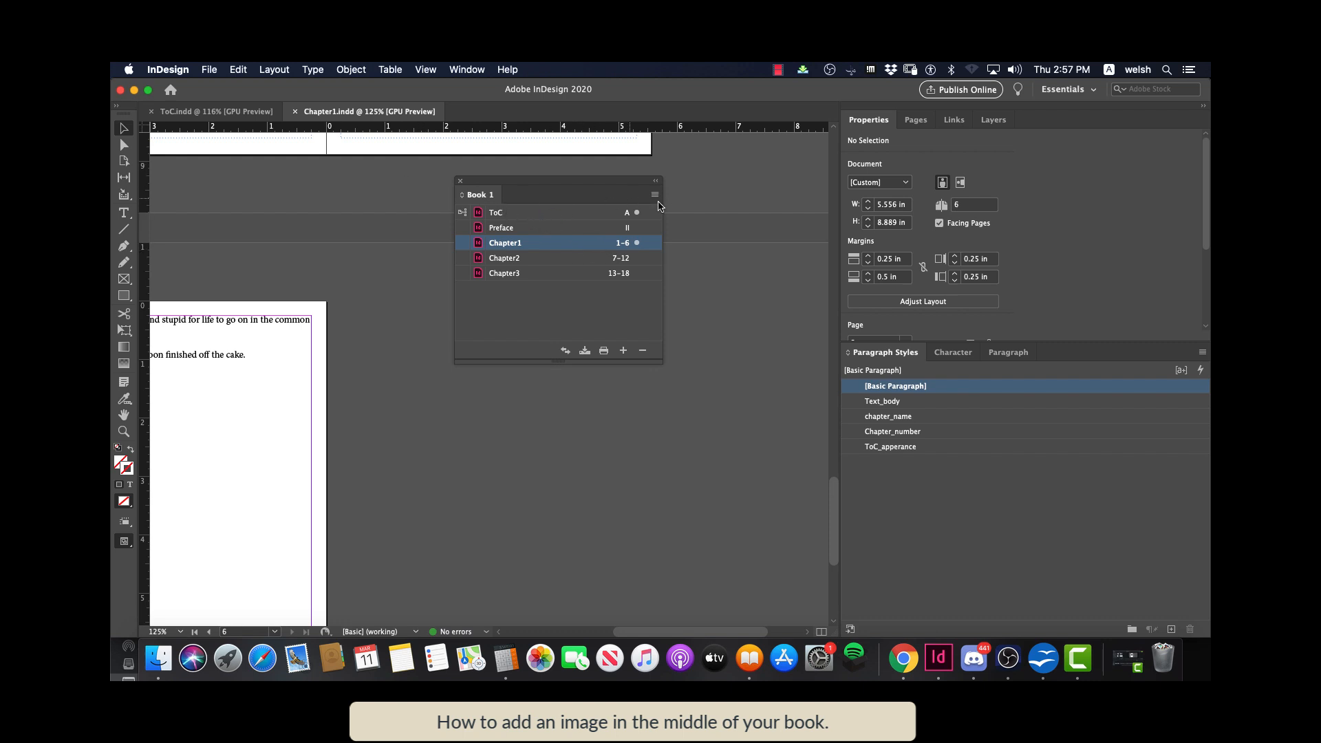
{"action": "left_click", "coordinate": [656, 196]}
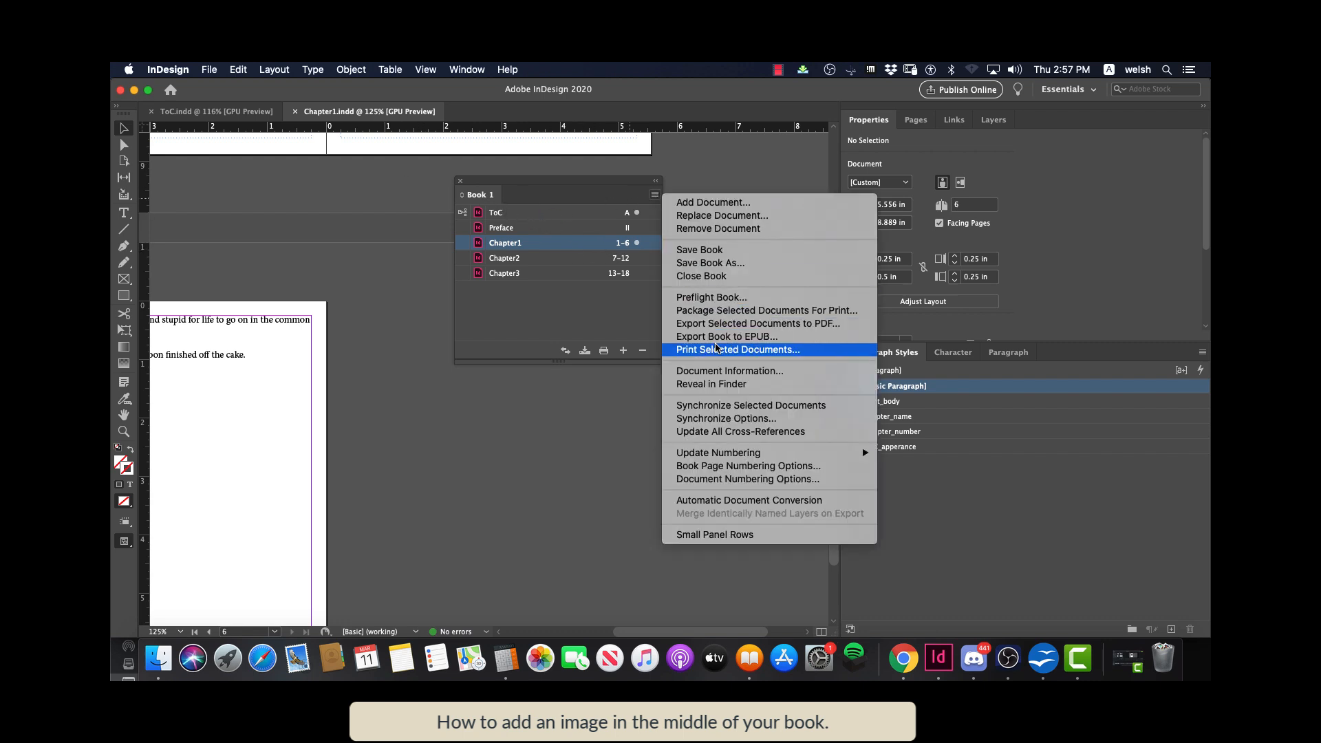
{"action": "left_click", "coordinate": [716, 336]}
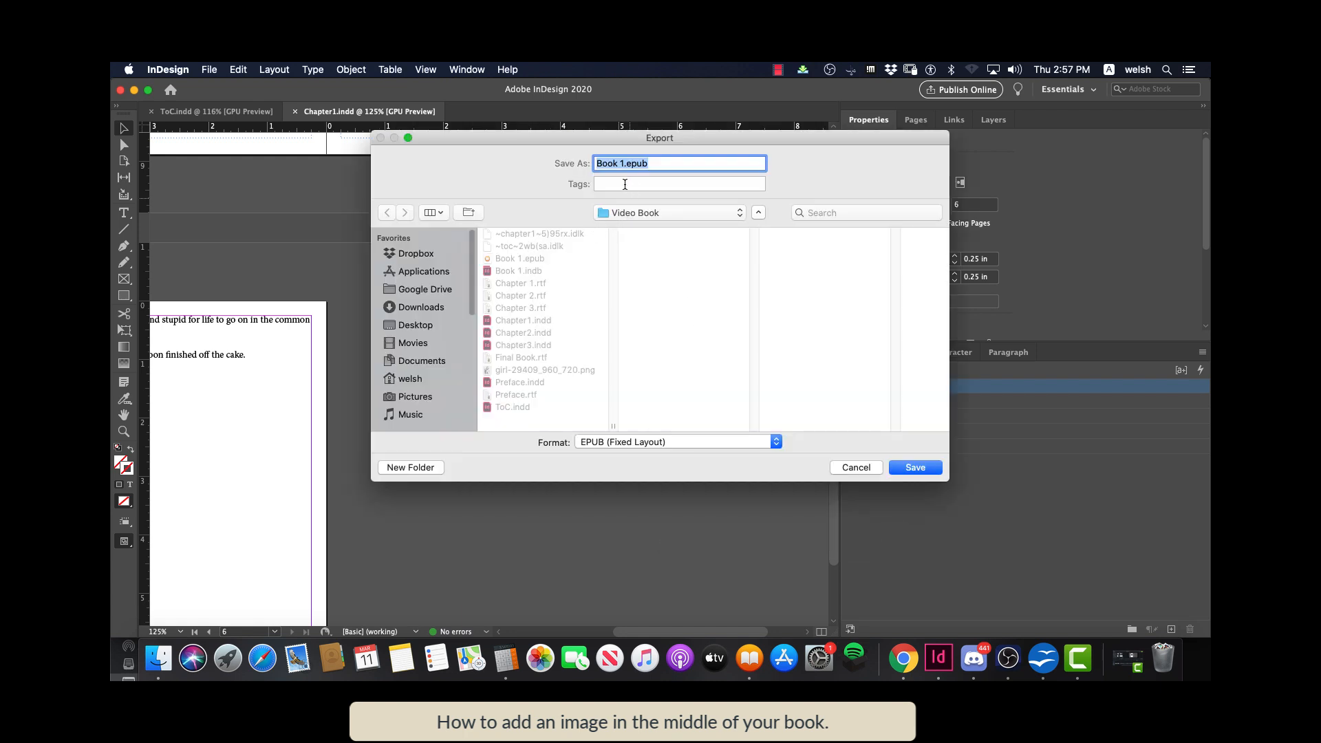
{"action": "left_click", "coordinate": [910, 467]}
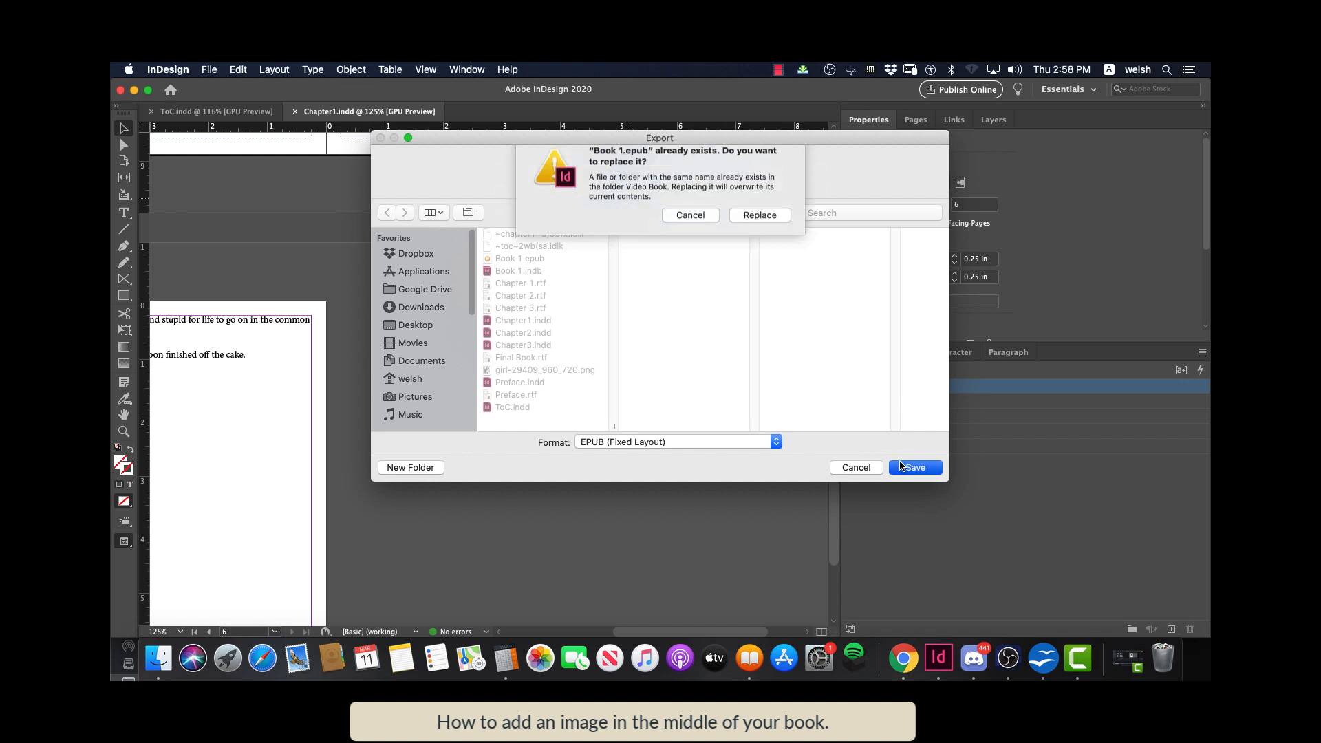
{"action": "key", "text": "Return"}
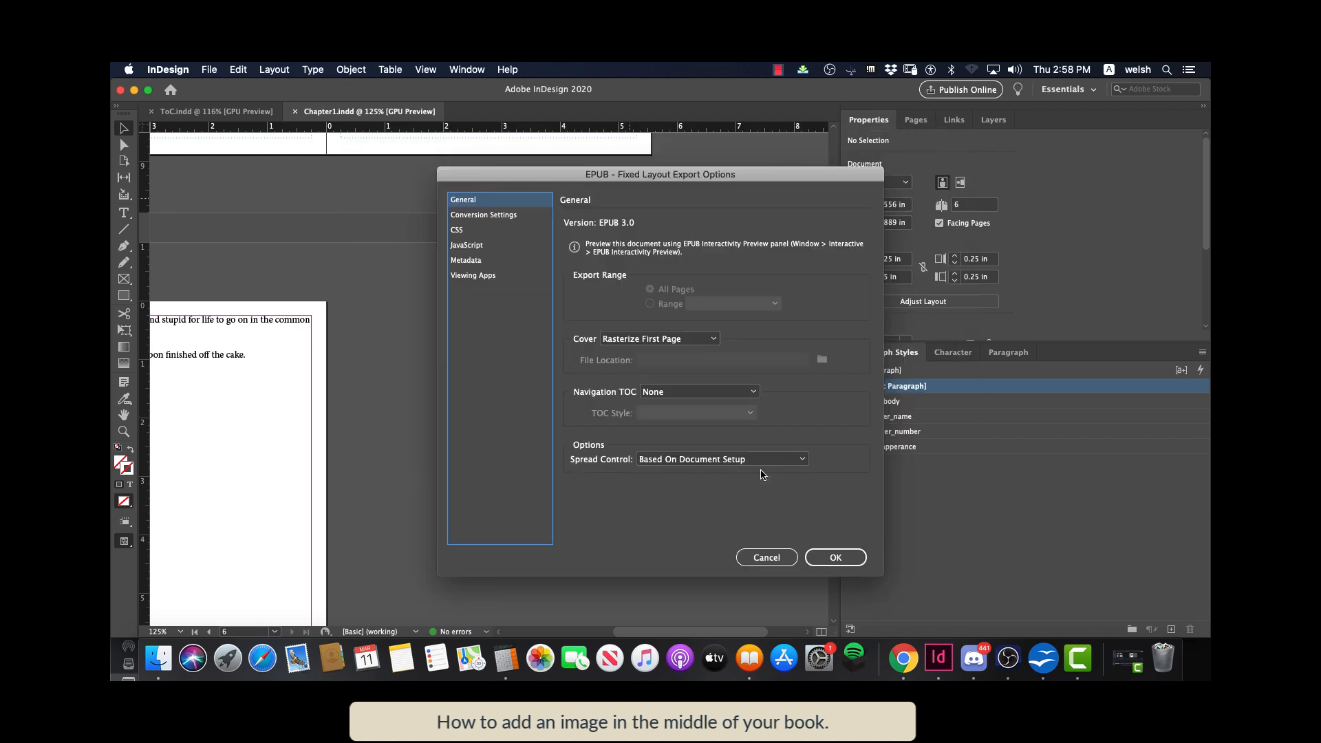
{"action": "left_click", "coordinate": [765, 556]}
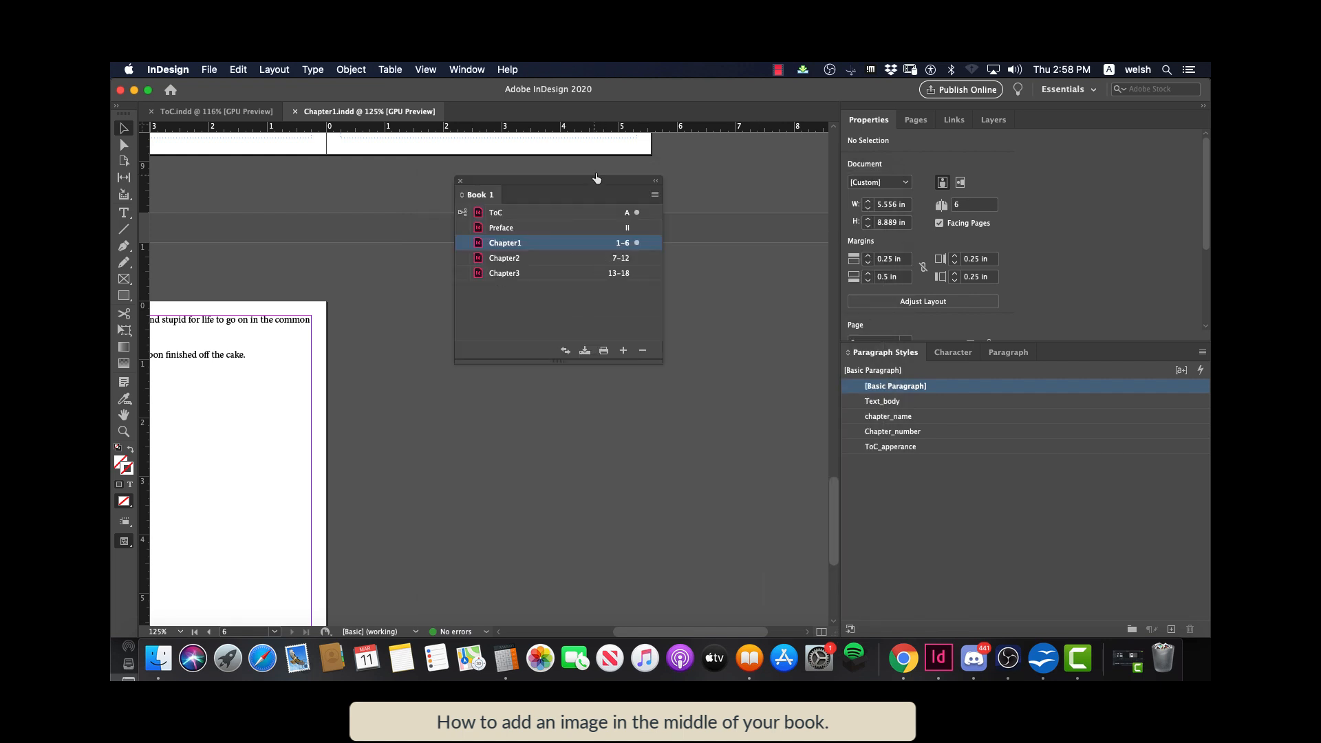
Export the book as a reflowable EPUB named Book 1.epub in the Video Book folder, replacing the existing file
{"action": "left_click", "coordinate": [654, 195]}
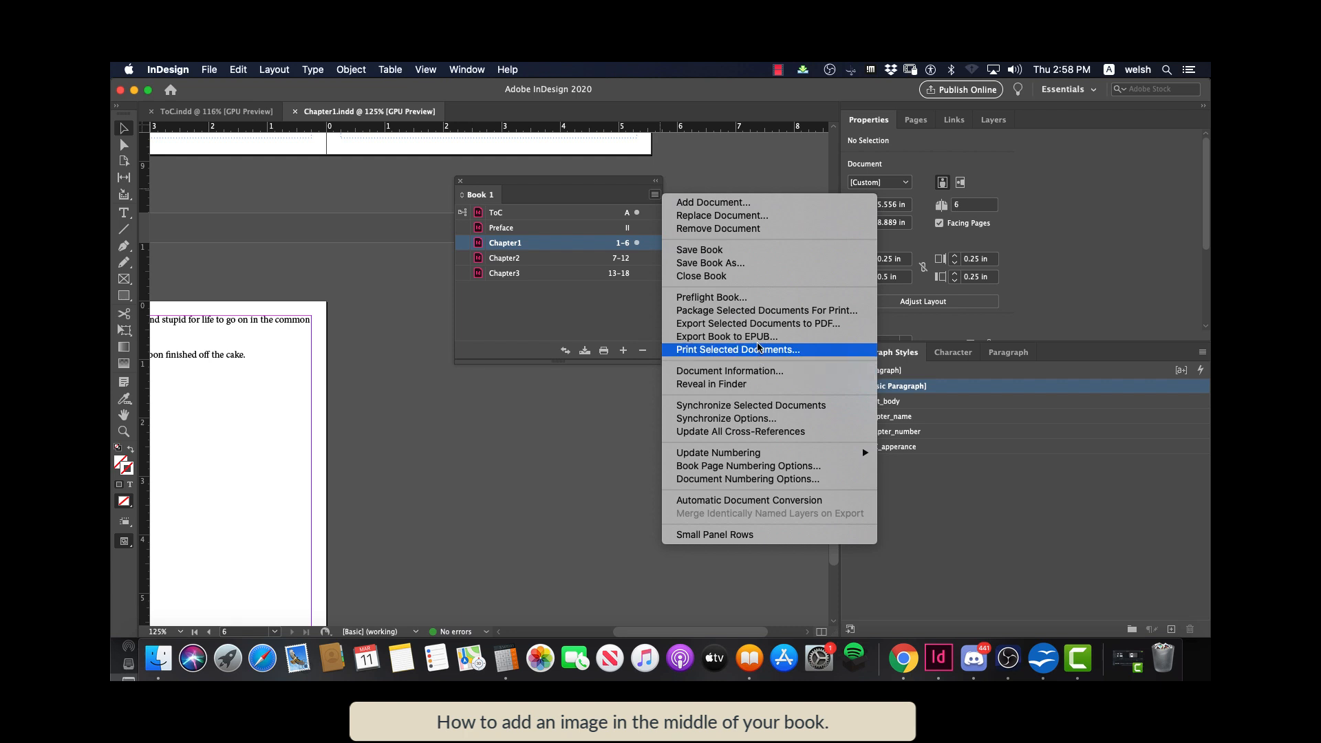
{"action": "left_click", "coordinate": [727, 337]}
{"action": "left_click", "coordinate": [650, 444]}
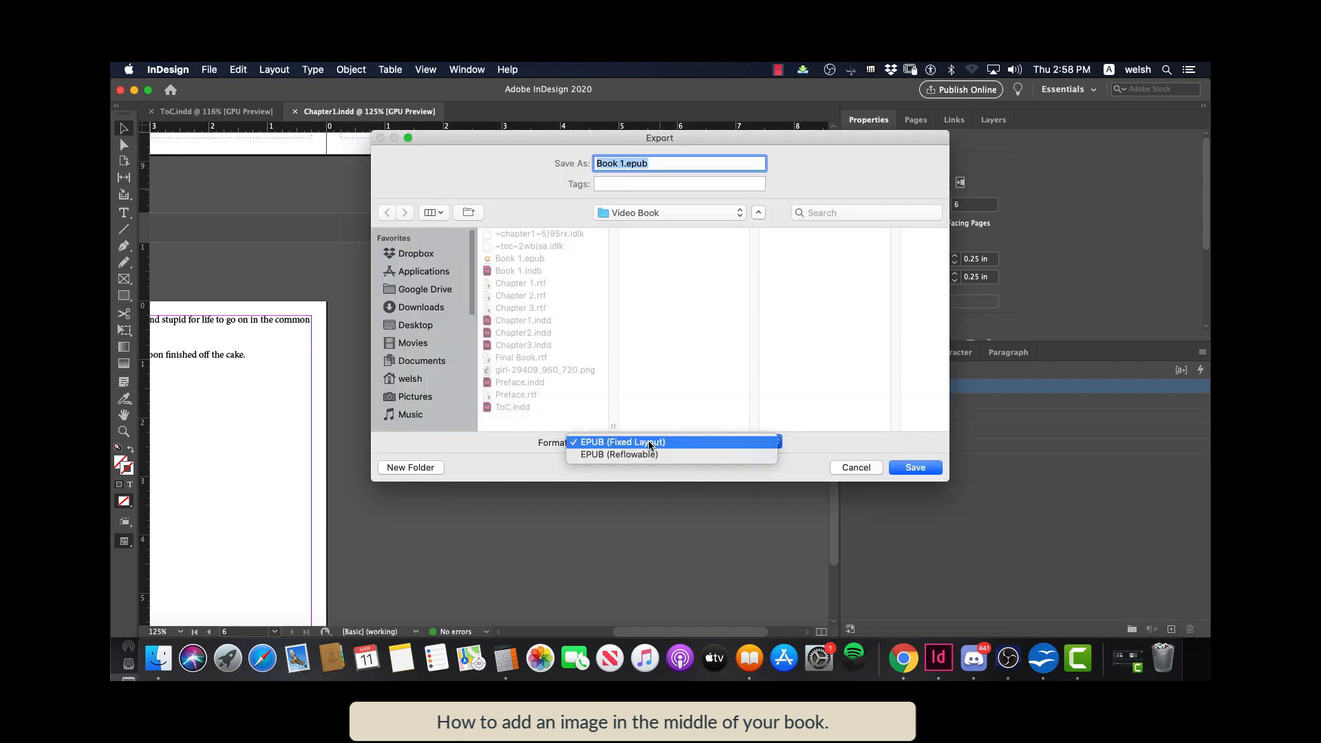
{"action": "left_click", "coordinate": [640, 455]}
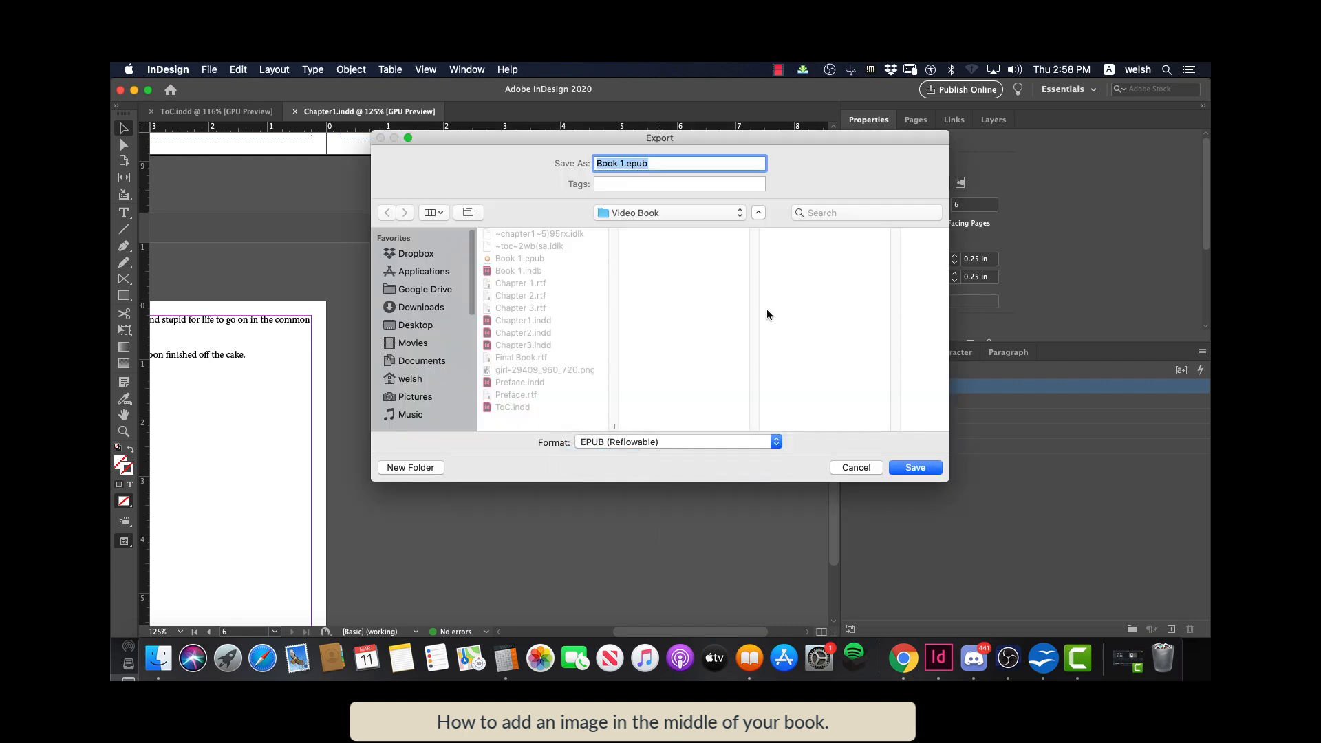
{"action": "left_click", "coordinate": [915, 467]}
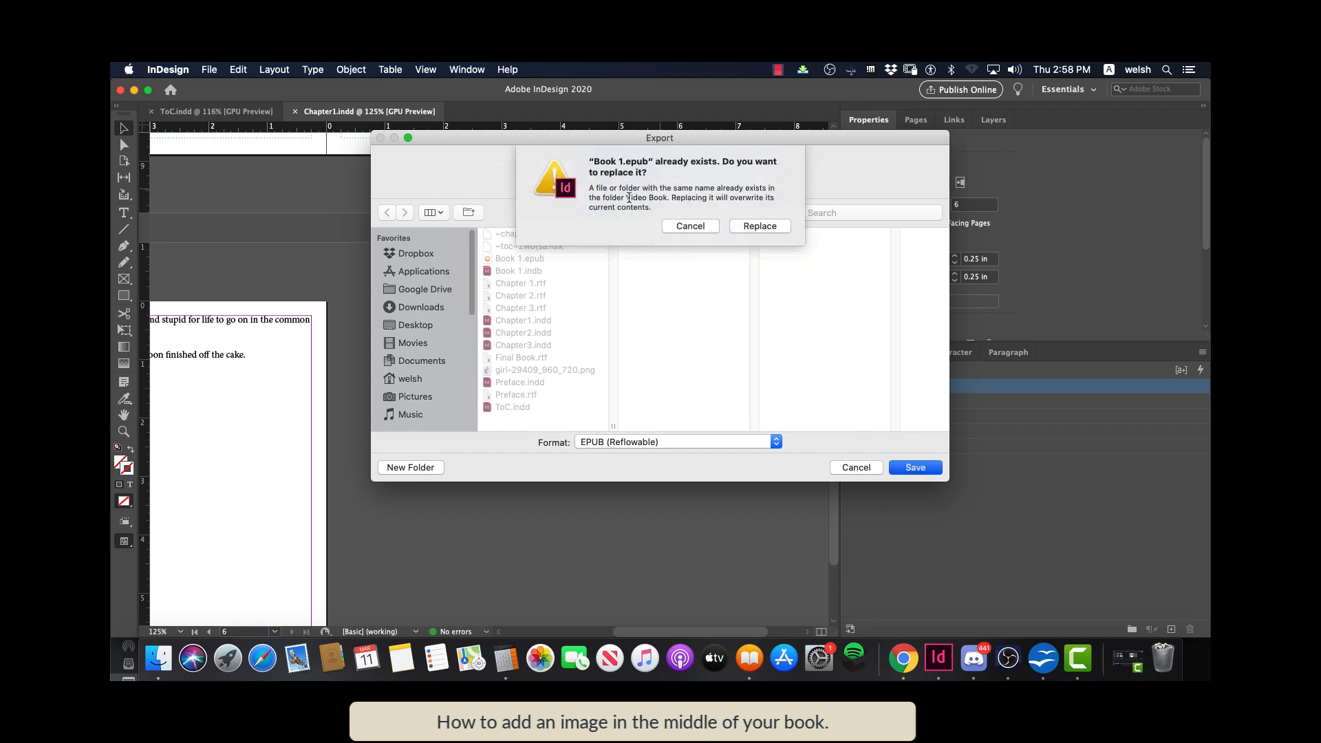
{"action": "left_click", "coordinate": [761, 230]}
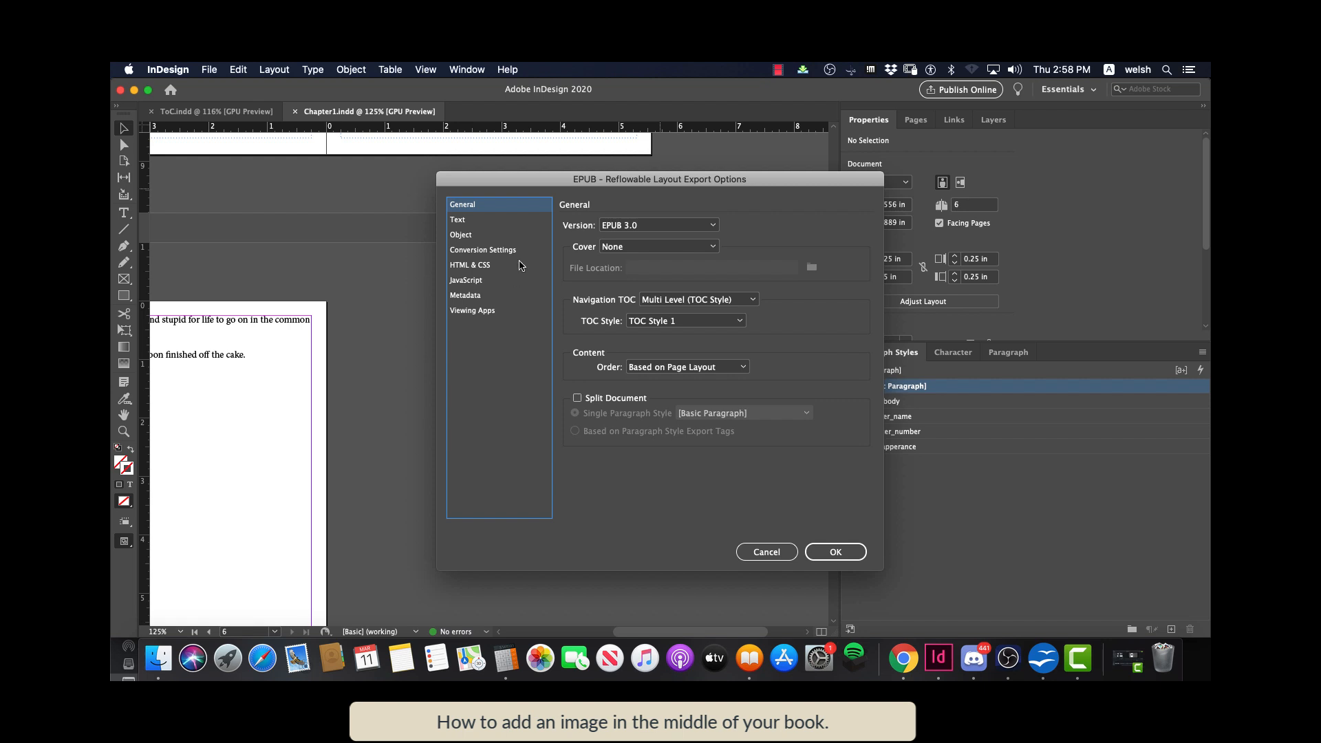
Review the text, object and conversion settings of the reflowable EPUB and complete the export with the 300 PPI resolution
{"action": "left_click", "coordinate": [486, 224]}
{"action": "left_click", "coordinate": [479, 237]}
{"action": "left_click", "coordinate": [479, 249]}
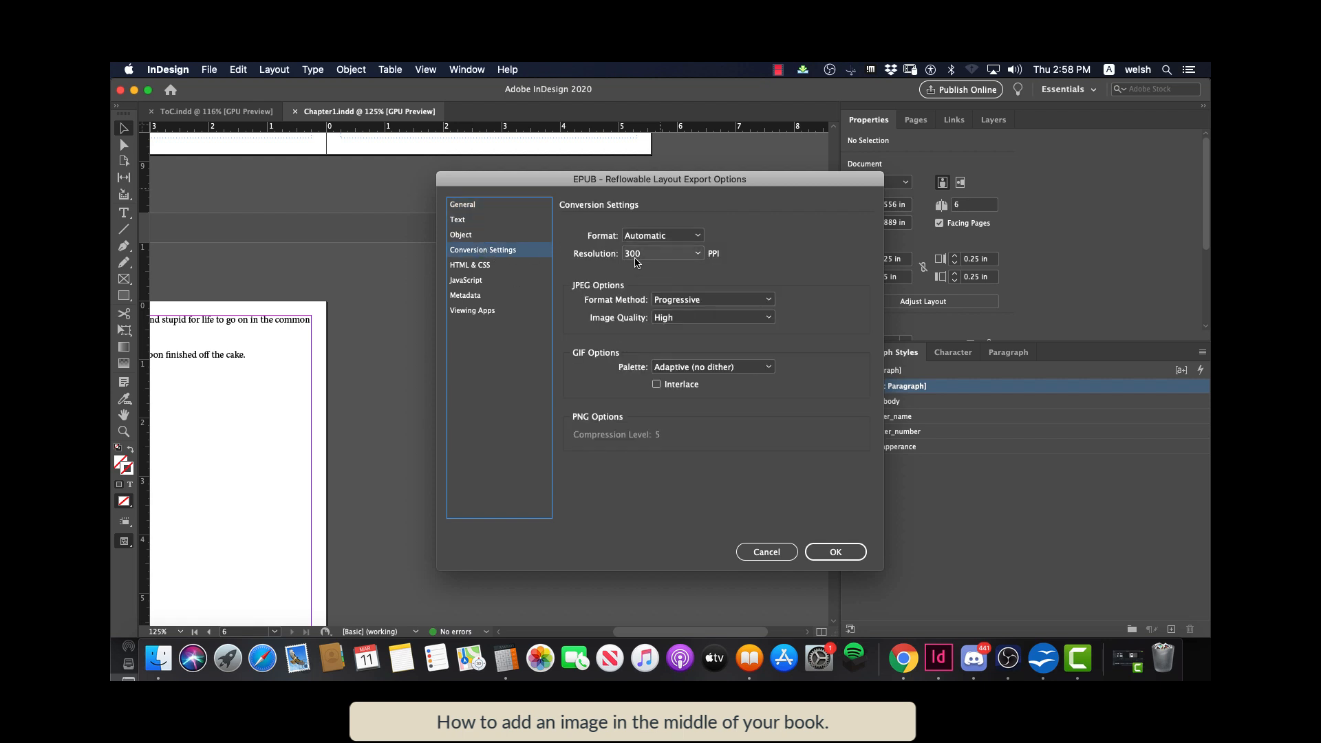
{"action": "left_click", "coordinate": [844, 558]}
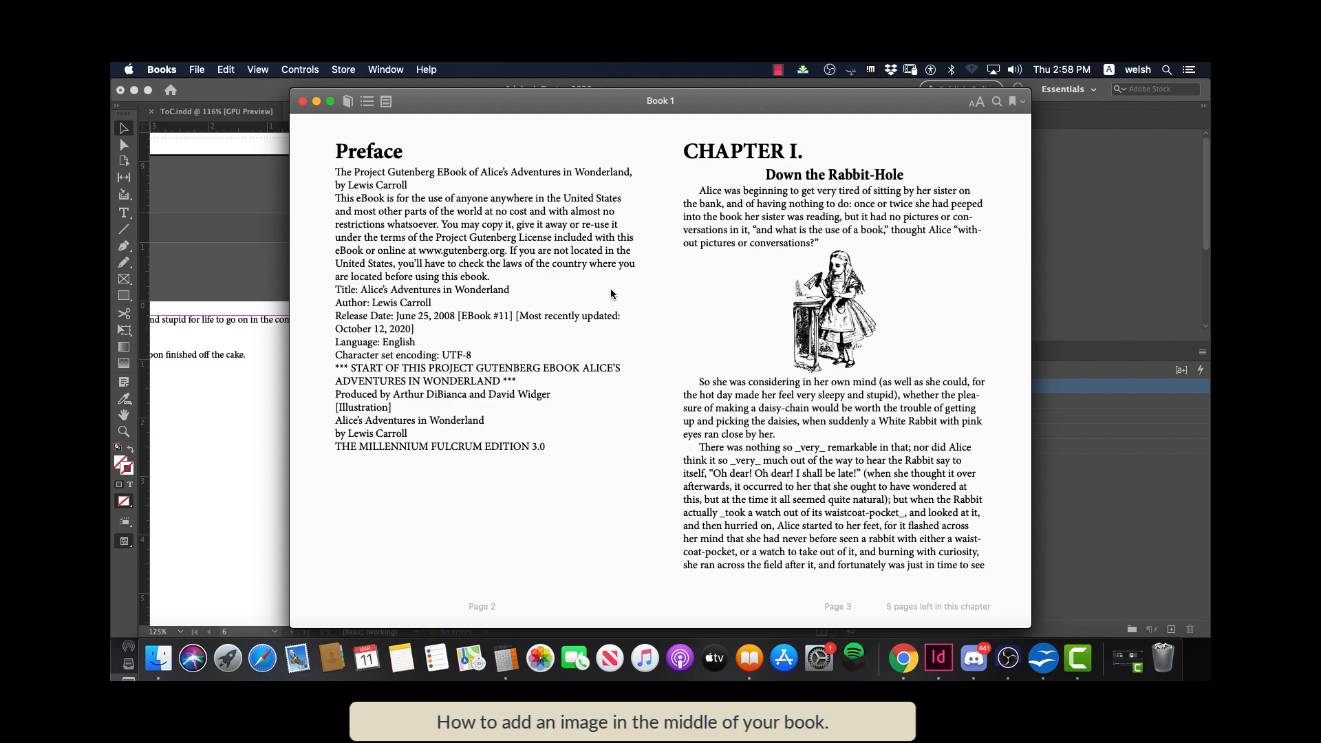
Page back and forth through the exported Book 1 EPUB to check the Chapter I image and the pages that follow
{"action": "key", "text": "Right"}
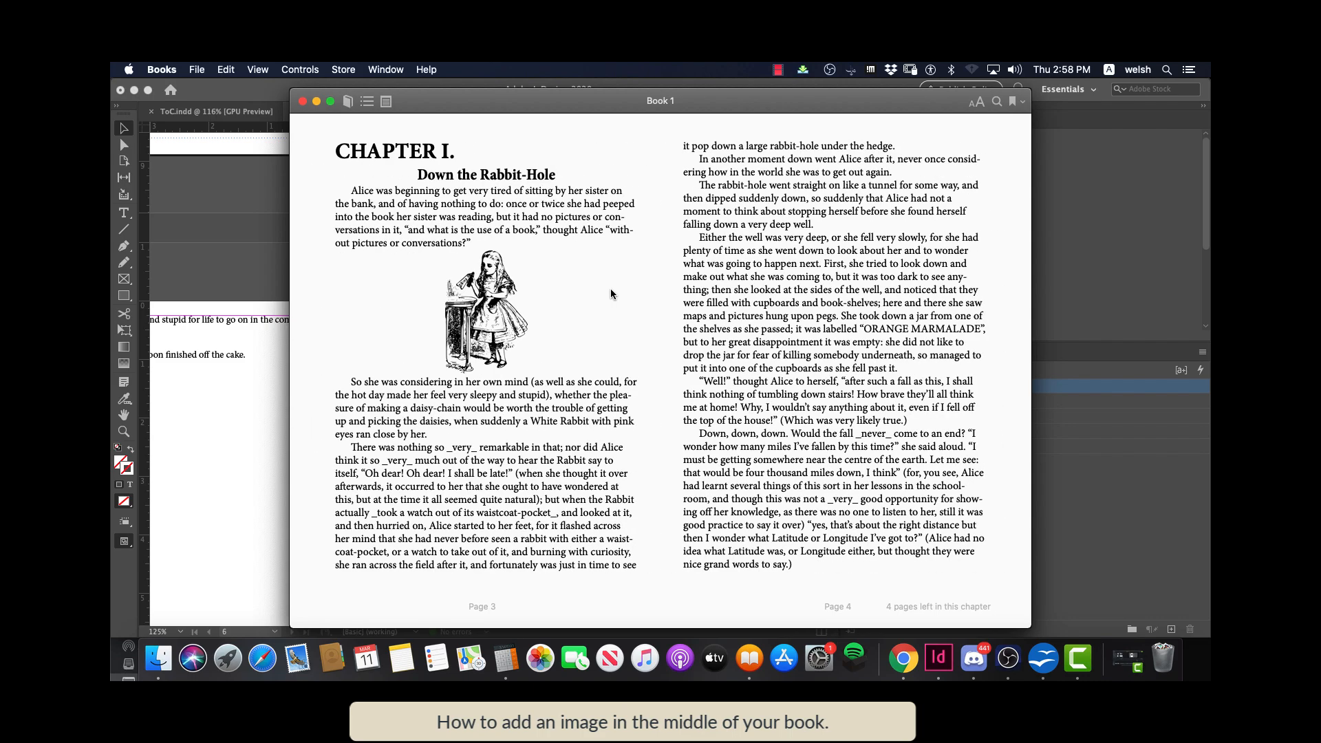
{"action": "key", "text": "Right"}
{"action": "key", "text": "Left"}
{"action": "key", "text": "Left"}
{"action": "key", "text": "Right"}
{"action": "key", "text": "Right"}
{"action": "key", "text": "Right"}
{"action": "key", "text": "Right"}
{"action": "key", "text": "Right"}
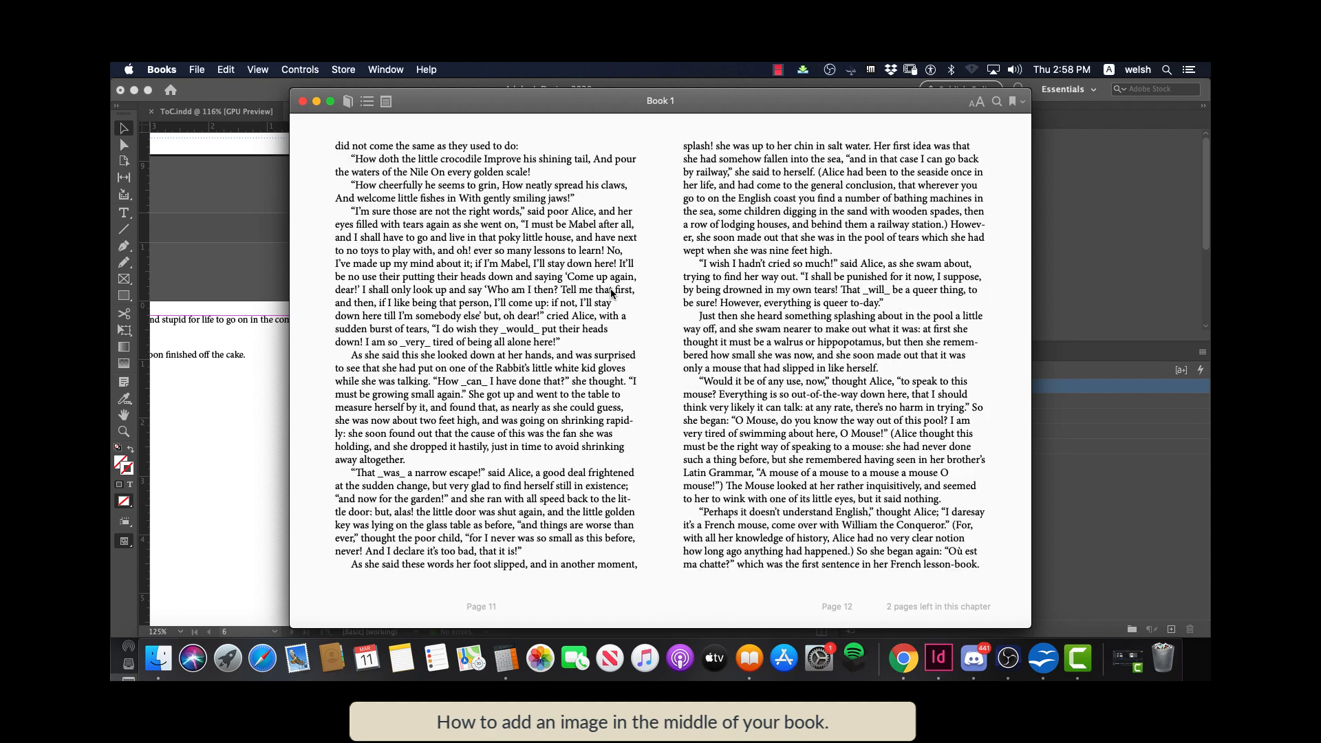
Switch to Chrome, return from the KDP preview to the book details, and upload Book 1.epub as the eBook manuscript
{"action": "left_click", "coordinate": [904, 659]}
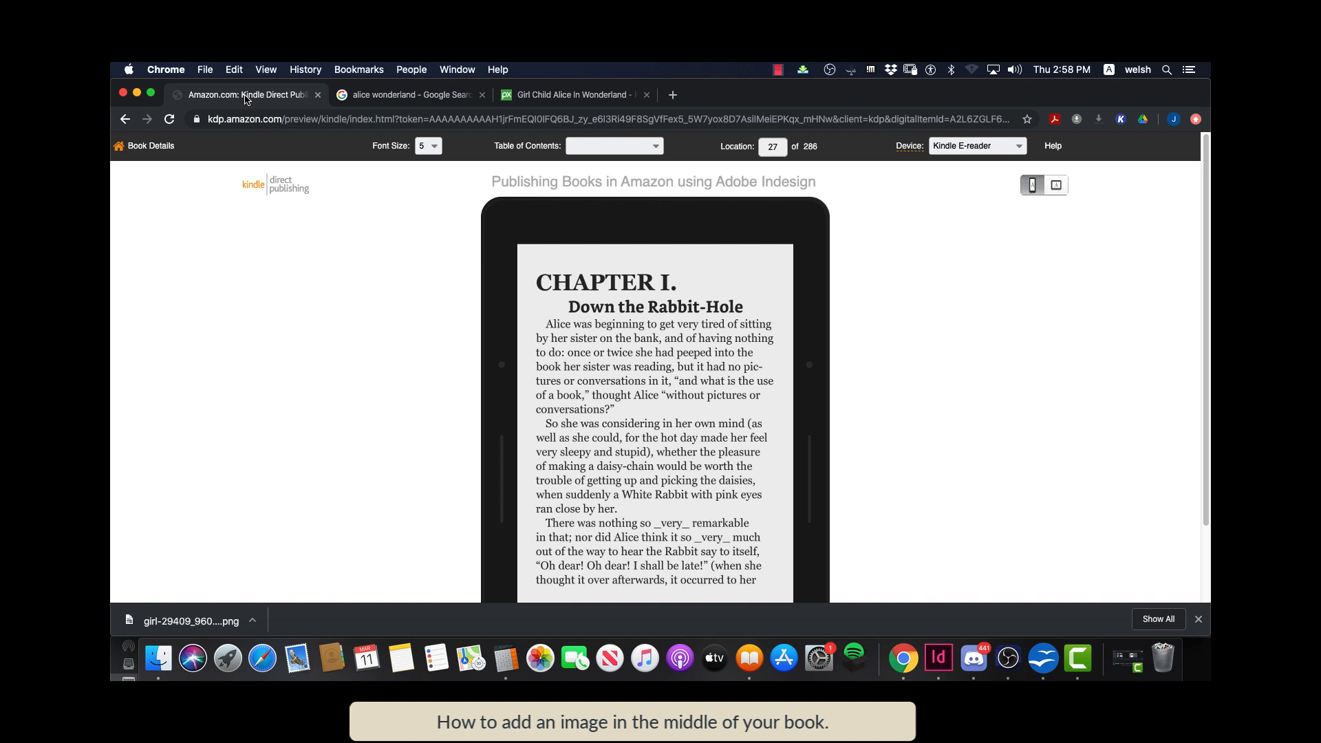
{"action": "left_click", "coordinate": [249, 96]}
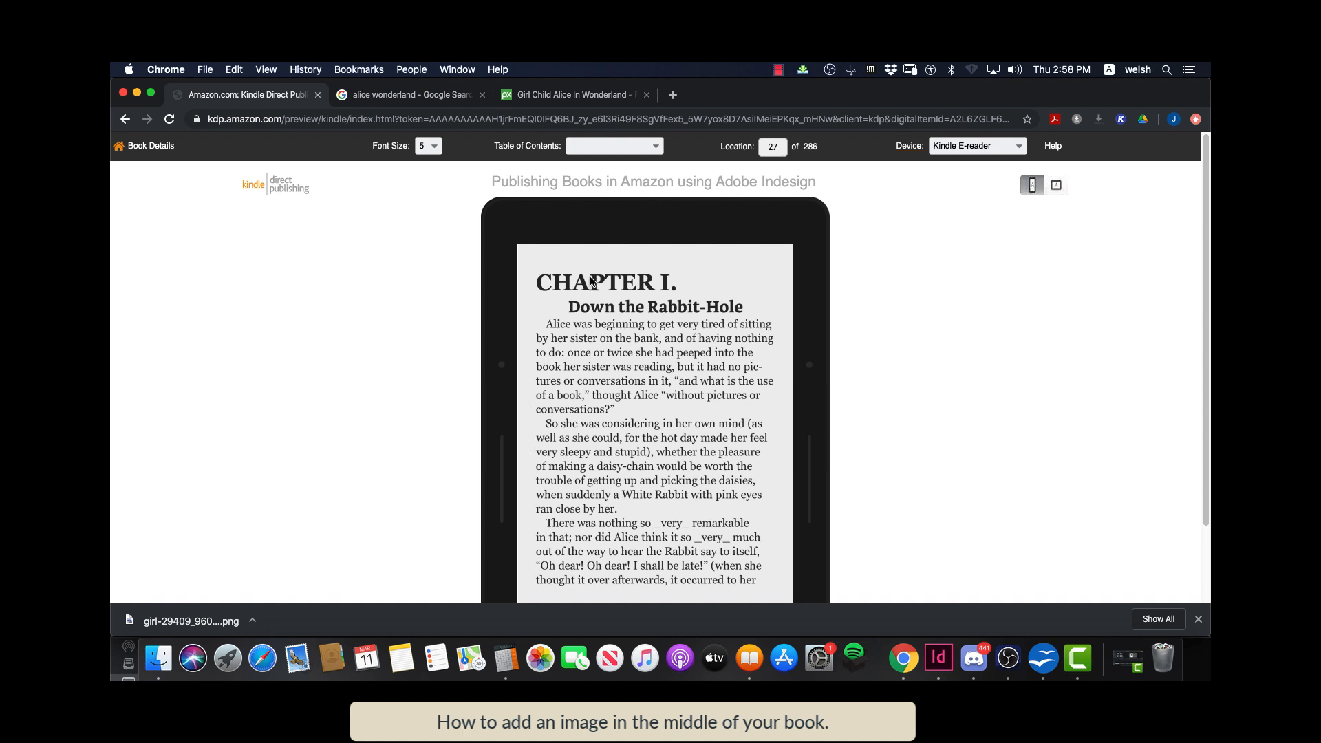
{"action": "left_click", "coordinate": [151, 146]}
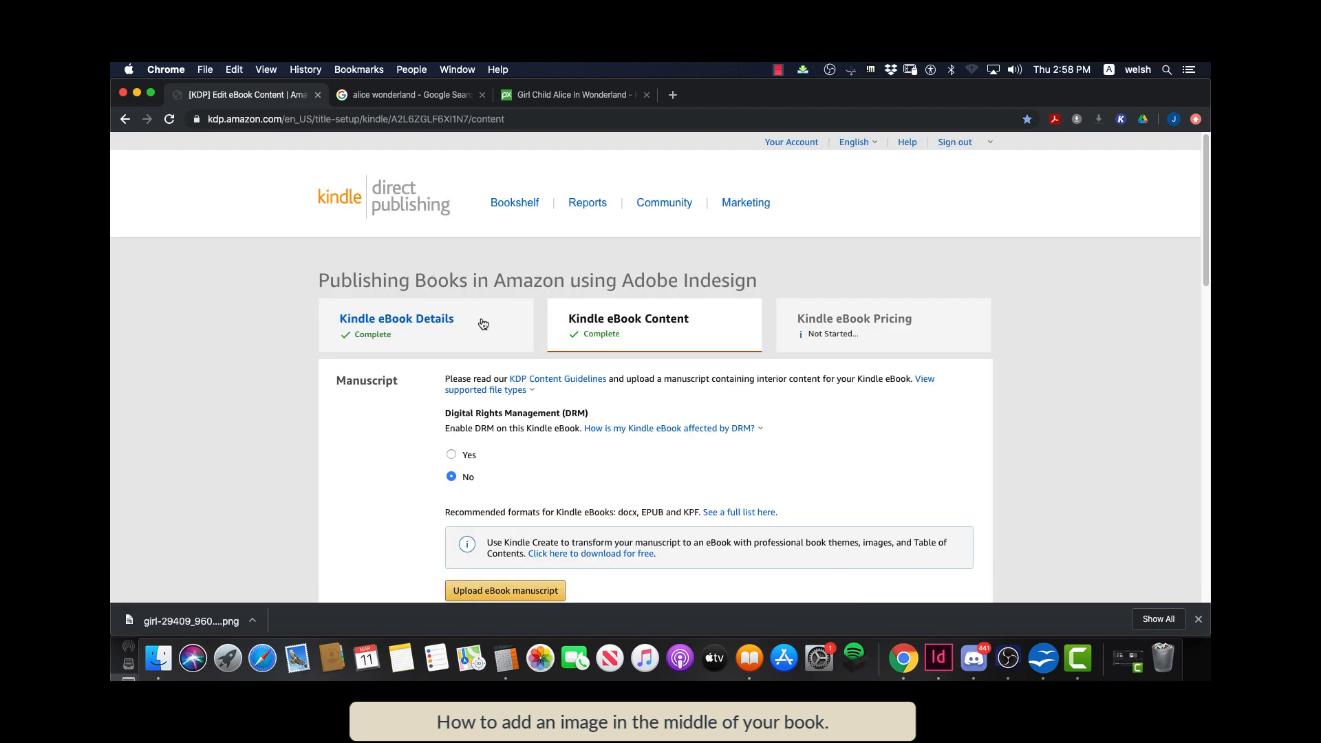
{"action": "scroll", "coordinate": [481, 332], "scroll_direction": "down", "scroll_amount": 3}
{"action": "scroll", "coordinate": [490, 357], "scroll_direction": "down", "scroll_amount": 5}
{"action": "left_click", "coordinate": [502, 331]}
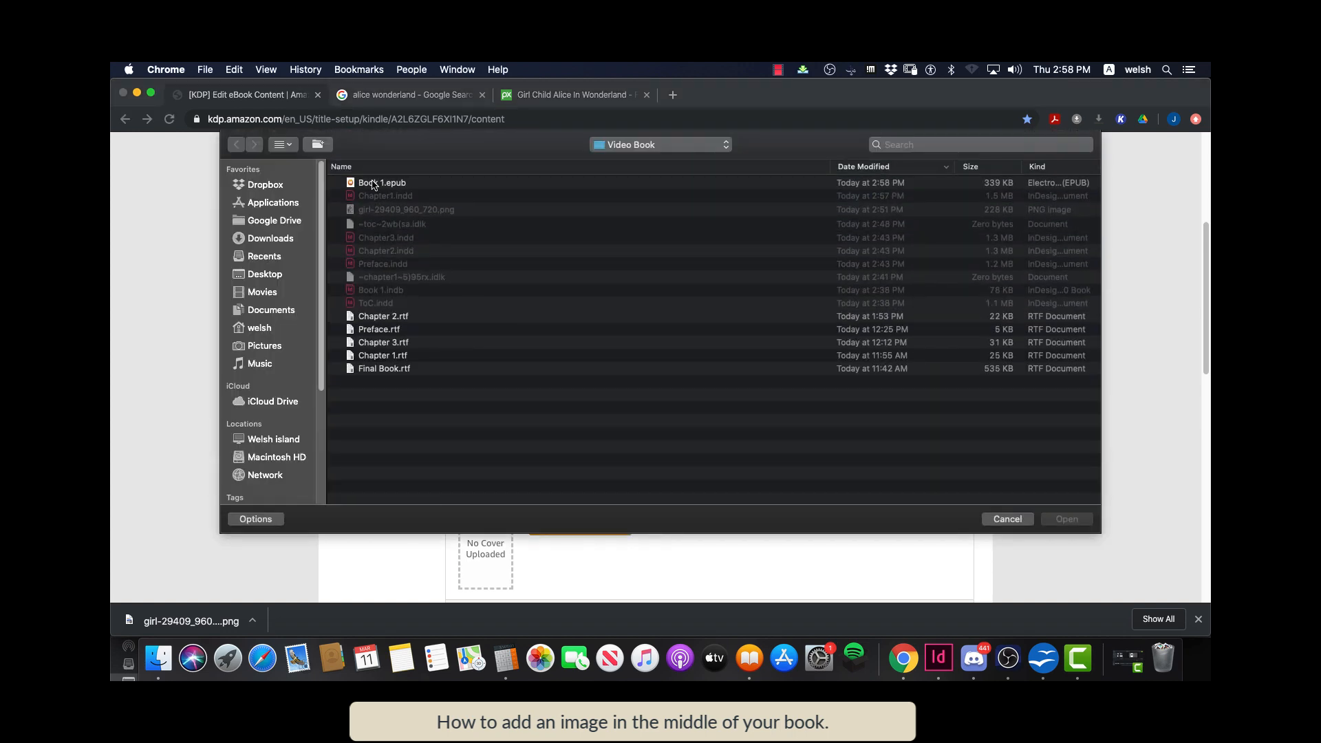
{"action": "left_click", "coordinate": [374, 185]}
{"action": "left_click", "coordinate": [1045, 516]}
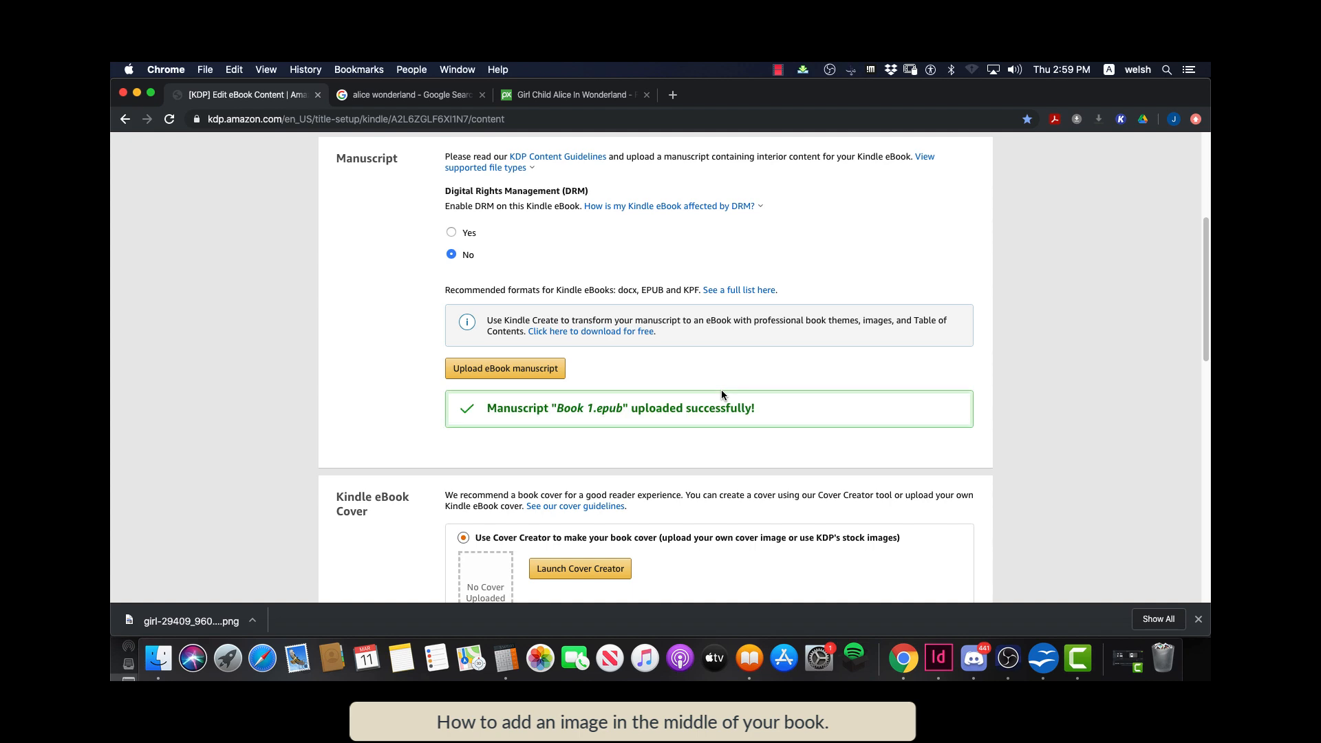
Launch the online previewer, open Chapter I to check the Alice image among the paragraphs, and choose a larger font size
{"action": "scroll", "coordinate": [712, 380], "scroll_direction": "down", "scroll_amount": 10}
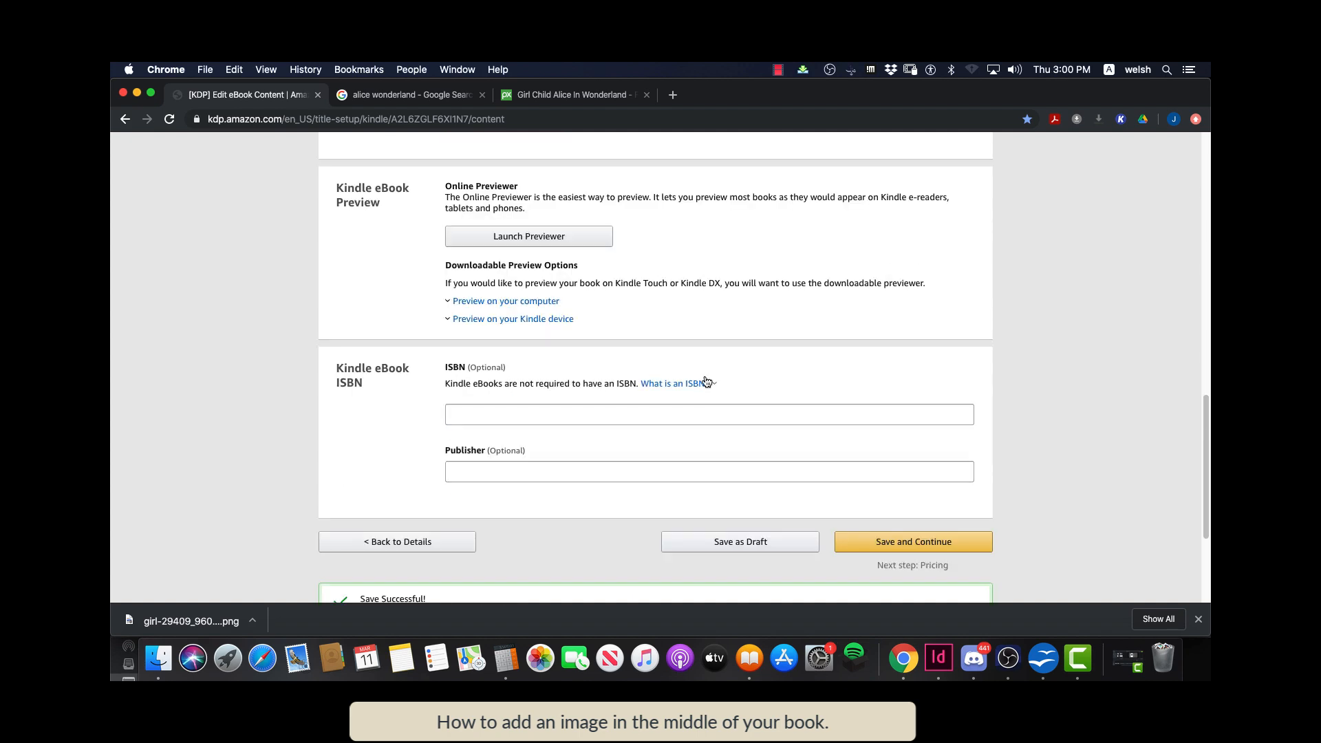
{"action": "left_click", "coordinate": [541, 237]}
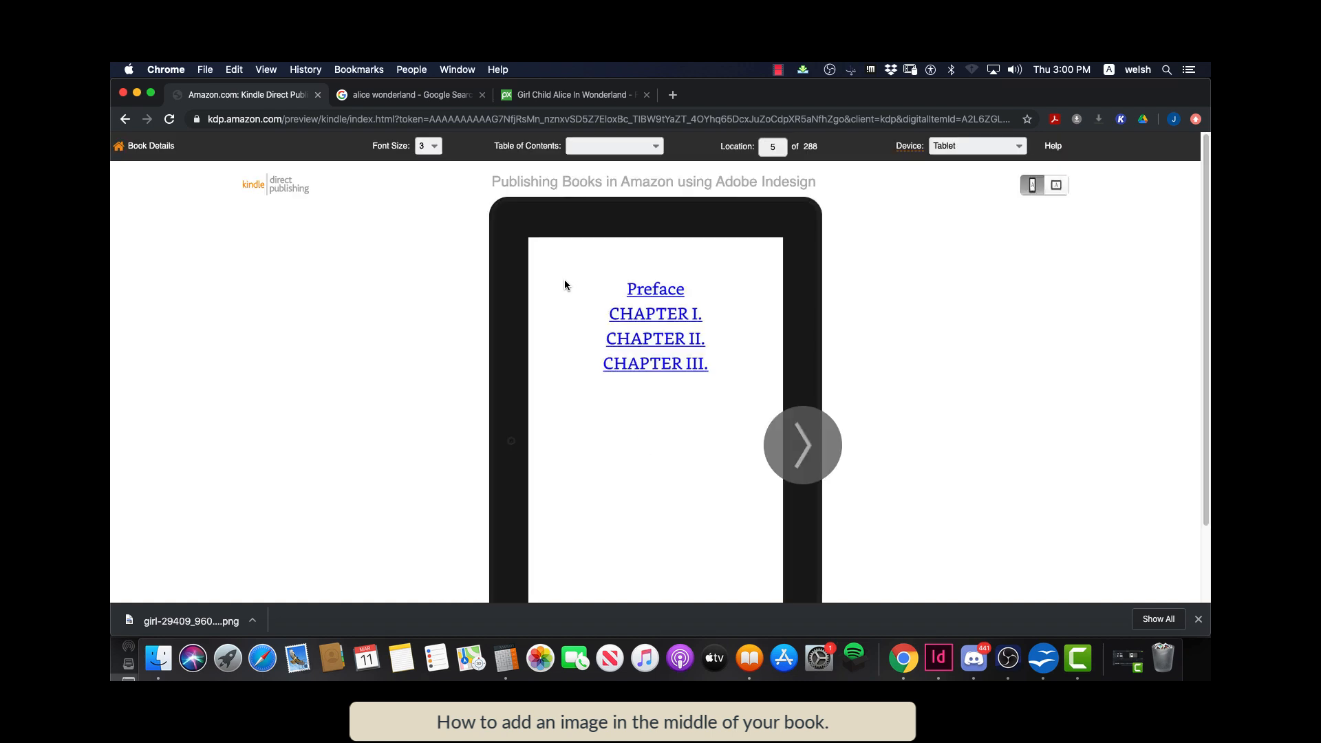
{"action": "left_click", "coordinate": [650, 314]}
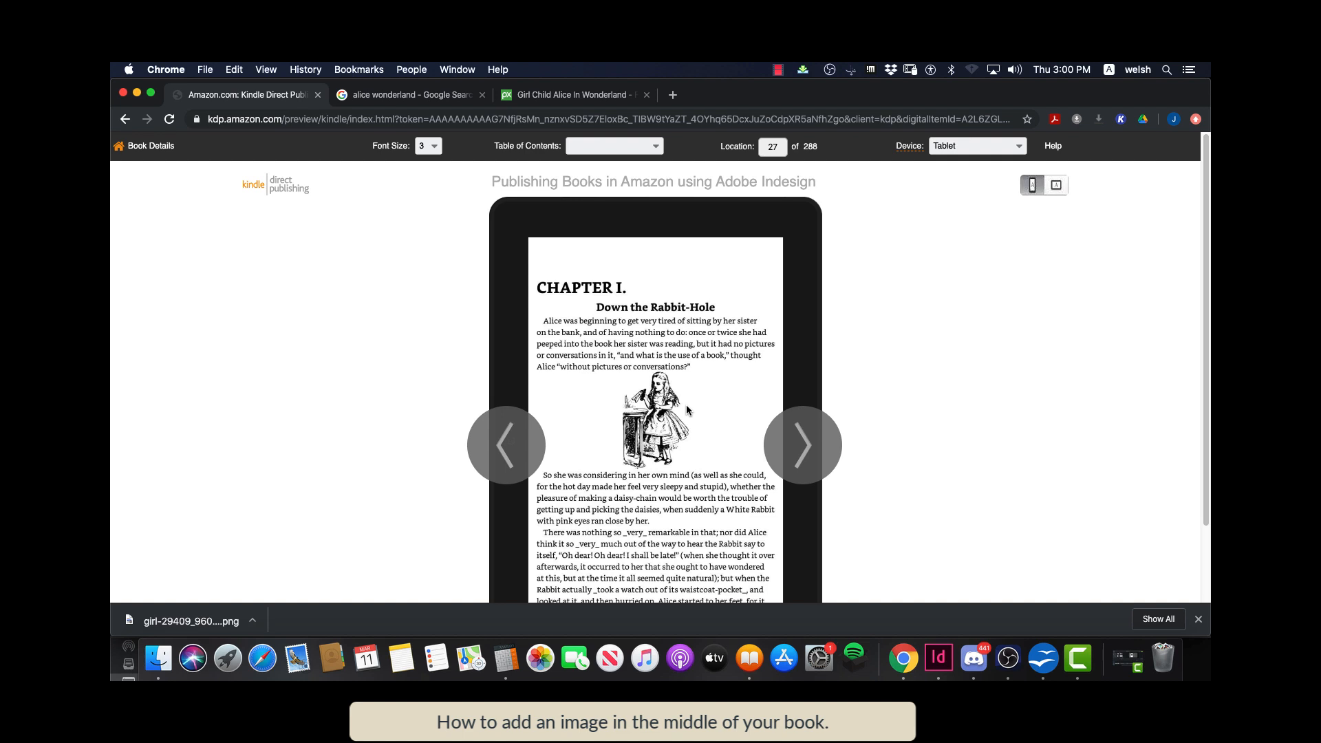
{"action": "scroll", "coordinate": [685, 406], "scroll_direction": "down", "scroll_amount": 2}
{"action": "scroll", "coordinate": [686, 406], "scroll_direction": "down", "scroll_amount": 4}
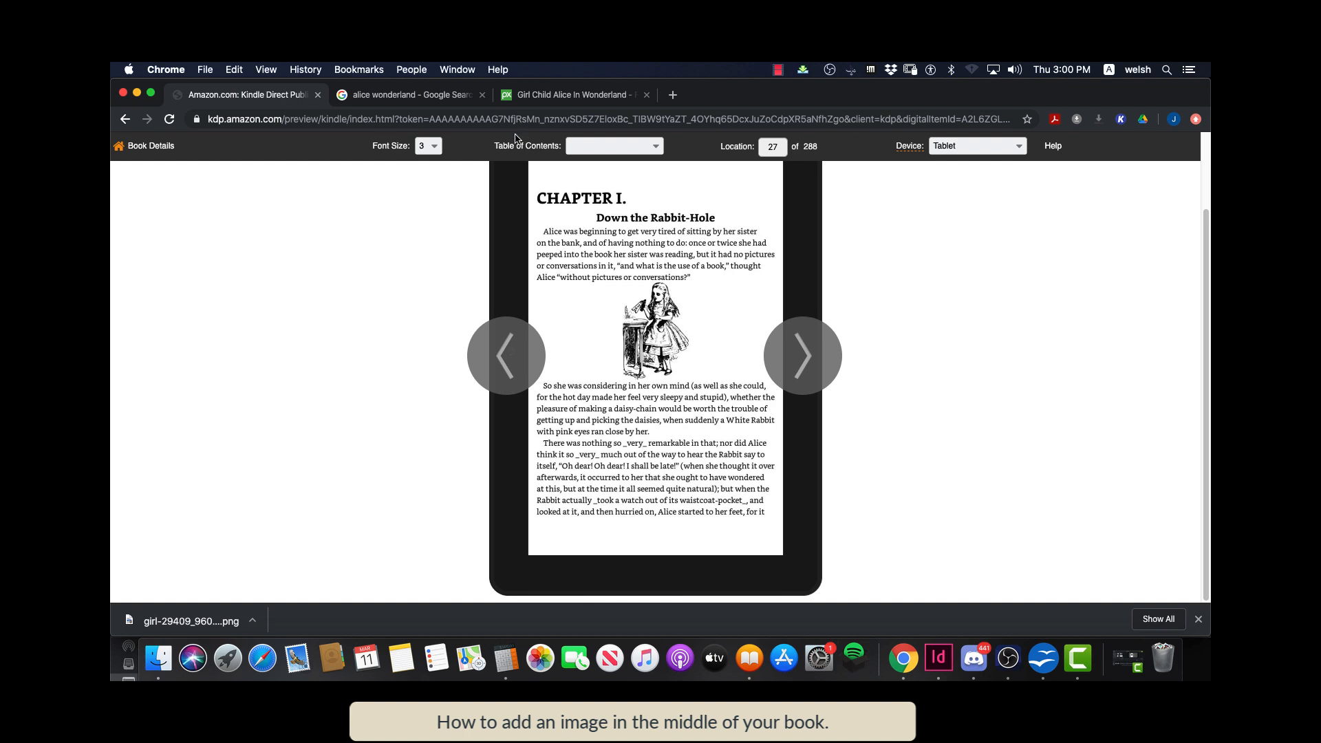
{"action": "left_click", "coordinate": [430, 150]}
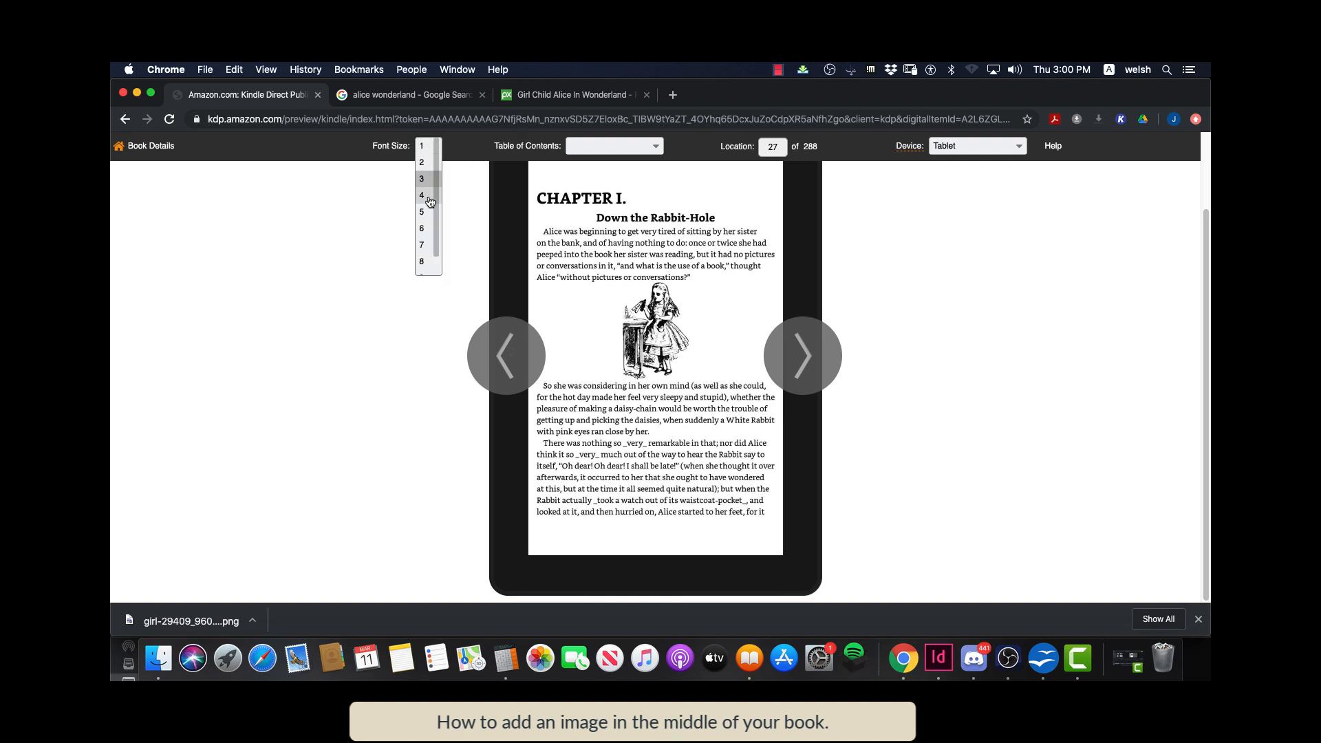
{"action": "left_click", "coordinate": [427, 208]}
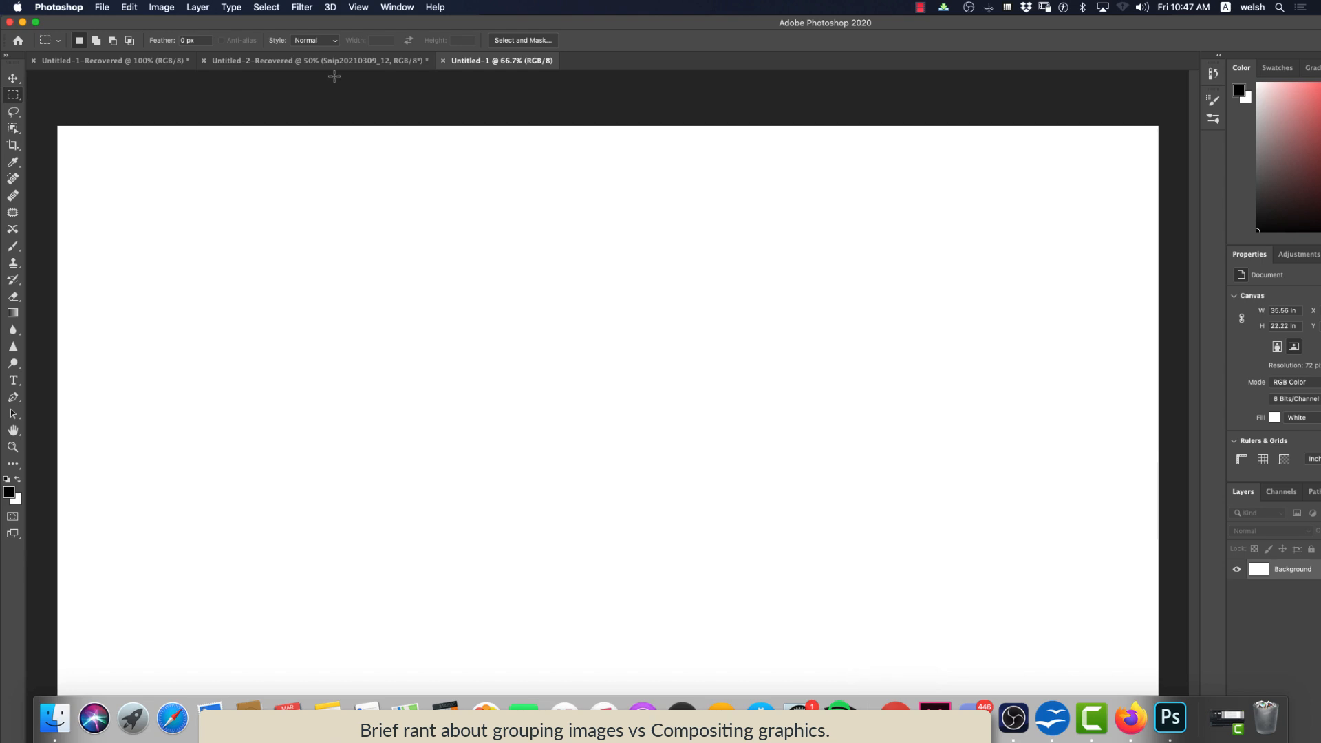
View the Kindle device previews in Photoshop's Untitled-2-Recovered document and switch to InDesign
{"action": "left_click", "coordinate": [296, 62]}
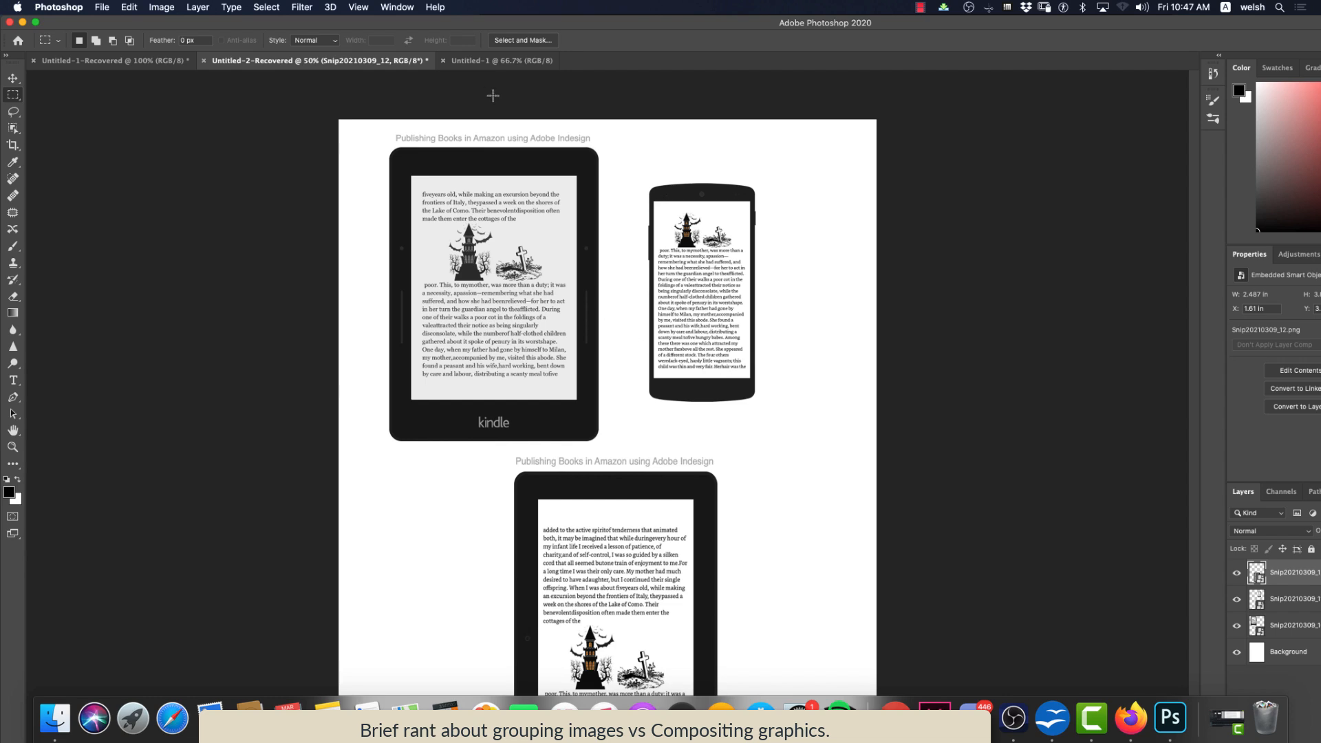
{"action": "left_click", "coordinate": [934, 716]}
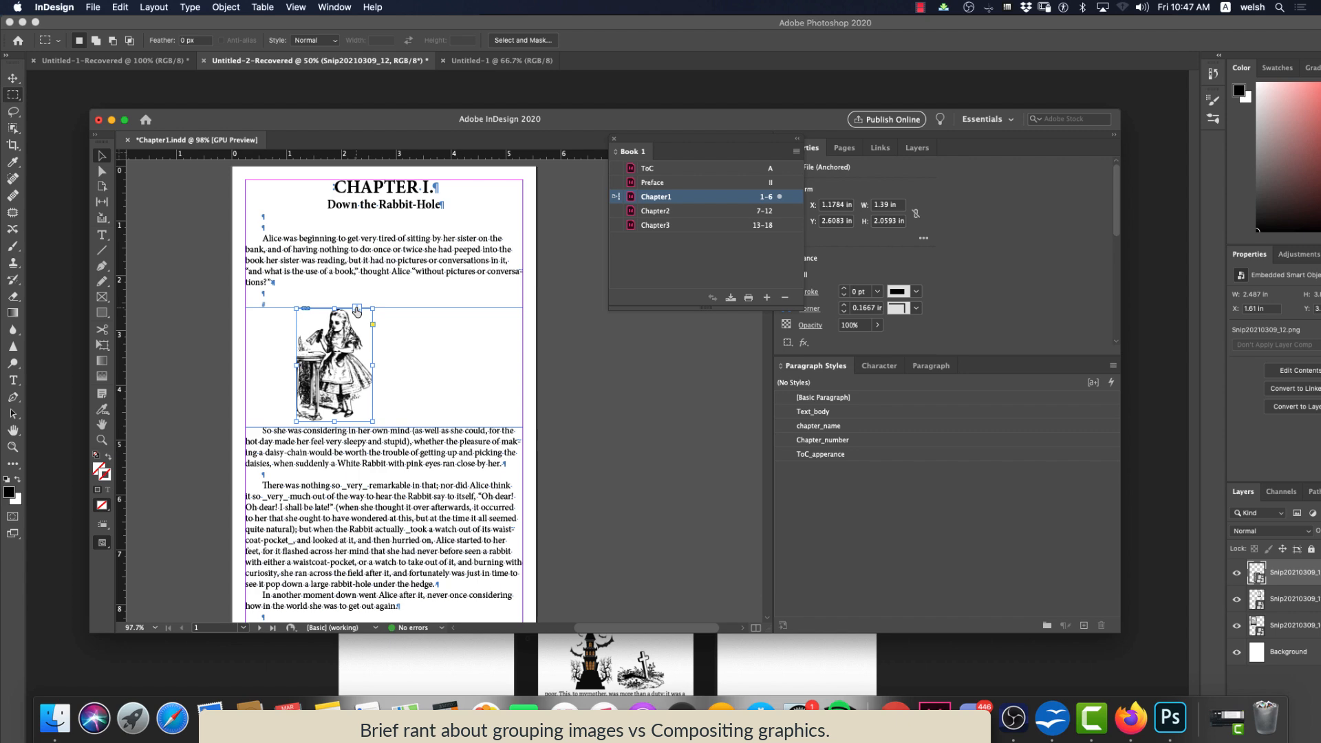
{"action": "right_click", "coordinate": [357, 309]}
{"action": "left_click", "coordinate": [361, 307]}
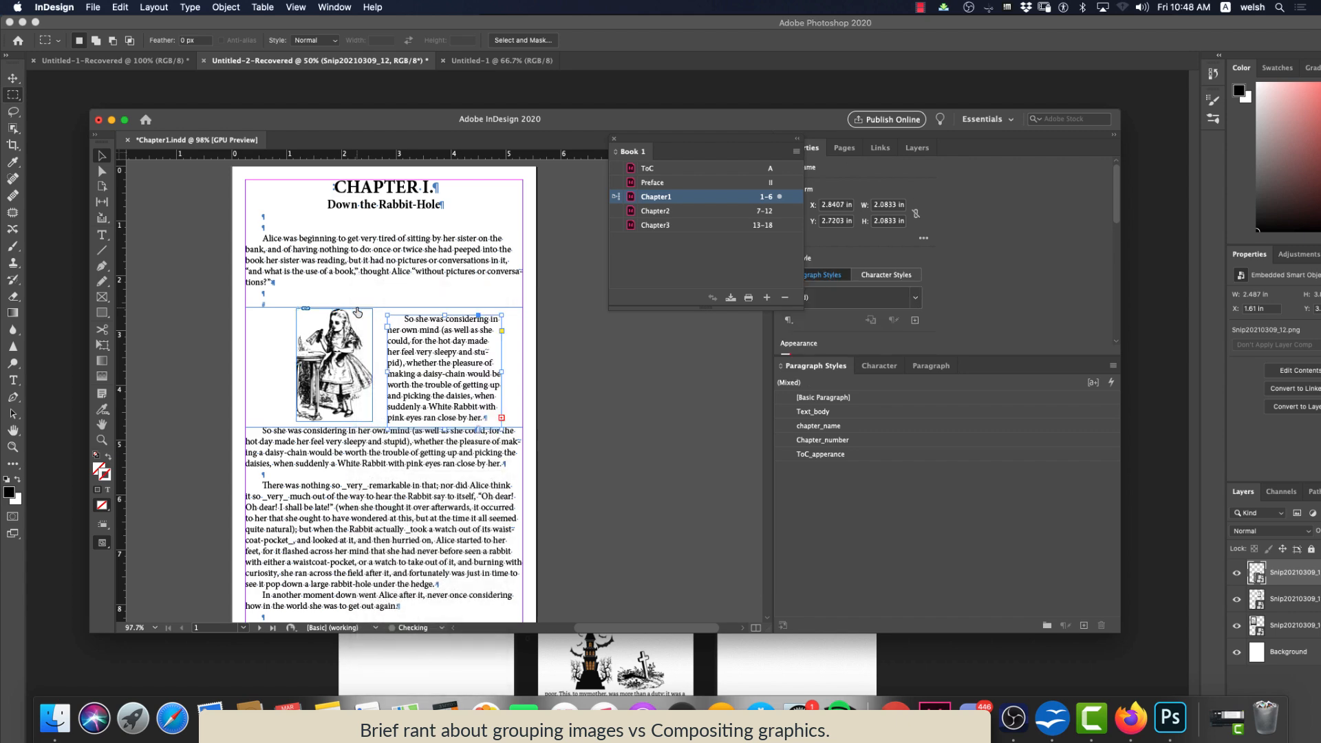
{"action": "left_click", "coordinate": [334, 365]}
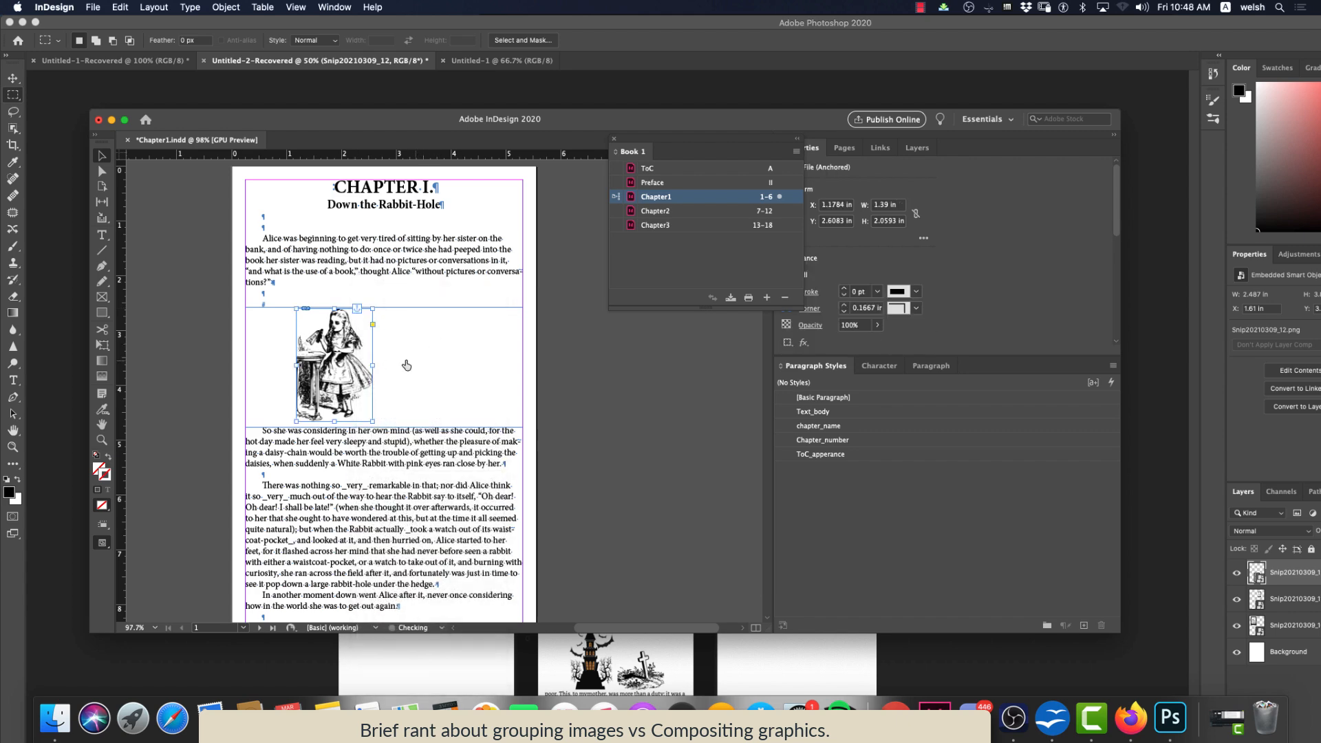
Release the Alice image on page 1 of Chapter 1 from its text anchor
{"action": "right_click", "coordinate": [358, 313]}
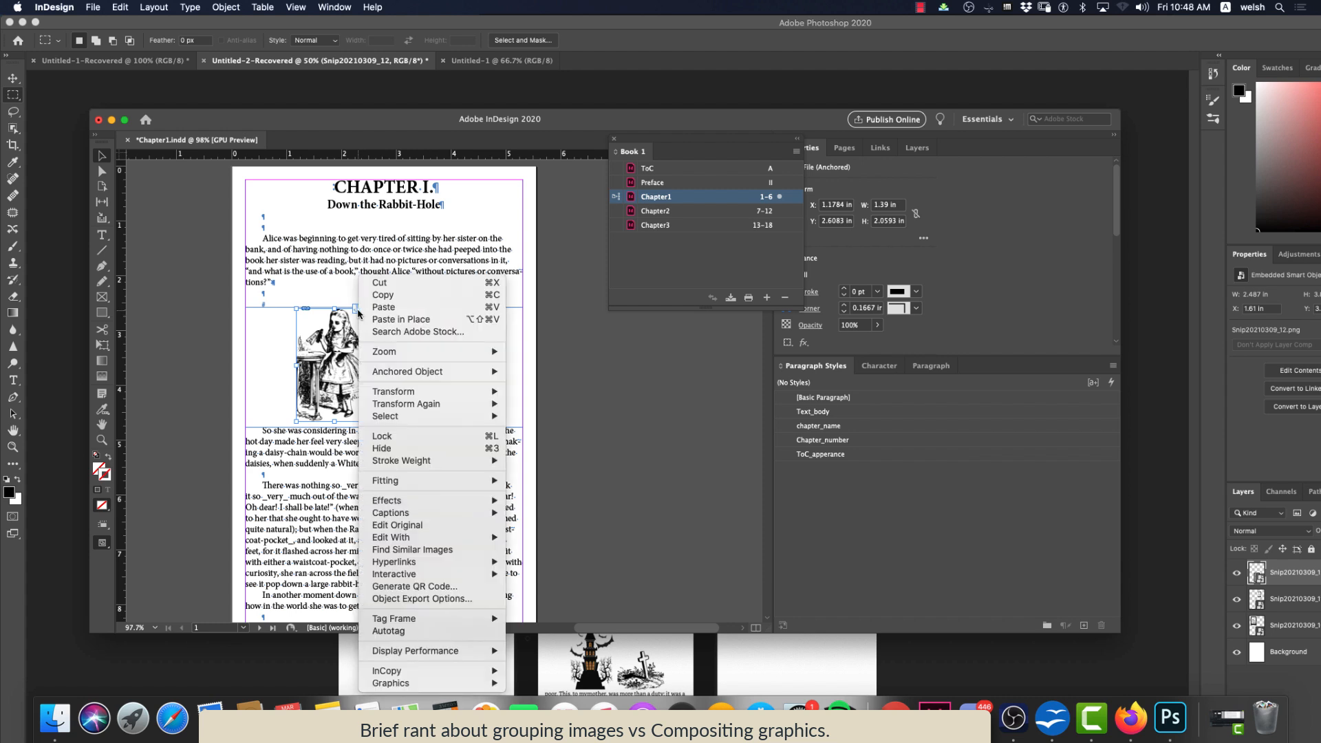
{"action": "mouse_move", "coordinate": [397, 372]}
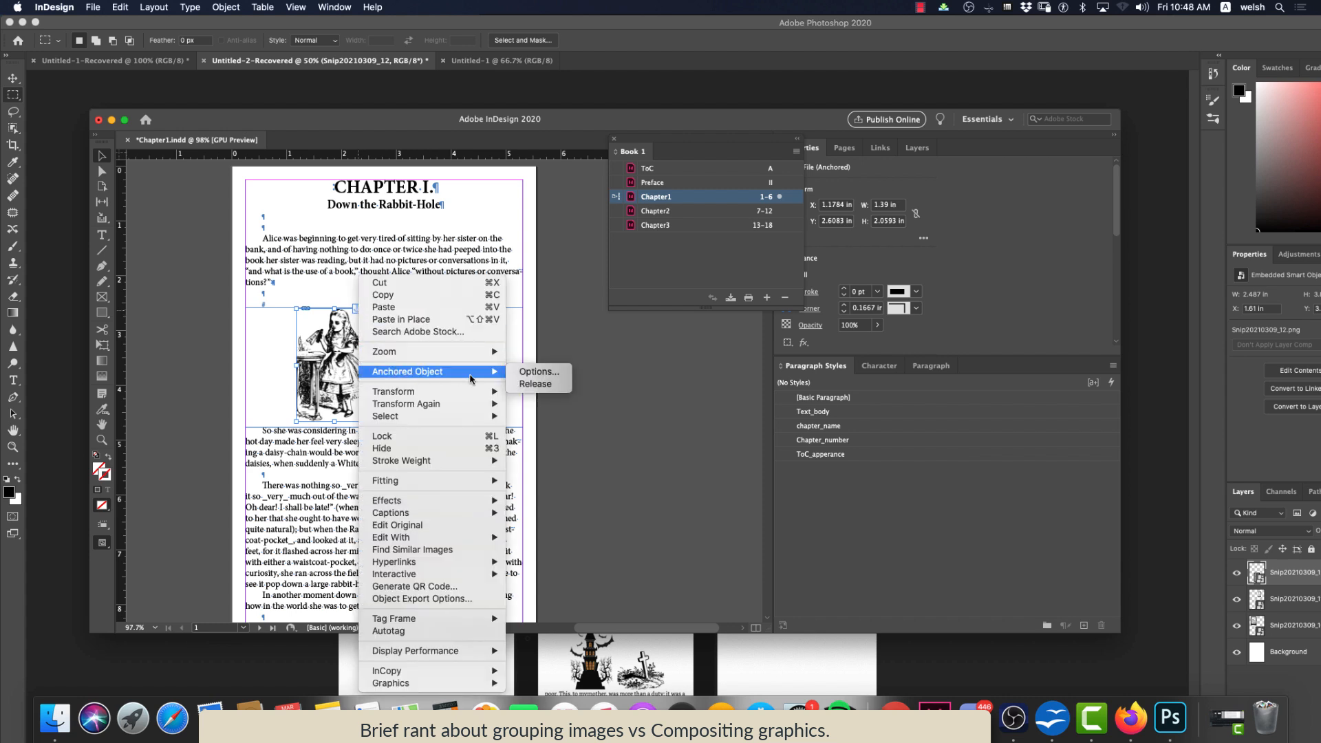
{"action": "left_click", "coordinate": [524, 388]}
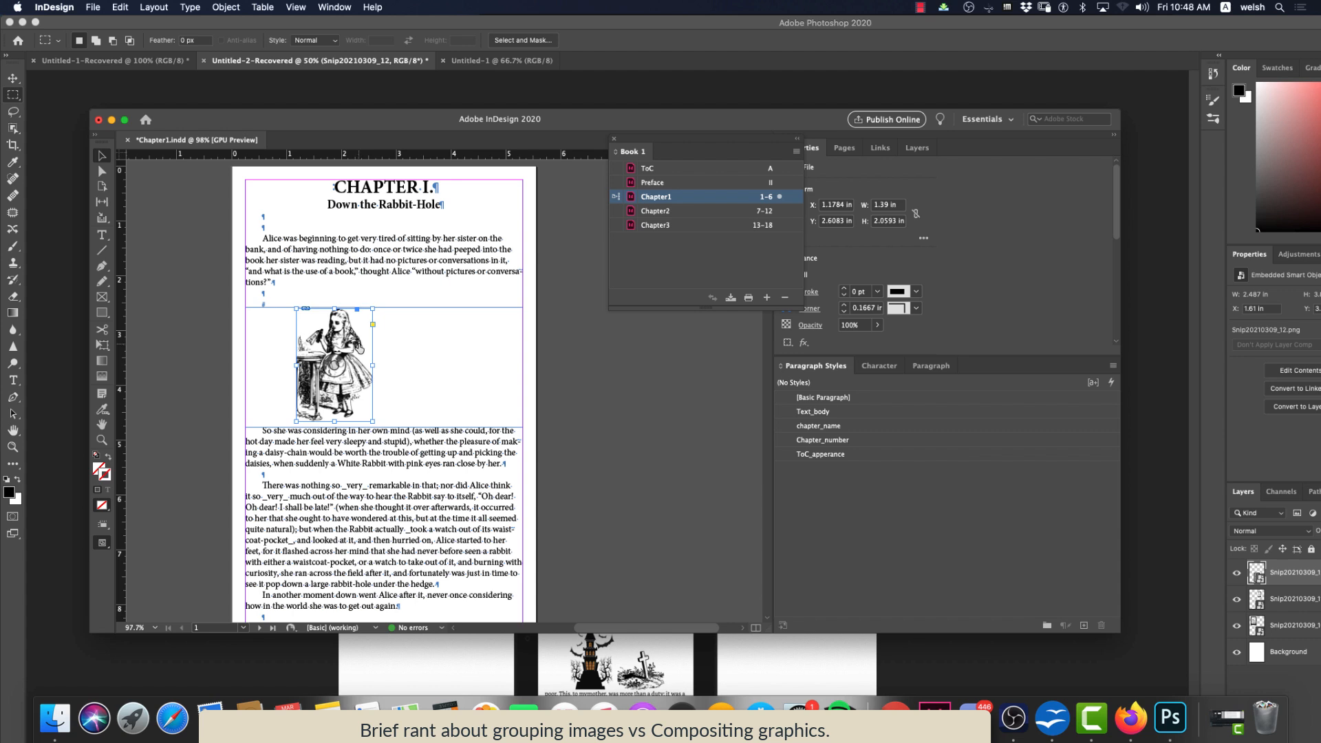
Duplicate the Alice image beside the original at about X 2.66 in and Y 2.6 in, and group both images
{"action": "left_click_drag", "start_coordinate": [357, 348], "coordinate": [434, 347]}
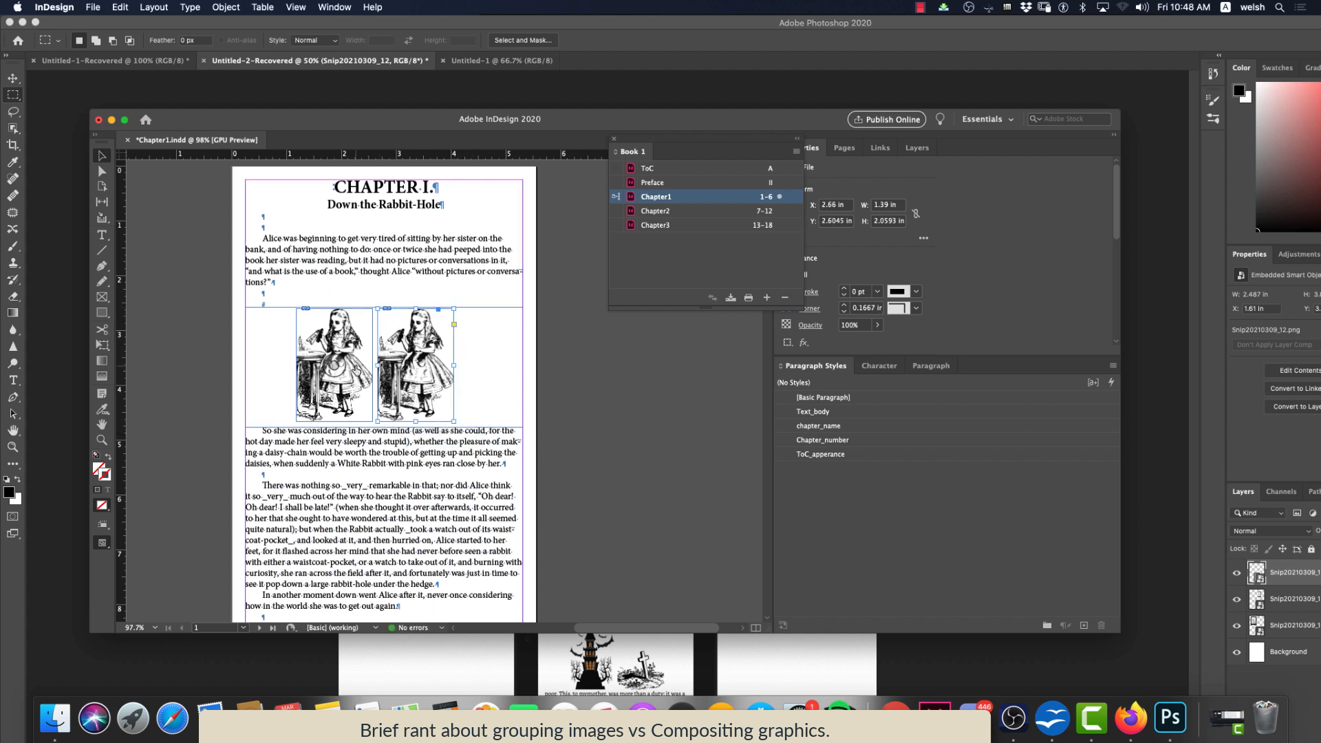
{"action": "left_click", "coordinate": [388, 344], "text": "shift"}
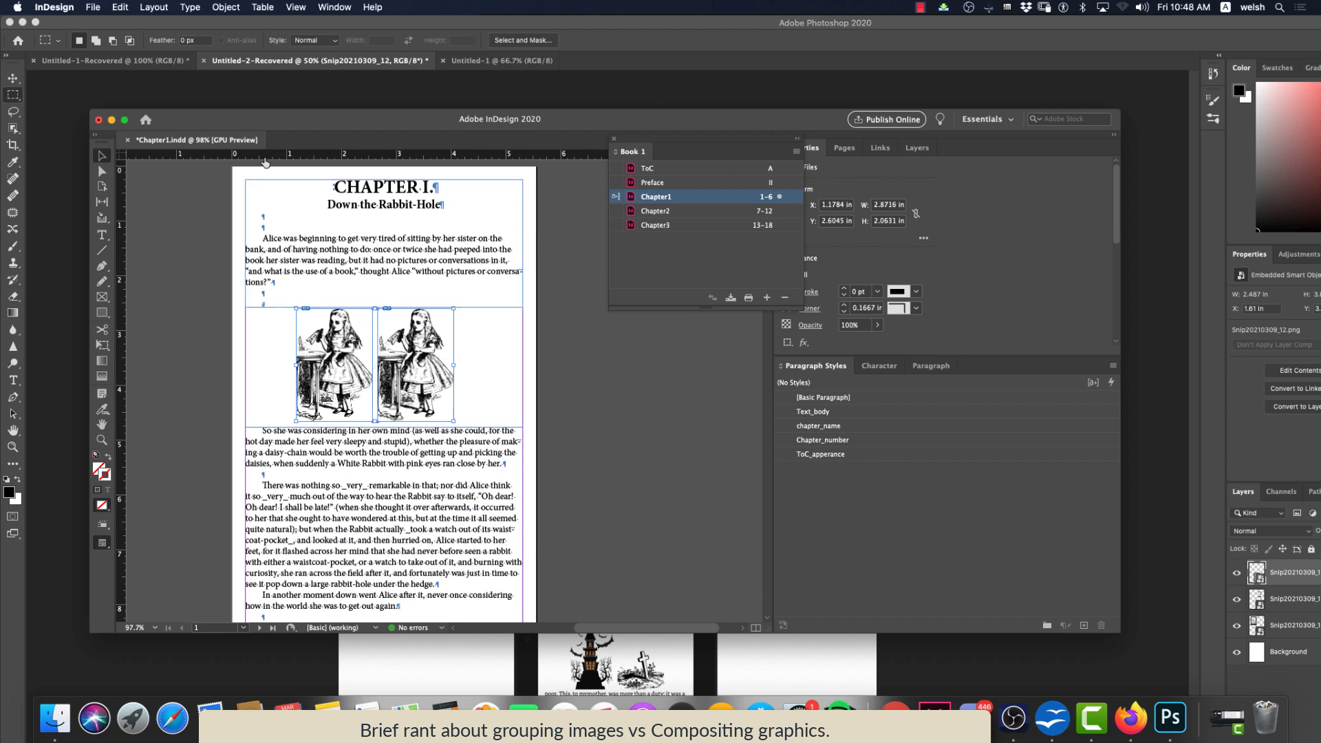
{"action": "left_click", "coordinate": [184, 15]}
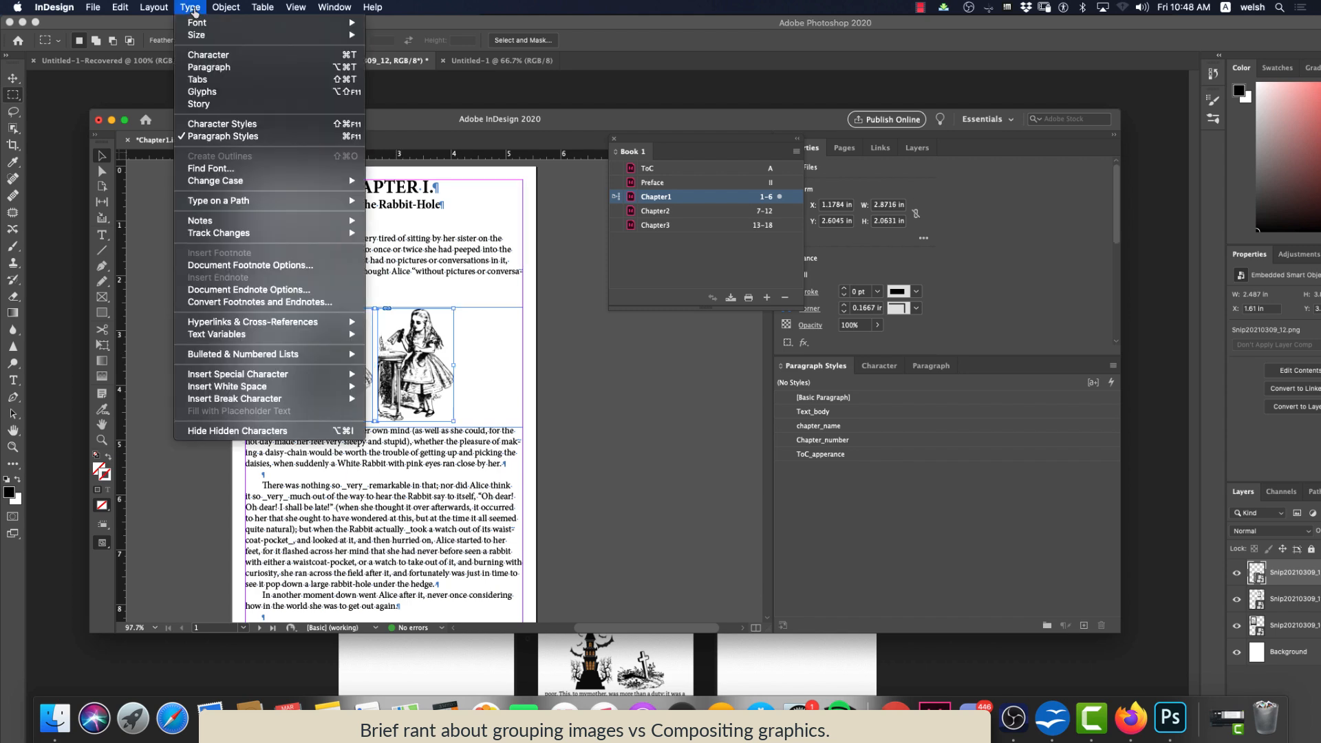
{"action": "mouse_move", "coordinate": [211, 8]}
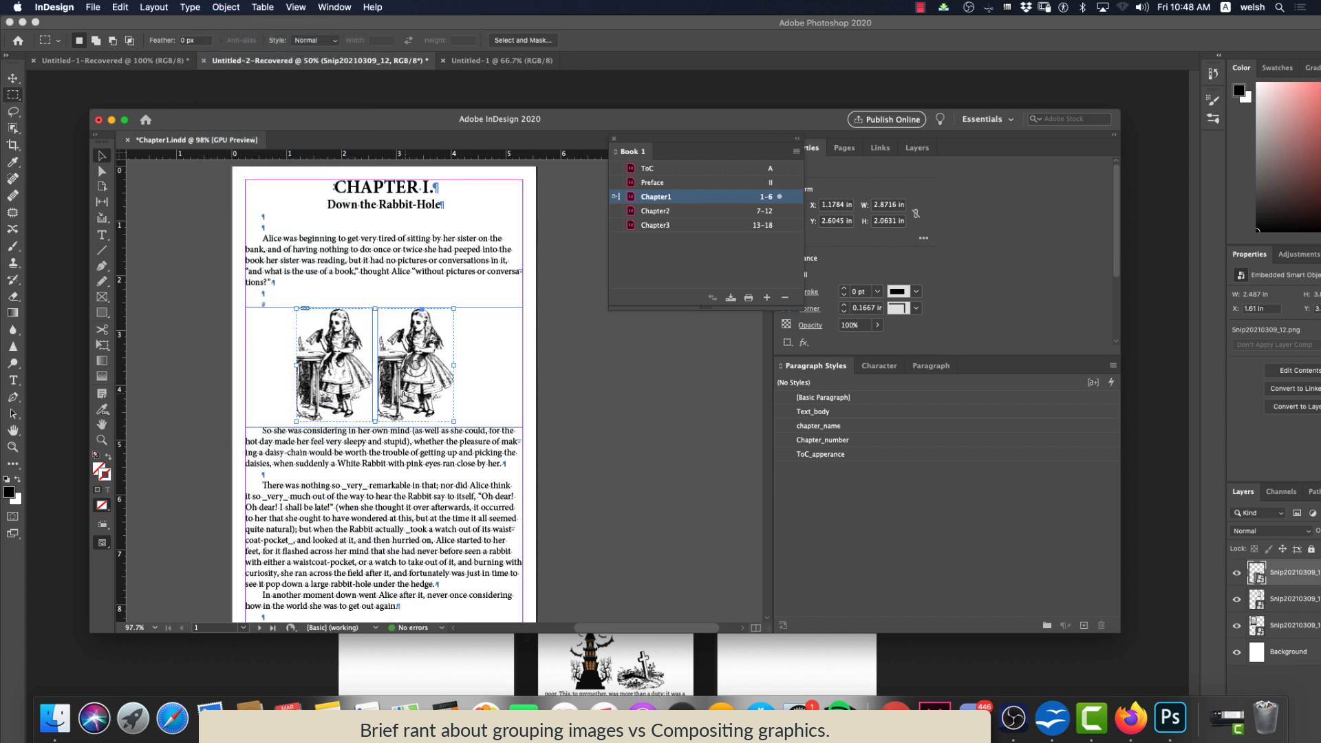
Anchor the grouped Alice images to the end of Chapter 1's first paragraph
{"action": "left_click", "coordinate": [492, 378]}
{"action": "left_click", "coordinate": [442, 362]}
{"action": "key", "text": "Left"}
{"action": "left_click", "coordinate": [410, 358]}
Look at the Kindle device previews in Photoshop once more and return to InDesign
{"action": "left_click", "coordinate": [350, 640]}
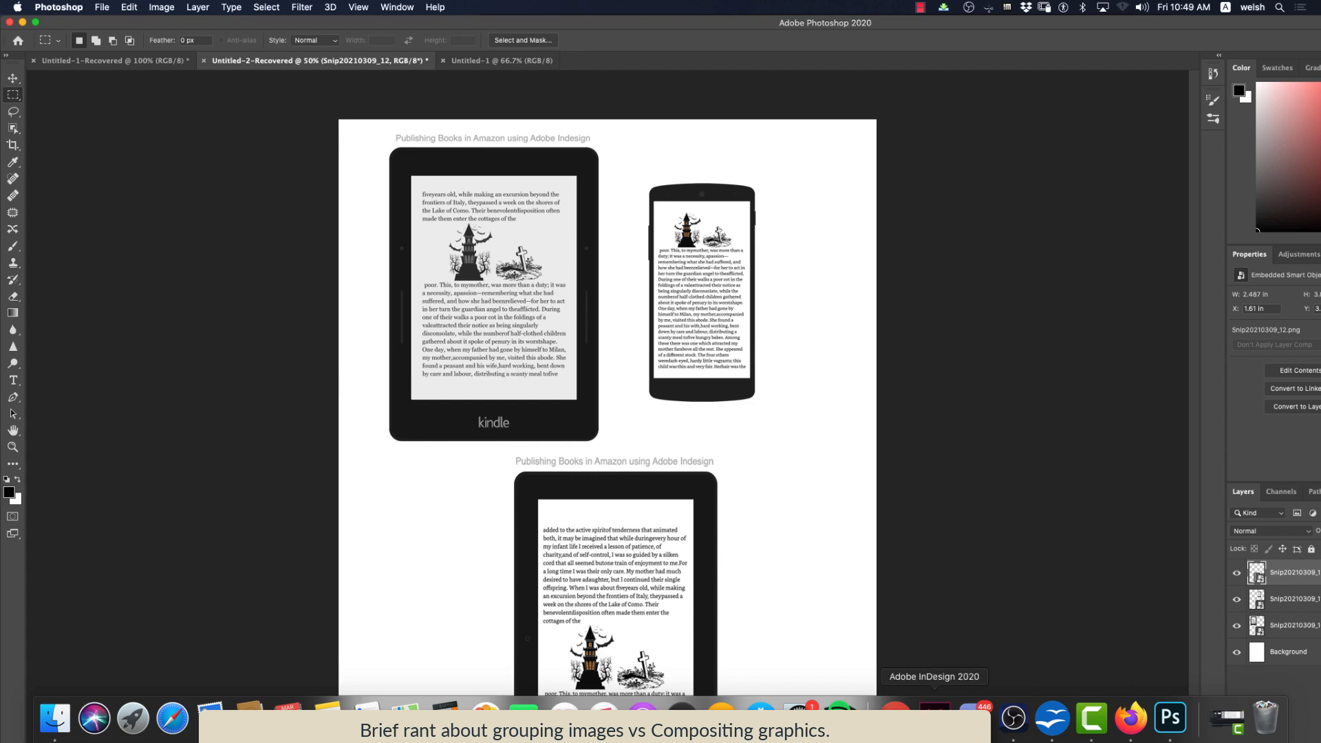
{"action": "left_click", "coordinate": [935, 716]}
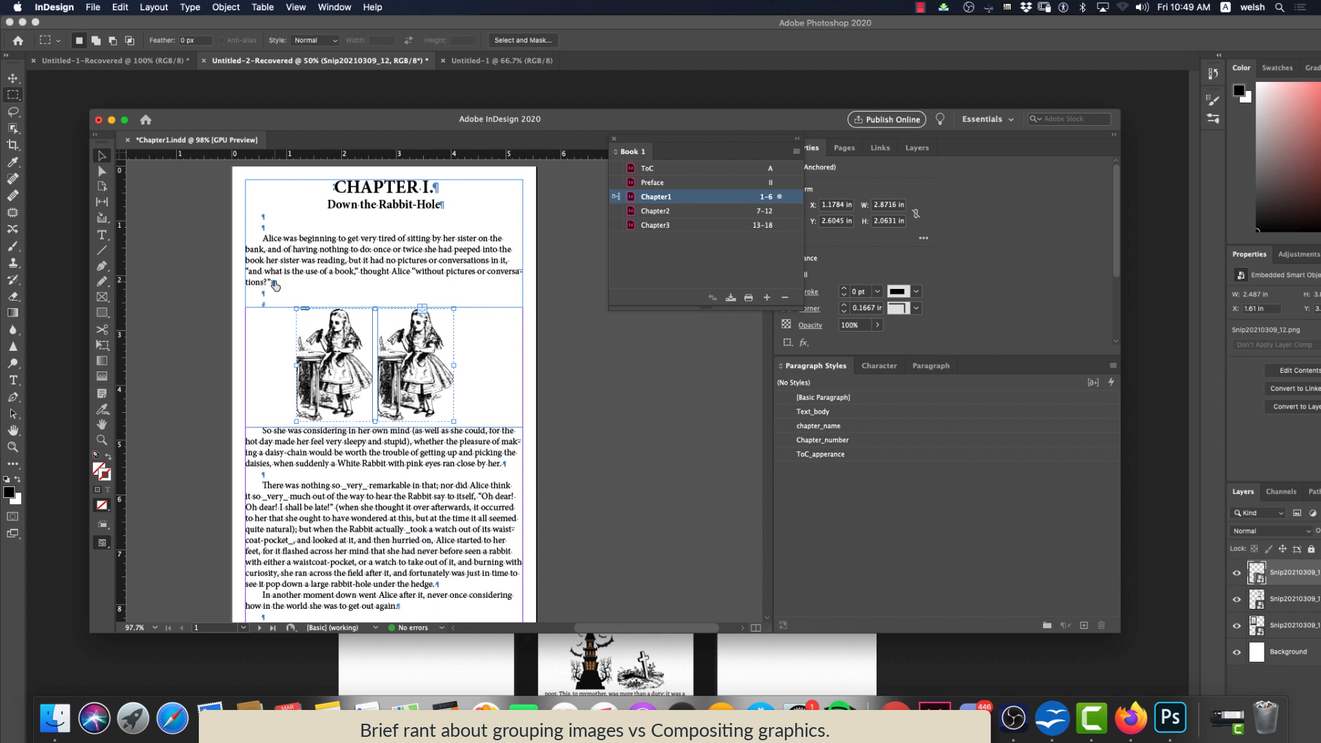
Release the grouped Alice images on page 1 from their text anchor and ungroup them
{"action": "right_click", "coordinate": [421, 315]}
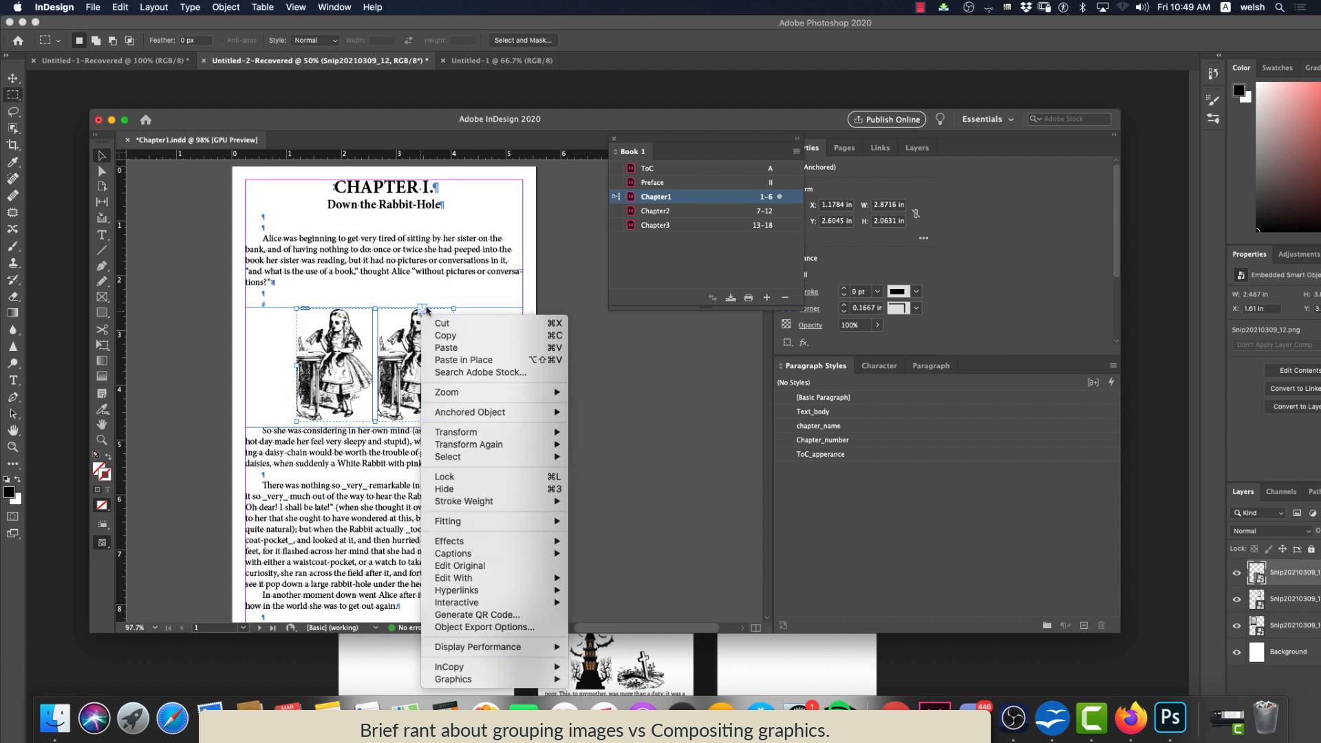
{"action": "mouse_move", "coordinate": [448, 413]}
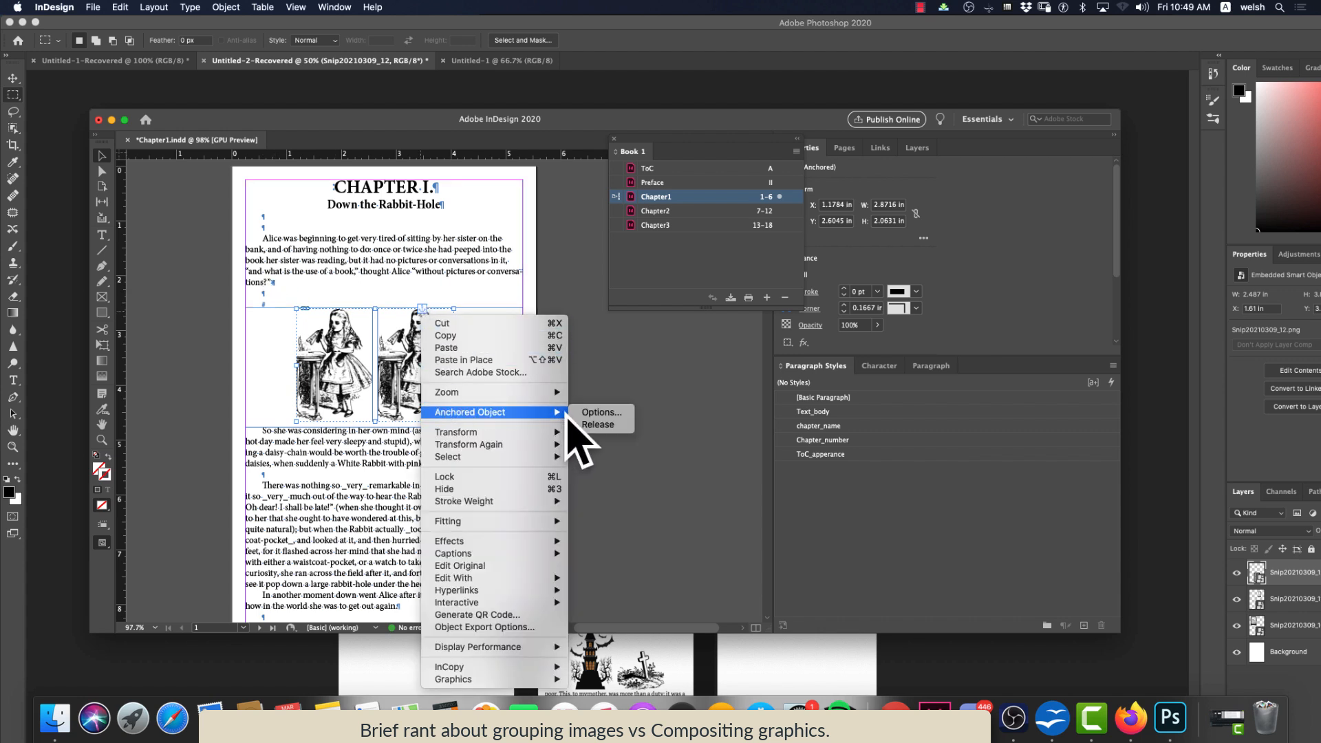
{"action": "left_click", "coordinate": [583, 425]}
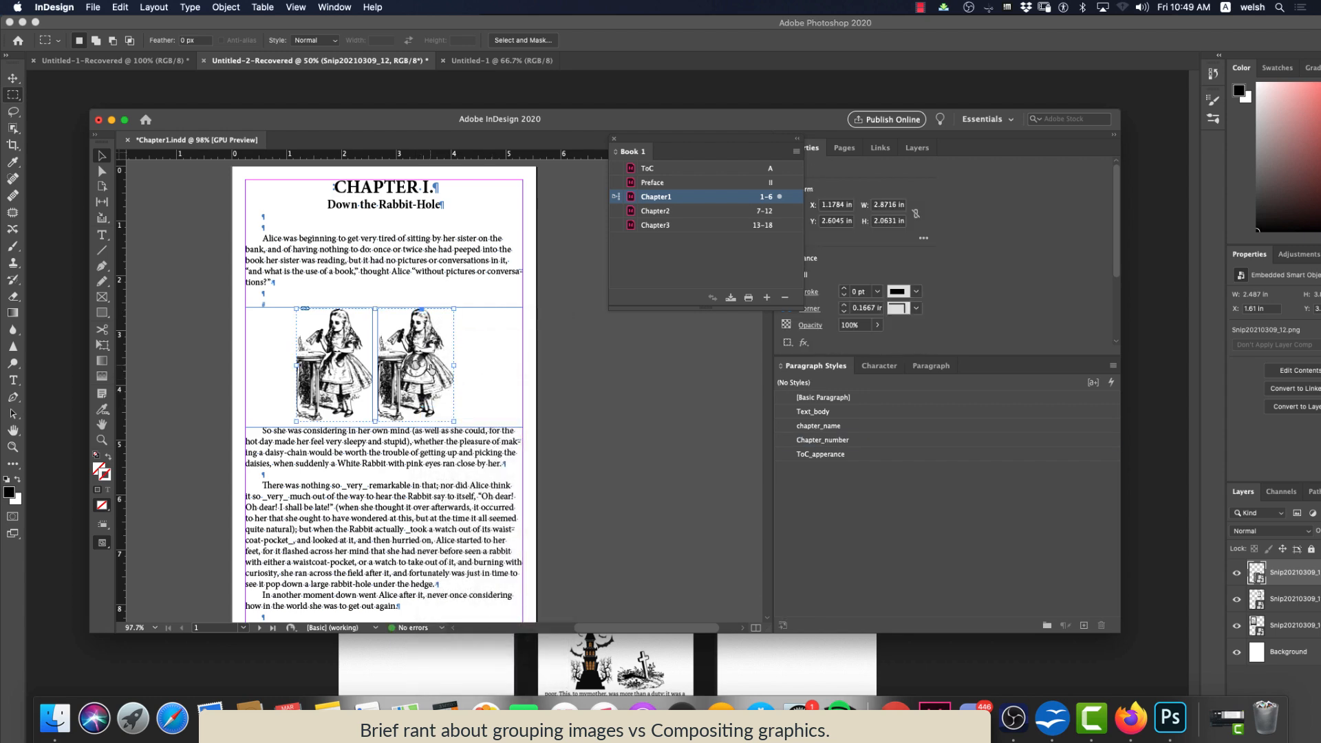
{"action": "key", "text": "Delete"}
{"action": "key", "text": "super+z"}
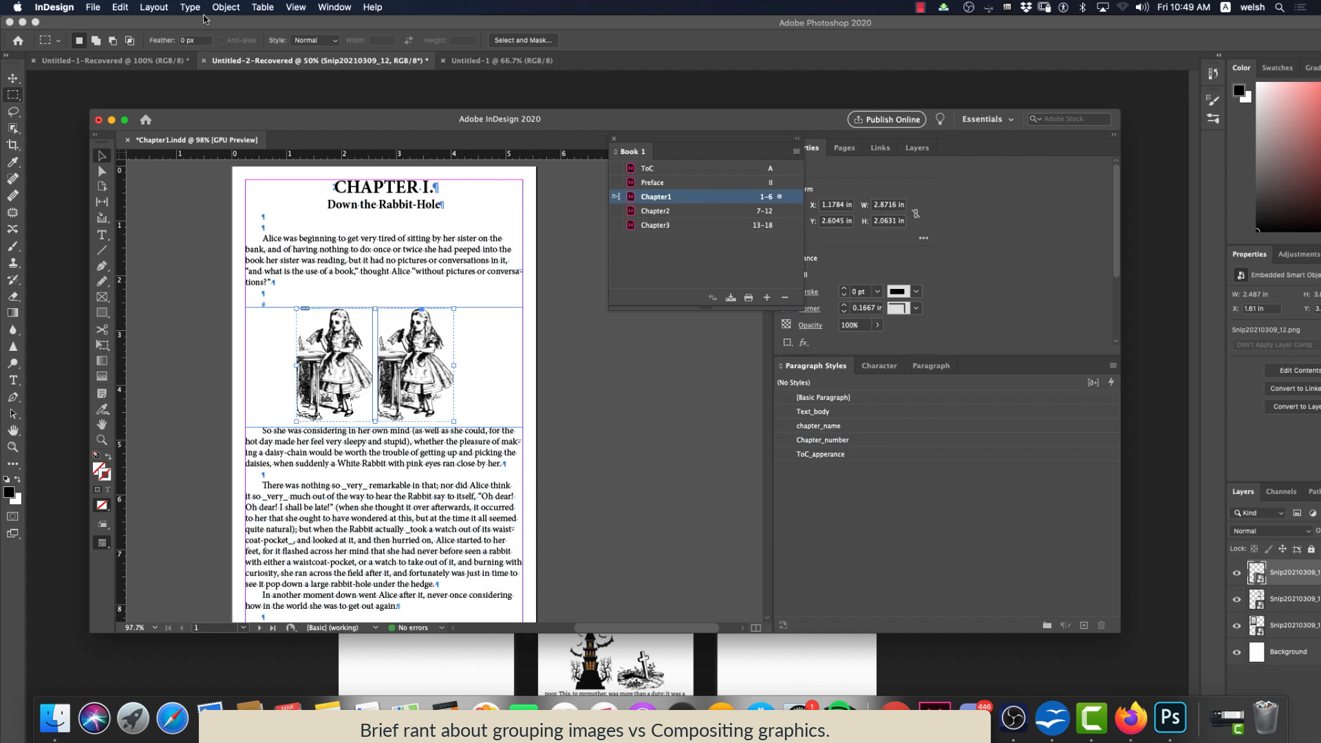
{"action": "left_click", "coordinate": [227, 7]}
{"action": "left_click", "coordinate": [248, 88]}
Delete the duplicate Alice image, move the remaining one to about X 1.92 in, Y 2.62 in, and anchor it to the first paragraph's end
{"action": "left_click", "coordinate": [435, 364]}
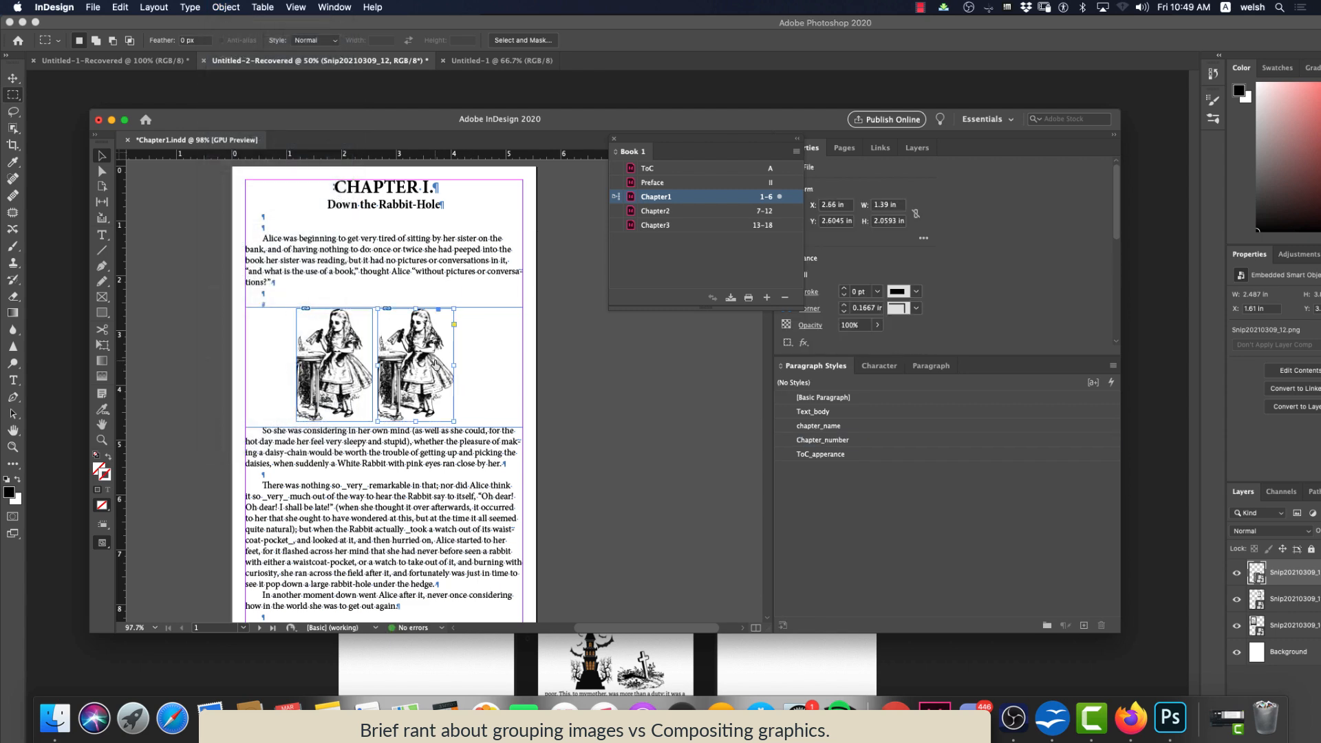
{"action": "left_click_drag", "start_coordinate": [435, 365], "coordinate": [396, 368]}
{"action": "key", "text": "super+z"}
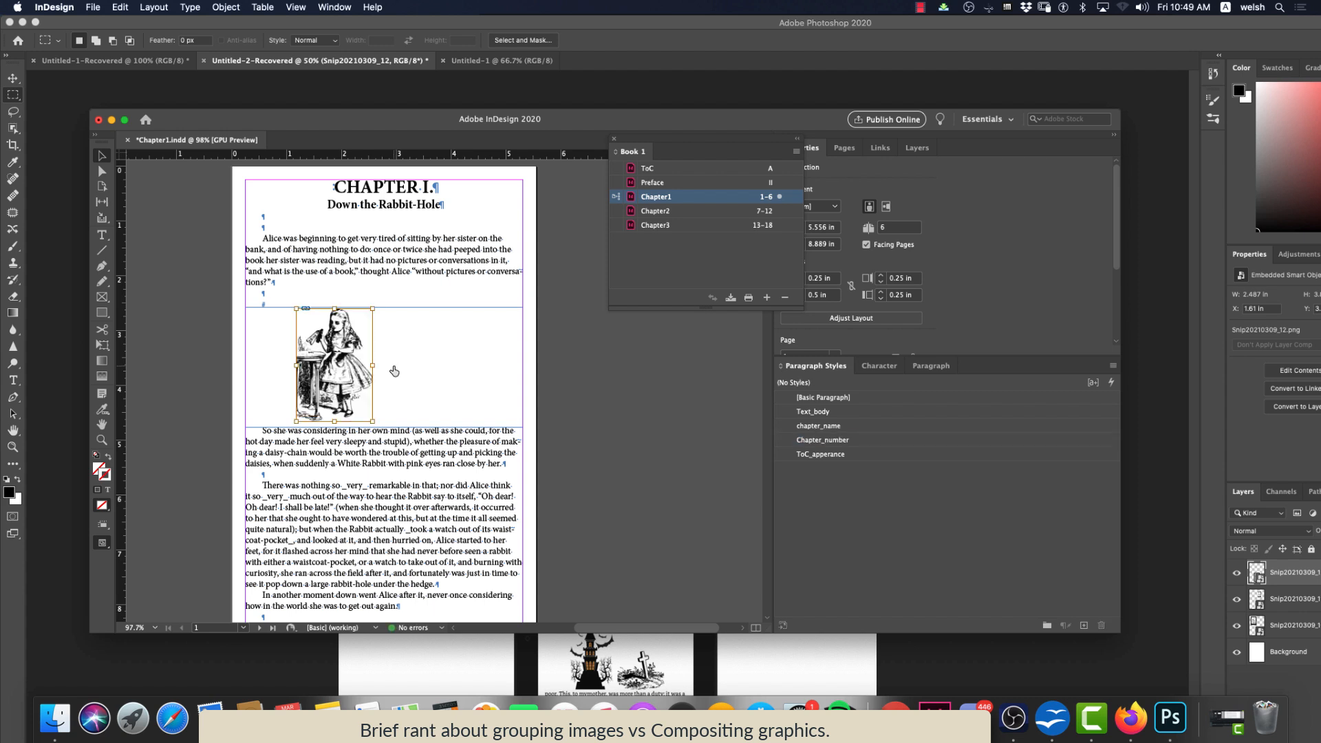
{"action": "left_click_drag", "start_coordinate": [352, 330], "coordinate": [397, 355]}
{"action": "key", "text": "super+z"}
{"action": "left_click", "coordinate": [182, 329]}
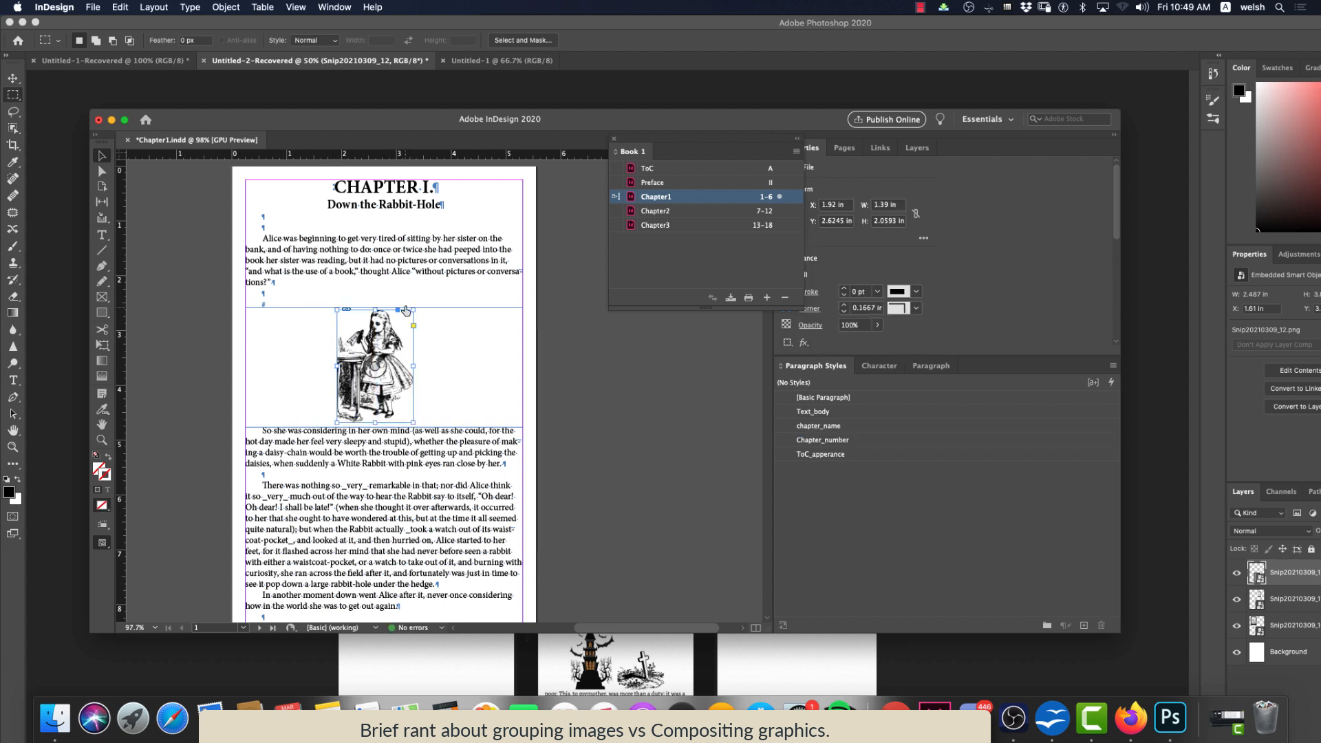
{"action": "left_click_drag", "start_coordinate": [315, 281], "coordinate": [309, 281]}
{"action": "left_click", "coordinate": [460, 380]}
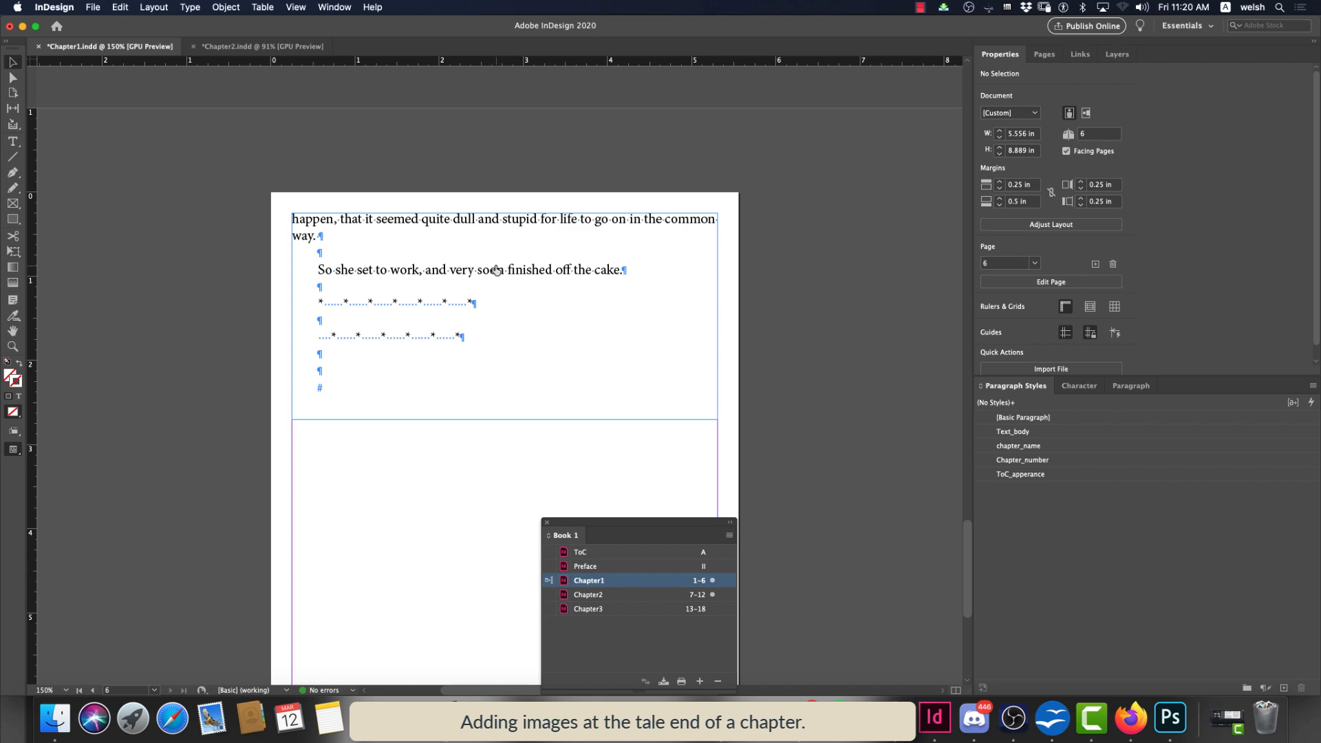
Stretch the text frame on Chapter 1's last page to the bottom margin and shorten it again to about 2.33 in high
{"action": "scroll", "coordinate": [495, 272], "scroll_direction": "up", "scroll_amount": 10}
{"action": "scroll", "coordinate": [495, 272], "scroll_direction": "up", "scroll_amount": 15}
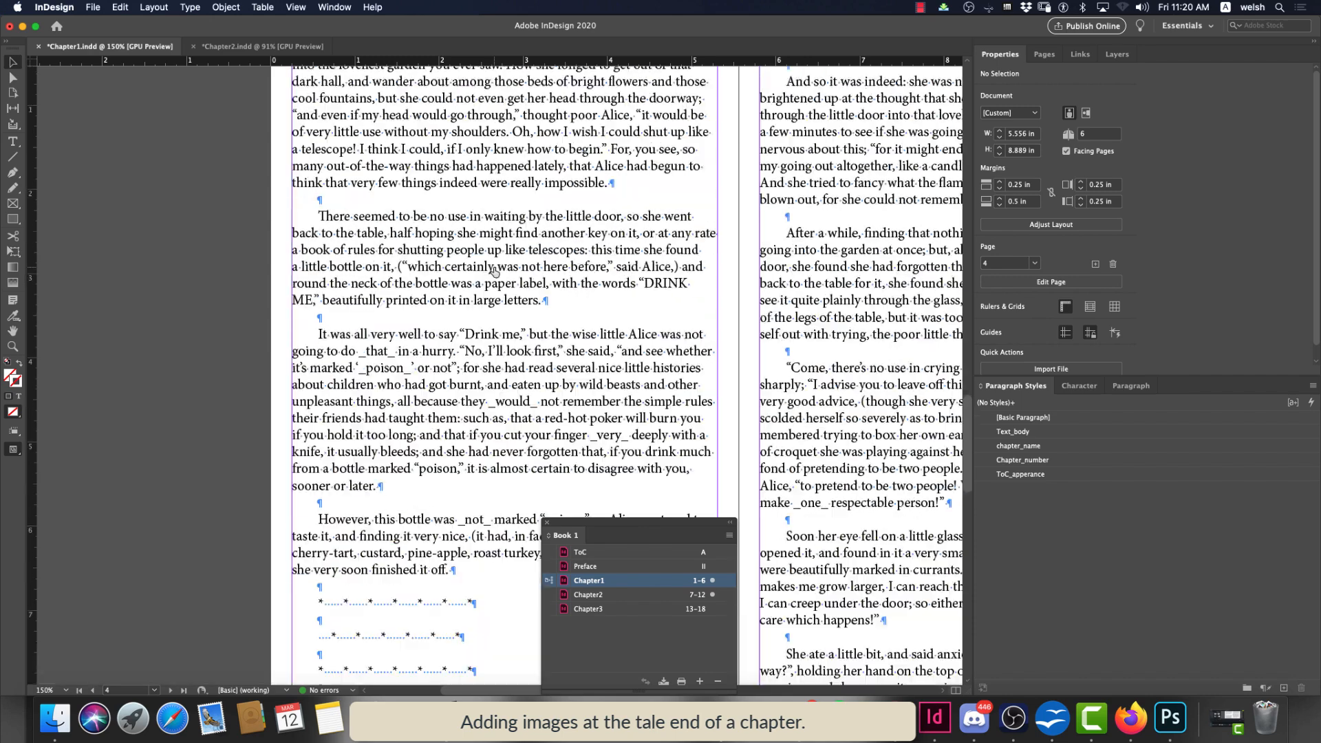
{"action": "scroll", "coordinate": [494, 272], "scroll_direction": "up", "scroll_amount": 5}
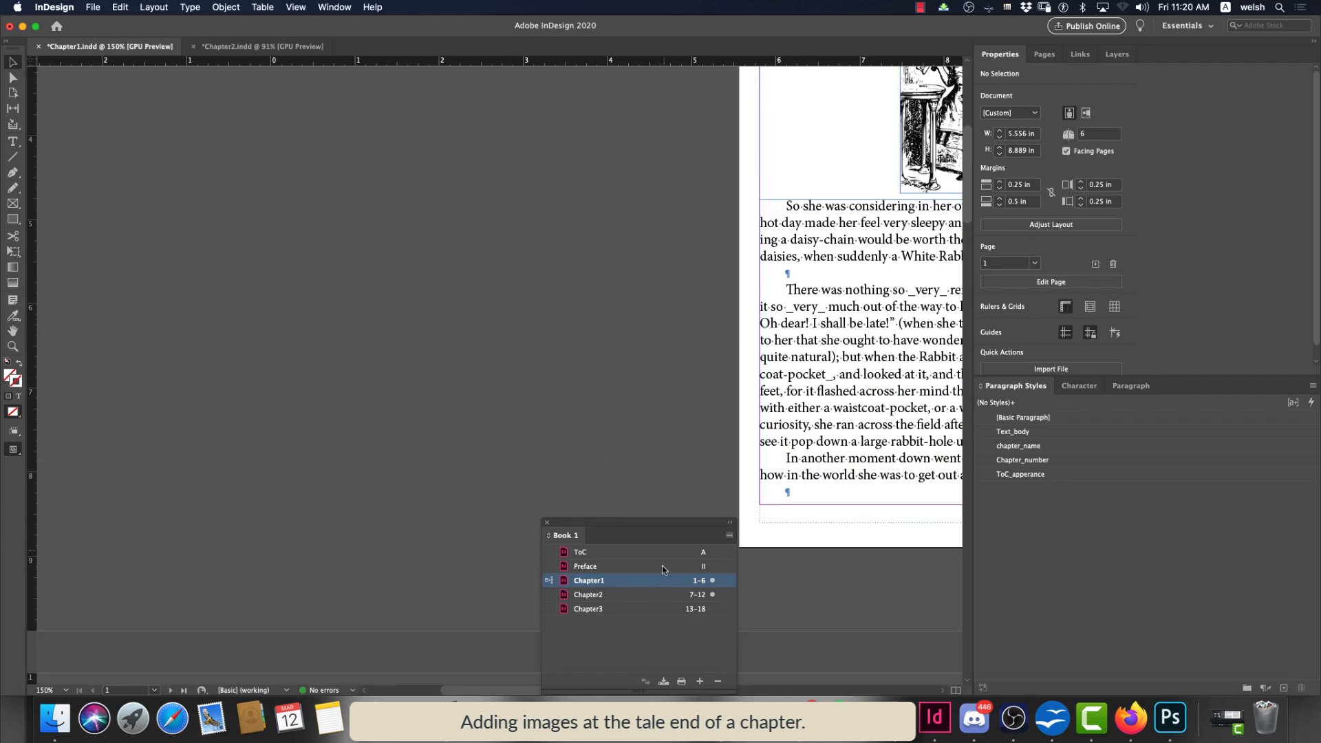
{"action": "scroll", "coordinate": [482, 384], "scroll_direction": "down", "scroll_amount": 20}
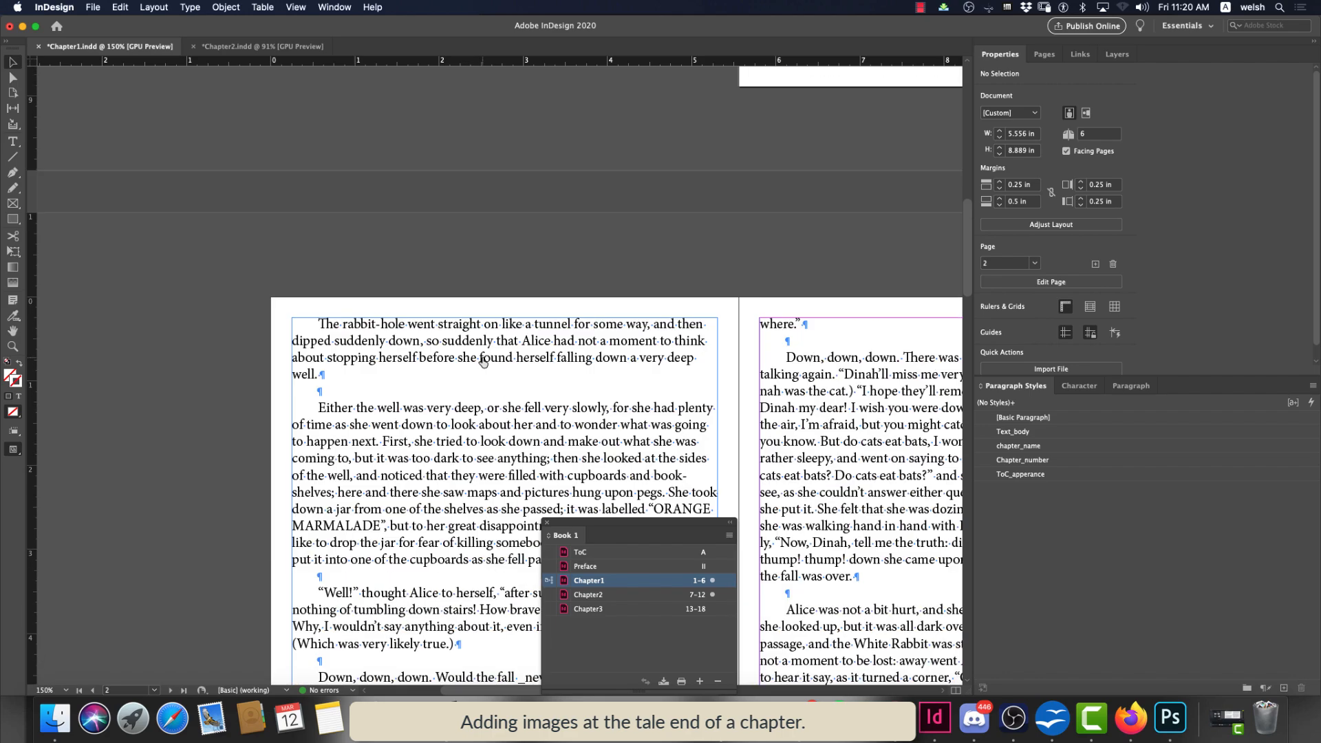
{"action": "scroll", "coordinate": [486, 370], "scroll_direction": "up", "scroll_amount": 3}
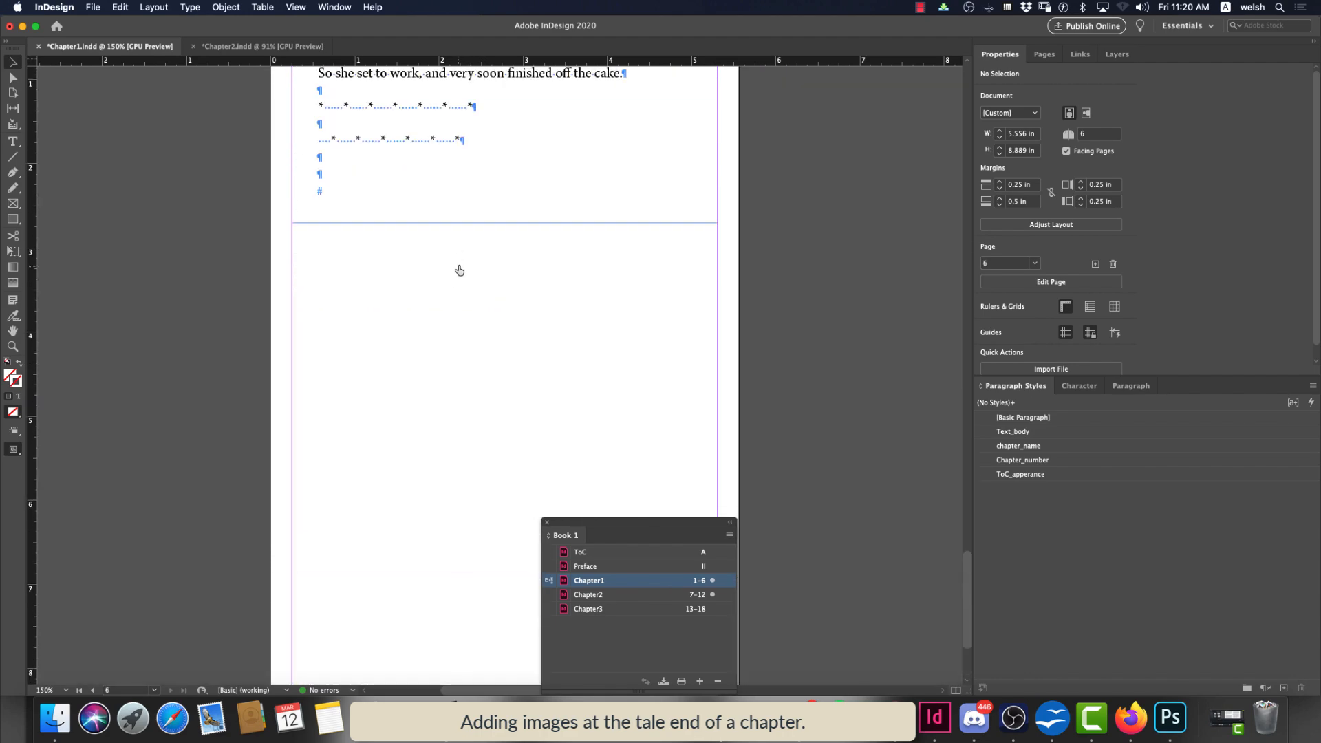
{"action": "left_click", "coordinate": [459, 219]}
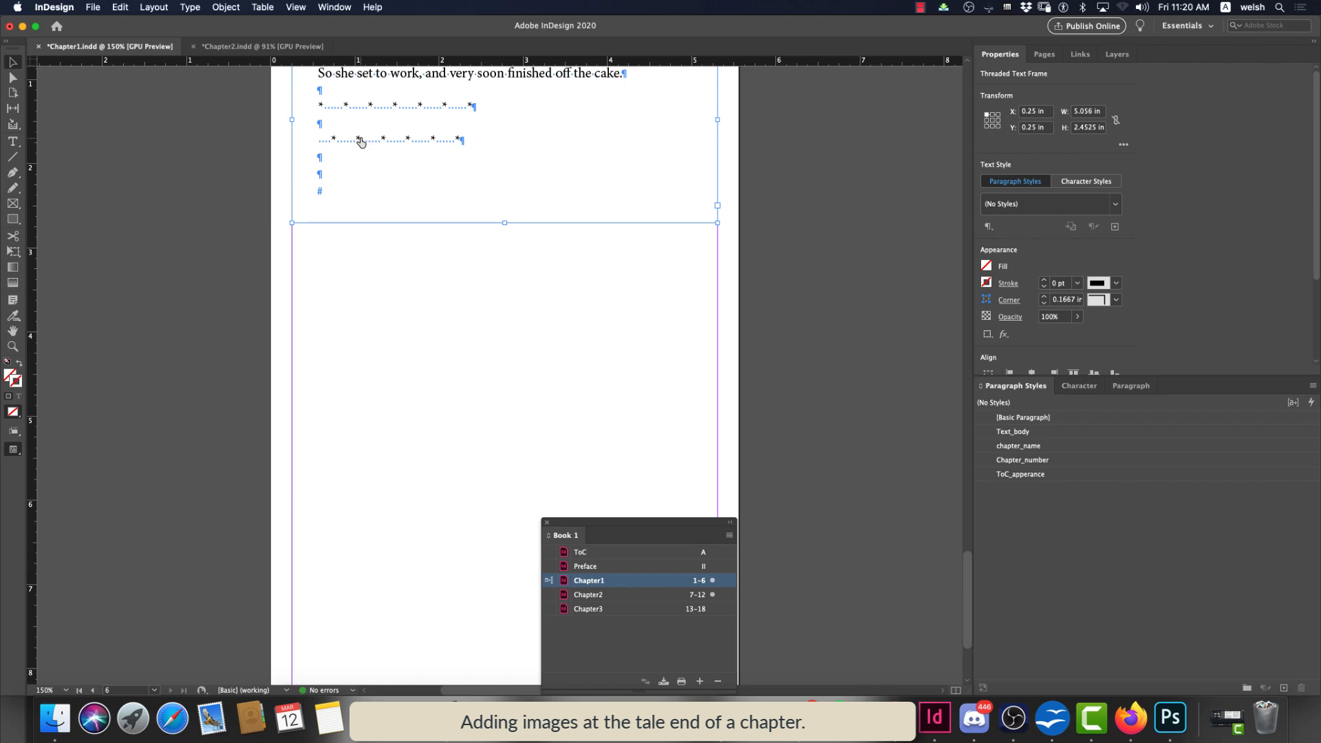
{"action": "key", "text": "super+minus"}
{"action": "key", "text": "super+minus"}
{"action": "key", "text": "super+minus"}
{"action": "key", "text": "super+minus"}
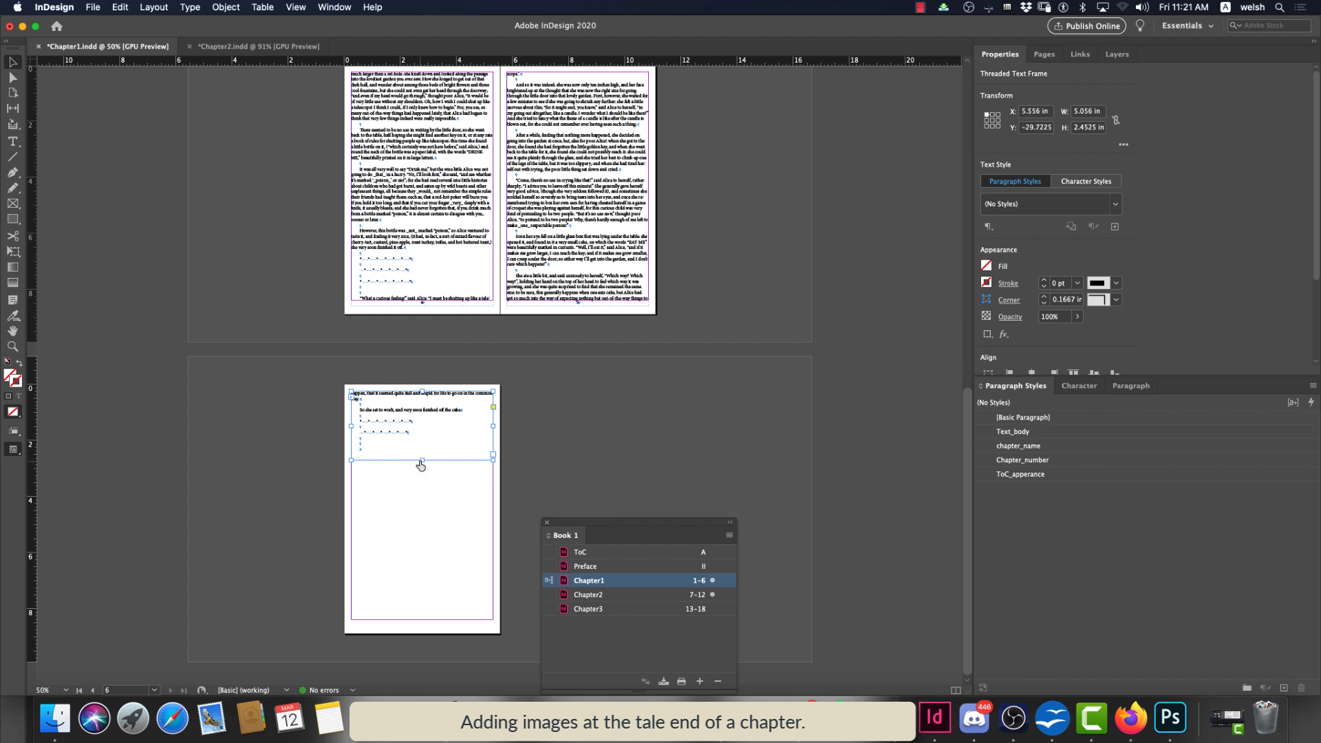
{"action": "left_click_drag", "start_coordinate": [423, 464], "coordinate": [419, 621]}
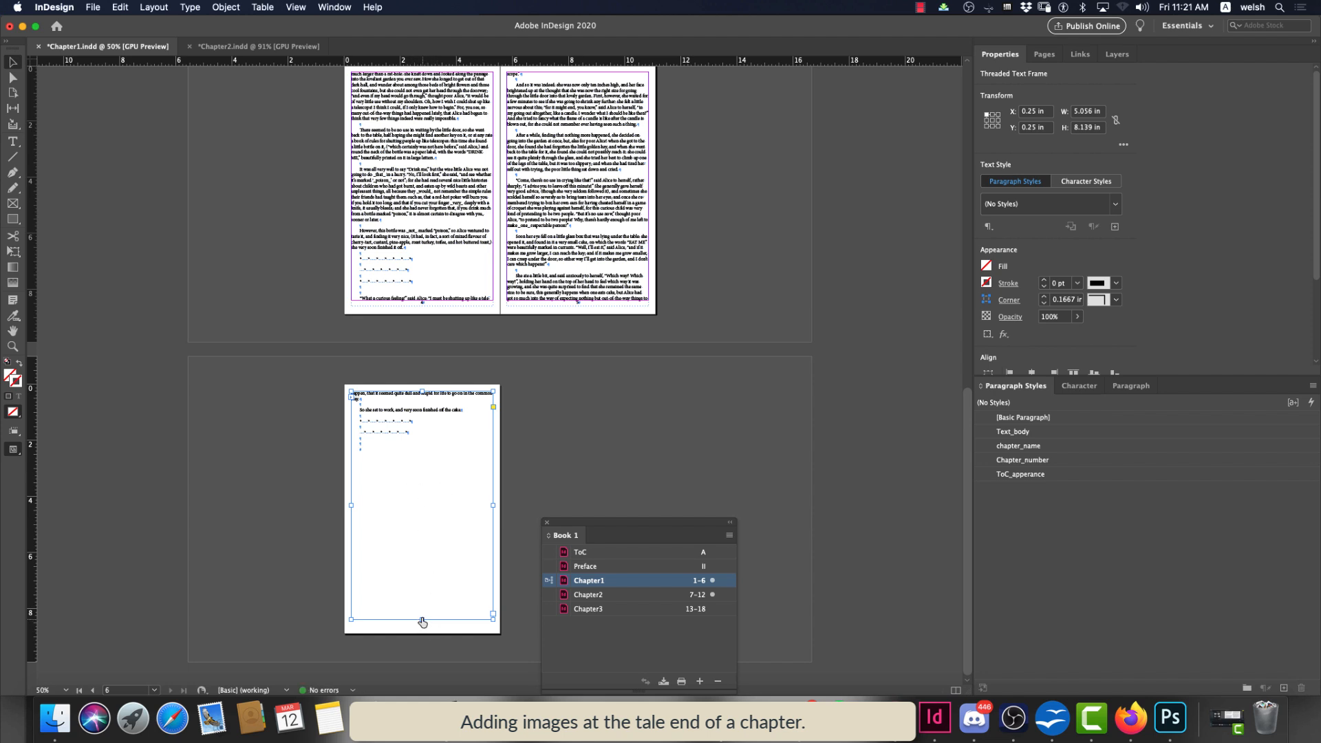
{"action": "left_click_drag", "start_coordinate": [422, 623], "coordinate": [425, 464]}
Copy the page 1 Alice image to page 6, below the text frame at about X 1.96 in, Y 2.88 in
{"action": "scroll", "coordinate": [526, 412], "scroll_direction": "up", "scroll_amount": 10}
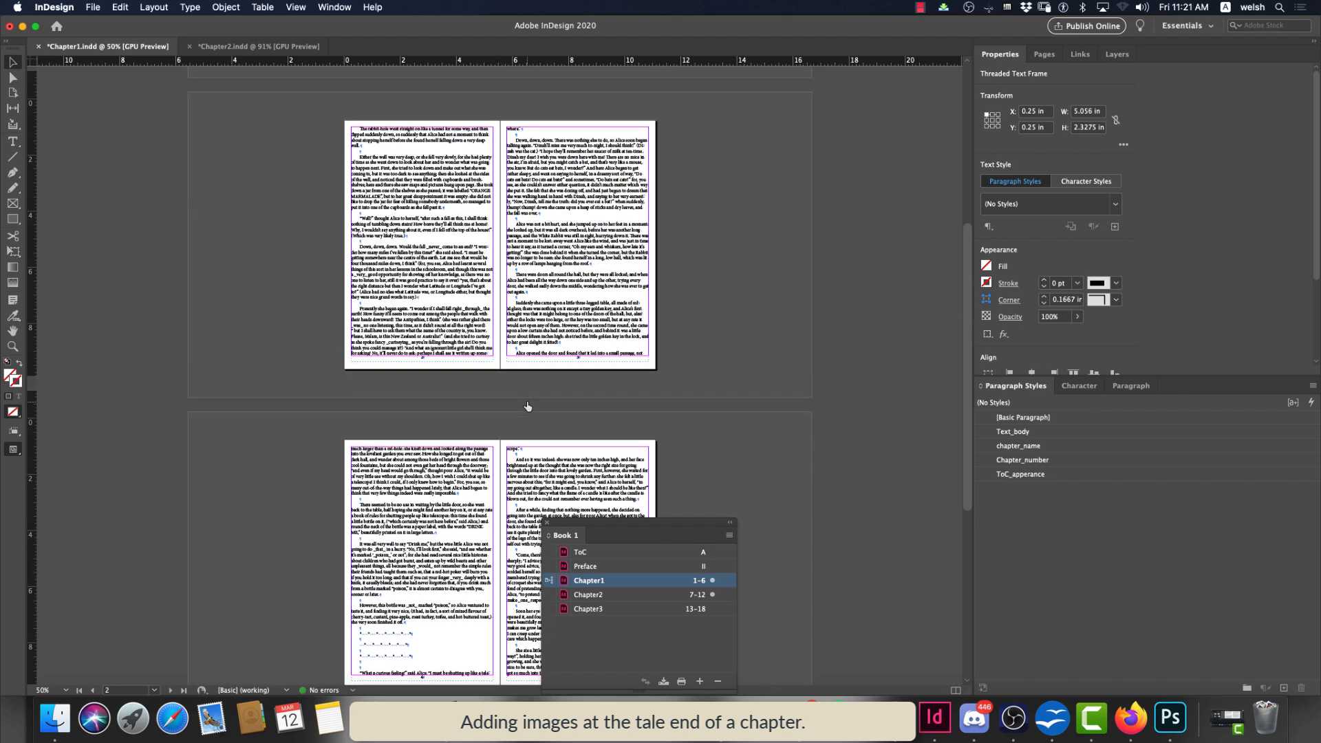
{"action": "left_click", "coordinate": [571, 187]}
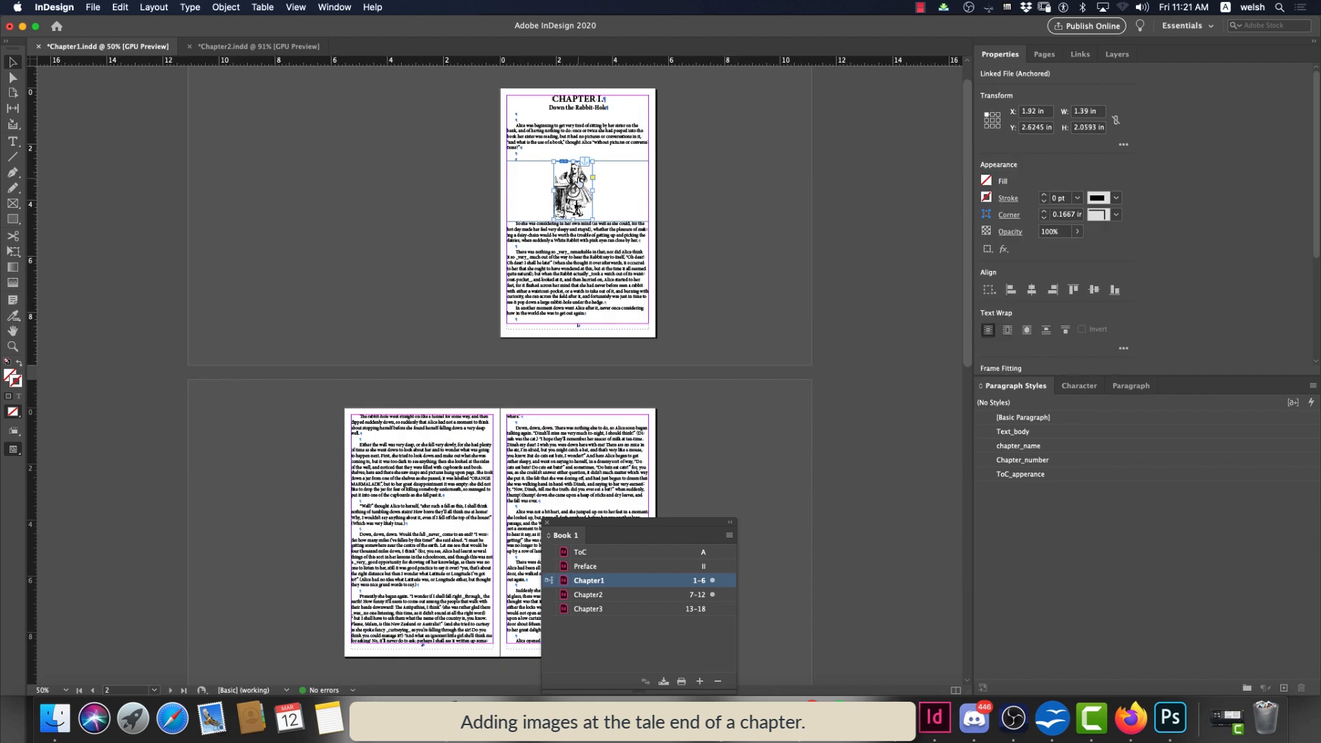
{"action": "left_click_drag", "start_coordinate": [560, 183], "coordinate": [296, 543]}
{"action": "scroll", "coordinate": [296, 509], "scroll_direction": "down", "scroll_amount": 1}
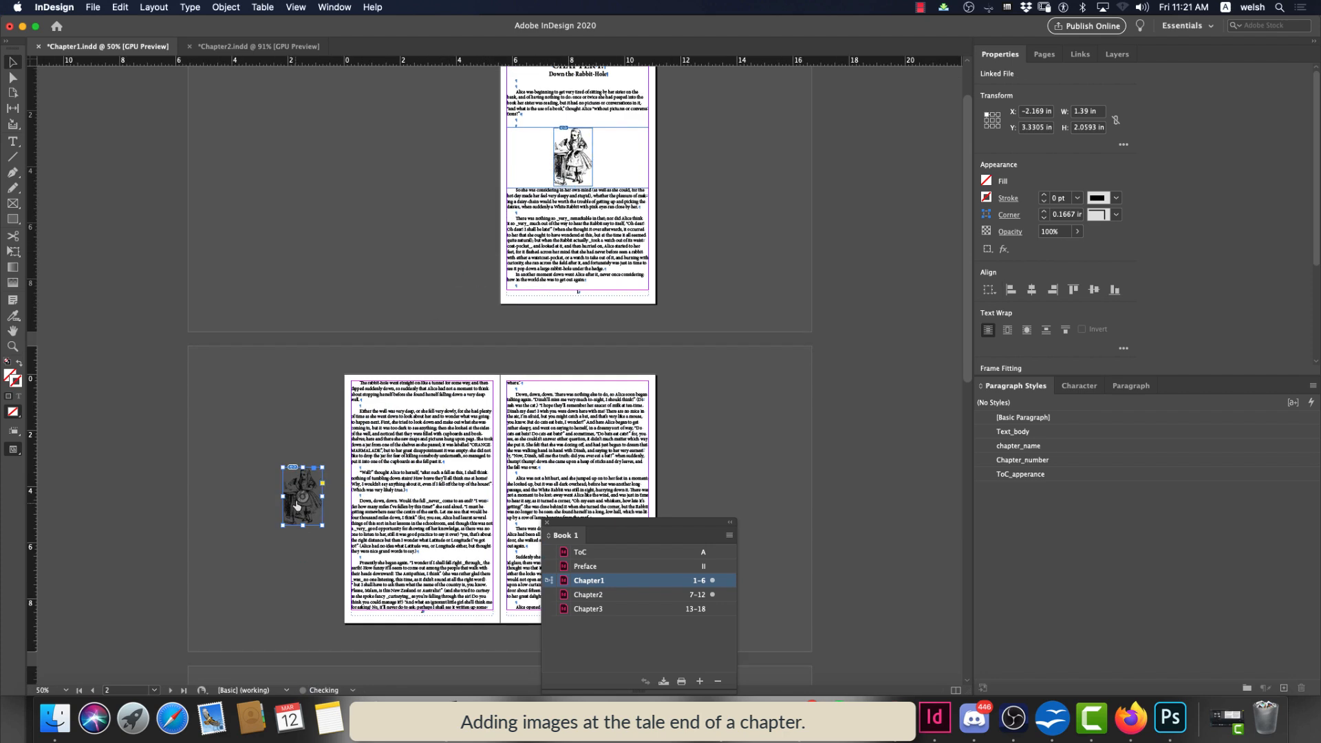
{"action": "scroll", "coordinate": [296, 508], "scroll_direction": "down", "scroll_amount": 10}
{"action": "left_click_drag", "start_coordinate": [296, 103], "coordinate": [324, 610]}
{"action": "scroll", "coordinate": [323, 592], "scroll_direction": "down", "scroll_amount": 5}
{"action": "left_click_drag", "start_coordinate": [320, 397], "coordinate": [411, 504]}
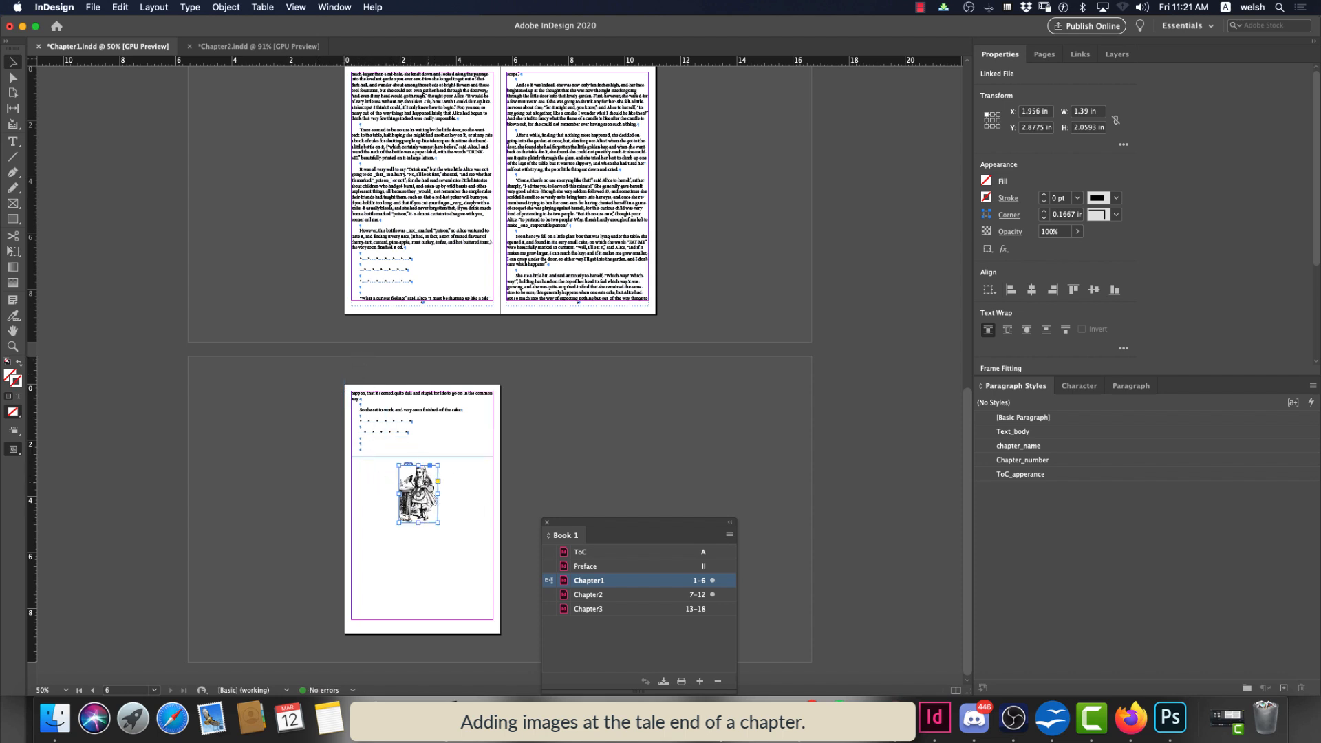
Anchor the copied Alice image to the end of the last asterisk line on page 6 and save Chapter1.indd
{"action": "key", "text": "super+equal"}
{"action": "key", "text": "super+equal"}
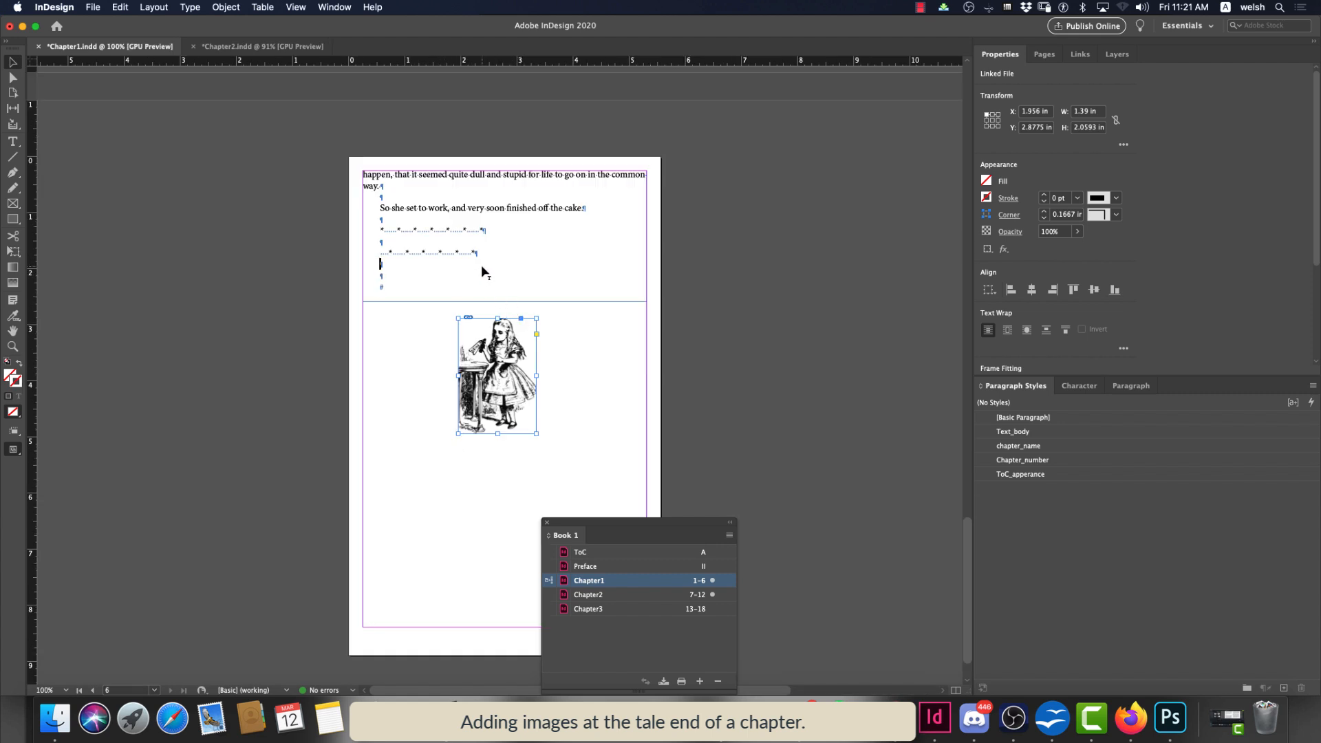
{"action": "left_click_drag", "start_coordinate": [475, 256], "coordinate": [474, 256]}
{"action": "left_click", "coordinate": [94, 8]}
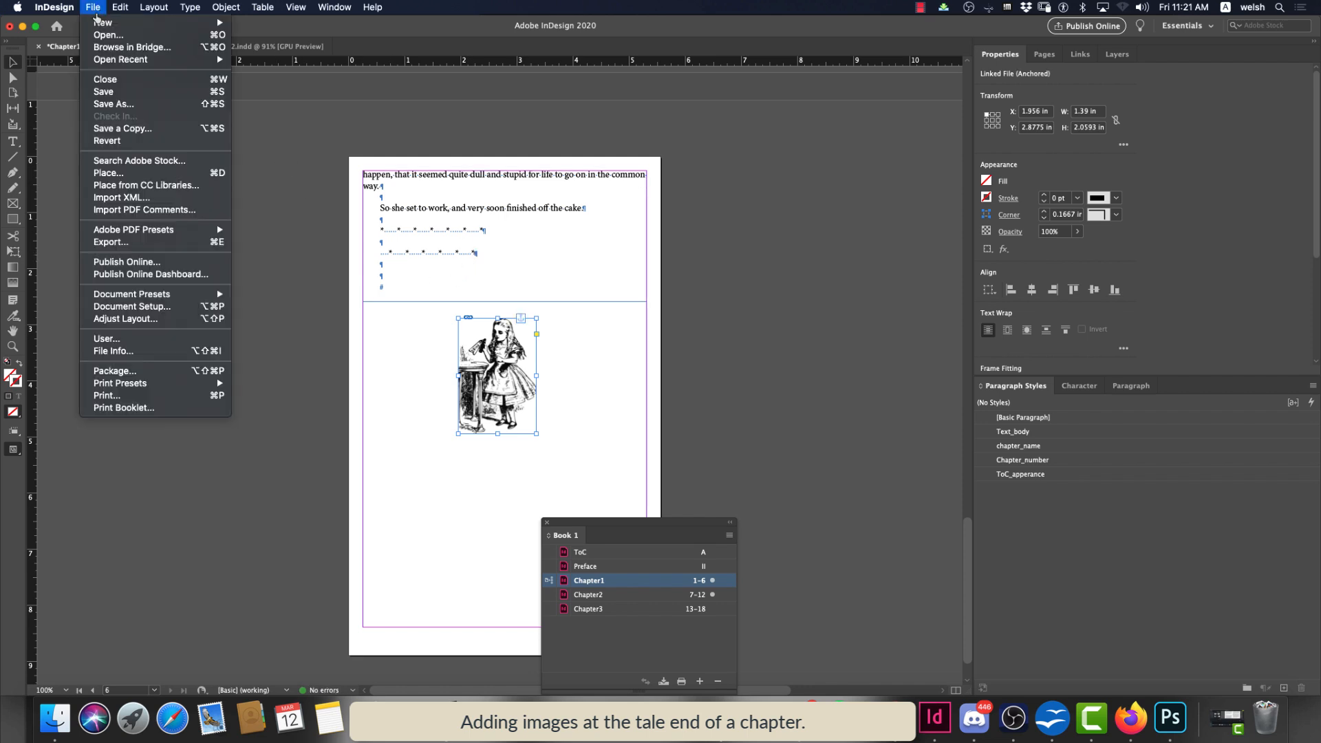
{"action": "key", "text": "super+s"}
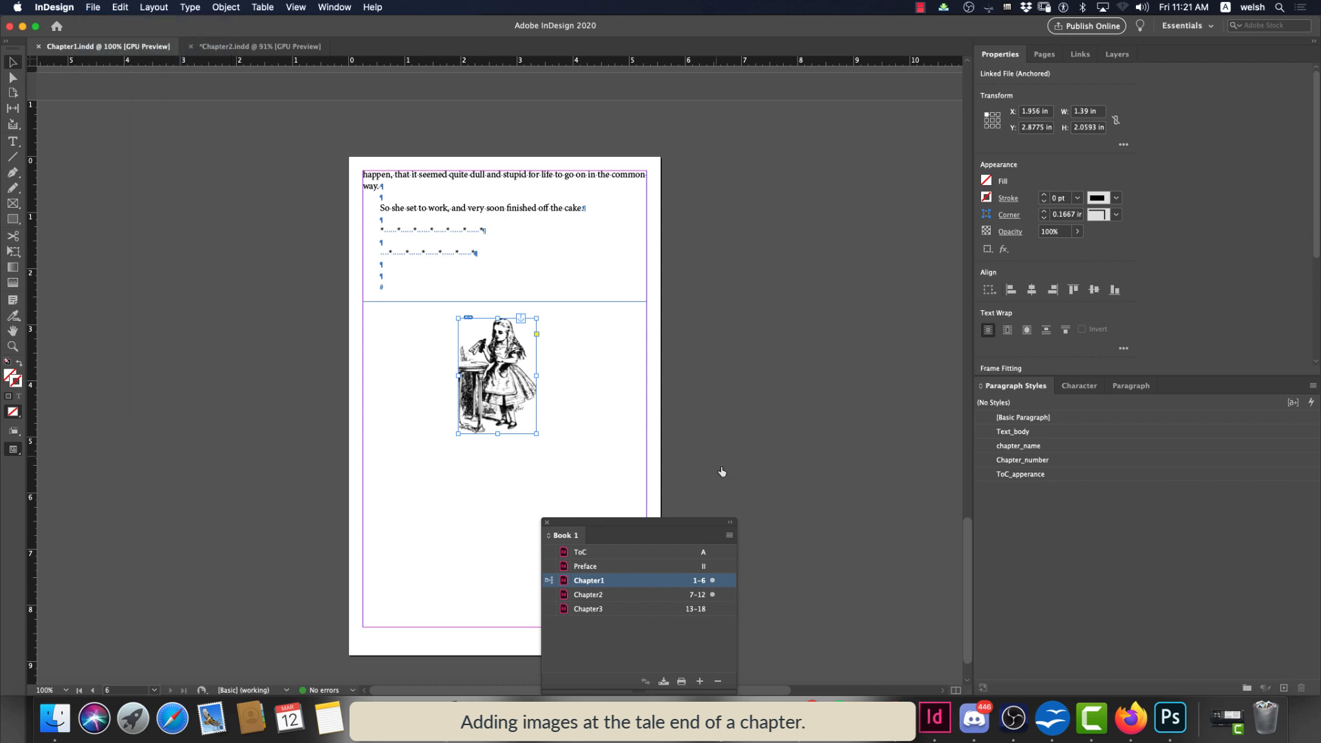
Export the whole book as a reflowable EPUB, replacing Book 1.epub in the Video Book folder
{"action": "left_click", "coordinate": [729, 536]}
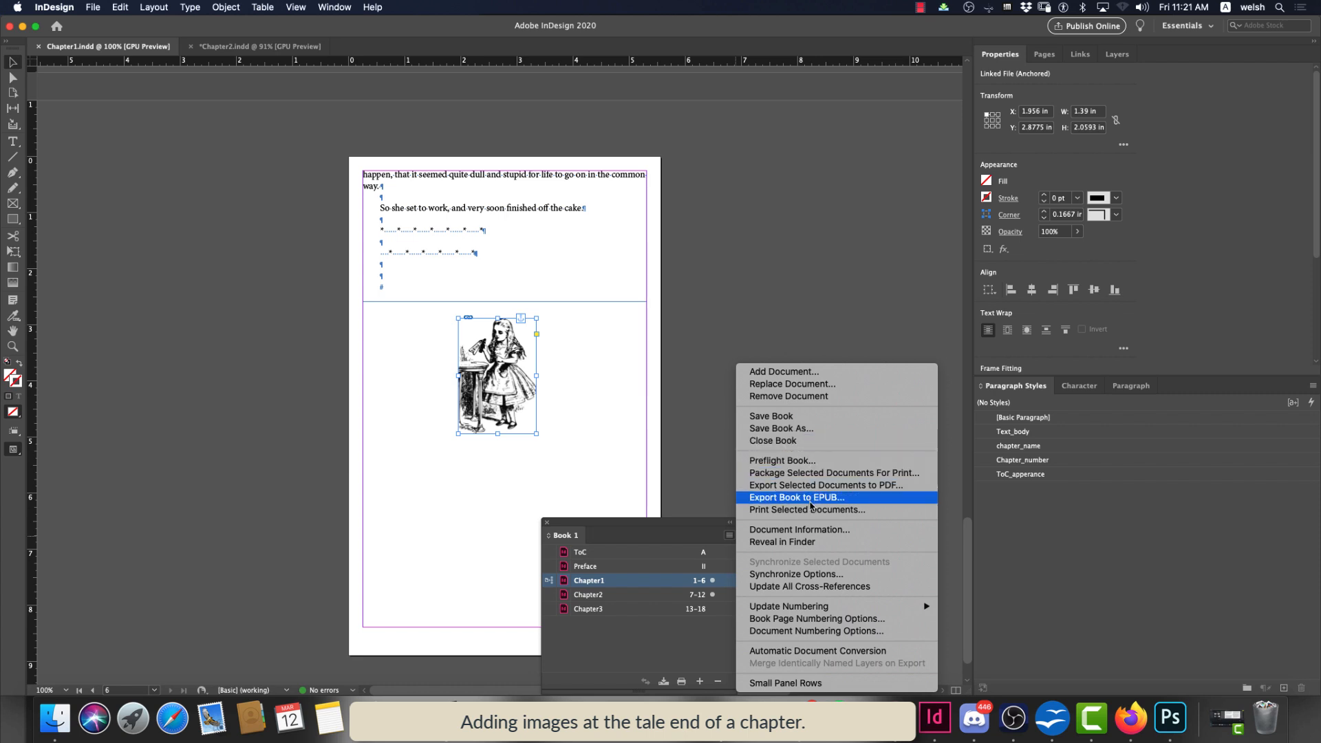
{"action": "left_click", "coordinate": [810, 501]}
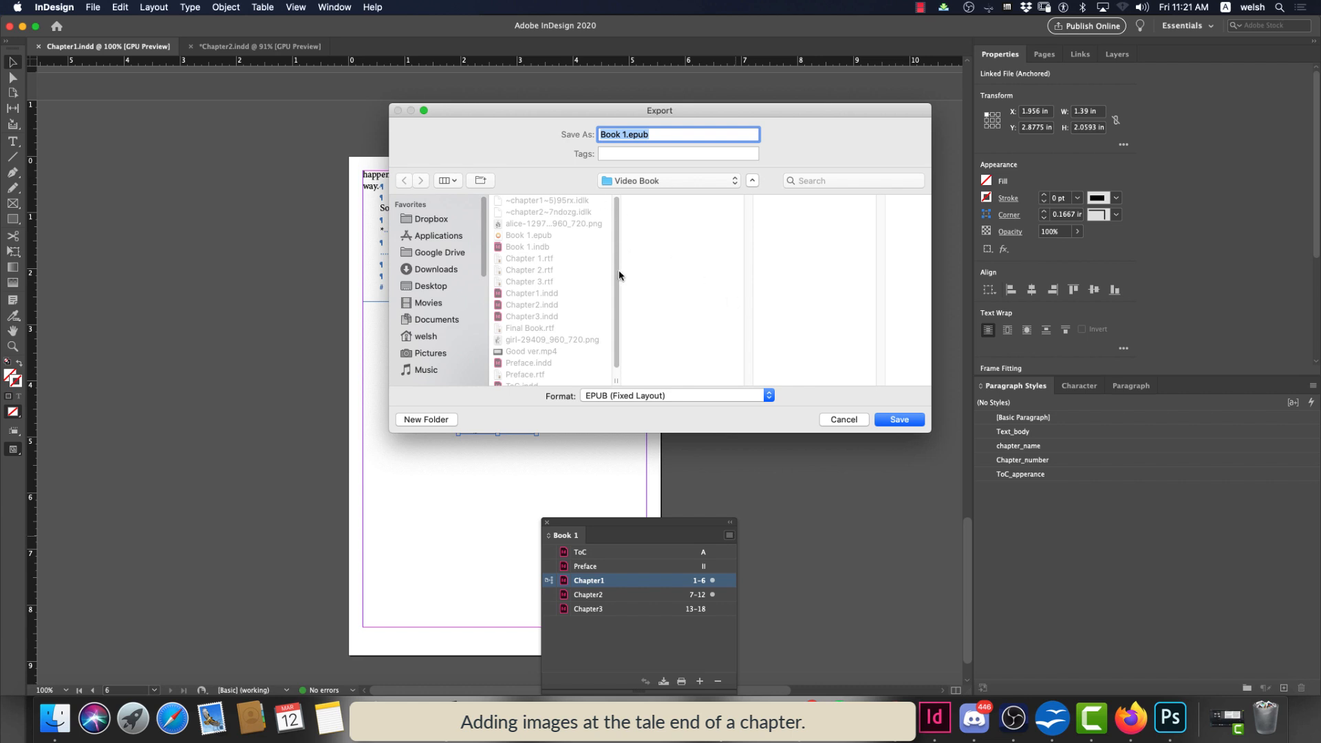
{"action": "left_click", "coordinate": [673, 397]}
{"action": "left_click", "coordinate": [681, 409]}
{"action": "left_click", "coordinate": [900, 421]}
{"action": "left_click", "coordinate": [755, 196]}
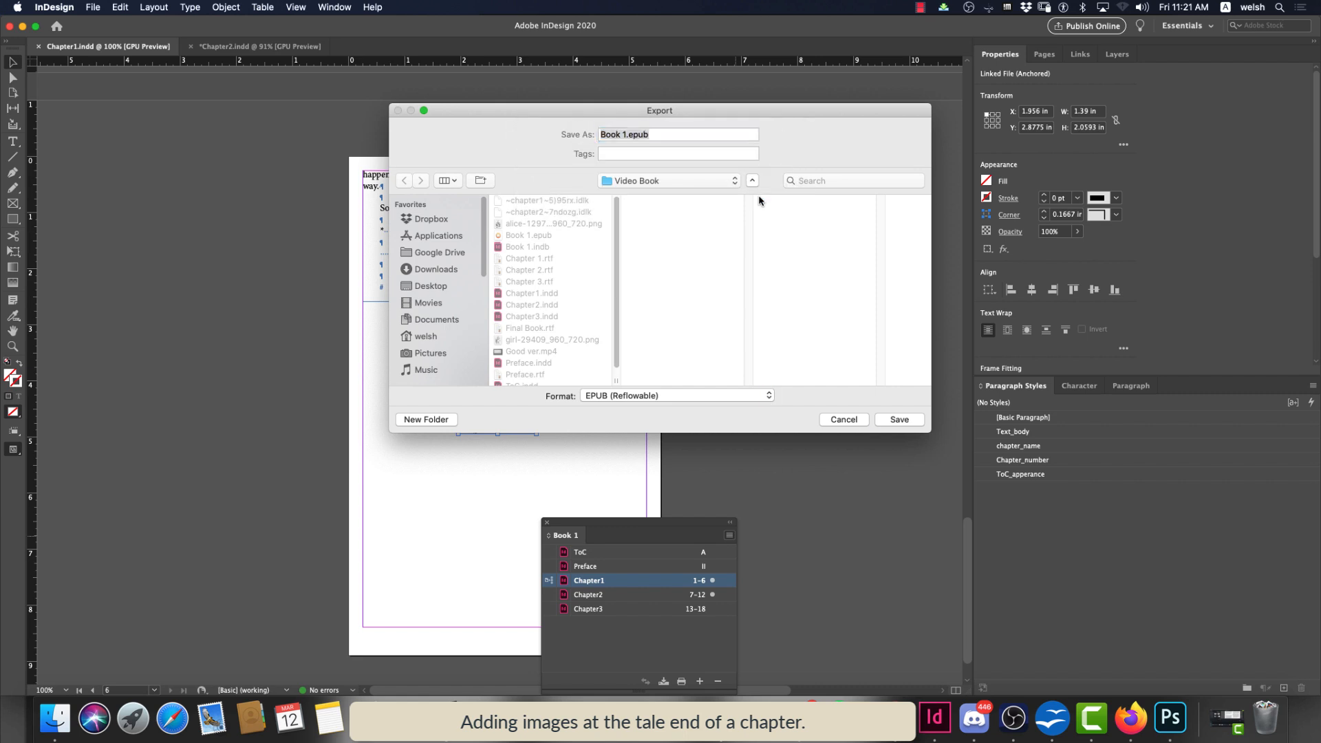
{"action": "left_click", "coordinate": [843, 444]}
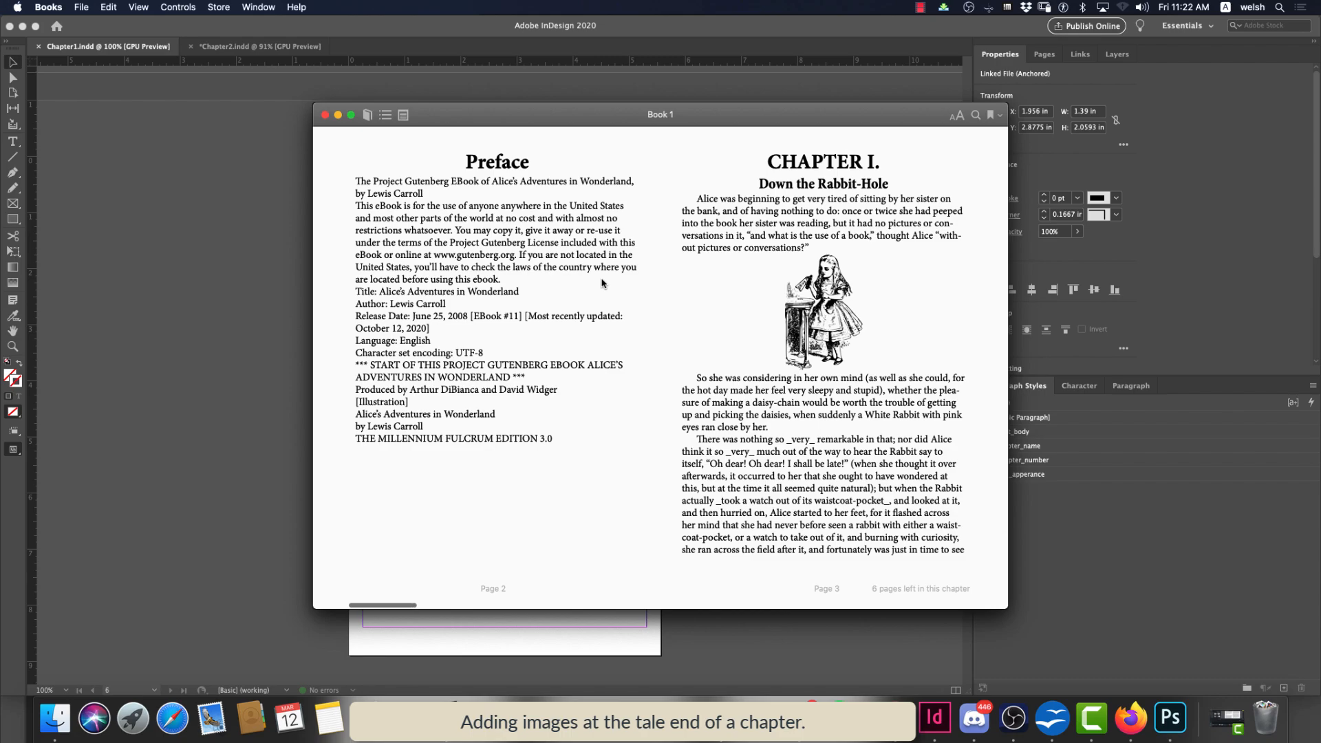
Page through the exported EPUB in Books to check where the image at the end of Chapter 1 falls
{"action": "scroll", "coordinate": [601, 283], "scroll_direction": "down", "scroll_amount": 3}
{"action": "key", "text": "Right"}
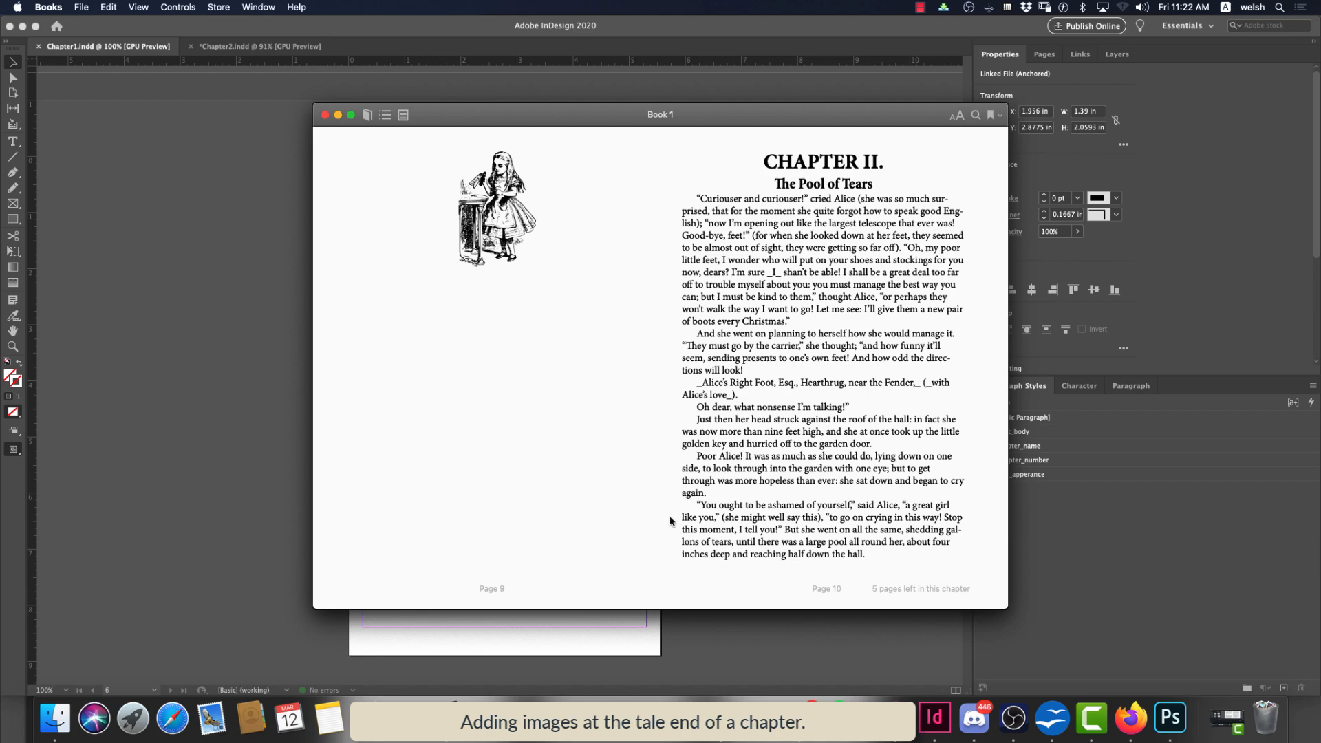
{"action": "key", "text": "Left"}
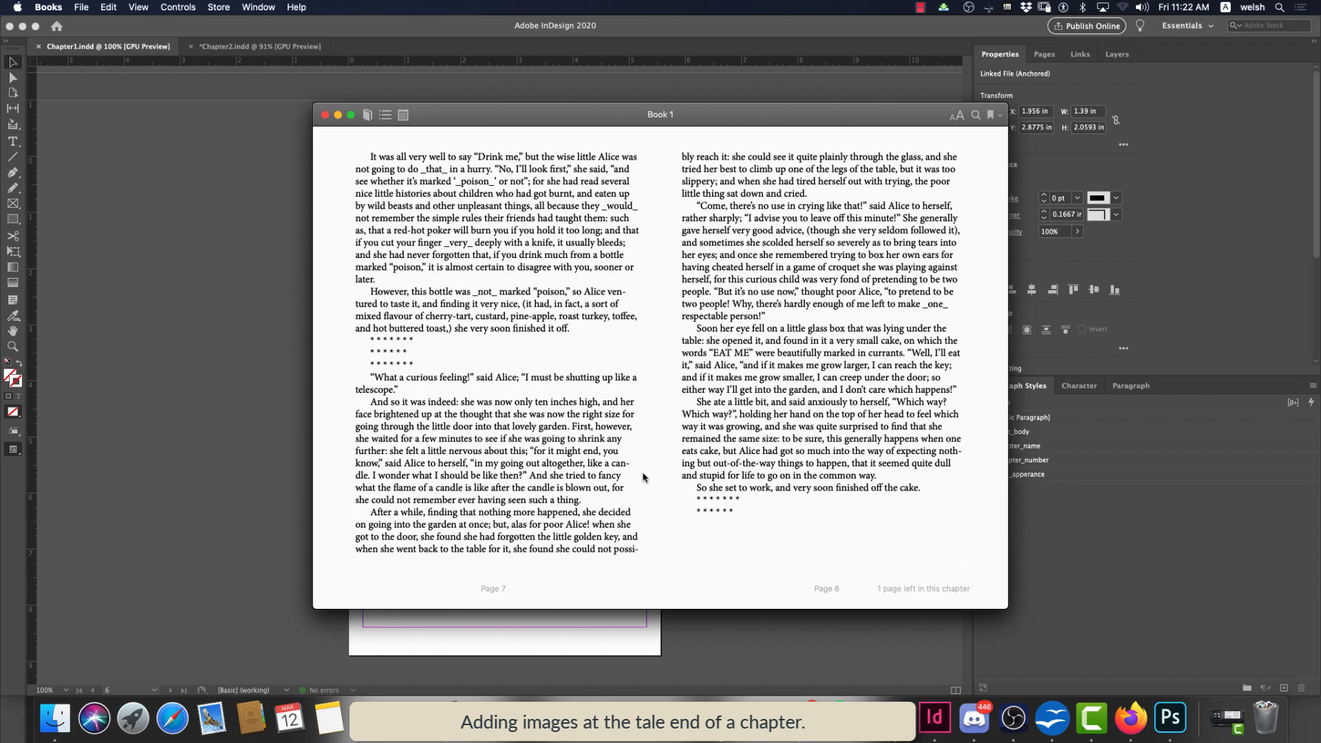
{"action": "key", "text": "Right"}
{"action": "key", "text": "Right"}
{"action": "key", "text": "Left"}
{"action": "key", "text": "Left"}
{"action": "key", "text": "Right"}
{"action": "key", "text": "Right"}
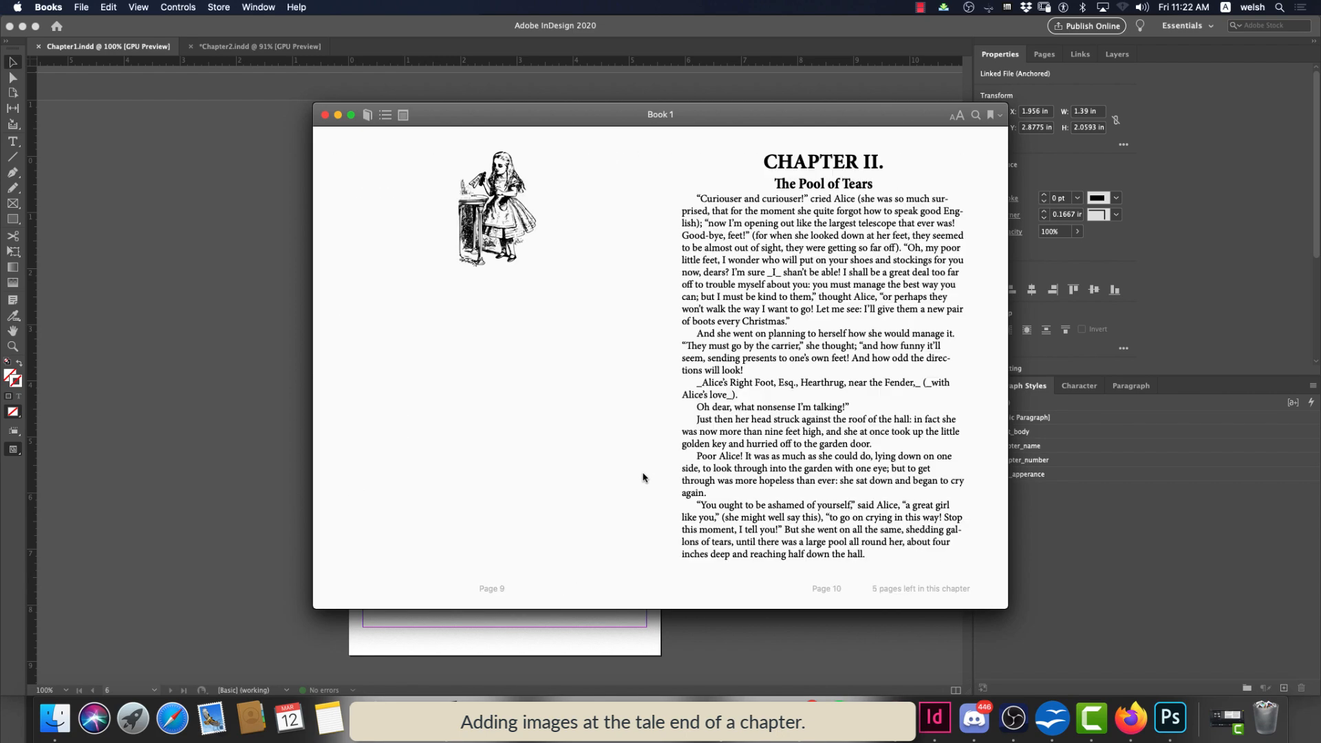
Preview the end-of-chapter image with the Iowan and Palatino book fonts, and restore the Original font
{"action": "left_click", "coordinate": [958, 117]}
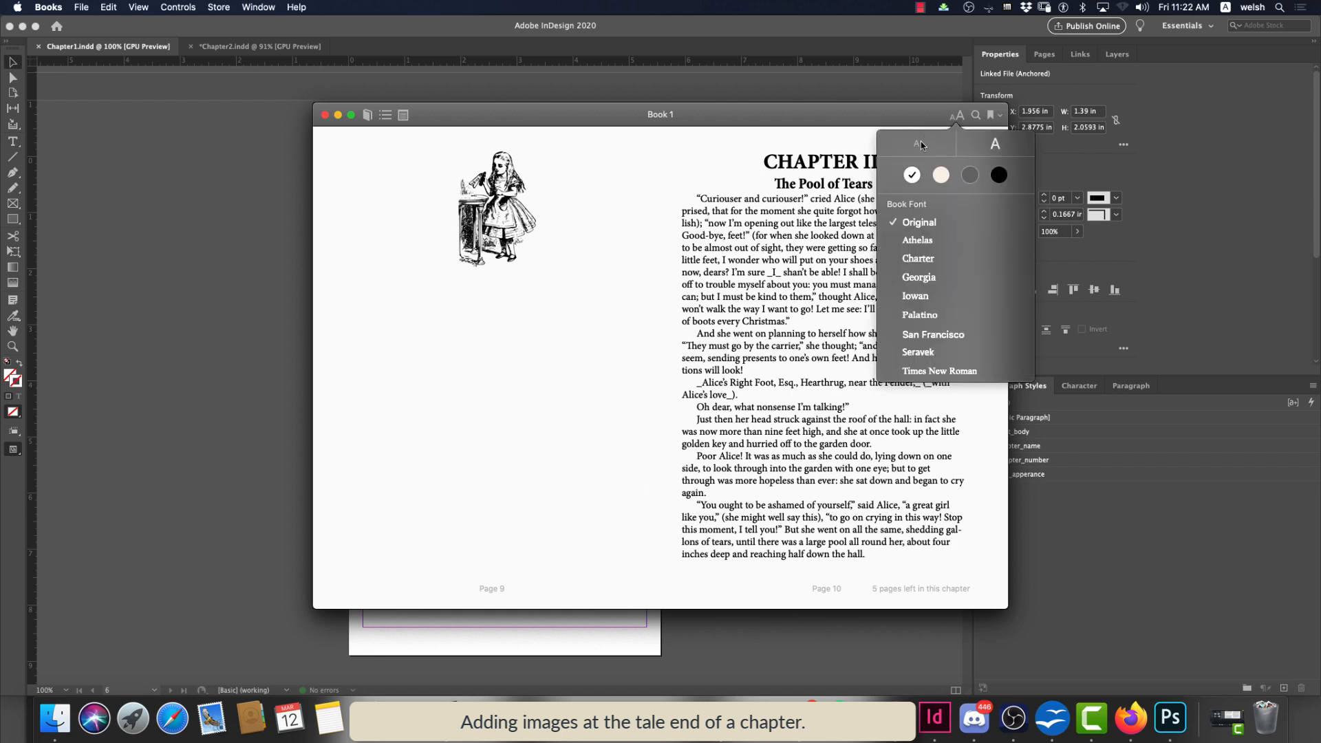
{"action": "left_click", "coordinate": [920, 252]}
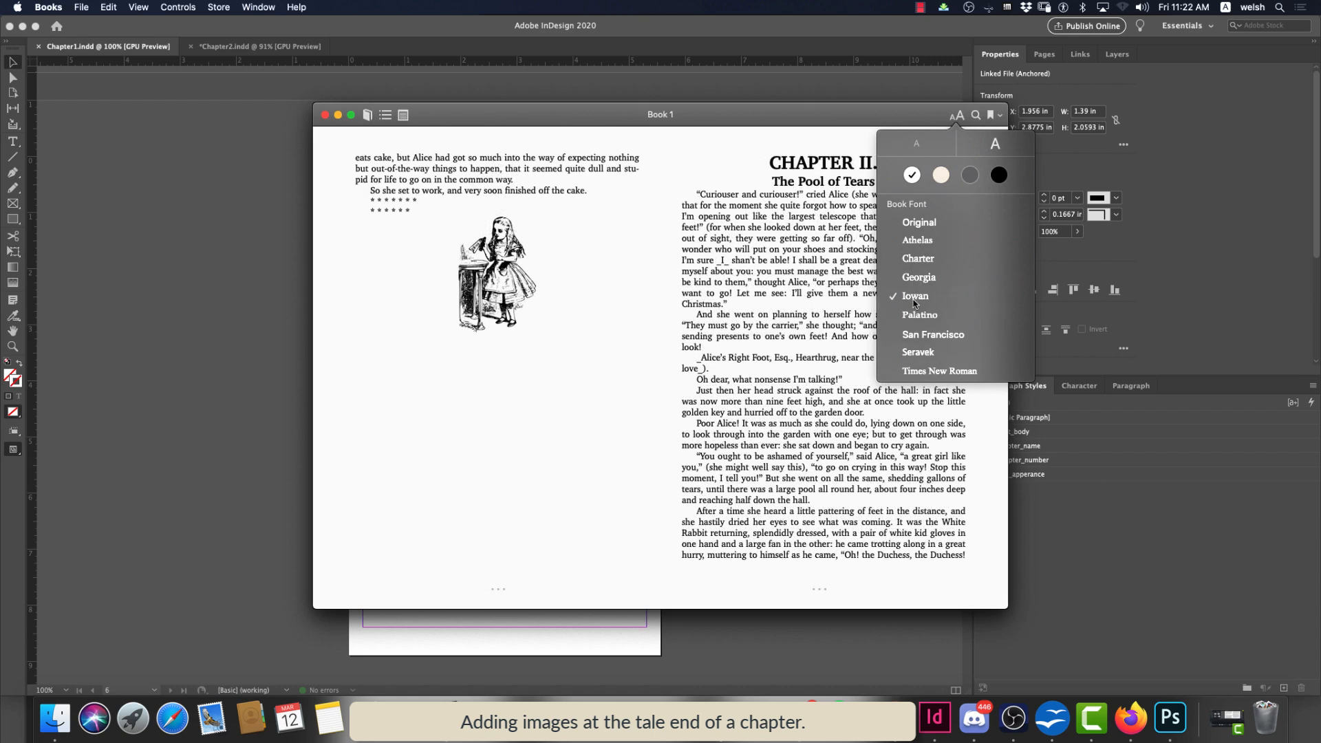
{"action": "left_click", "coordinate": [918, 353]}
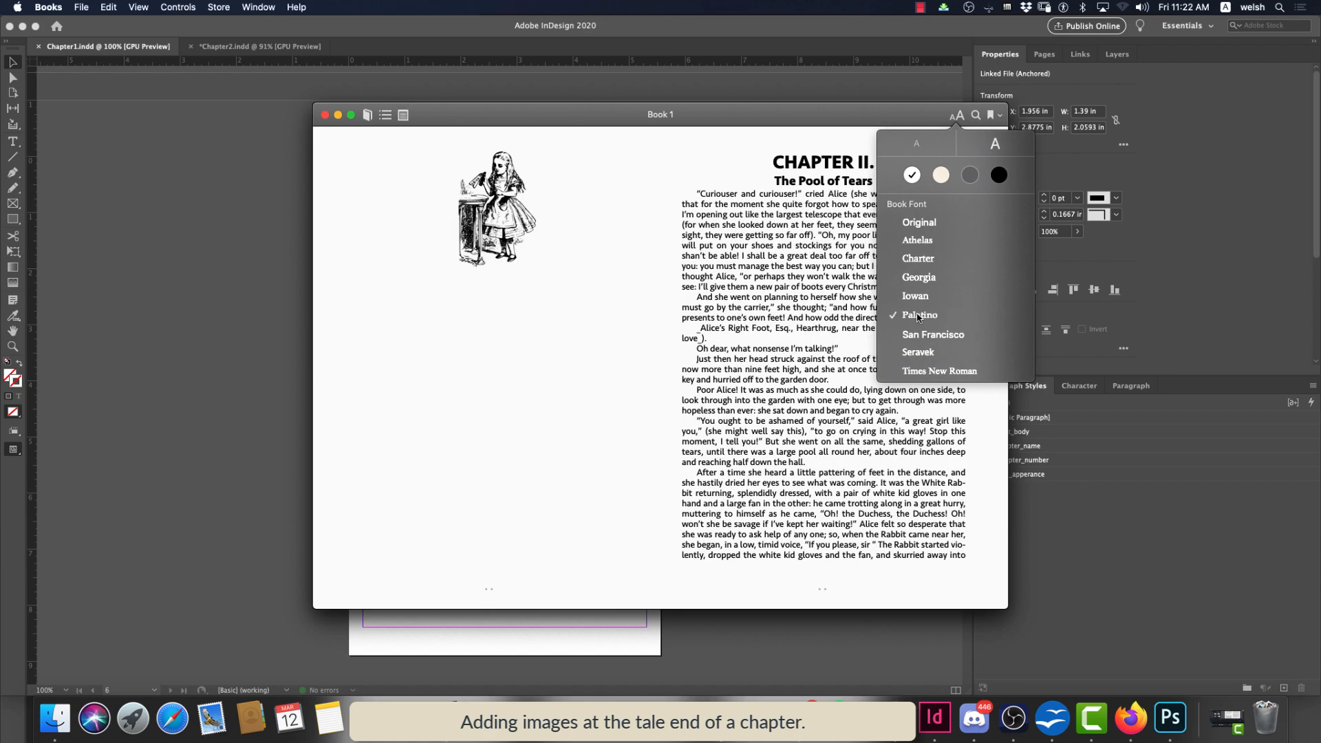
{"action": "left_click", "coordinate": [915, 229]}
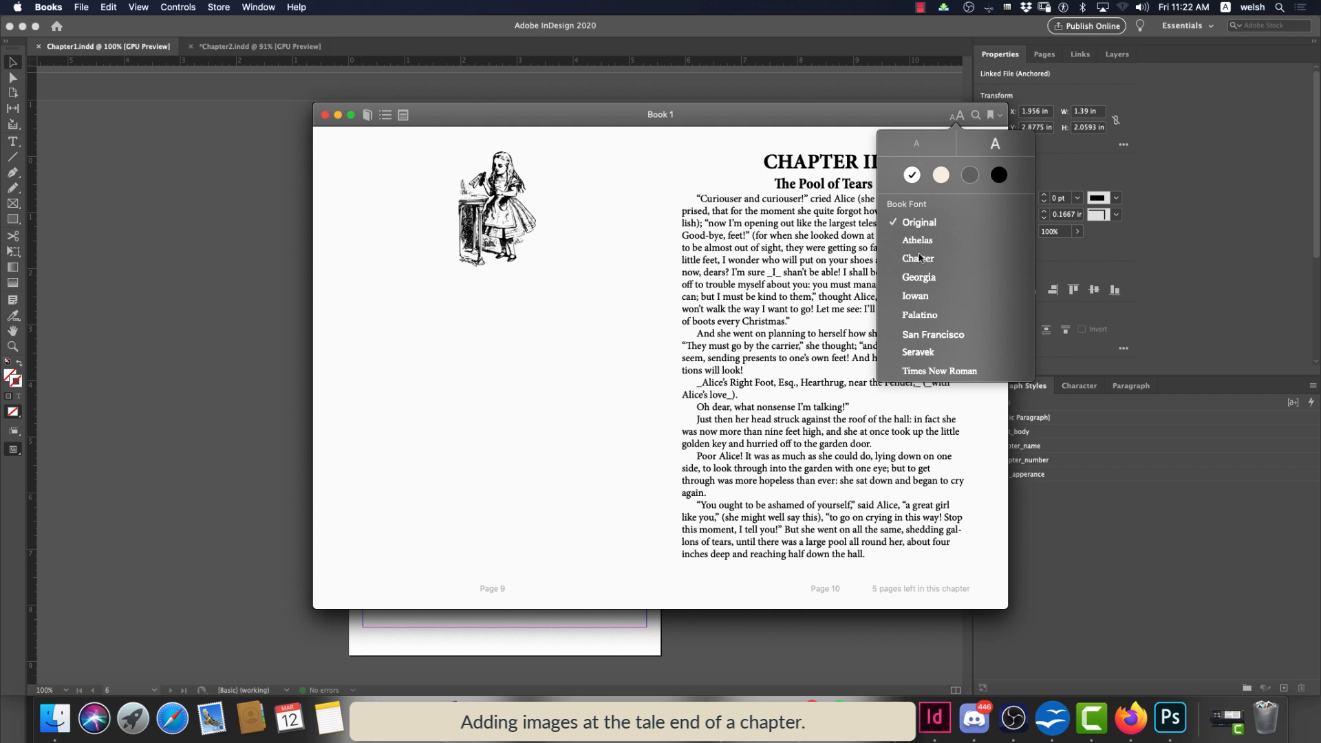
Preview the end-of-chapter image with the Georgia, Palatino and Times New Roman book fonts
{"action": "left_click", "coordinate": [919, 279]}
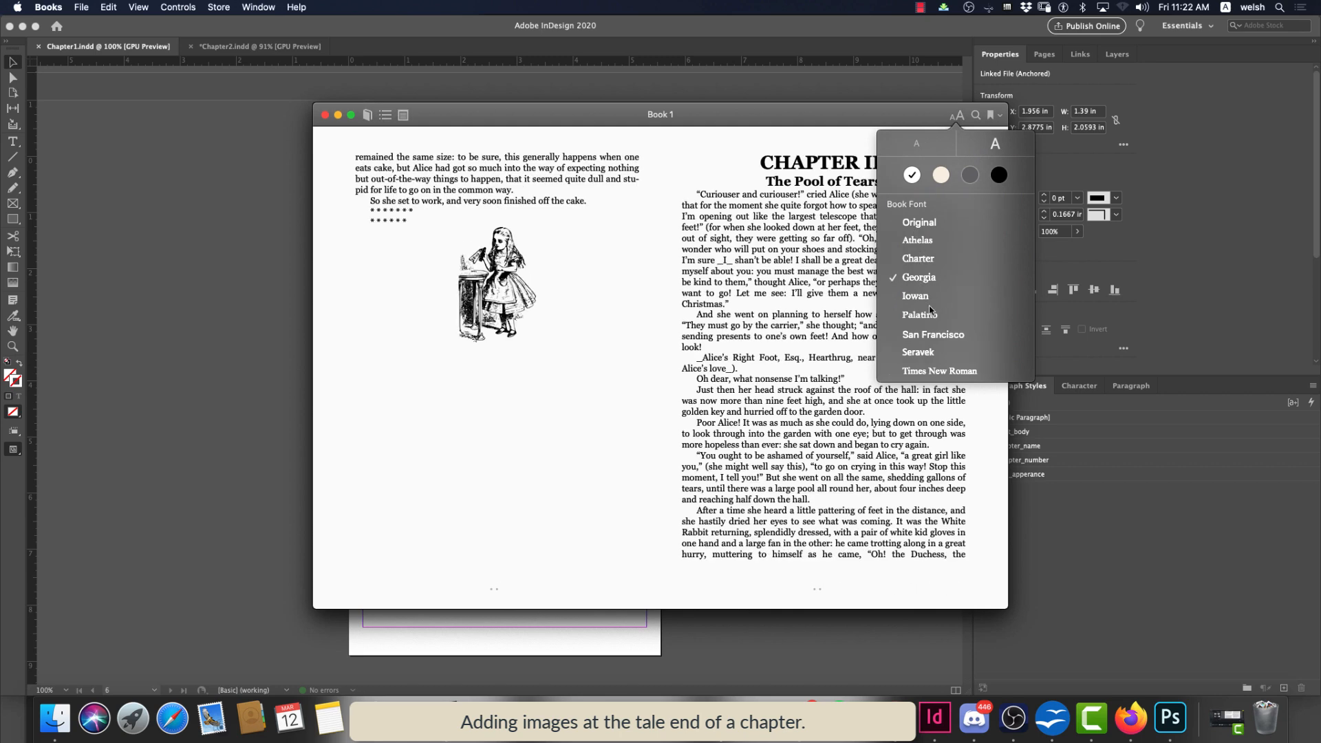
{"action": "left_click", "coordinate": [920, 354]}
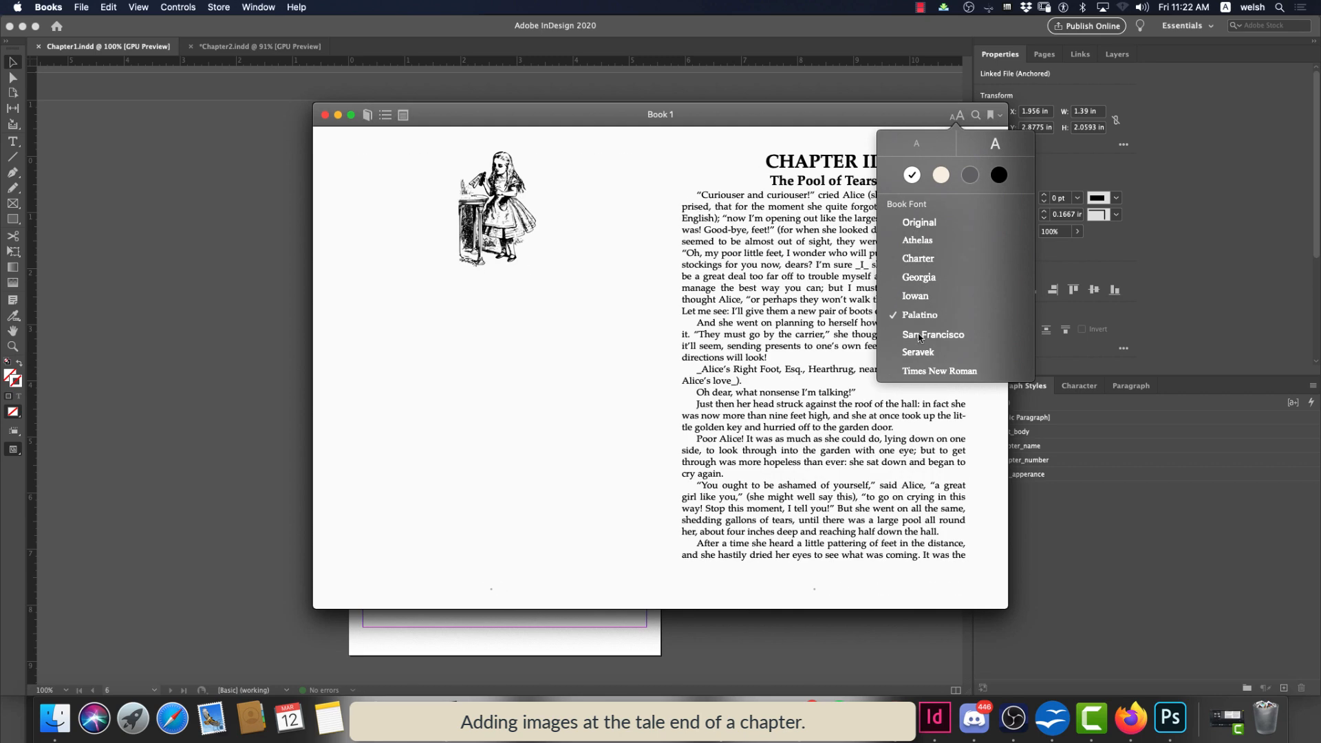
{"action": "left_click", "coordinate": [918, 372]}
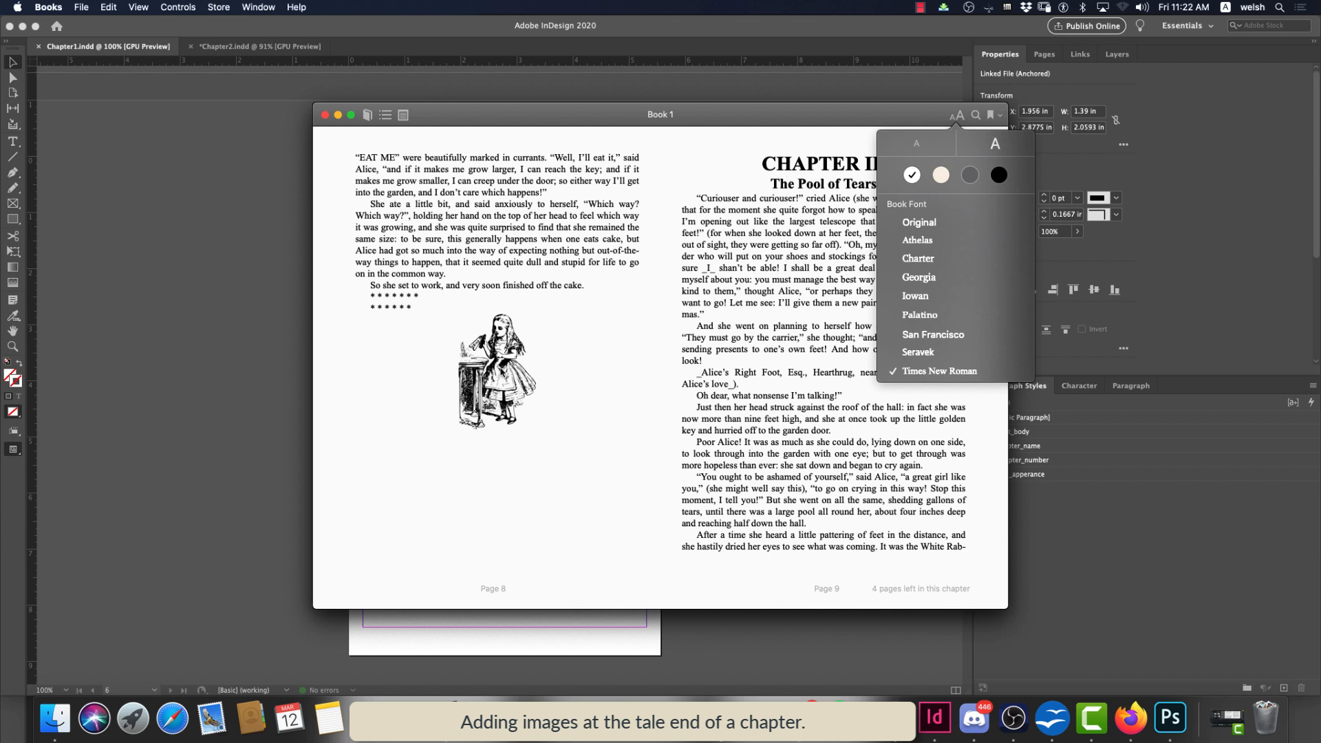
Back in InDesign, shrink the Alice image frame on page 6 to about 0.74 by 0.72 in and fit the image proportionally inside it
{"action": "left_click", "coordinate": [253, 324]}
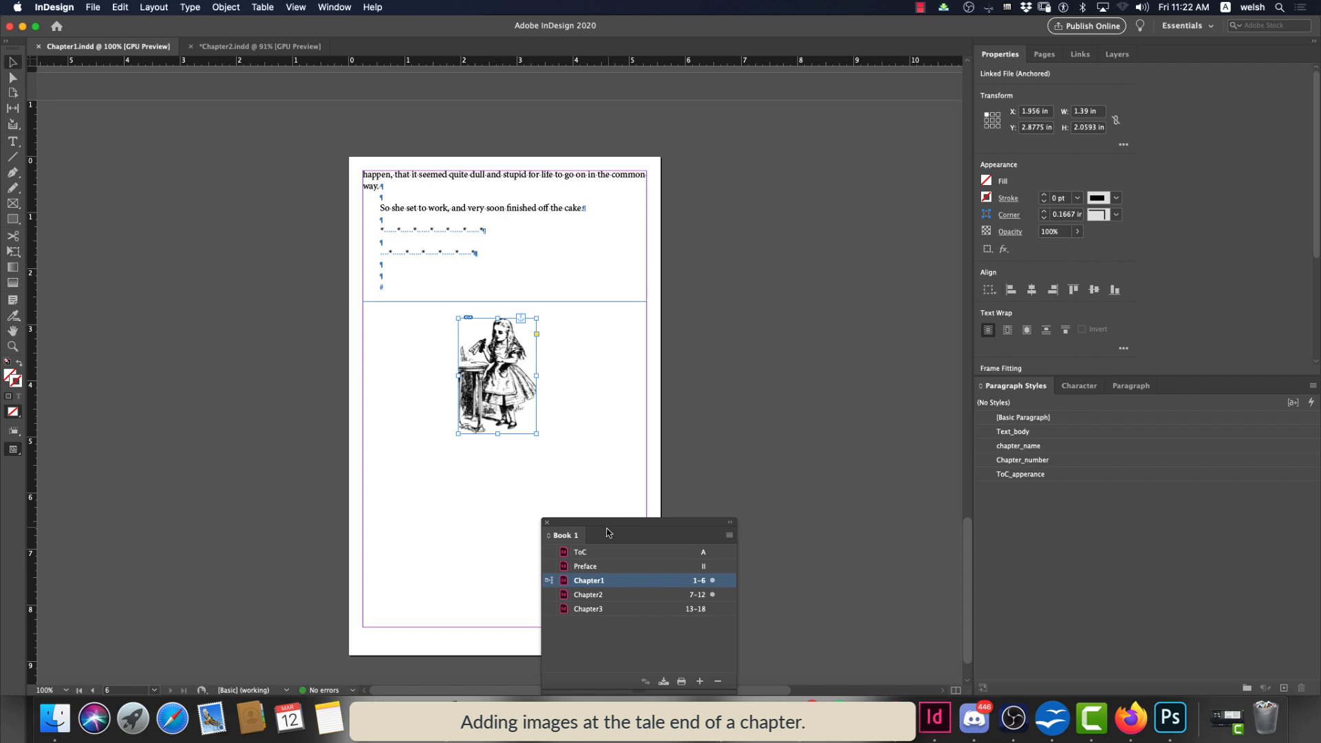
{"action": "left_click_drag", "start_coordinate": [606, 529], "coordinate": [774, 294]}
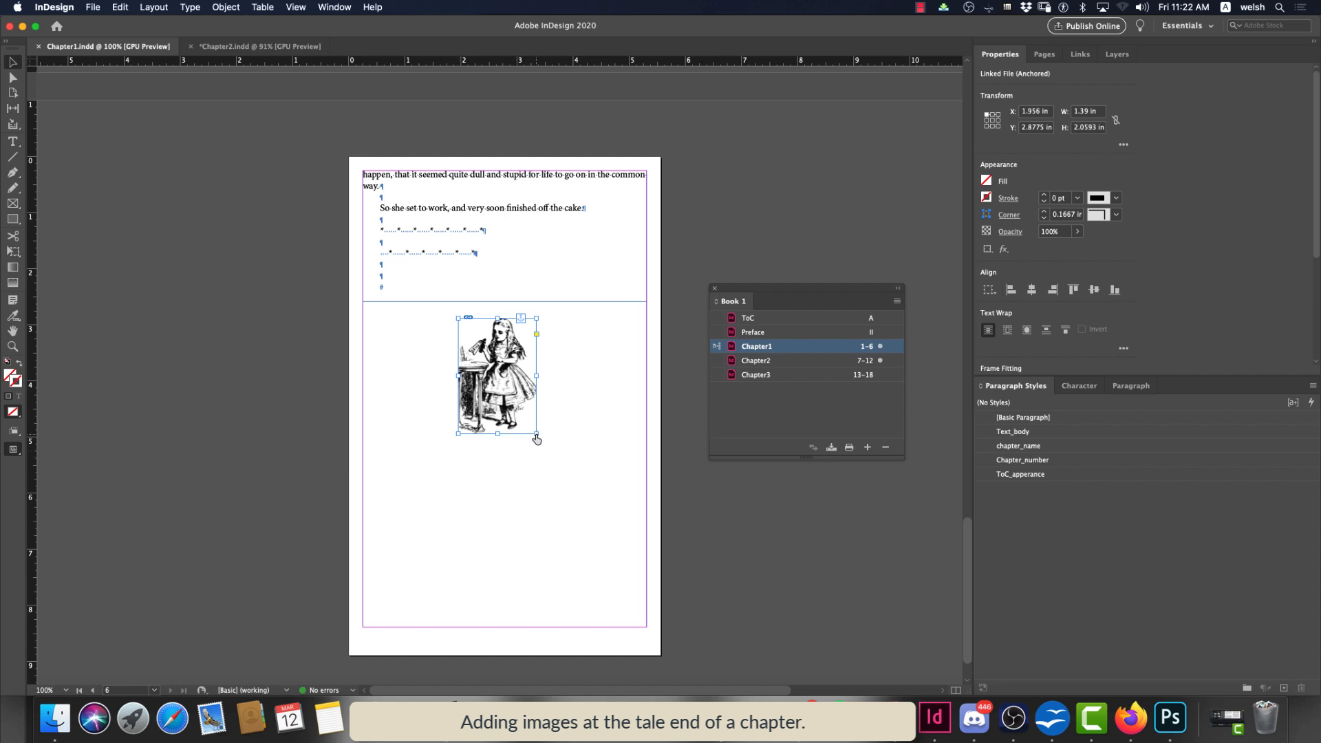
{"action": "left_click_drag", "start_coordinate": [536, 438], "coordinate": [502, 361]}
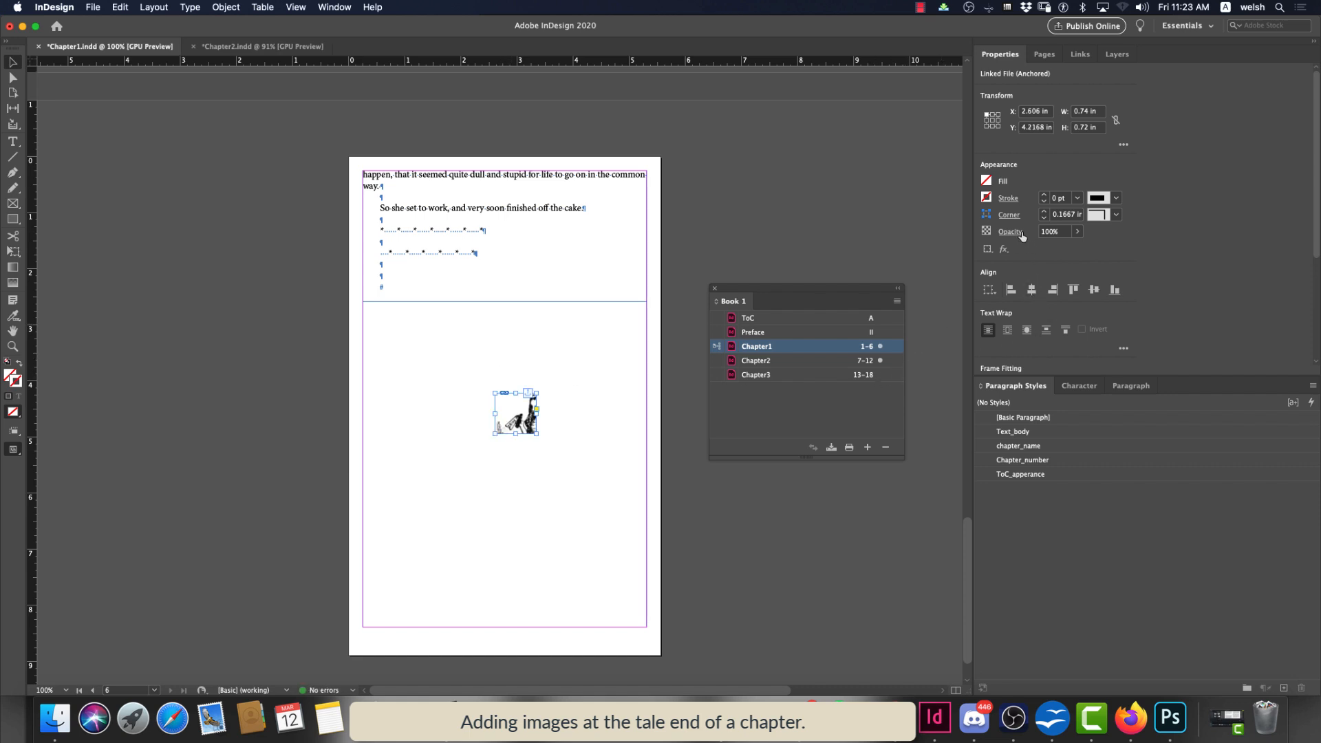
{"action": "scroll", "coordinate": [1016, 309], "scroll_direction": "down", "scroll_amount": 3}
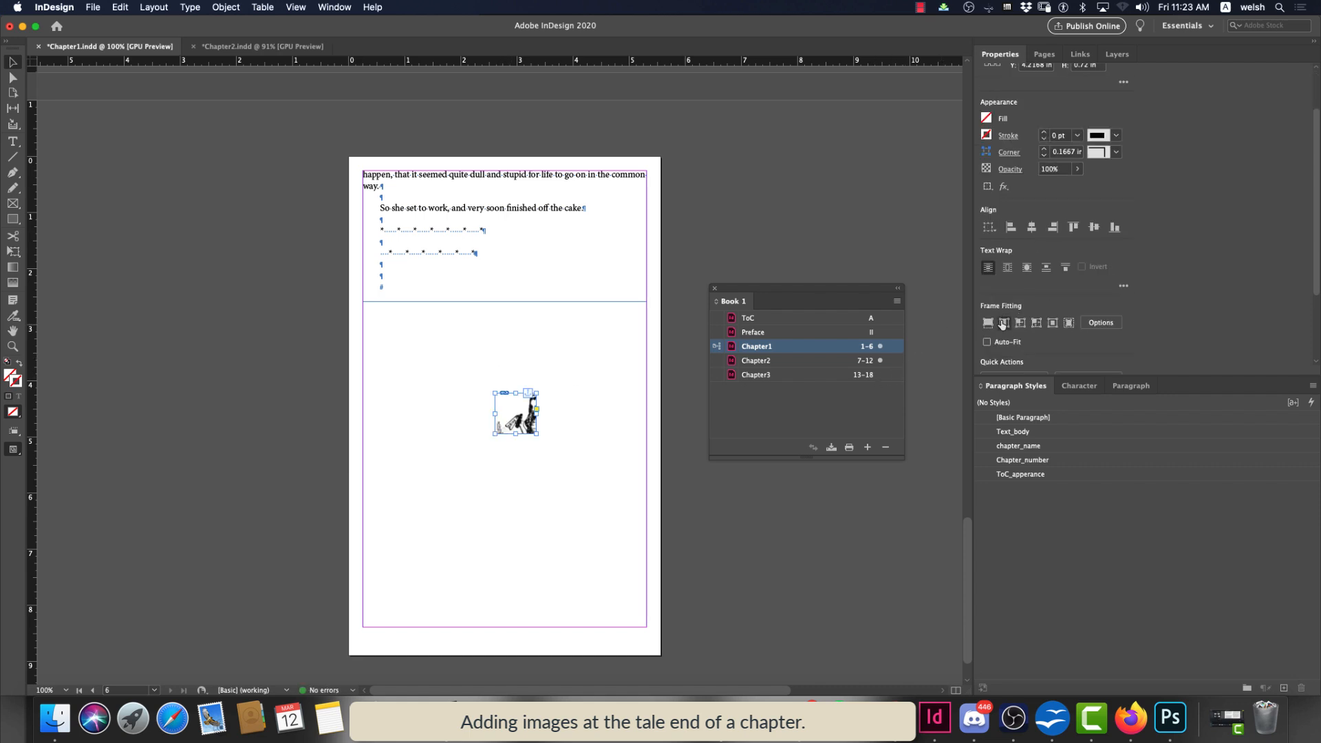
{"action": "left_click", "coordinate": [1004, 323]}
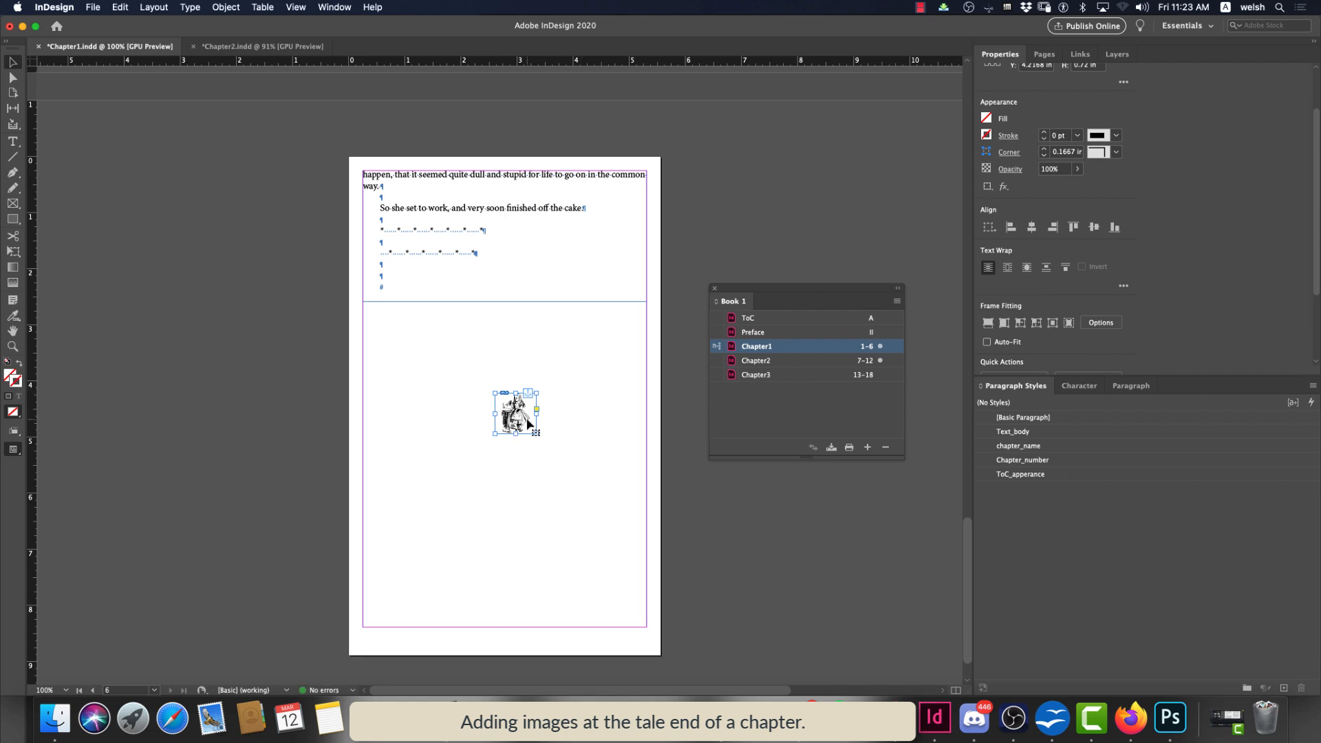
Move the reduced Alice image up to just below the text frame on page 6 and save Chapter1.indd
{"action": "left_click_drag", "start_coordinate": [526, 422], "coordinate": [507, 331]}
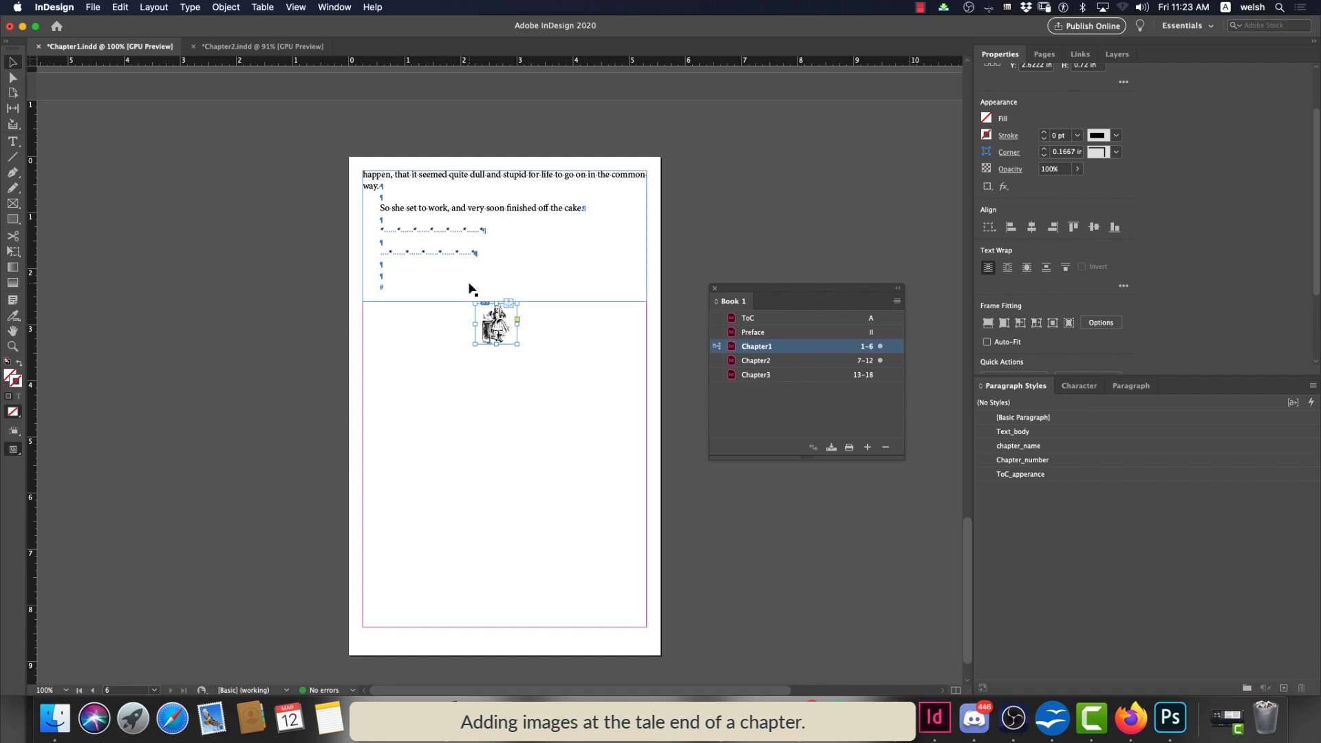
{"action": "left_click", "coordinate": [100, 7]}
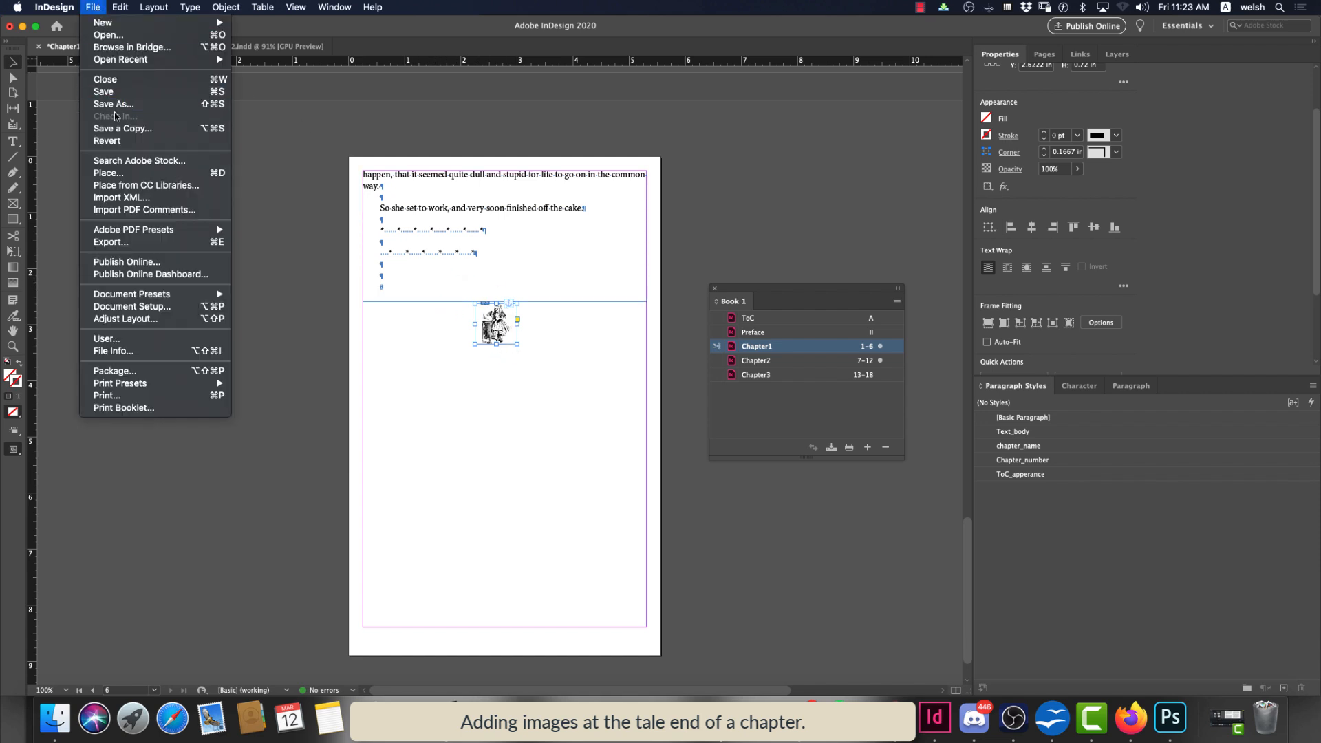
{"action": "left_click", "coordinate": [117, 93]}
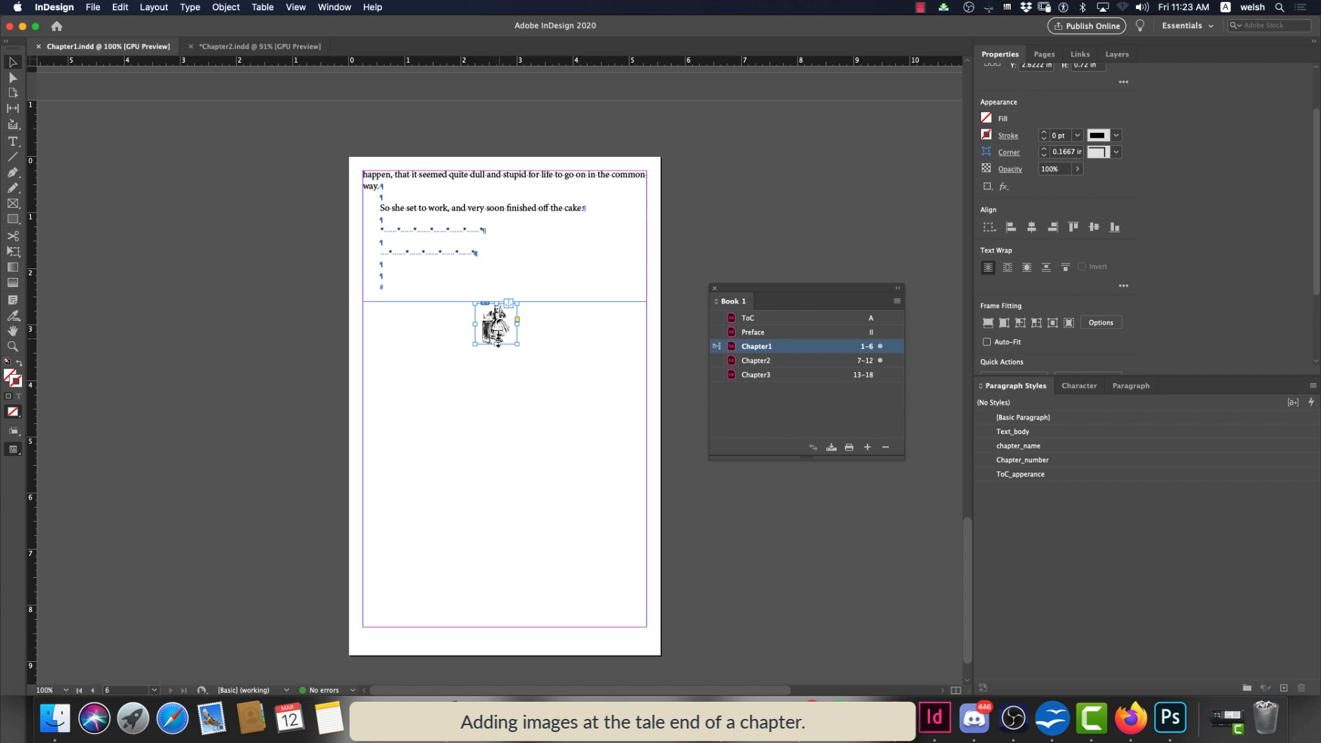
Review the pages of Chapter 1, from the small image on page 6 back to the image on page 1
{"action": "scroll", "coordinate": [488, 407], "scroll_direction": "up", "scroll_amount": 10}
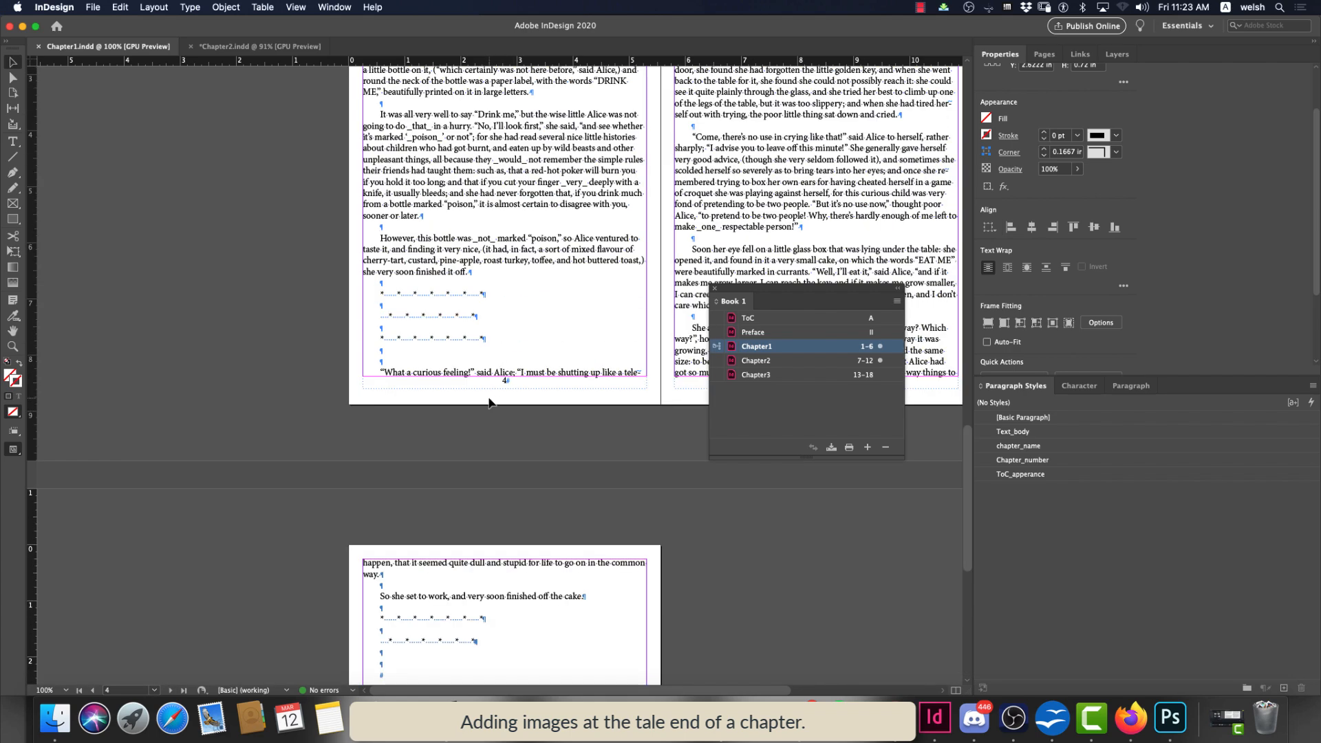
{"action": "scroll", "coordinate": [523, 369], "scroll_direction": "up", "scroll_amount": 5}
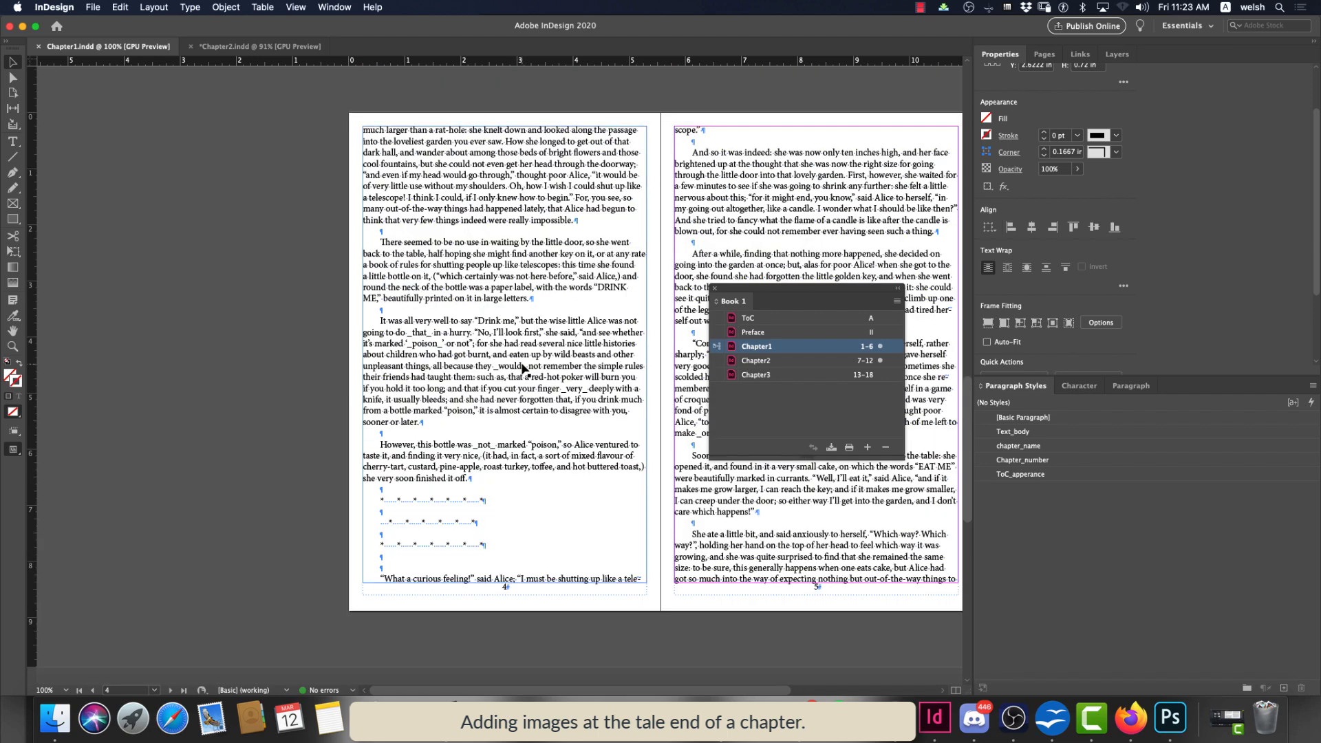
{"action": "scroll", "coordinate": [523, 370], "scroll_direction": "down", "scroll_amount": 10}
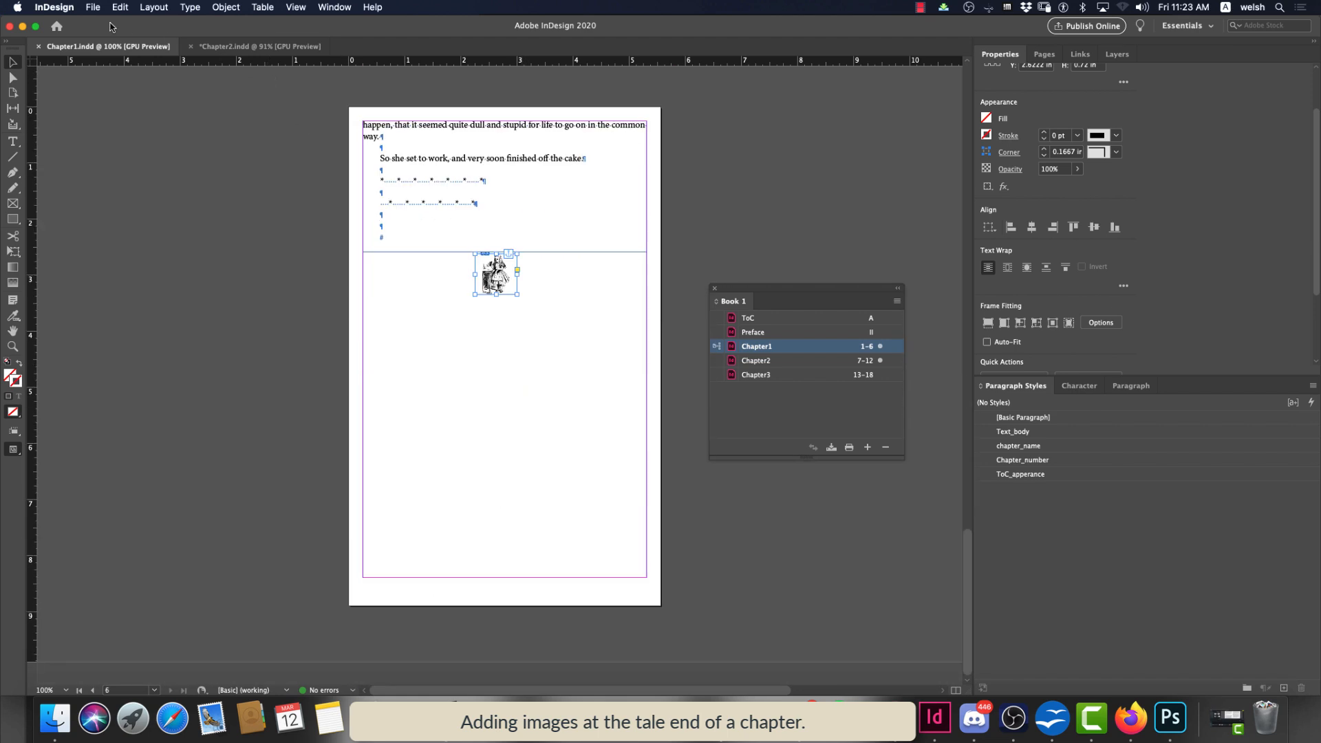
{"action": "left_click", "coordinate": [93, 7]}
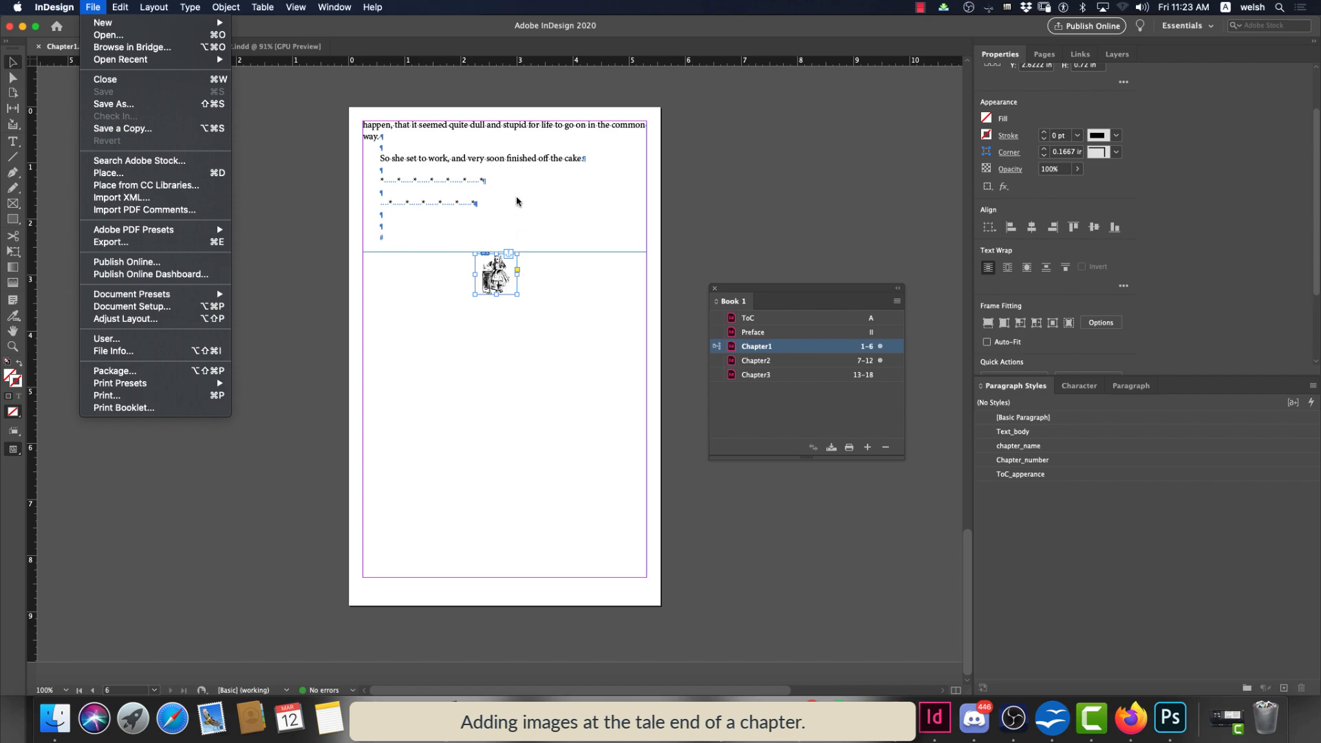
{"action": "left_click", "coordinate": [695, 225]}
{"action": "scroll", "coordinate": [682, 227], "scroll_direction": "up", "scroll_amount": 15}
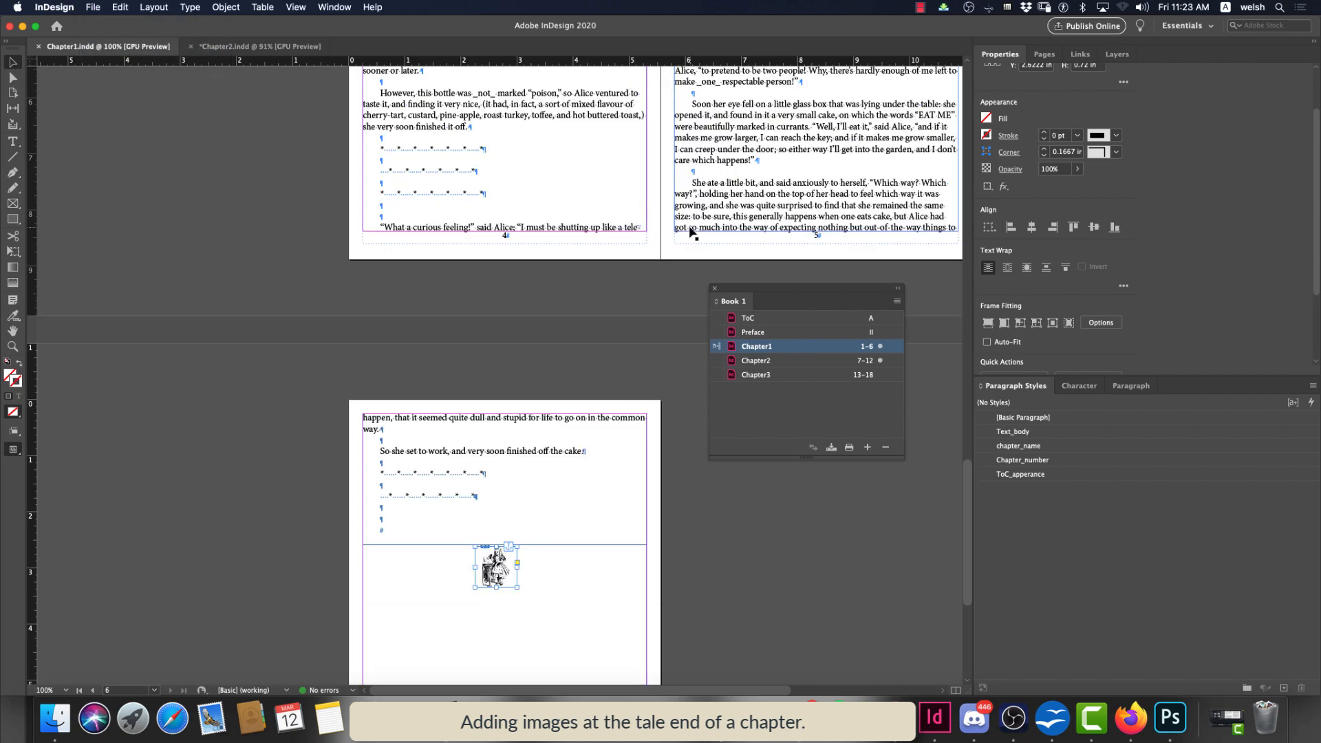
{"action": "scroll", "coordinate": [671, 228], "scroll_direction": "up", "scroll_amount": 10}
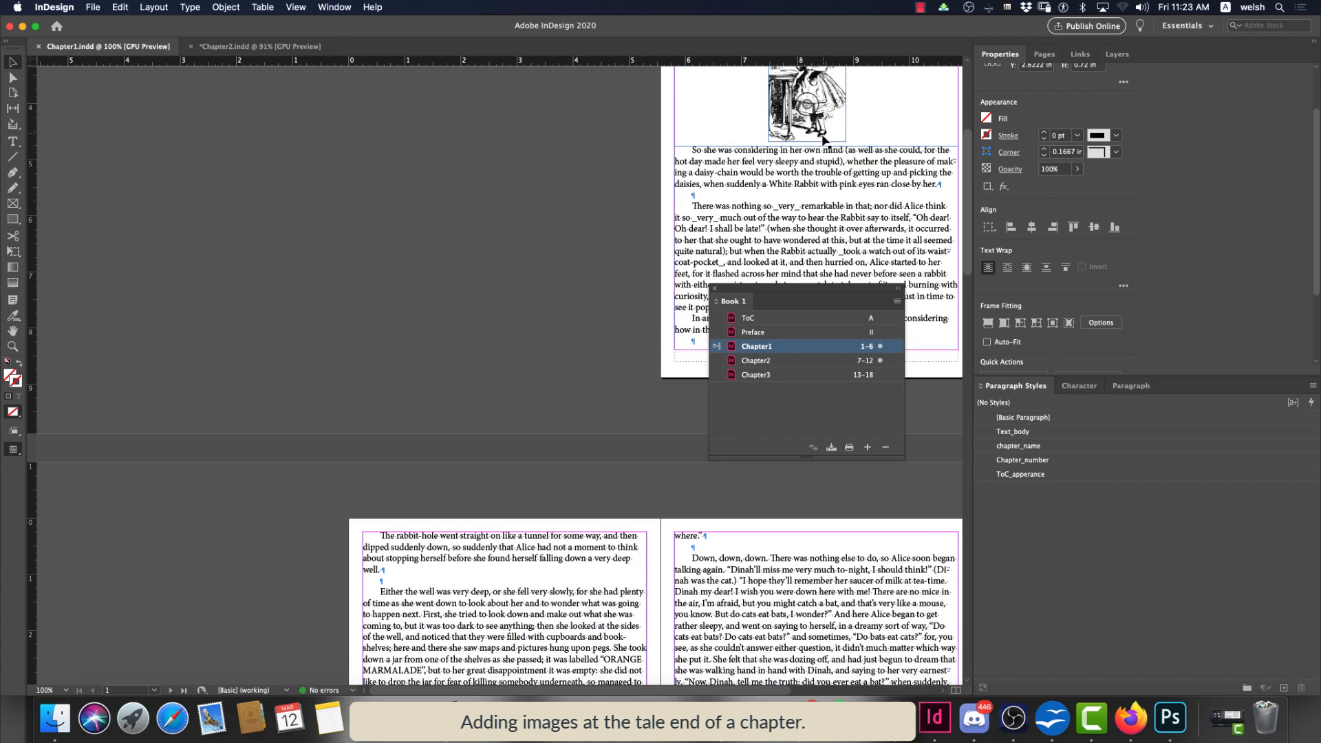
{"action": "scroll", "coordinate": [550, 268], "scroll_direction": "down", "scroll_amount": 15}
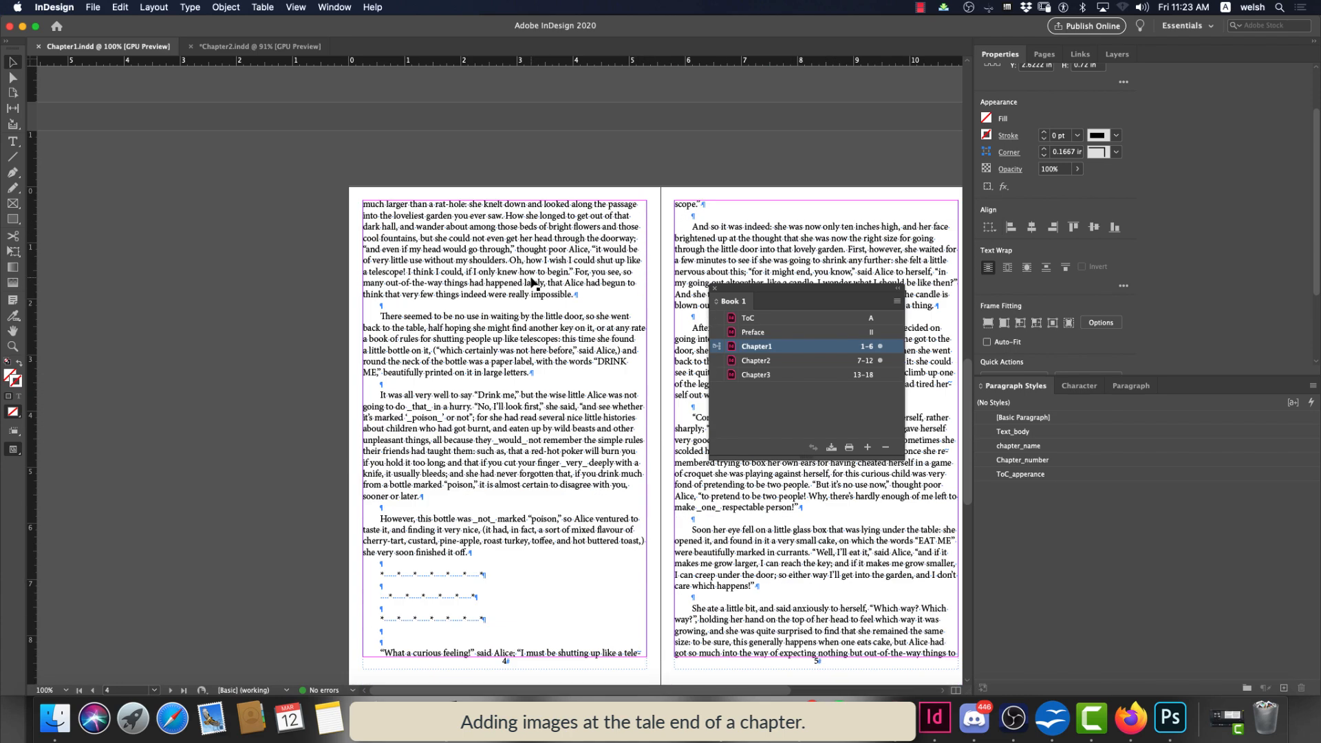
{"action": "scroll", "coordinate": [532, 282], "scroll_direction": "down", "scroll_amount": 5}
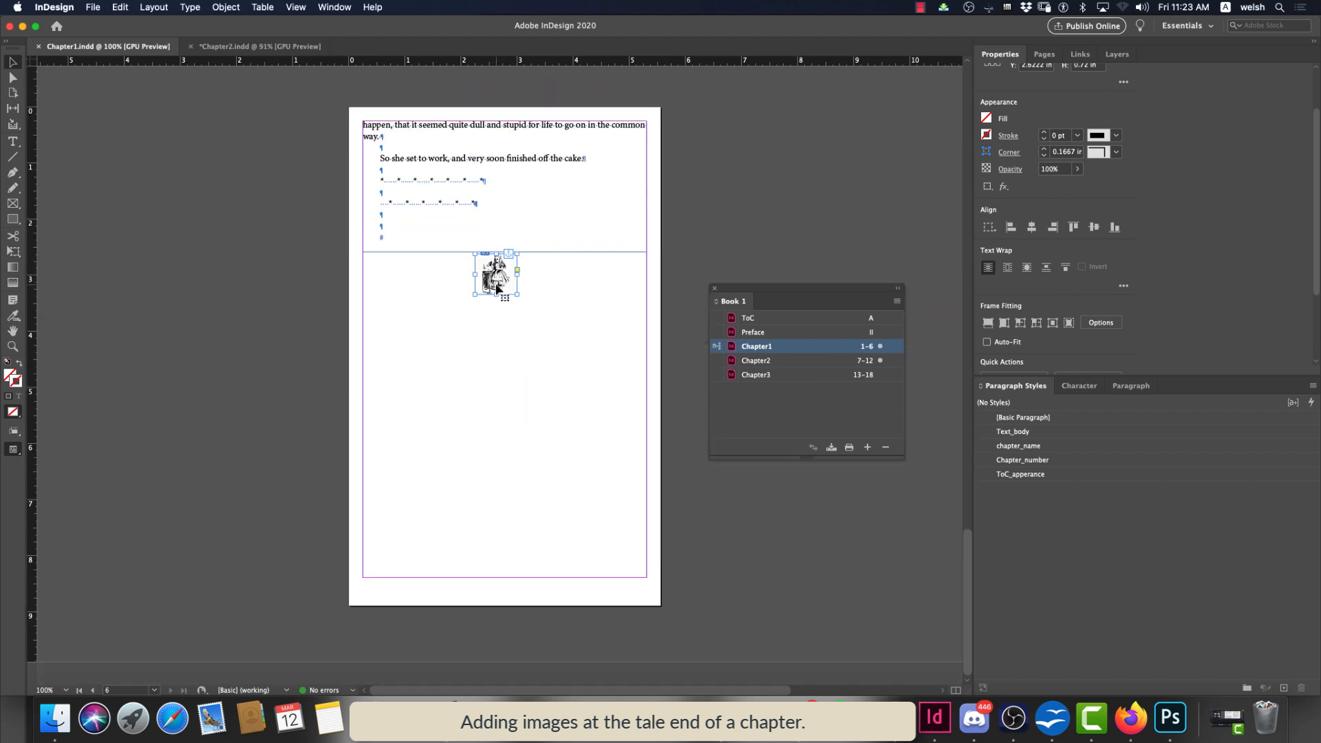
Draw a margin-wide text frame below the image on page 6 and add tiny centered text in 1 pt Minion Pro Bold
{"action": "left_click", "coordinate": [13, 141]}
{"action": "left_click_drag", "start_coordinate": [364, 304], "coordinate": [647, 577]}
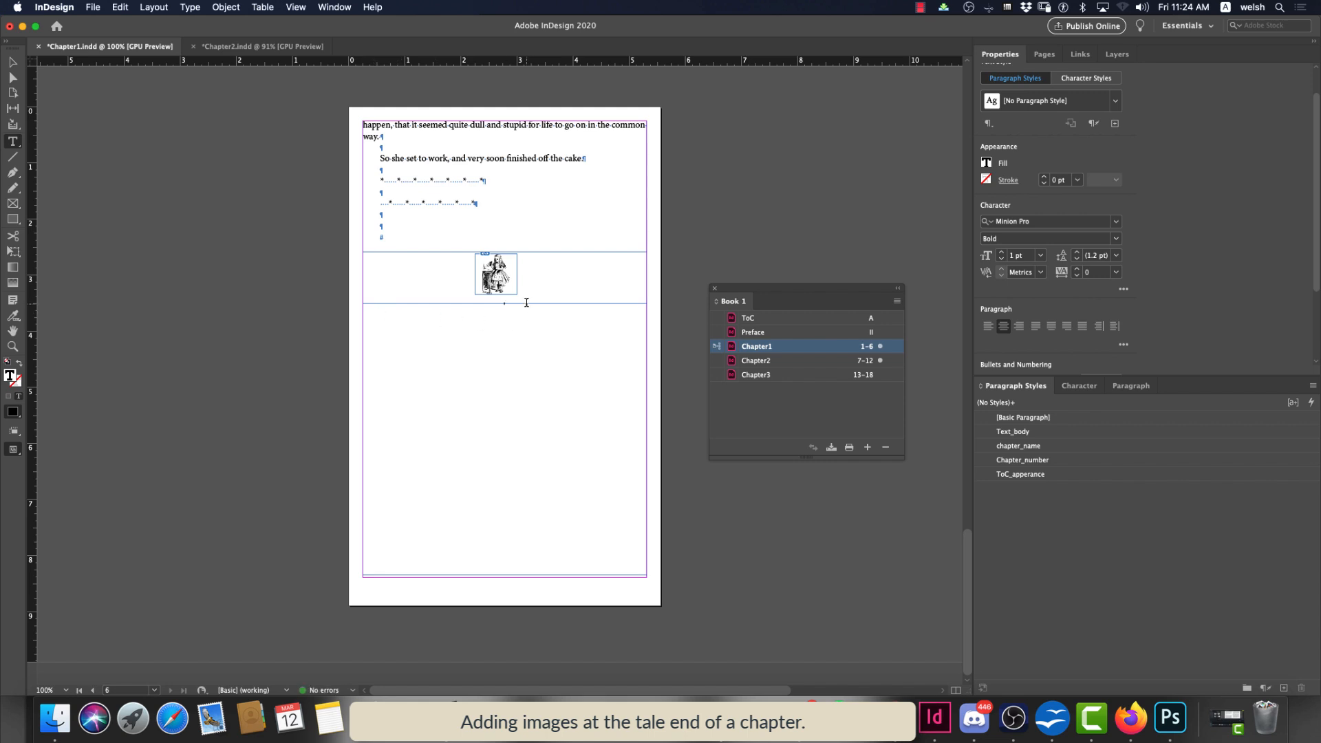
{"action": "key", "text": "super+equal"}
{"action": "key", "text": "super+equal"}
{"action": "key", "text": "super+equal"}
{"action": "key", "text": "super+equal"}
{"action": "key", "text": "super+equal"}
{"action": "key", "text": "super+equal"}
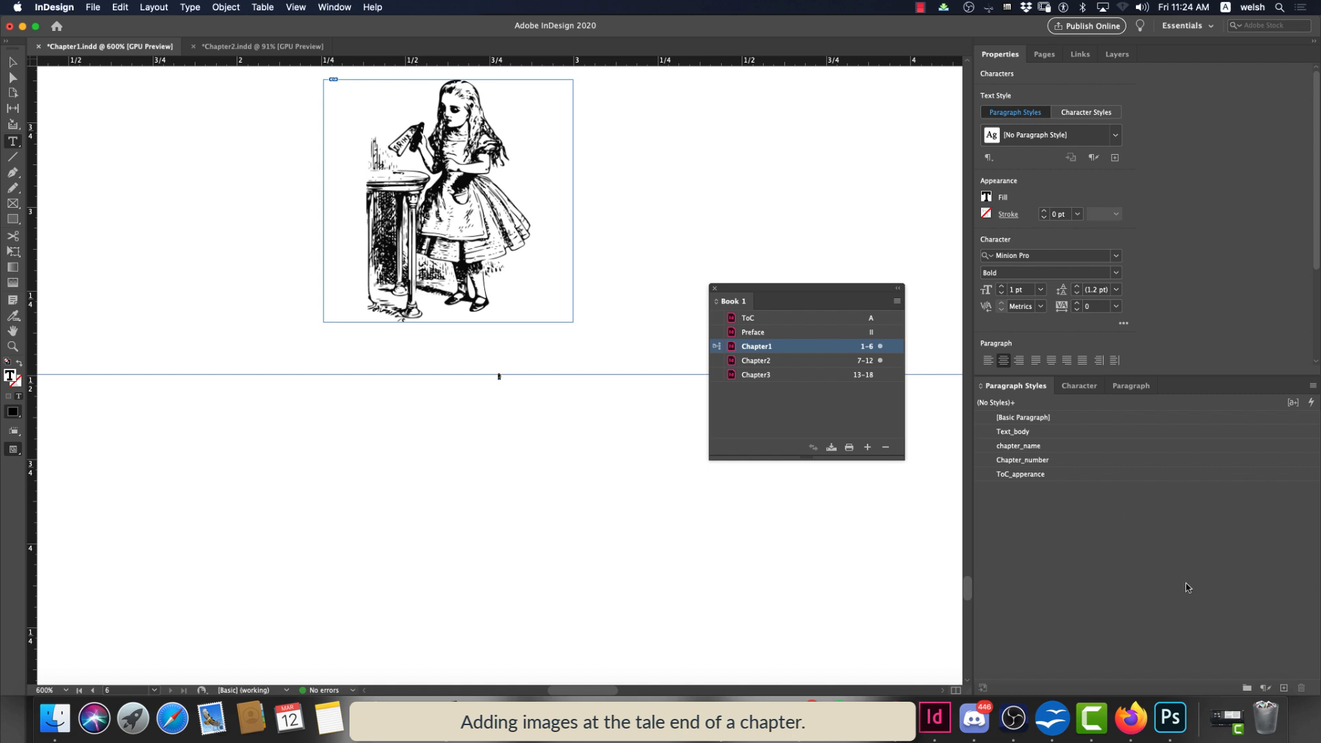
Create a paragraph style named hidden from the 1 pt centered text and apply it to that text
{"action": "left_click", "coordinate": [1283, 688]}
{"action": "right_click", "coordinate": [1048, 491]}
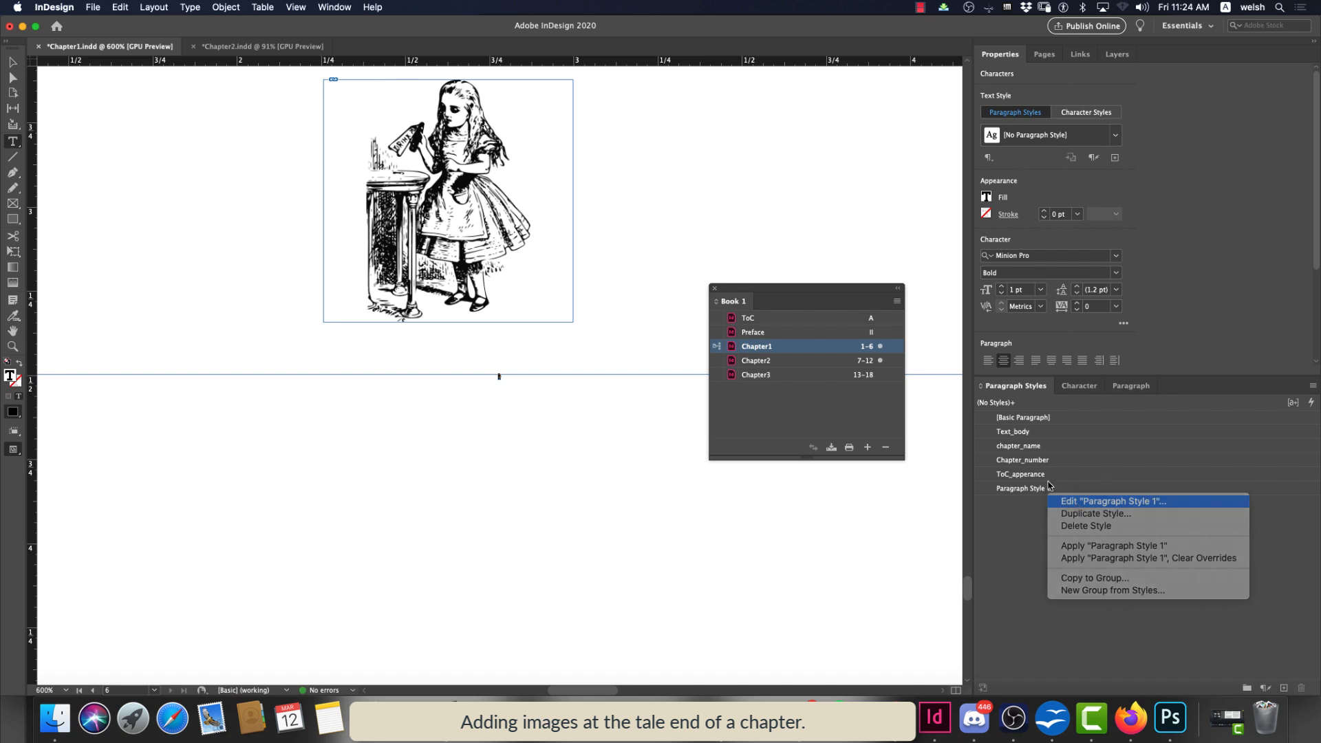
{"action": "left_click", "coordinate": [1074, 497]}
{"action": "type", "text": "hidden"}
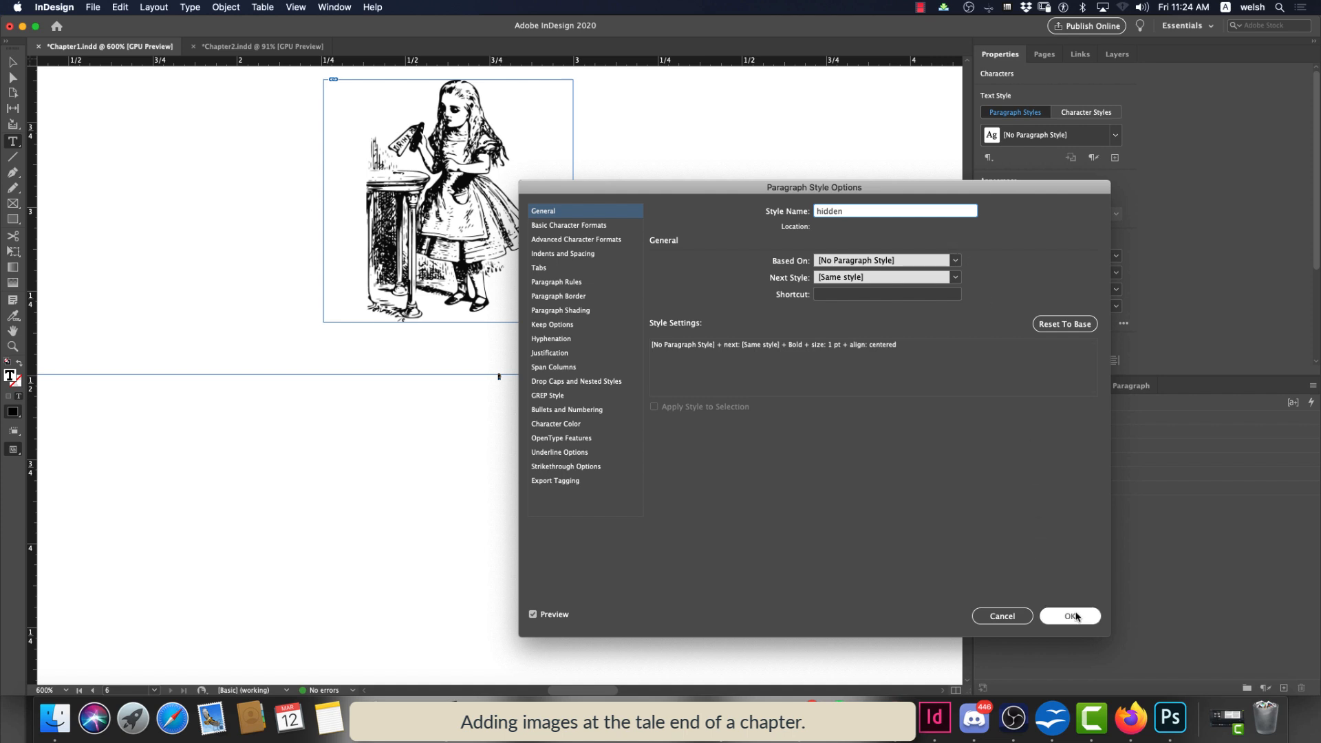
{"action": "left_click", "coordinate": [603, 227]}
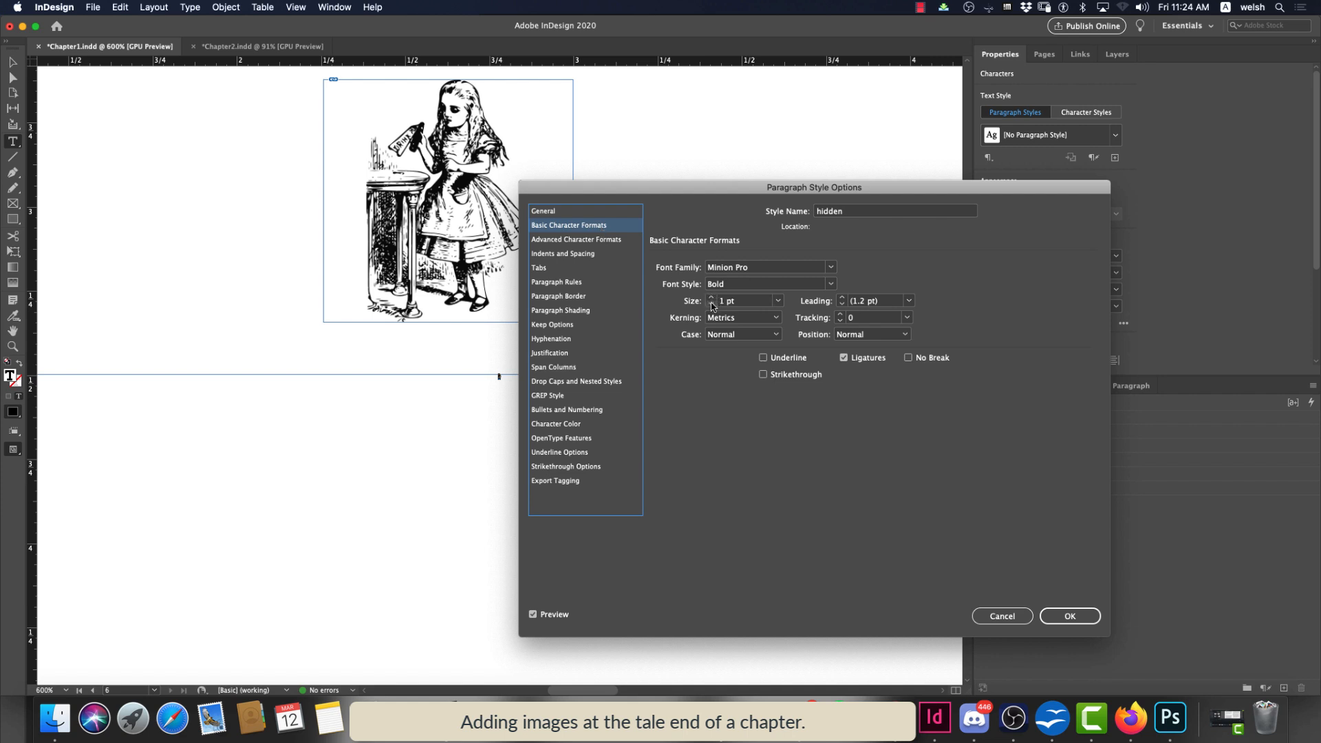
{"action": "left_click", "coordinate": [1065, 615]}
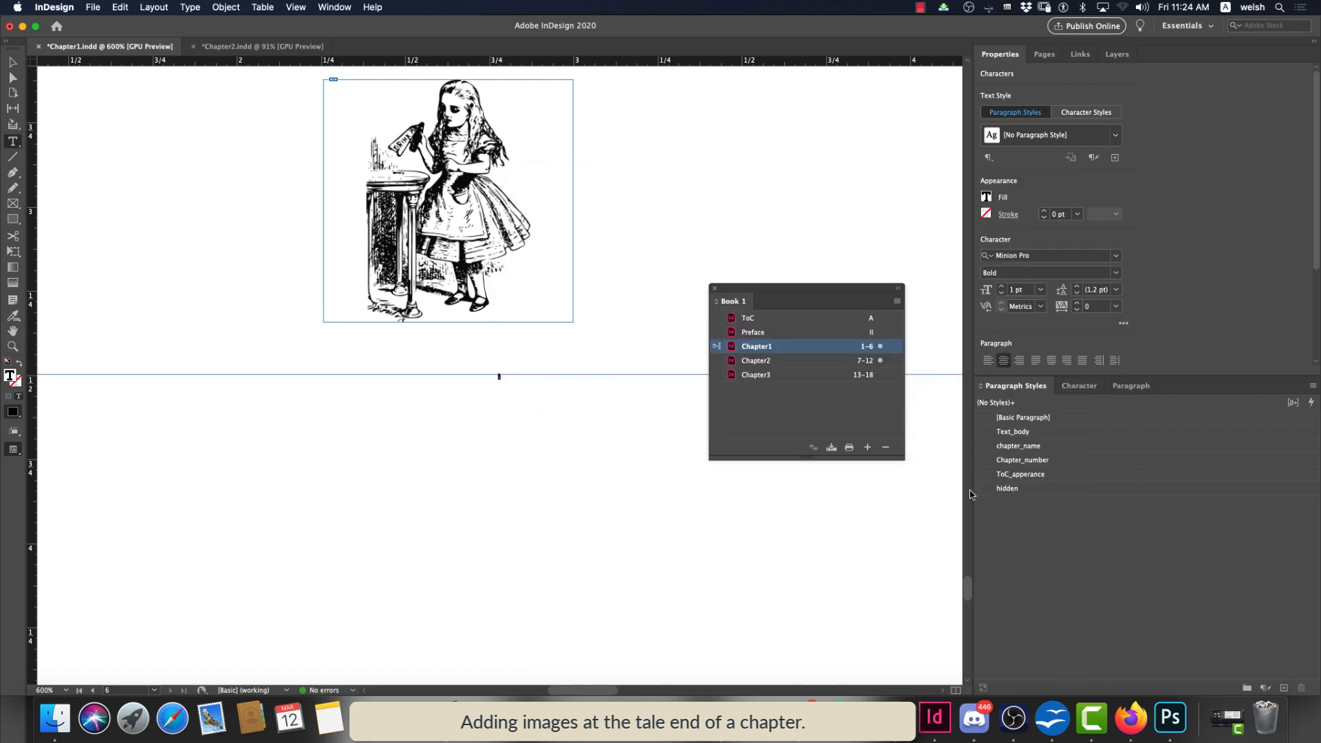
{"action": "left_click", "coordinate": [1006, 489]}
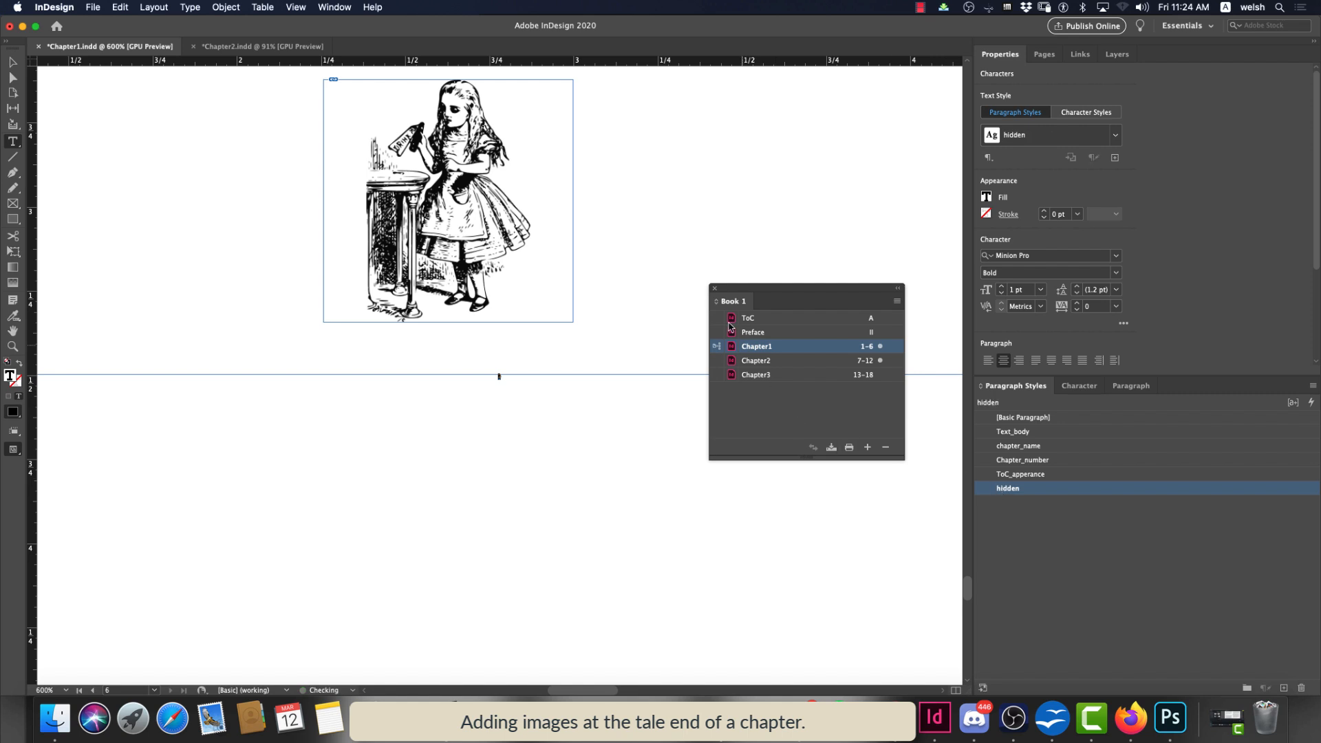
Synchronize all documents in Book 1 with Chapter1 as the style source, and save Chapter1.indd
{"action": "left_click", "coordinate": [764, 409]}
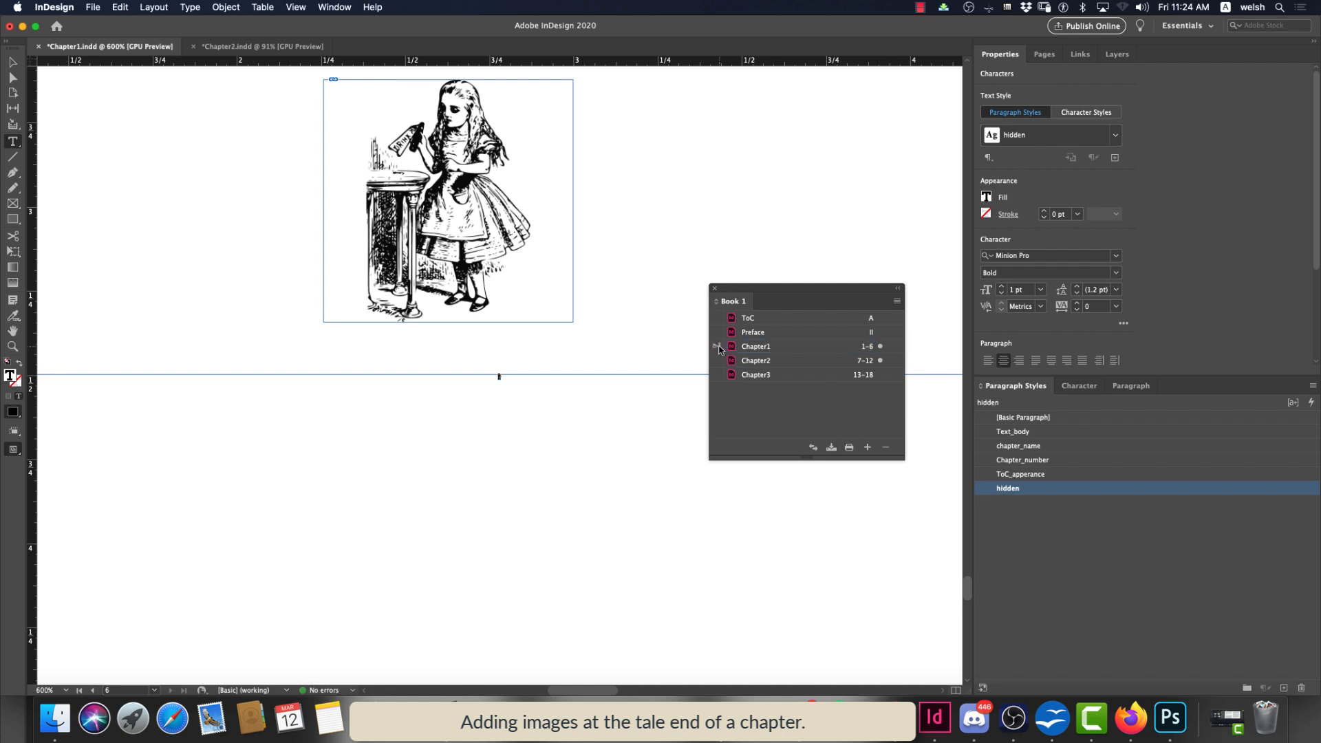
{"action": "left_click", "coordinate": [813, 448]}
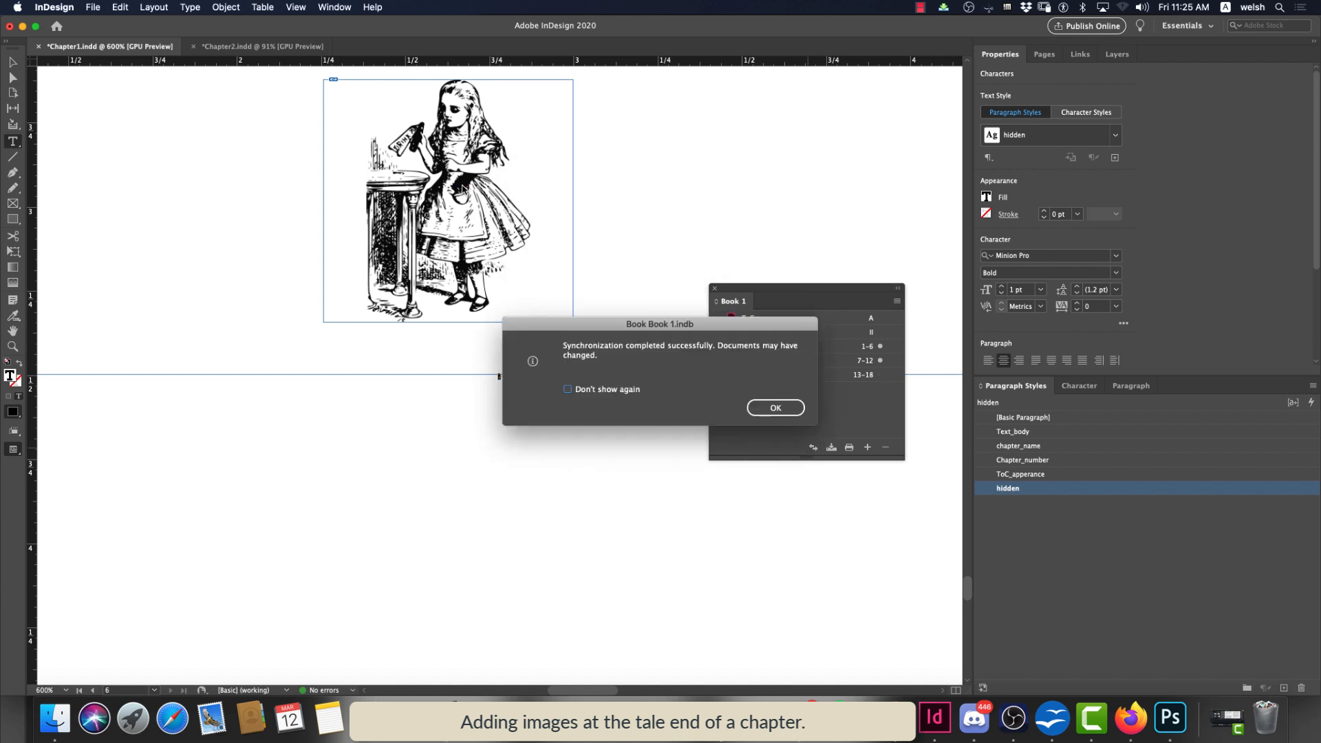
{"action": "left_click", "coordinate": [772, 408]}
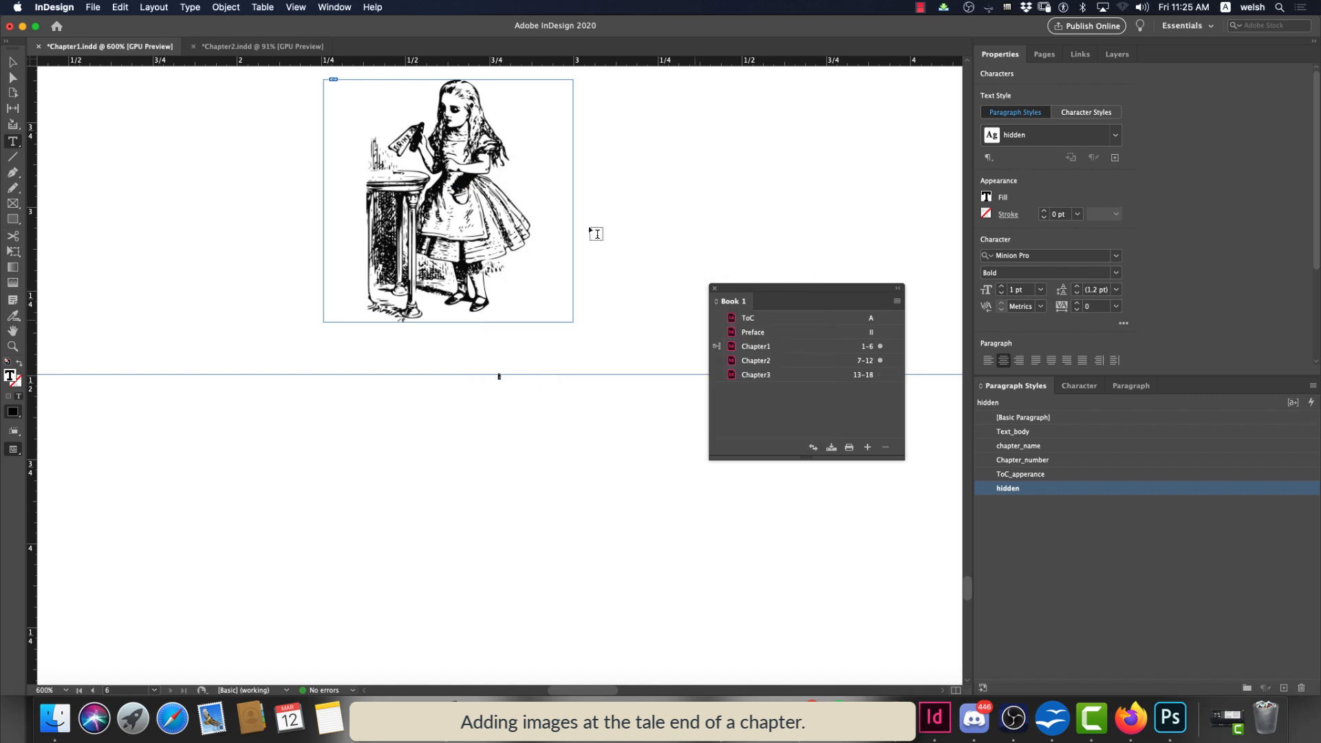
{"action": "left_click", "coordinate": [95, 7]}
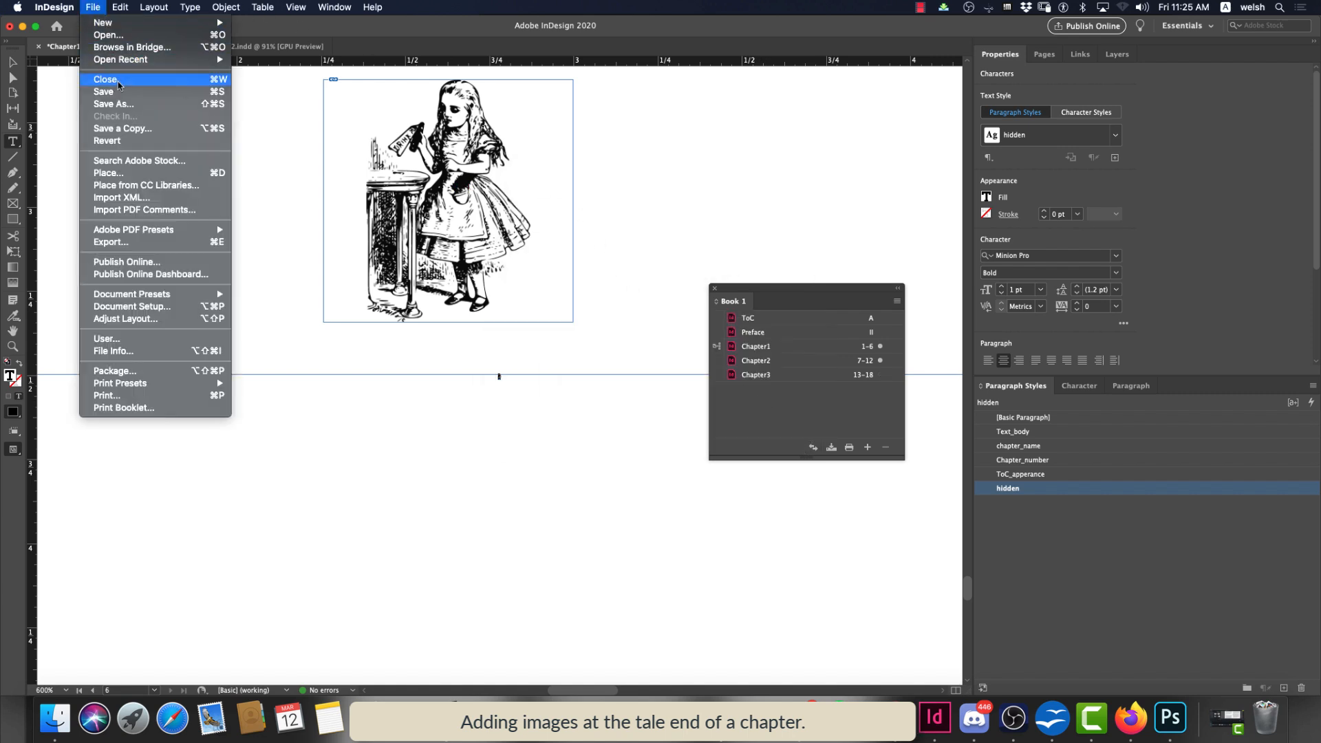
{"action": "left_click", "coordinate": [117, 92]}
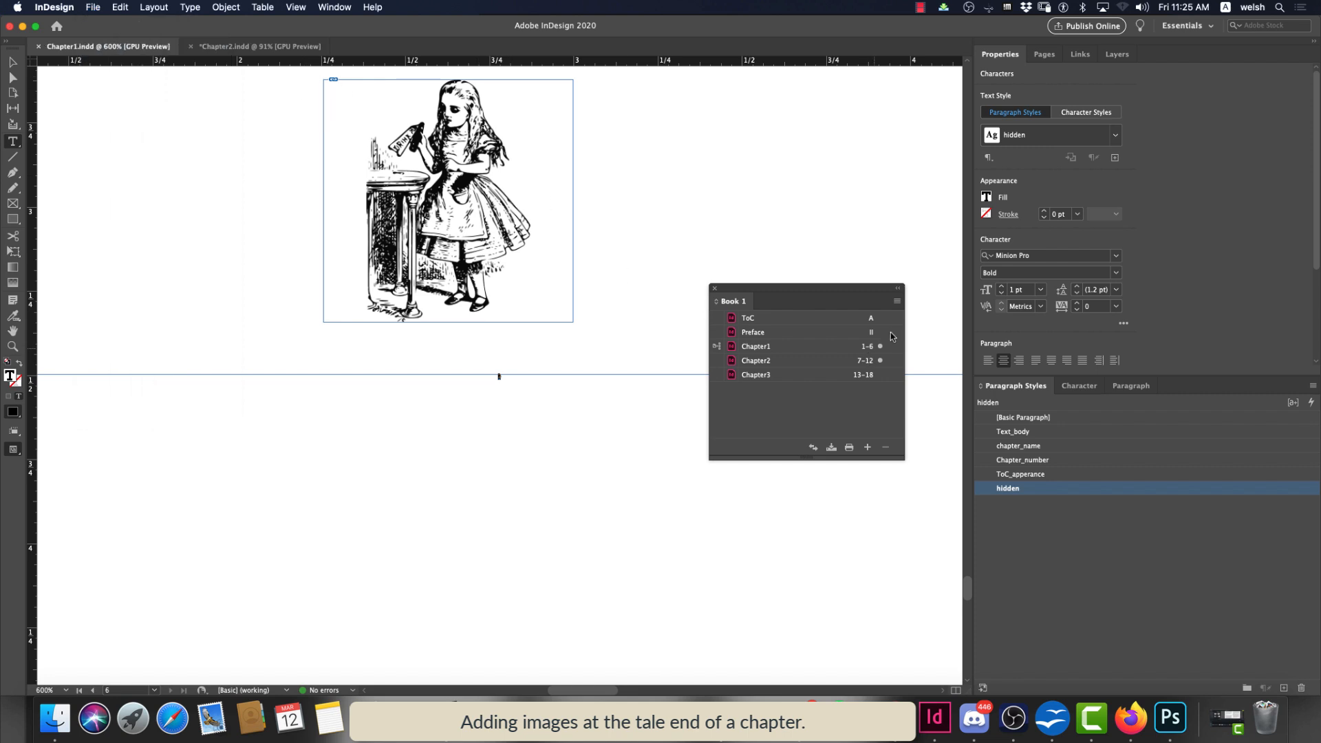
{"action": "left_click", "coordinate": [896, 303]}
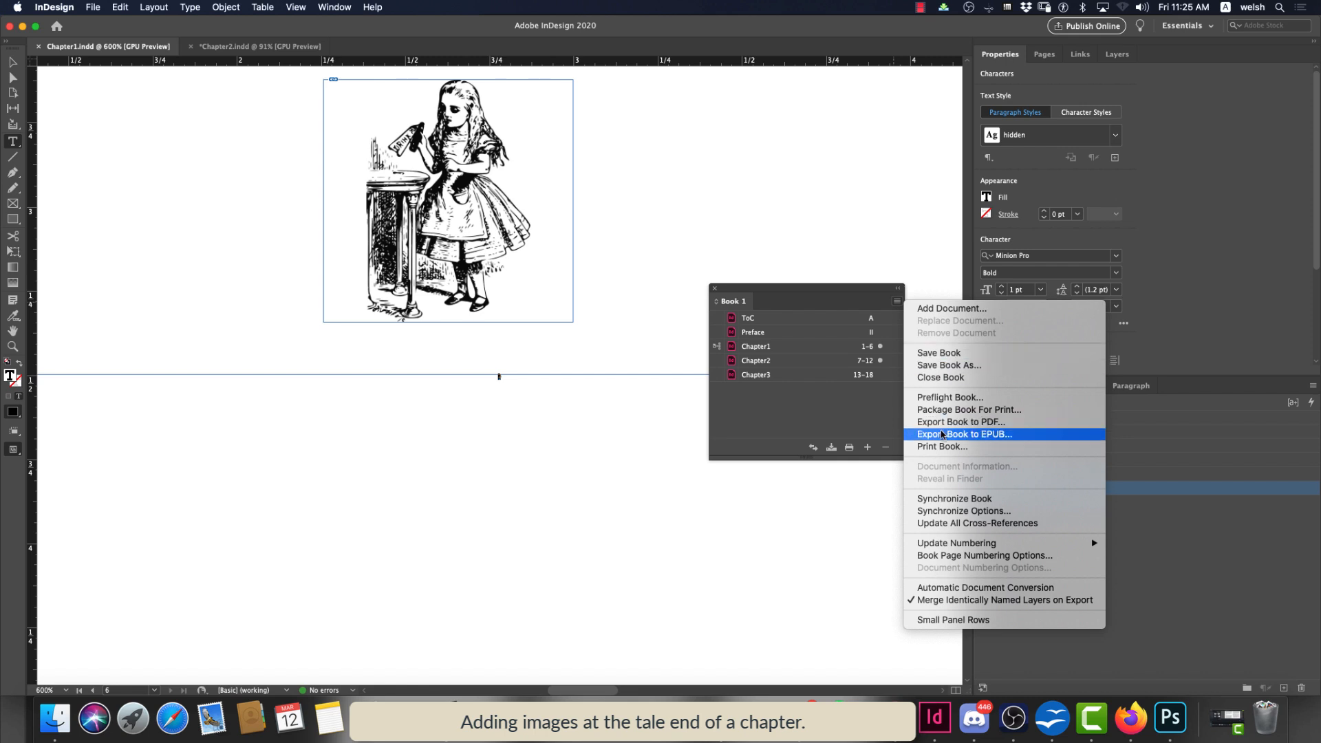
{"action": "left_click", "coordinate": [777, 359]}
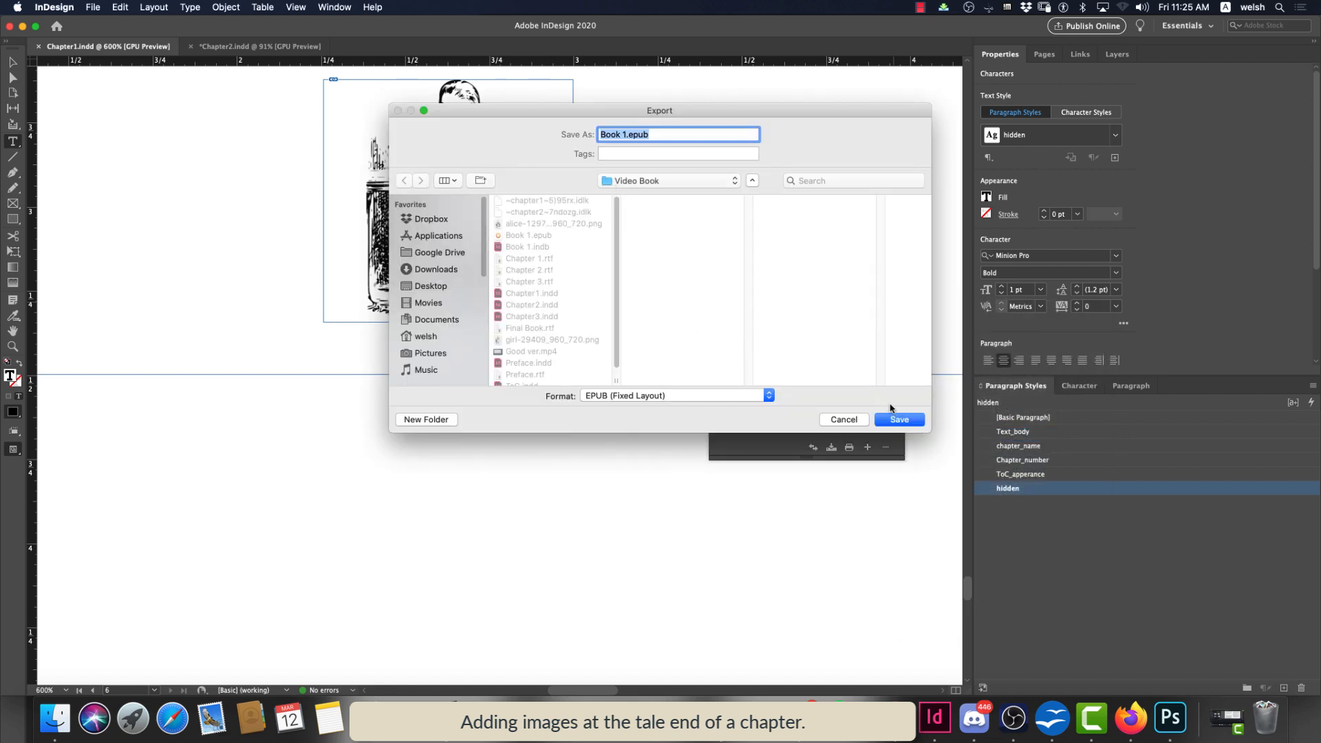
{"action": "left_click", "coordinate": [898, 420]}
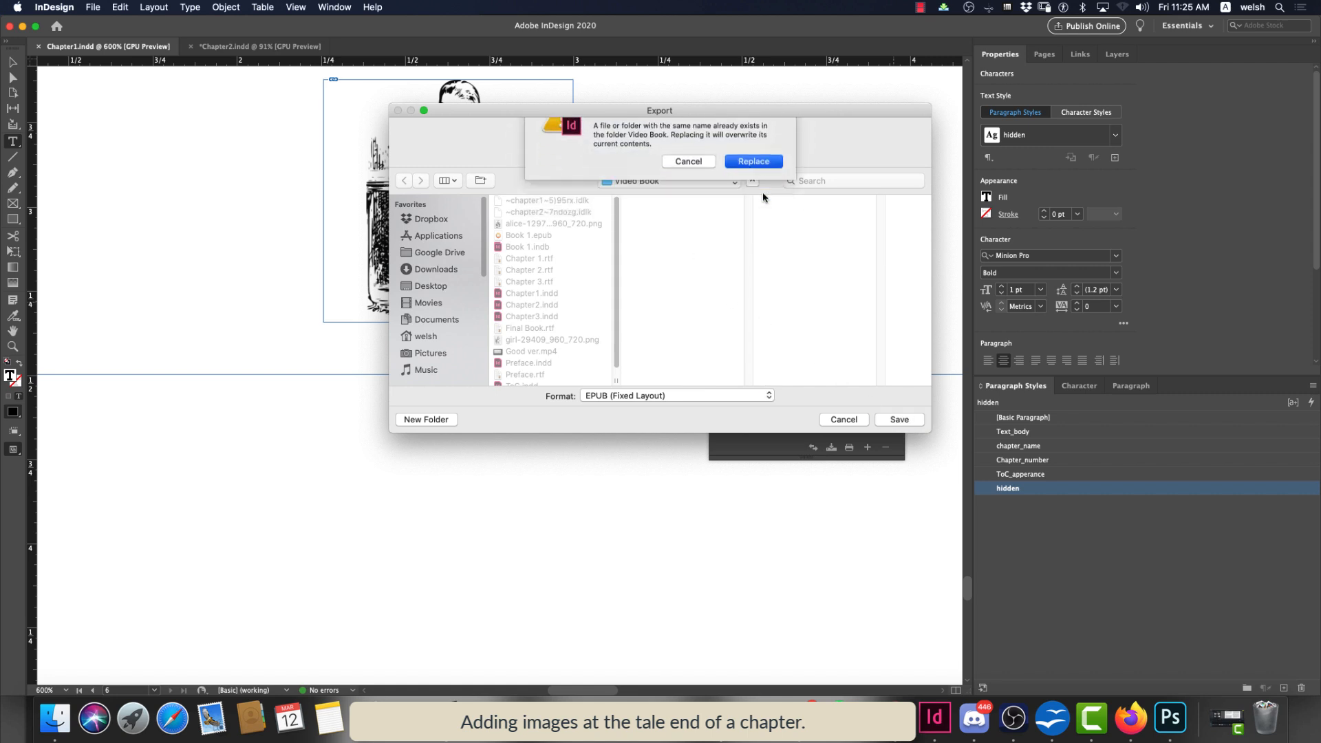
{"action": "left_click", "coordinate": [761, 185]}
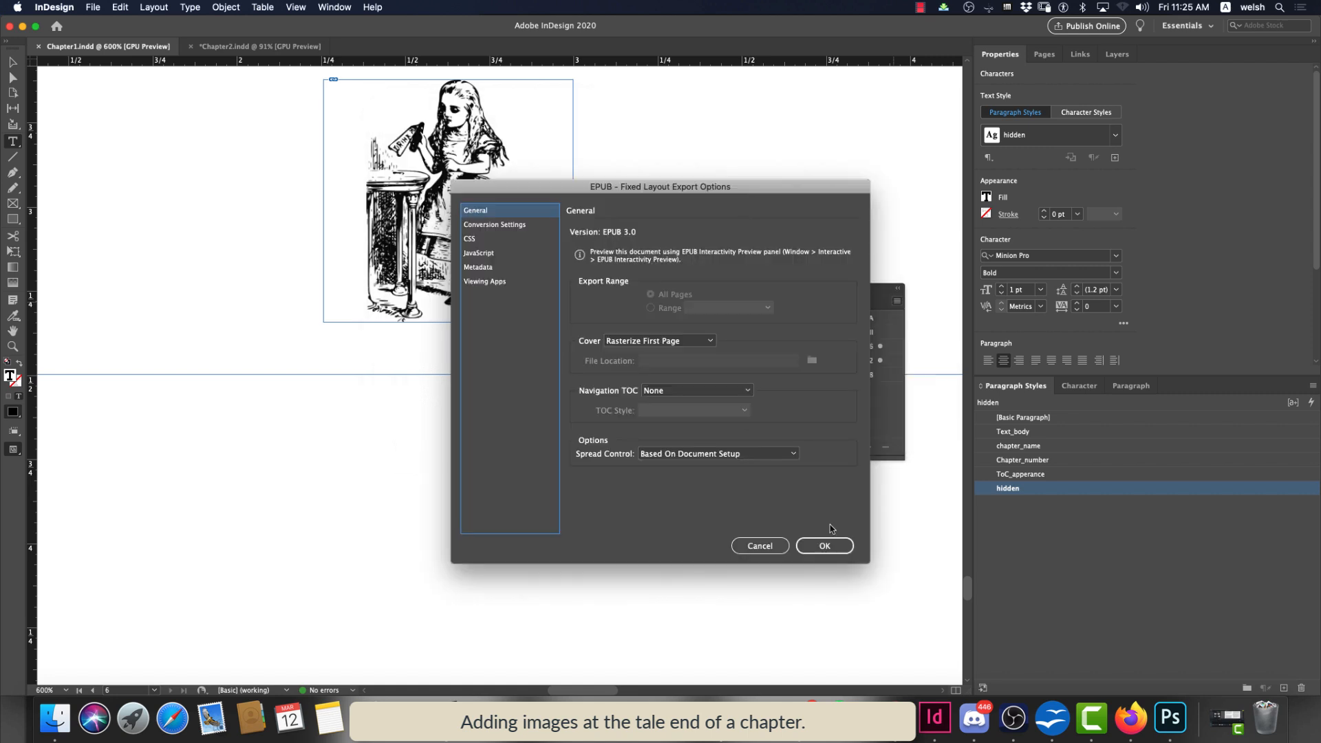
{"action": "left_click", "coordinate": [778, 546]}
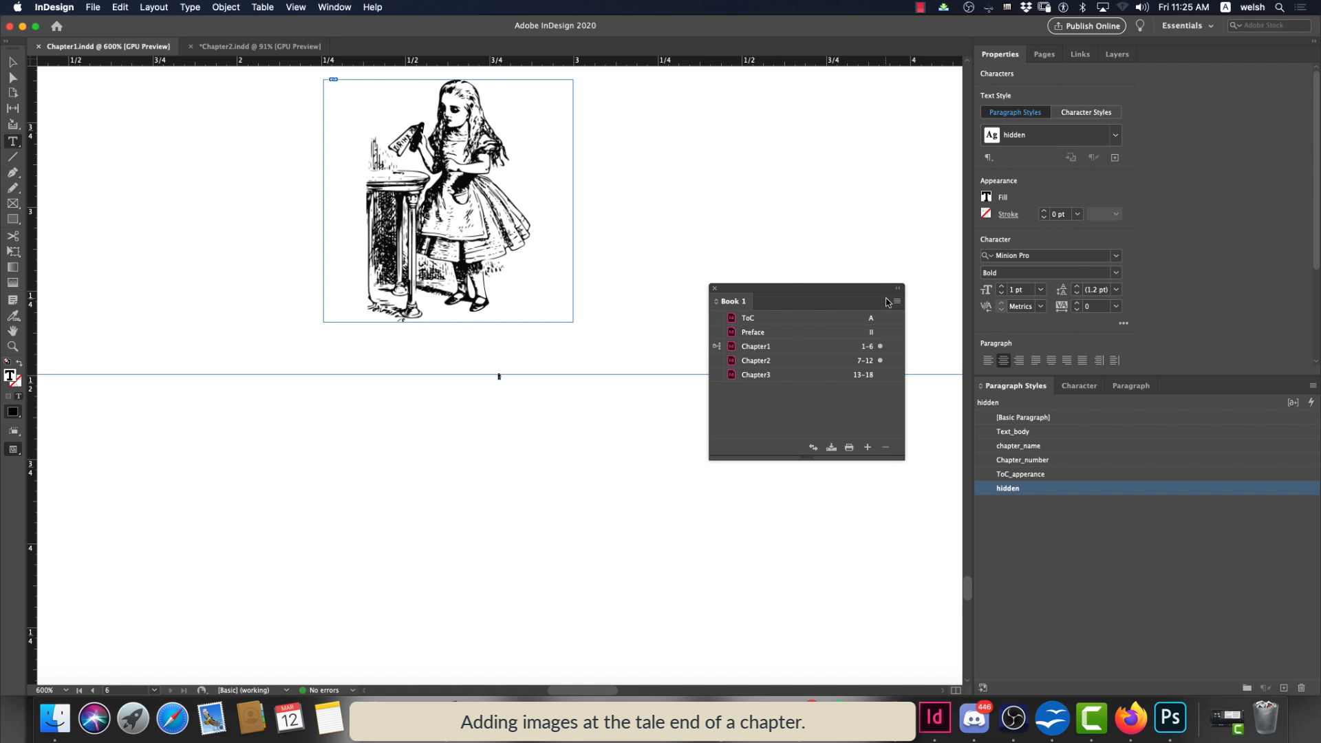
Export the whole book as Book 1.epub in EPUB (Reflowable) format to the Video Book folder, replacing the existing file
{"action": "left_click", "coordinate": [897, 301]}
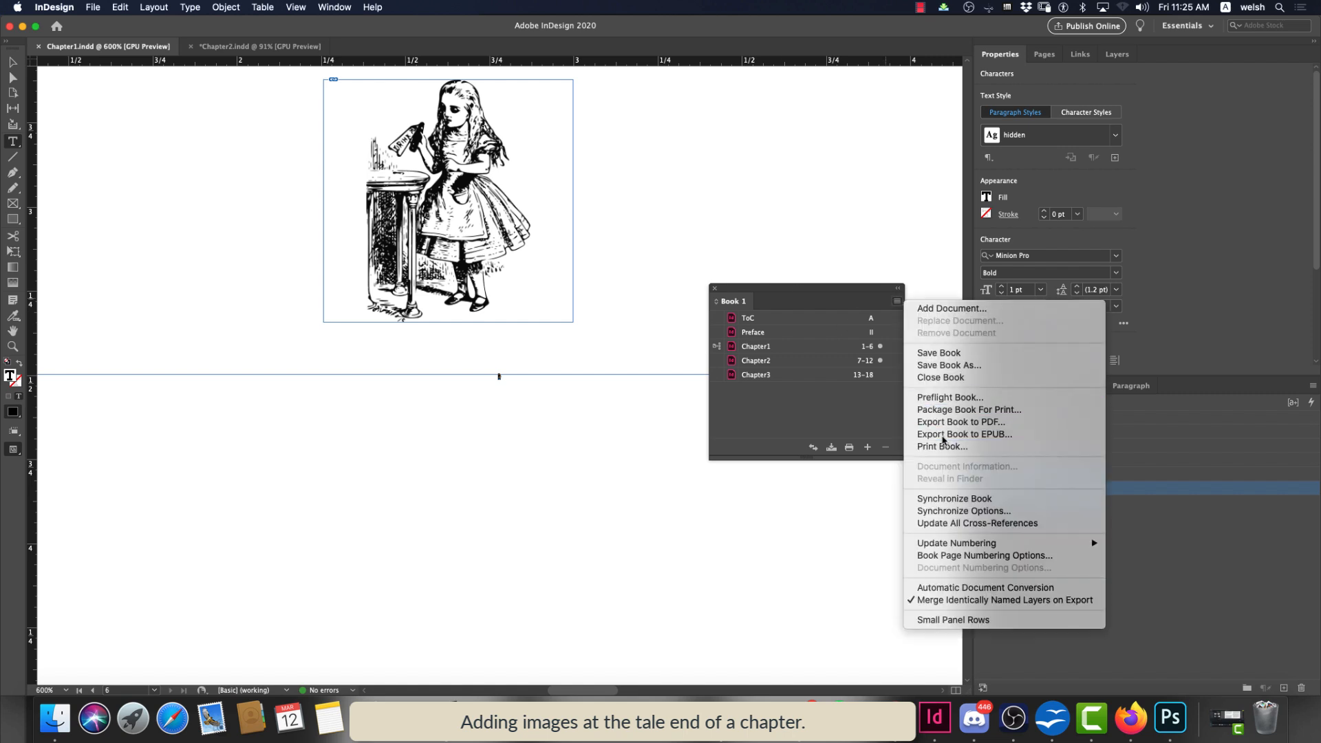
{"action": "left_click", "coordinate": [943, 434]}
{"action": "left_click", "coordinate": [738, 398]}
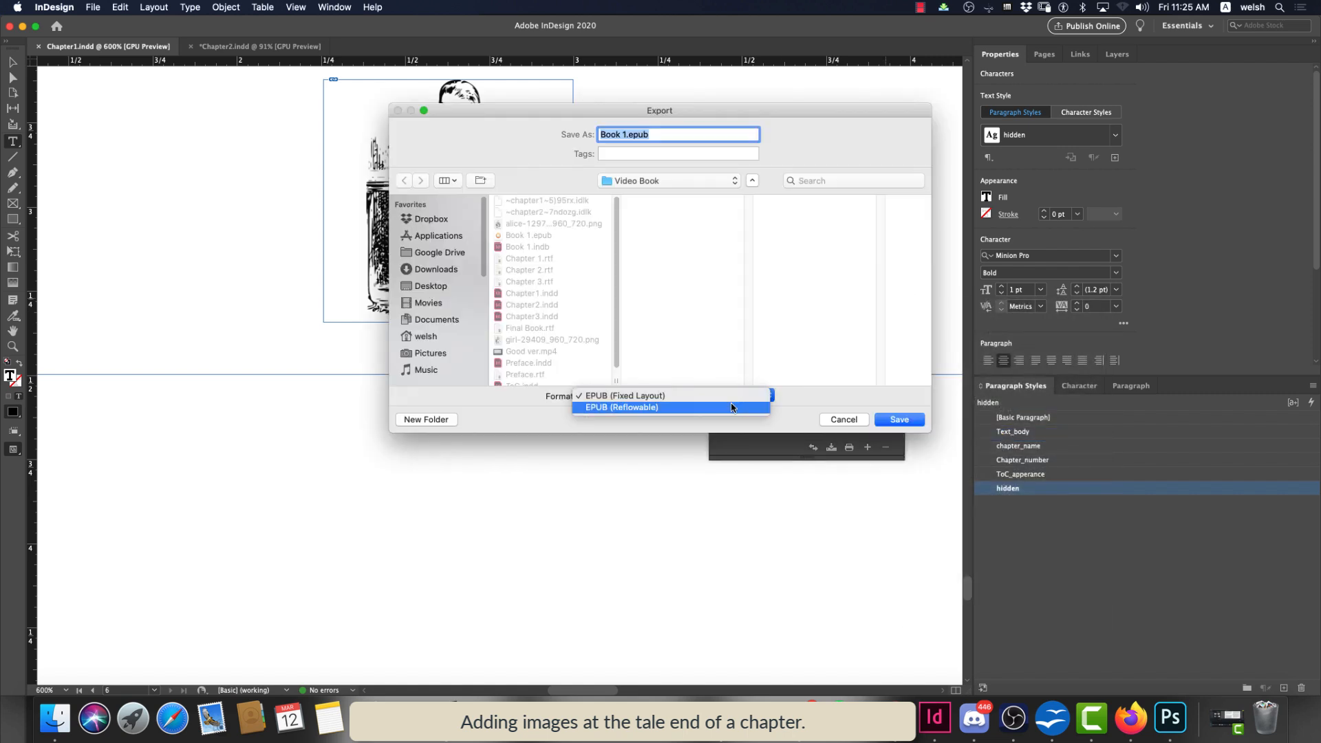
{"action": "left_click", "coordinate": [735, 406]}
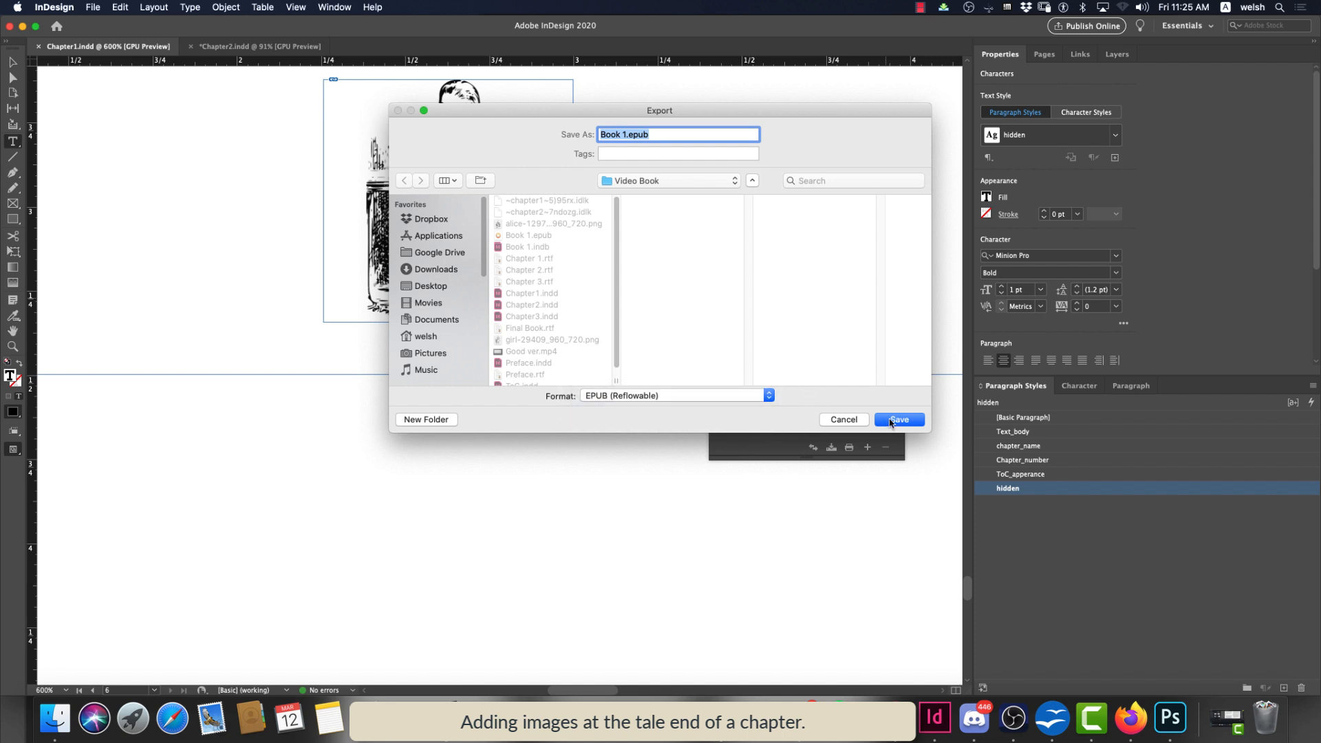
{"action": "left_click", "coordinate": [891, 420]}
{"action": "left_click", "coordinate": [746, 198]}
{"action": "left_click", "coordinate": [832, 449]}
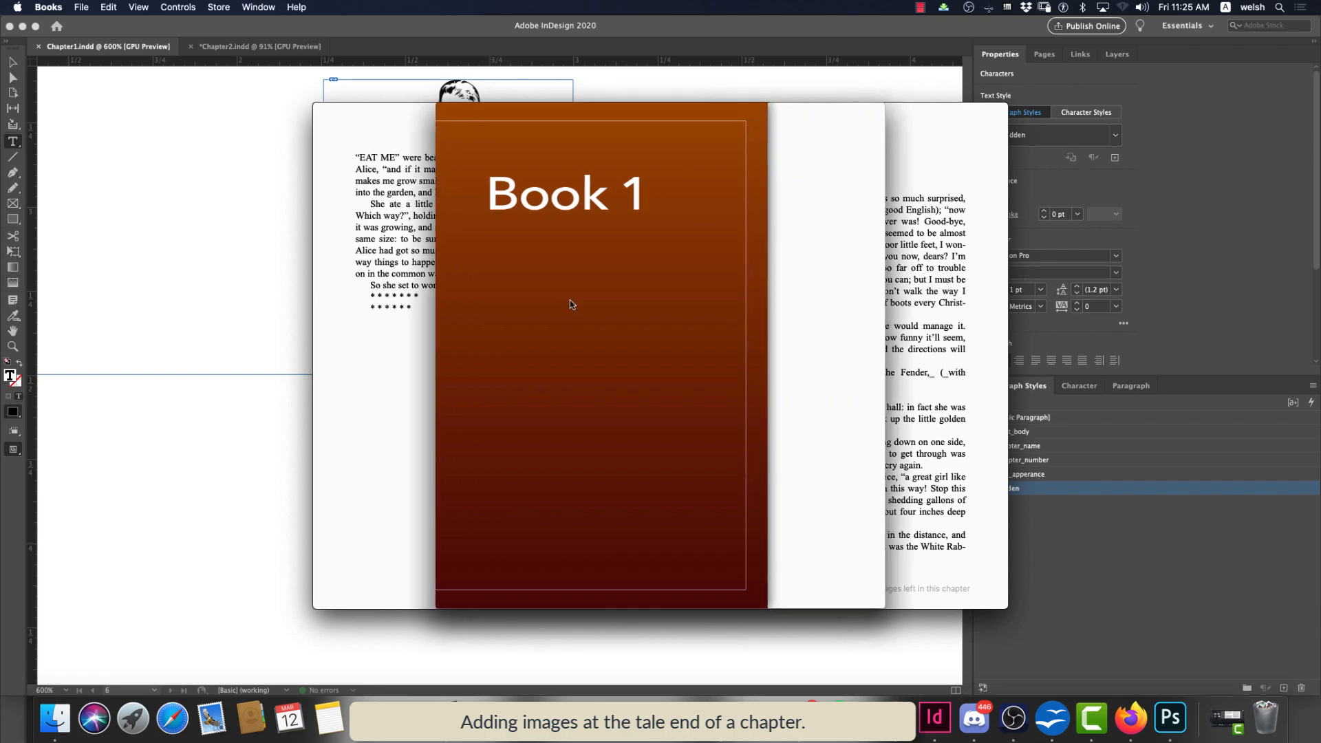
Page through the exported EPUB to the end of Chapter 1 and examine the last image and the tiny text below it
{"action": "key", "text": "Right"}
{"action": "key", "text": "Right"}
{"action": "key", "text": "Right"}
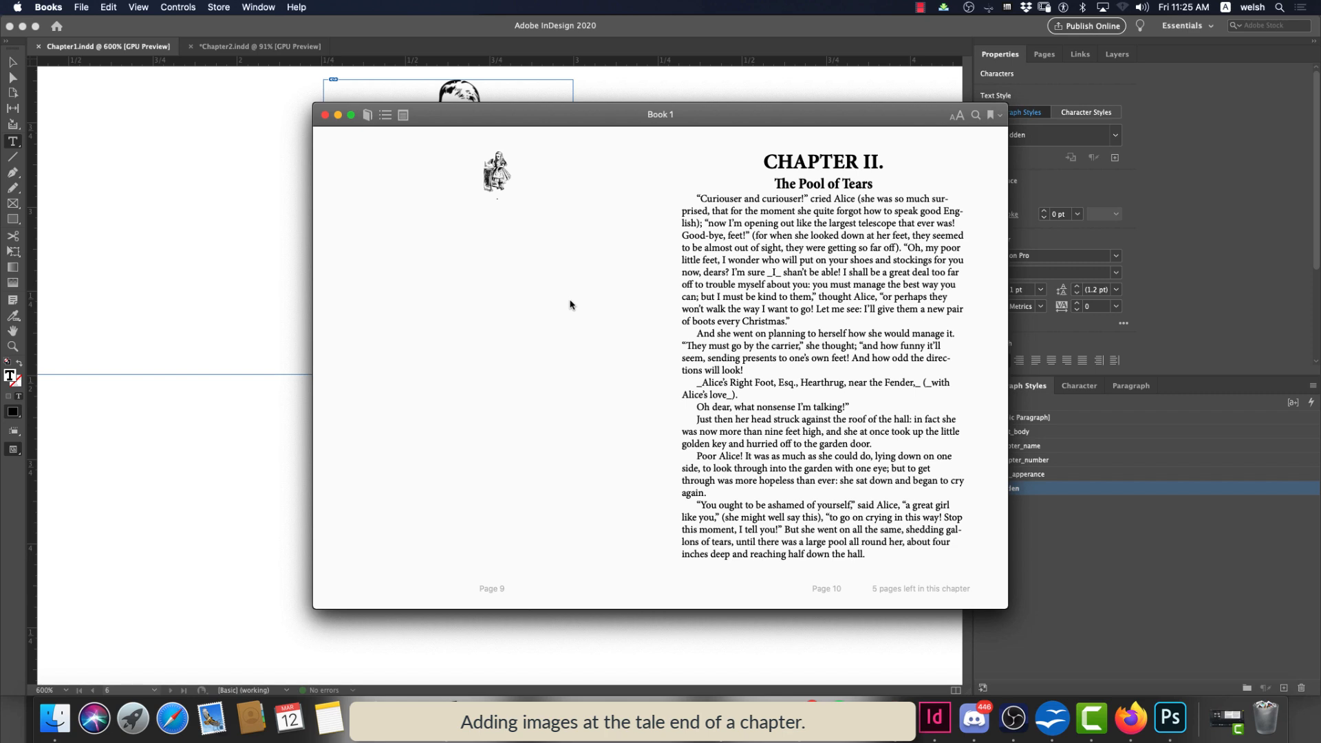
{"action": "key", "text": "Left"}
{"action": "key", "text": "Right"}
{"action": "double_click", "coordinate": [493, 200]}
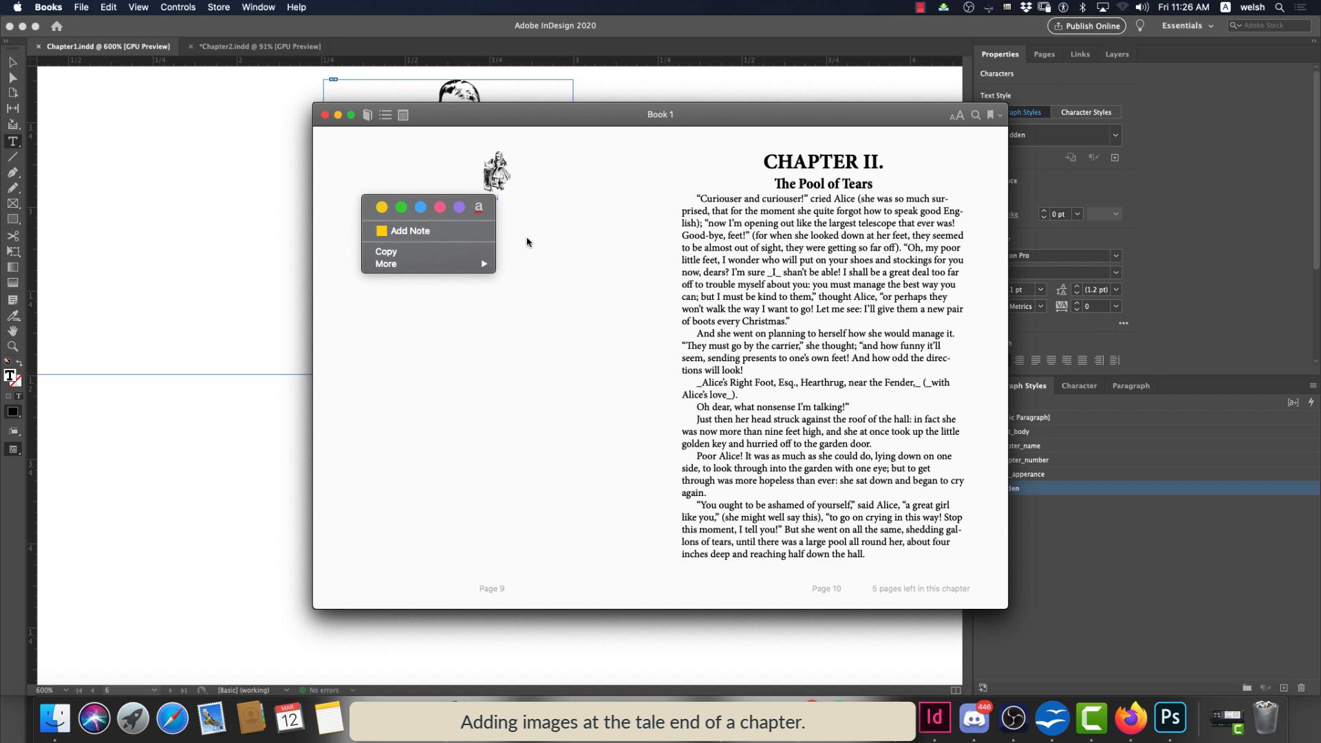
{"action": "left_click", "coordinate": [566, 296]}
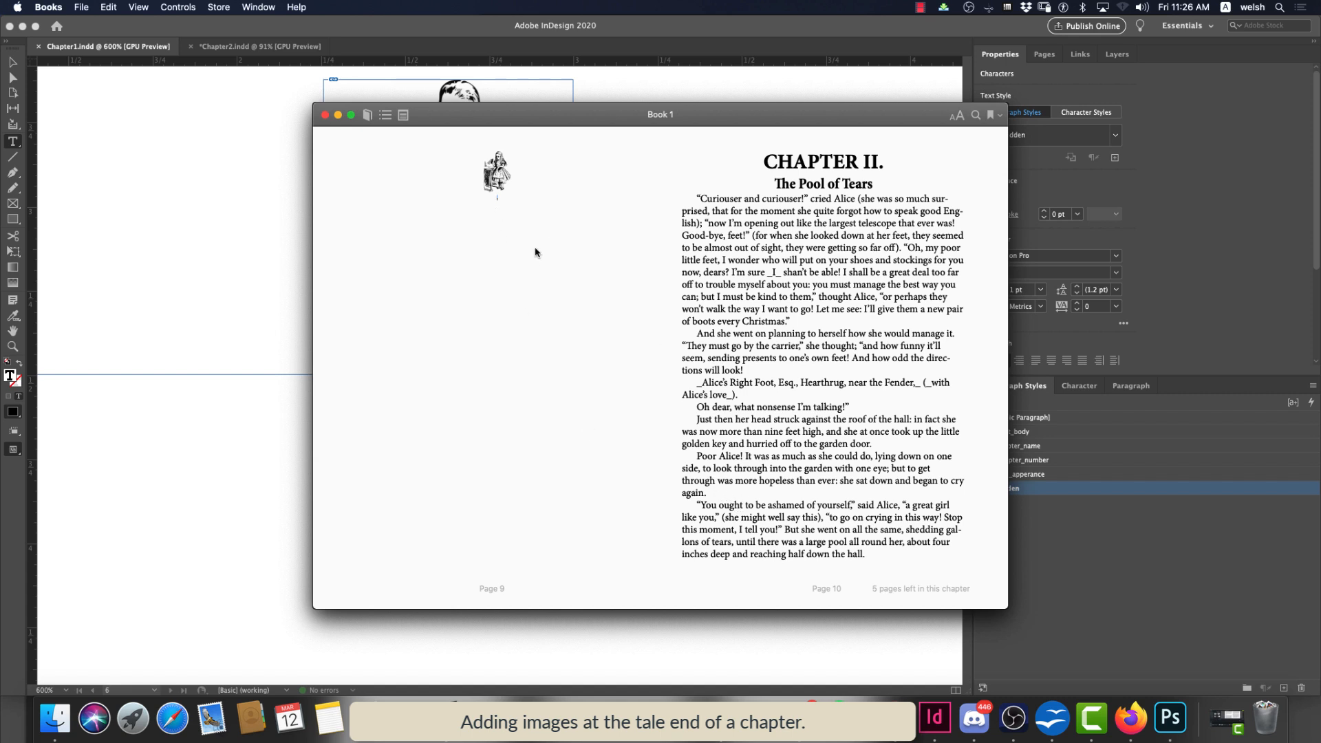
{"action": "double_click", "coordinate": [501, 204]}
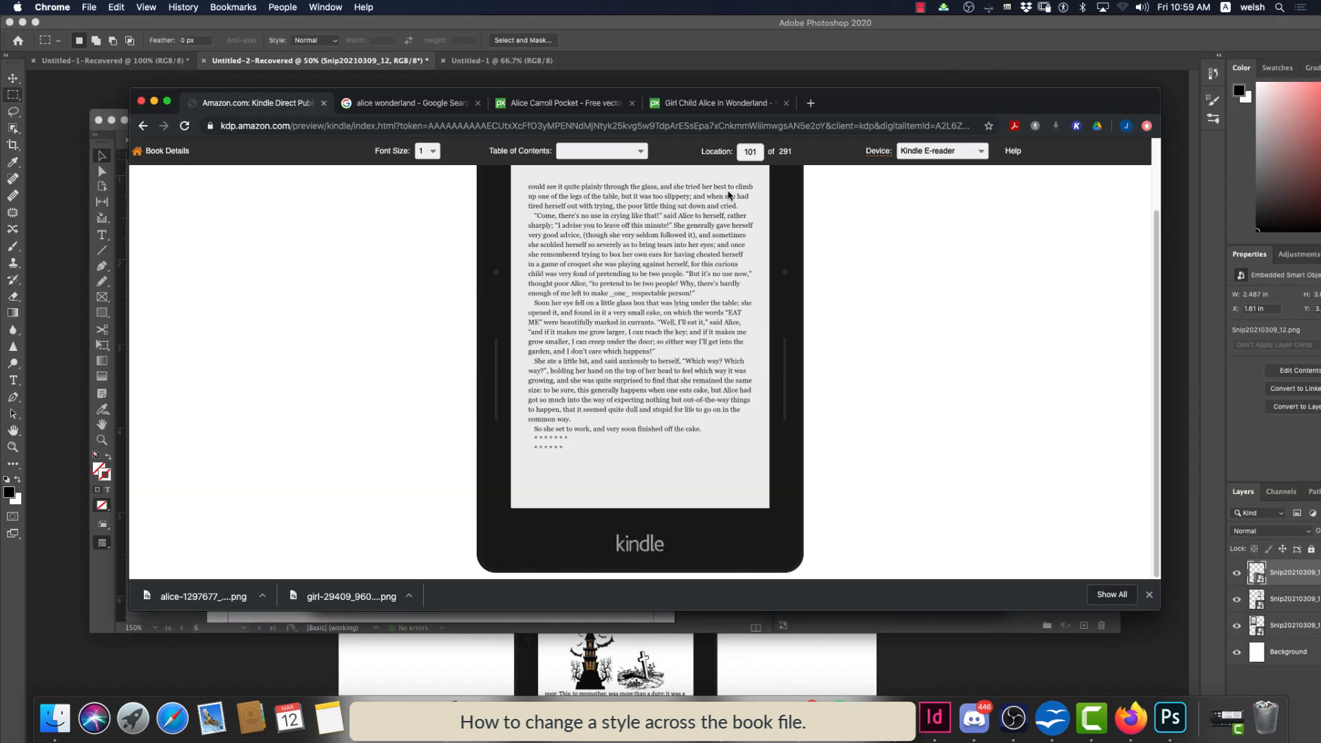
Page forward in the Kindle preview from the end of Chapter 1 and examine the alignment of the Chapter II heading
{"action": "scroll", "coordinate": [896, 399], "scroll_direction": "up", "scroll_amount": 1}
{"action": "scroll", "coordinate": [896, 398], "scroll_direction": "up", "scroll_amount": 3}
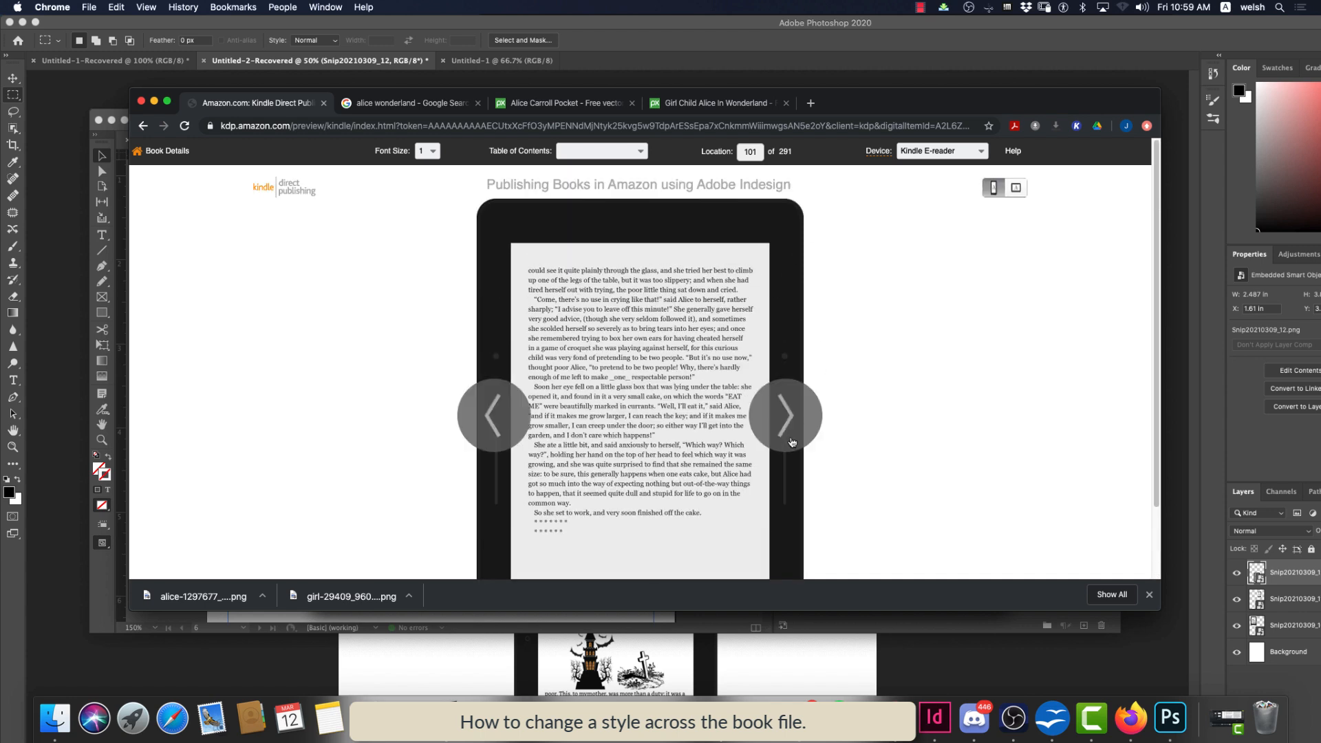
{"action": "left_click", "coordinate": [788, 438]}
{"action": "left_click", "coordinate": [782, 429]}
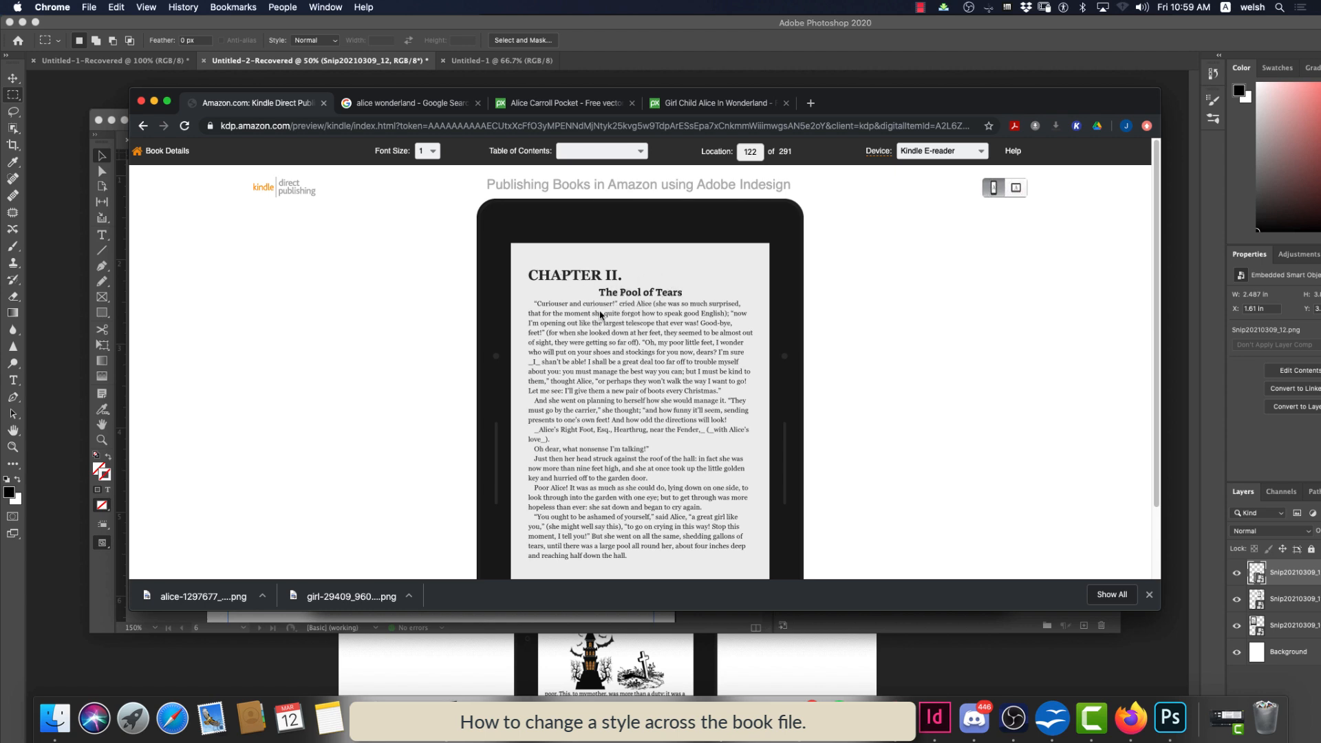
{"action": "scroll", "coordinate": [600, 318], "scroll_direction": "down", "scroll_amount": 1}
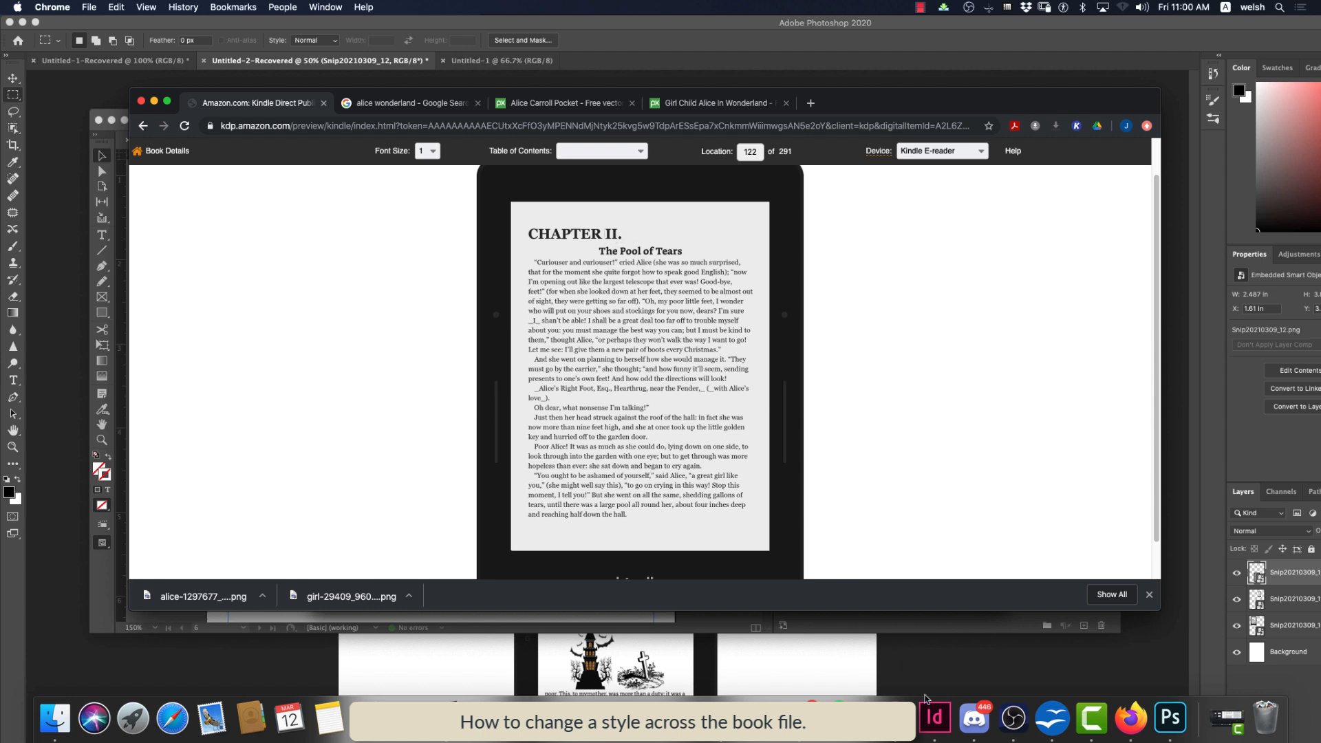
Switch to InDesign, open Chapter2 from Book 1 and make it the book's style source
{"action": "left_click", "coordinate": [934, 717]}
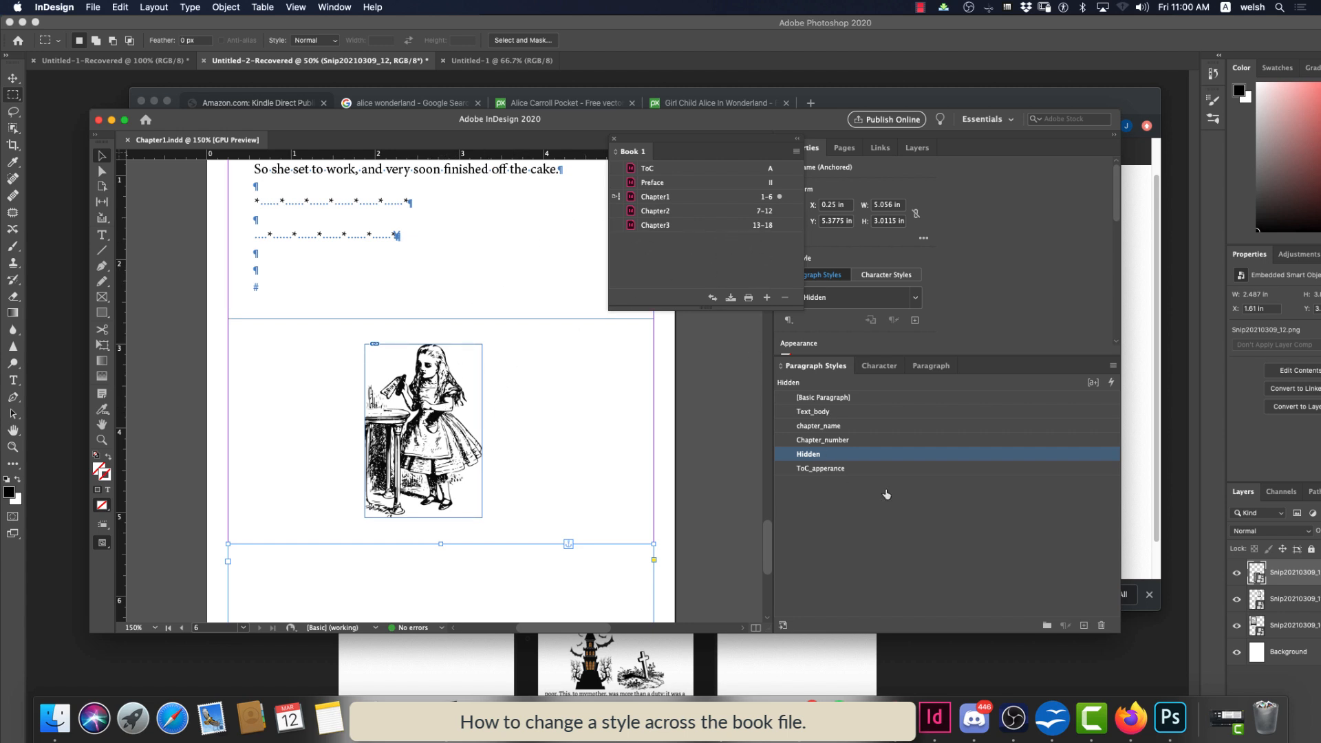
{"action": "left_click", "coordinate": [674, 199]}
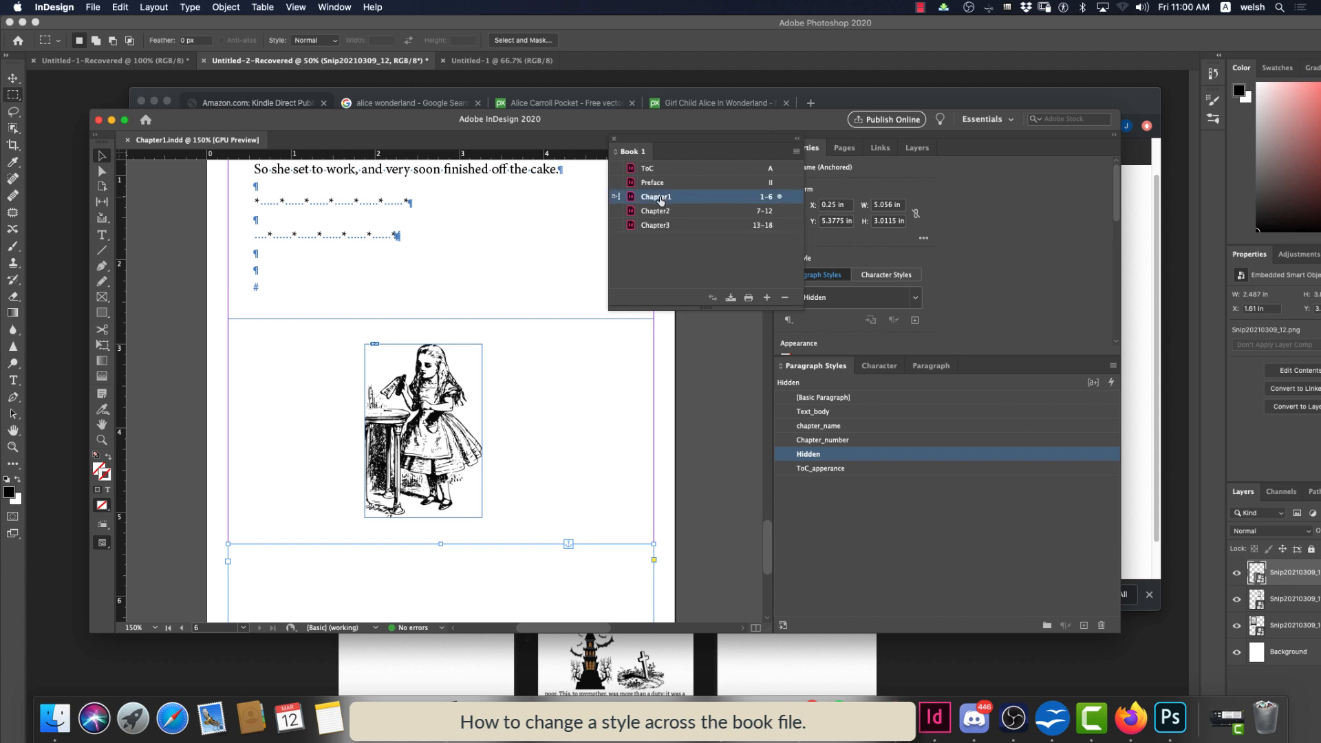
{"action": "left_click_drag", "start_coordinate": [766, 568], "coordinate": [751, 379]}
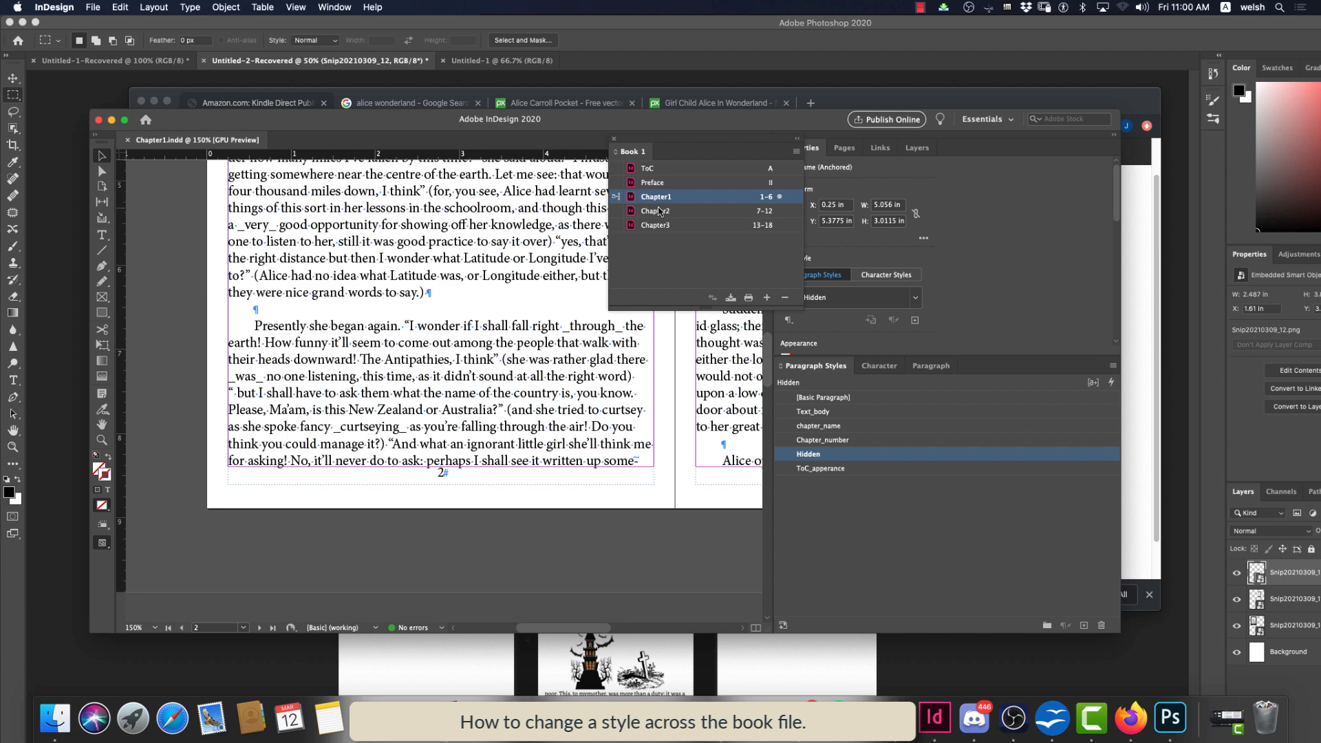
{"action": "left_click", "coordinate": [659, 211]}
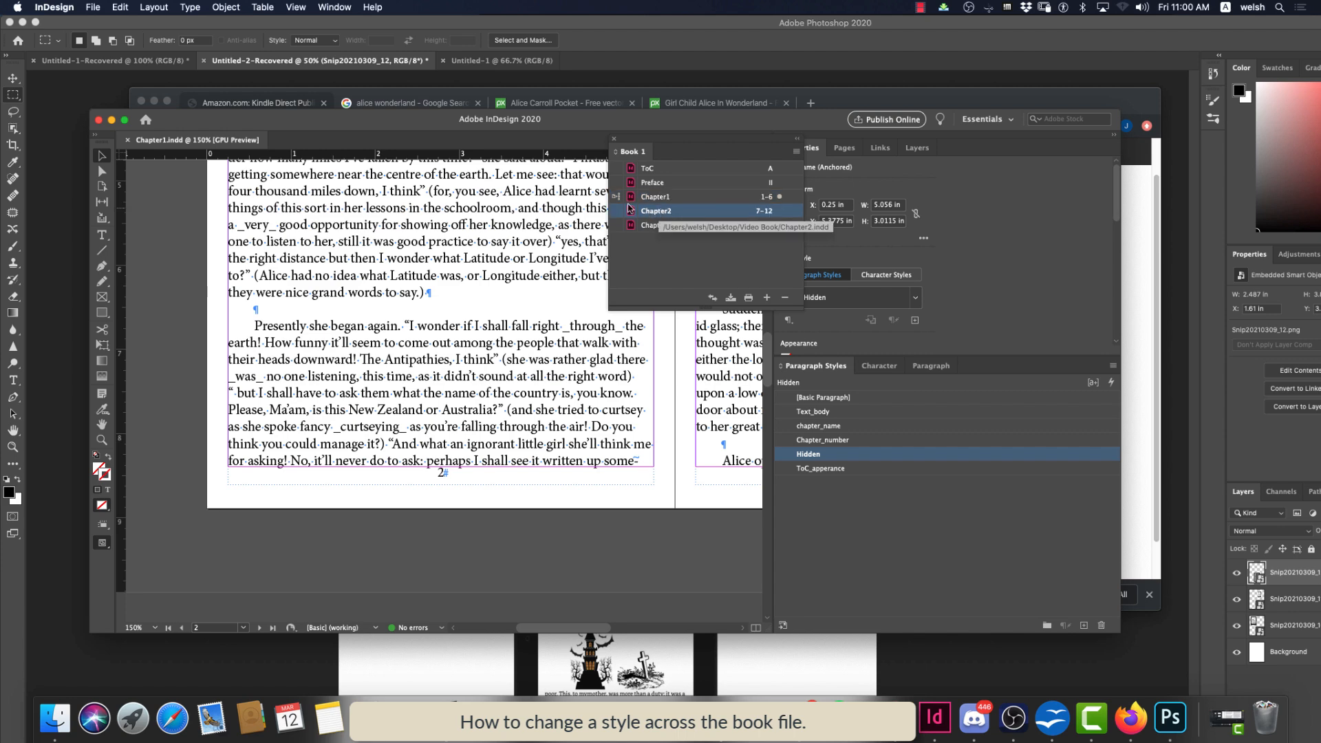
{"action": "double_click", "coordinate": [628, 209]}
{"action": "left_click", "coordinate": [615, 211]}
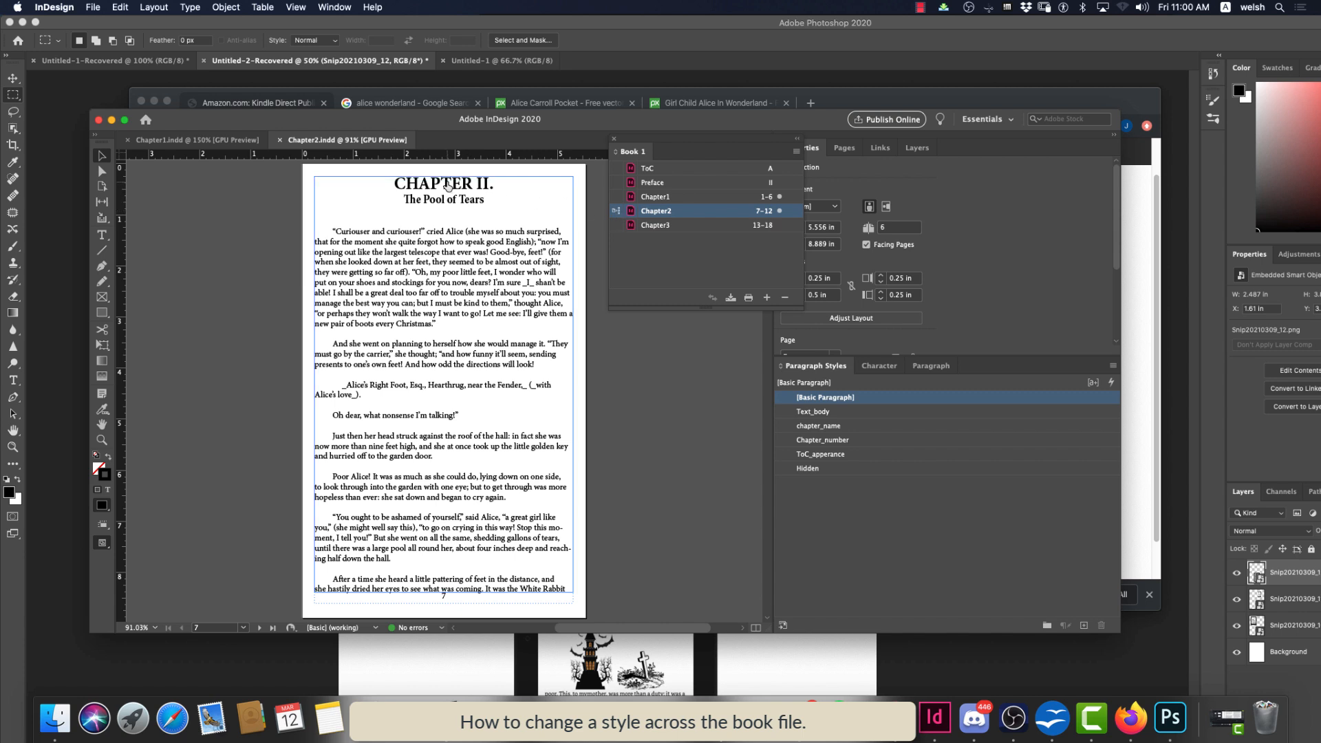
Set the alignment of the Chapter_number paragraph style to Center in Chapter2, and clear the document selection in Book 1
{"action": "left_click", "coordinate": [448, 186]}
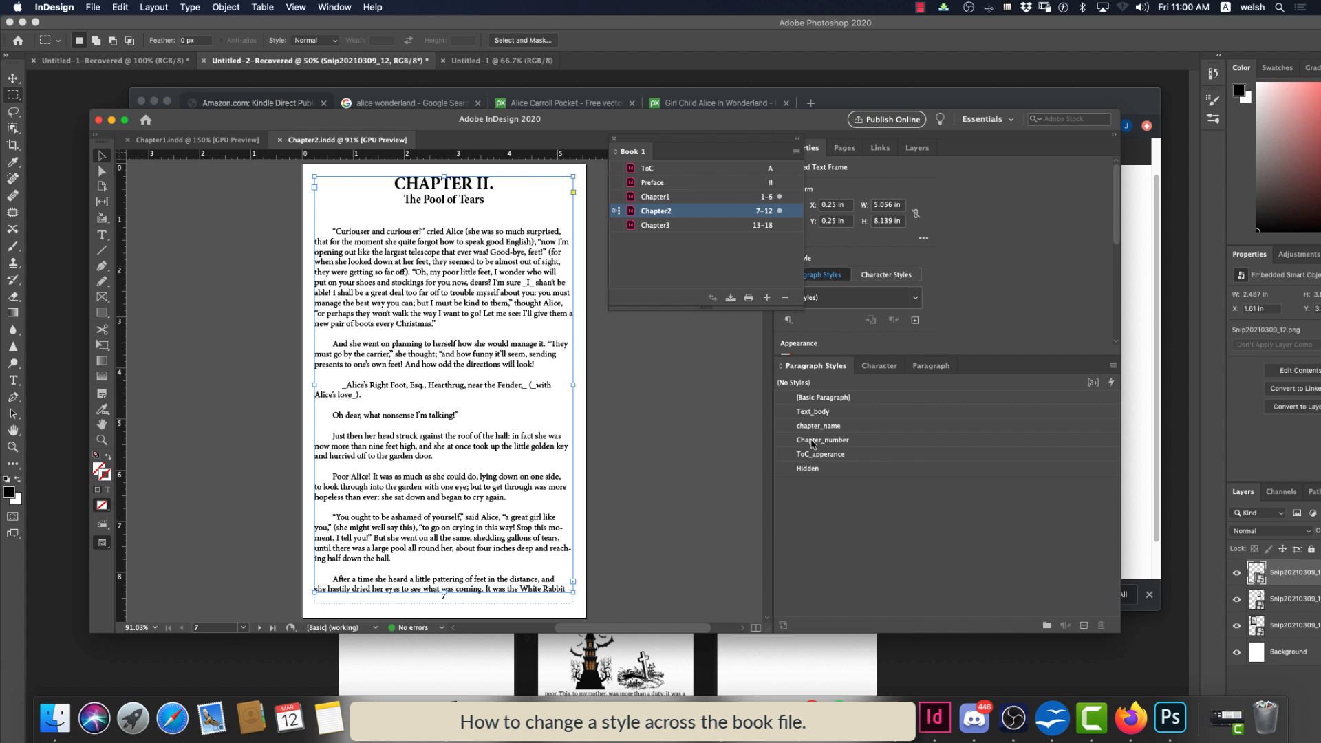
{"action": "left_click", "coordinate": [813, 441]}
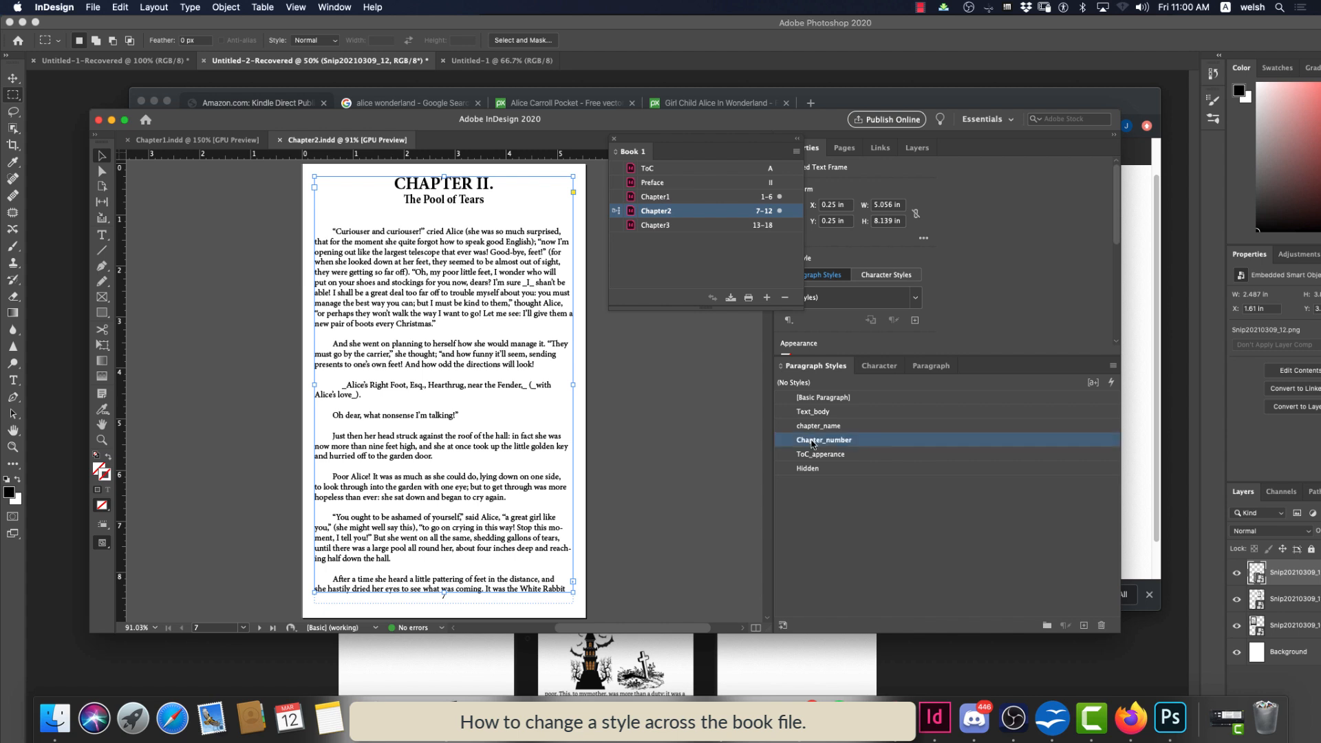
{"action": "right_click", "coordinate": [813, 441]}
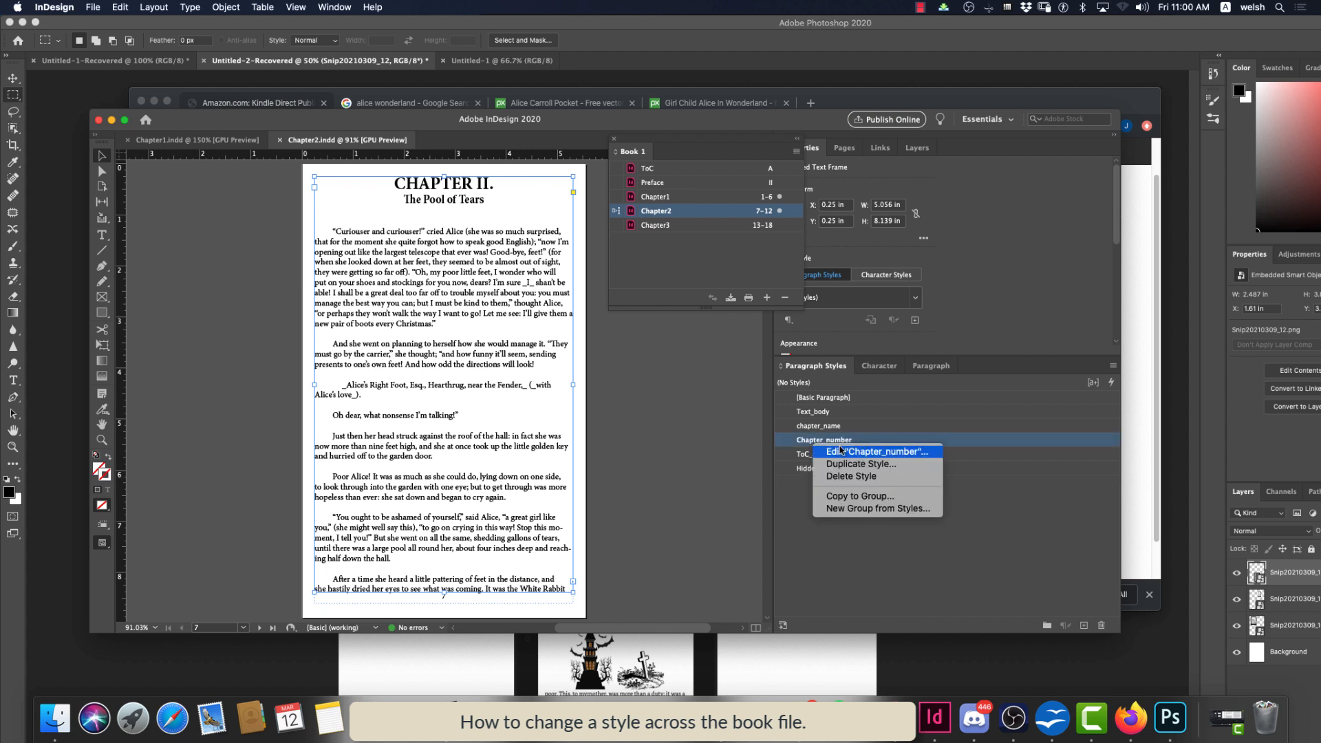
{"action": "left_click", "coordinate": [841, 452]}
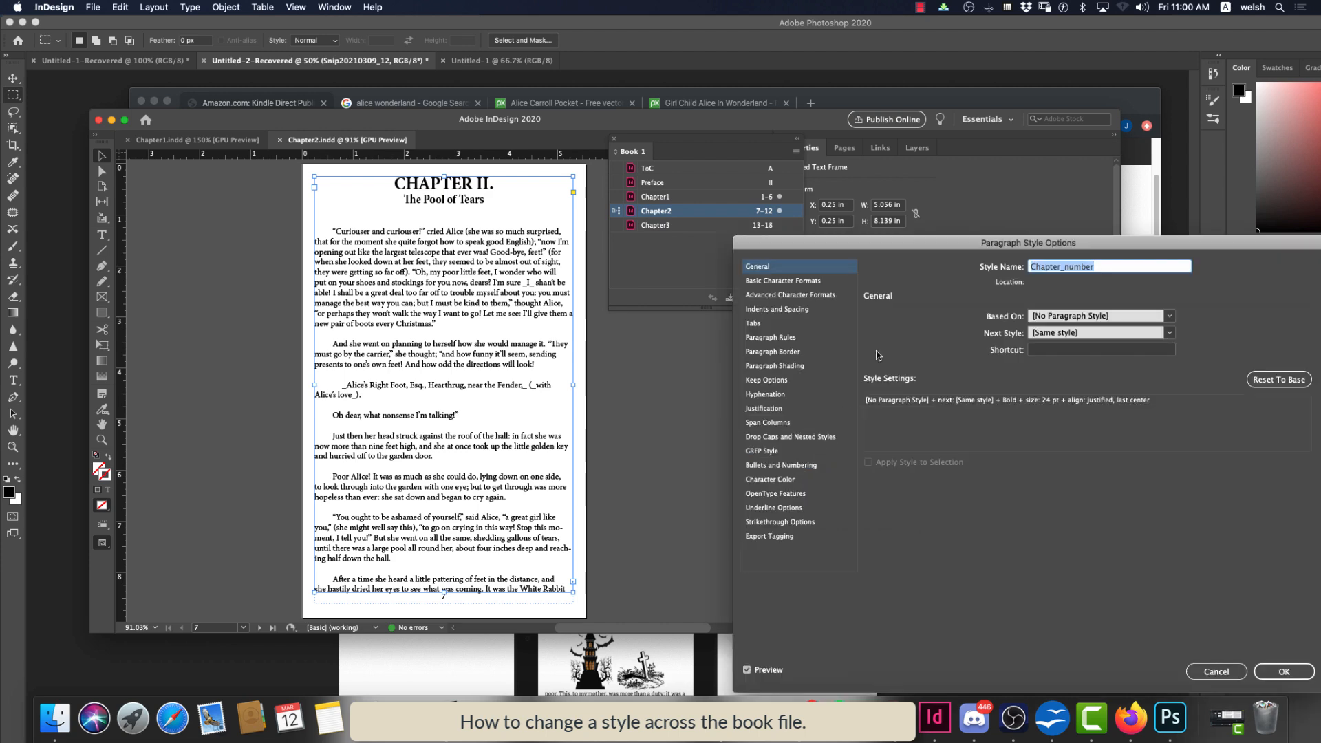
{"action": "left_click_drag", "start_coordinate": [854, 250], "coordinate": [773, 211]}
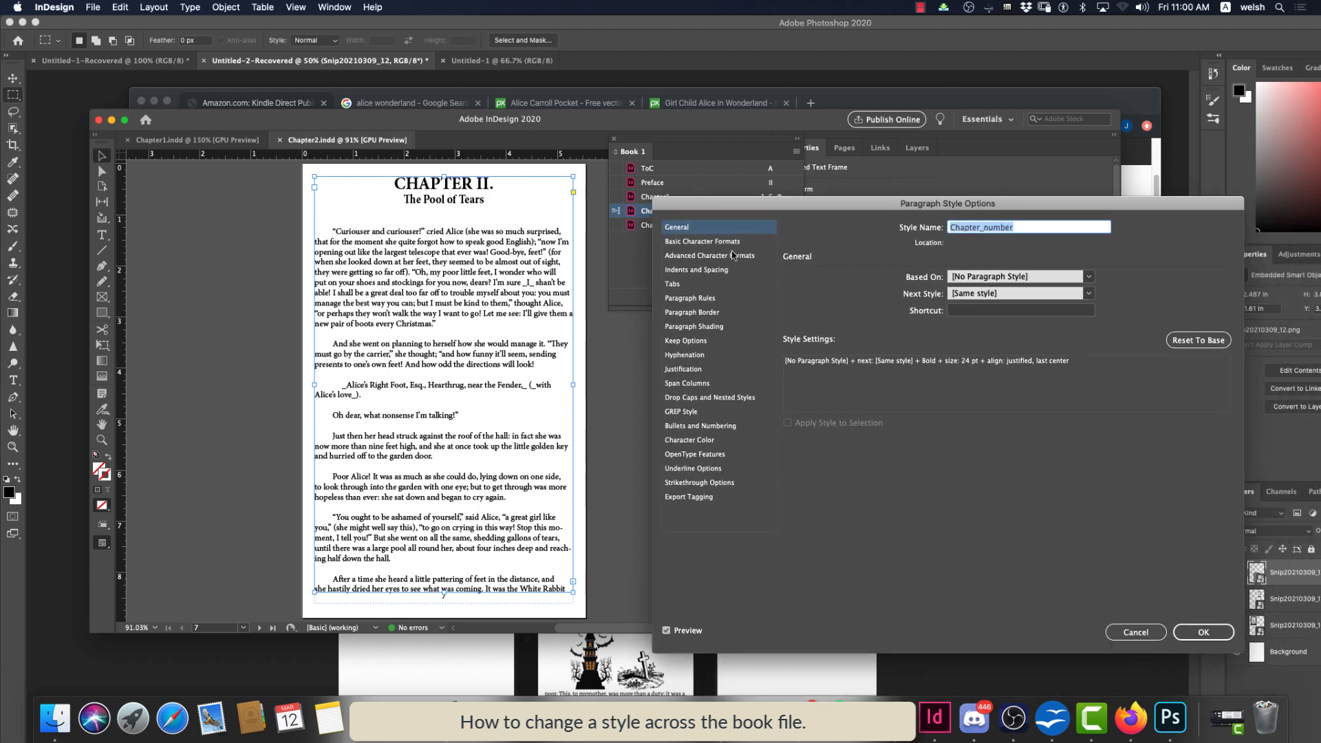
{"action": "left_click", "coordinate": [704, 242]}
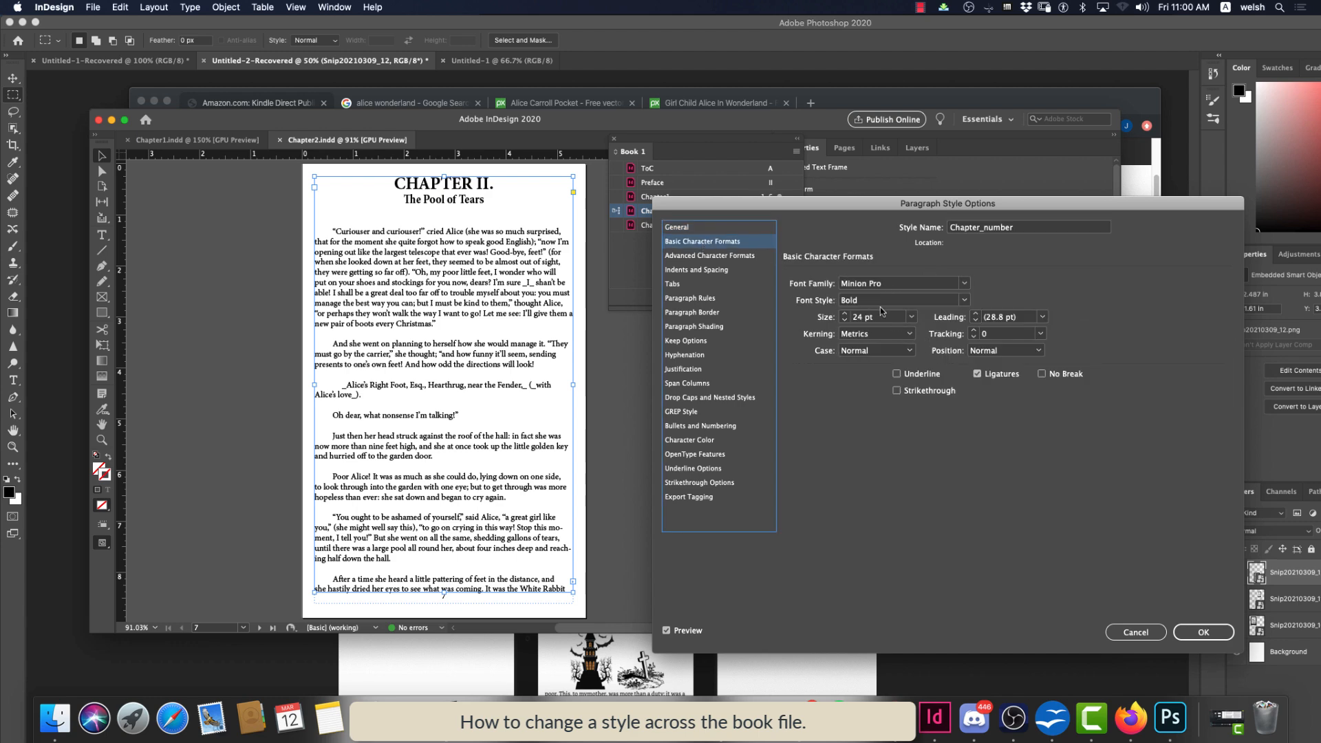
{"action": "left_click_drag", "start_coordinate": [811, 209], "coordinate": [276, 193]}
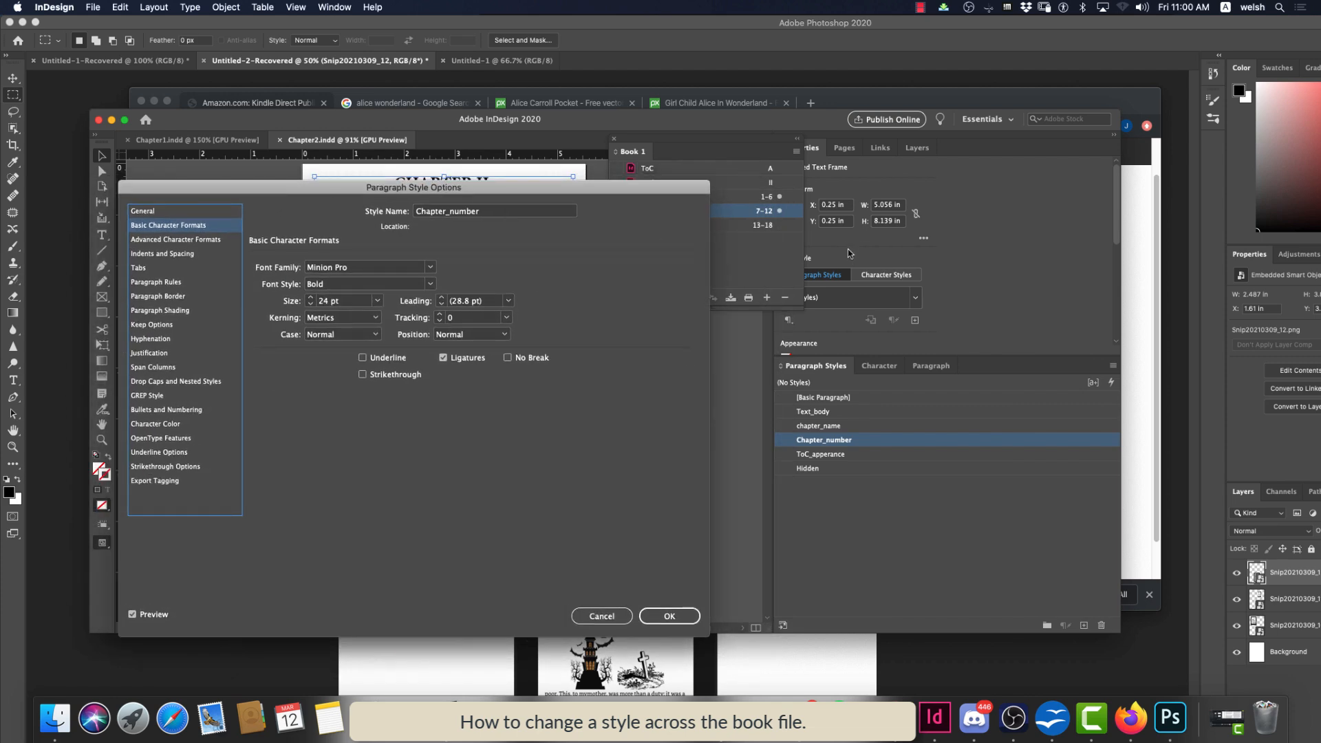
{"action": "left_click_drag", "start_coordinate": [413, 190], "coordinate": [814, 191]}
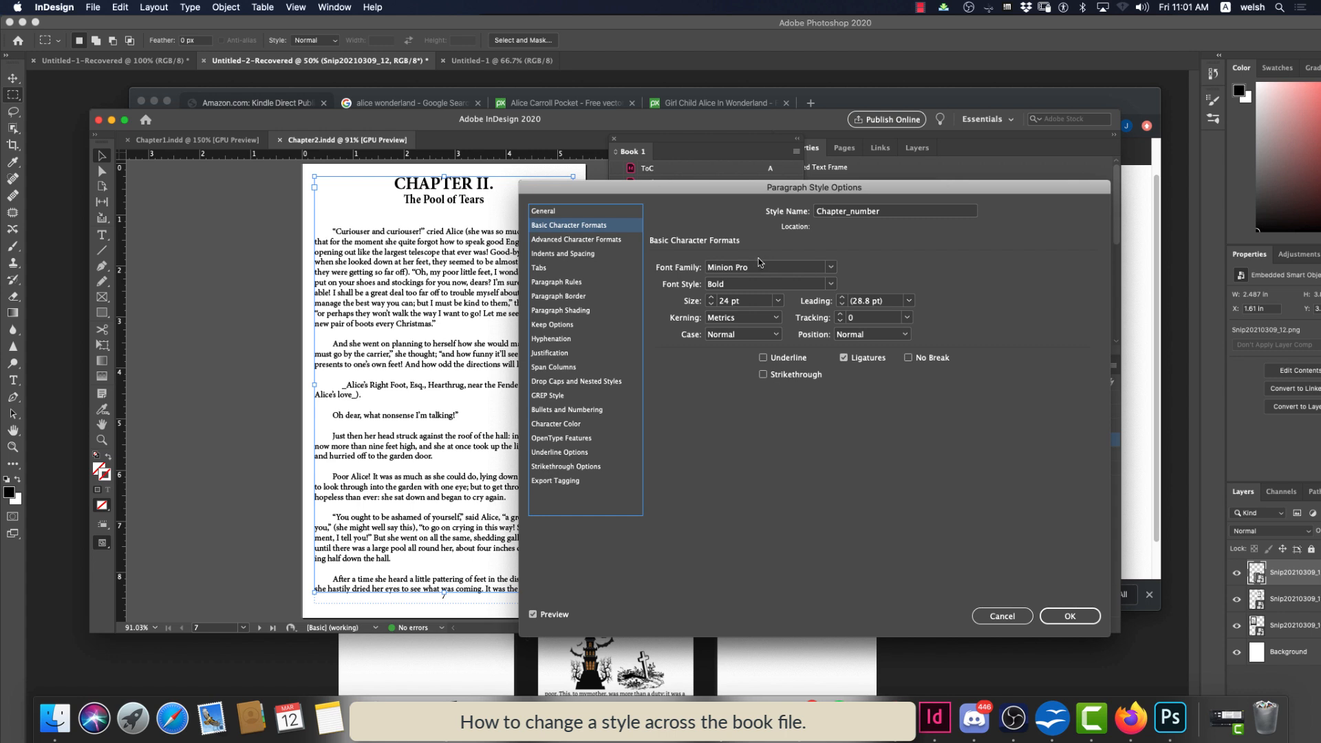
{"action": "left_click", "coordinate": [580, 241]}
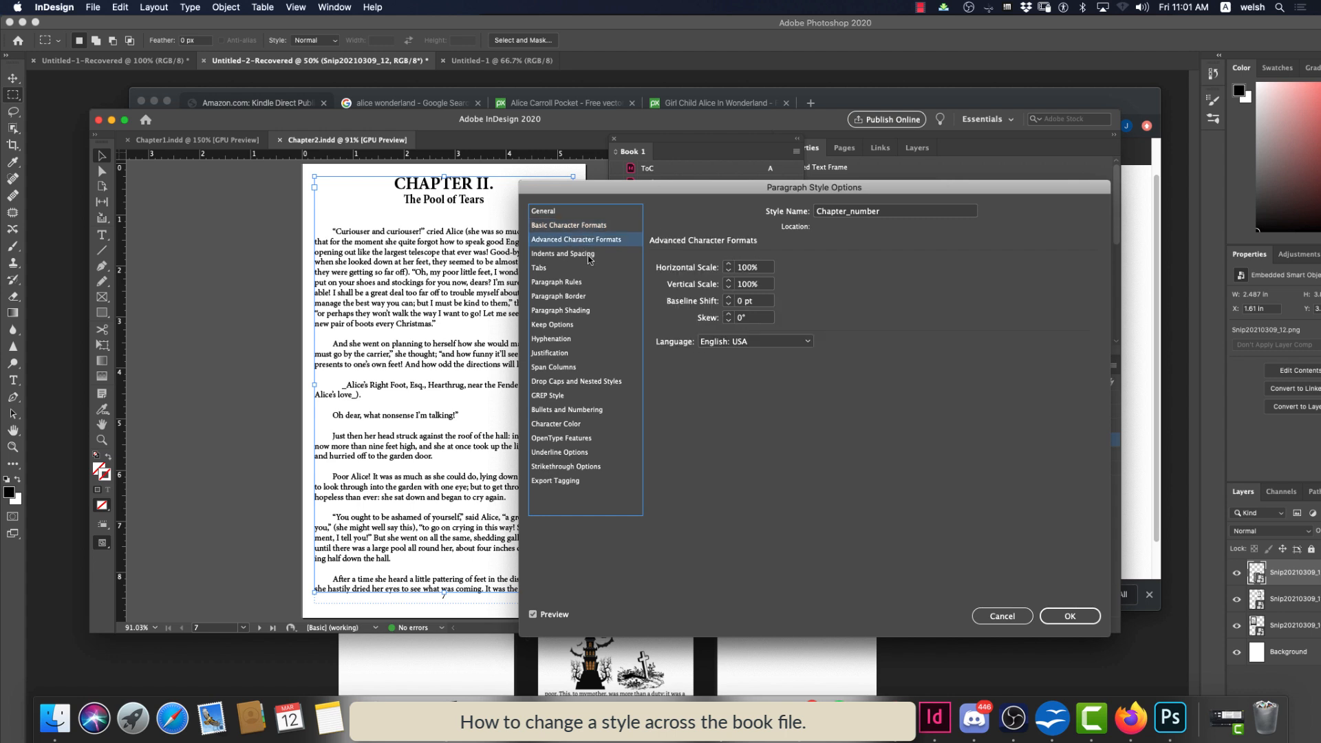
{"action": "left_click", "coordinate": [582, 255]}
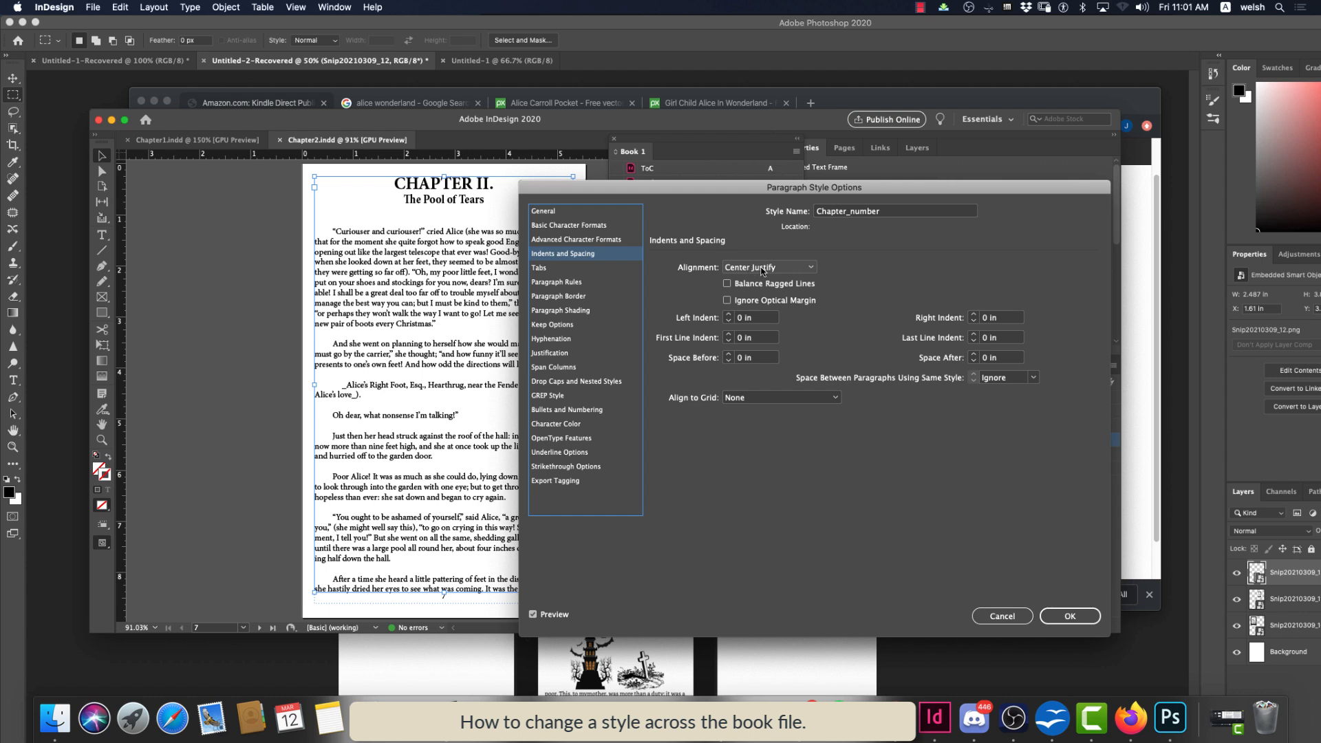
{"action": "left_click", "coordinate": [762, 272]}
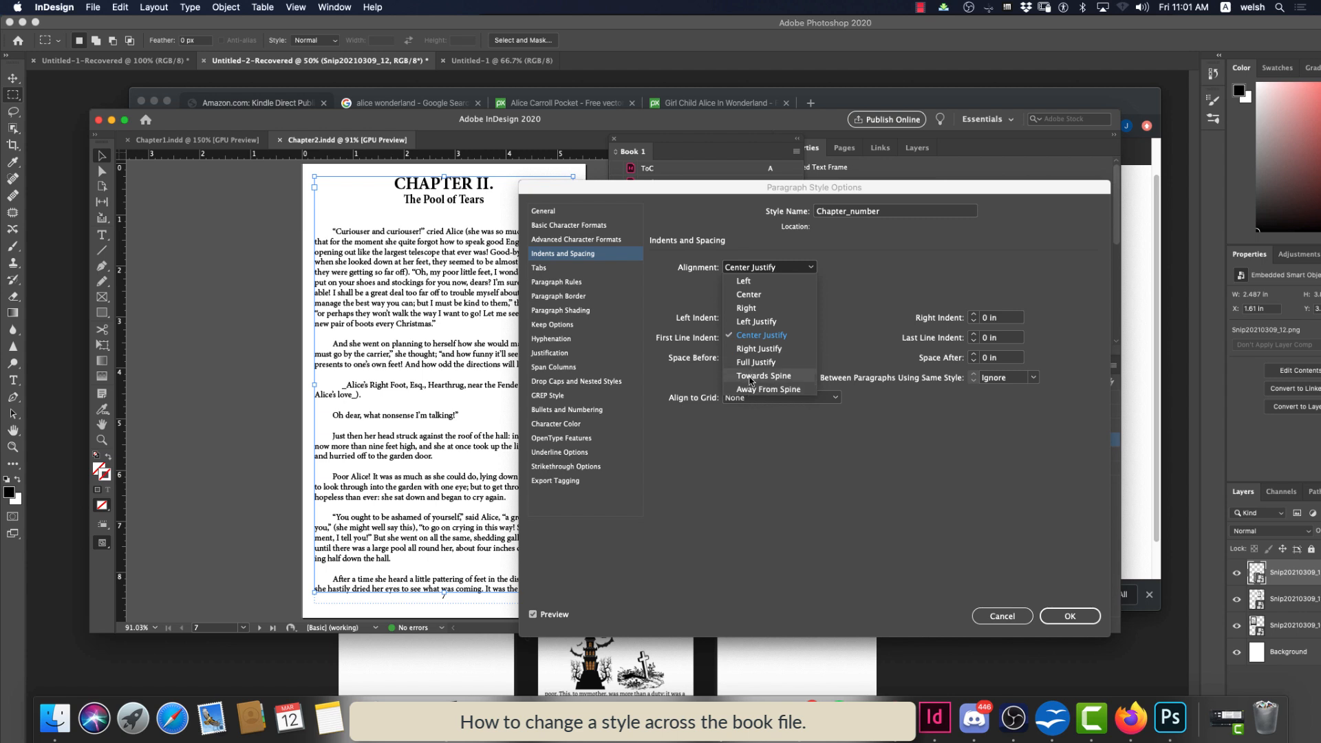
{"action": "left_click", "coordinate": [748, 294]}
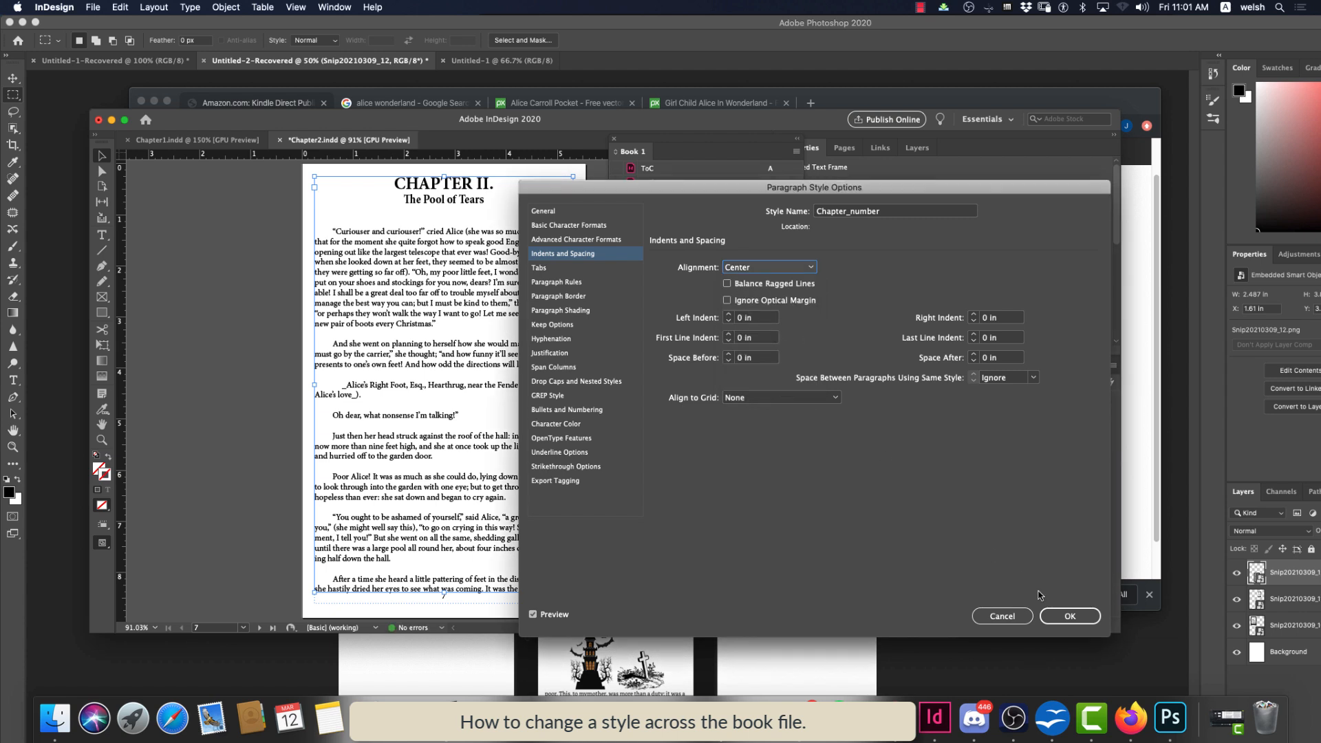
{"action": "left_click", "coordinate": [1057, 615]}
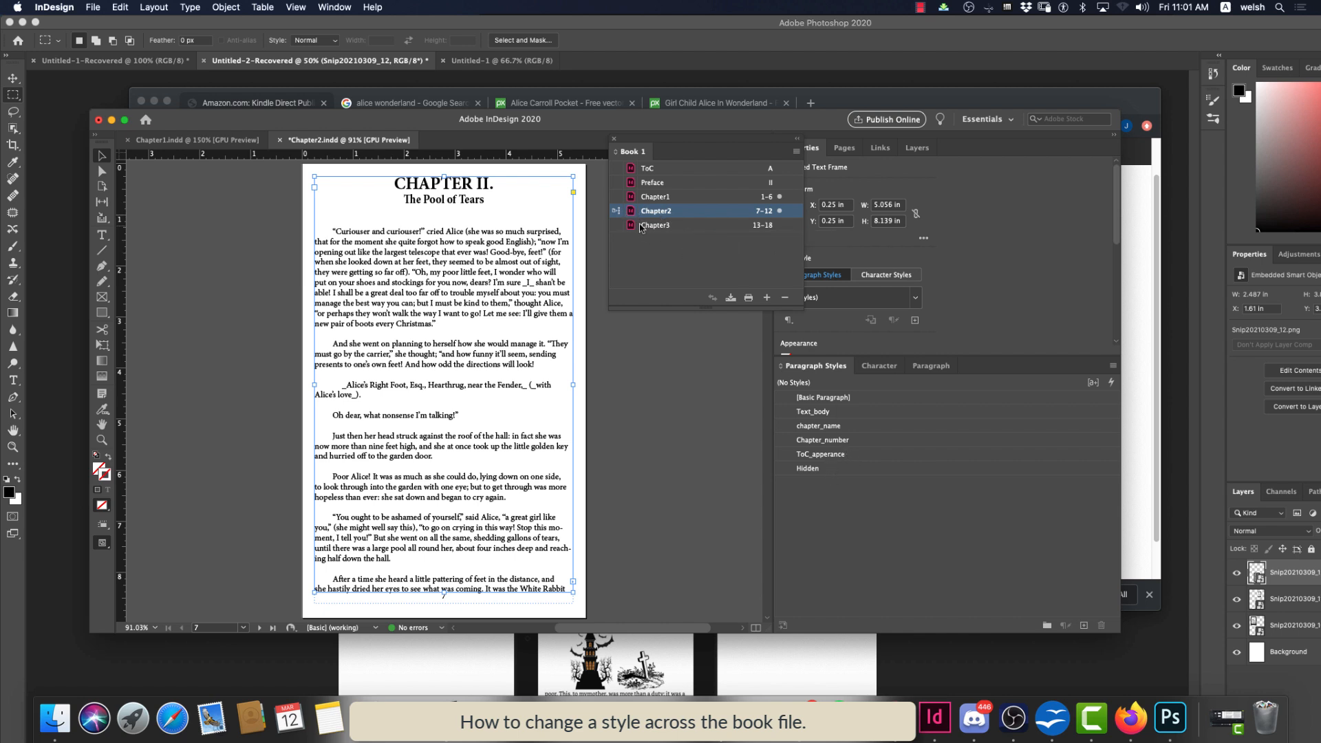
{"action": "left_click", "coordinate": [664, 260]}
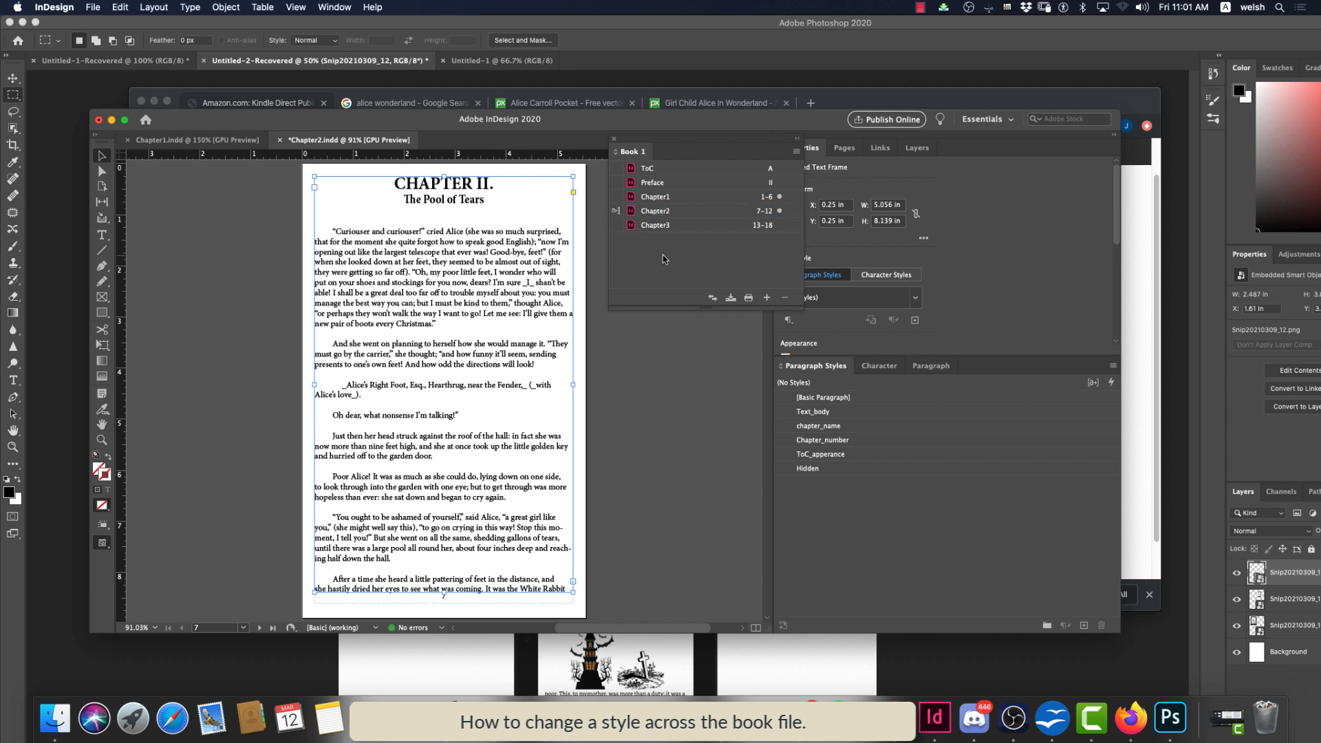
Synchronize all documents of Book 1 with the Chapter2 style source
{"action": "left_click", "coordinate": [713, 299]}
{"action": "left_click", "coordinate": [776, 407]}
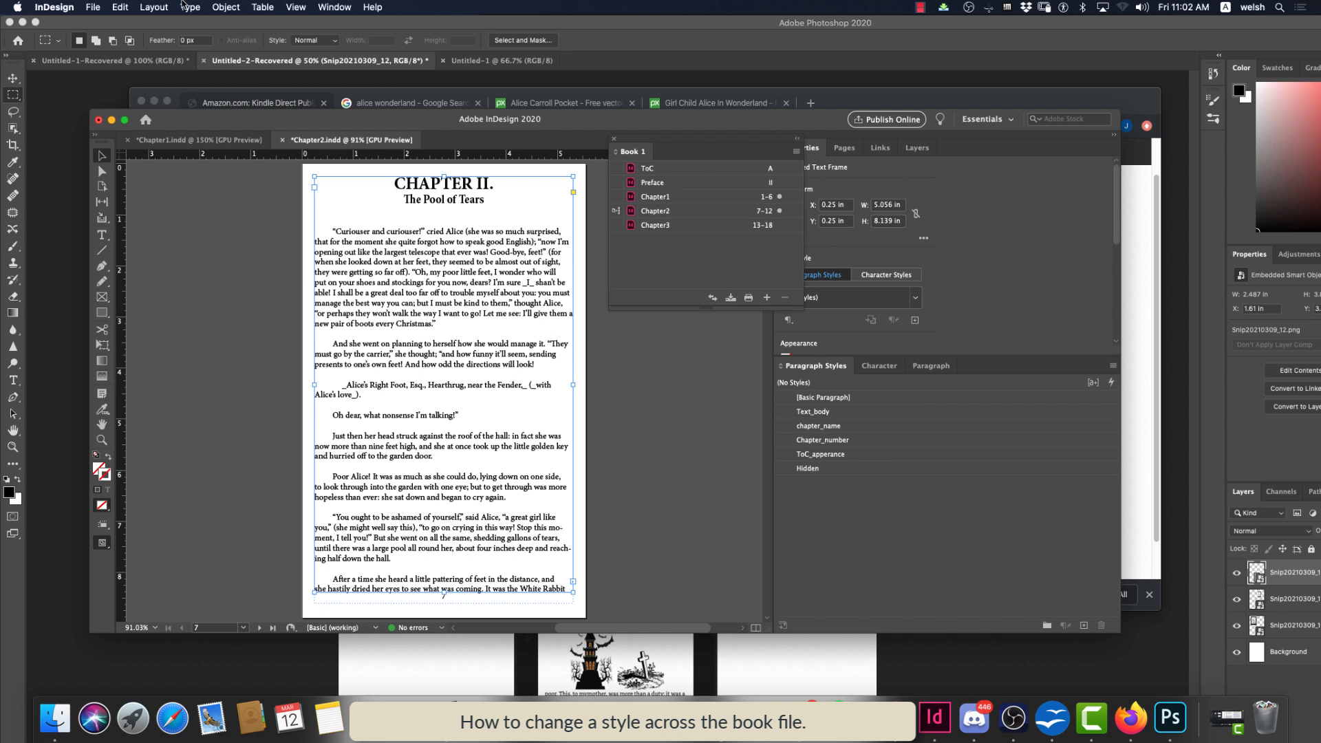
Export Book 1 to EPUB (Reflowable Layout), overwriting Book 1.epub in the Video Book folder and keeping the current export options
{"action": "left_click", "coordinate": [795, 151]}
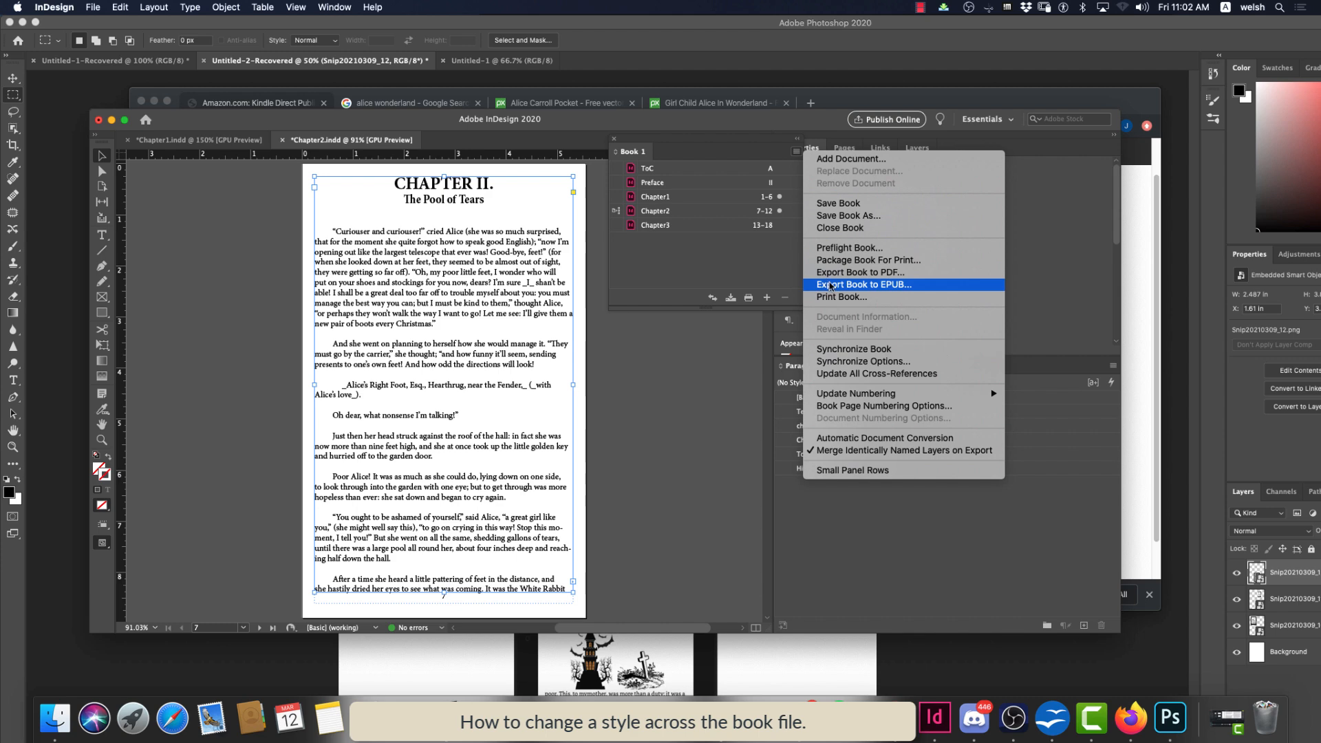
{"action": "left_click", "coordinate": [831, 285]}
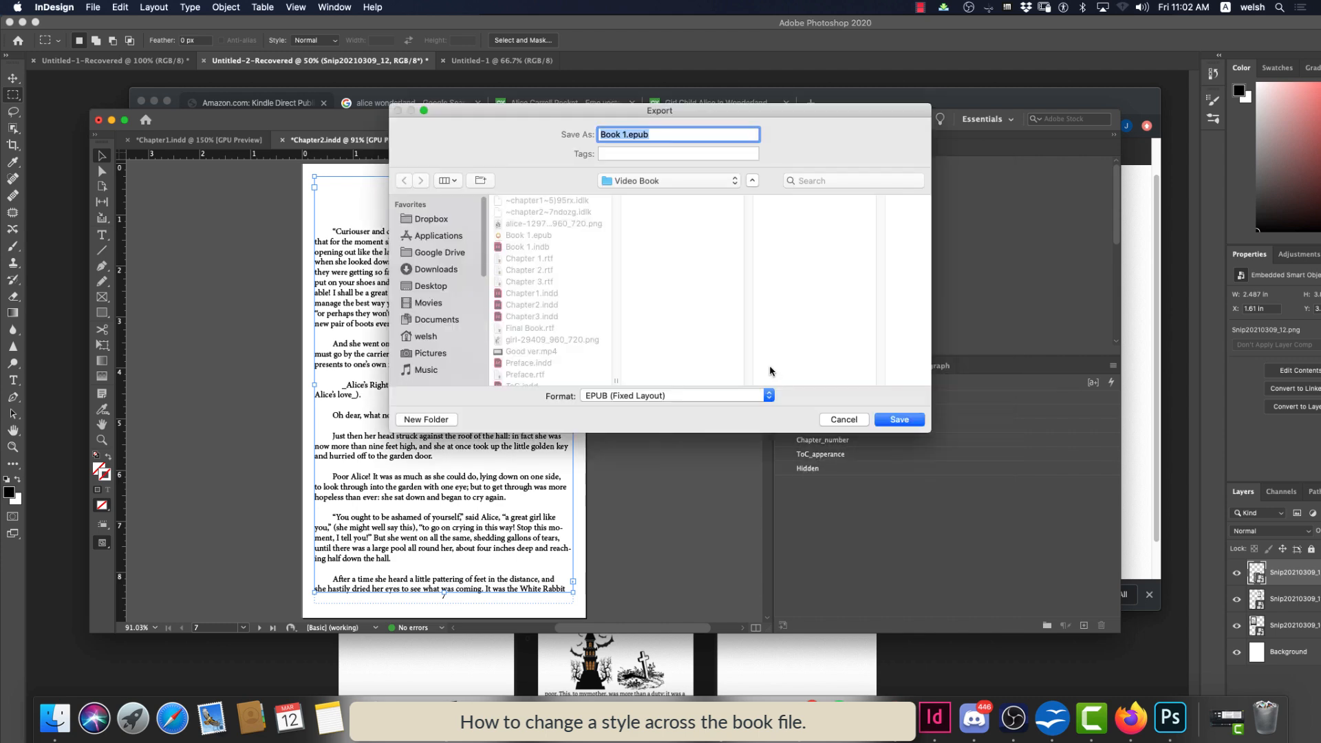
{"action": "left_click", "coordinate": [700, 397]}
{"action": "left_click", "coordinate": [687, 408]}
{"action": "left_click", "coordinate": [883, 421]}
{"action": "left_click", "coordinate": [750, 184]}
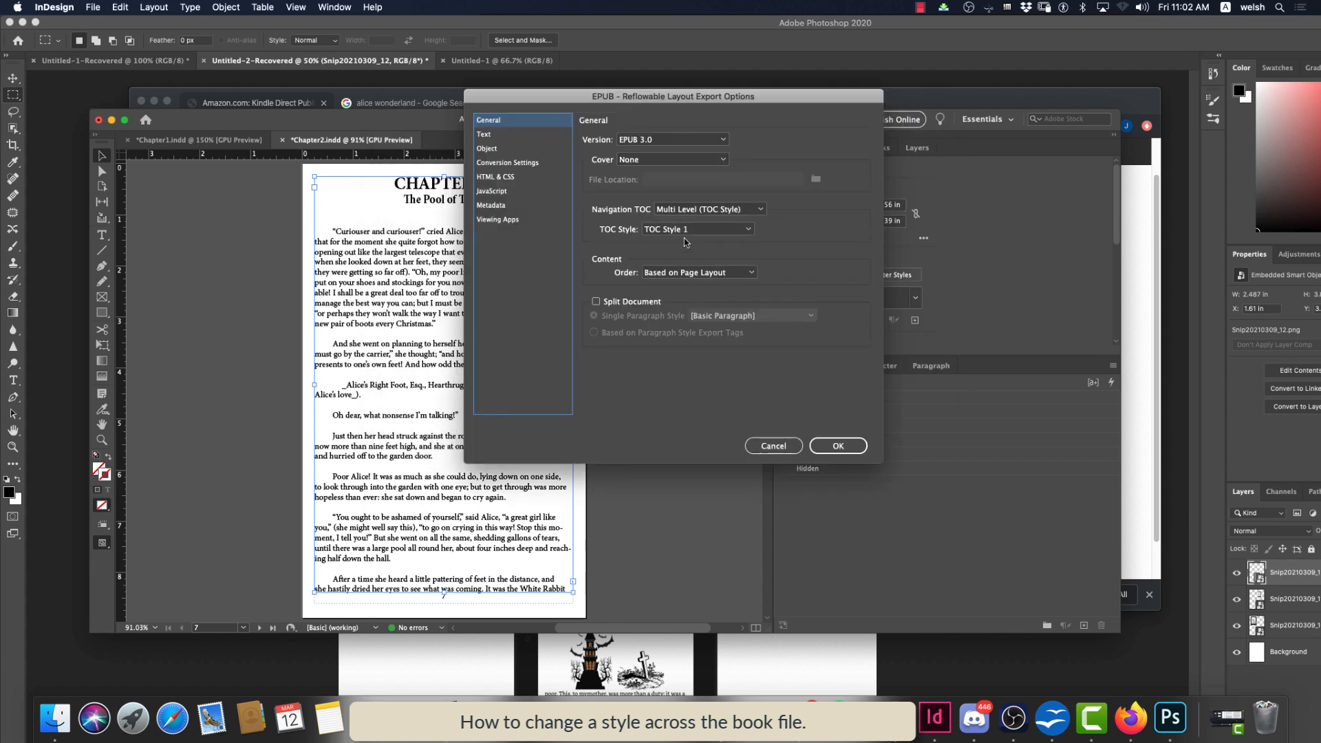
{"action": "left_click", "coordinate": [841, 446]}
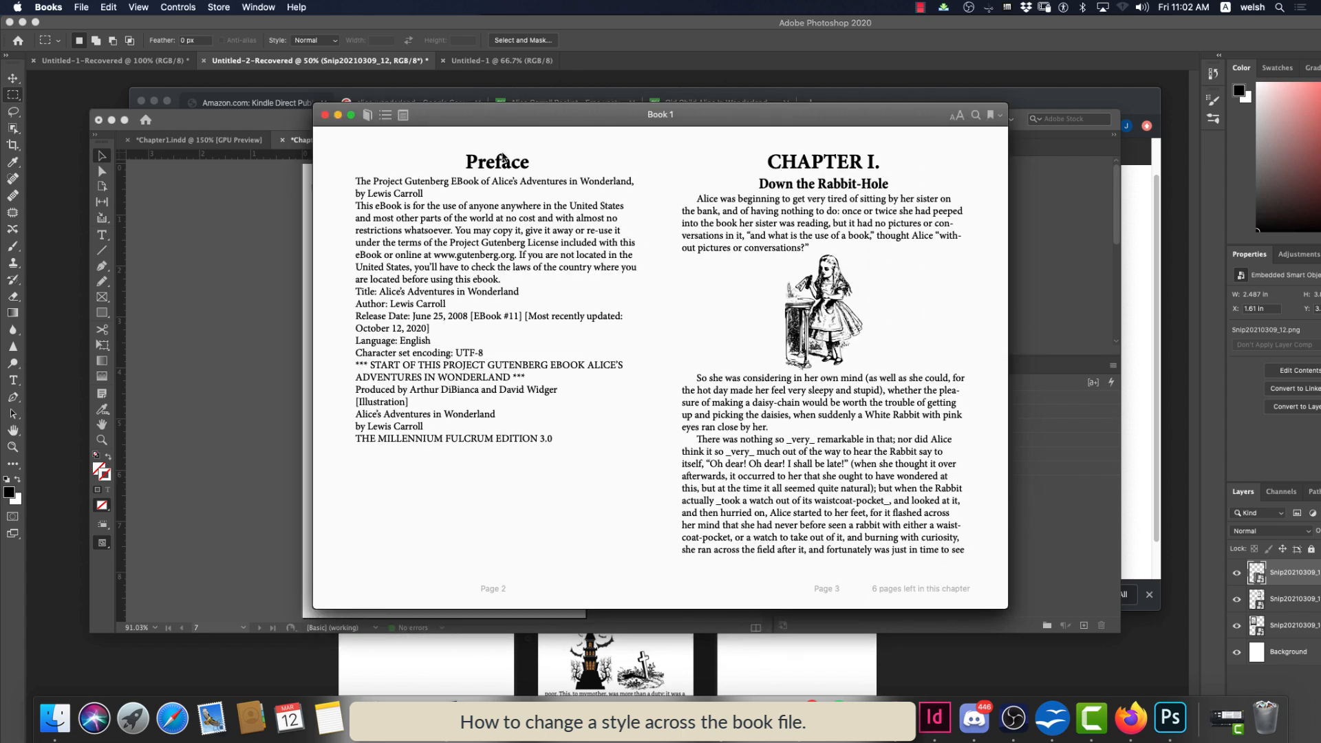
Page through the exported EPUB to the start of Chapter II, examine its heading alignment, and go back one spread
{"action": "key", "text": "Right"}
{"action": "key", "text": "Right"}
{"action": "key", "text": "Right"}
{"action": "key", "text": "Right"}
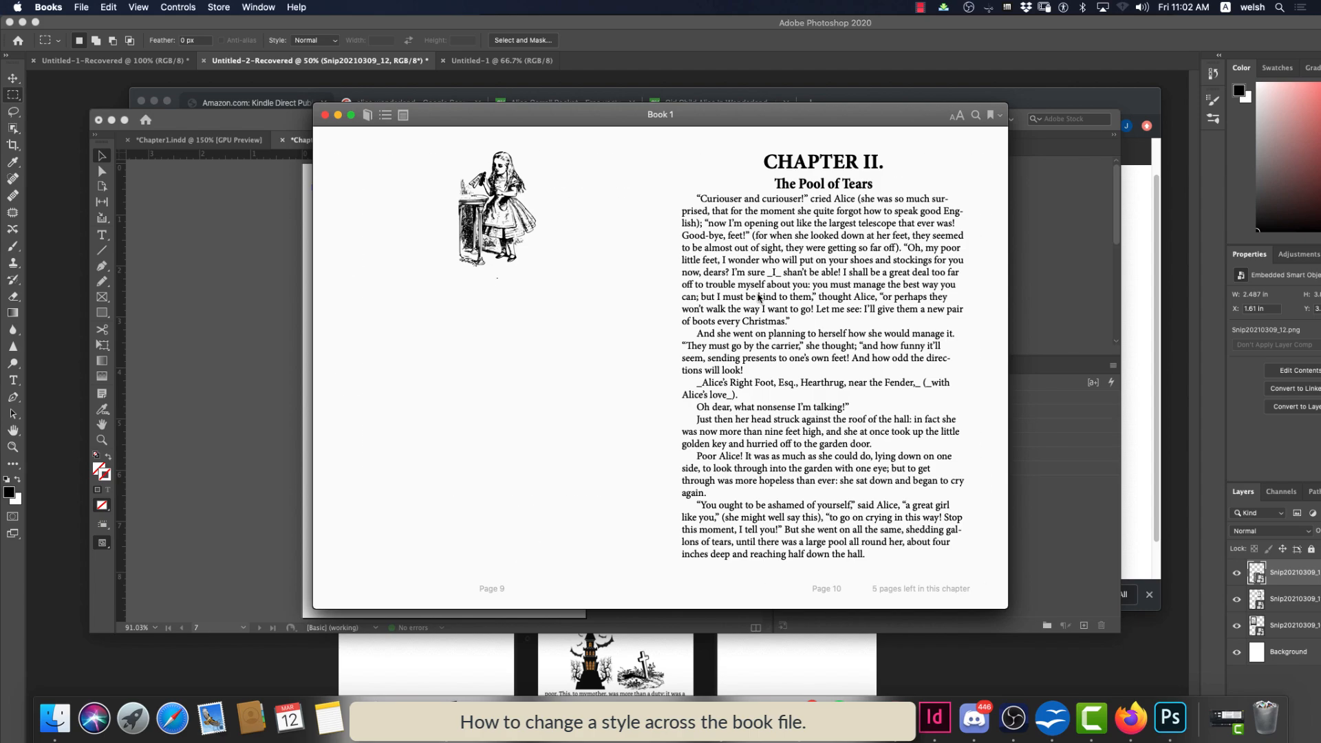
{"action": "key", "text": "Left"}
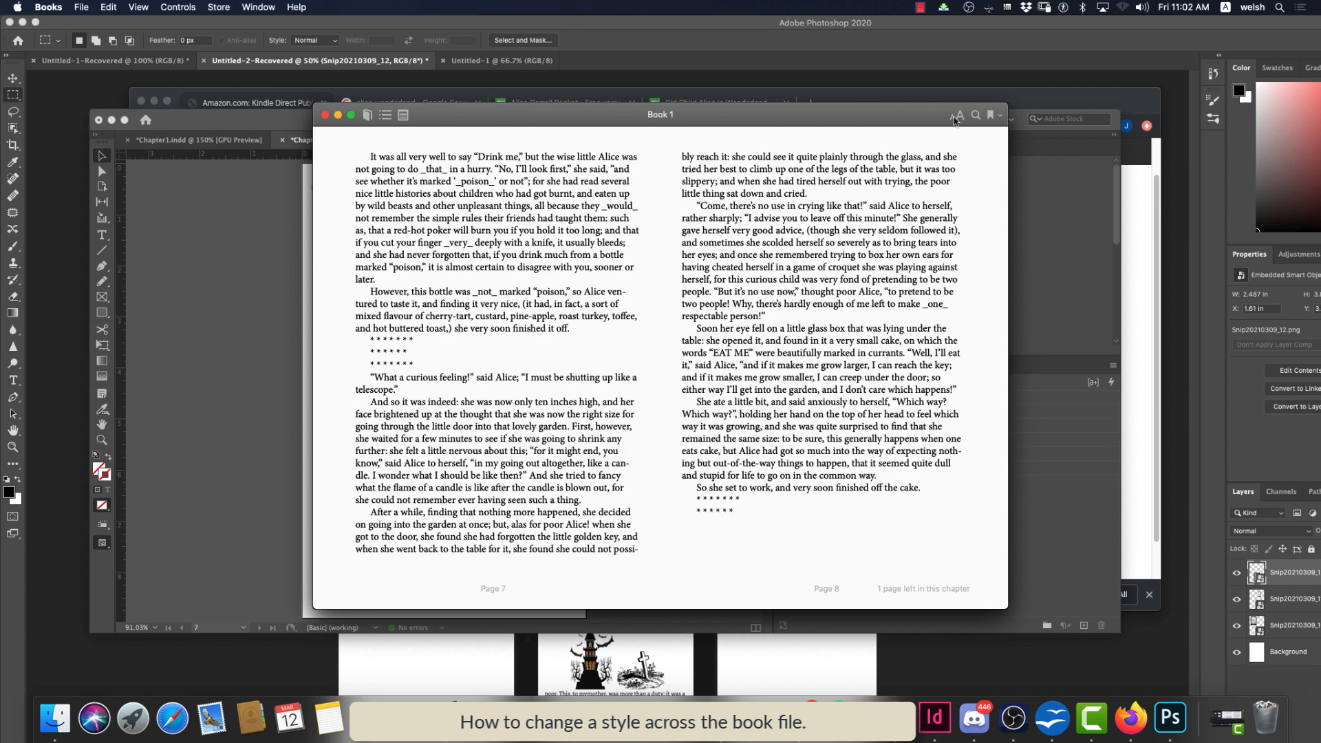
Preview the book with larger and smaller text and with the Iowan and San Francisco fonts, and restore the Original font
{"action": "left_click", "coordinate": [956, 115]}
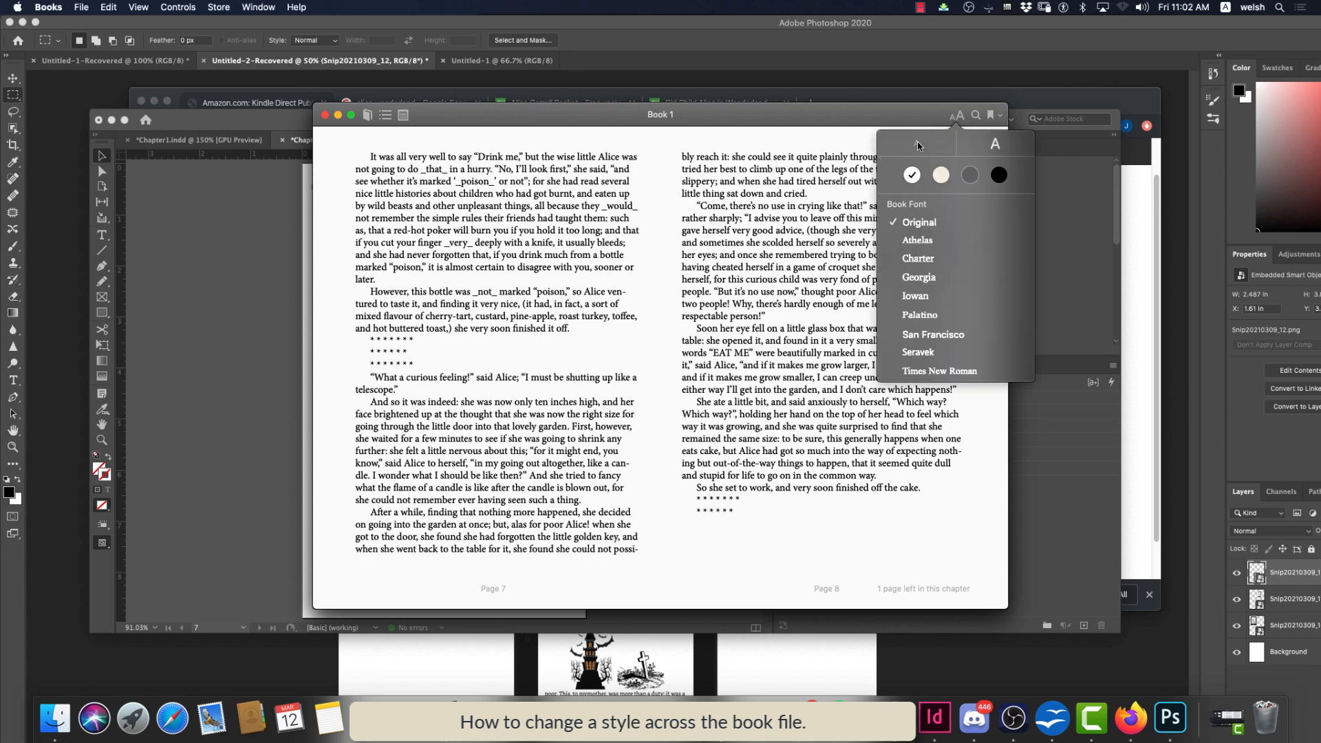
{"action": "left_click", "coordinate": [995, 145]}
{"action": "left_click", "coordinate": [914, 145]}
{"action": "left_click", "coordinate": [914, 300]}
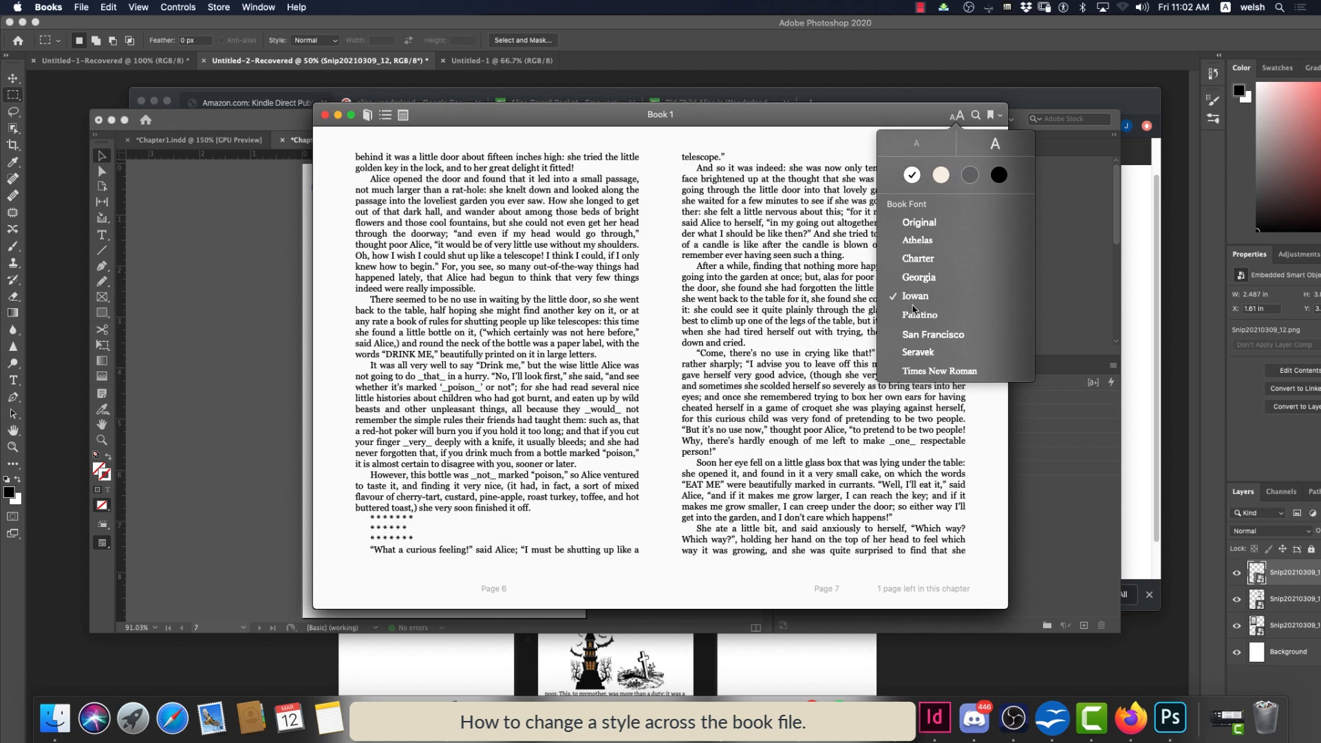
{"action": "left_click", "coordinate": [922, 334]}
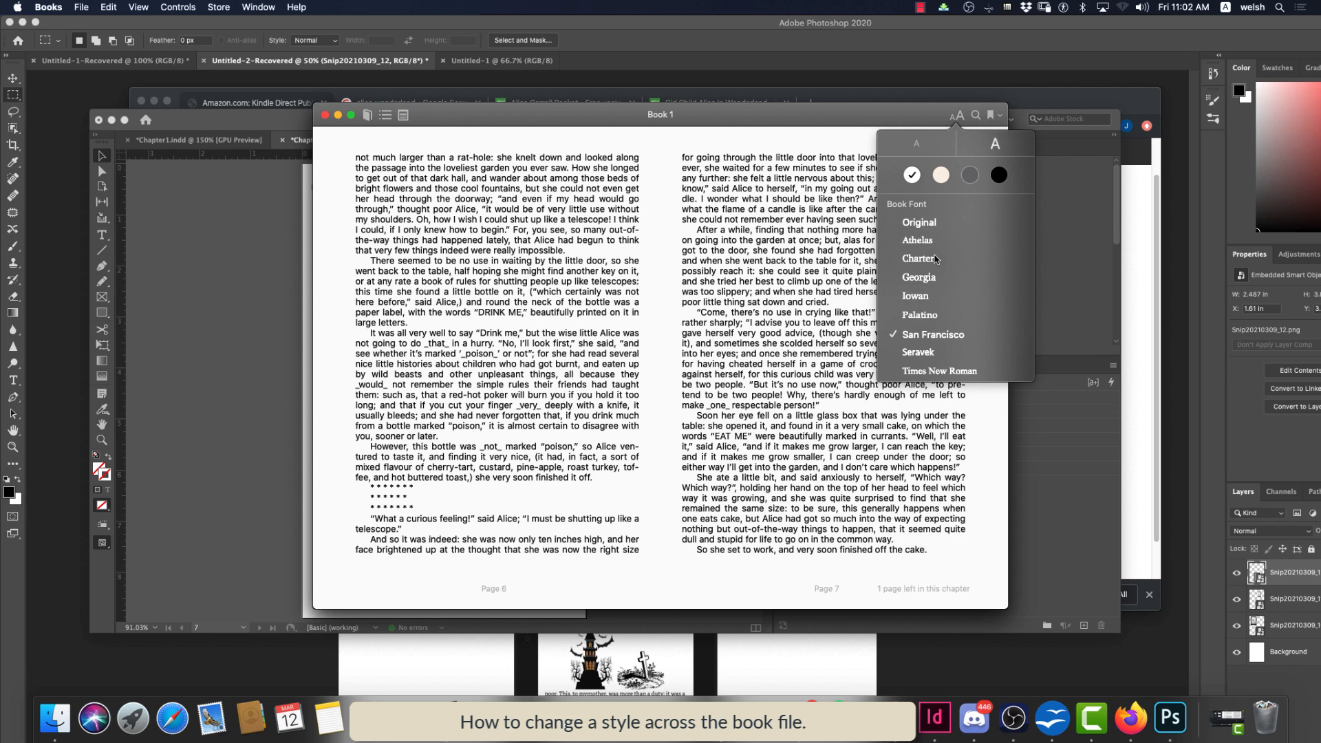
{"action": "left_click", "coordinate": [919, 222]}
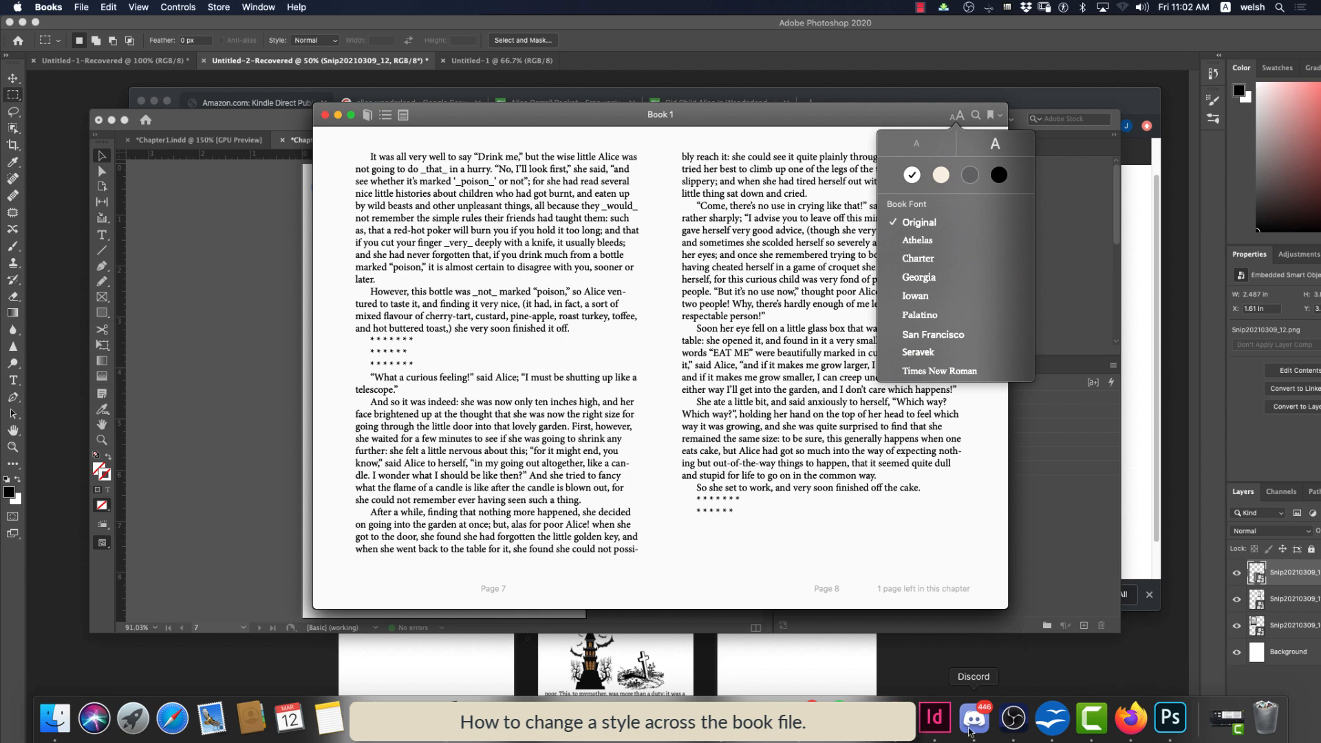
Switch to Chrome, return from the Kindle preview to the eBook content page and upload Book 1.epub as the manuscript
{"action": "left_click", "coordinate": [891, 719]}
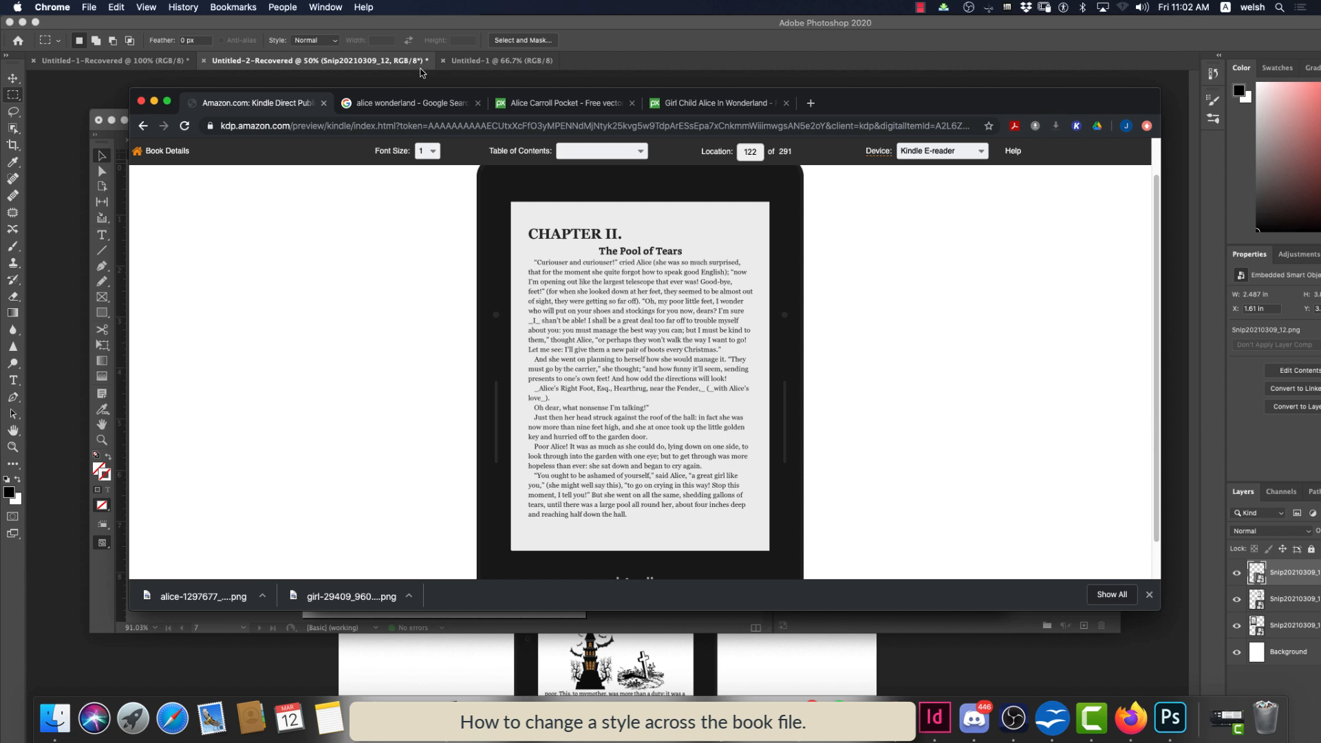
{"action": "left_click", "coordinate": [181, 152]}
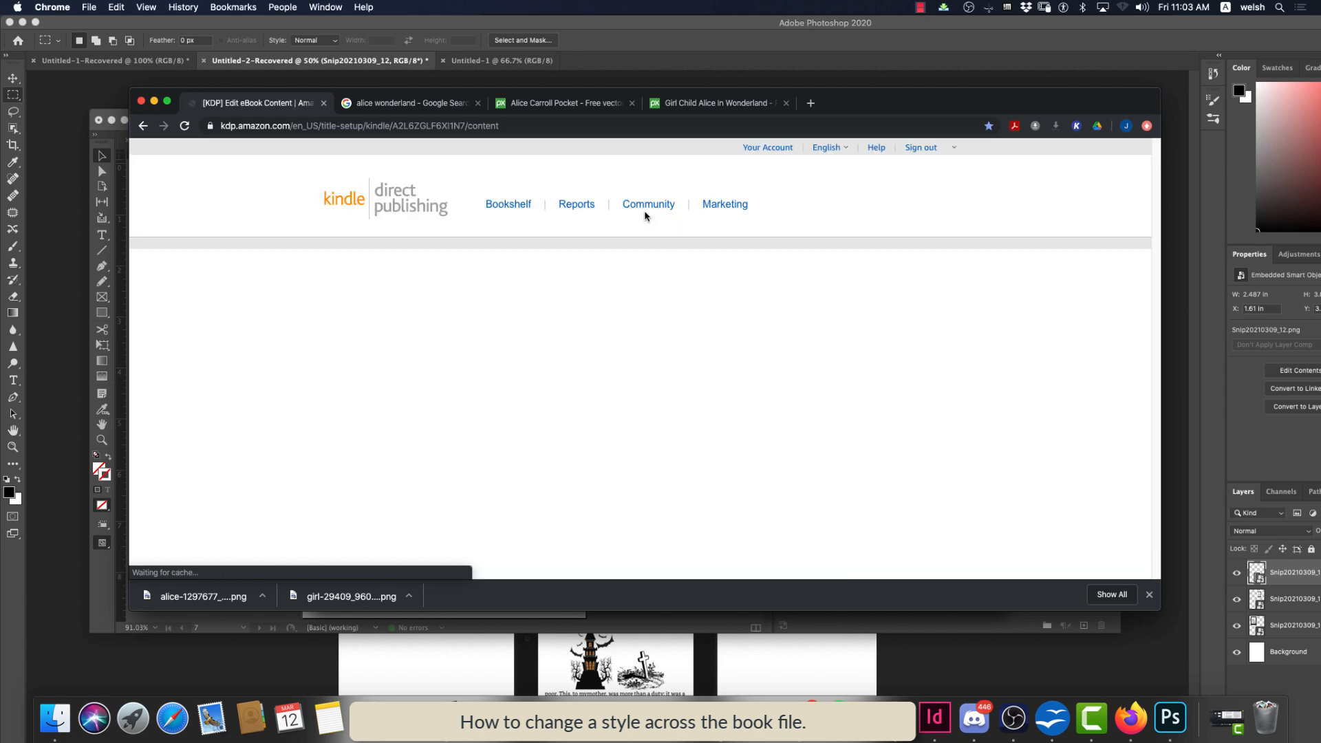
{"action": "scroll", "coordinate": [609, 271], "scroll_direction": "down", "scroll_amount": 2}
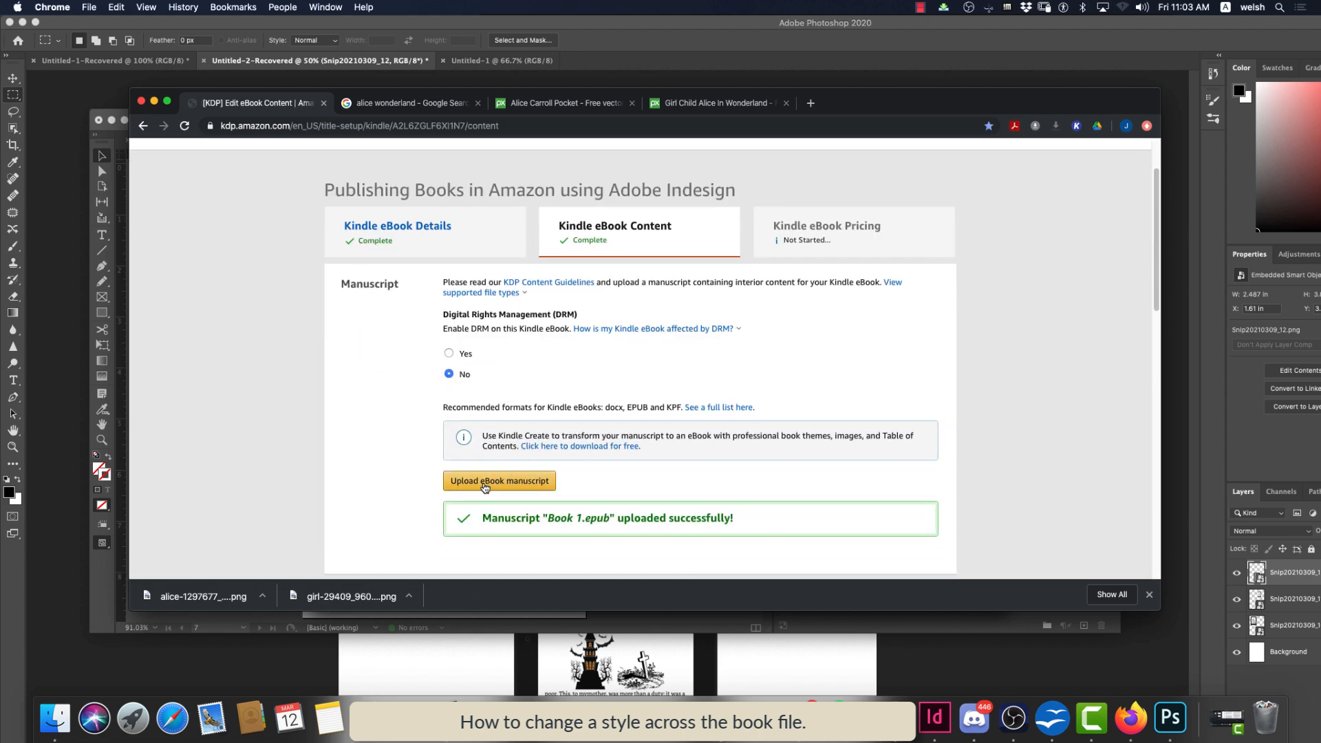
{"action": "left_click", "coordinate": [500, 484]}
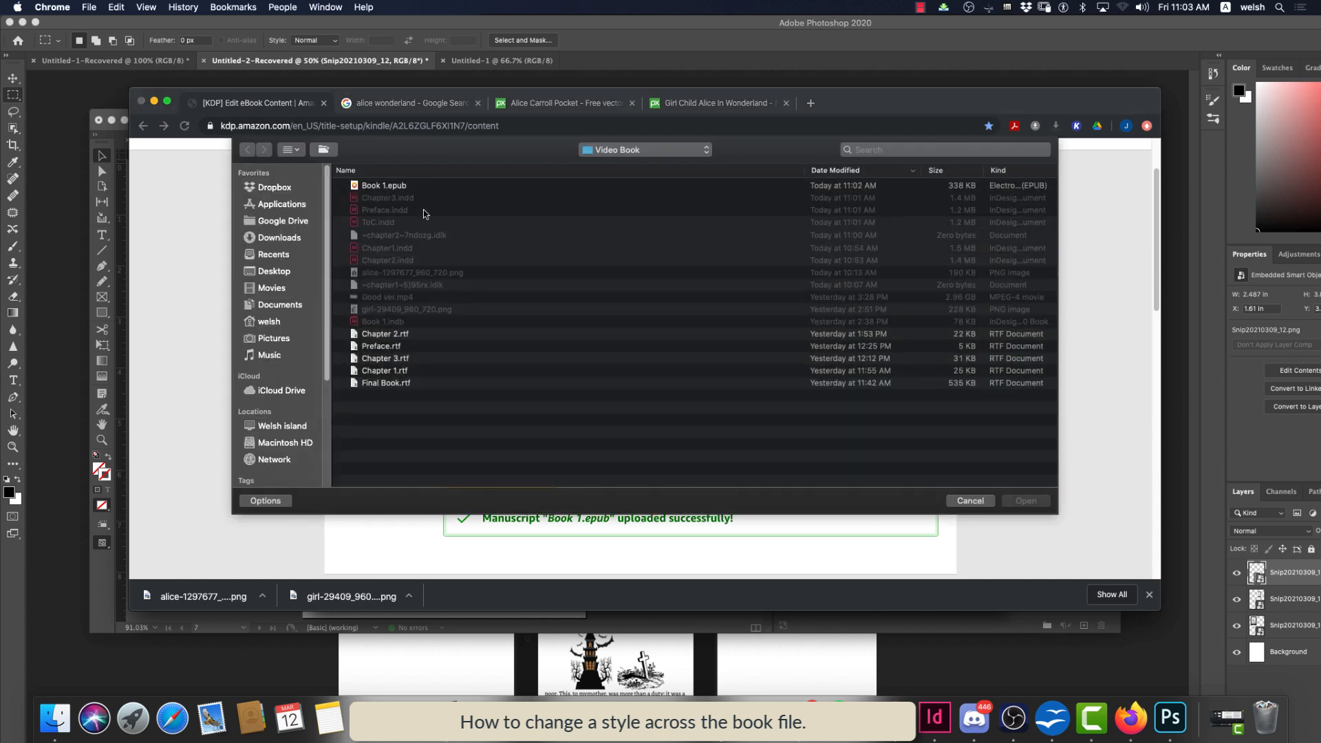
{"action": "double_click", "coordinate": [400, 187]}
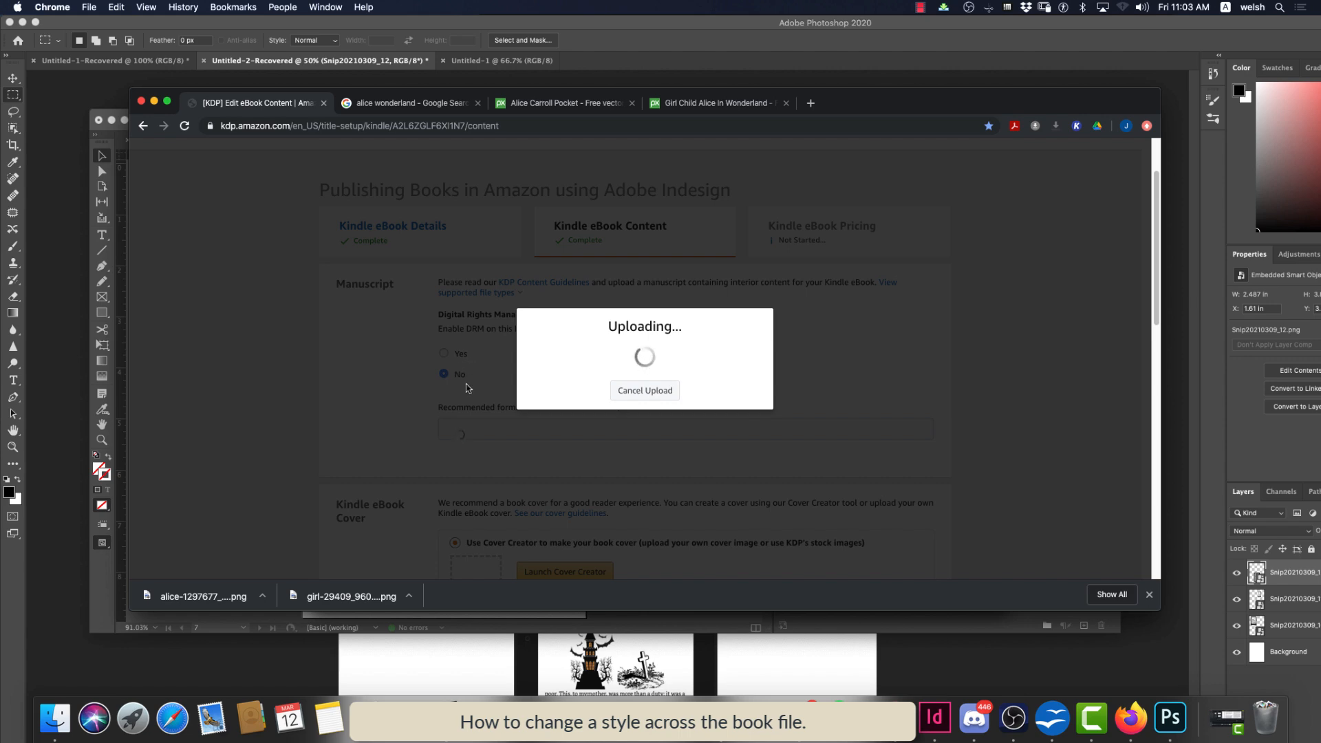
Launch the online Kindle preview of the newly uploaded manuscript
{"action": "scroll", "coordinate": [468, 451], "scroll_direction": "down", "scroll_amount": 2}
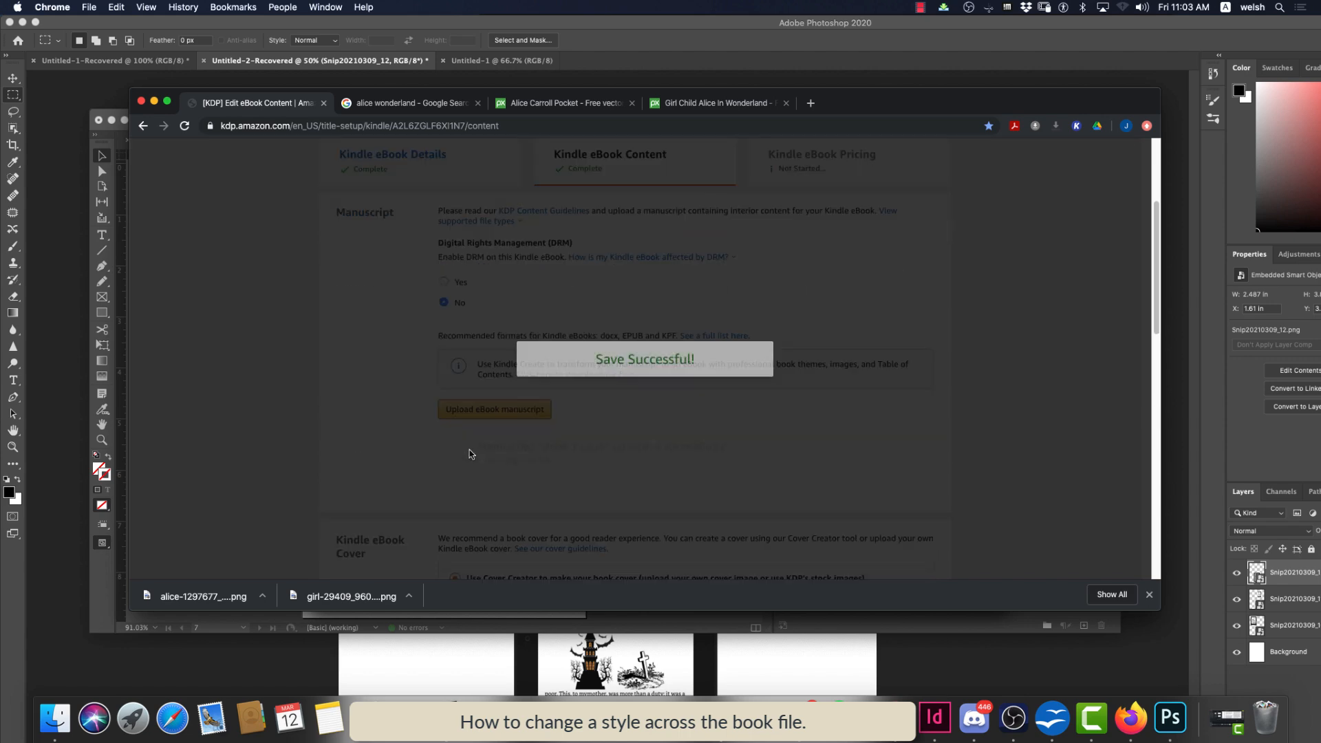
{"action": "scroll", "coordinate": [548, 463], "scroll_direction": "down", "scroll_amount": 5}
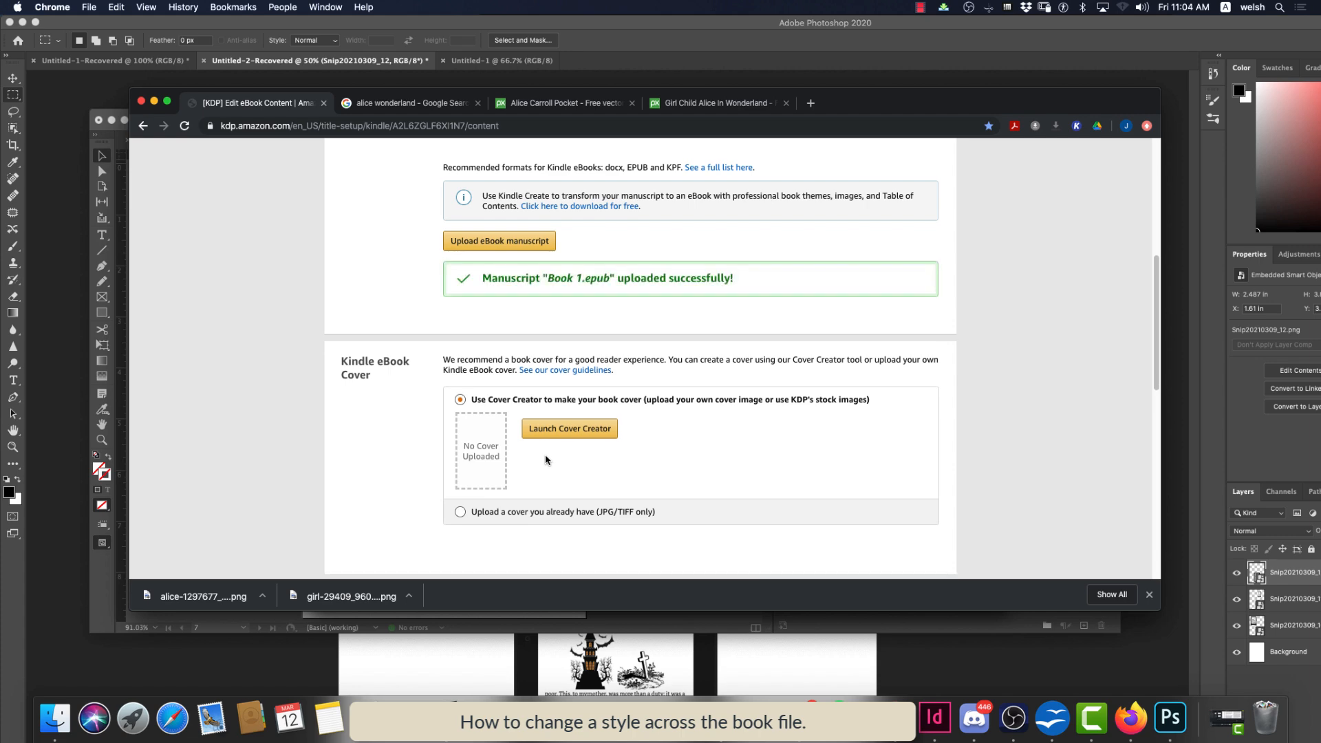
{"action": "scroll", "coordinate": [546, 460], "scroll_direction": "down", "scroll_amount": 10}
{"action": "scroll", "coordinate": [521, 262], "scroll_direction": "up", "scroll_amount": 2}
{"action": "left_click", "coordinate": [518, 248]}
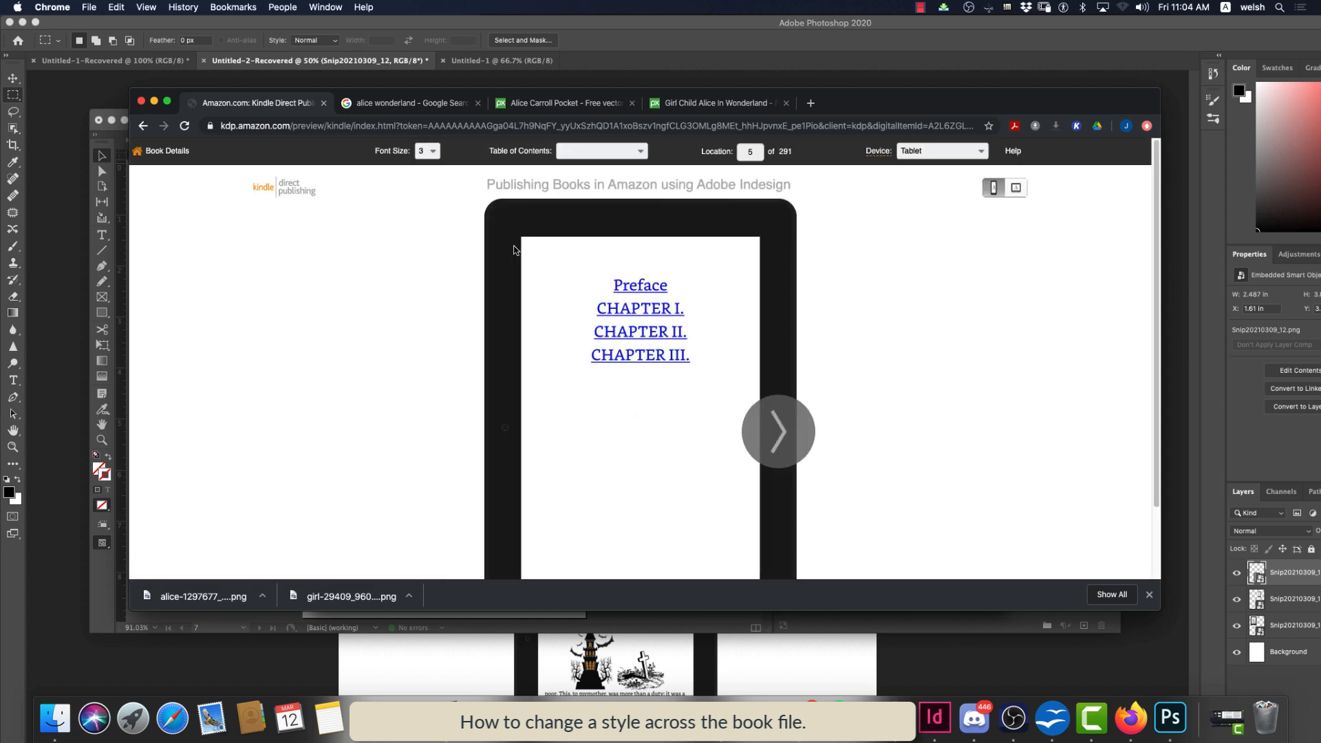
Go to Chapter I from the book's table of contents page and examine it with the preview font size set to 5
{"action": "left_click", "coordinate": [651, 313]}
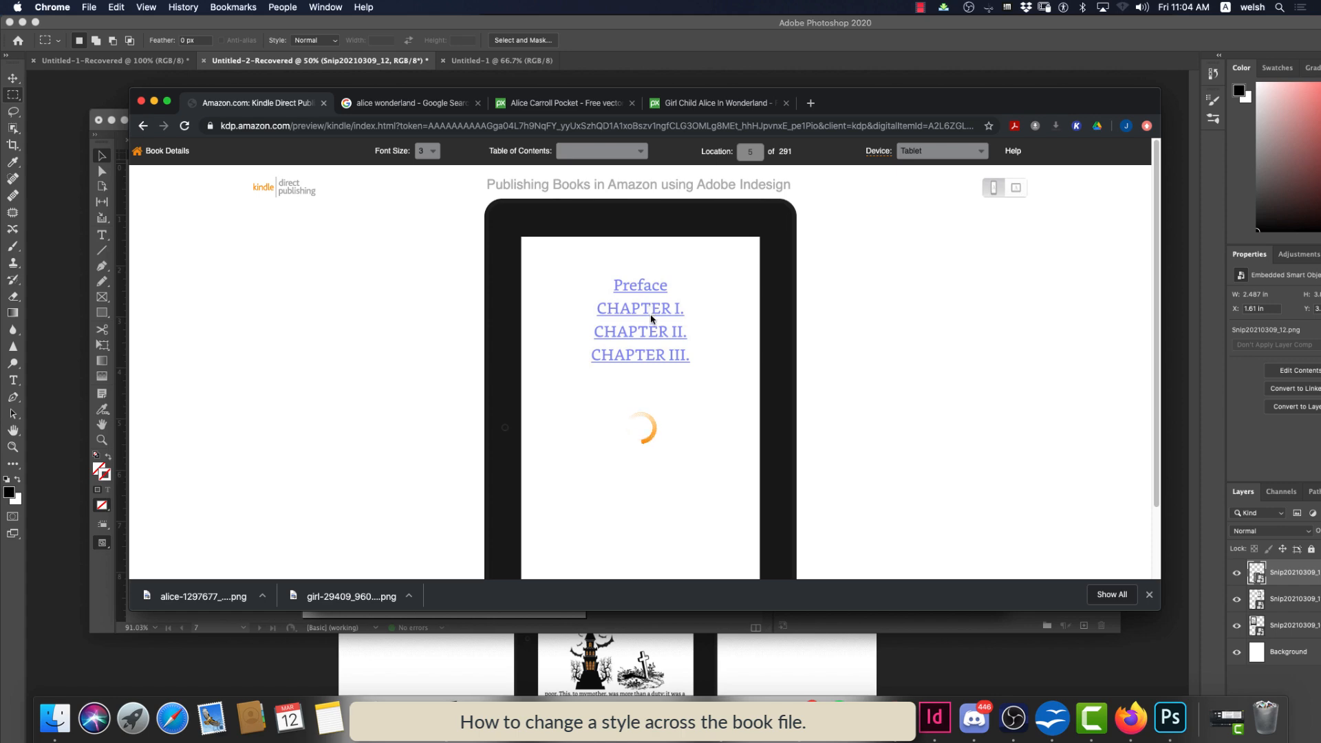
{"action": "scroll", "coordinate": [622, 301], "scroll_direction": "down", "scroll_amount": 3}
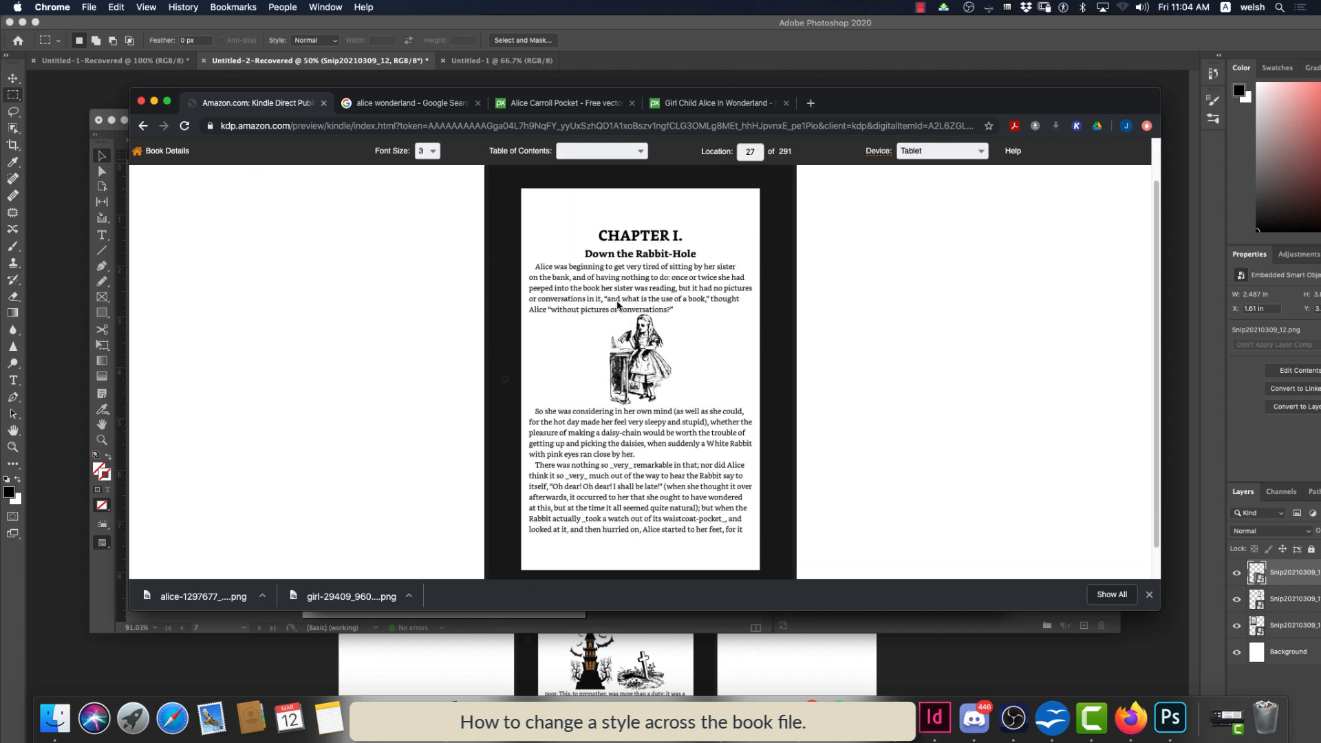
{"action": "scroll", "coordinate": [617, 305], "scroll_direction": "up", "scroll_amount": 3}
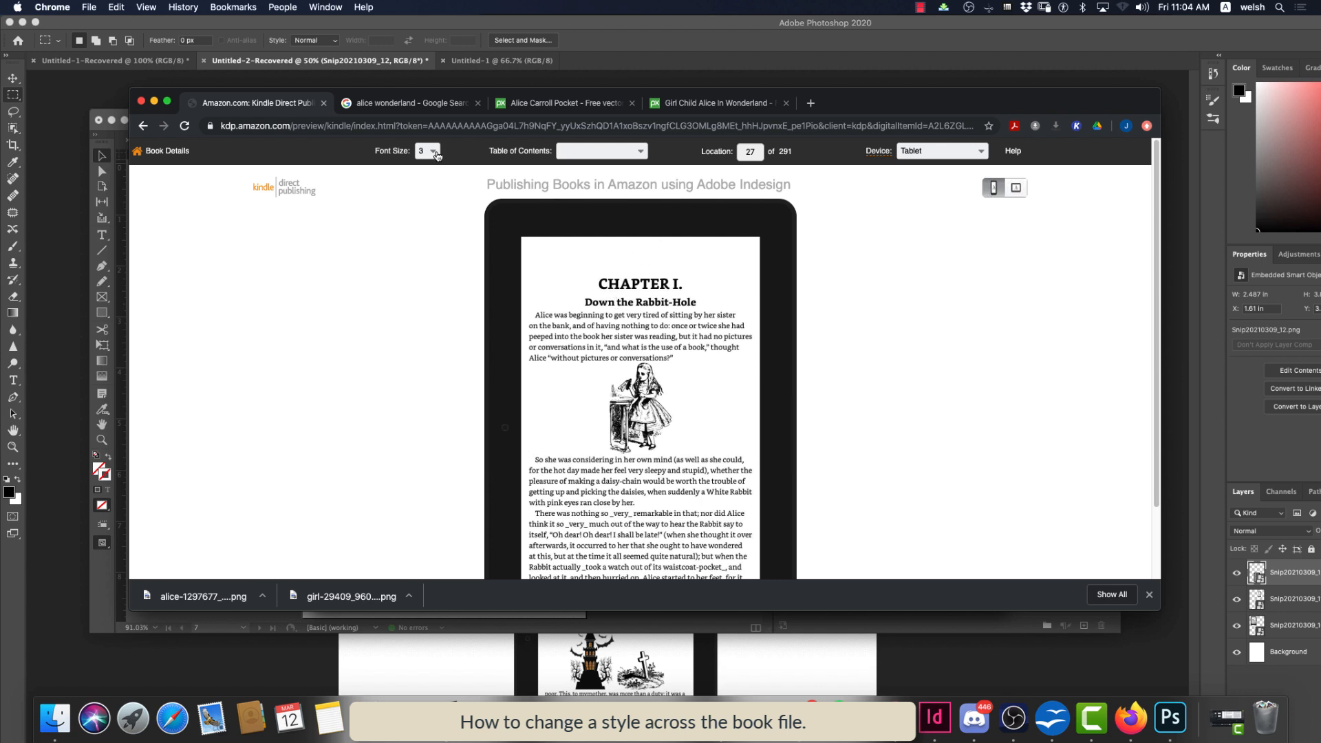
{"action": "left_click", "coordinate": [427, 151]}
{"action": "left_click", "coordinate": [426, 221]}
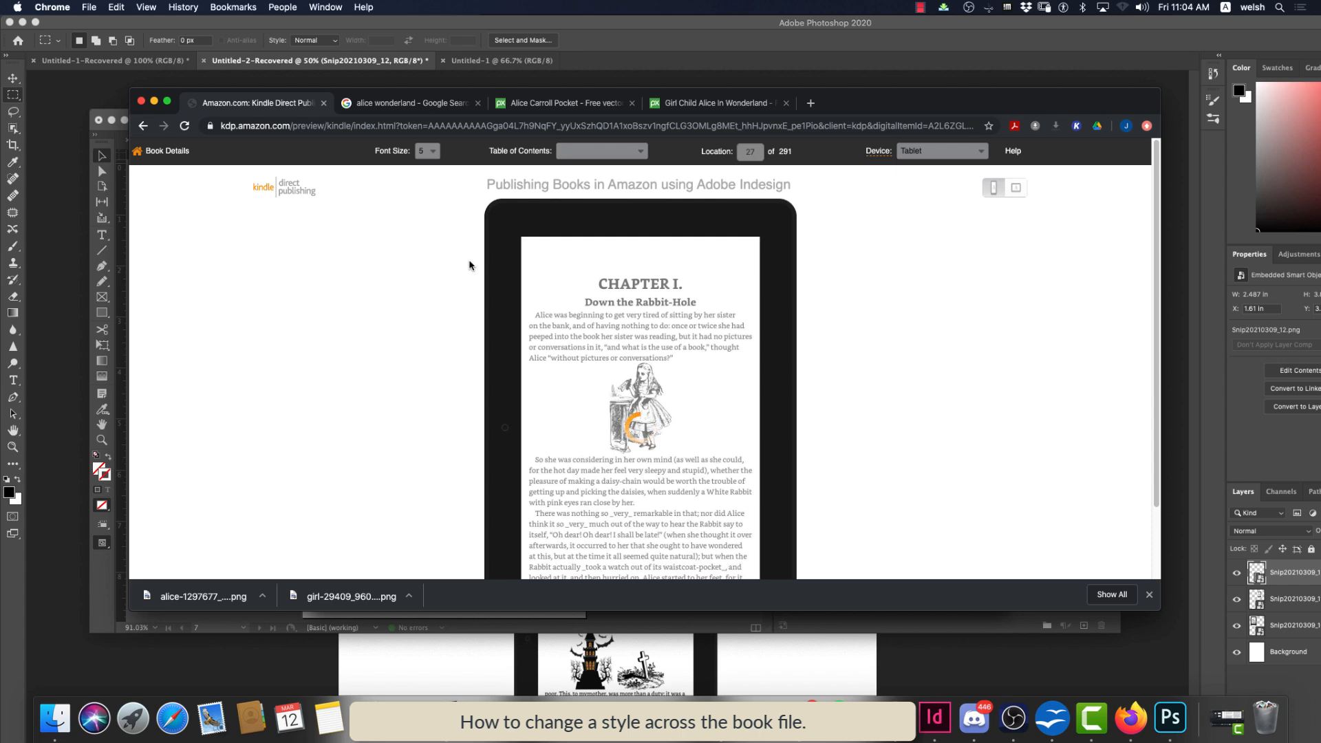
{"action": "scroll", "coordinate": [628, 359], "scroll_direction": "down", "scroll_amount": 2}
{"action": "scroll", "coordinate": [628, 359], "scroll_direction": "up", "scroll_amount": 2}
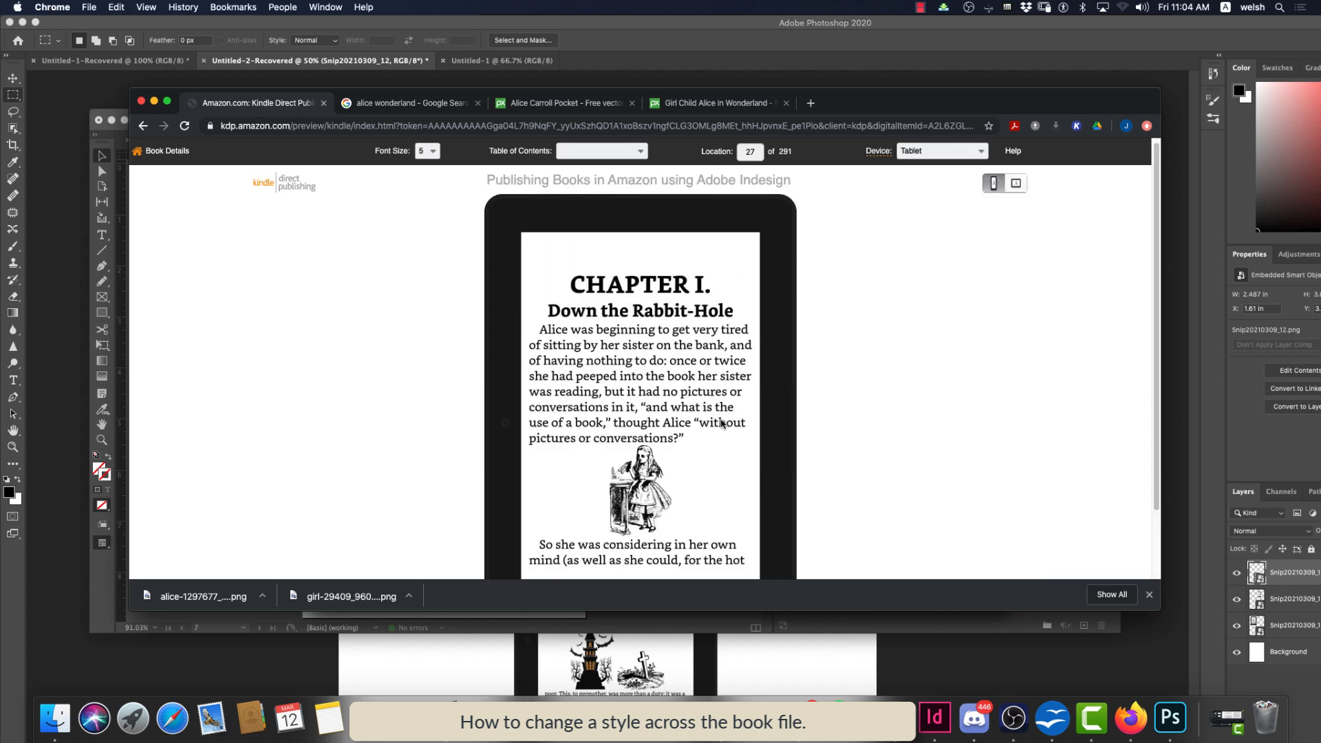
Page forward through Chapter I in the tablet preview to examine the text flow, and set the preview font size to 1
{"action": "left_click", "coordinate": [783, 438]}
{"action": "left_click", "coordinate": [783, 437]}
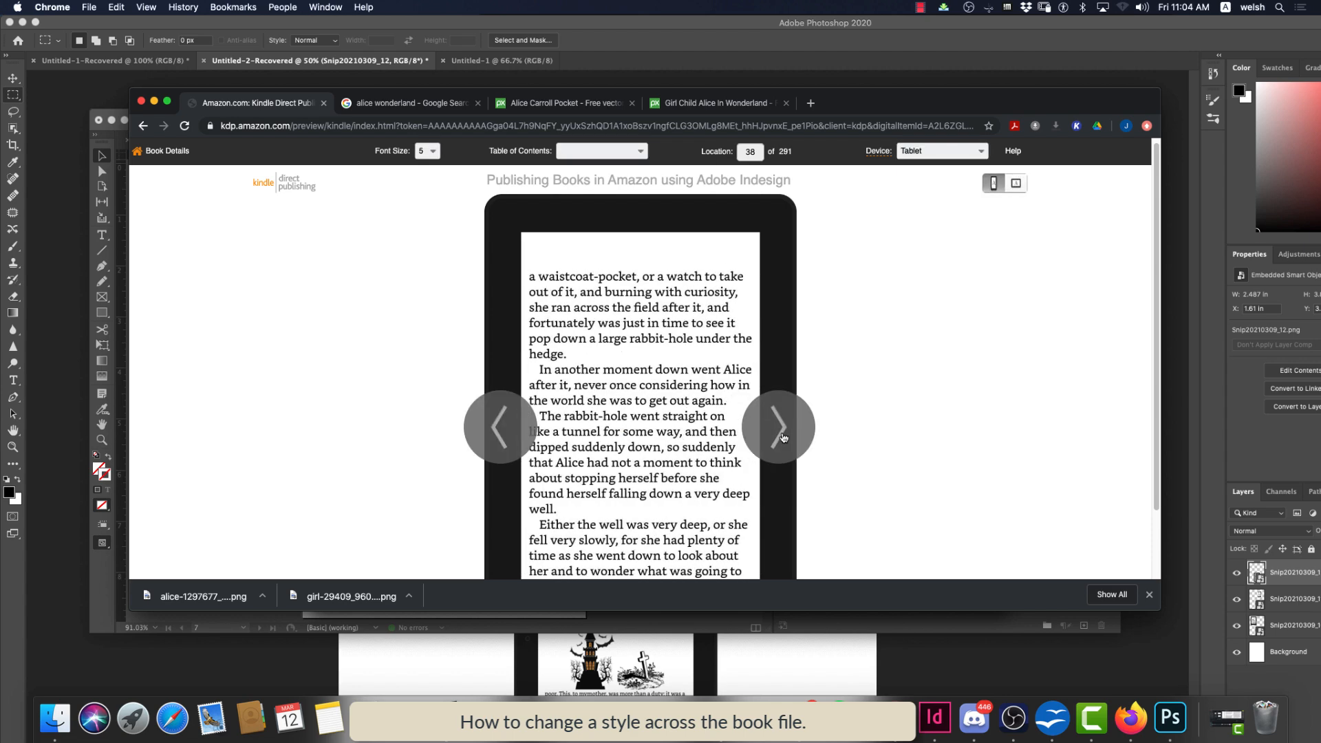
{"action": "left_click", "coordinate": [783, 437]}
{"action": "left_click", "coordinate": [782, 437]}
{"action": "left_click", "coordinate": [782, 437]}
{"action": "left_click", "coordinate": [782, 437]}
{"action": "left_click", "coordinate": [782, 437]}
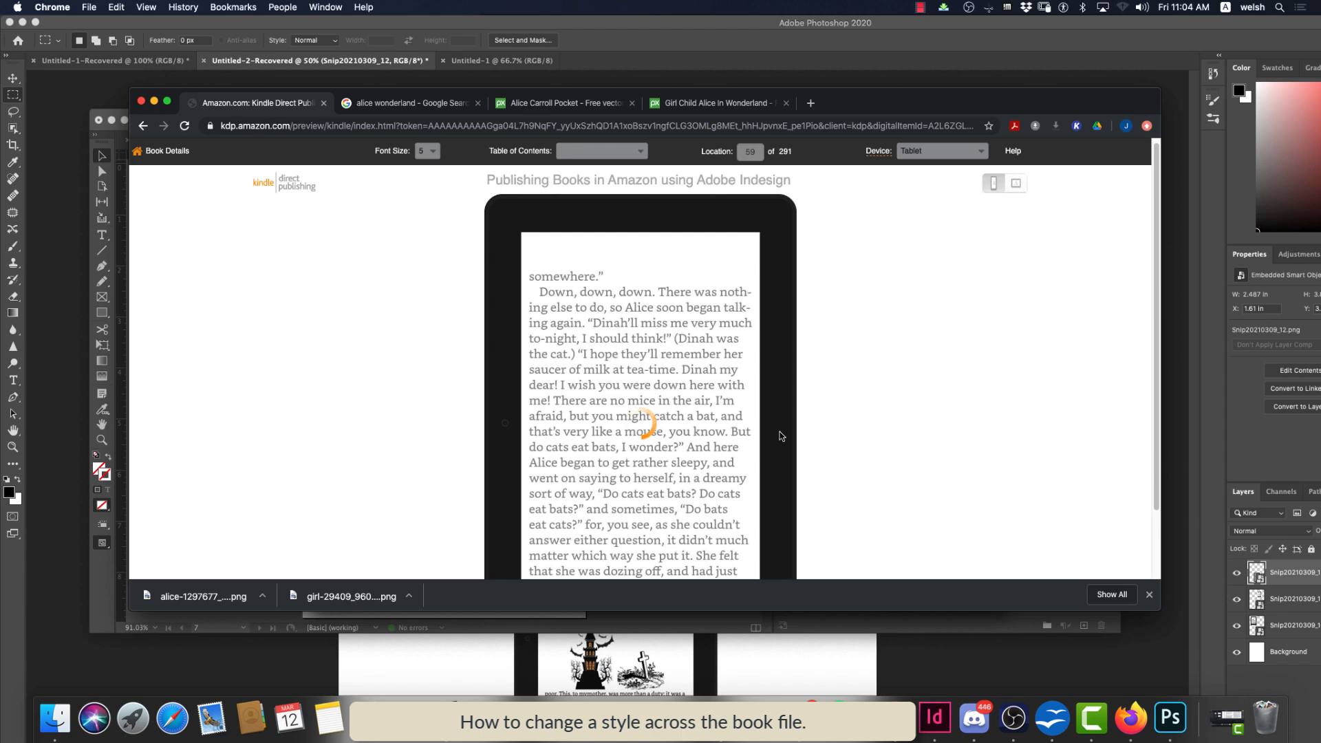
{"action": "left_click", "coordinate": [776, 435]}
{"action": "left_click", "coordinate": [771, 435]}
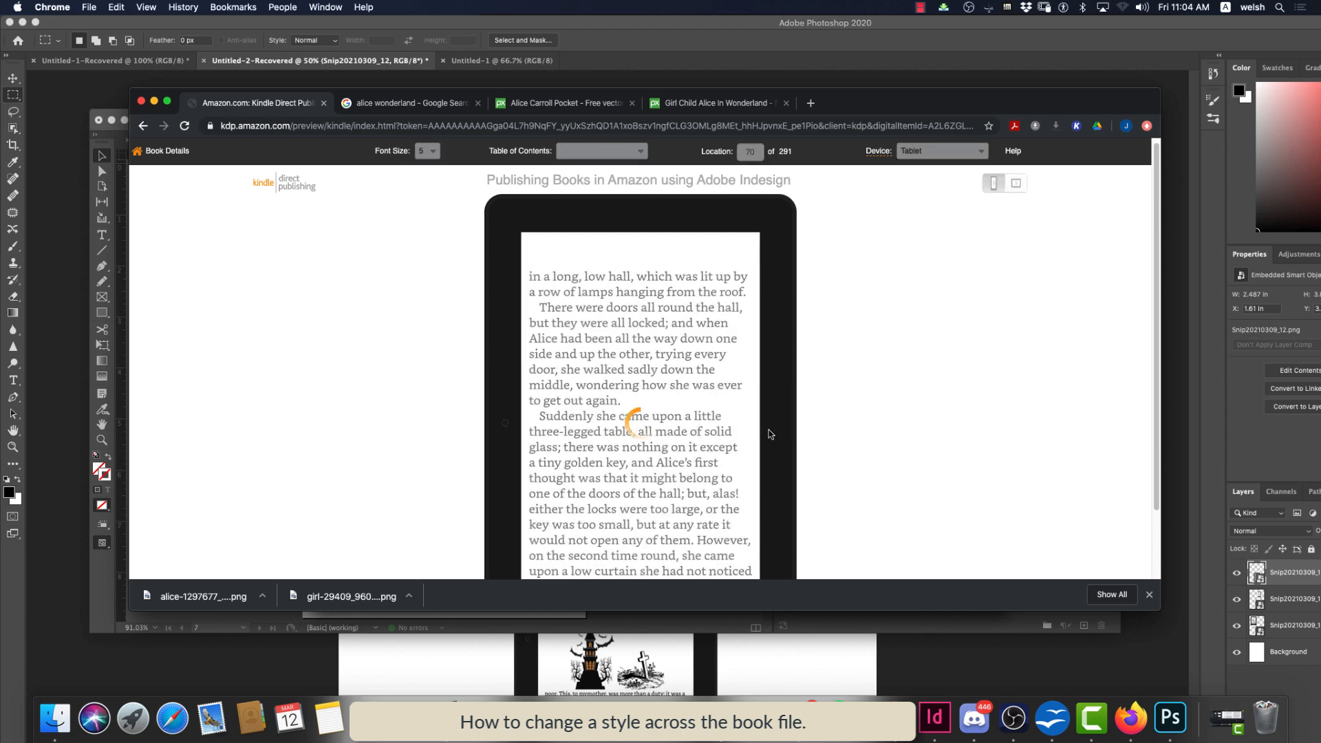
{"action": "left_click", "coordinate": [776, 359]}
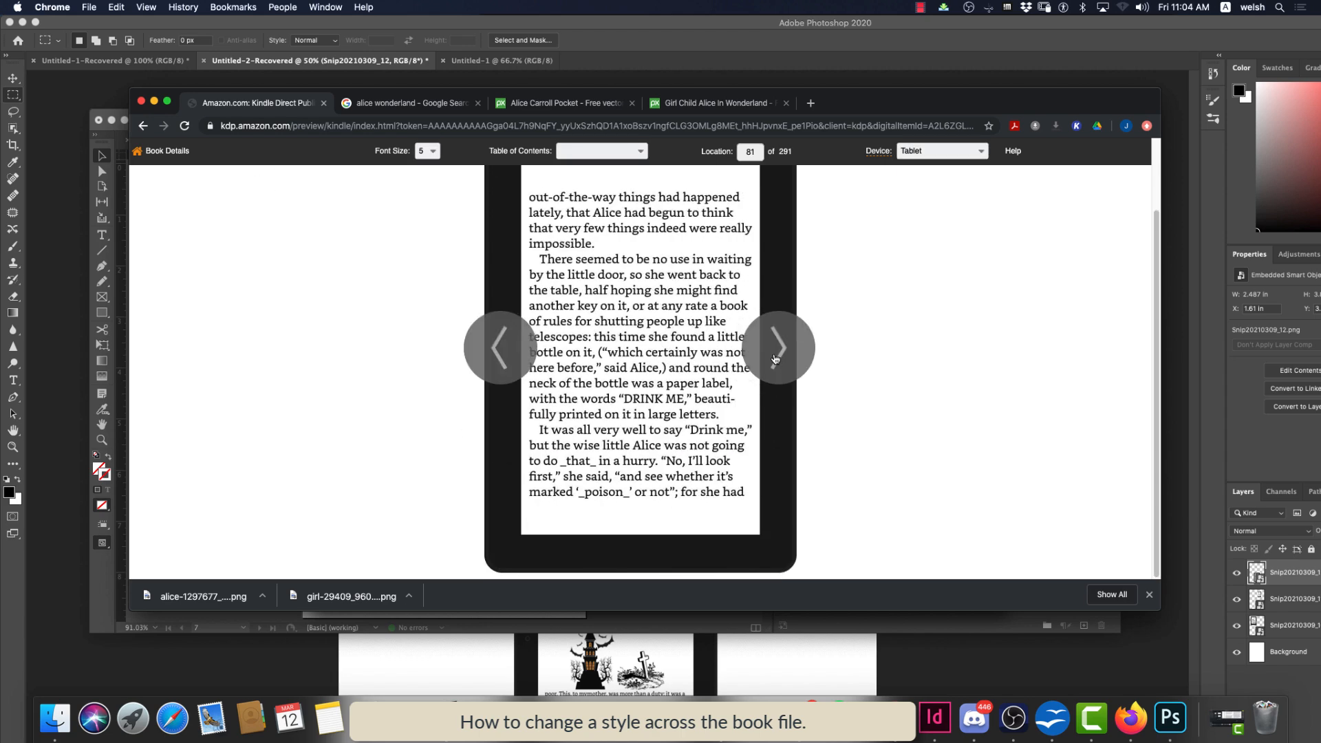
{"action": "left_click", "coordinate": [776, 359]}
{"action": "left_click", "coordinate": [434, 151]}
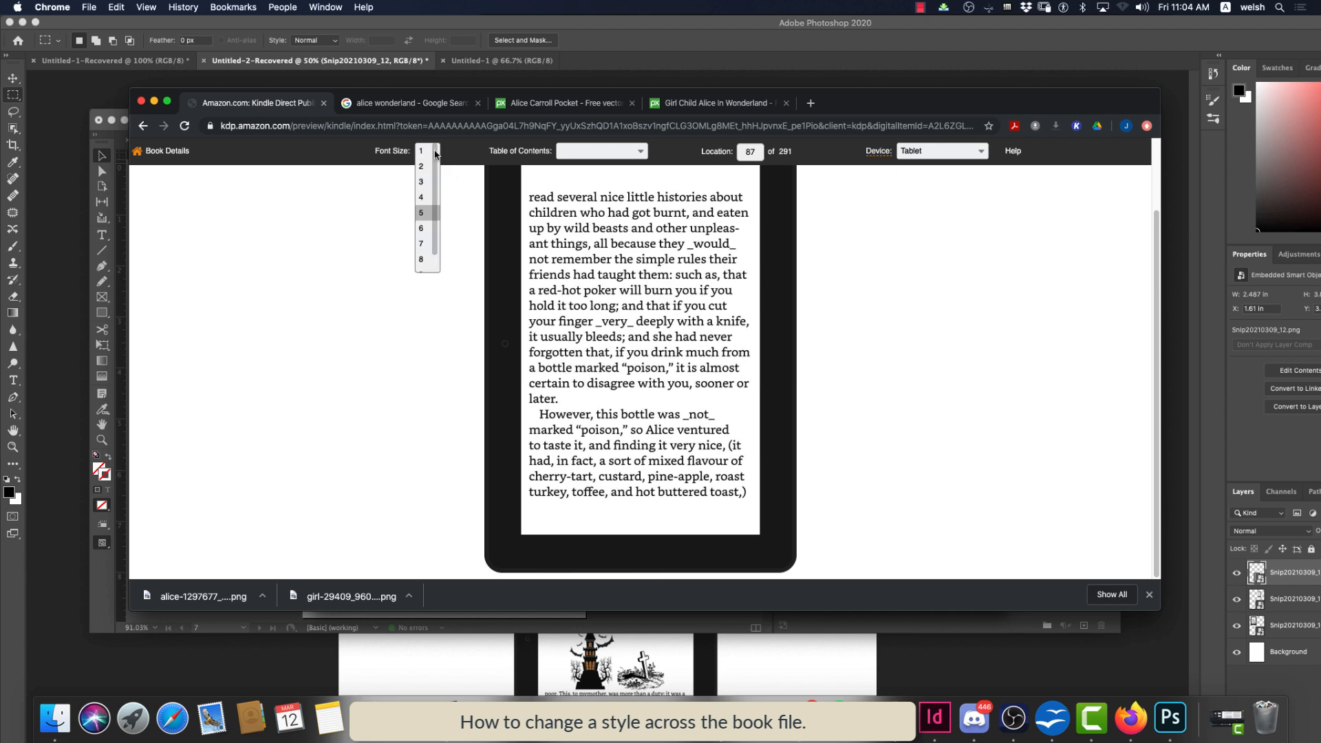
{"action": "left_click", "coordinate": [423, 151]}
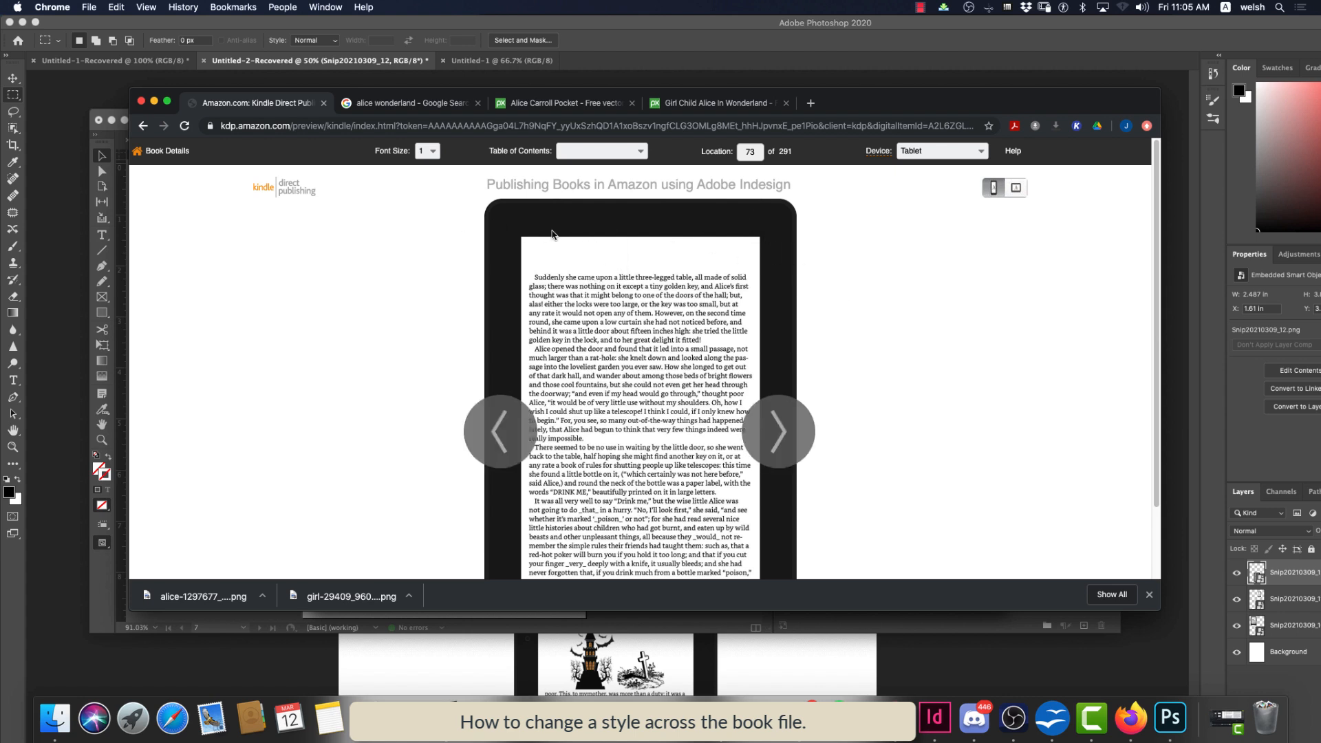
{"action": "left_click", "coordinate": [920, 7]}
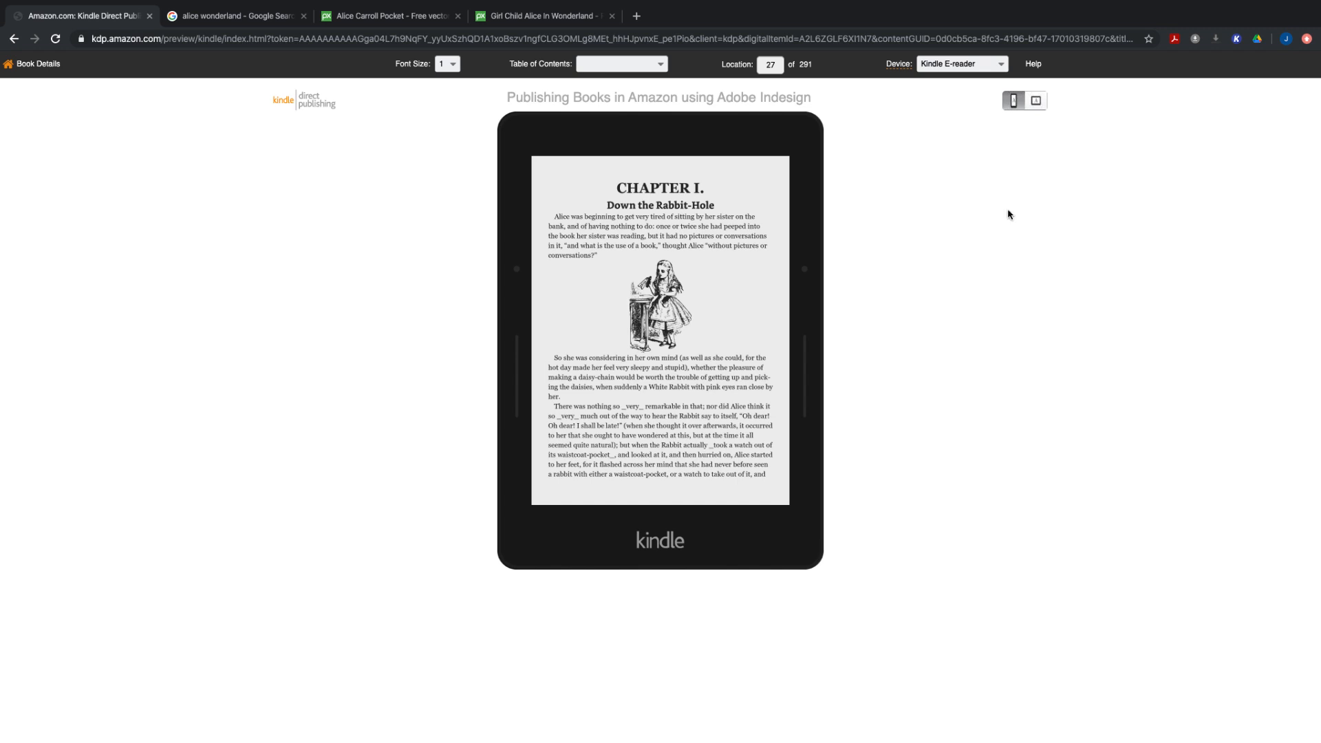
{"action": "mouse_move", "coordinate": [973, 7]}
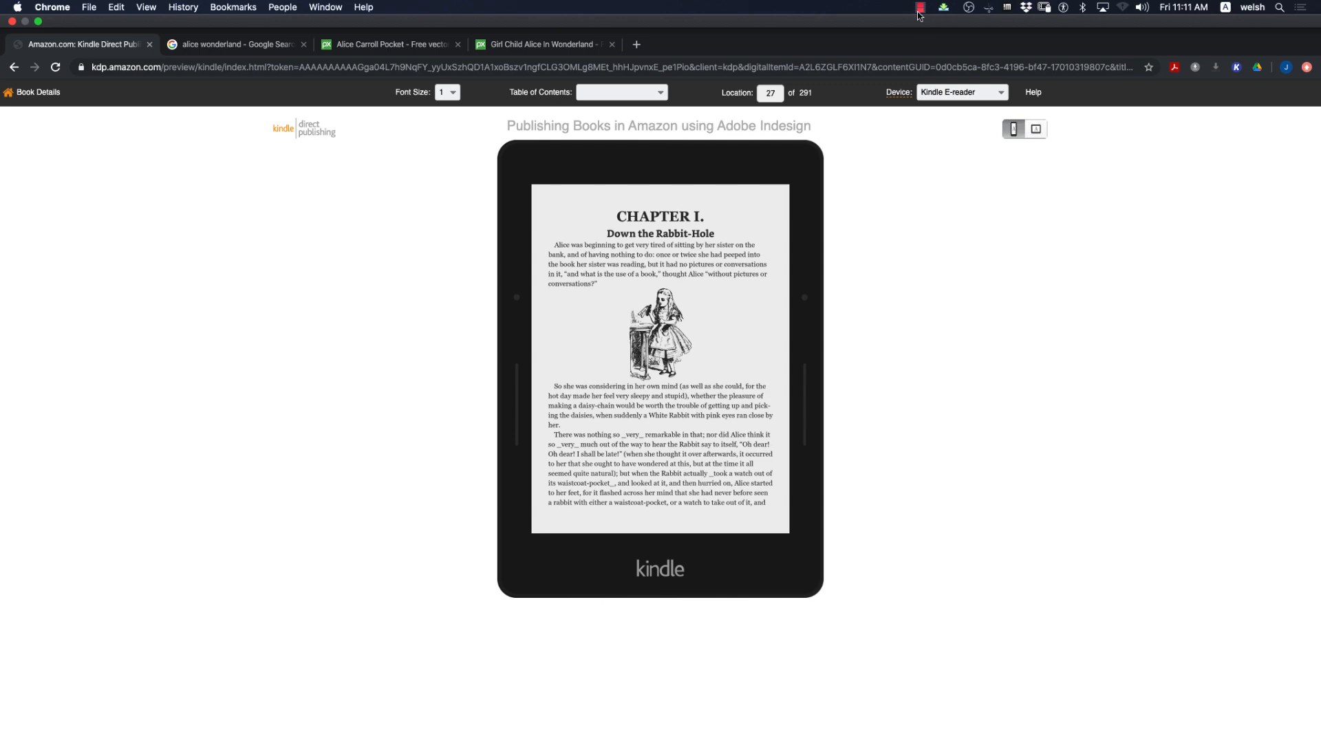